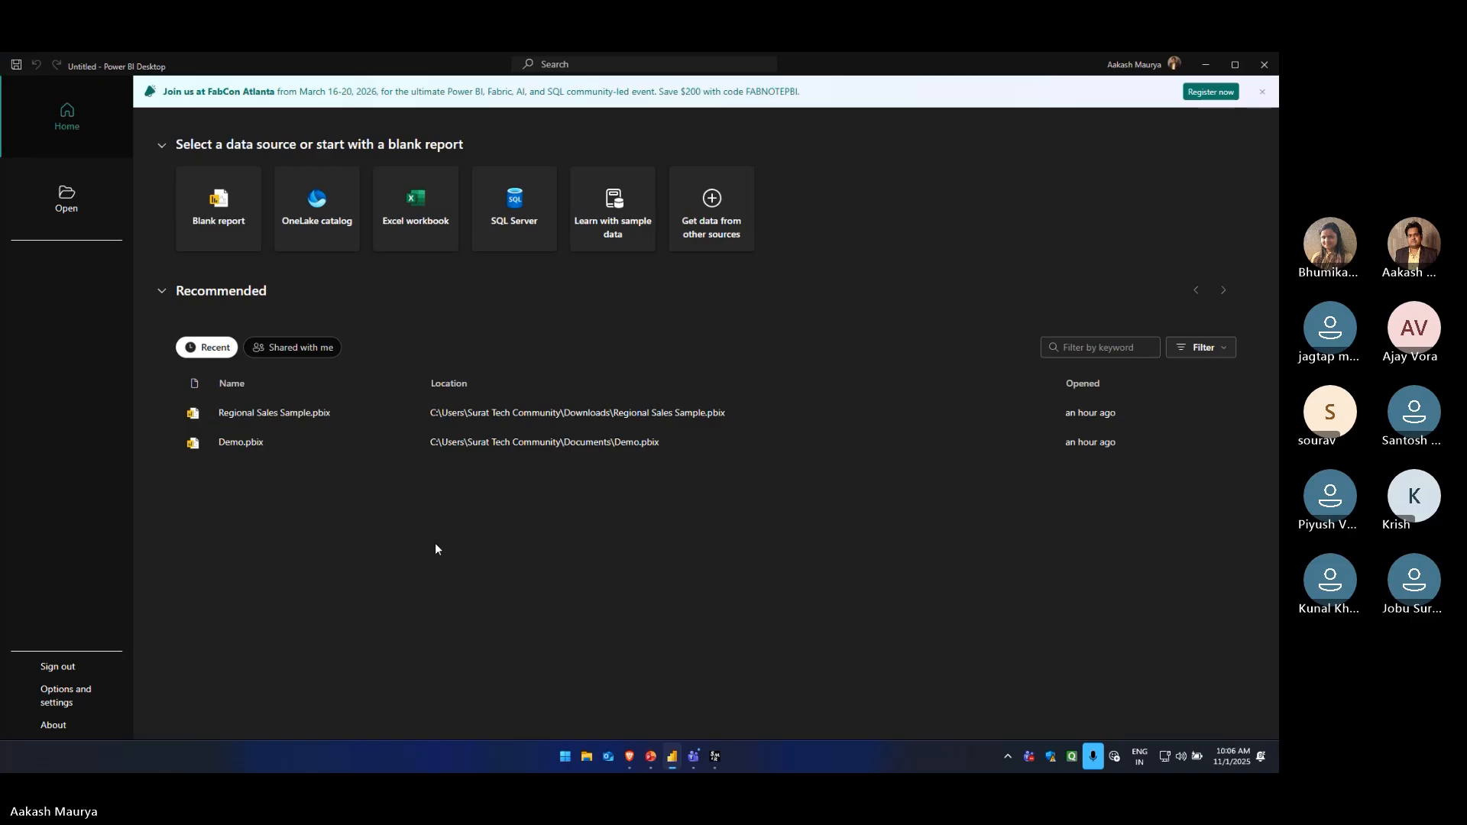
Open the recent report Demo.pbix and delete the Clients table from its model
left_click(244, 444)
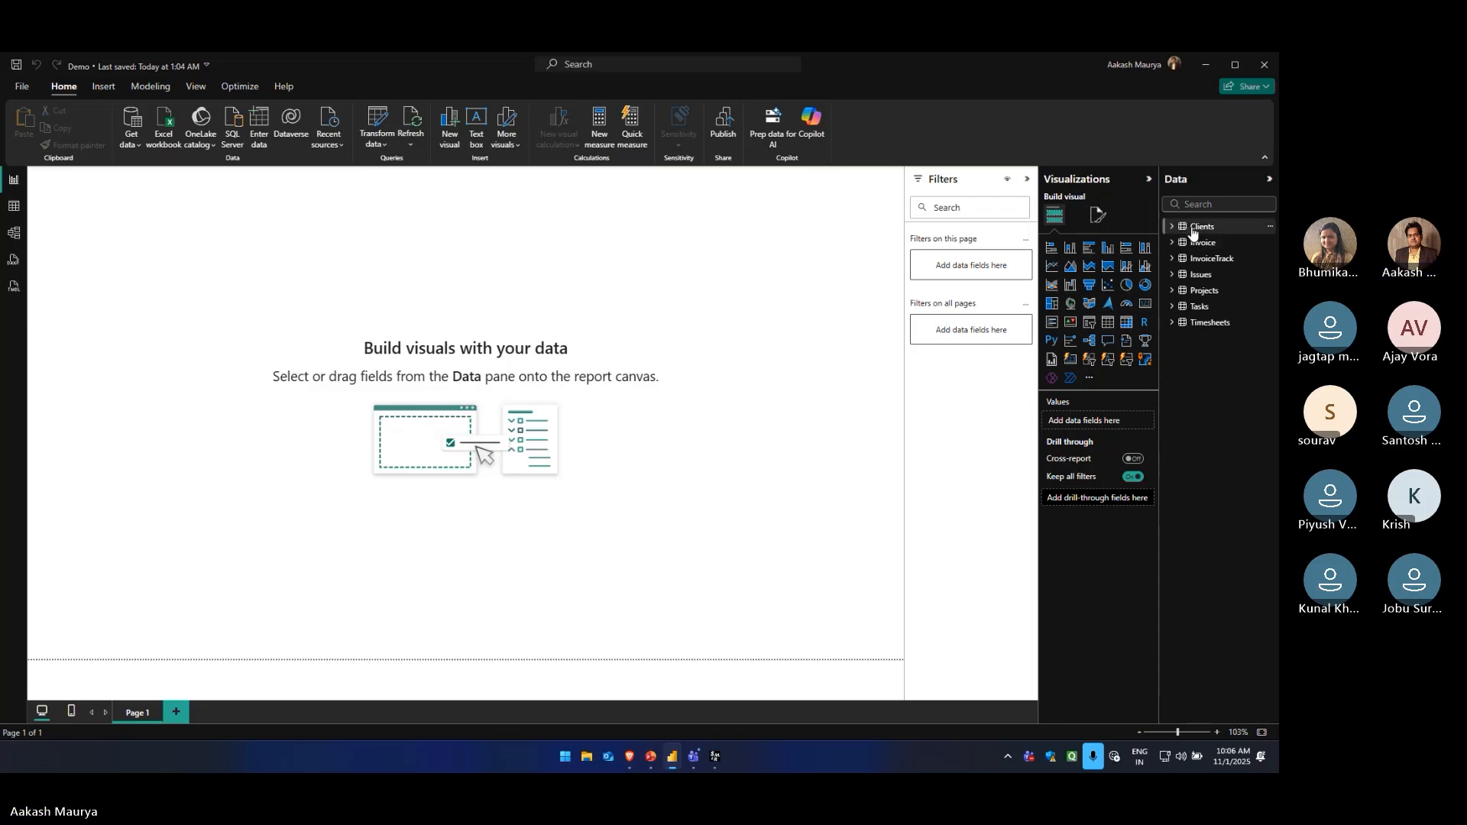
left_click(1269, 227)
left_click(1201, 396)
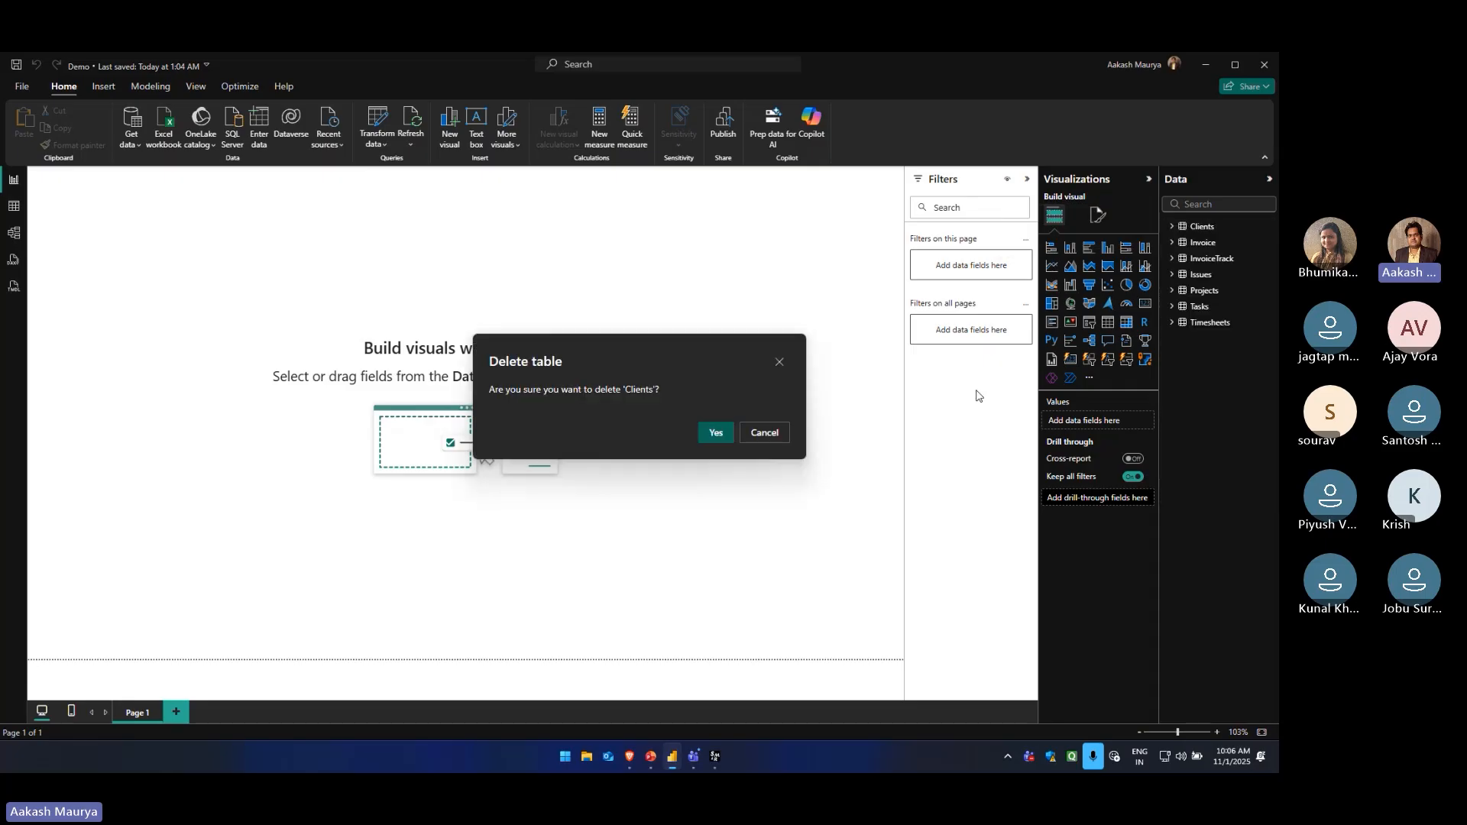
left_click(717, 430)
Delete the Invoice and InvoiceTrack tables from the model
left_click(1270, 226)
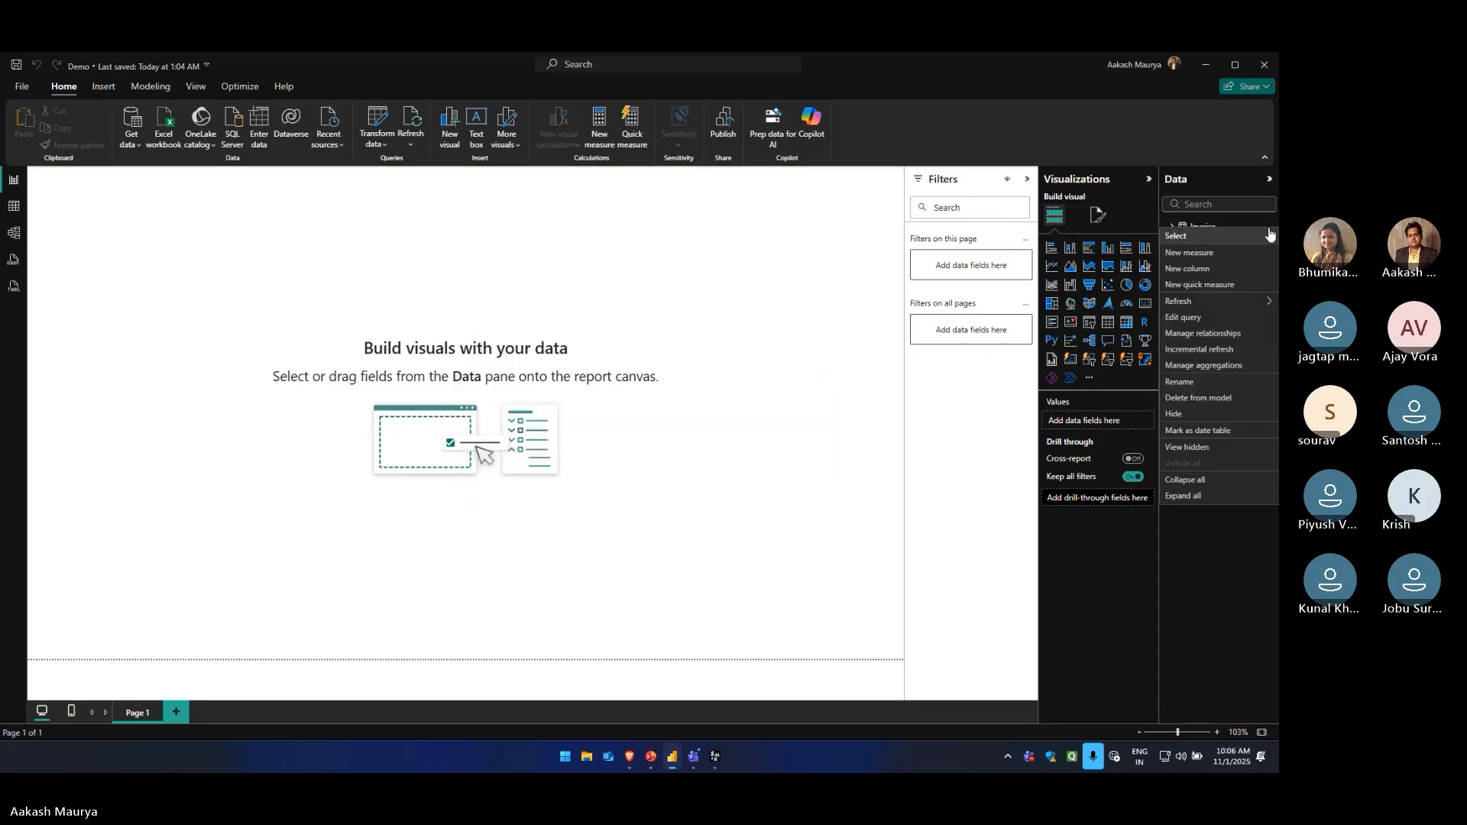
left_click(1198, 398)
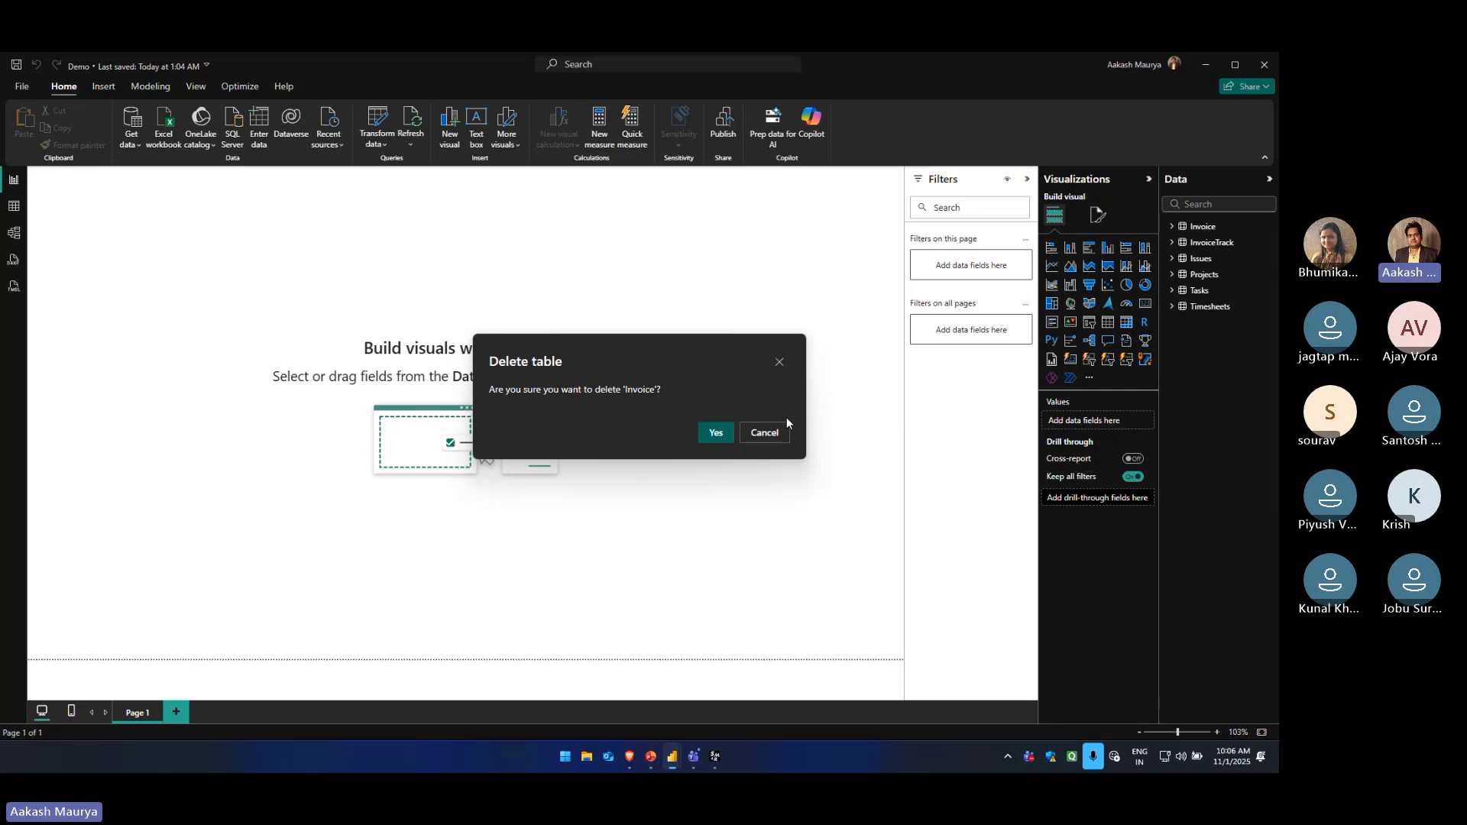
left_click(708, 438)
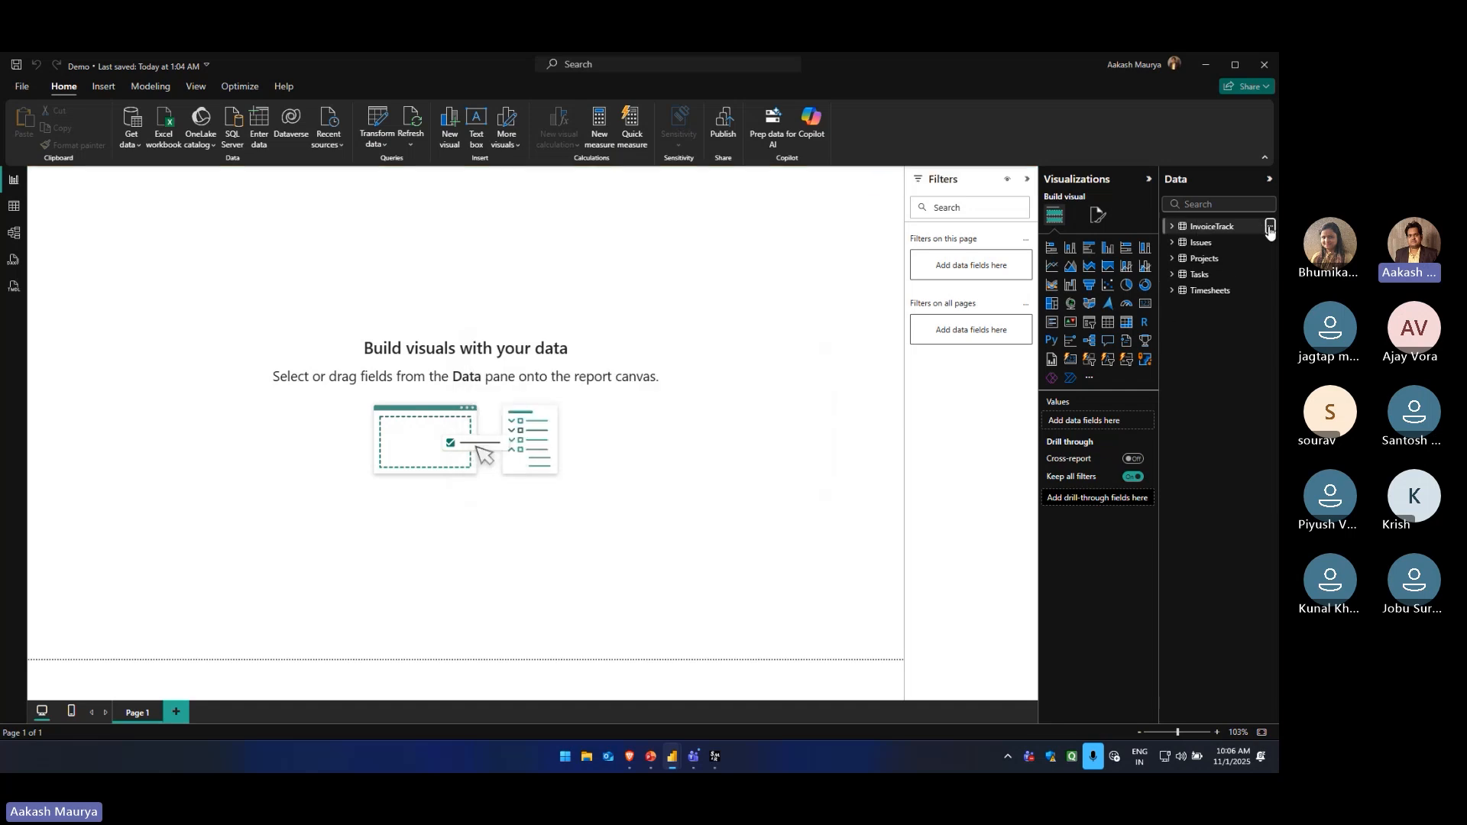
left_click(1270, 226)
left_click(1198, 395)
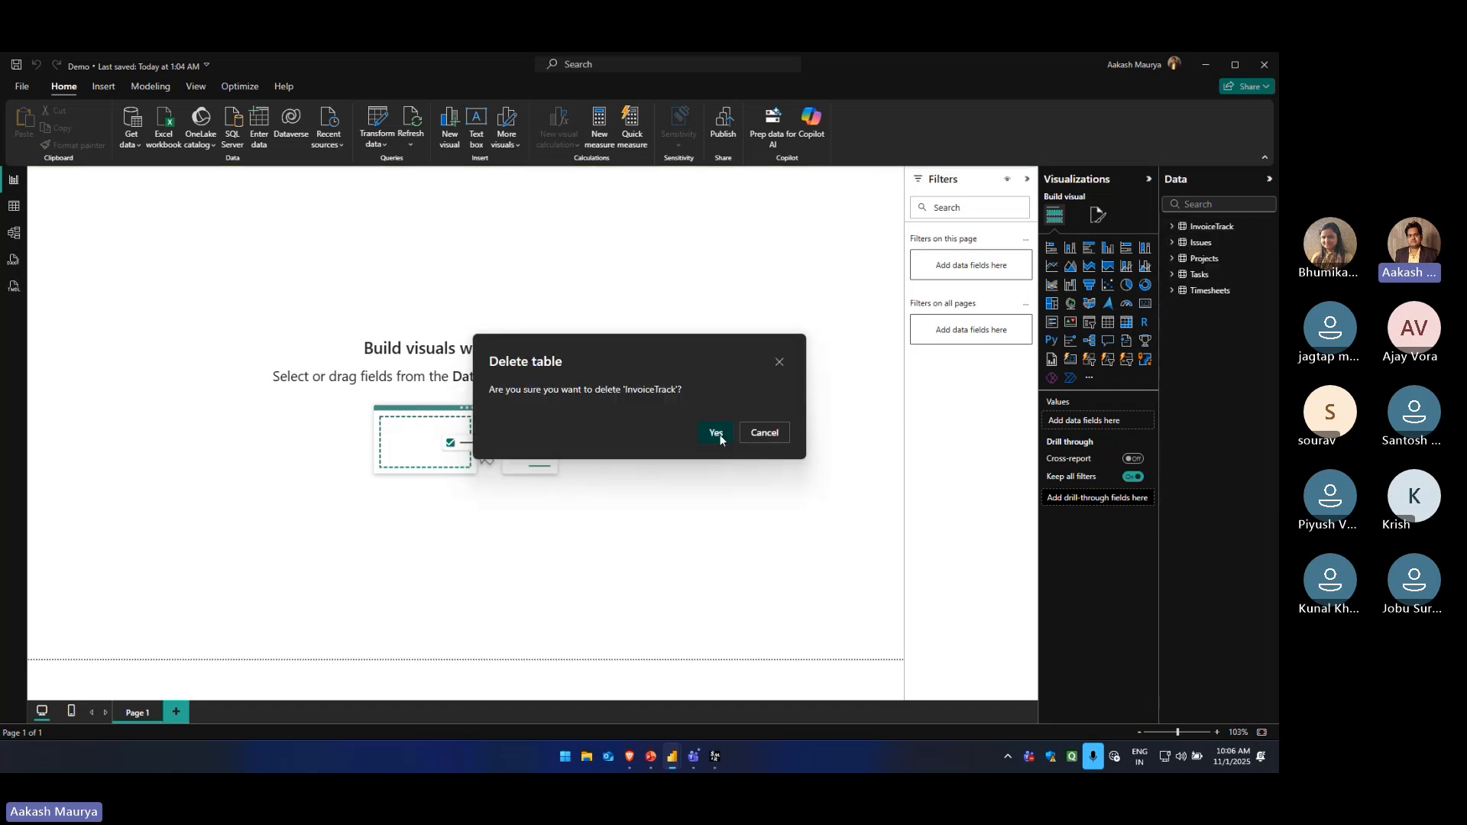
left_click(717, 434)
Delete the Issues and Projects tables from the model
left_click(1269, 226)
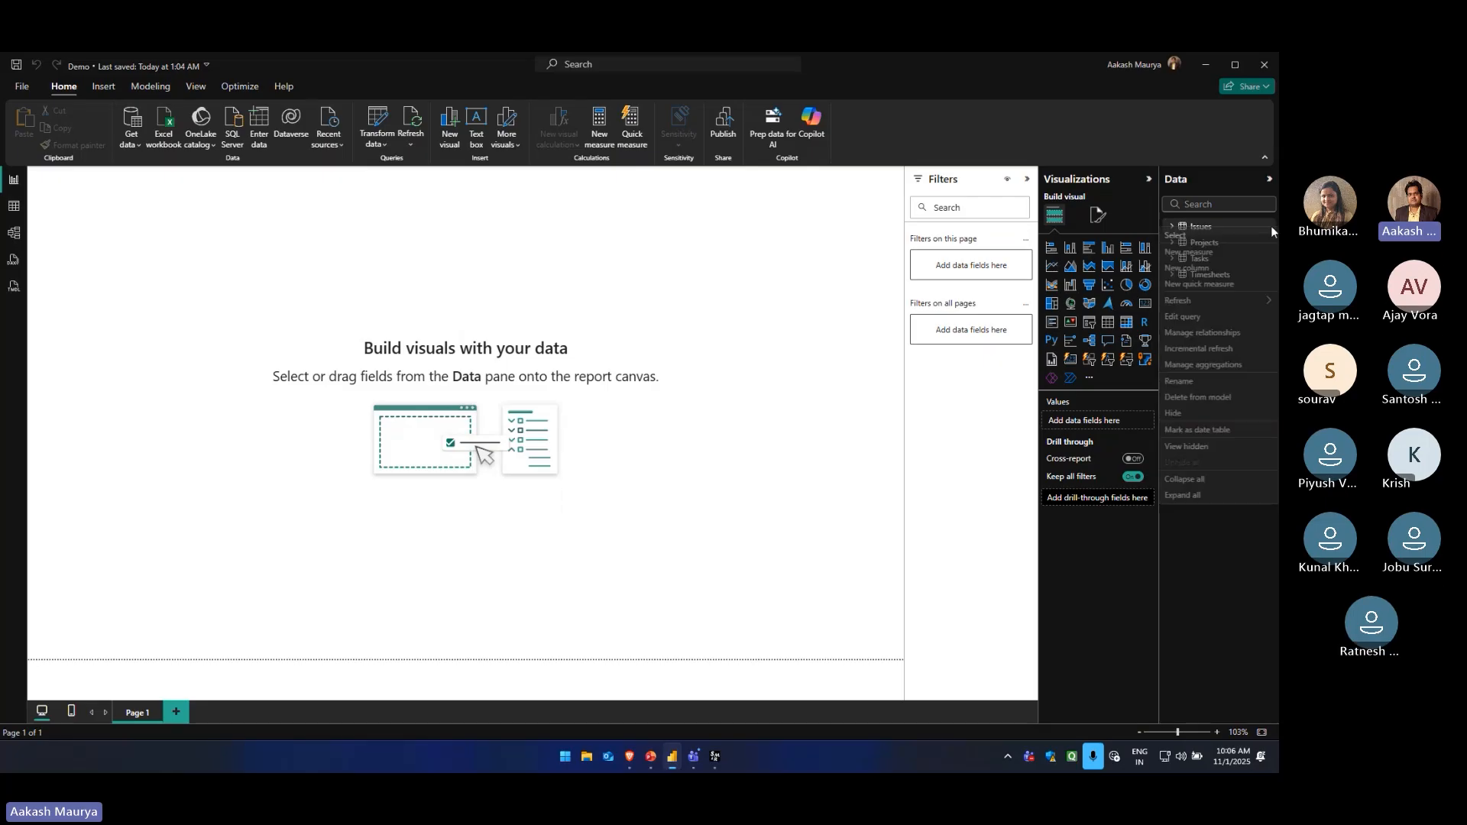
left_click(1198, 396)
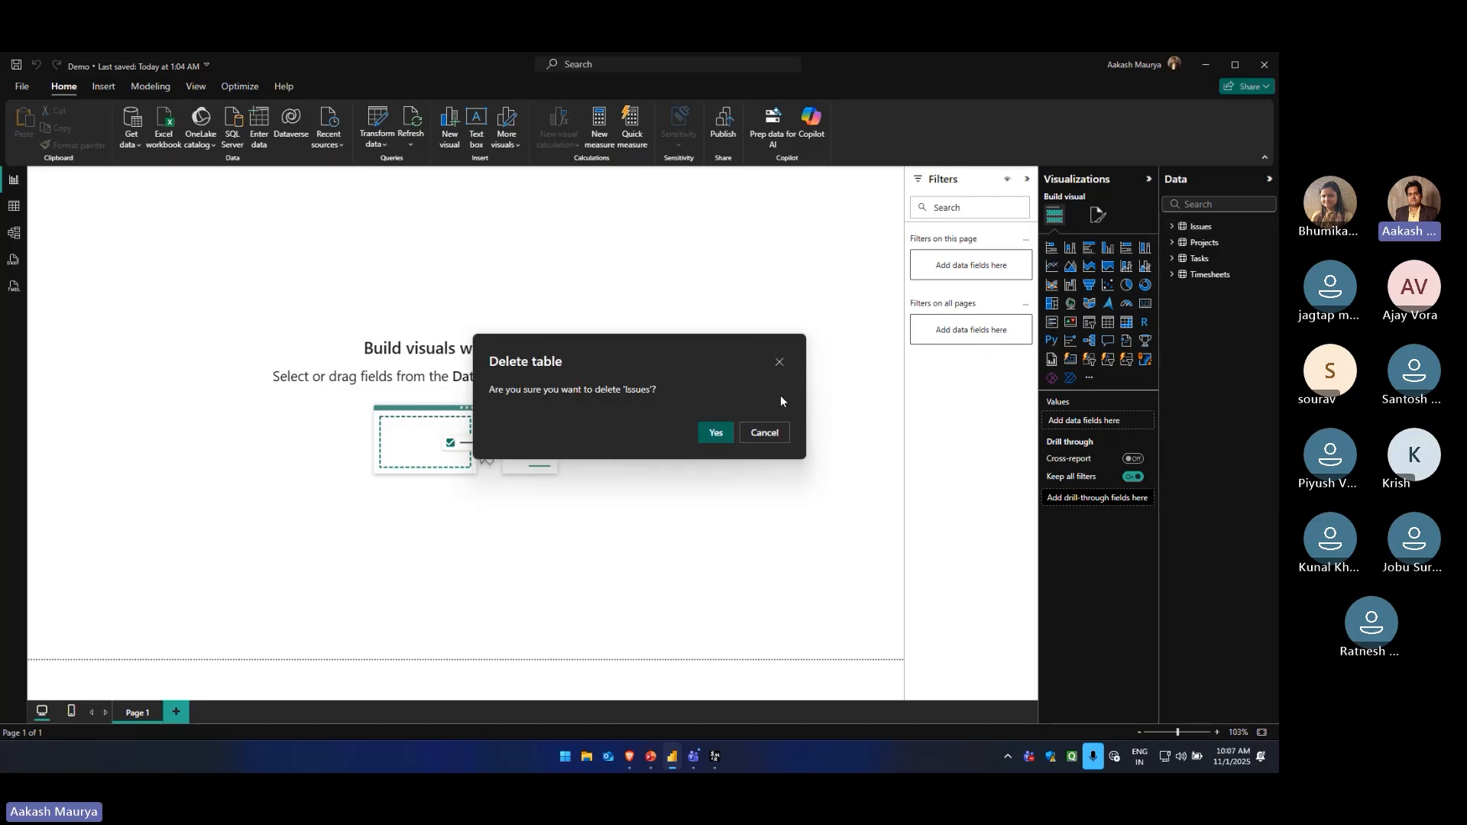
left_click(718, 434)
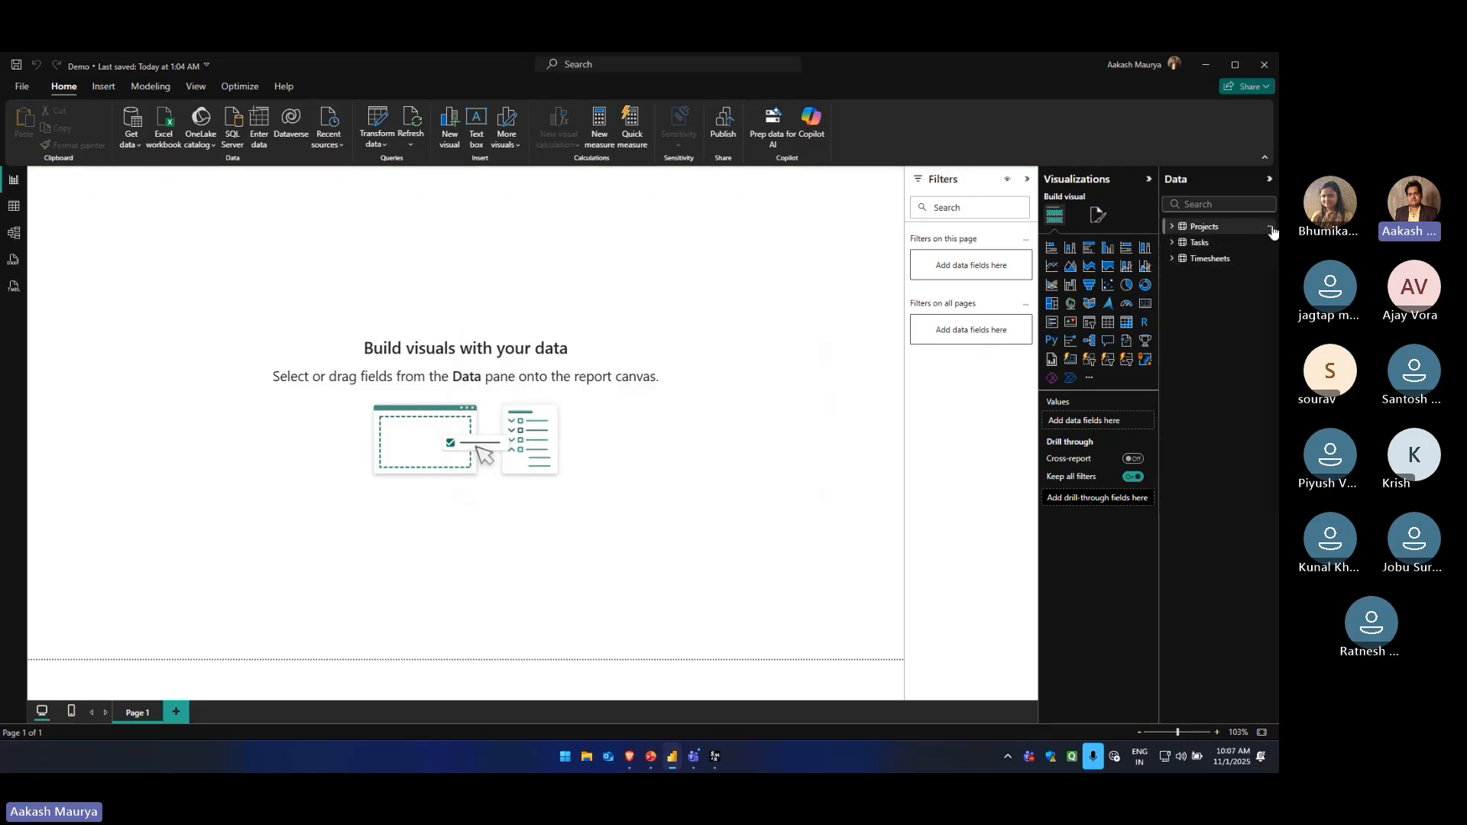
left_click(1271, 227)
left_click(1198, 397)
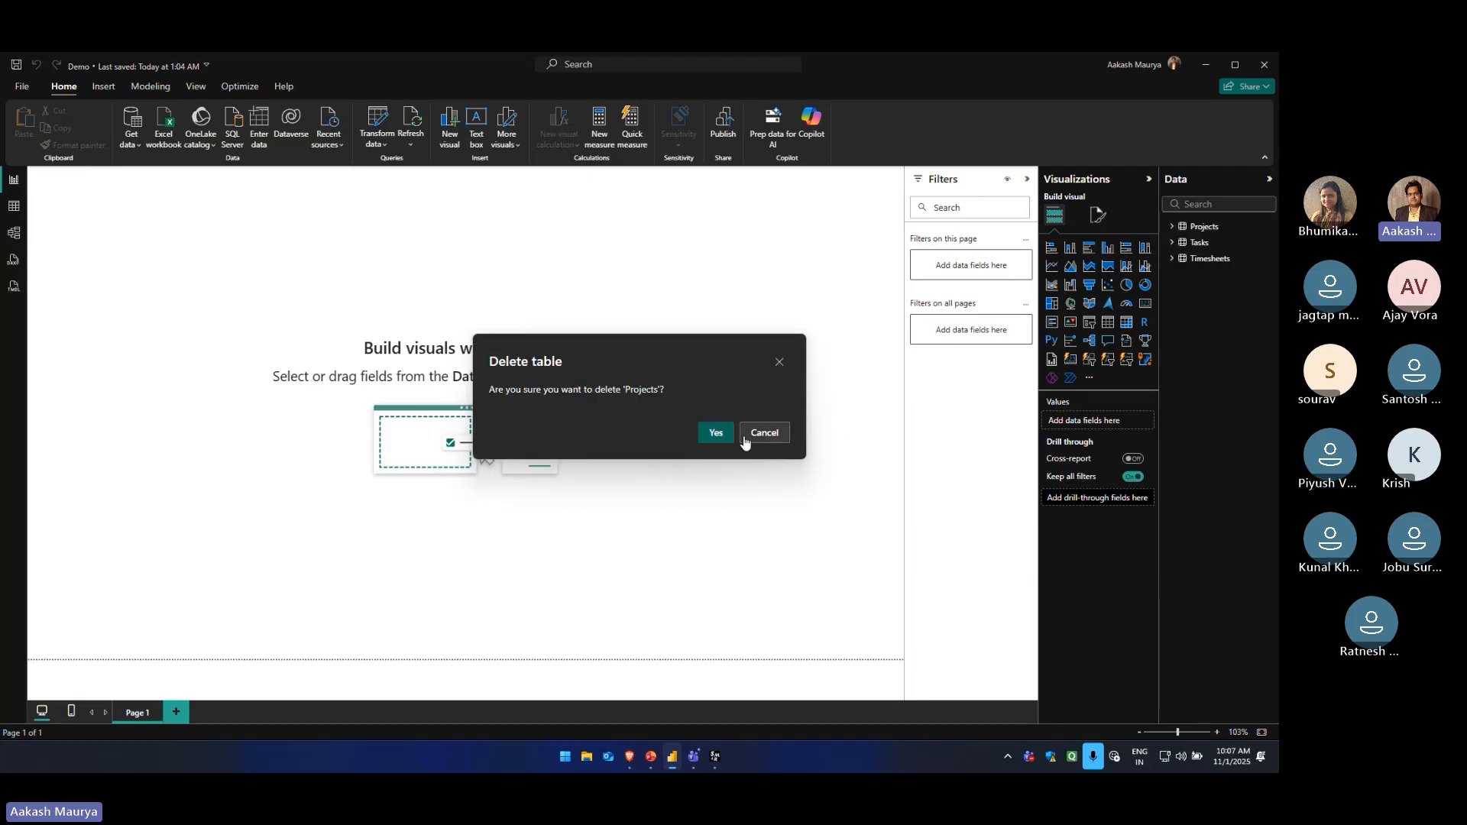
left_click(722, 437)
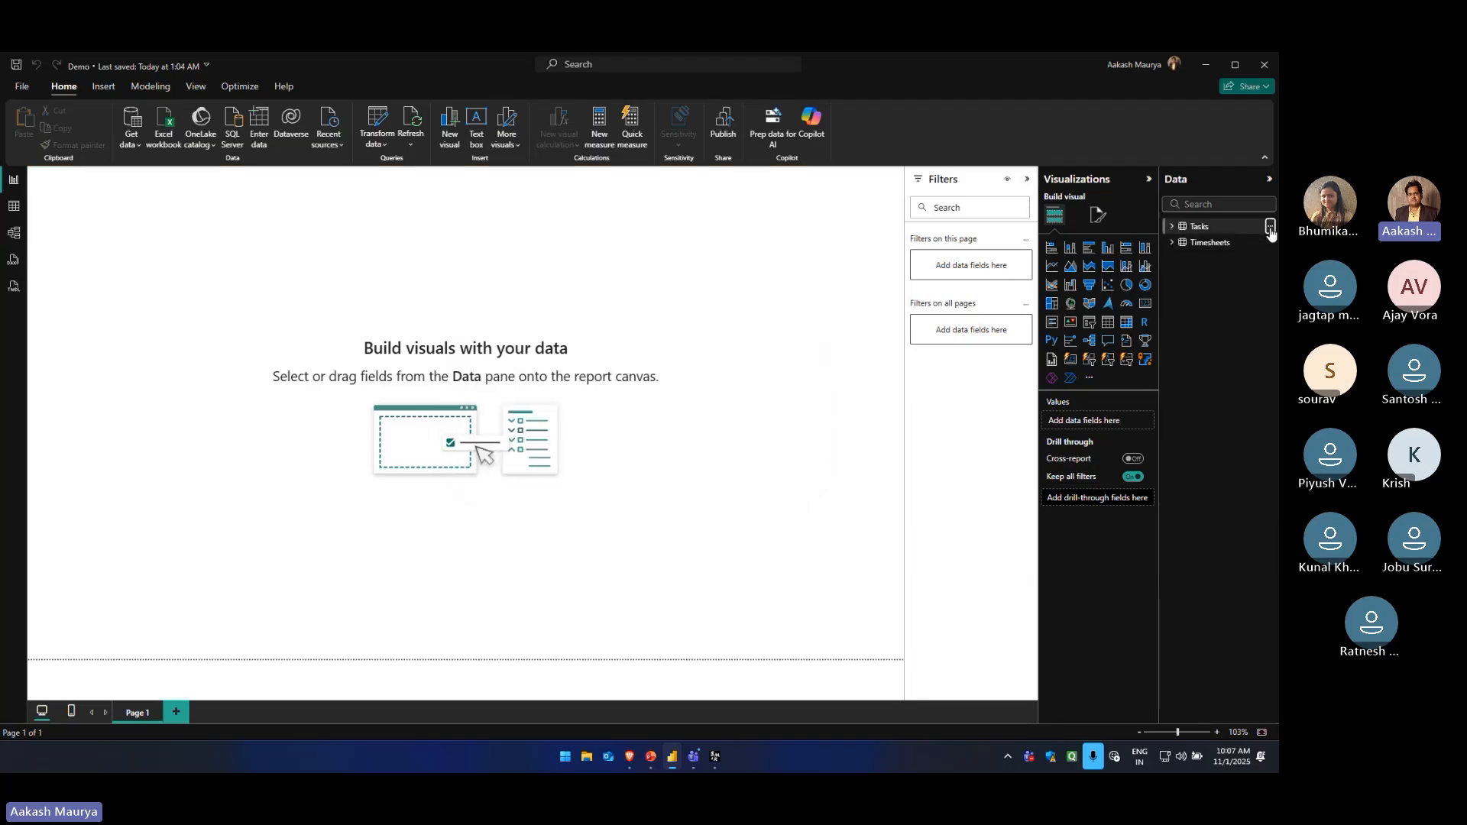
Delete the Tasks and Timesheets tables from the model
left_click(1270, 226)
left_click(1198, 398)
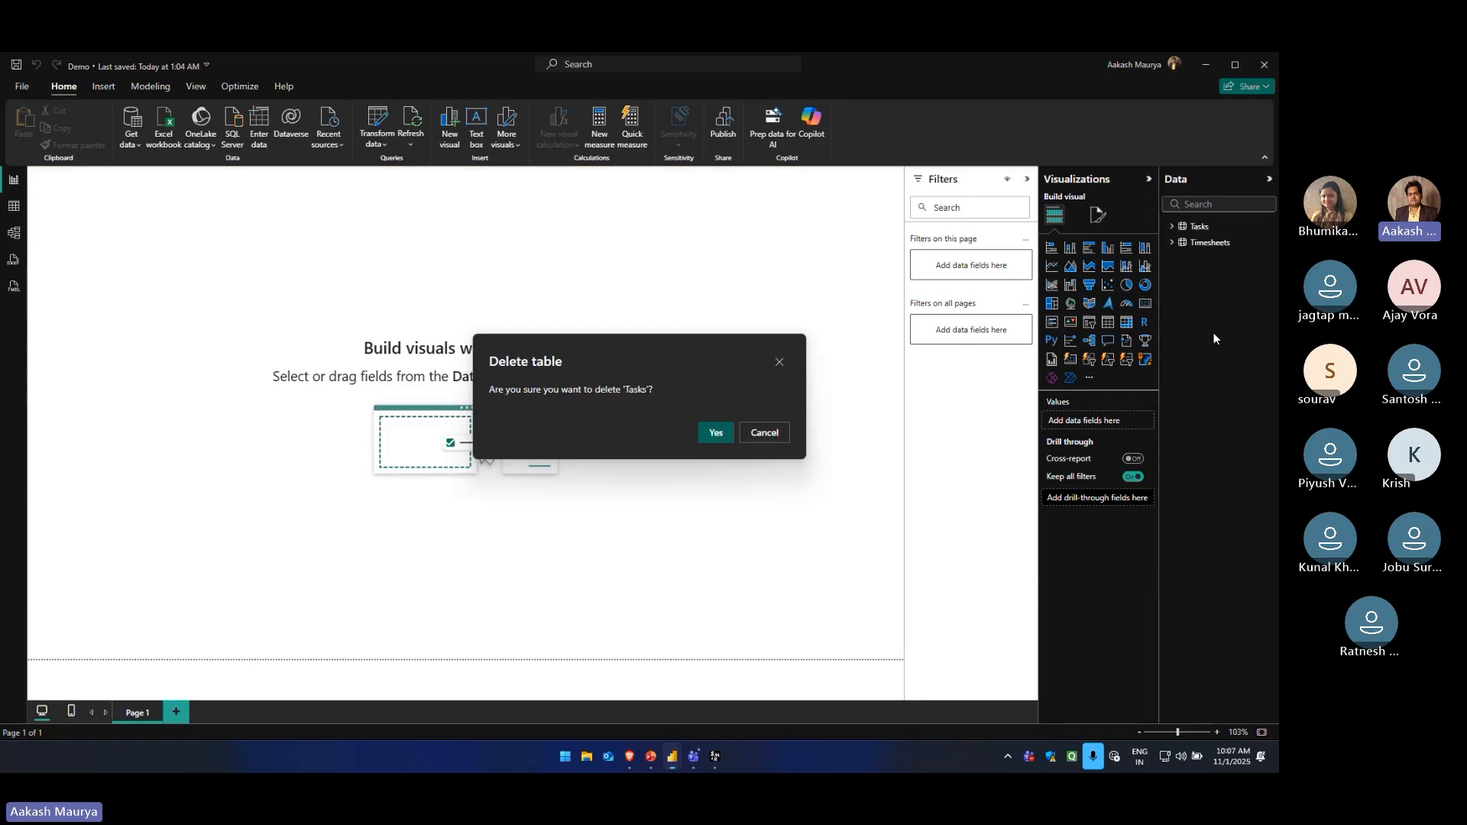
left_click(716, 436)
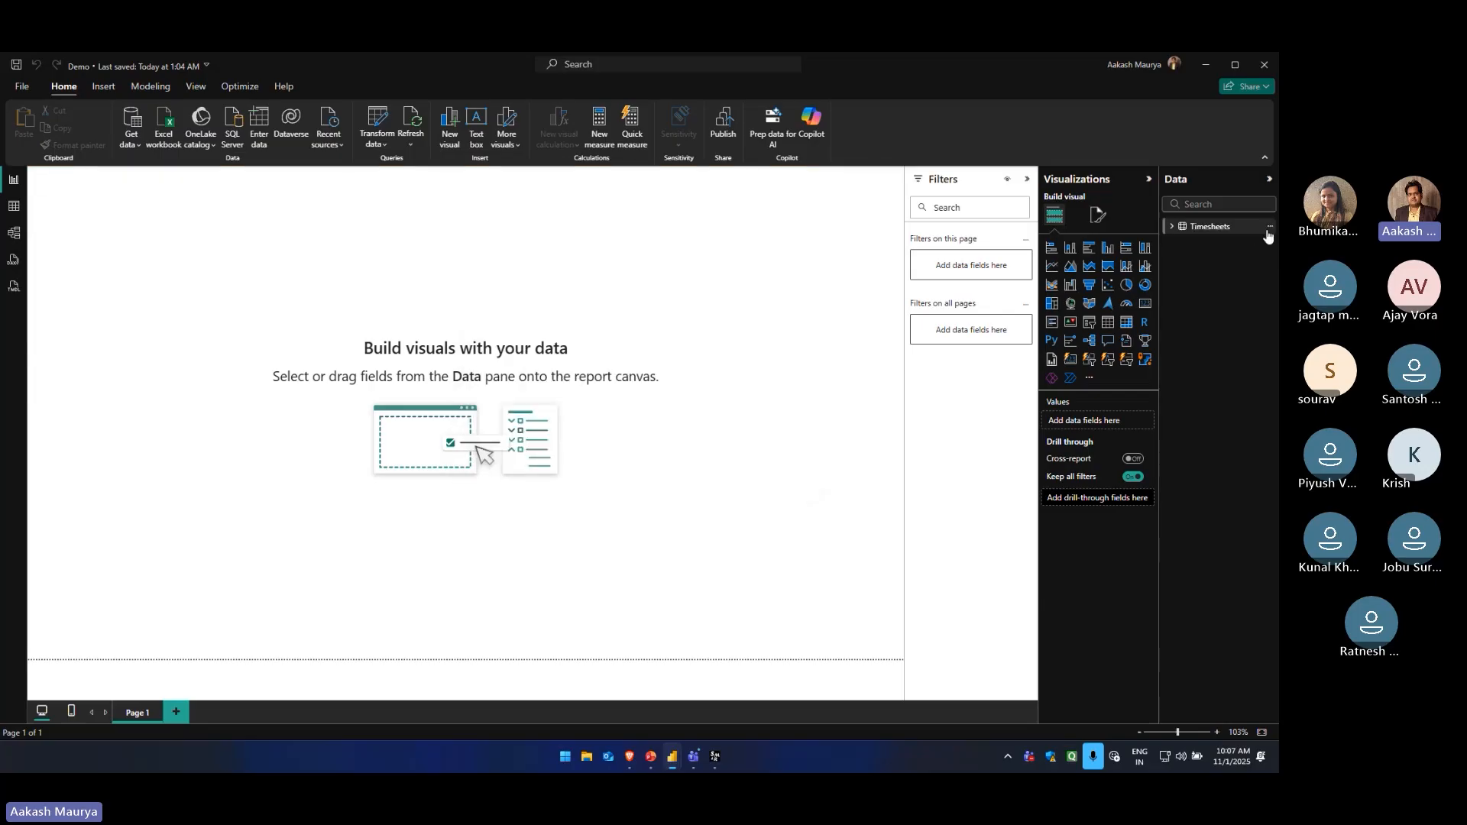
left_click(1268, 231)
left_click(1198, 396)
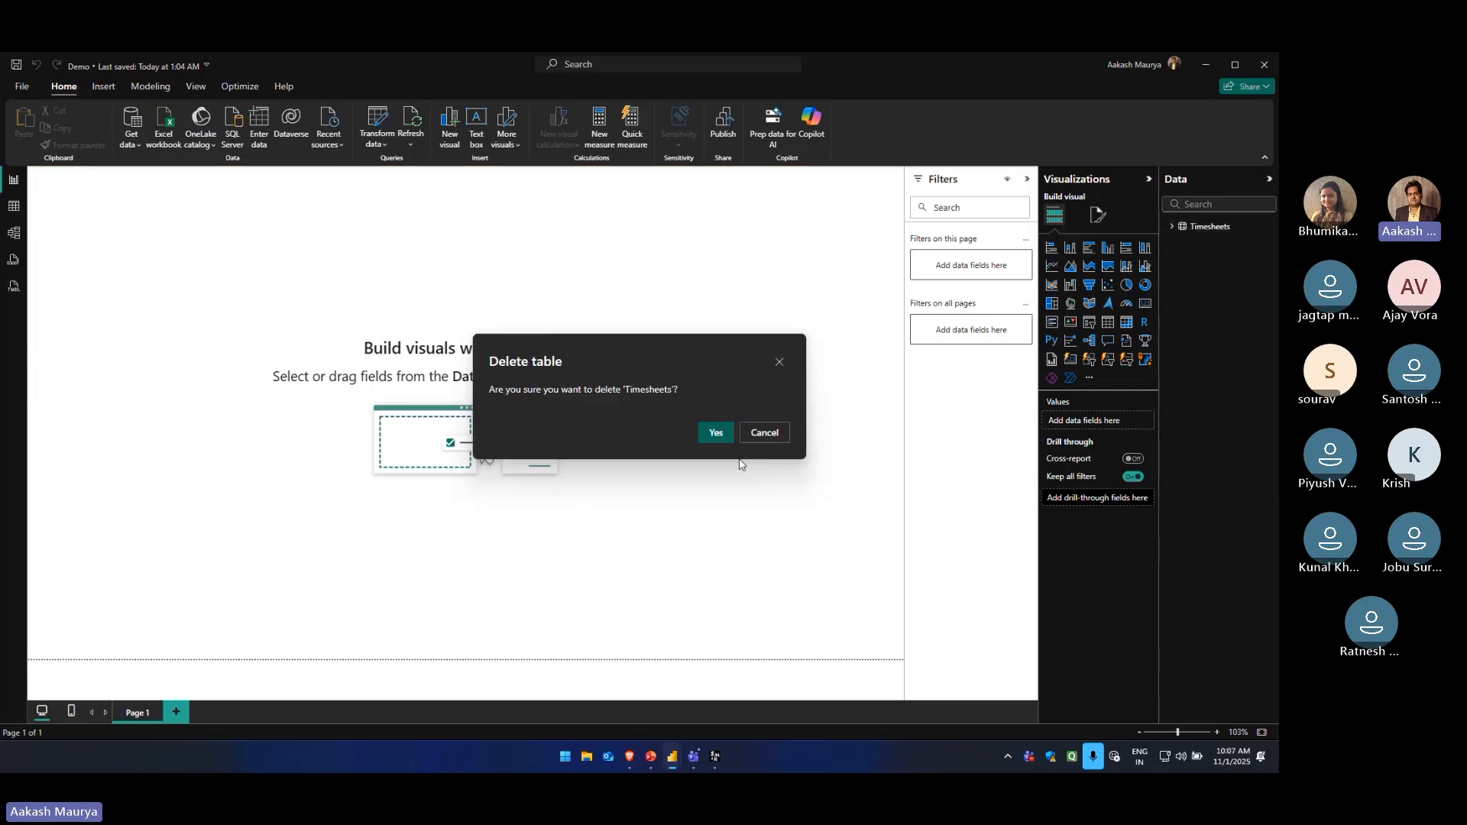
left_click(713, 433)
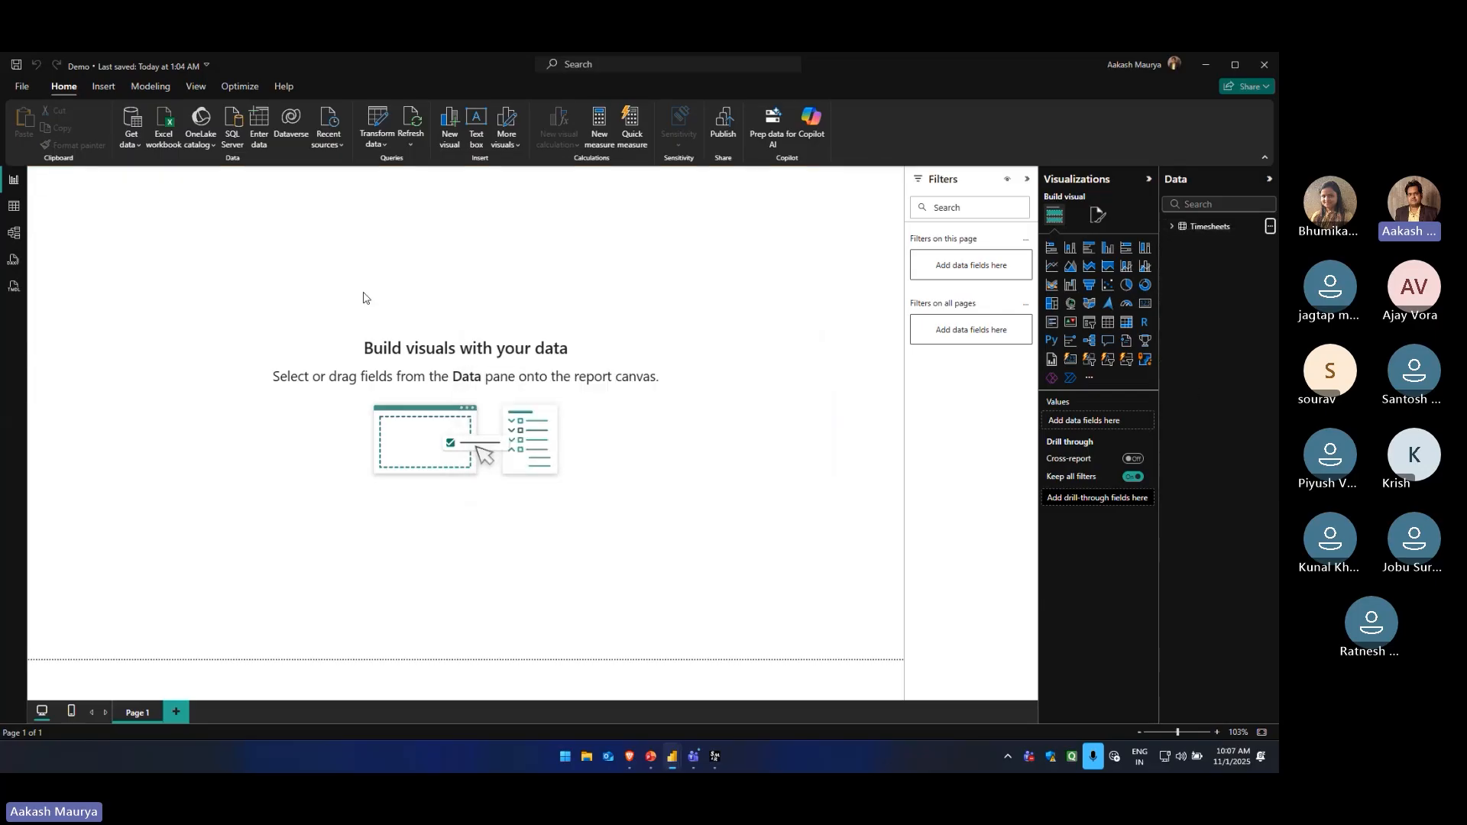
Start a new data connection using the SharePoint Online List connector from the Online Services category
left_click(131, 150)
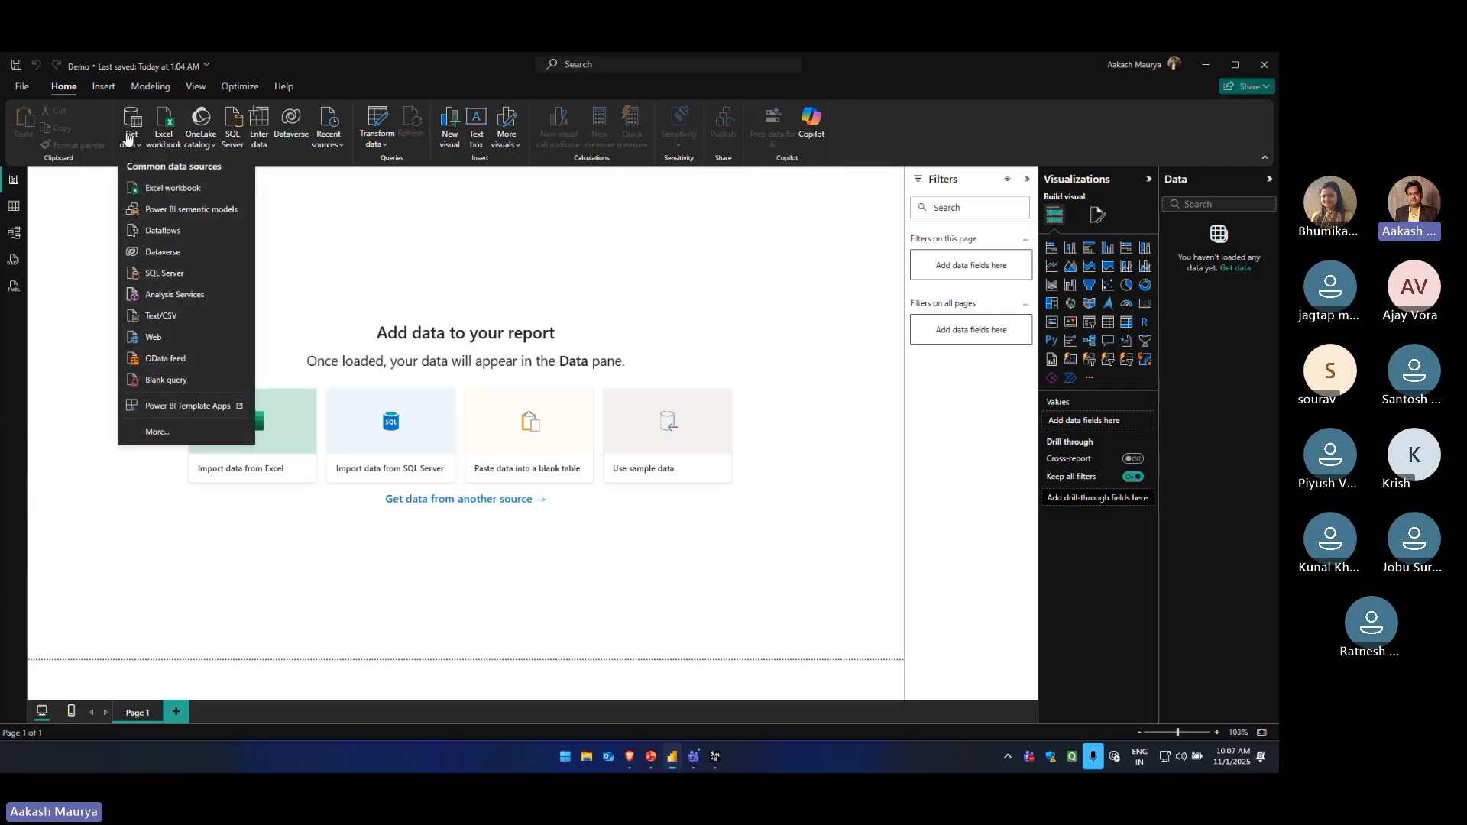
left_click(134, 121)
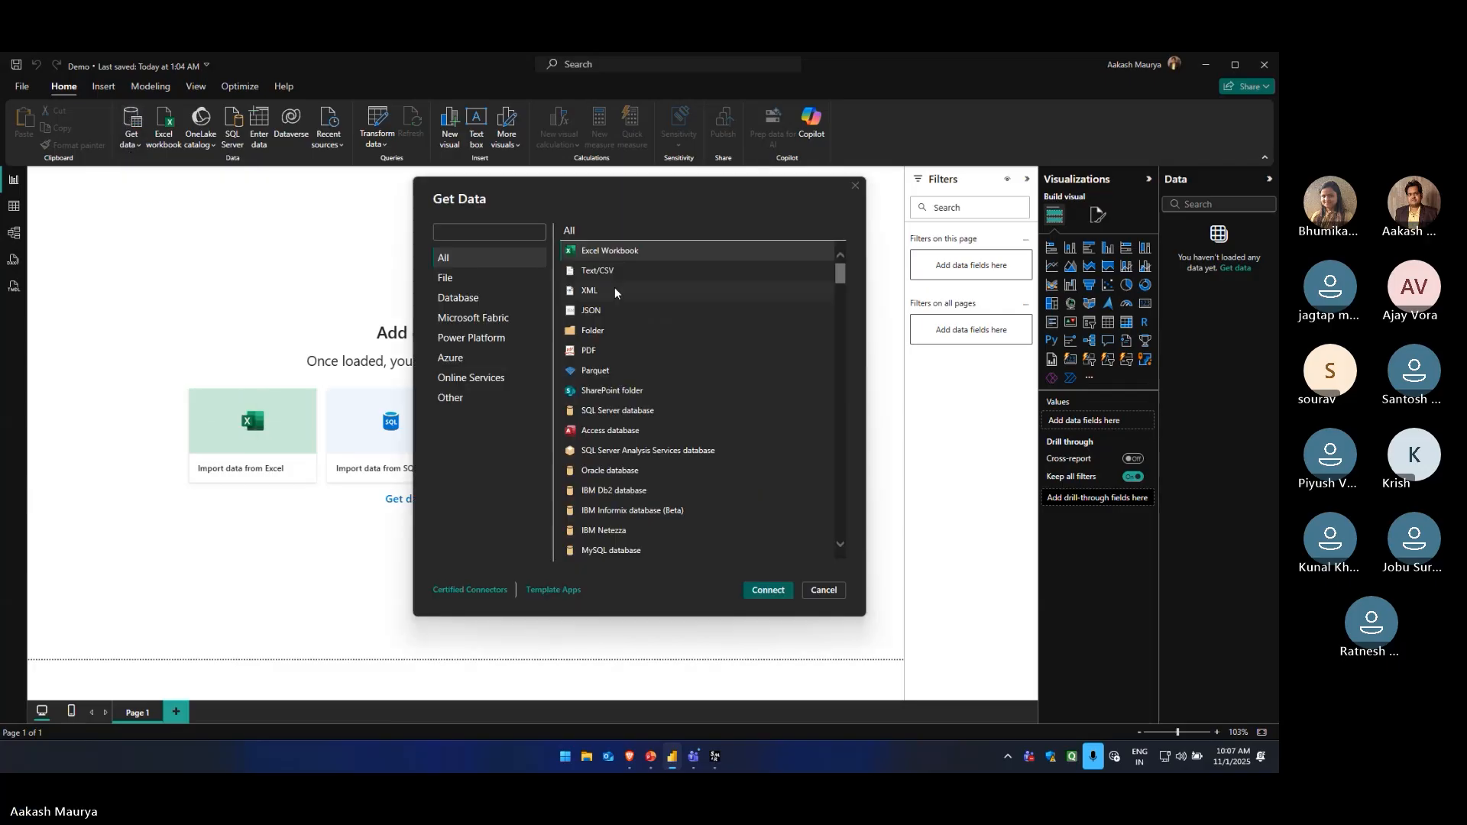
left_click(492, 378)
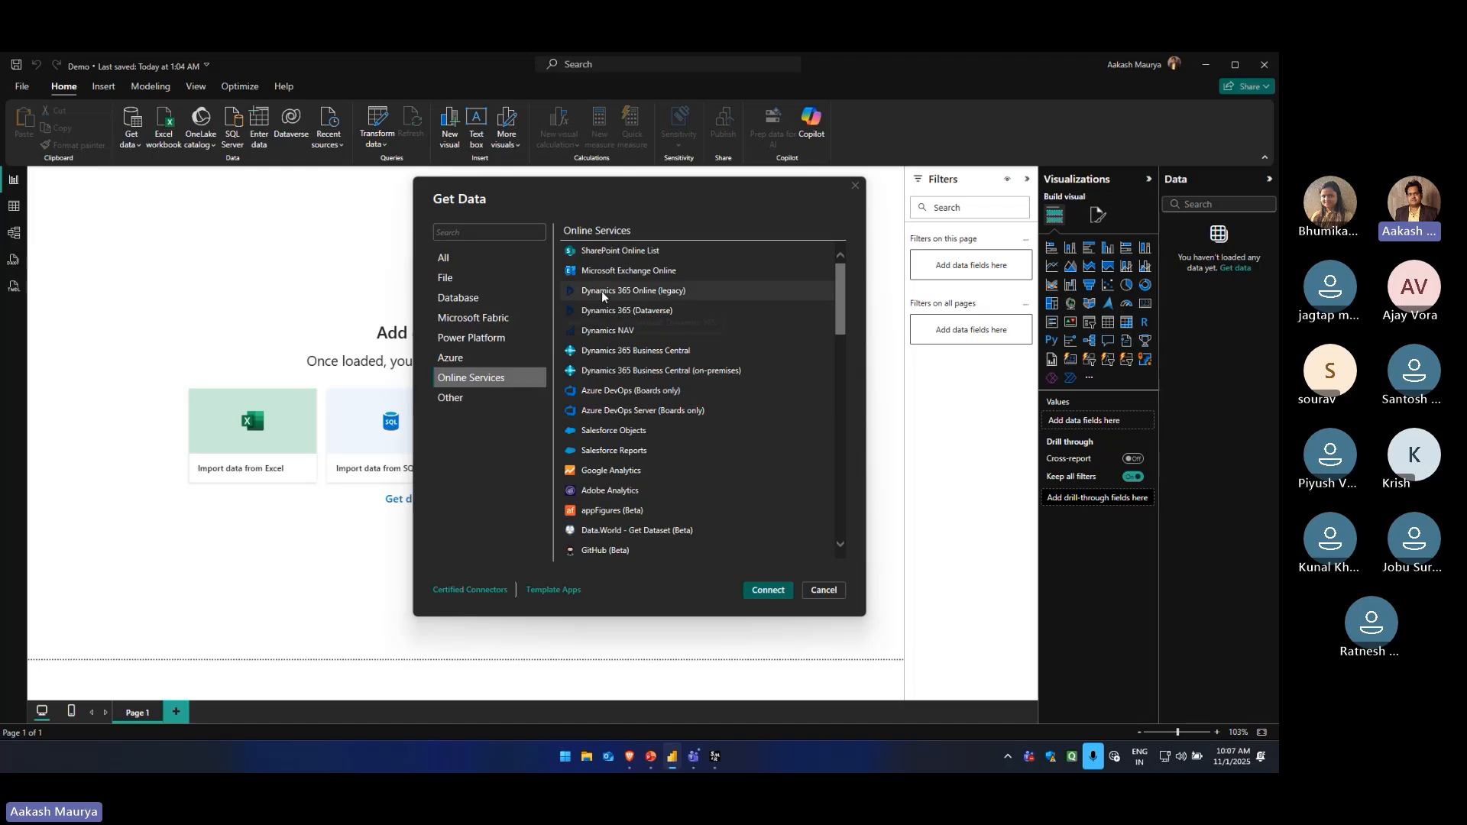
left_click(778, 592)
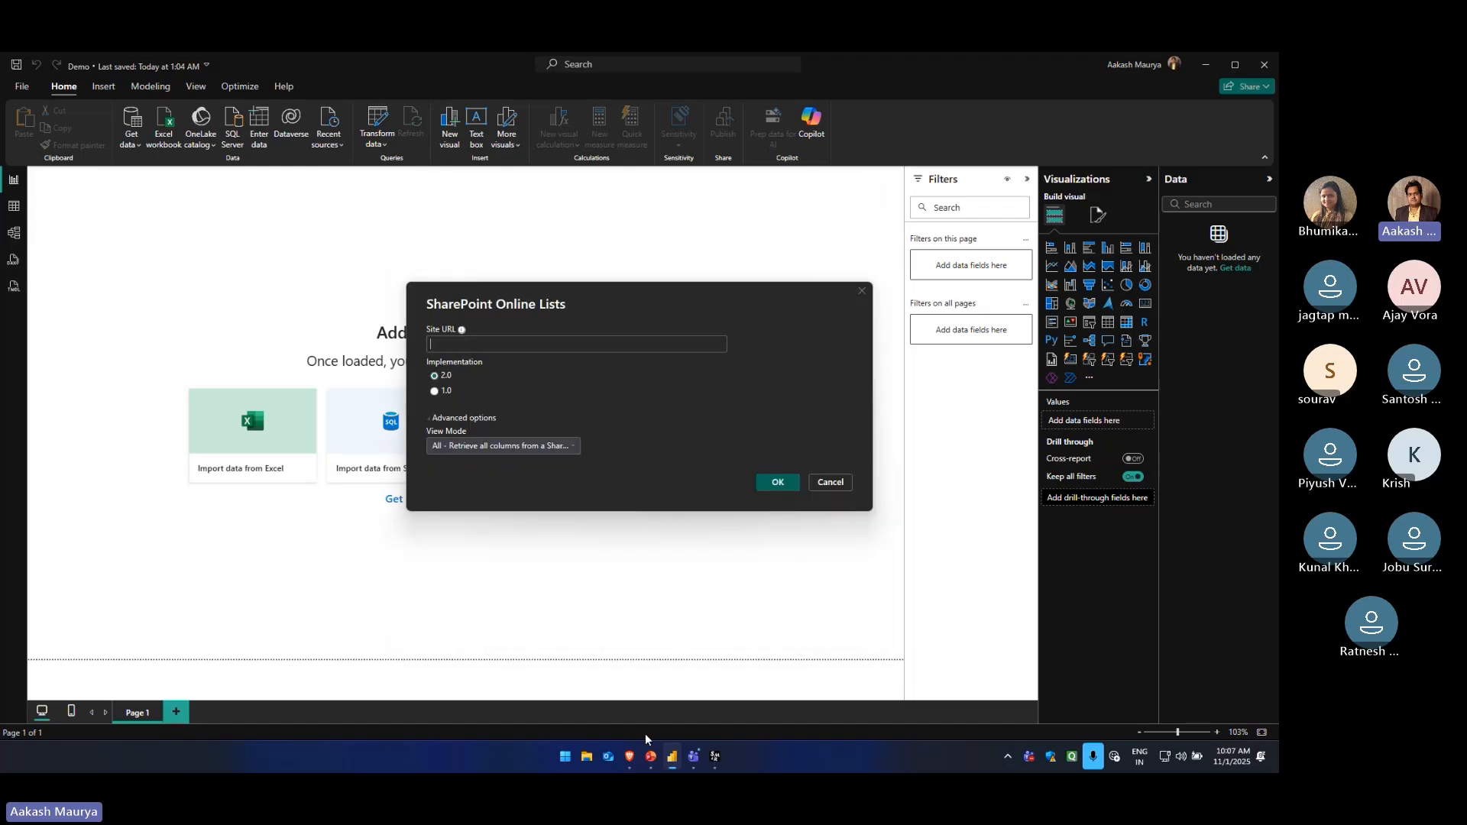
Open Notepad, copy the saved SharePoint site URL, and switch back to Power BI Desktop
key("super")
type("o")
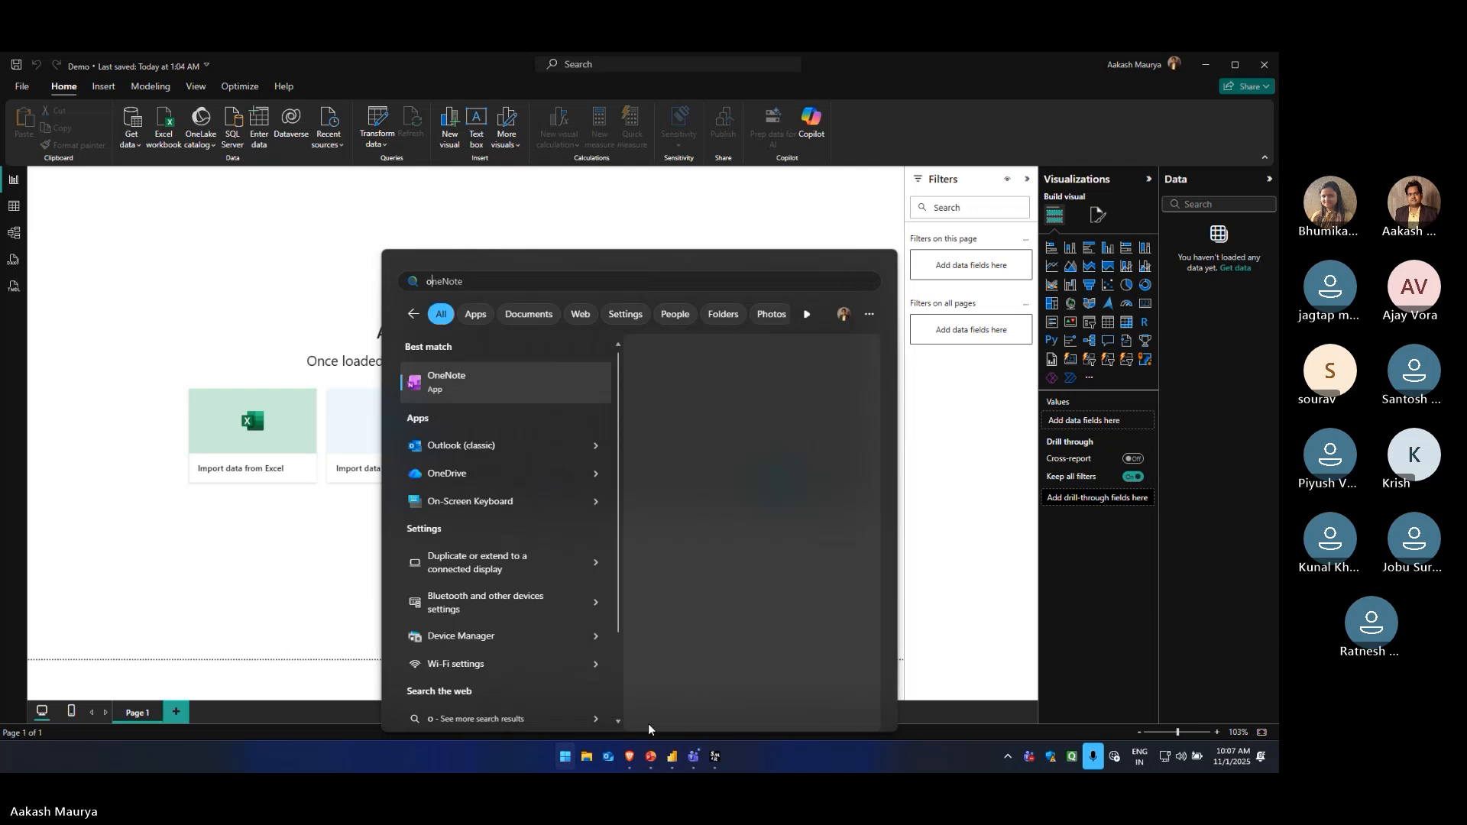
key("BackSpace")
type("no")
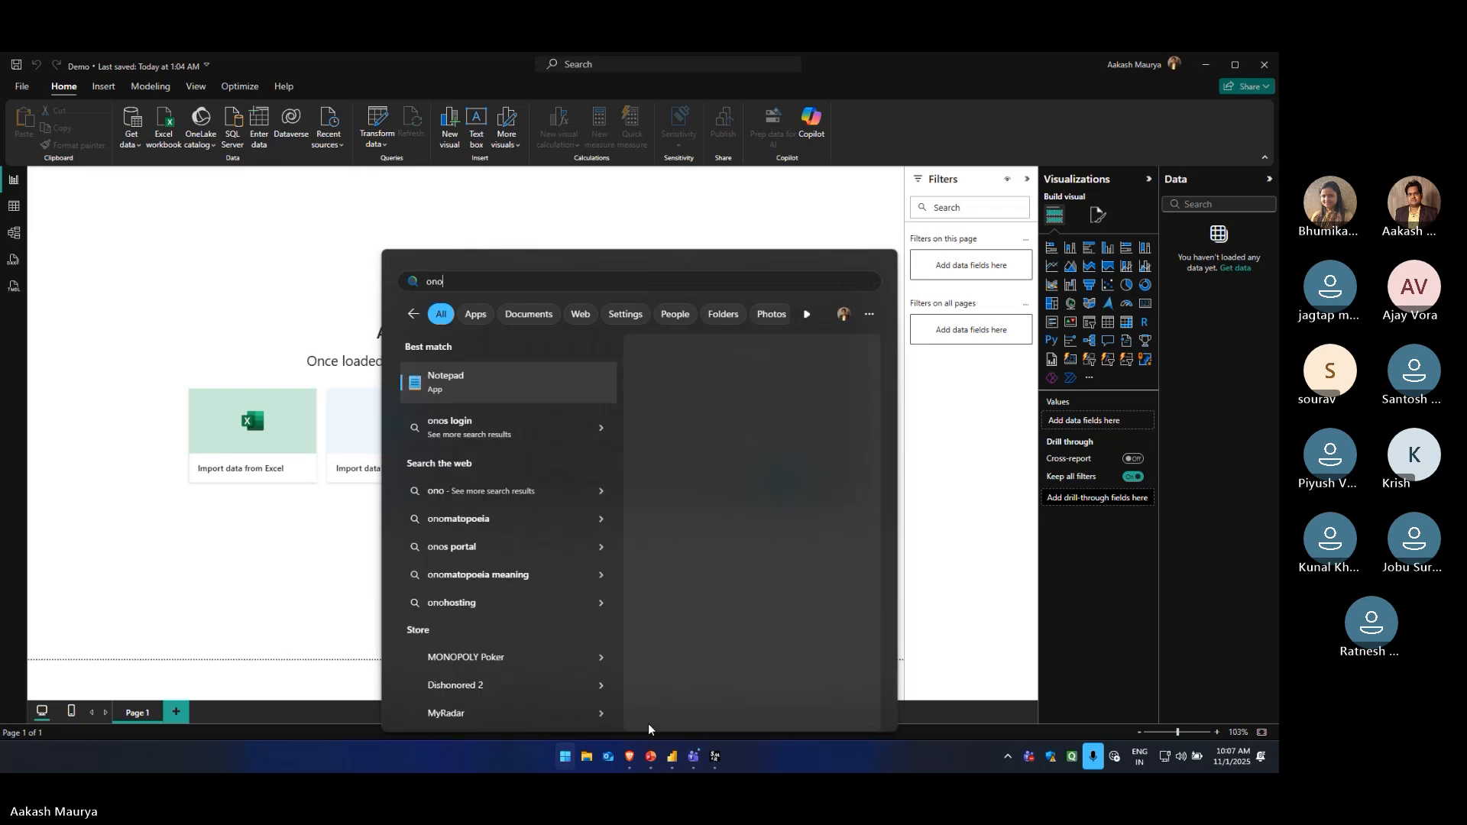
key("Return")
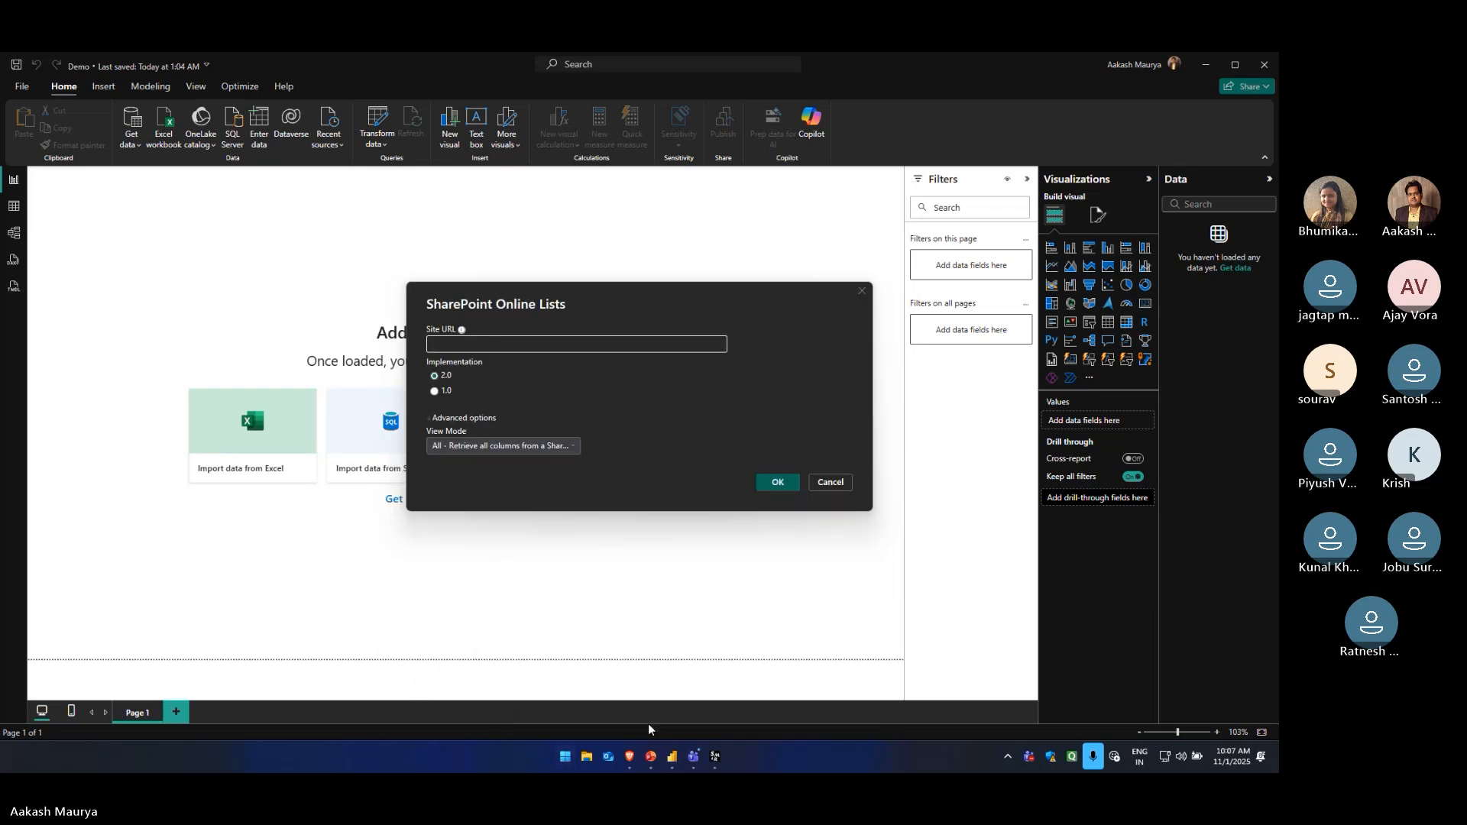
key("ctrl+a")
key("ctrl+c")
key("alt+Tab")
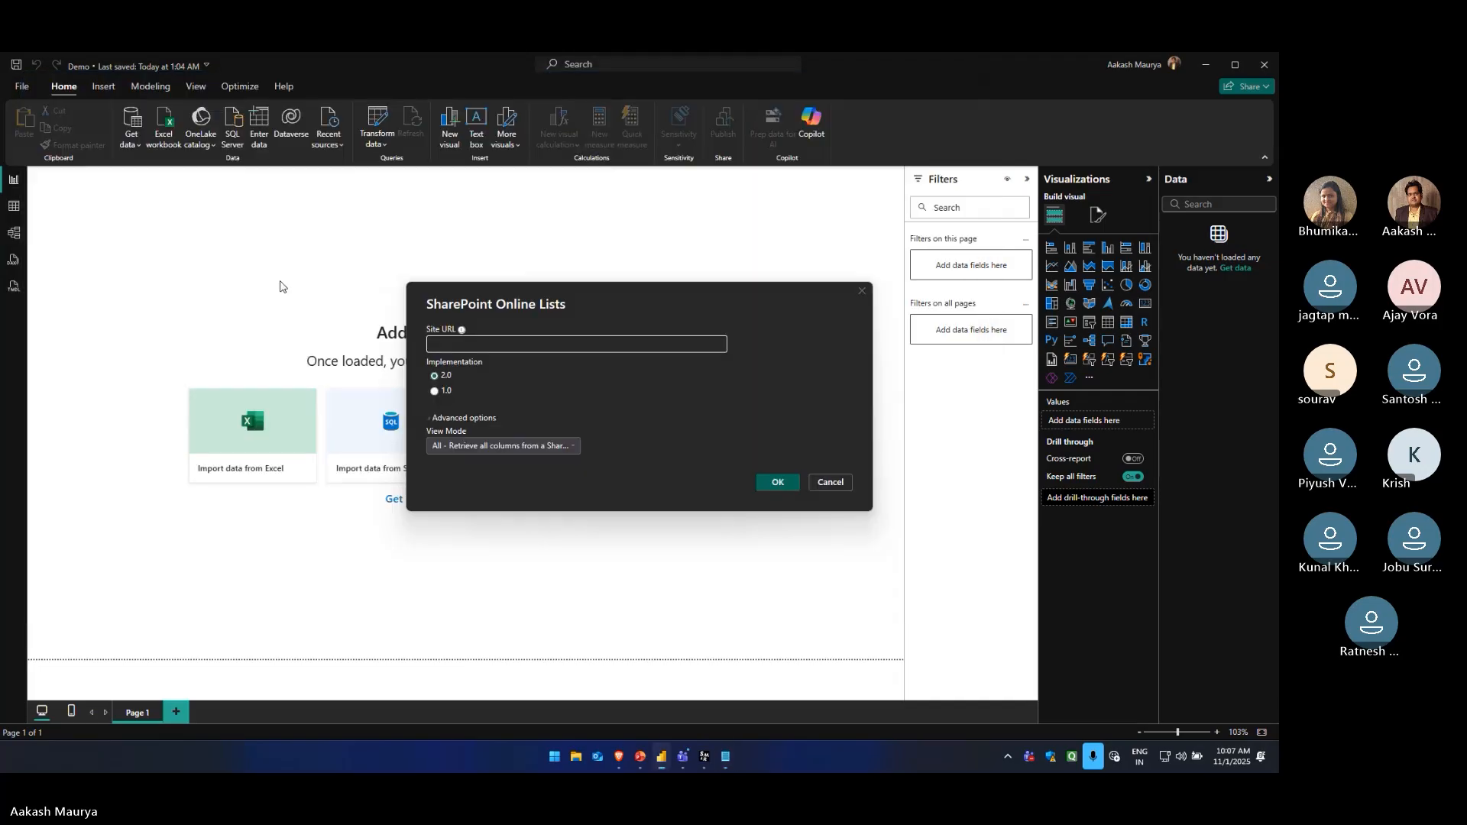
left_click(500, 350)
key("ctrl+v")
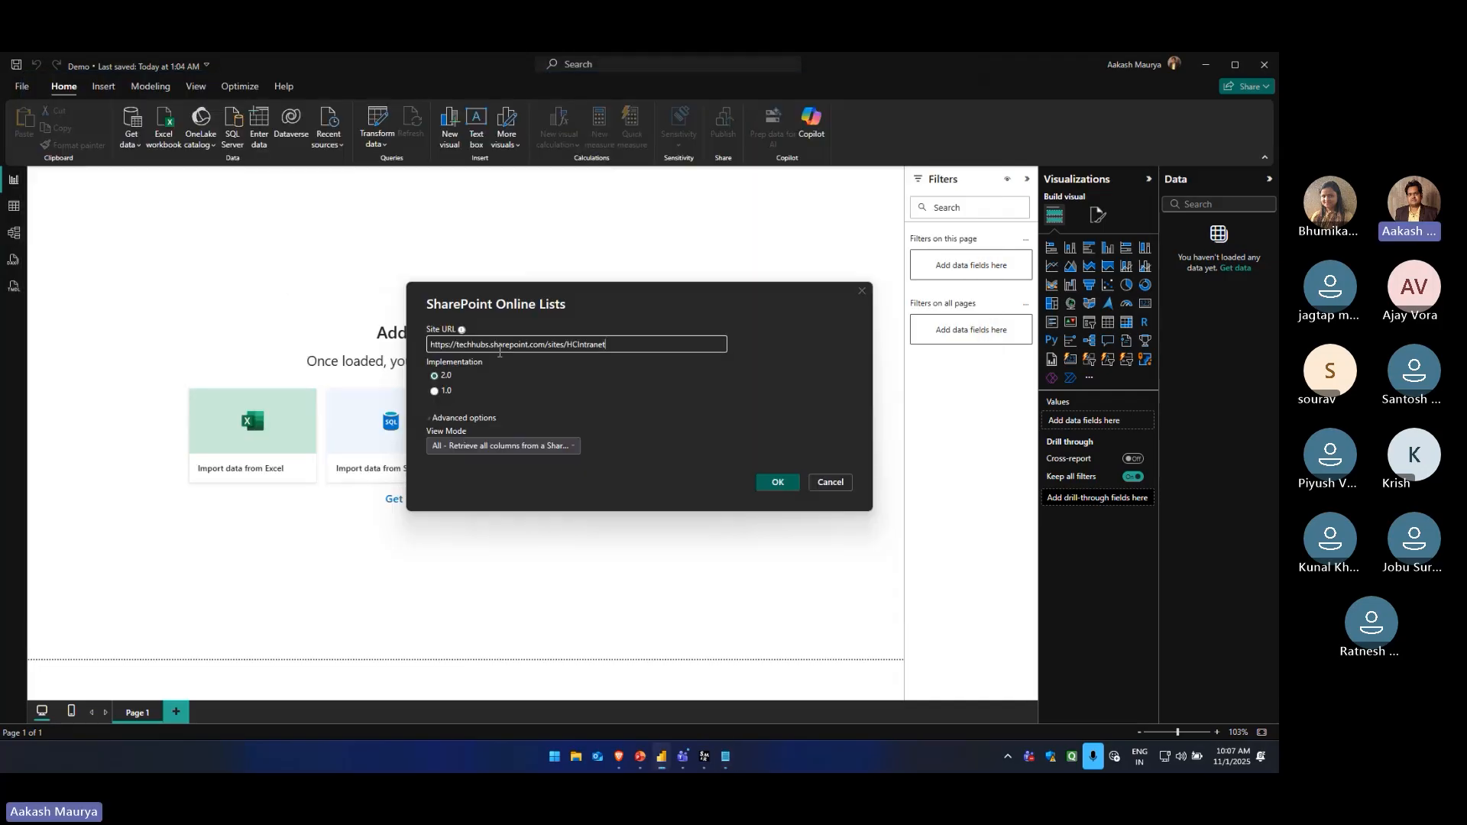
left_click(764, 487)
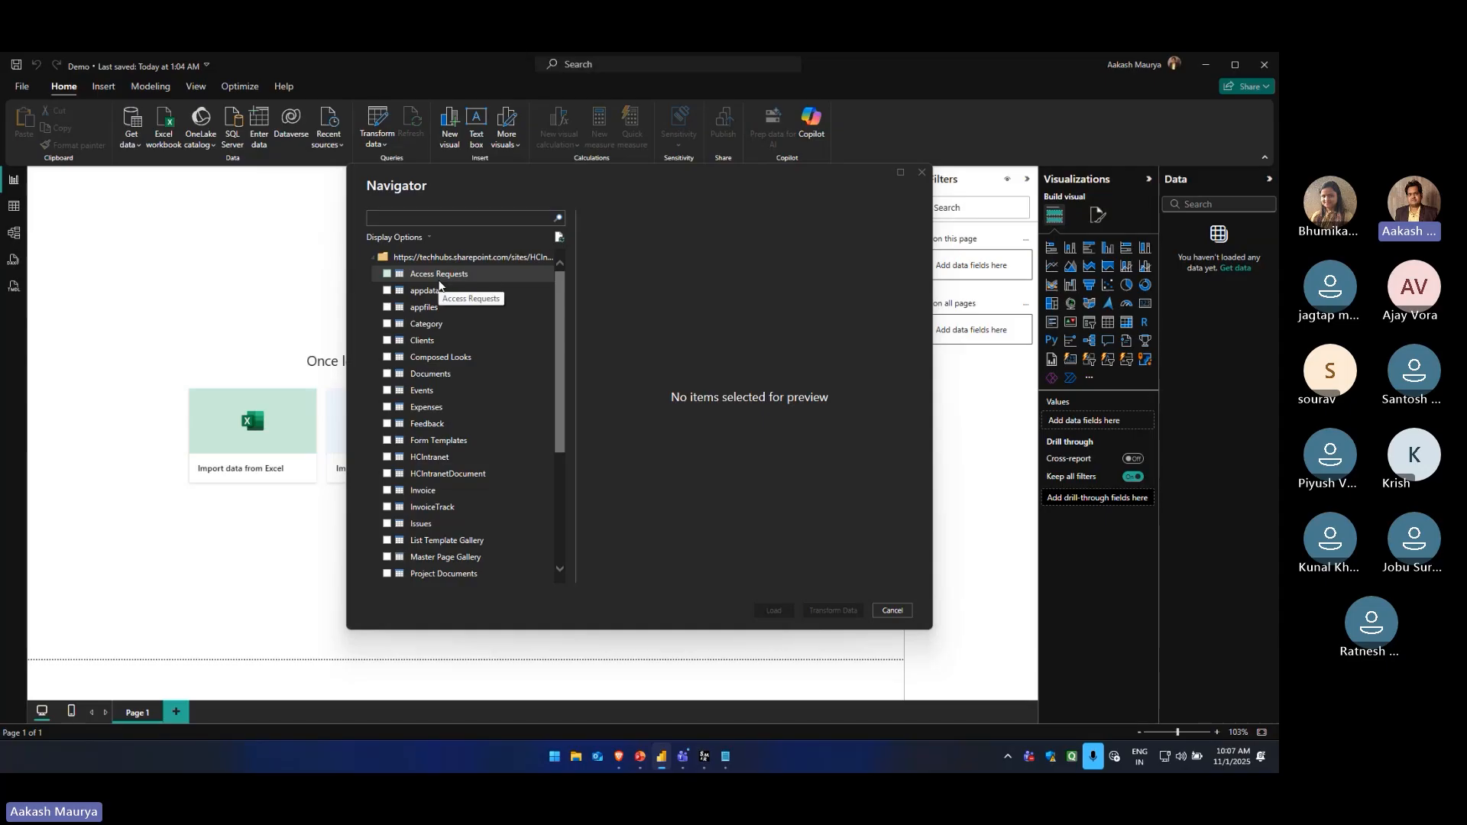
Select the Clients, Invoice, InvoiceTrack and Issues lists in the Navigator for import
scroll(428, 321, "down", 4)
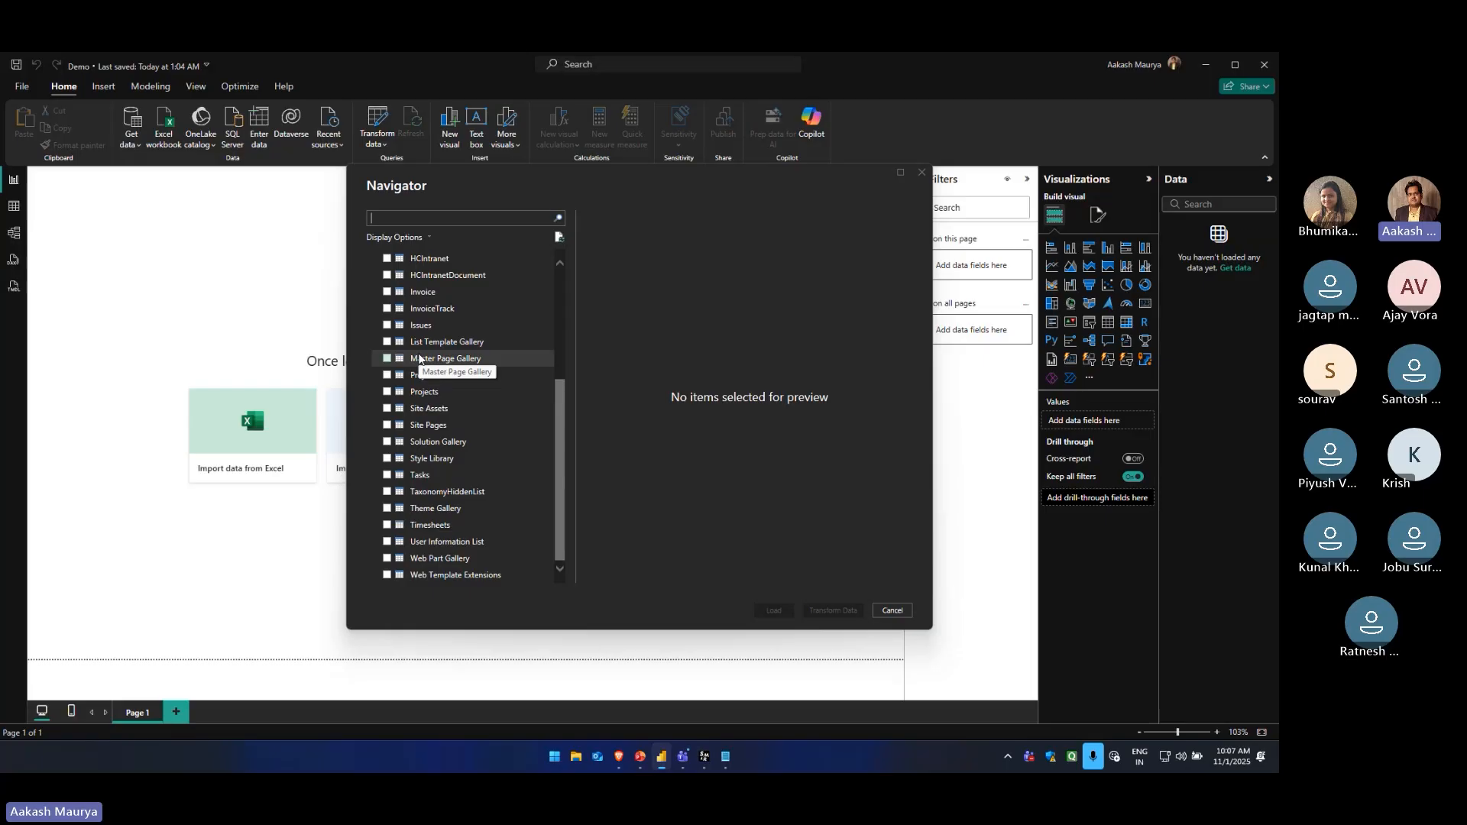
scroll(418, 357, "up", 5)
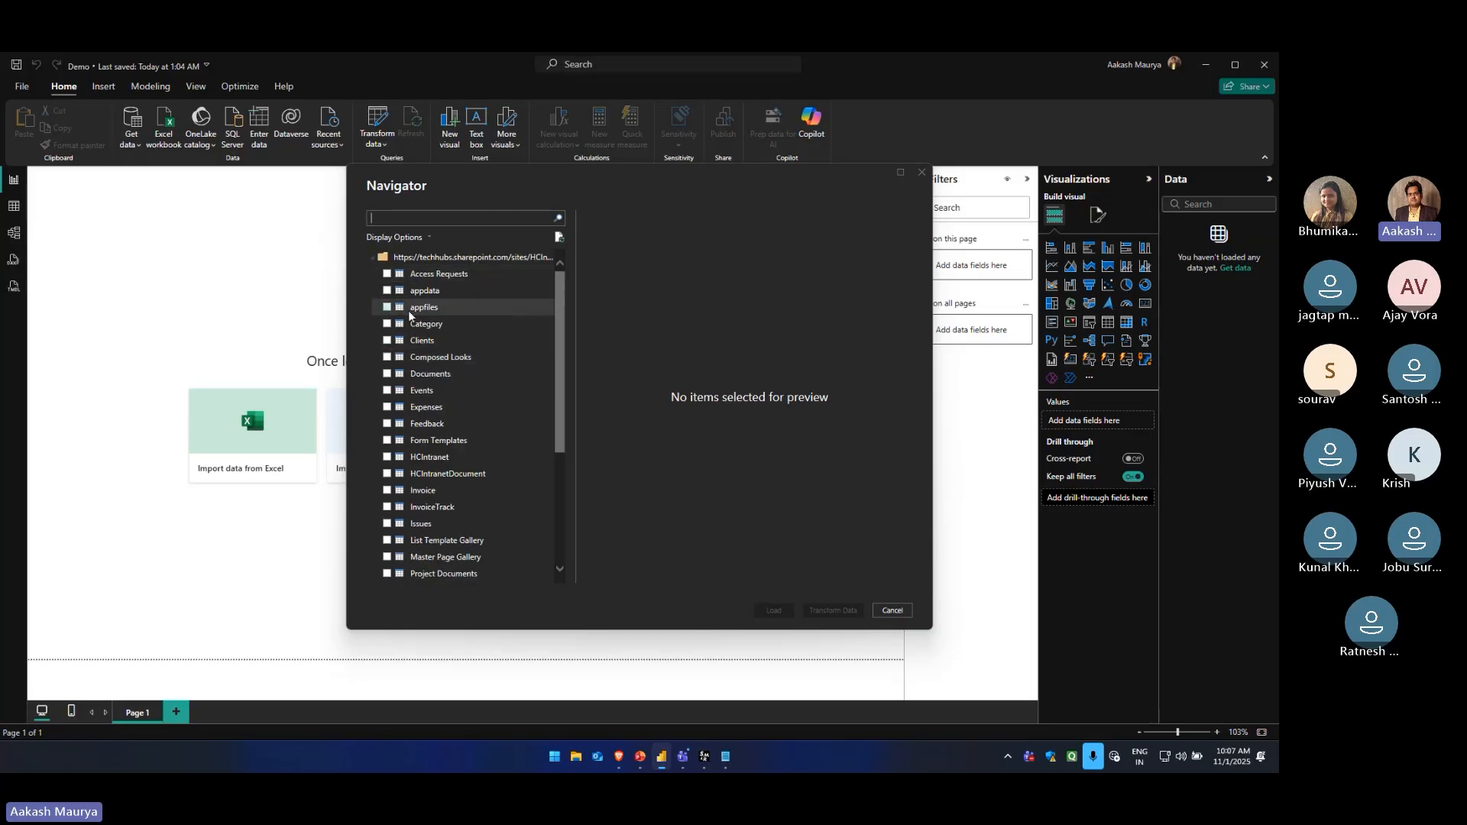
left_click(387, 340)
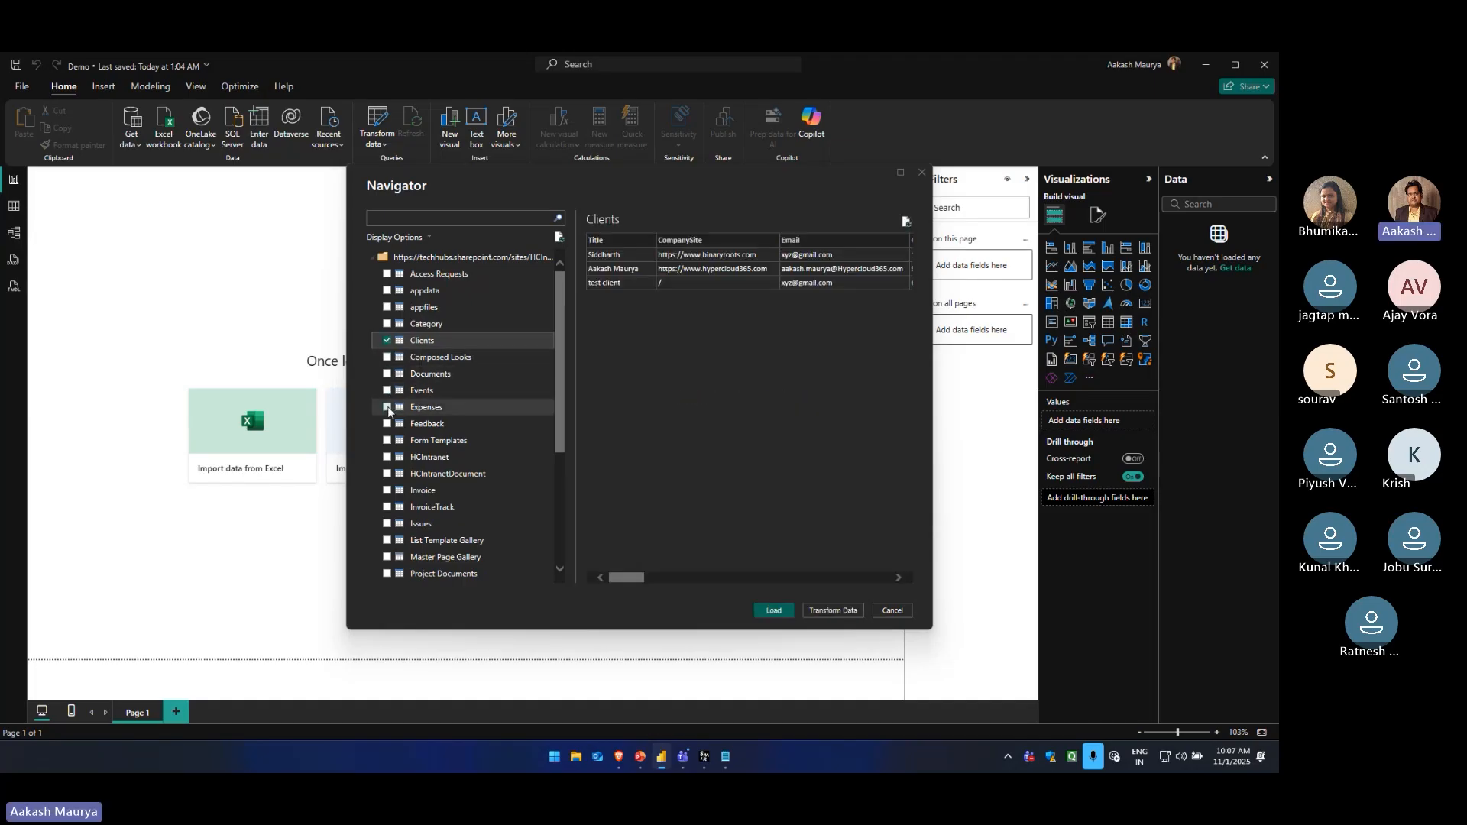
left_click(389, 490)
scroll(411, 474, "down", 1)
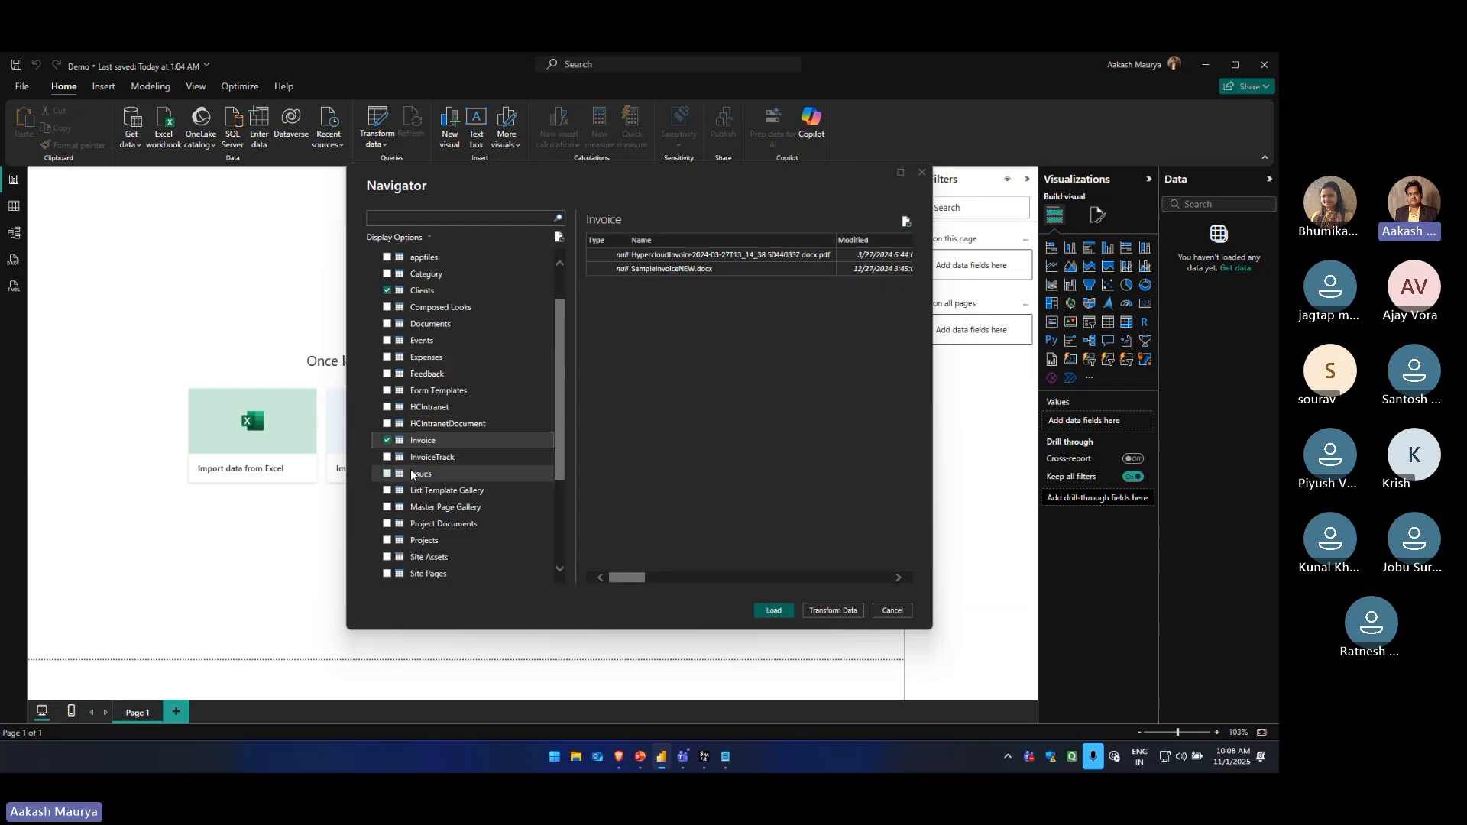
left_click(387, 457)
left_click(387, 473)
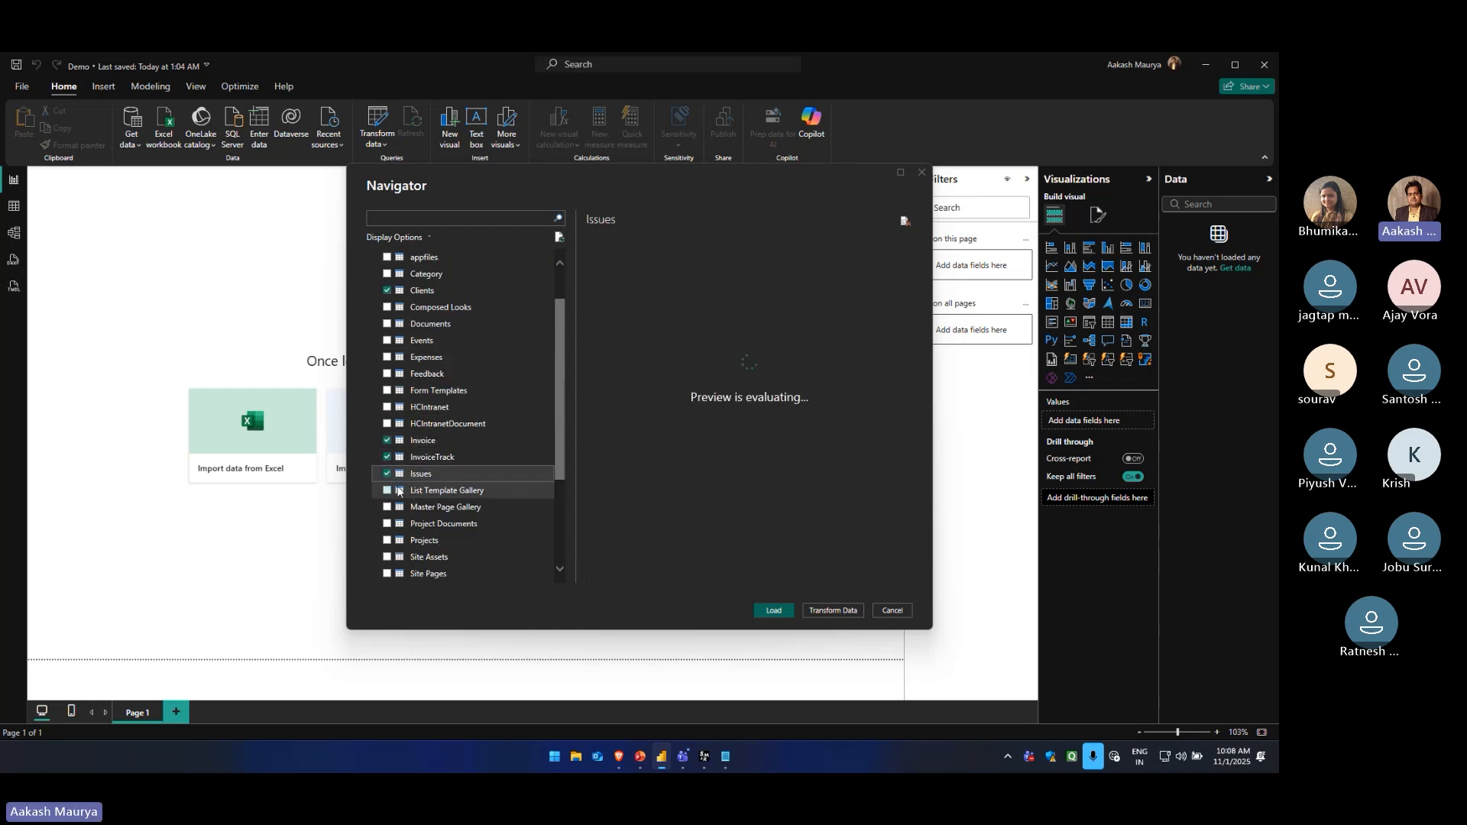
Add the Projects, Tasks and Timesheets lists to the selection and load all selected lists into the report
scroll(395, 458, "down", 2)
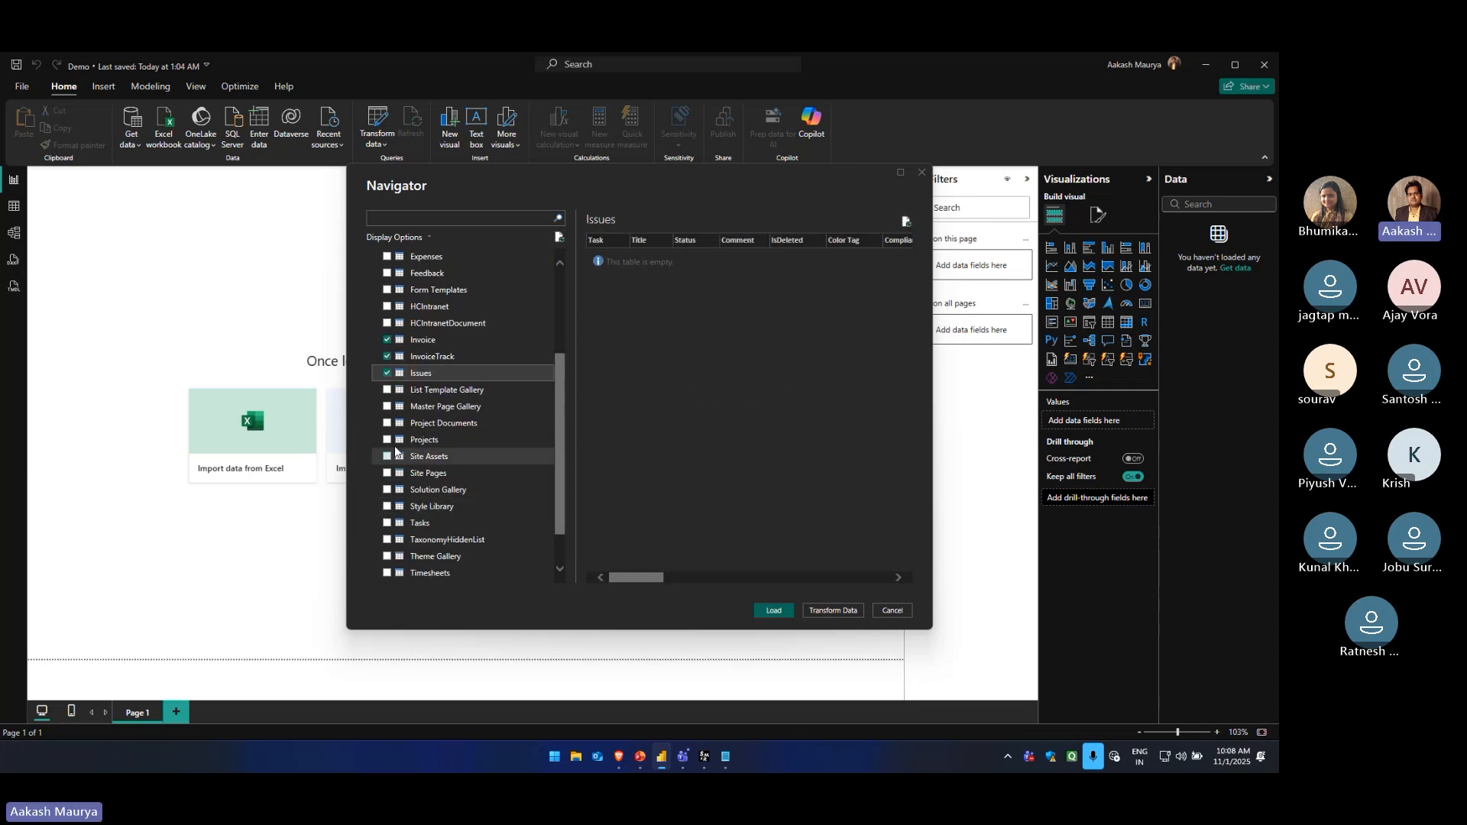
left_click(387, 440)
scroll(401, 474, "down", 1)
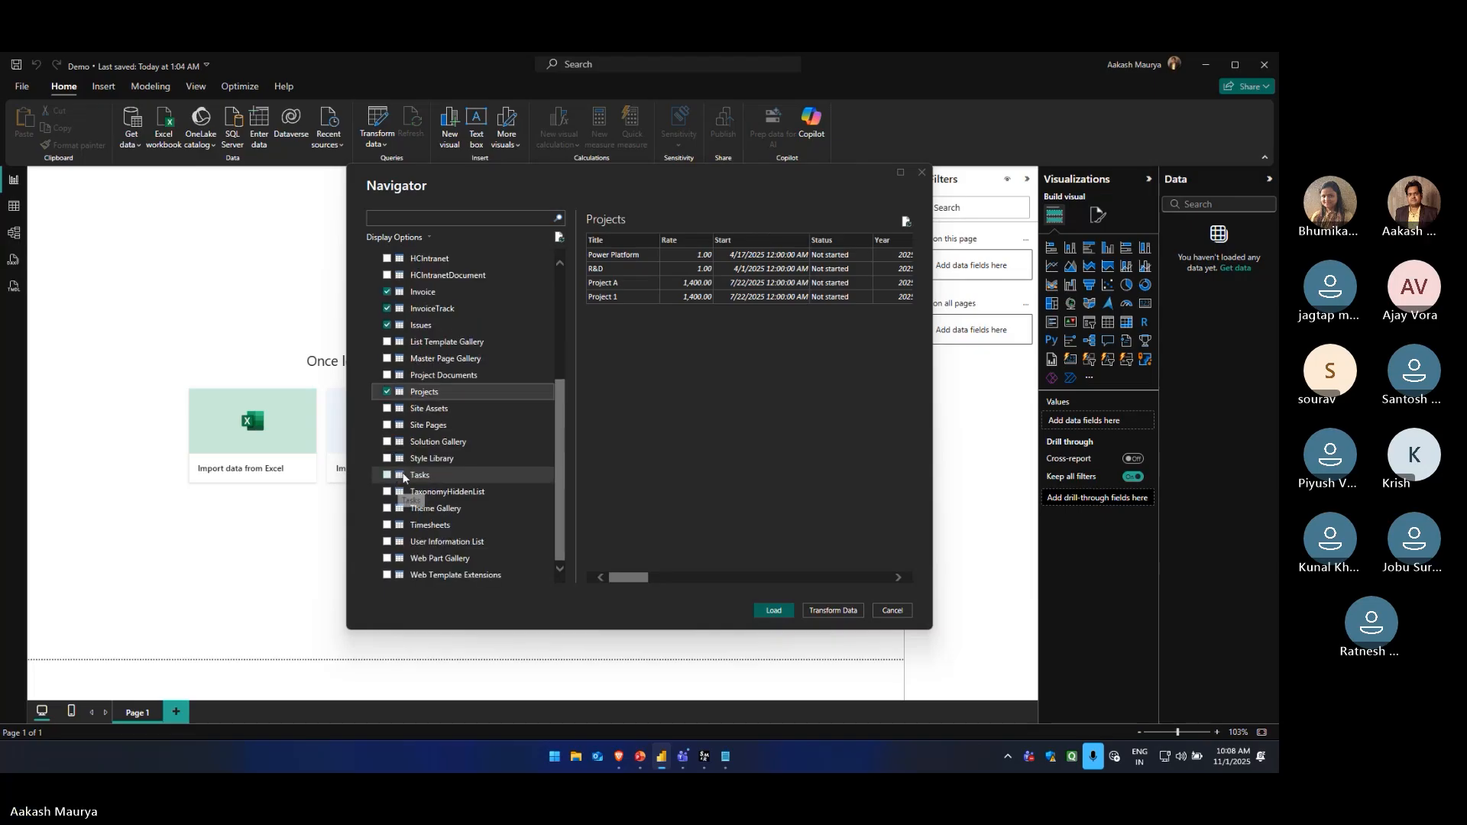
left_click(388, 474)
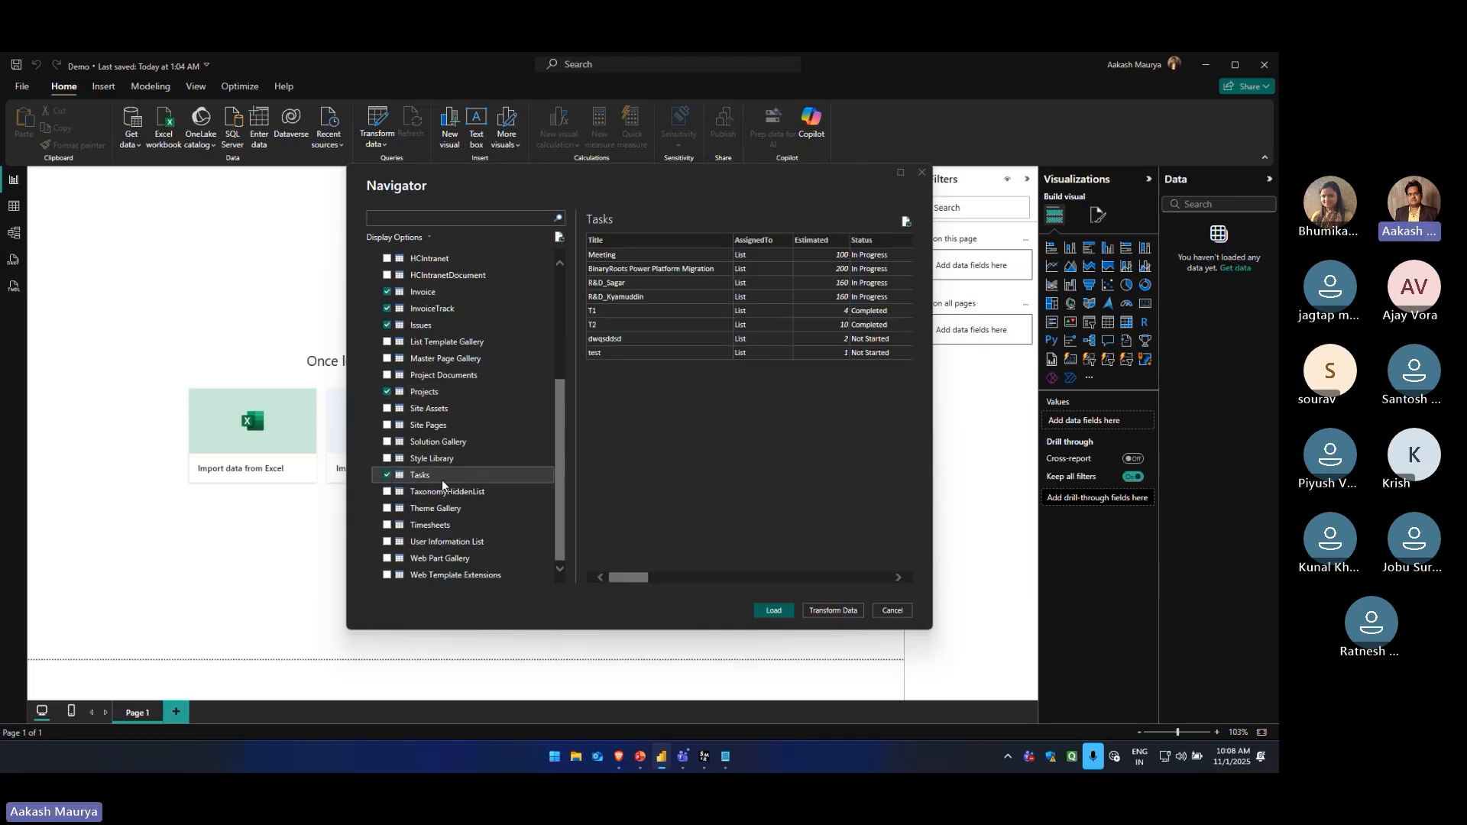
left_click(387, 526)
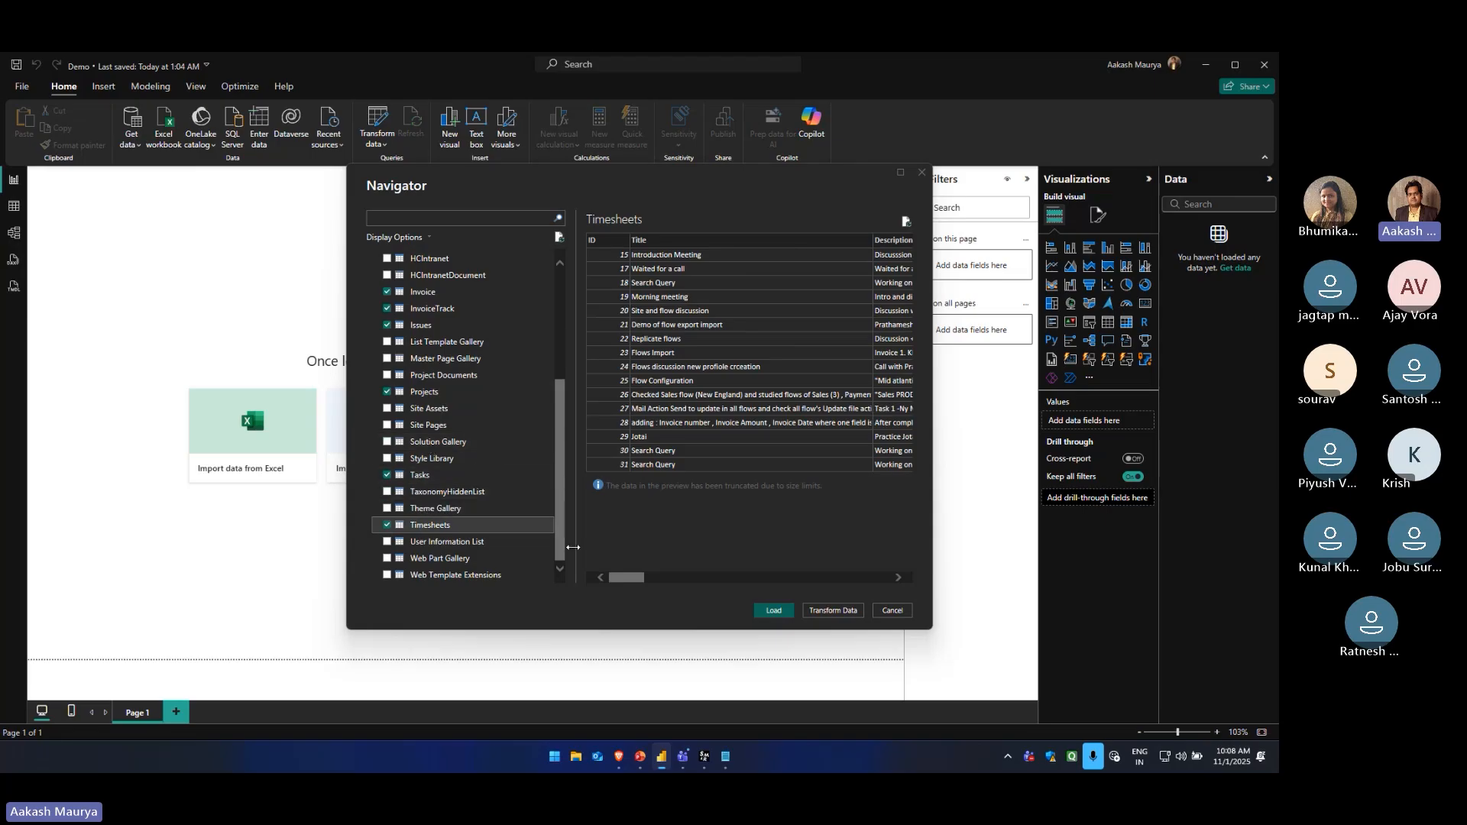
left_click(773, 611)
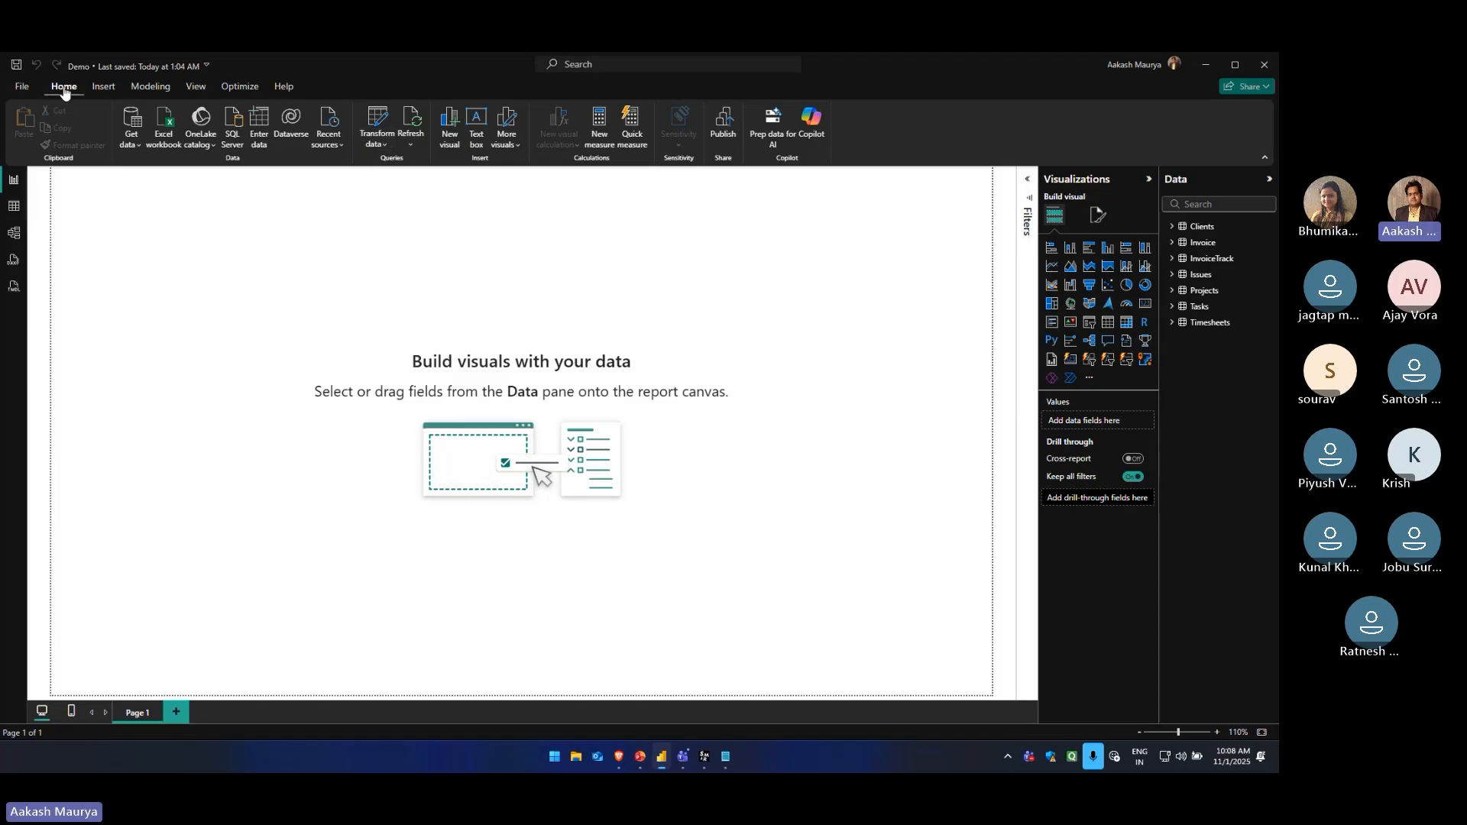
Open the Power Query editor and look across the columns of the Clients query
left_click(376, 122)
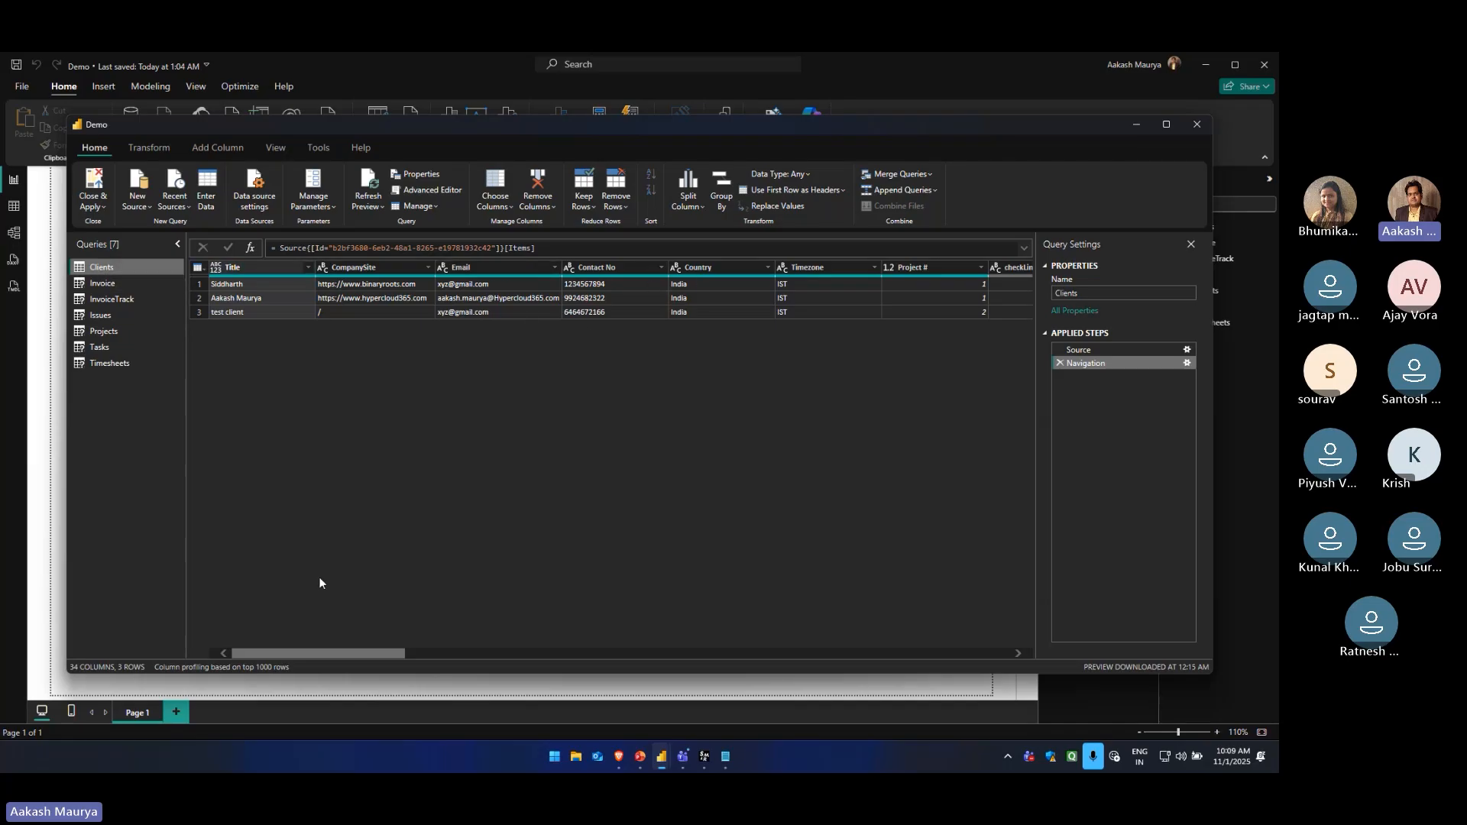
left_click_drag(344, 654, 270, 612)
mouse_move(346, 650)
left_mouse_down()
mouse_move(388, 651)
mouse_move(370, 653)
left_mouse_up()
Keep only the Title, CompanySite, Country, Project # and CompanyName columns in the Clients query
left_click(505, 206)
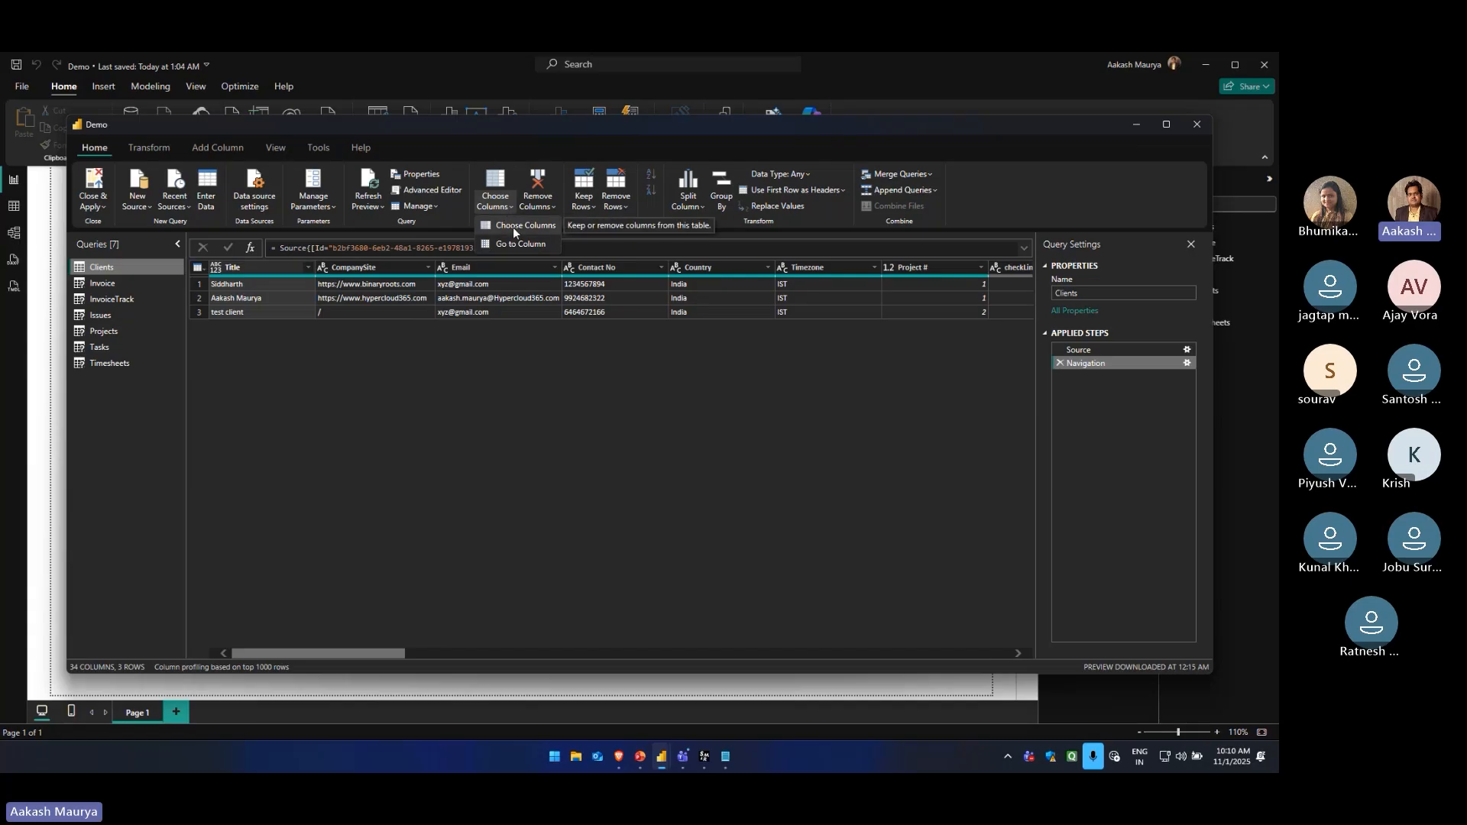
left_click(512, 226)
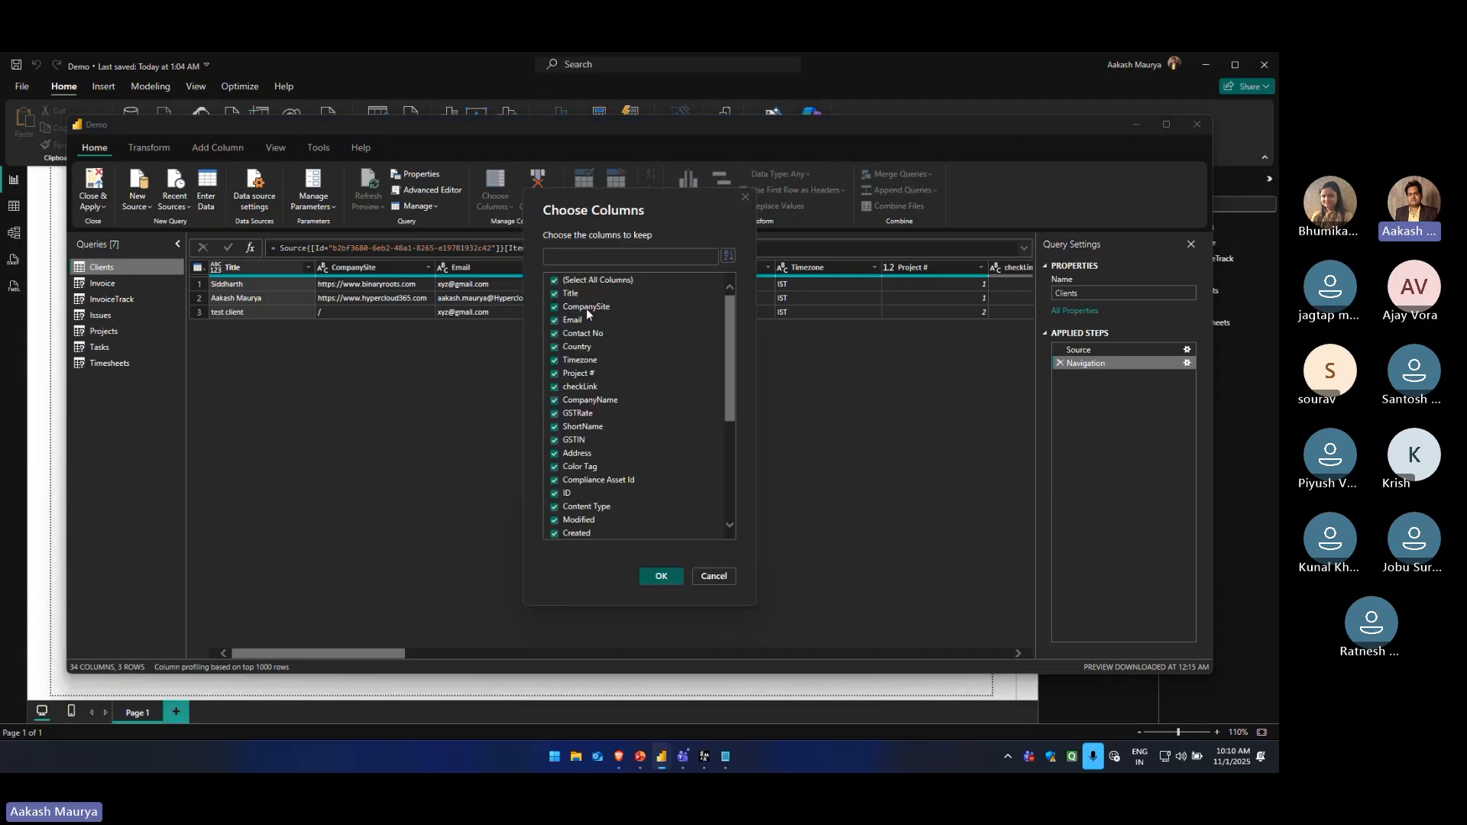
scroll(587, 313, "down", 5)
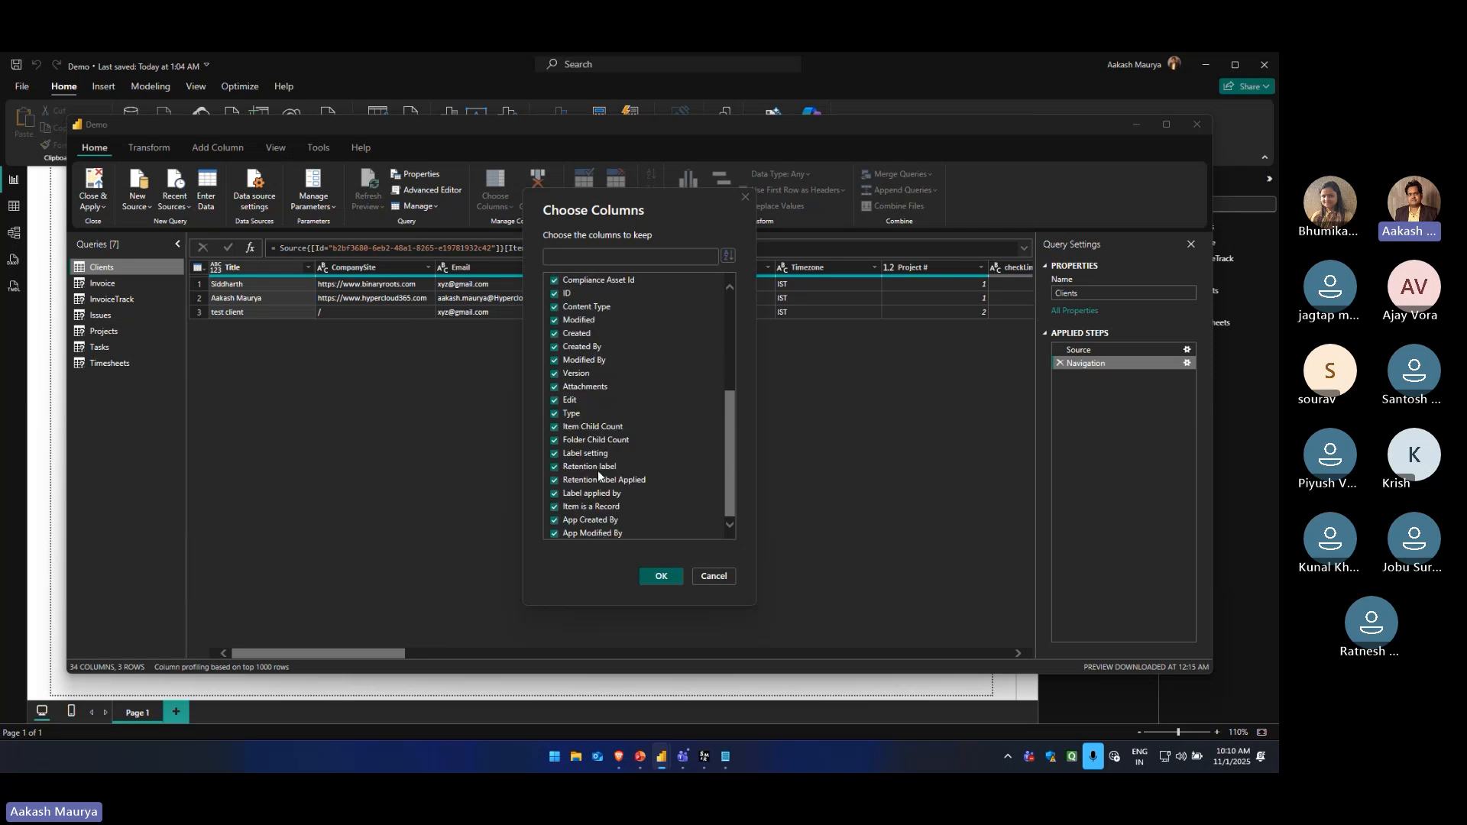
scroll(579, 484, "up", 5)
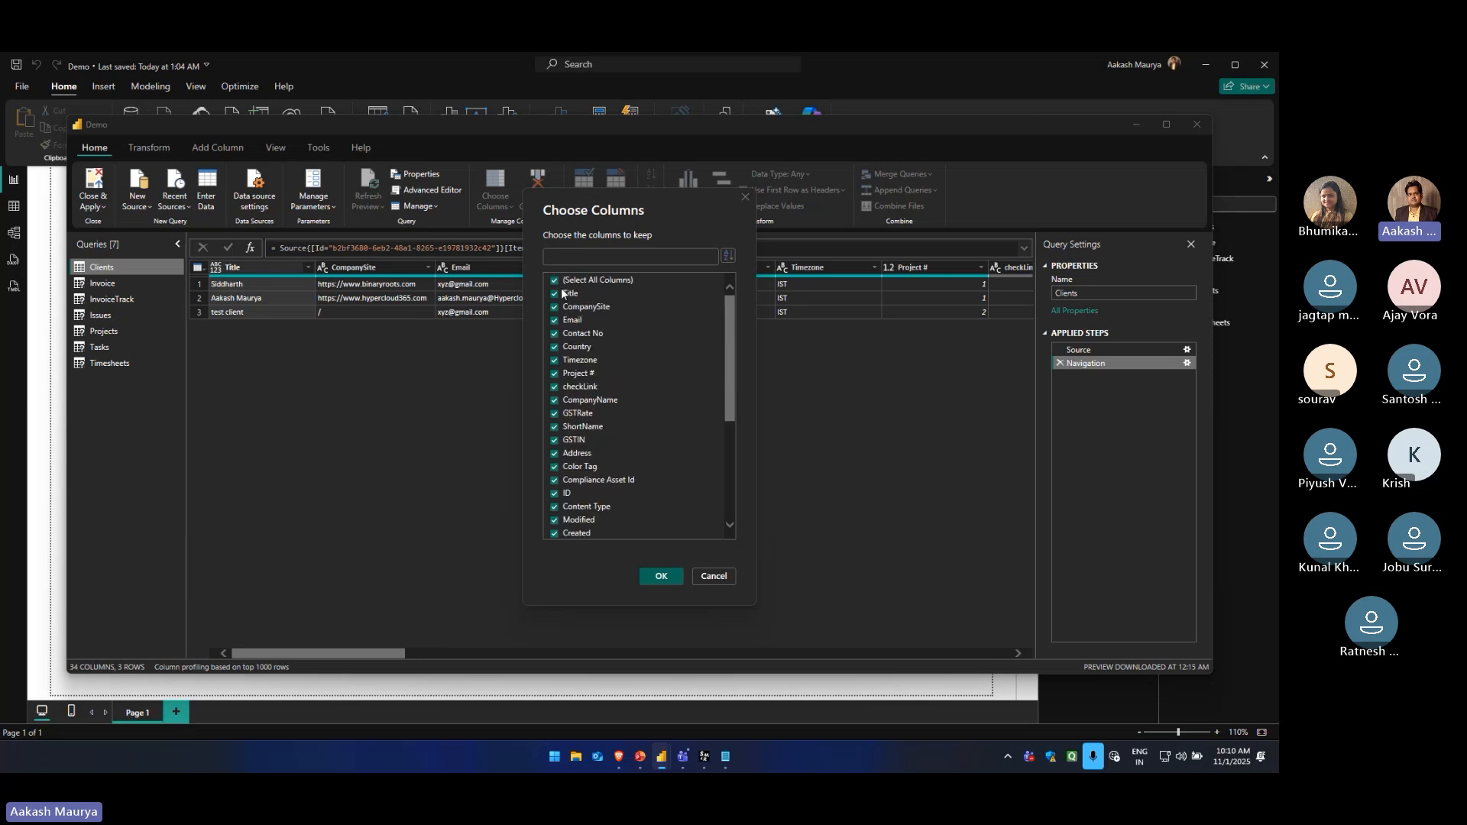
left_click(555, 281)
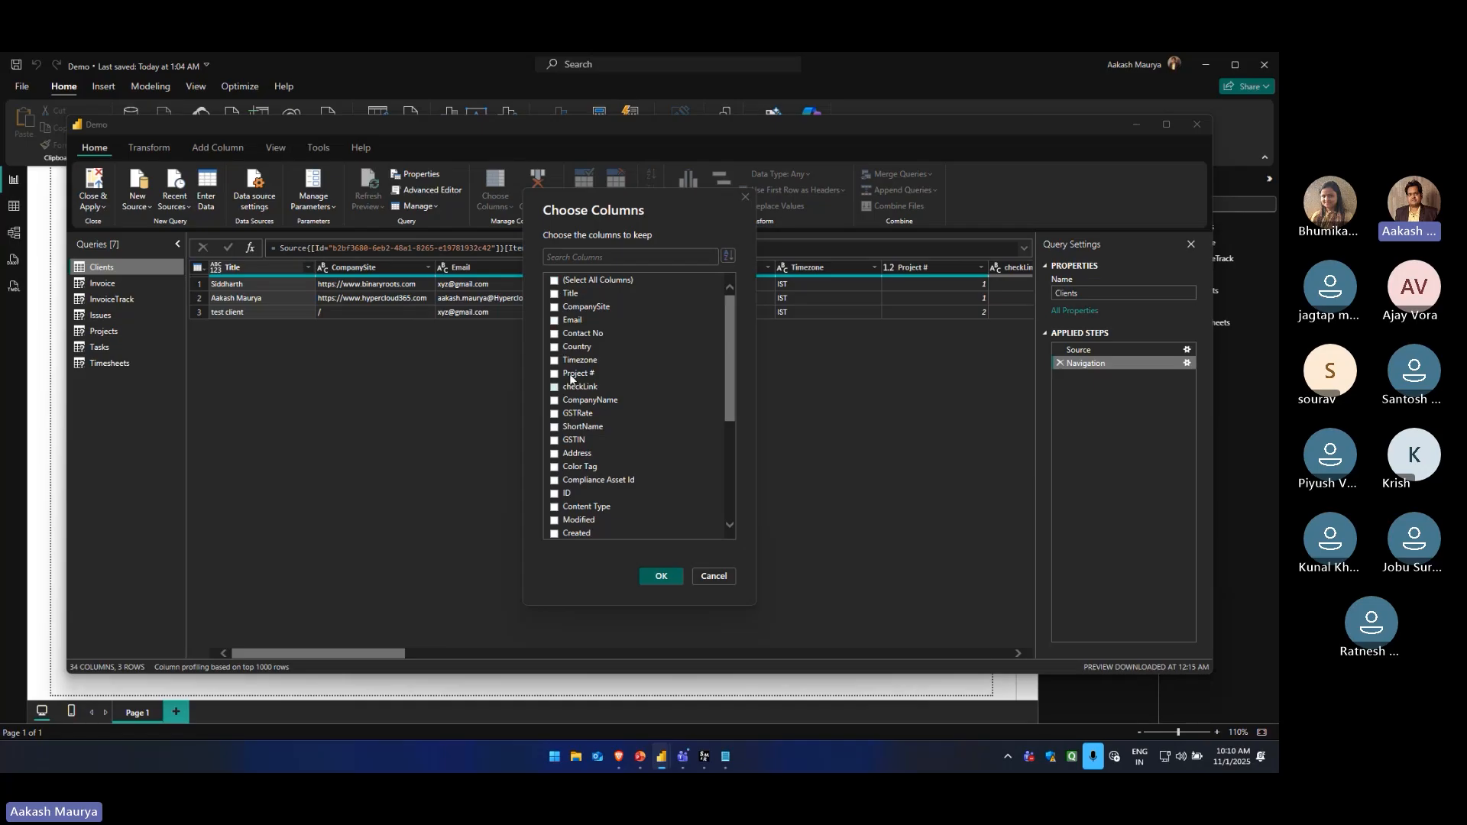
left_click(555, 293)
left_click(555, 306)
left_click(555, 374)
scroll(574, 459, "down", 2)
scroll(572, 414, "down", 3)
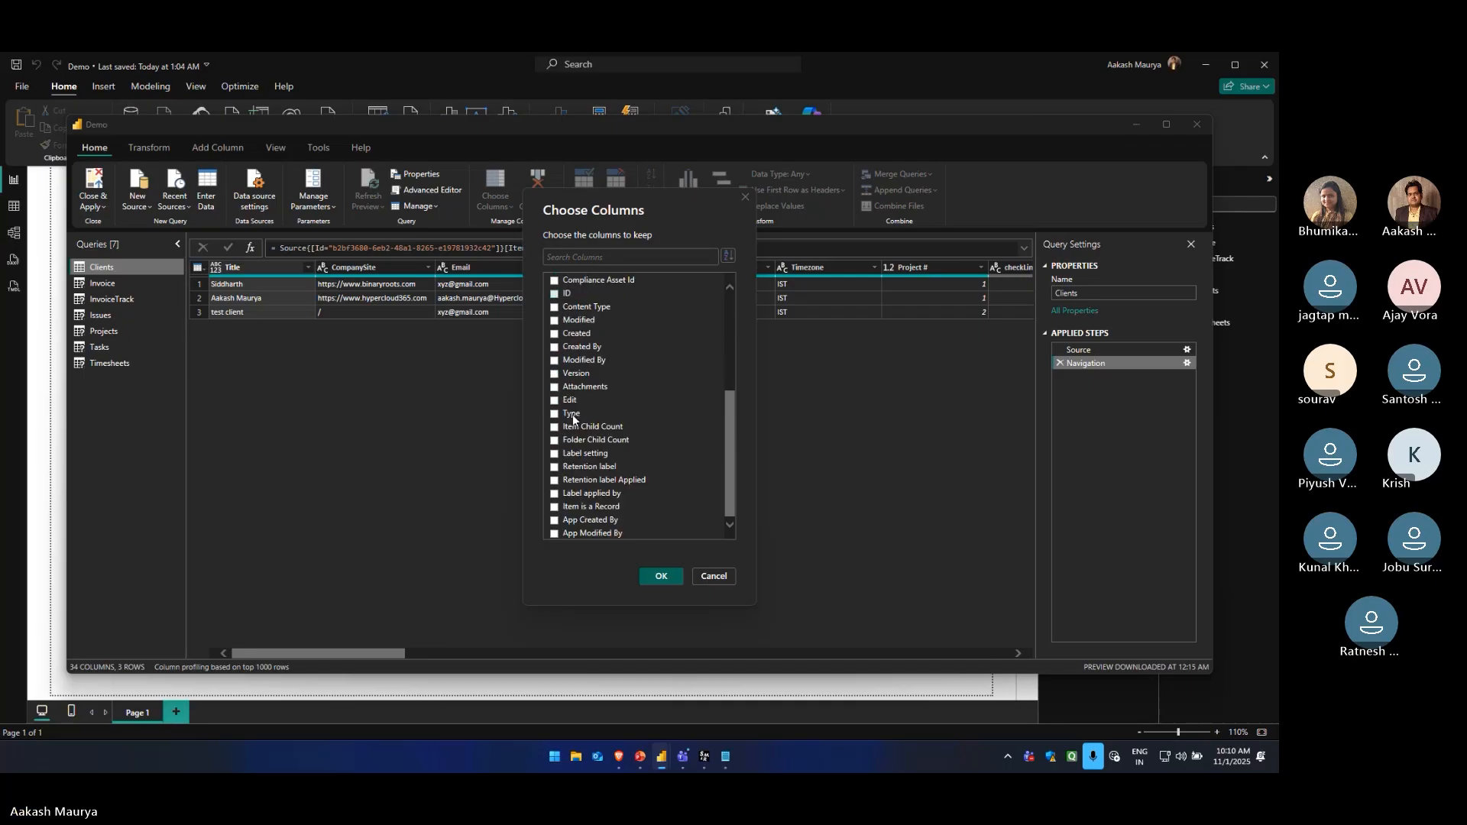
scroll(589, 445, "up", 5)
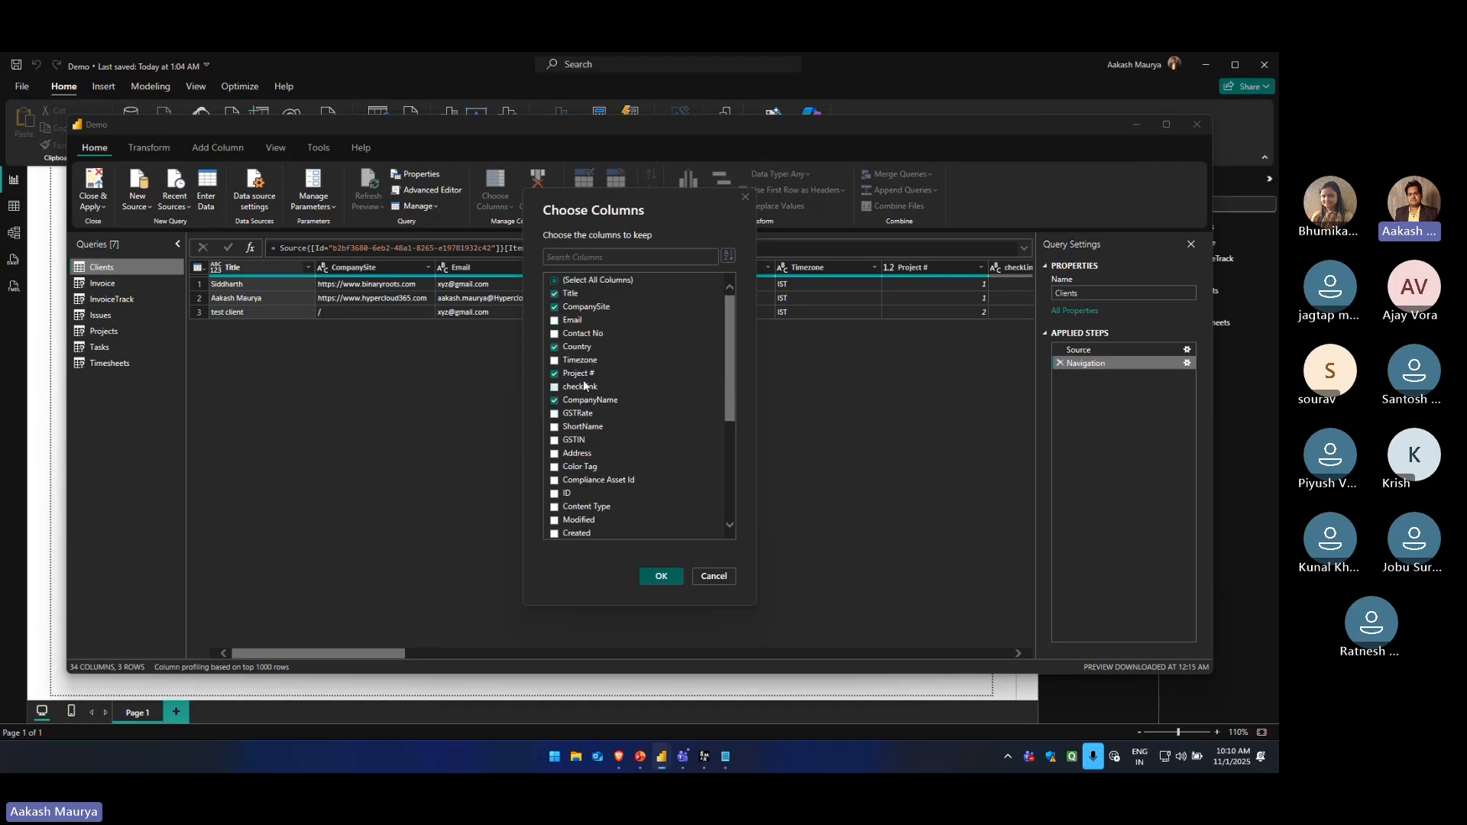
left_click(663, 574)
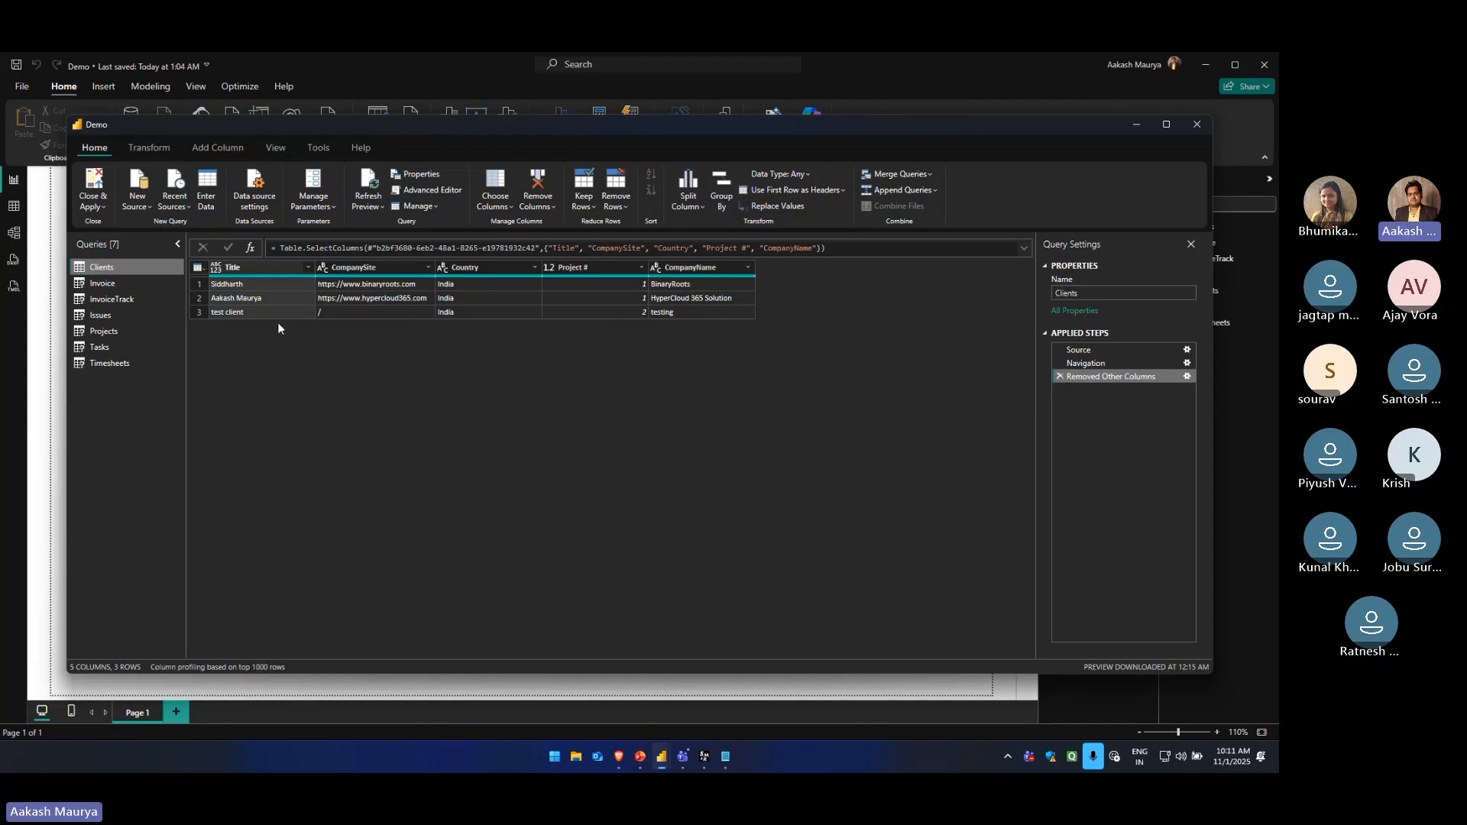
Examine the data previews of the Invoice, Clients, InvoiceTrack and Issues queries
left_click(117, 284)
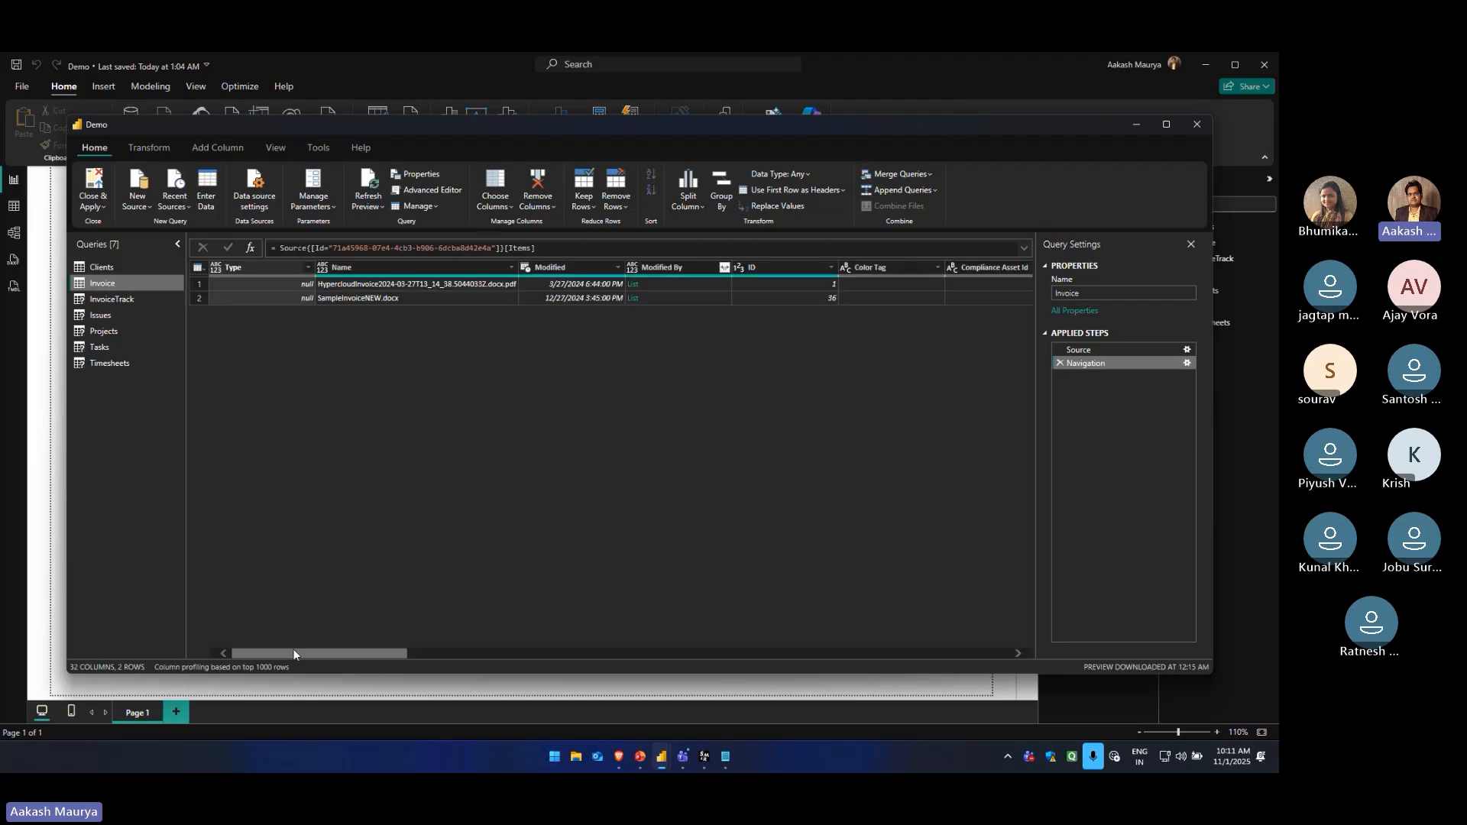
mouse_move(294, 655)
left_mouse_down()
mouse_move(924, 655)
mouse_move(276, 641)
left_mouse_up()
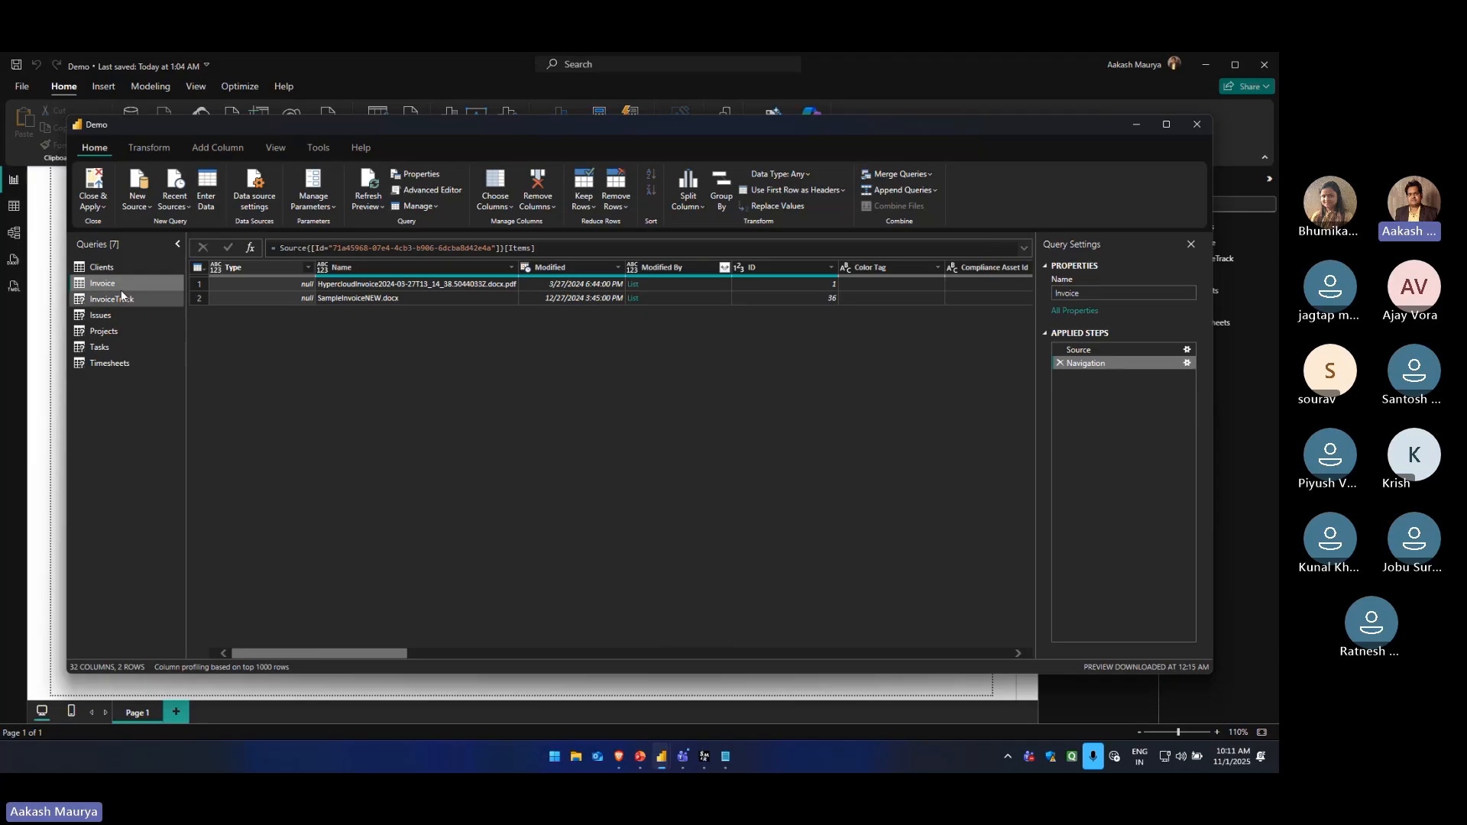
left_click(106, 271)
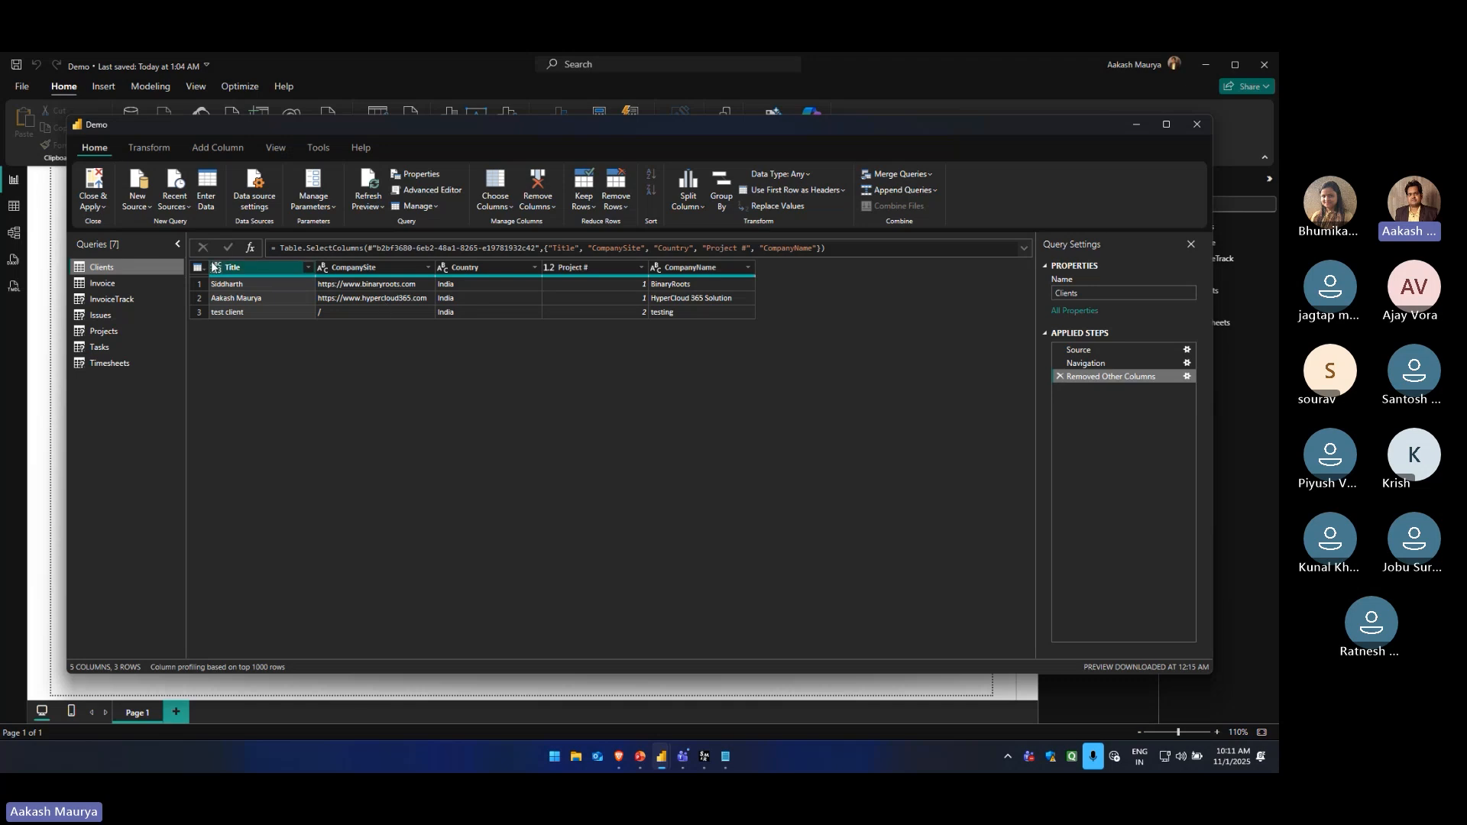
left_click(113, 282)
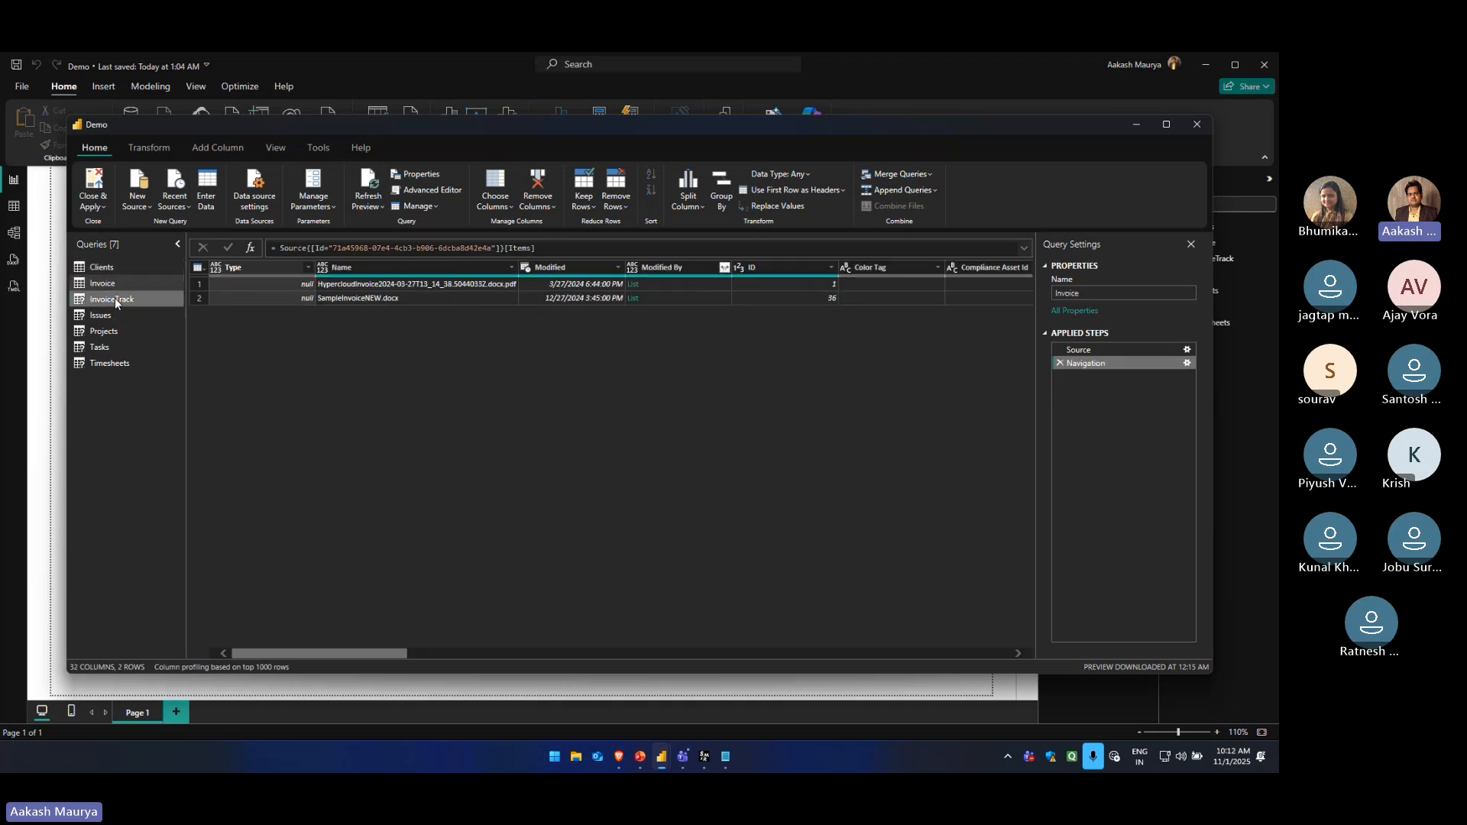
left_click(115, 298)
left_click(111, 287)
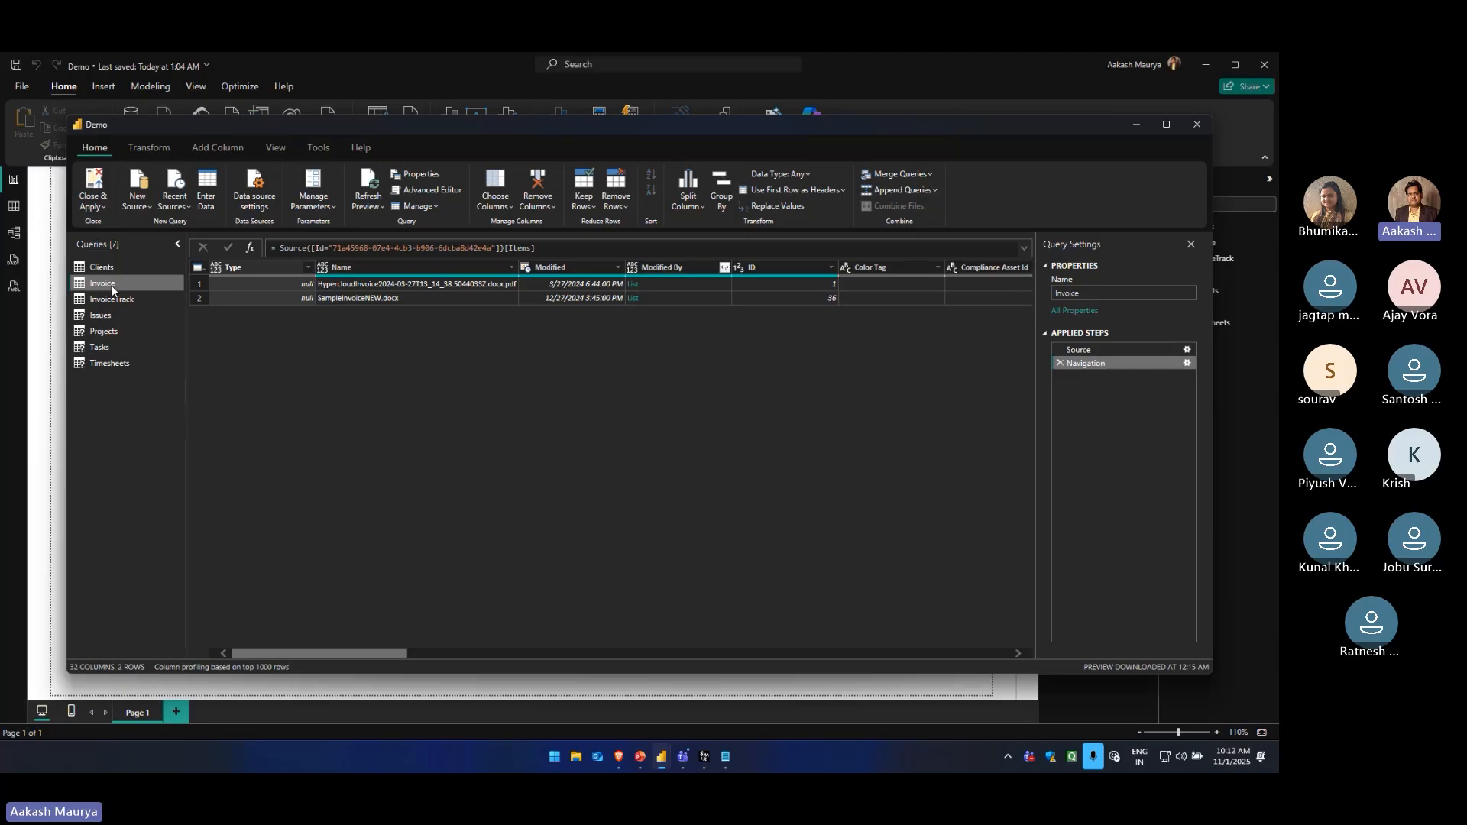
left_click(107, 269)
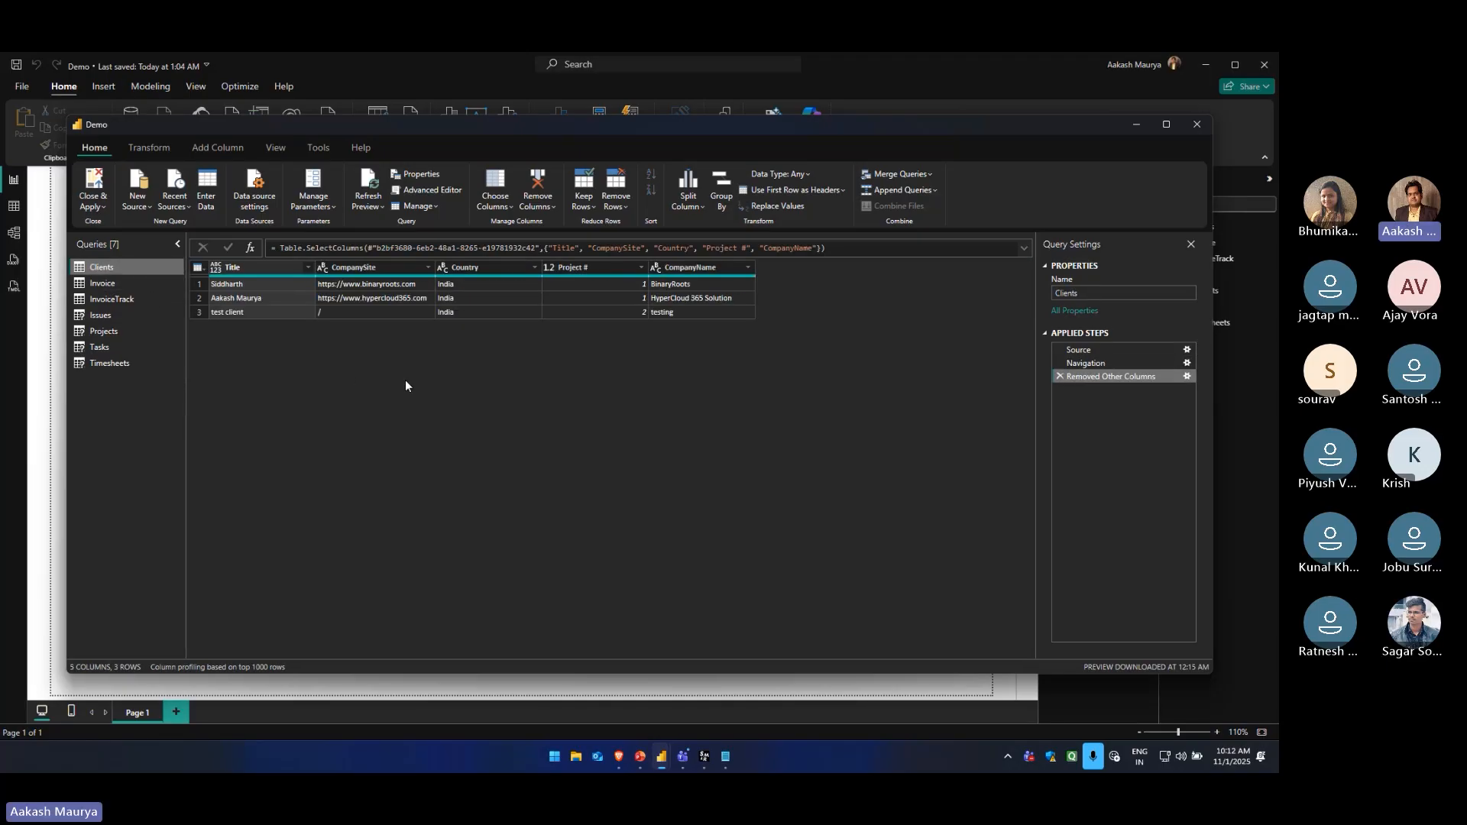
left_click(133, 283)
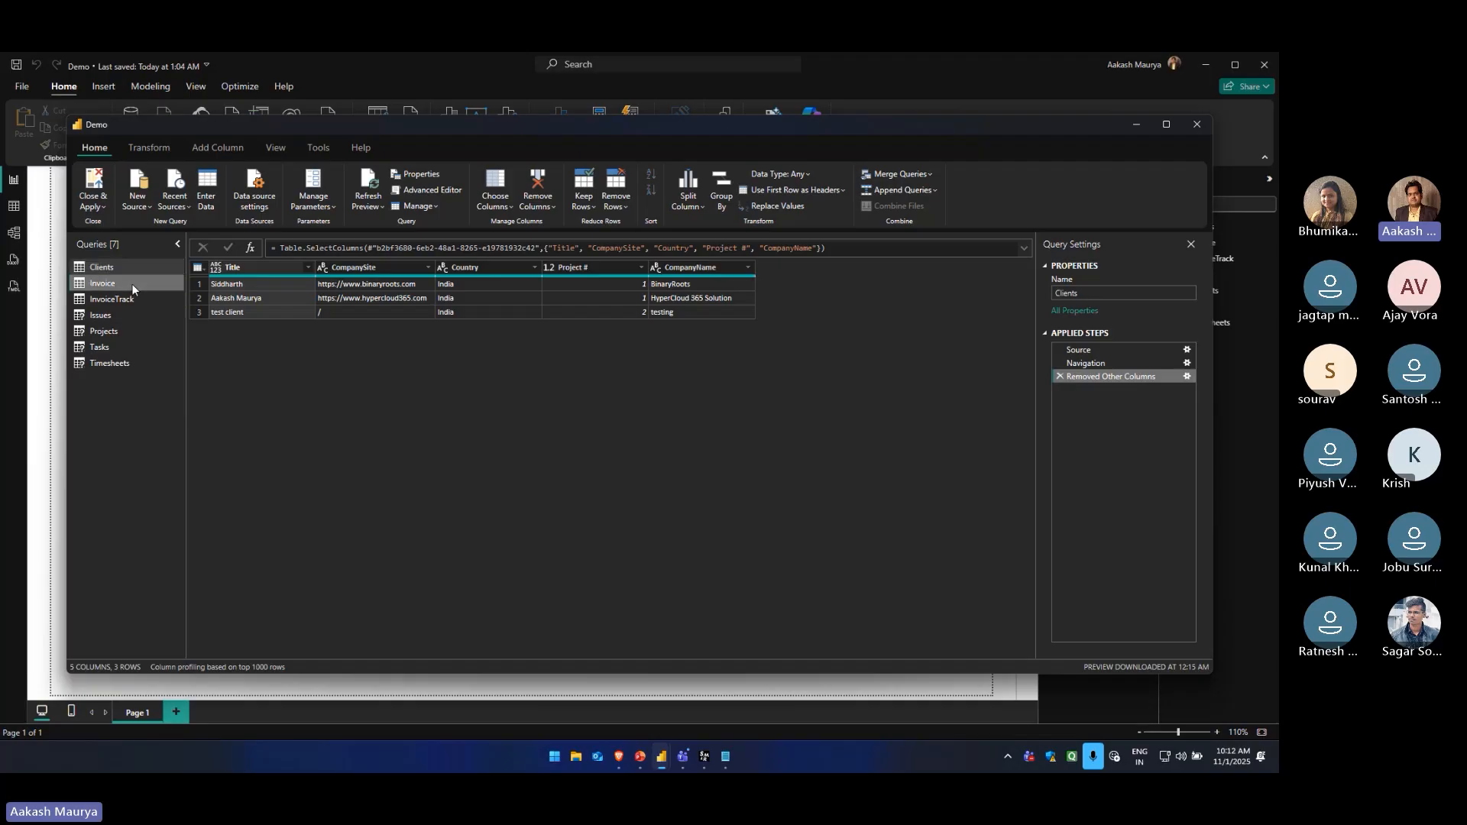
left_click(126, 299)
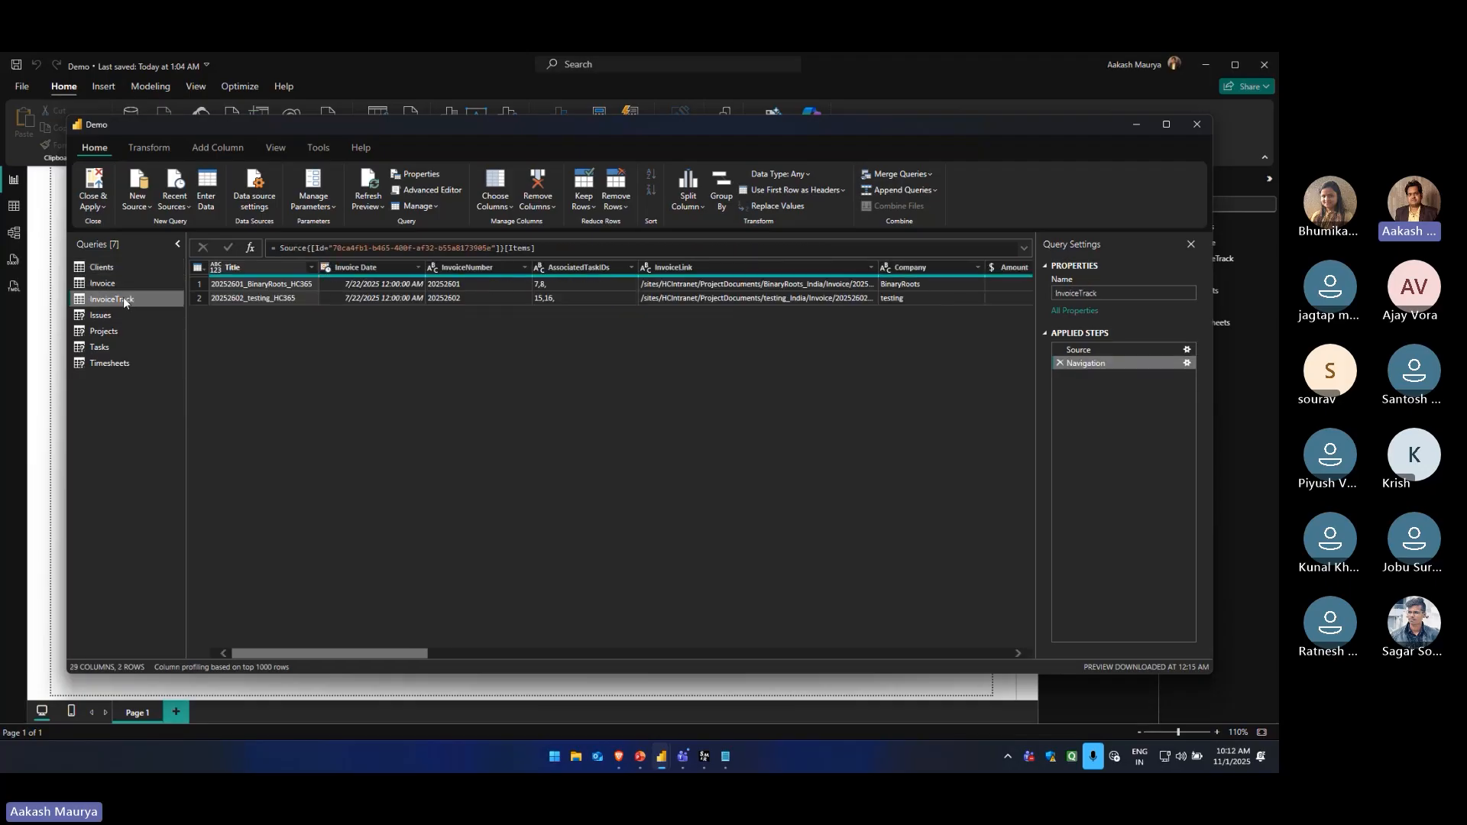
left_click(123, 315)
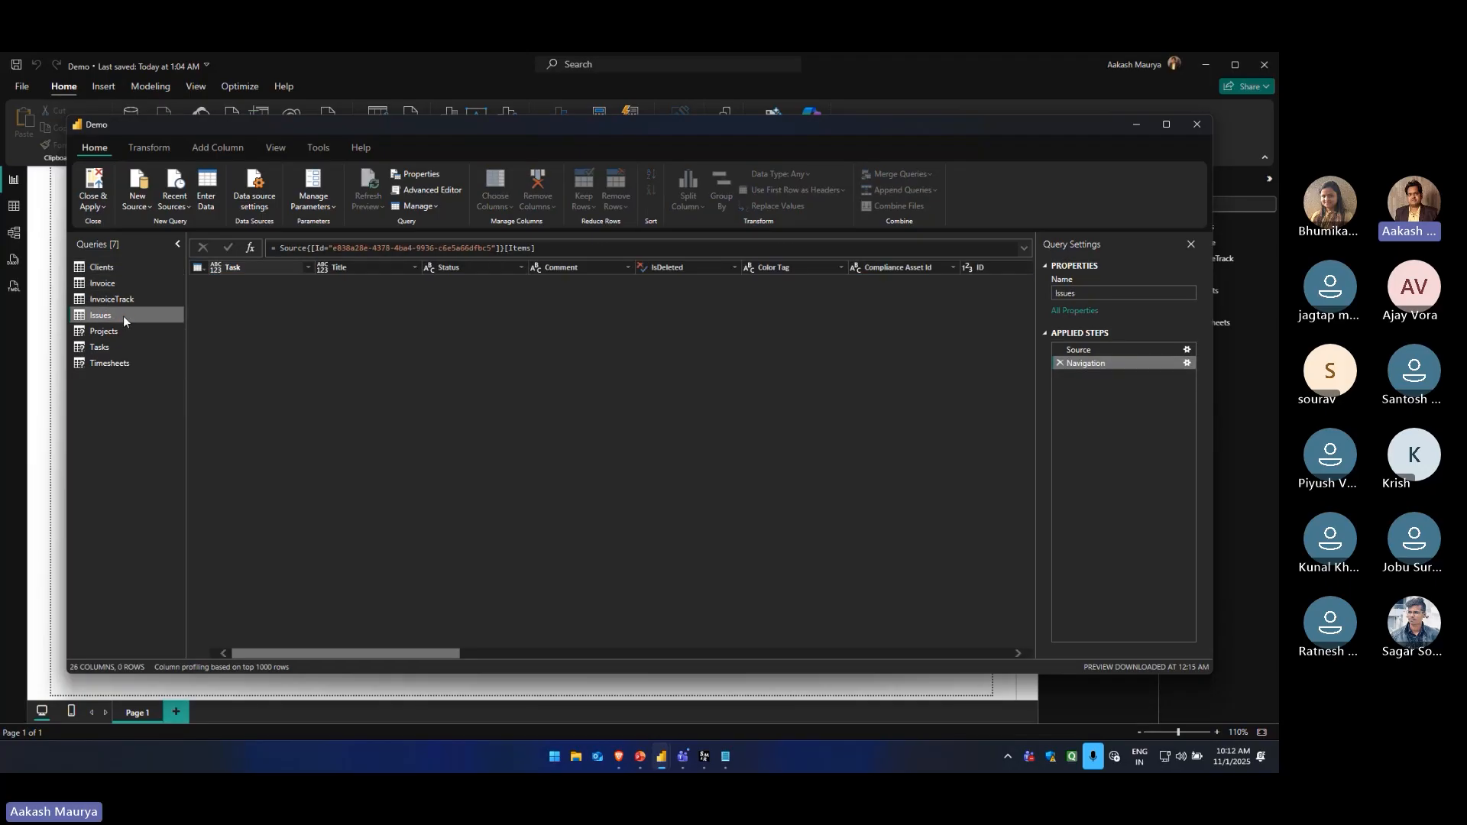
Open the Projects query, inspect its fourth row and review the available row removal options
left_click(115, 332)
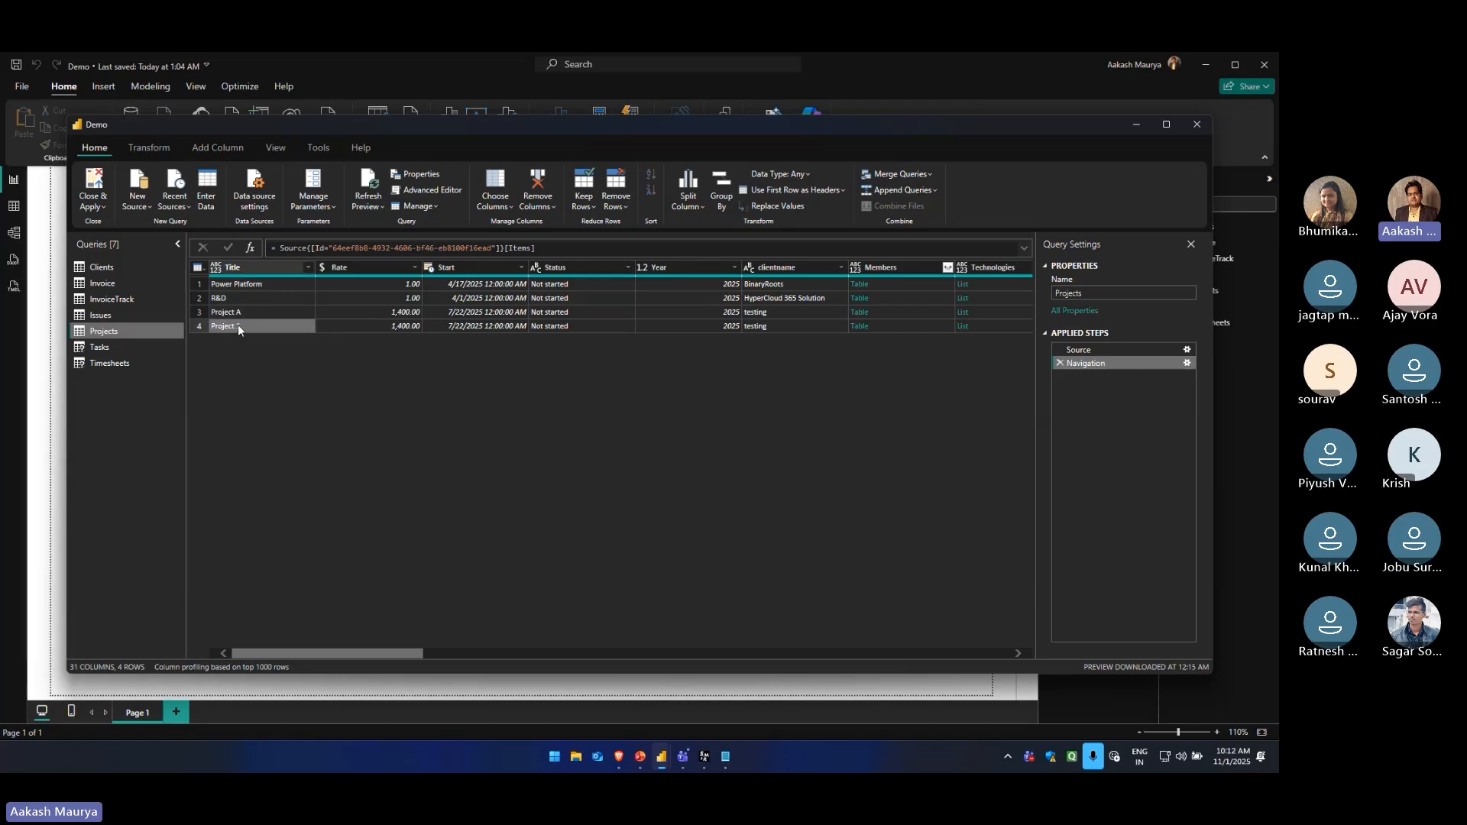
left_click(200, 327)
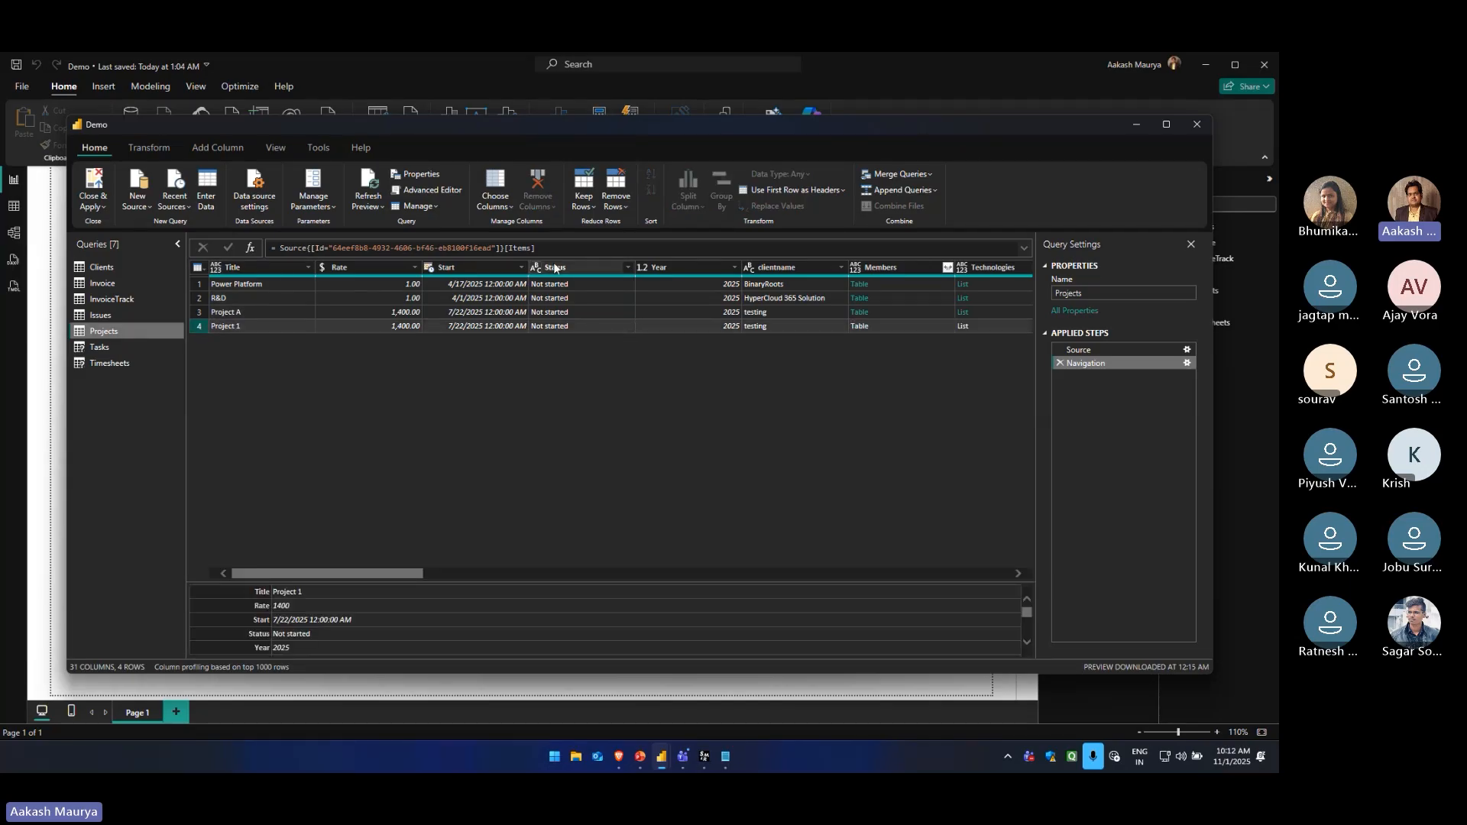
left_click(625, 206)
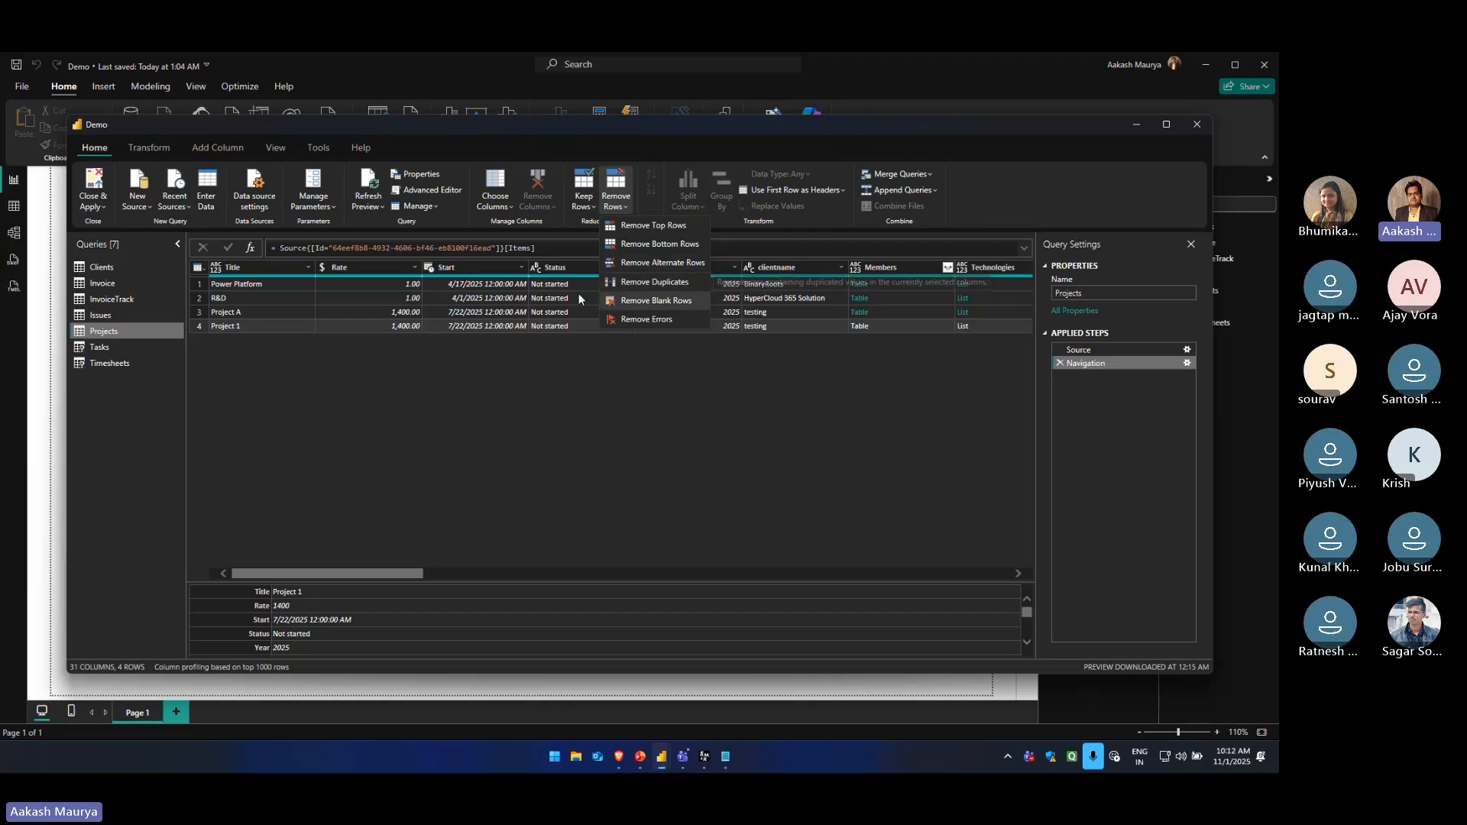
left_click(276, 336)
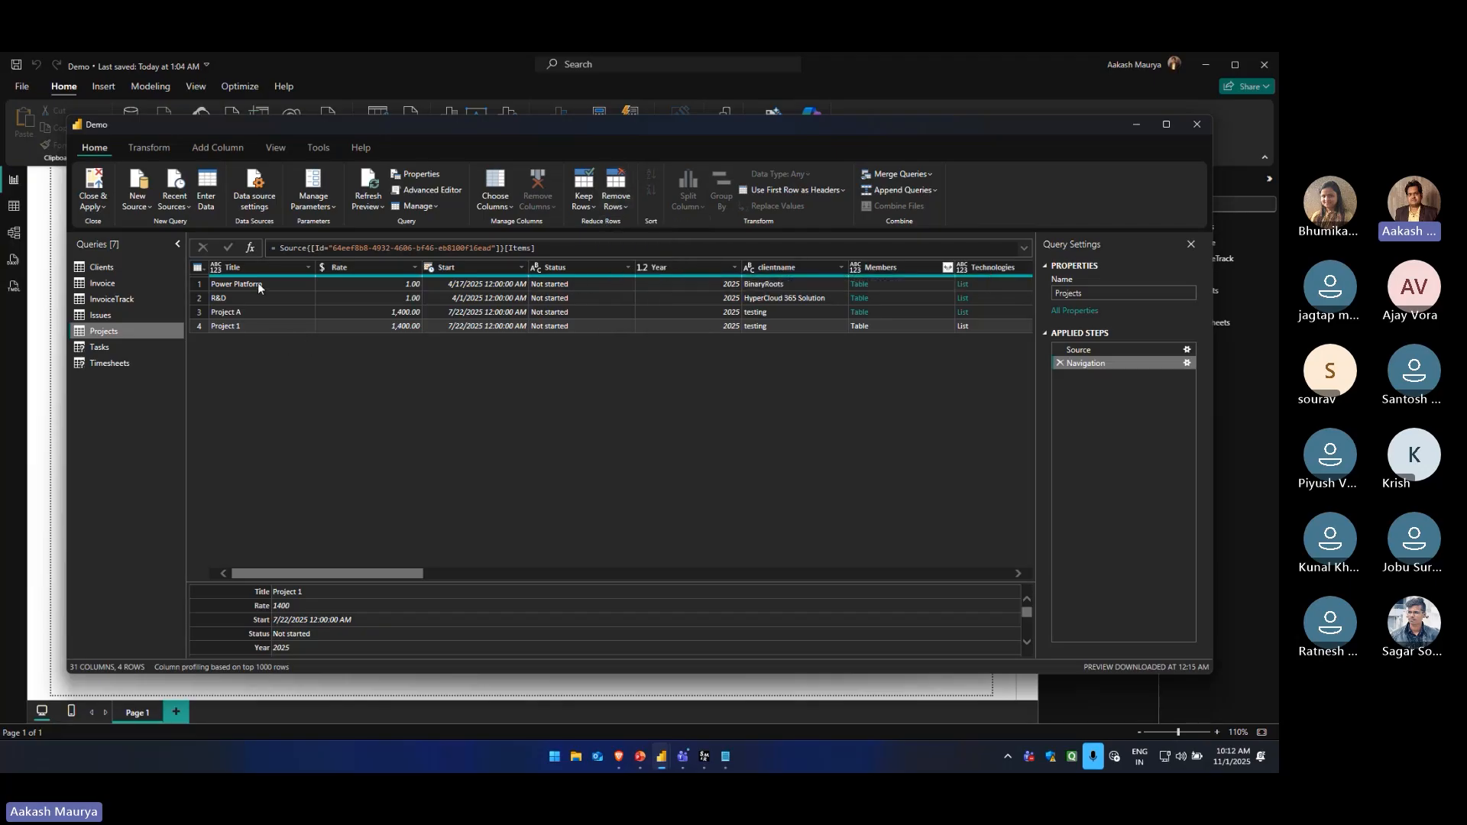
left_click(616, 200)
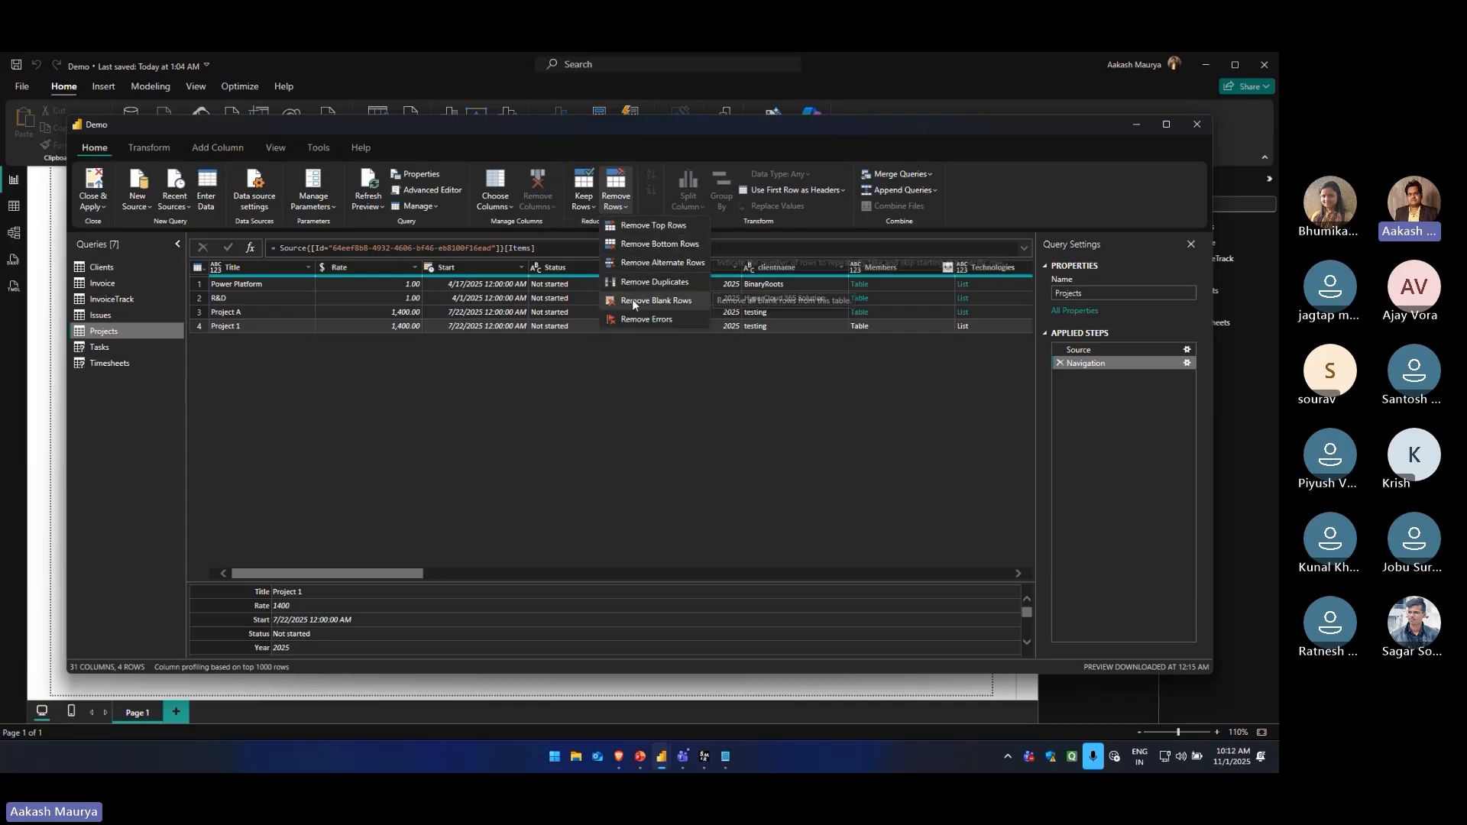
left_click(439, 357)
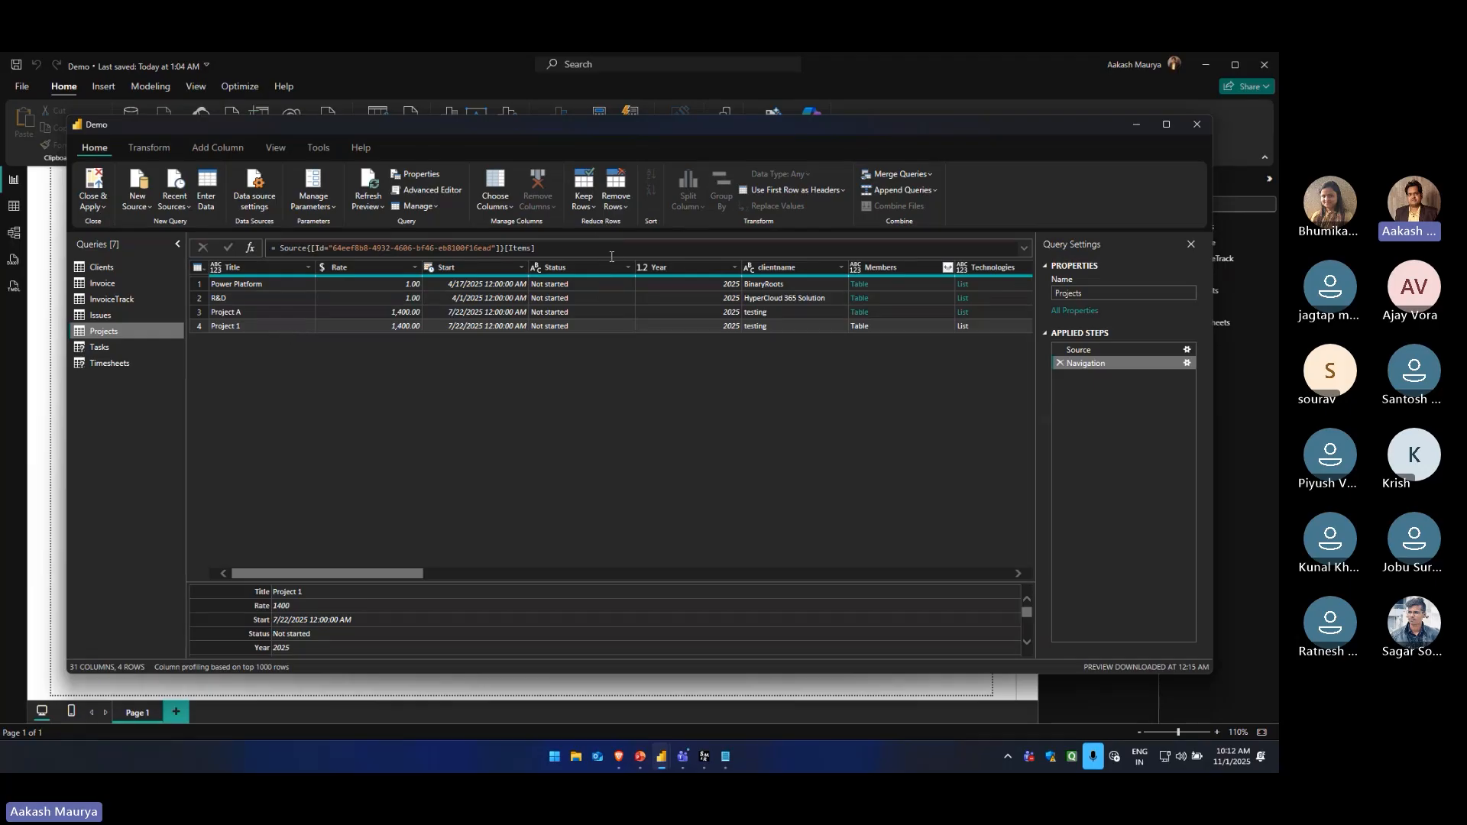
left_click(616, 207)
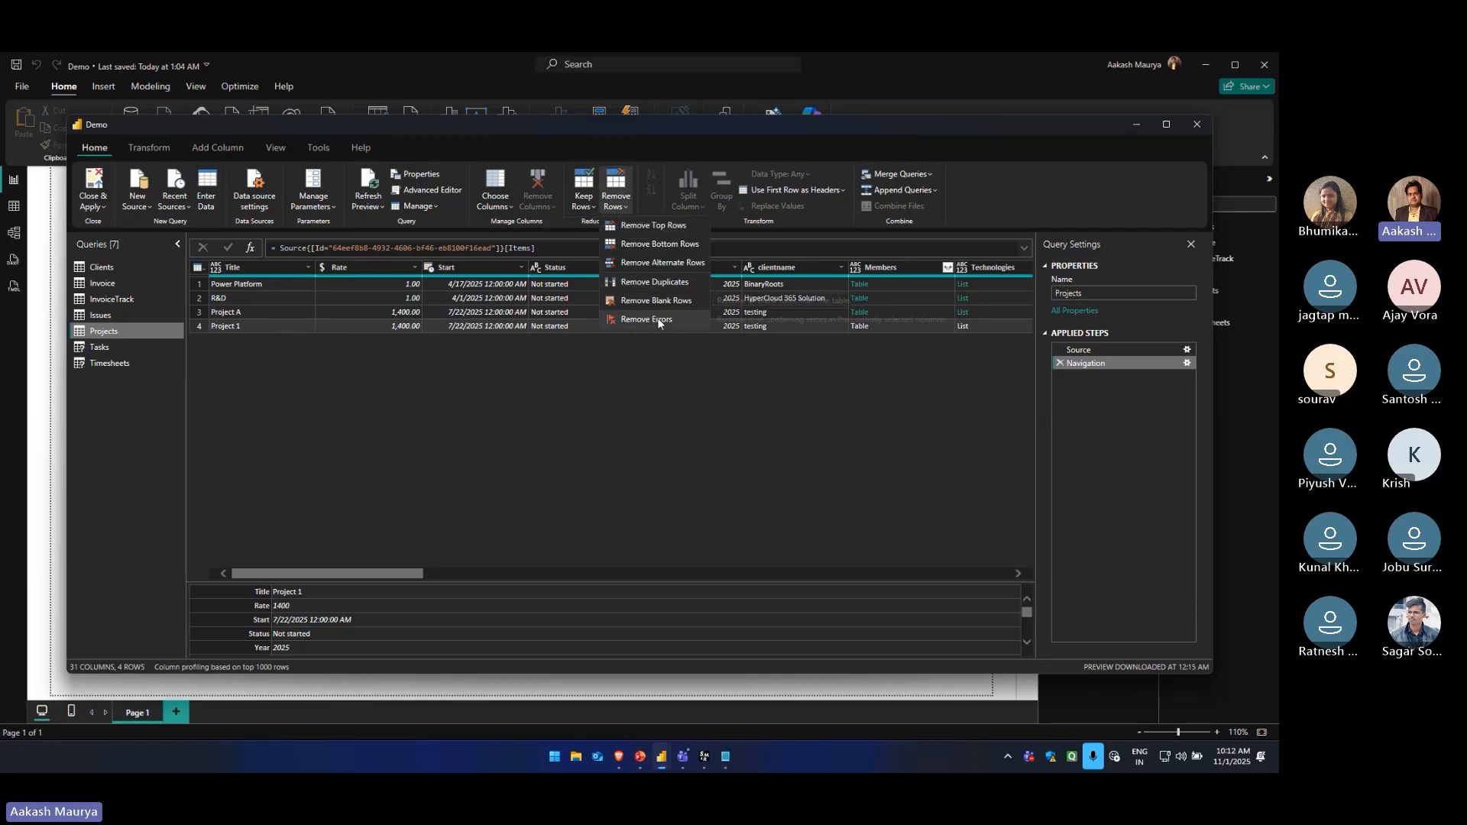
left_click(554, 374)
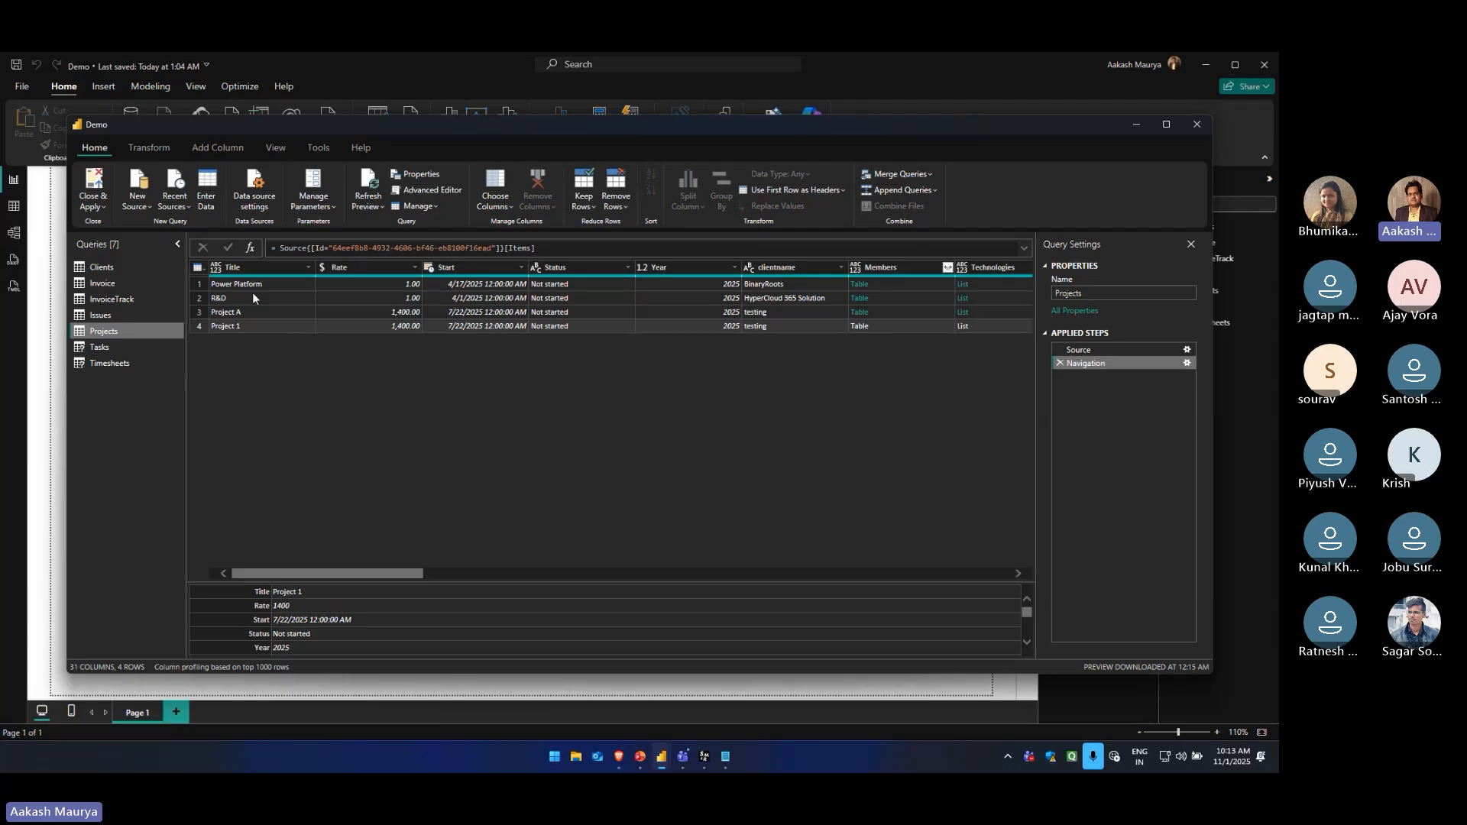
Remove rows with errors in the Title column of the Projects query
left_click(253, 313)
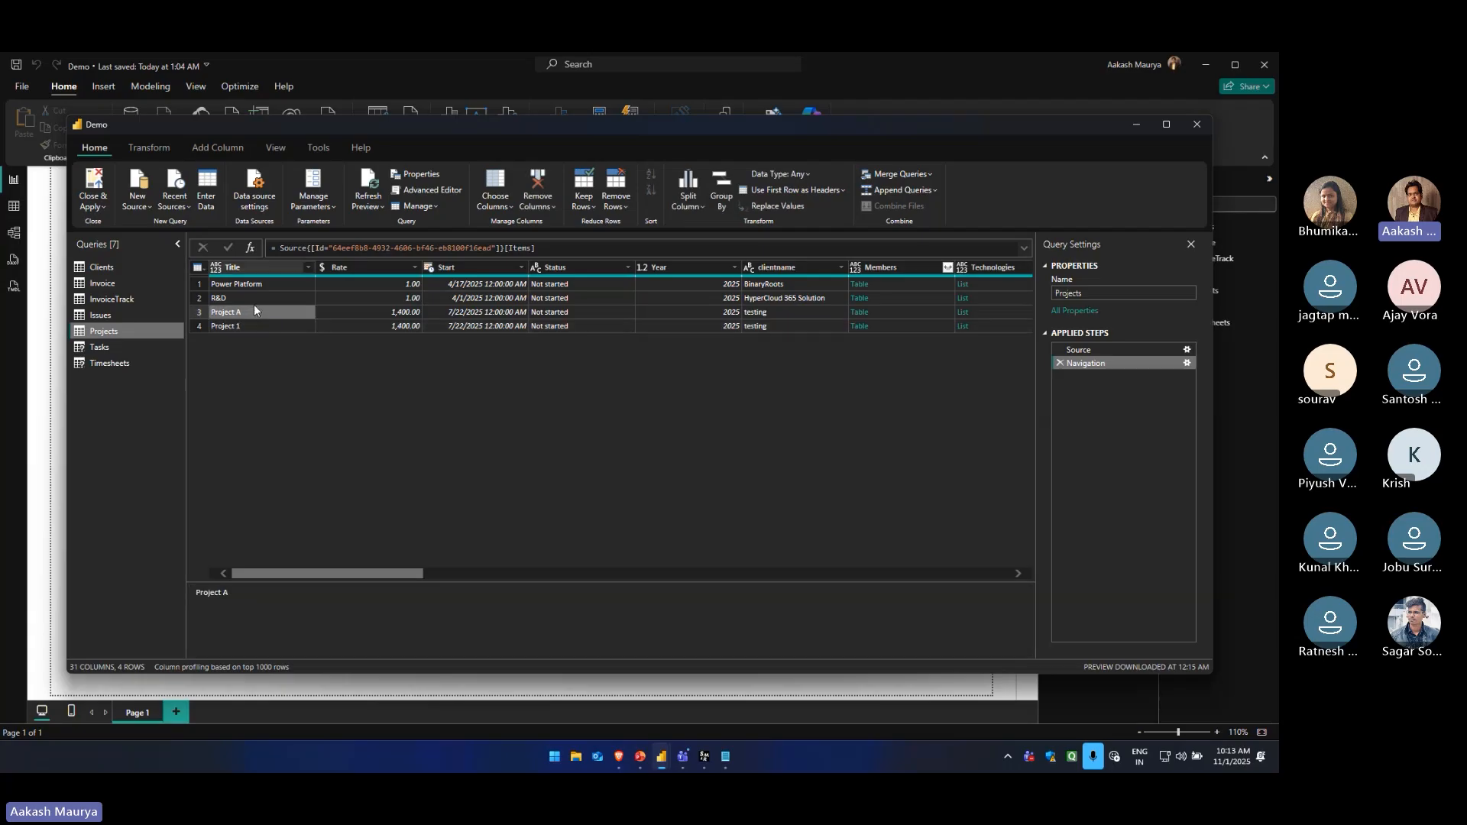
left_click(263, 284)
left_click(260, 327)
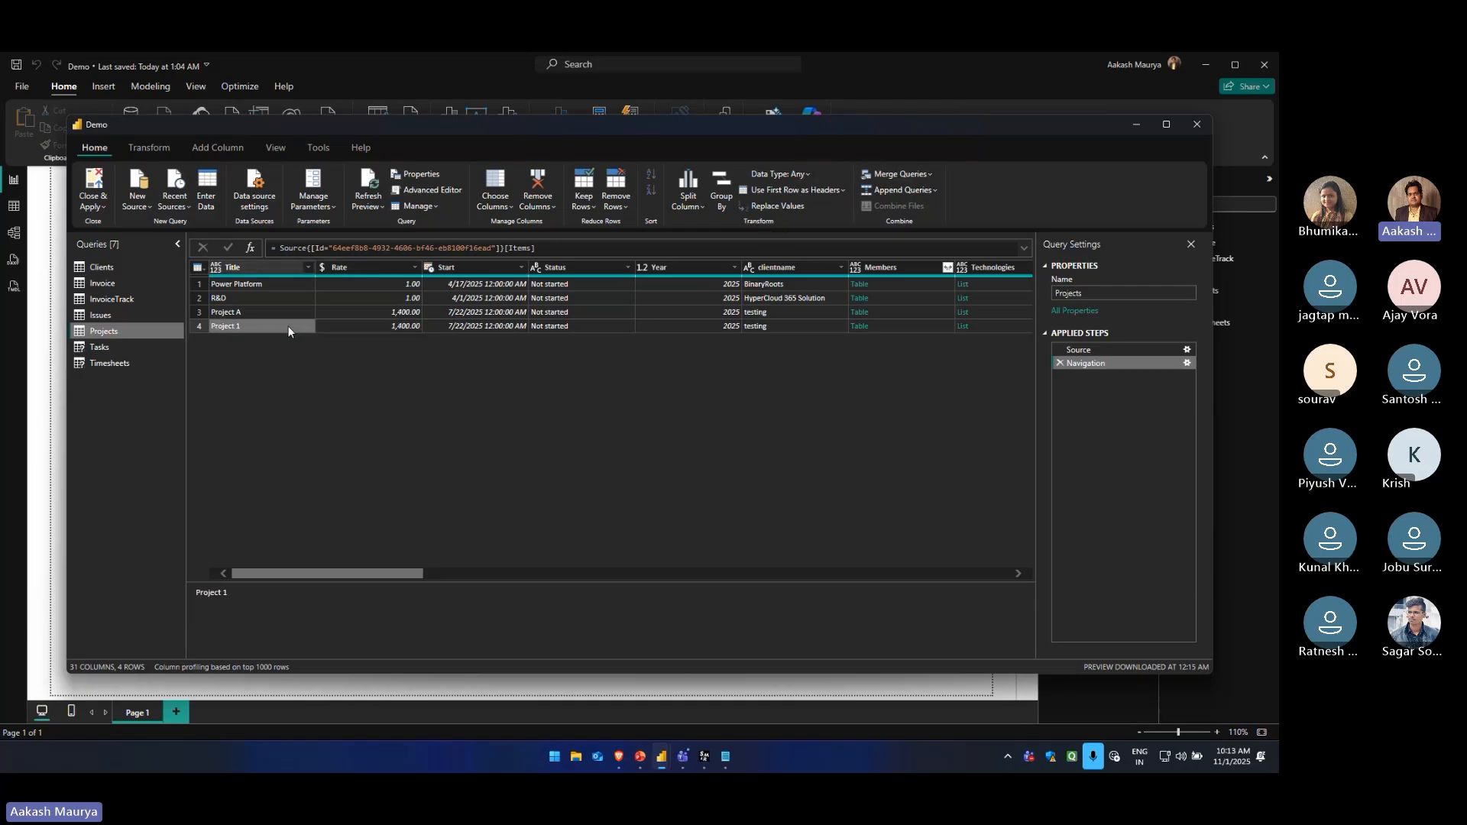
left_click(617, 208)
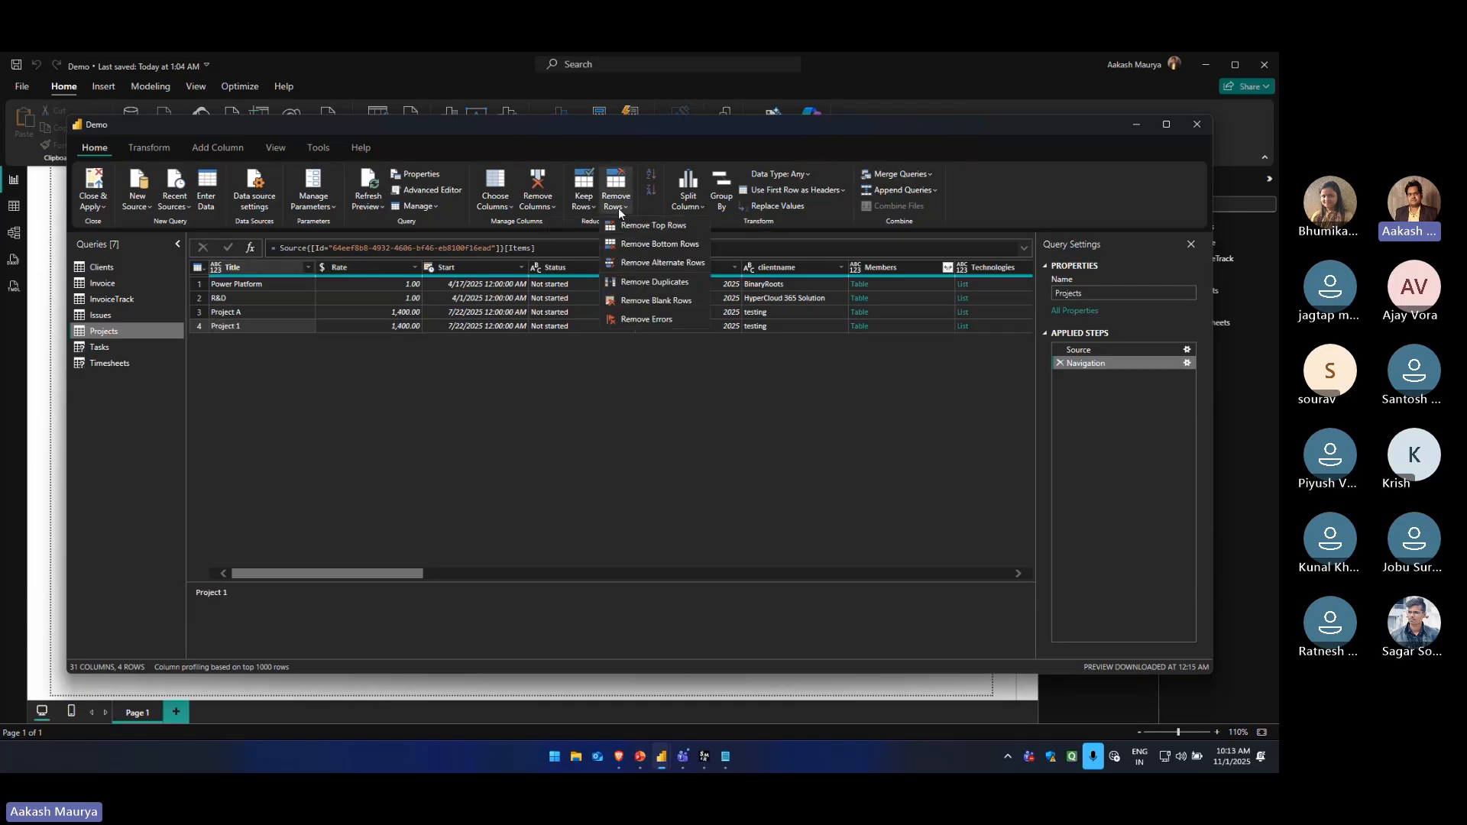
left_click(647, 319)
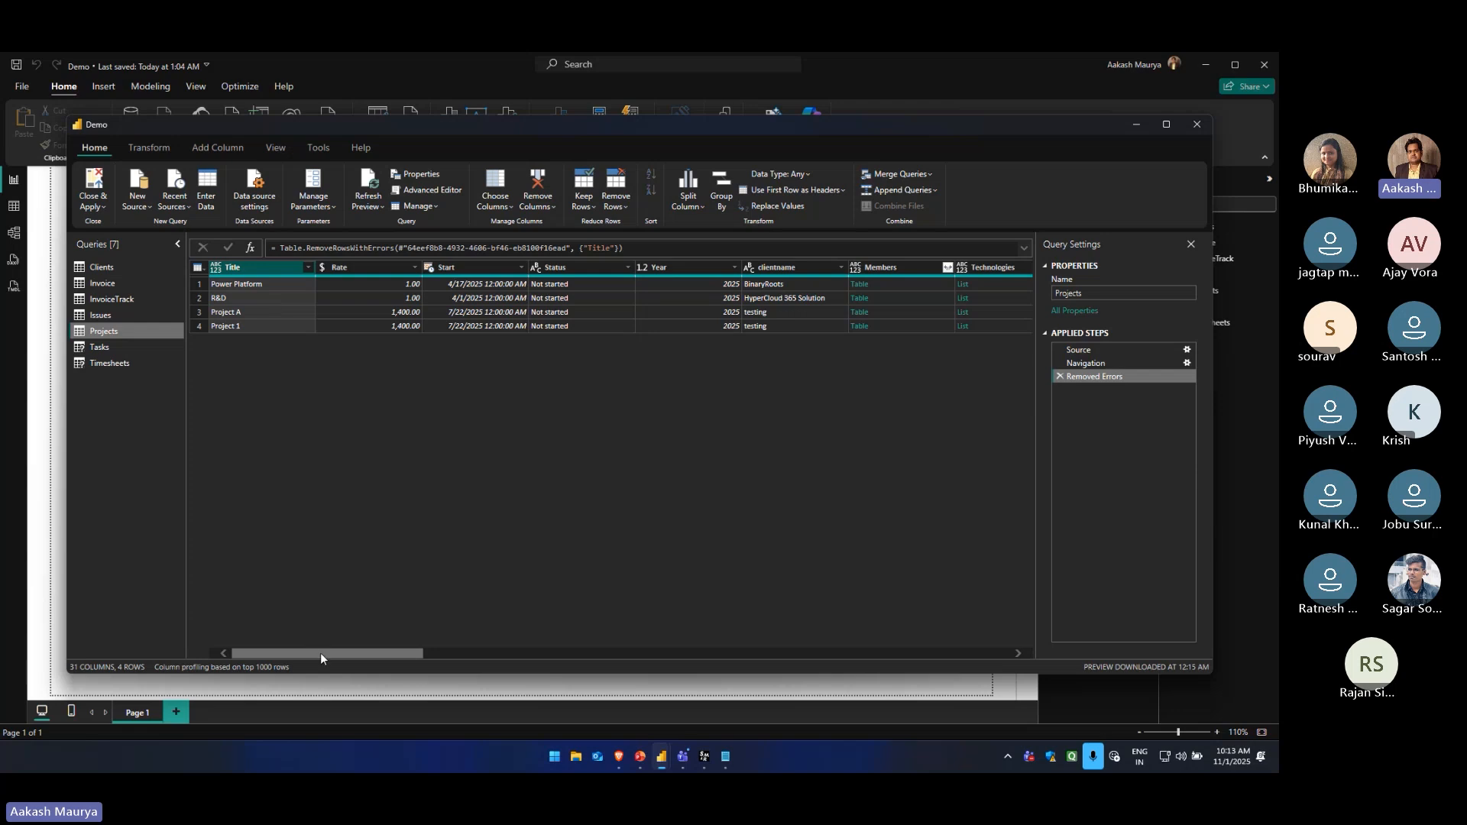
Check the Title values in the Projects query and refresh its preview
left_click_drag(319, 652, 272, 655)
left_click(271, 288)
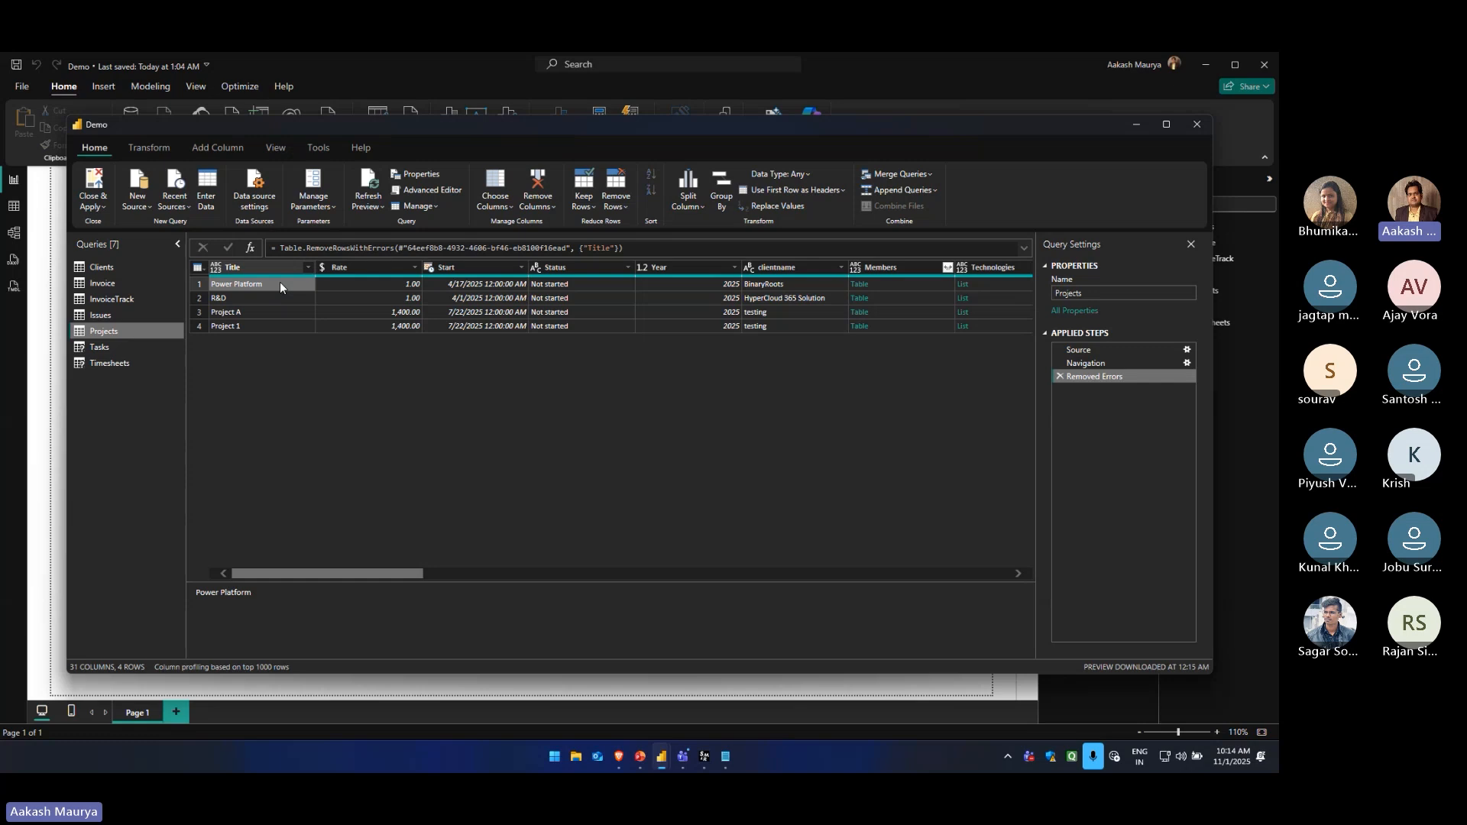
left_click(280, 298)
left_click(277, 311)
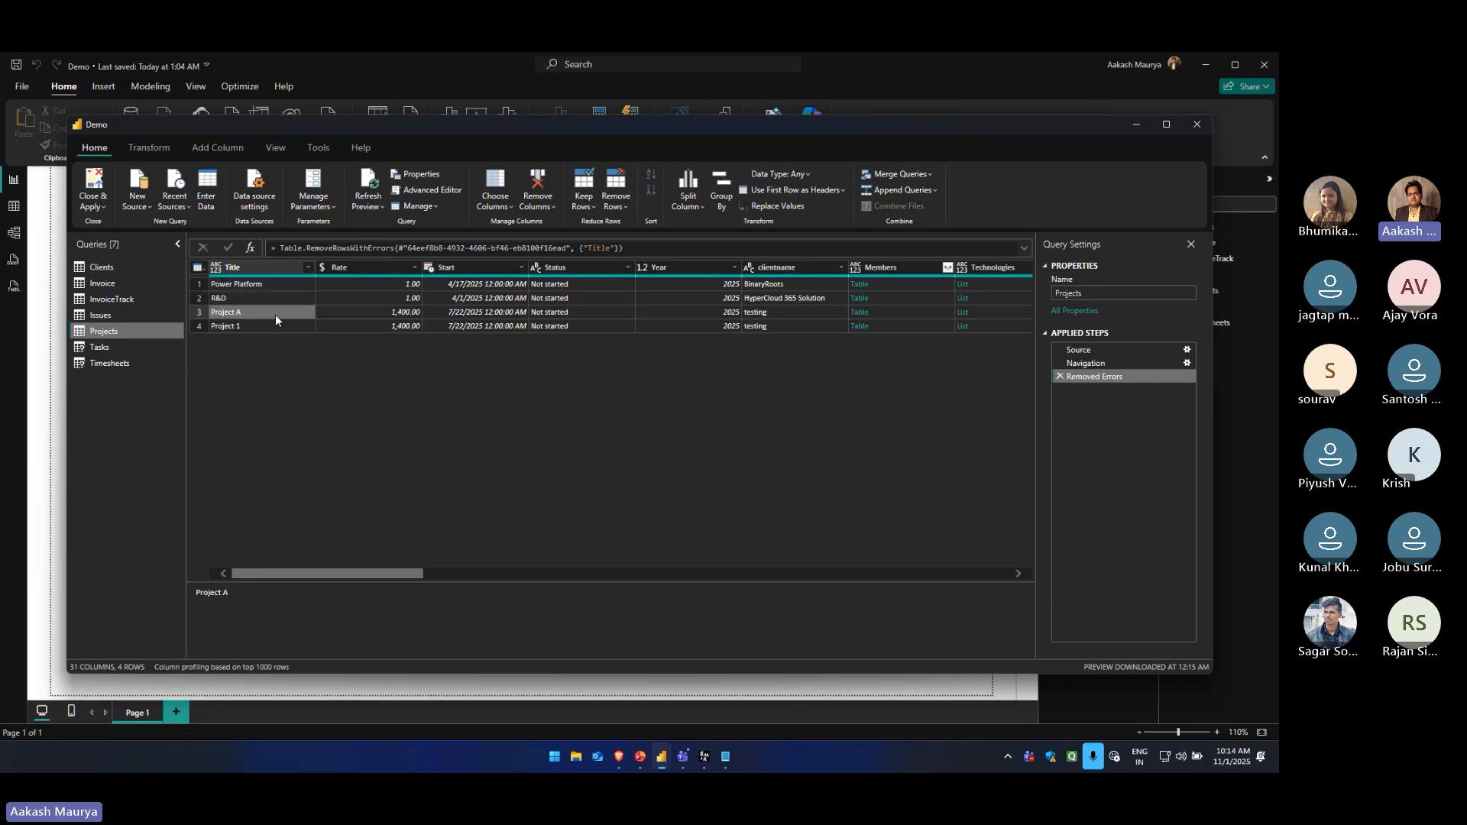
left_click(272, 327)
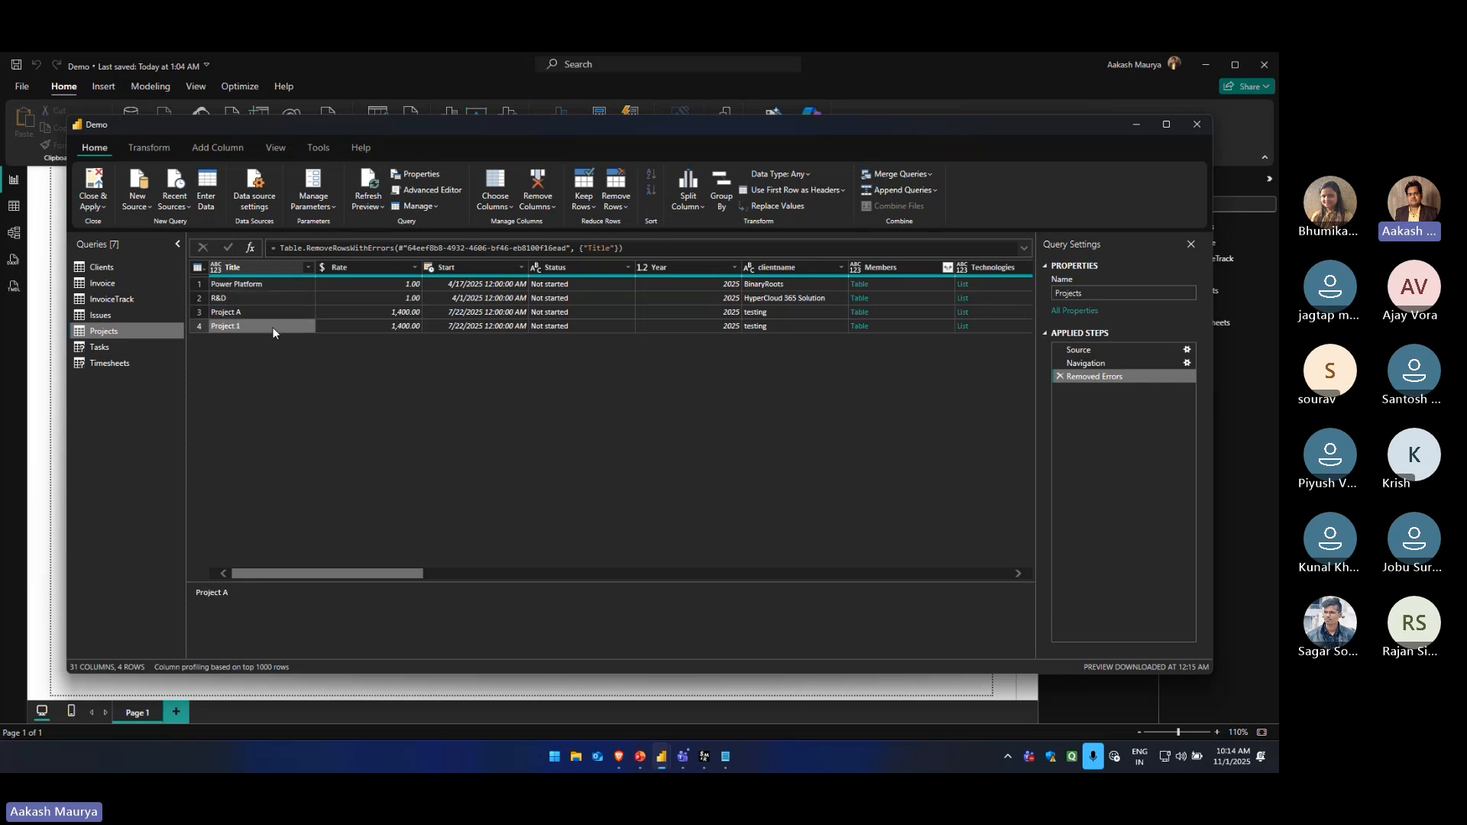
left_click(269, 287)
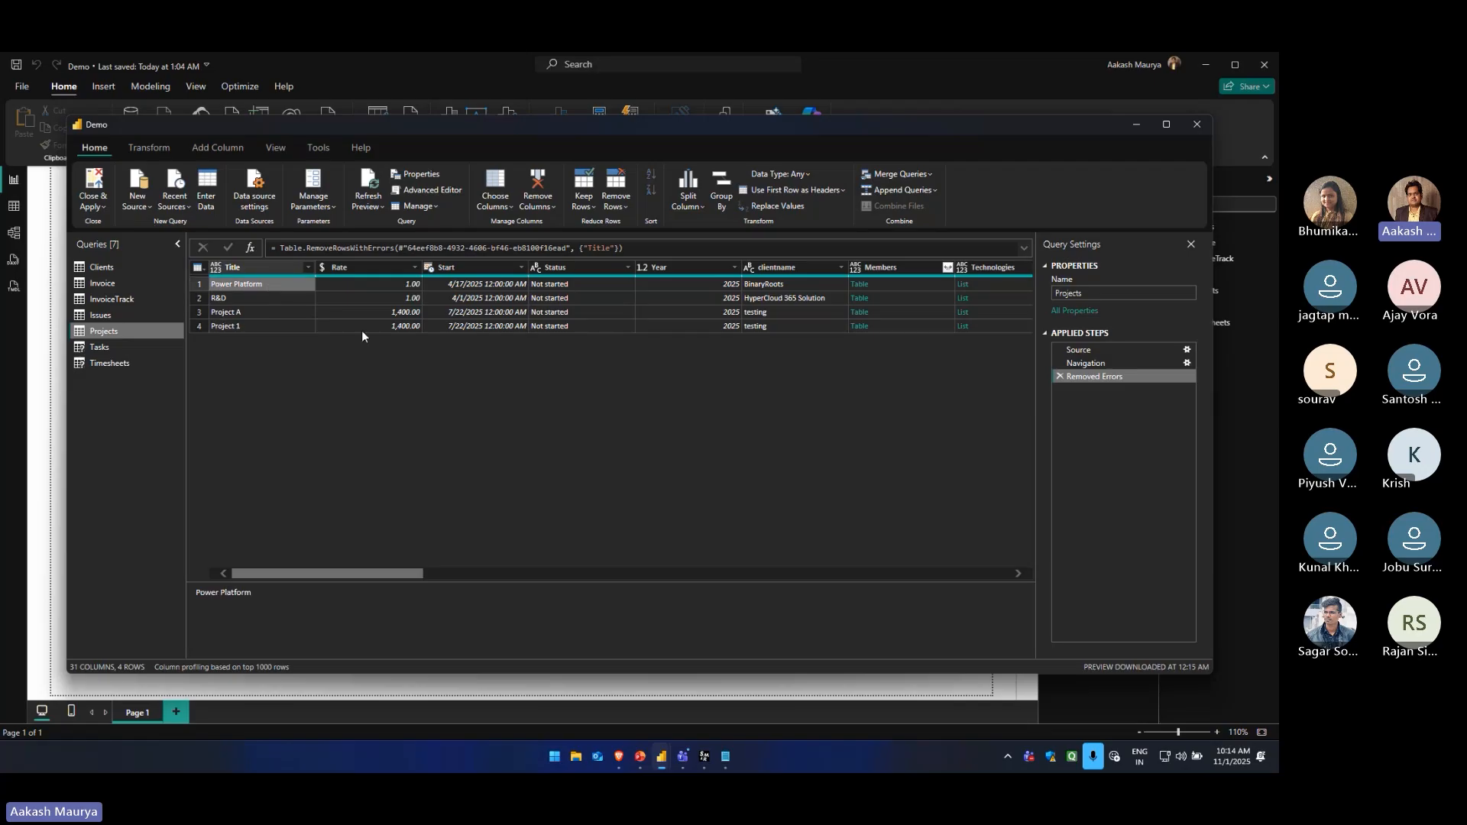
left_click(368, 180)
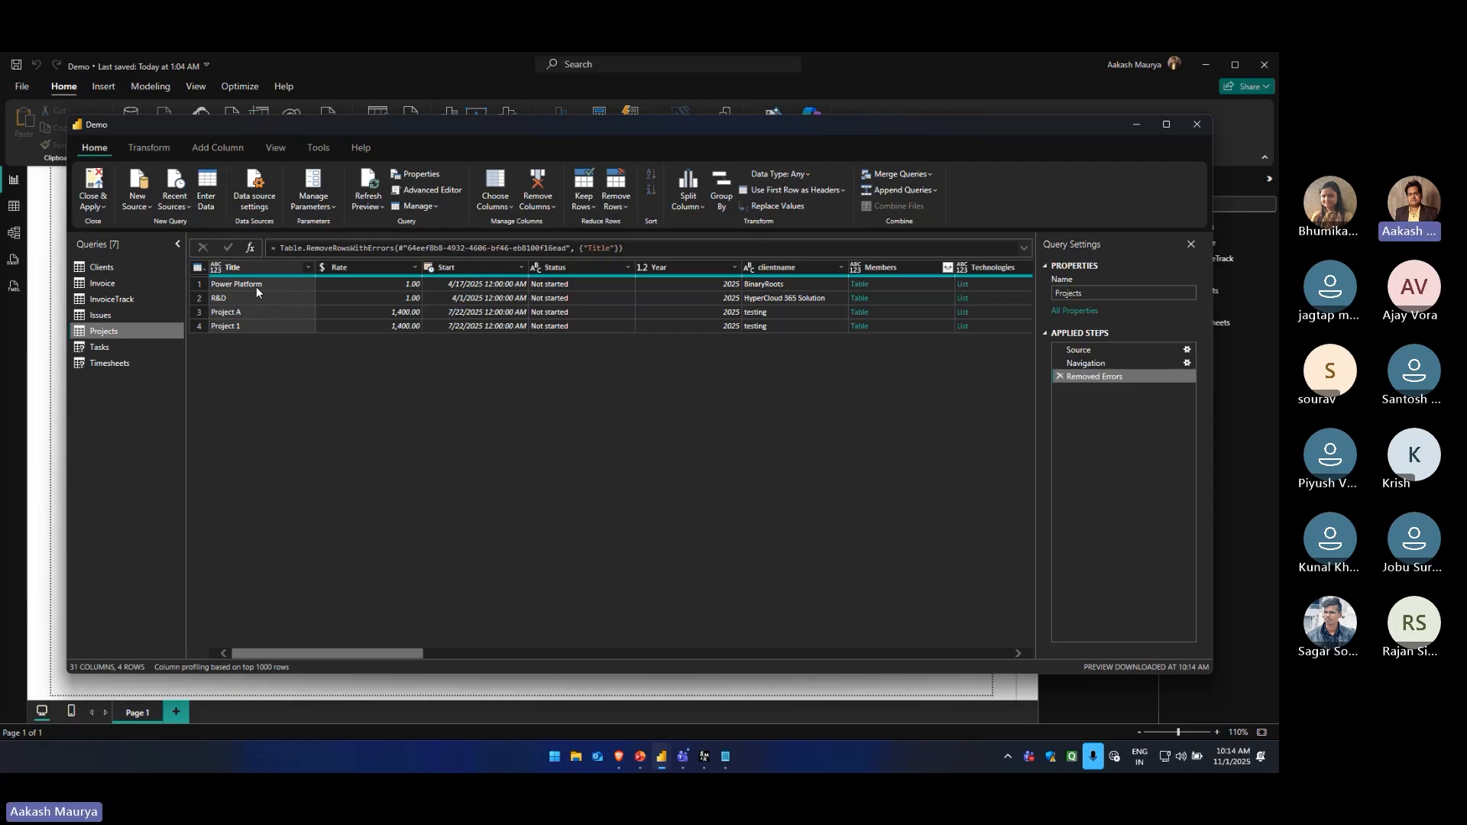
Open the Clients query, review which columns it keeps and delete its Removed Other Columns step
left_click(107, 269)
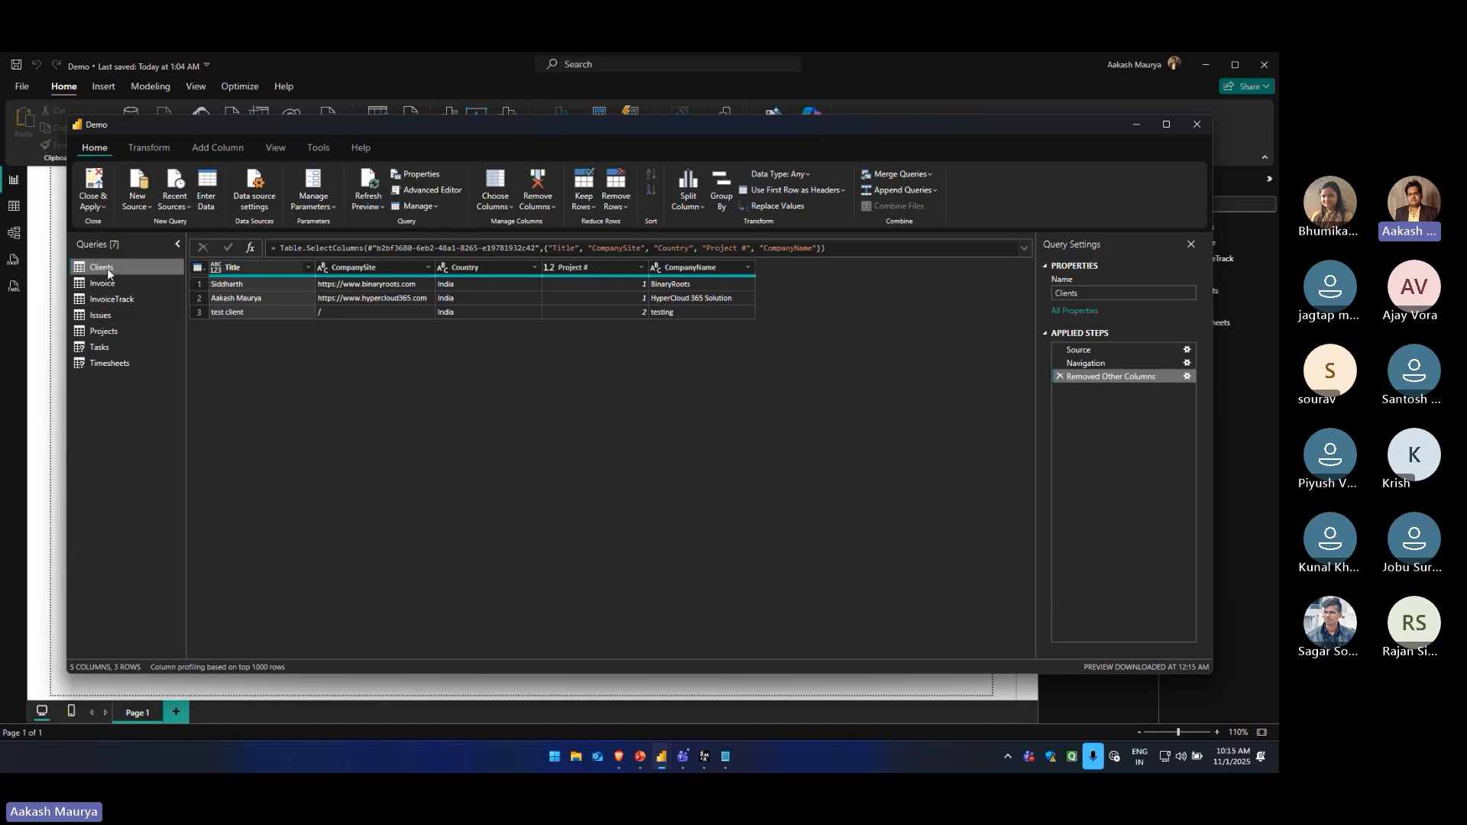
left_click(1044, 333)
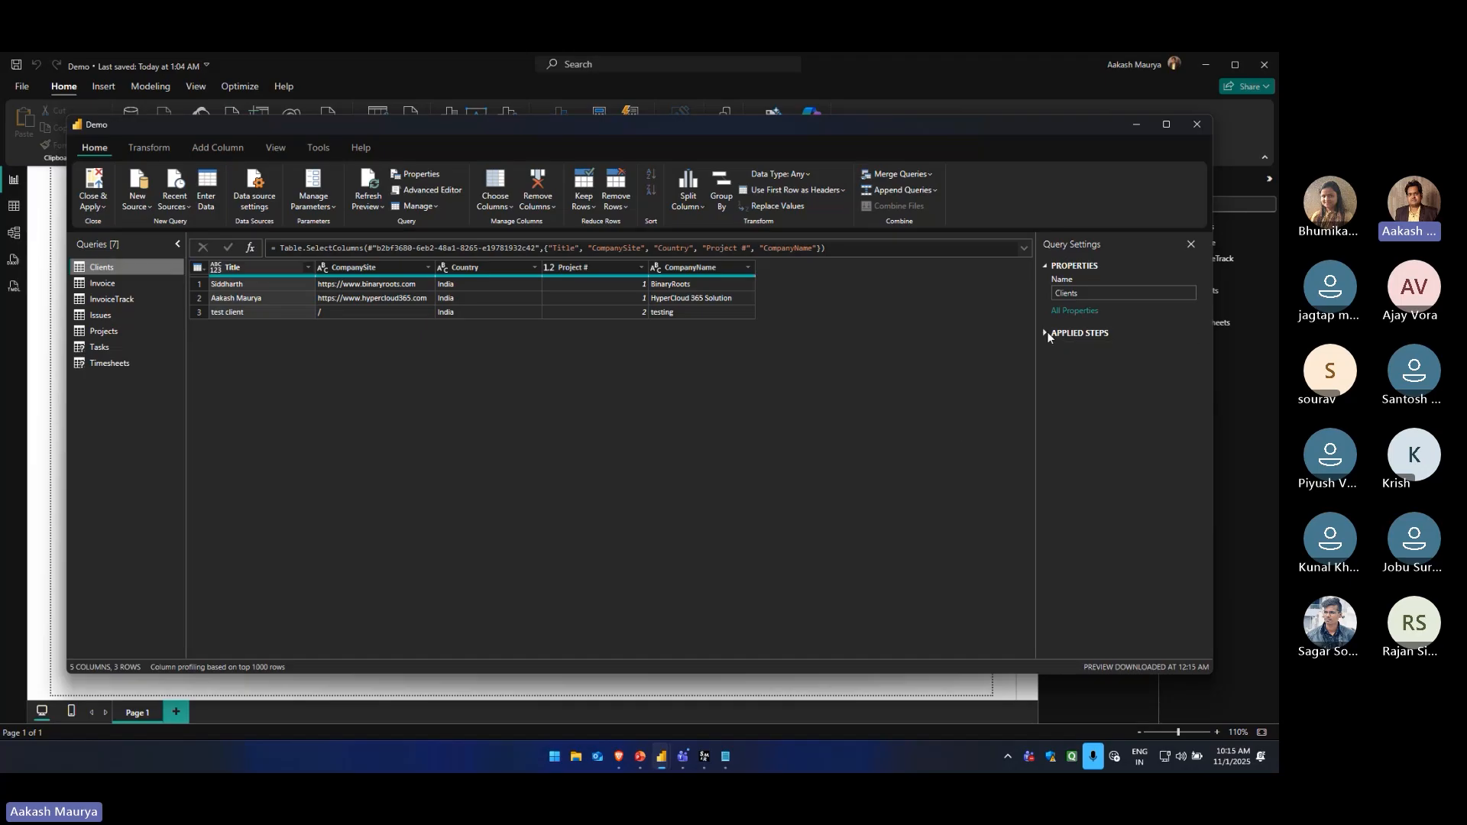
left_click(1045, 333)
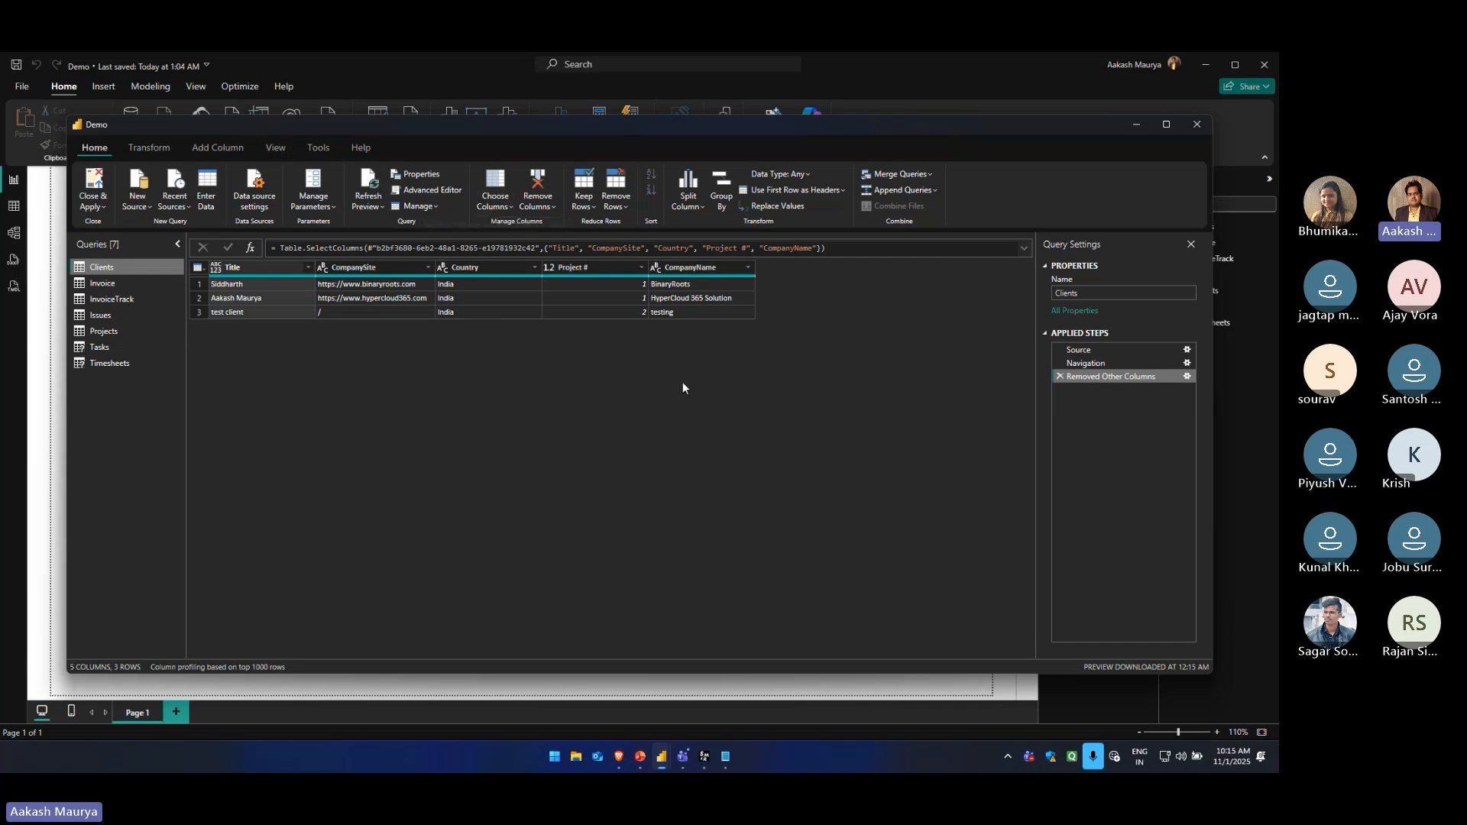
left_click(506, 208)
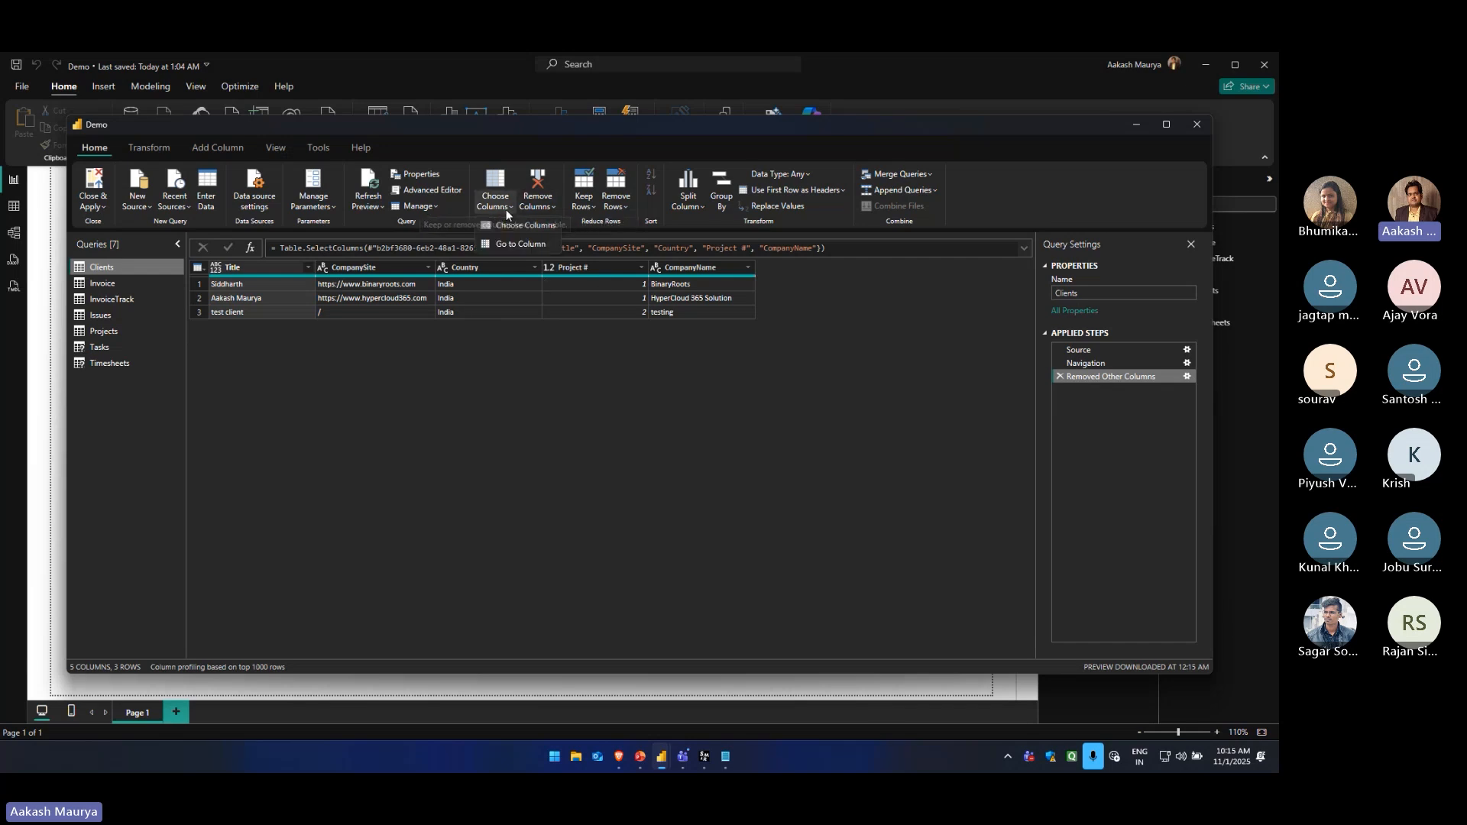
left_click(518, 226)
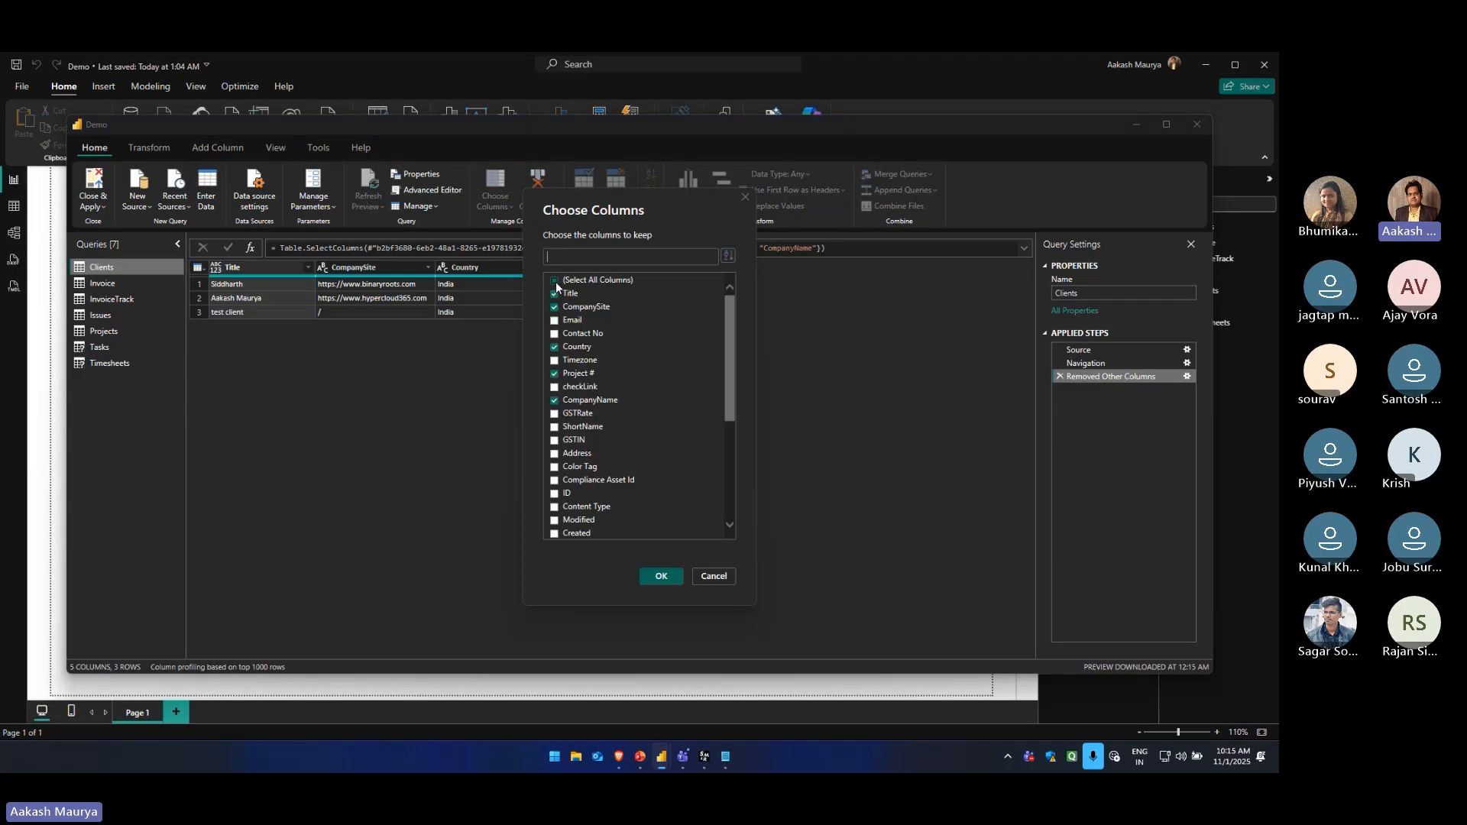
left_click(715, 579)
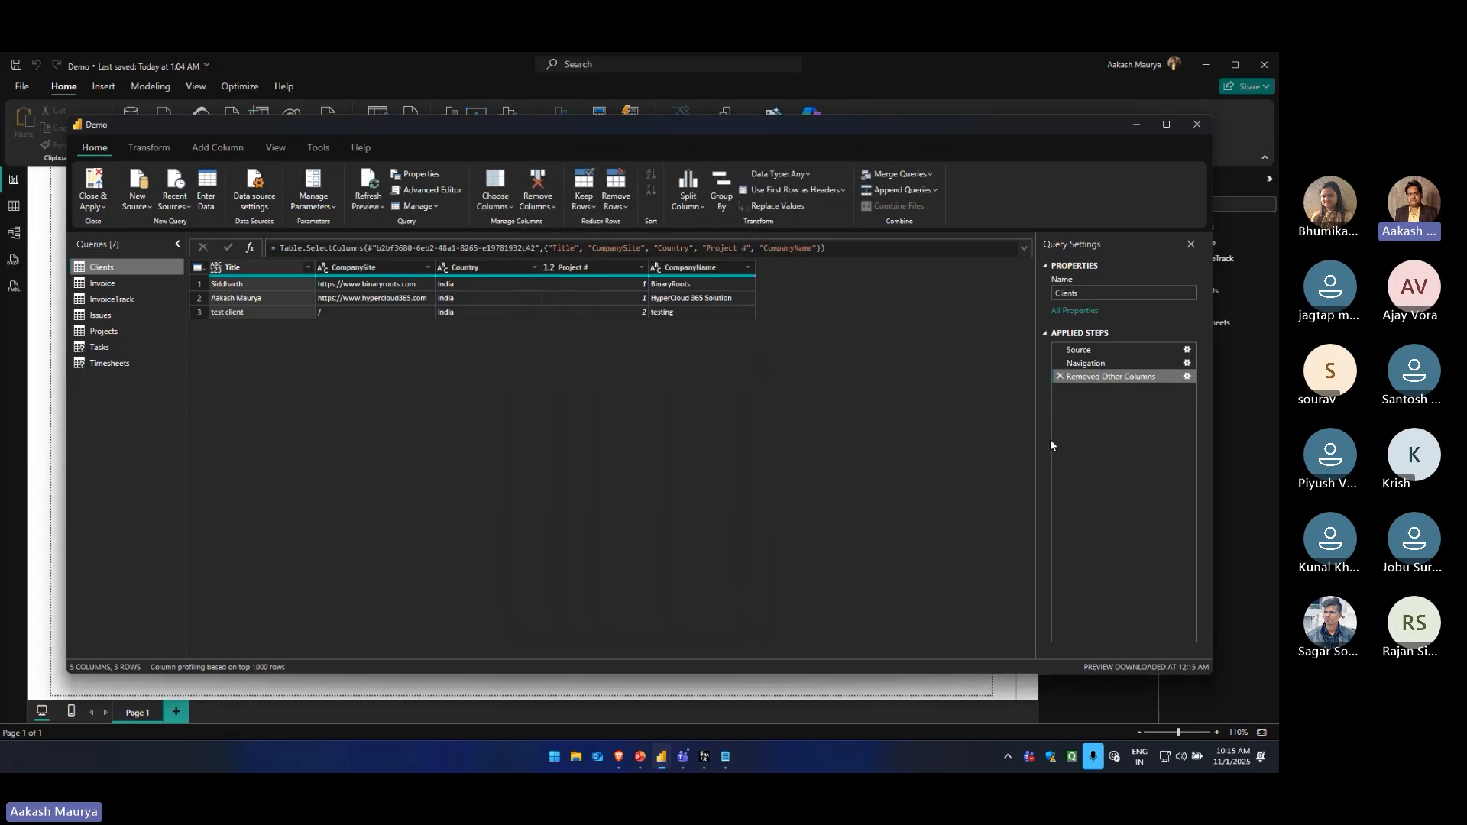
left_click(1059, 376)
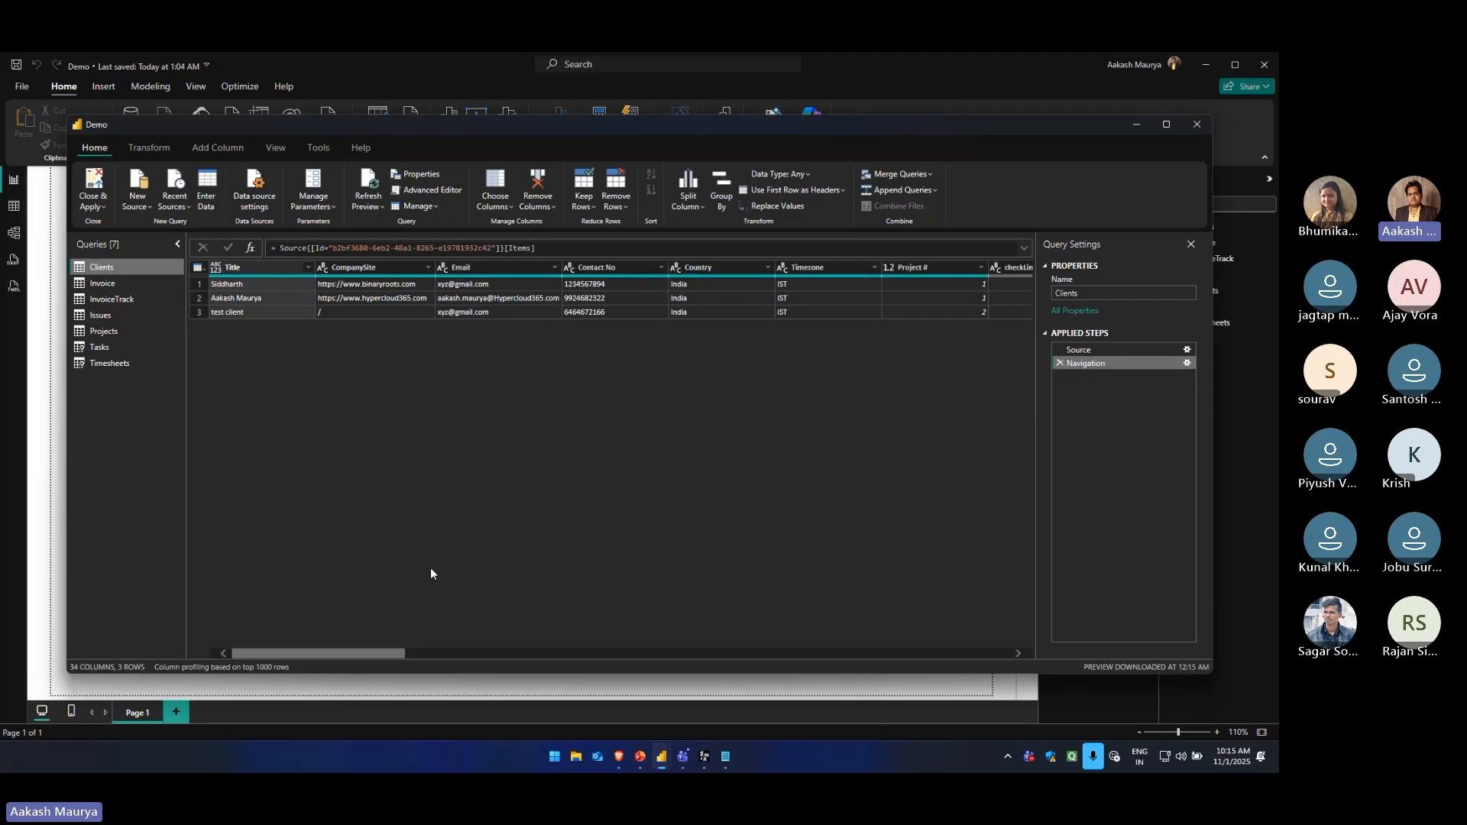
left_click_drag(318, 654, 286, 651)
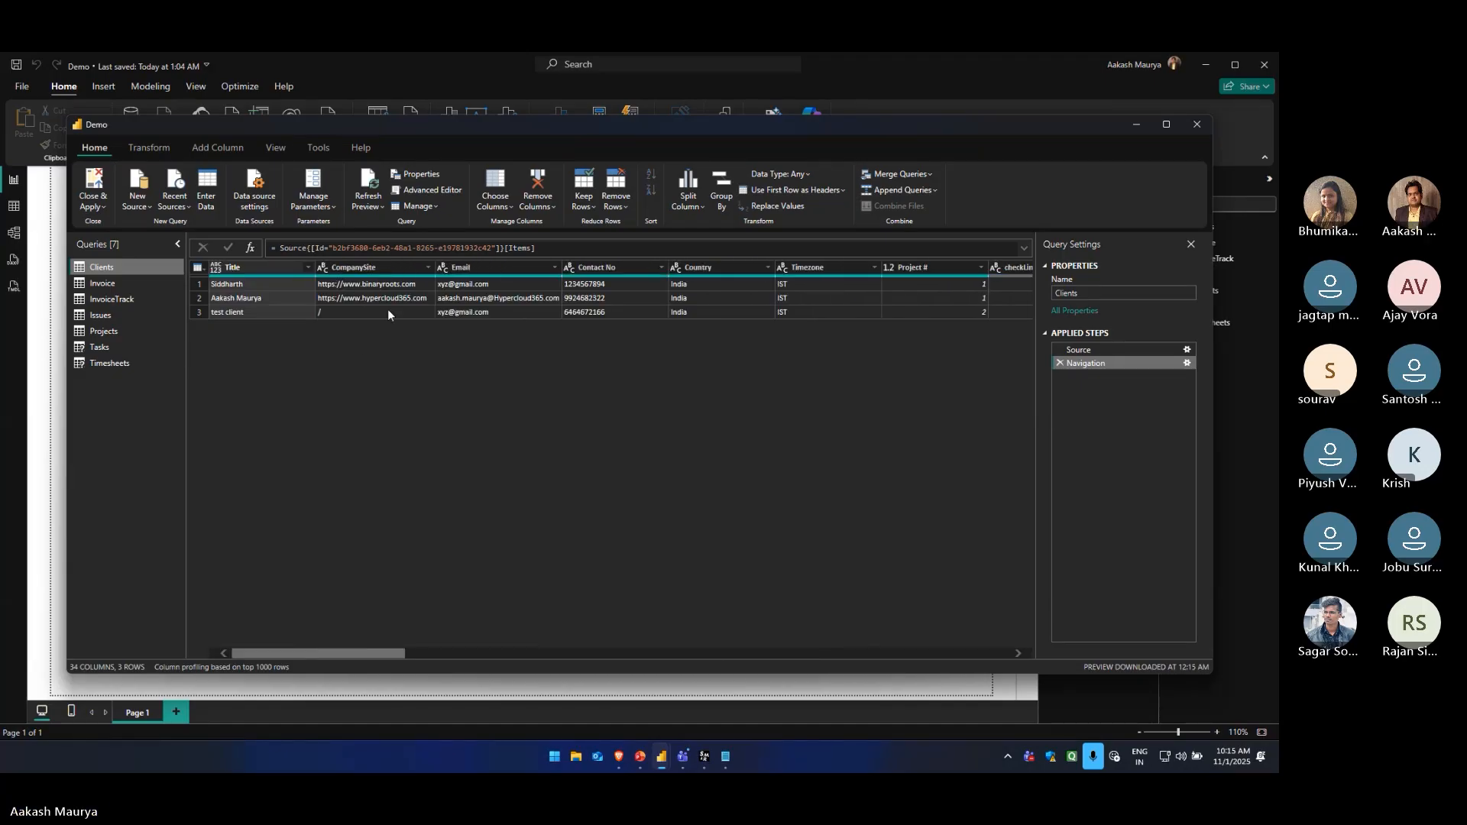
Keep only the Title, CompanySite, Email, Country, Timezone, Project #, CompanyName and ShortName columns in the Clients query
left_click(498, 205)
left_click(517, 233)
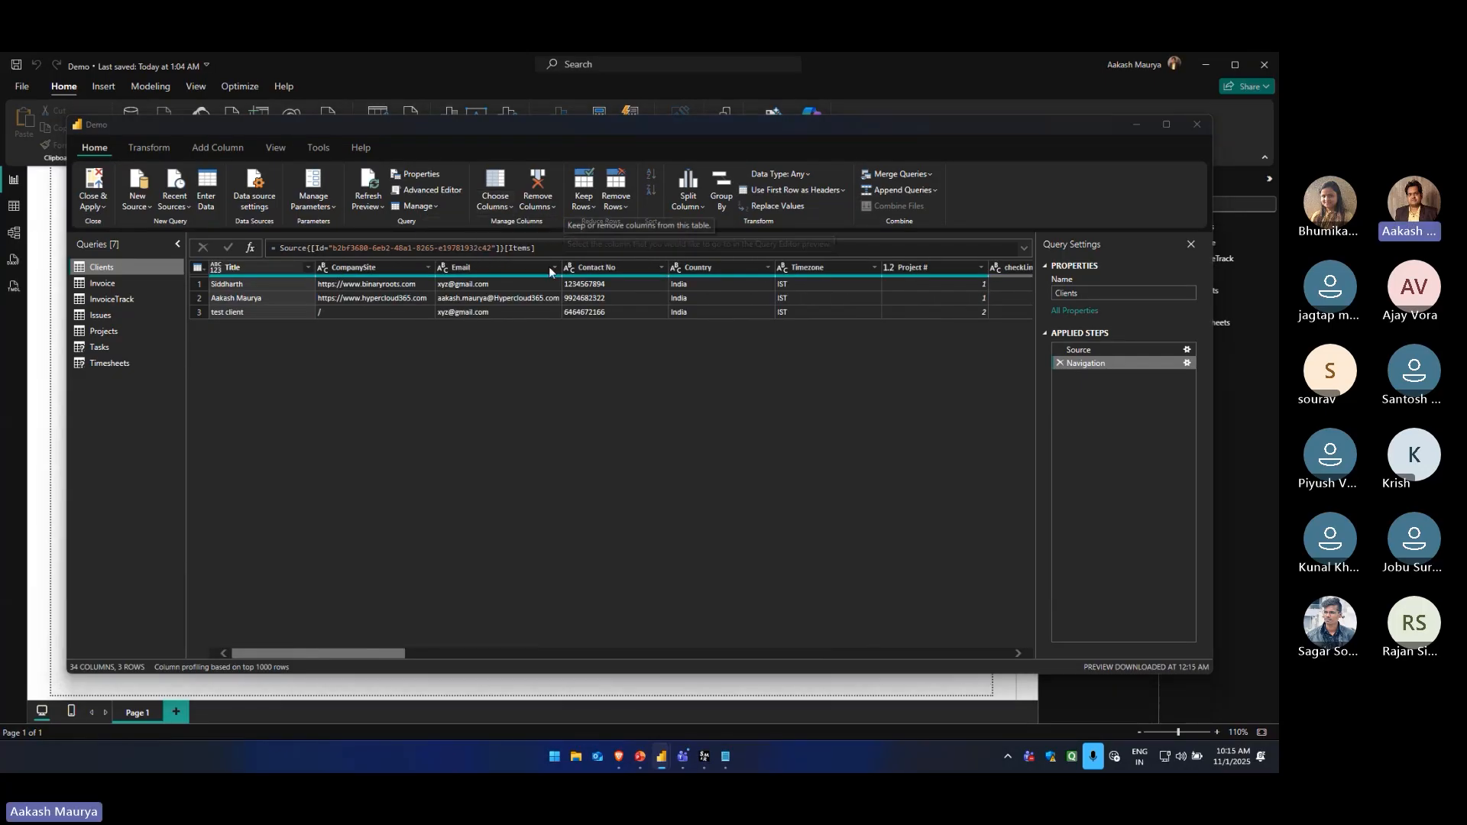
left_click(555, 281)
left_click(555, 293)
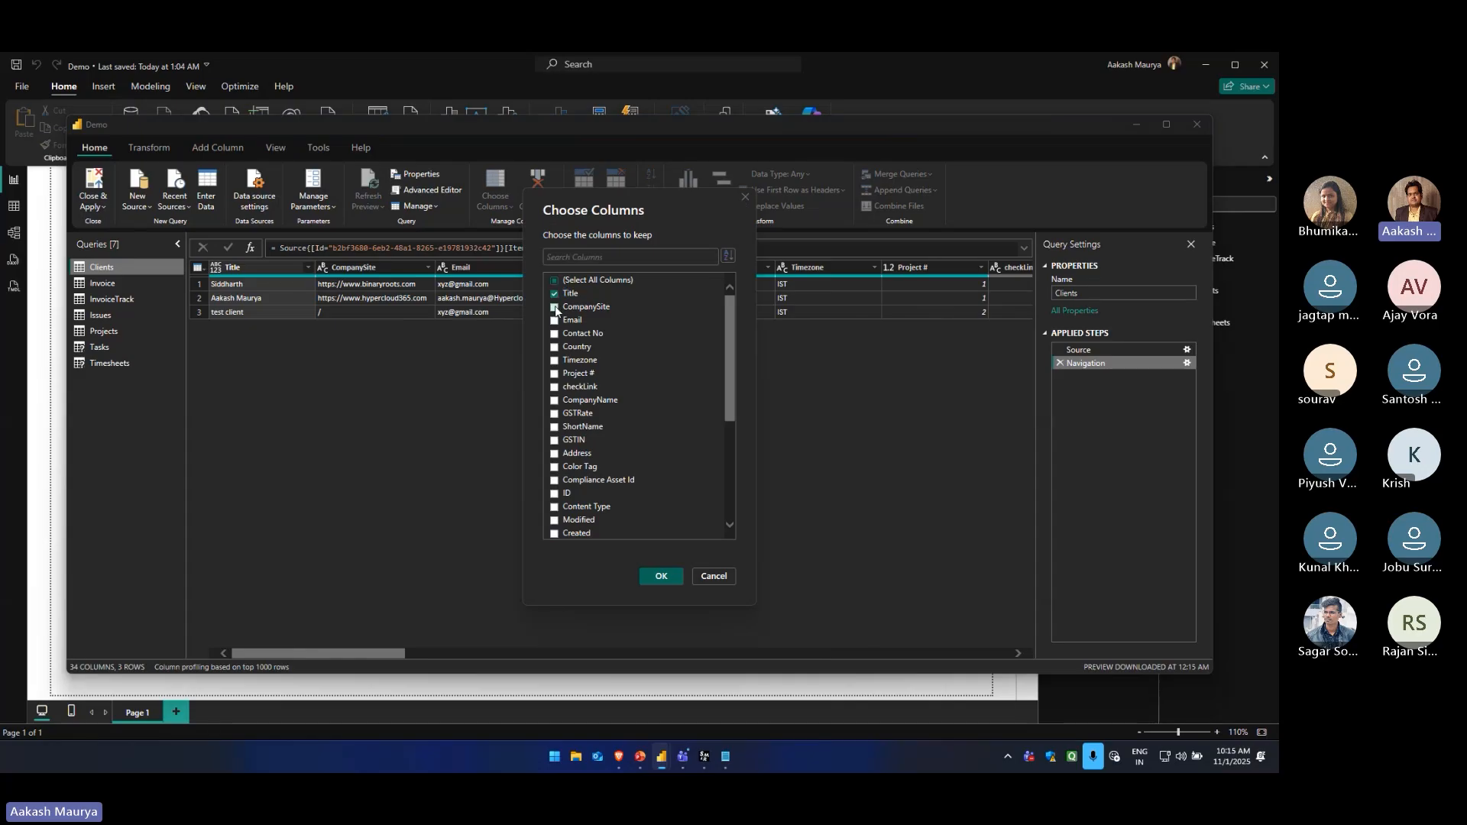
left_click(555, 308)
left_click(554, 320)
left_click(556, 347)
left_click(556, 359)
left_click(557, 374)
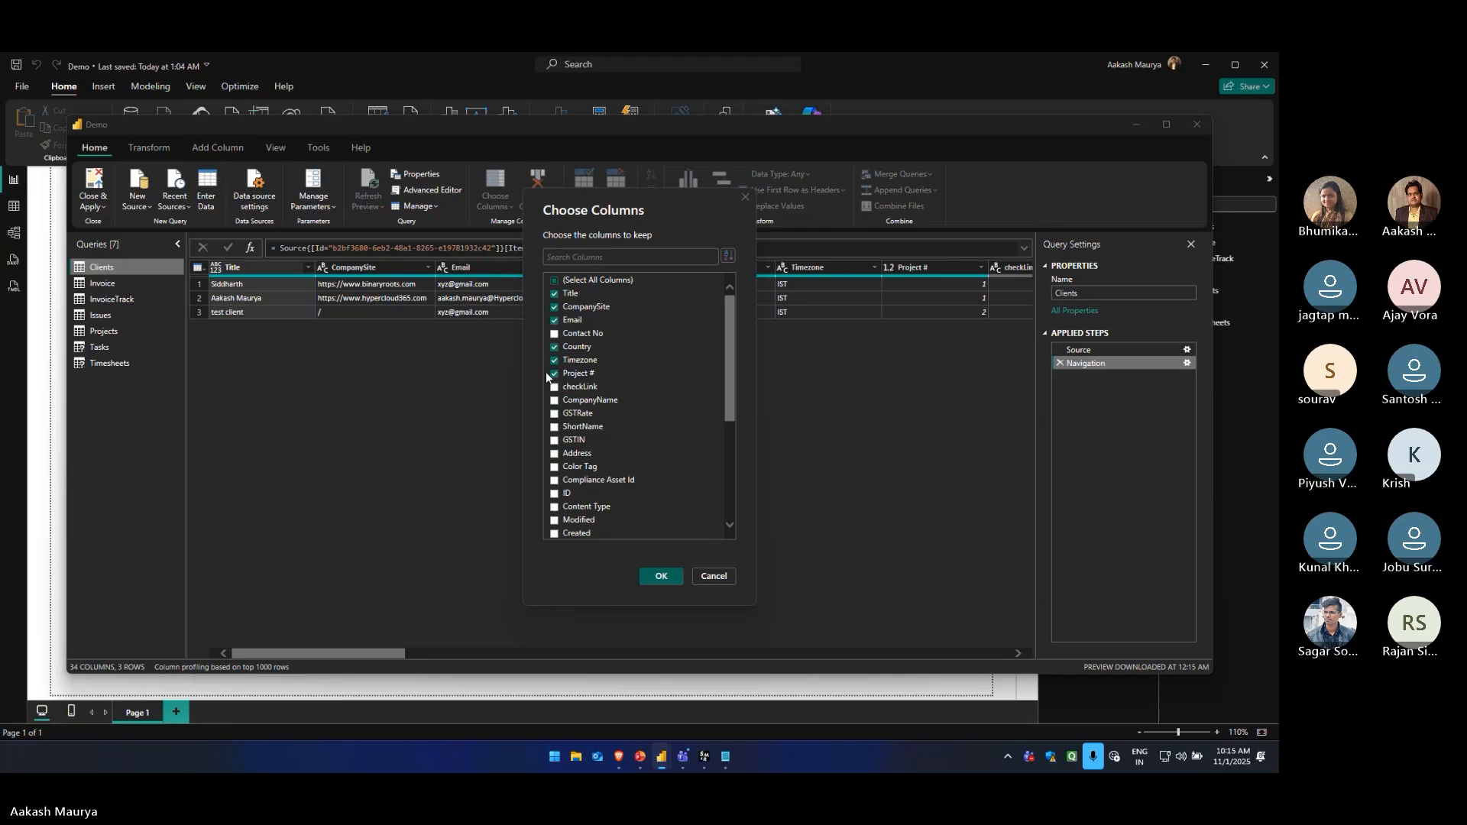
left_click(555, 400)
left_click(558, 427)
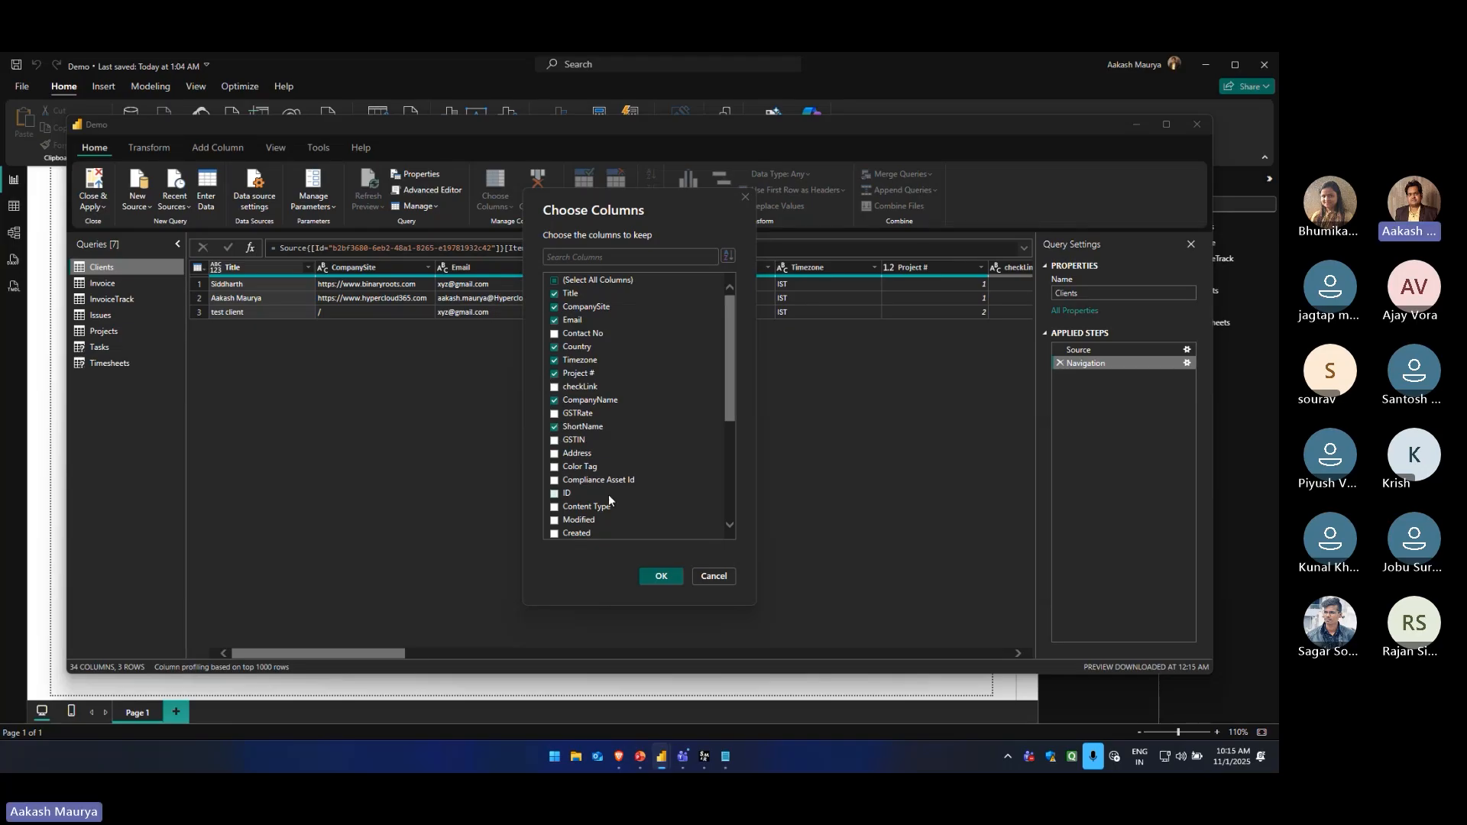
left_click(661, 576)
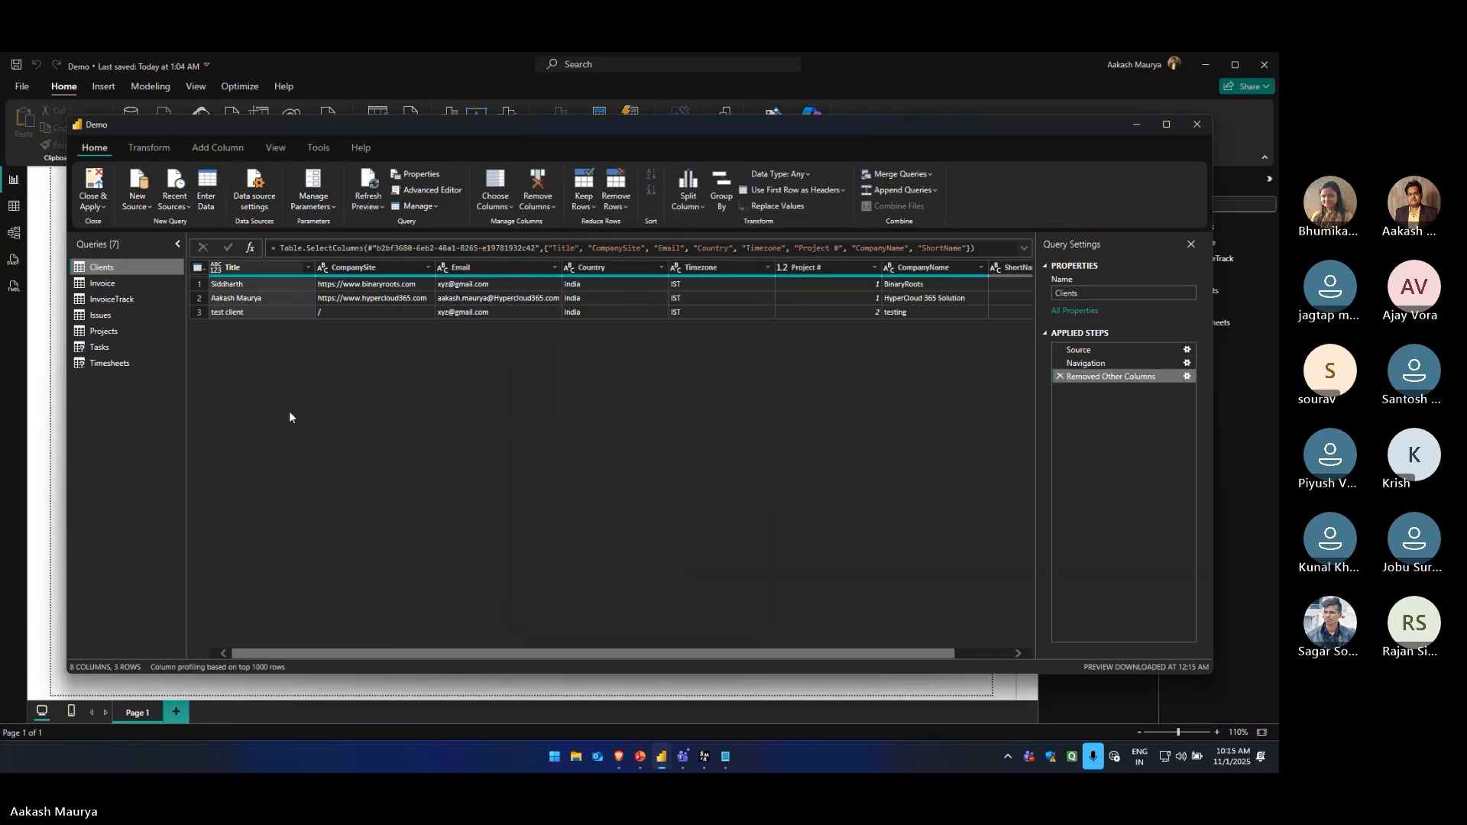
Look through the Invoice, Timesheets, Tasks and Projects query previews and return to the Tasks query
left_click(122, 284)
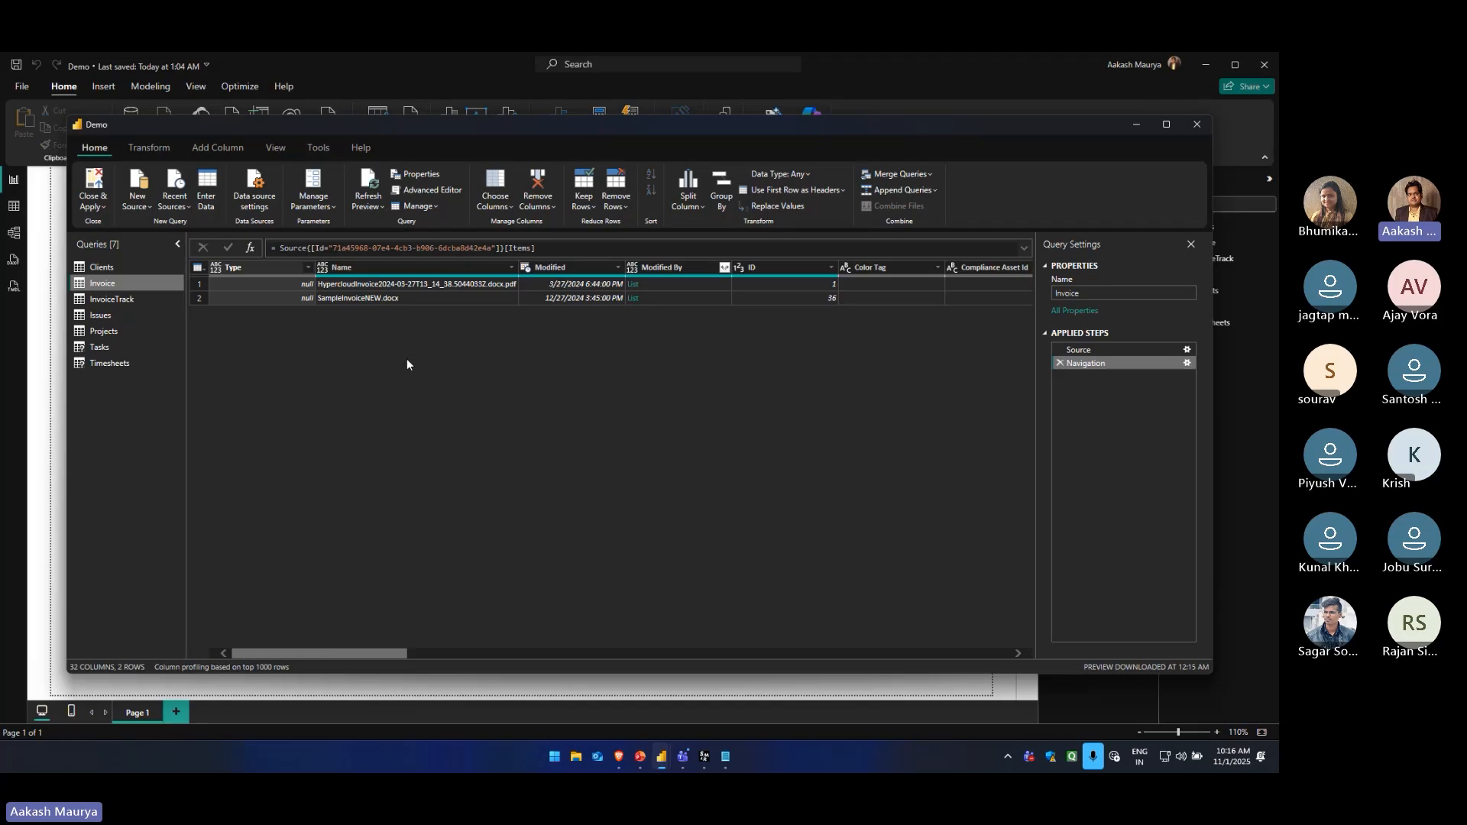
left_click_drag(357, 653, 315, 646)
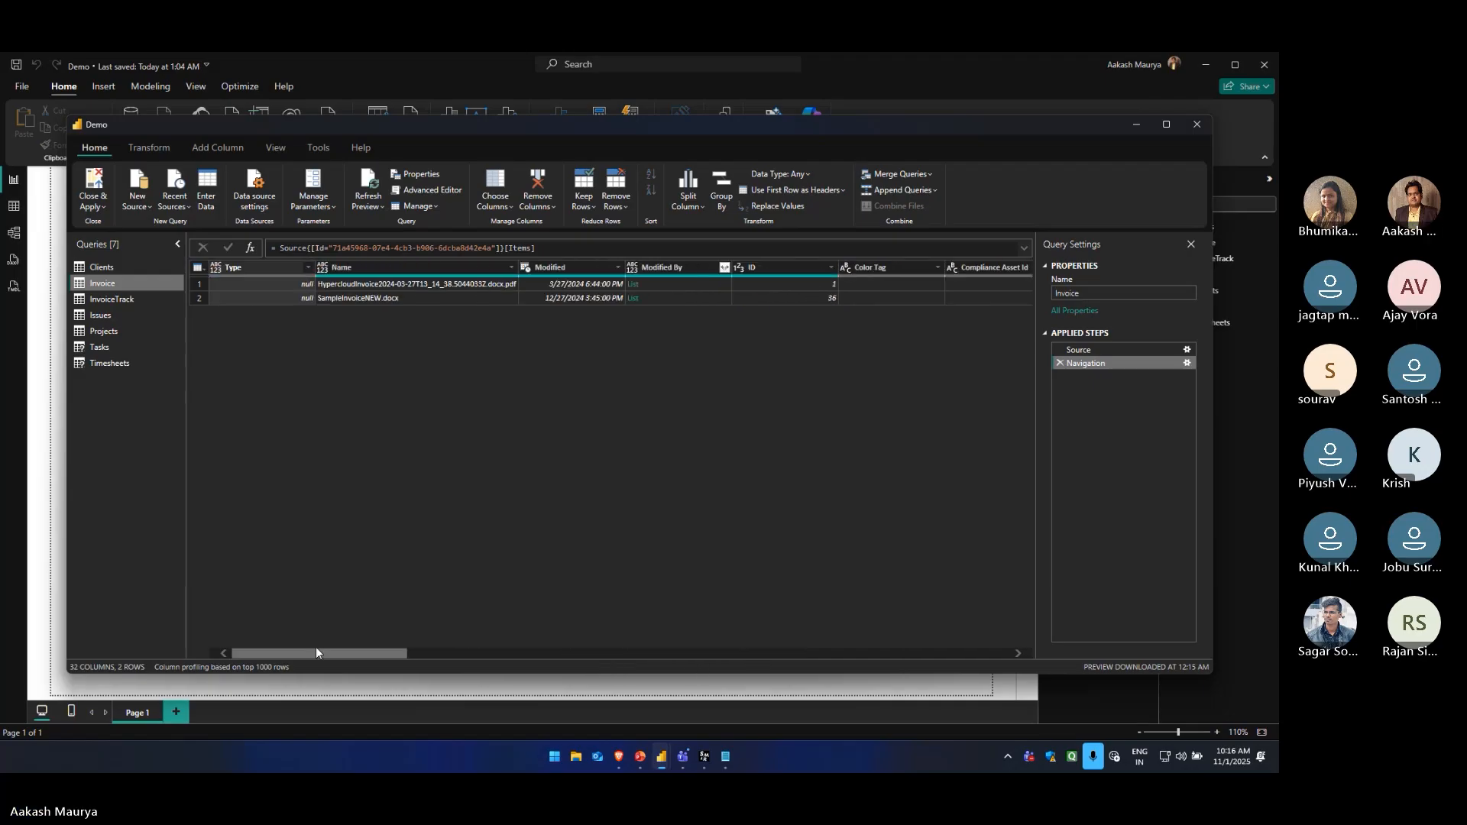
left_click(119, 364)
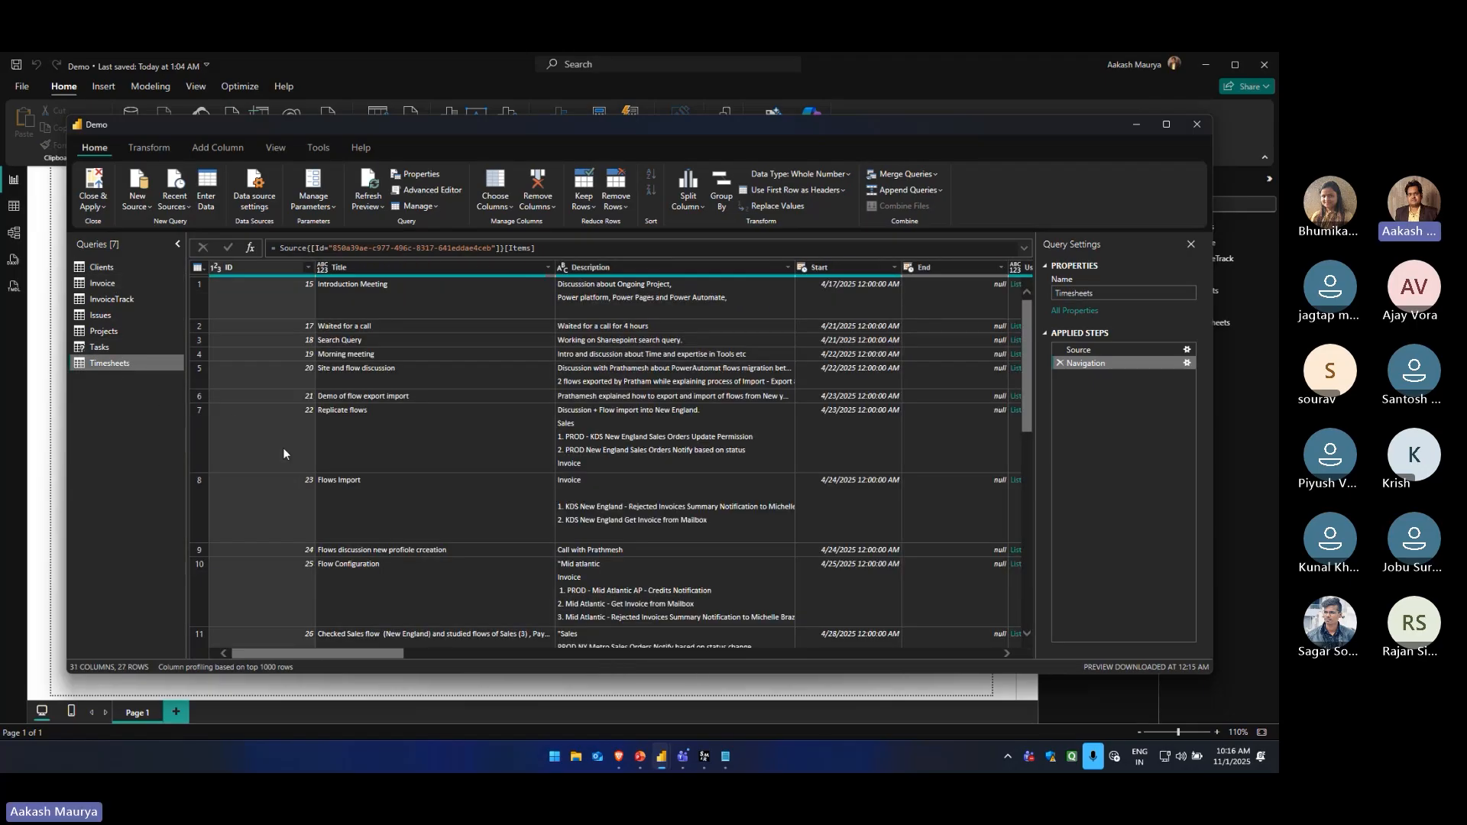
left_click(130, 351)
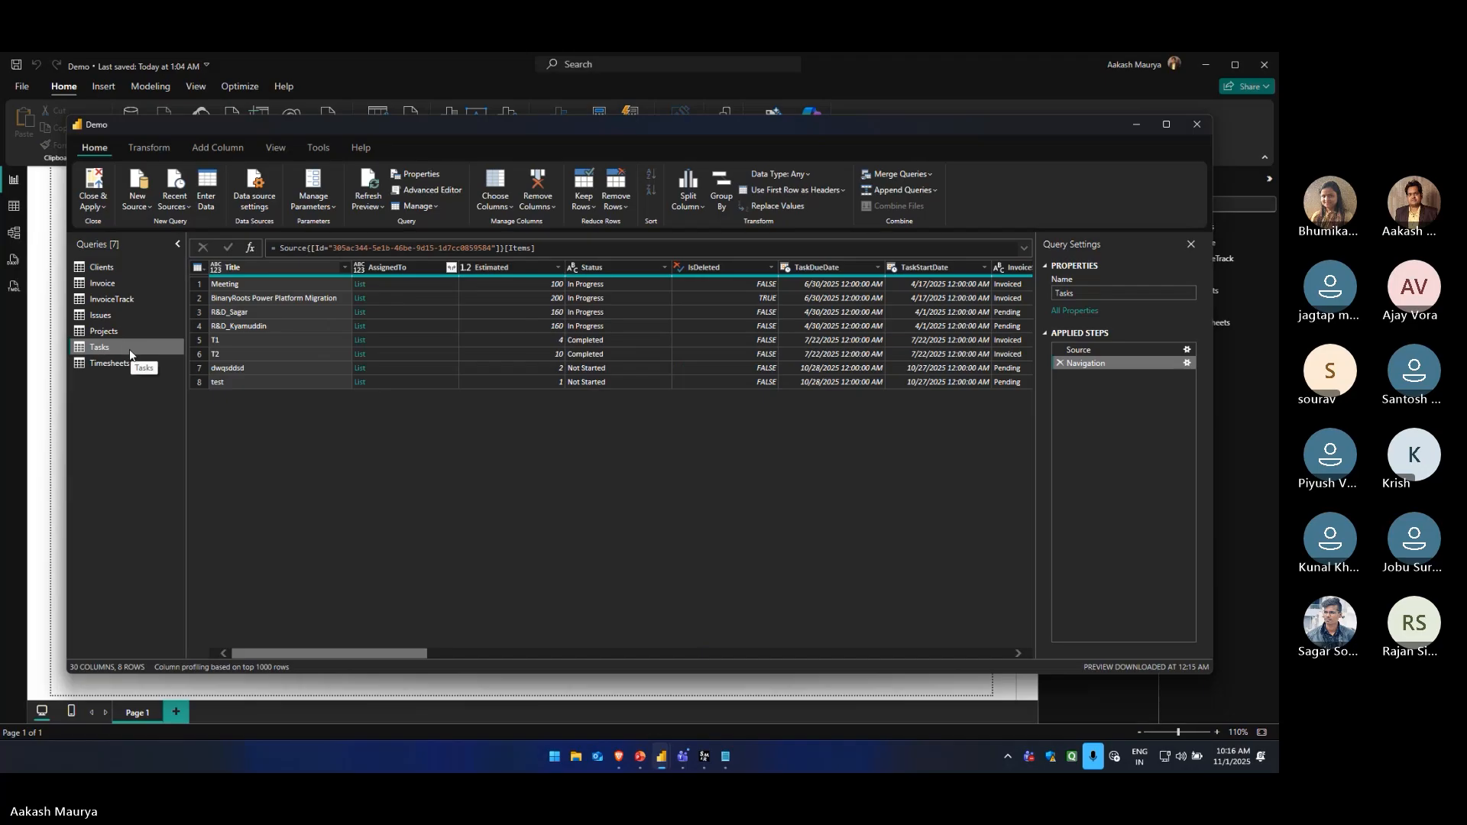
left_click(118, 333)
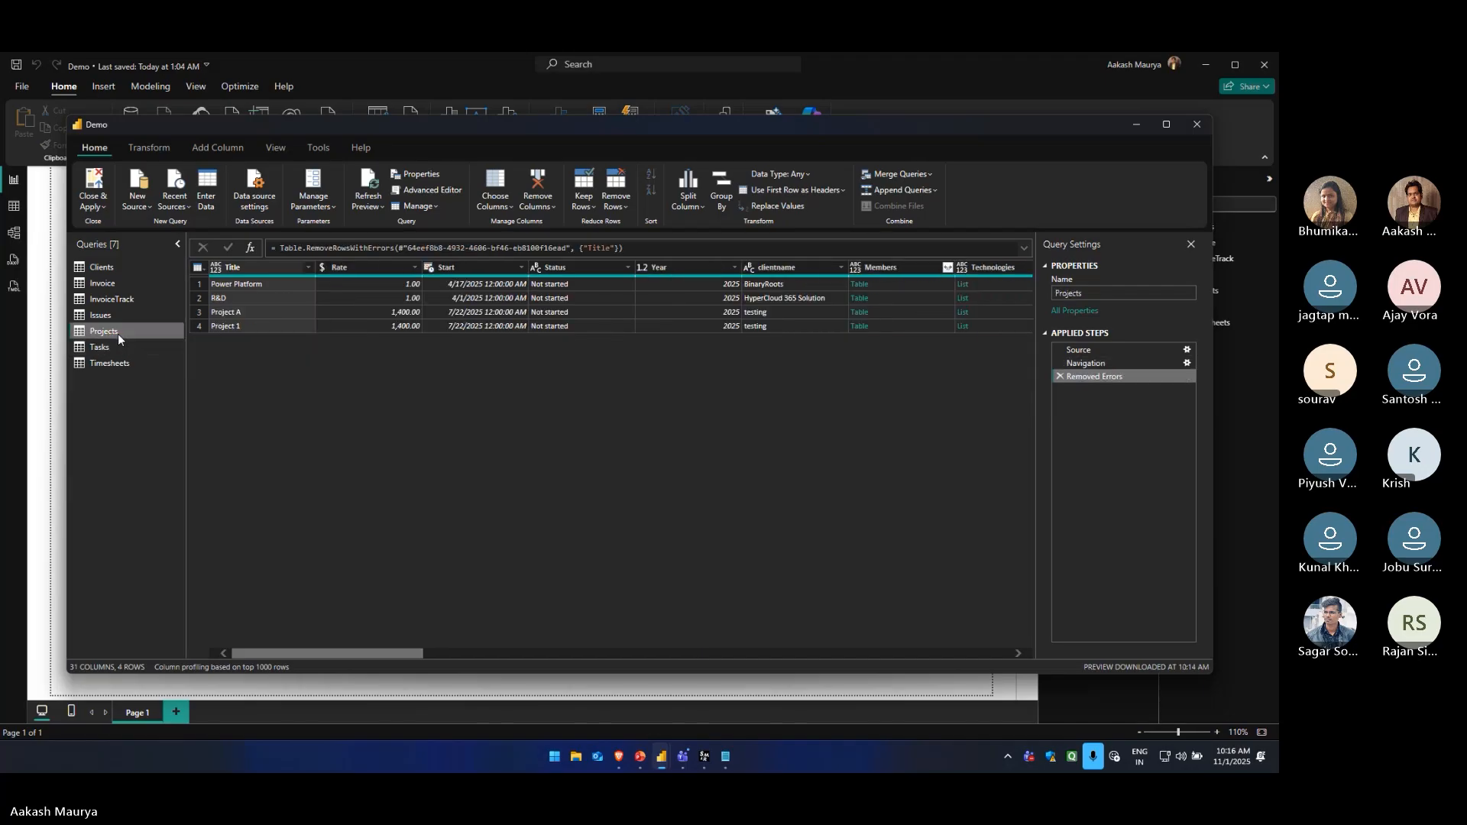
left_click(119, 343)
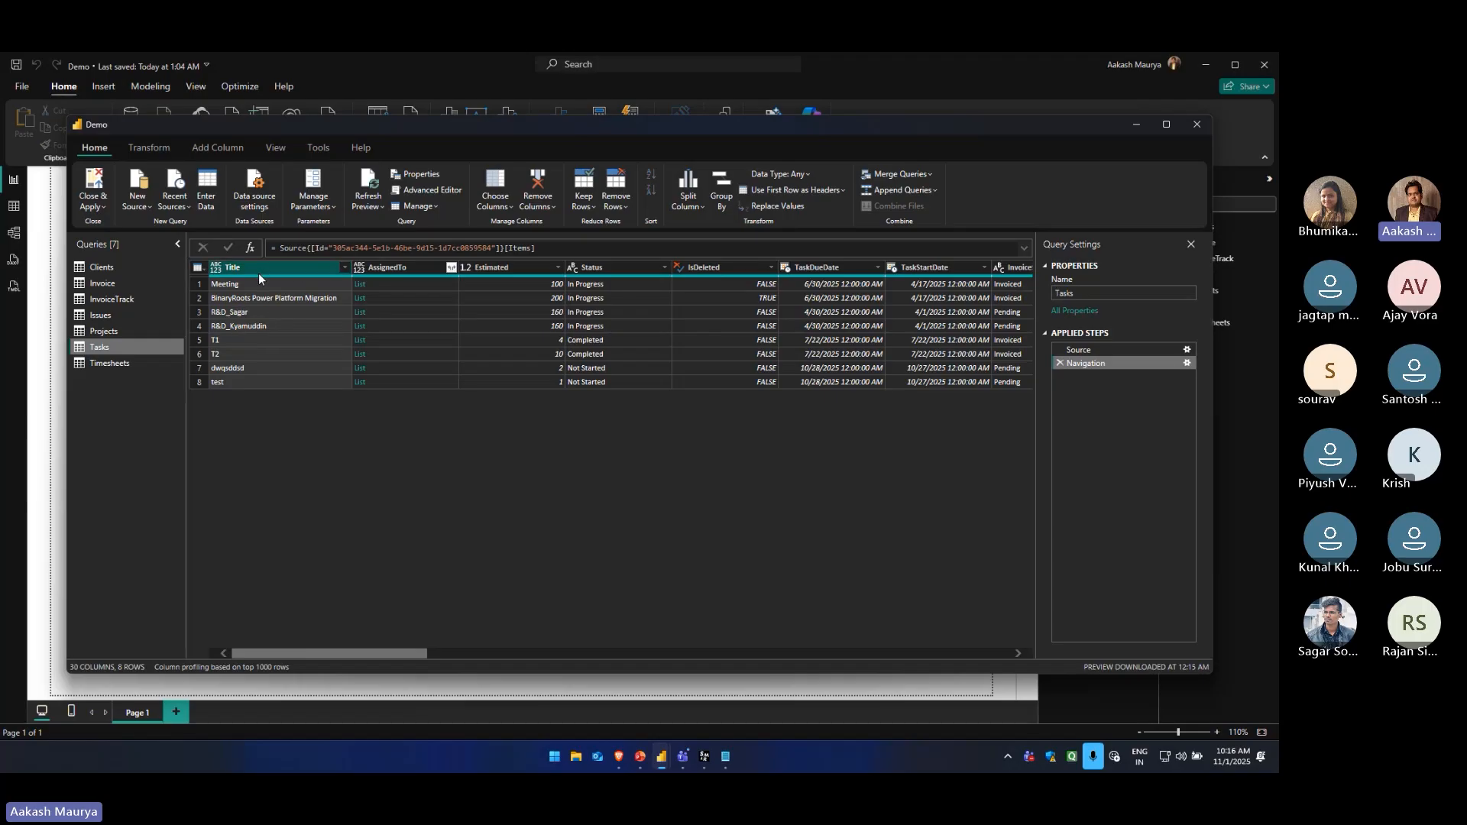
left_click(696, 208)
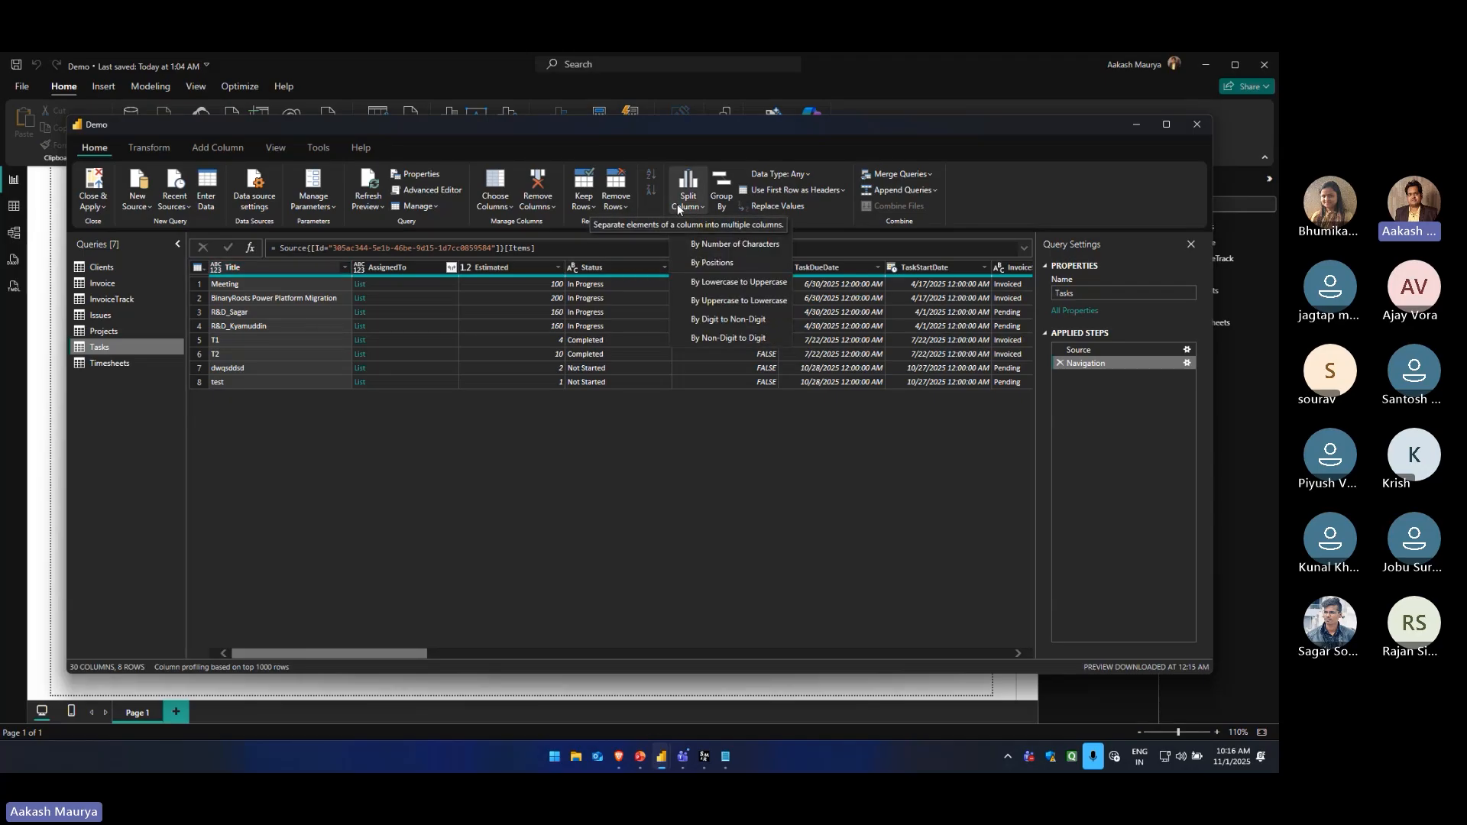
left_click(733, 246)
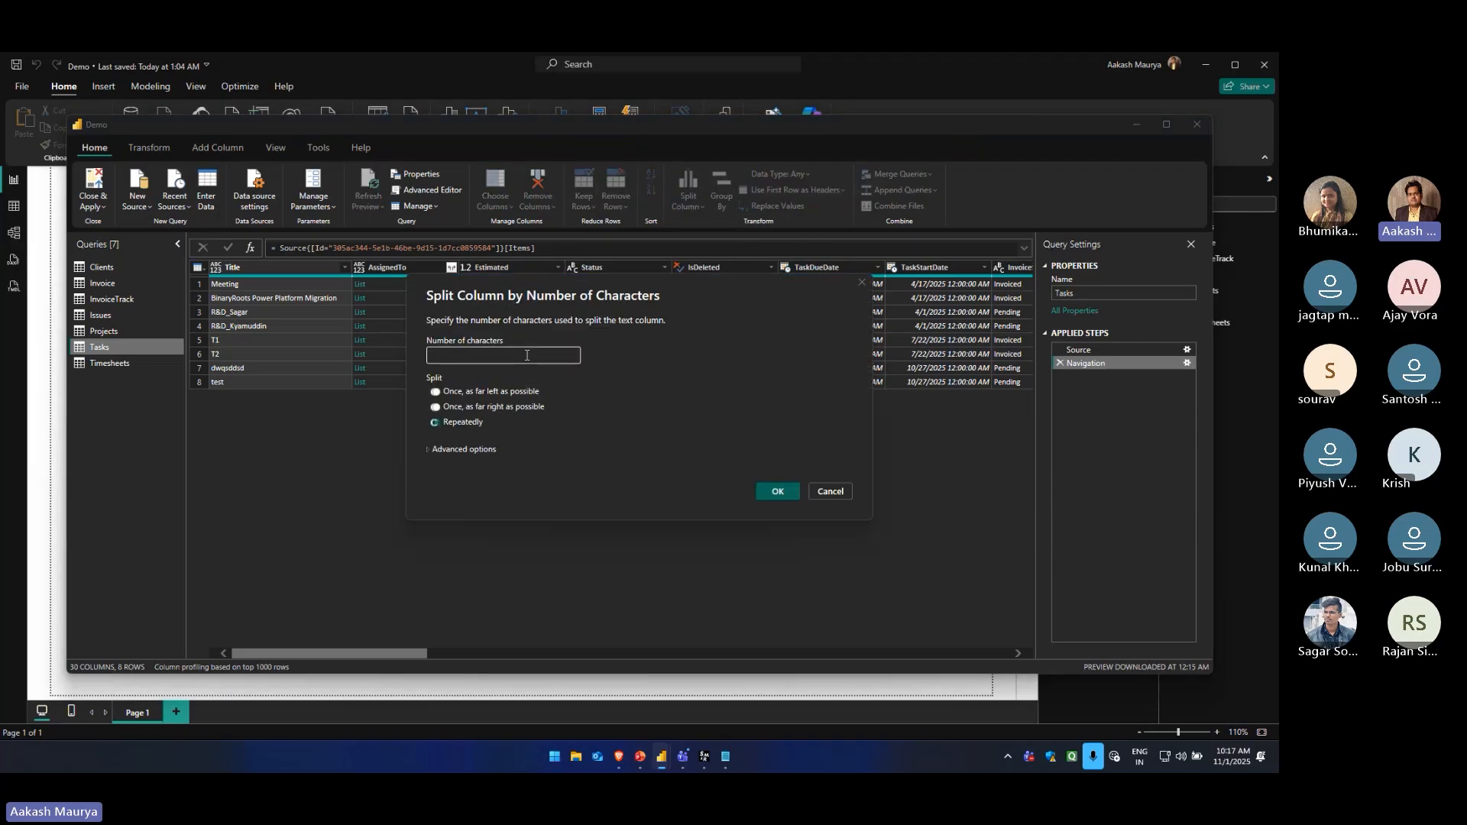
type("4")
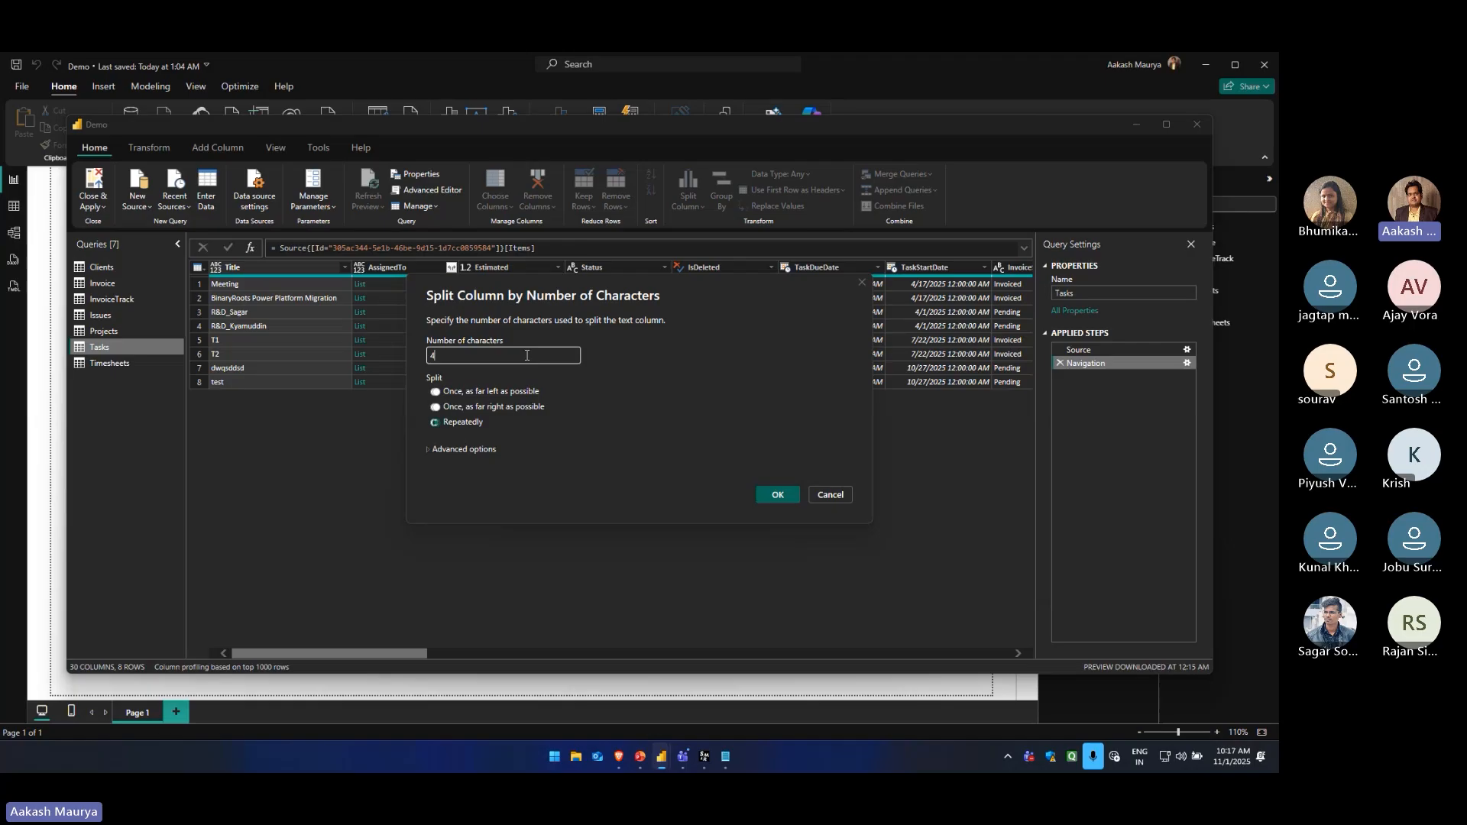
left_click(818, 494)
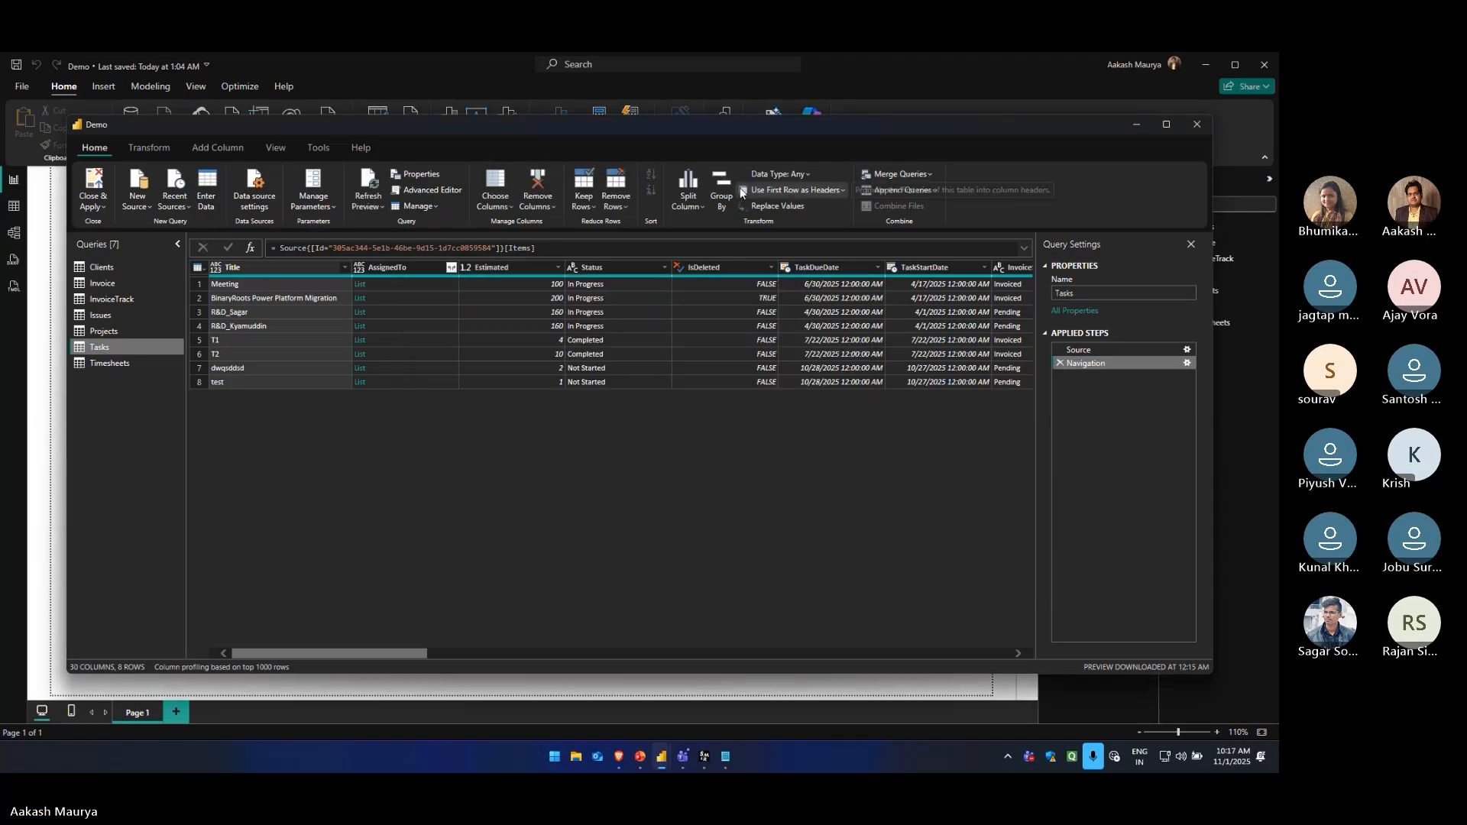
Split the Title column of the Tasks query at each occurrence of the custom delimiter "_" with the quote character set to None
left_click(699, 213)
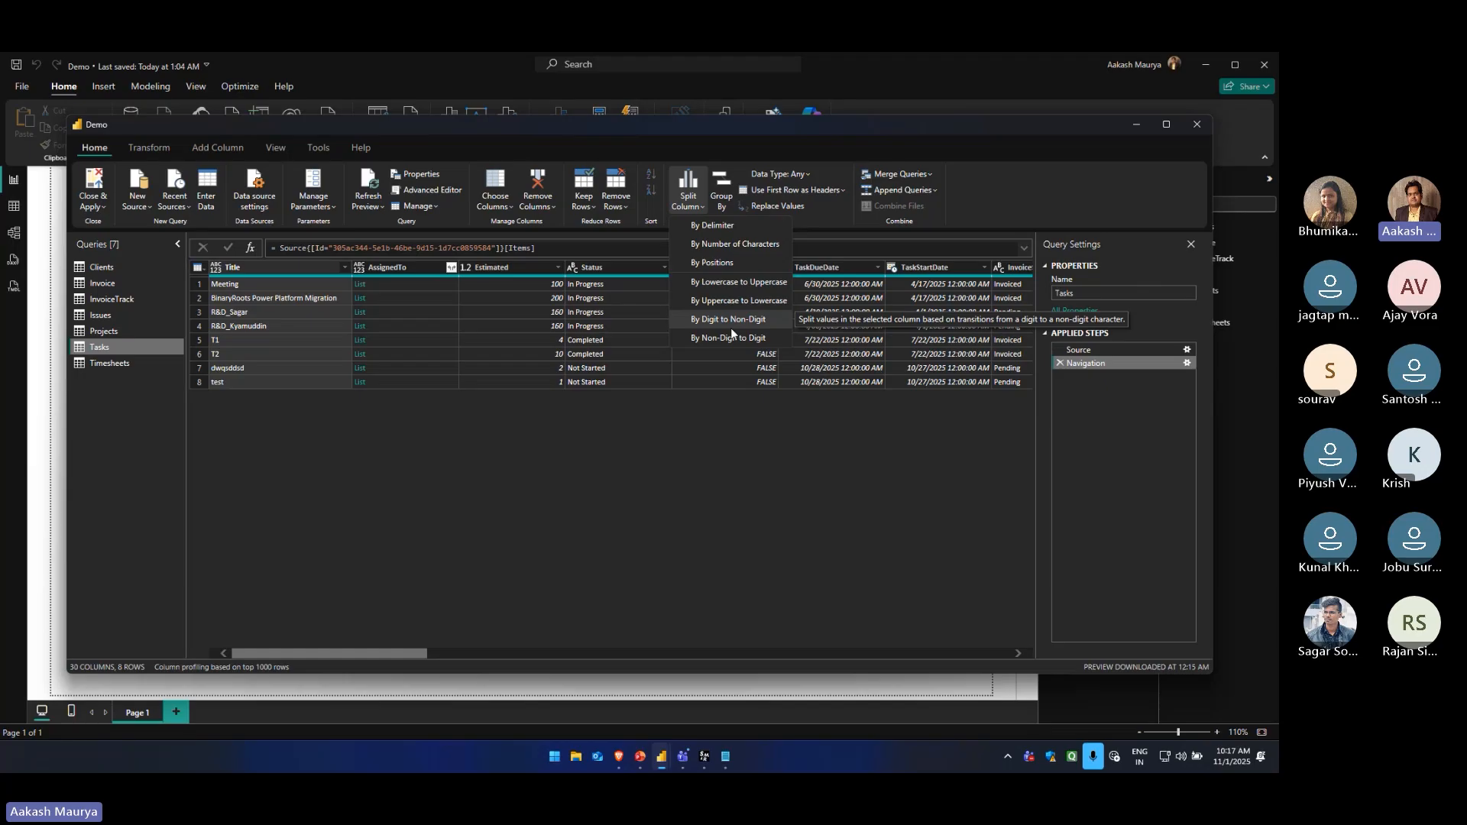
left_click(720, 227)
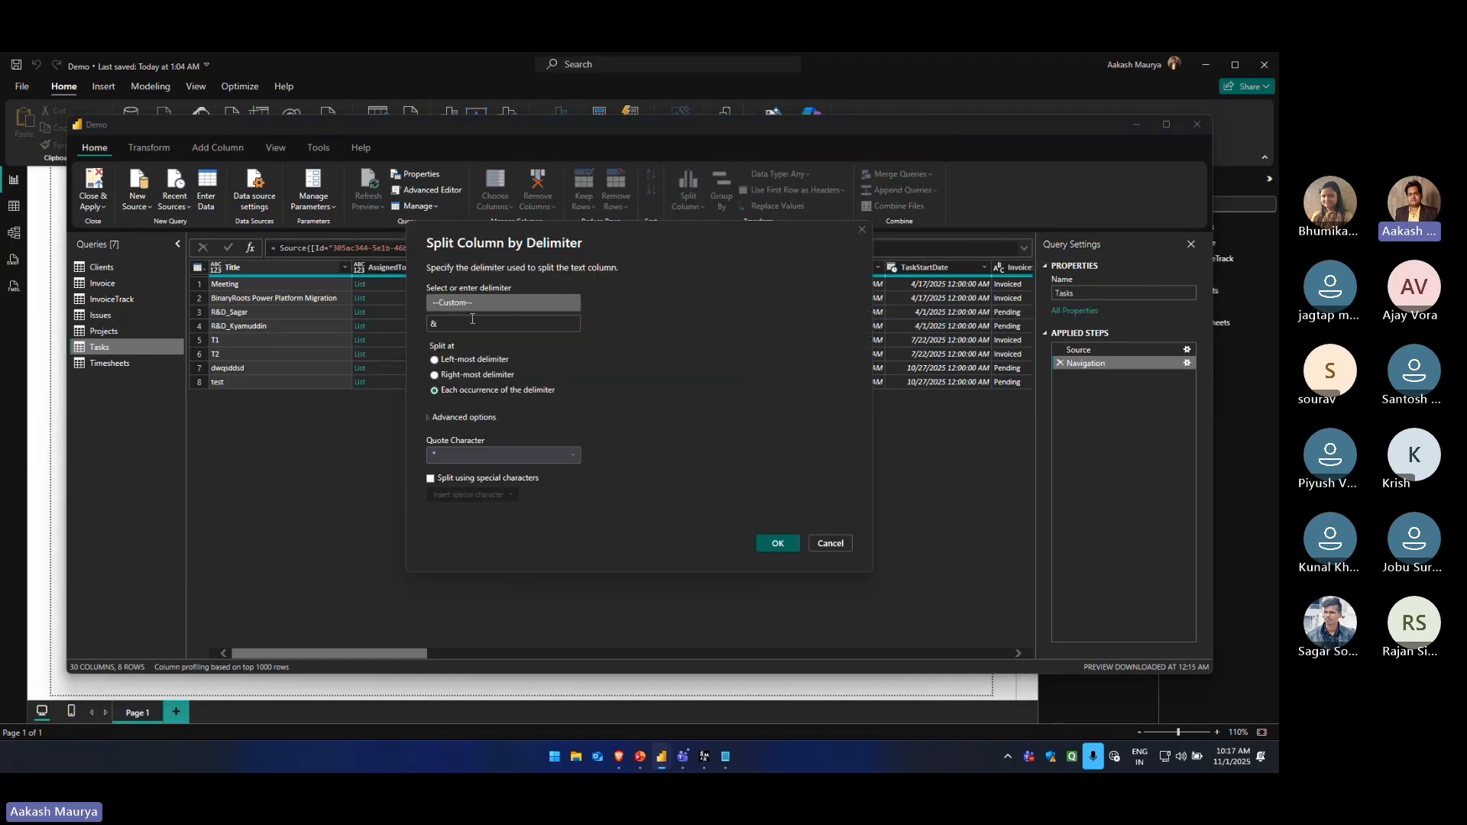
left_click(440, 325)
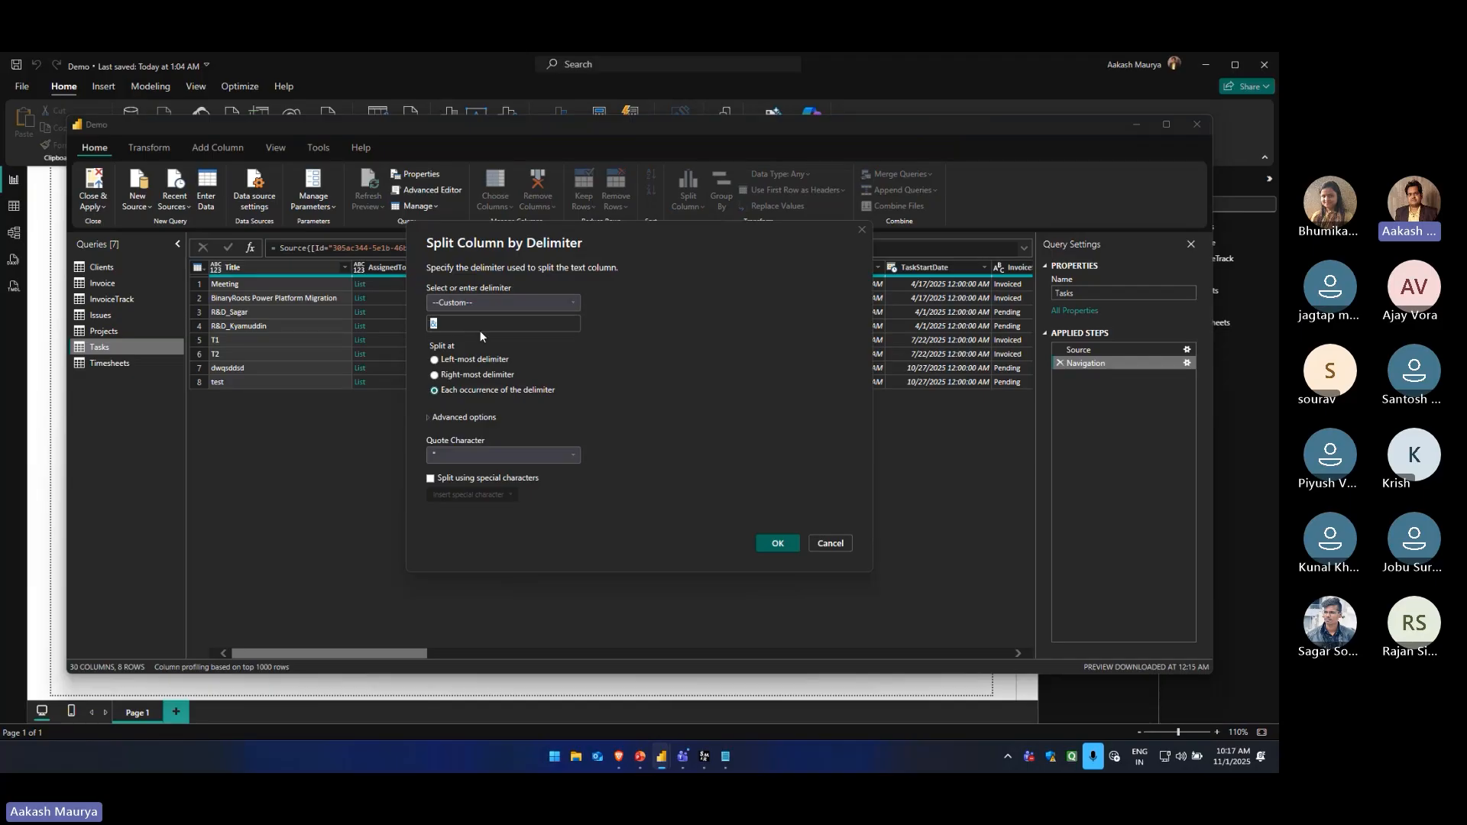
key("BackSpace")
type("_")
type("_")
left_click(435, 361)
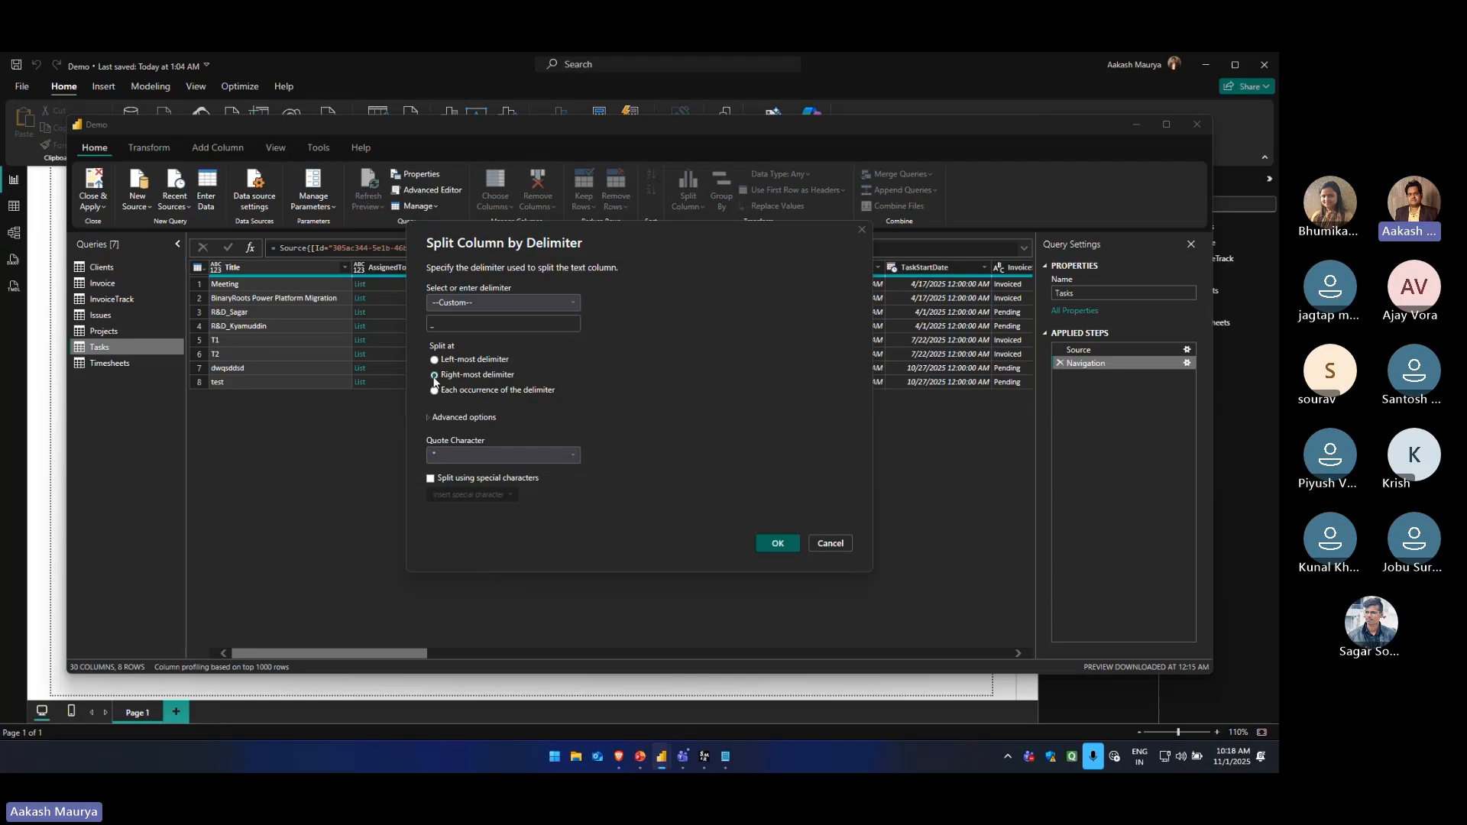
left_click(435, 391)
left_click(518, 454)
left_click(478, 472)
left_click(483, 325)
left_click(773, 543)
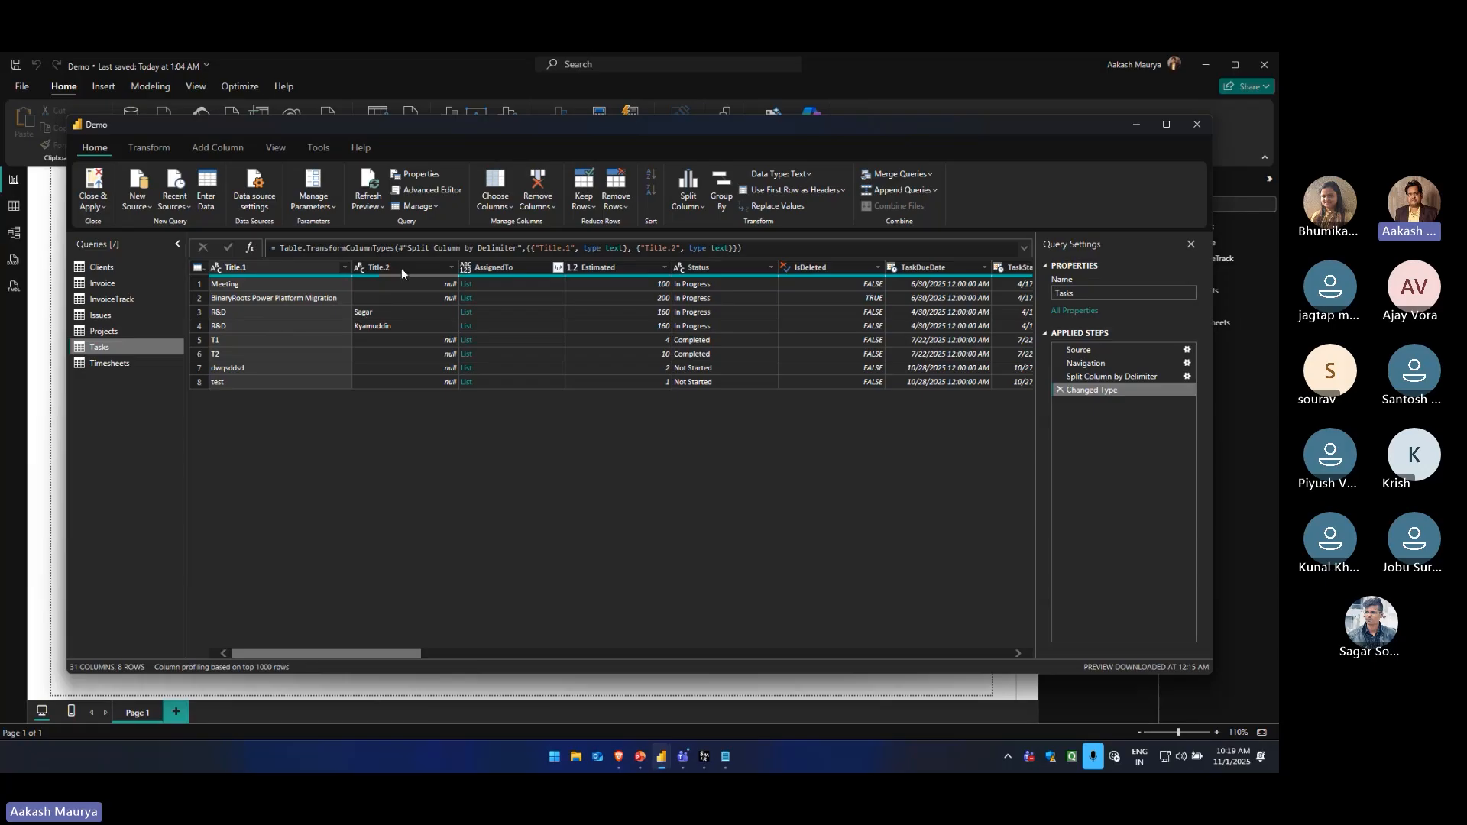
Review the split result and delete the Changed Type and Split Column by Delimiter steps from the Tasks query
left_click(258, 271)
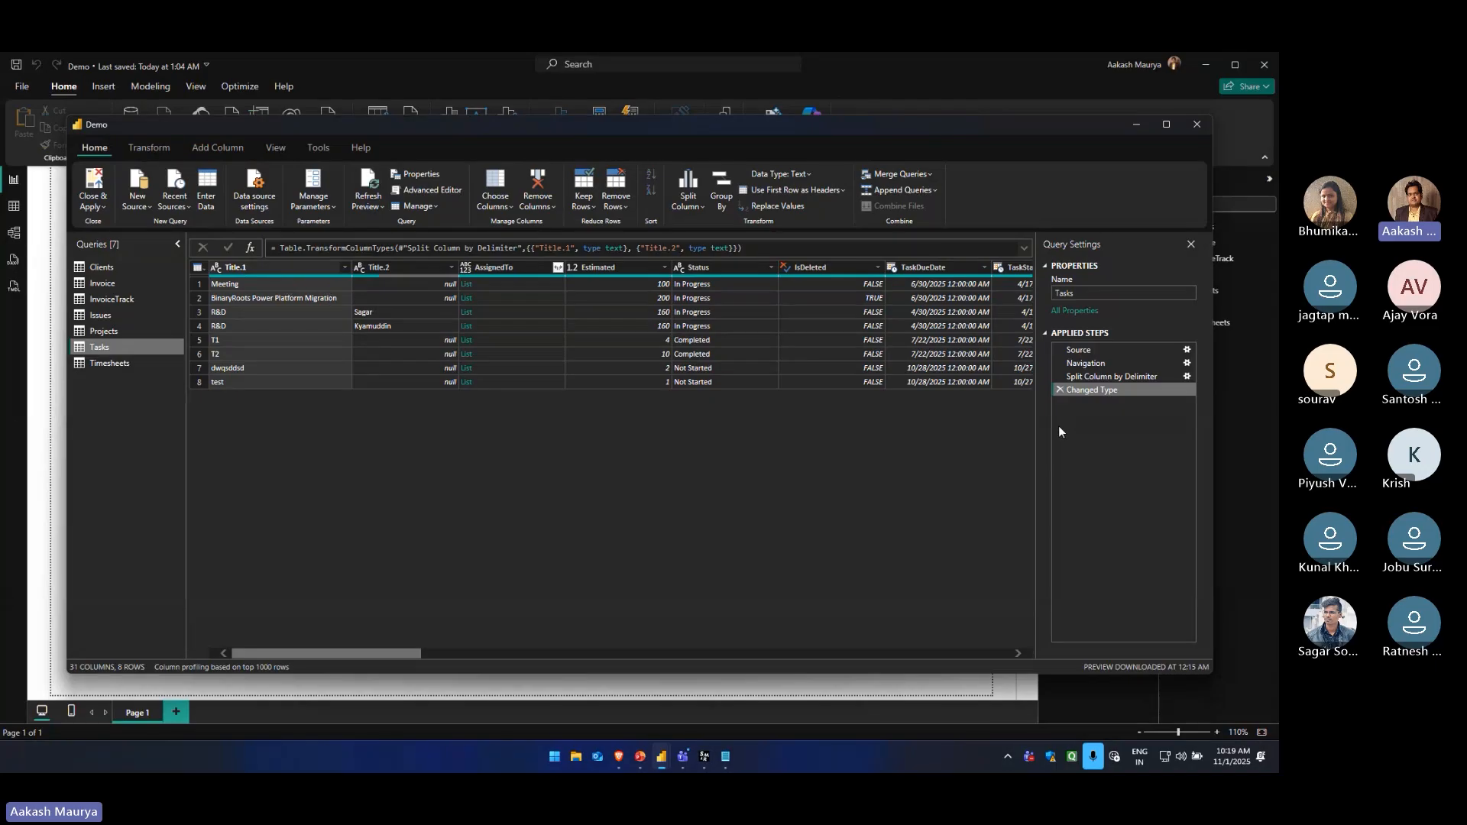
left_click(1098, 378)
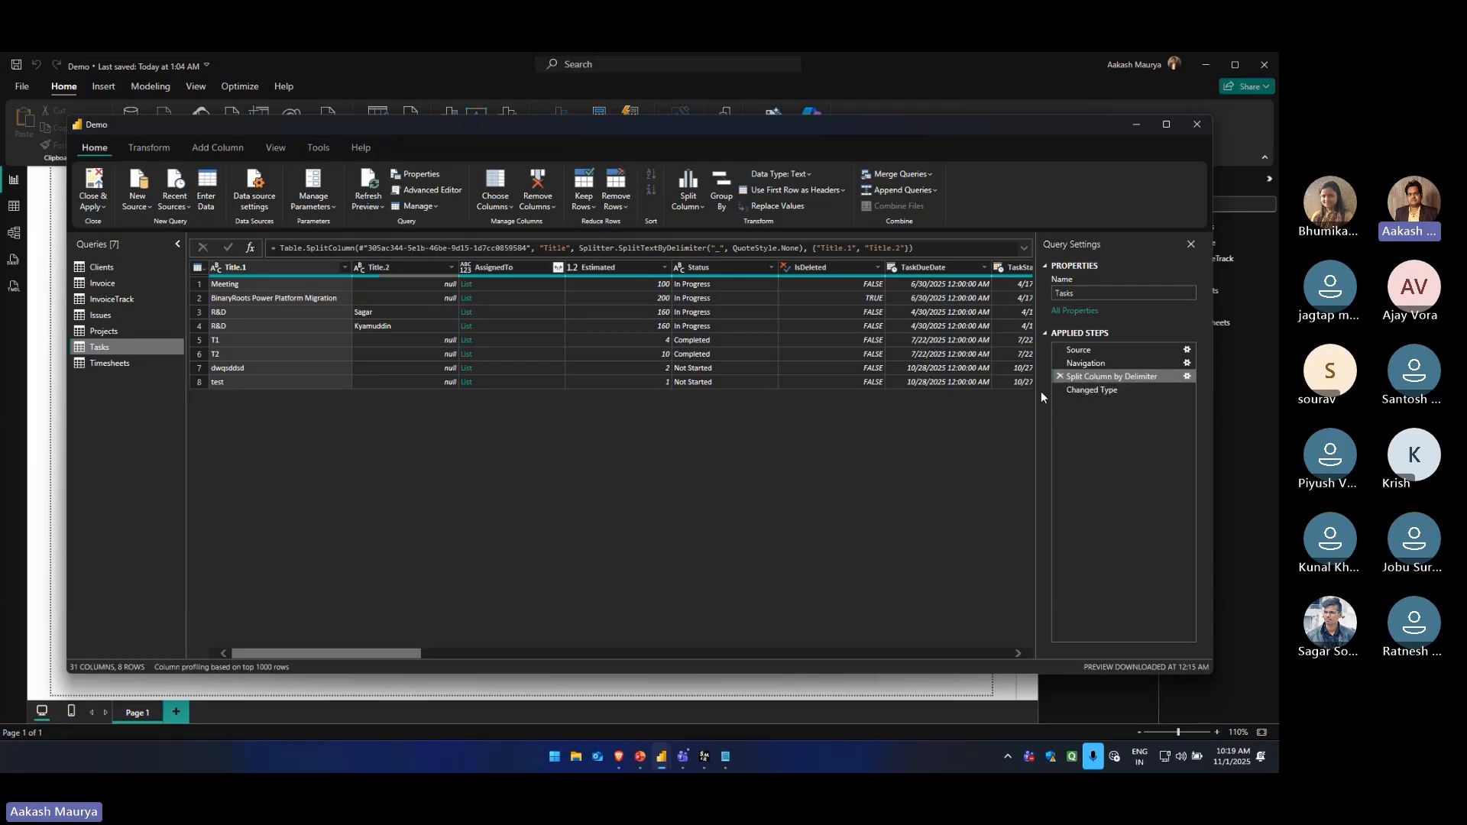
left_click(1099, 392)
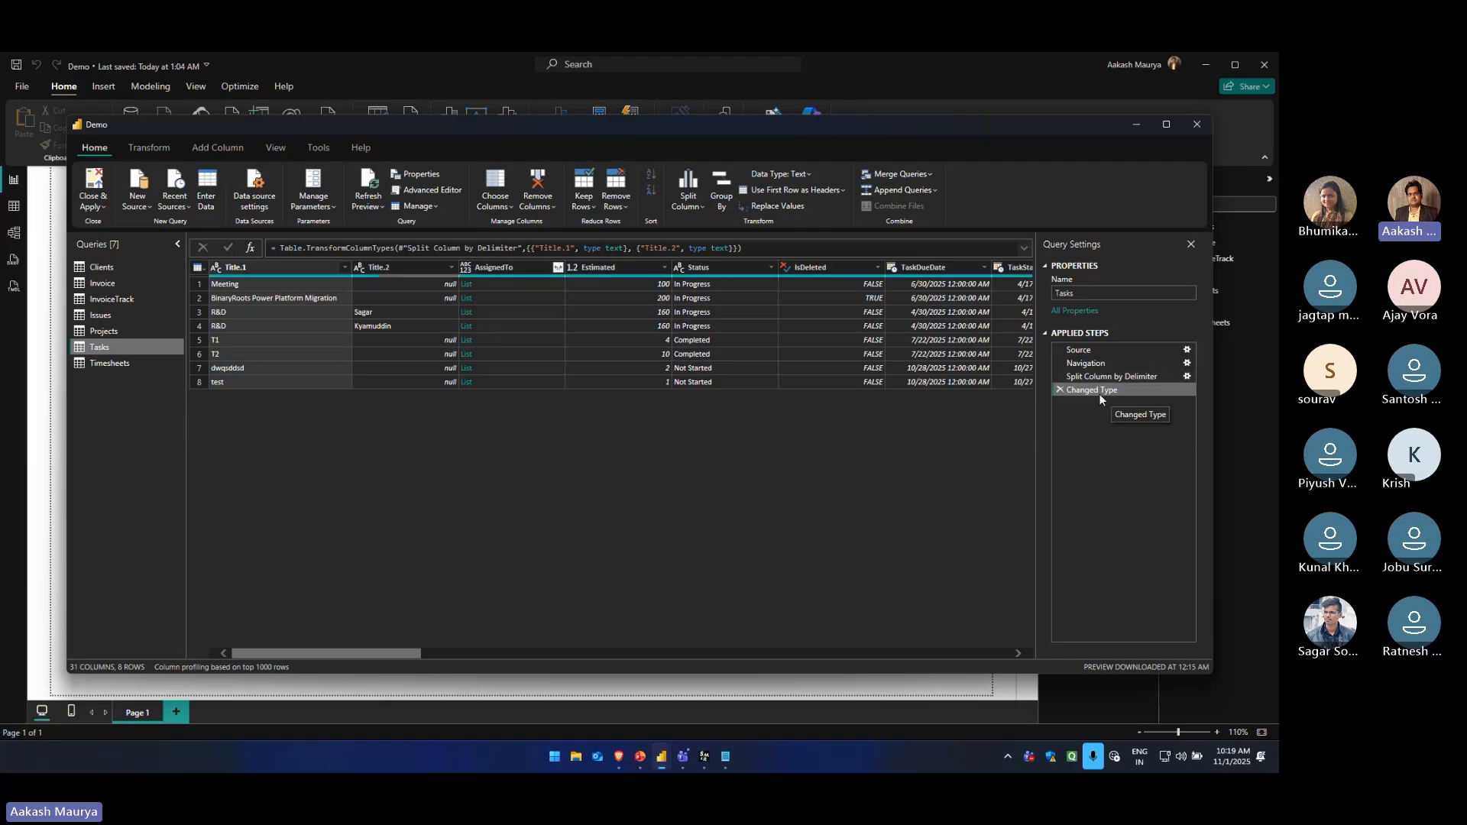
left_click(1060, 389)
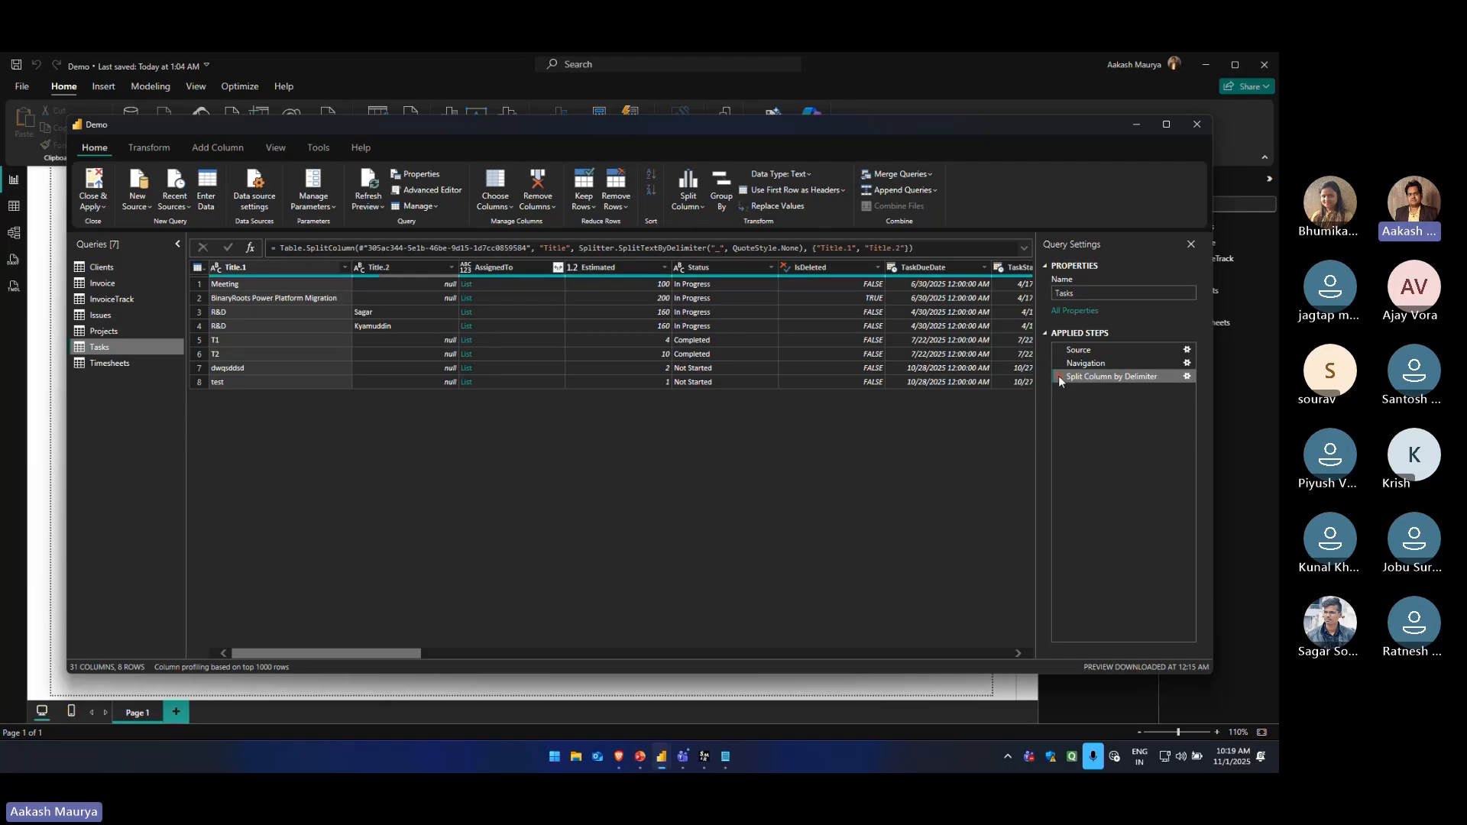
left_click(1059, 377)
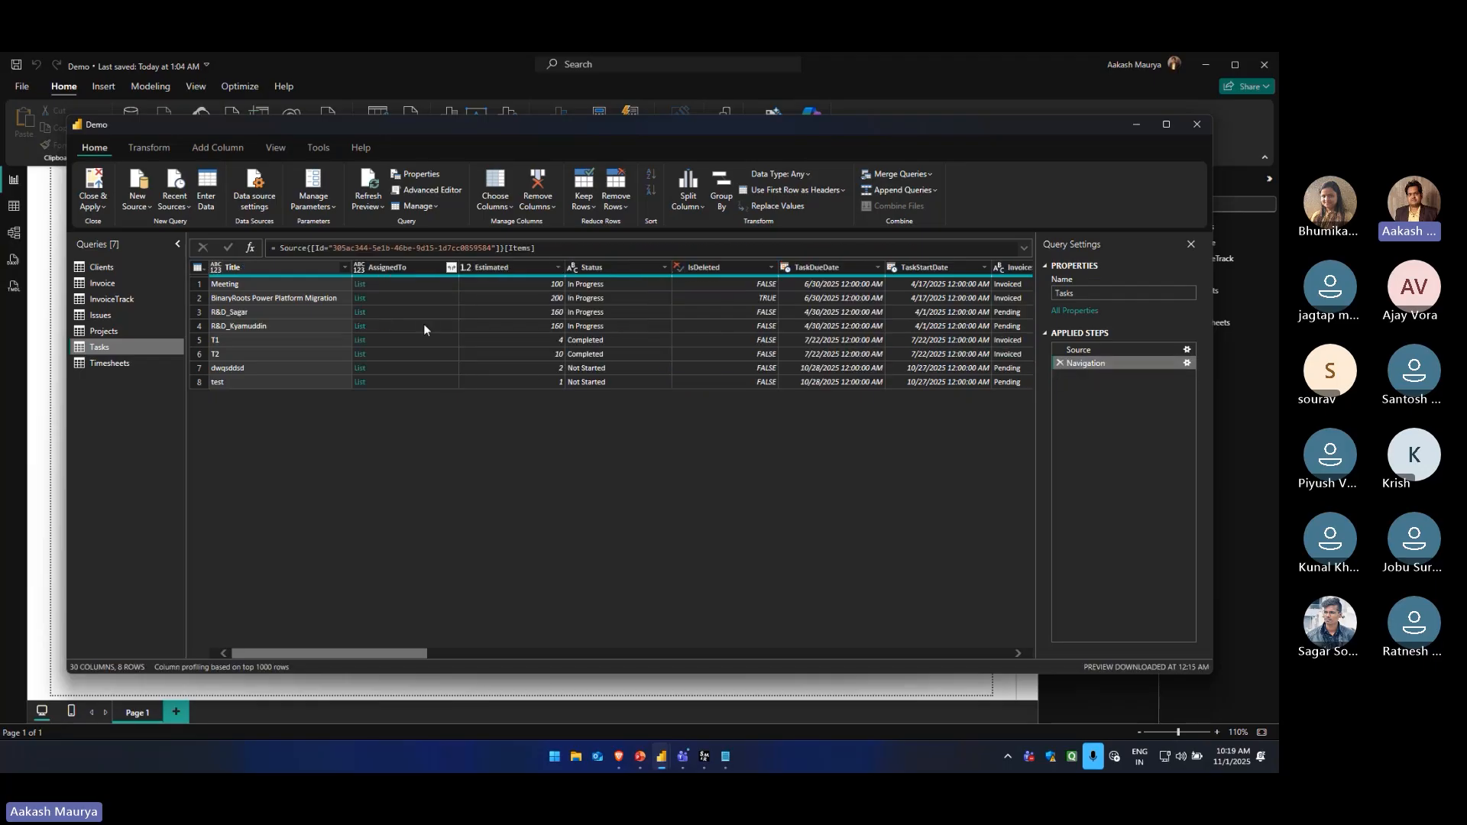
Split the Title column of the Tasks query at each occurrence of the custom delimiter "Power"
left_click(691, 205)
left_click(713, 227)
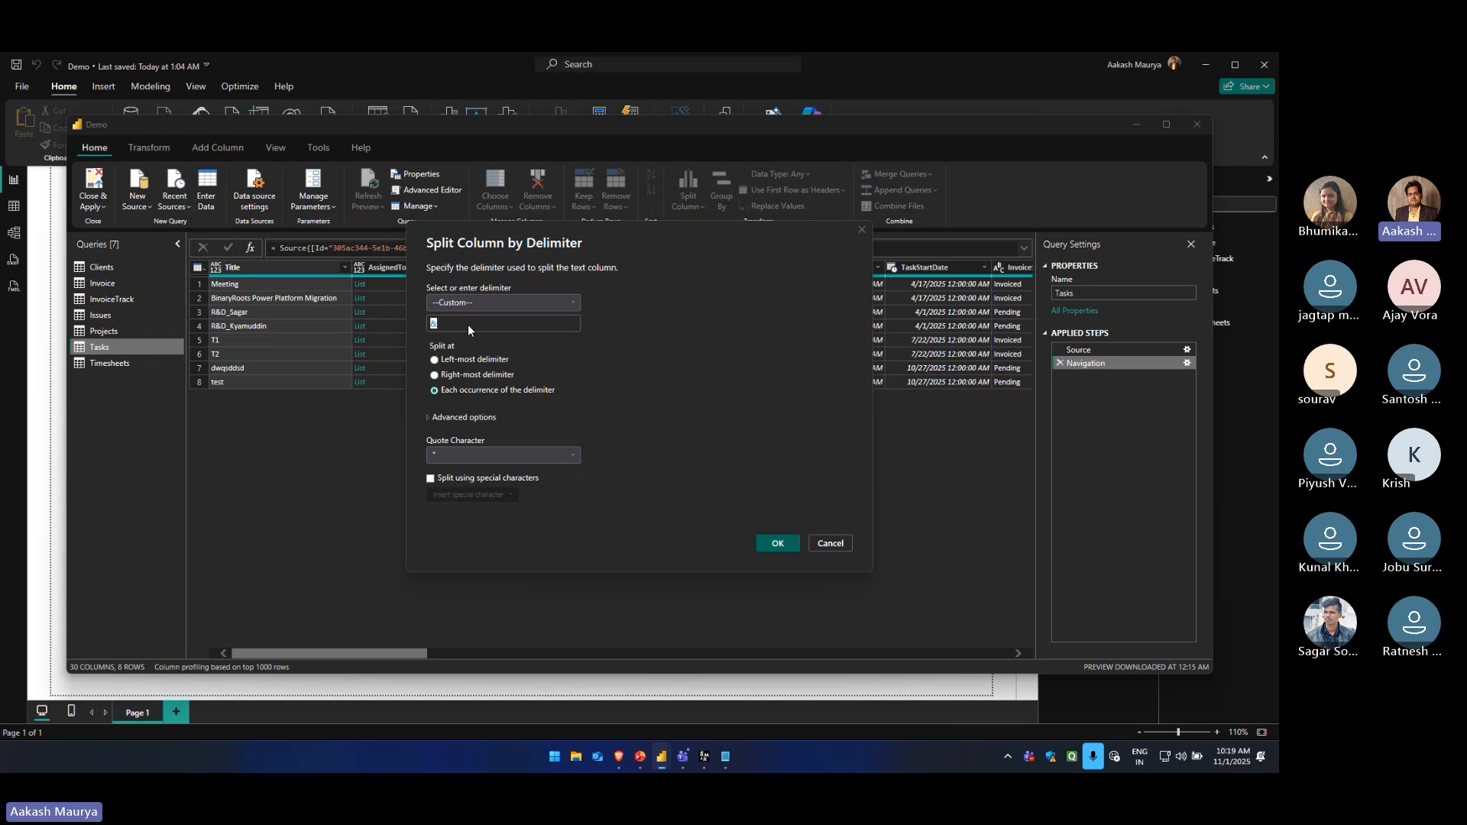
type("Power")
key("Return")
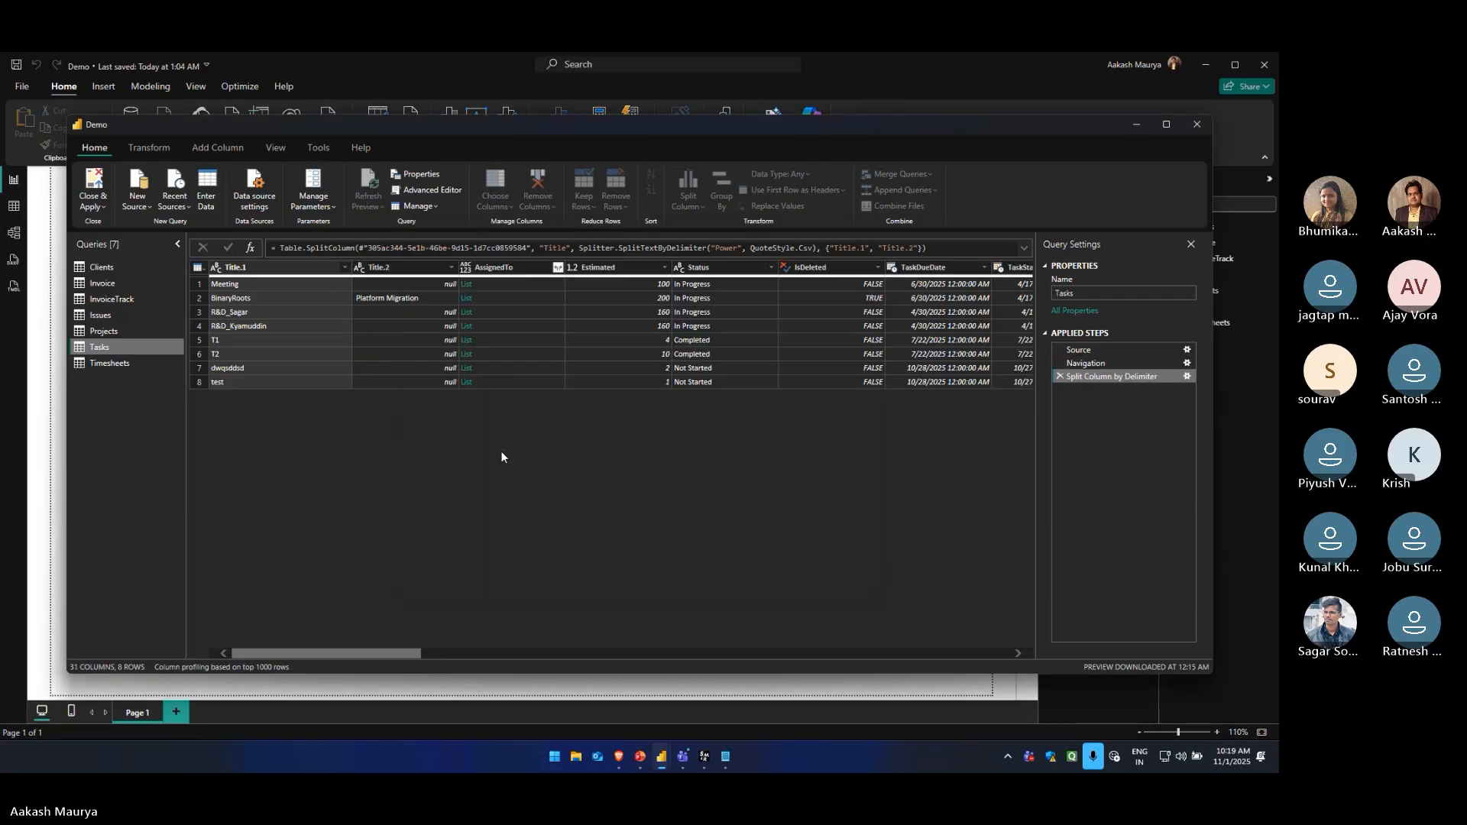
Inspect the Title split result at the Split Column by Delimiter step of the Tasks query and return to the Changed Type step
left_click(276, 297)
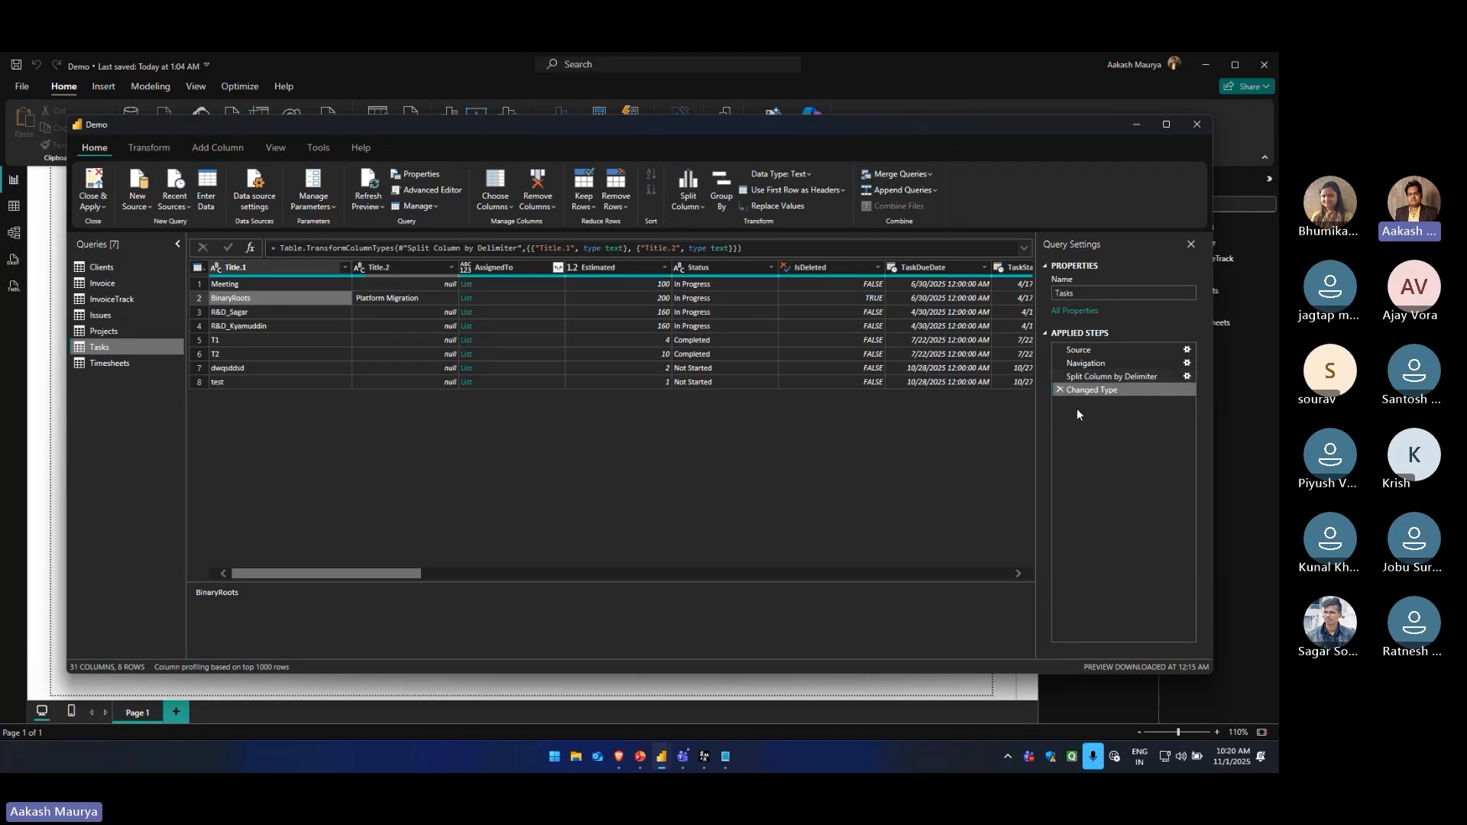
left_click(1100, 376)
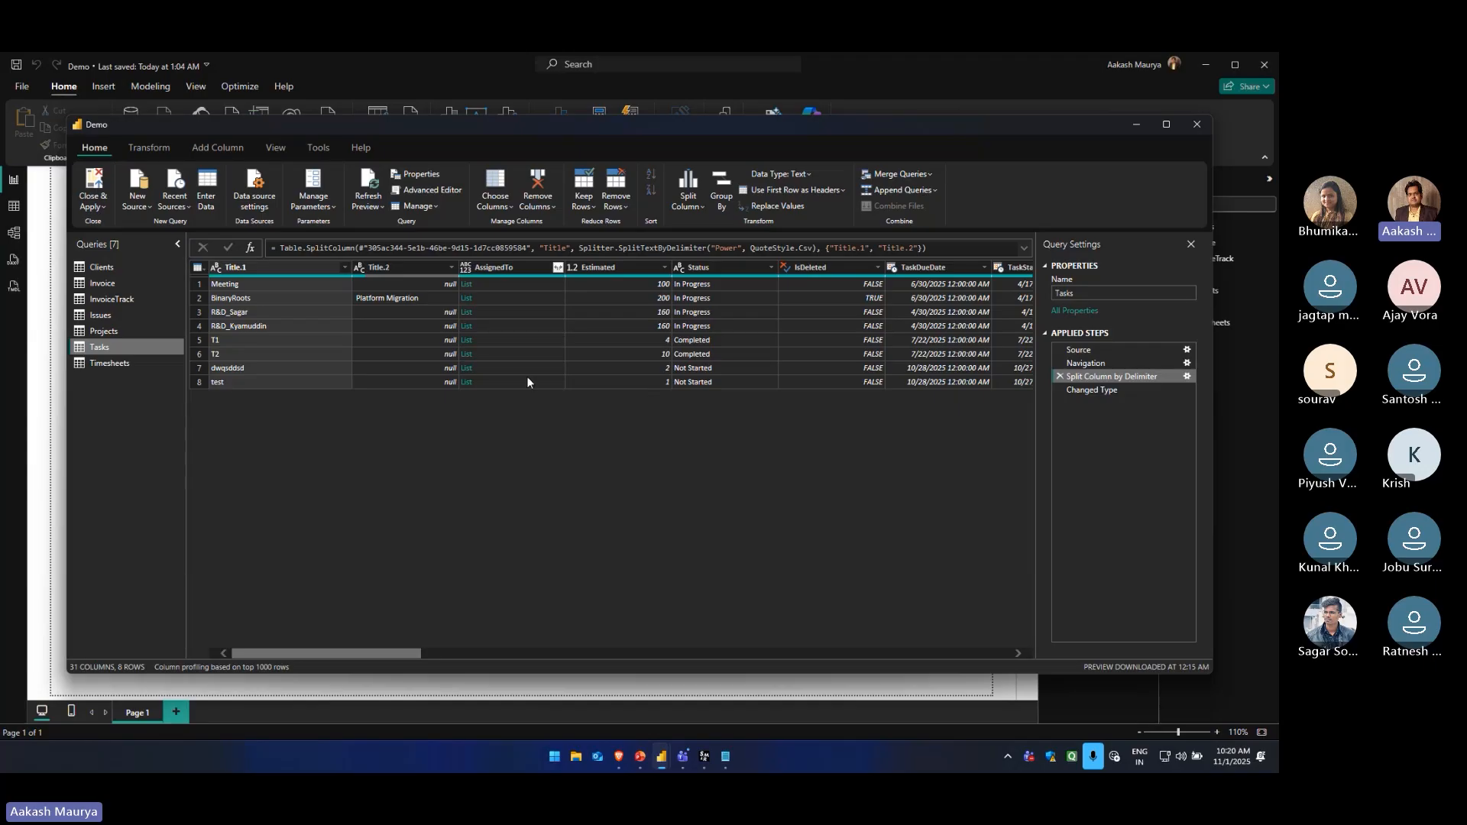
mouse_move(359, 653)
left_mouse_down()
mouse_move(796, 658)
mouse_move(337, 648)
left_mouse_up()
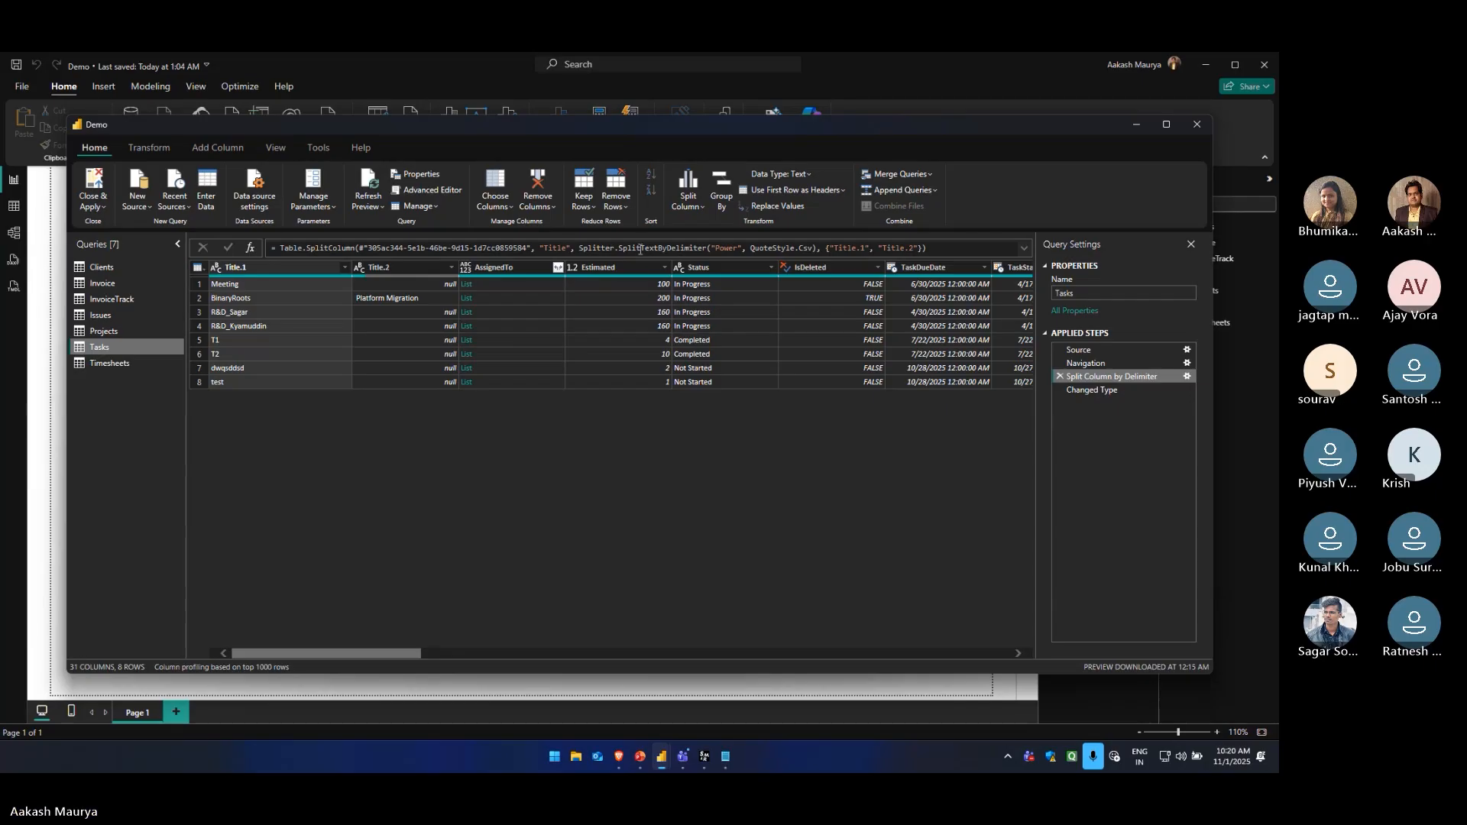
left_click(721, 211)
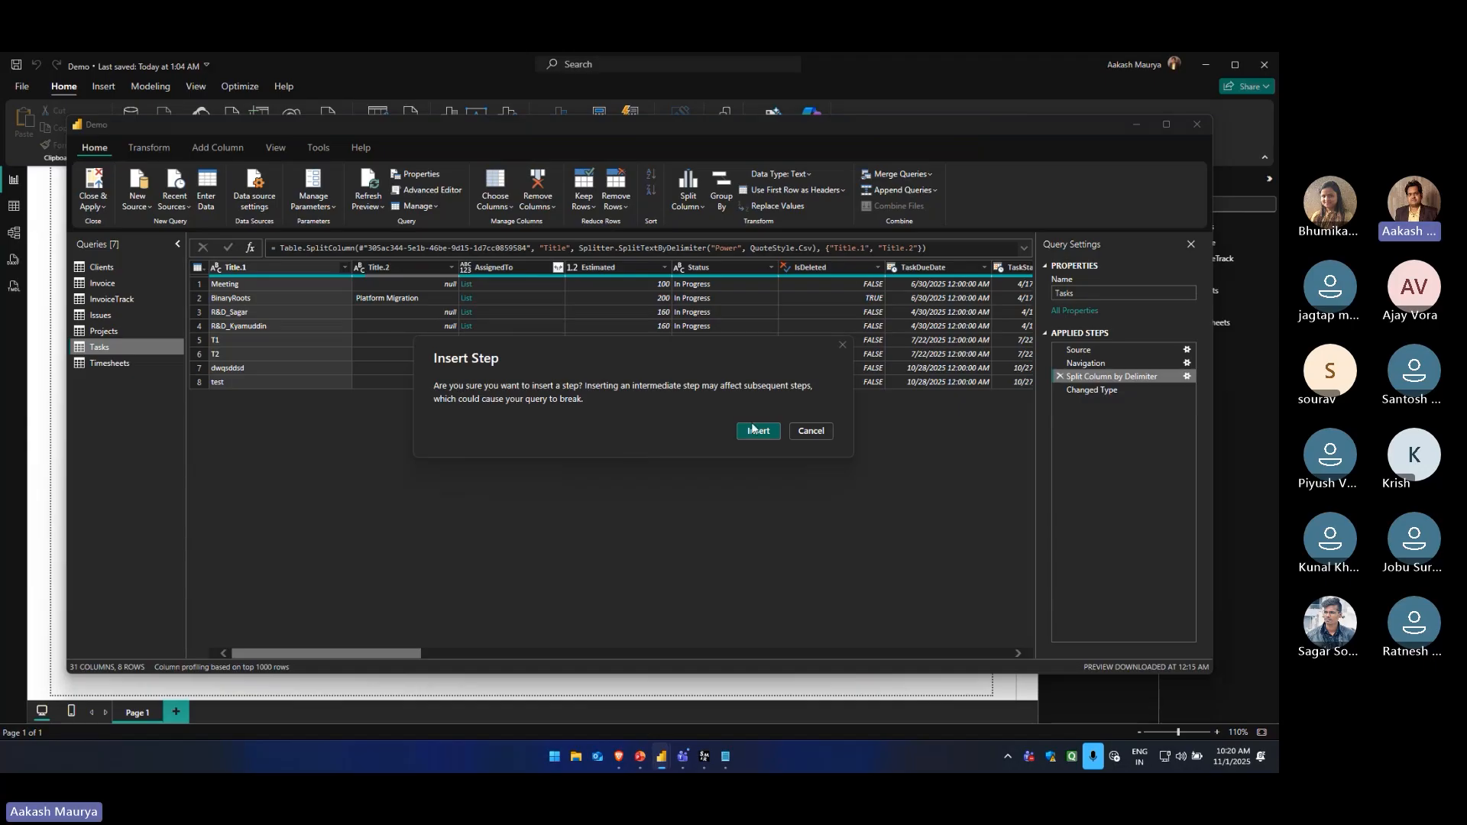
left_click(828, 430)
left_click(1092, 389)
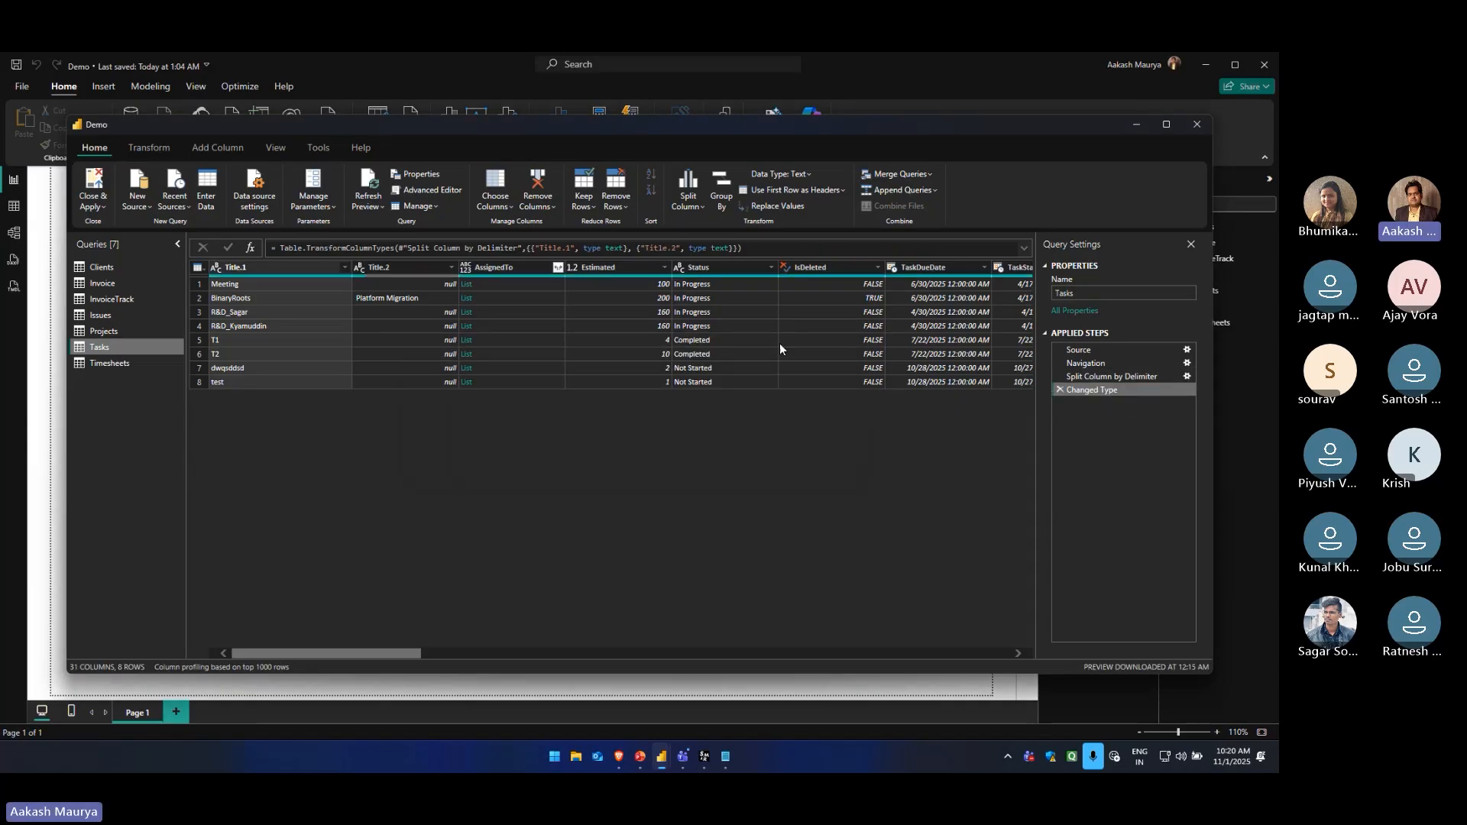
Set up a basic Group By on the Tasks query with Status as the grouping column
left_click(722, 197)
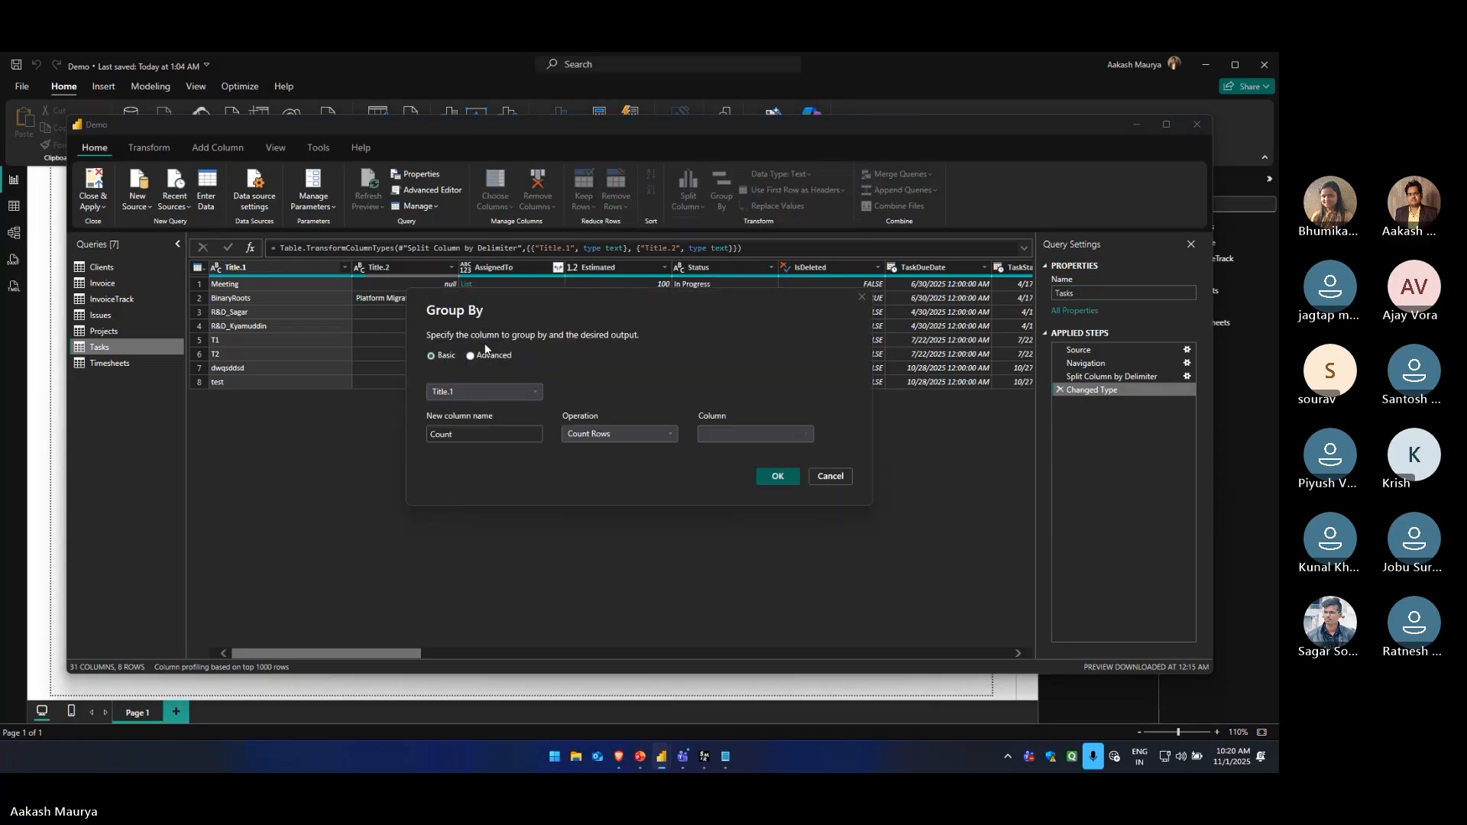
left_click(470, 356)
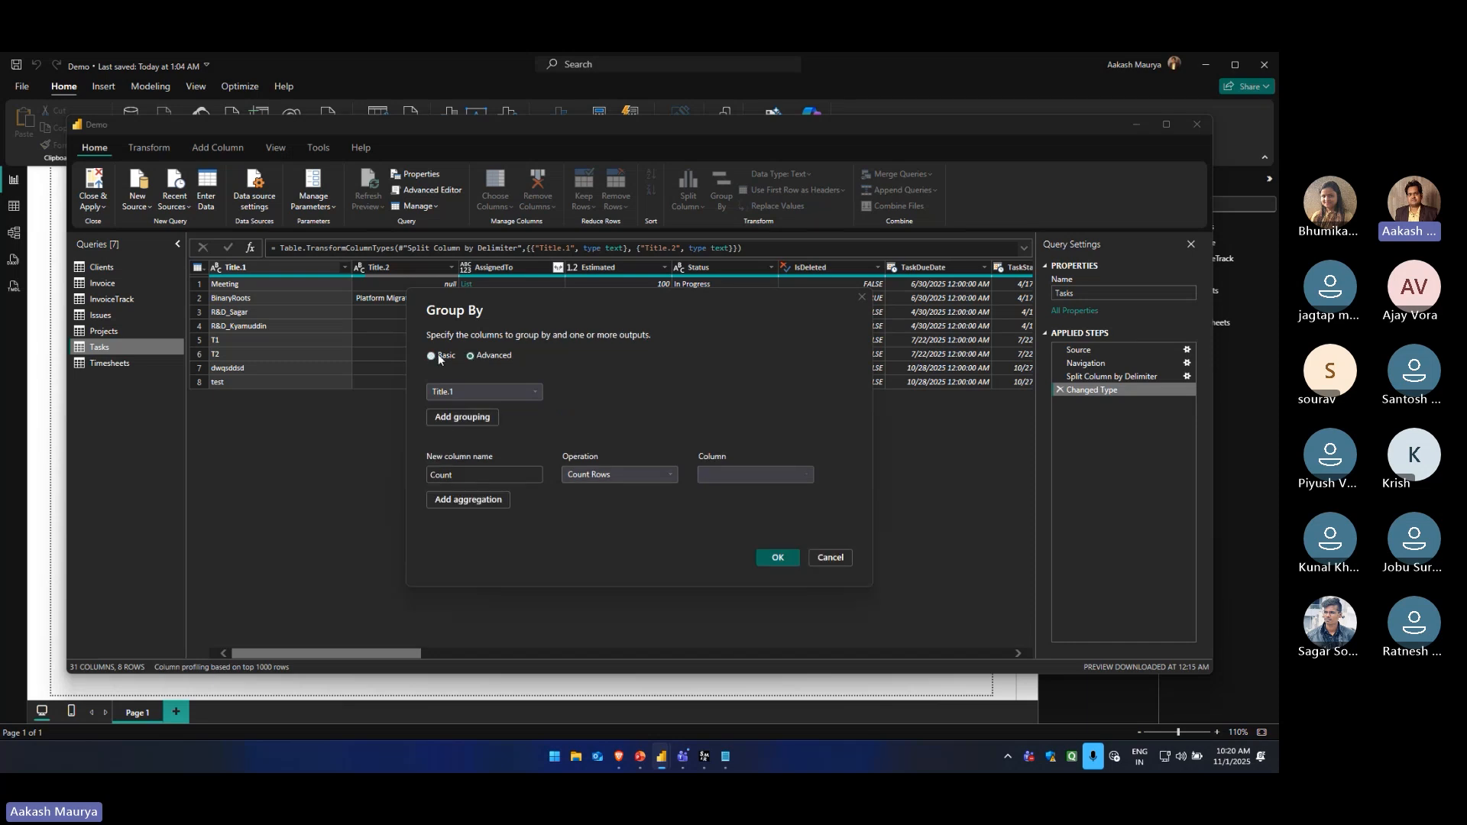
left_click(432, 356)
left_click(468, 394)
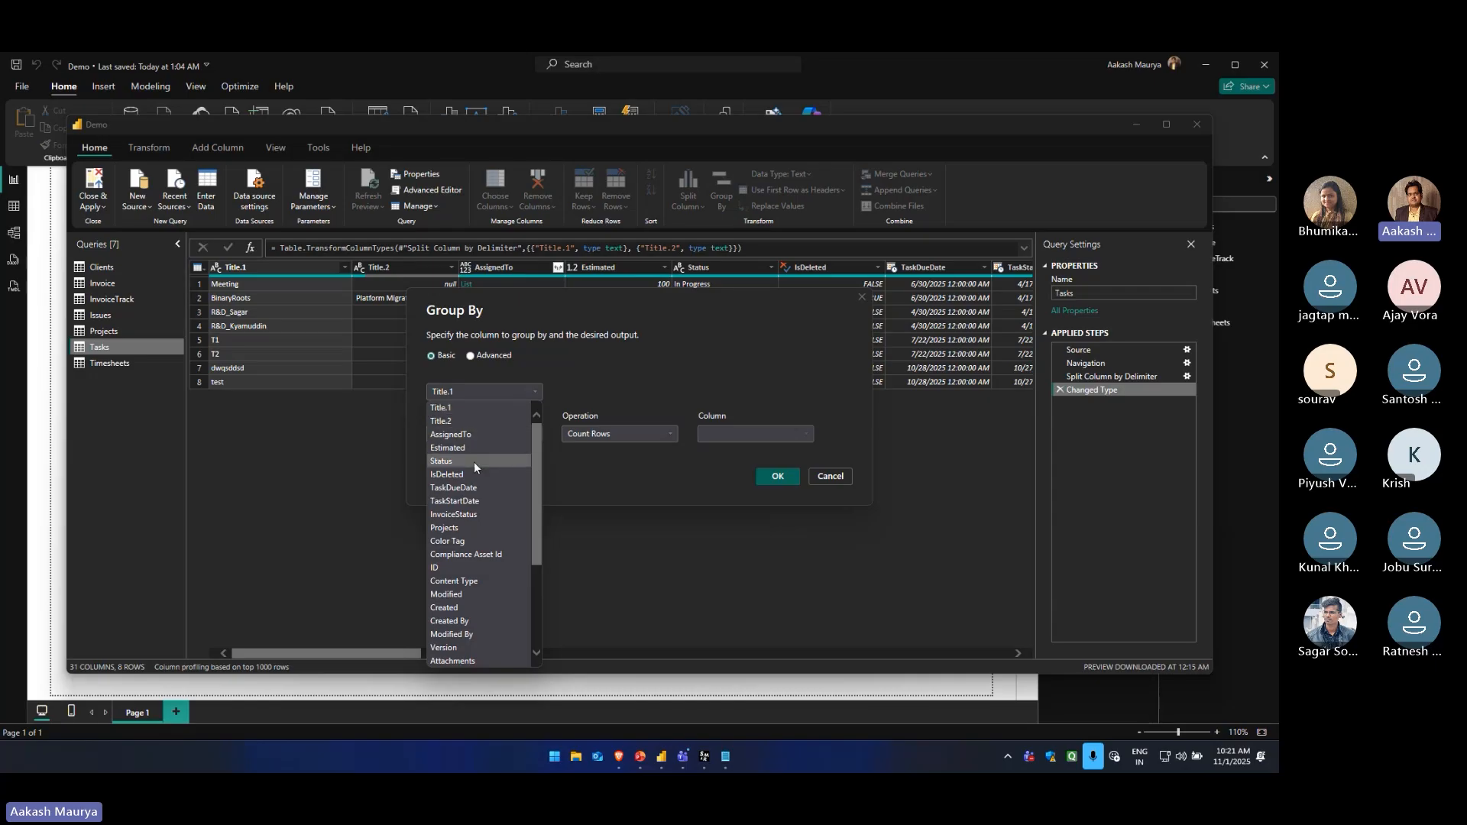
scroll(471, 439, "down", 1)
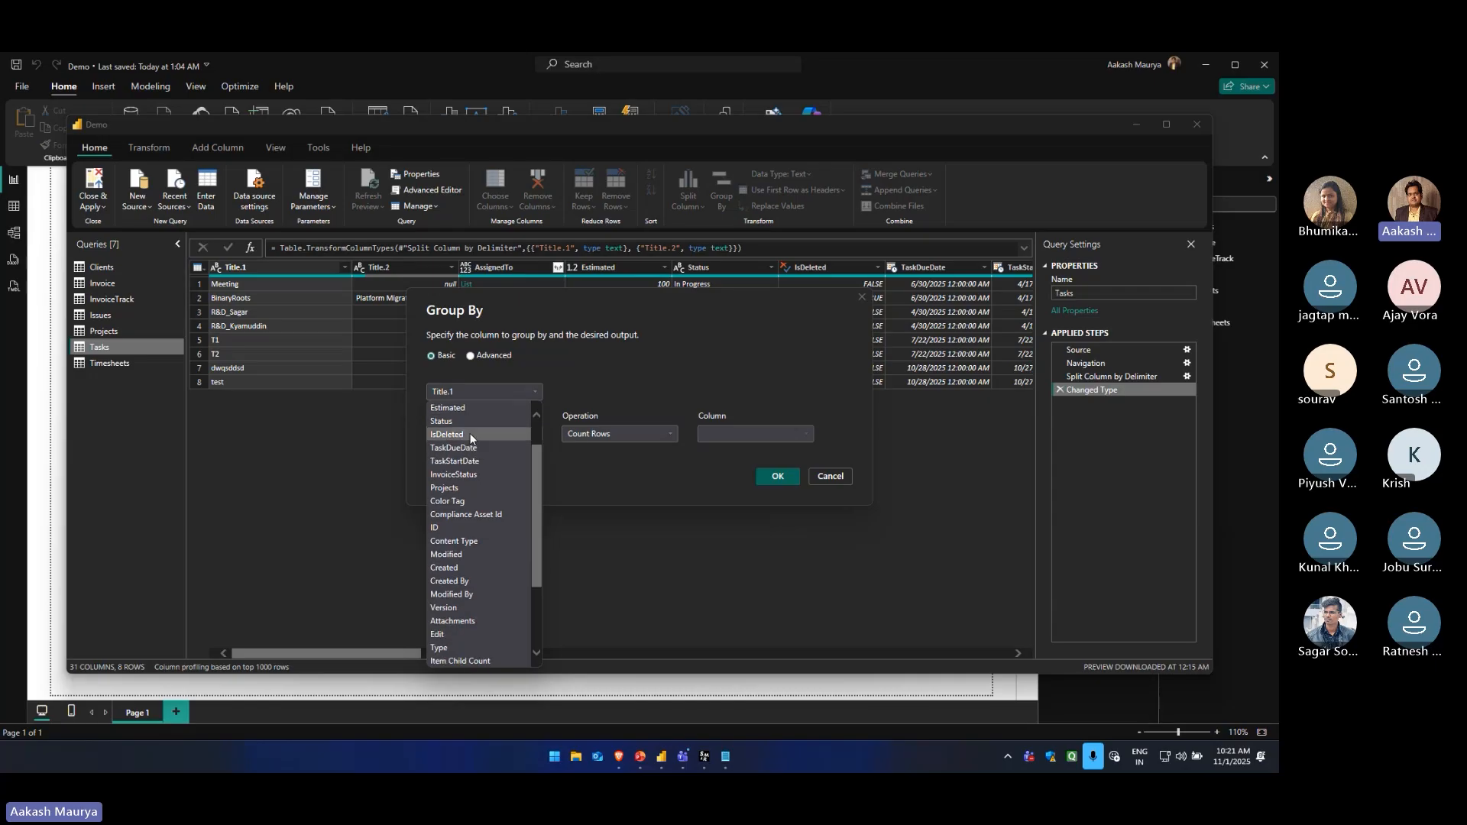
scroll(471, 436, "down", 3)
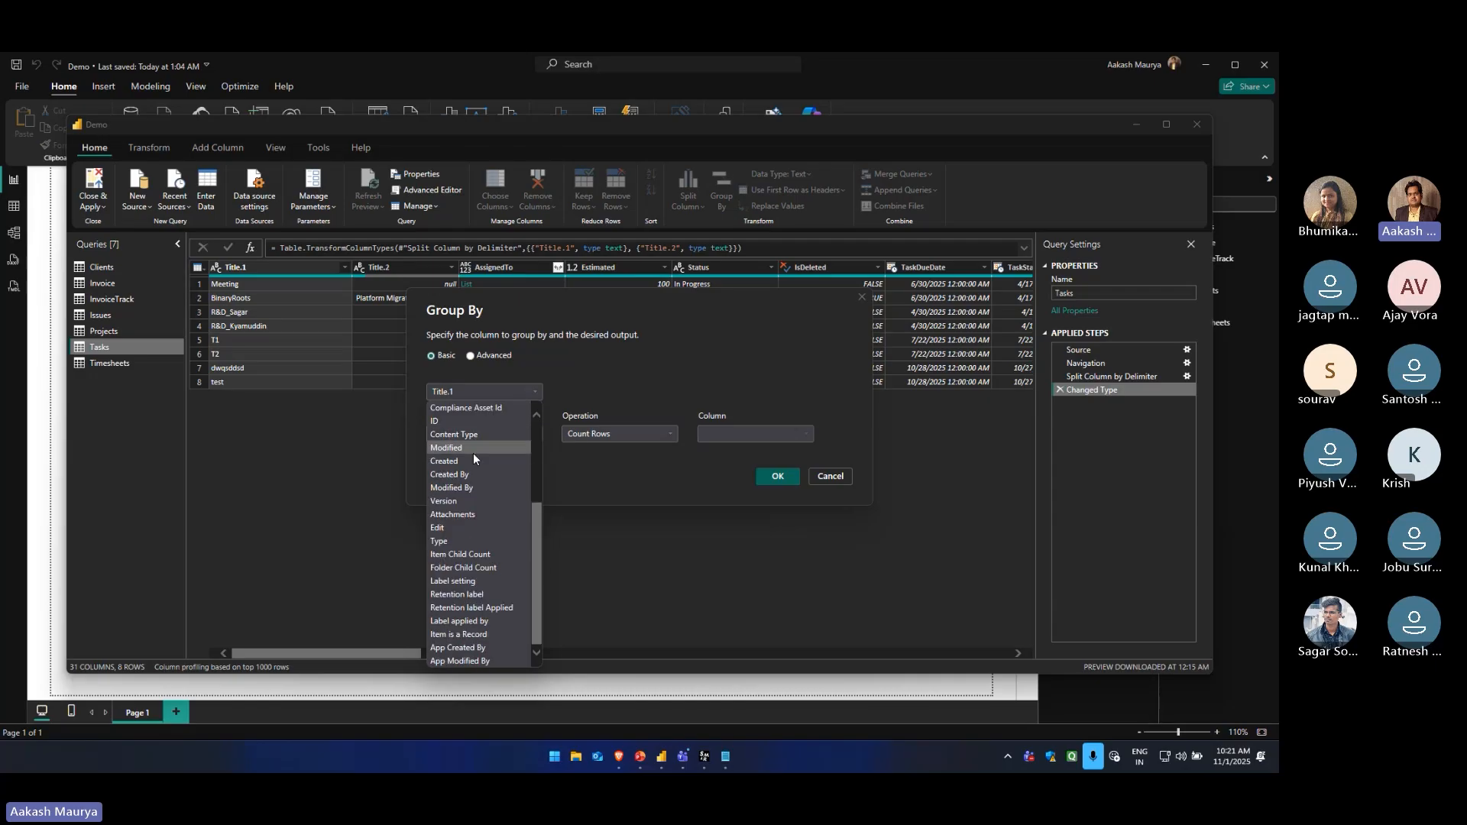
scroll(474, 457, "up", 4)
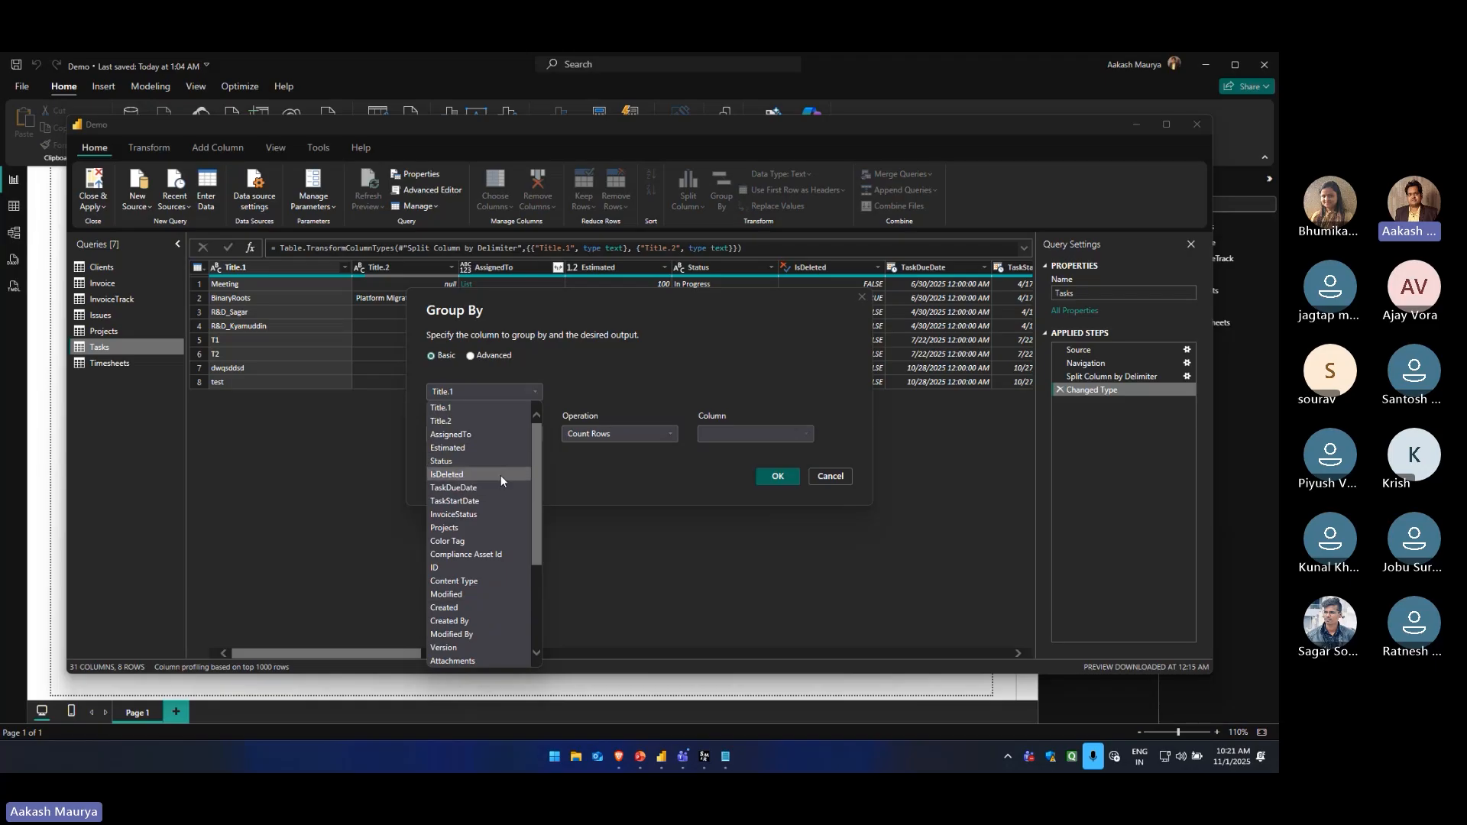
left_click(454, 462)
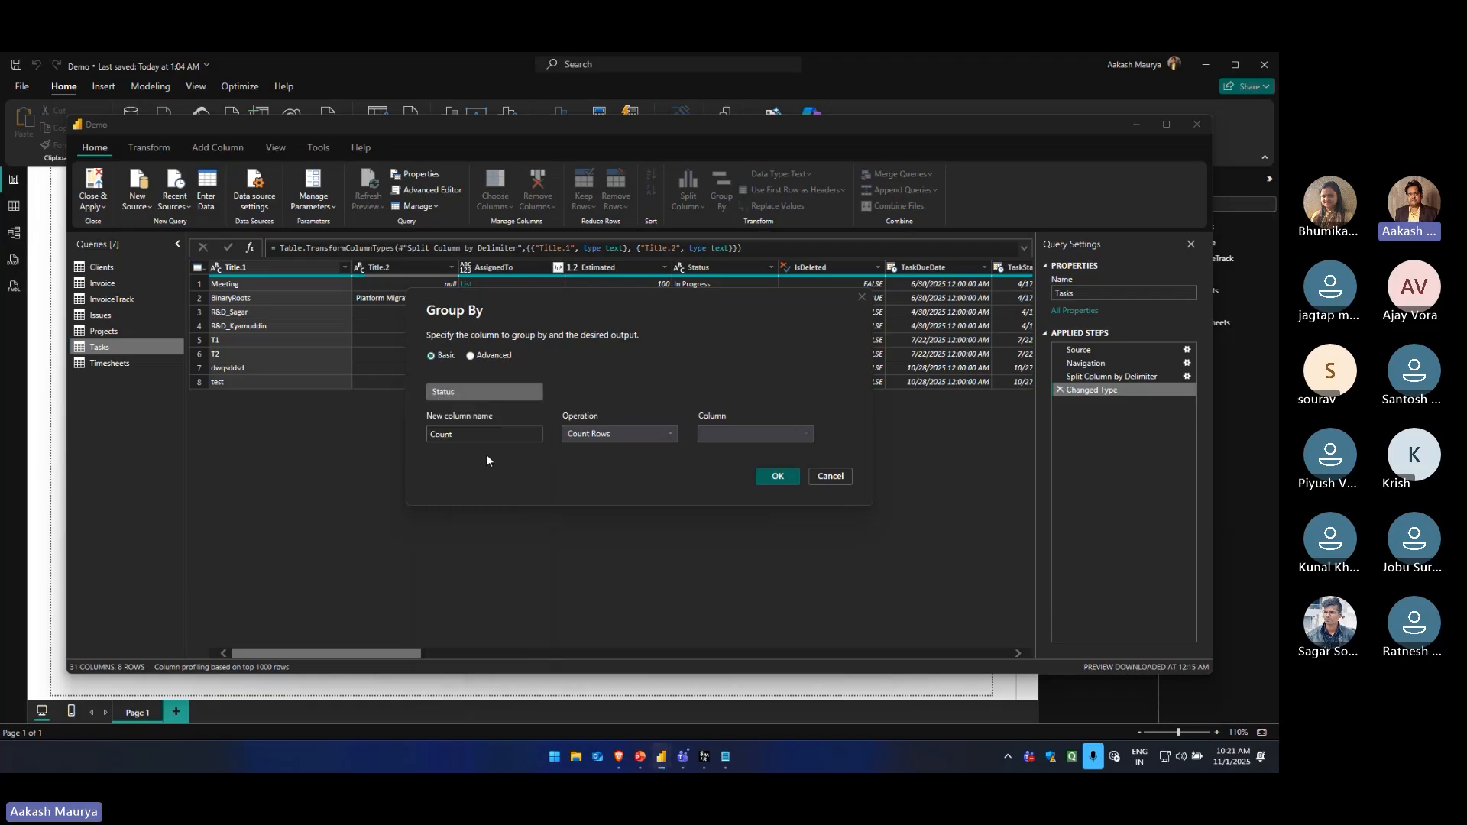
Apply the Status grouping with a Count column using the Count Rows operation, and delete the Grouped Rows step
double_click(476, 434)
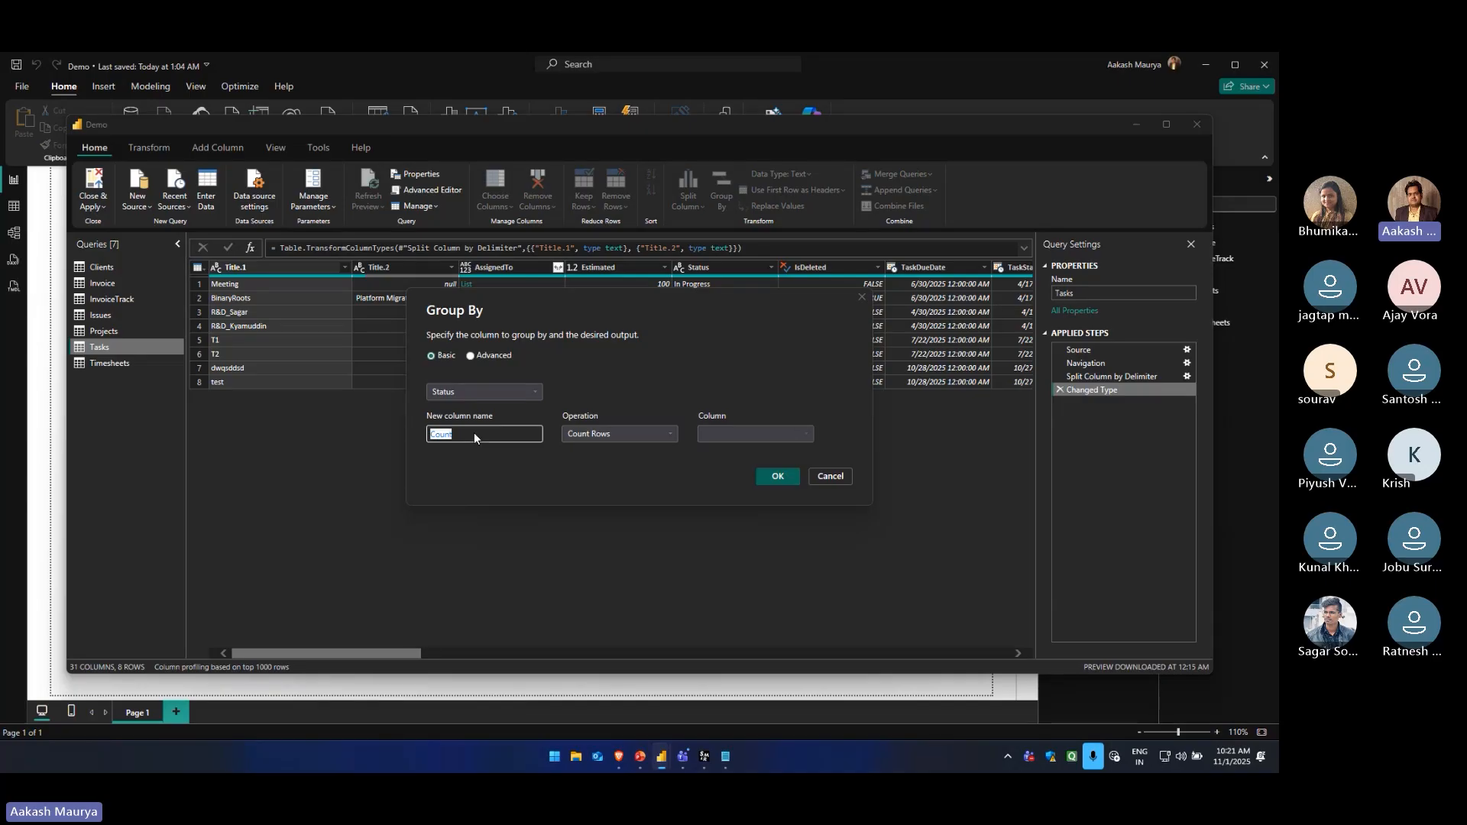
left_click(515, 432)
left_click(606, 439)
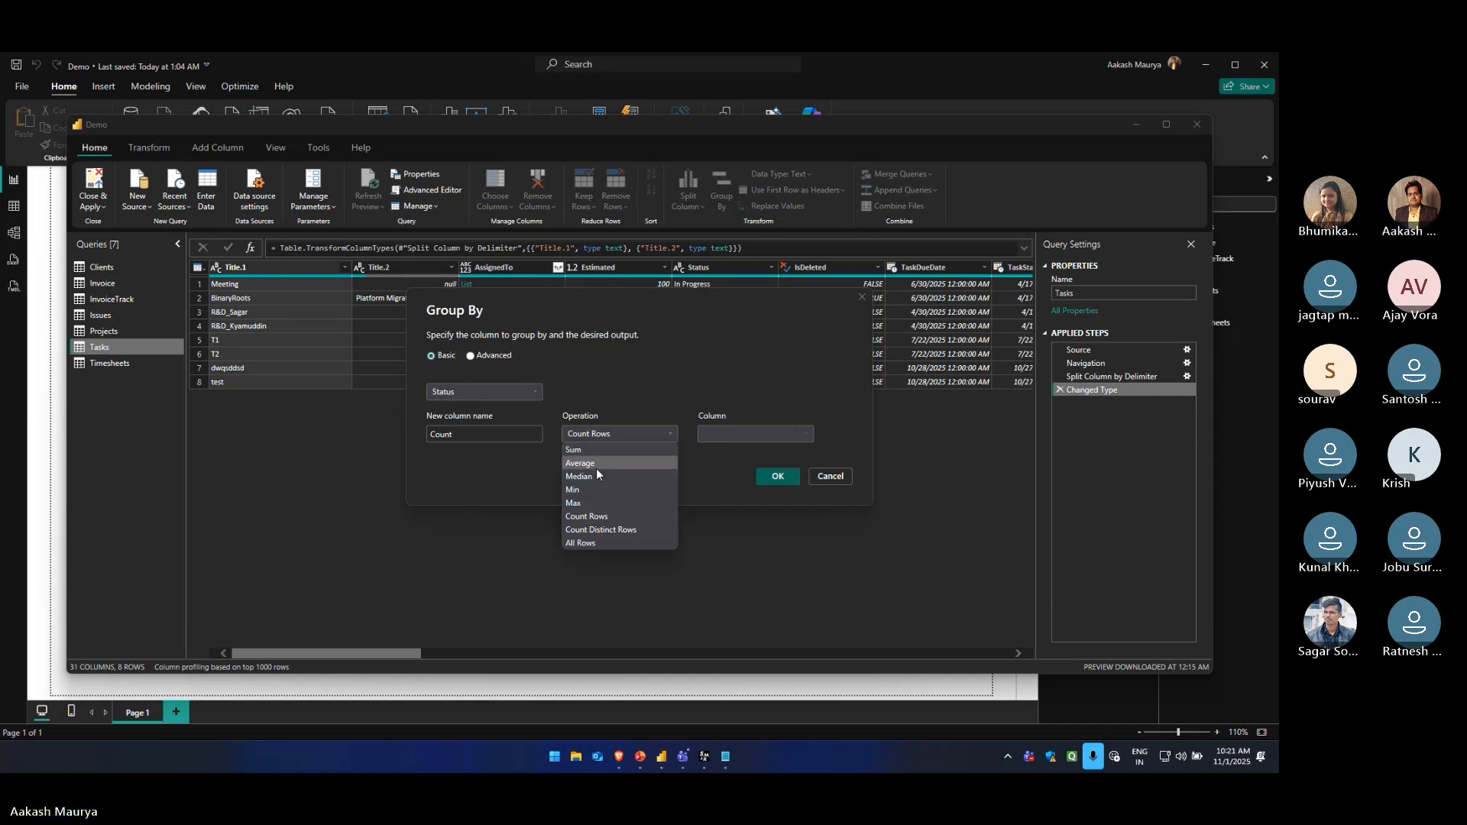
left_click(602, 517)
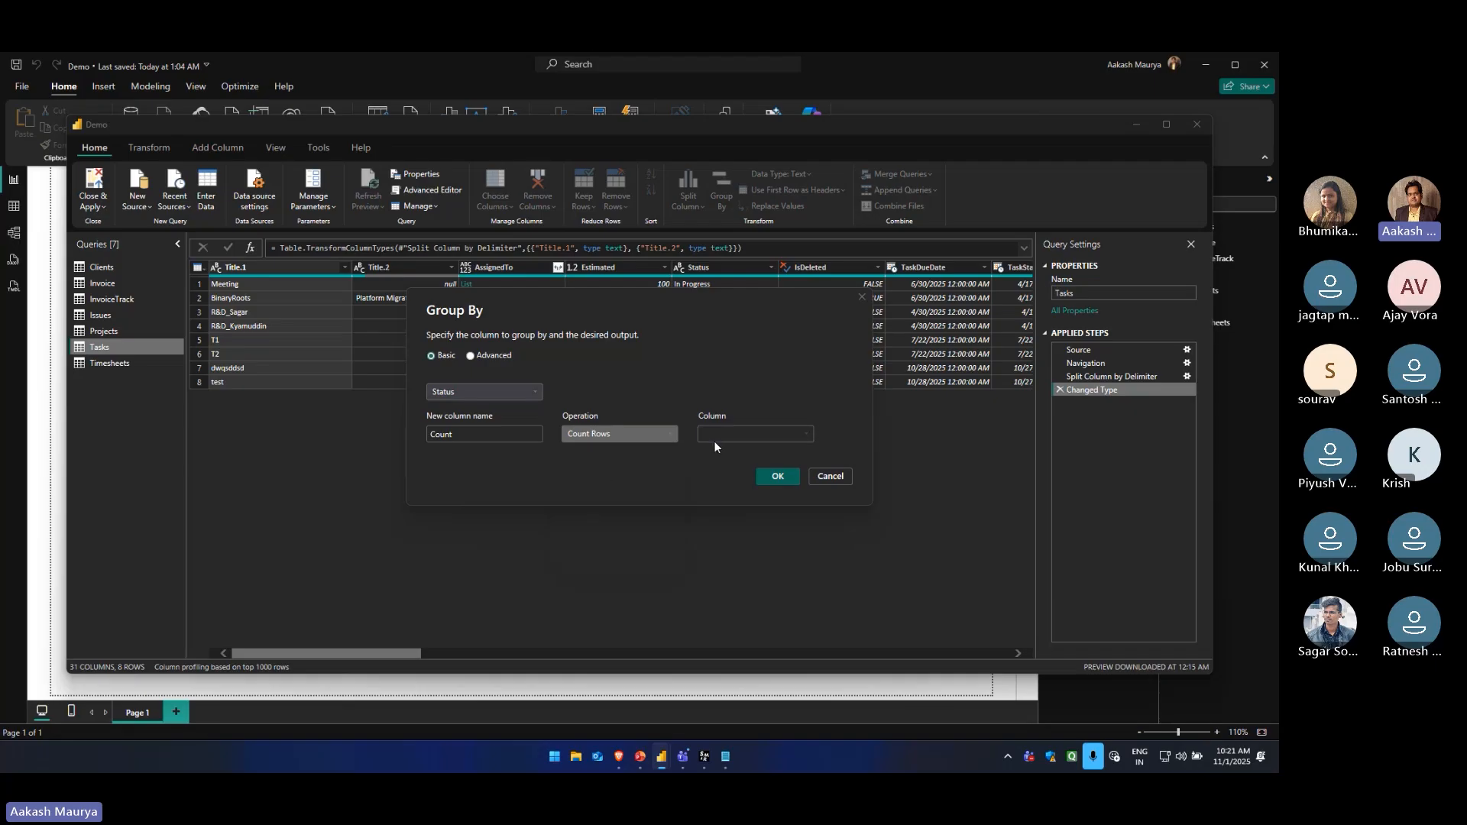
left_click(786, 479)
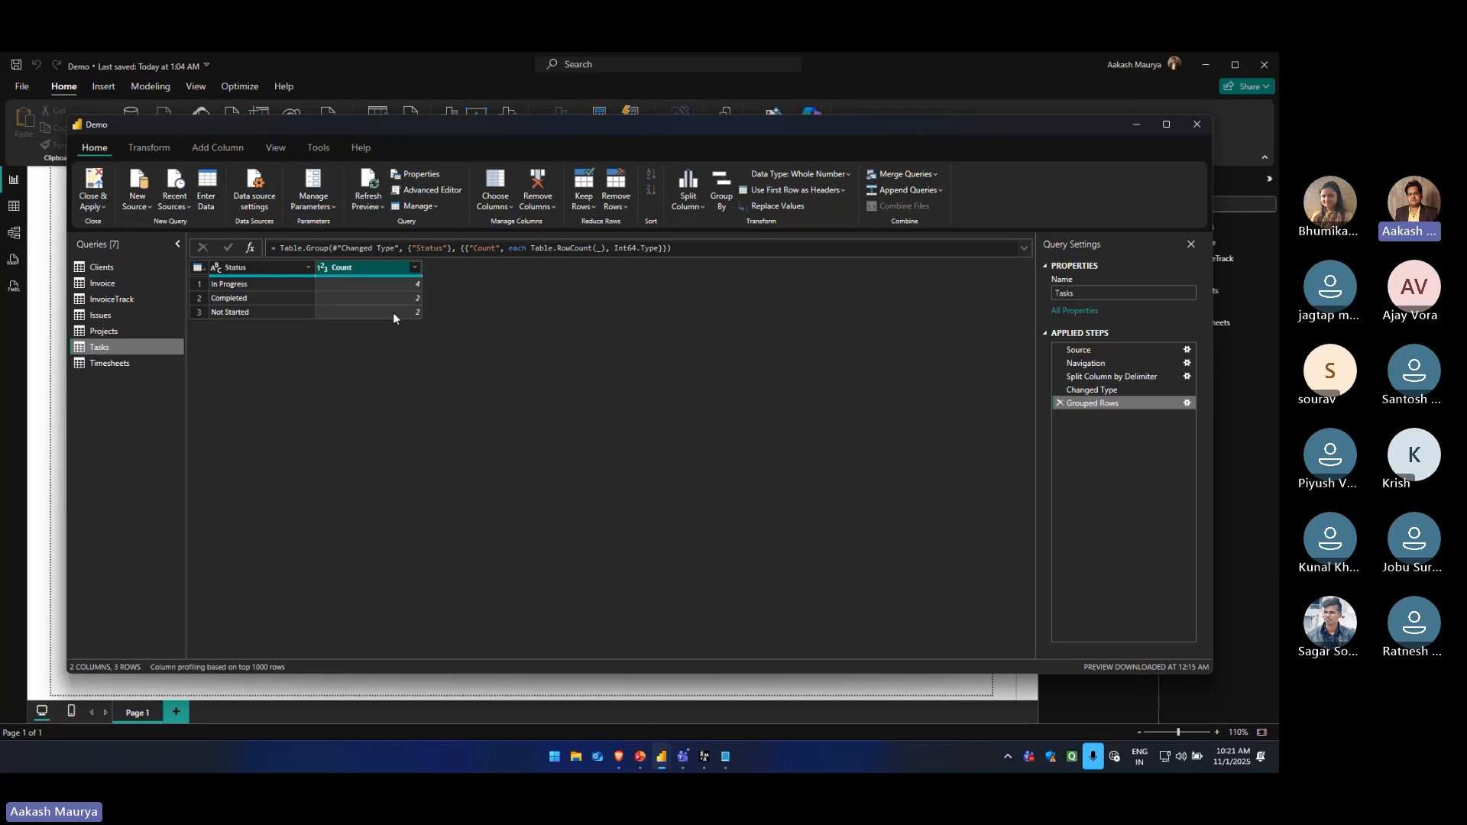
left_click(1058, 404)
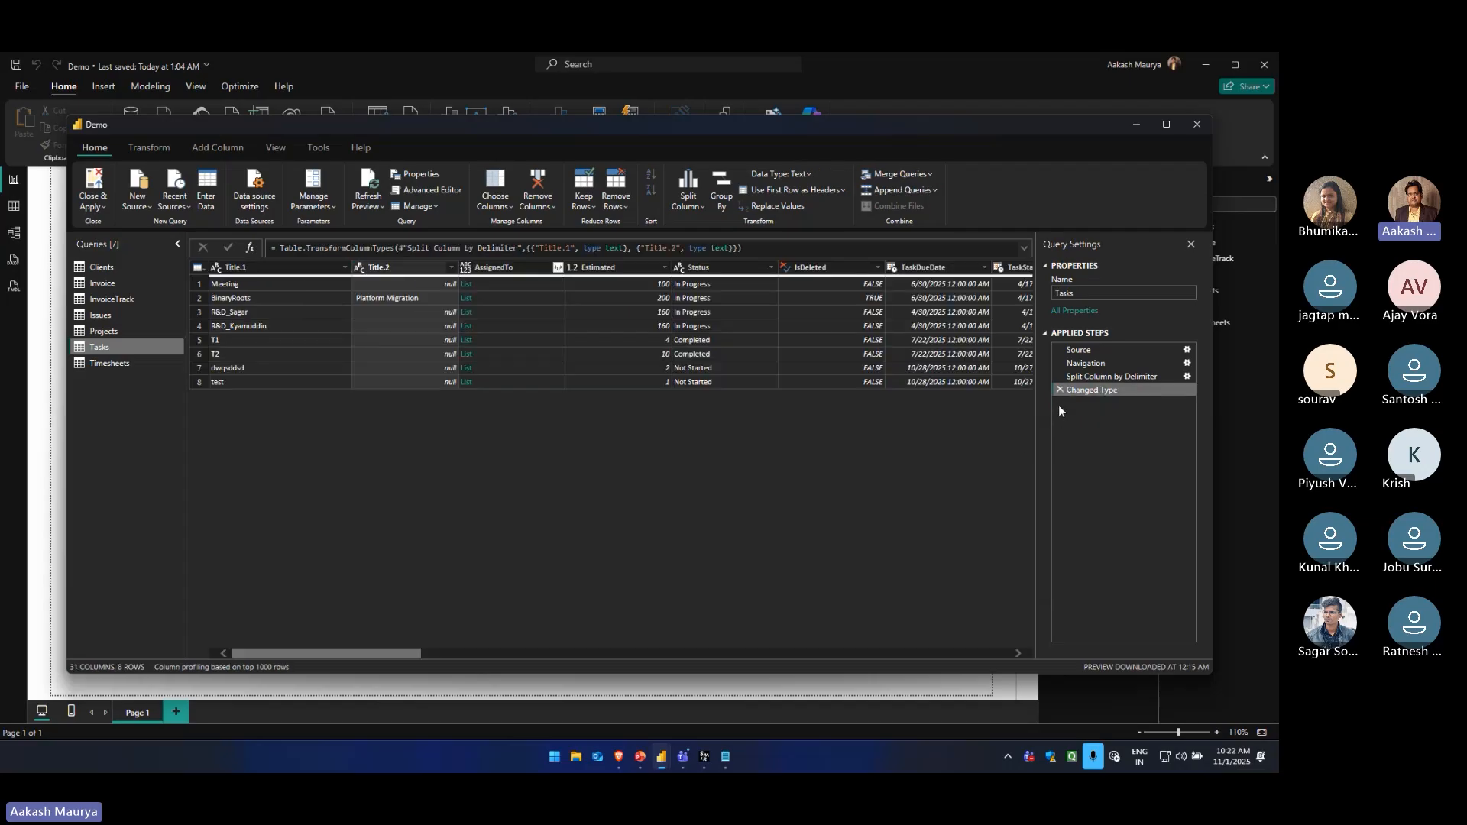
Group the Tasks rows with an advanced Group By on Status and Projects, adding a Count column that counts rows
left_click(718, 204)
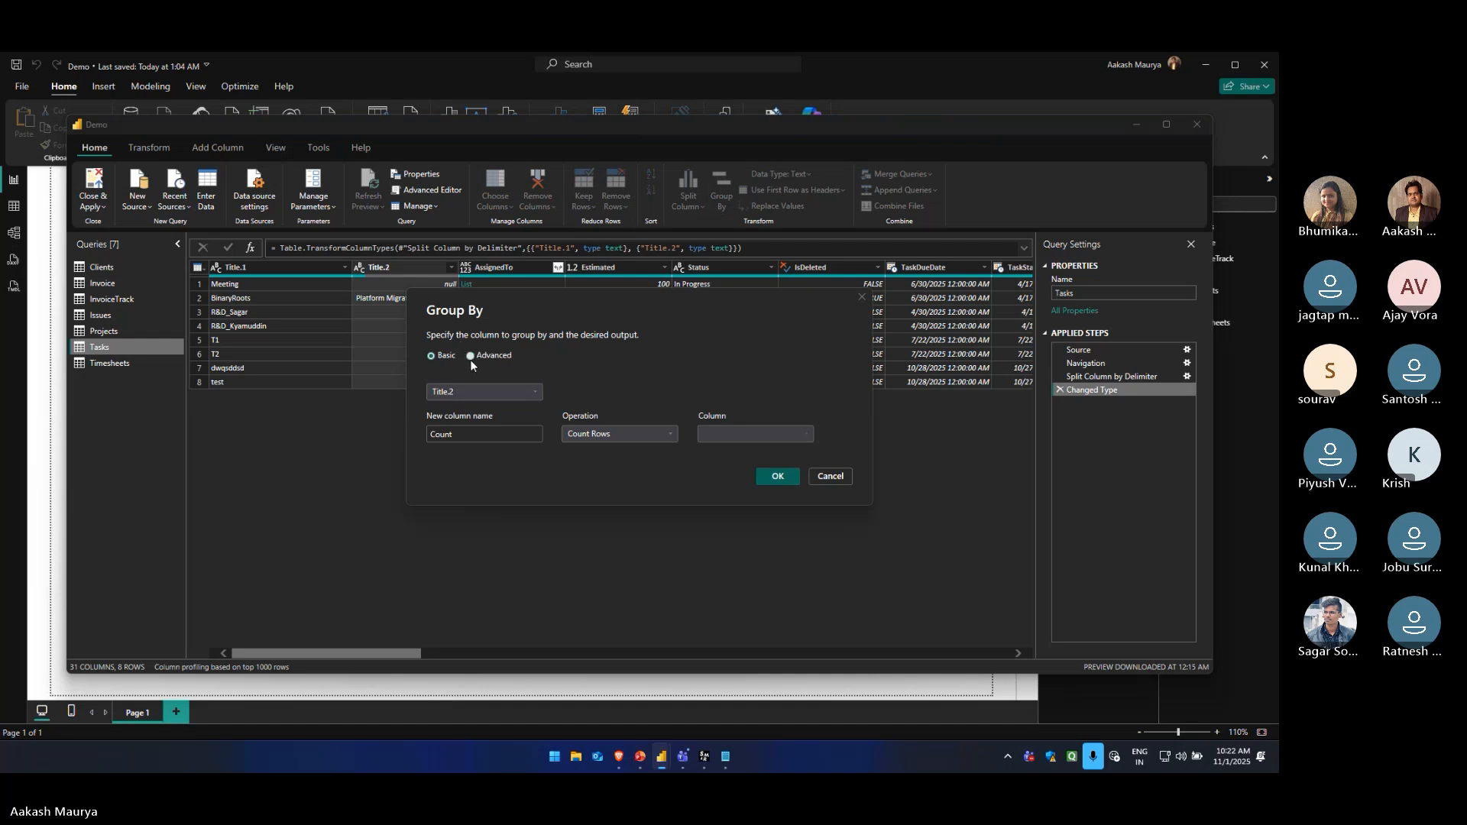
left_click(470, 356)
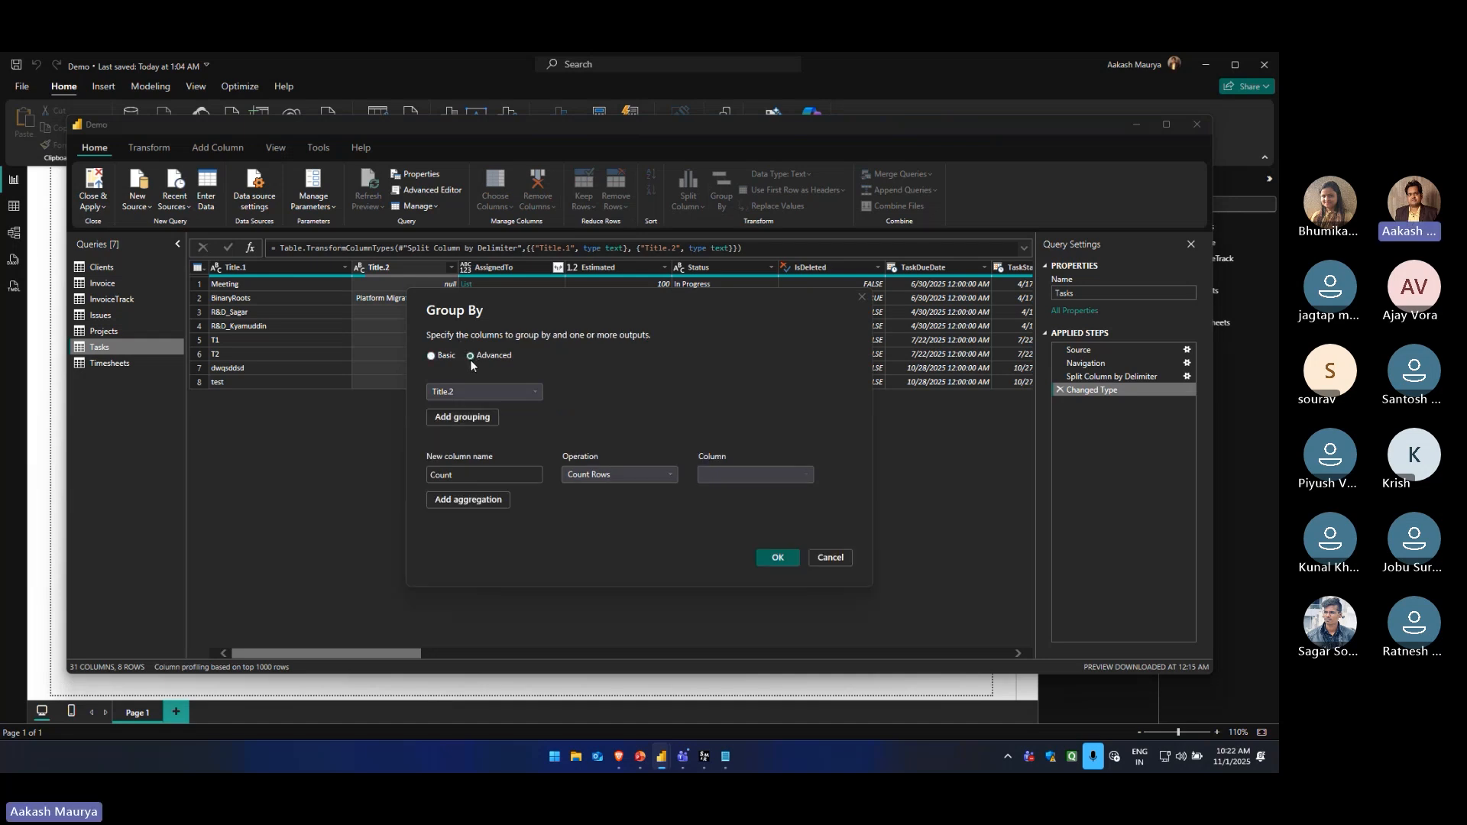
left_click(478, 397)
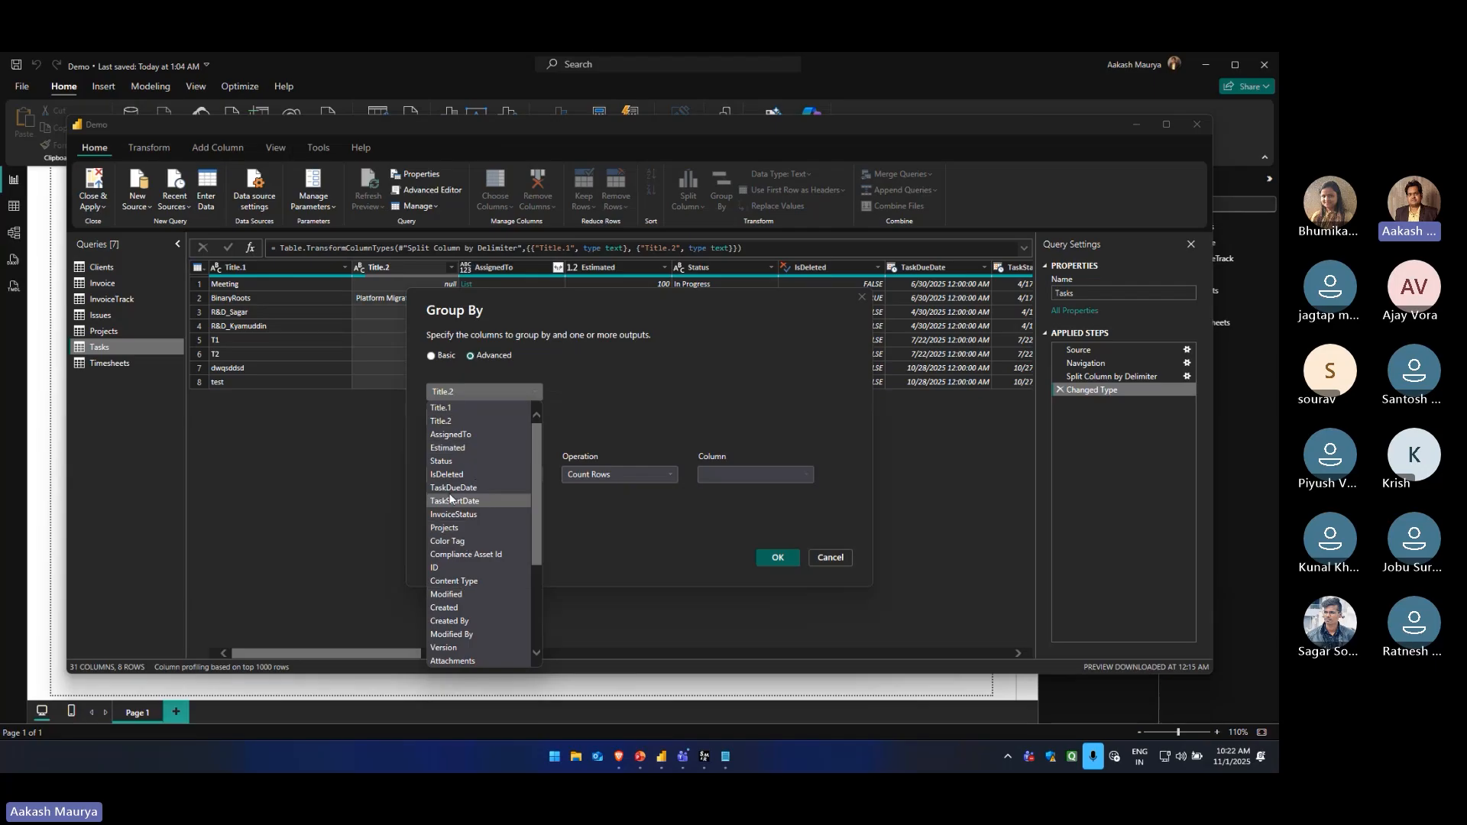
left_click(446, 460)
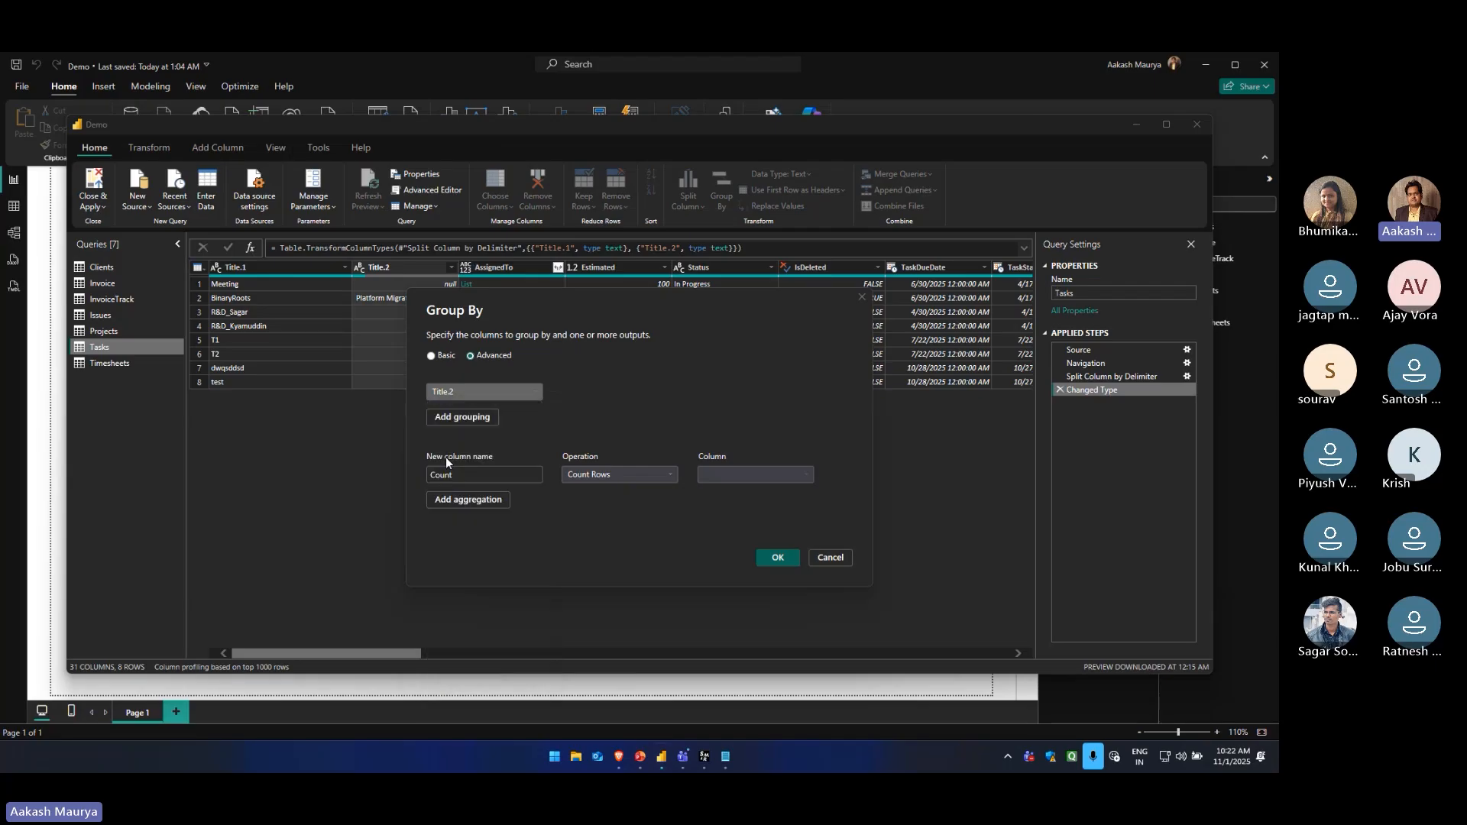
left_click(479, 423)
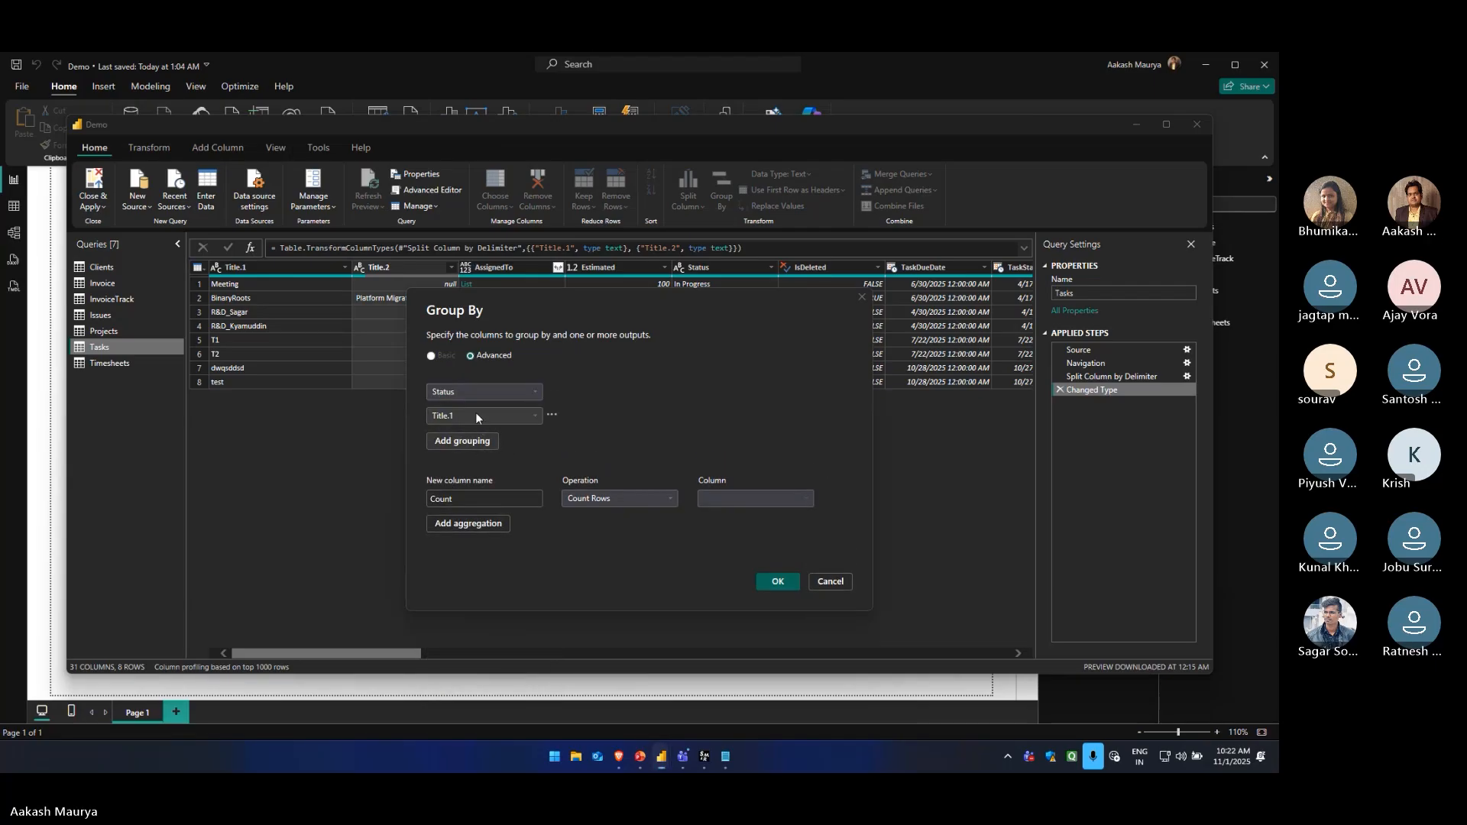
left_click(476, 415)
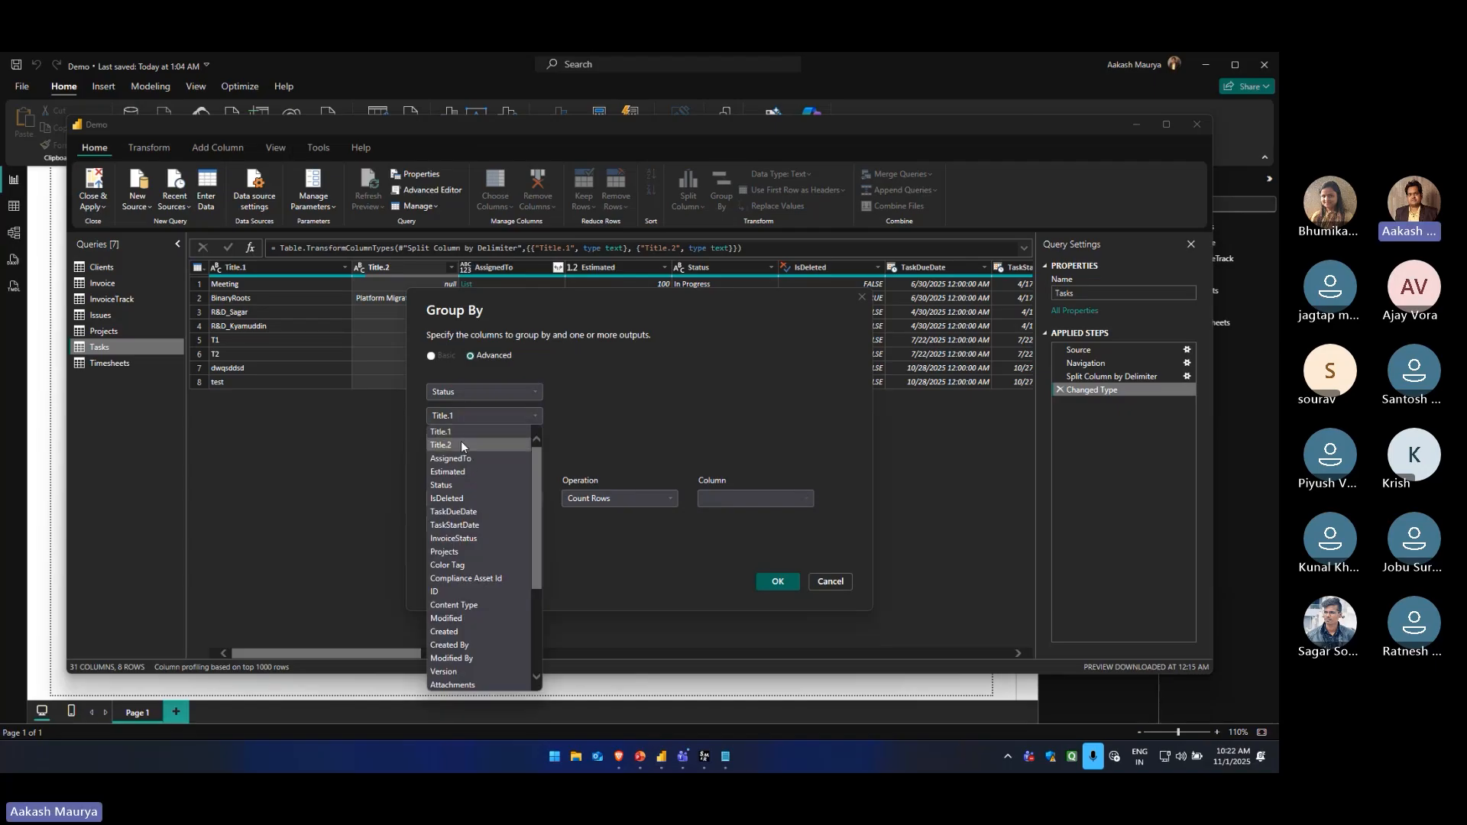
scroll(451, 484, "down", 1)
scroll(451, 483, "down", 2)
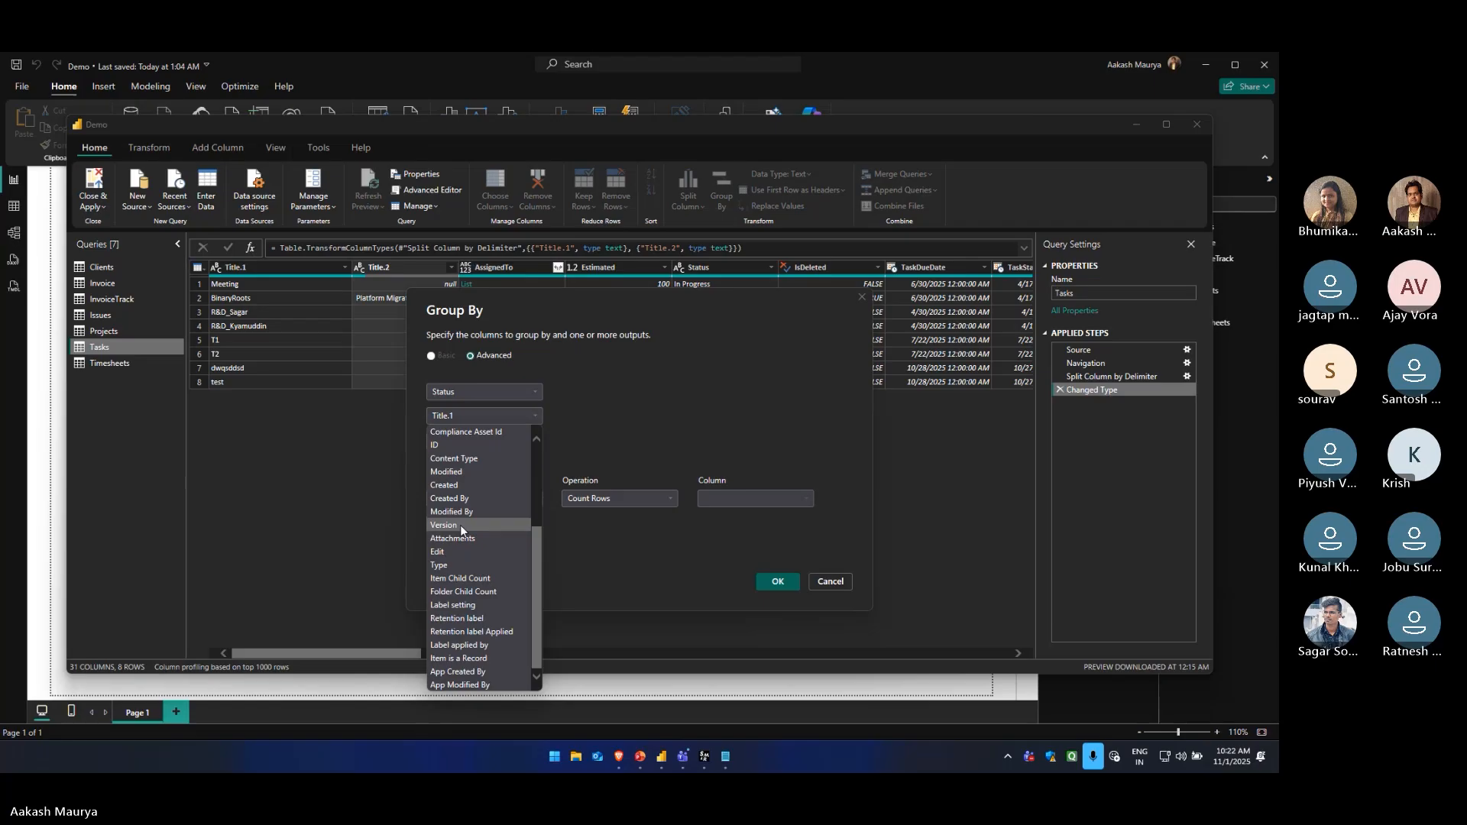
scroll(460, 525, "up", 3)
left_click(455, 528)
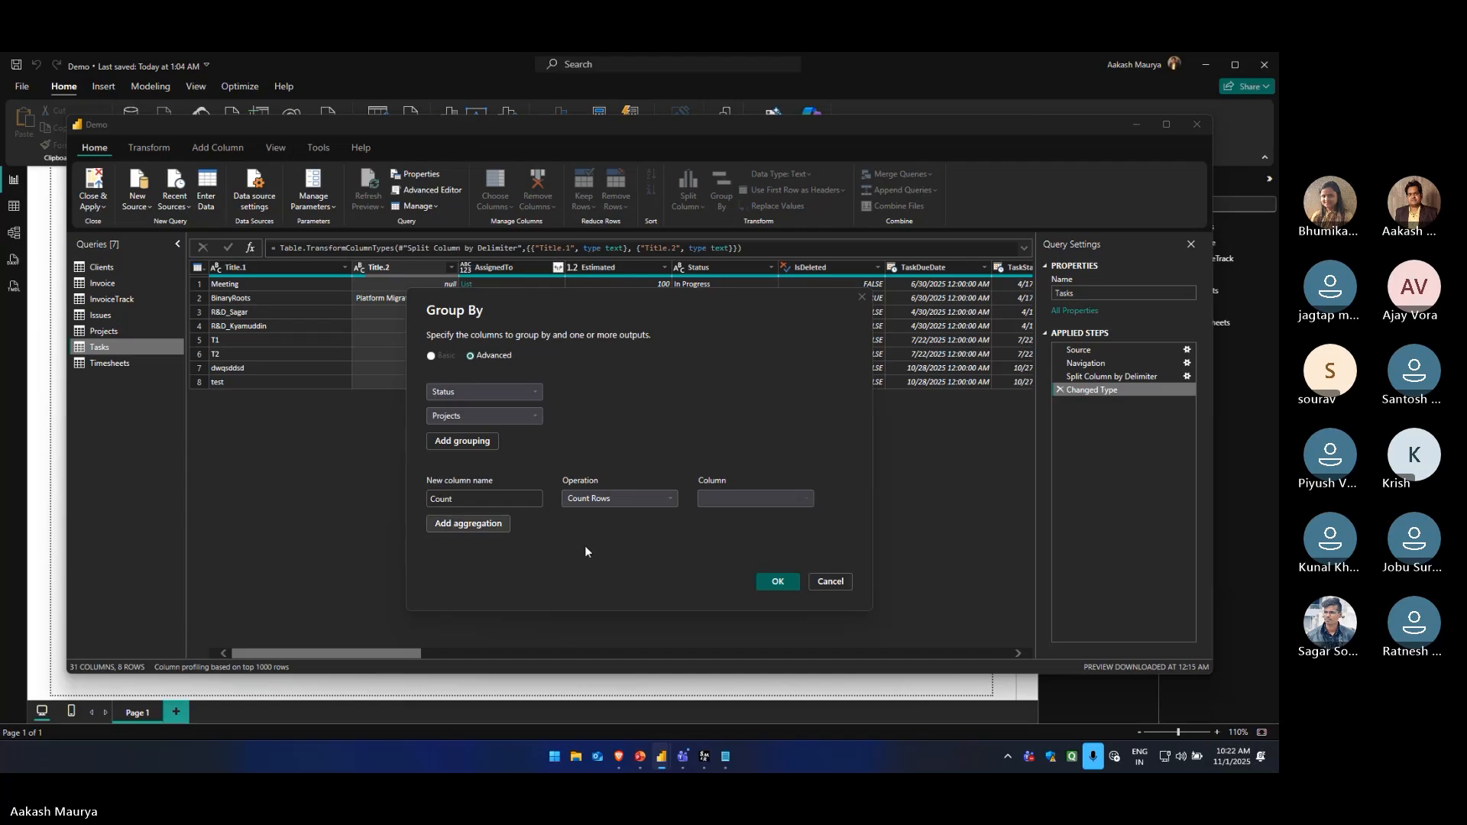
left_click(792, 581)
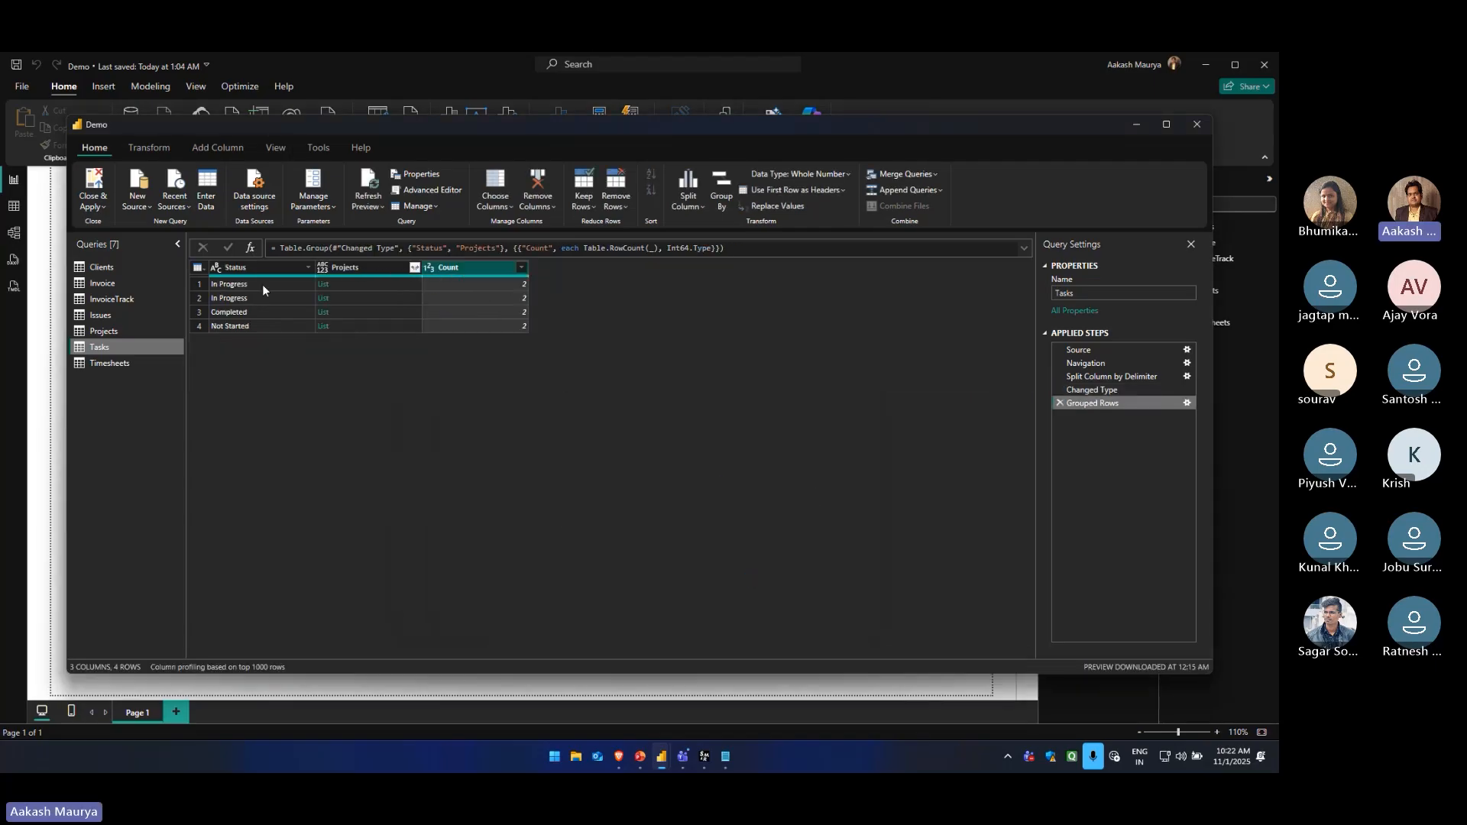
Preview the list in the first row of the Projects column, drill into it, and delete the resulting drill-down step
left_click(353, 268)
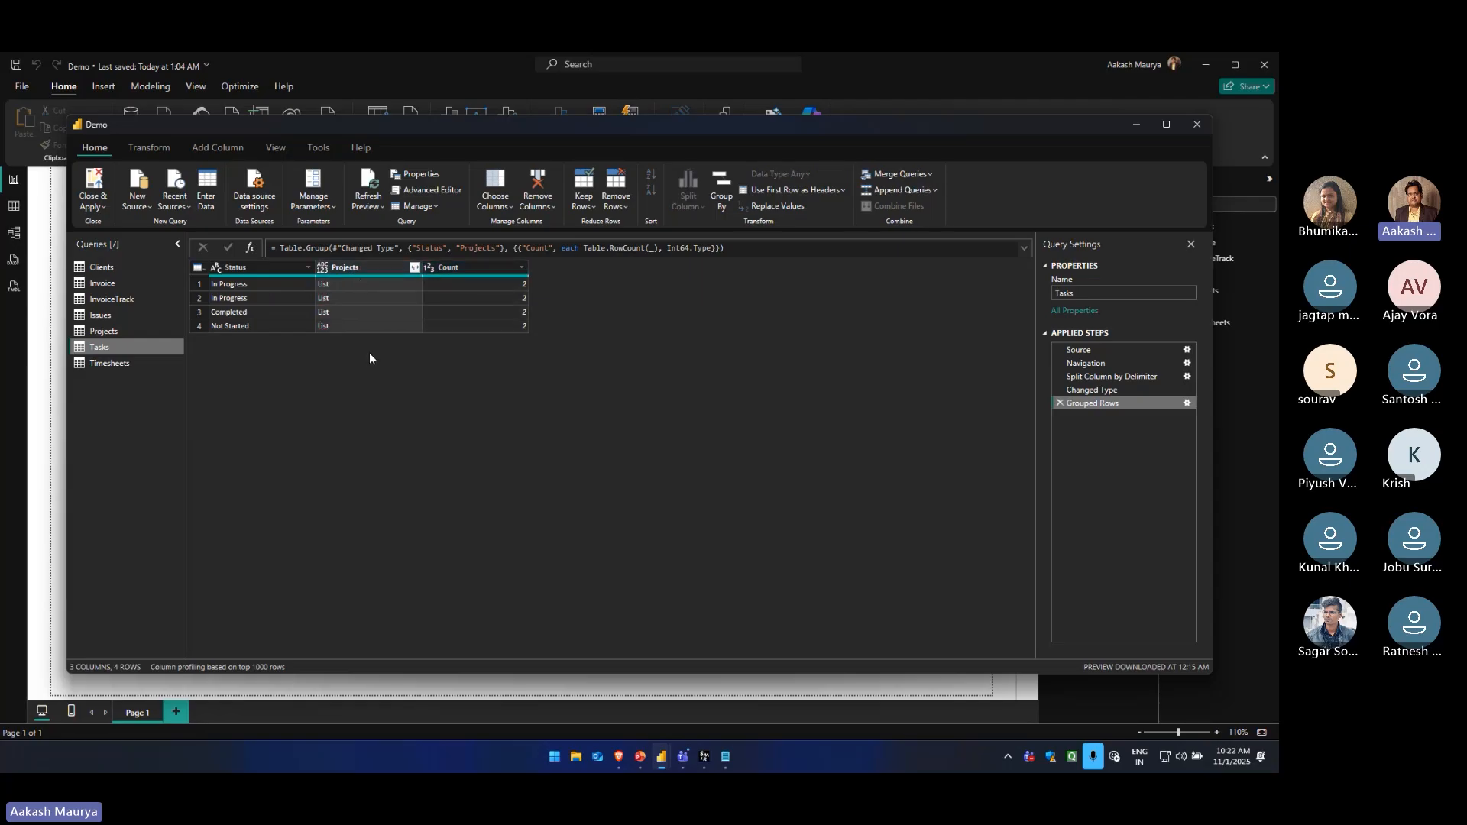
left_click(370, 286)
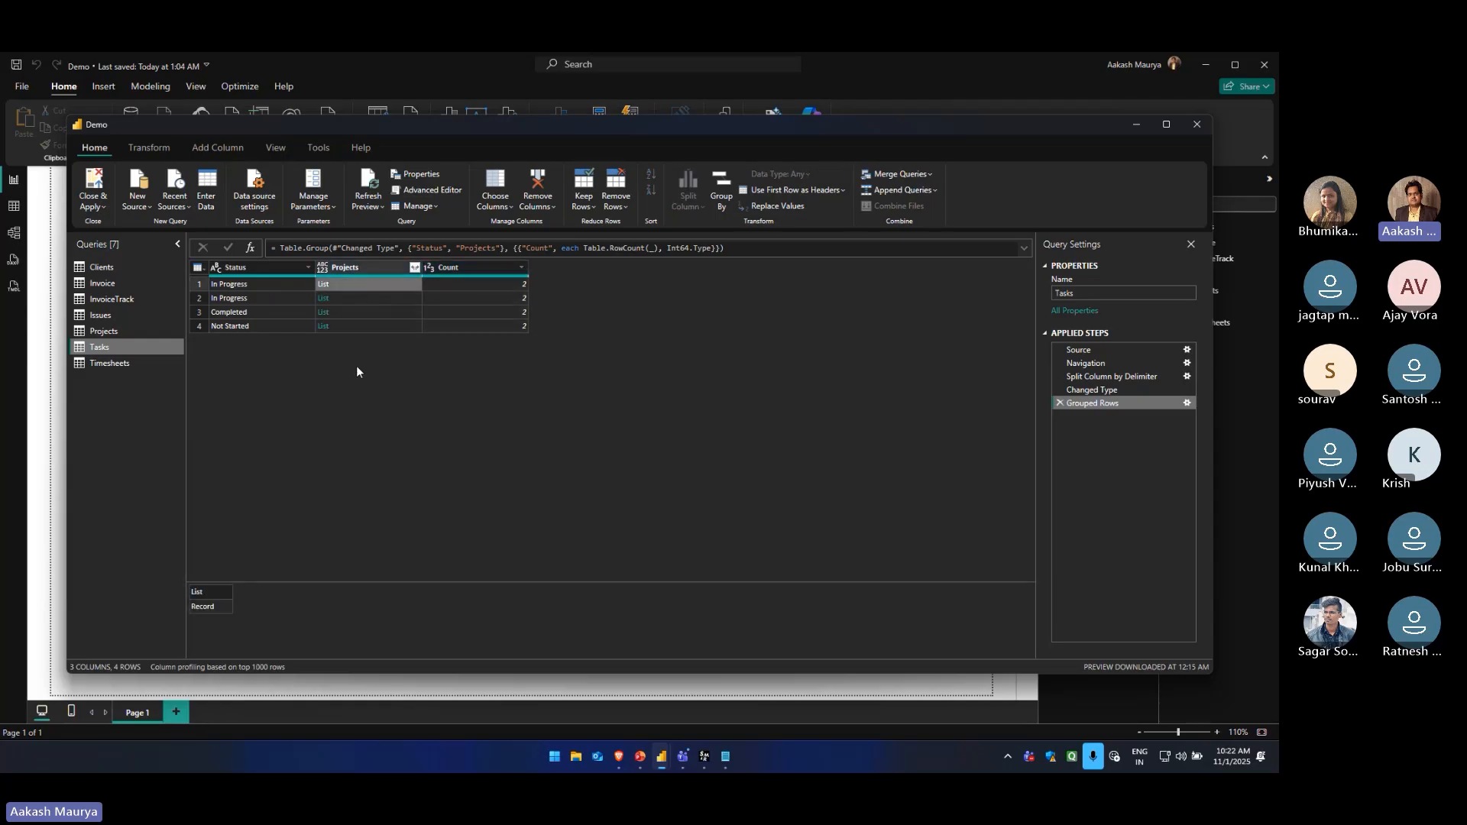
left_click(322, 286)
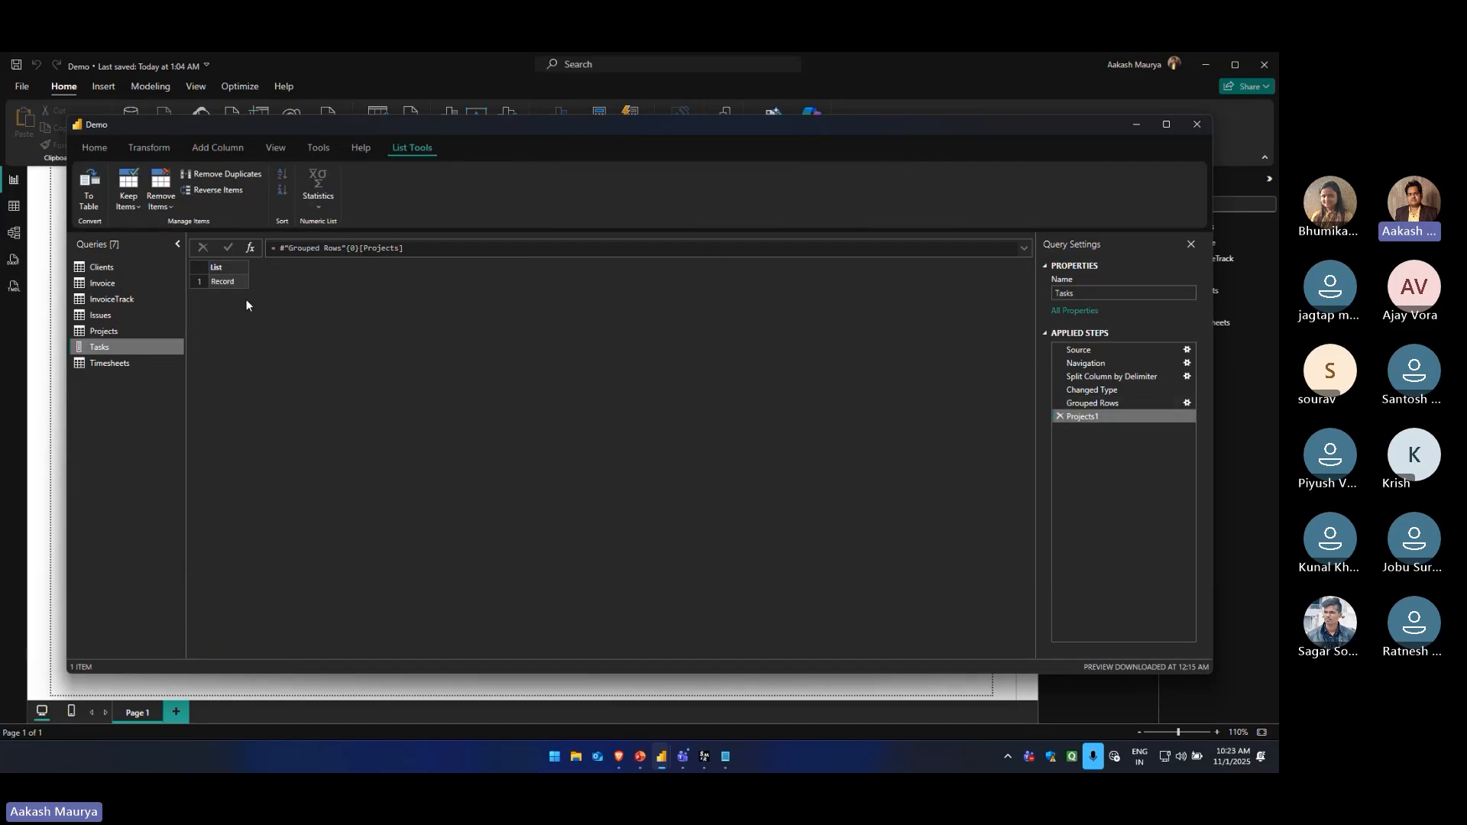
left_click(1059, 416)
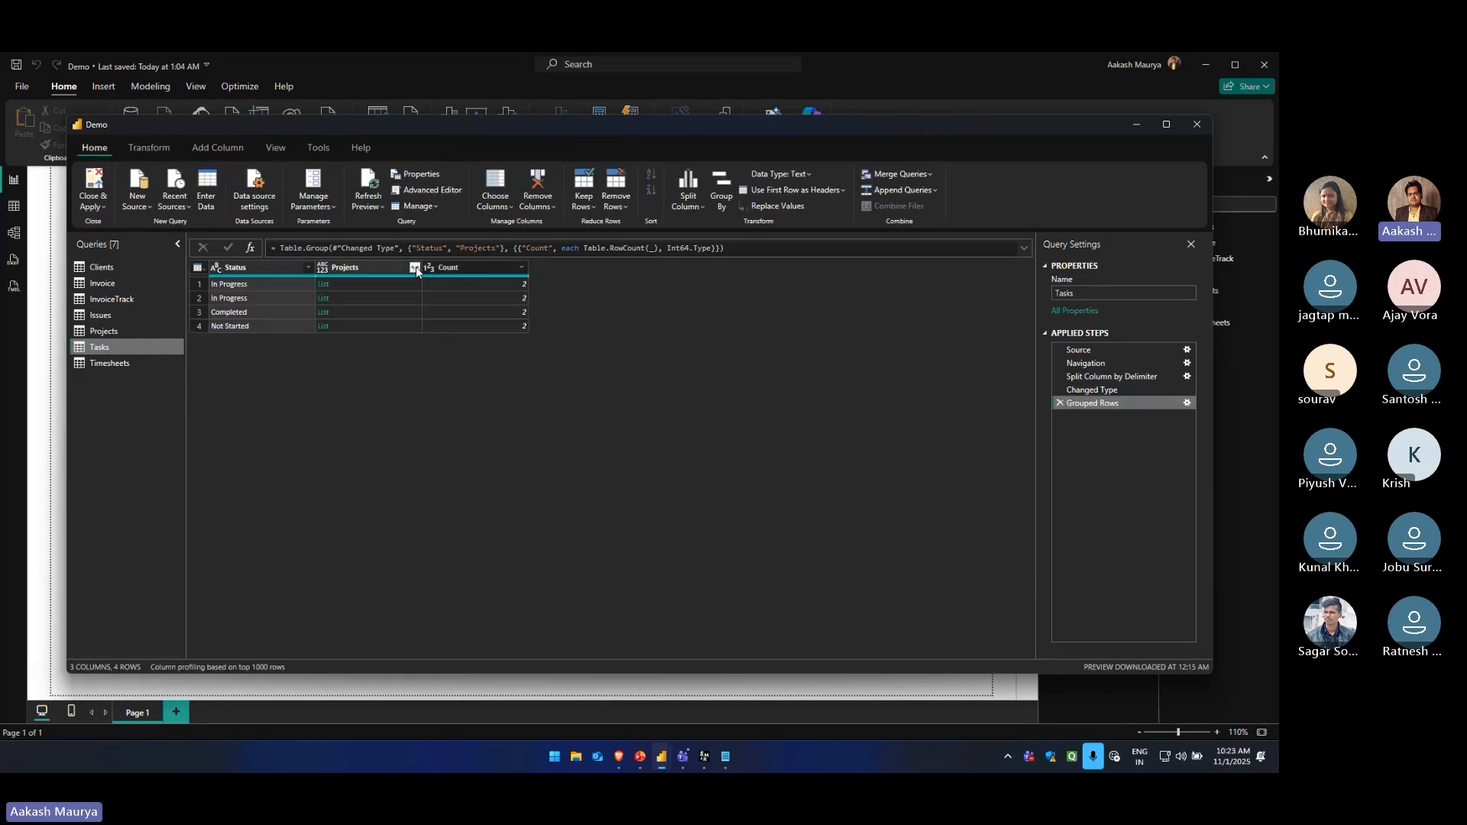
Expand the Projects lists to new rows and expand their records to only lookupValue, keeping the original column name as prefix
left_click(415, 268)
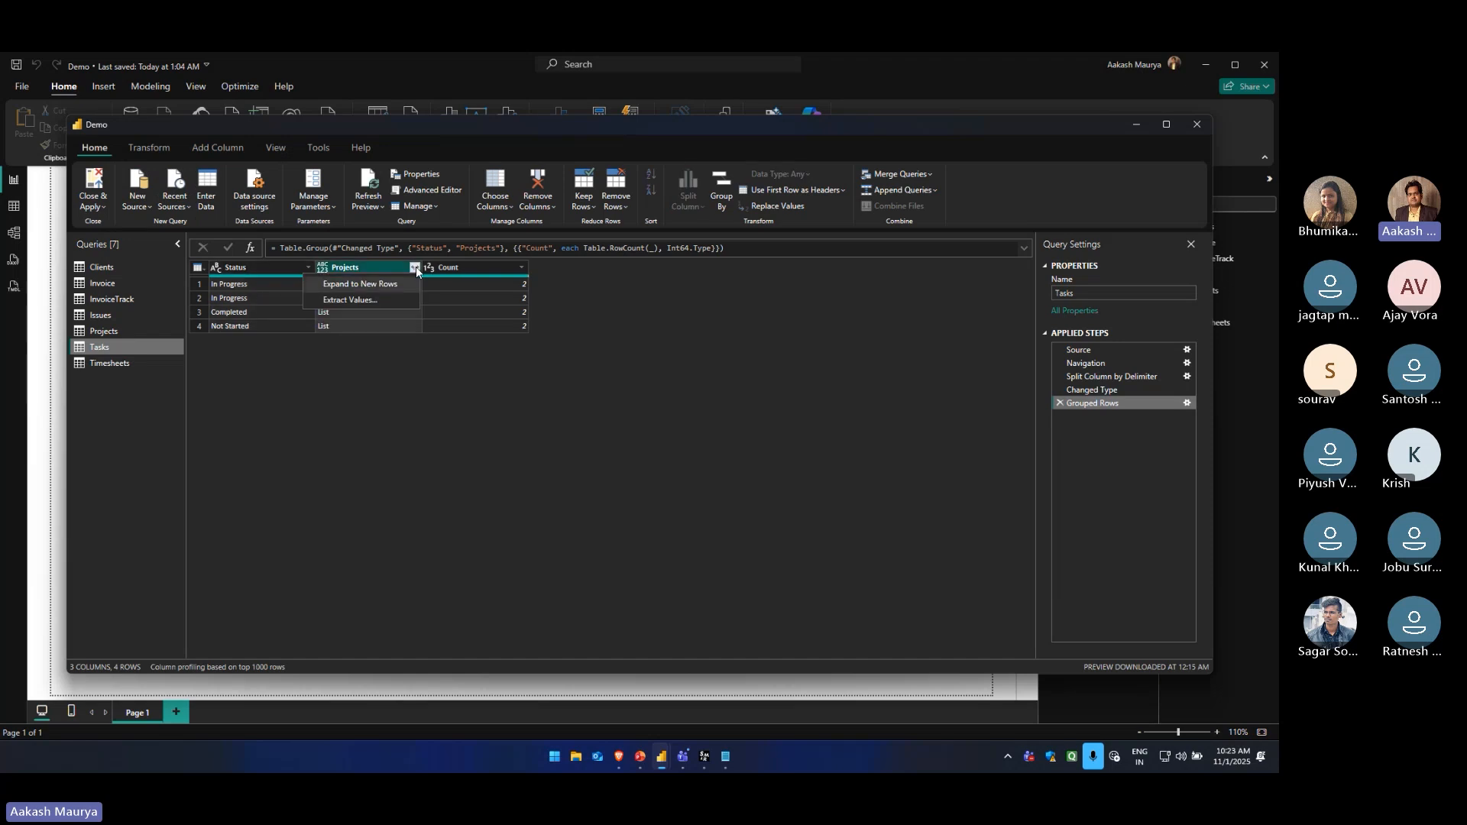
left_click(359, 284)
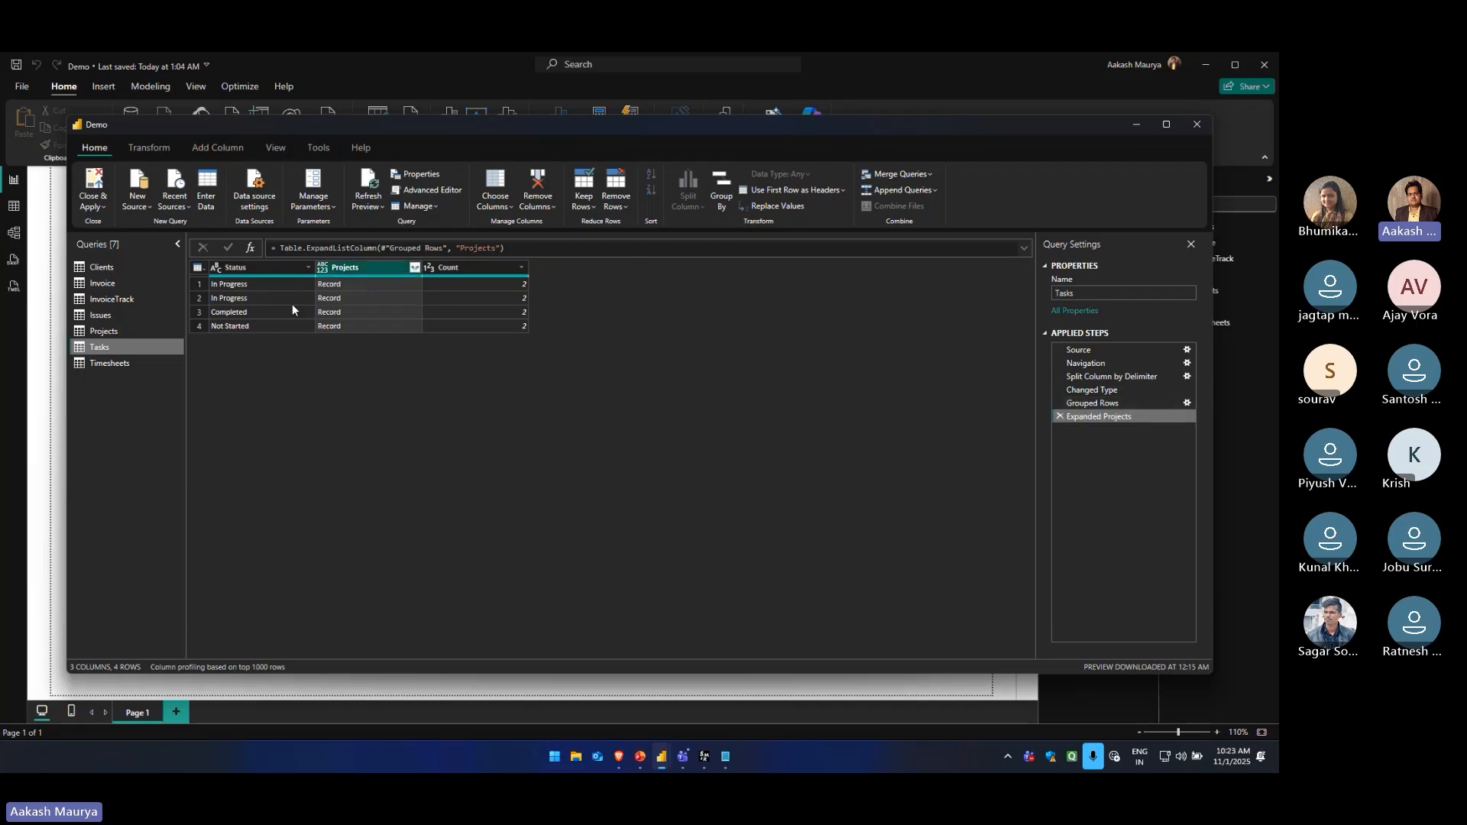
left_click(414, 268)
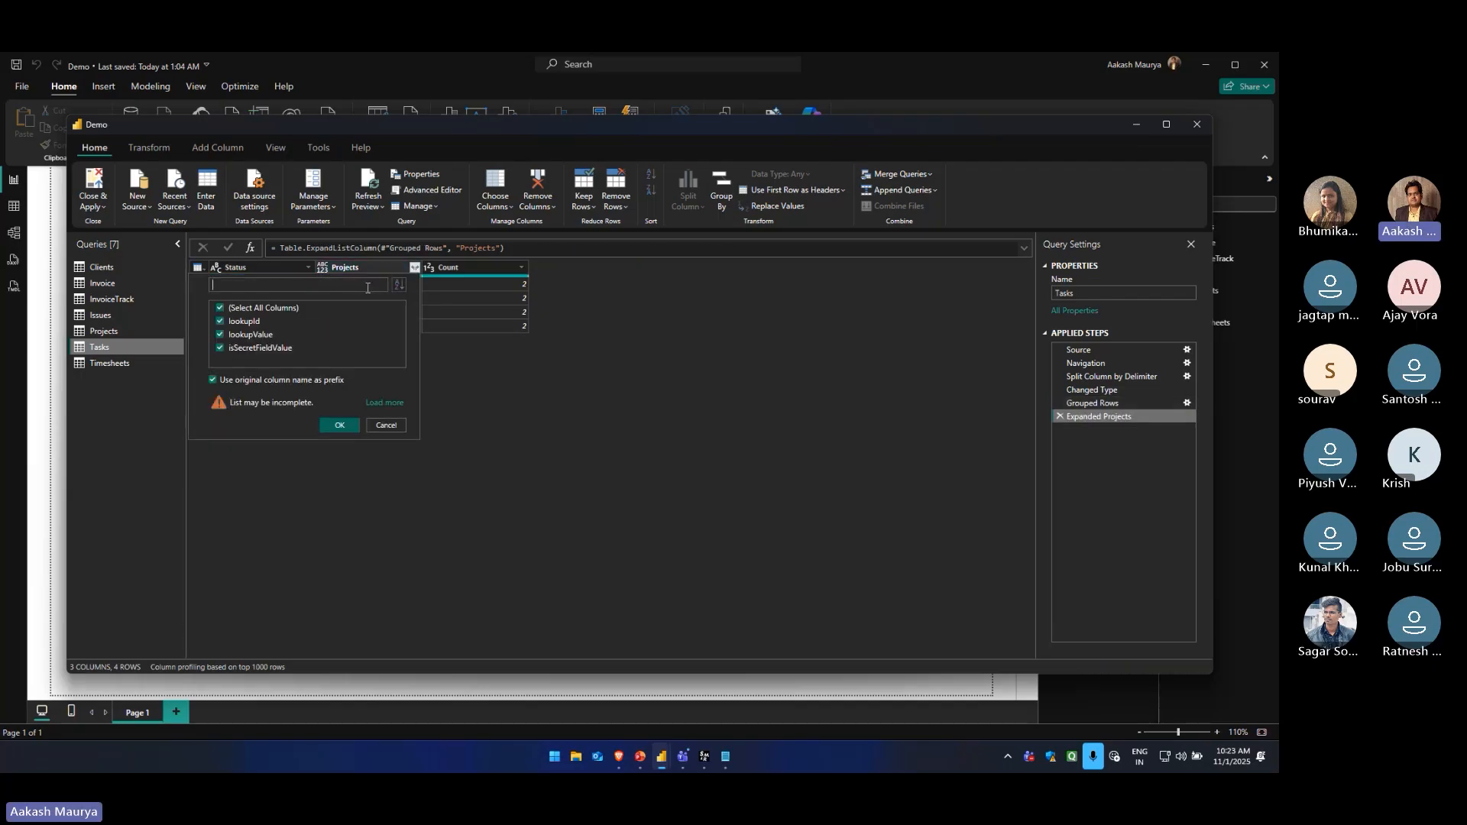
left_click(235, 349)
left_click(236, 321)
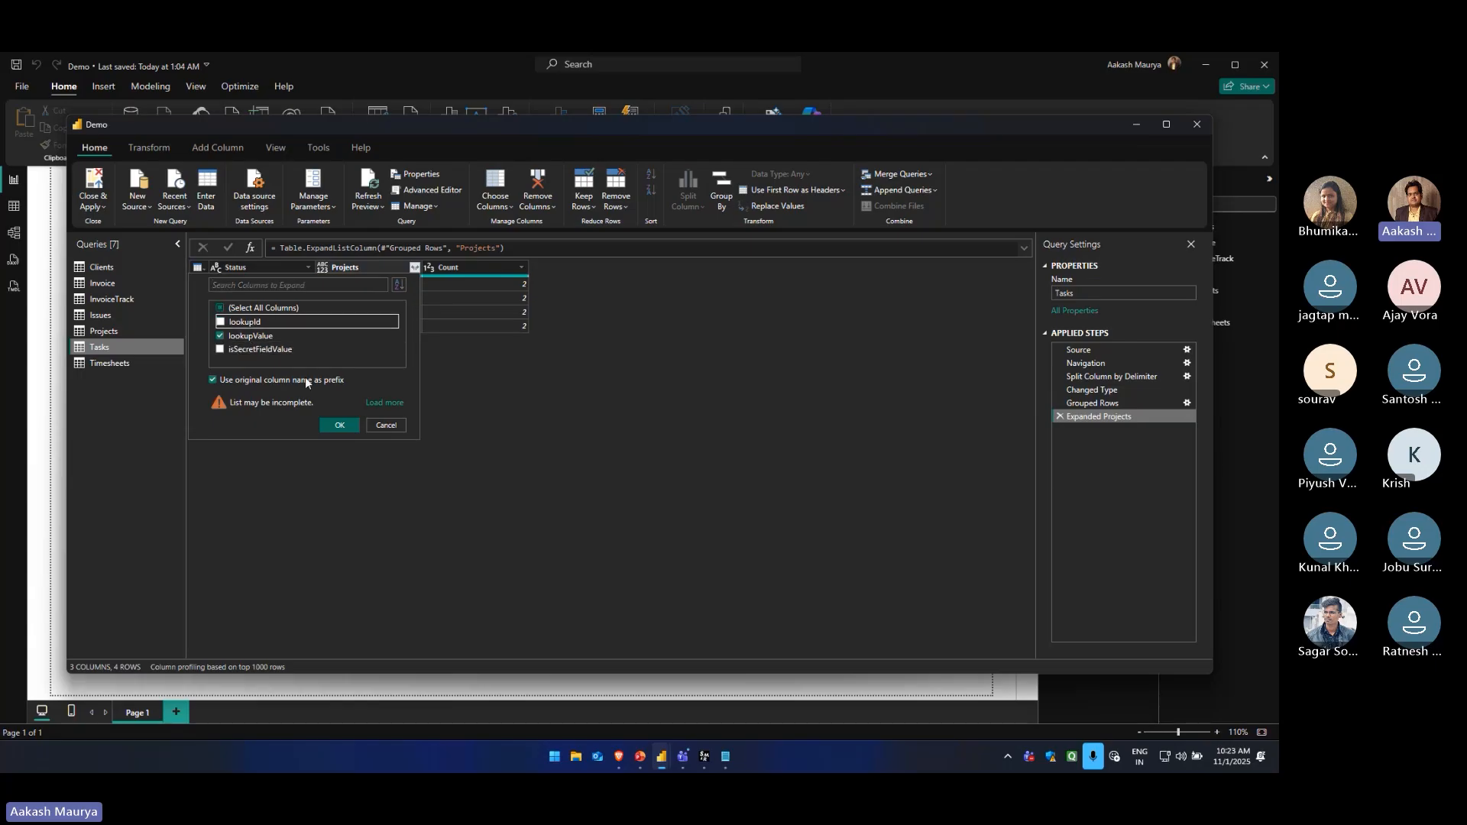
left_click(340, 425)
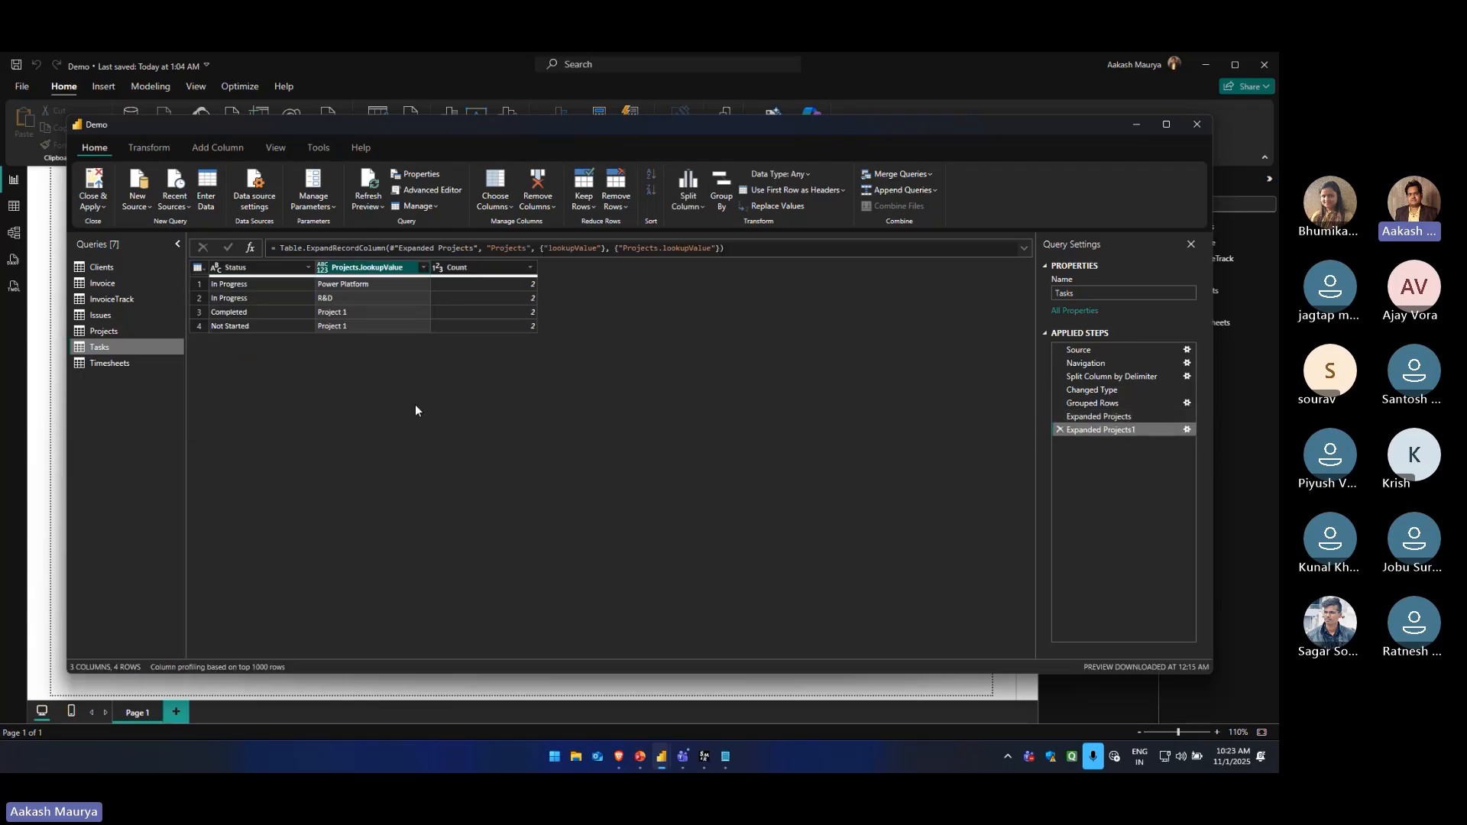
Examine the grouped Tasks rows, comparing the Status, Projects.lookupValue and Count values of each row
left_click(346, 284)
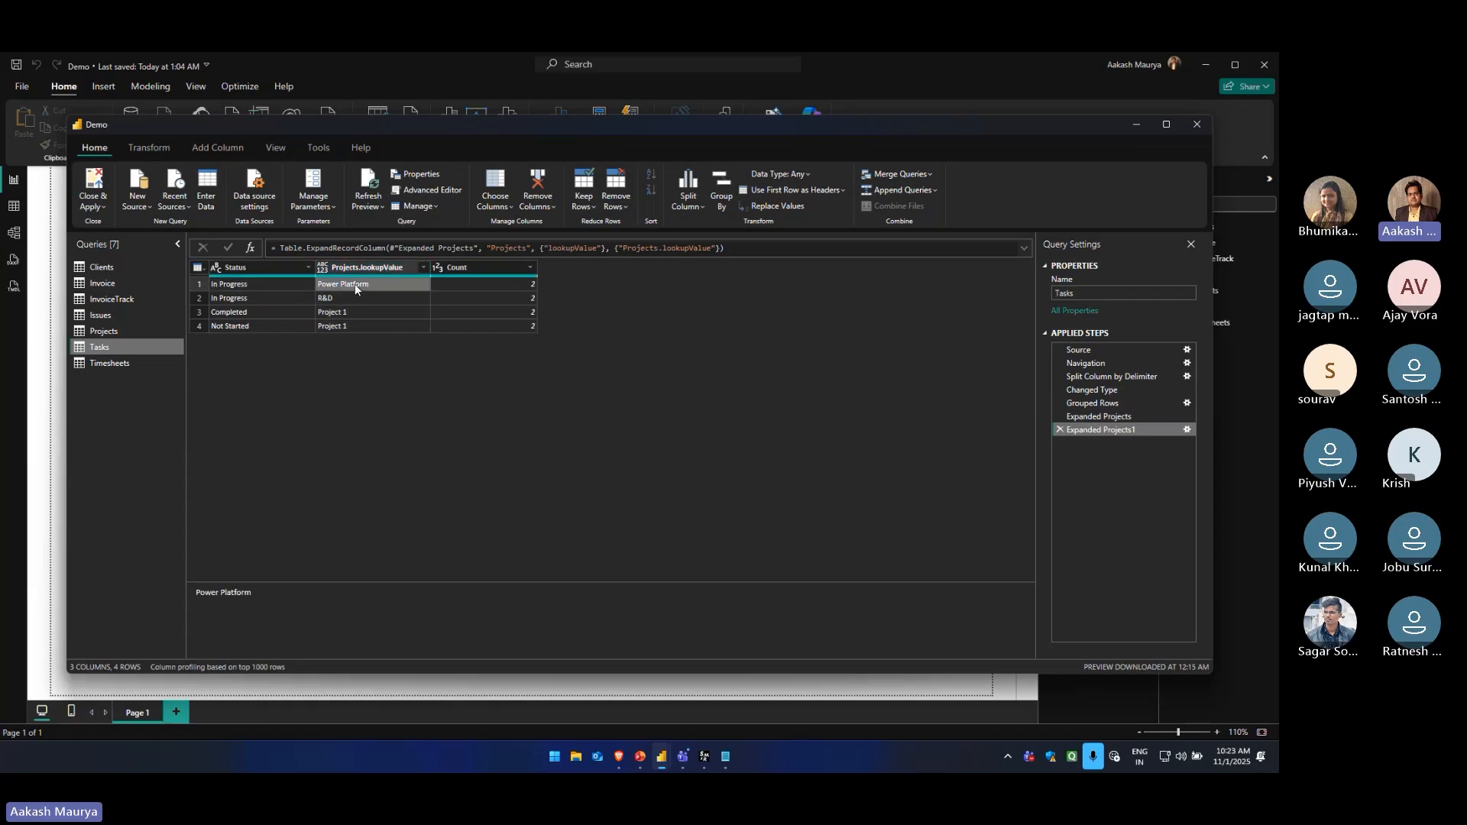
left_click(277, 296)
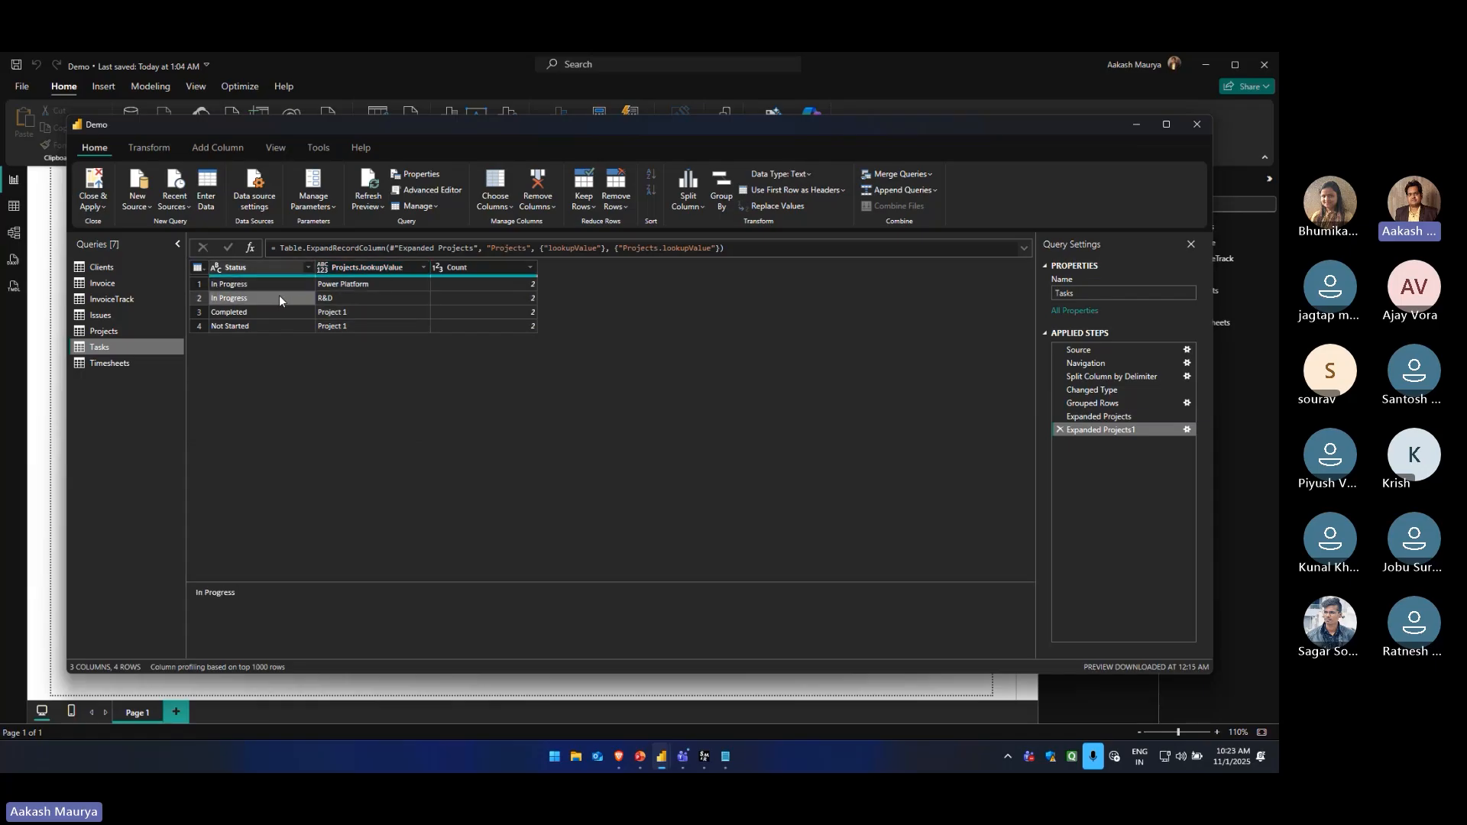
left_click(273, 282)
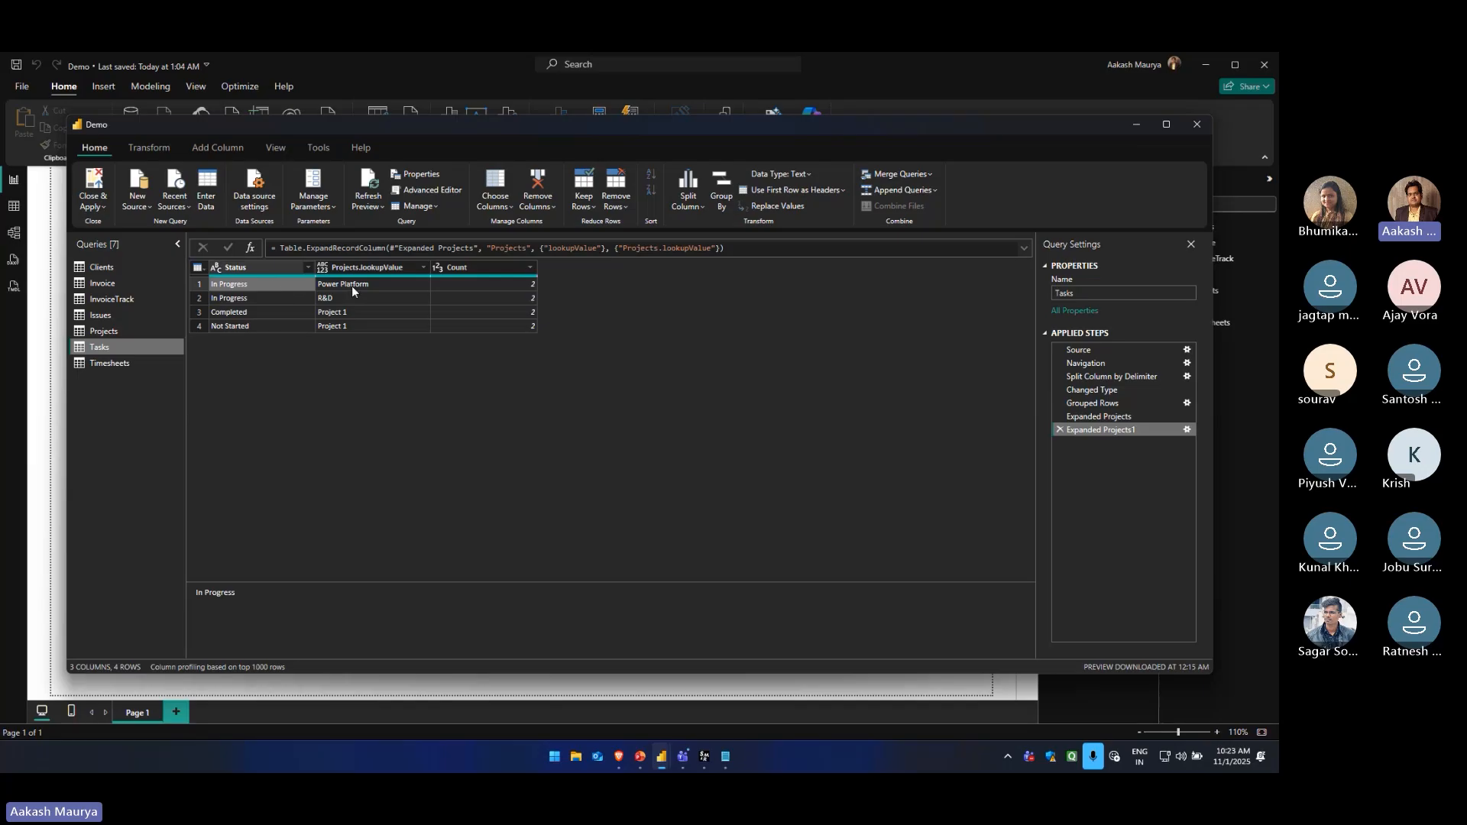
left_click(351, 285)
left_click(277, 314)
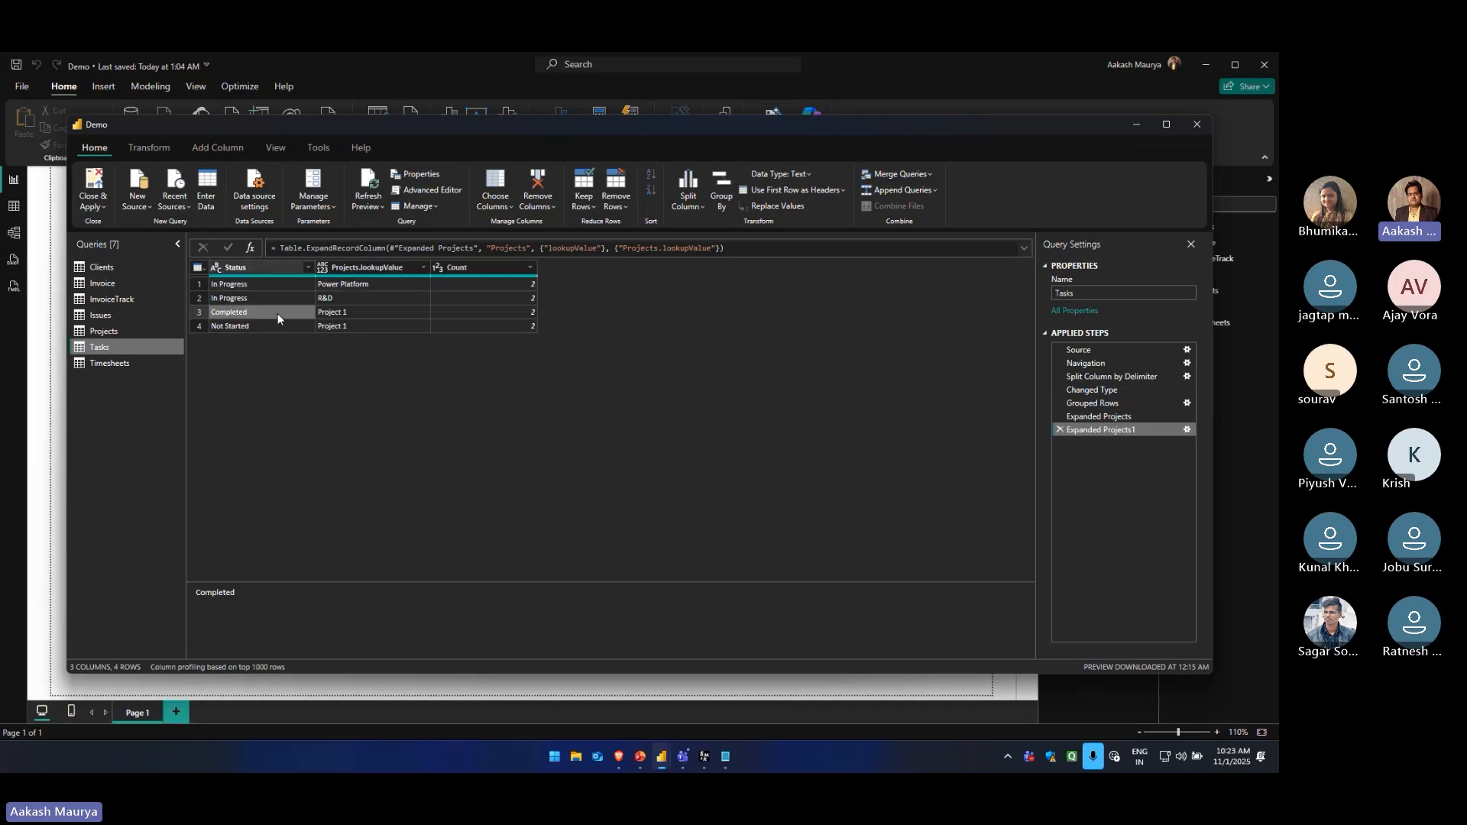
left_click(392, 313)
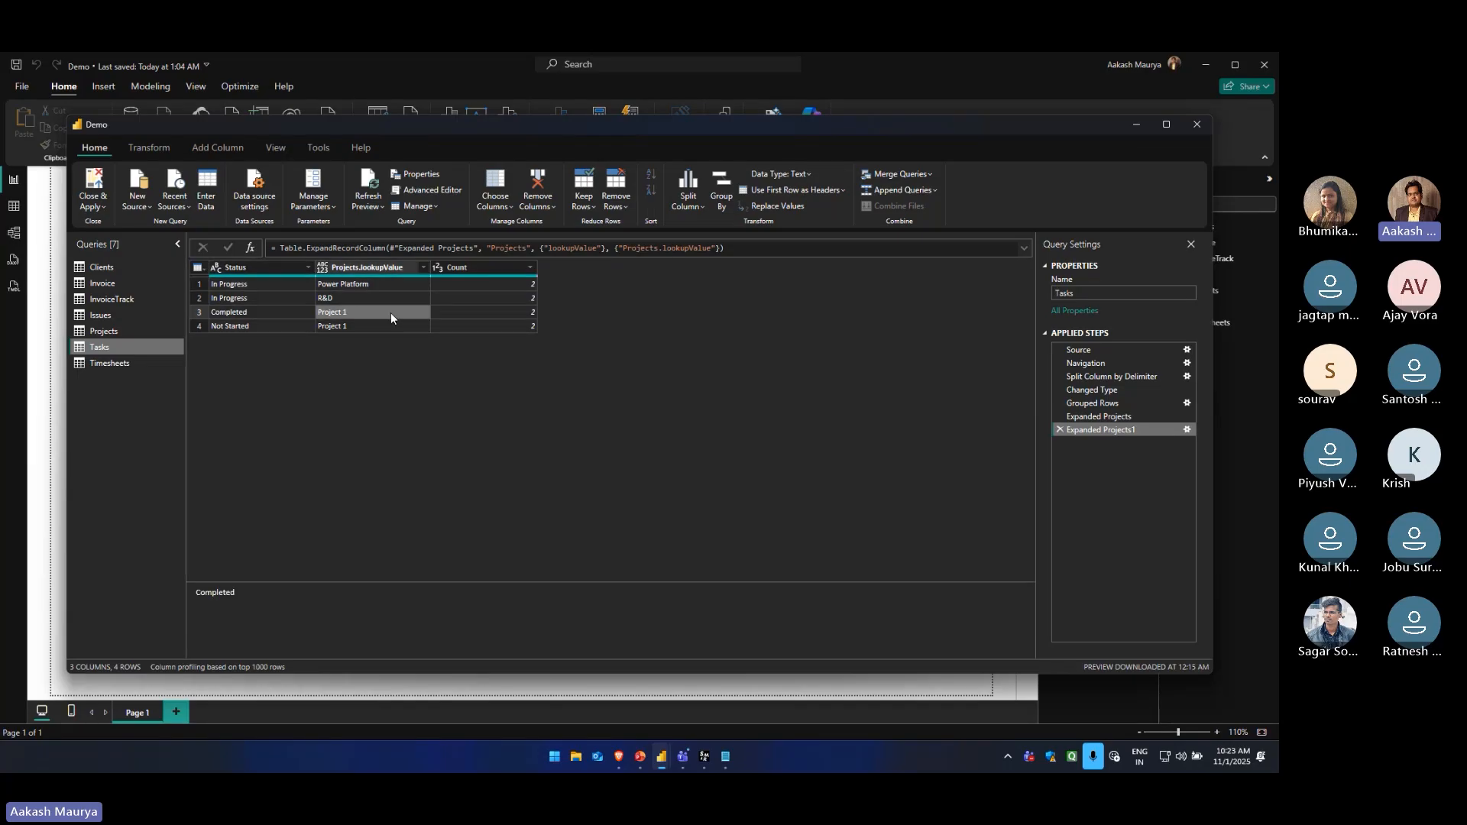
left_click(265, 326)
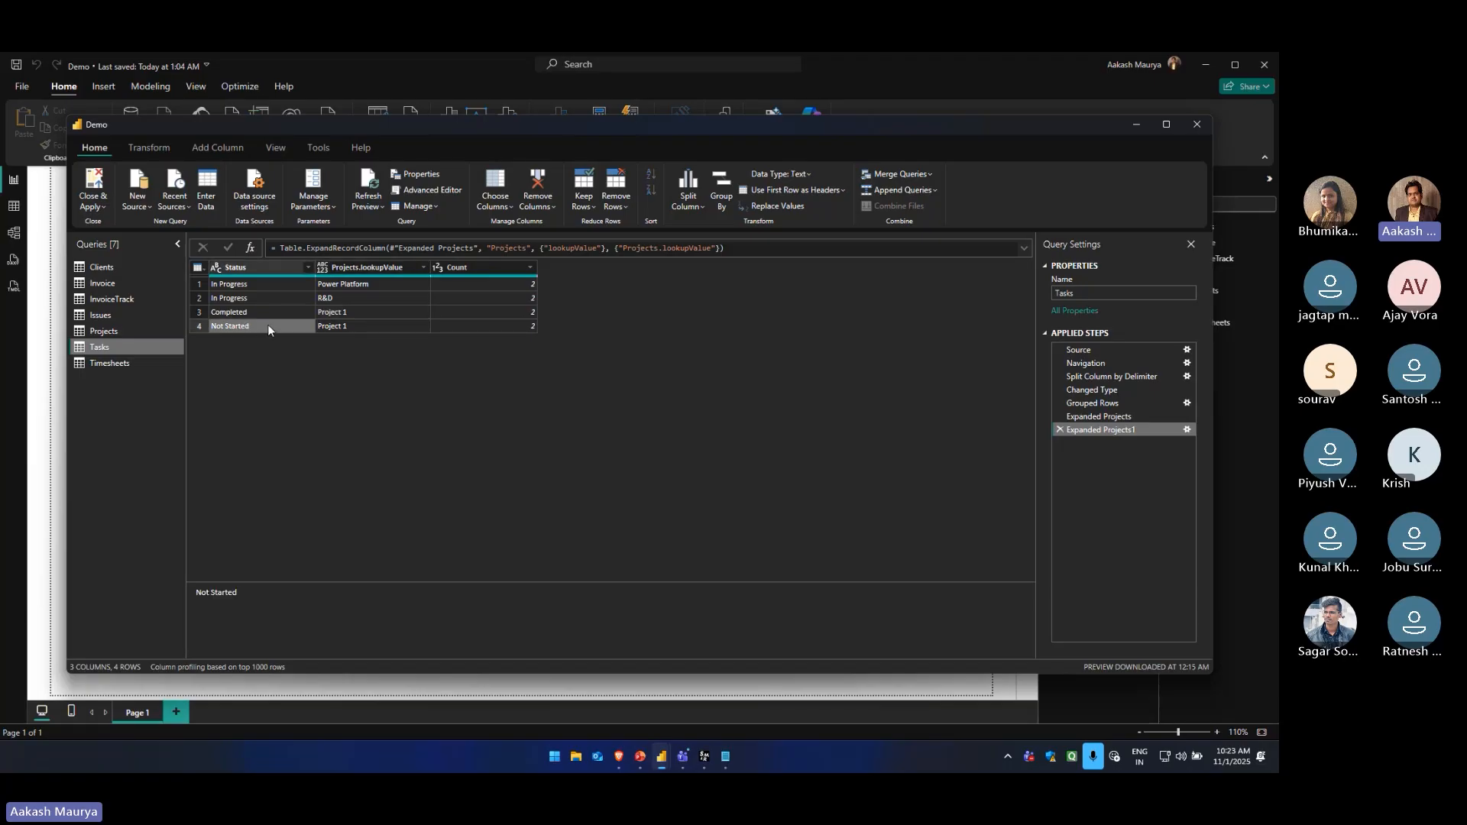
left_click(486, 326)
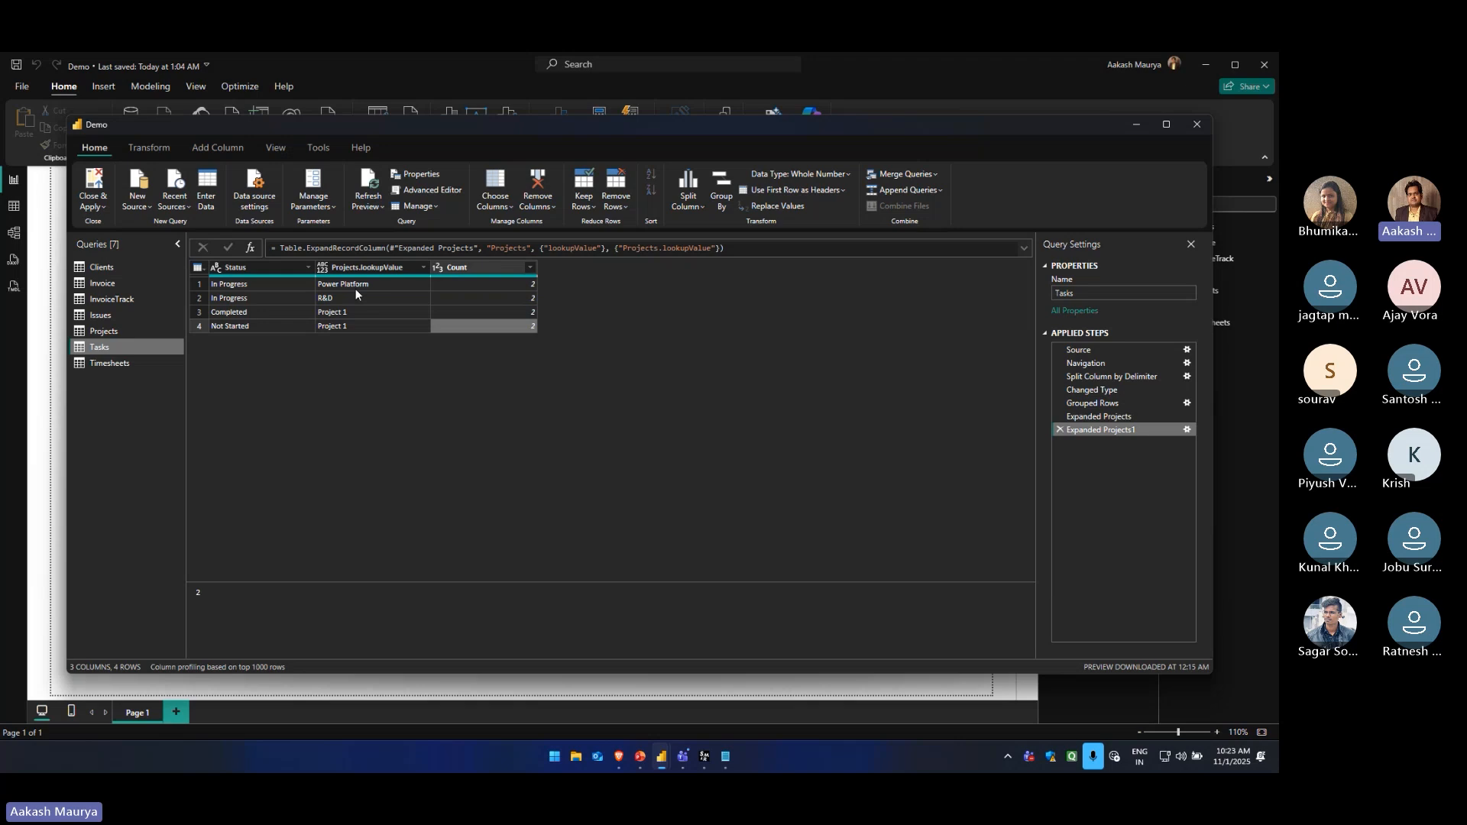
left_click(351, 286)
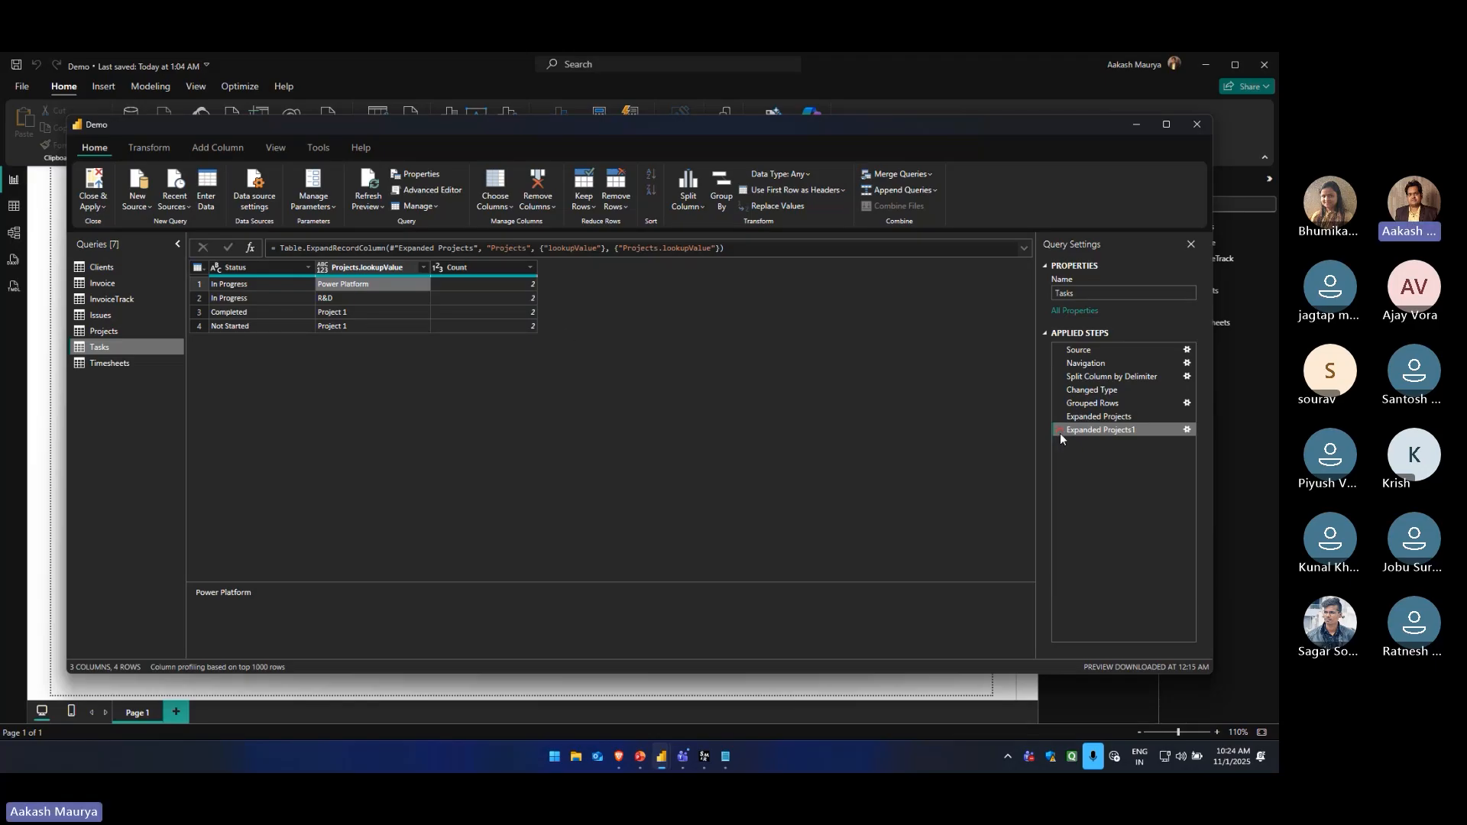
left_click(255, 286)
left_click(245, 274)
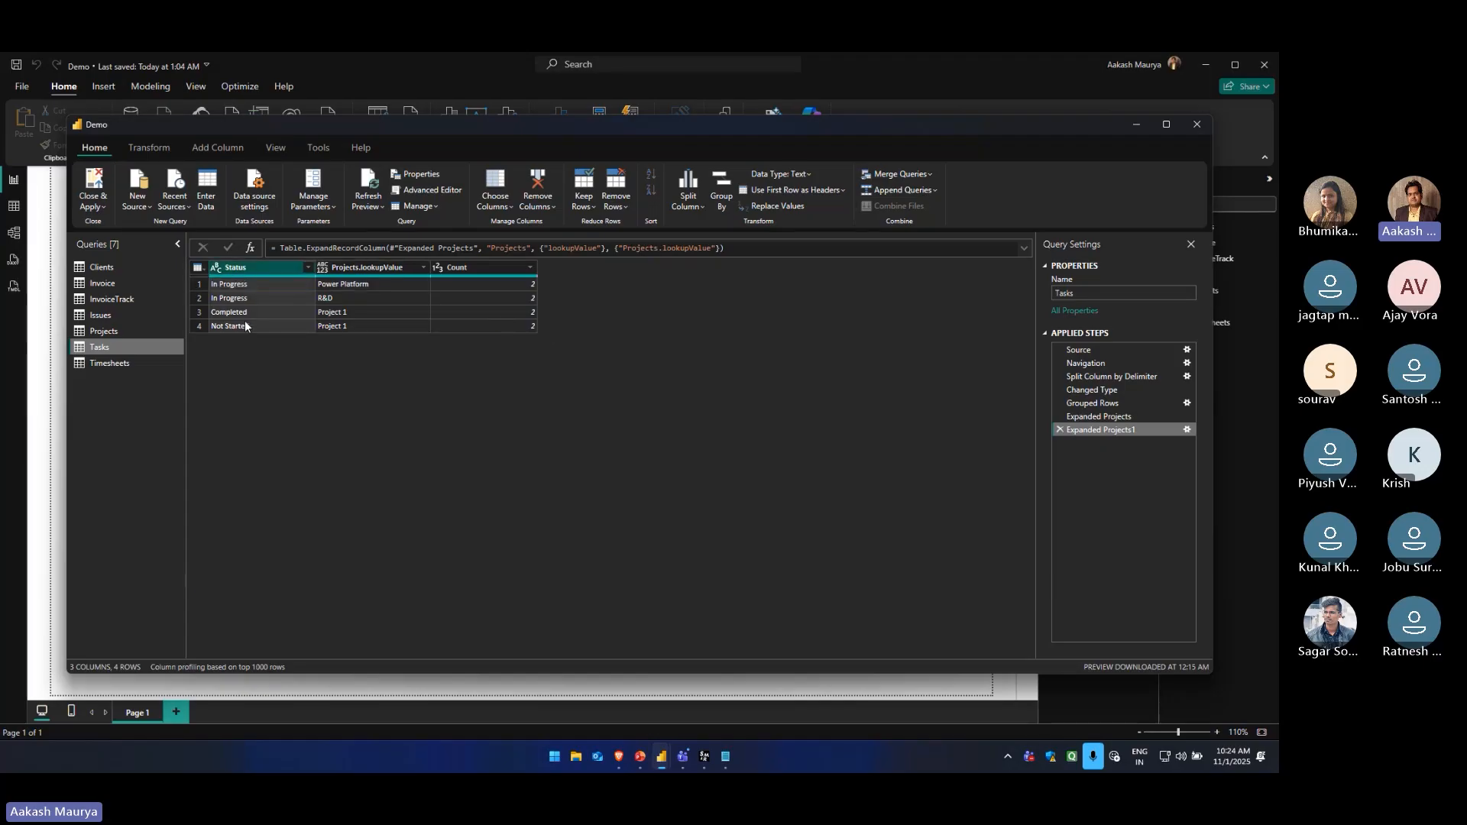
left_click(246, 283)
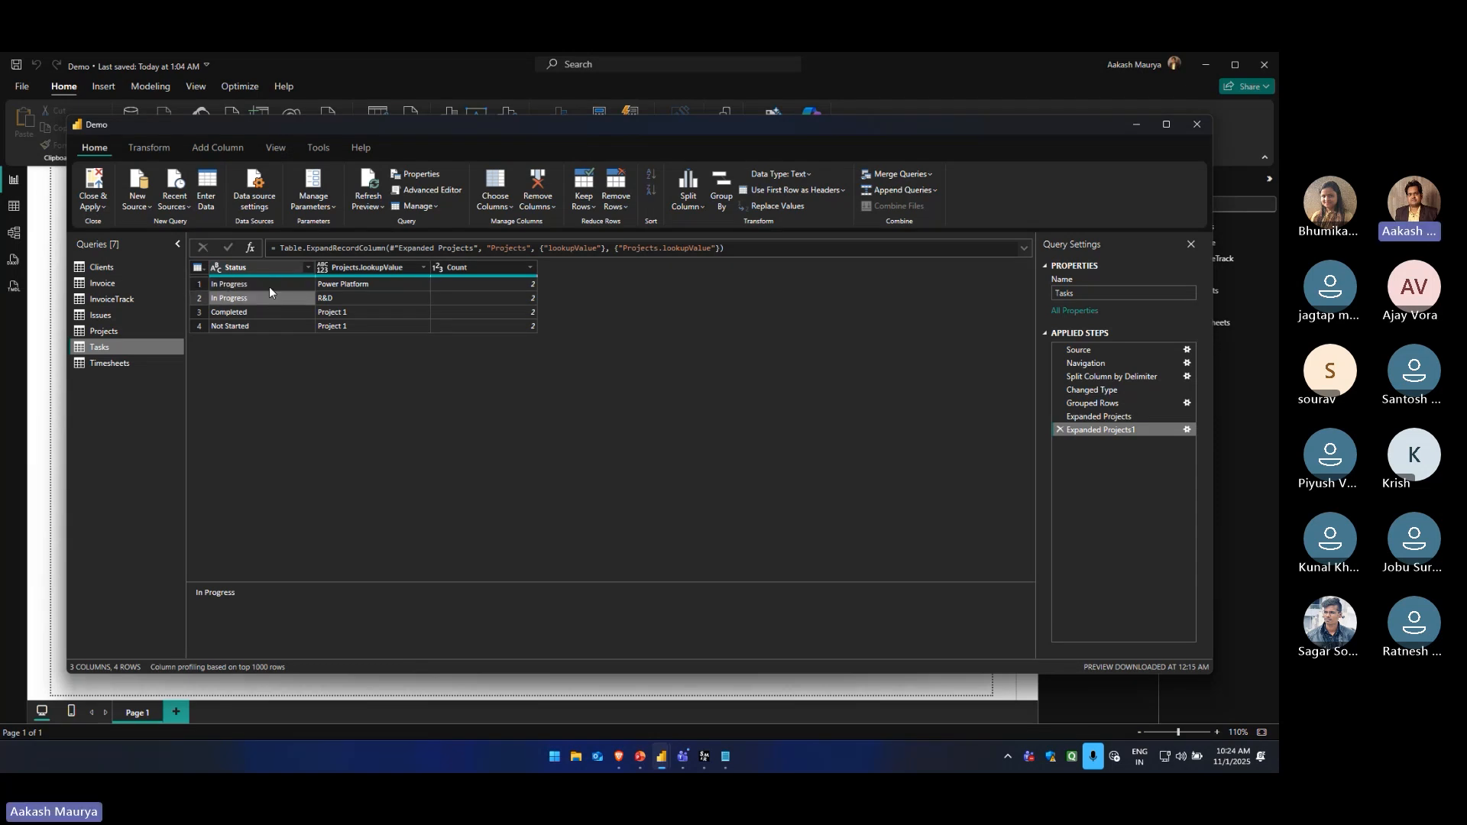
left_click(321, 289)
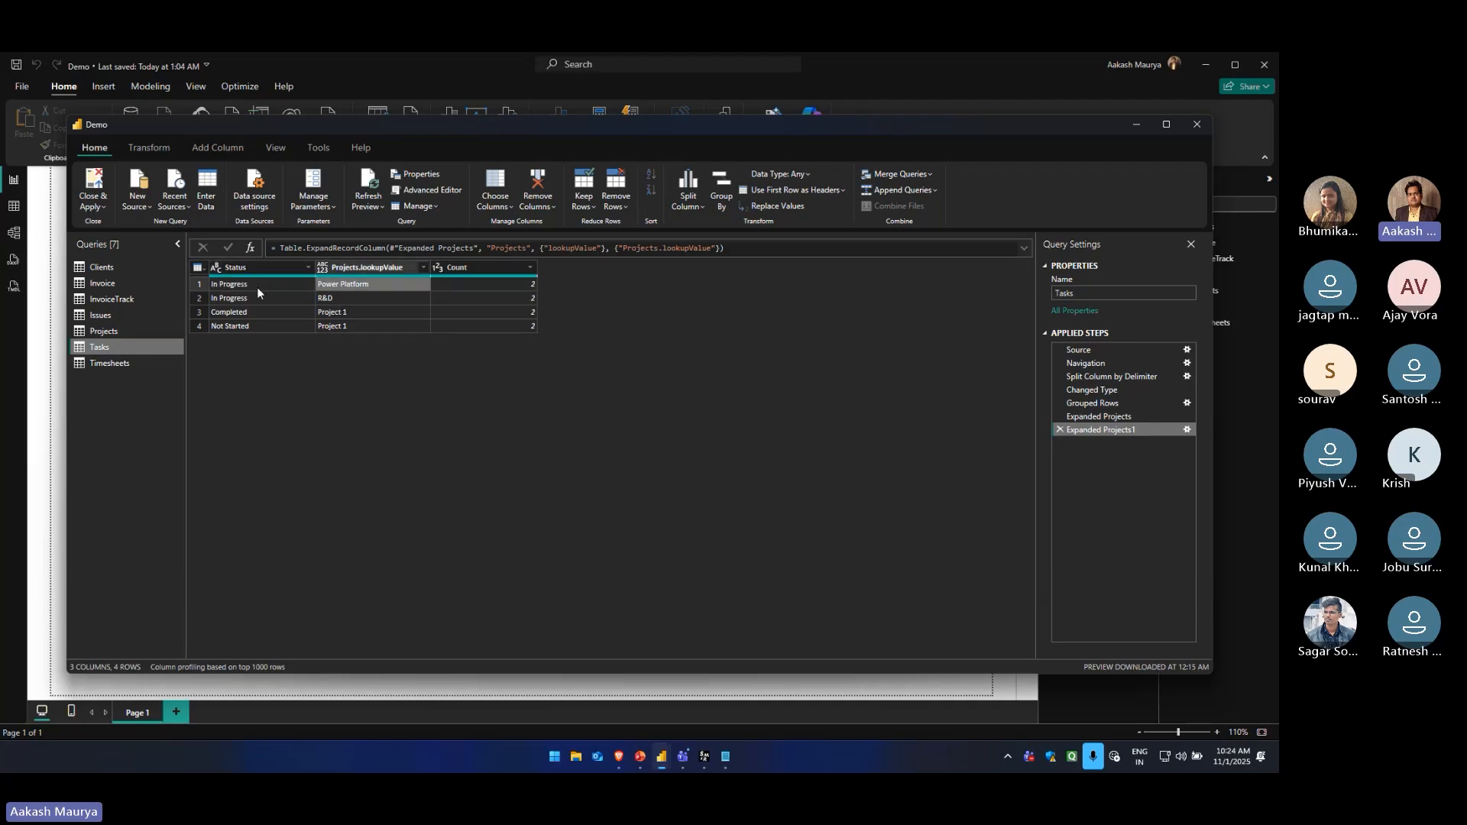
left_click(365, 299)
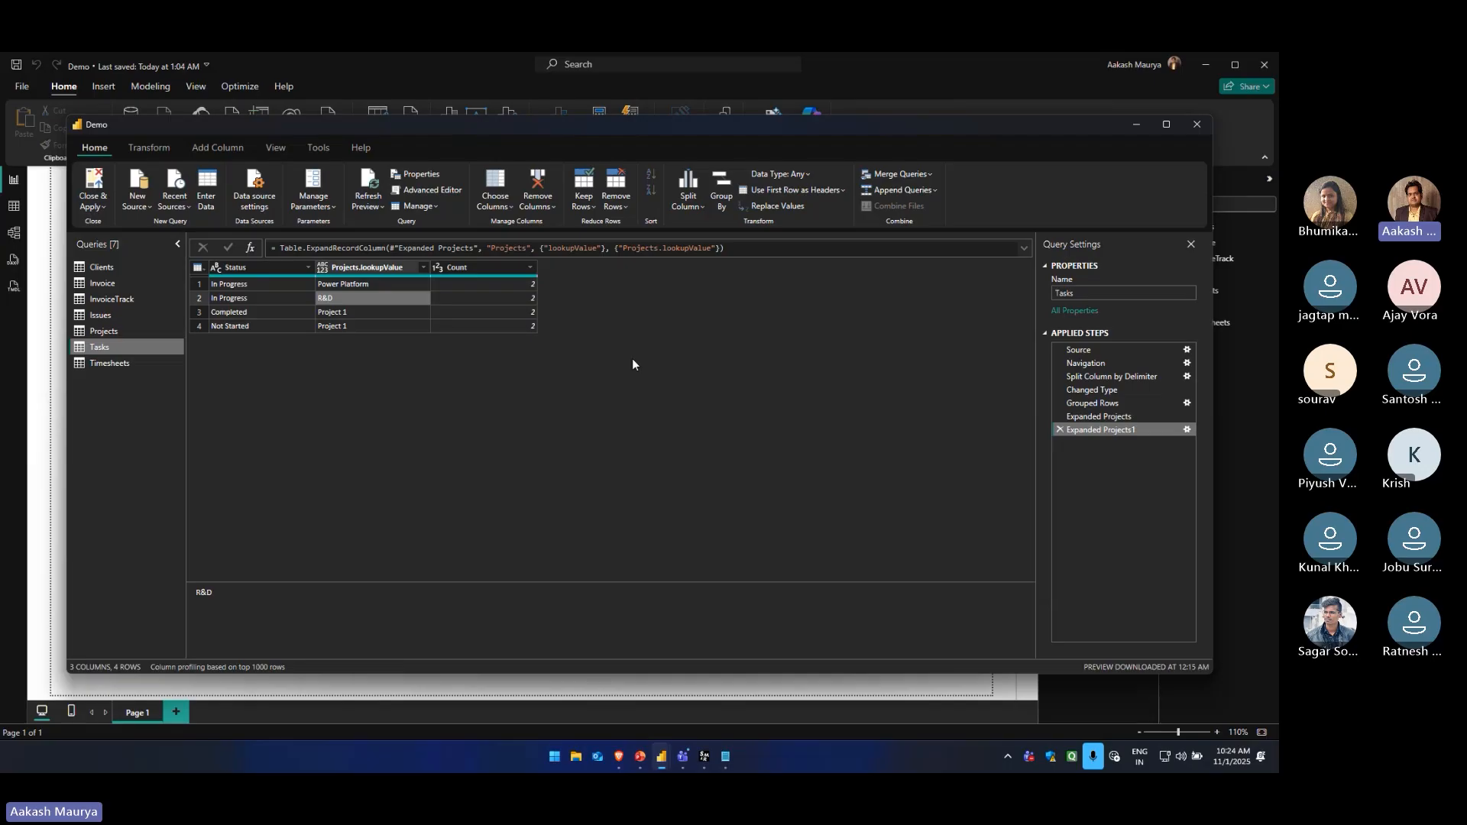
Delete both Projects expansion steps and the Grouped Rows step from the Tasks query
left_click(1058, 430)
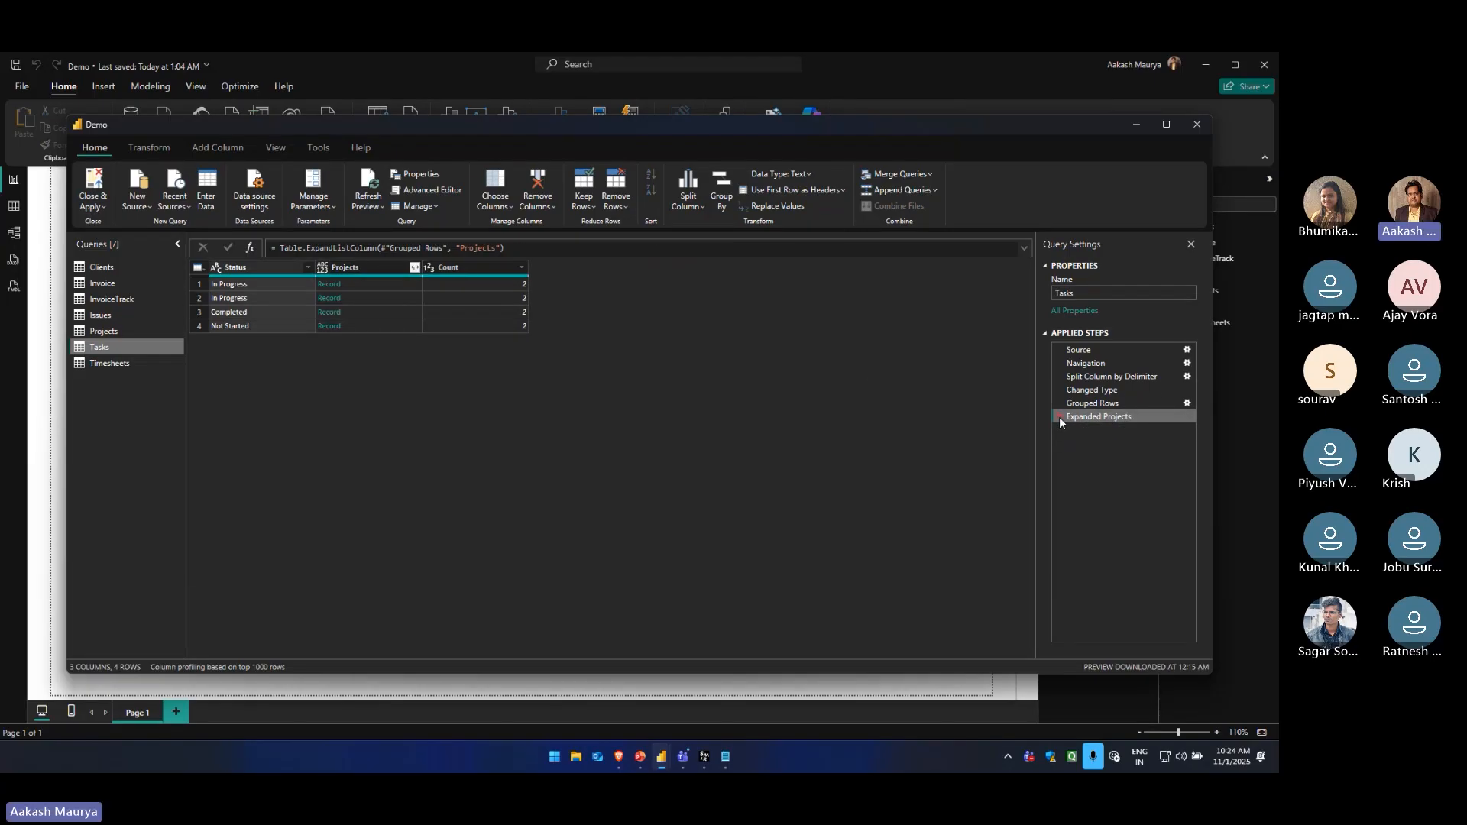
left_click(1058, 417)
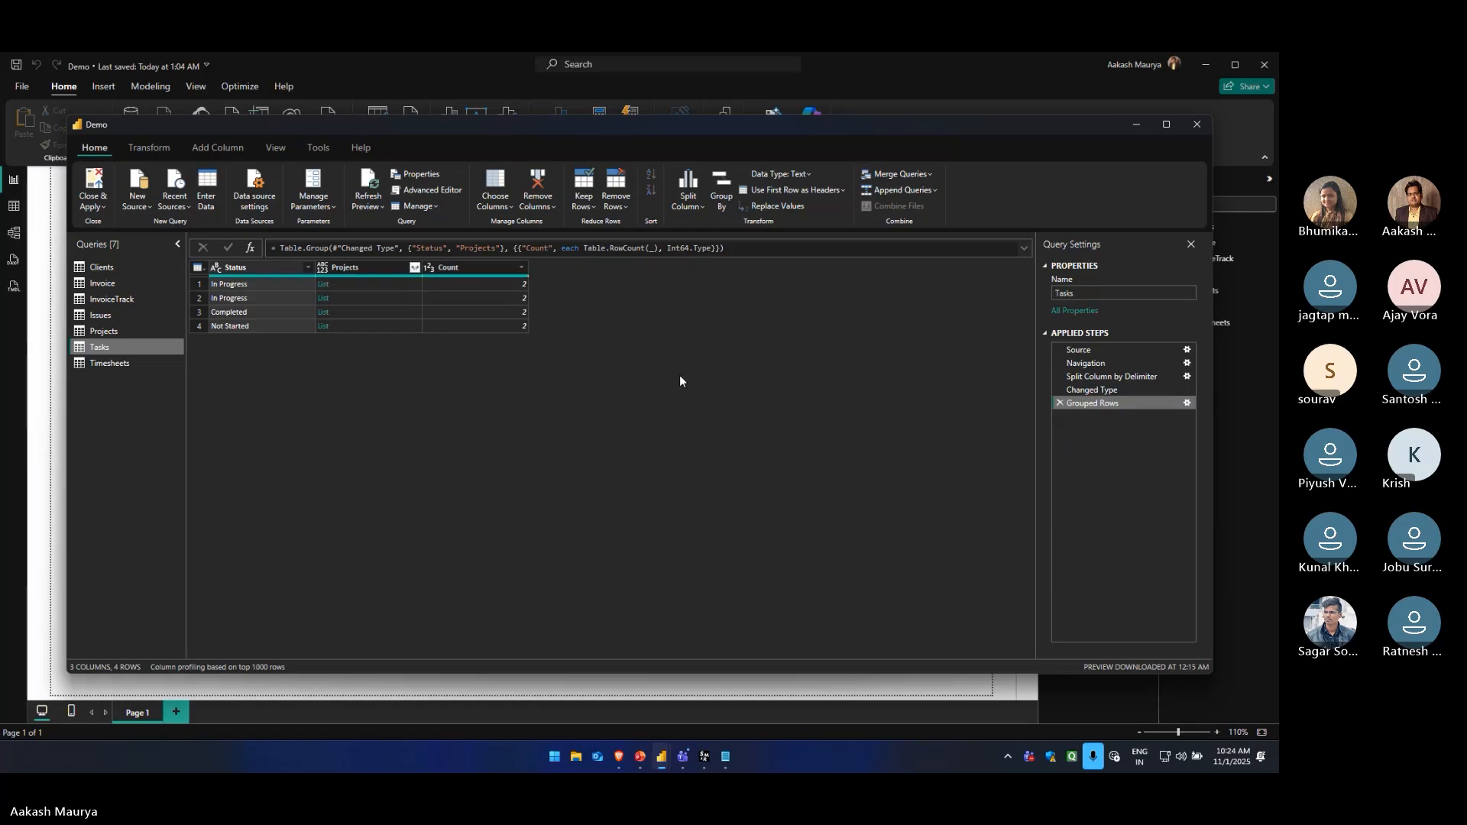
left_click(1059, 403)
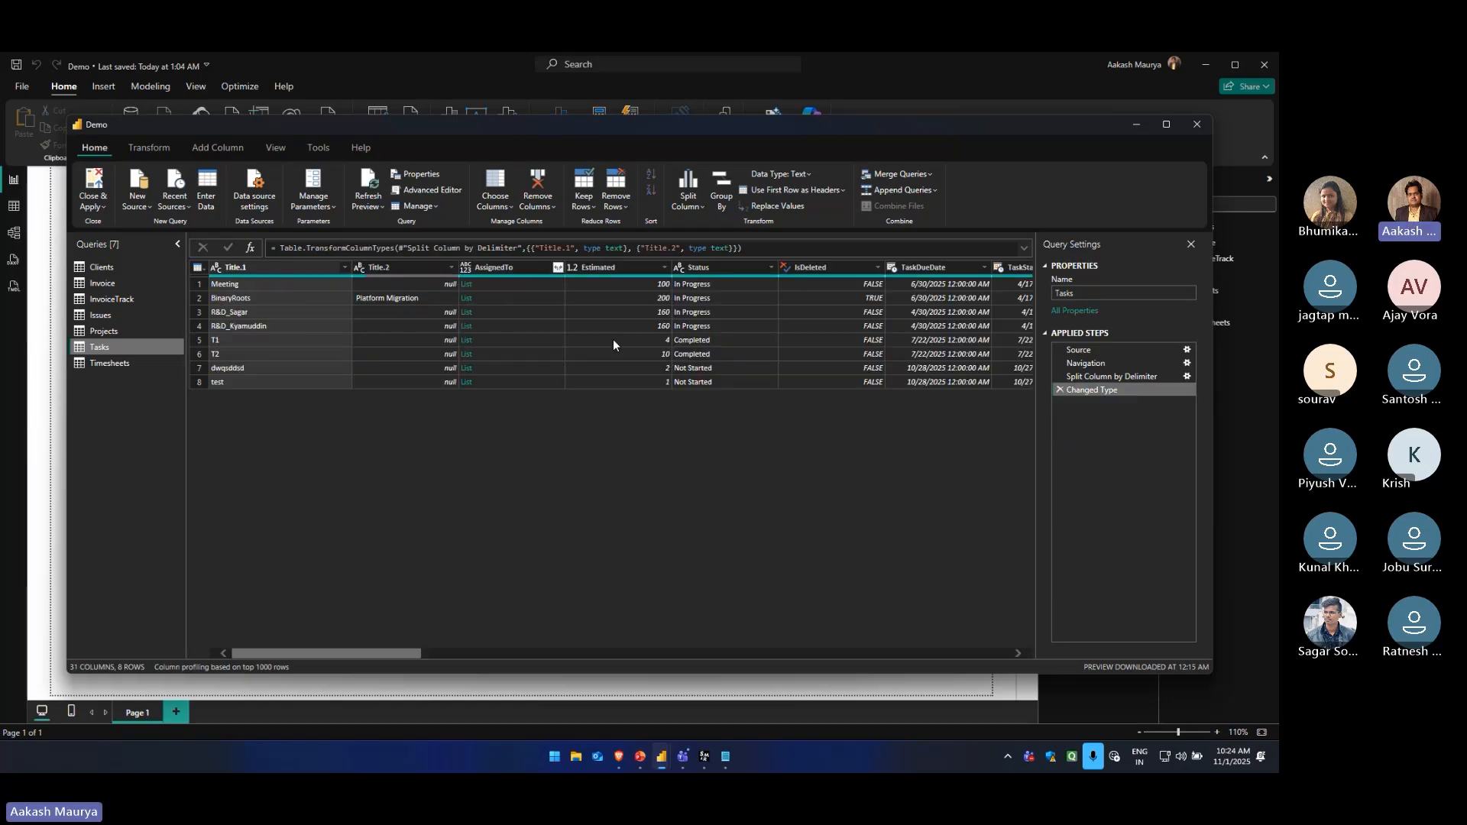
Change the data type of the Estimated column in Tasks to Whole Number
left_click(390, 298)
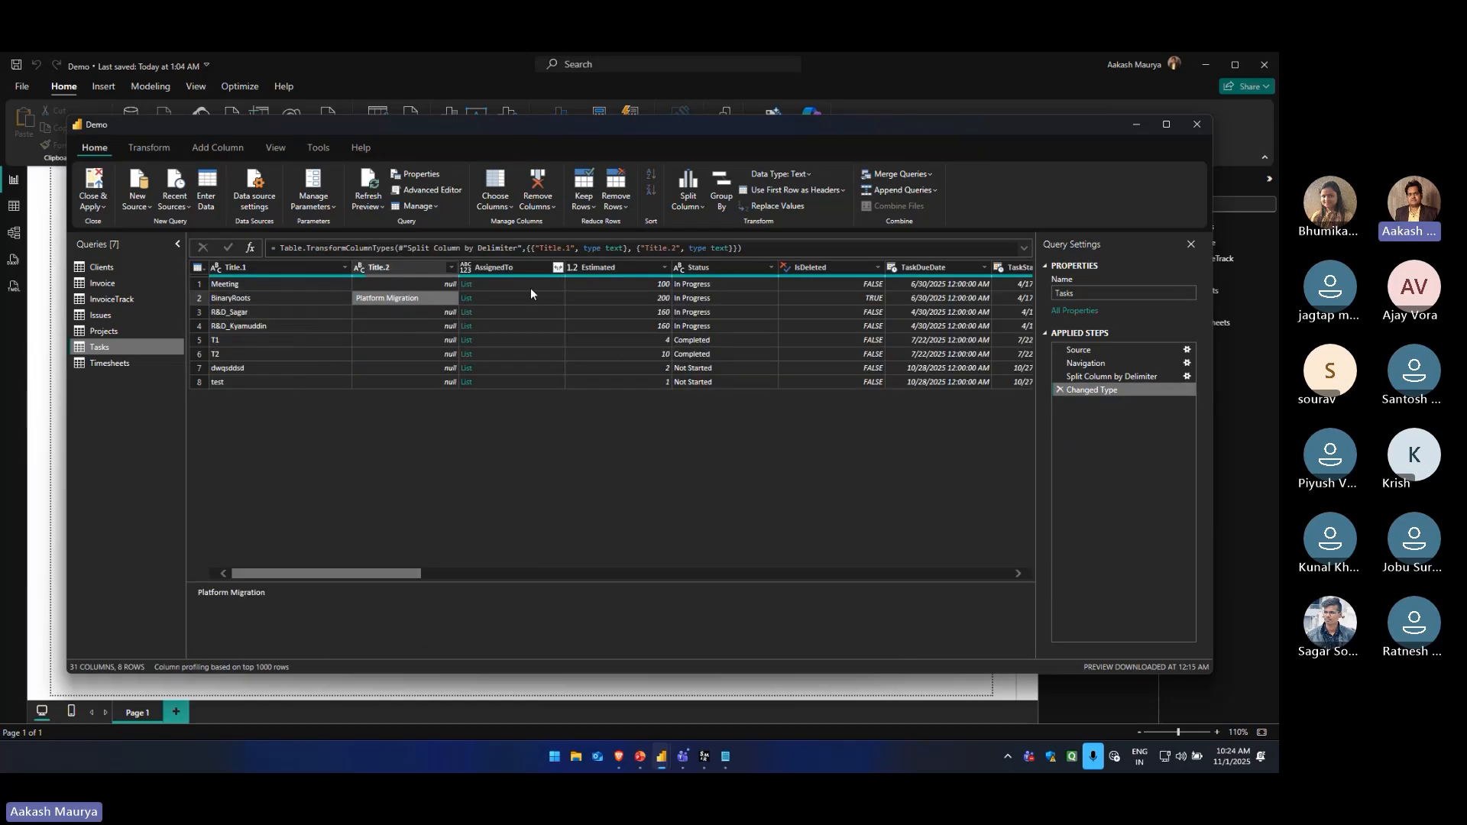
left_click(640, 286)
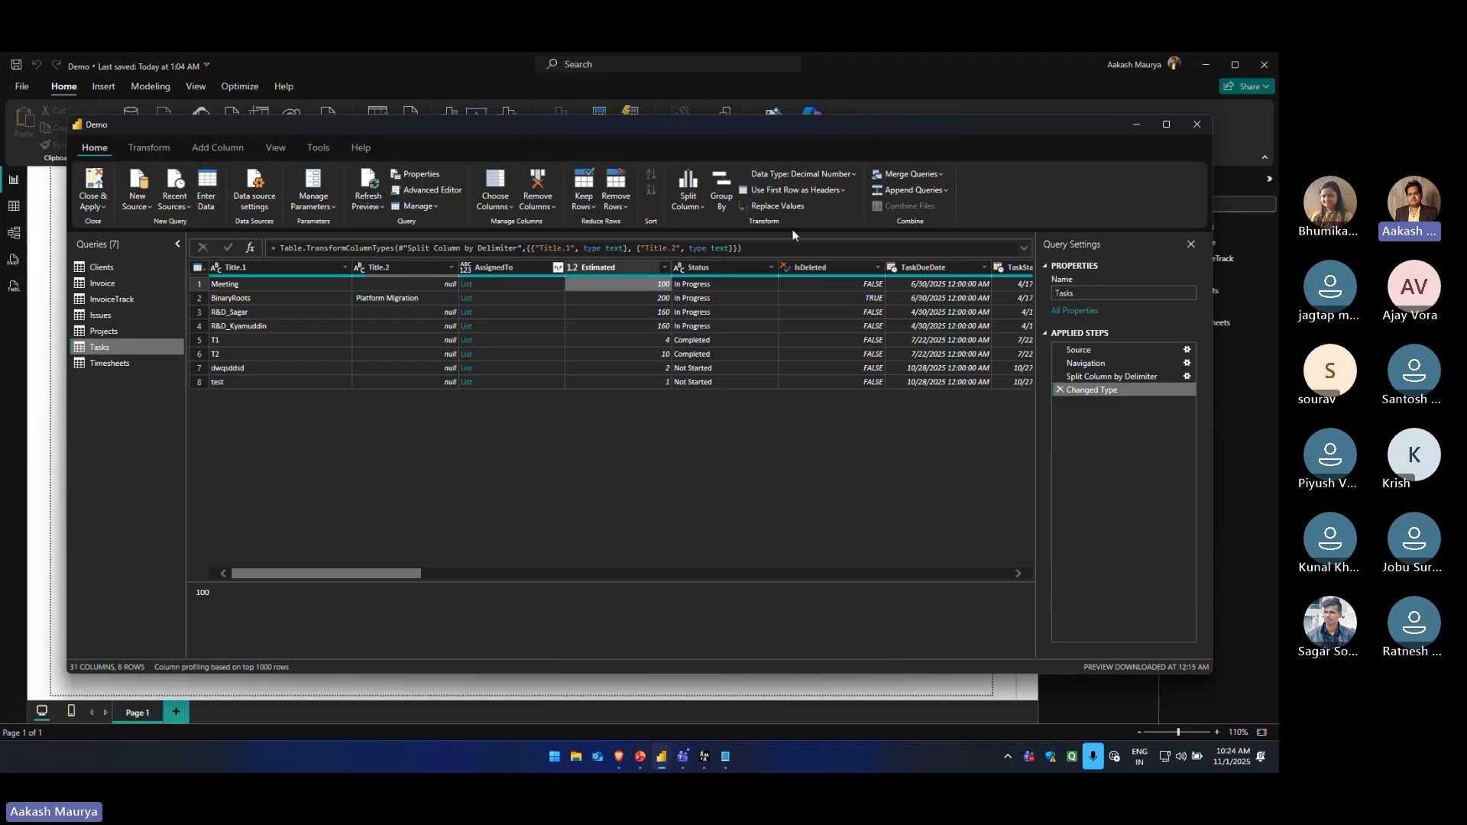
left_click(614, 268)
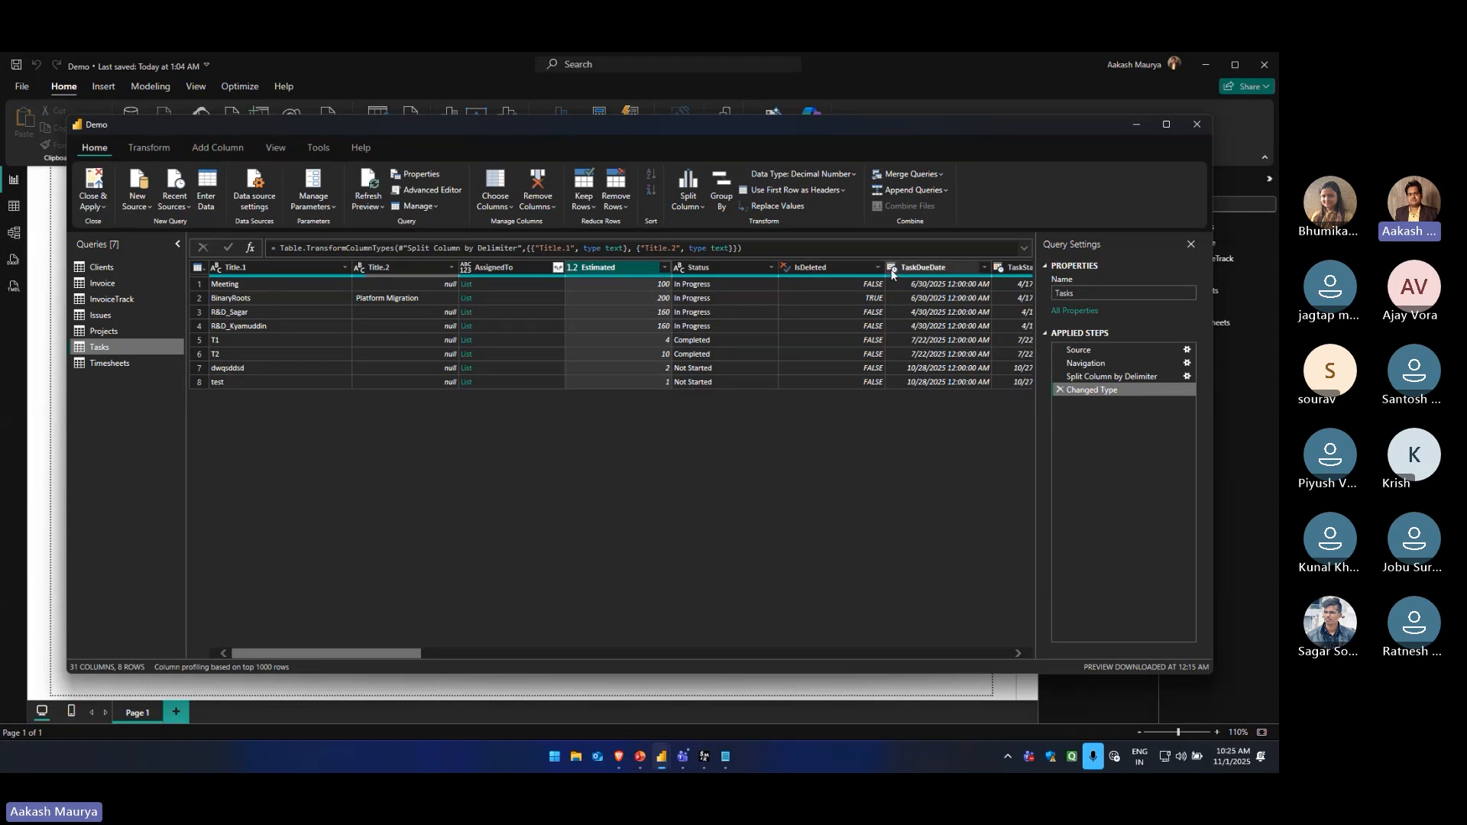
left_click(572, 268)
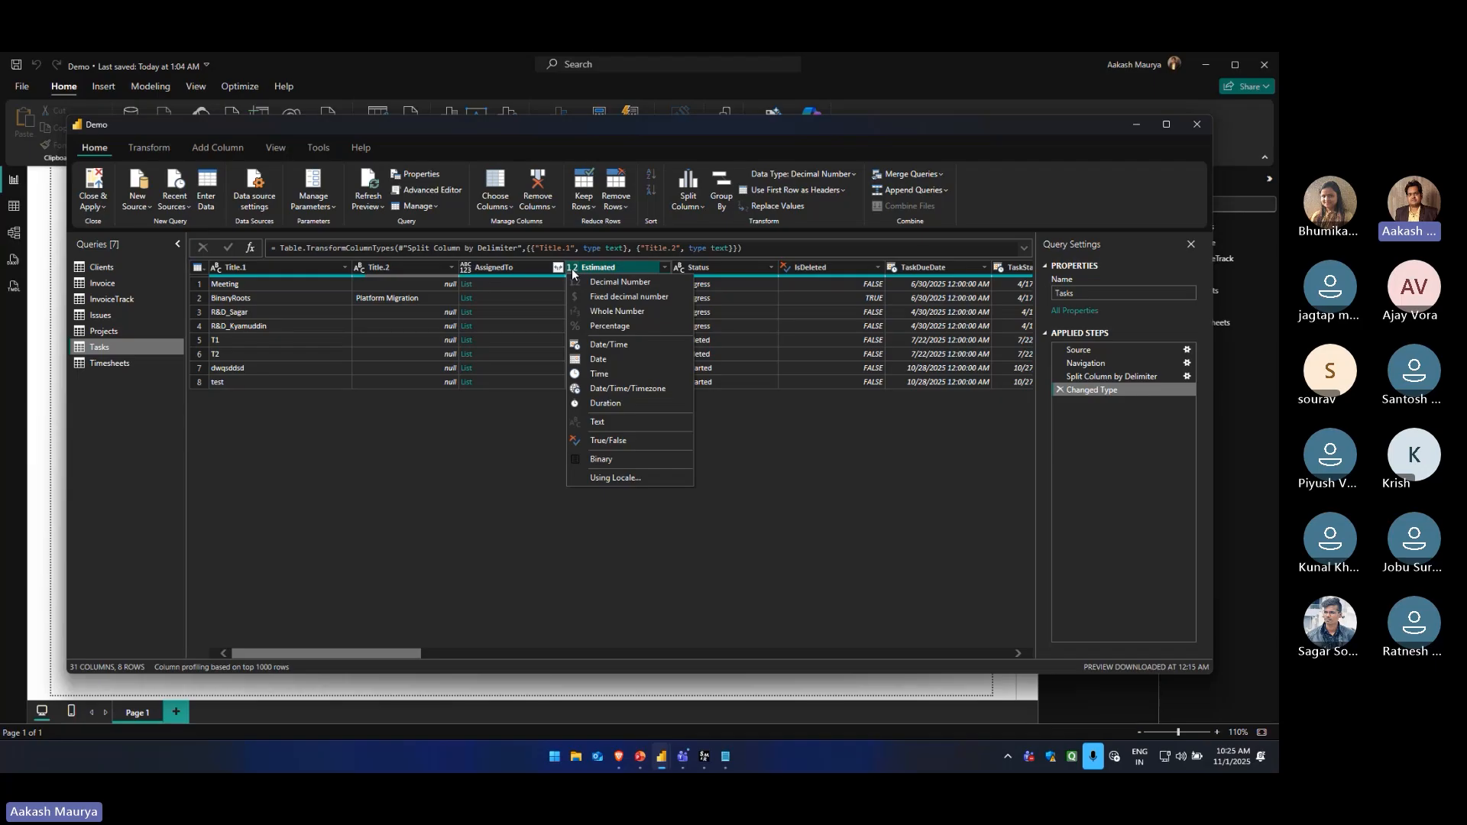
left_click(620, 312)
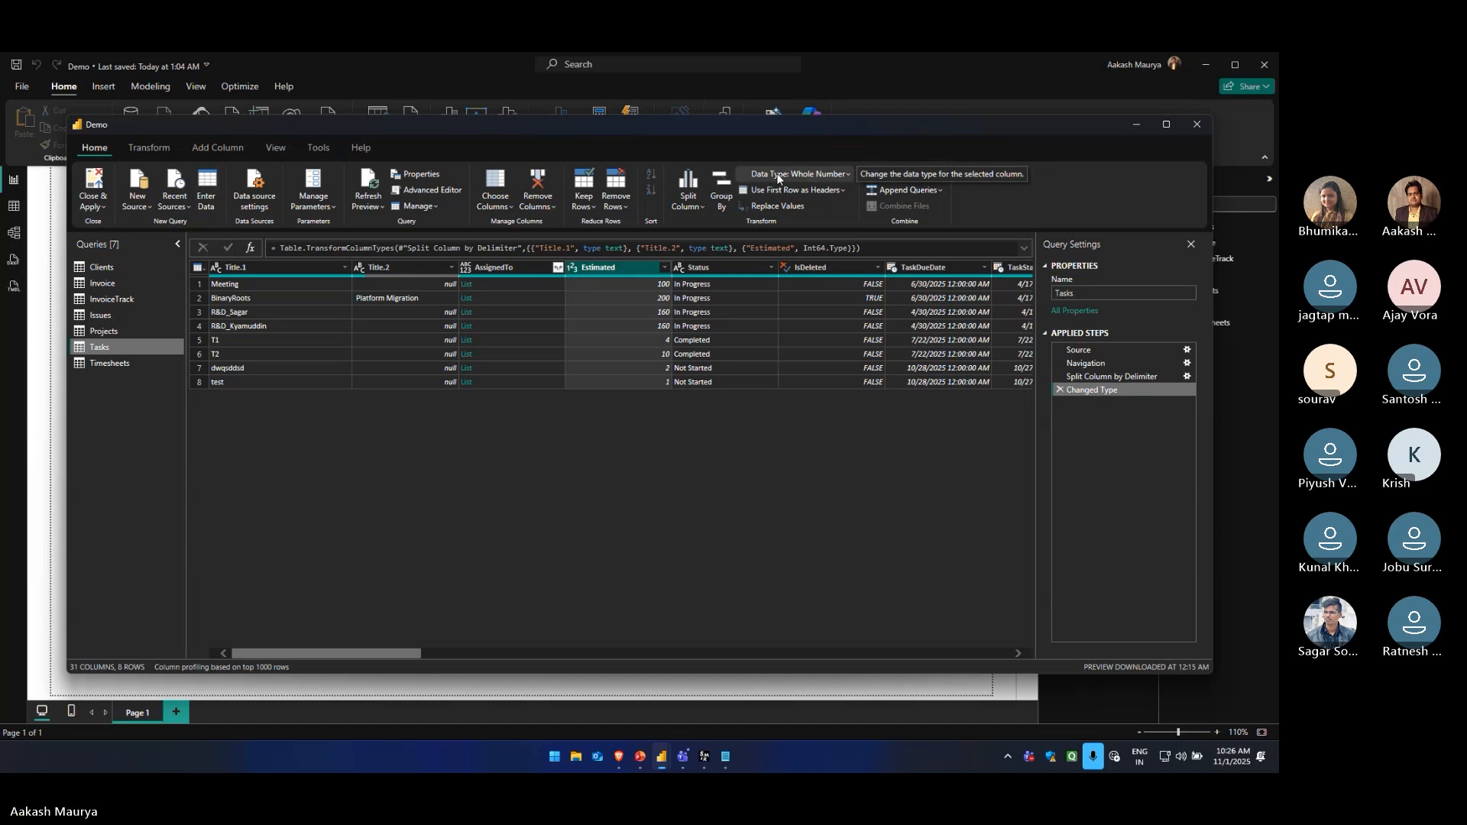
Set the Estimated column's data type to Decimal Number, replacing the current type conversion
left_click(819, 173)
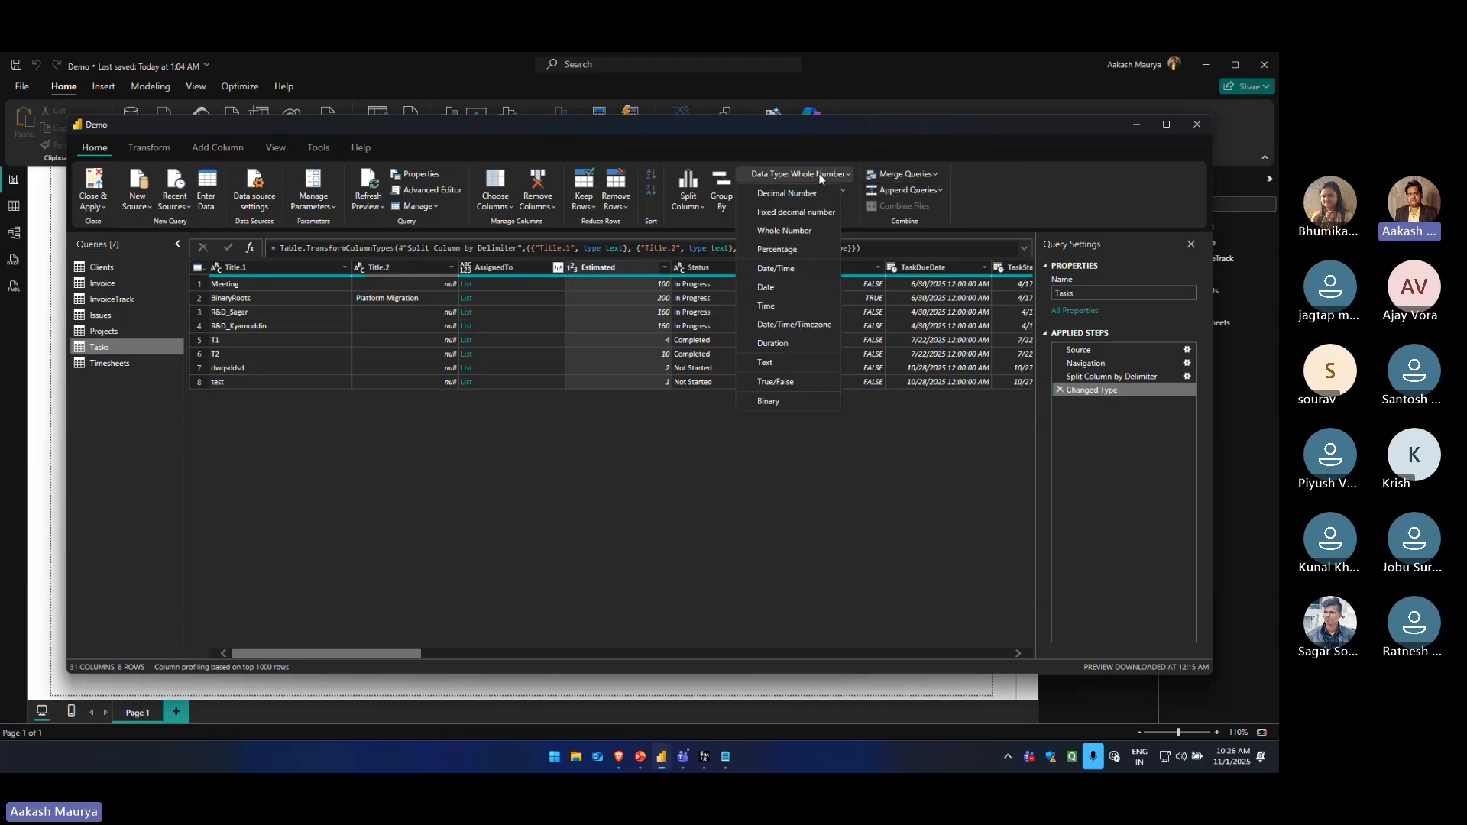
left_click(784, 195)
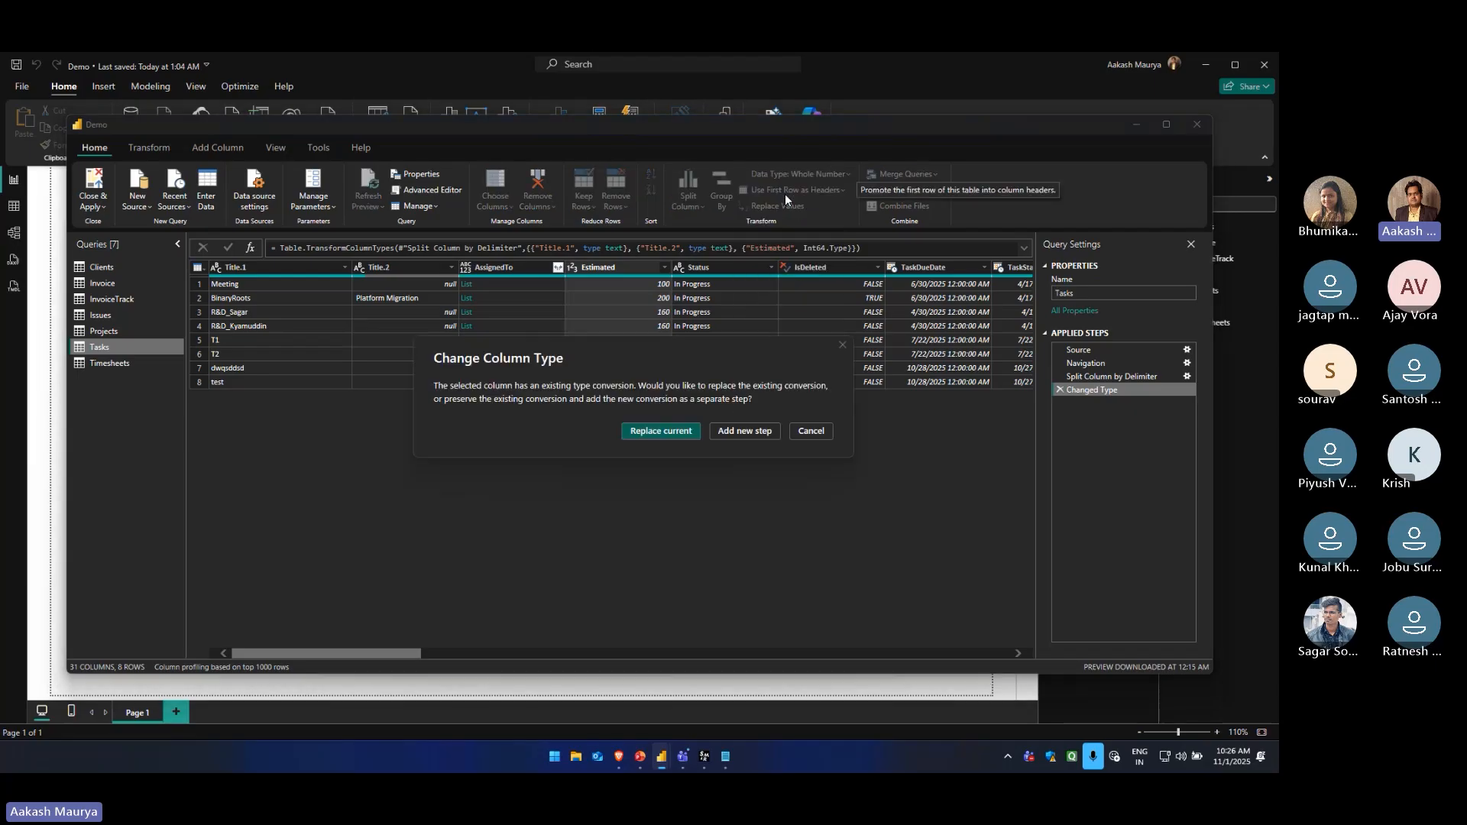
left_click(676, 432)
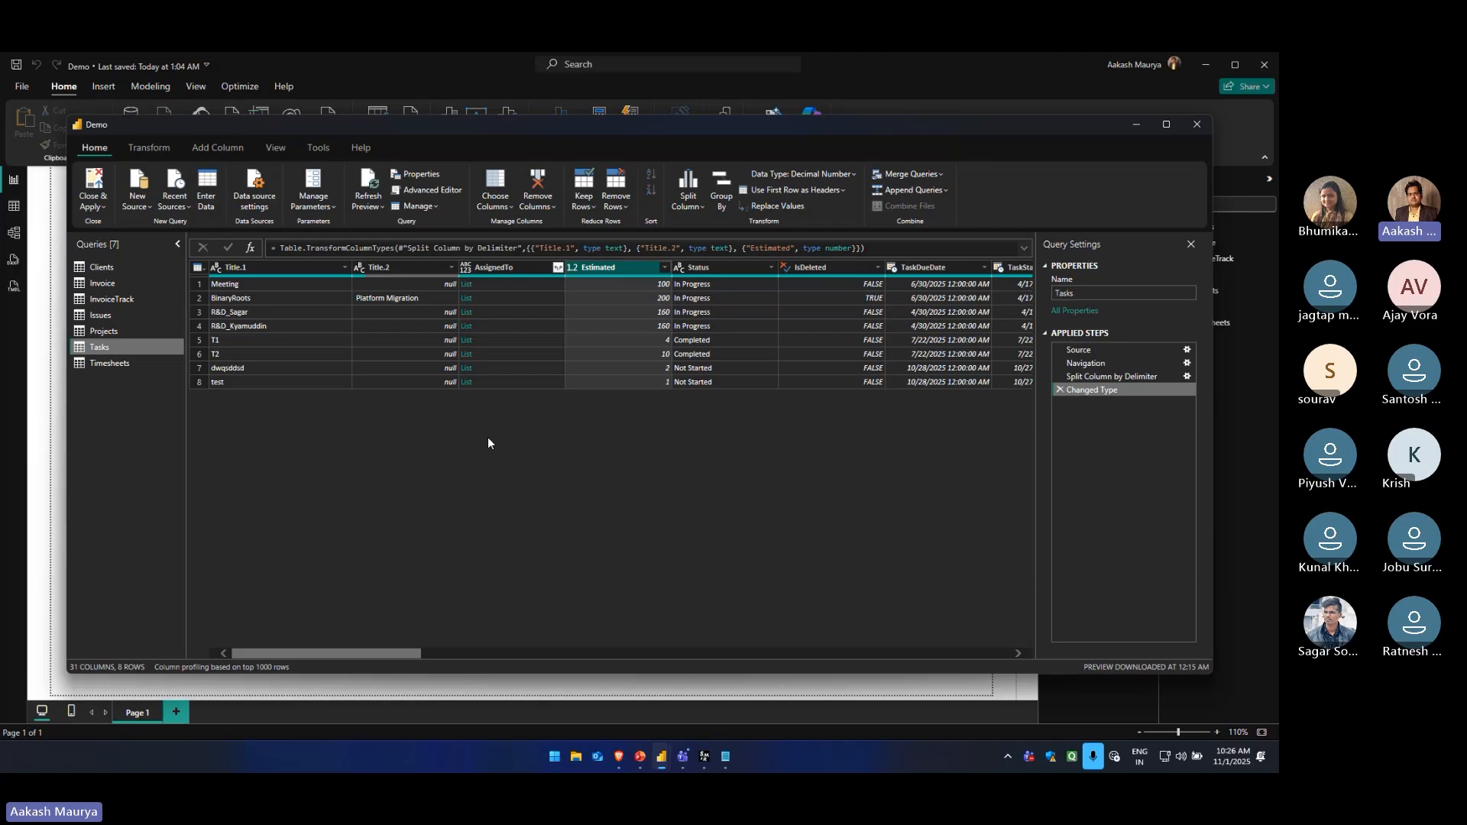
Promote the first row of the Tasks table to column headers
left_click(222, 285)
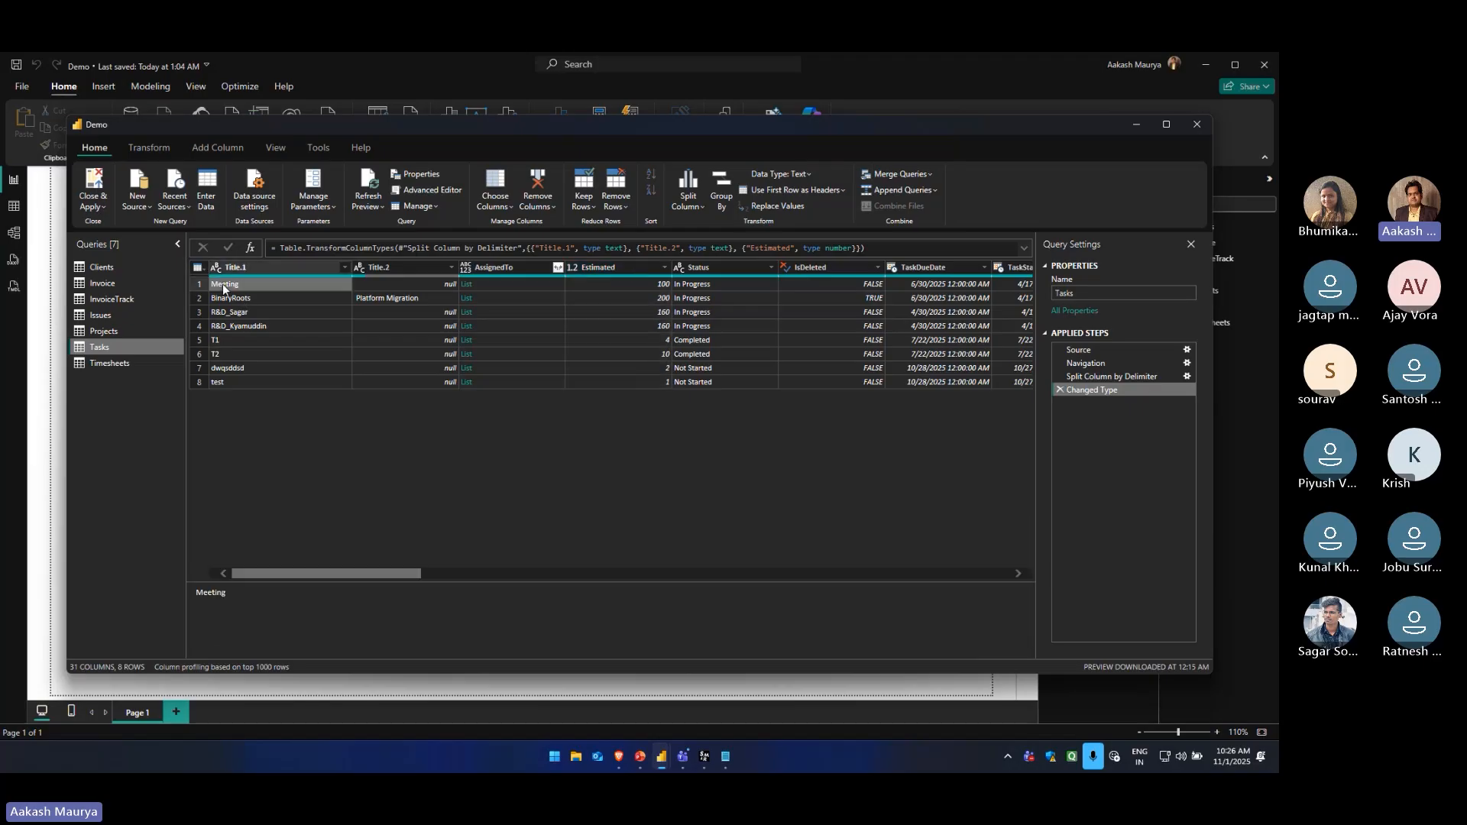
left_click(199, 284)
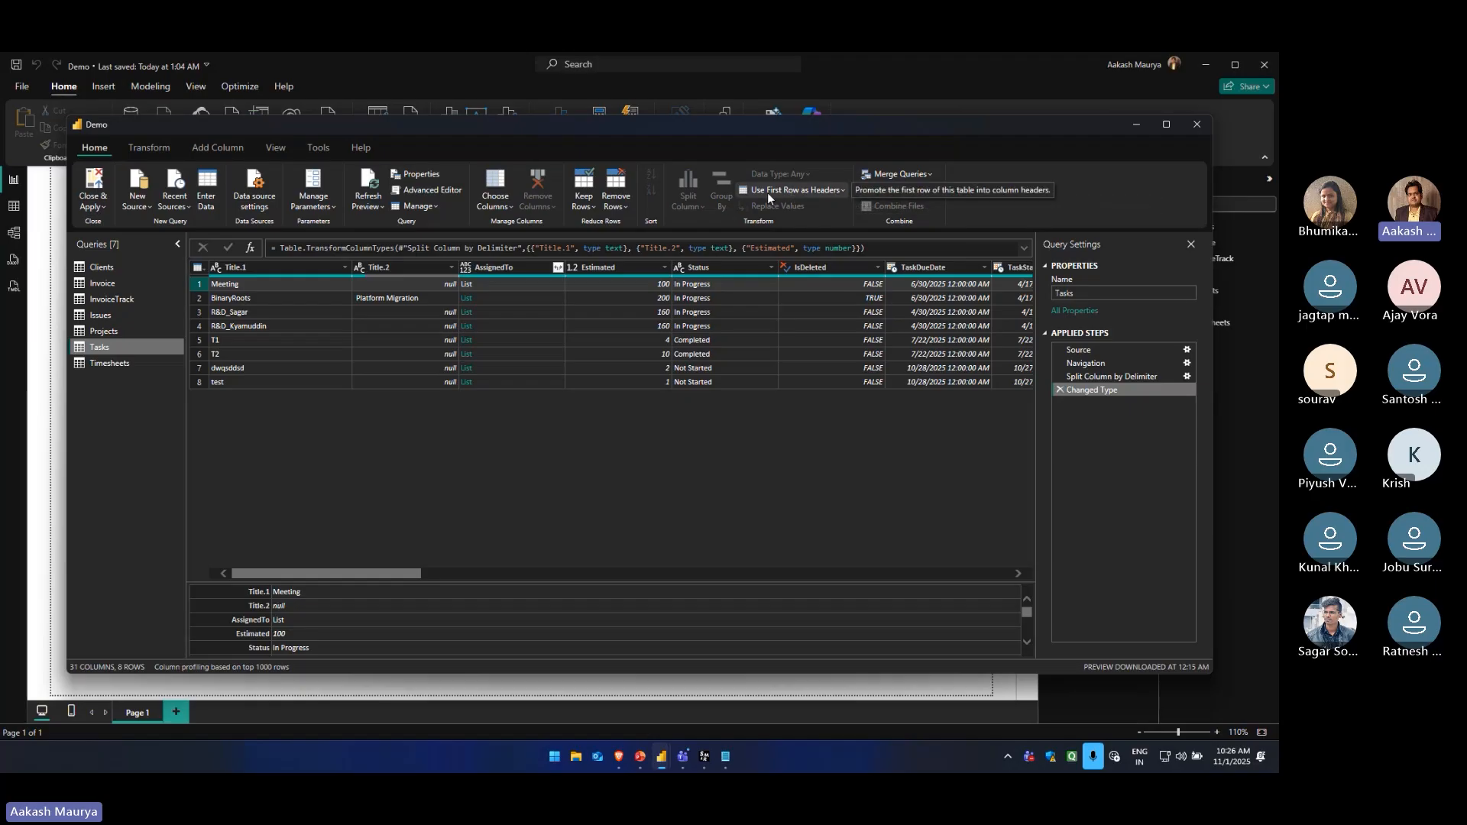
left_click(842, 191)
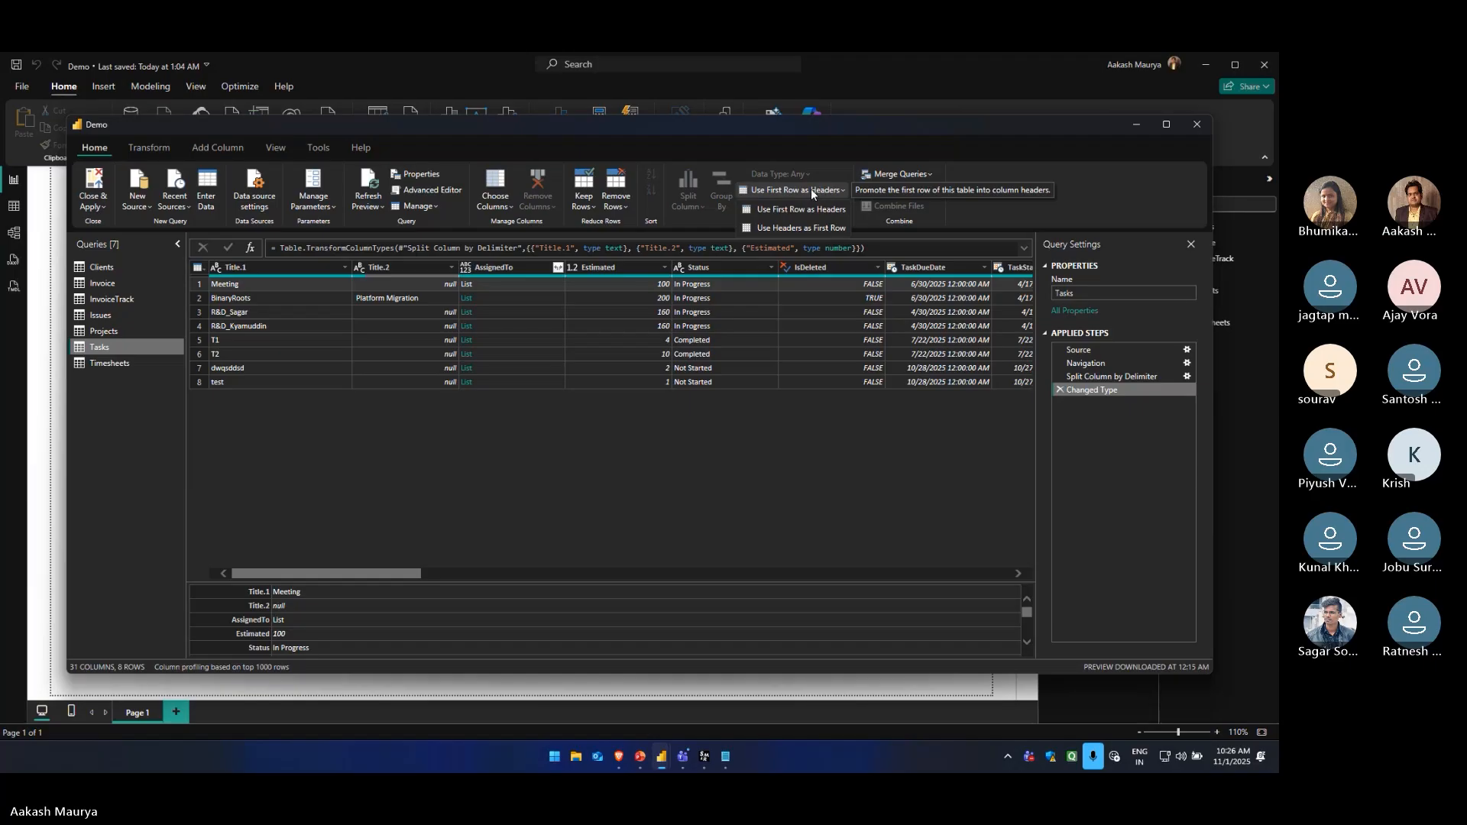
left_click(812, 206)
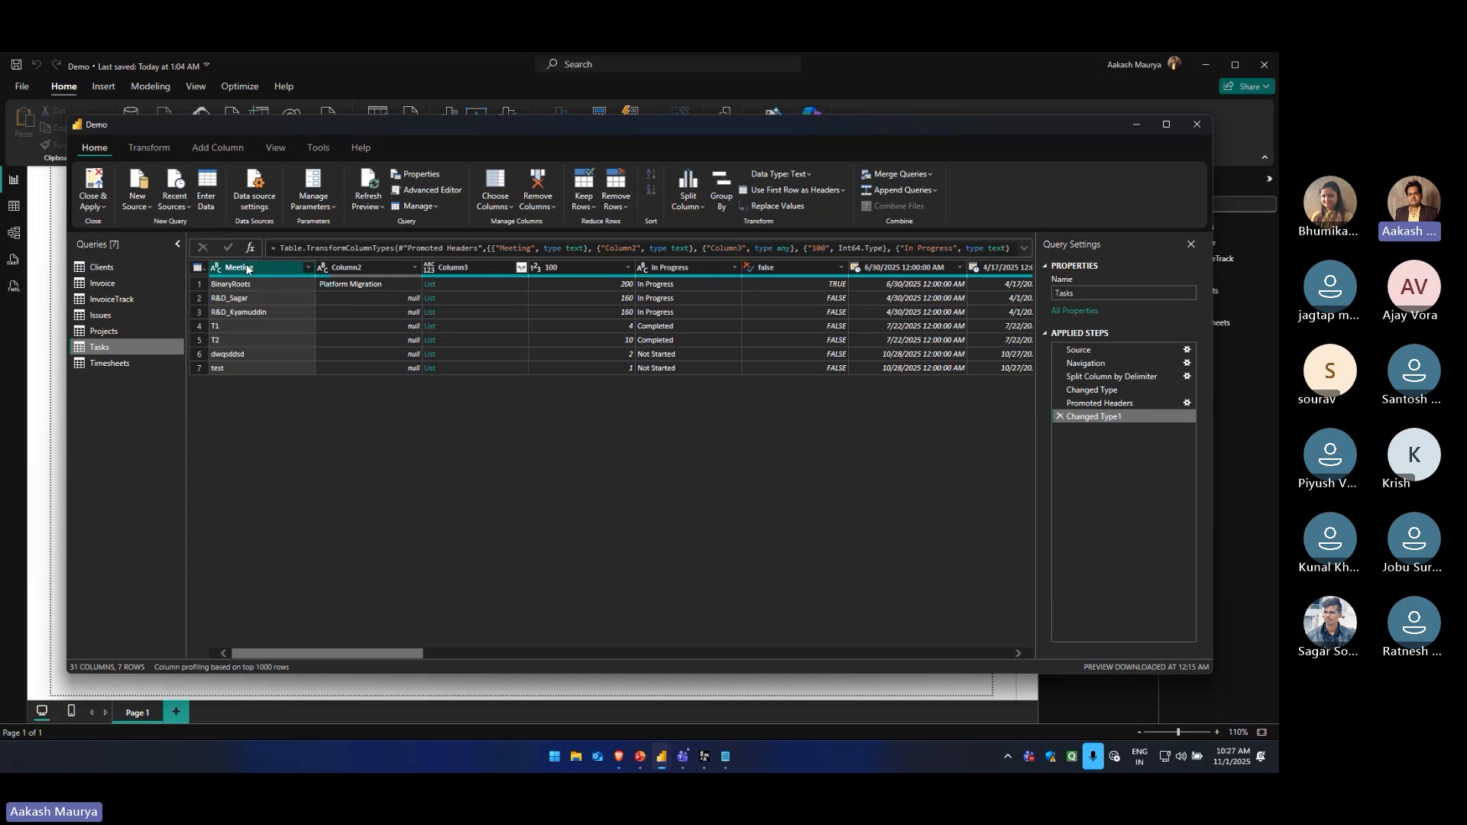
Check the promoted column headers, and delete the Changed Type1 and Promoted Headers steps
left_click(673, 268)
left_click(776, 269)
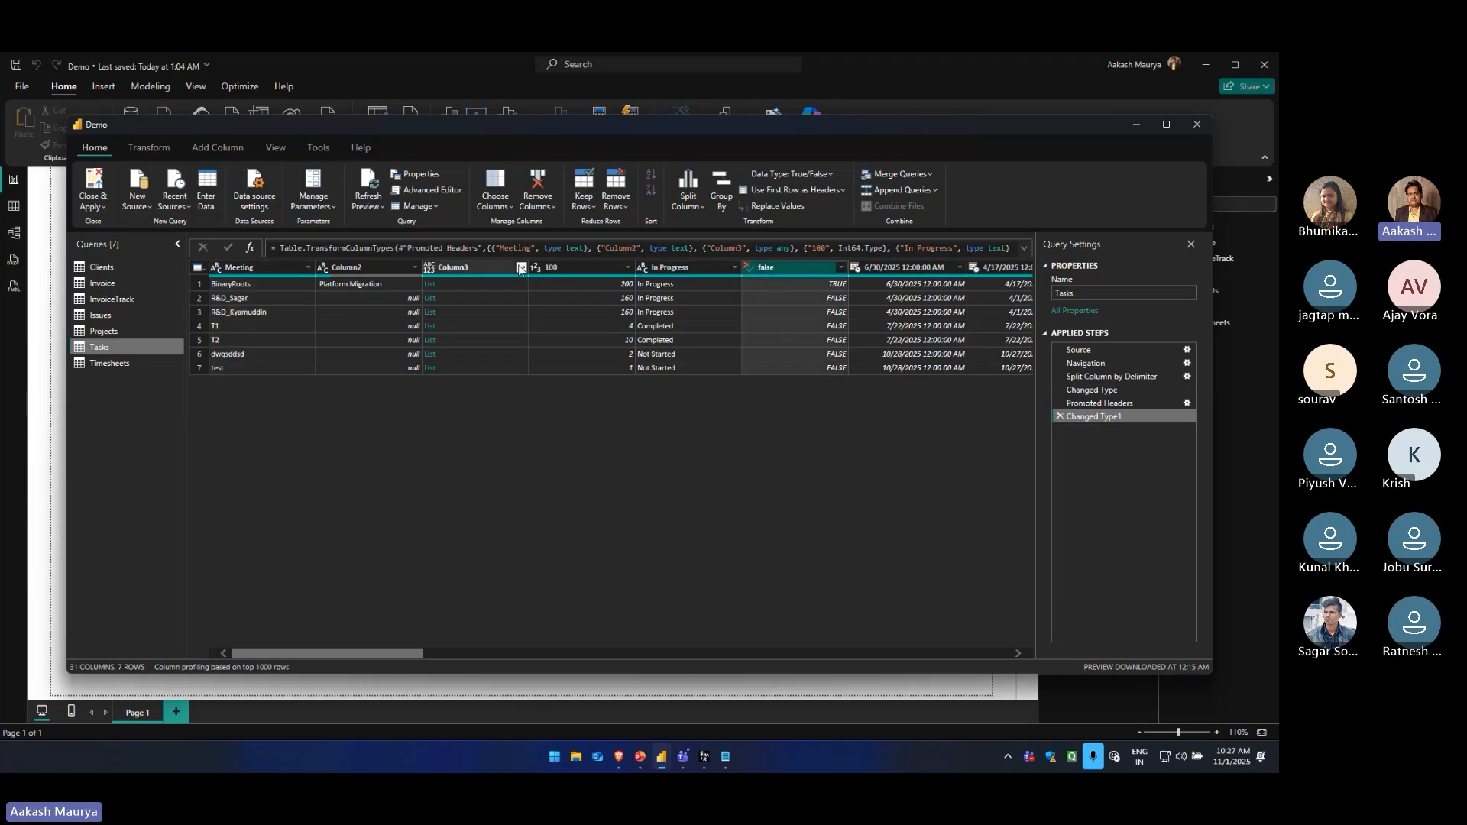
left_click(570, 268)
left_click(263, 270)
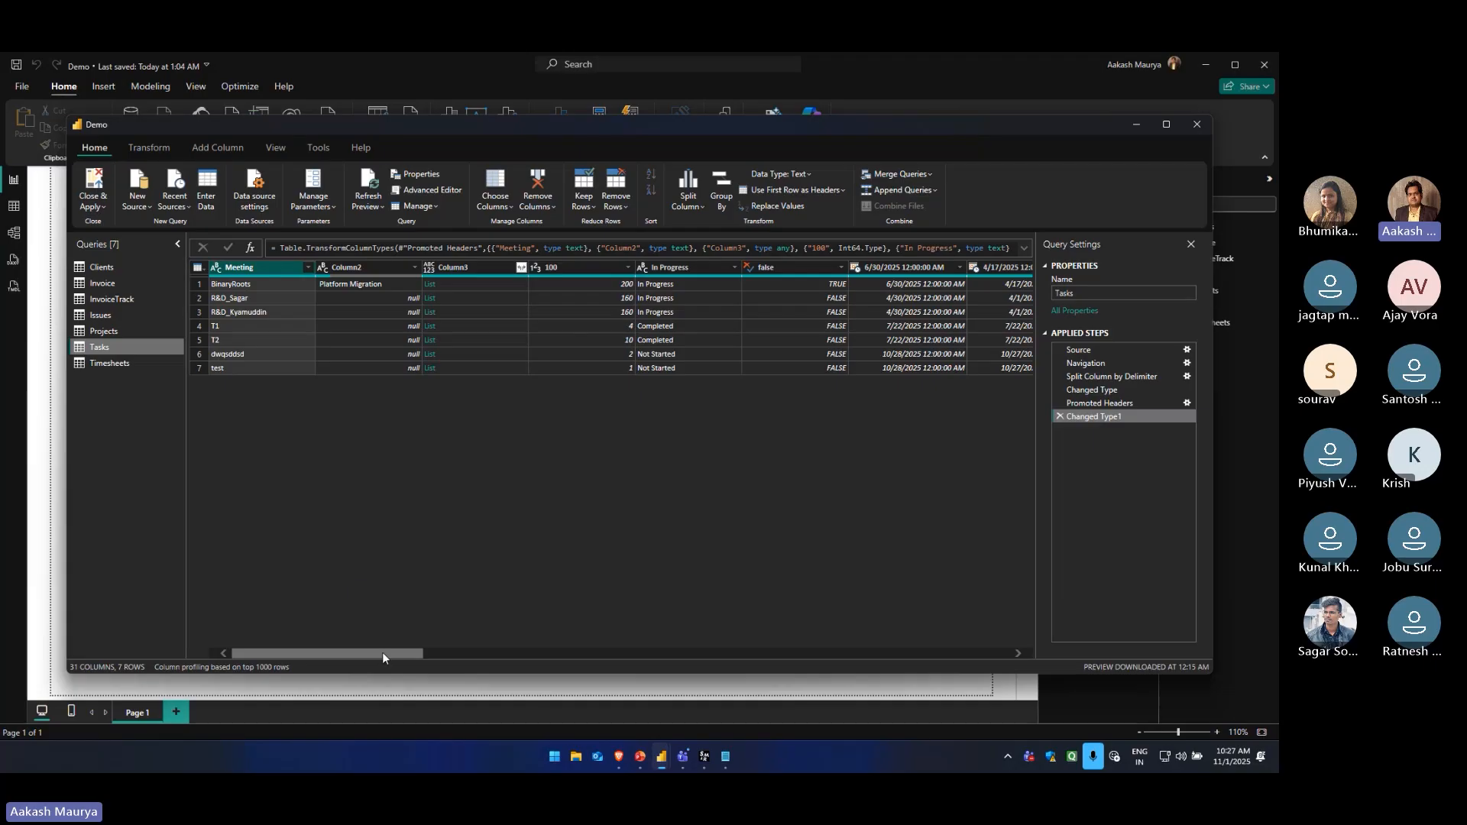
left_click_drag(382, 655, 323, 653)
left_click(1059, 416)
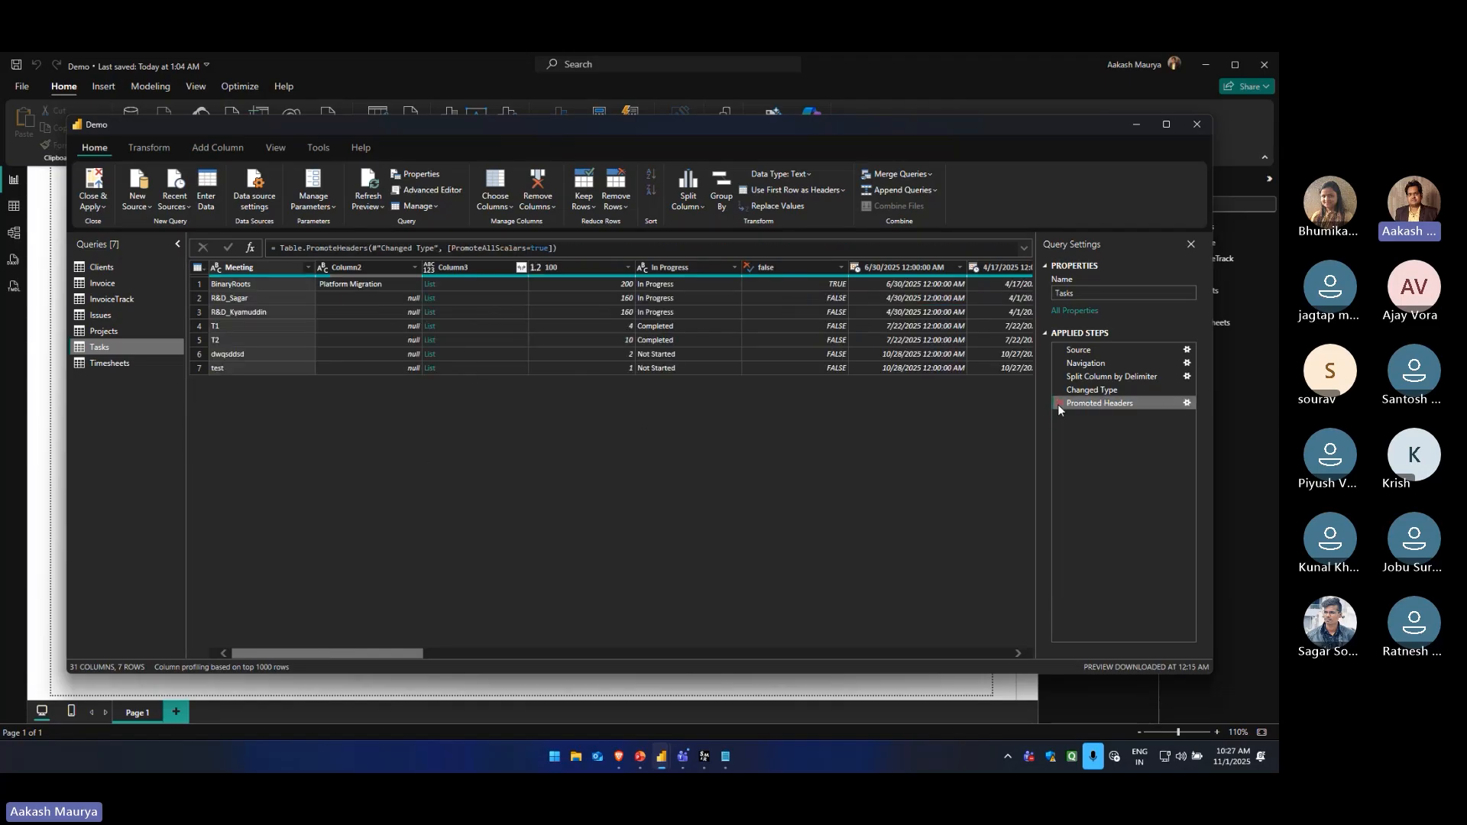
left_click(1059, 403)
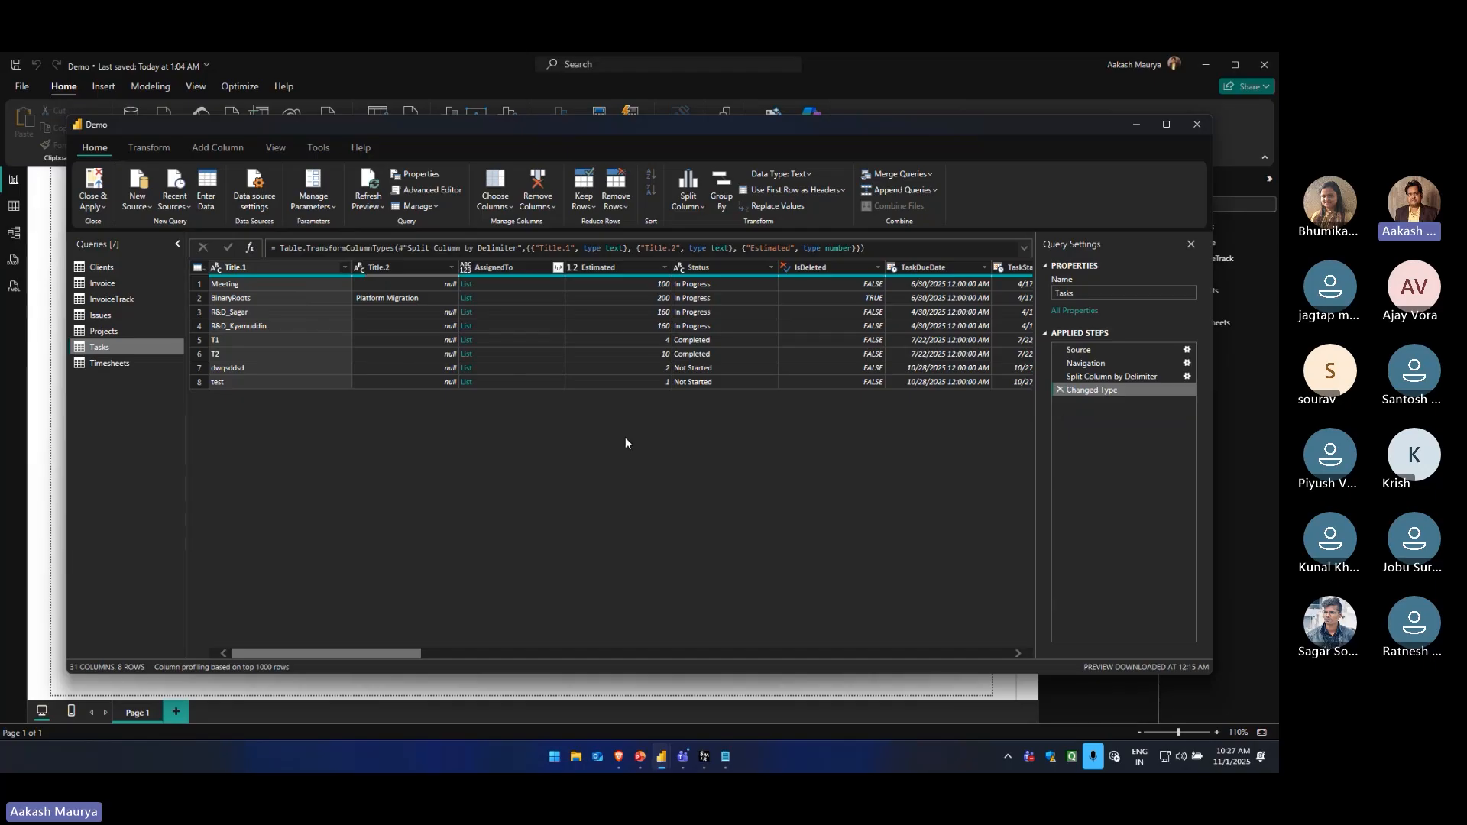
Replace every "_" with "#" in the Title.1 column of Tasks, and check the affected titles
left_click(637, 327)
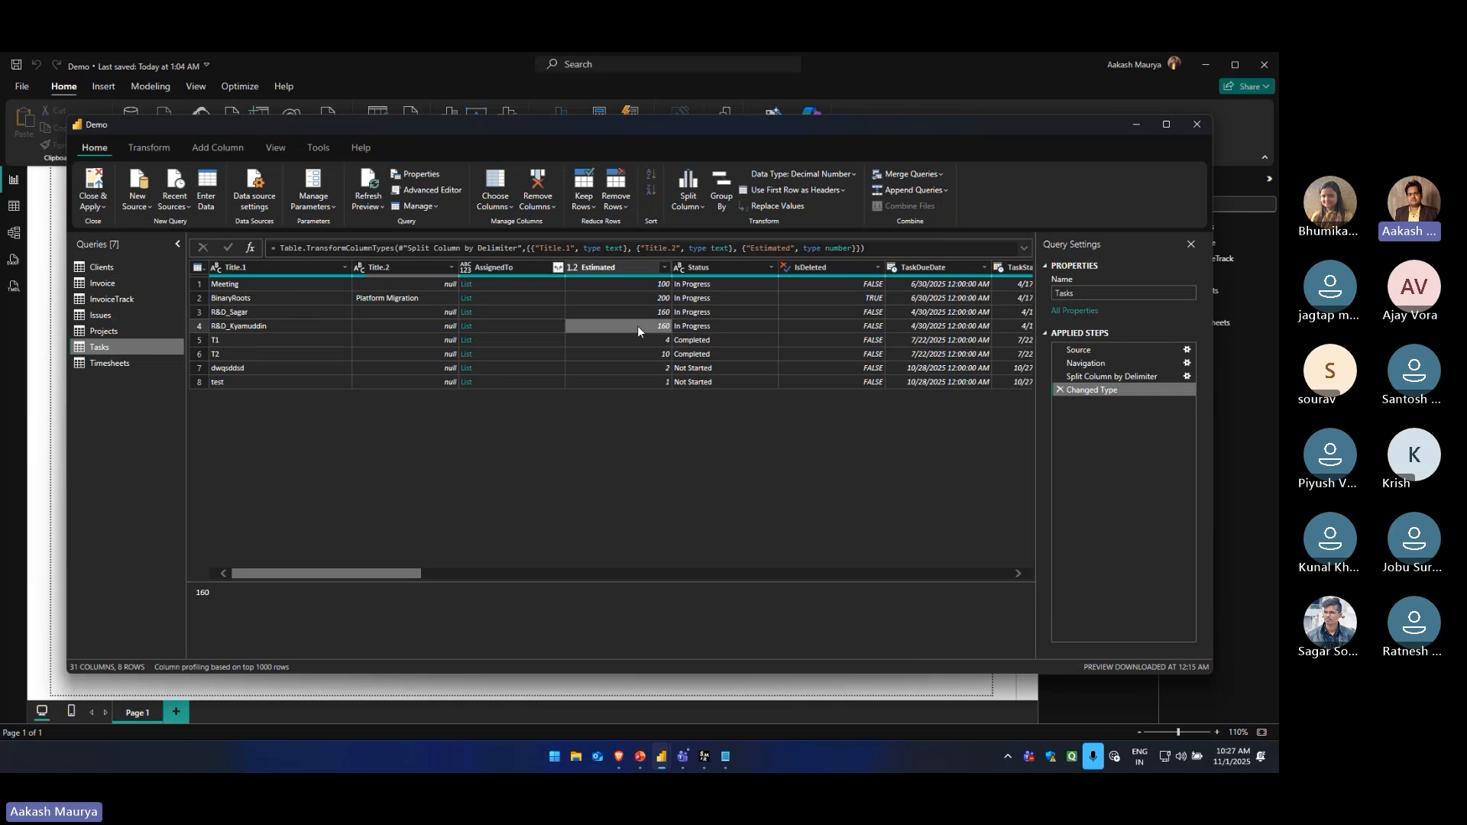
left_click(232, 314)
left_click(250, 269)
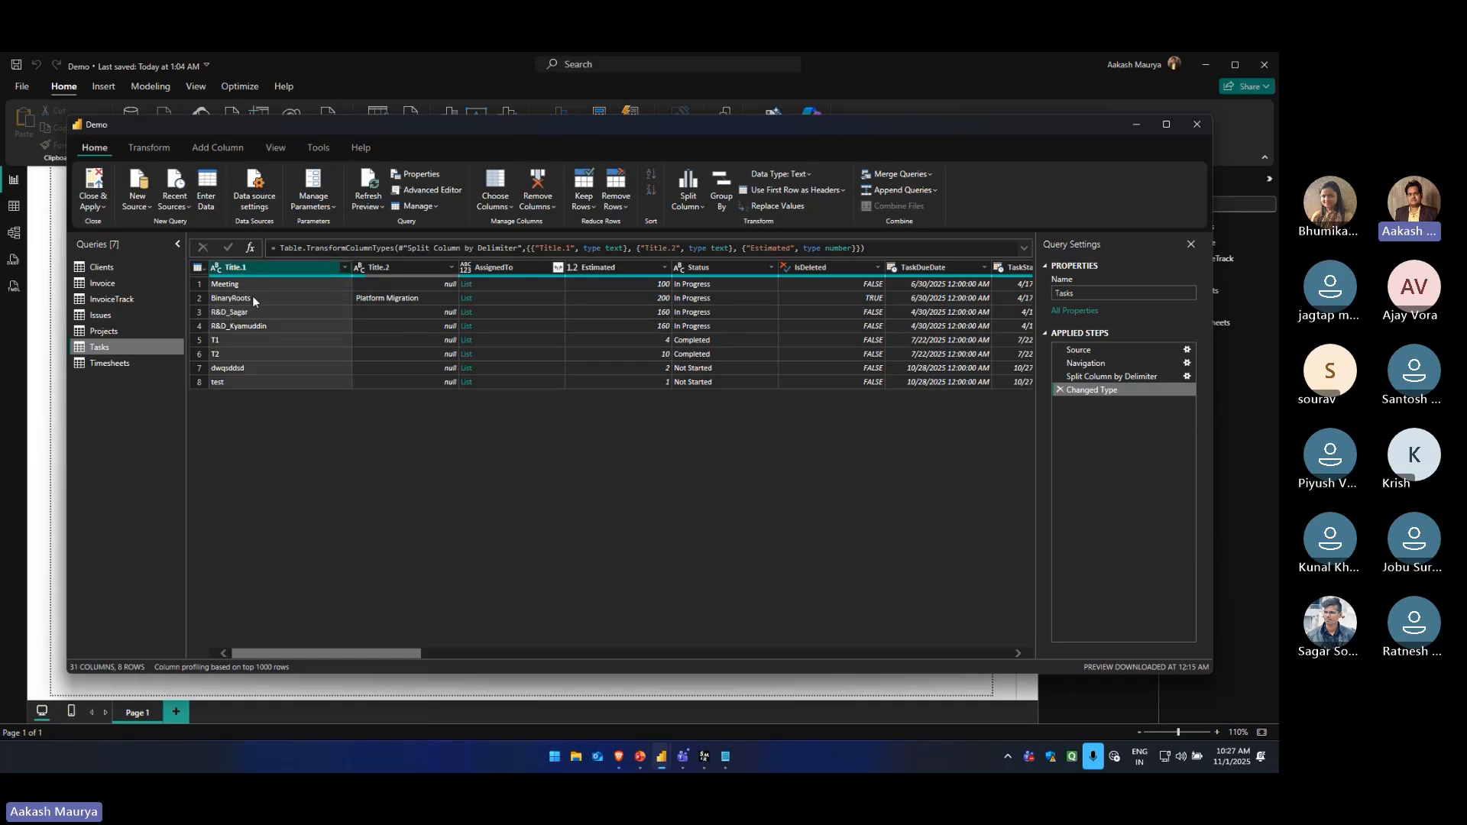
left_click(771, 209)
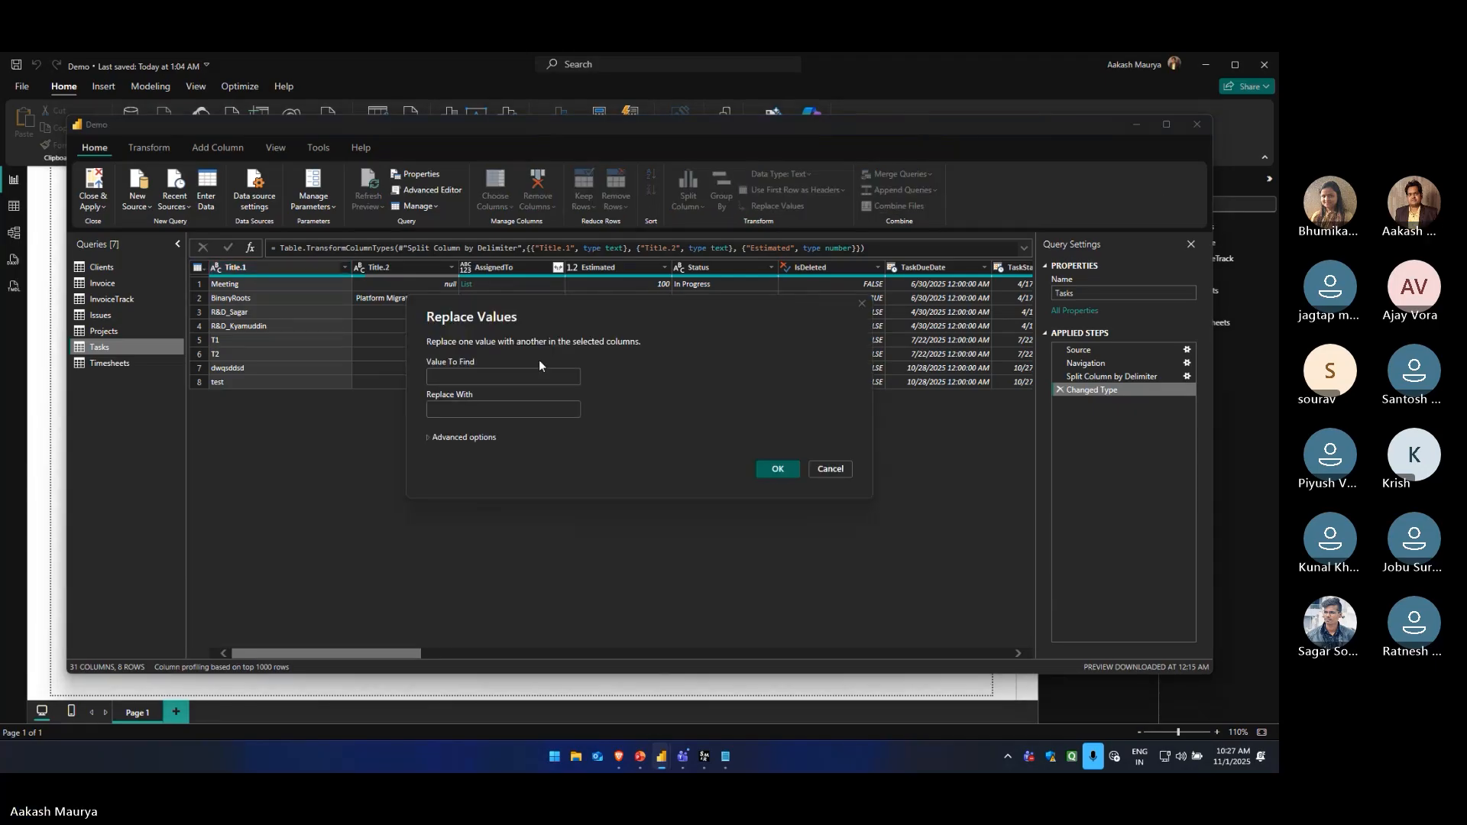
left_click(503, 379)
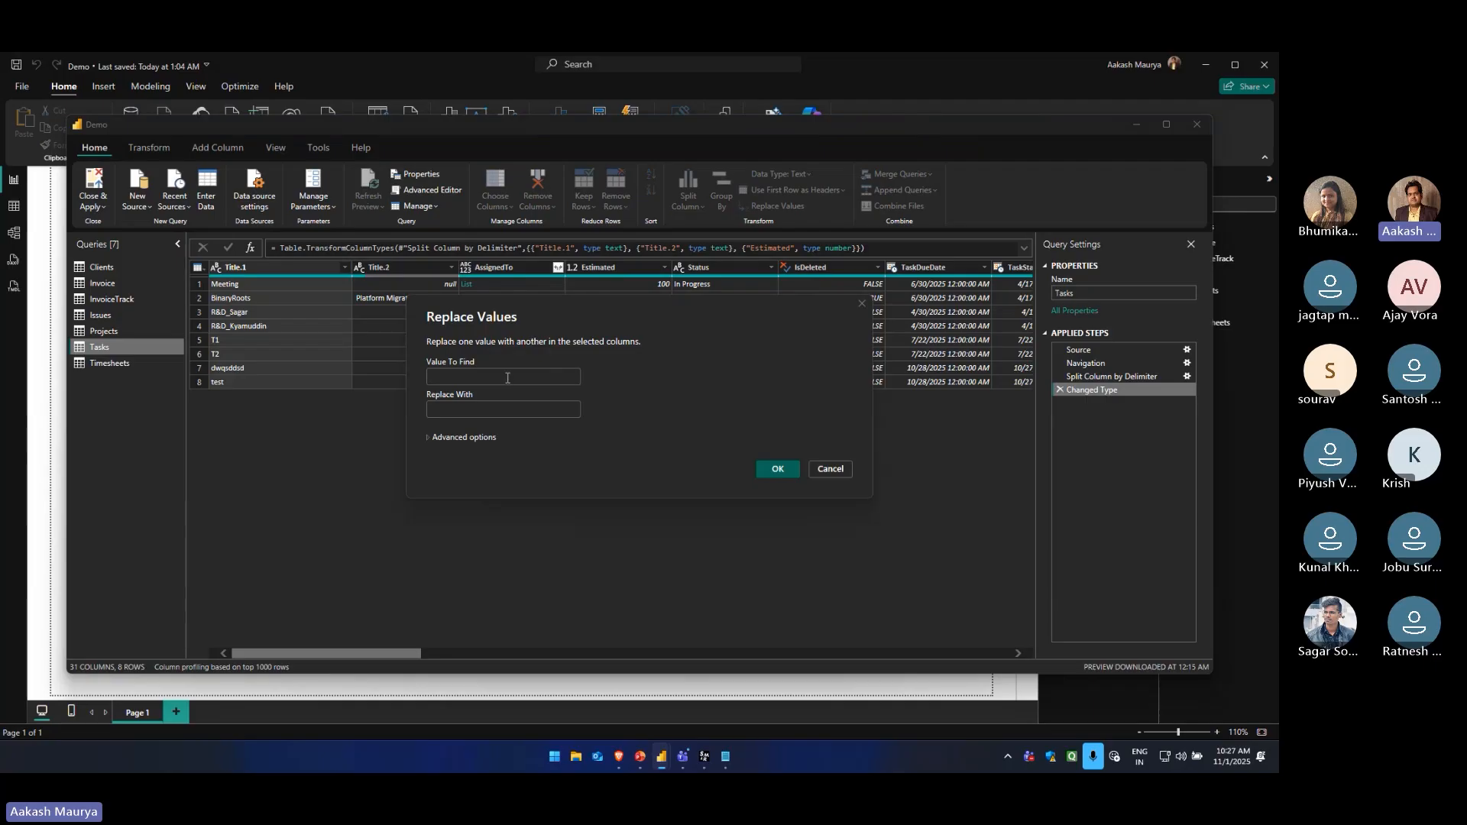
left_click(507, 378)
type("-")
left_click(511, 411)
left_click(511, 410)
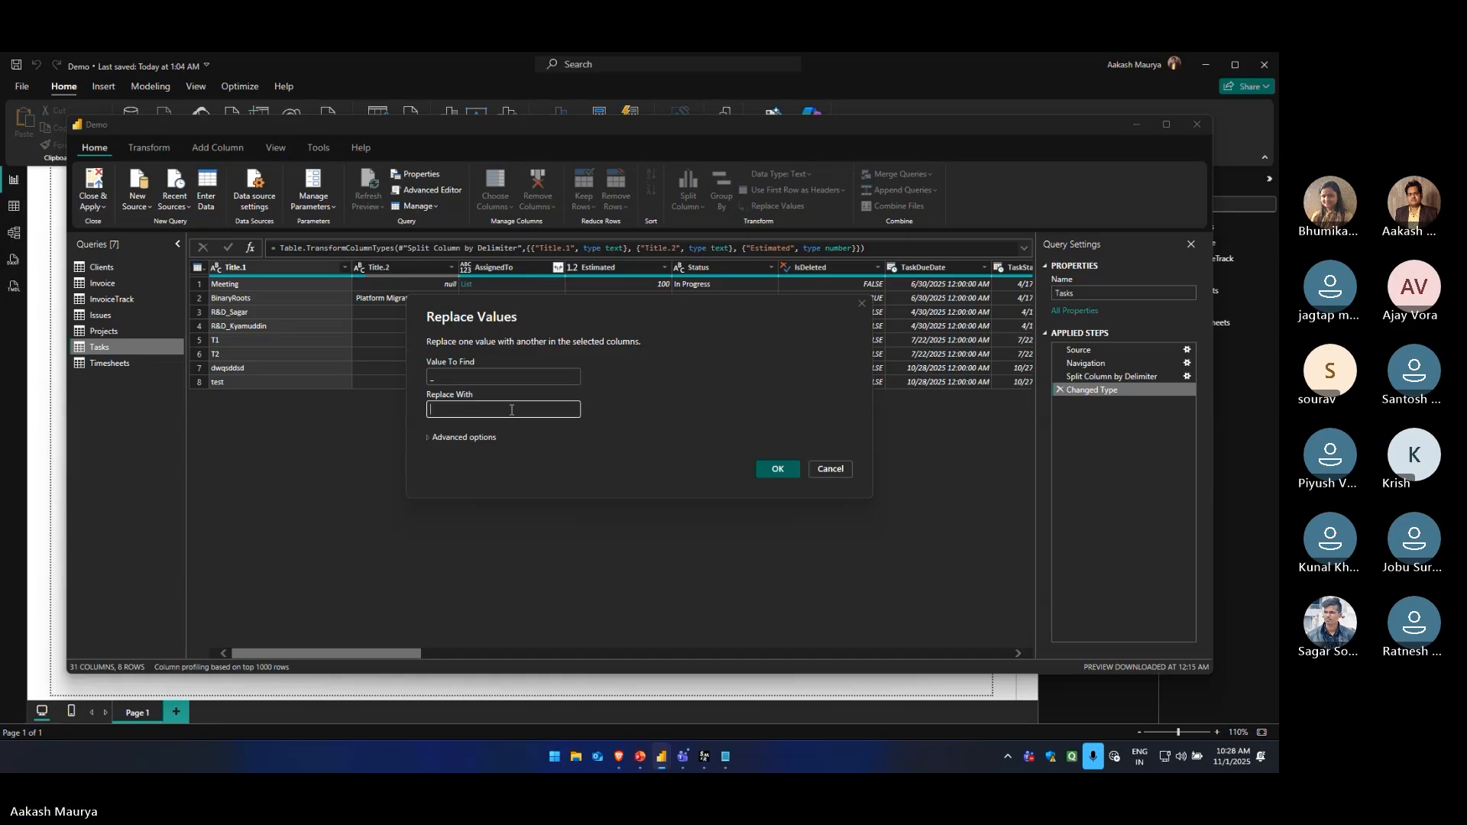
type("#")
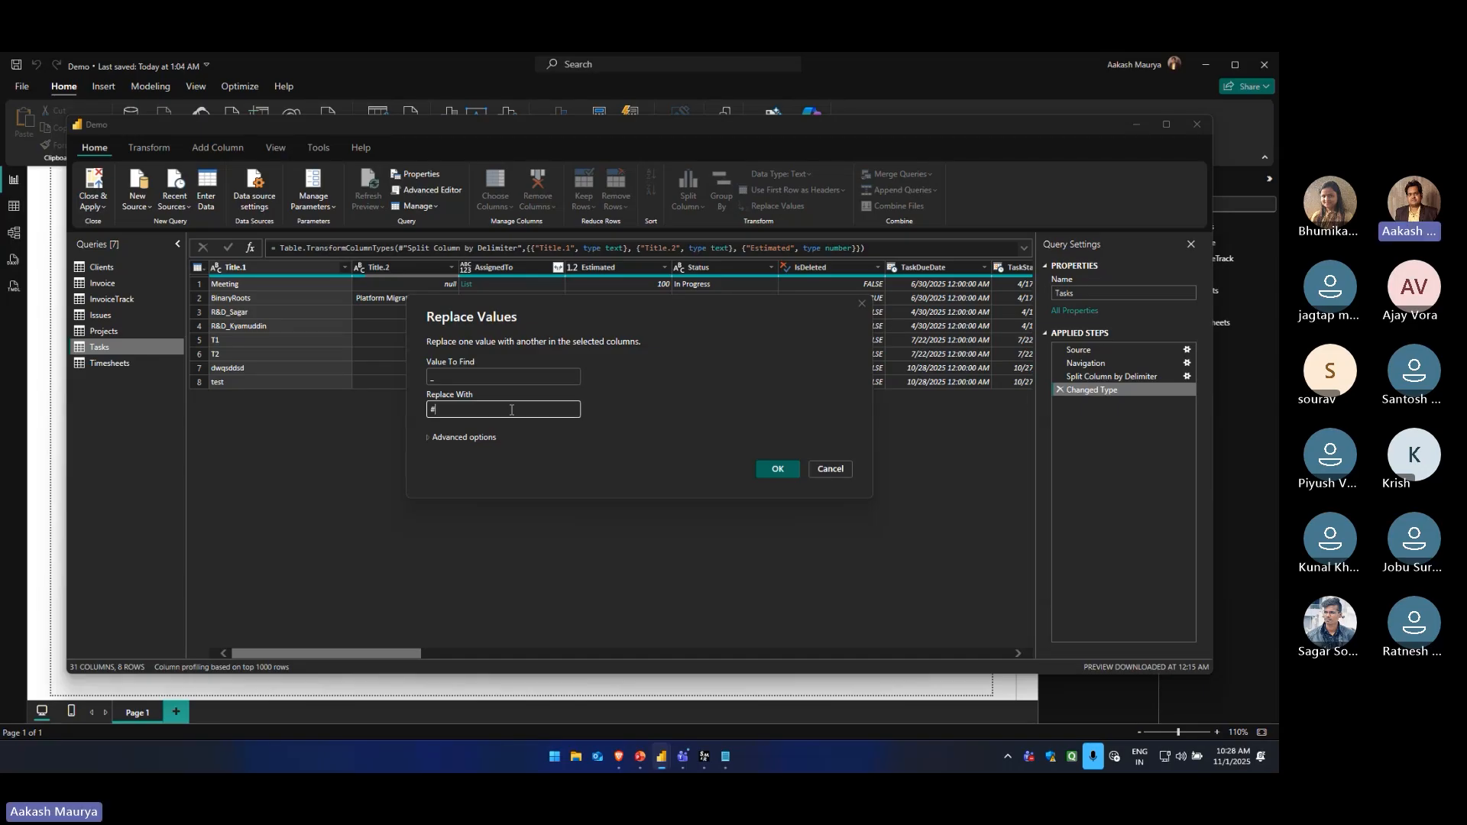
left_click(764, 473)
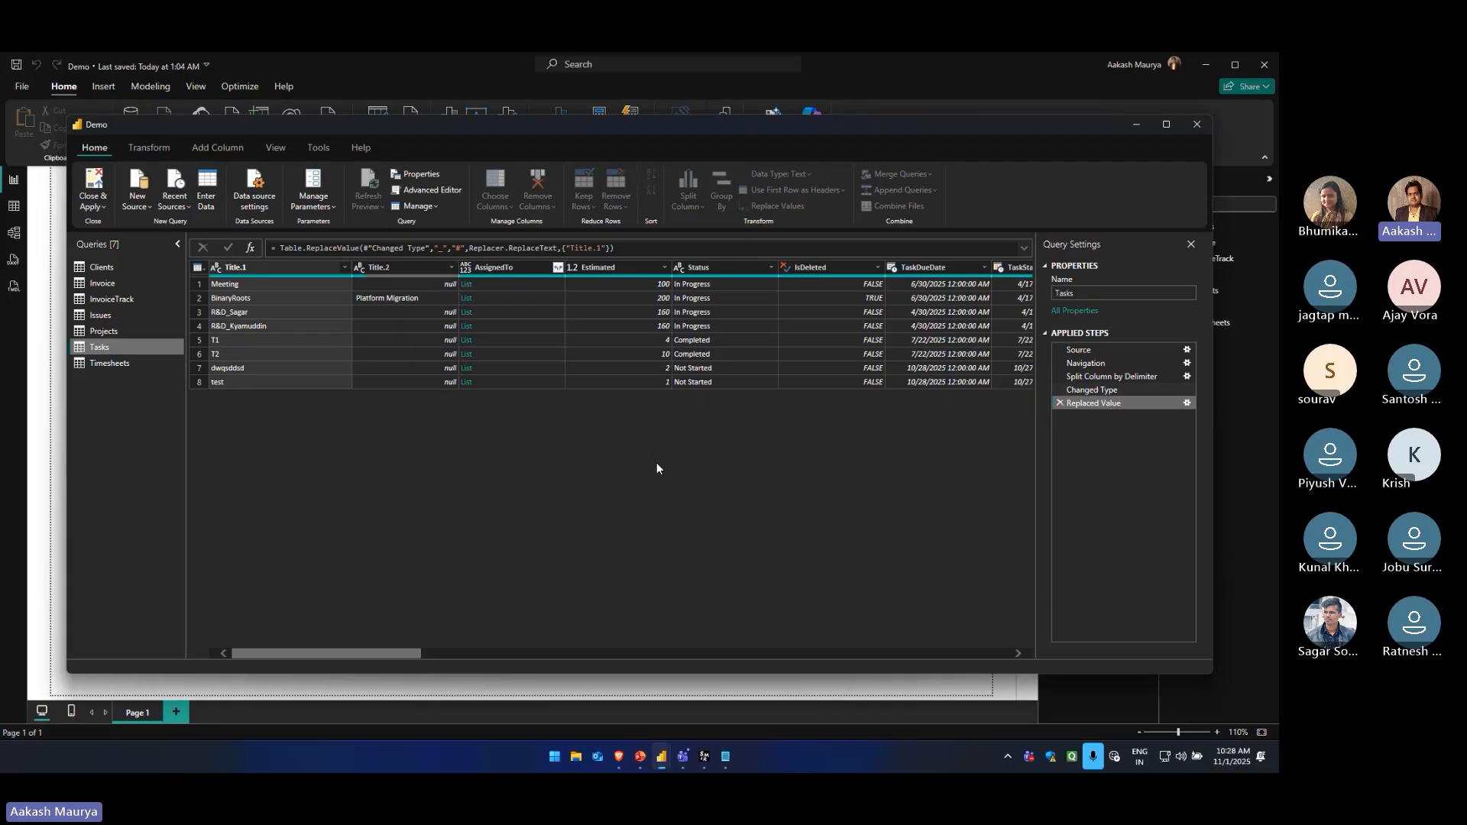
left_click(249, 326)
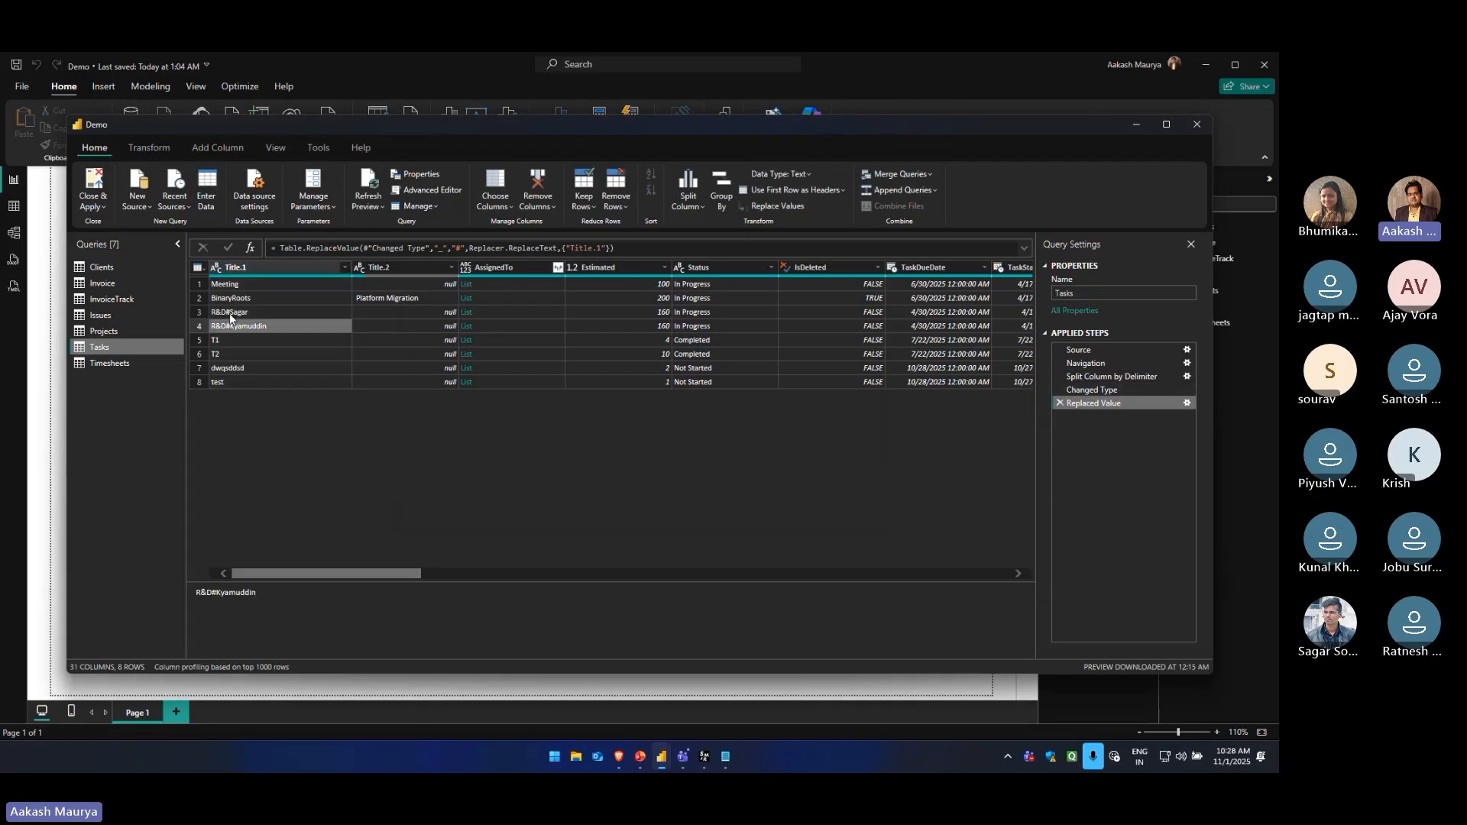
left_click(249, 313)
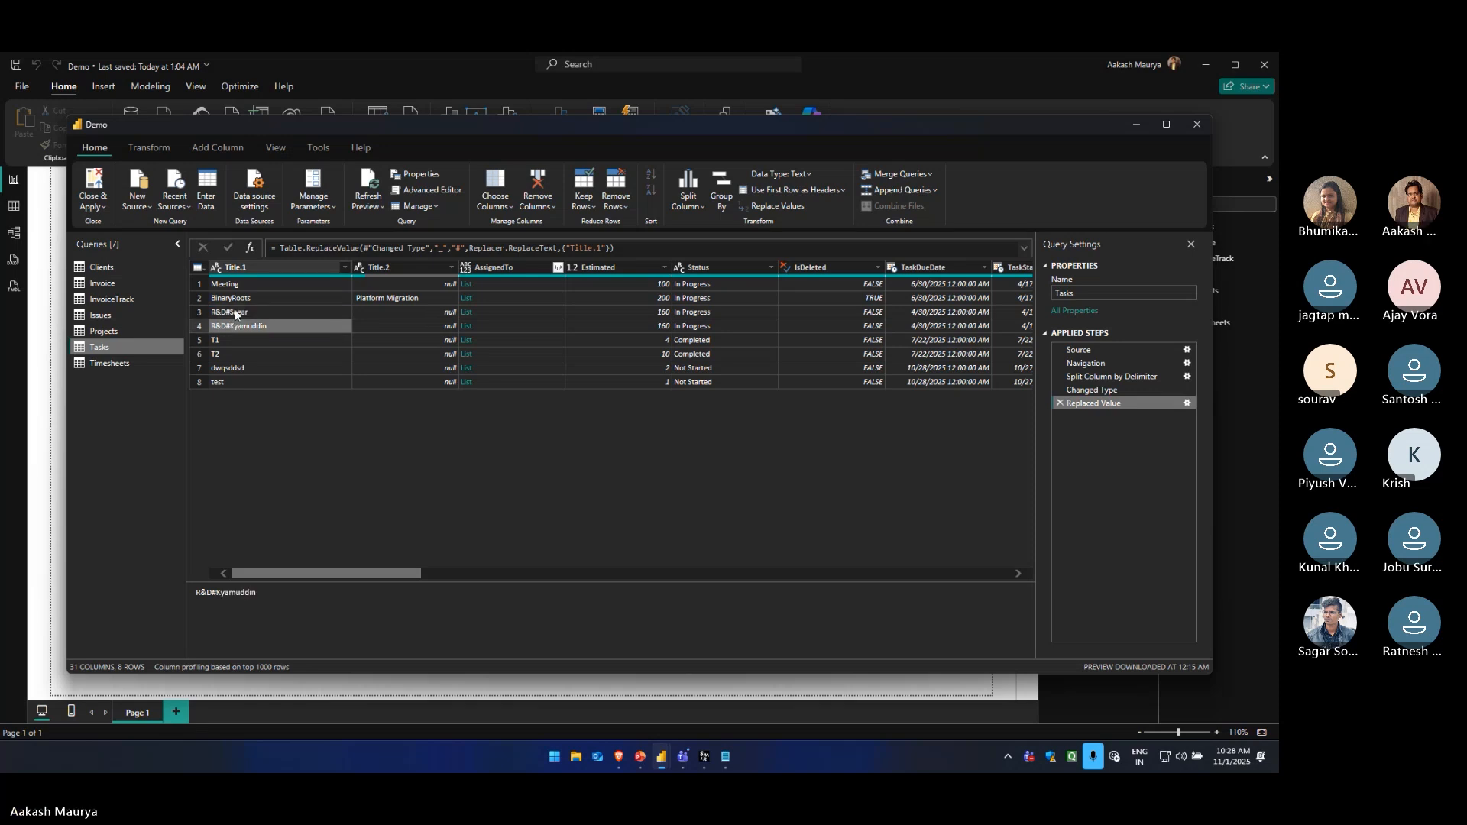
left_click(240, 326)
left_click(243, 314)
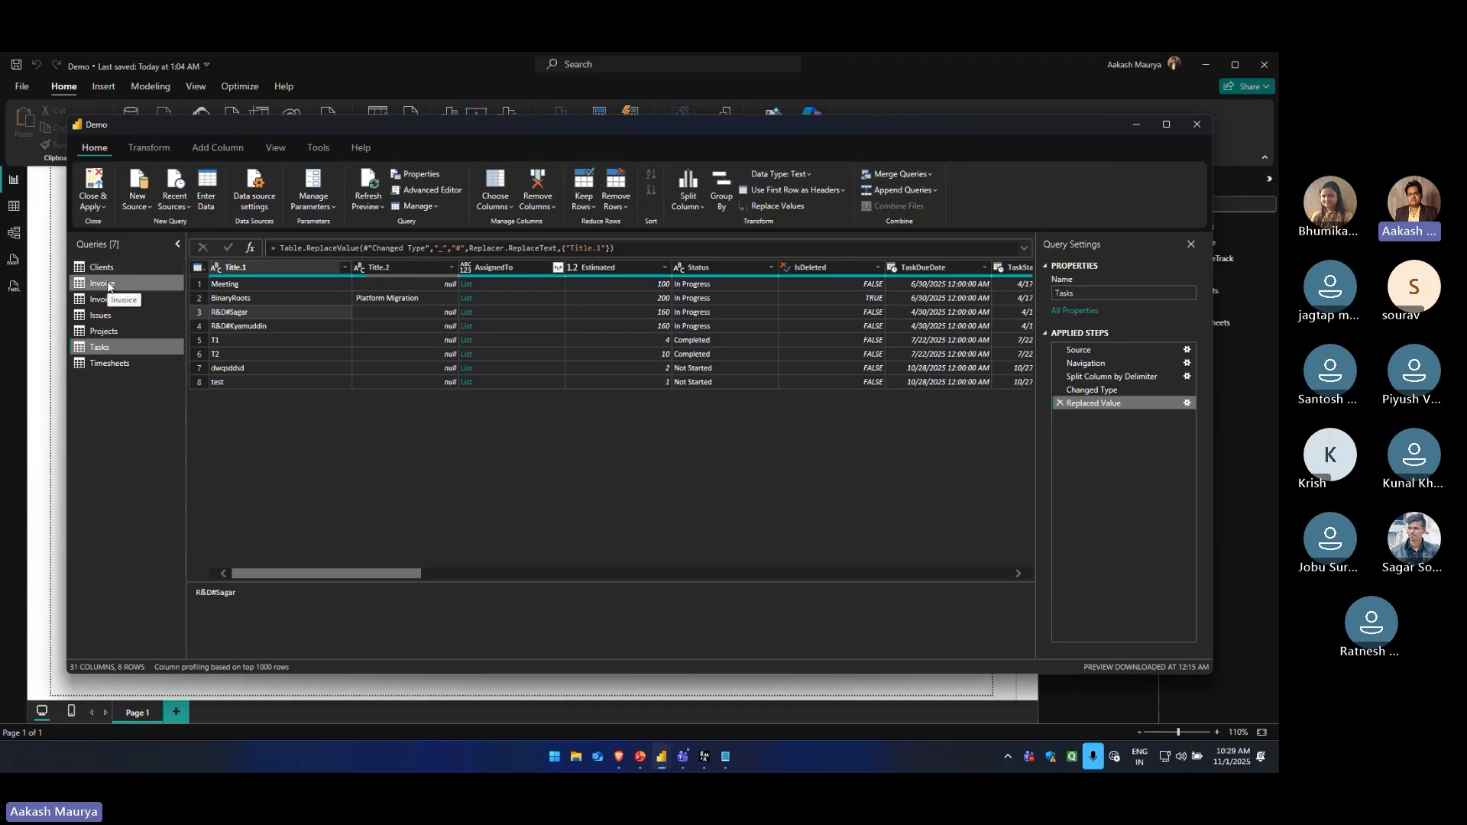
Merge Projects into the Clients query with a left outer join, matching CompanyName to Client: CompanyName
left_click(106, 330)
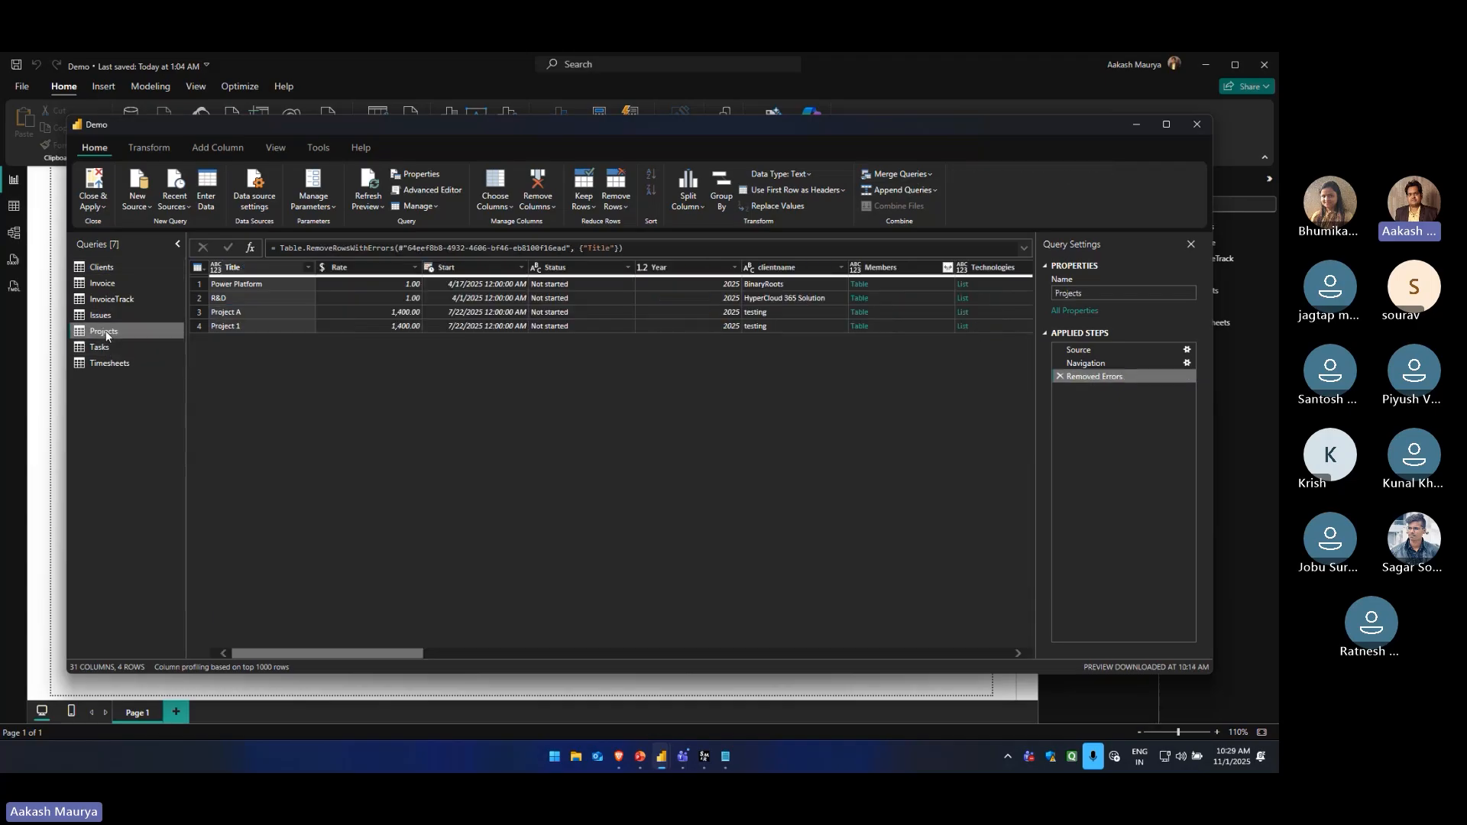
left_click(113, 267)
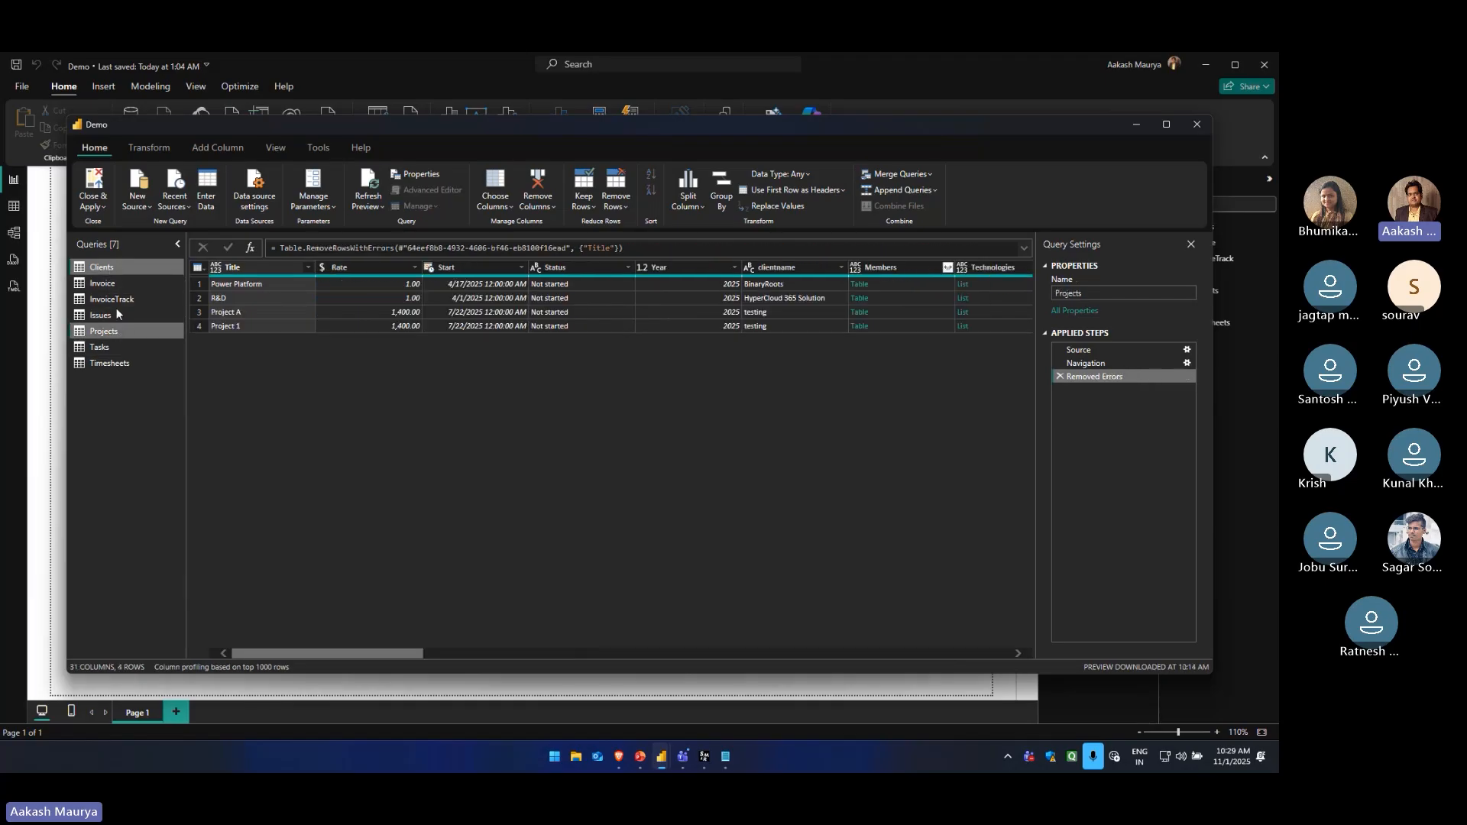
left_click(113, 268)
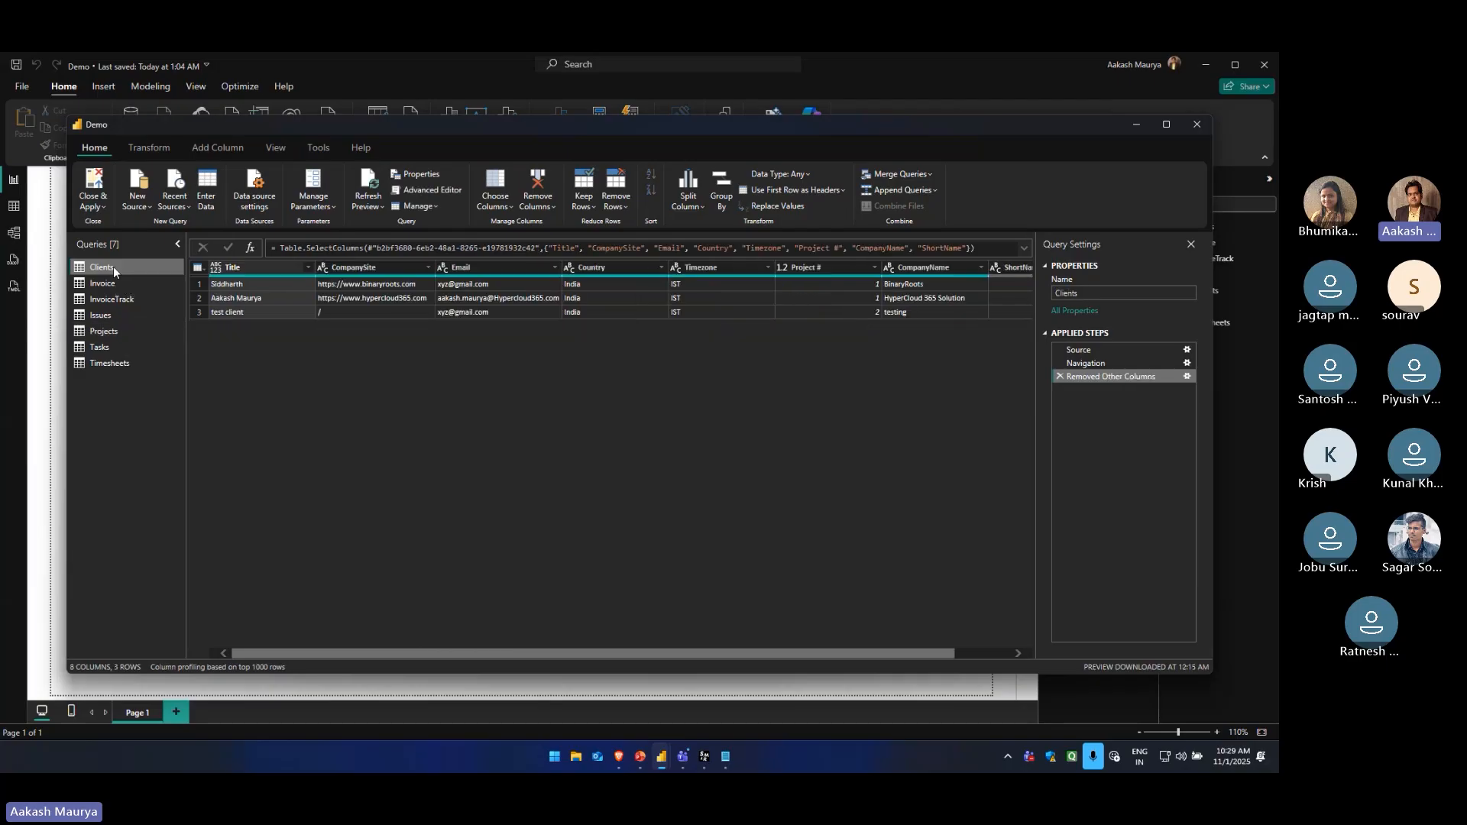
left_click(930, 175)
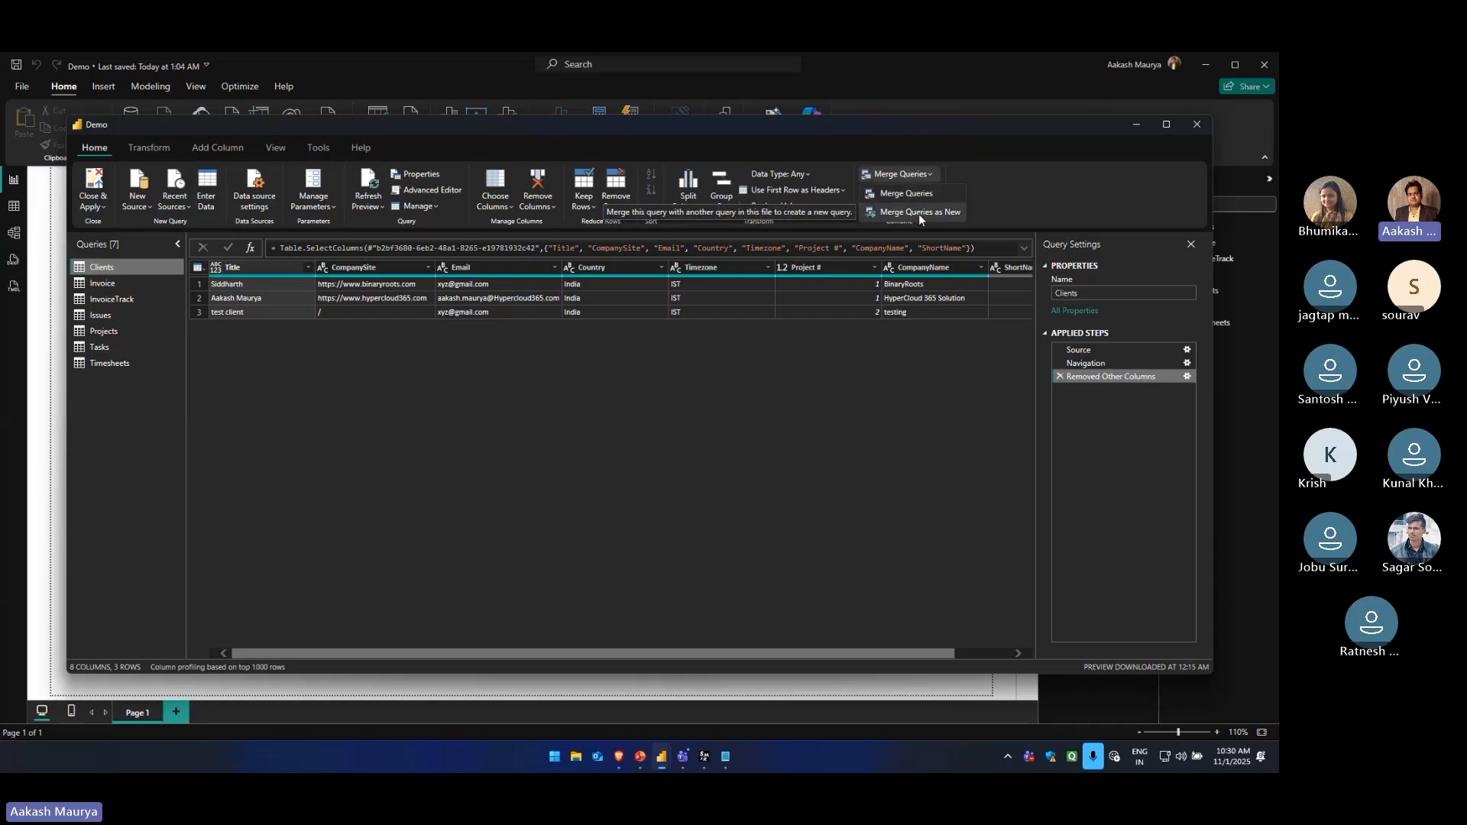
left_click(910, 194)
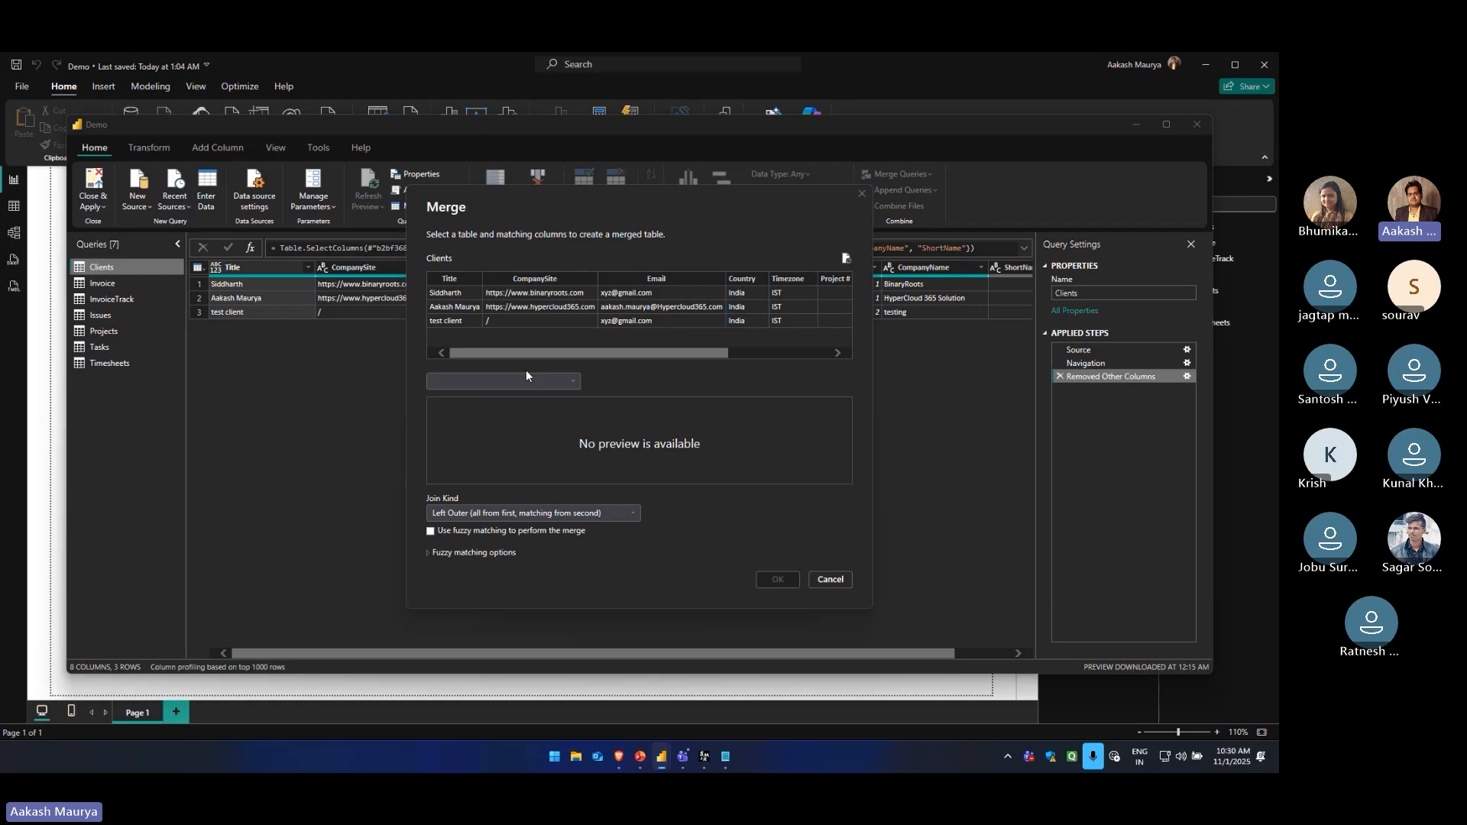
left_click(505, 380)
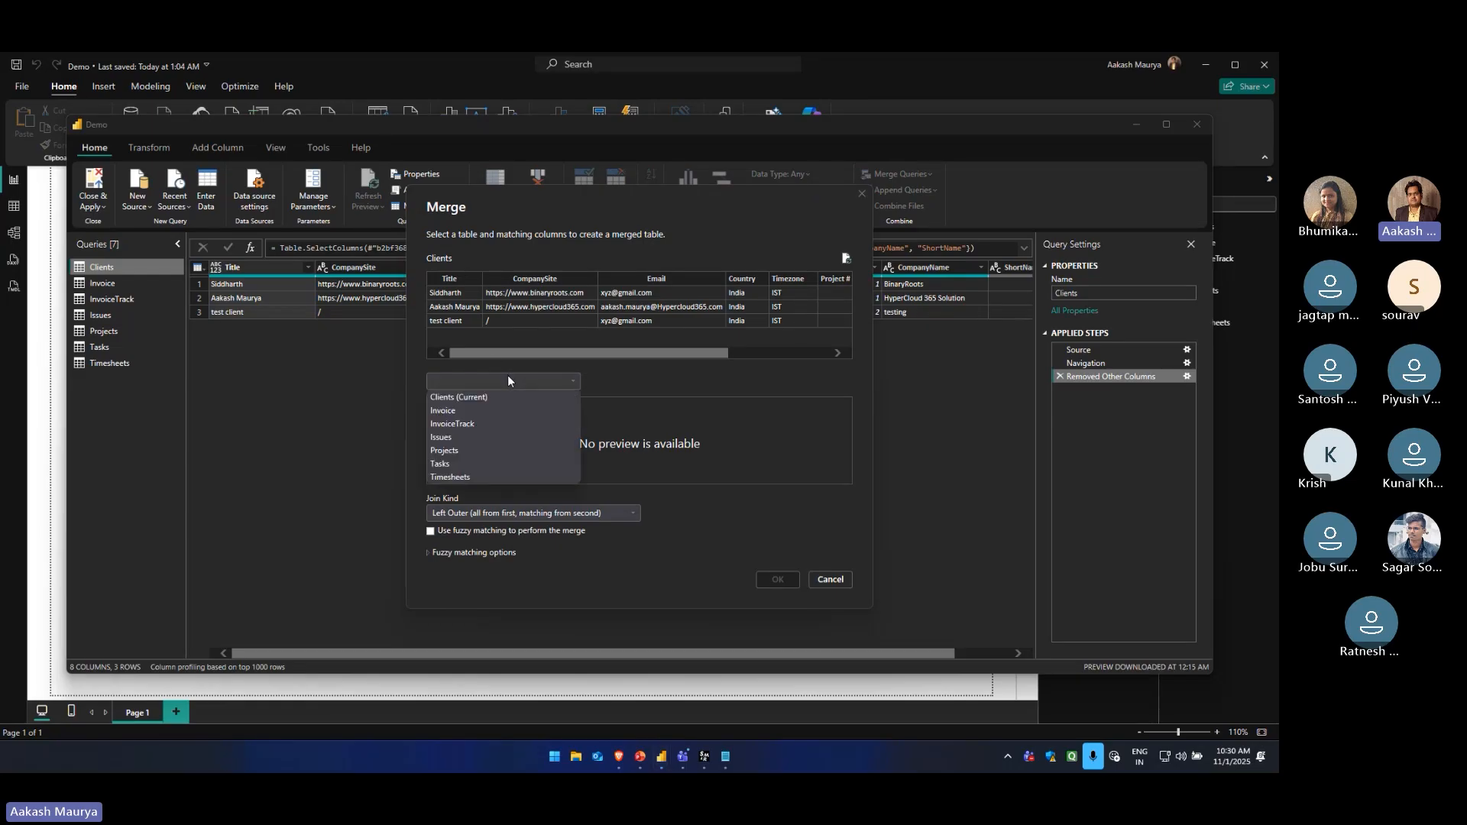
left_click(456, 448)
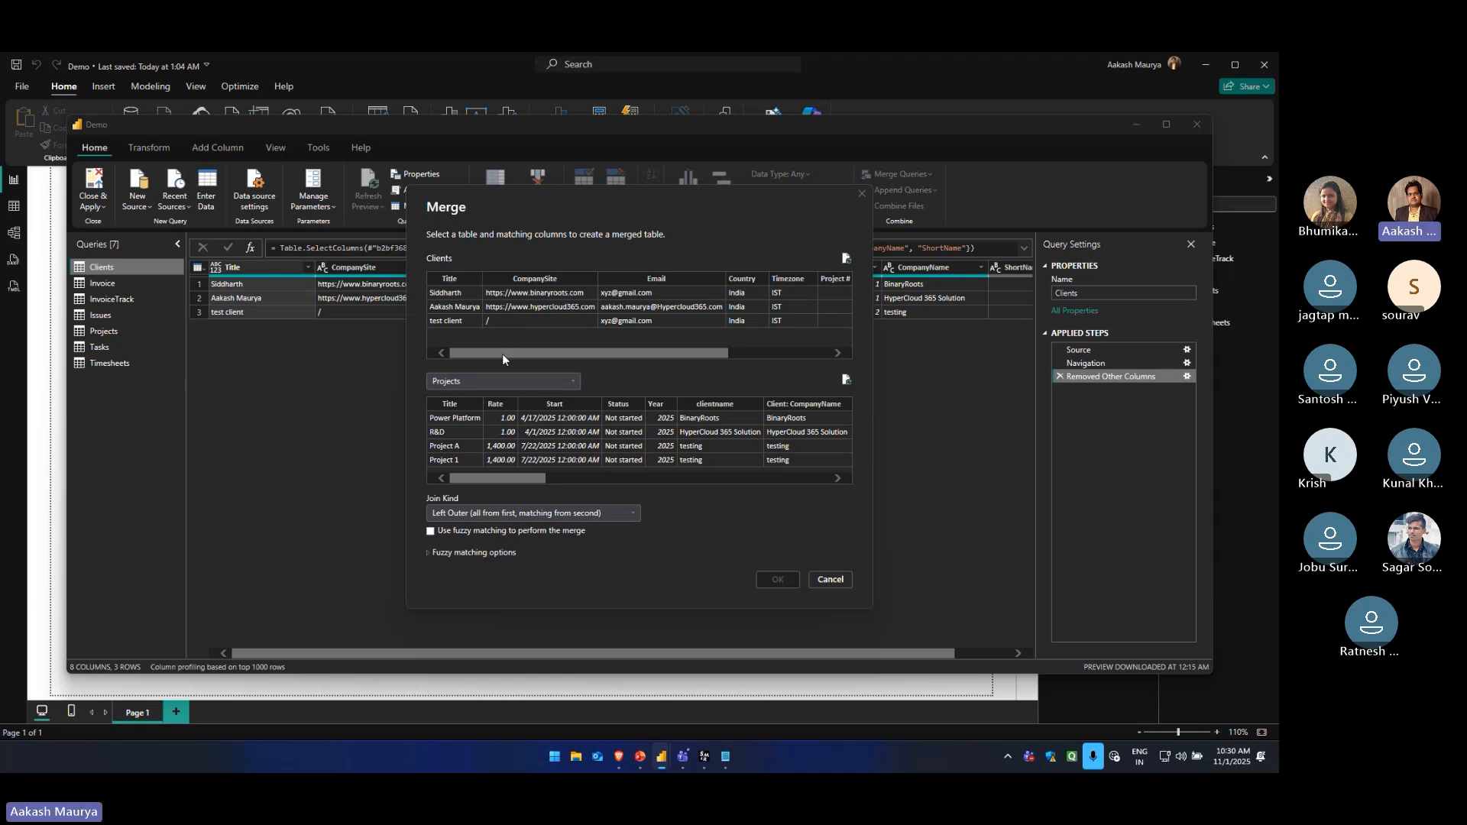
left_click_drag(478, 355, 633, 355)
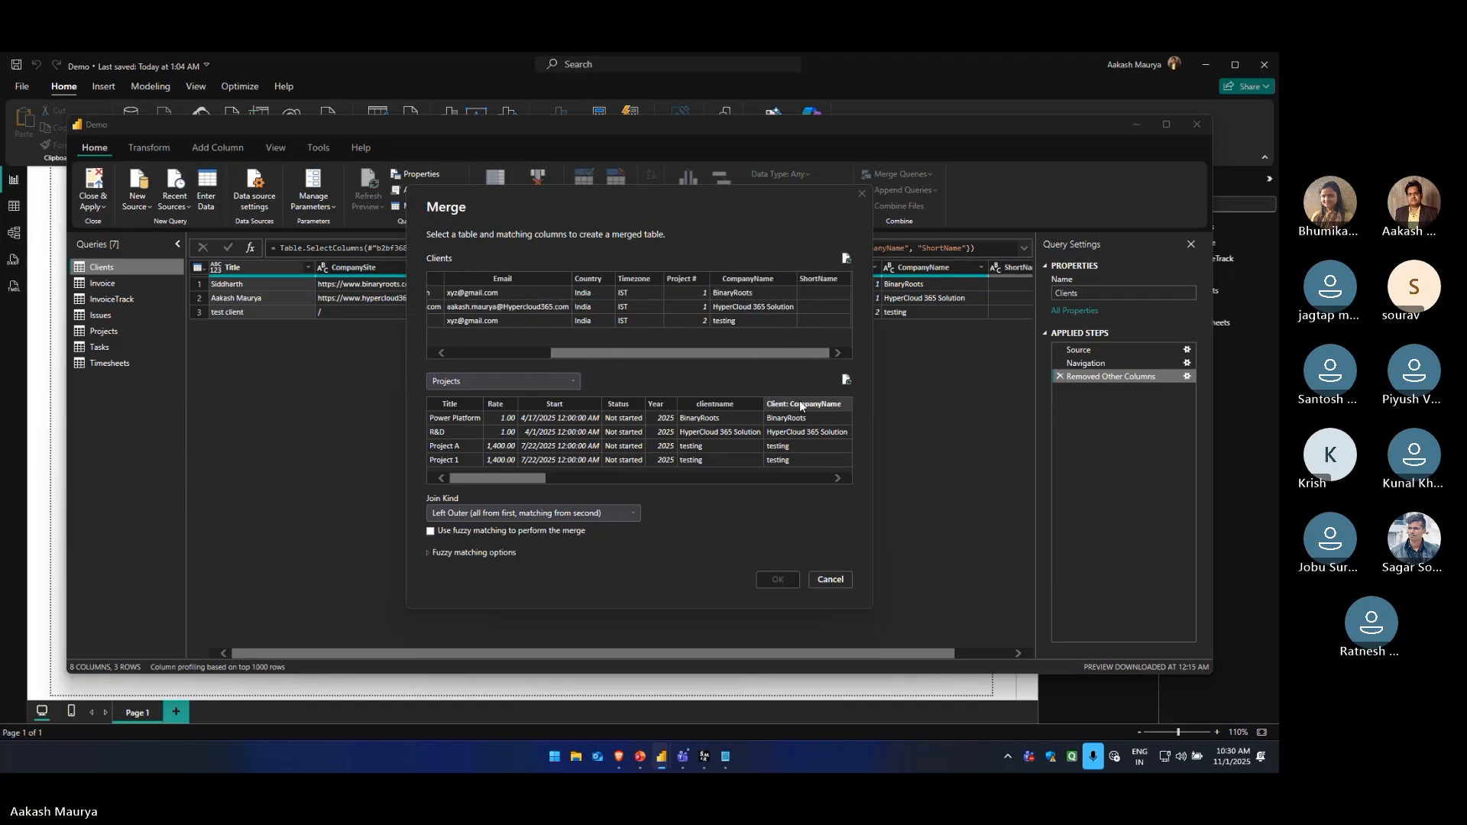
left_click(742, 285)
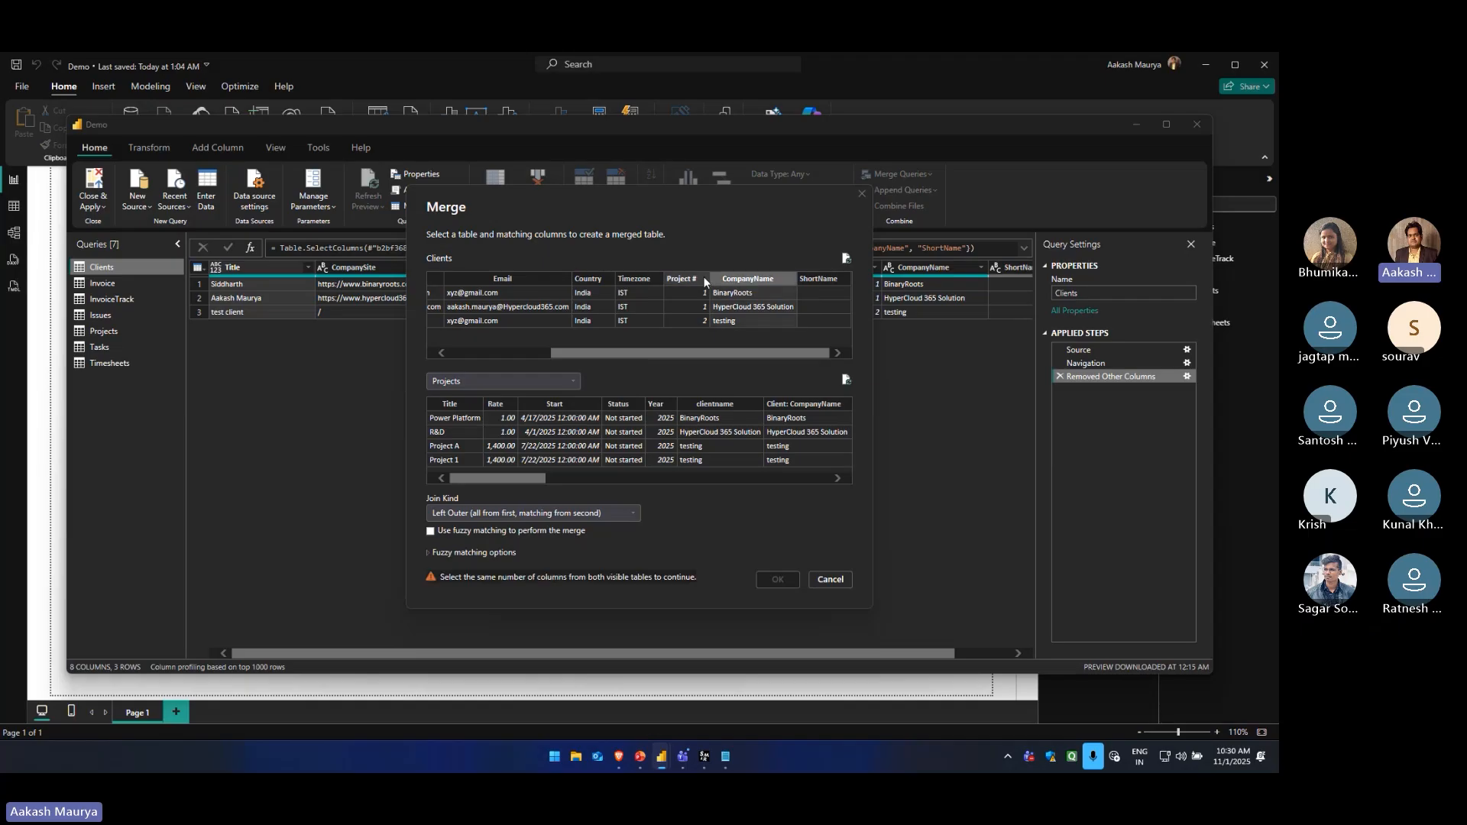
left_click_drag(506, 474, 524, 474)
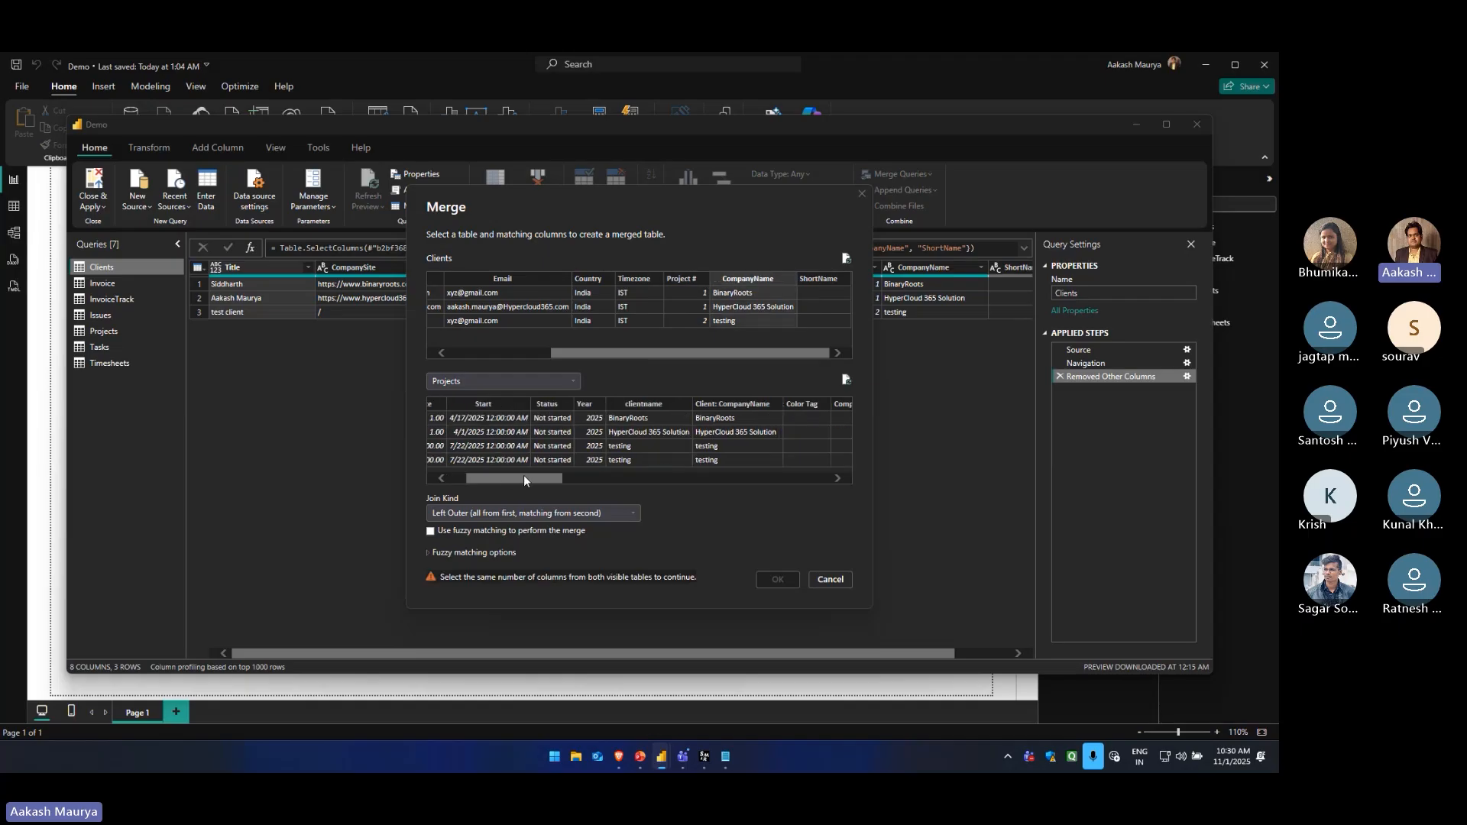
left_click(753, 403)
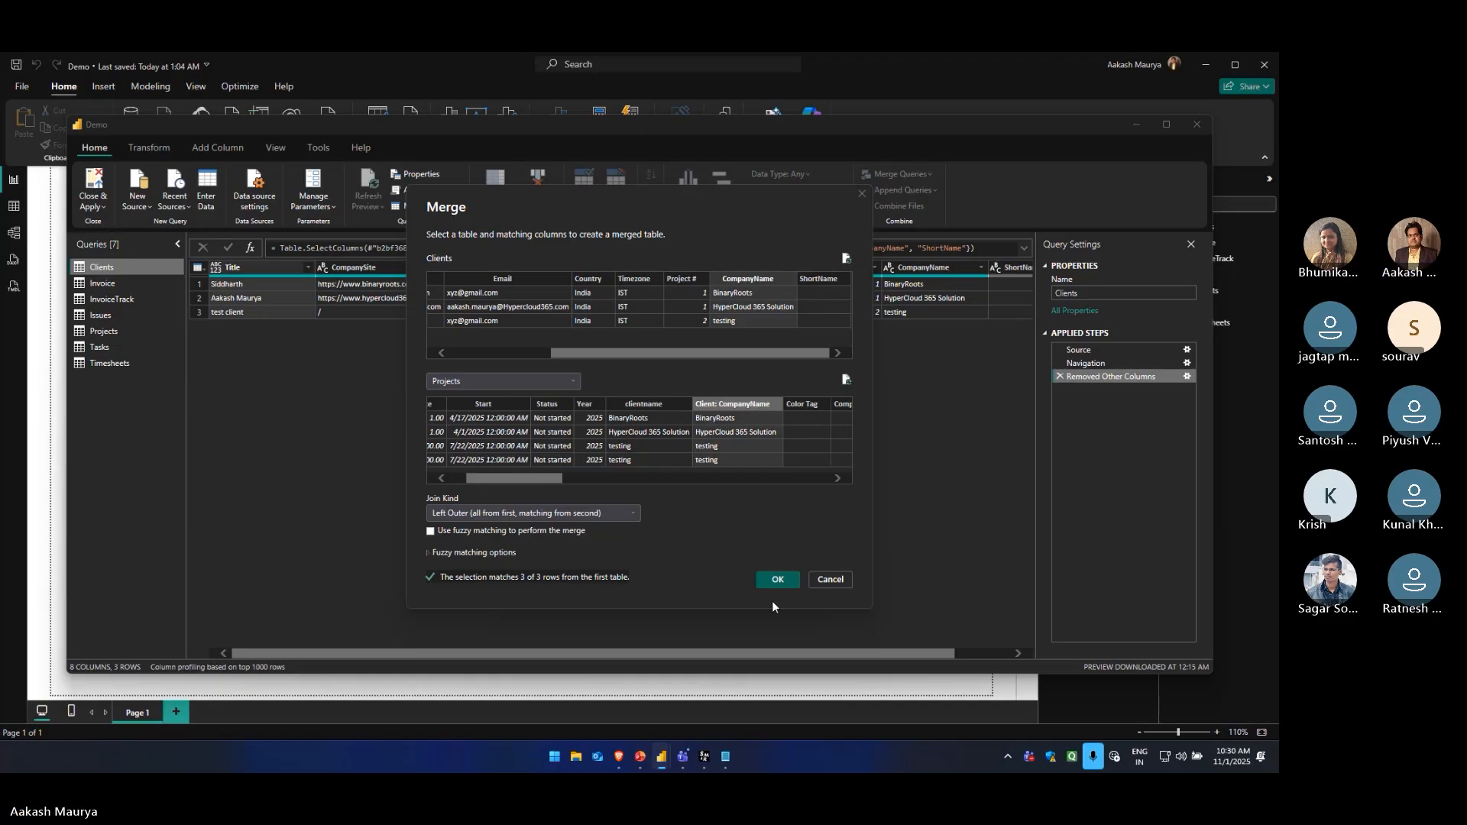
left_click(777, 581)
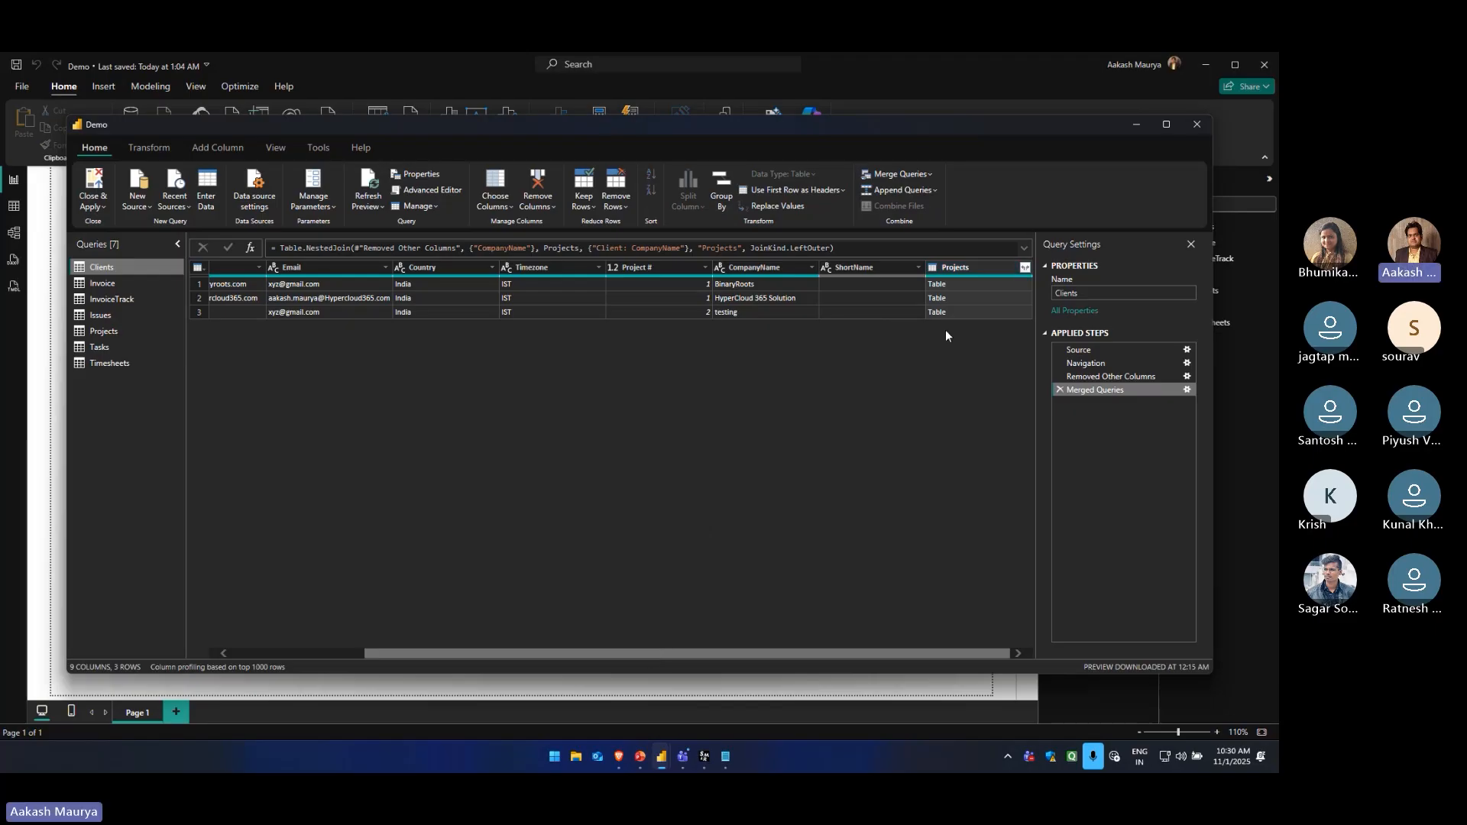
Expand the merged Projects column in Clients to only Title, Start, Status and clientname, keeping the original column name as prefix
left_click(1024, 267)
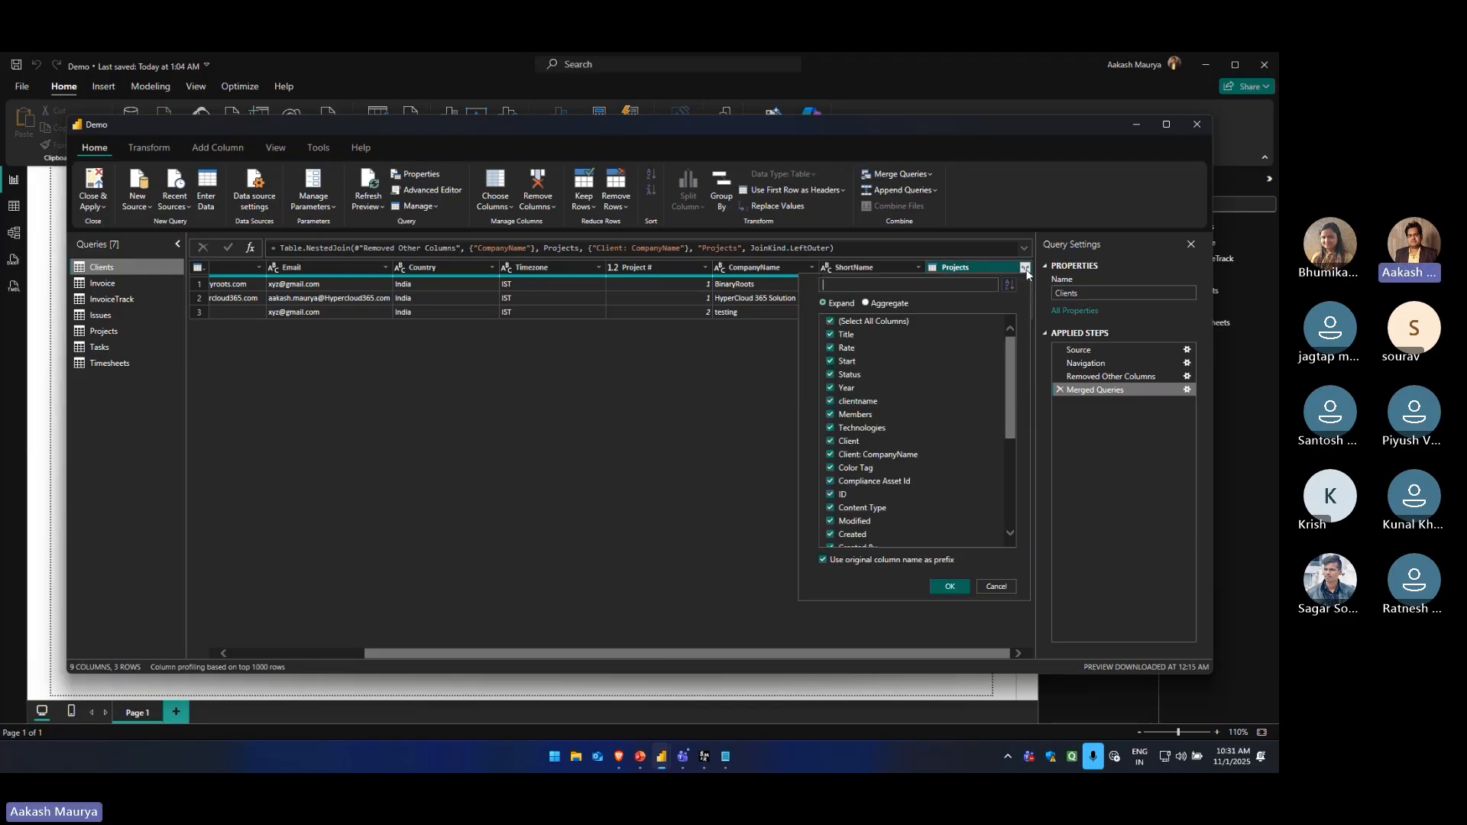
left_click(829, 322)
left_click(830, 323)
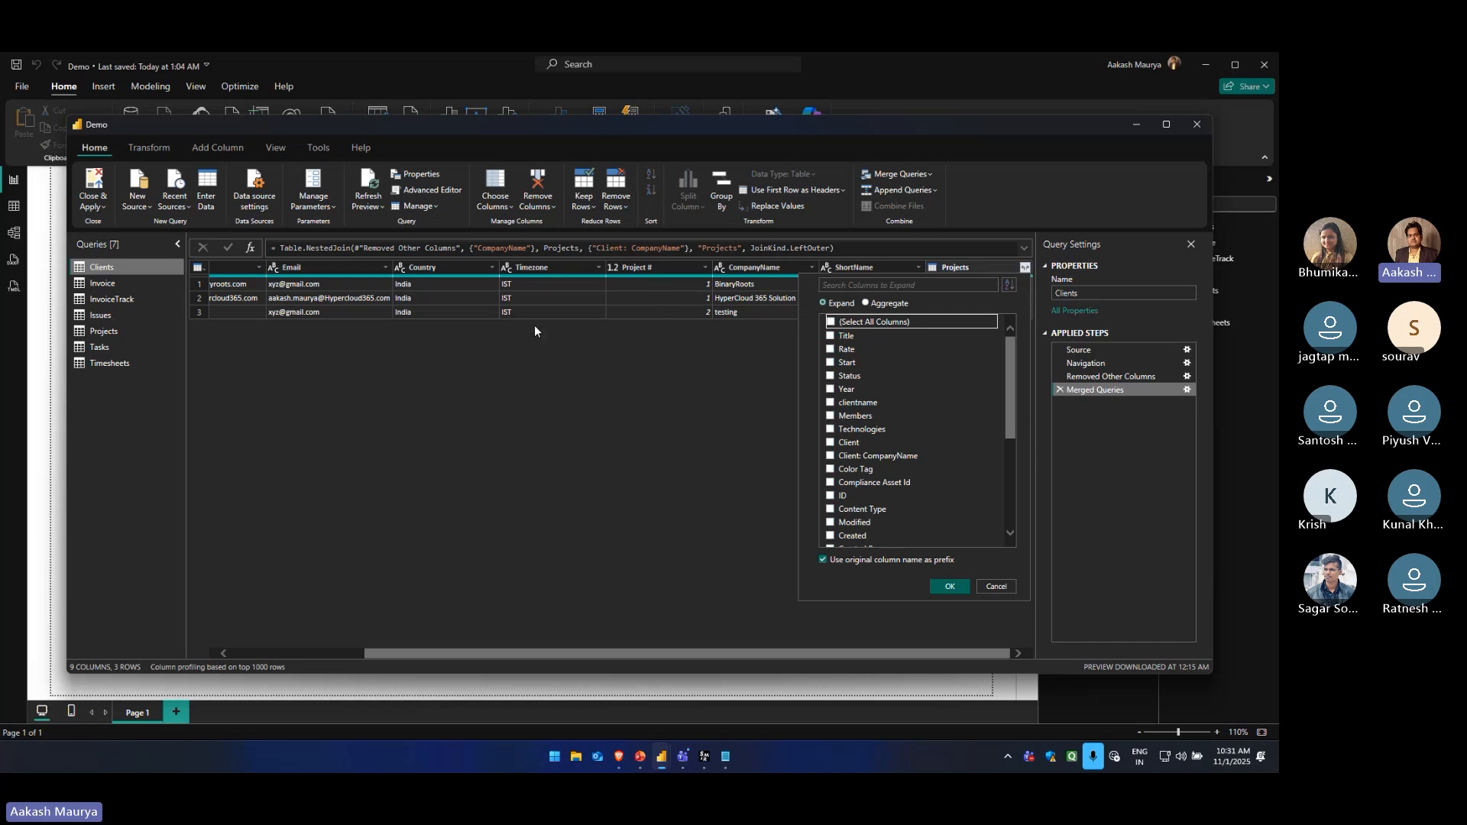
left_click(830, 337)
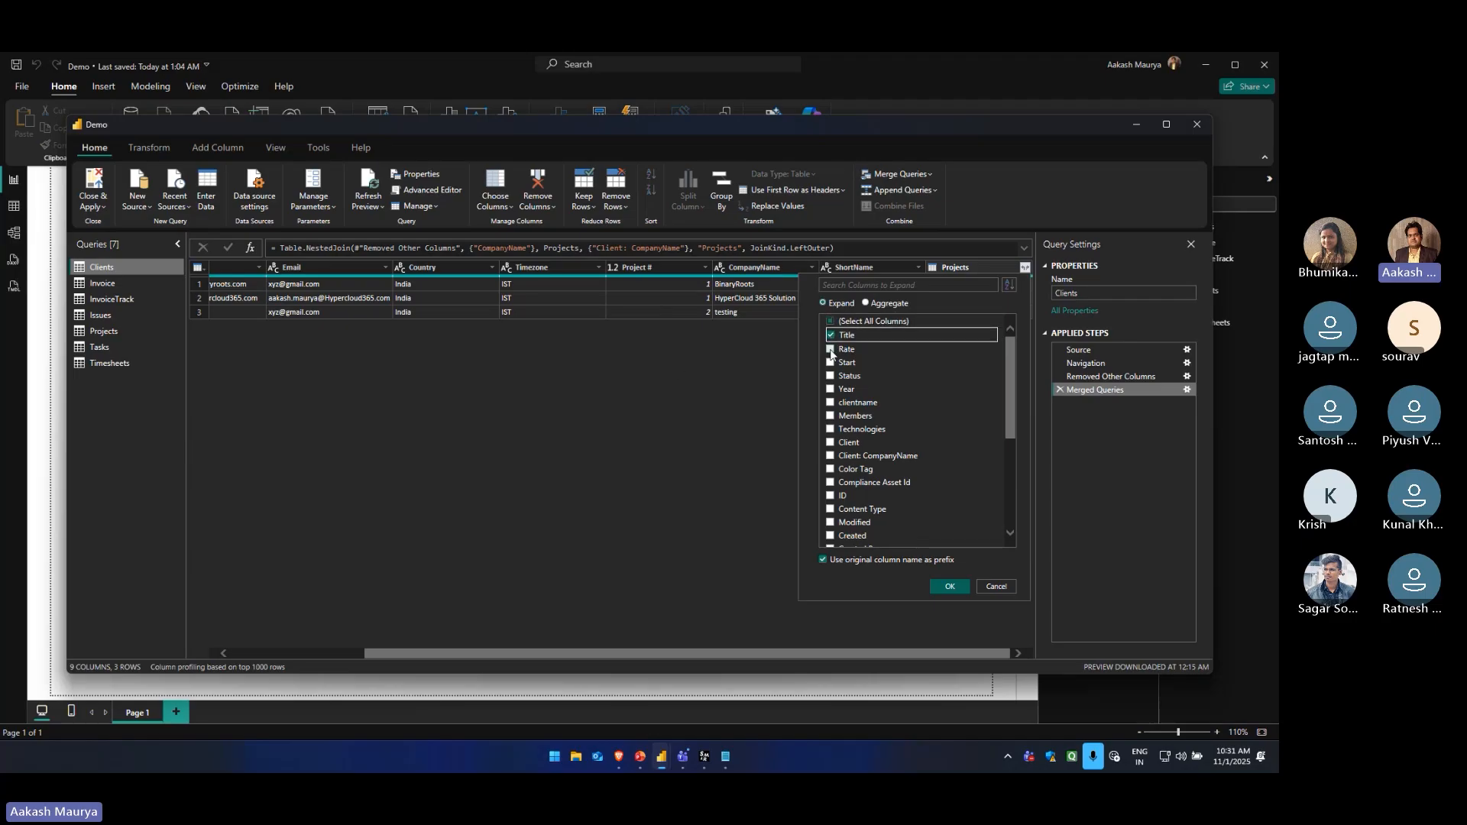
left_click(830, 362)
left_click(830, 375)
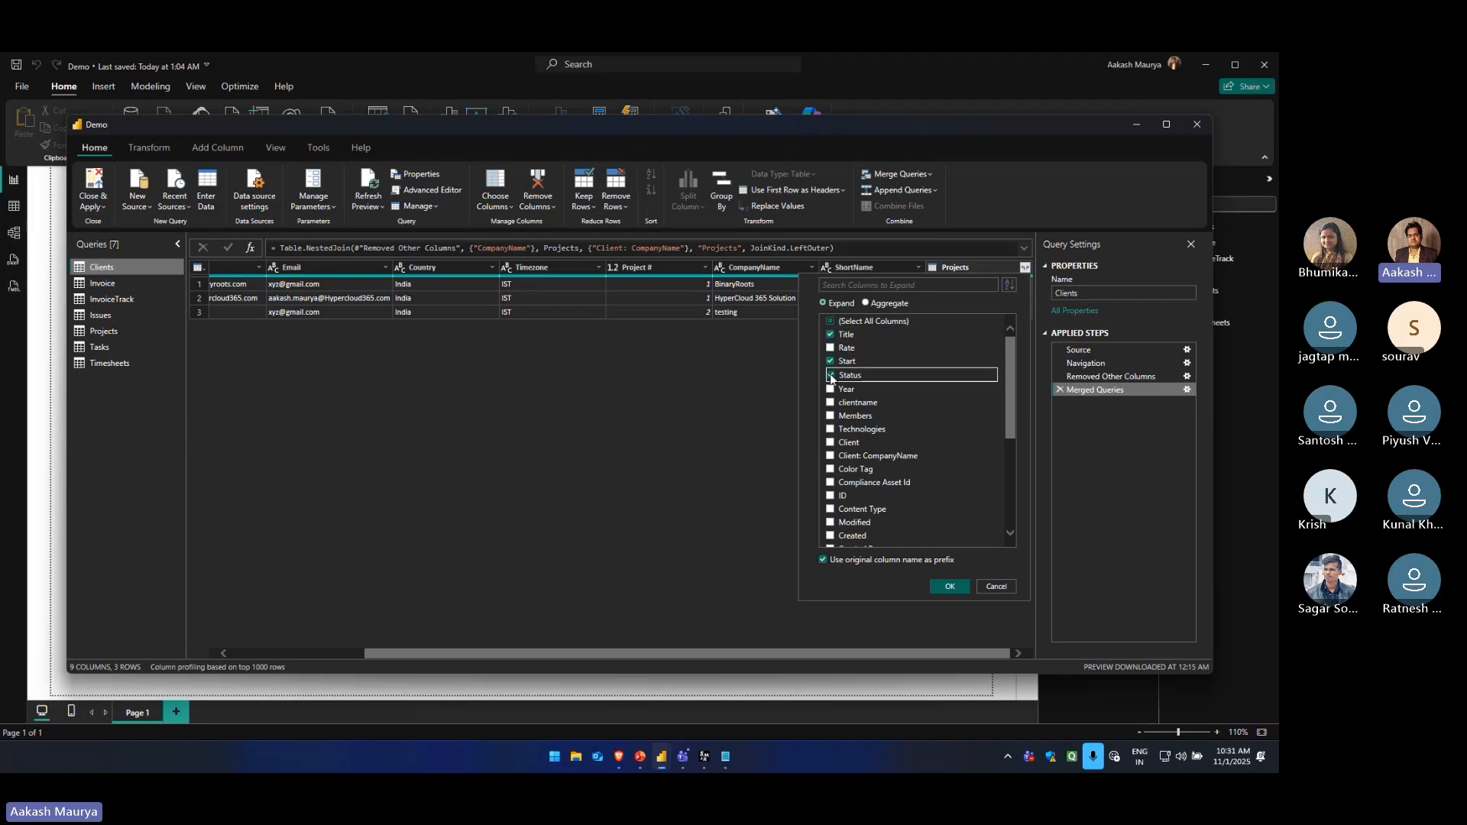
left_click(830, 402)
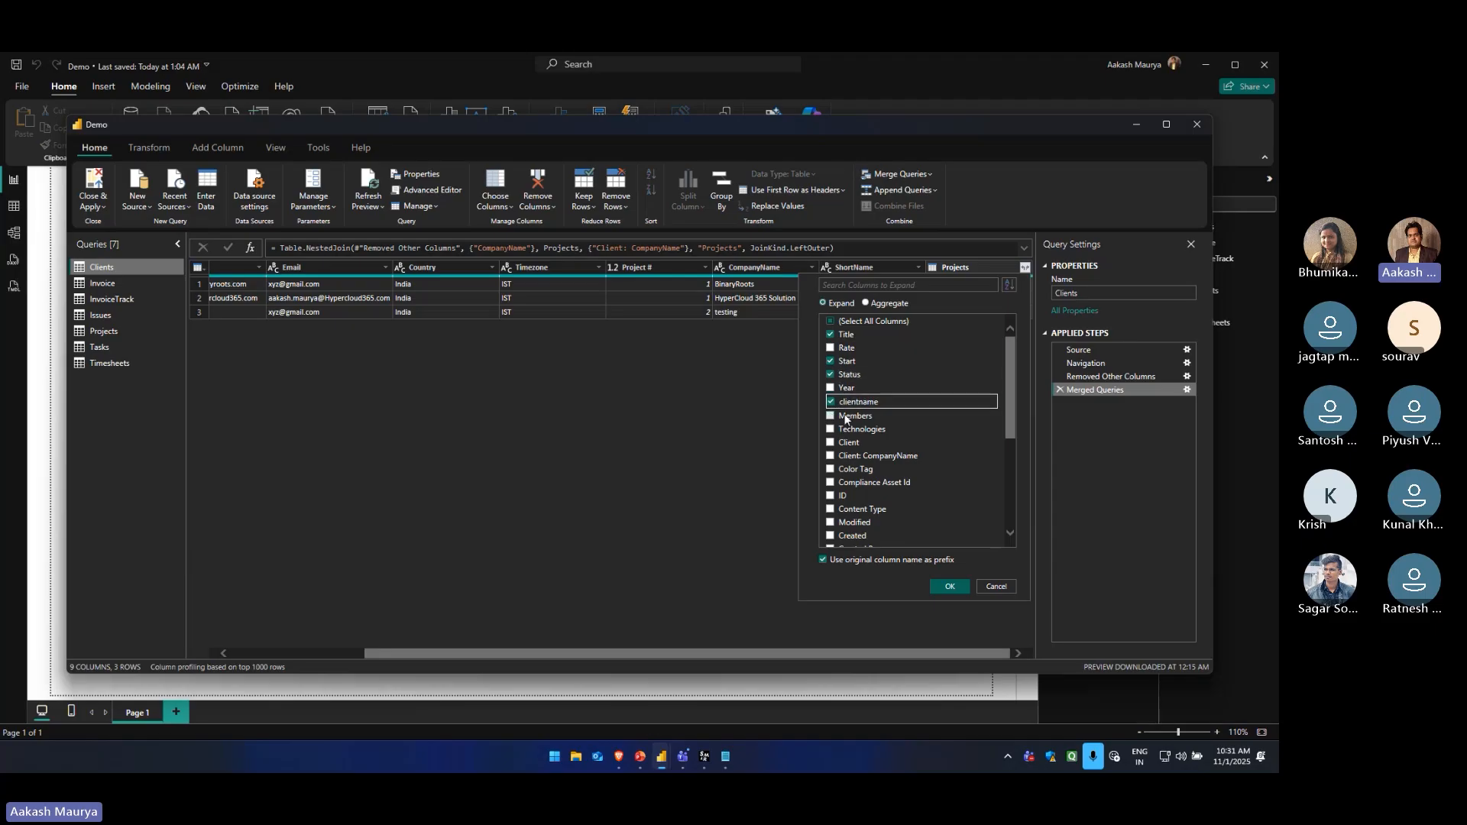
left_click(950, 586)
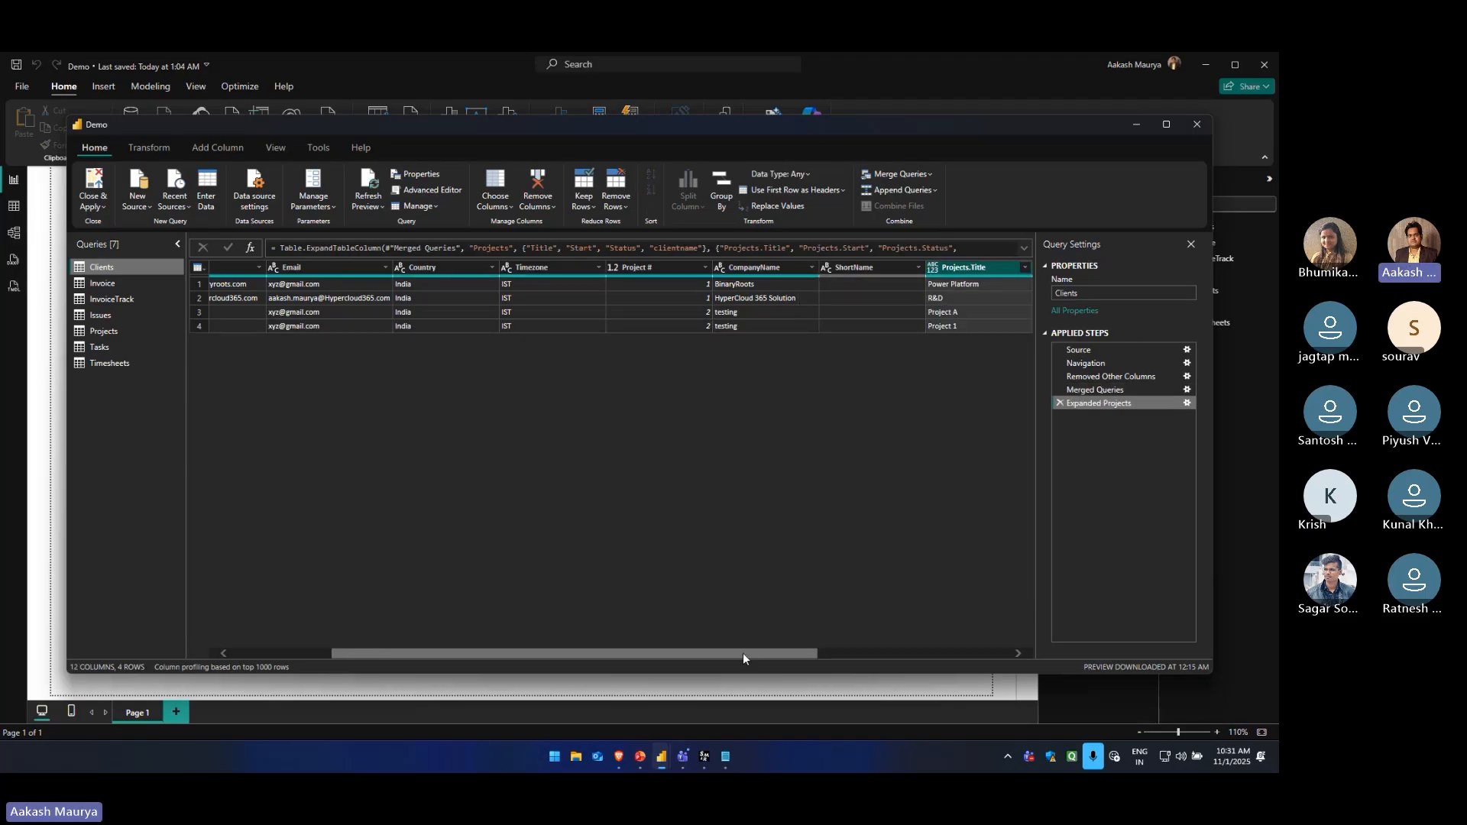
Examine the expanded project columns in Clients against the original client columns
left_click_drag(743, 653, 566, 655)
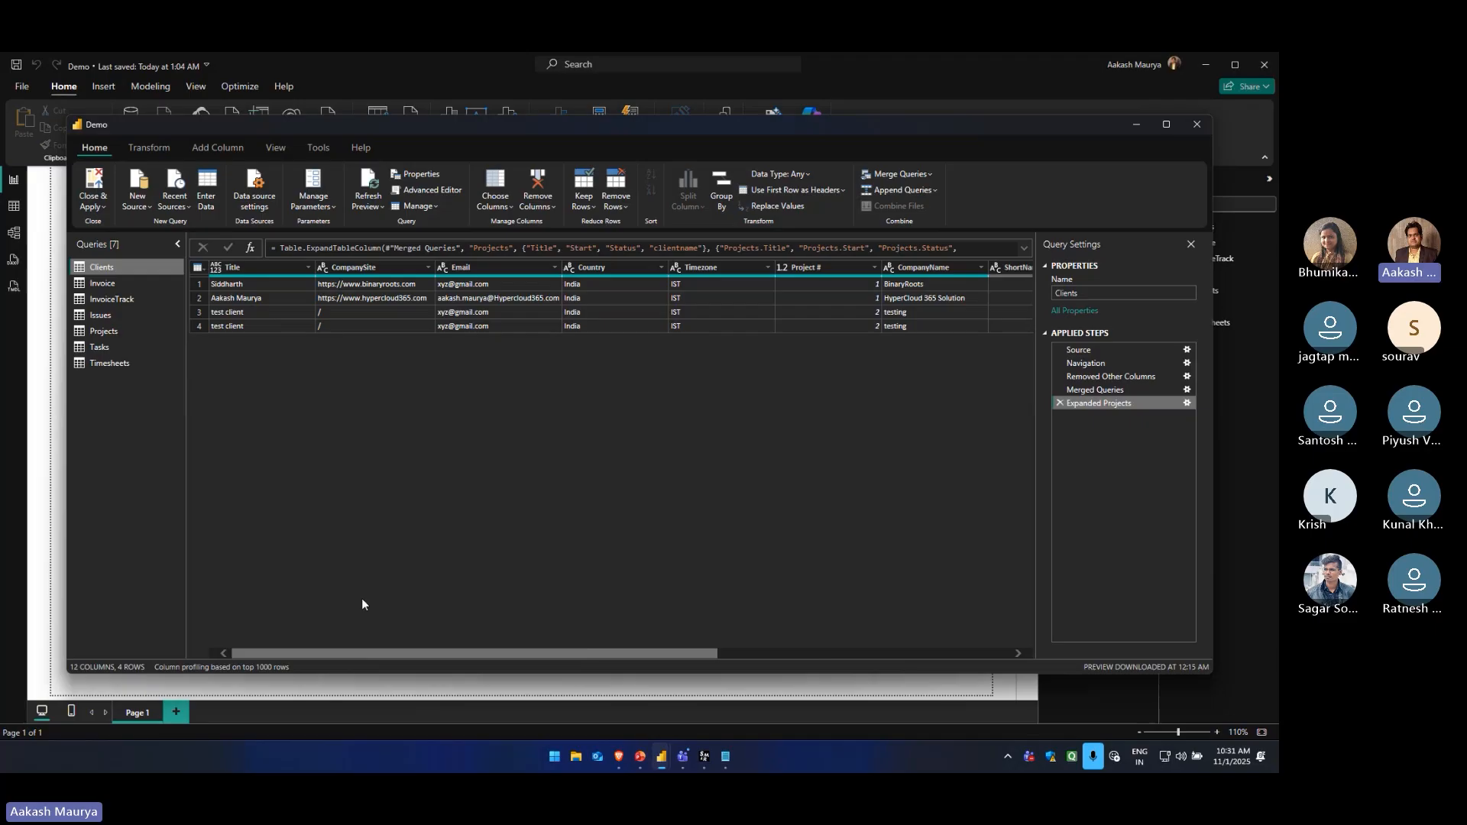
left_click_drag(378, 653, 709, 651)
left_click(667, 286)
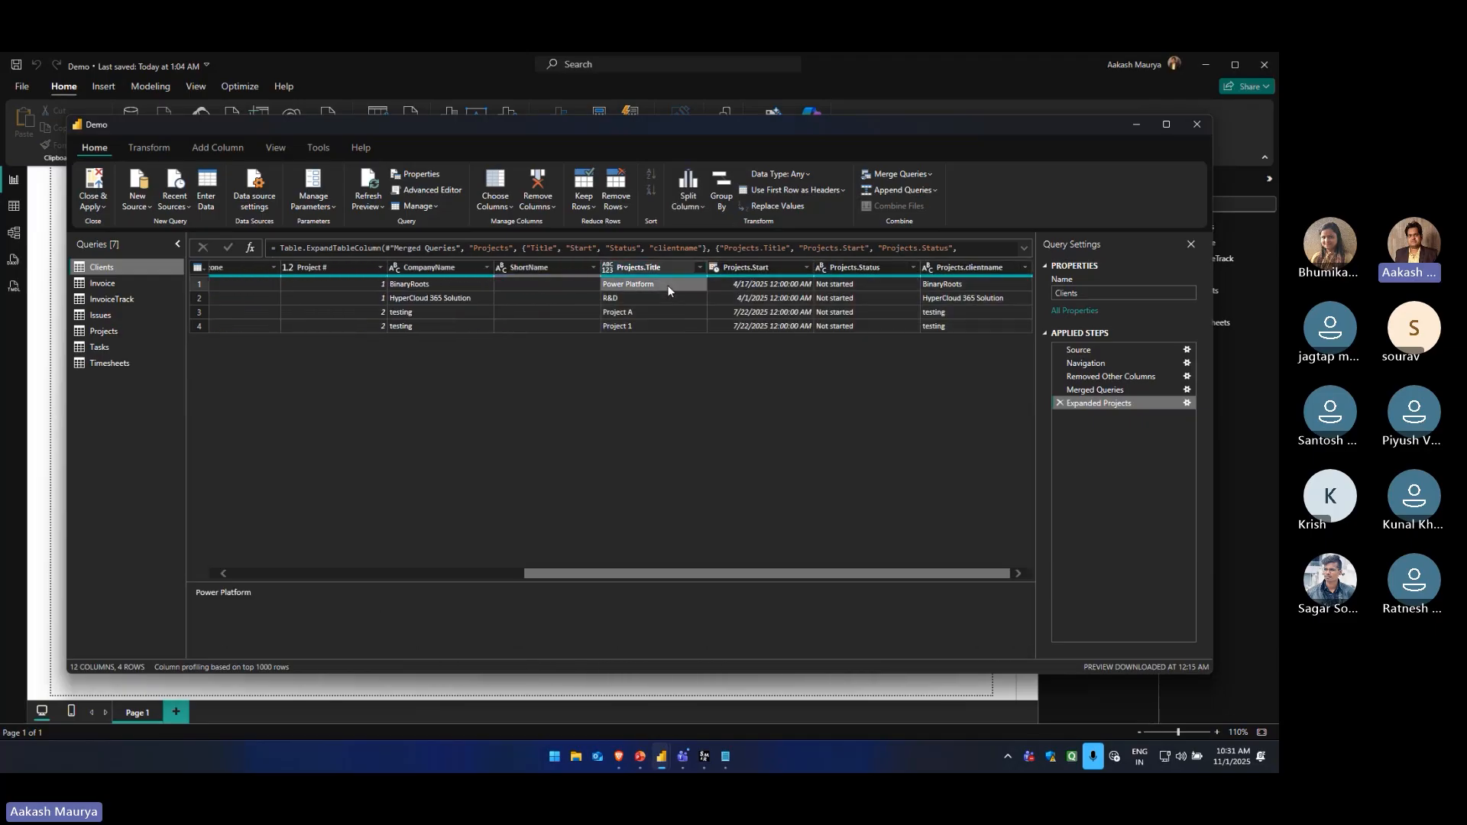
left_click_drag(715, 578, 854, 579)
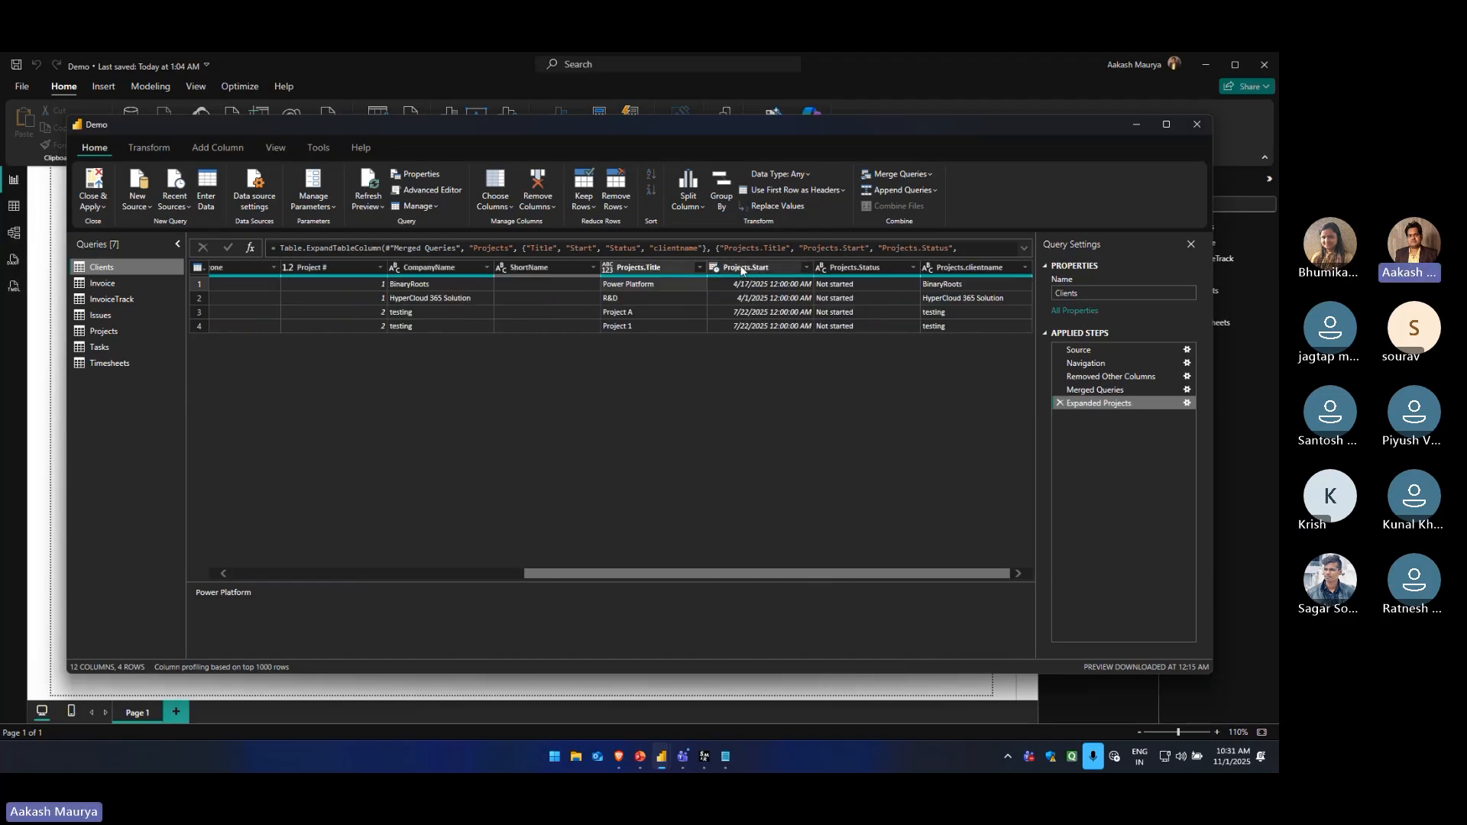
left_click(763, 287)
left_click(947, 285)
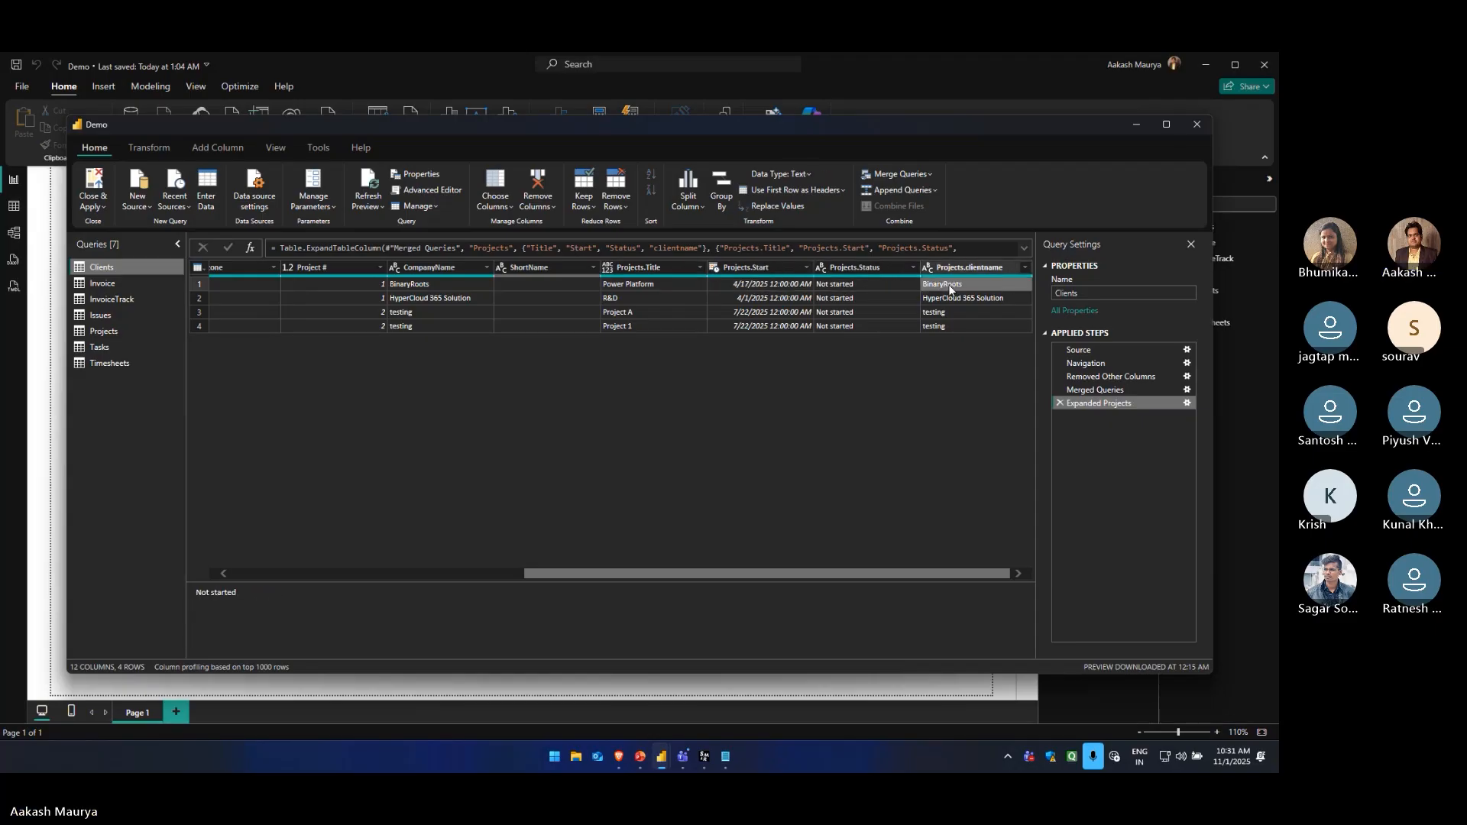
left_click_drag(784, 573, 449, 579)
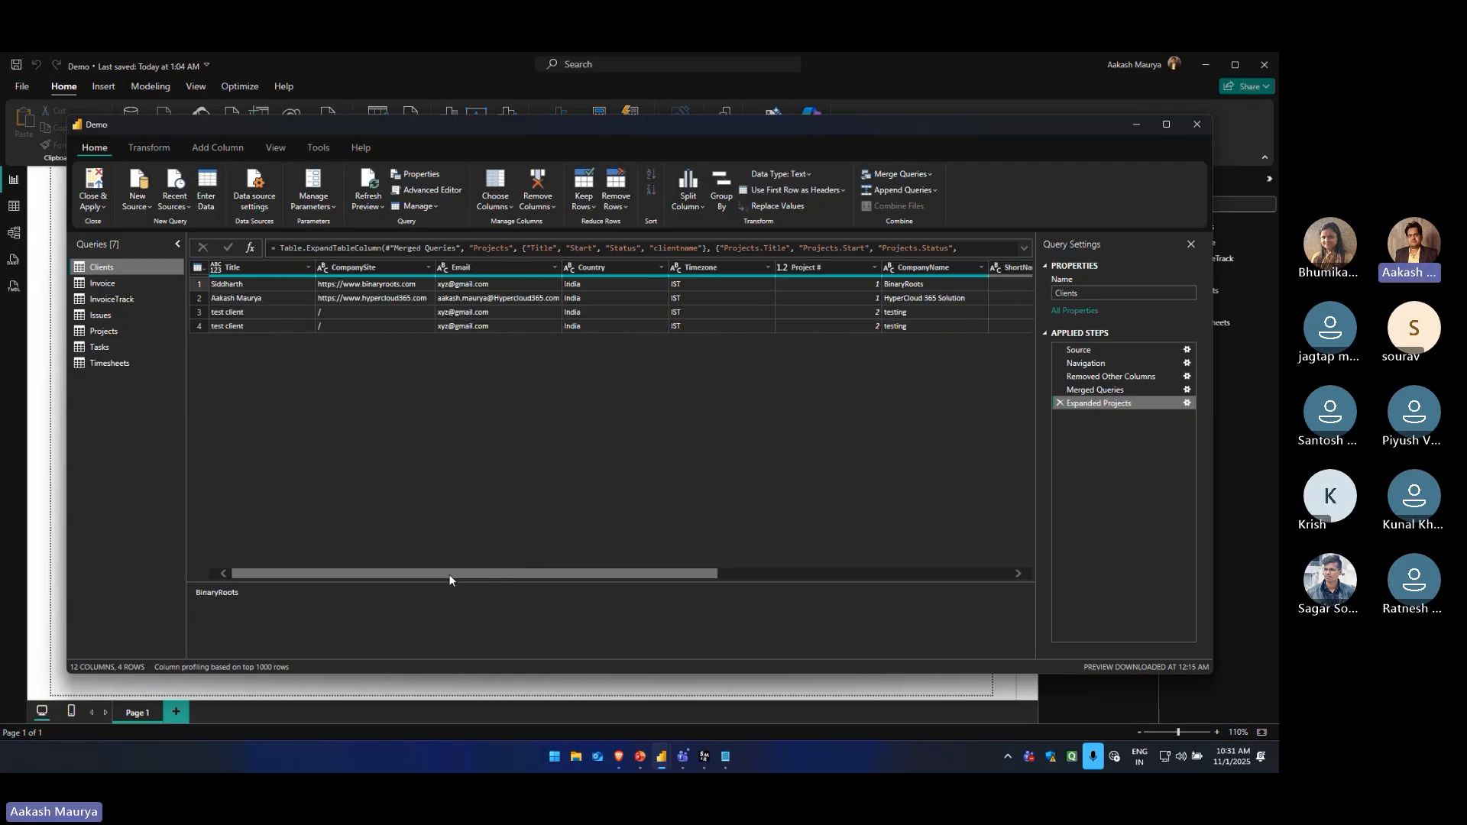
left_click(268, 284)
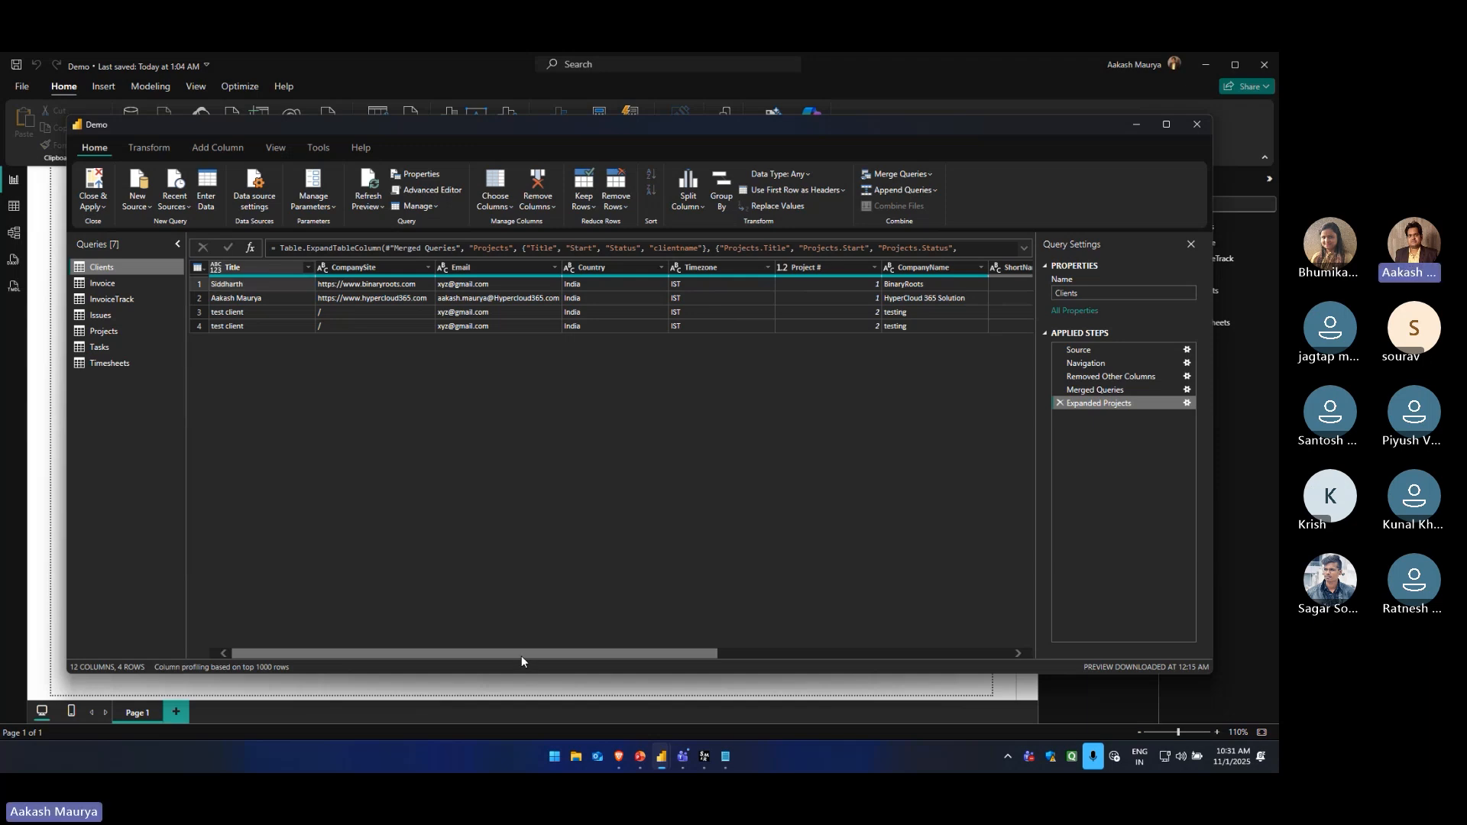
left_click(932, 172)
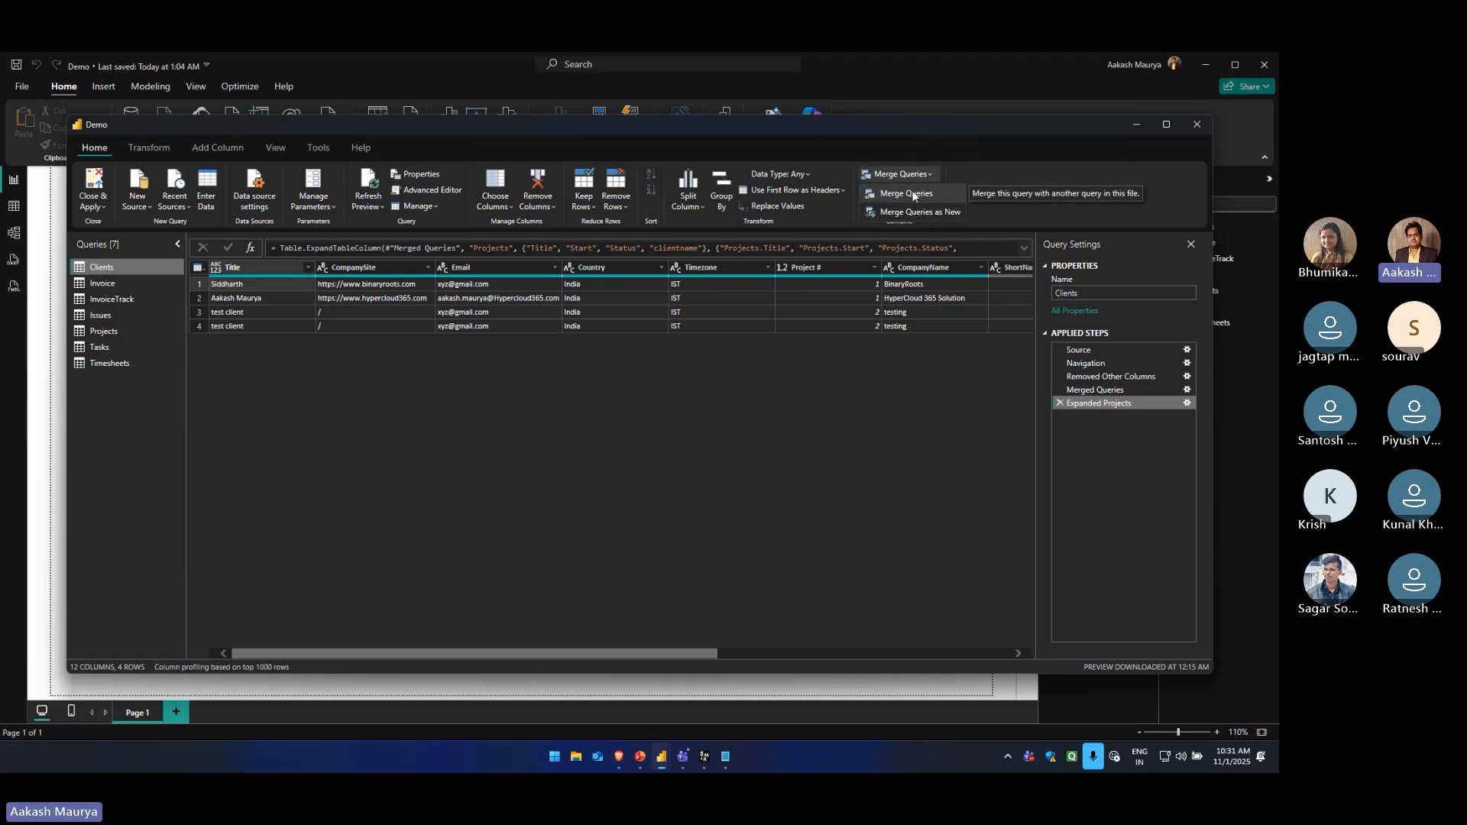
left_click(913, 195)
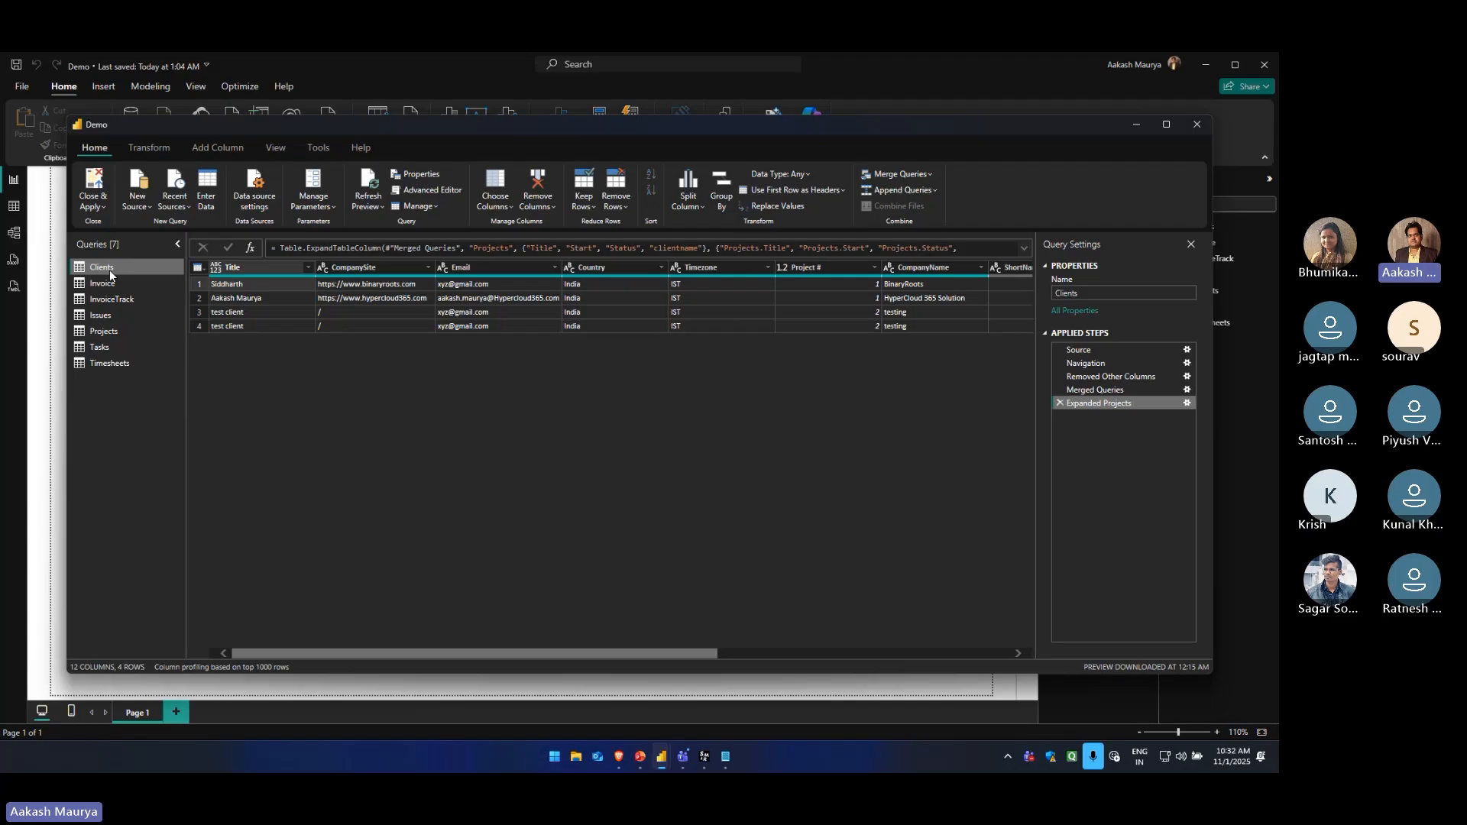
left_click(923, 176)
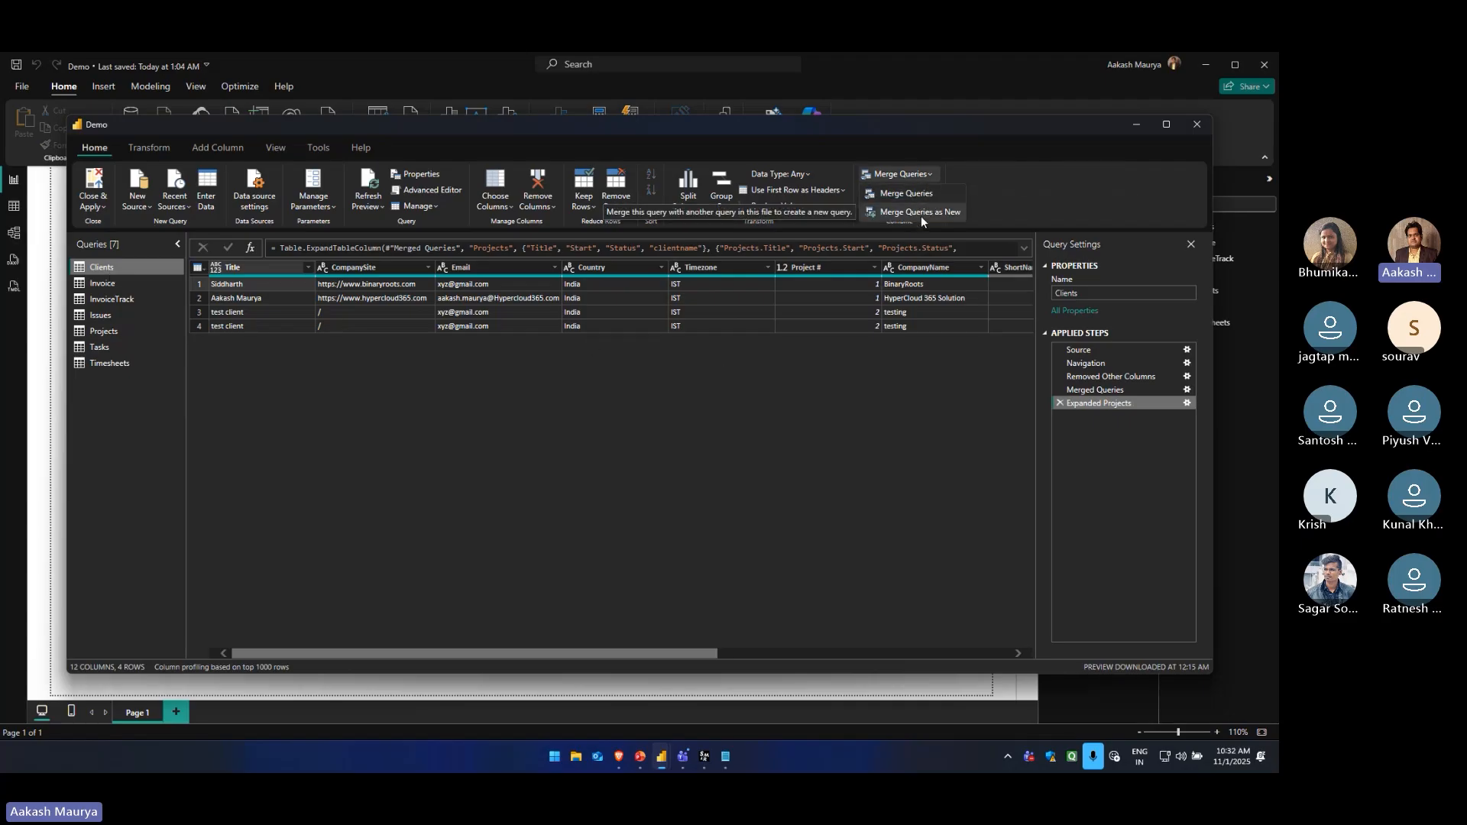
left_click(1090, 453)
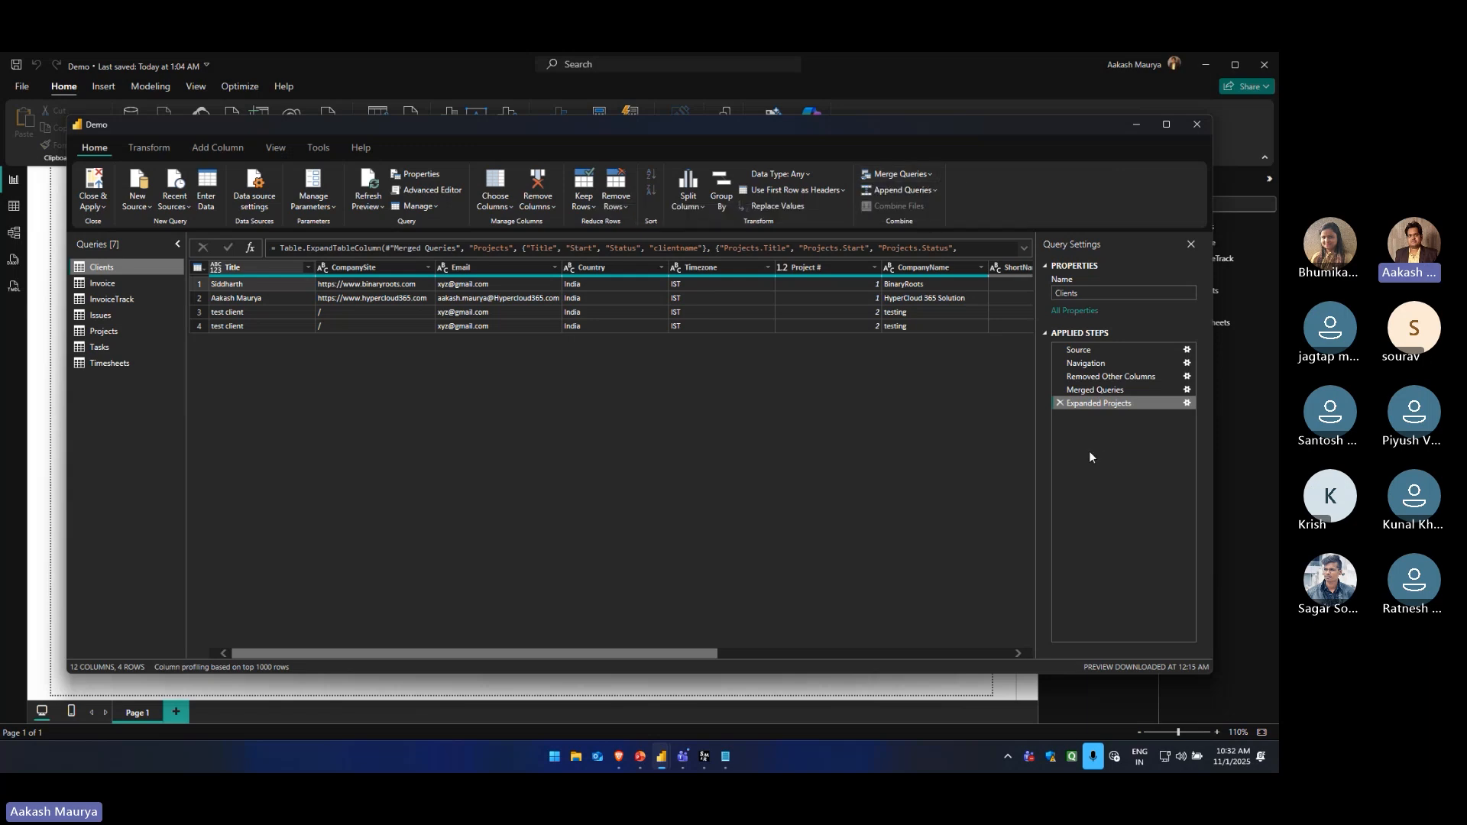
Remove the Expanded Projects and Merged Queries steps from the Clients query
left_click(1059, 403)
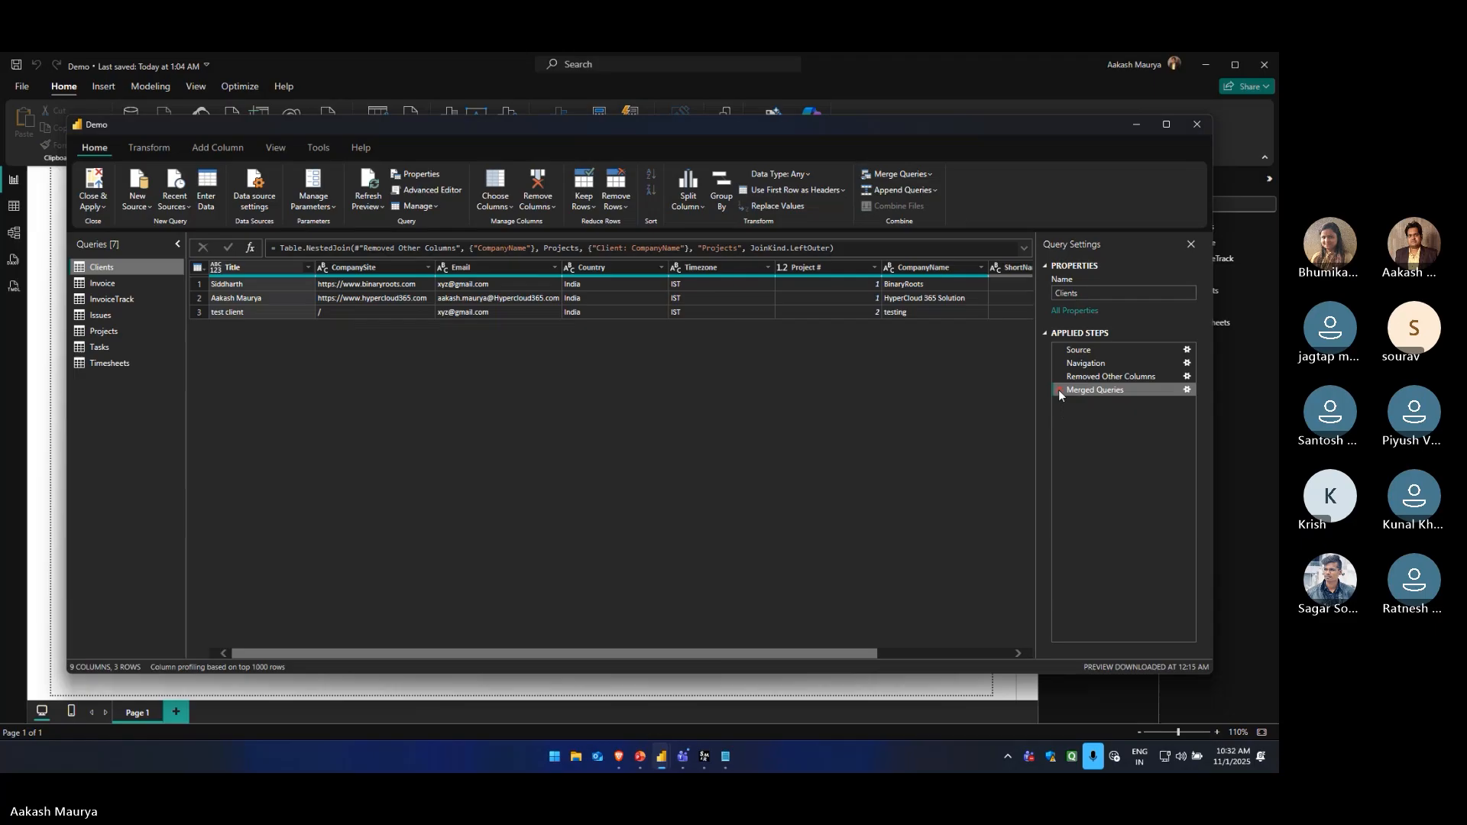
left_click(1059, 390)
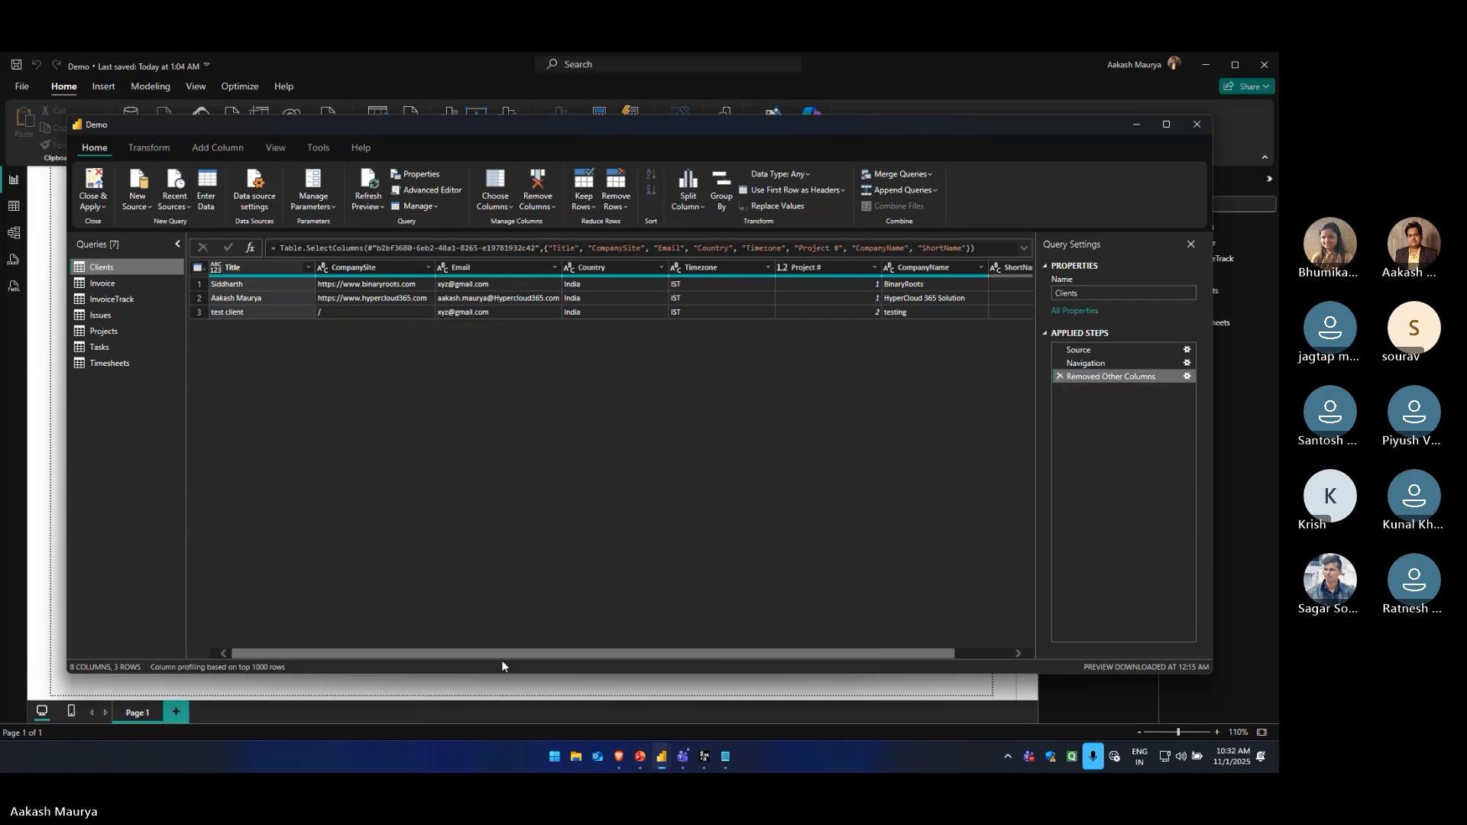
left_click_drag(502, 654, 375, 654)
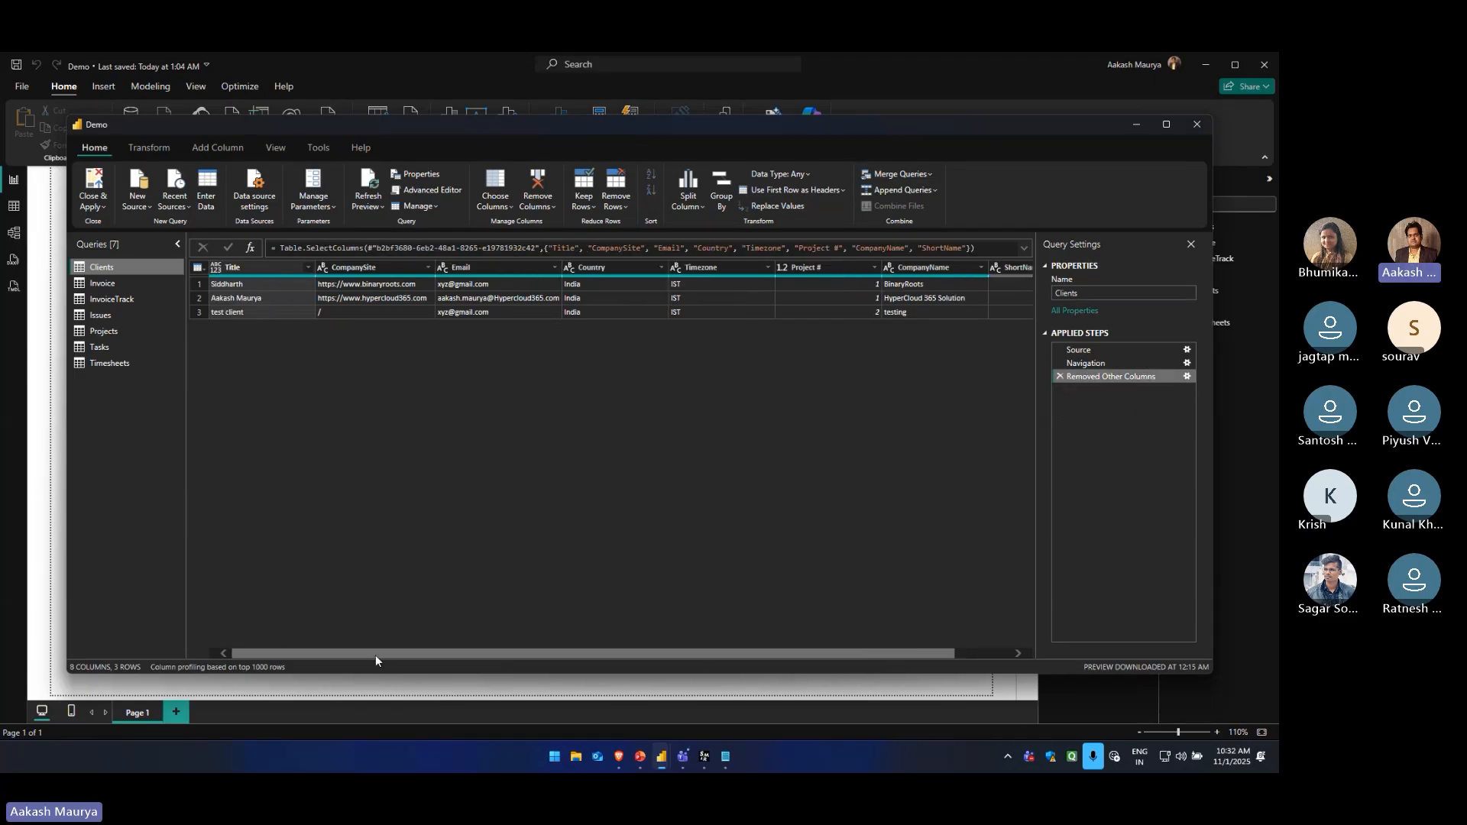
Set up a merge of Clients with Projects as a new query, matching CompanyName to Client: CompanyName
left_click(927, 175)
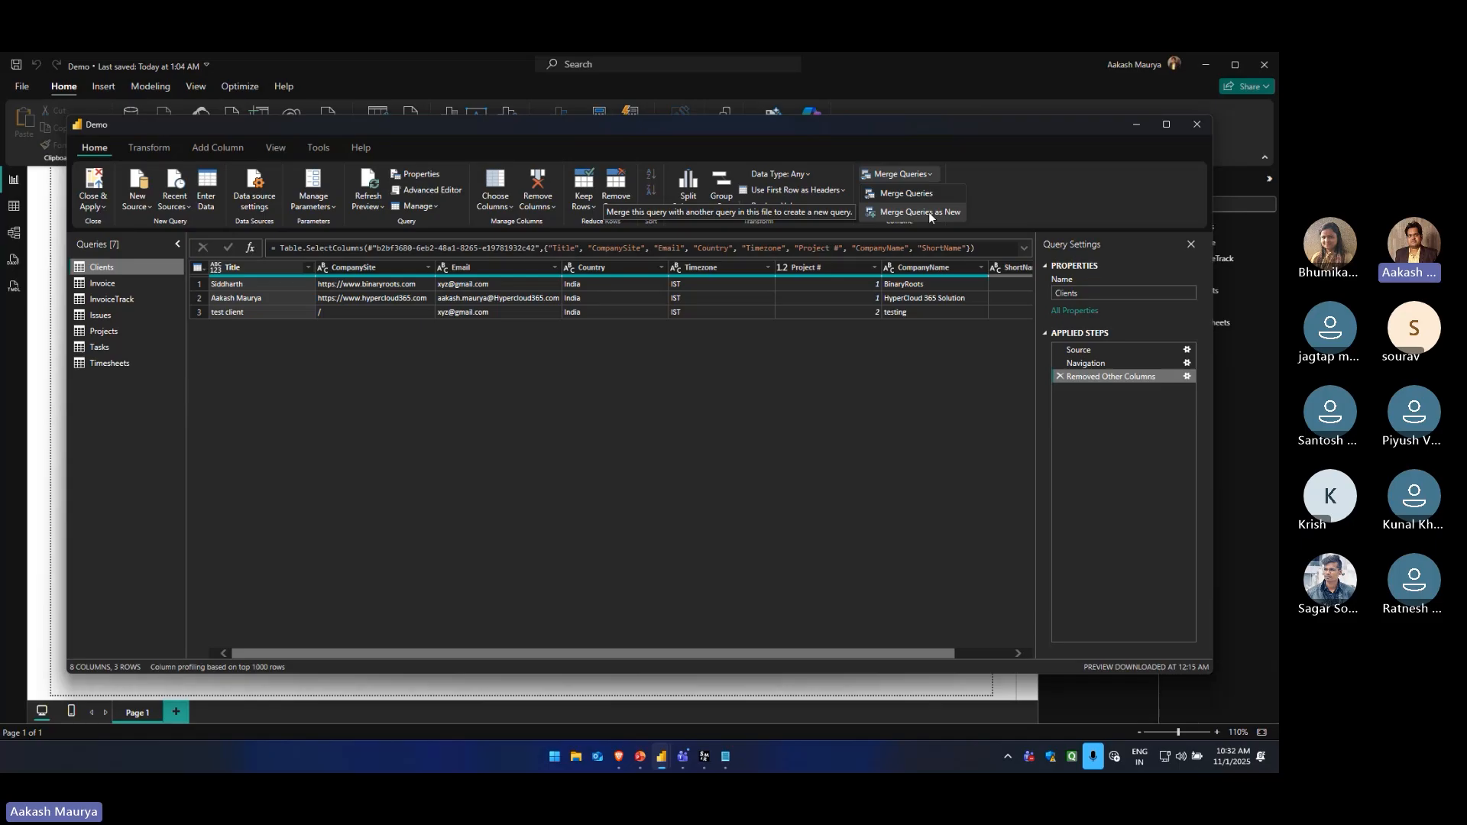
left_click(928, 212)
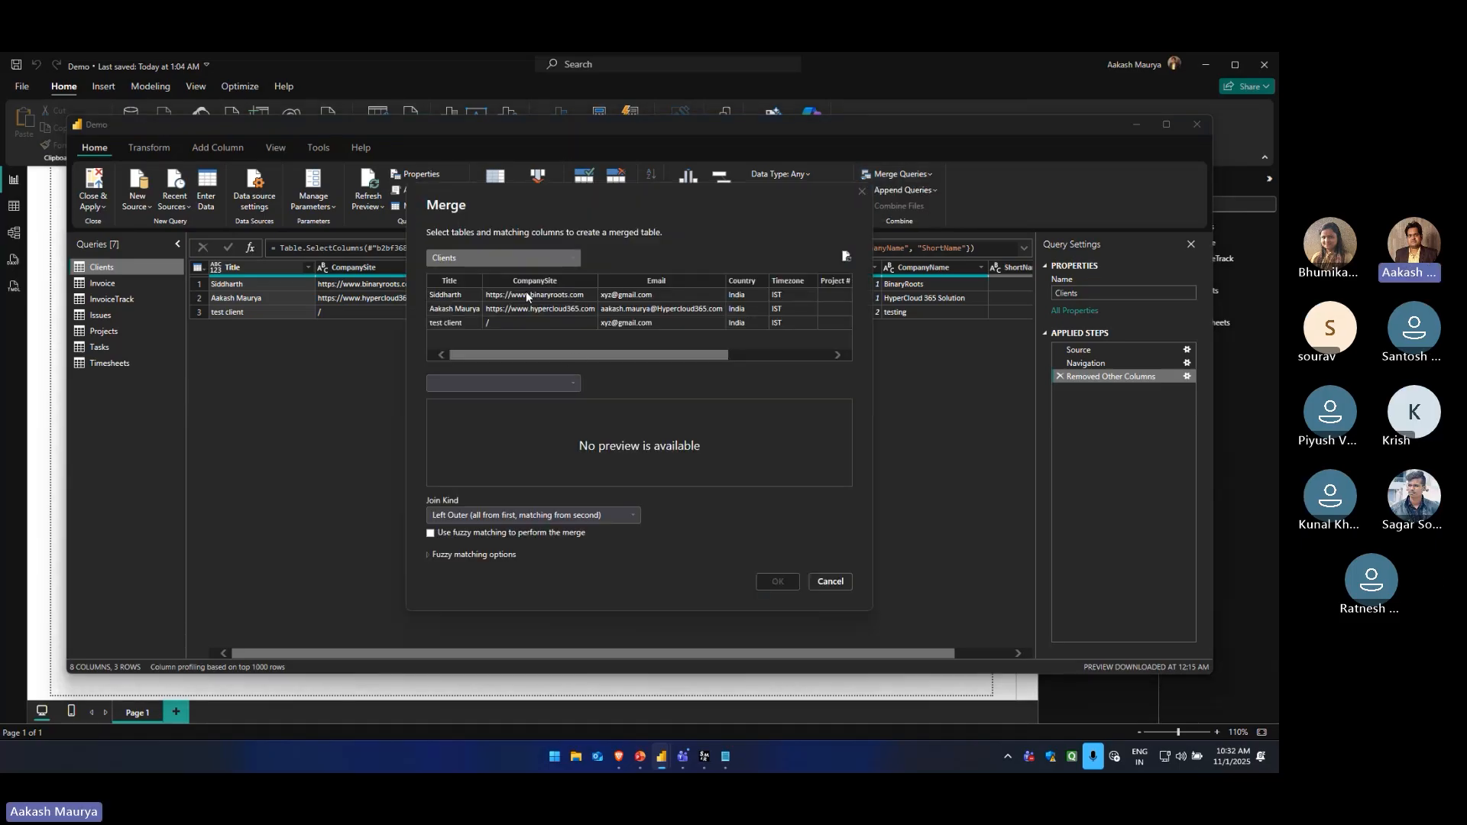
left_click_drag(652, 186, 585, 156)
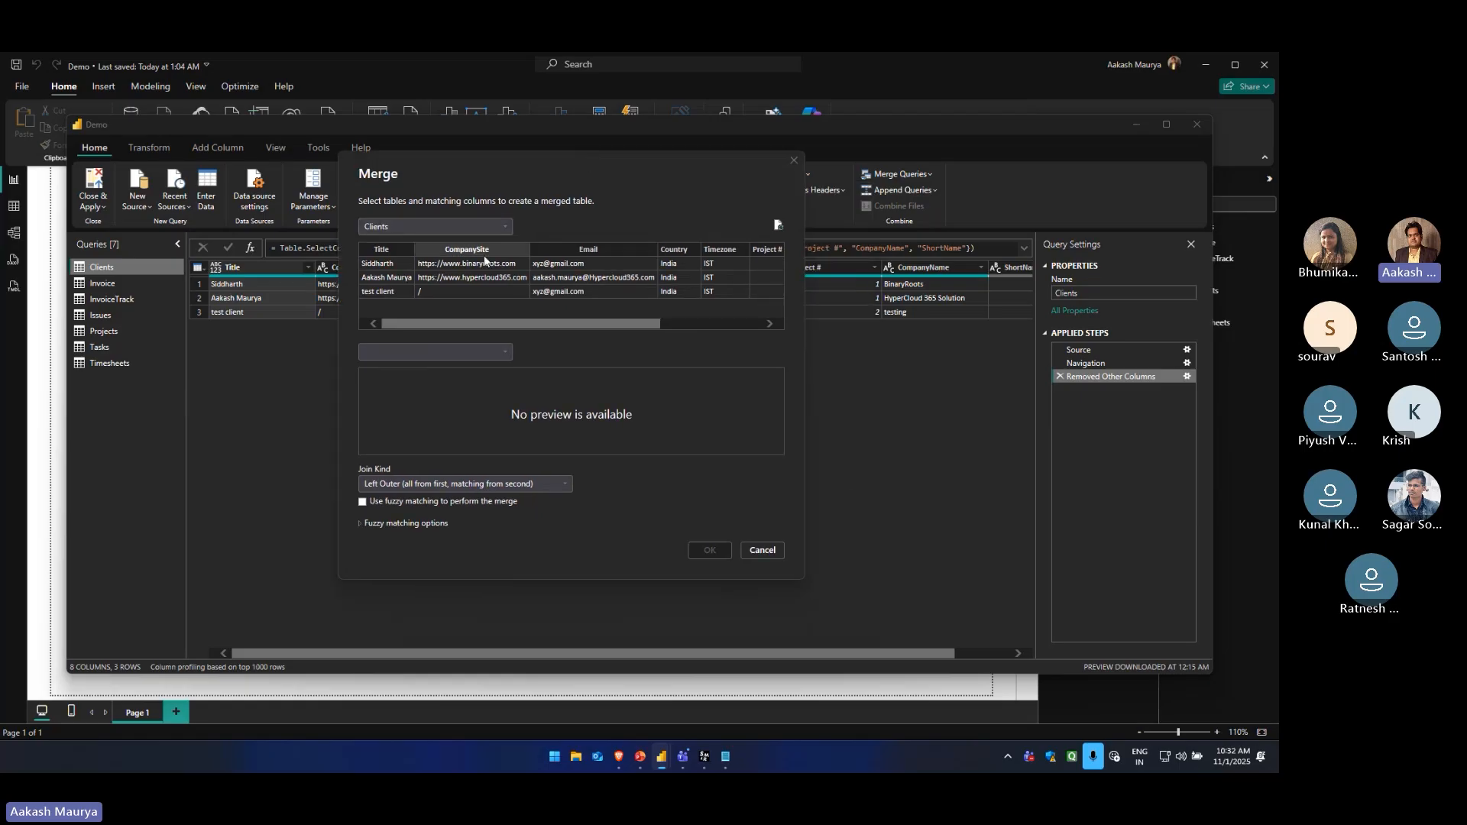
left_click_drag(487, 324, 597, 328)
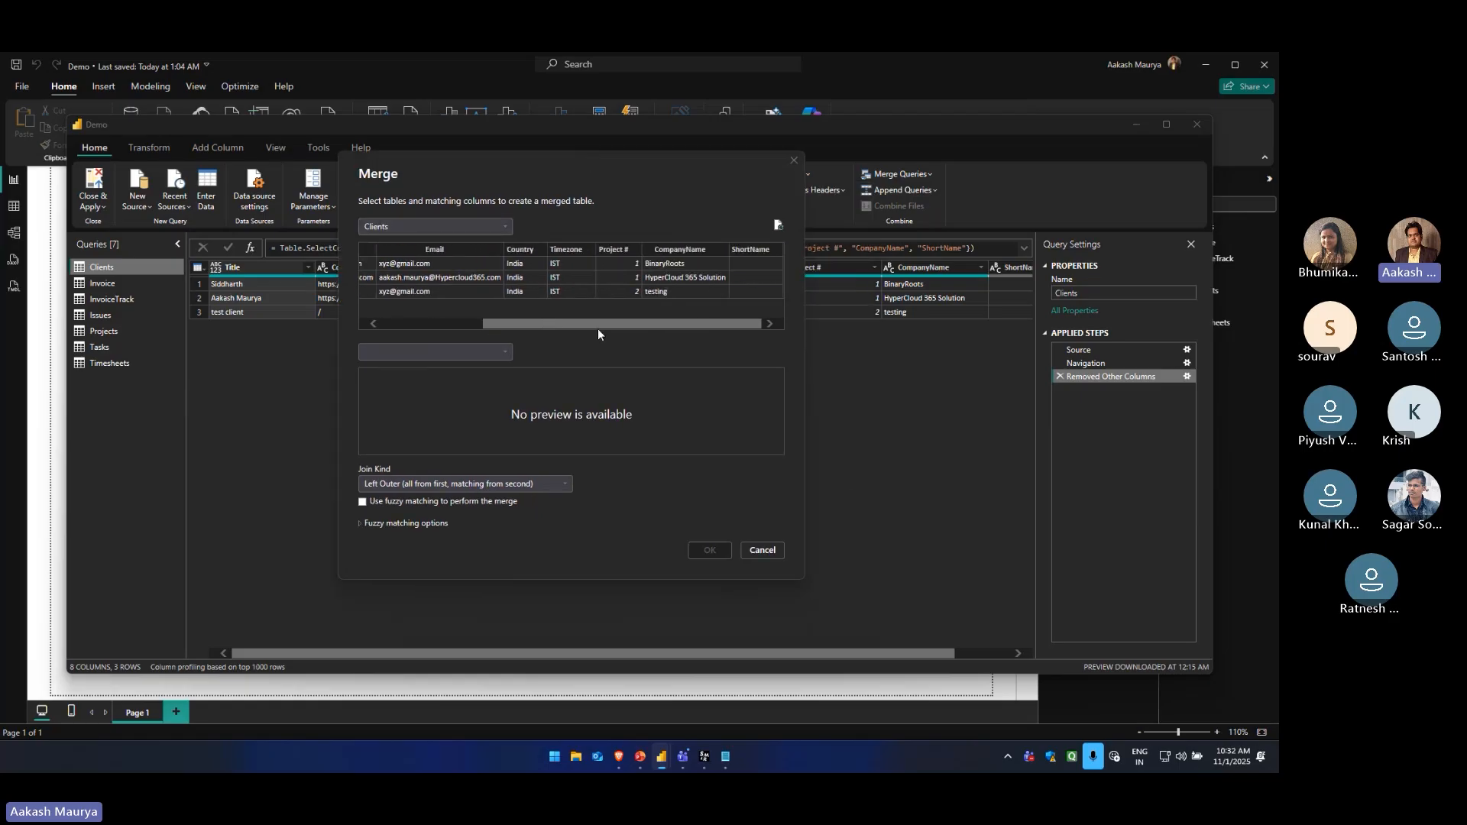
left_click(662, 249)
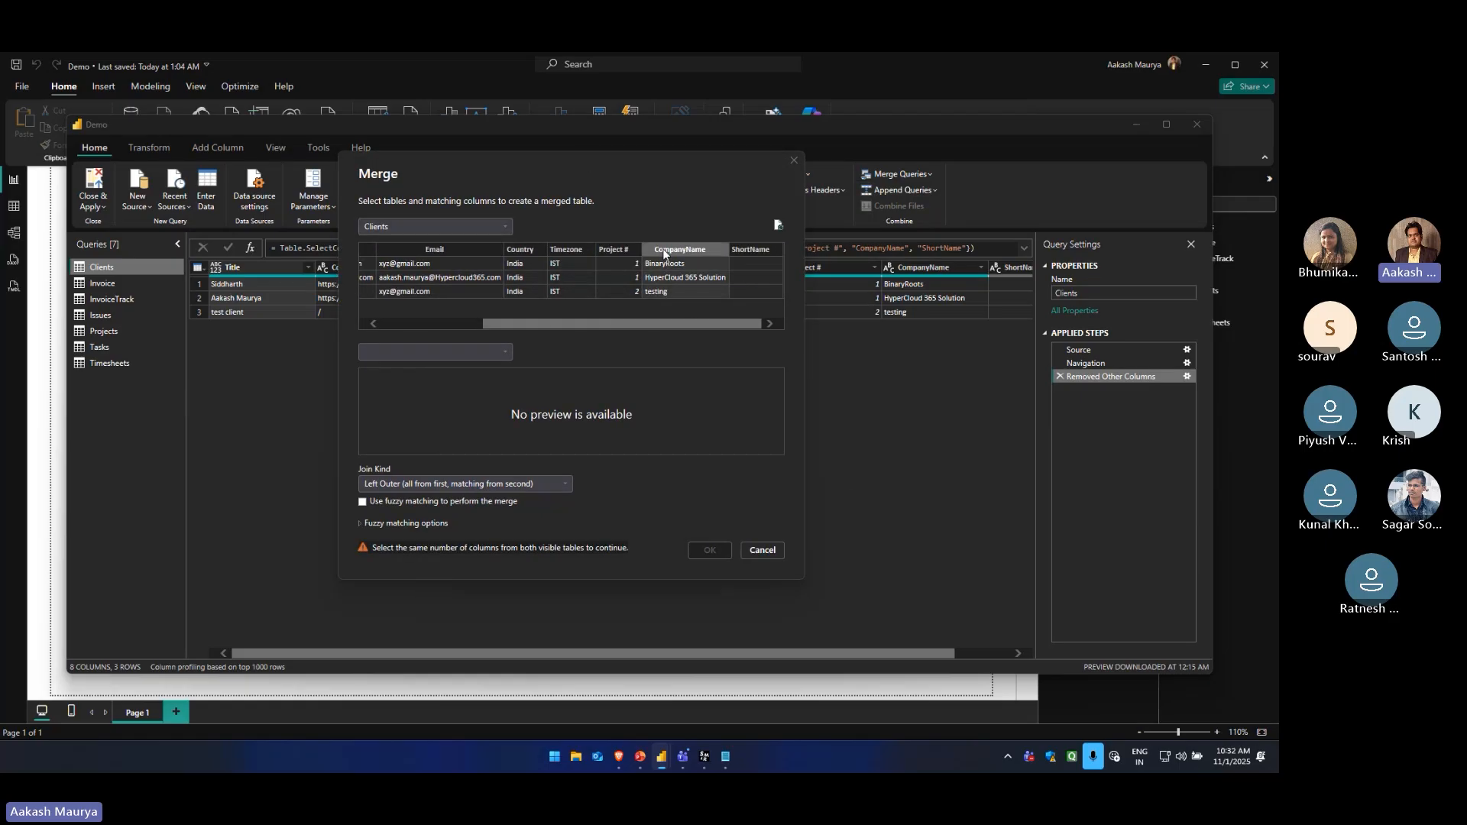
left_click(489, 352)
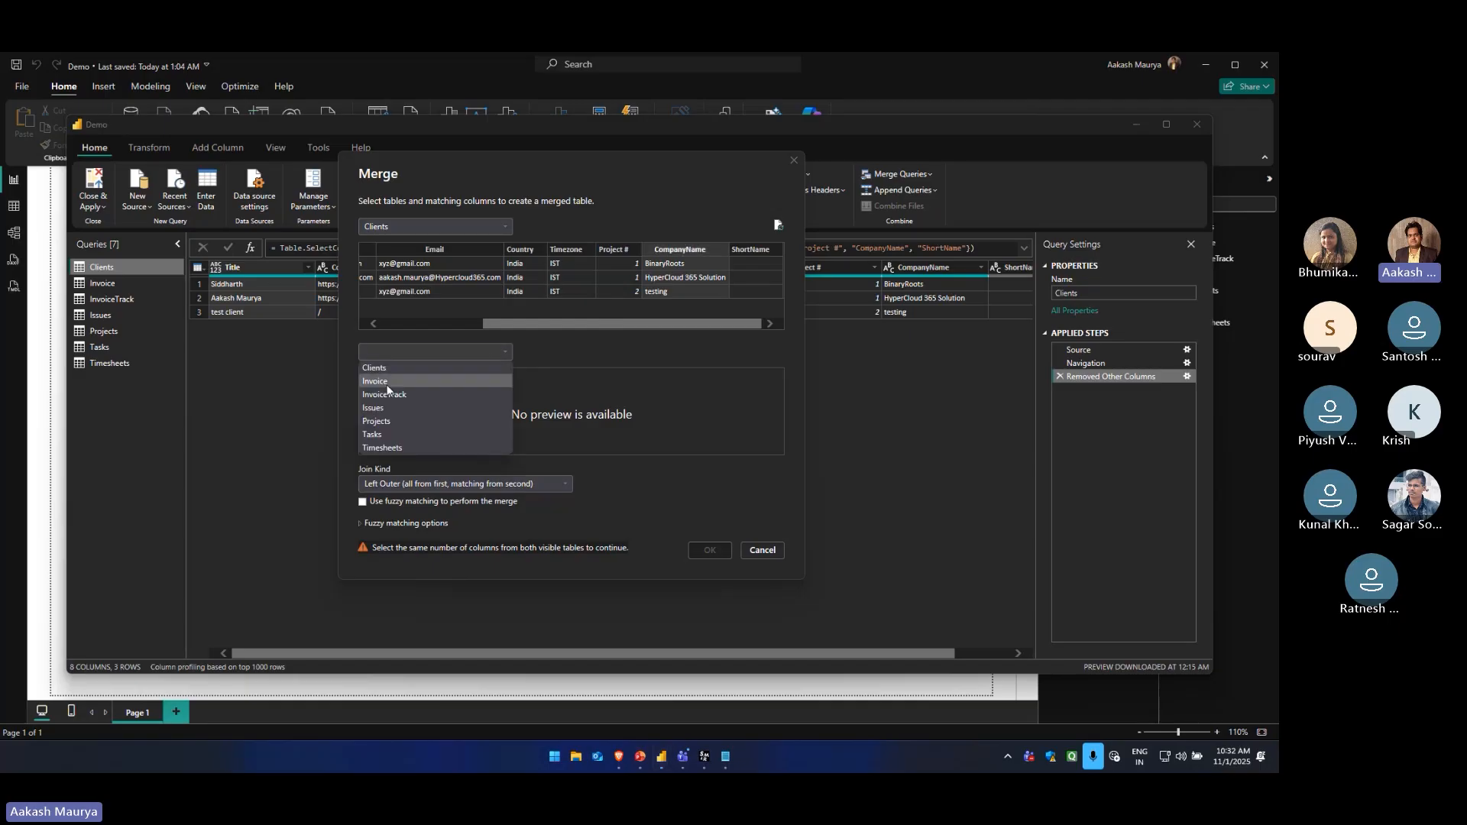
left_click(386, 421)
left_click(717, 376)
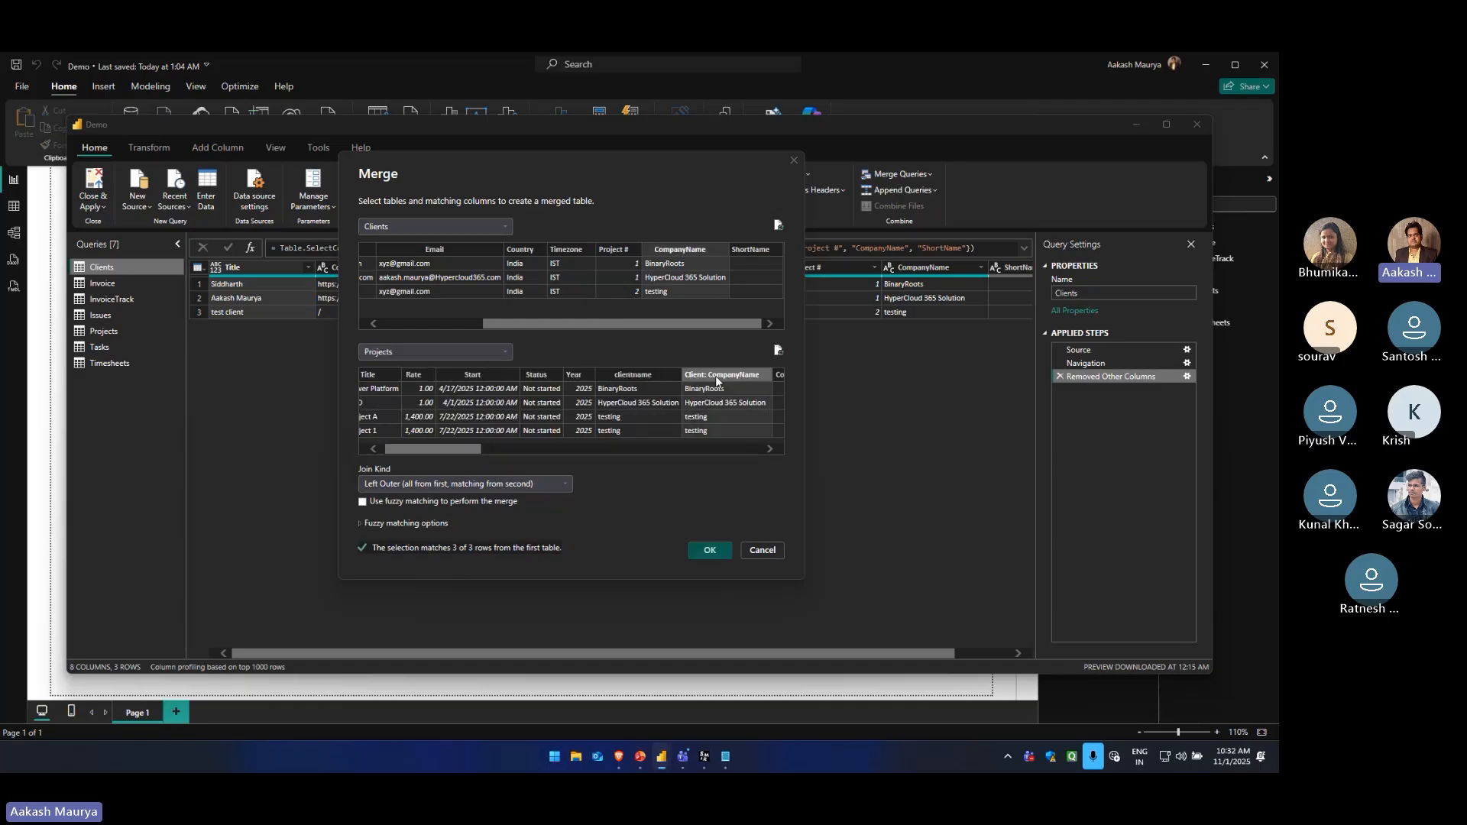
Examine the join kinds available for the new merge of Clients and Projects
left_click(466, 486)
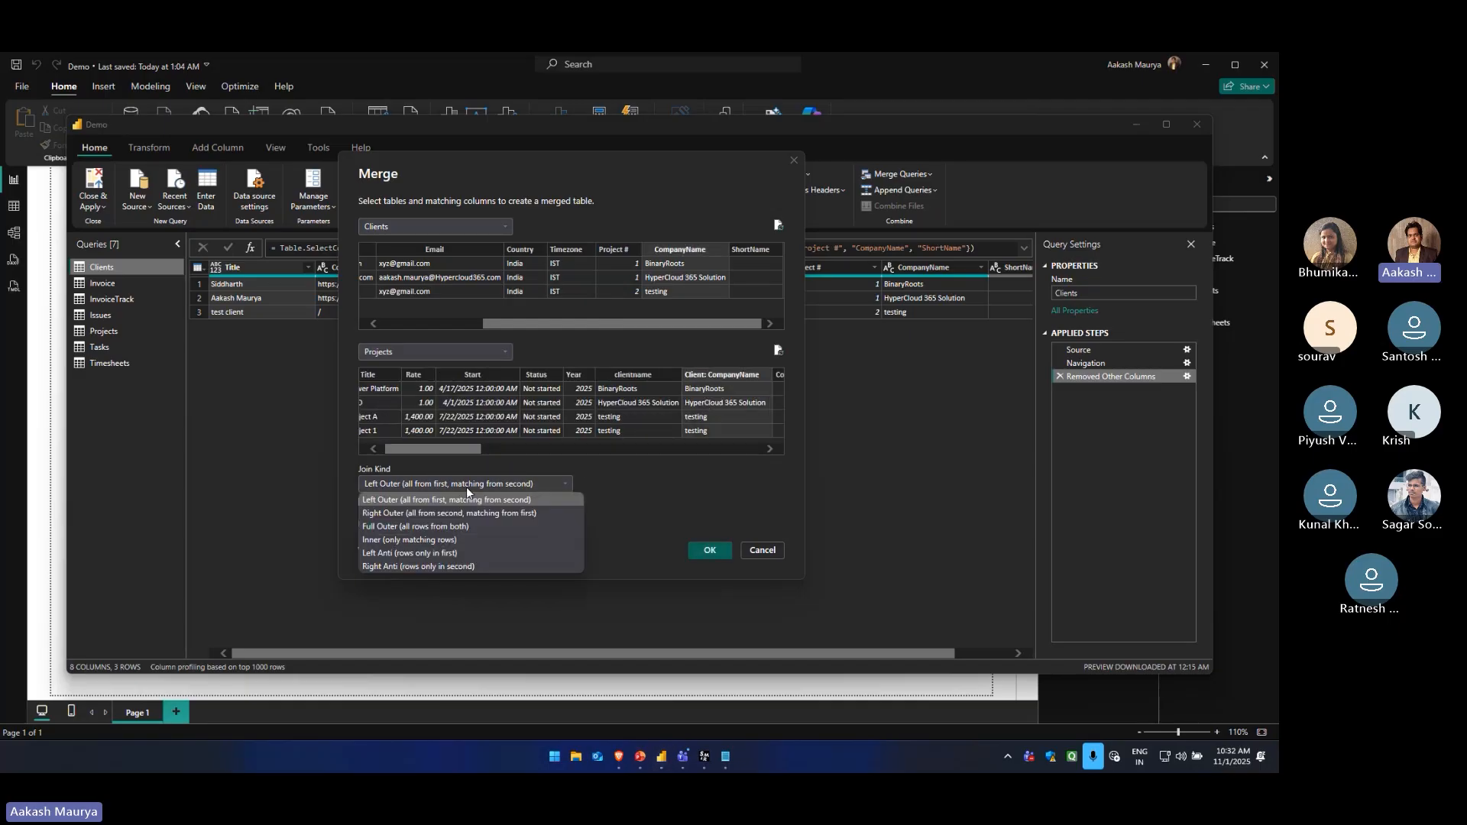
left_click(466, 488)
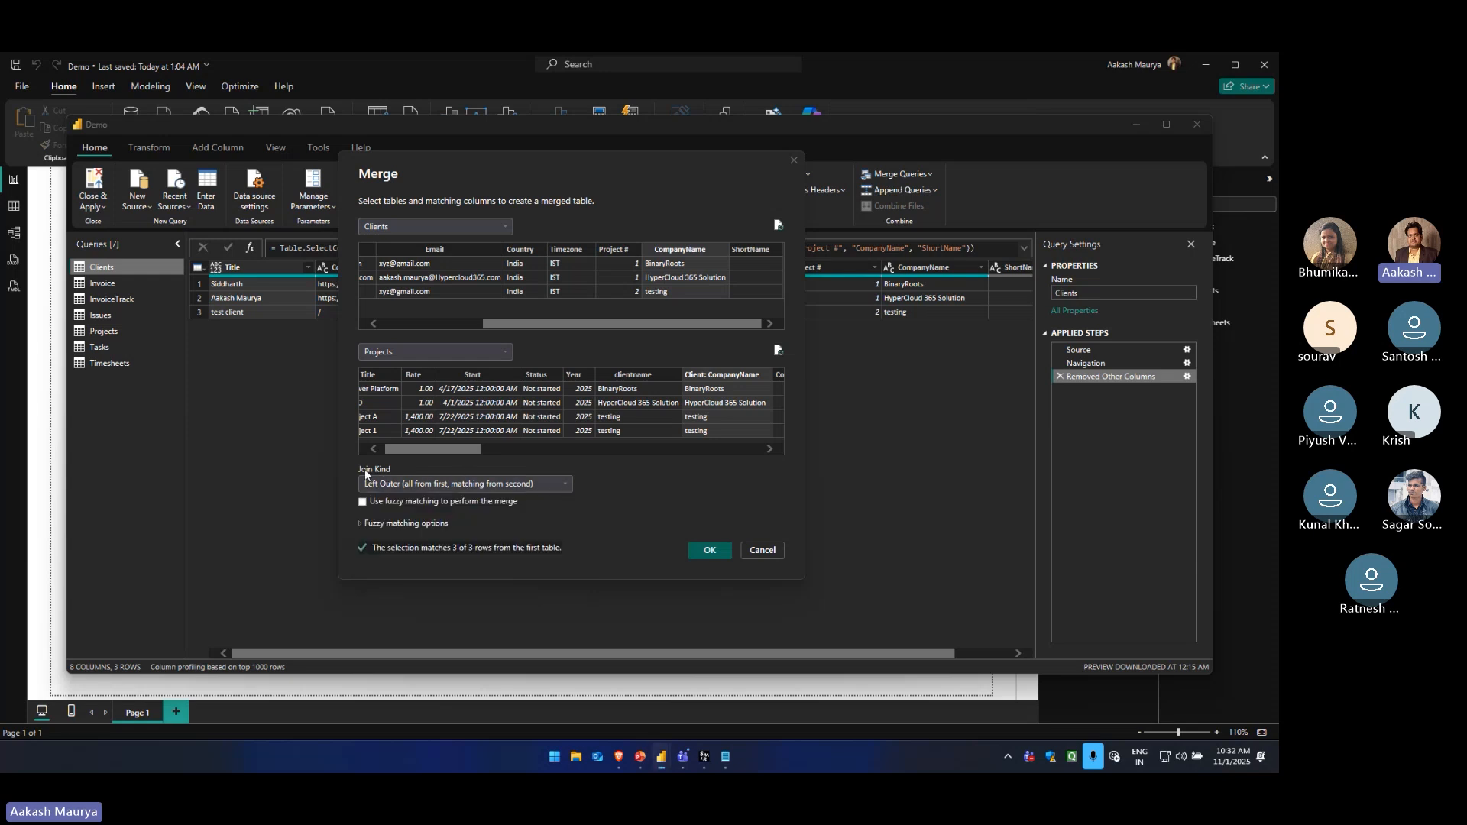
left_click(392, 483)
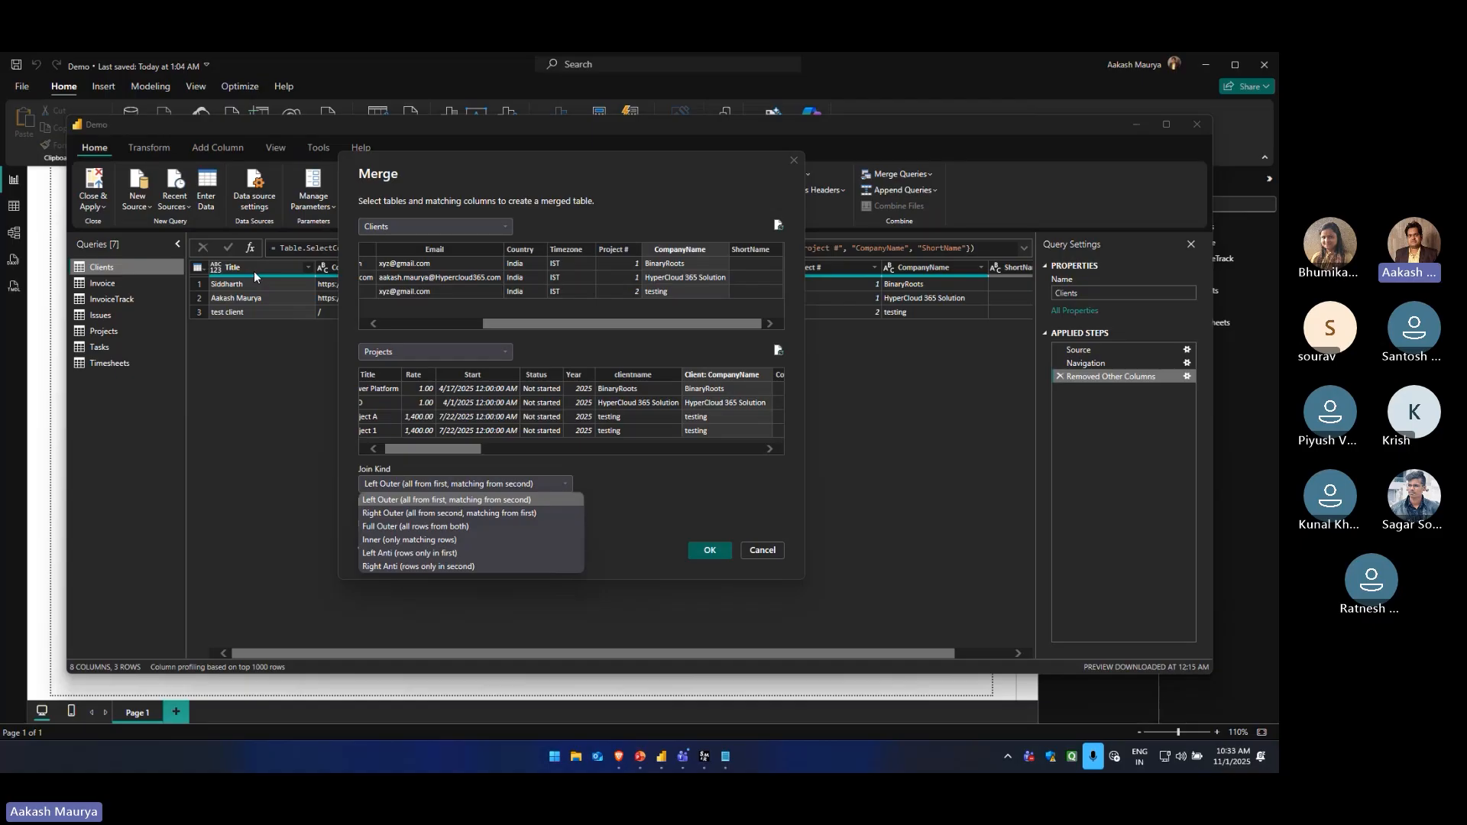
left_click(597, 462)
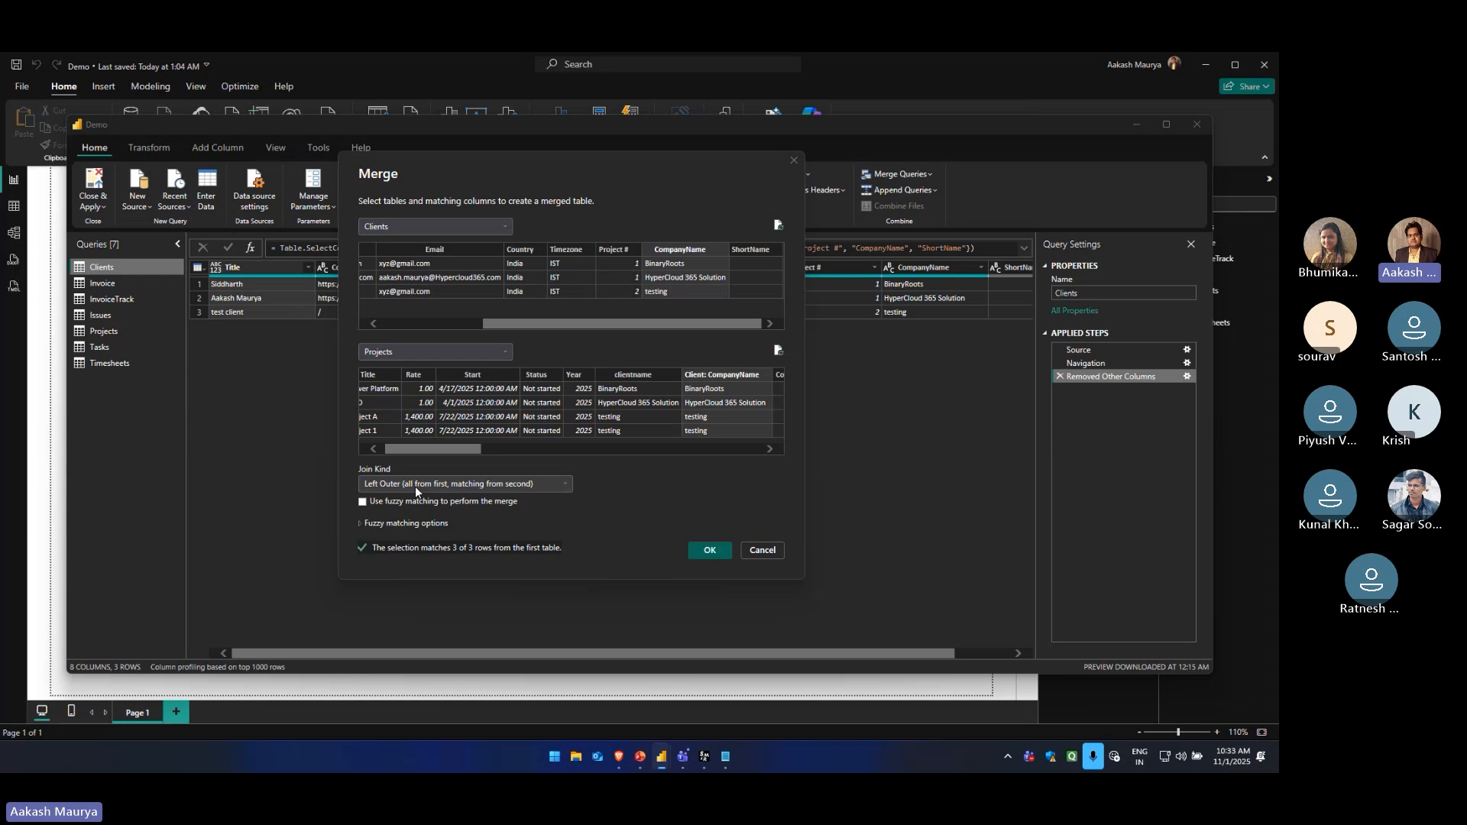
left_click(466, 490)
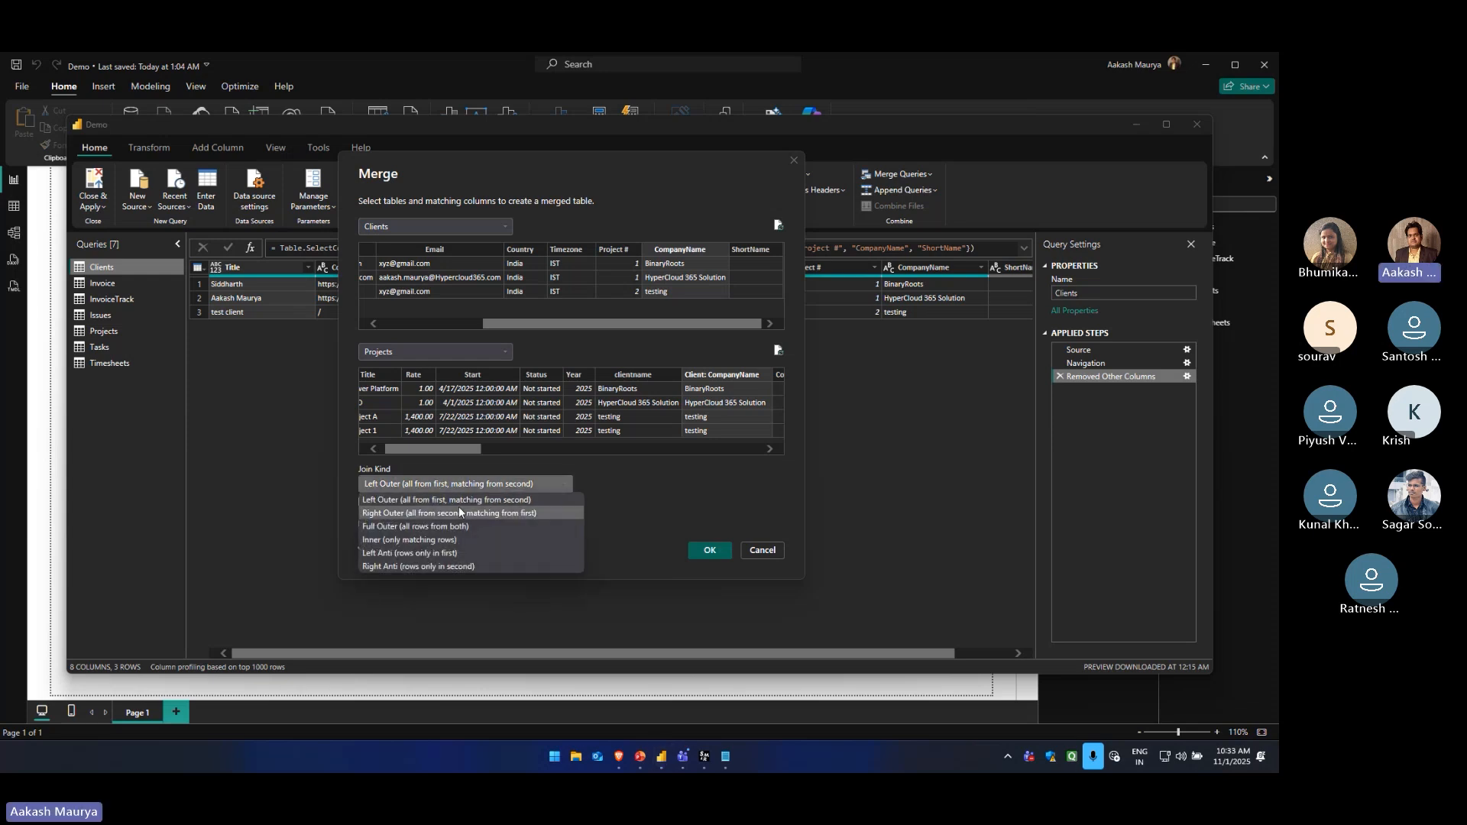
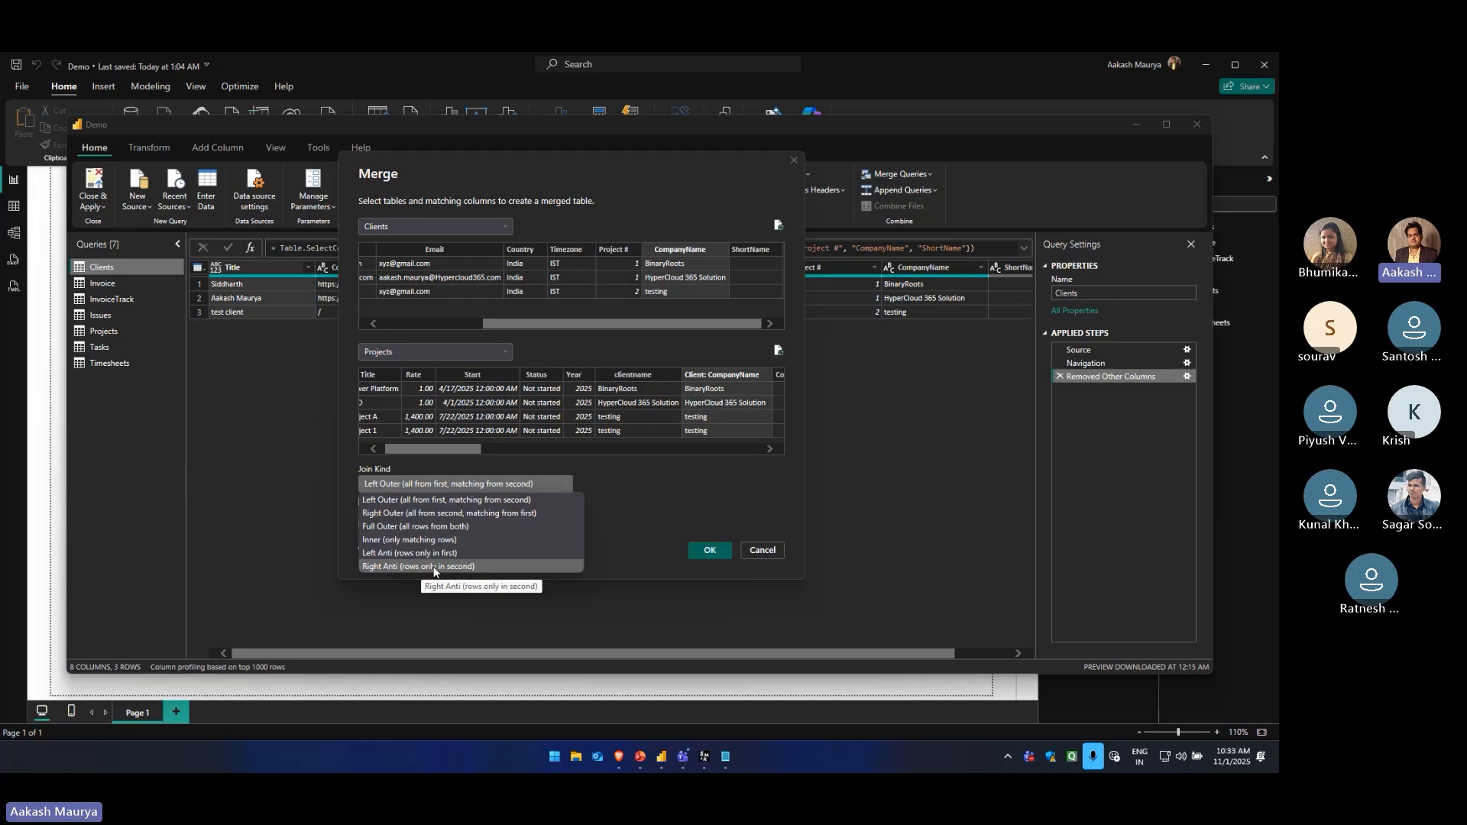
Create the new merged query of Clients and Projects with the Left Outer join kind and fuzzy matching
left_click(603, 500)
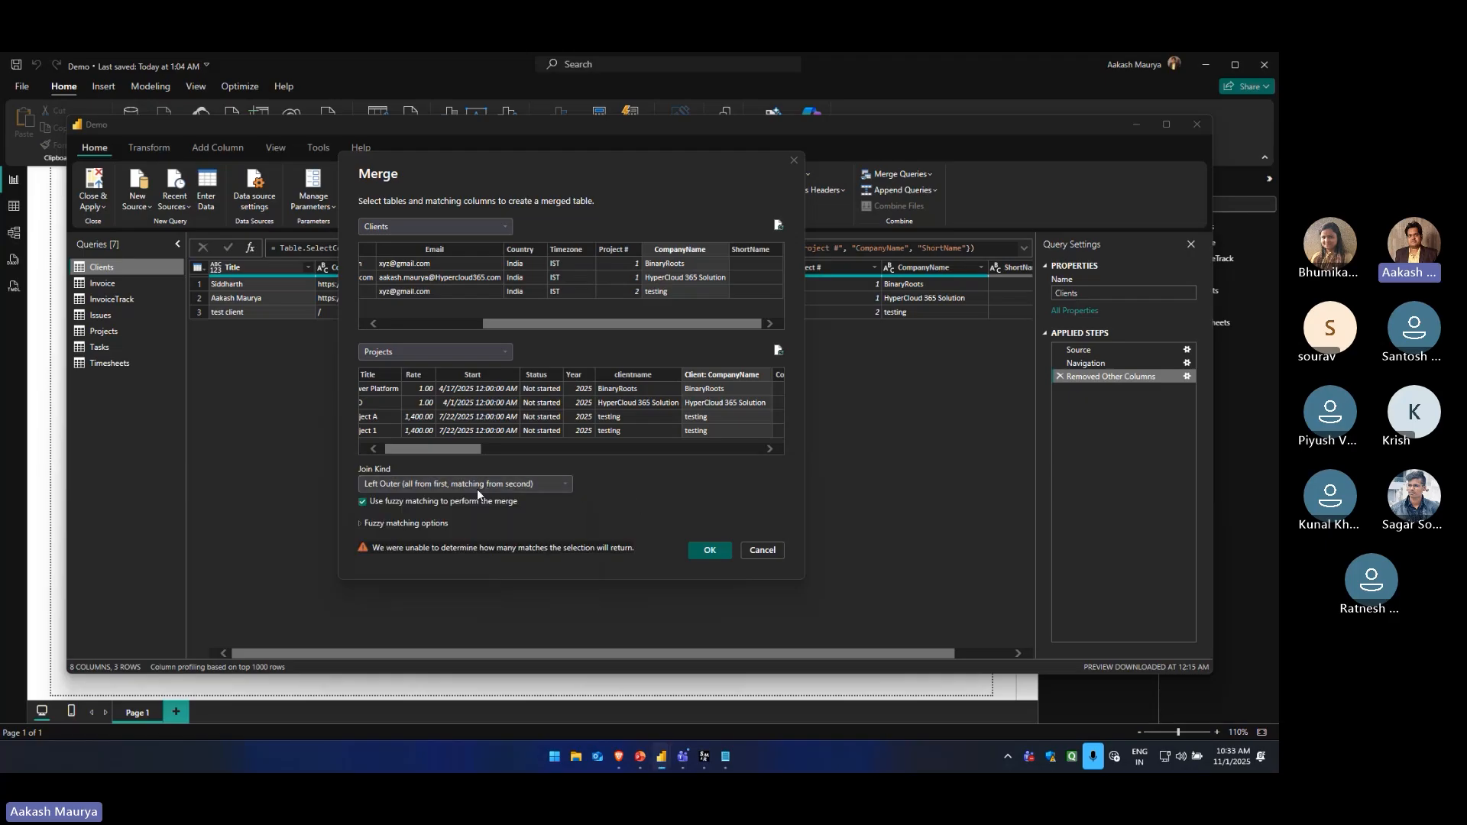
left_click(702, 552)
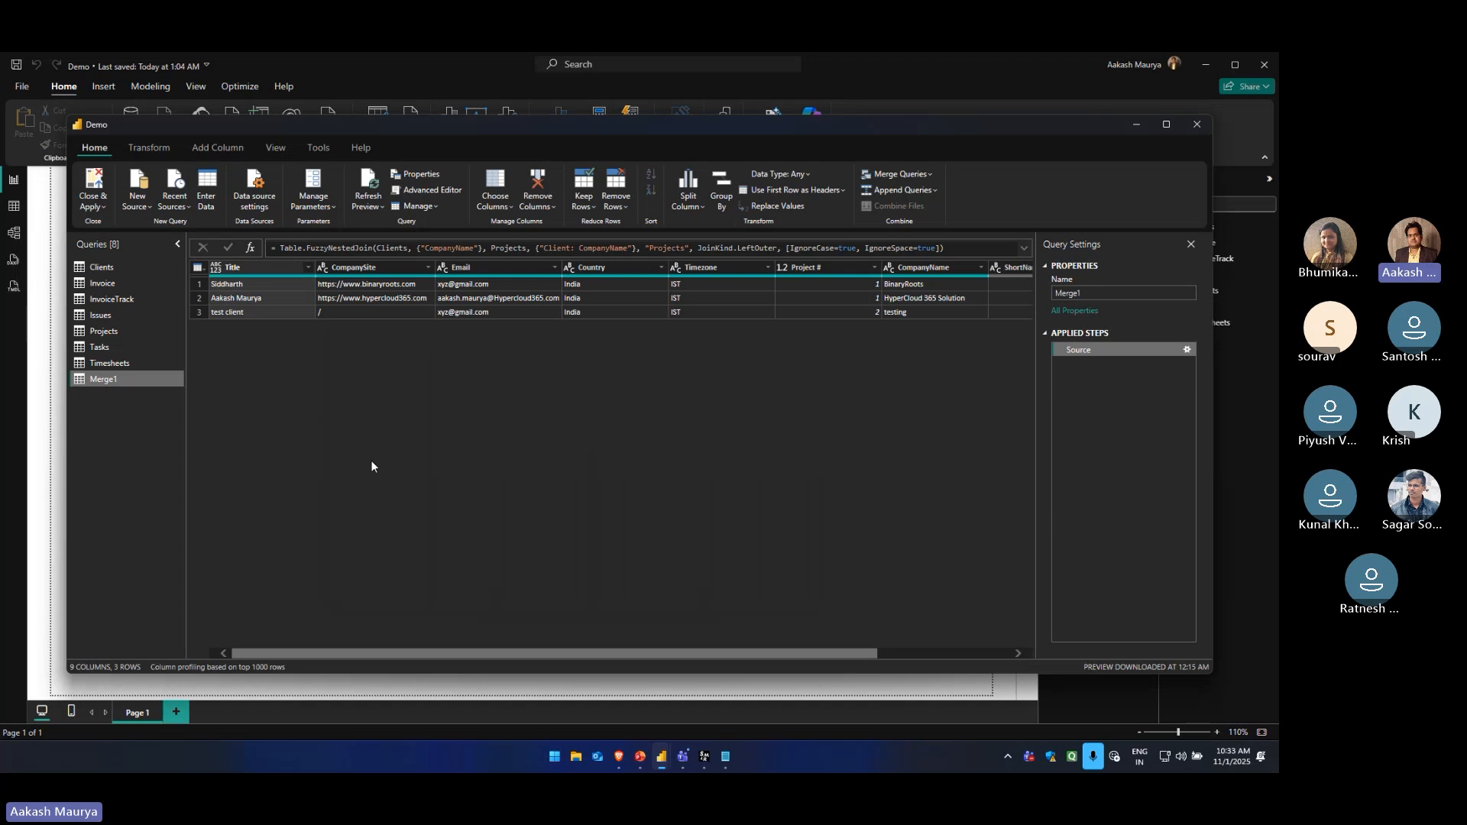
left_click_drag(441, 656, 637, 667)
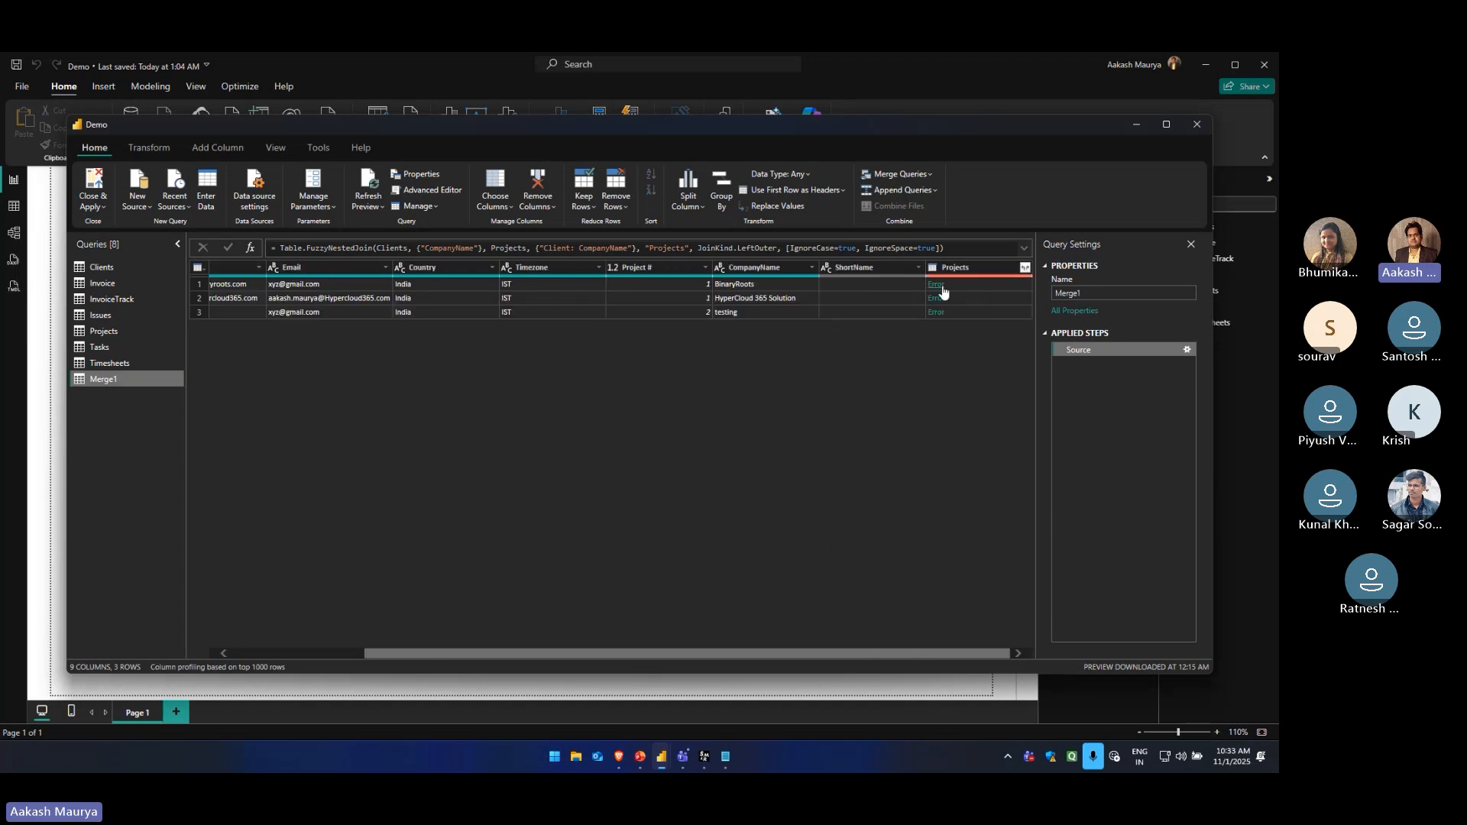
Examine the error in the first row of the merged Projects column and remove the added Navigation step
left_click(1024, 267)
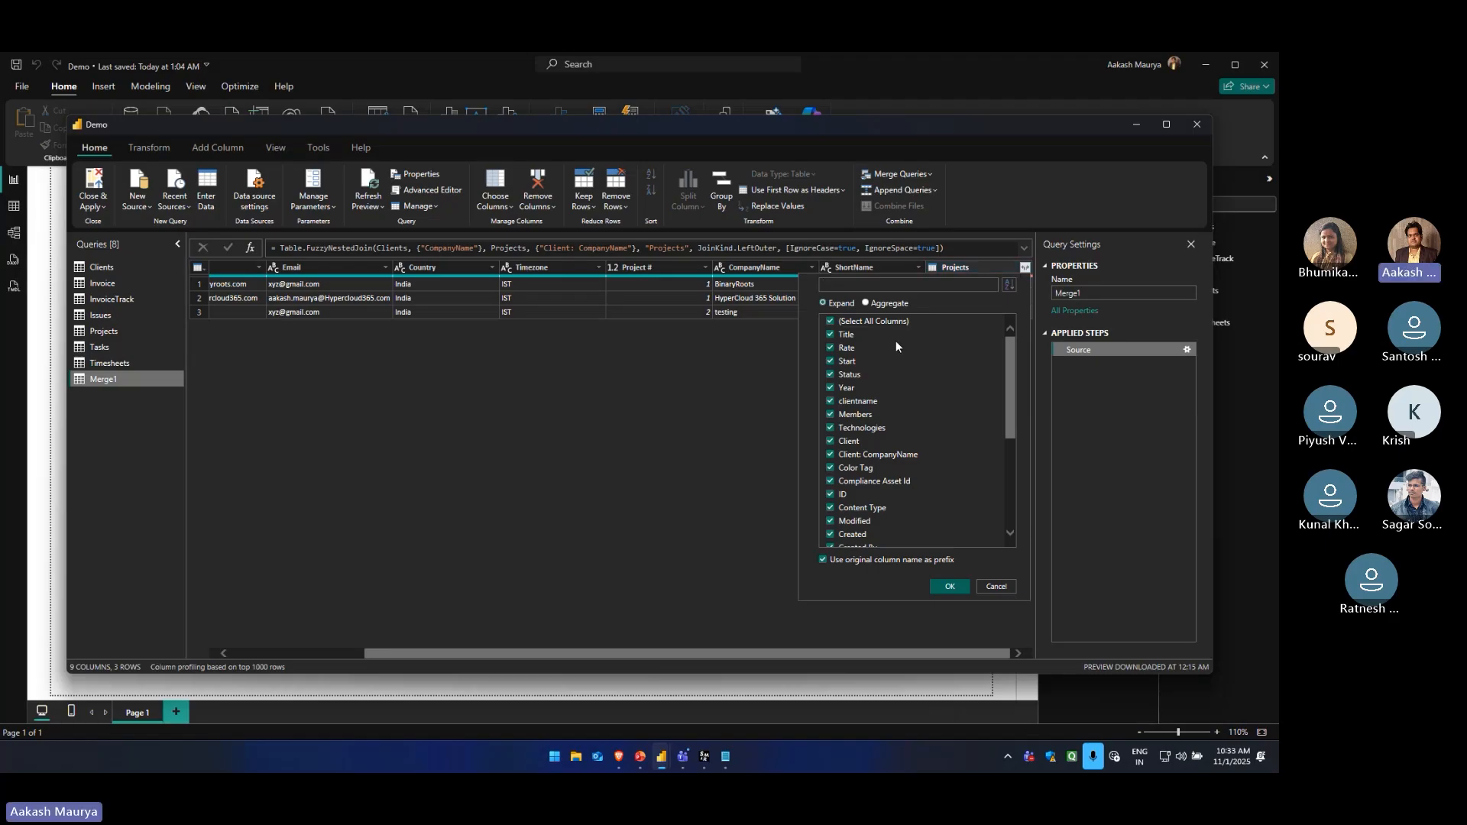
left_click(1025, 268)
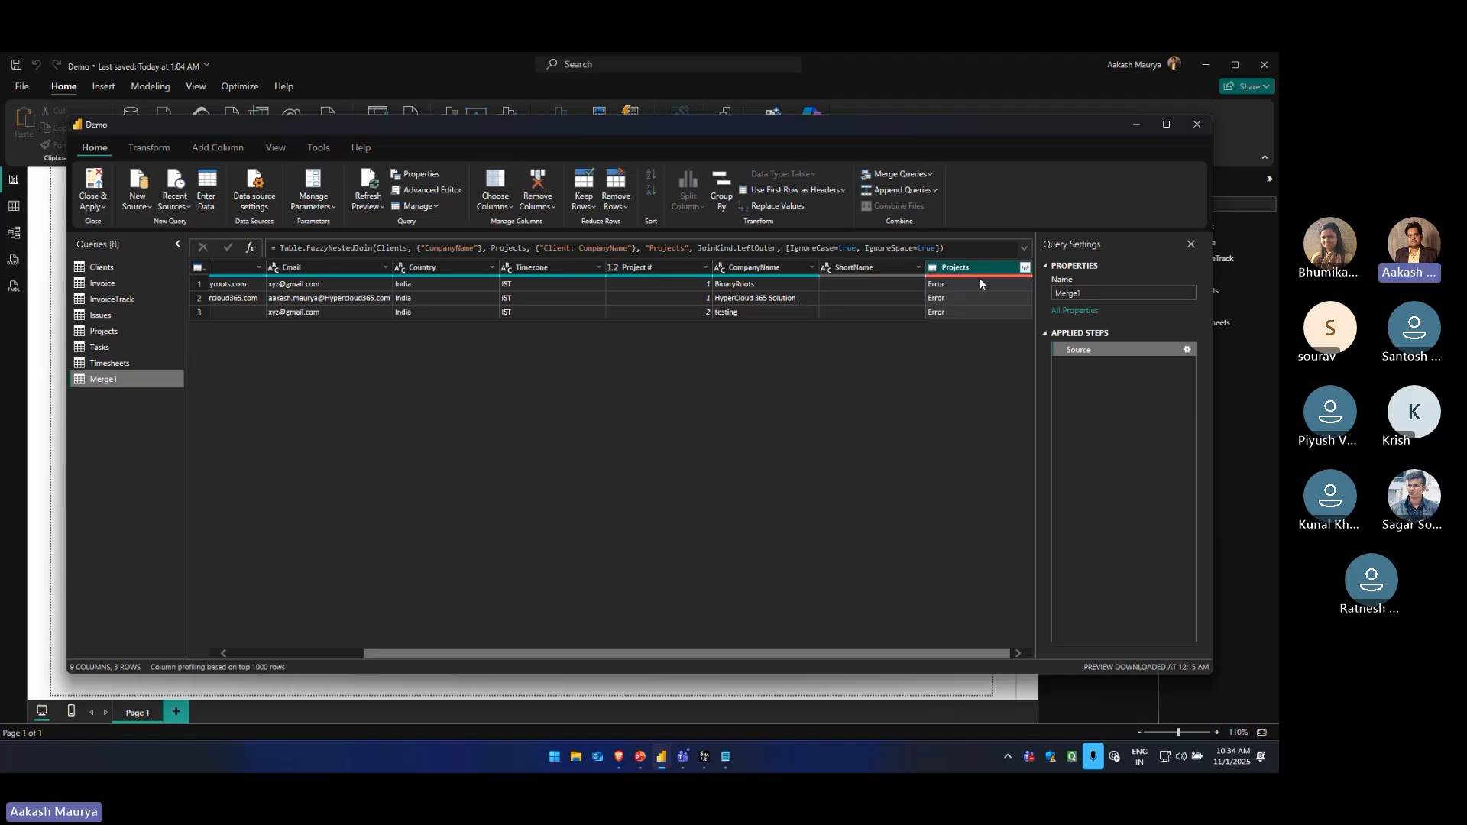
left_click(939, 285)
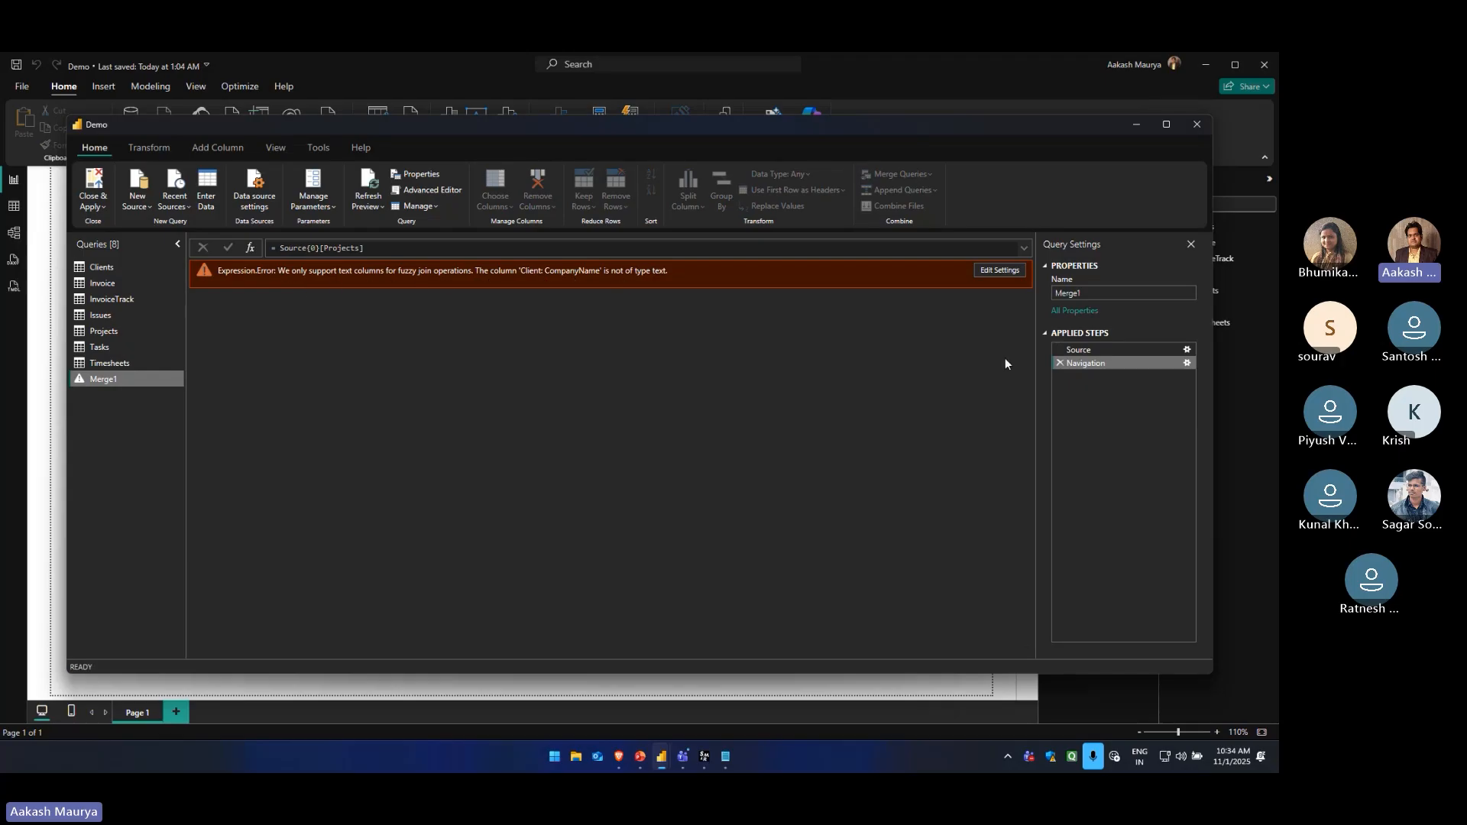
left_click(1060, 362)
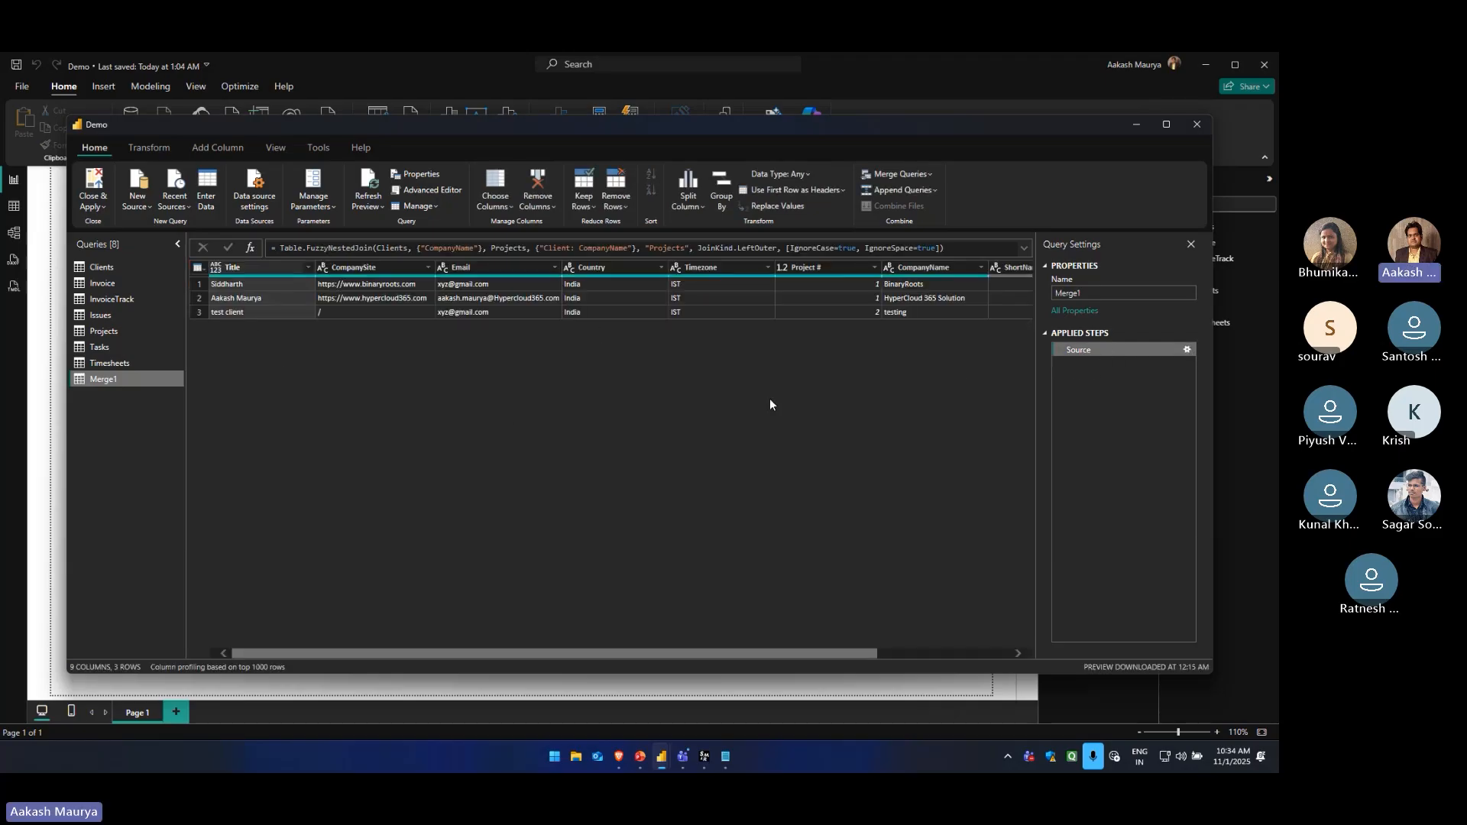
left_click_drag(661, 655, 793, 655)
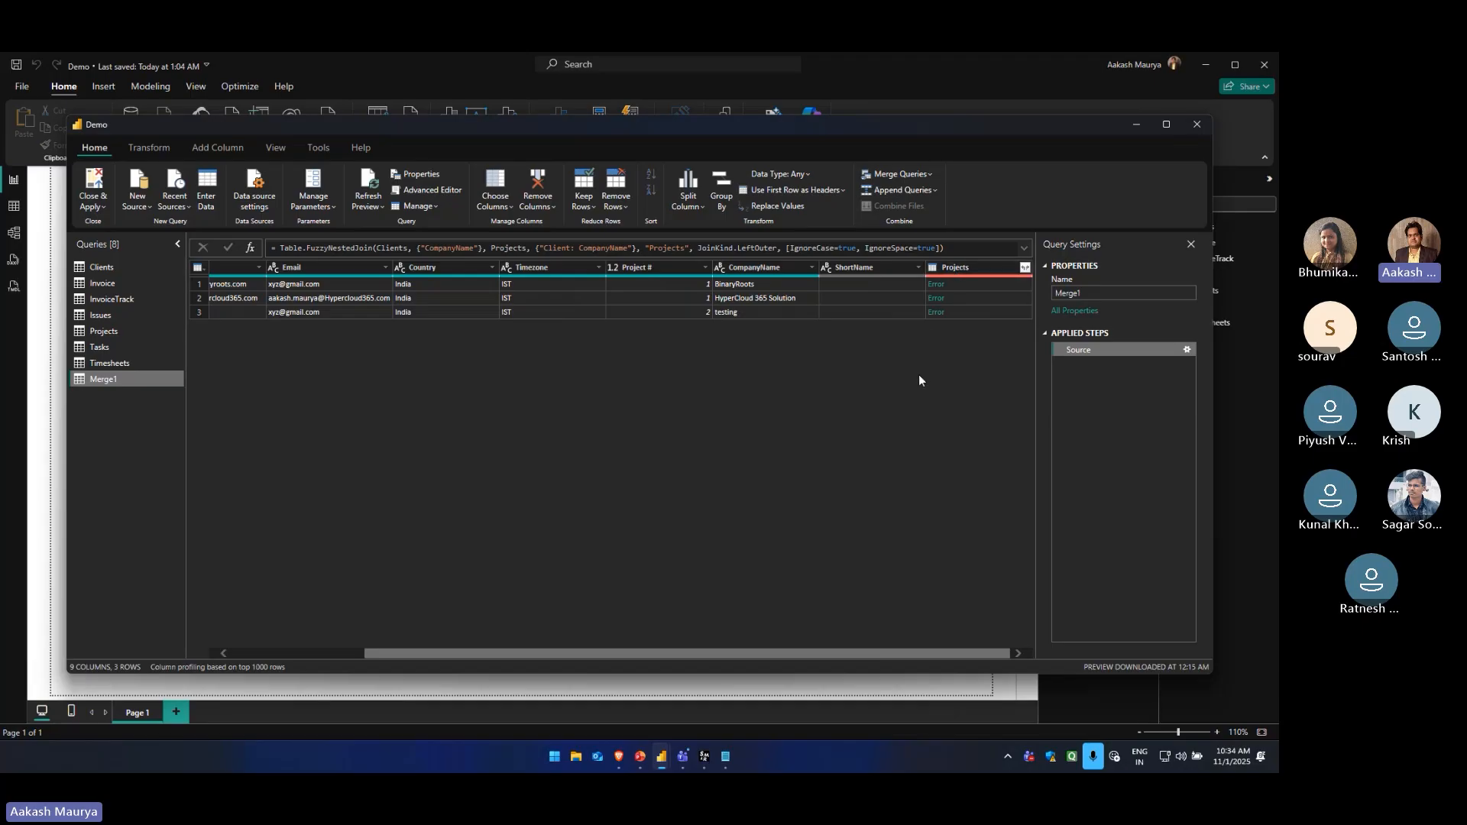
right_click(116, 380)
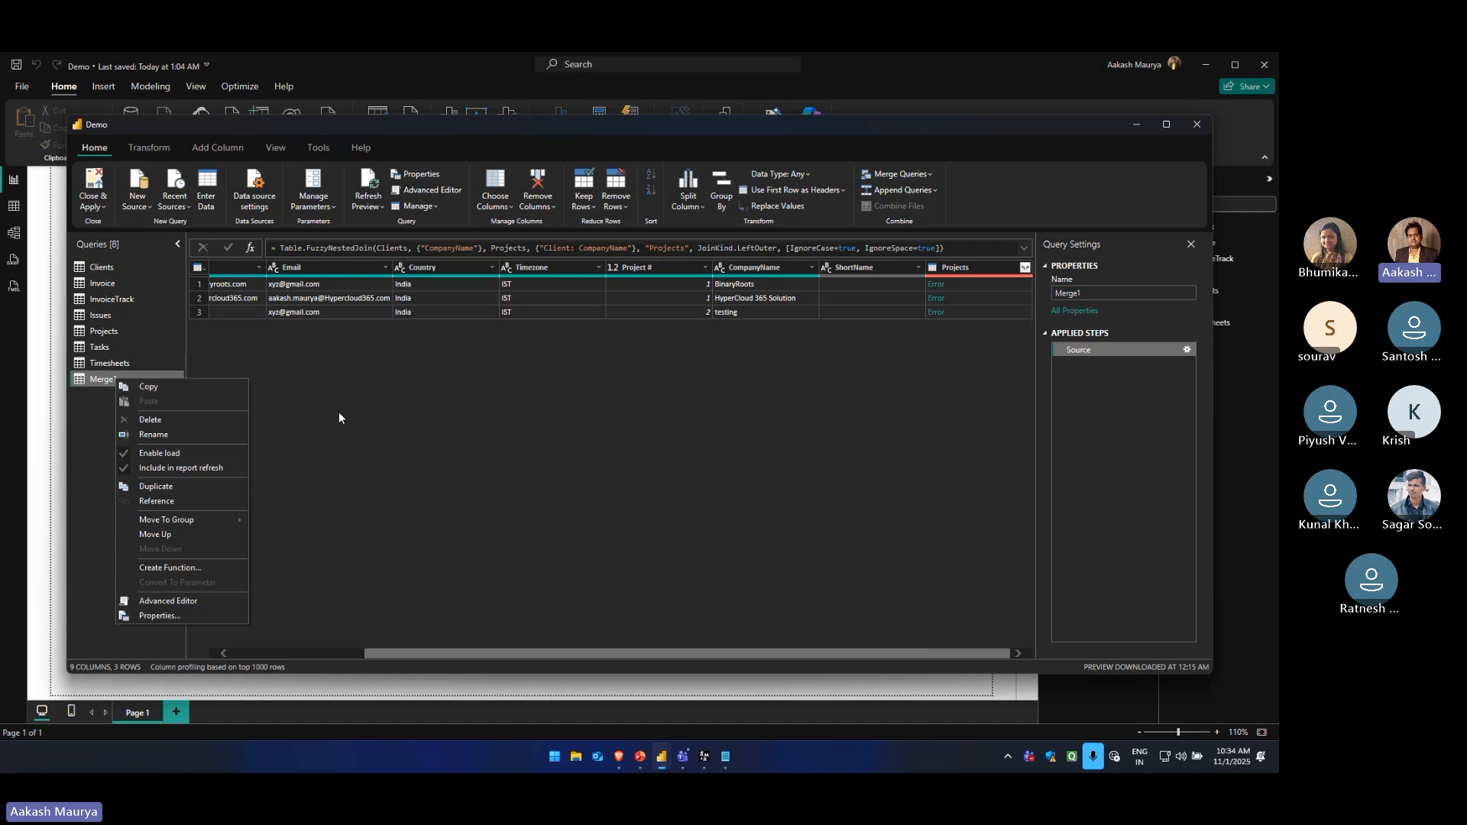
left_click(84, 379)
right_click(92, 379)
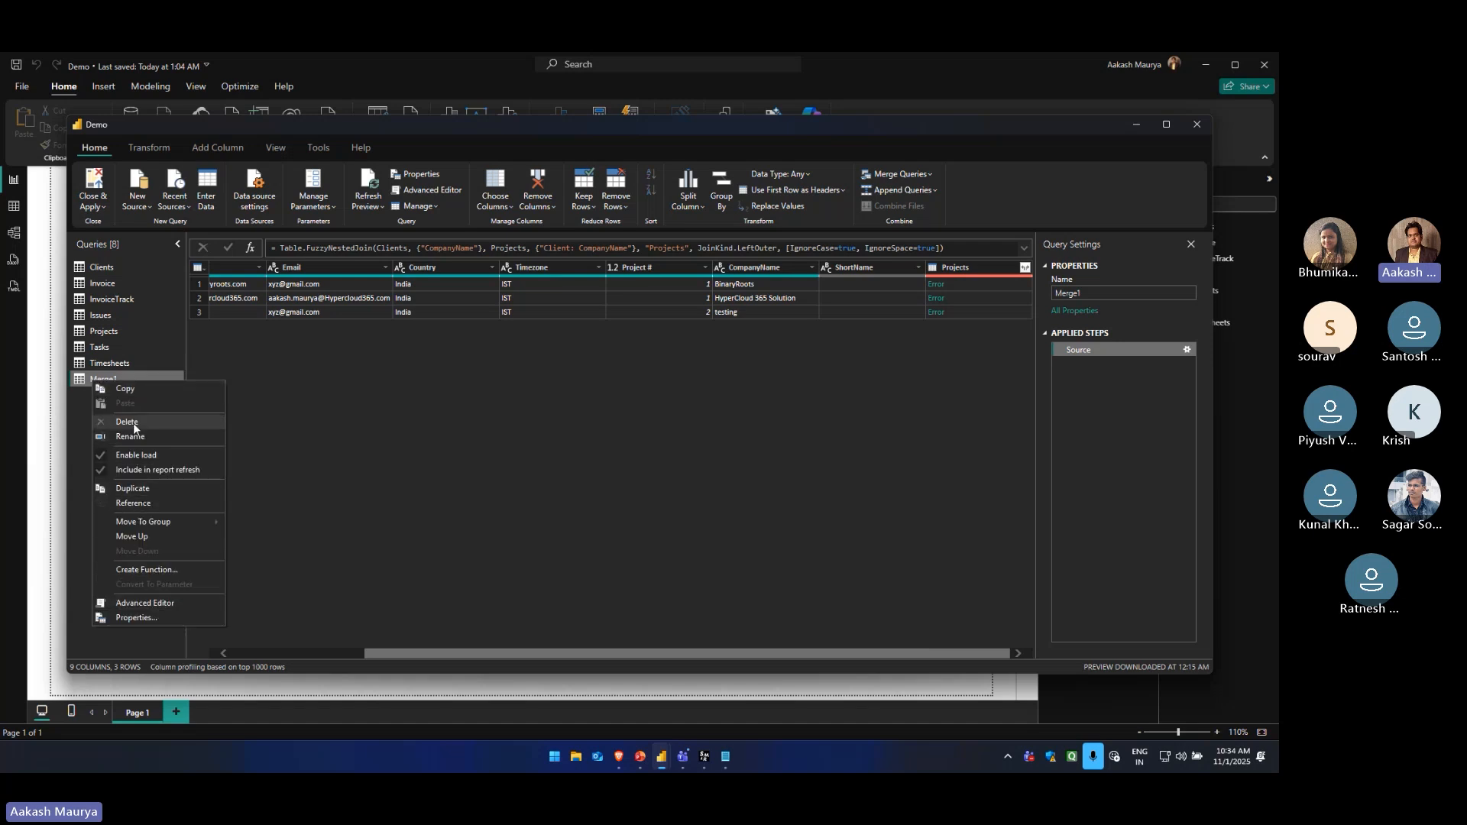
left_click(932, 175)
left_click(932, 174)
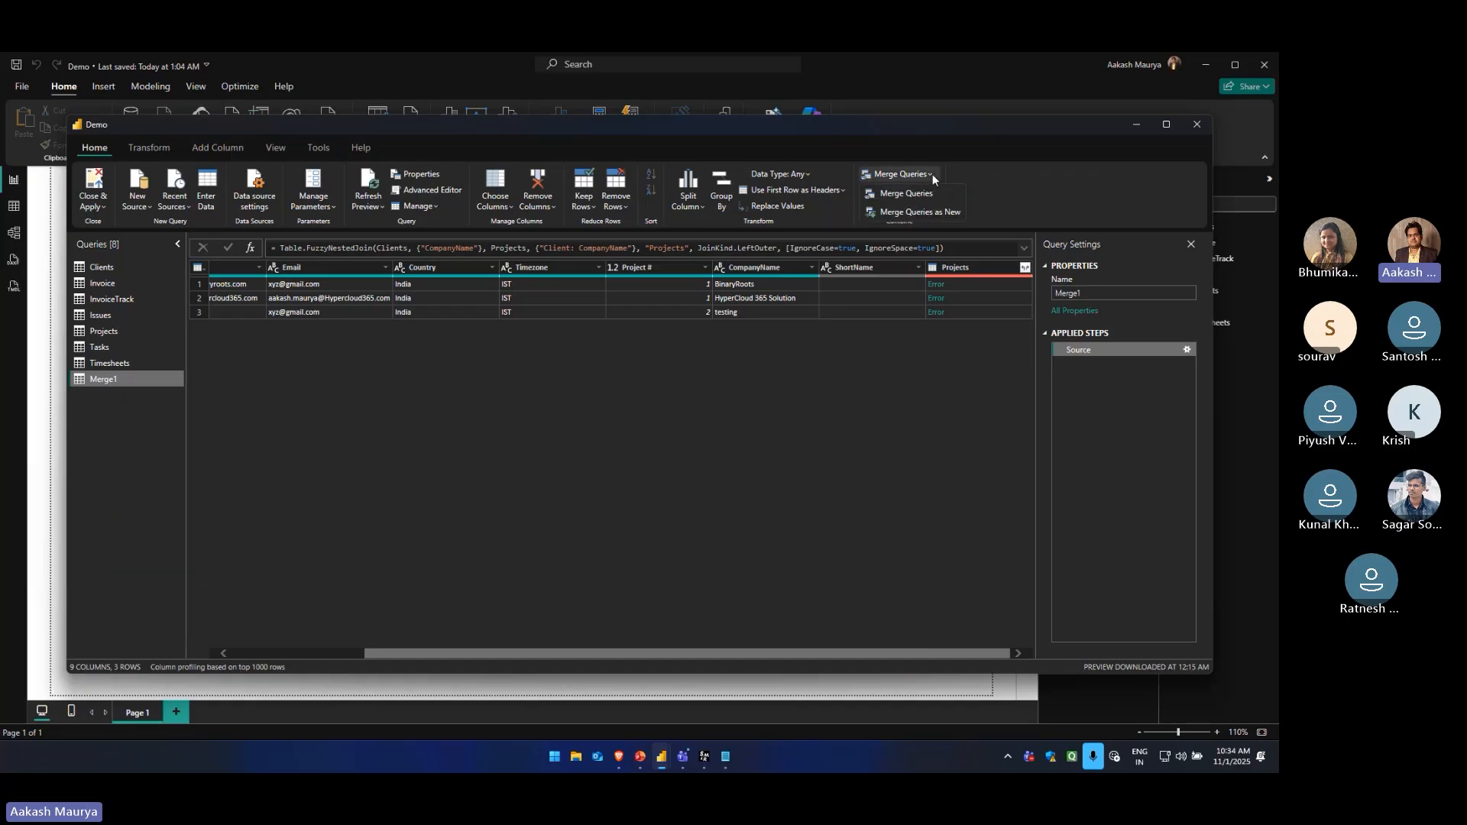
left_click(754, 422)
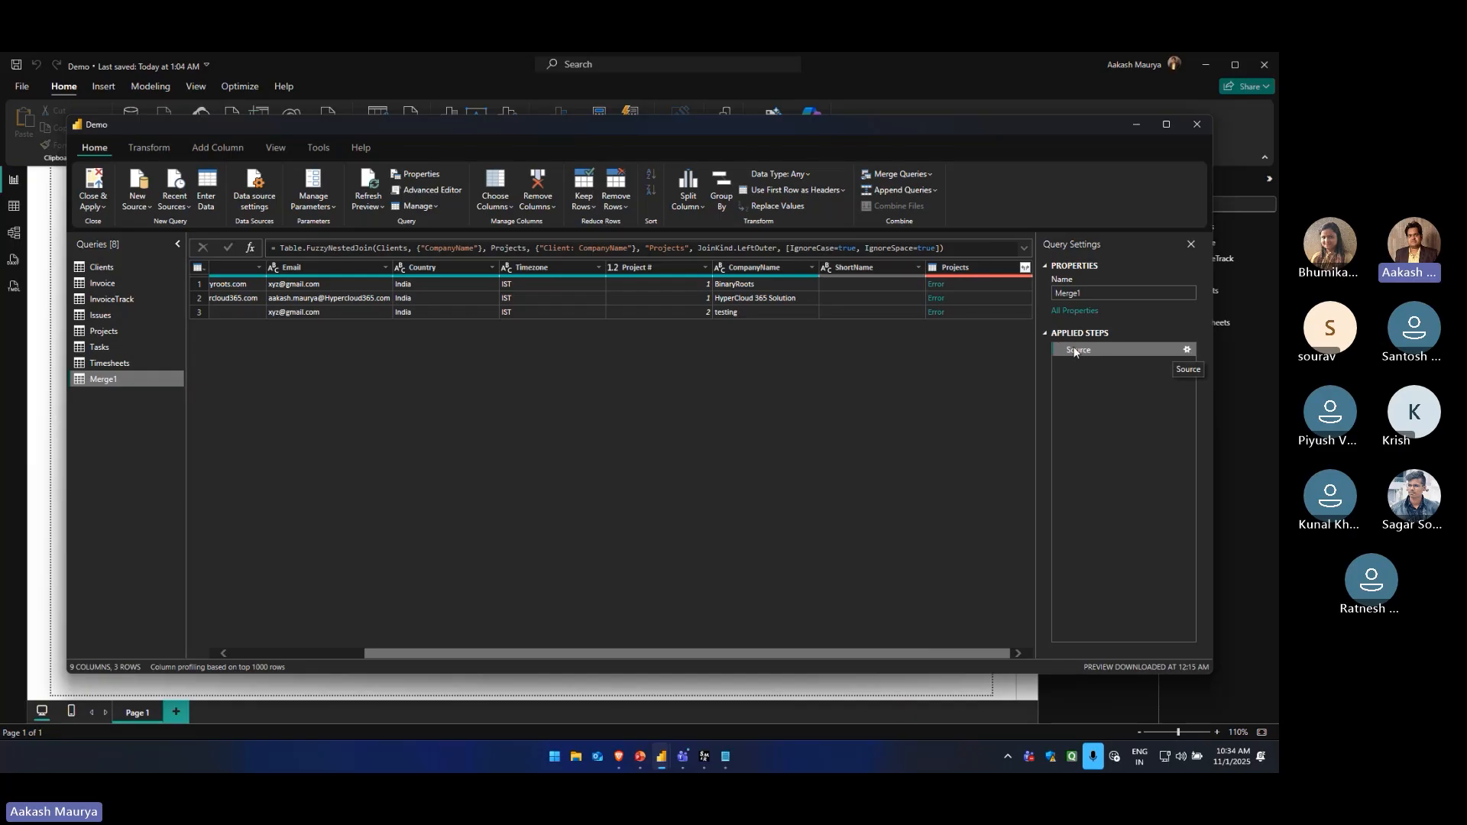
Change the join kind in the Merge1 source settings to Inner (only matching rows), keeping fuzzy matching on
left_click(1188, 349)
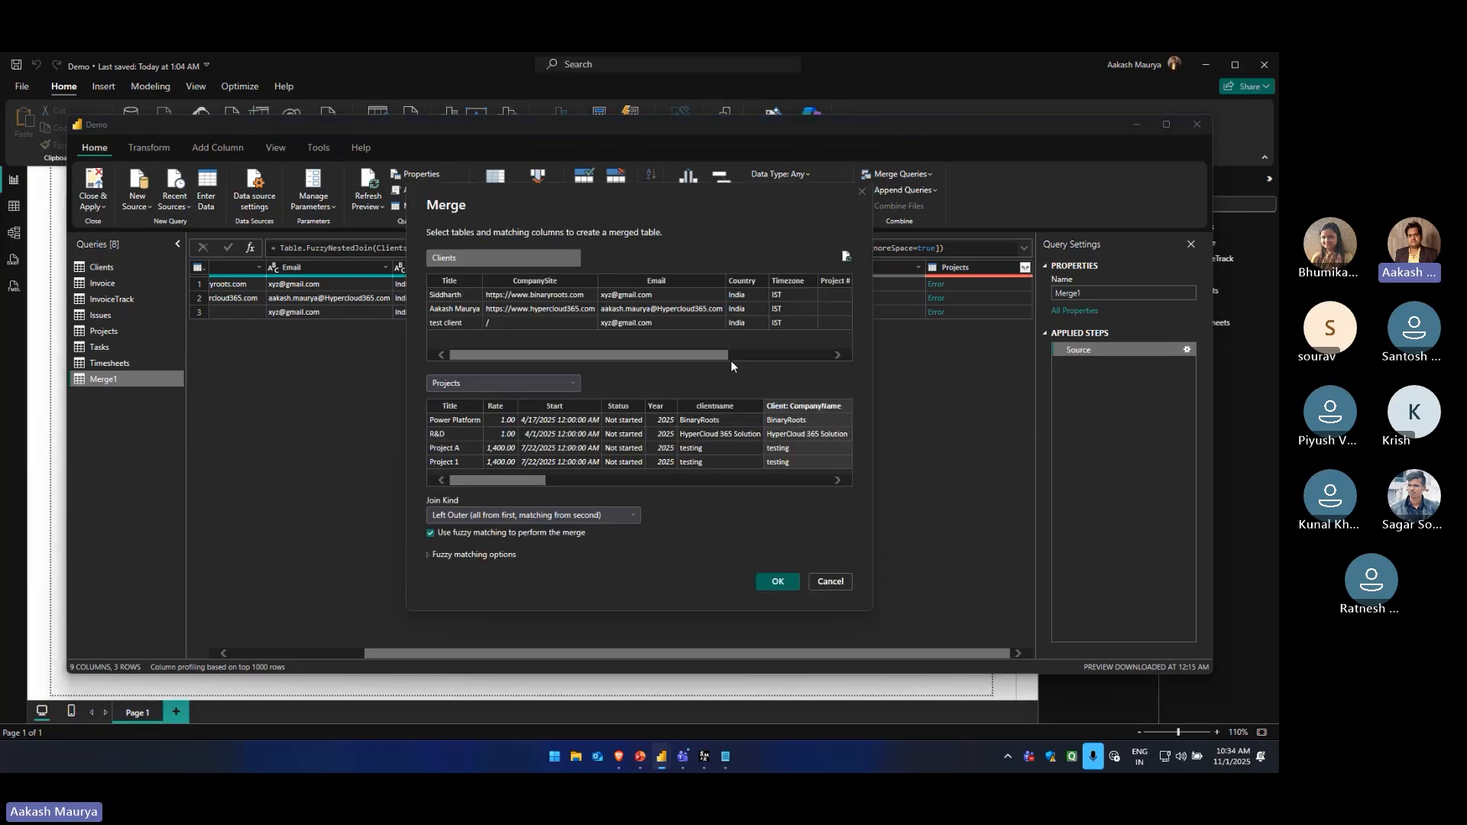
left_click(561, 515)
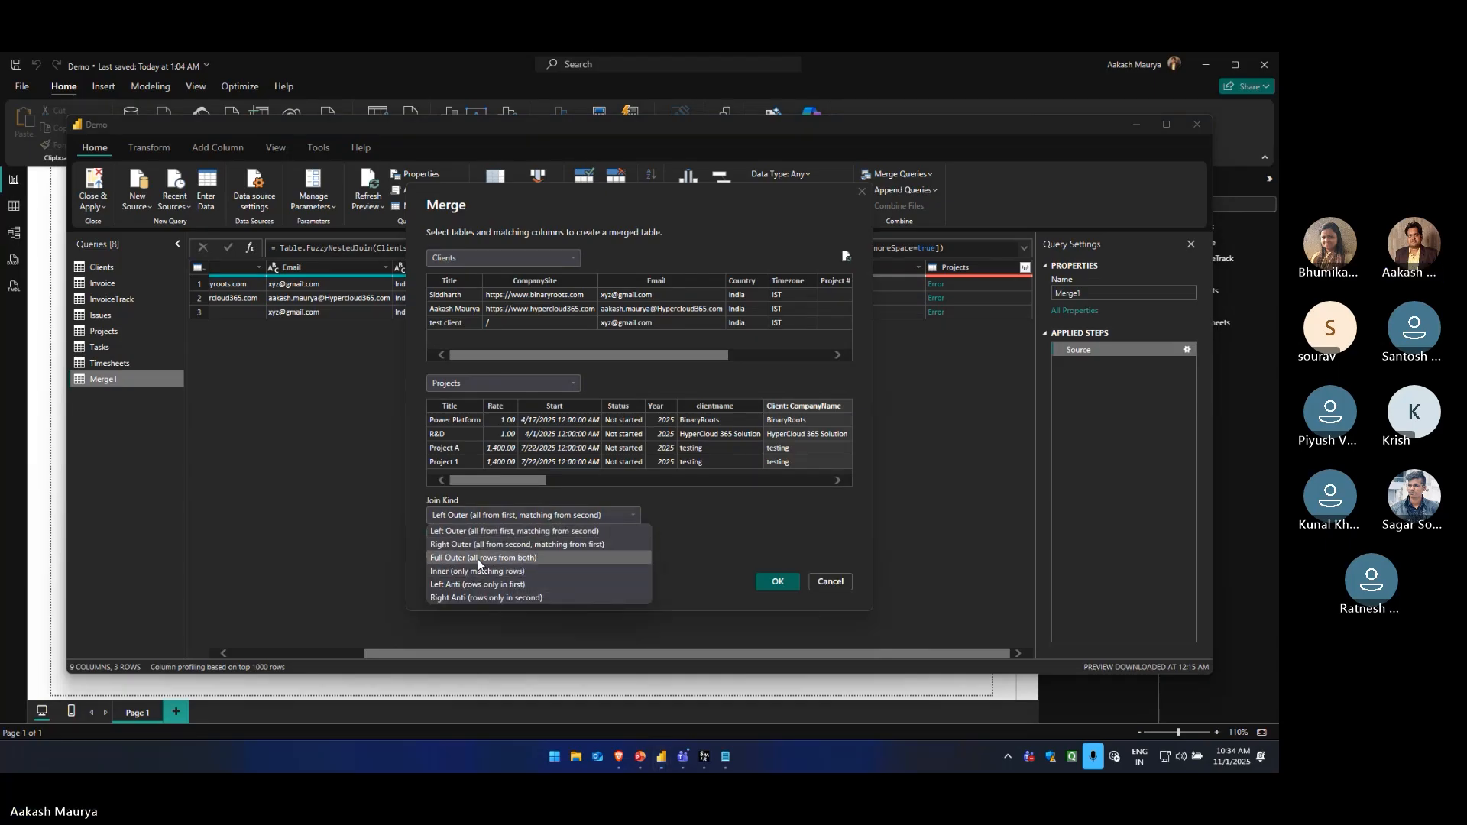
left_click(492, 572)
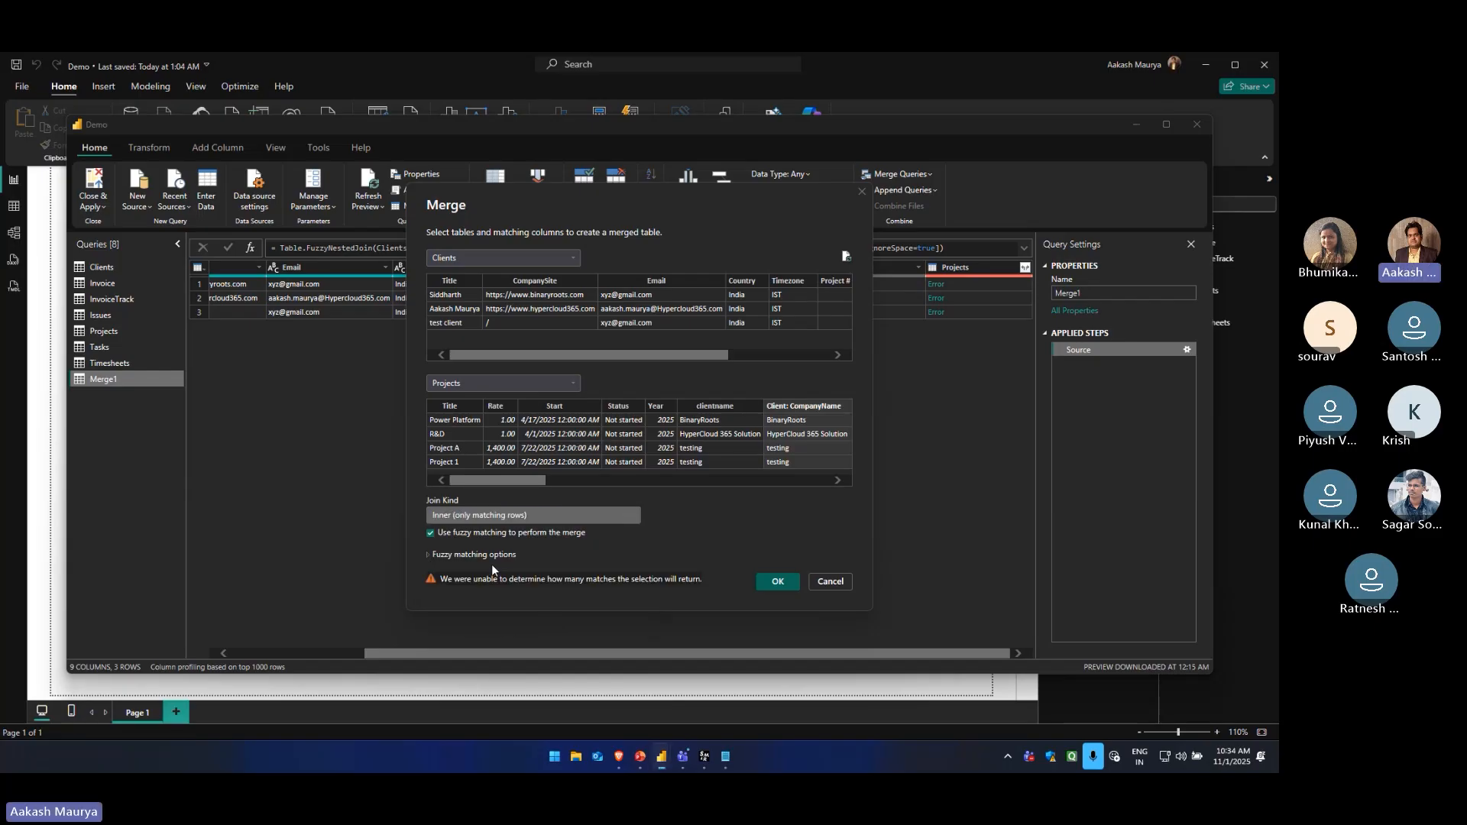
left_click(775, 582)
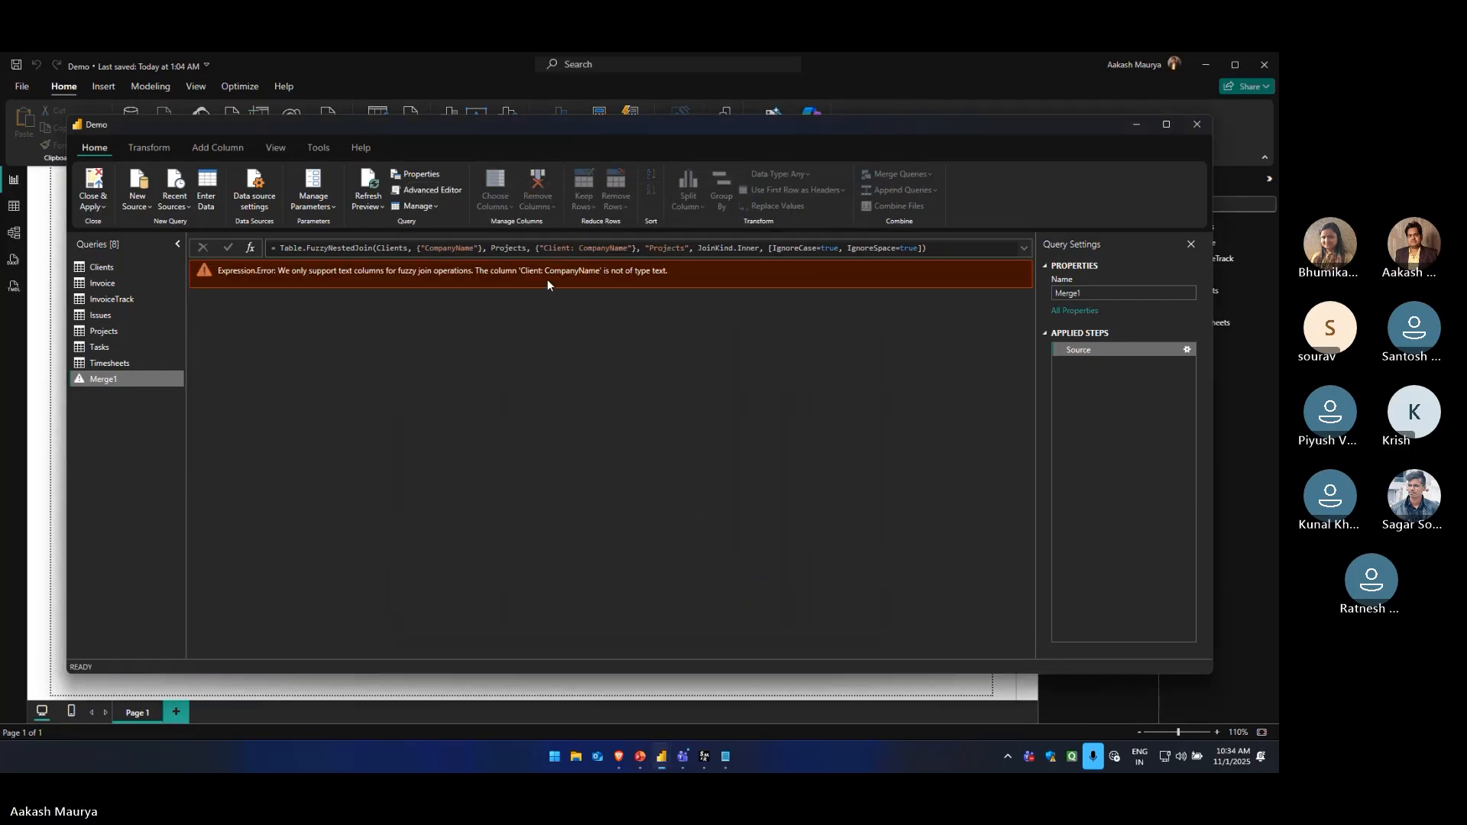
Set the Merge1 source join kind to Full Outer (all rows from both) and turn off fuzzy matching
left_click(1188, 349)
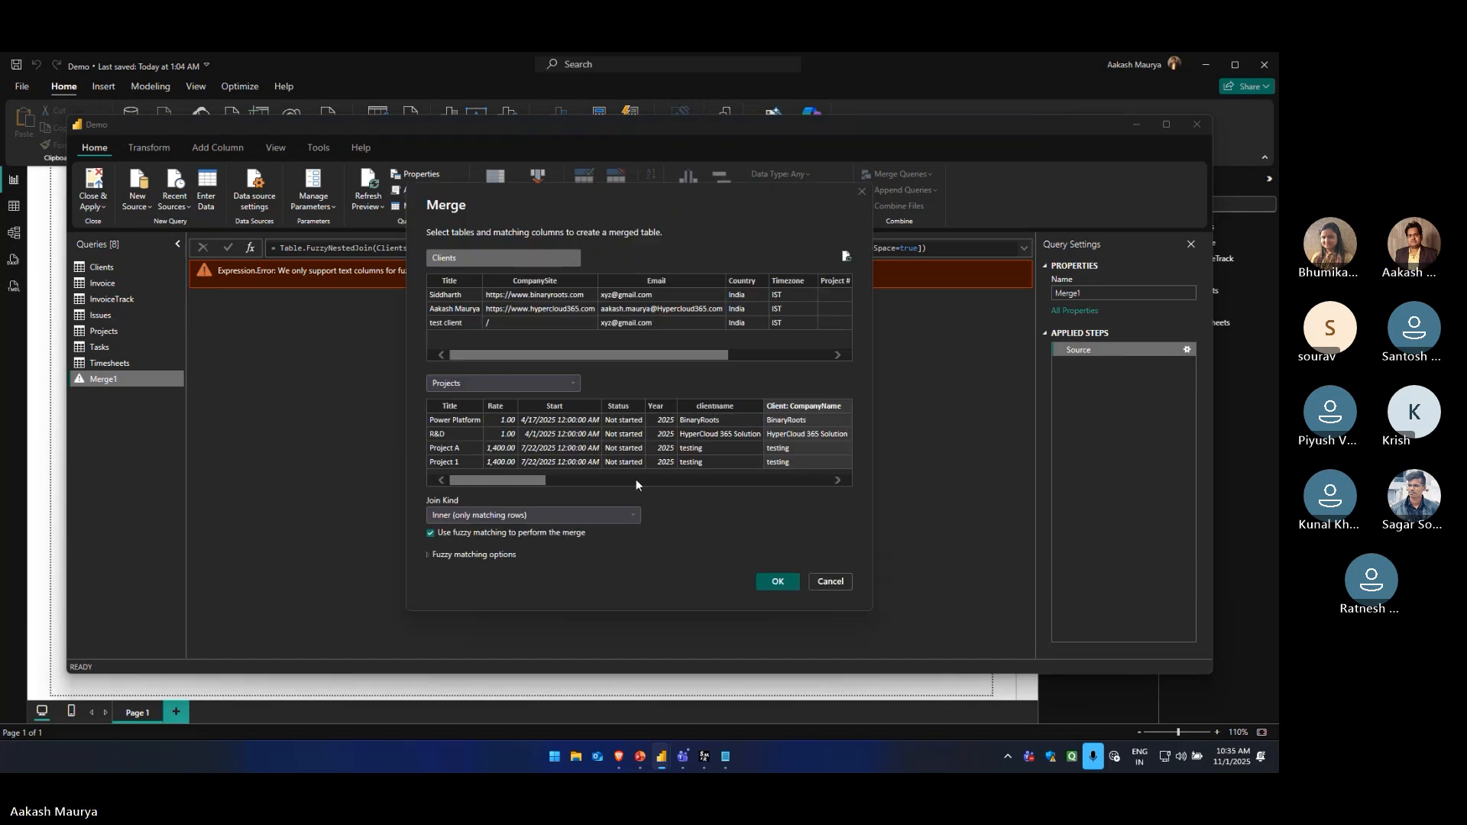
mouse_move(520, 481)
left_mouse_down()
mouse_move(535, 483)
mouse_move(518, 481)
left_mouse_up()
left_click_drag(525, 355, 630, 355)
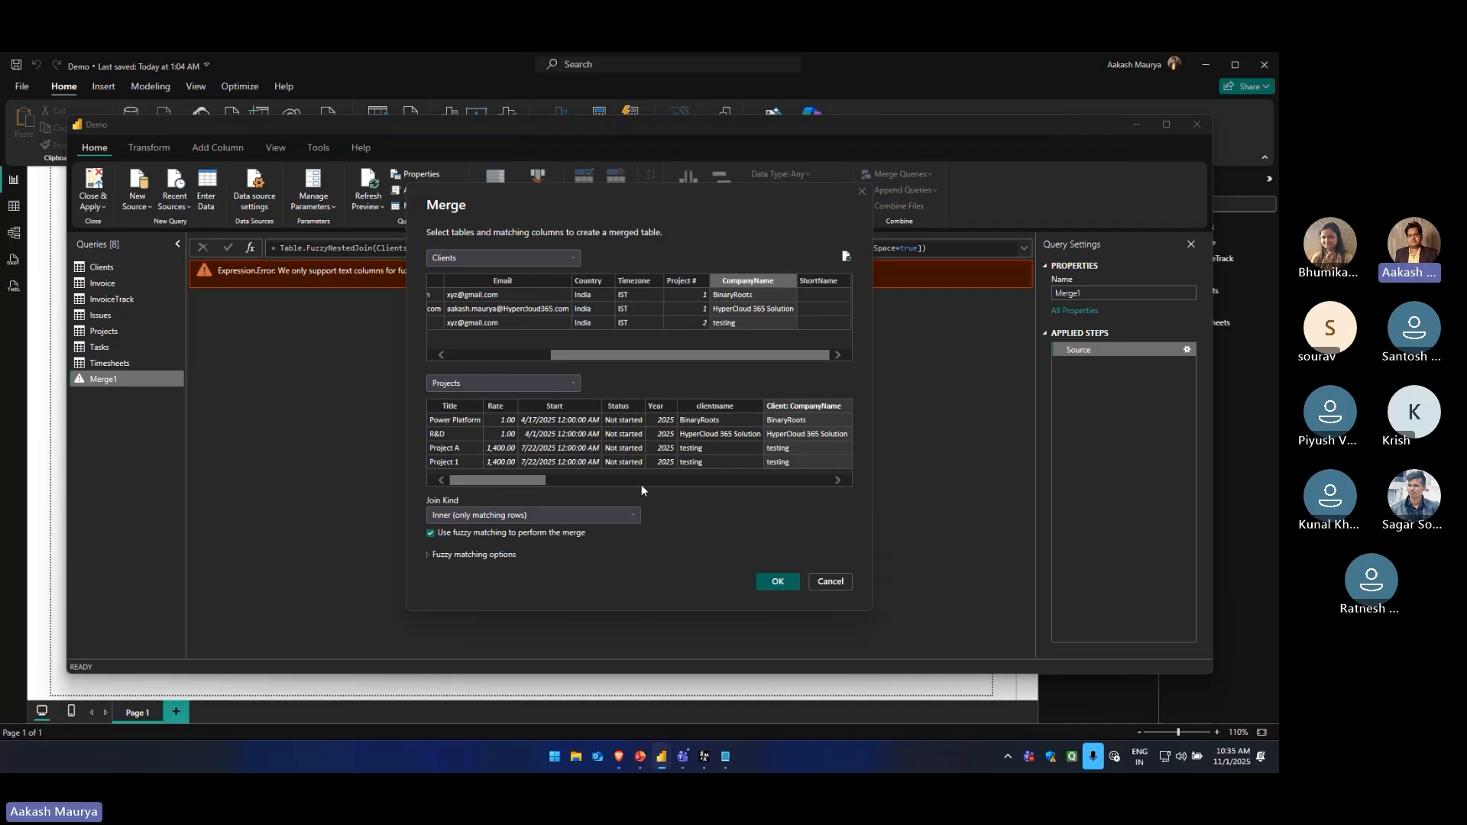
mouse_move(530, 480)
left_mouse_down()
mouse_move(573, 480)
mouse_move(535, 481)
left_mouse_up()
left_click(463, 516)
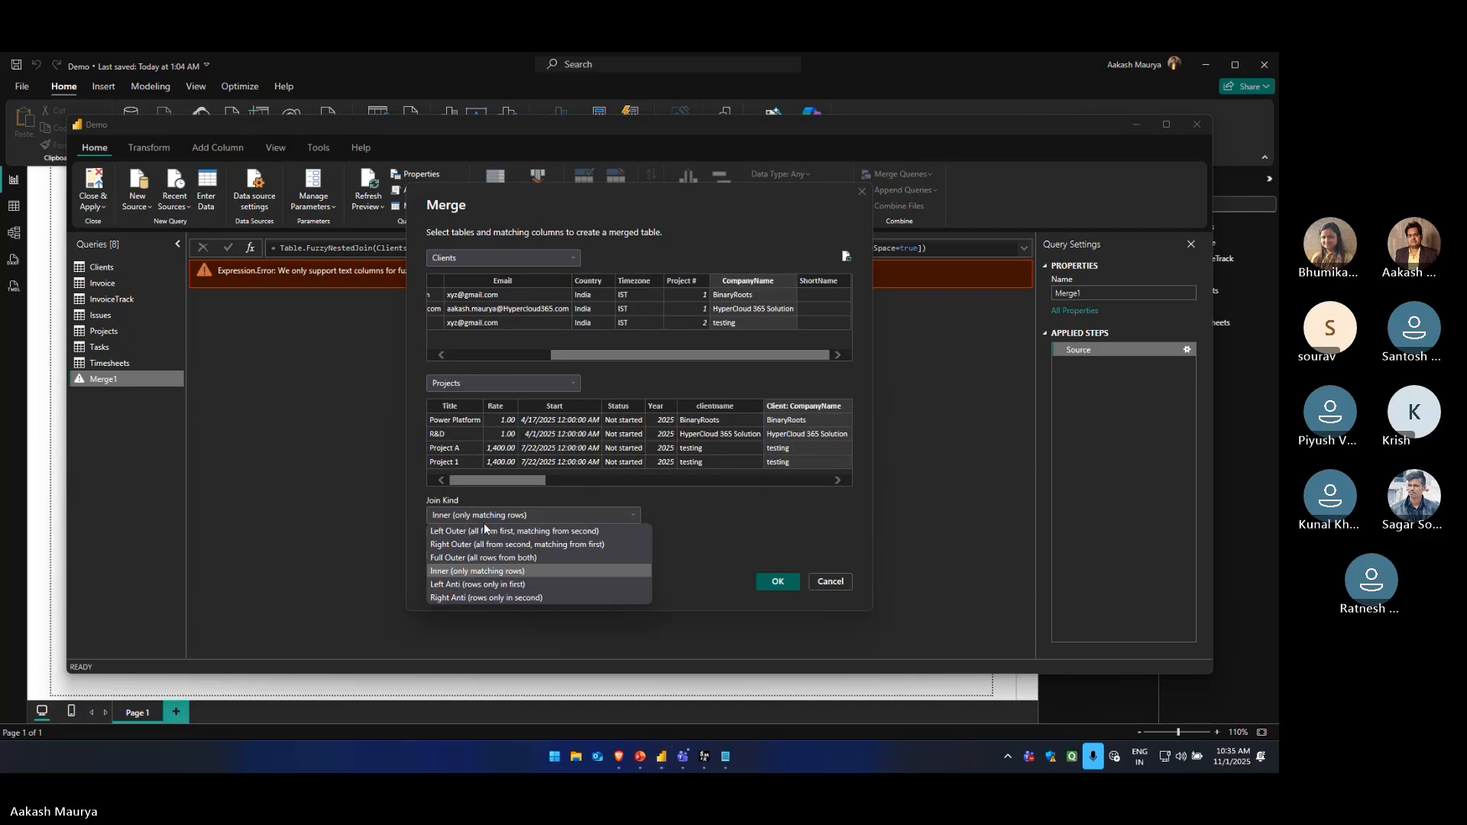
left_click(488, 558)
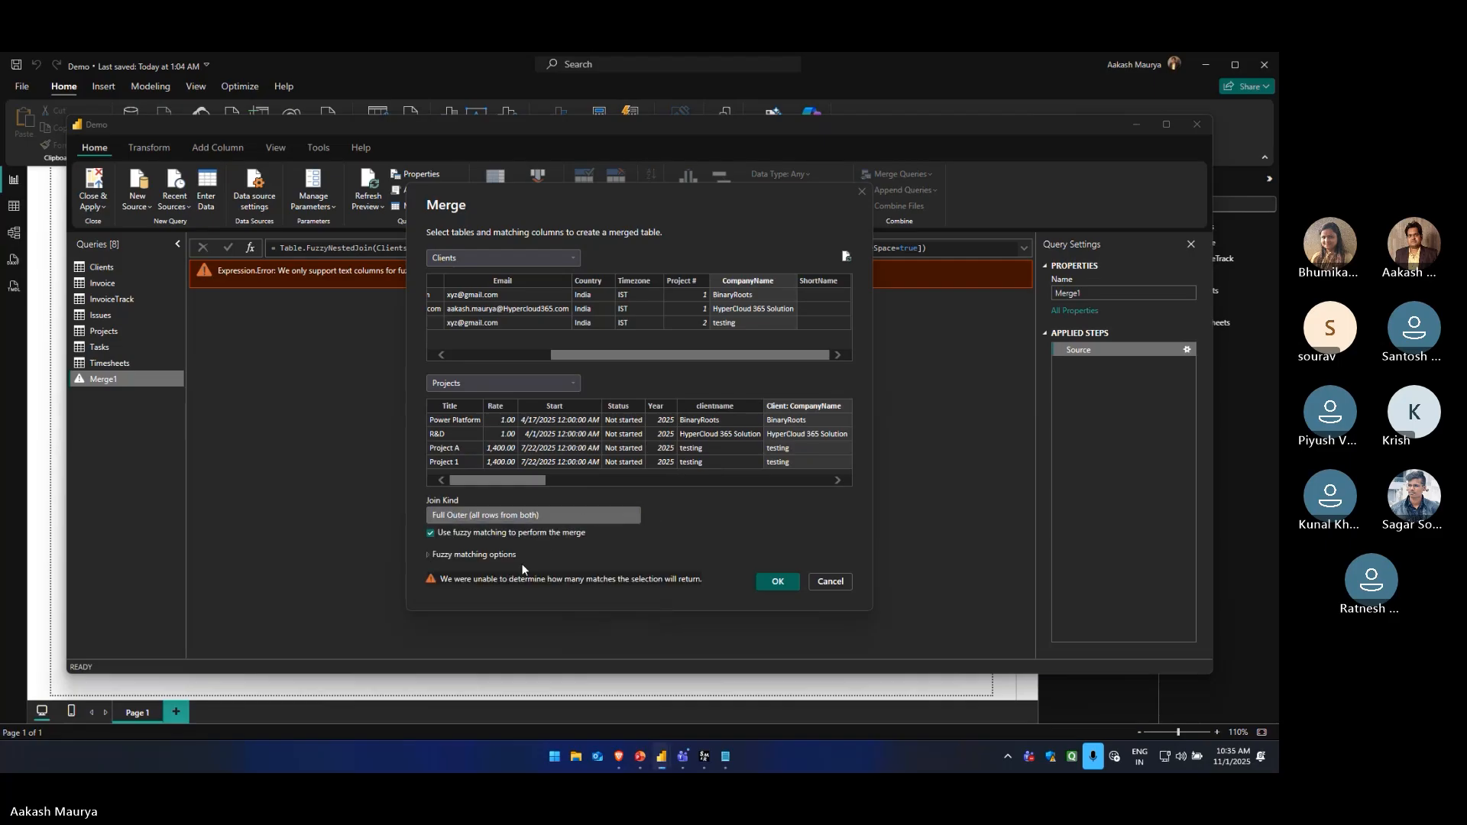
left_click(430, 533)
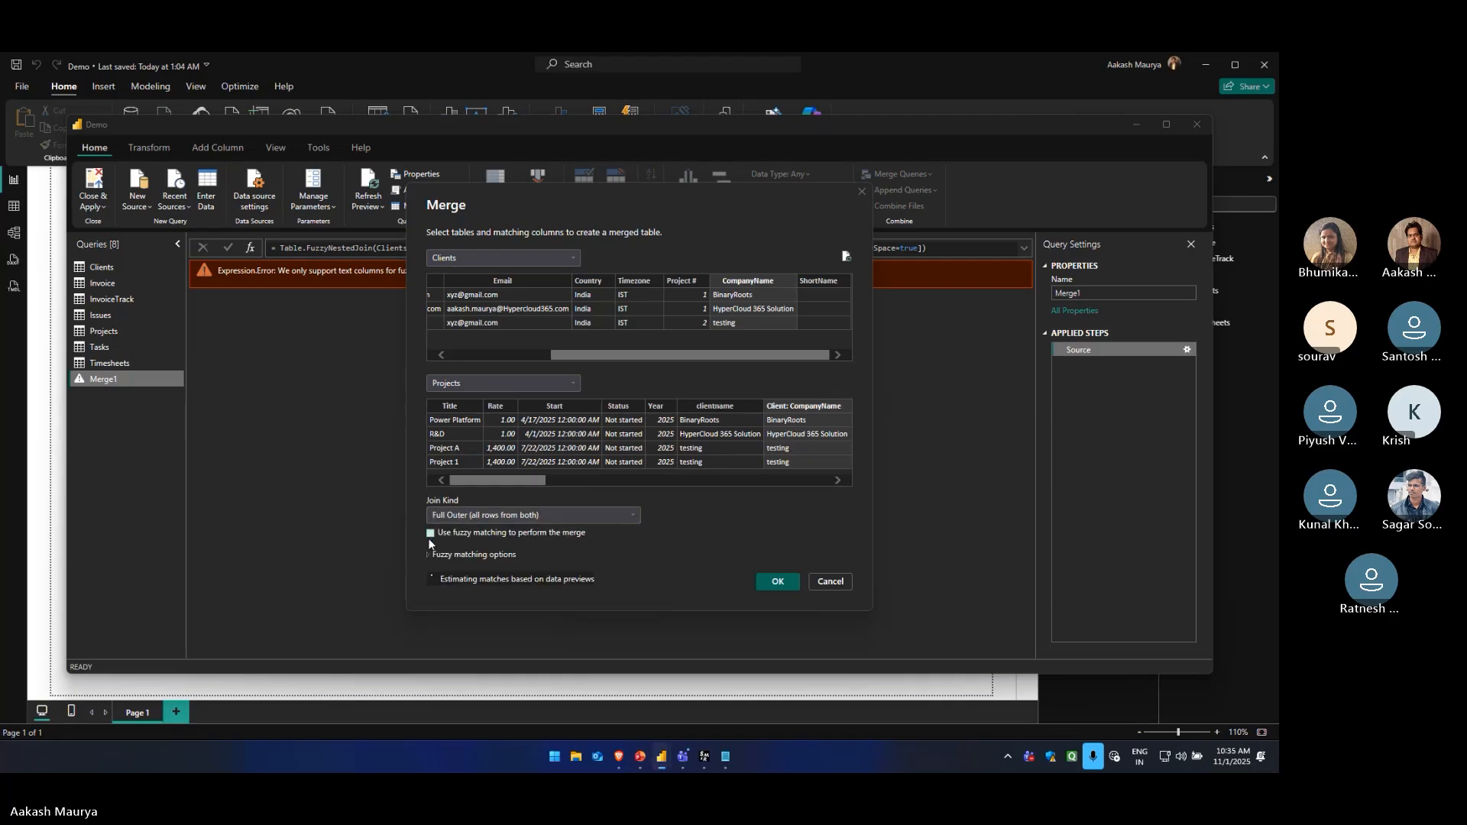
left_click(777, 582)
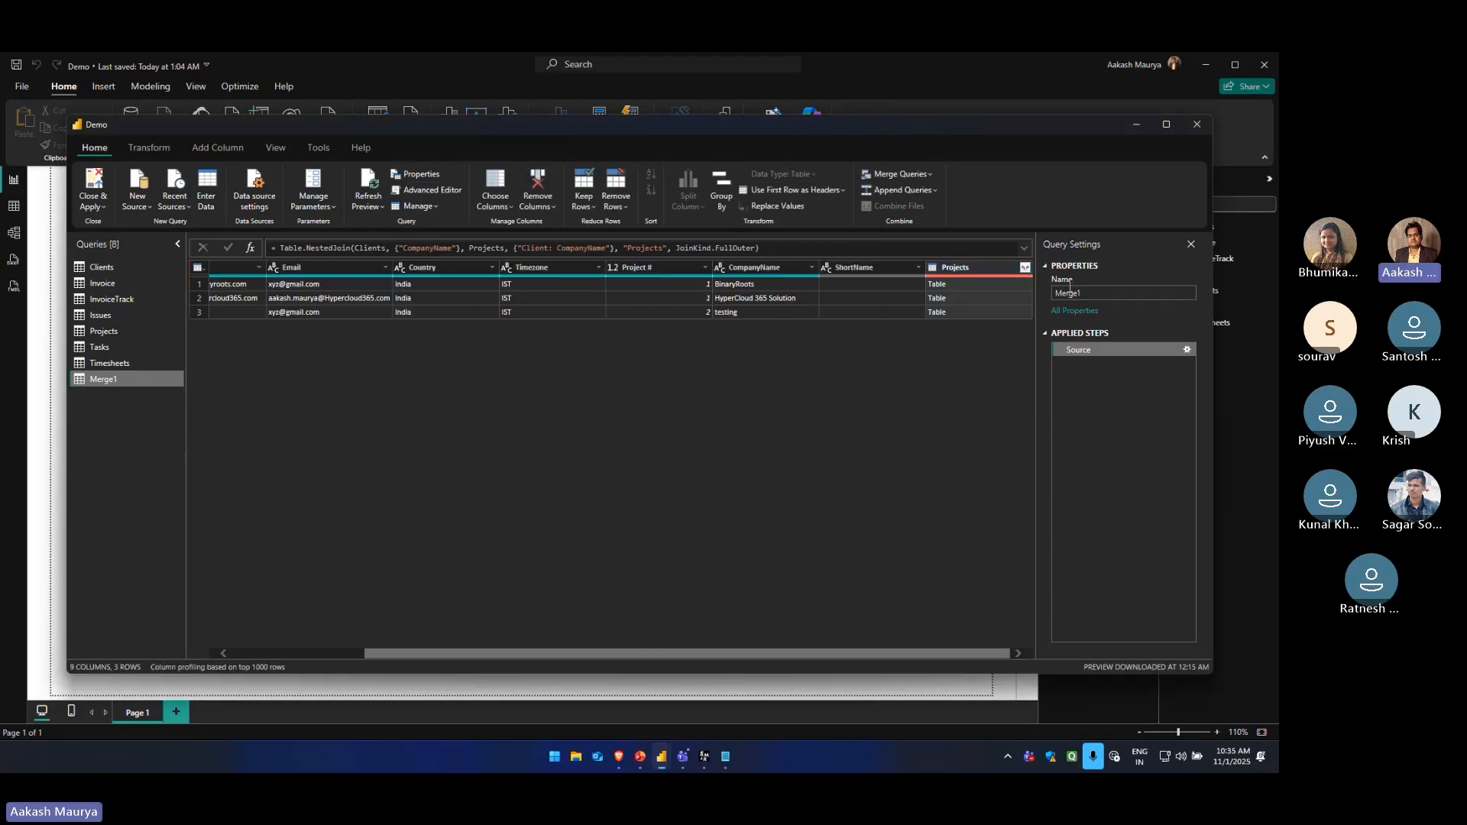
Expand the Projects column in Merge1 to Title, Rate, Start, Status, clientname and Technologies, using the original column name as prefix
left_click(1025, 267)
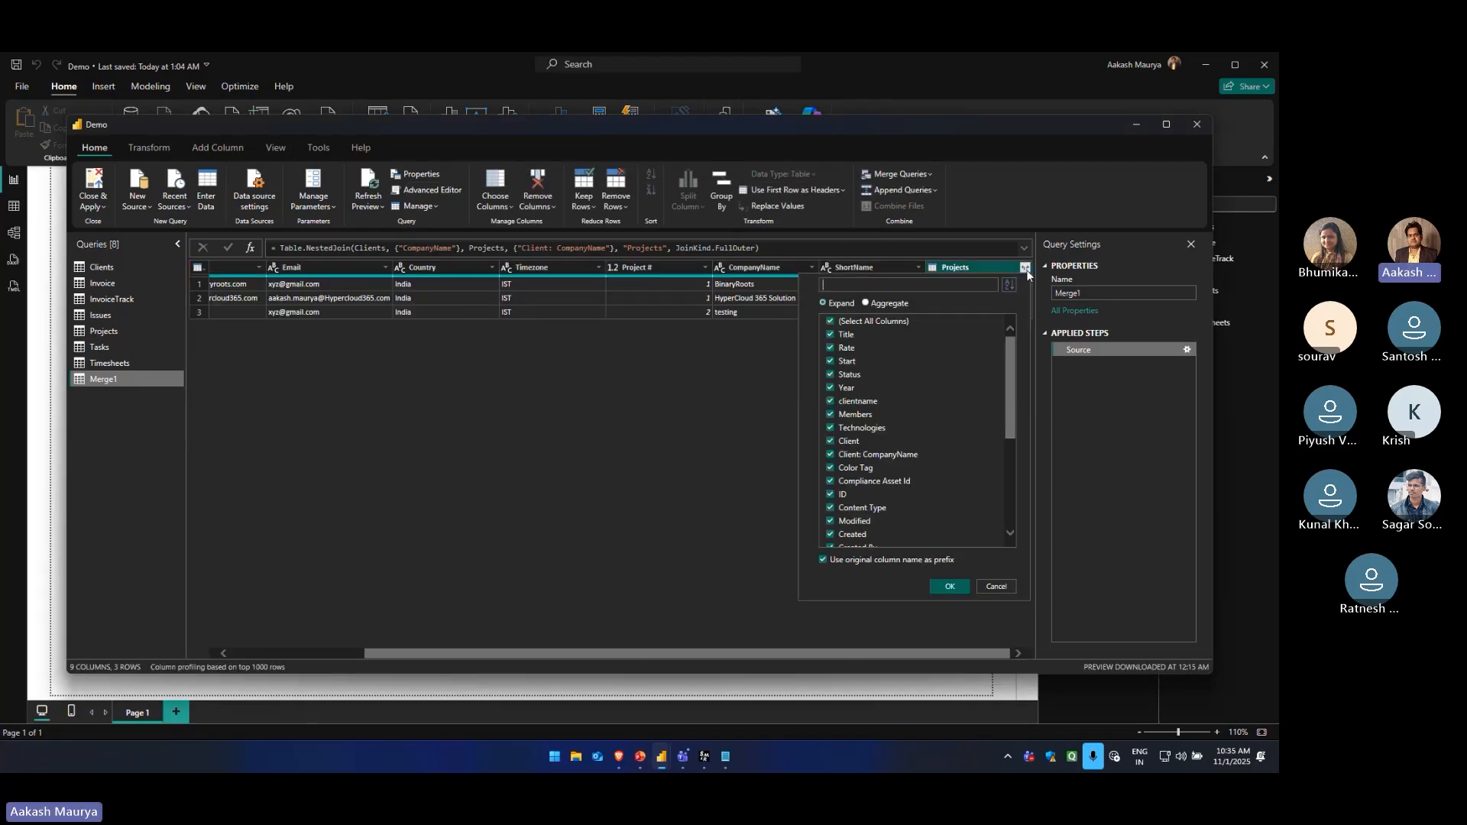
left_click(830, 321)
left_click(831, 334)
left_click(831, 348)
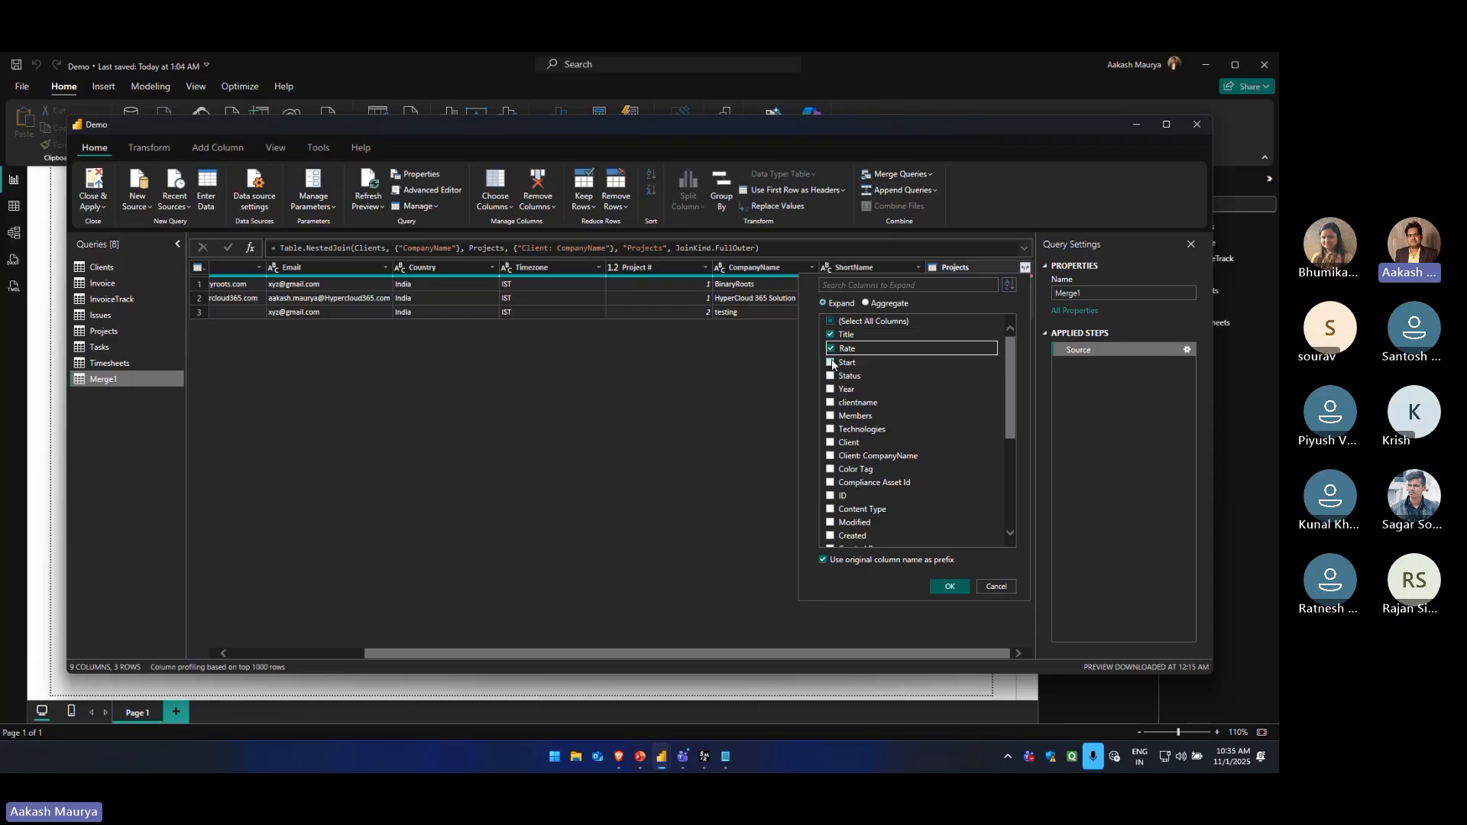
left_click(830, 361)
left_click(831, 374)
left_click(831, 401)
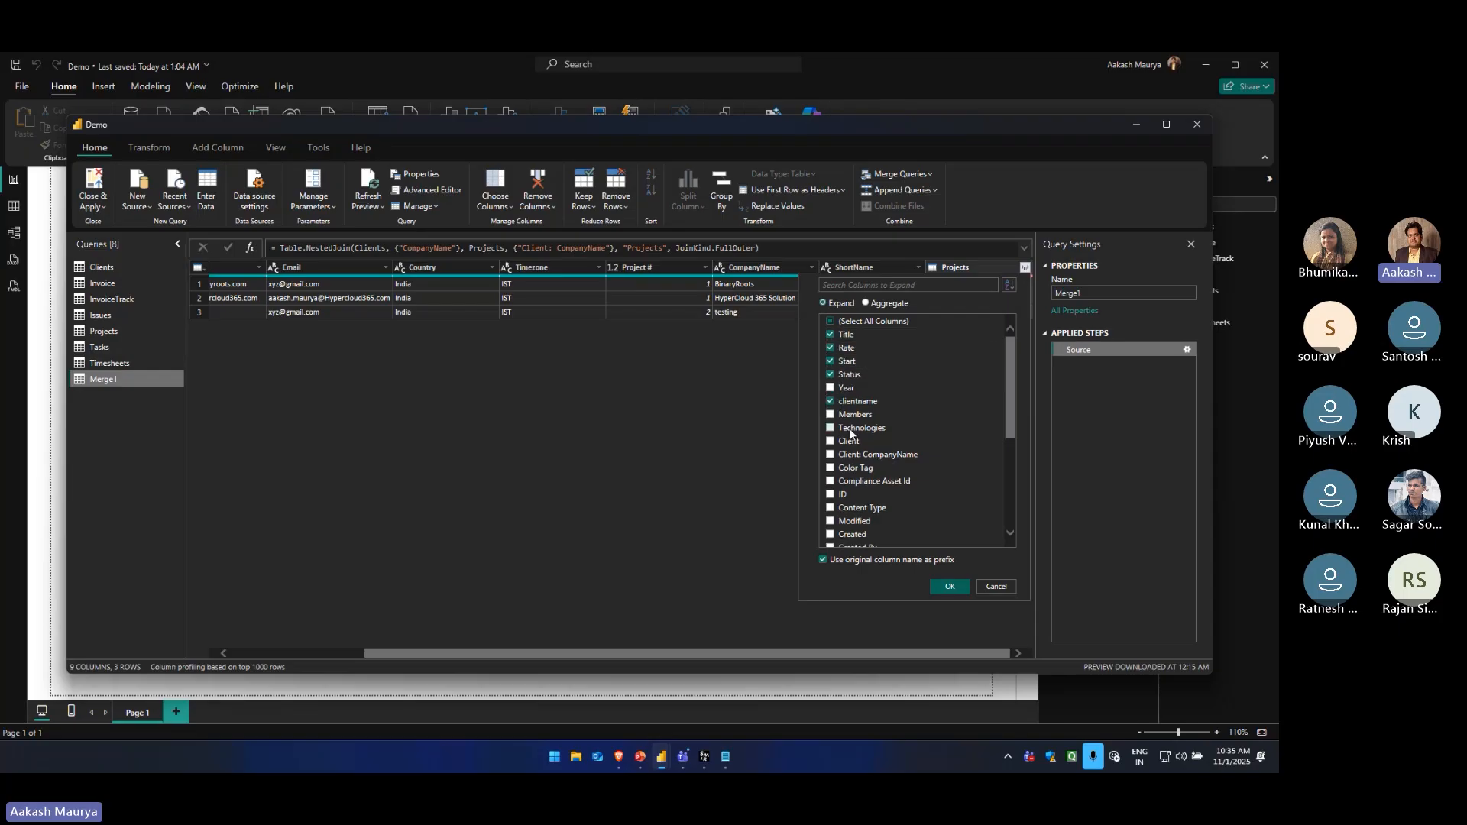
left_click(830, 428)
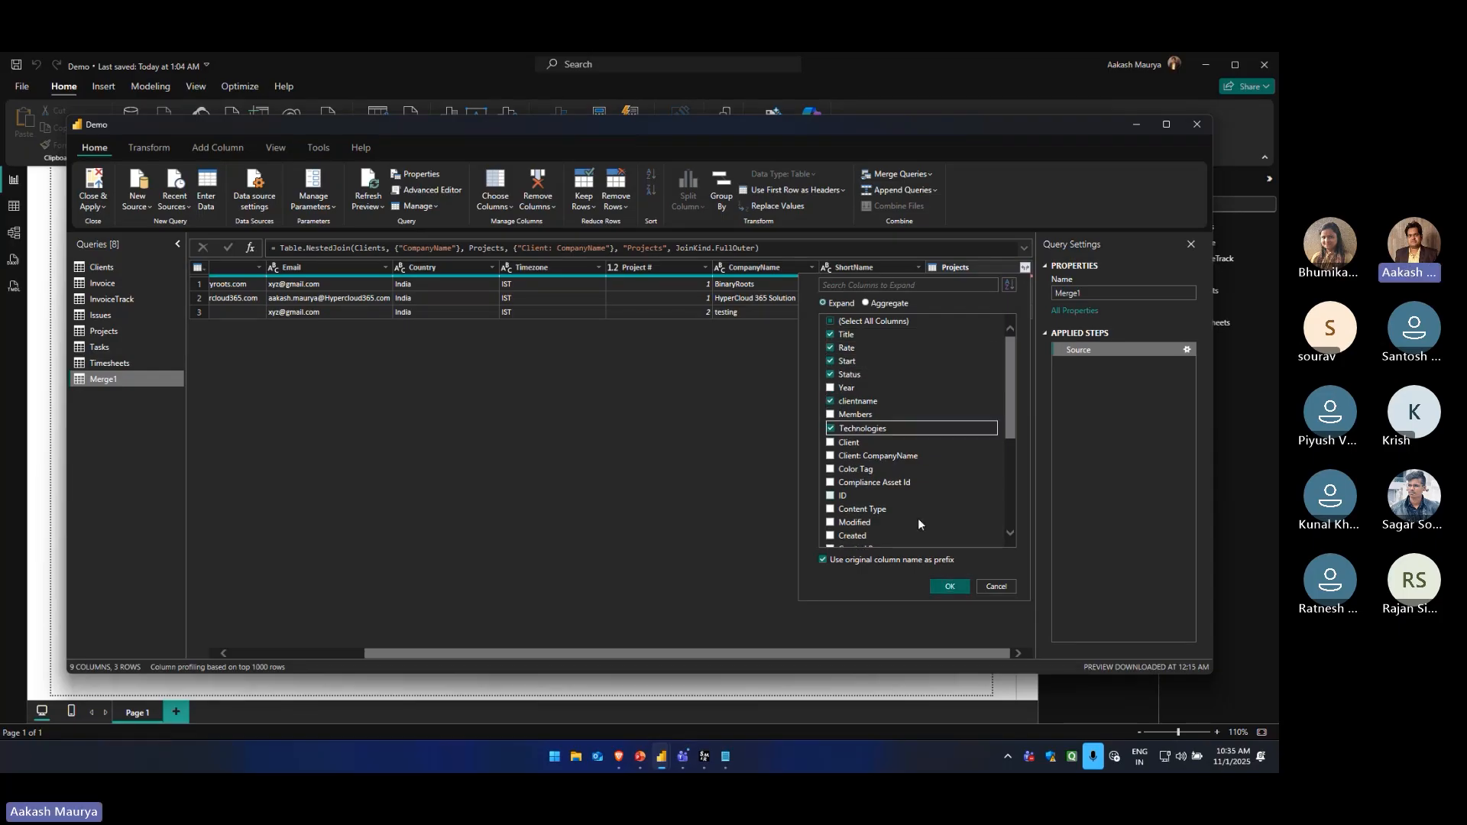
left_click(949, 586)
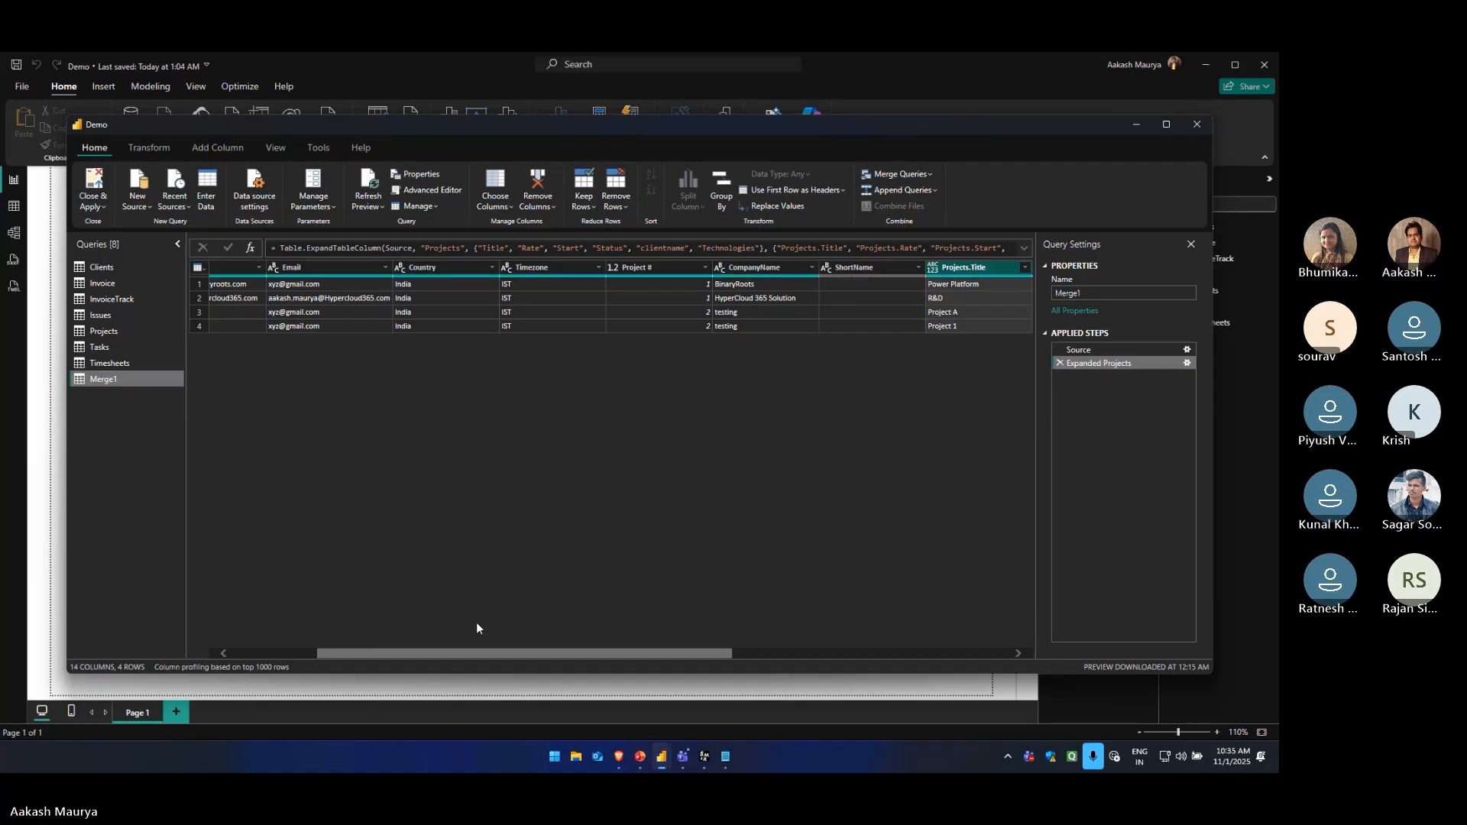
left_click_drag(488, 654, 823, 644)
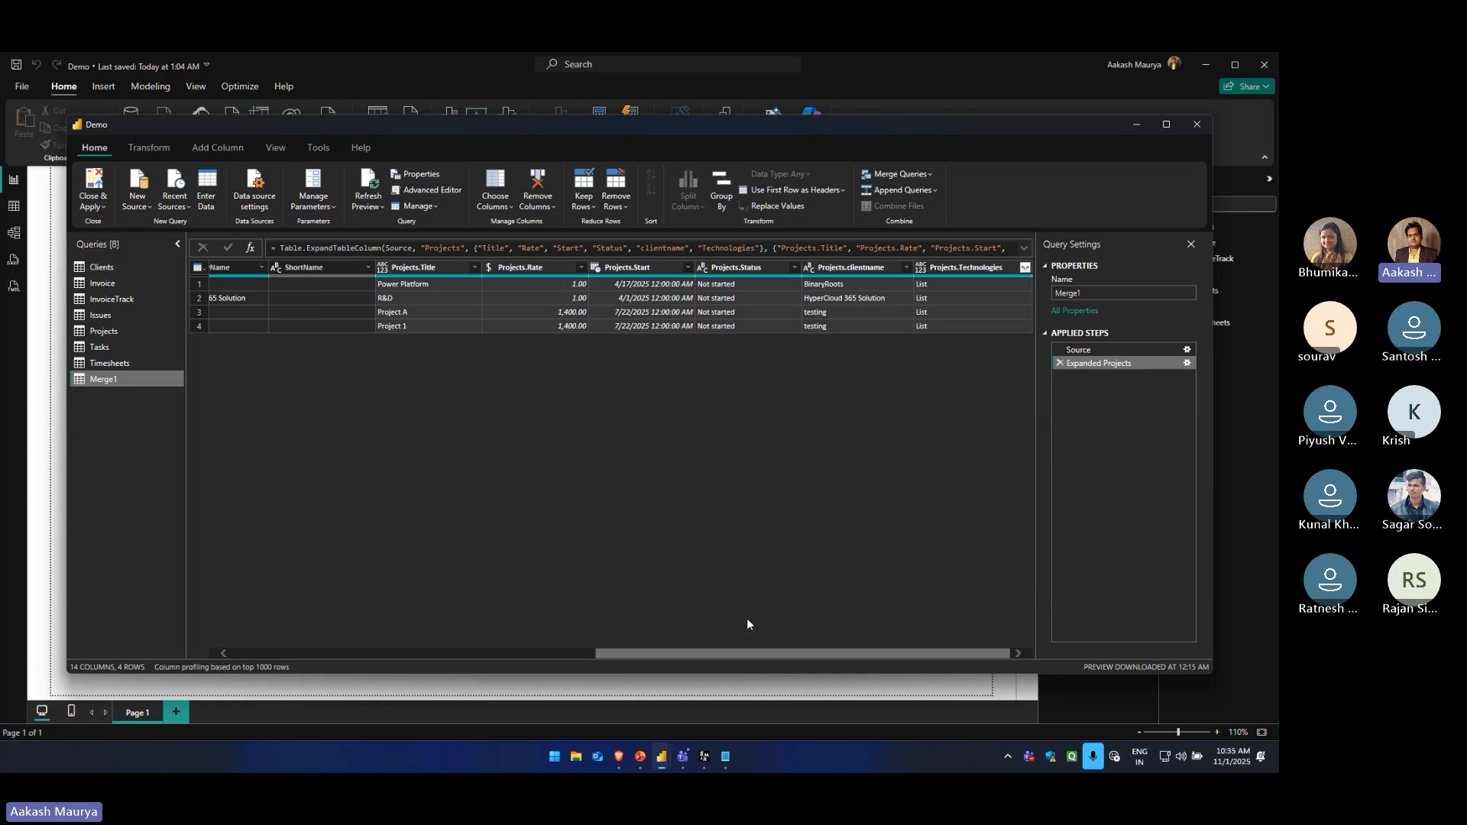
left_click_drag(760, 654, 350, 676)
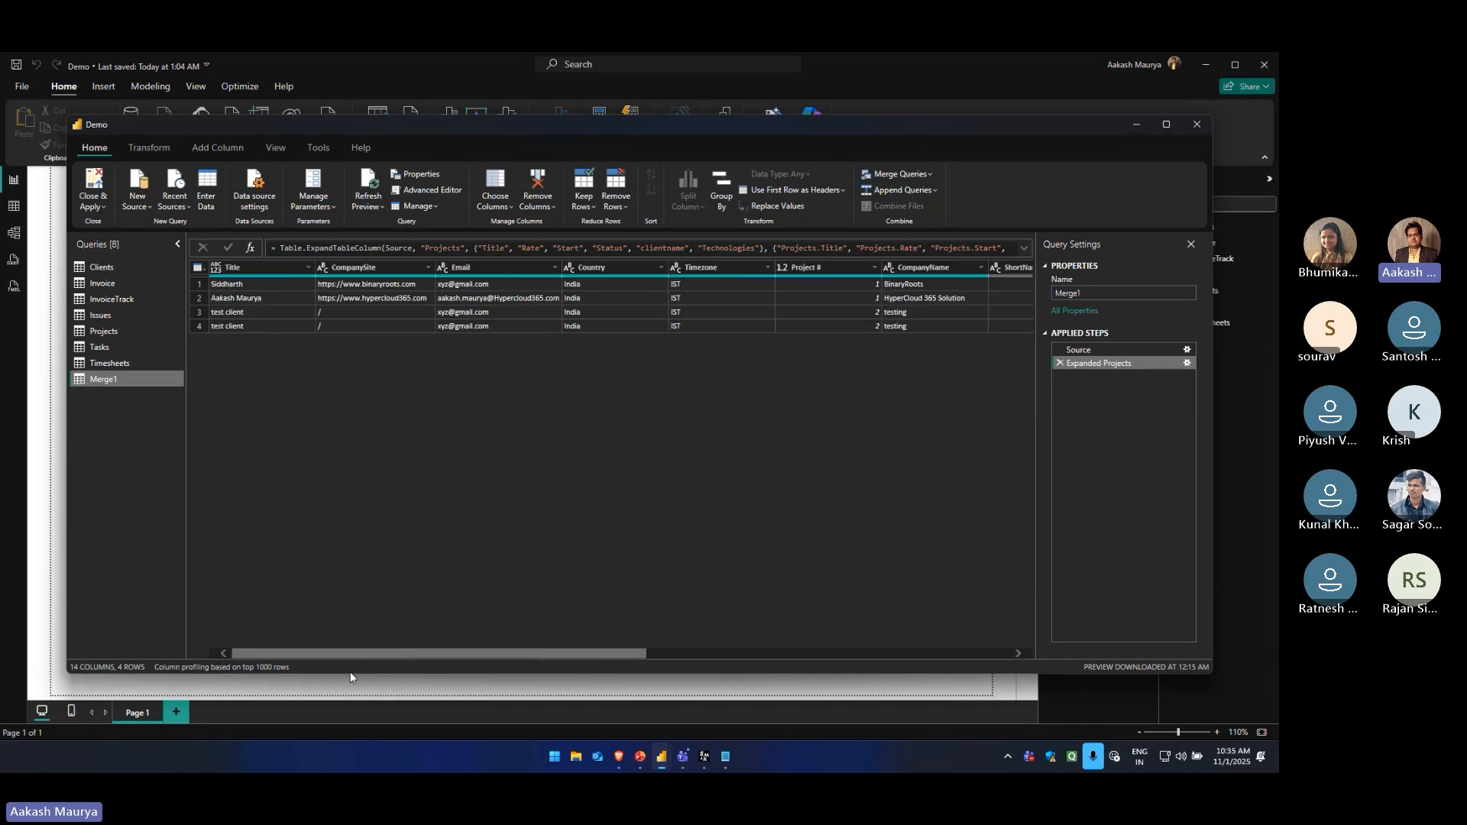
left_click(927, 175)
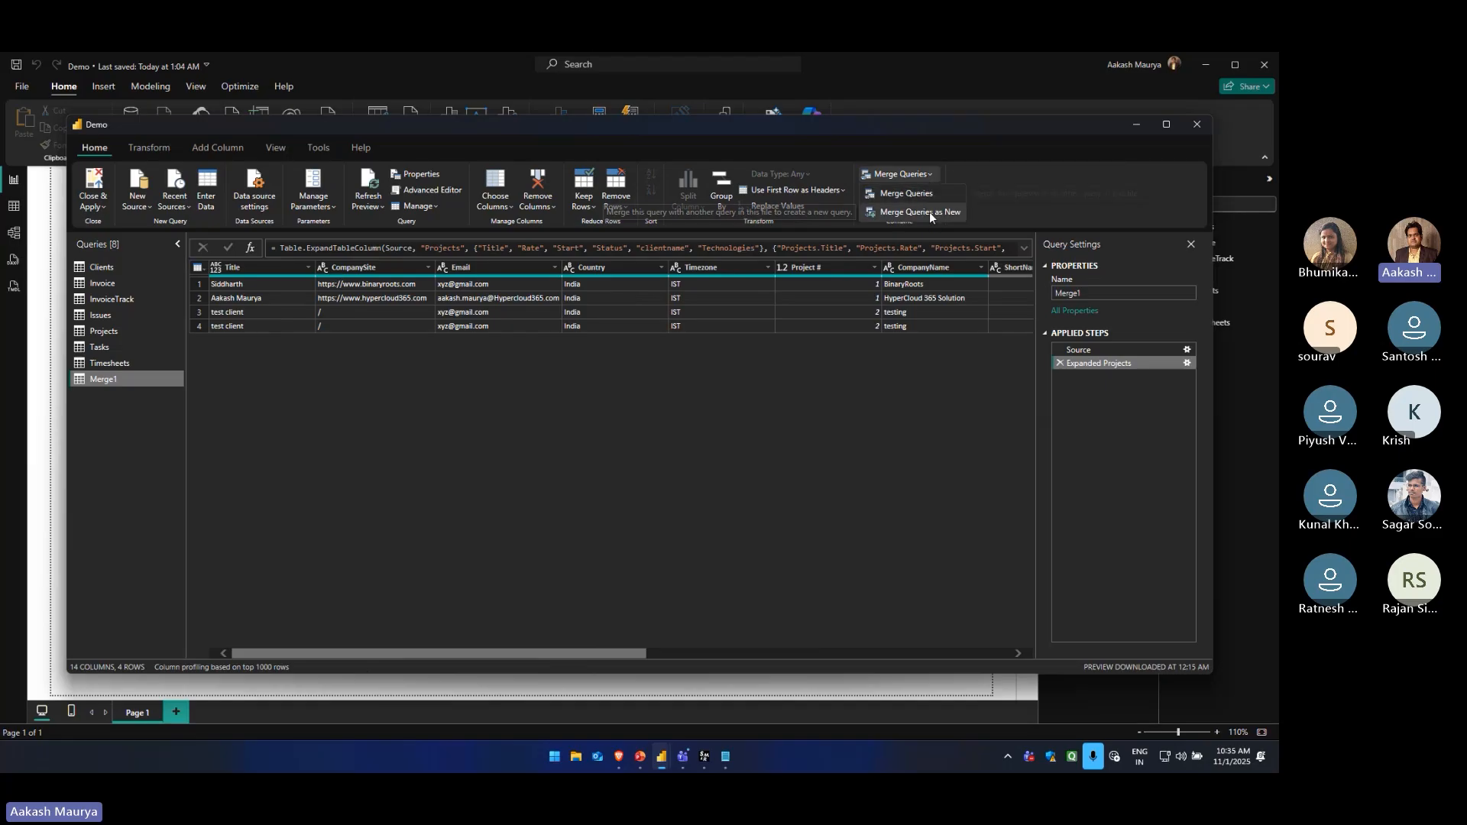
left_click(861, 403)
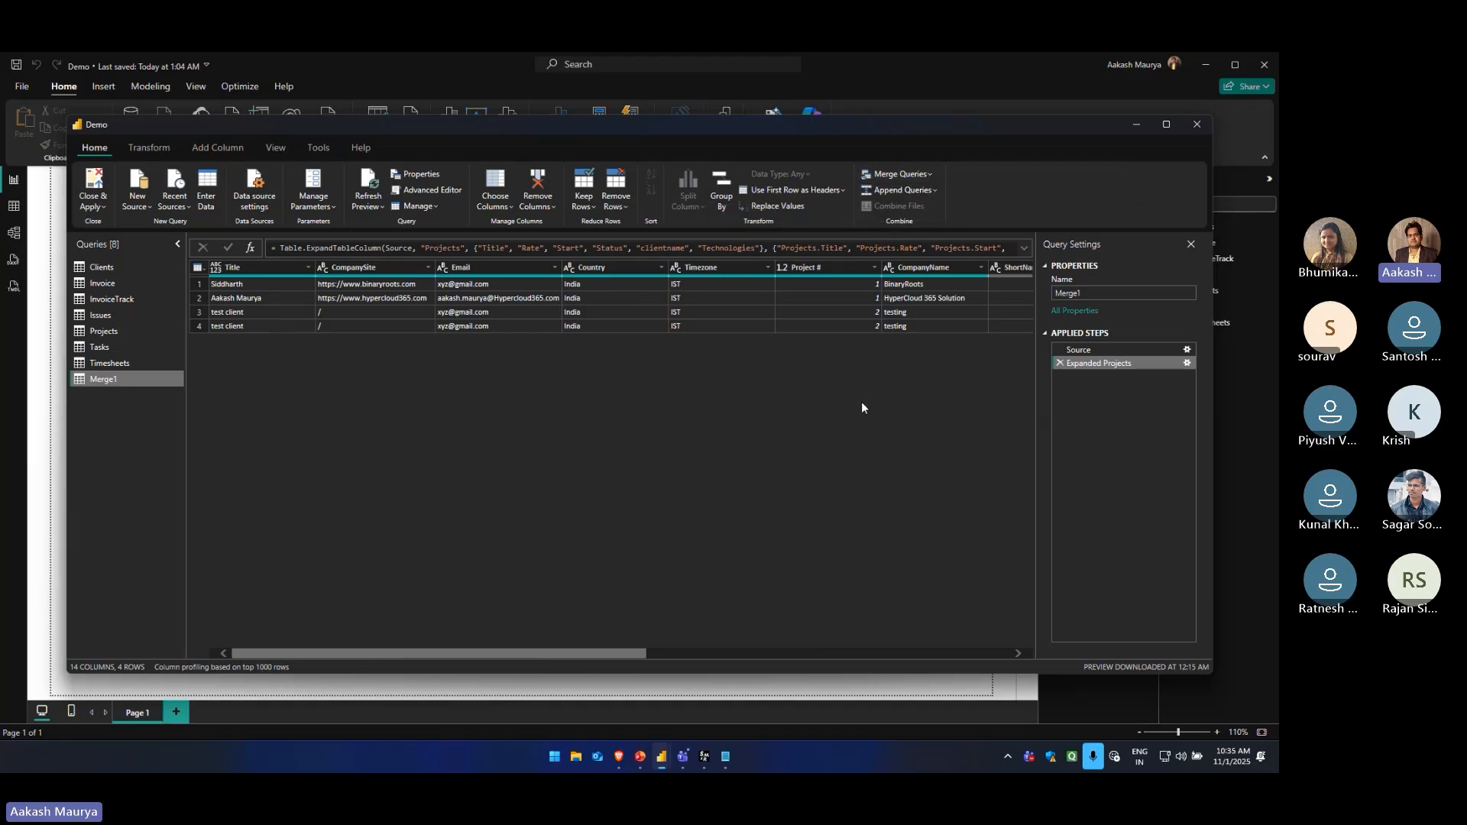
left_click(929, 175)
left_click(900, 205)
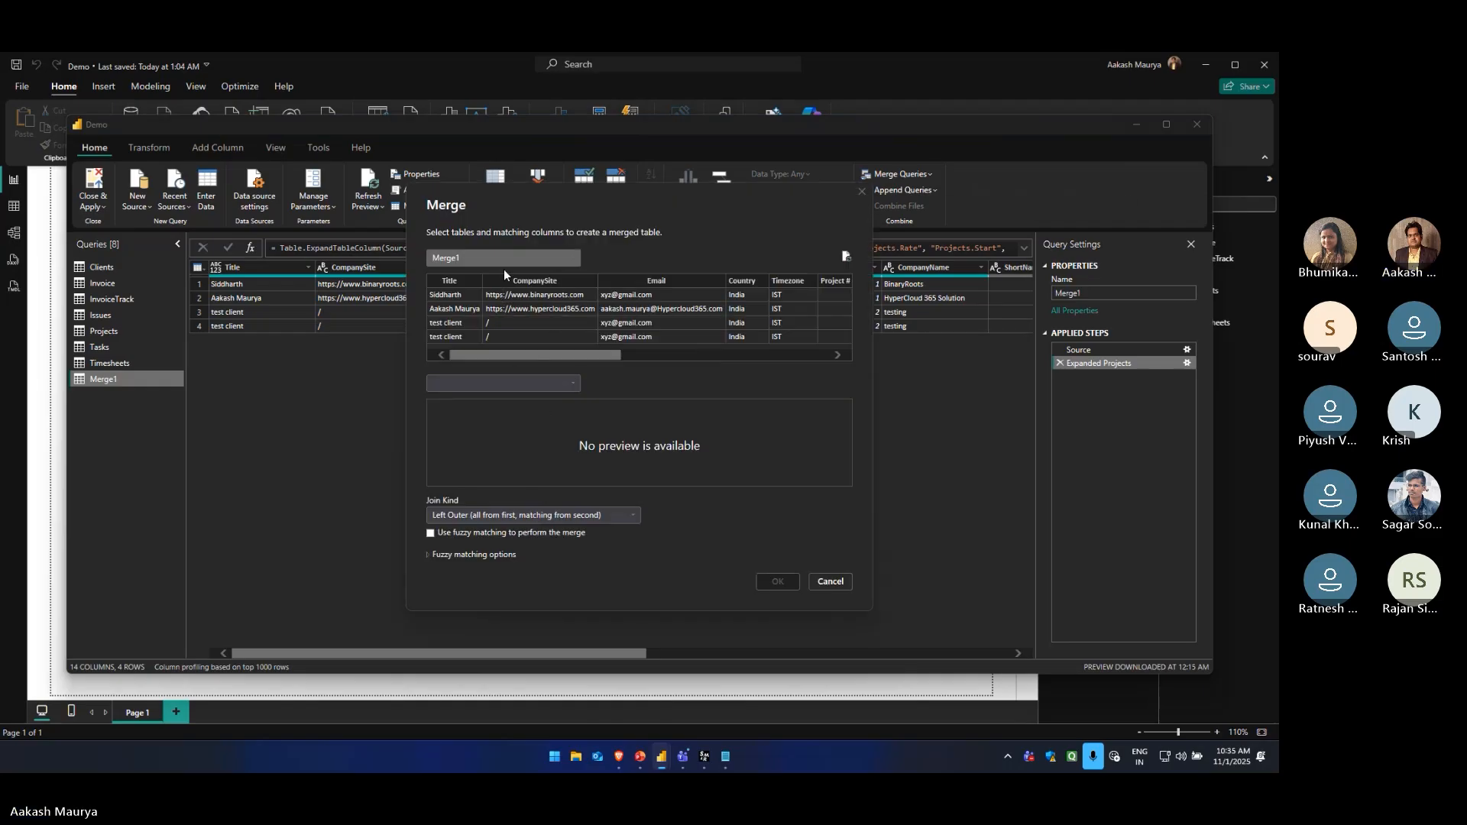
left_click(830, 582)
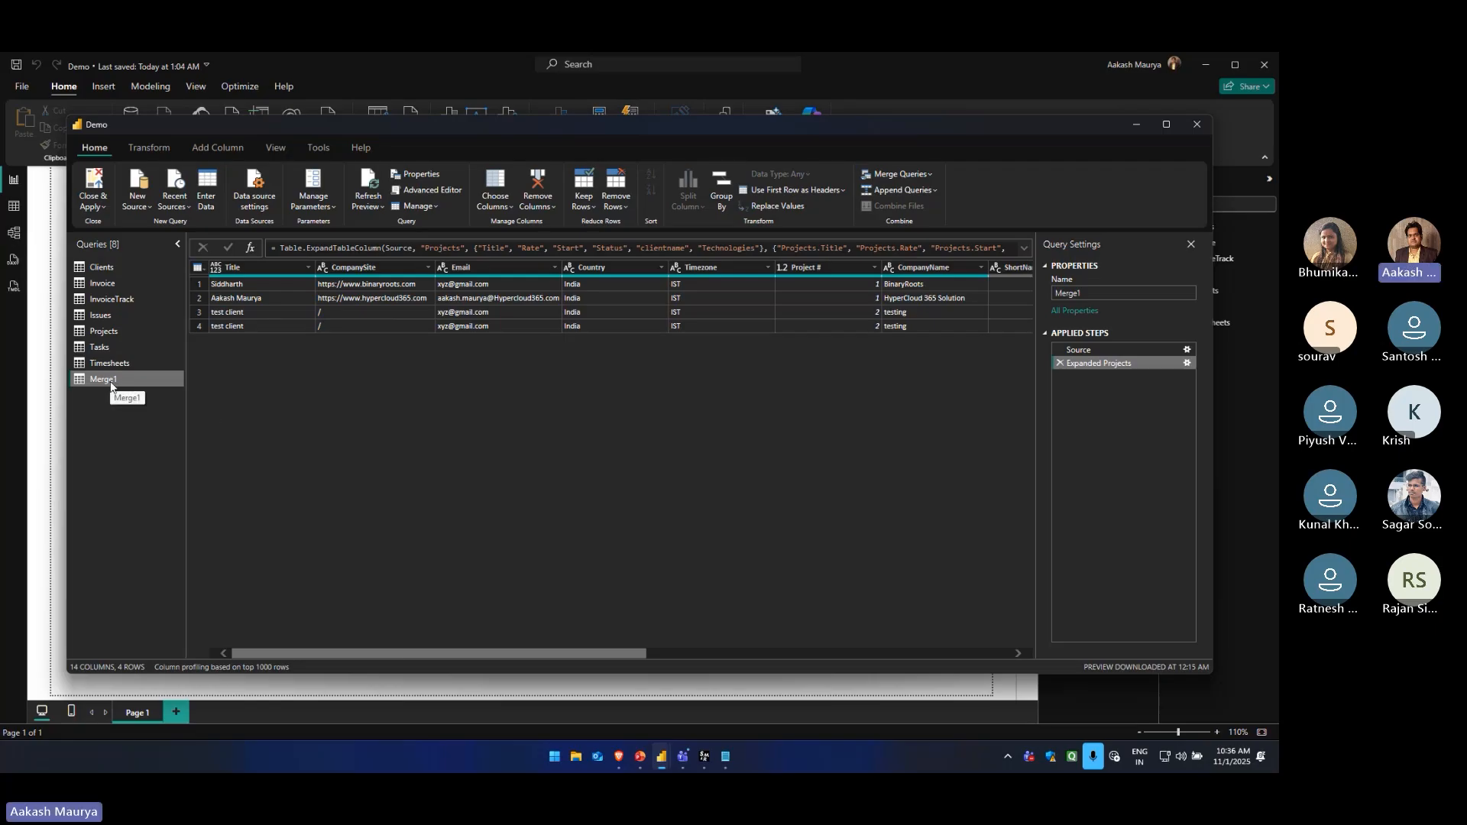
Try to merge Merge1 with the Tasks query as a left outer join, matching CompanyName to Title.1
left_click(916, 175)
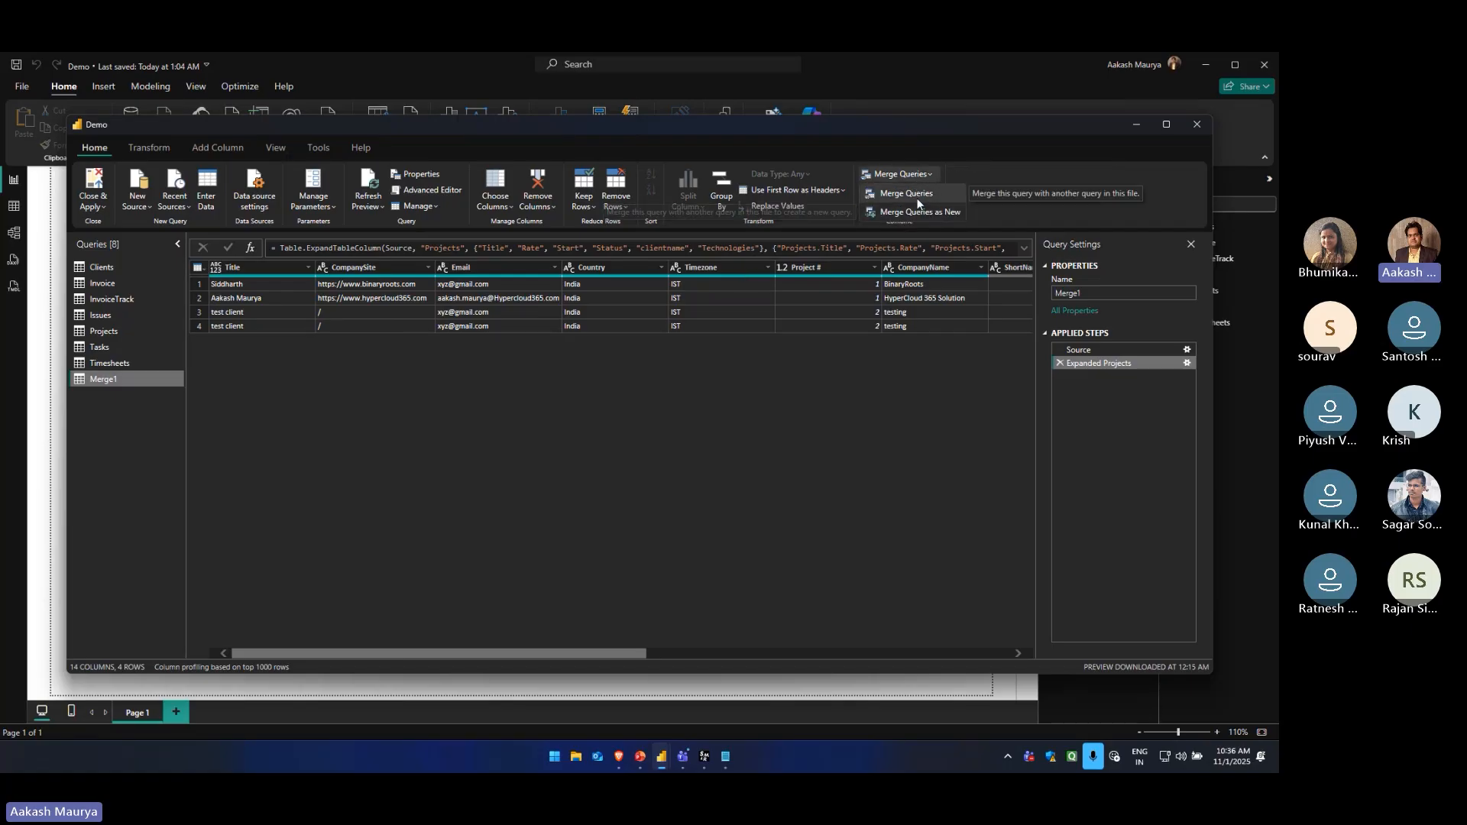
left_click(917, 196)
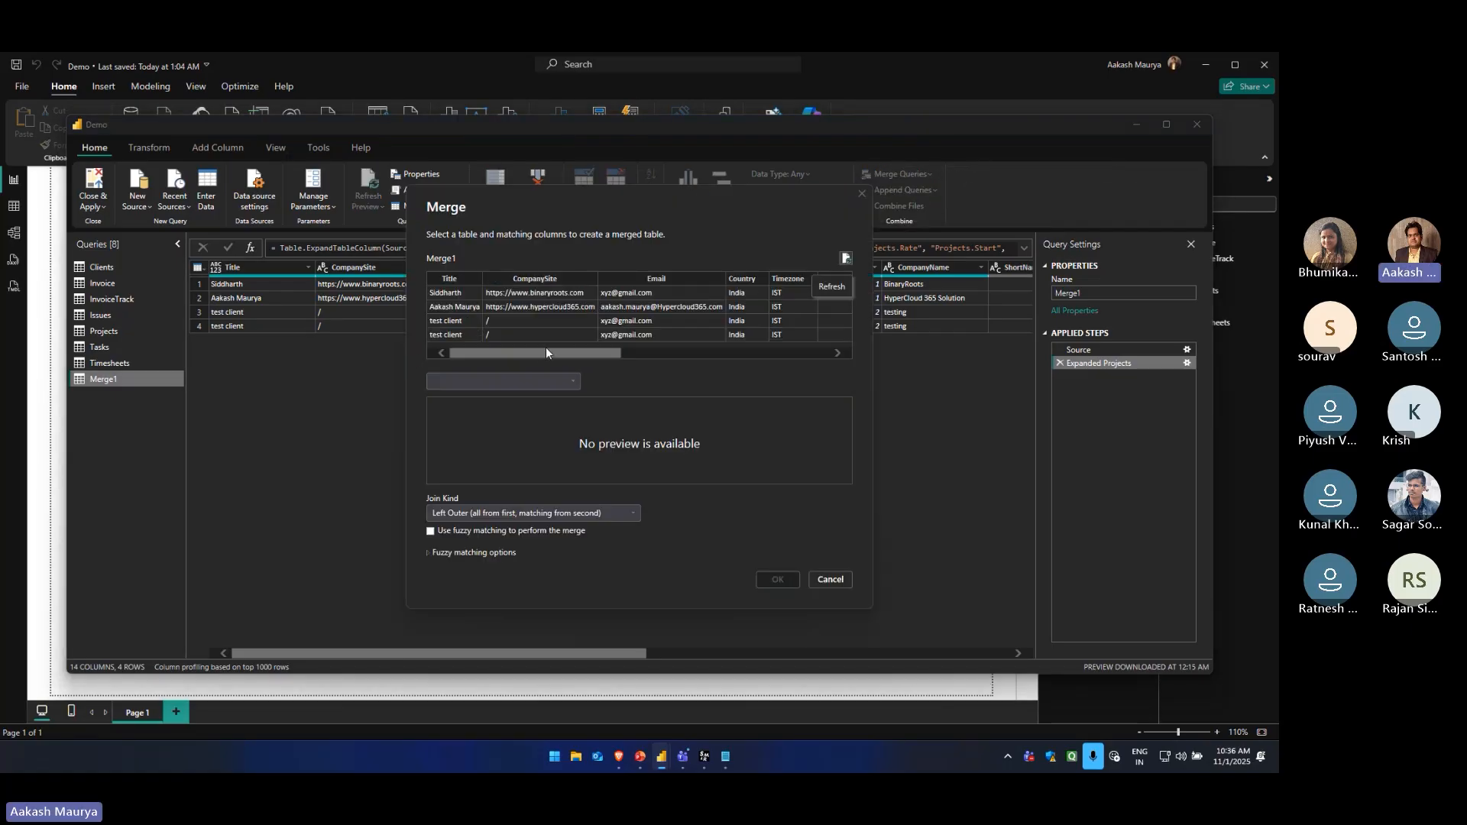
left_click_drag(538, 350, 607, 350)
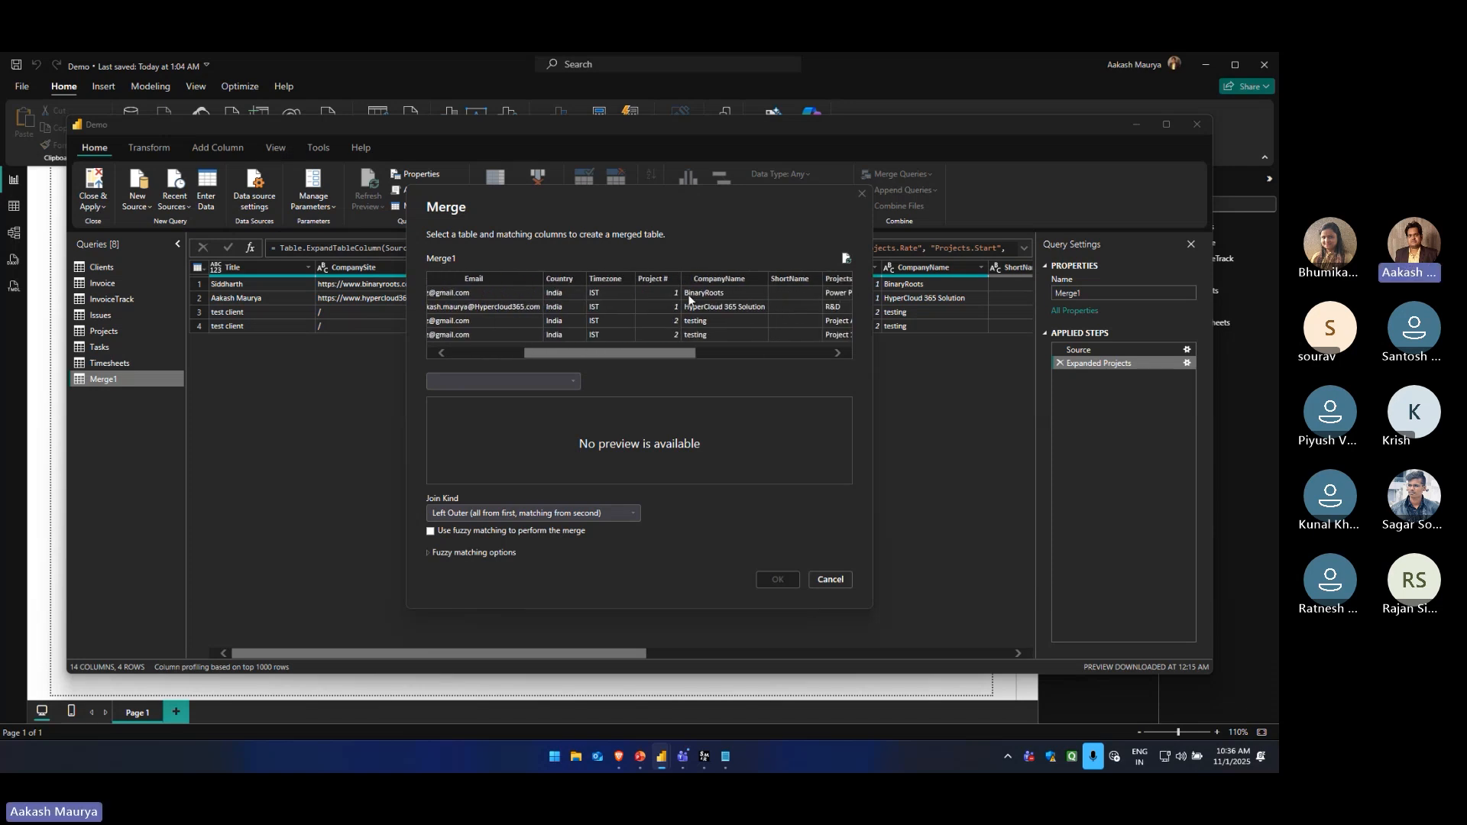
left_click(719, 278)
left_click(538, 382)
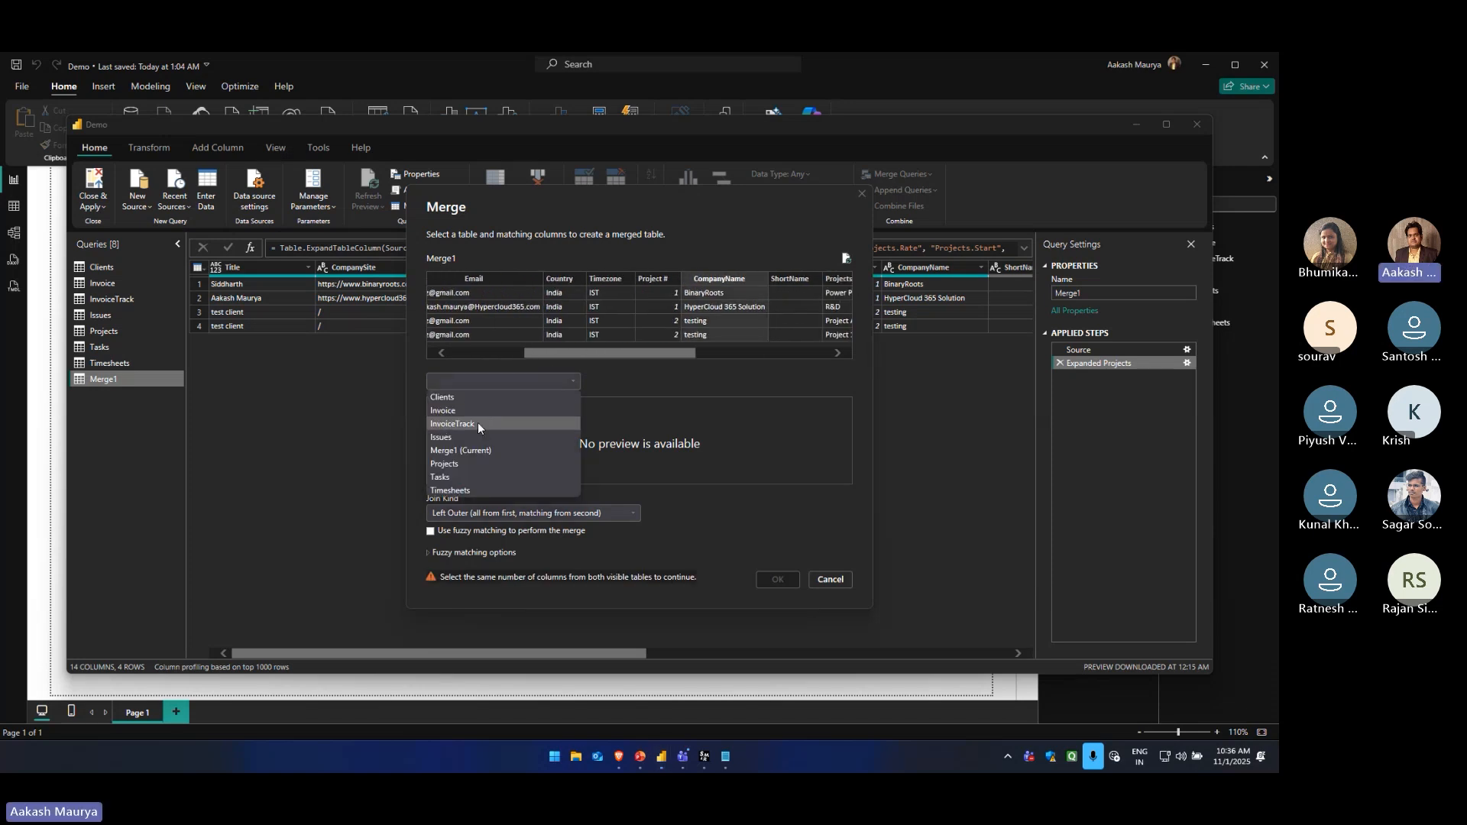
left_click(466, 467)
mouse_move(476, 478)
left_mouse_down()
mouse_move(535, 478)
mouse_move(465, 482)
left_mouse_up()
left_click(455, 404)
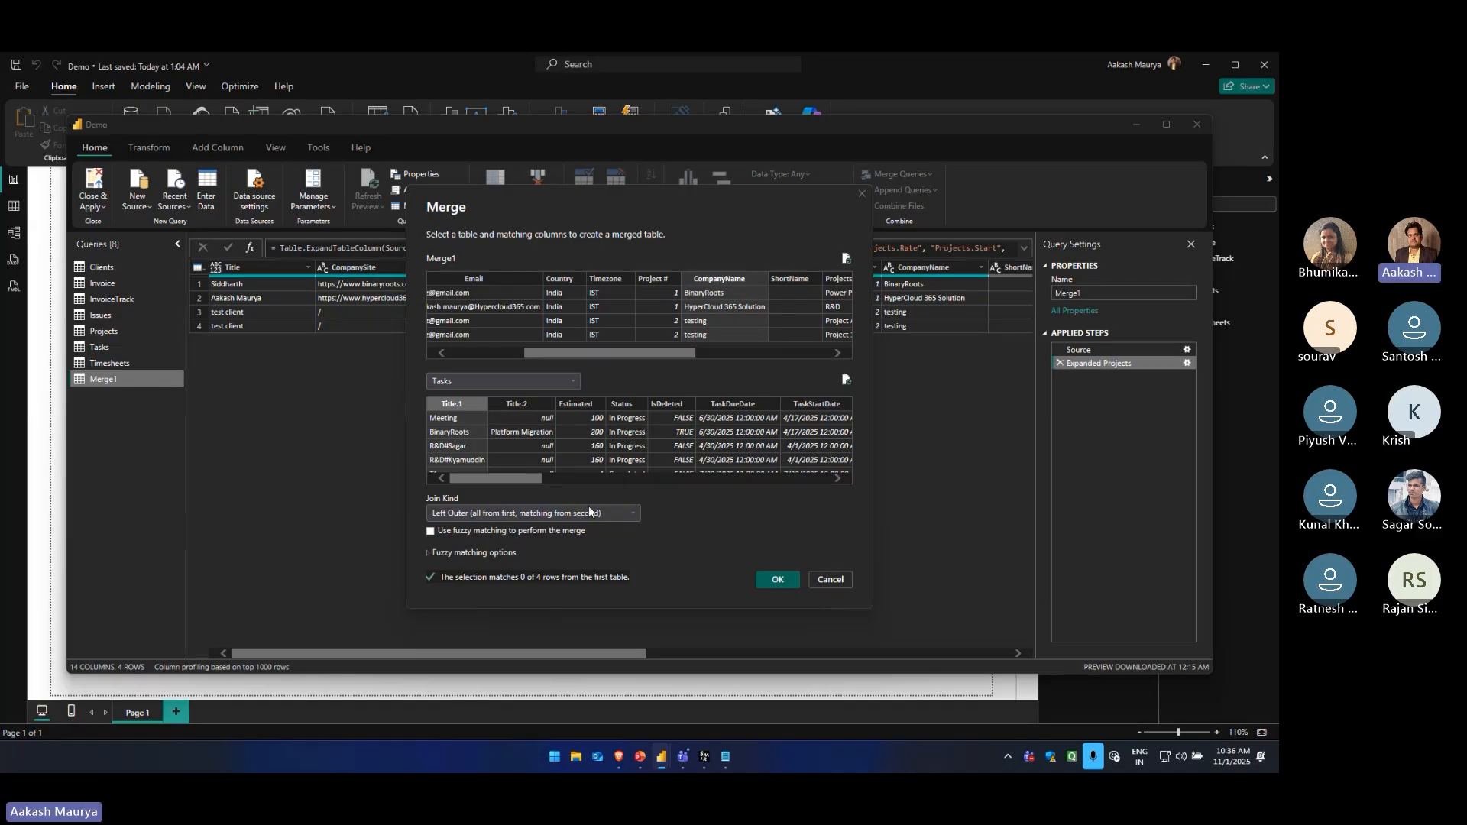
left_click(827, 582)
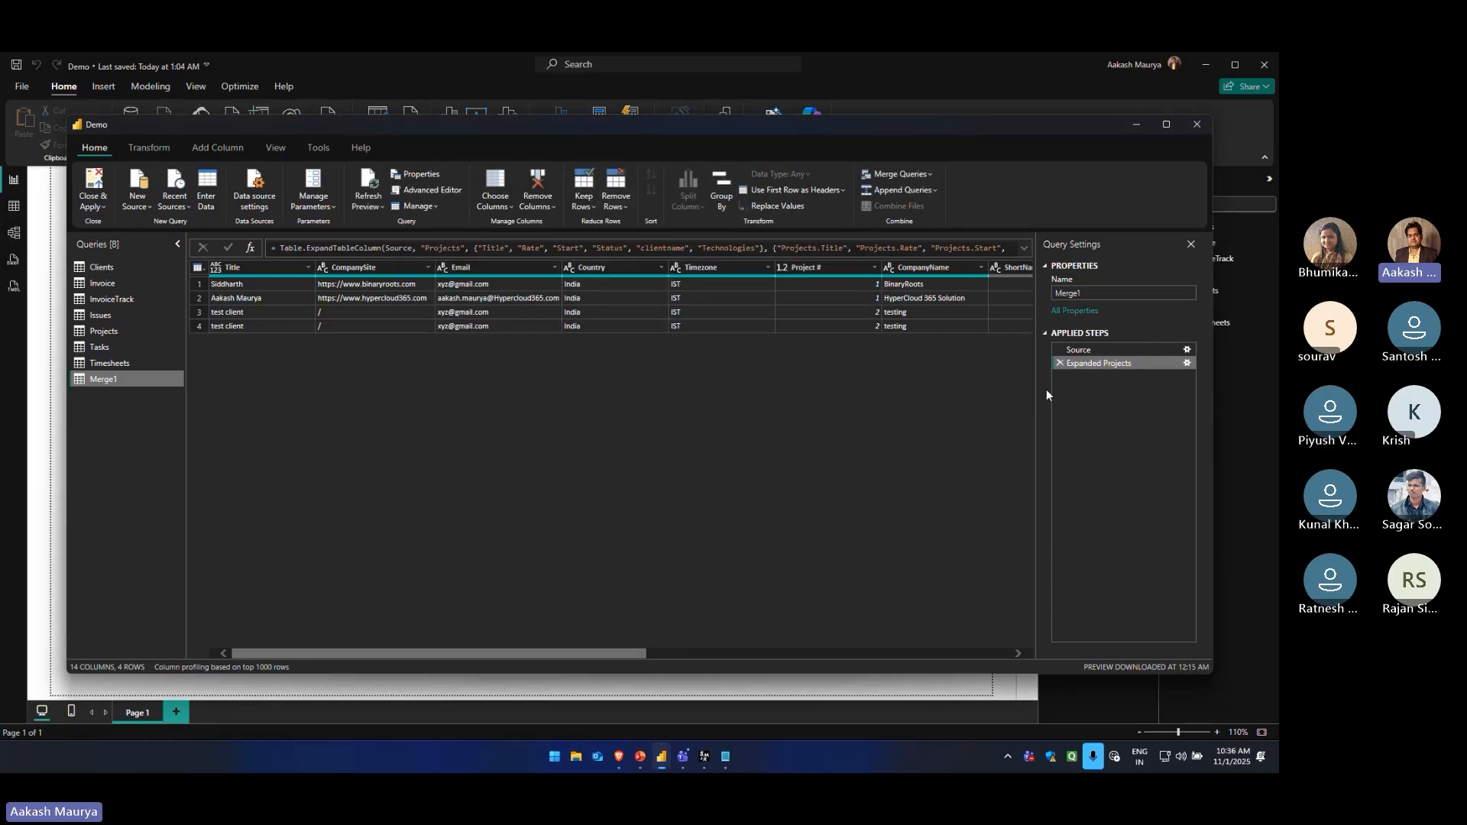
Remove the Expanded Projects step from Merge1 and delete the Merge1 query
left_click(1059, 365)
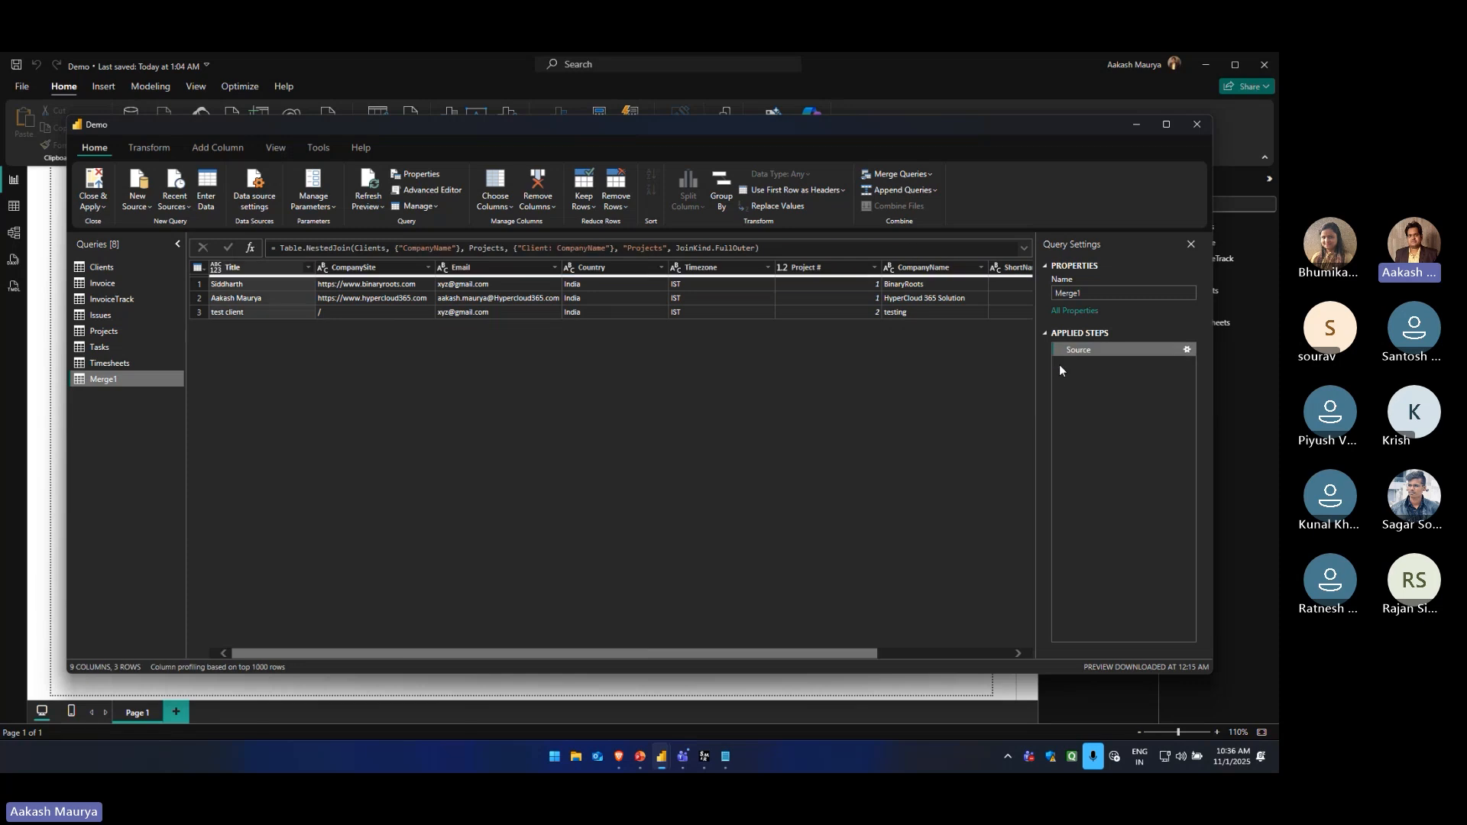
right_click(114, 379)
left_click(145, 420)
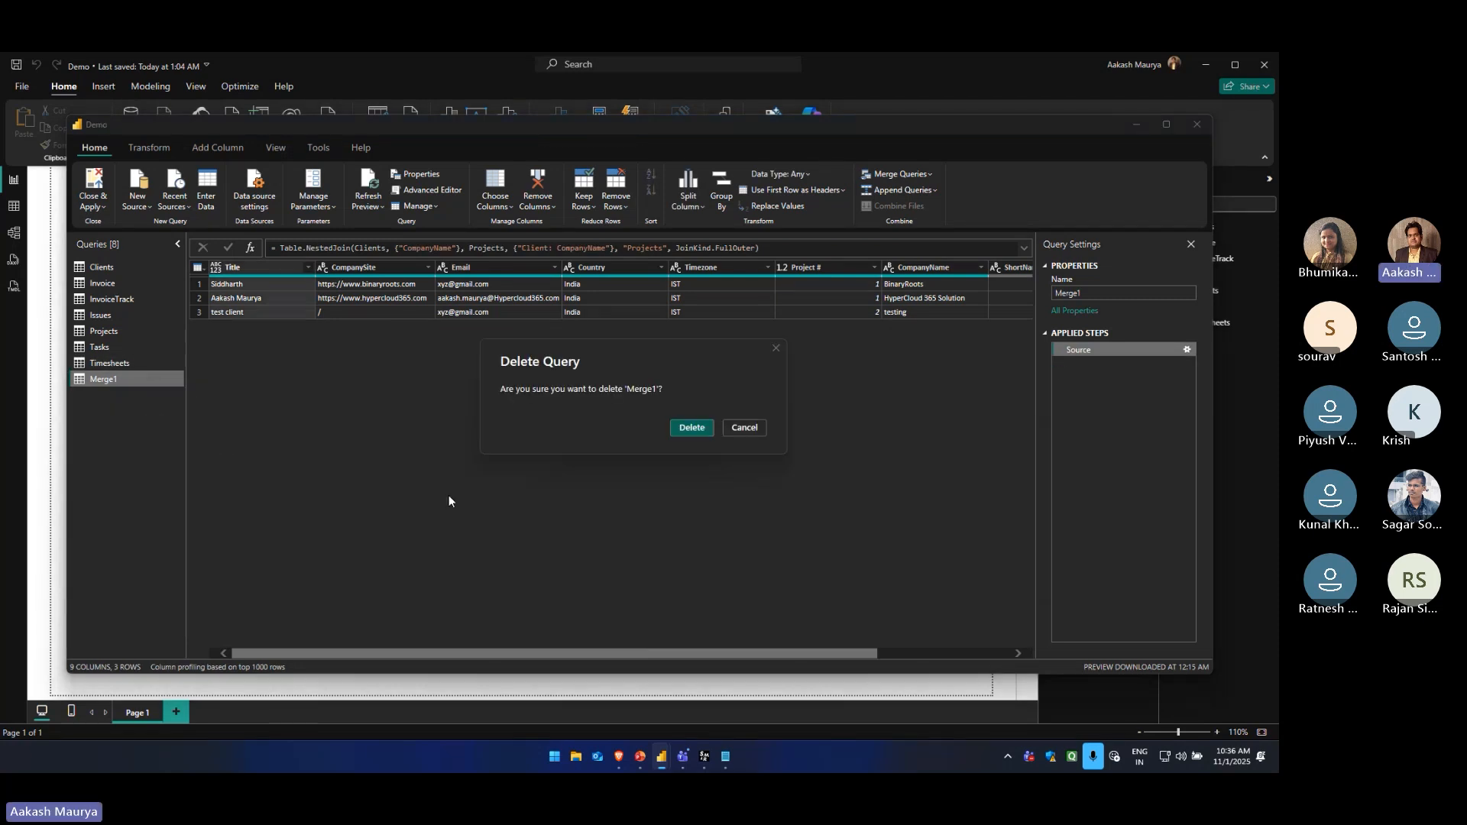
left_click(684, 432)
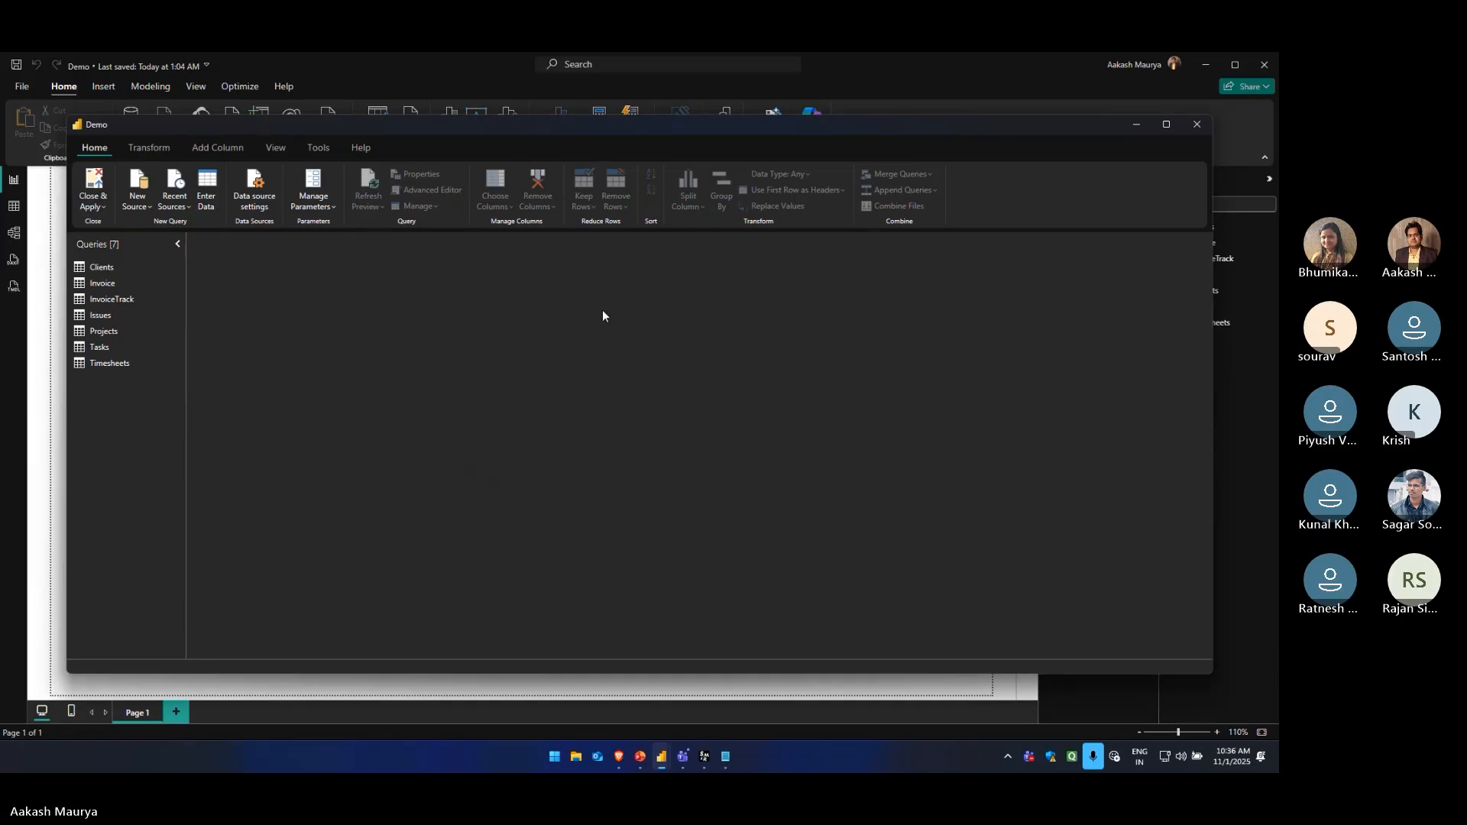
Append the Clients and Projects queries as a new two-table query, with Clients as the first table
left_click(103, 266)
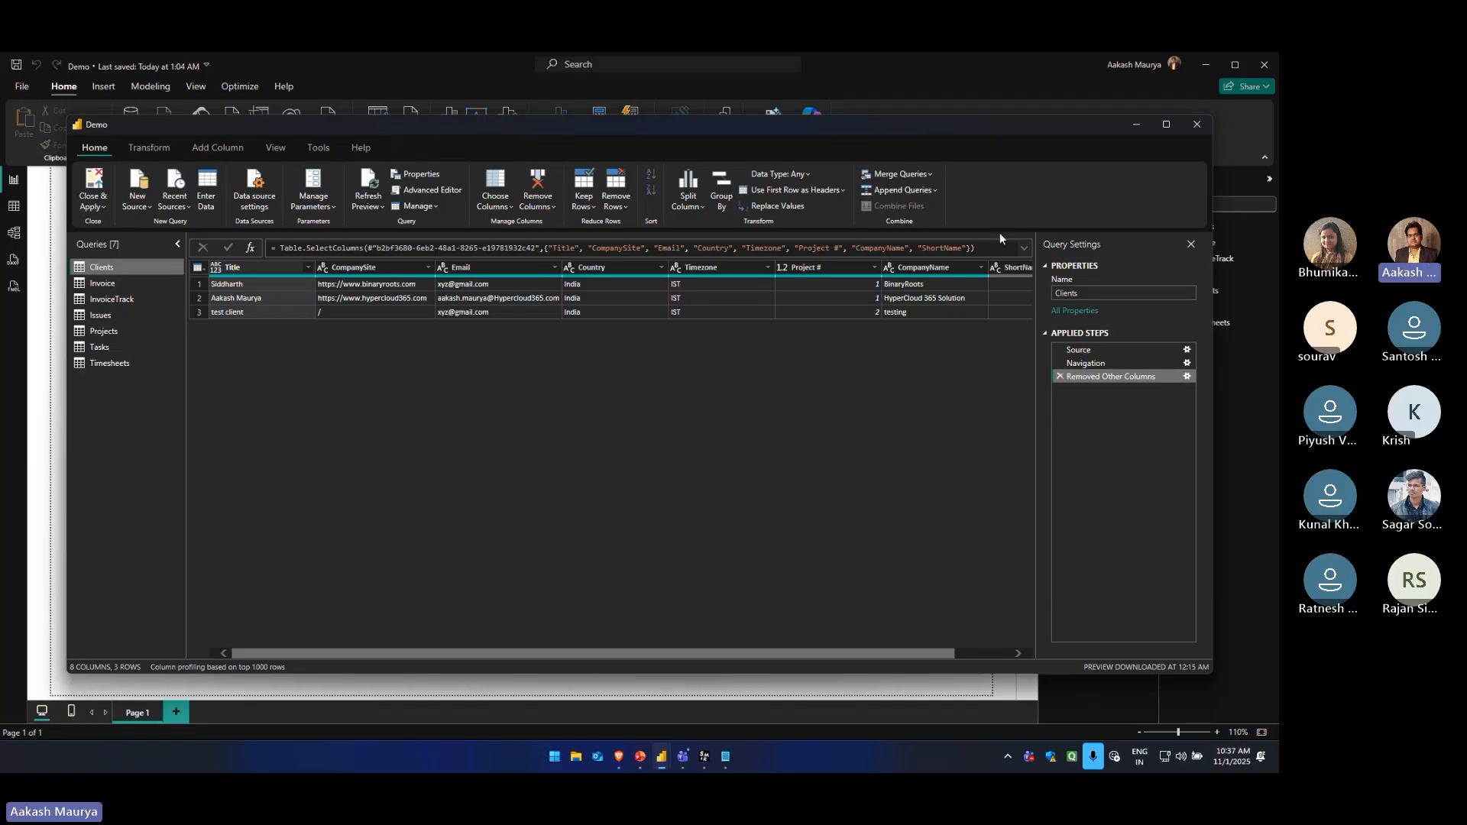
left_click(933, 194)
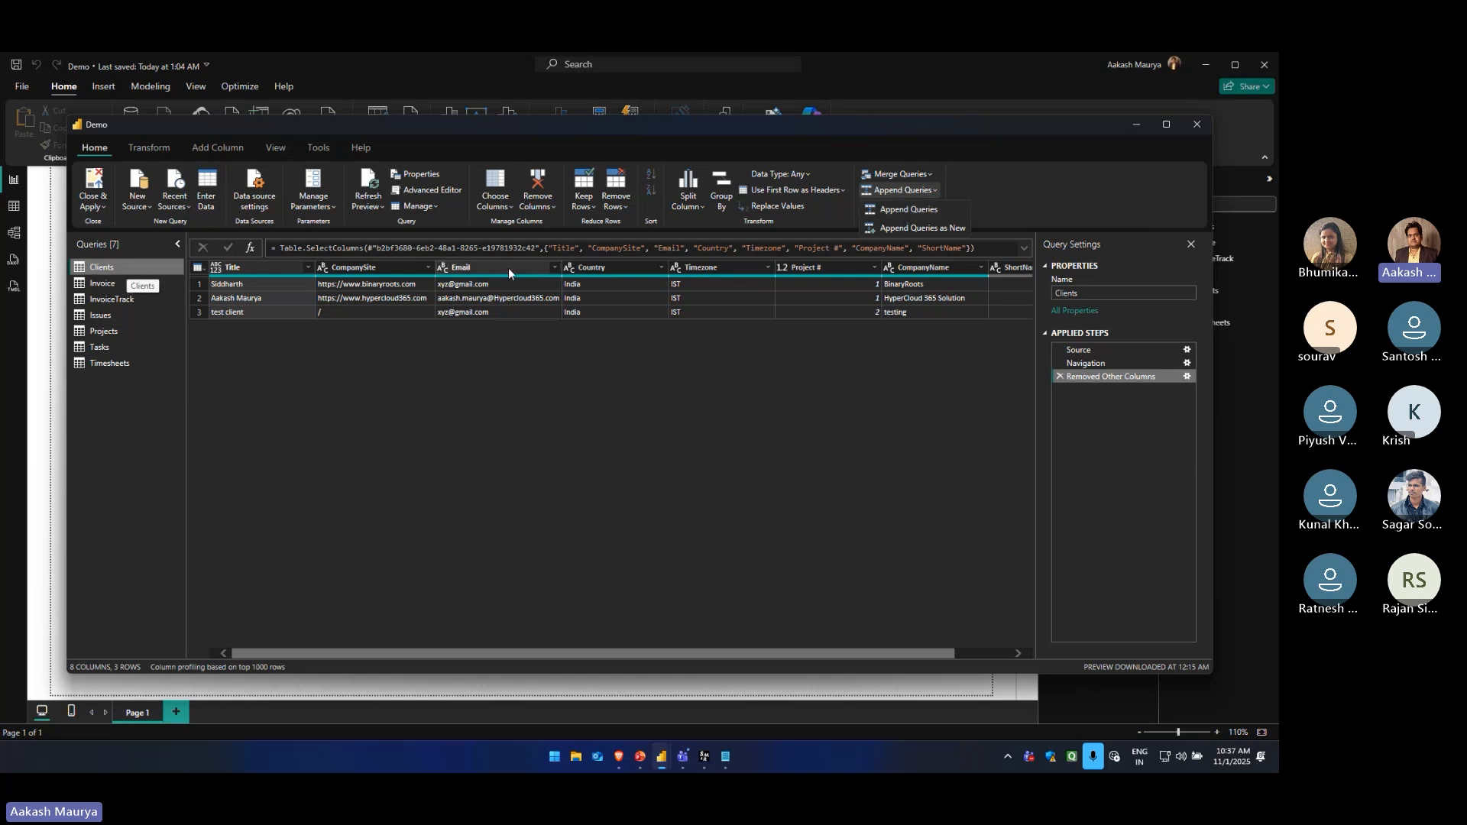
left_click(108, 268)
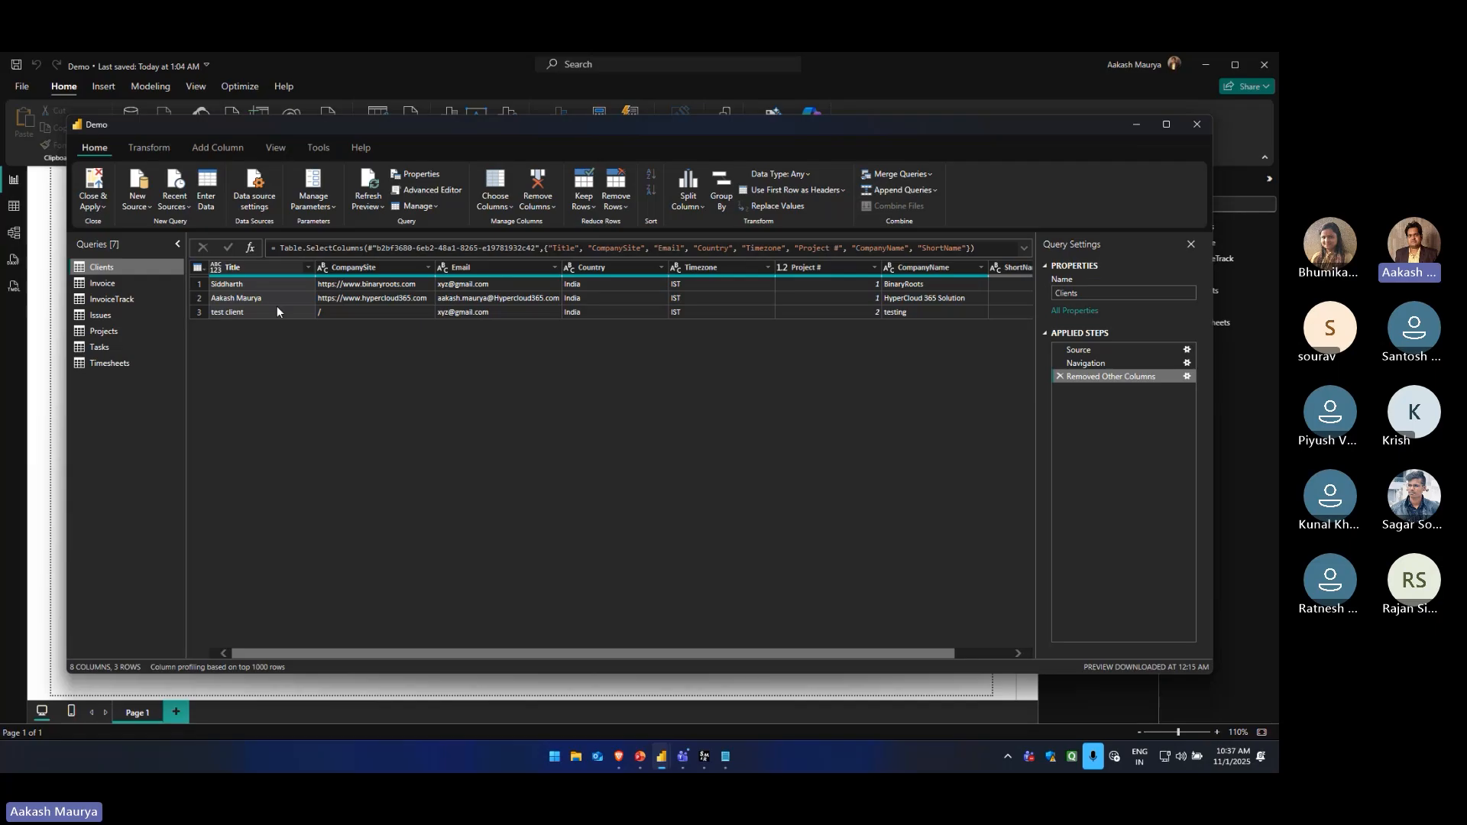
left_click(934, 189)
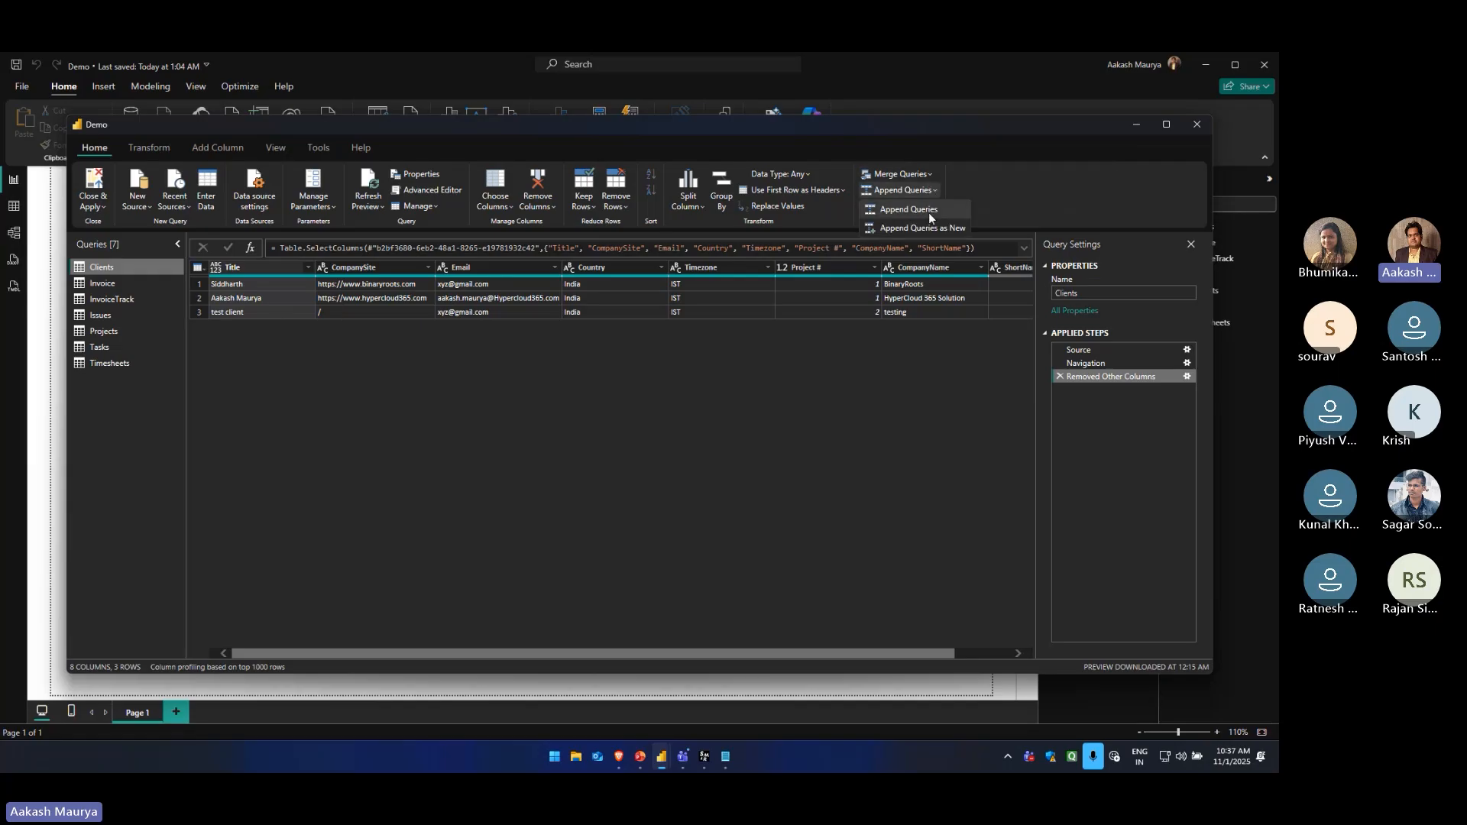
left_click(927, 229)
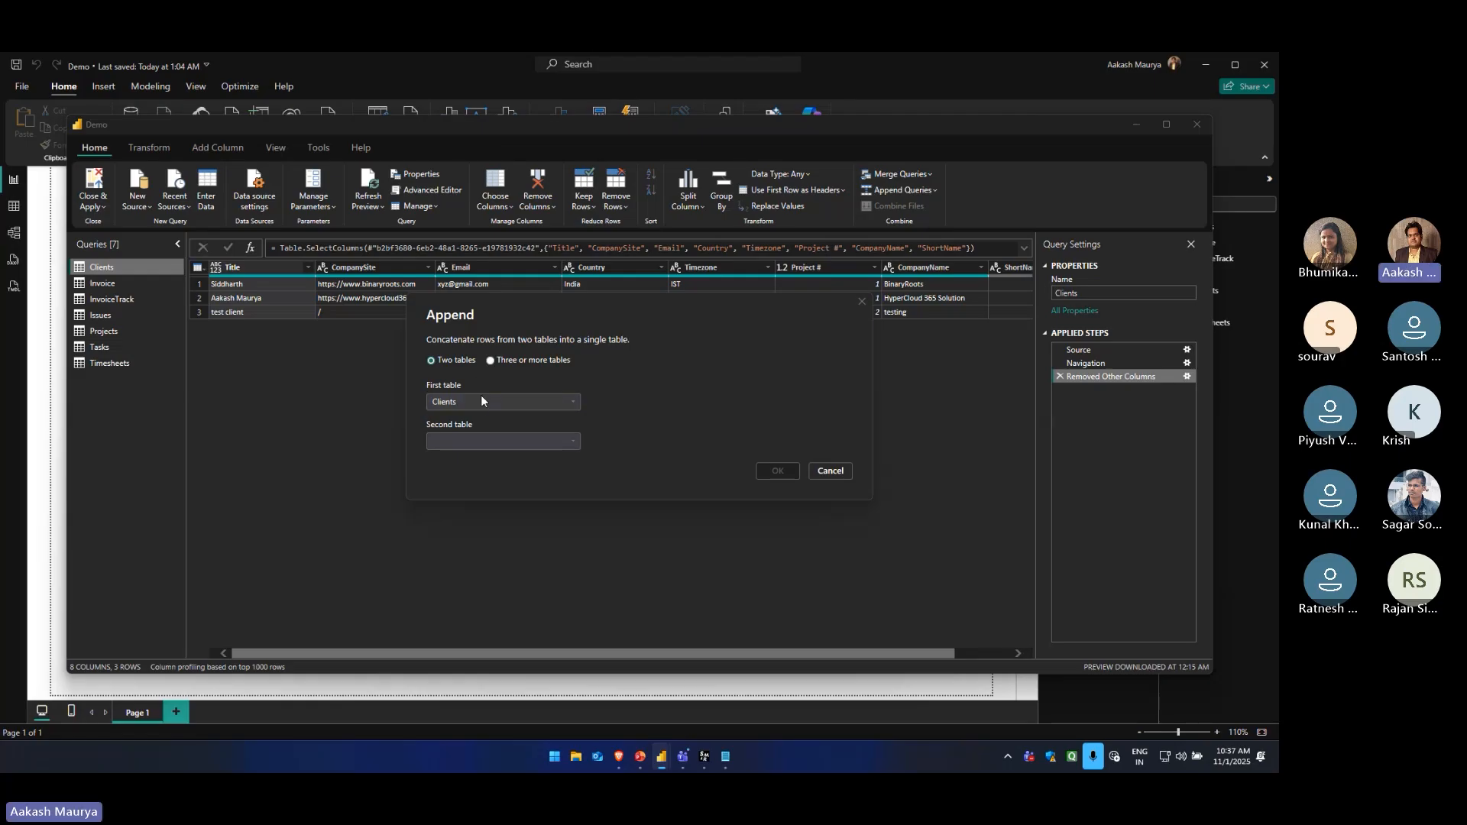
left_click(480, 440)
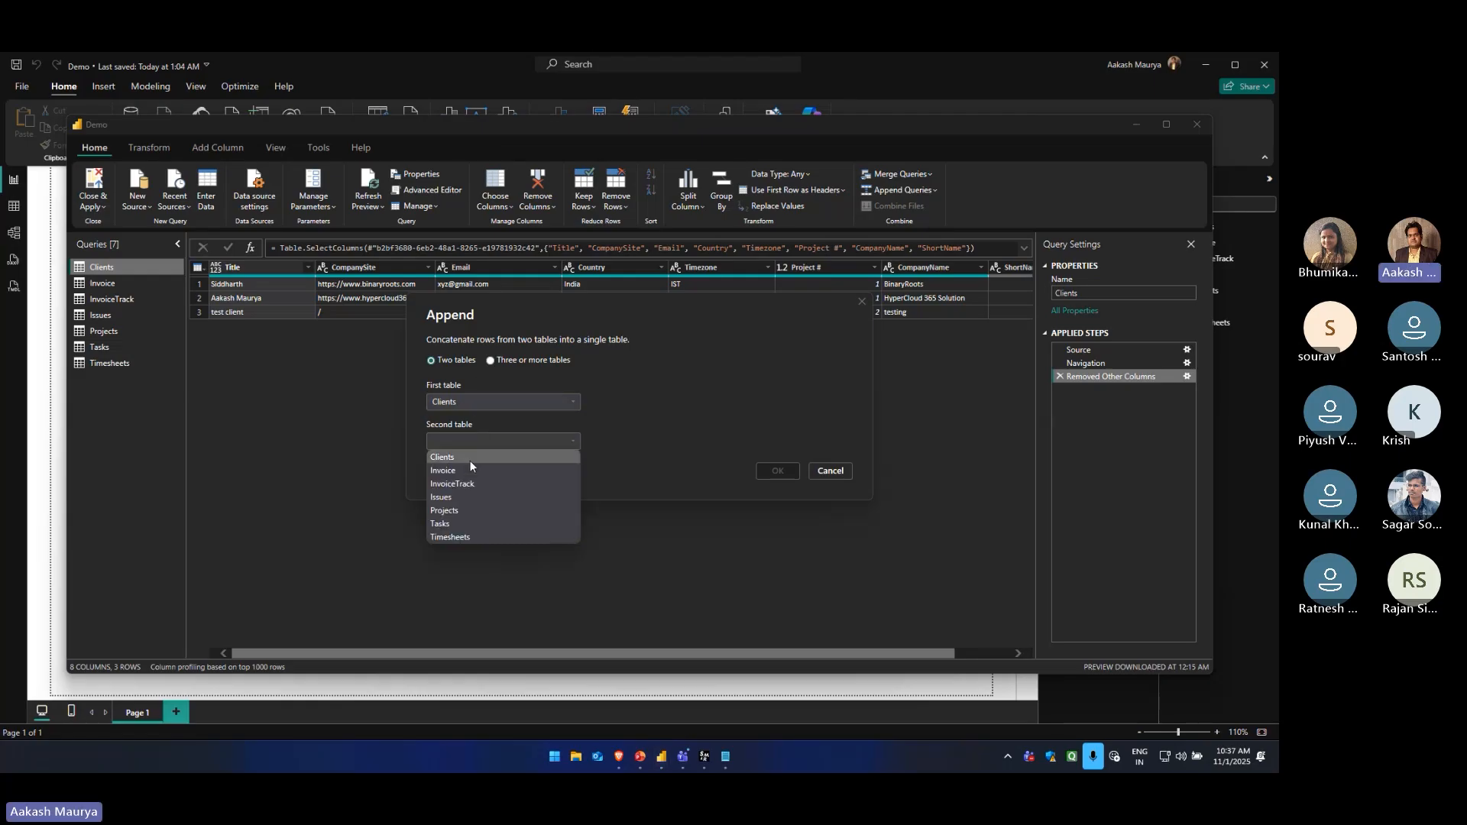
left_click(460, 508)
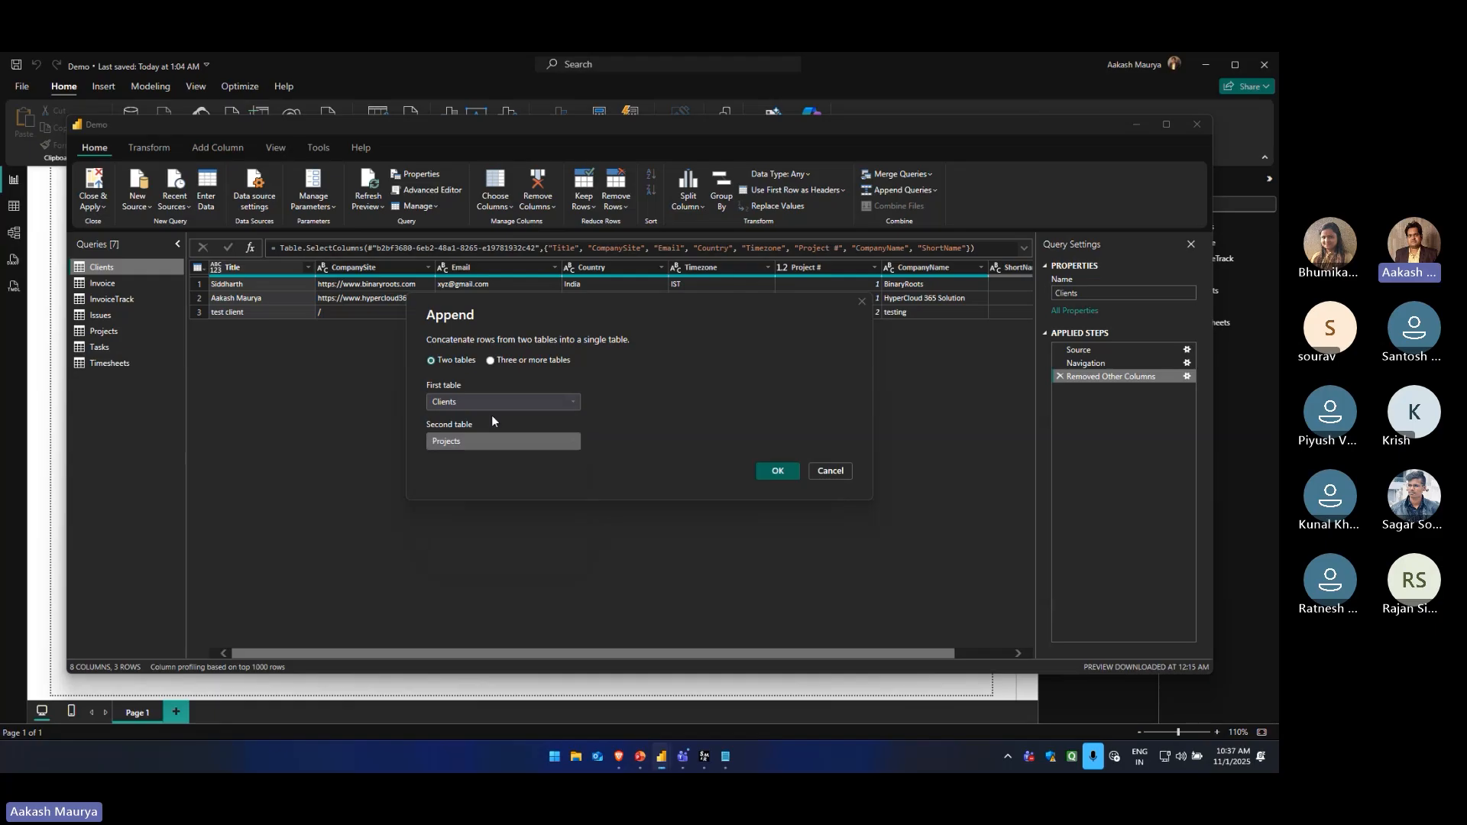
left_click(776, 472)
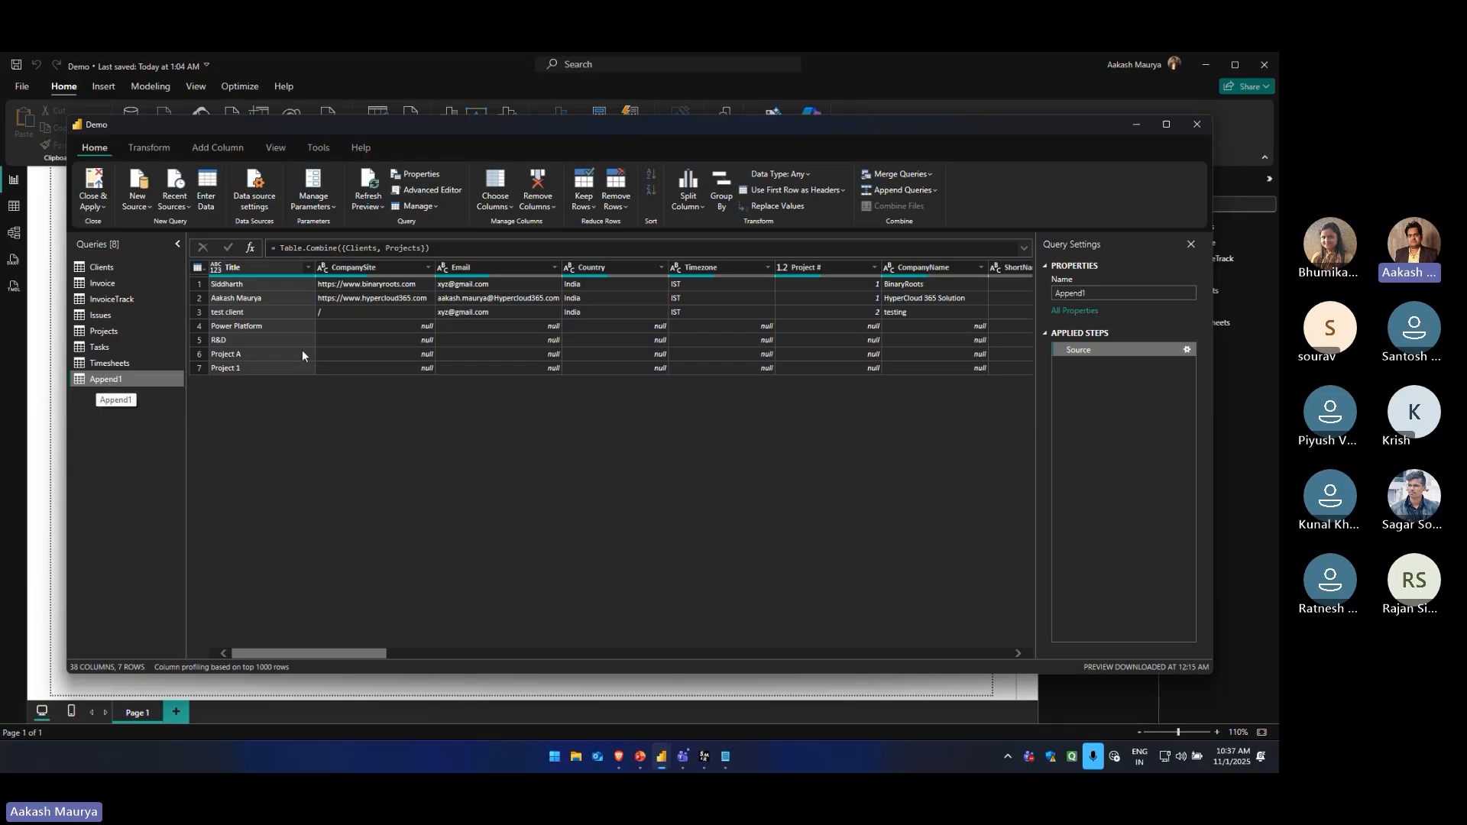
mouse_move(304, 652)
left_mouse_down()
mouse_move(281, 652)
mouse_move(965, 650)
mouse_move(294, 654)
left_mouse_up()
Append Append1, Clients, Invoice, InvoiceTrack, Issues, Projects, Tasks, Timesheets and Append1 again as a new query for three or more tables
left_click(936, 190)
left_click(929, 230)
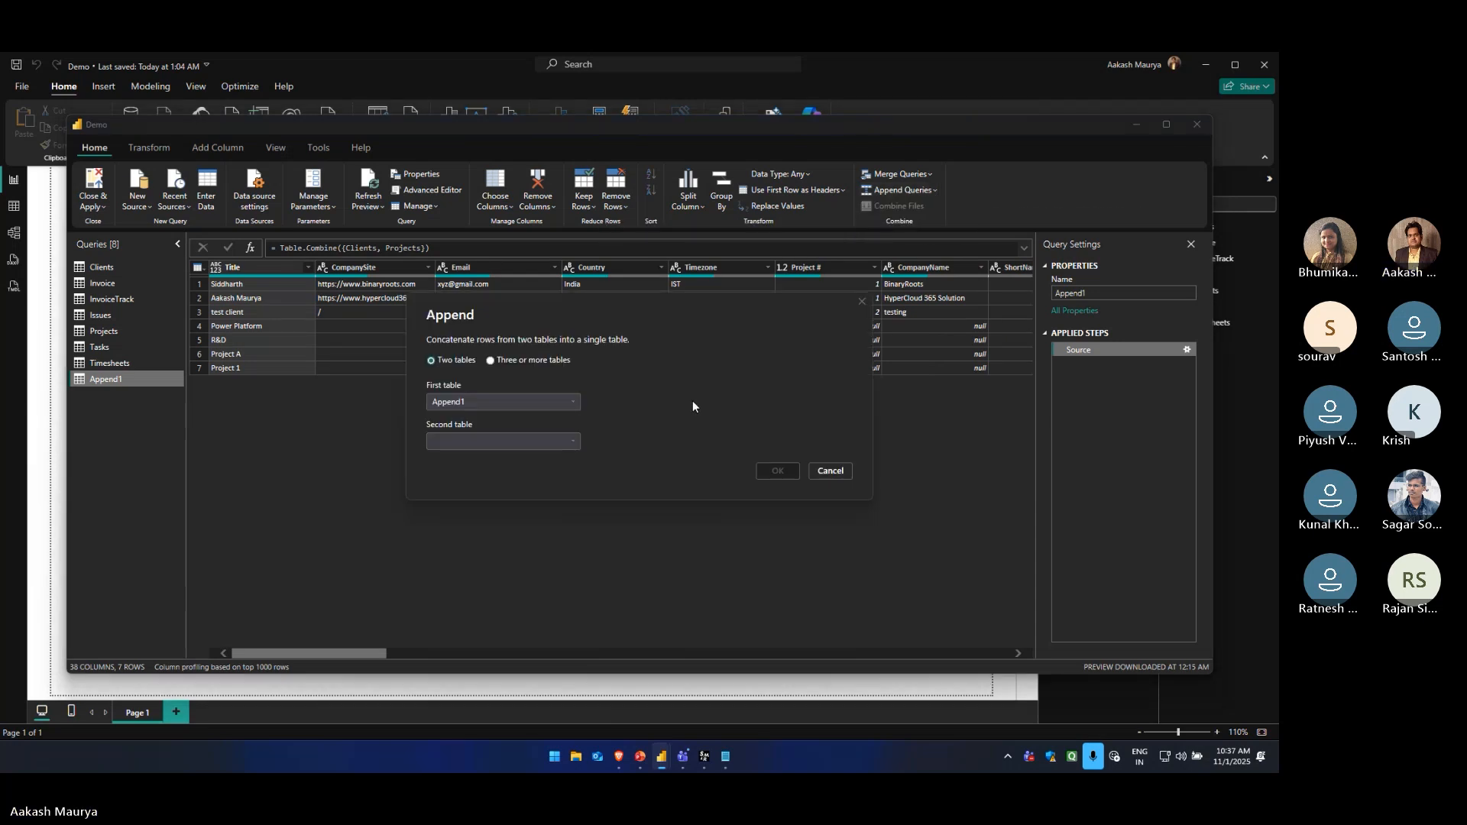
left_click(490, 362)
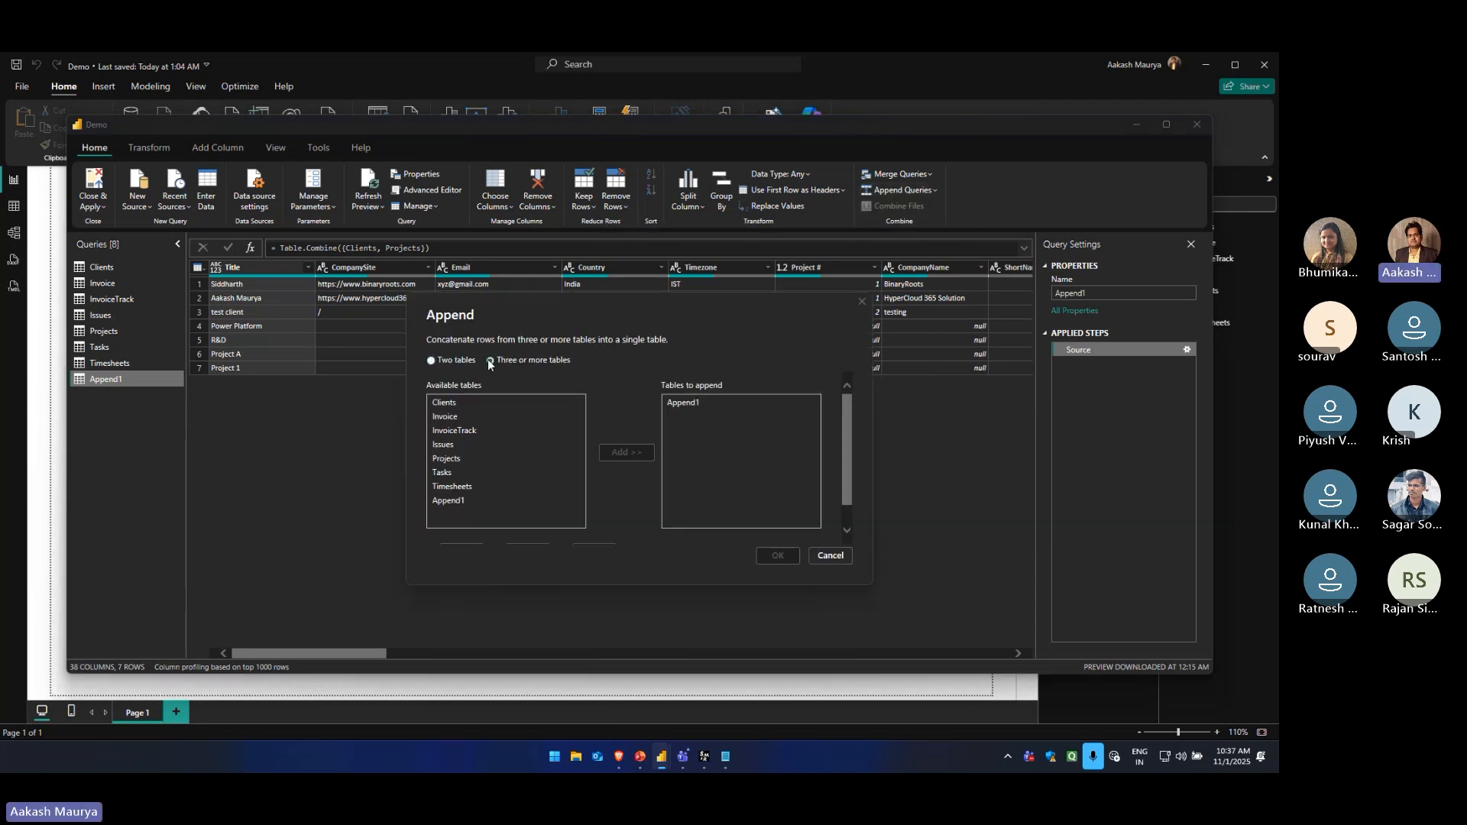
left_click(452, 401)
left_click(646, 449)
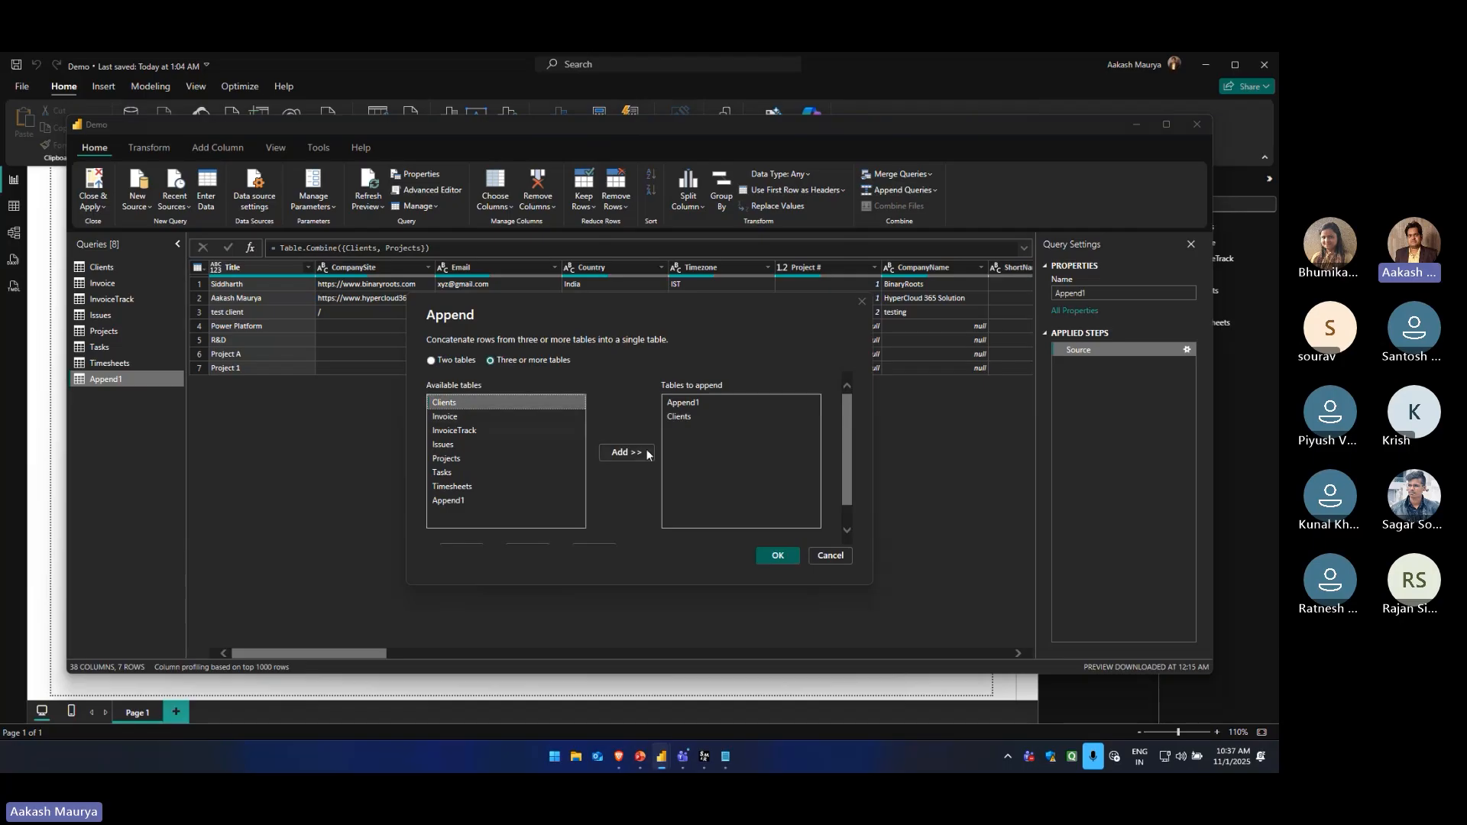
double_click(467, 416)
double_click(468, 430)
double_click(461, 444)
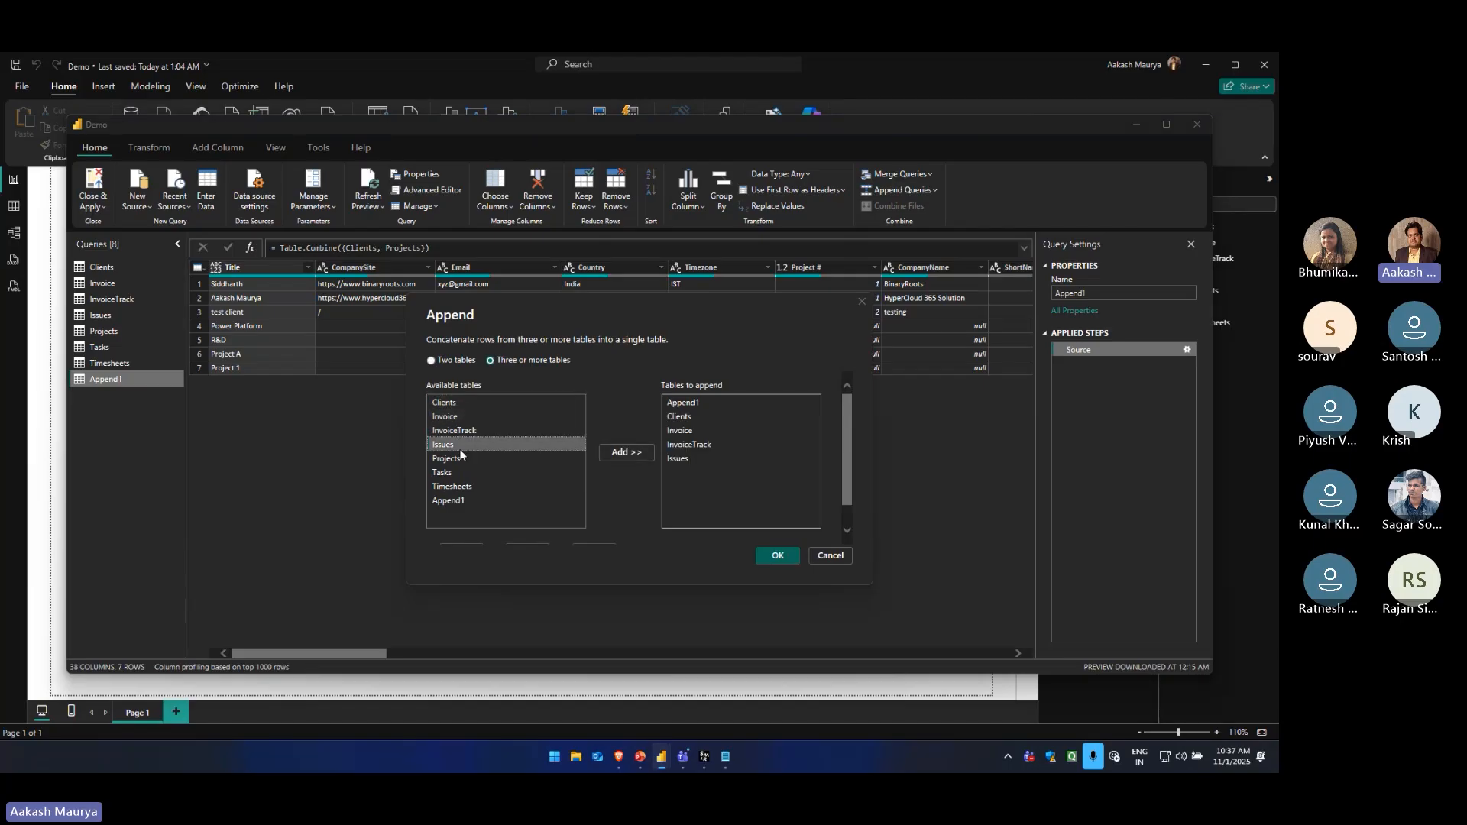
double_click(459, 459)
double_click(461, 472)
double_click(463, 486)
double_click(463, 500)
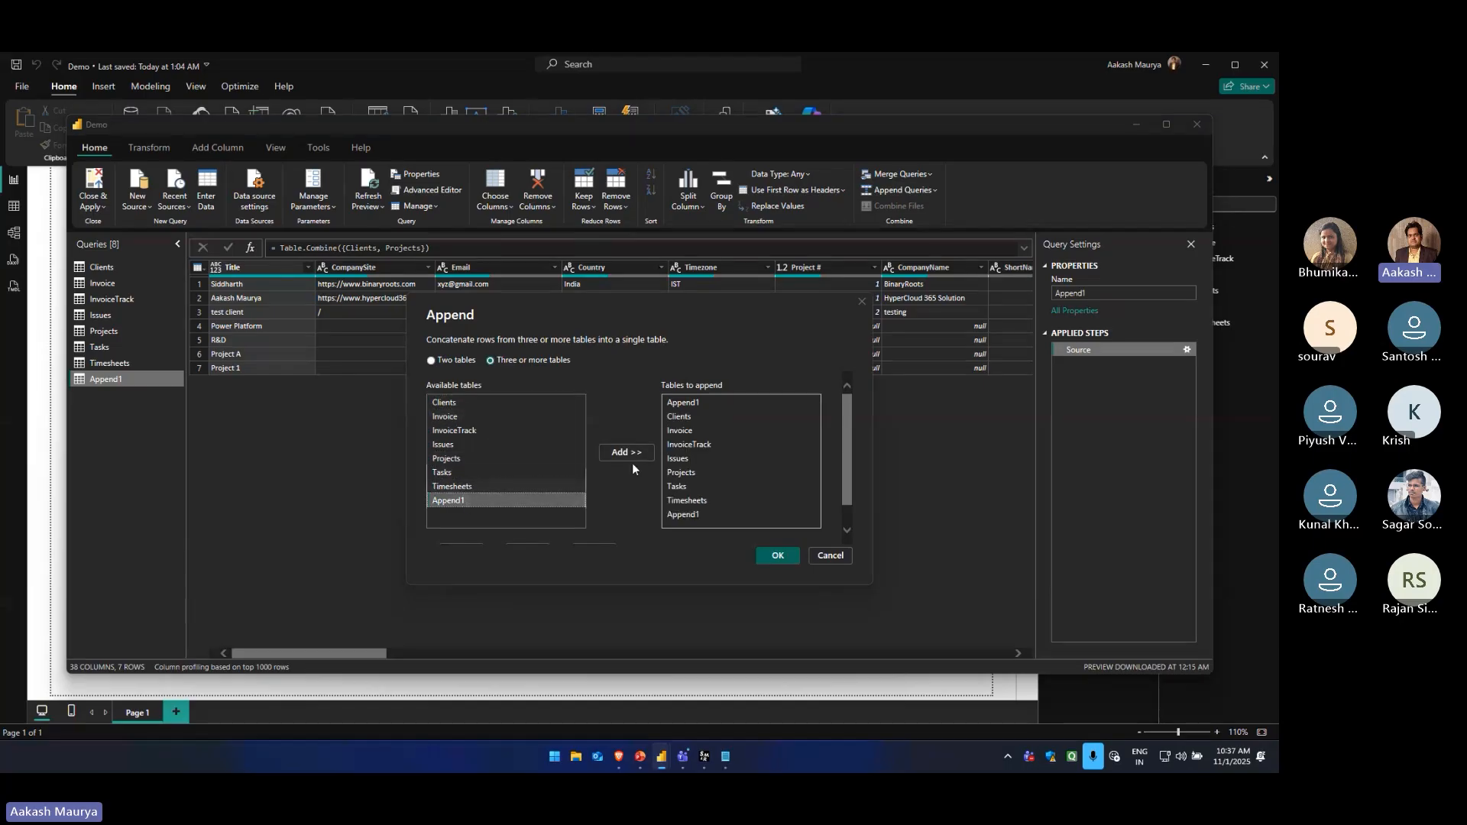
left_click(777, 556)
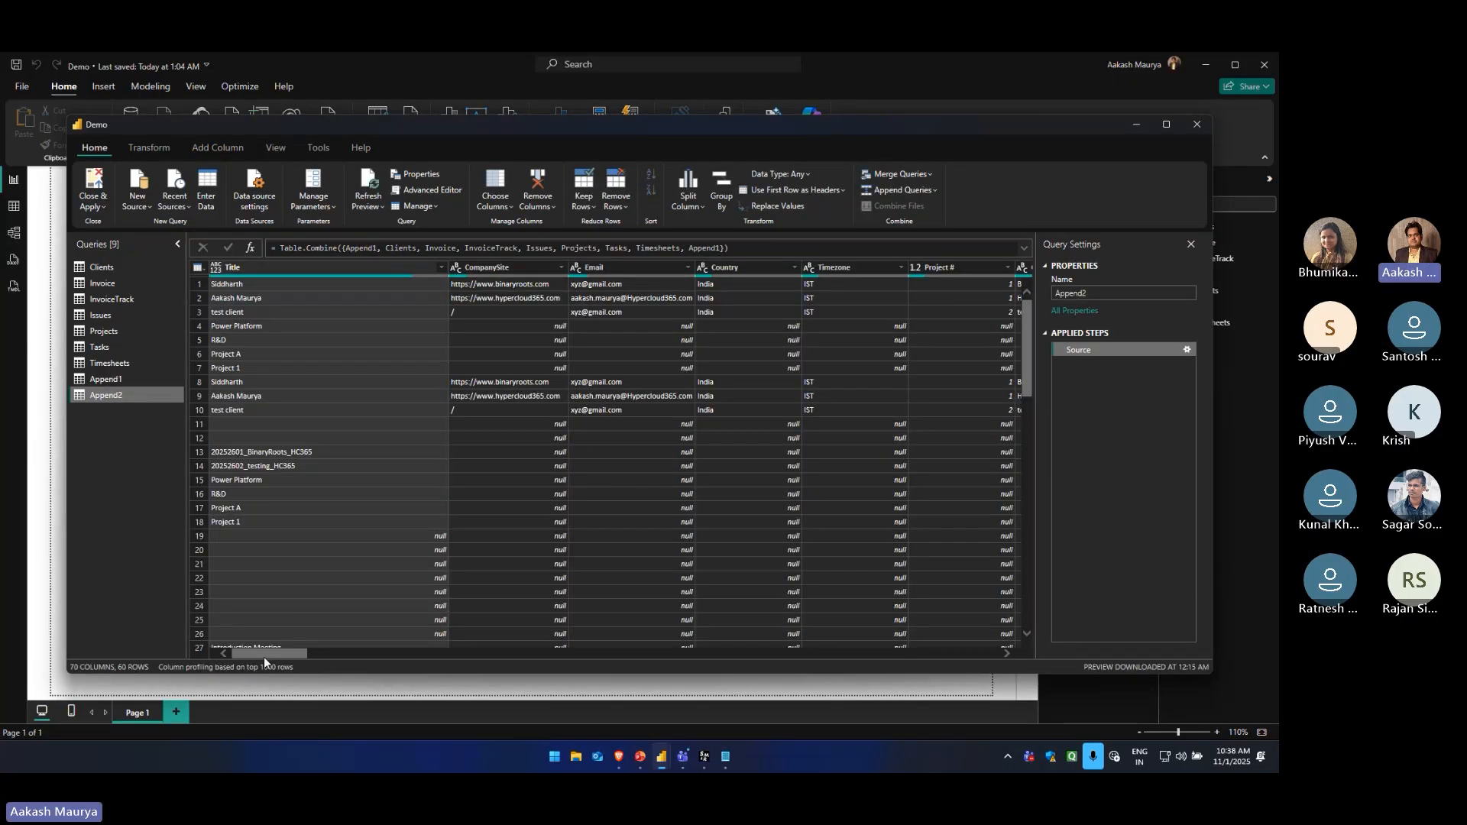
left_click_drag(263, 657, 232, 657)
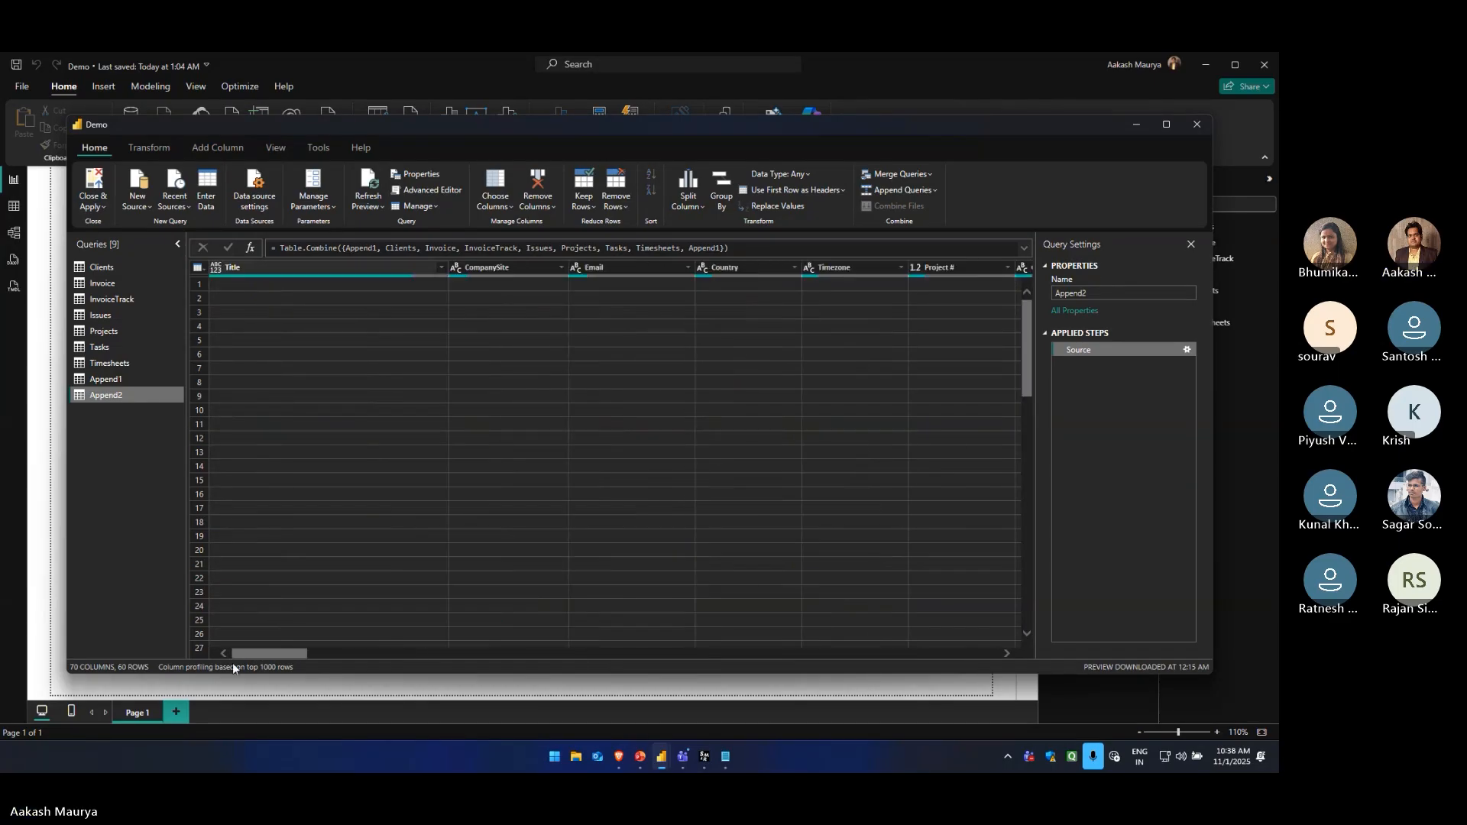
Delete the Append2 and Append1 queries
right_click(119, 394)
left_click(153, 436)
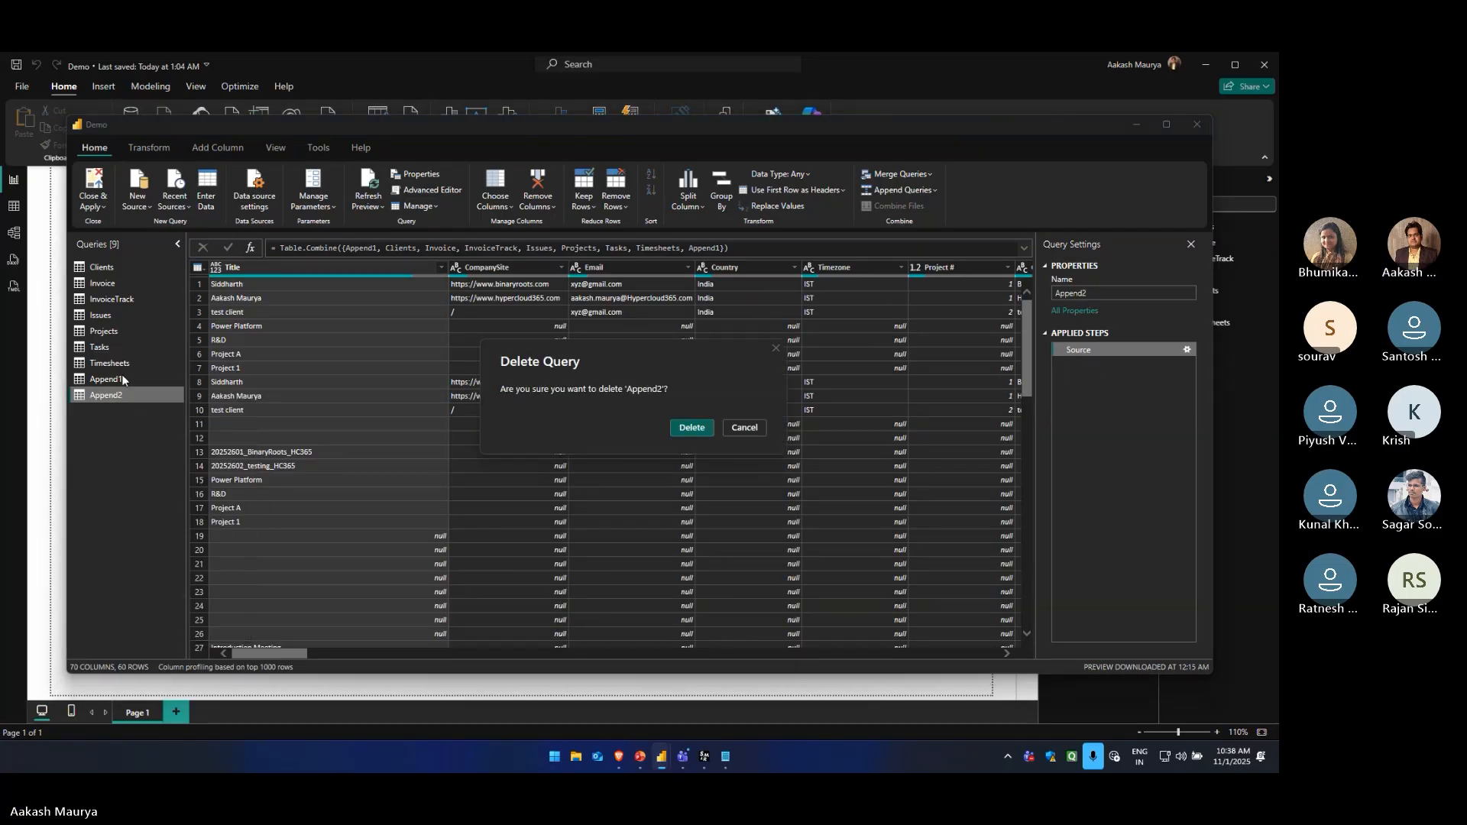
left_click(691, 428)
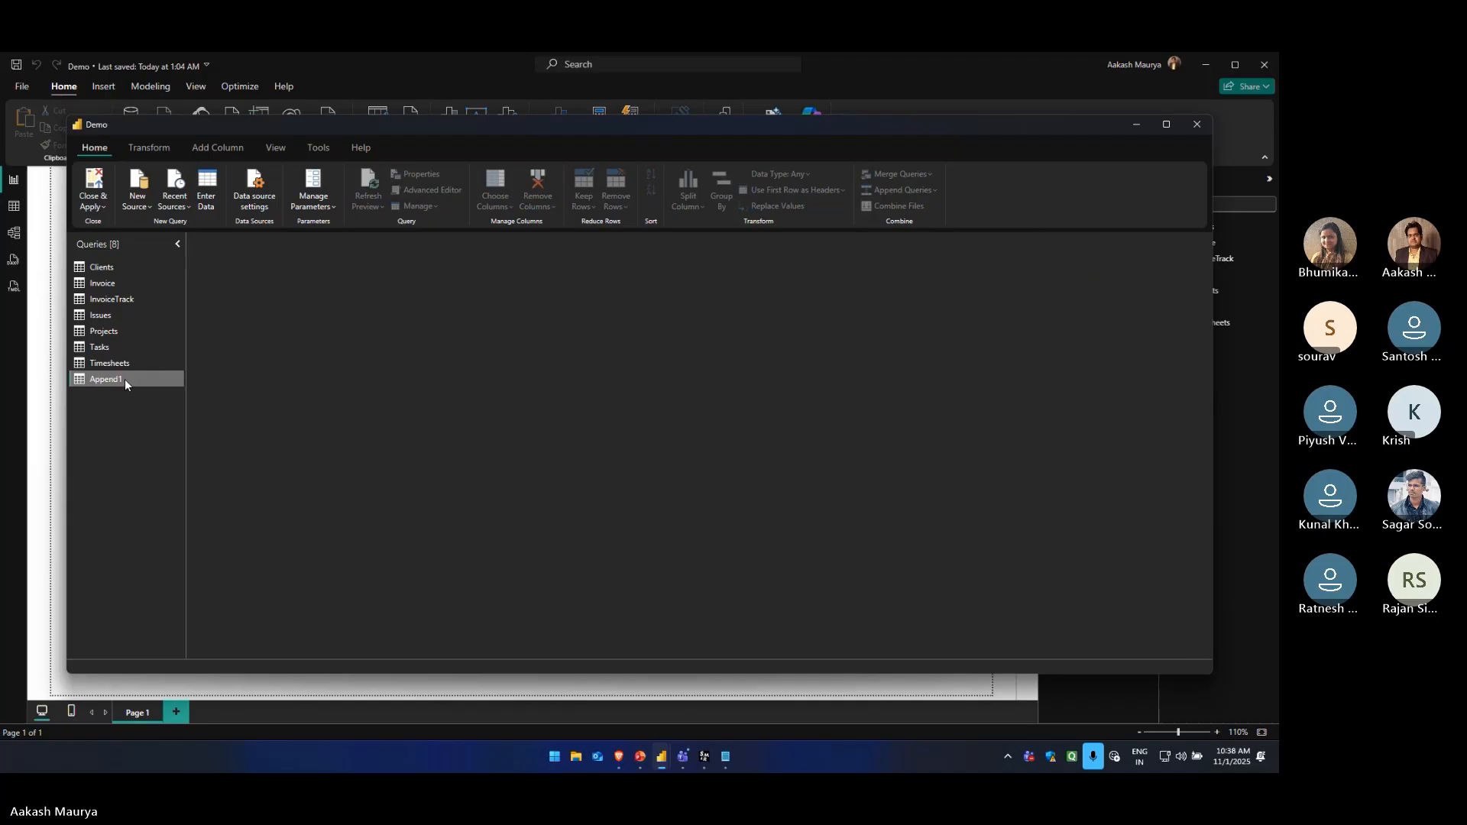
right_click(126, 379)
left_click(159, 421)
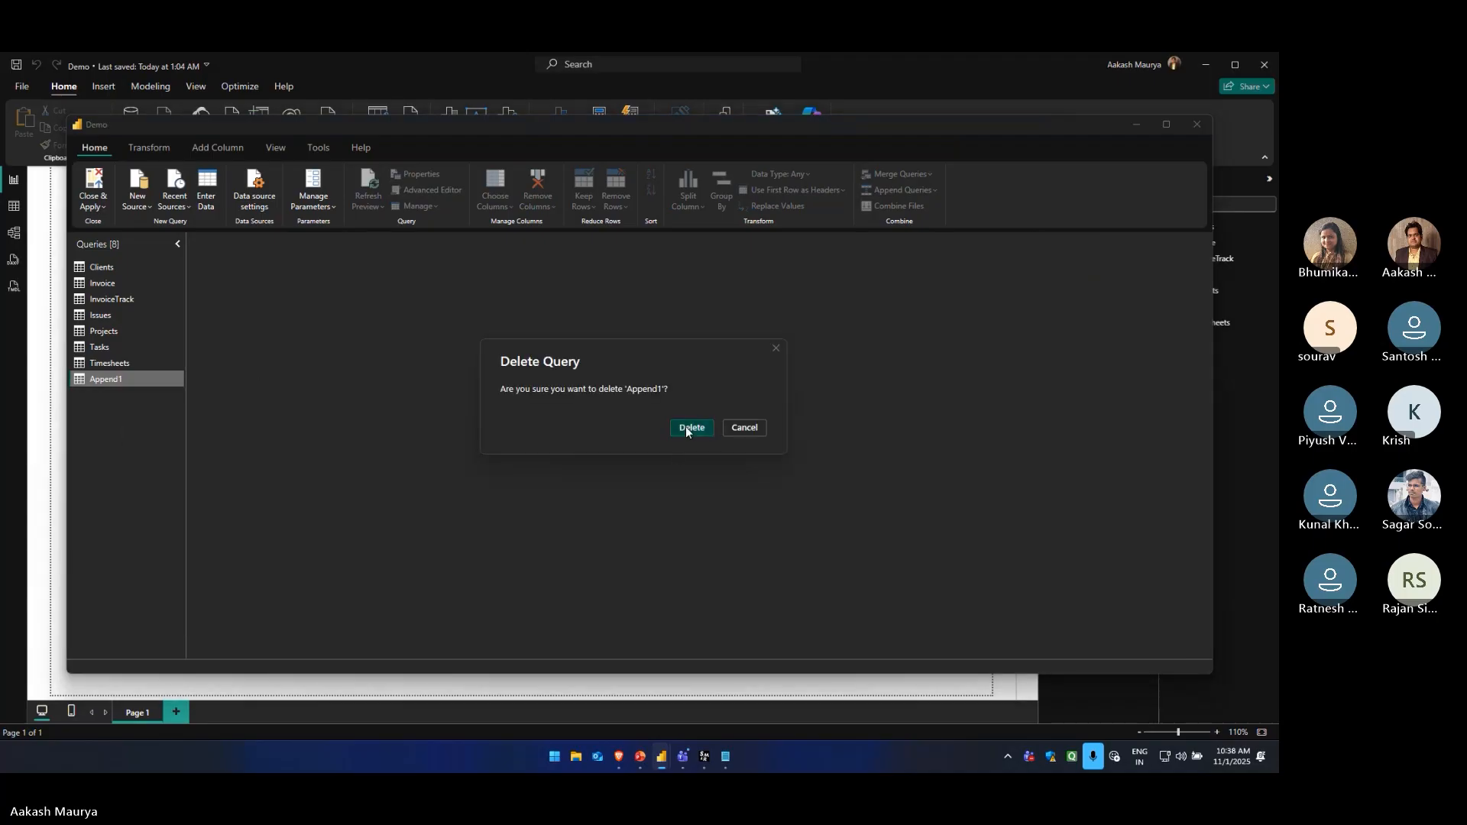
left_click(688, 428)
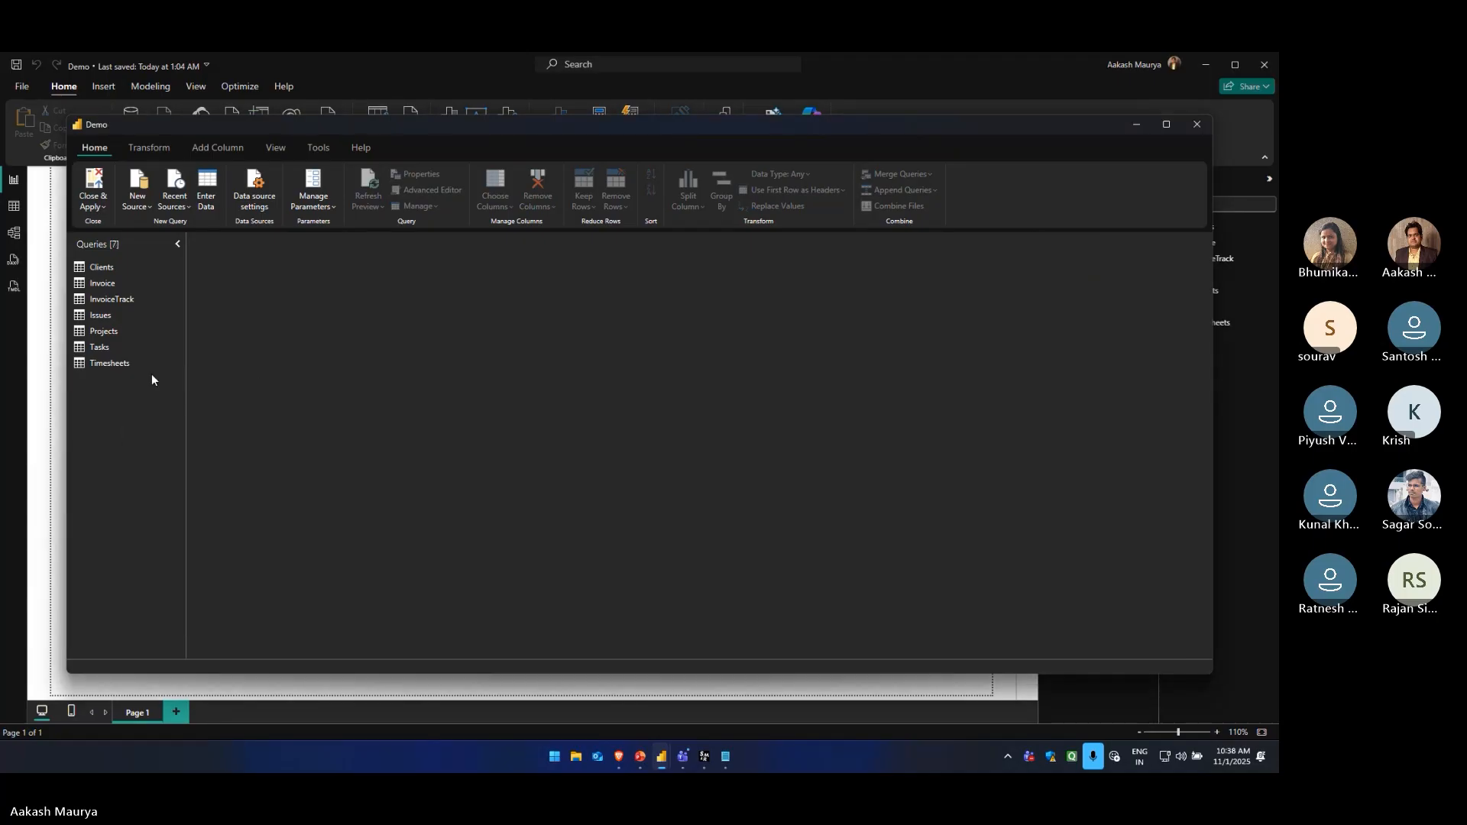
Sort the Clients query by Title in ascending order, trying descending order in between
left_click(121, 266)
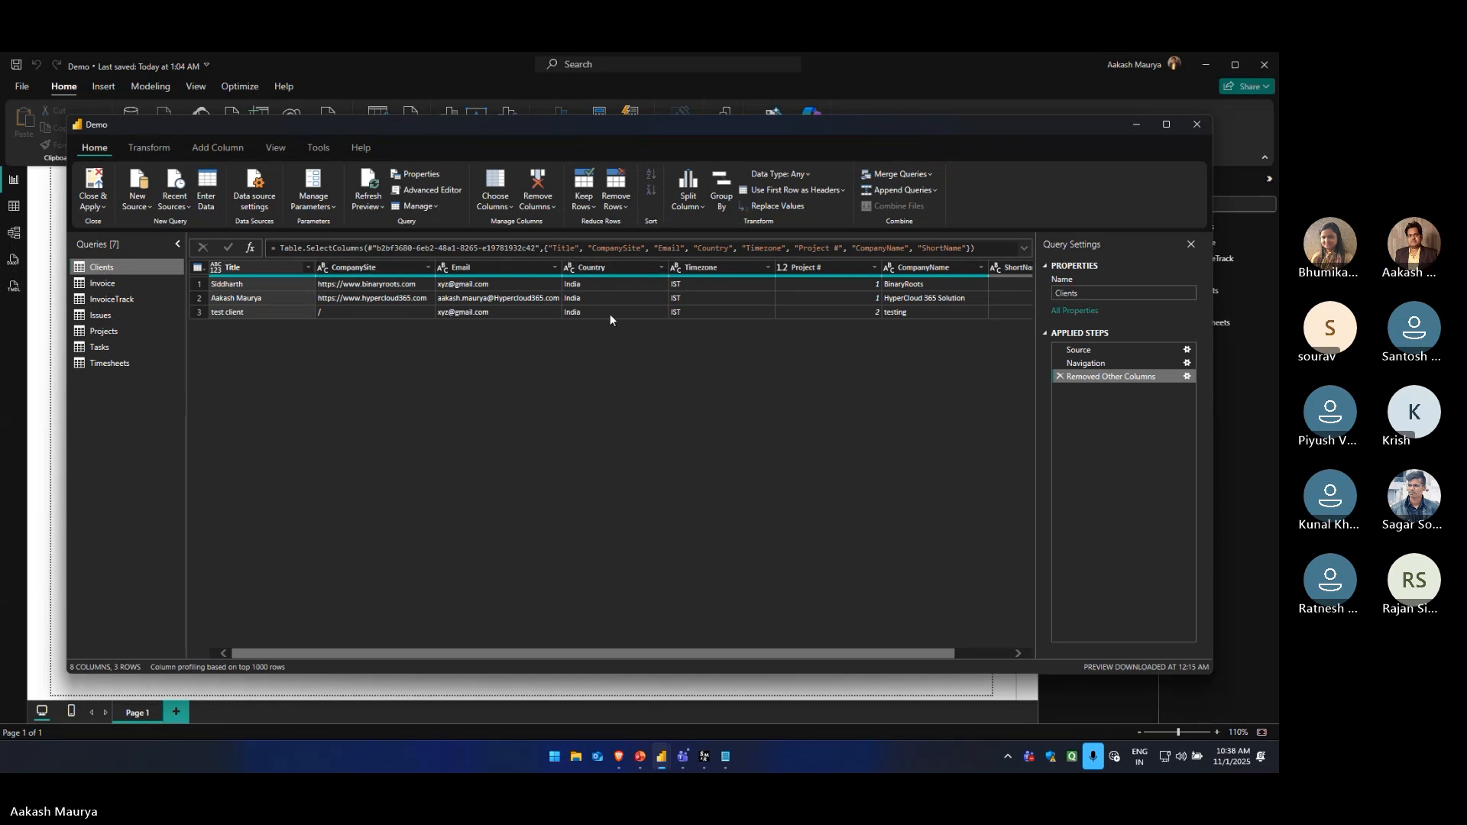
left_click(652, 178)
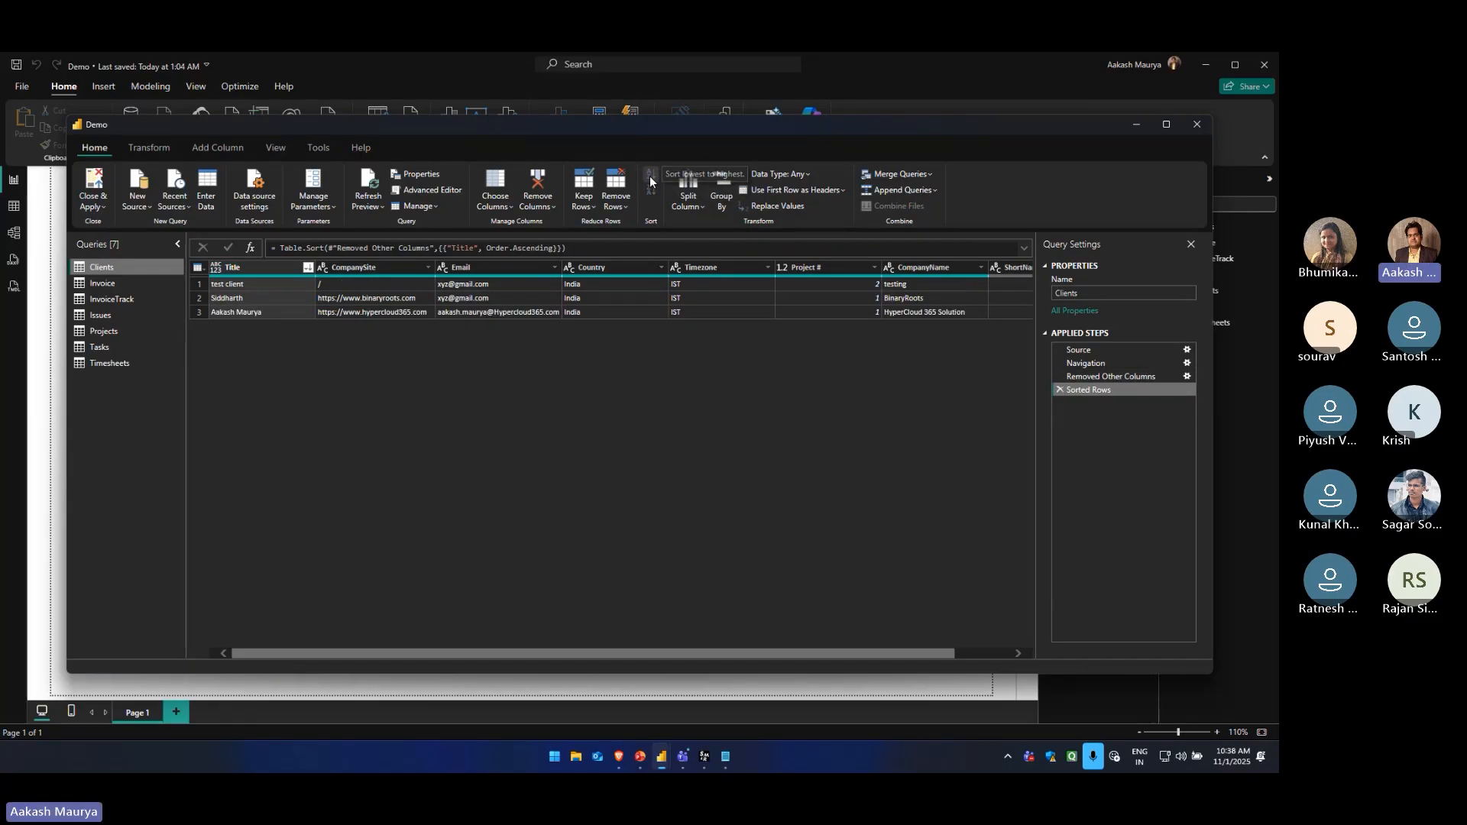
left_click(652, 190)
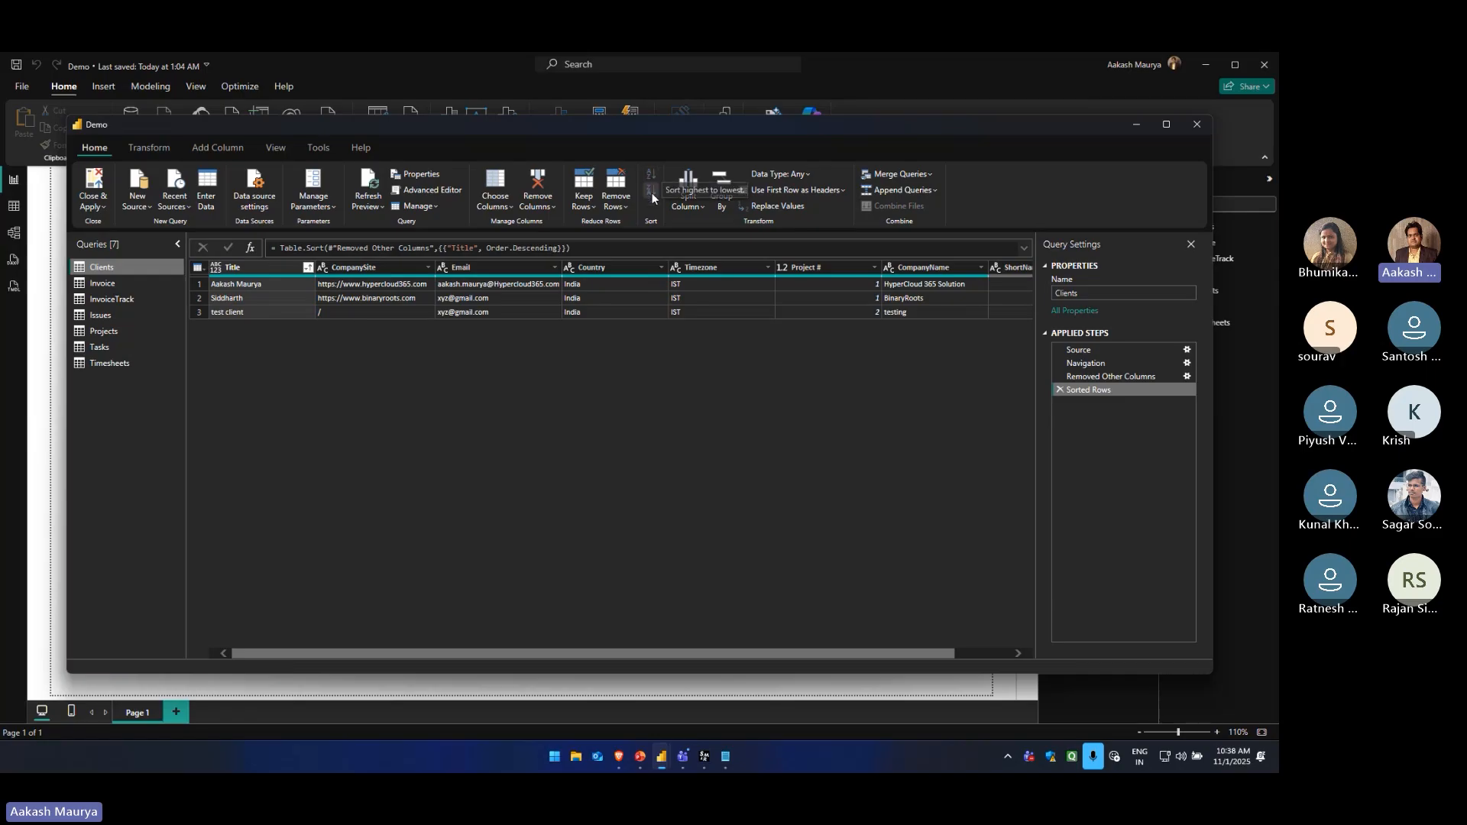
left_click(652, 180)
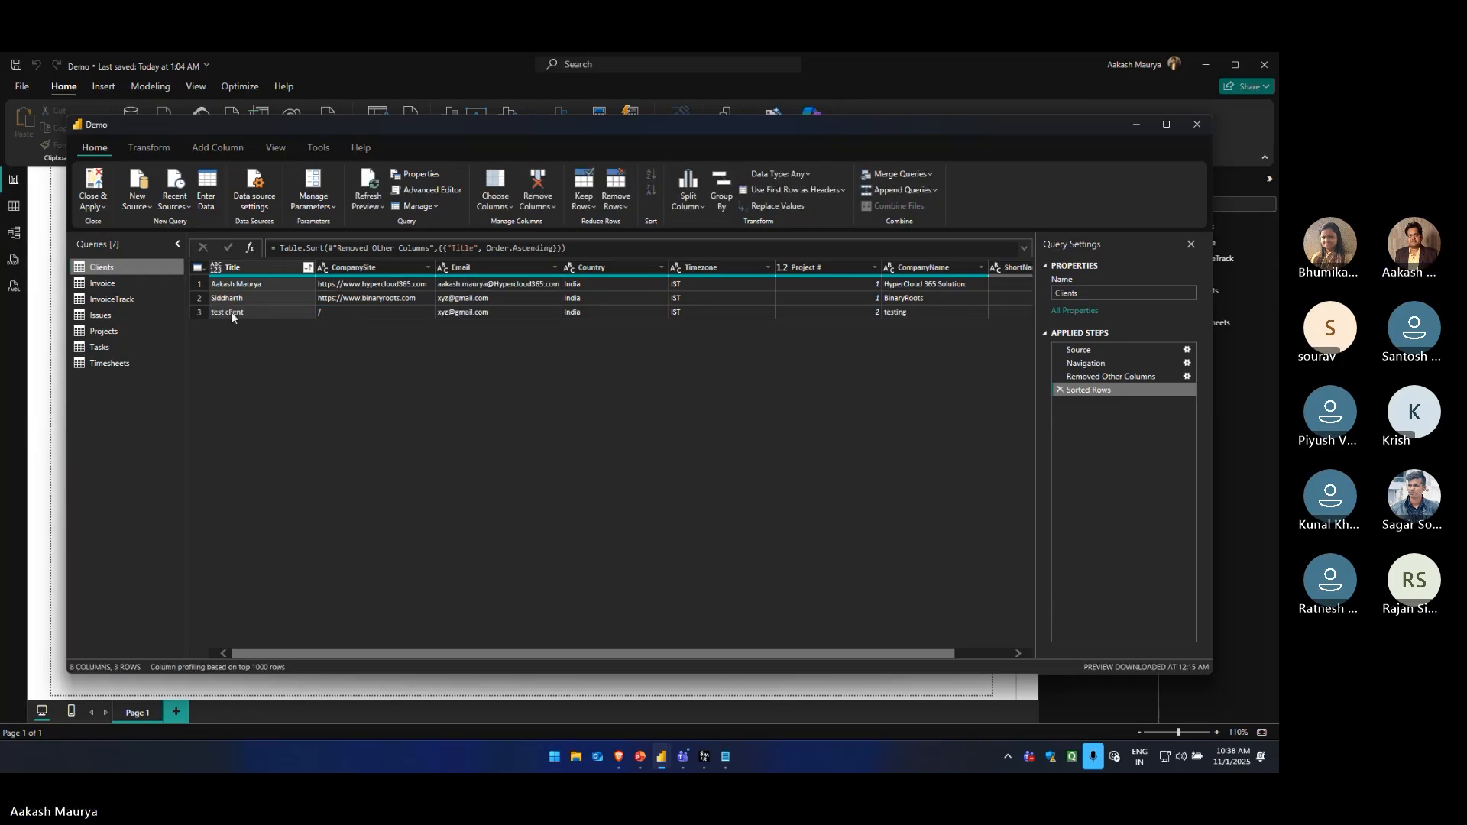
Examine the data in the Tasks and Timesheets queries and return to the Clients query
left_click(159, 149)
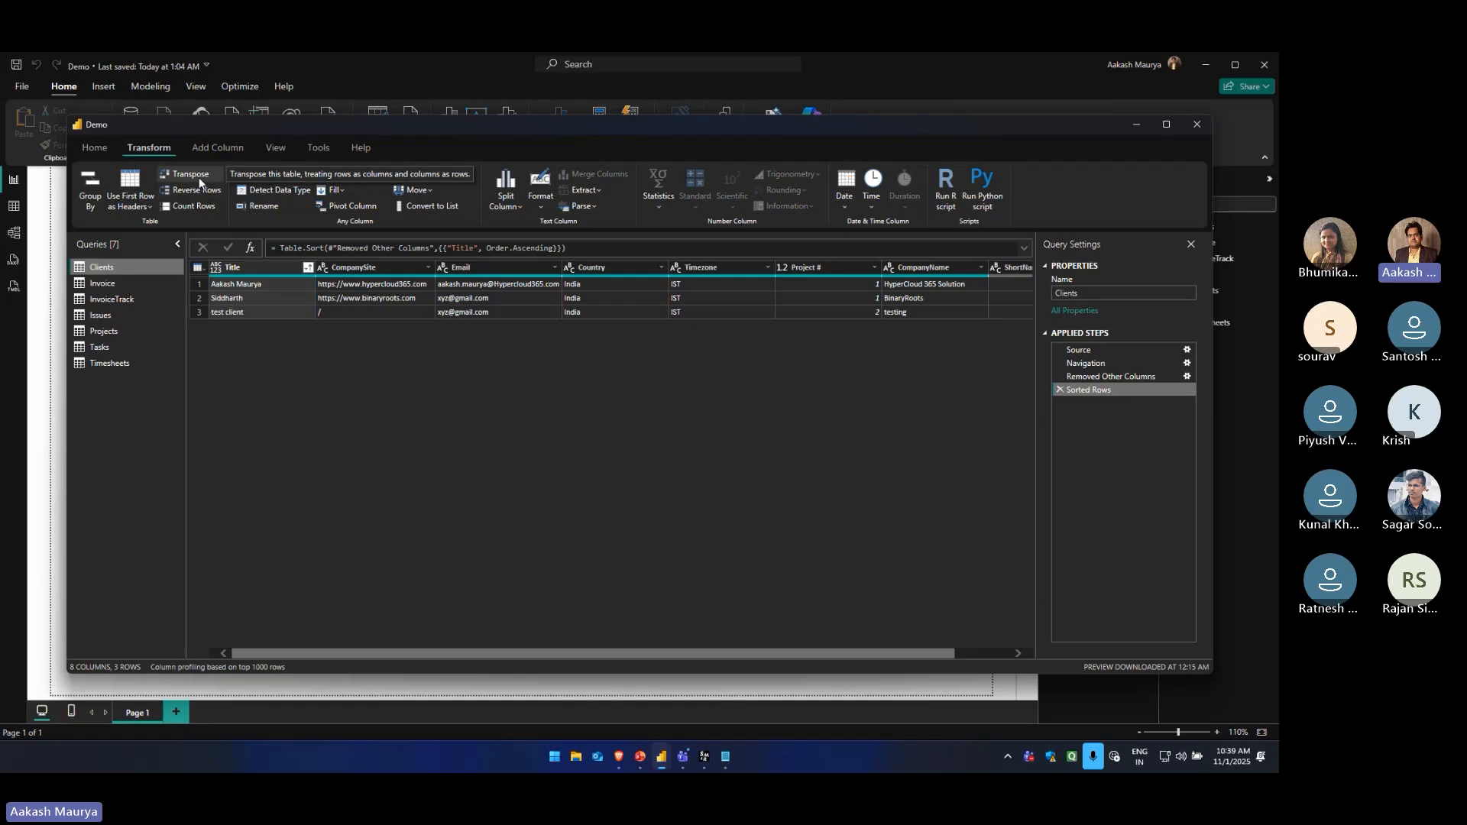
left_click(104, 348)
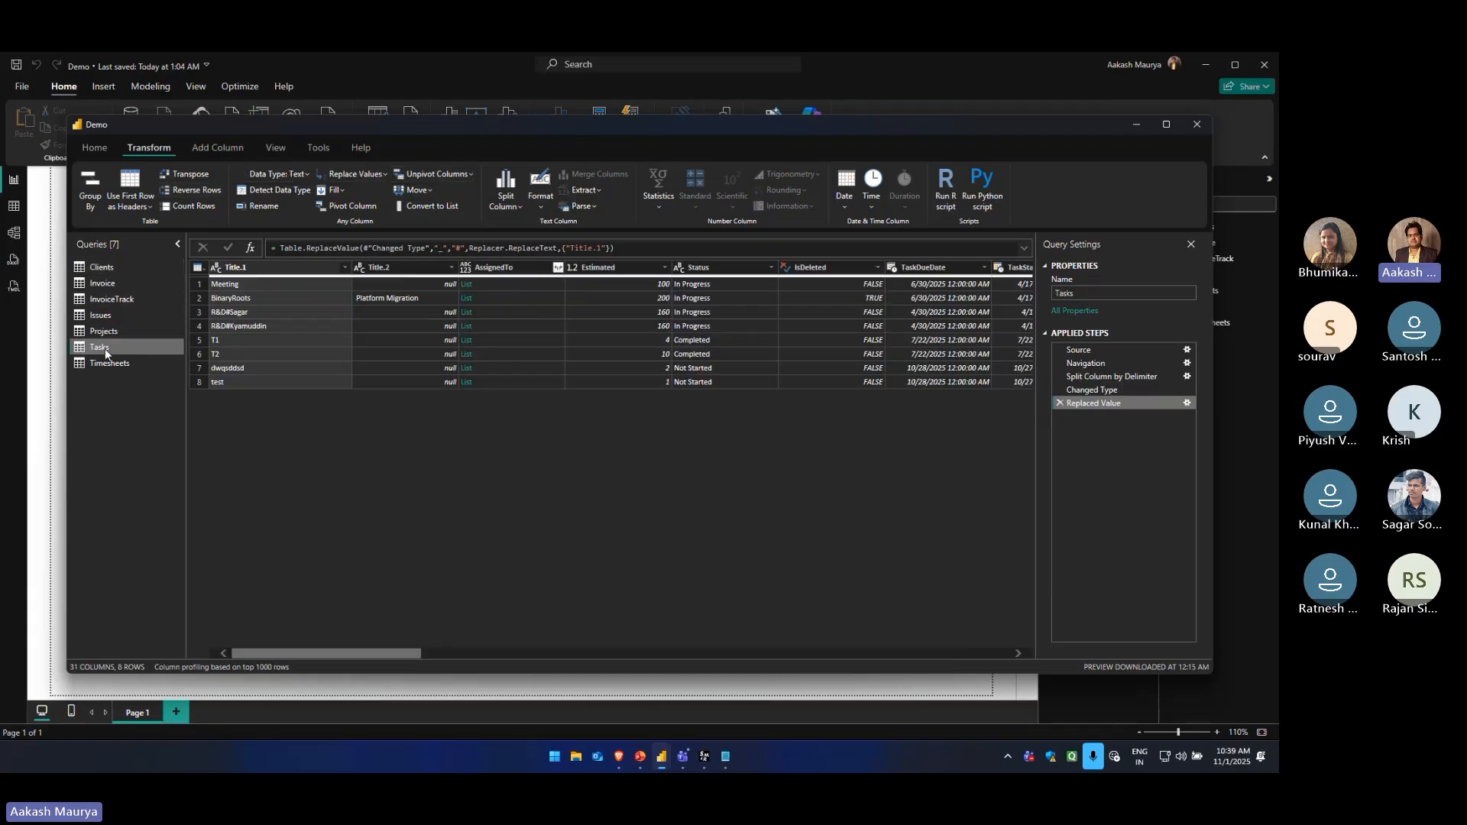
left_click(111, 363)
left_click(109, 267)
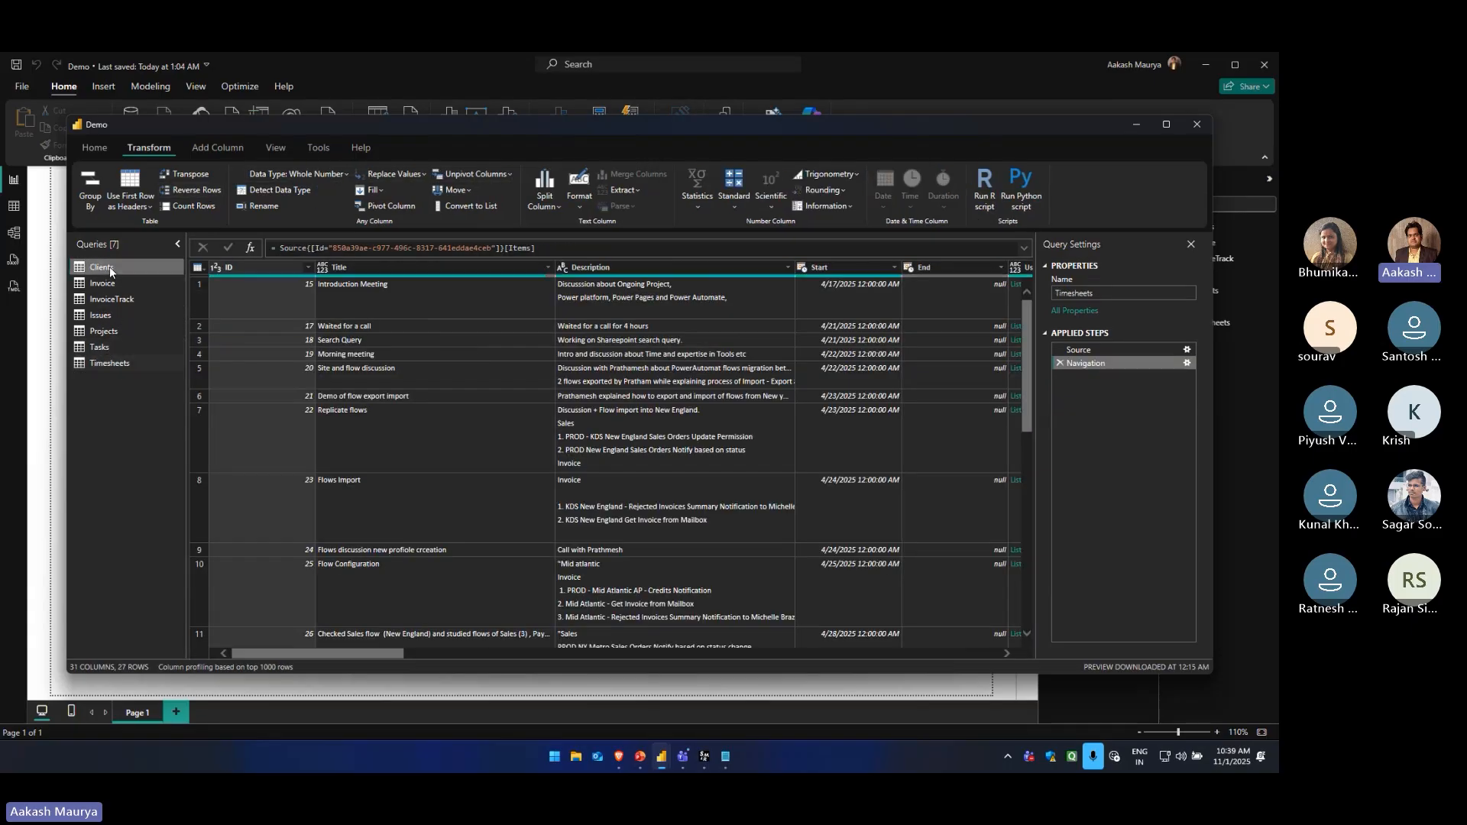
Transpose the Clients table, then remove the Transposed Table step and inspect the values in the Title column
left_click(190, 175)
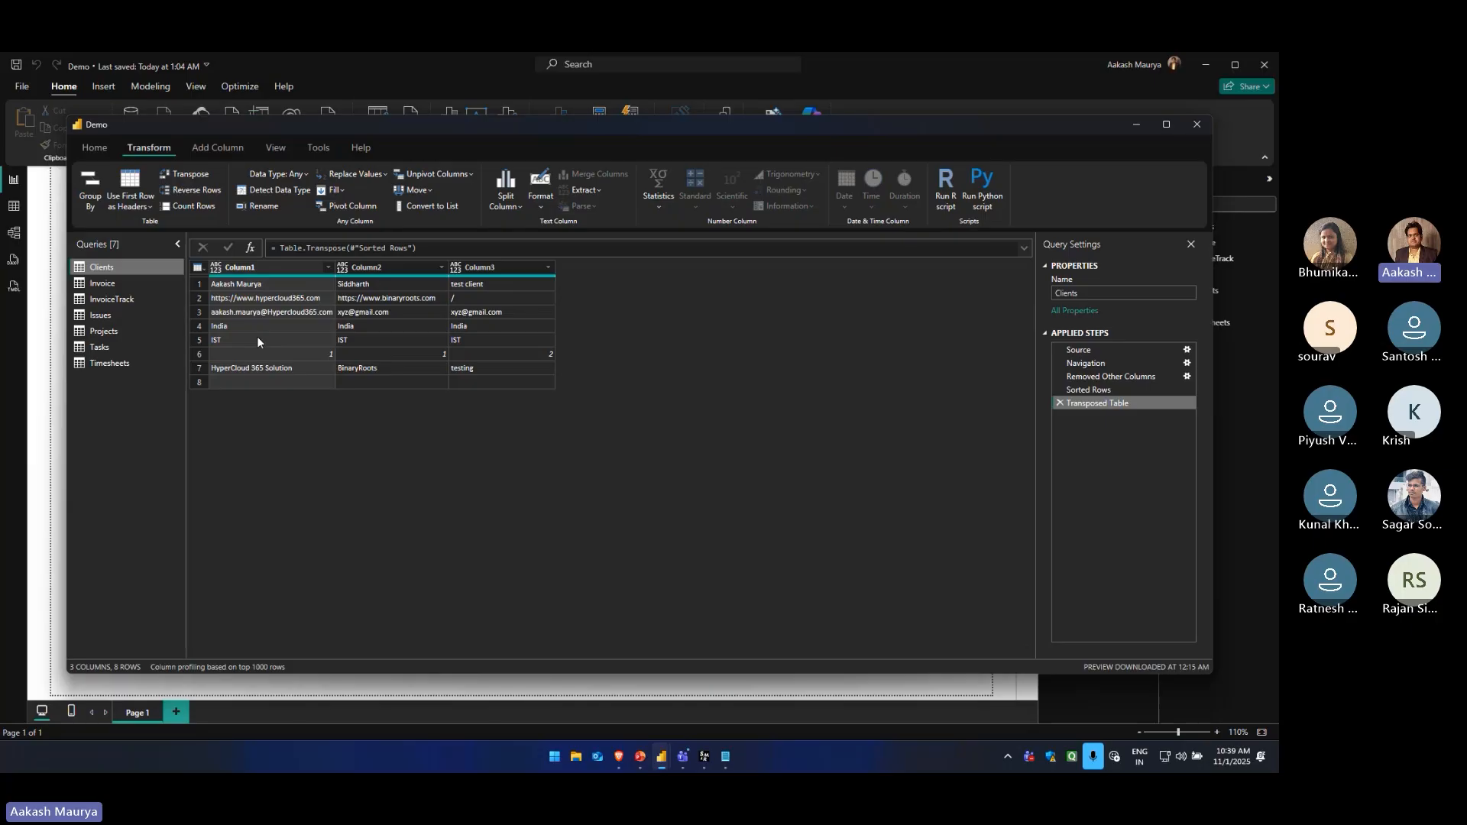
left_click(232, 283)
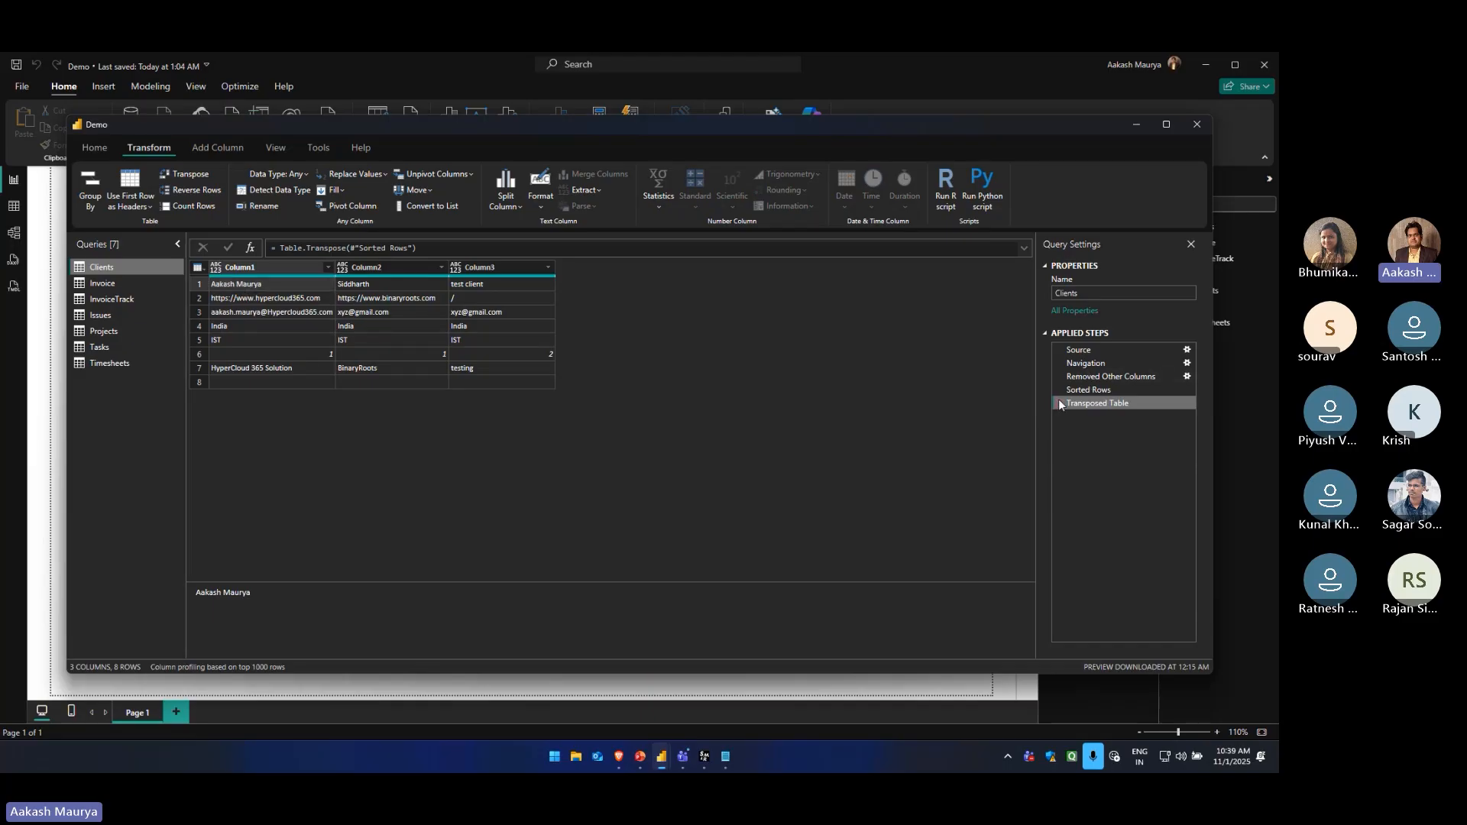
left_click(1059, 403)
left_click(263, 286)
left_click(249, 299)
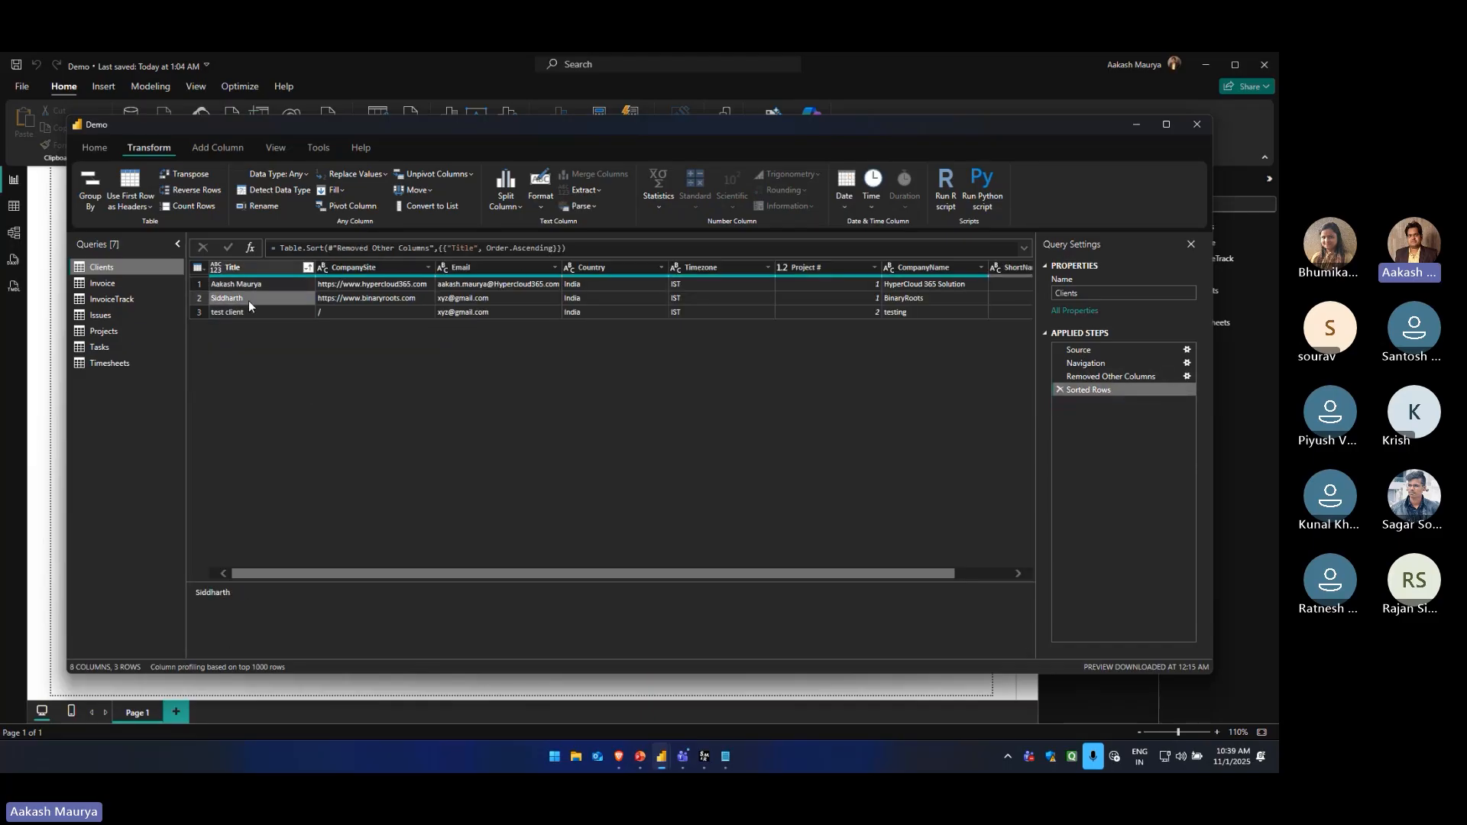
left_click(249, 310)
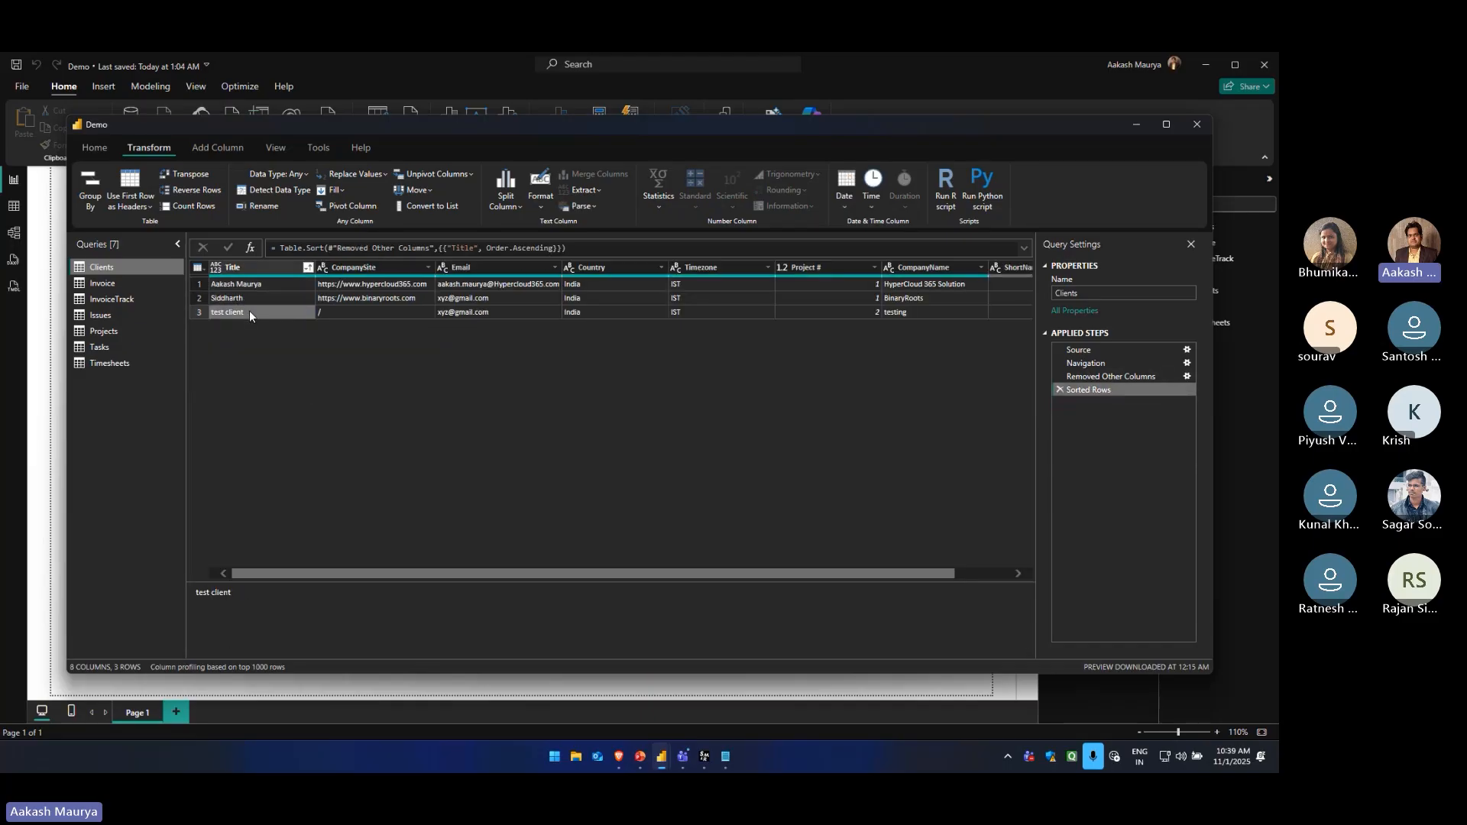
Transpose the Clients table again to compare its first row with the original titles, then delete that step
left_click(189, 175)
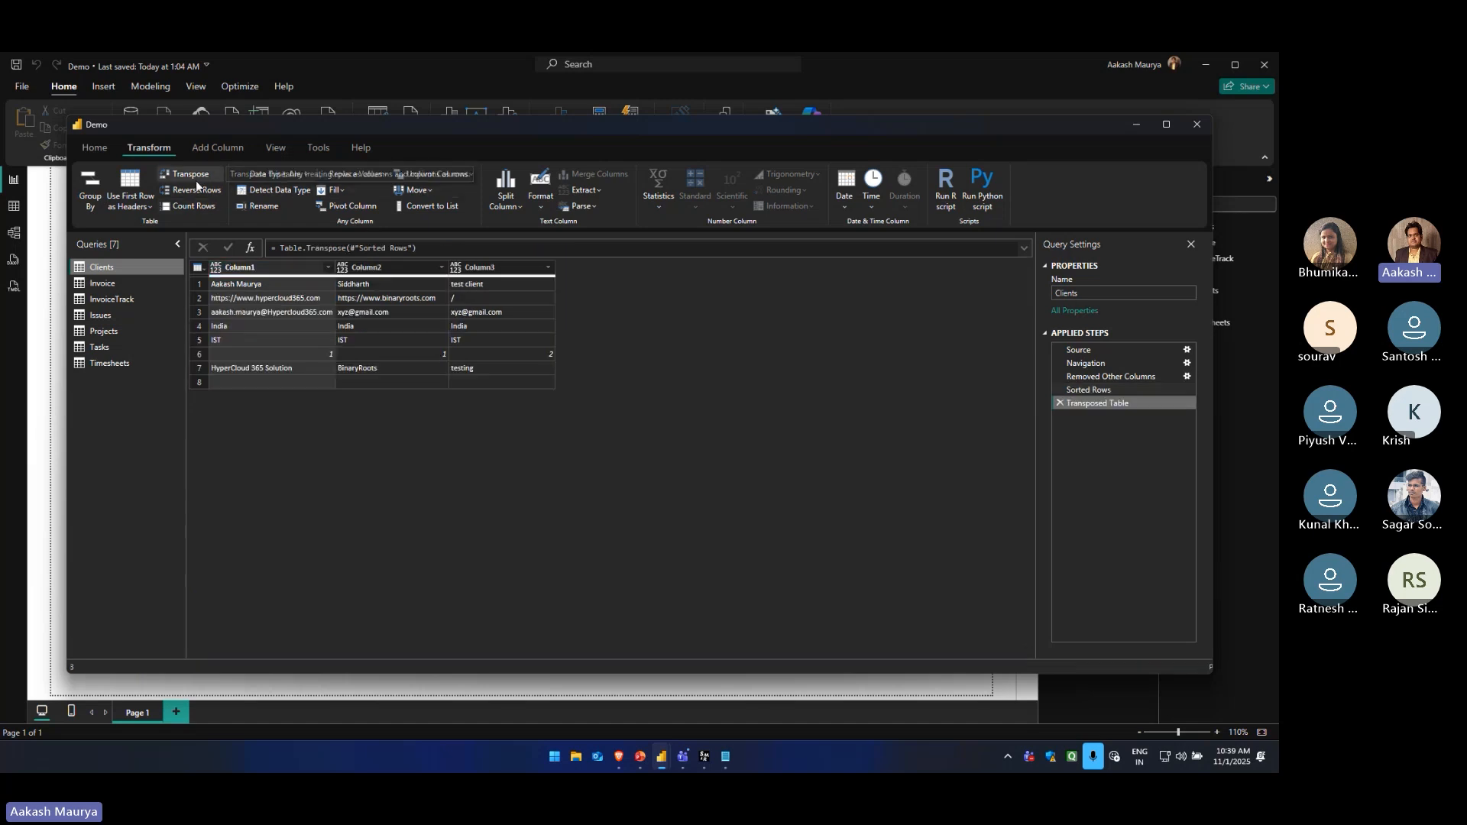
left_click(241, 283)
left_click(464, 286)
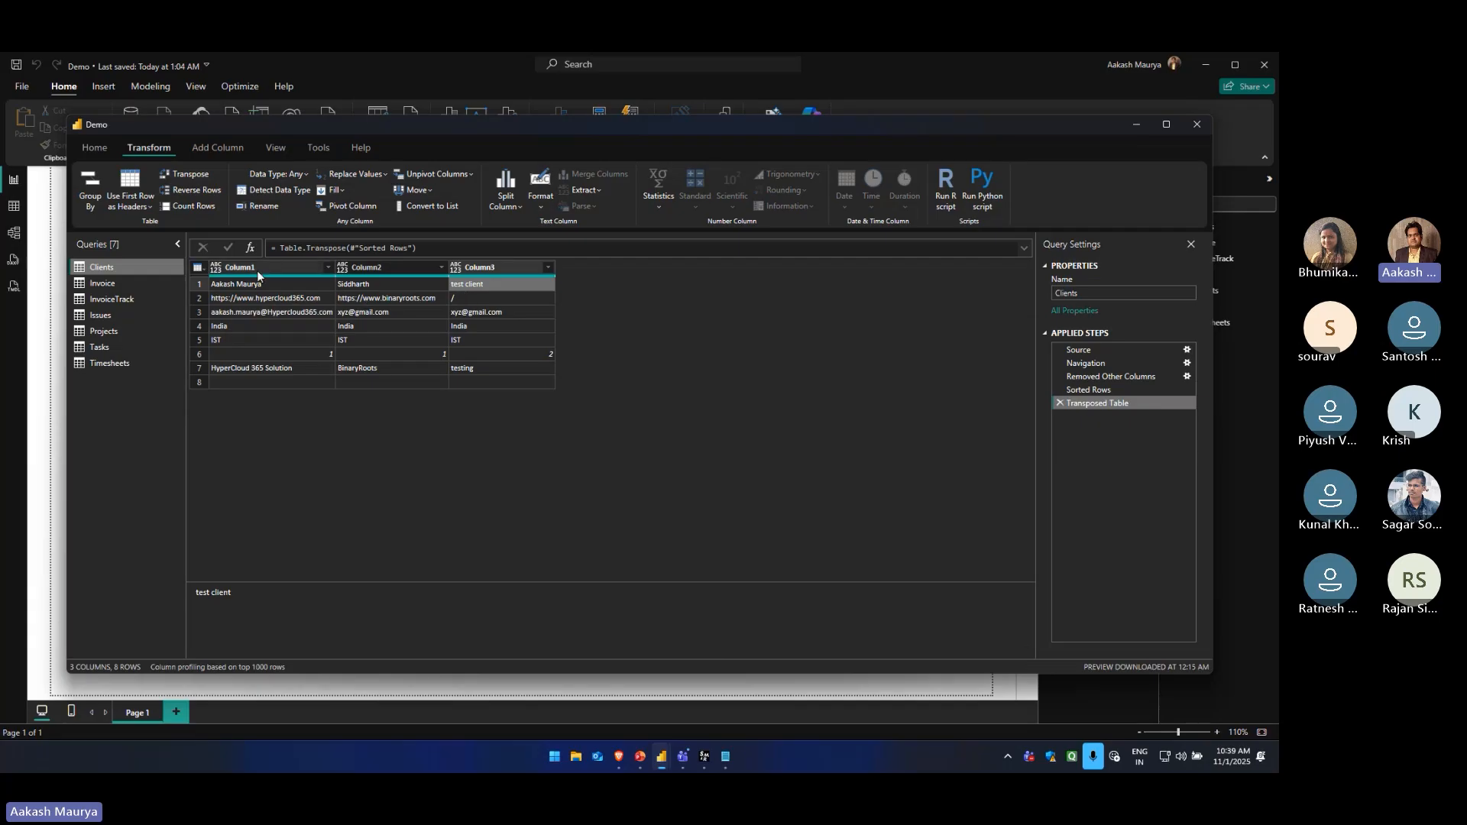
left_click(249, 282)
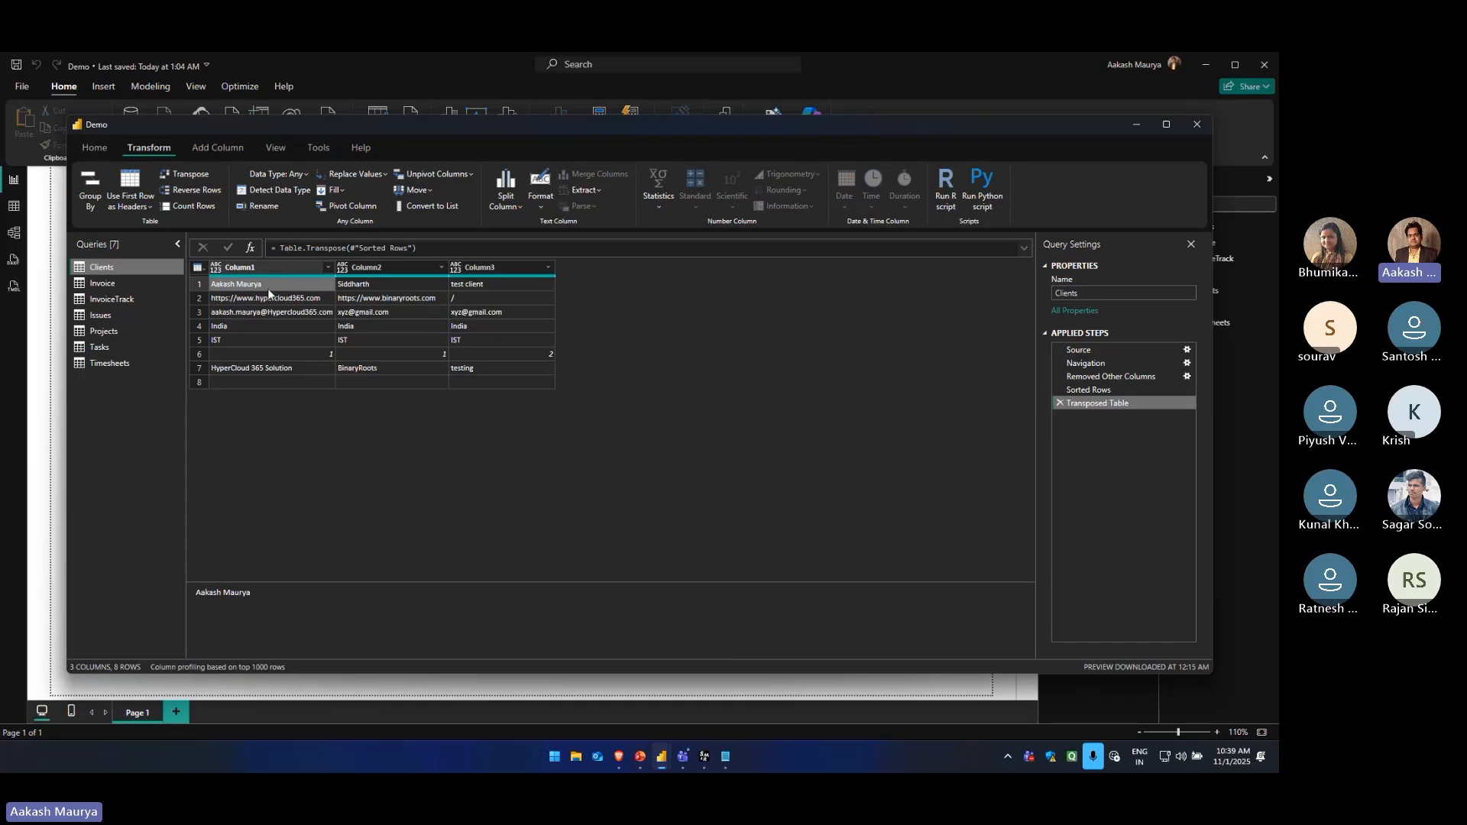
left_click(1059, 403)
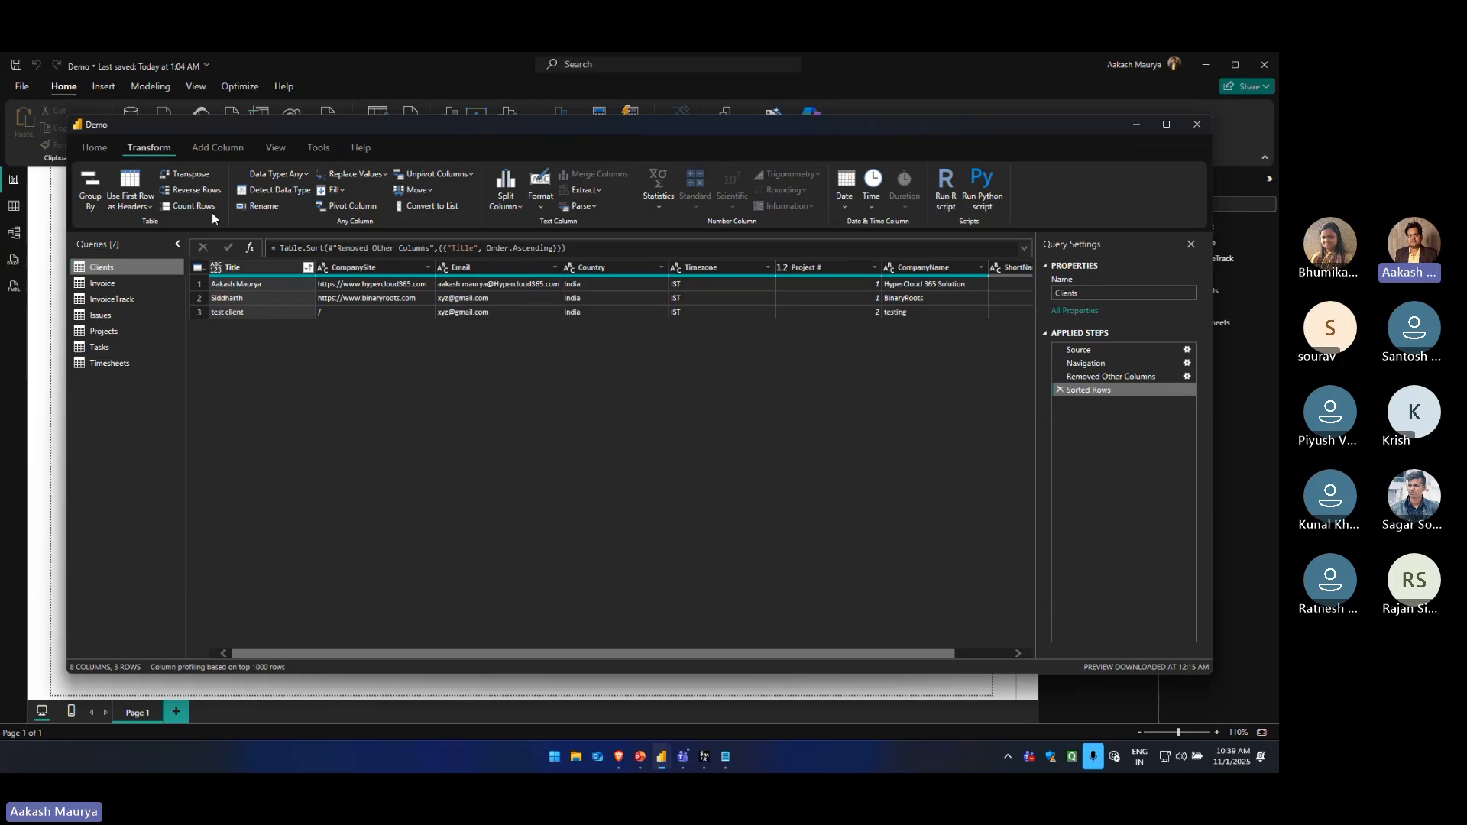
Reverse the row order of the Clients table eight times and count its rows
left_click(201, 194)
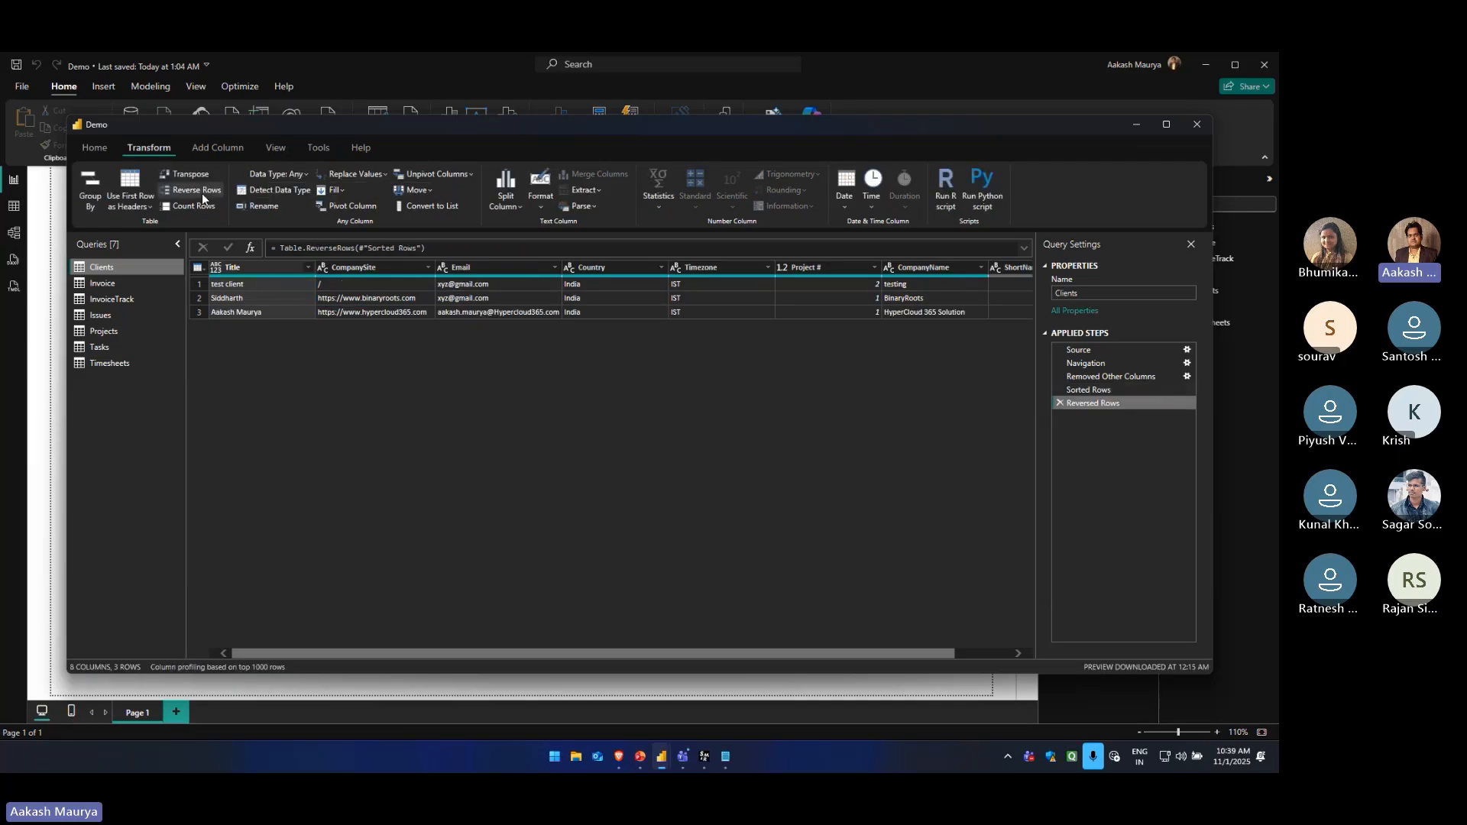
left_click(200, 194)
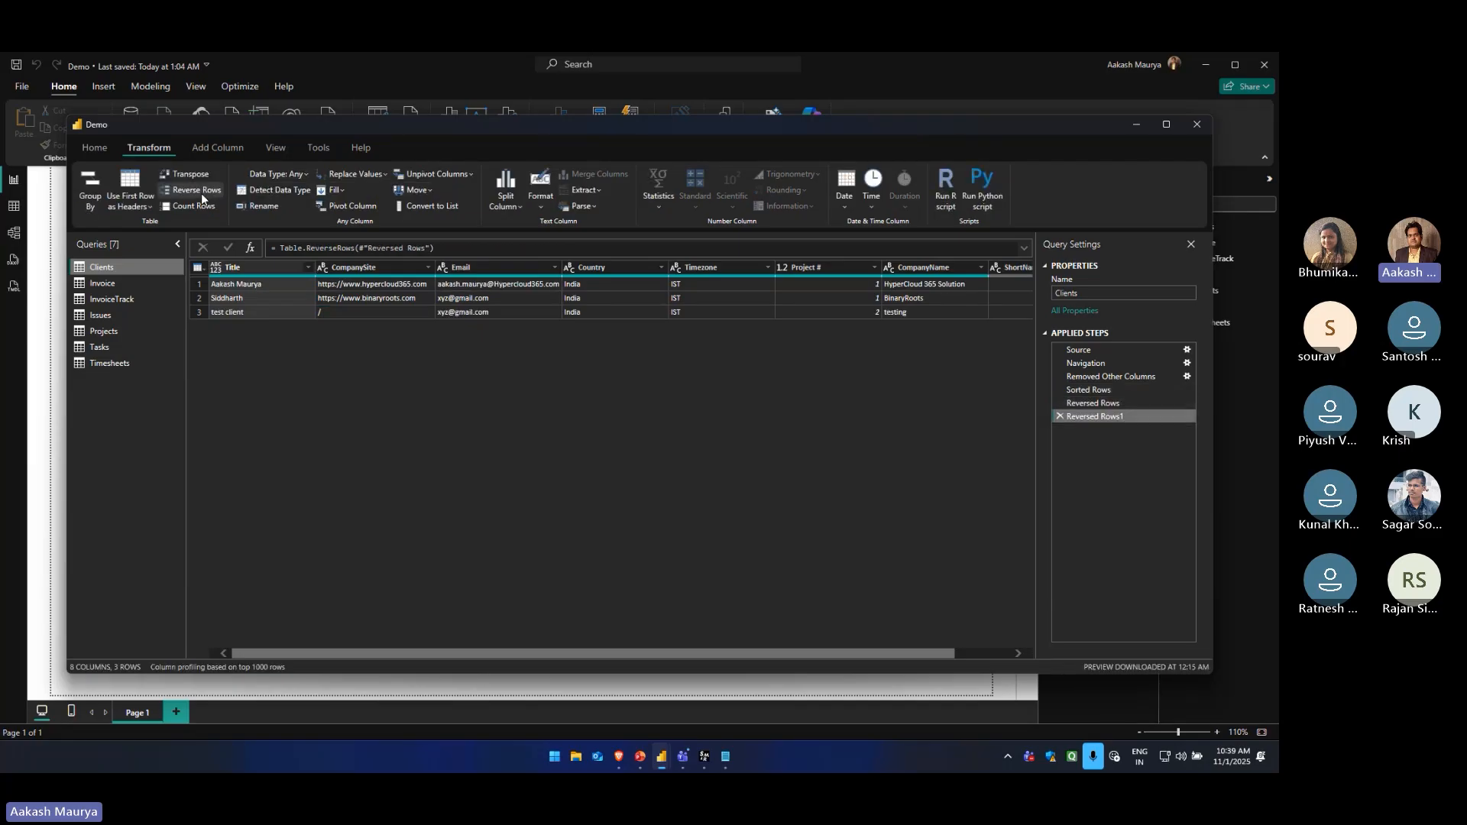
left_click(201, 194)
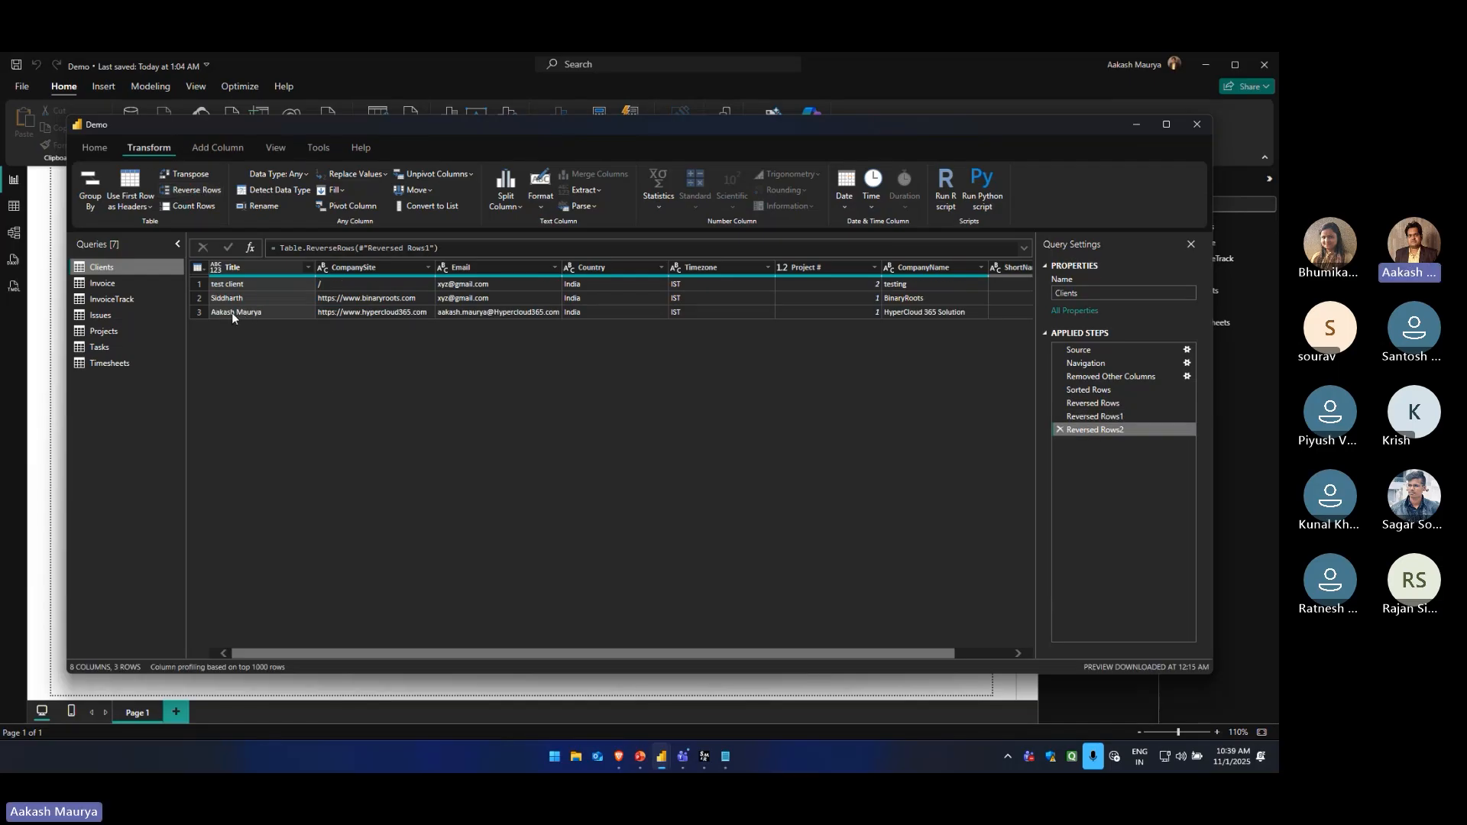
left_click(196, 190)
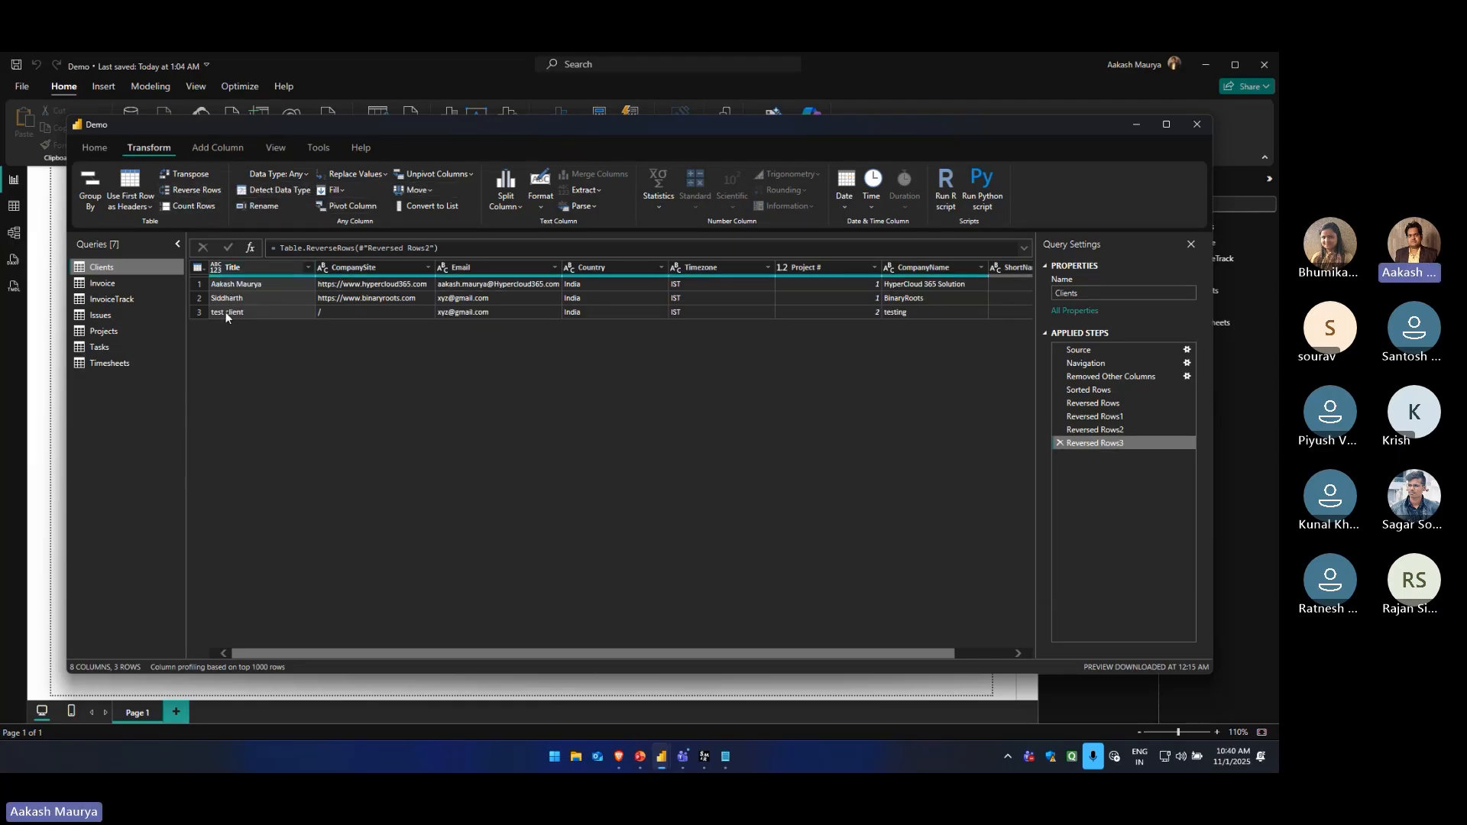
left_click(197, 191)
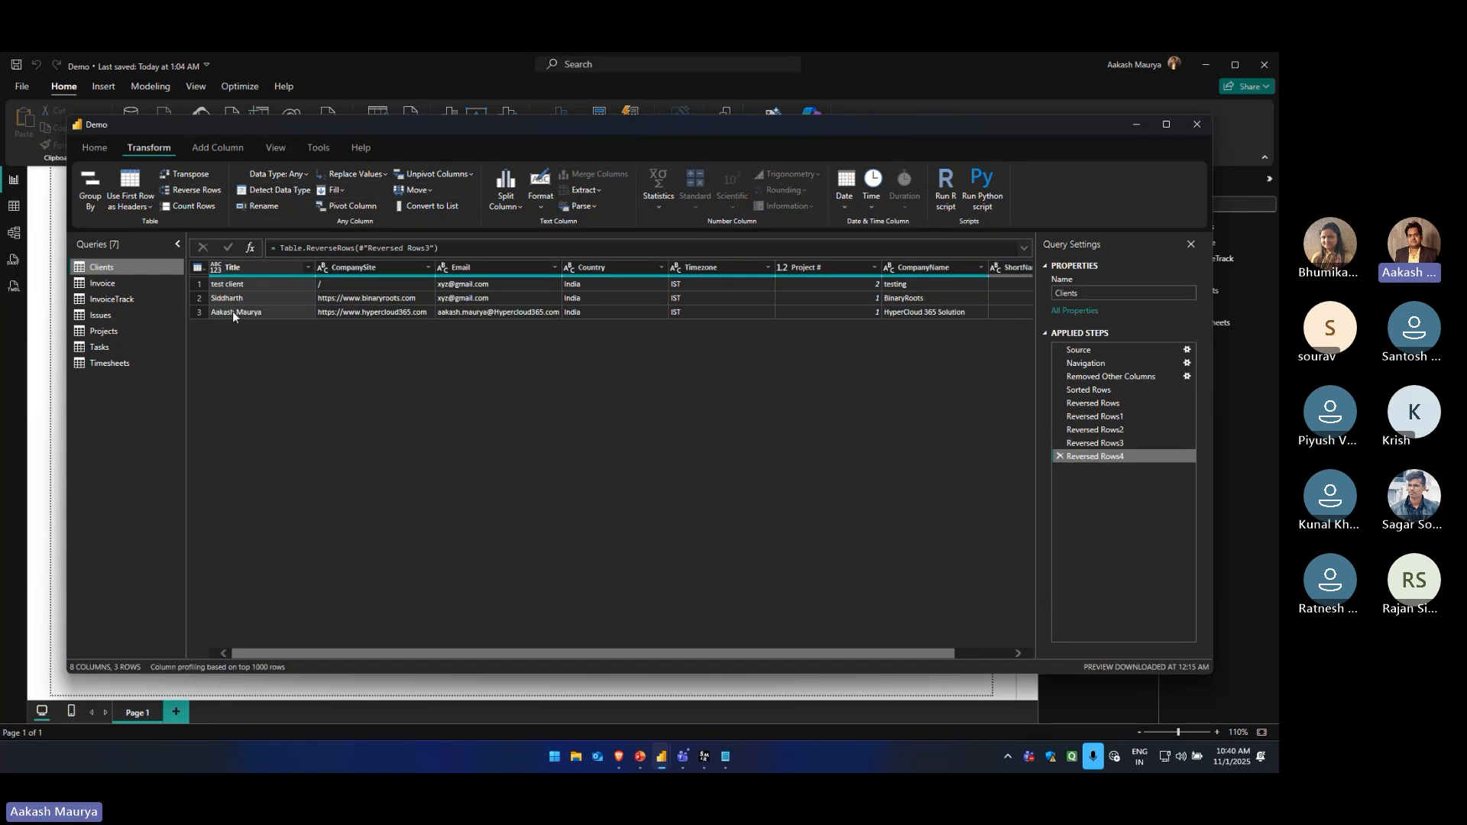
left_click(198, 191)
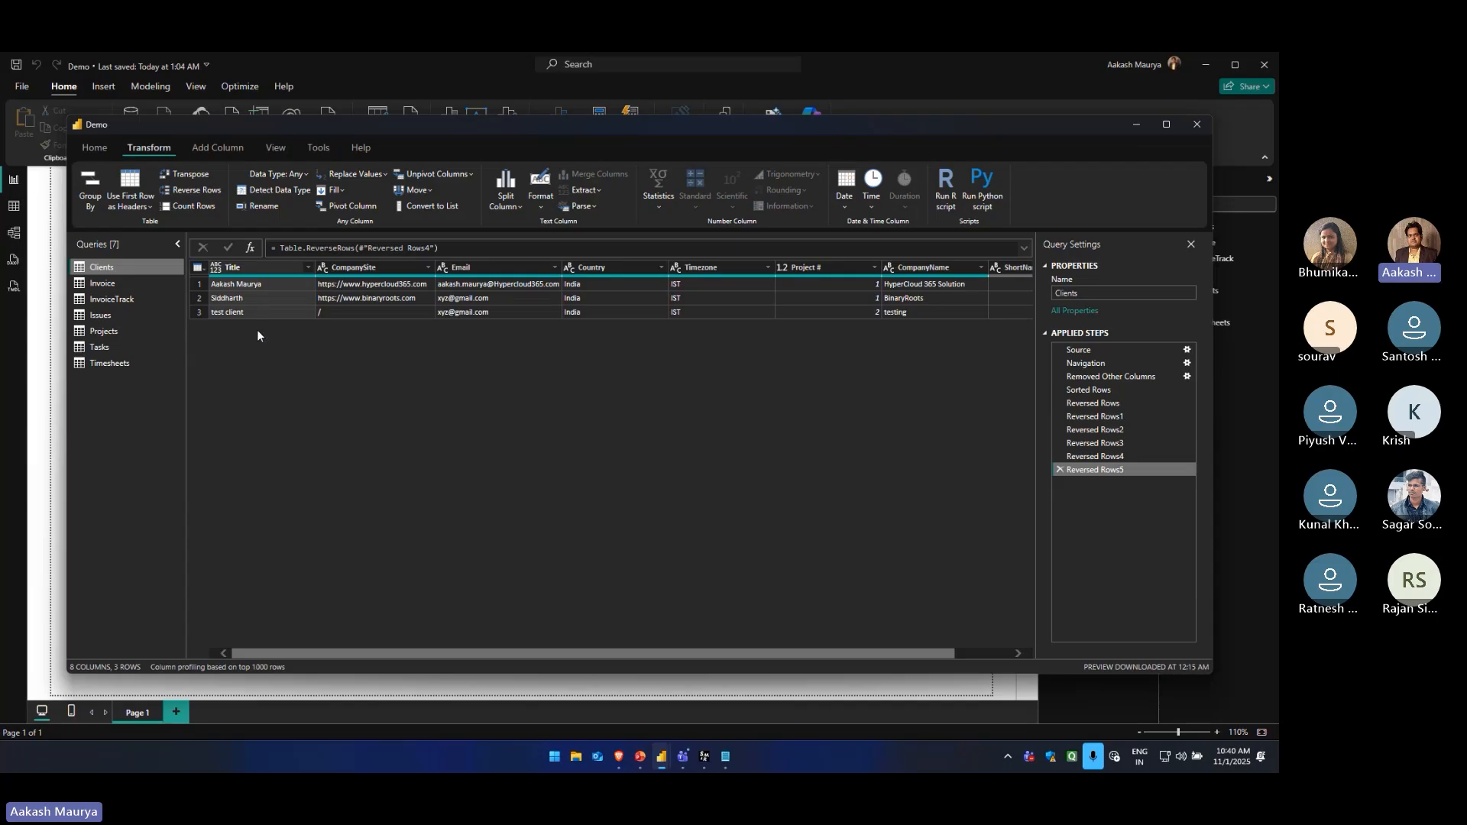
left_click(197, 190)
left_click(199, 192)
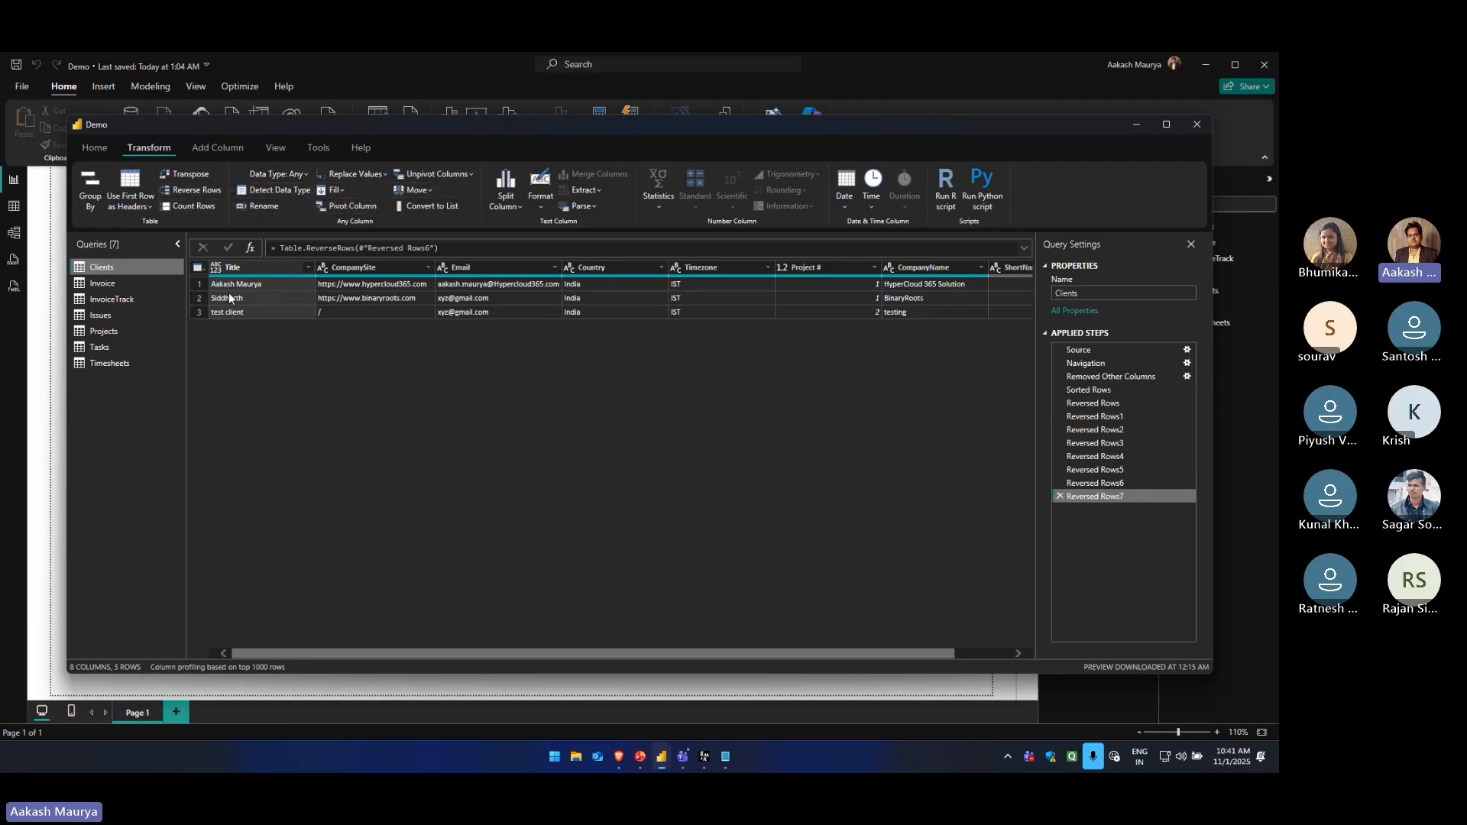
left_click(190, 206)
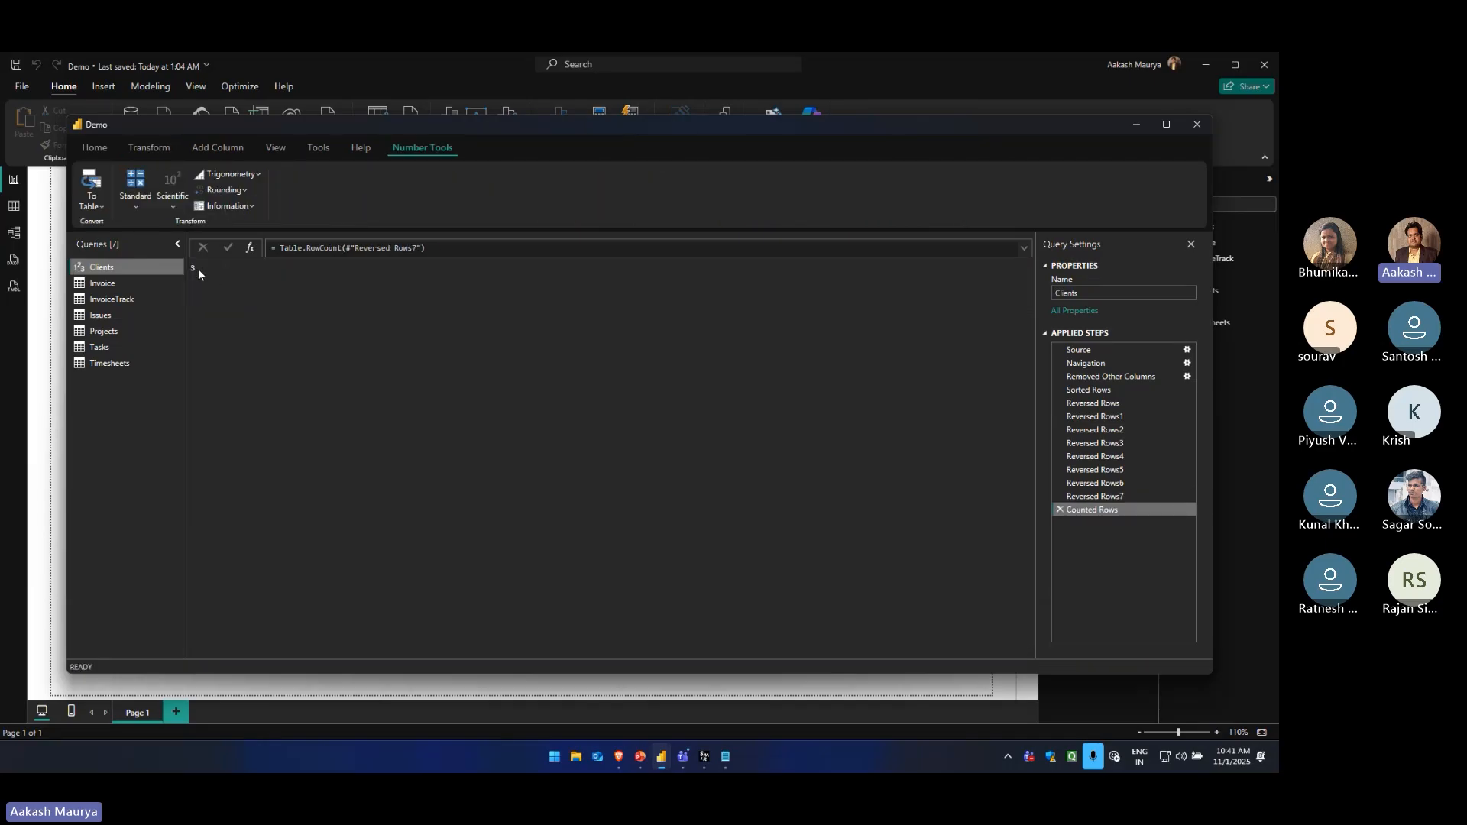
Delete the Counted Rows step and all Reversed Rows steps from the Clients query
left_click(1061, 509)
left_click(1059, 497)
left_click(1058, 483)
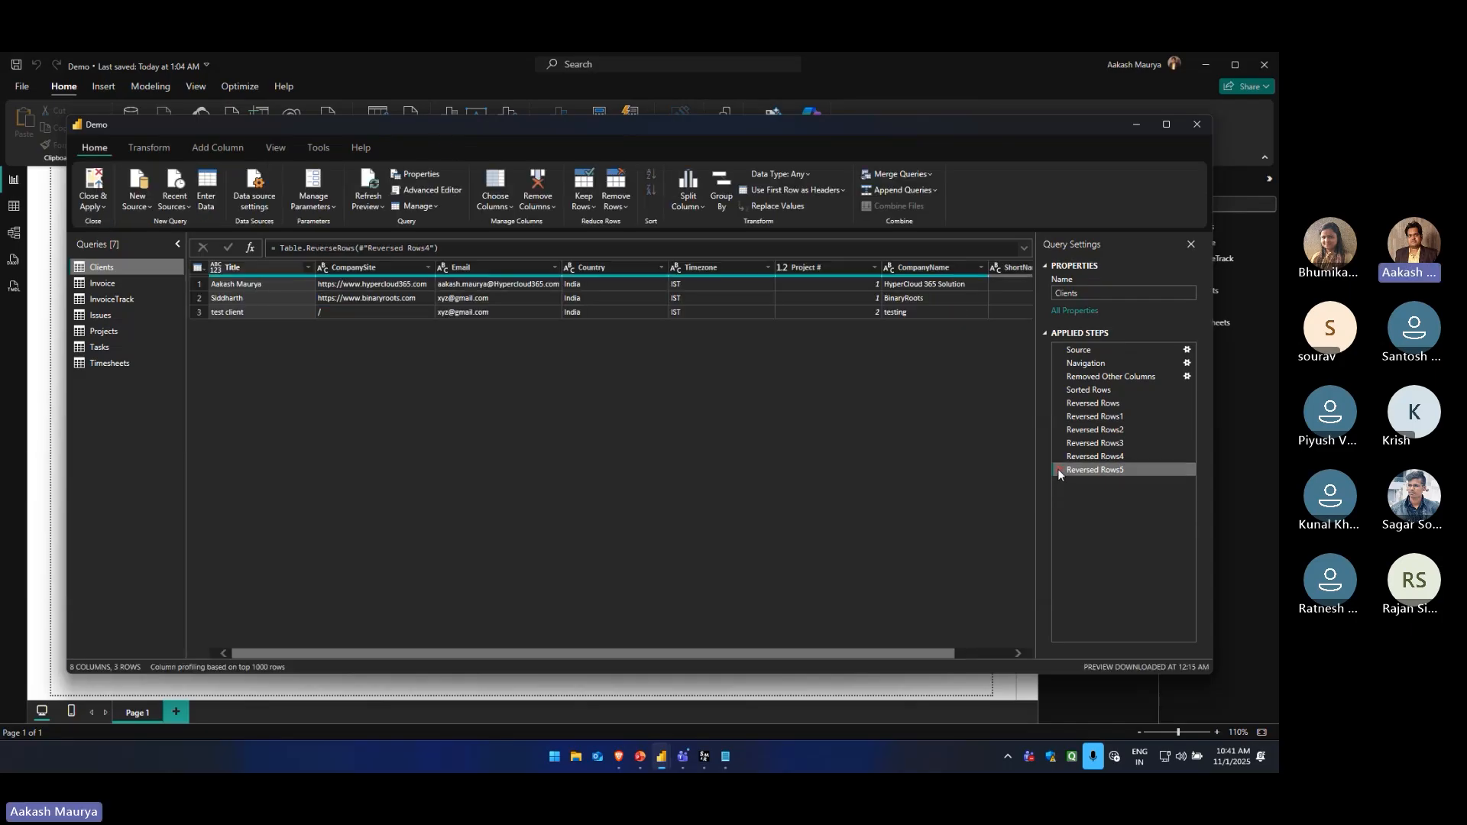
left_click(1058, 470)
left_click(1058, 456)
left_click(1057, 443)
left_click(1057, 431)
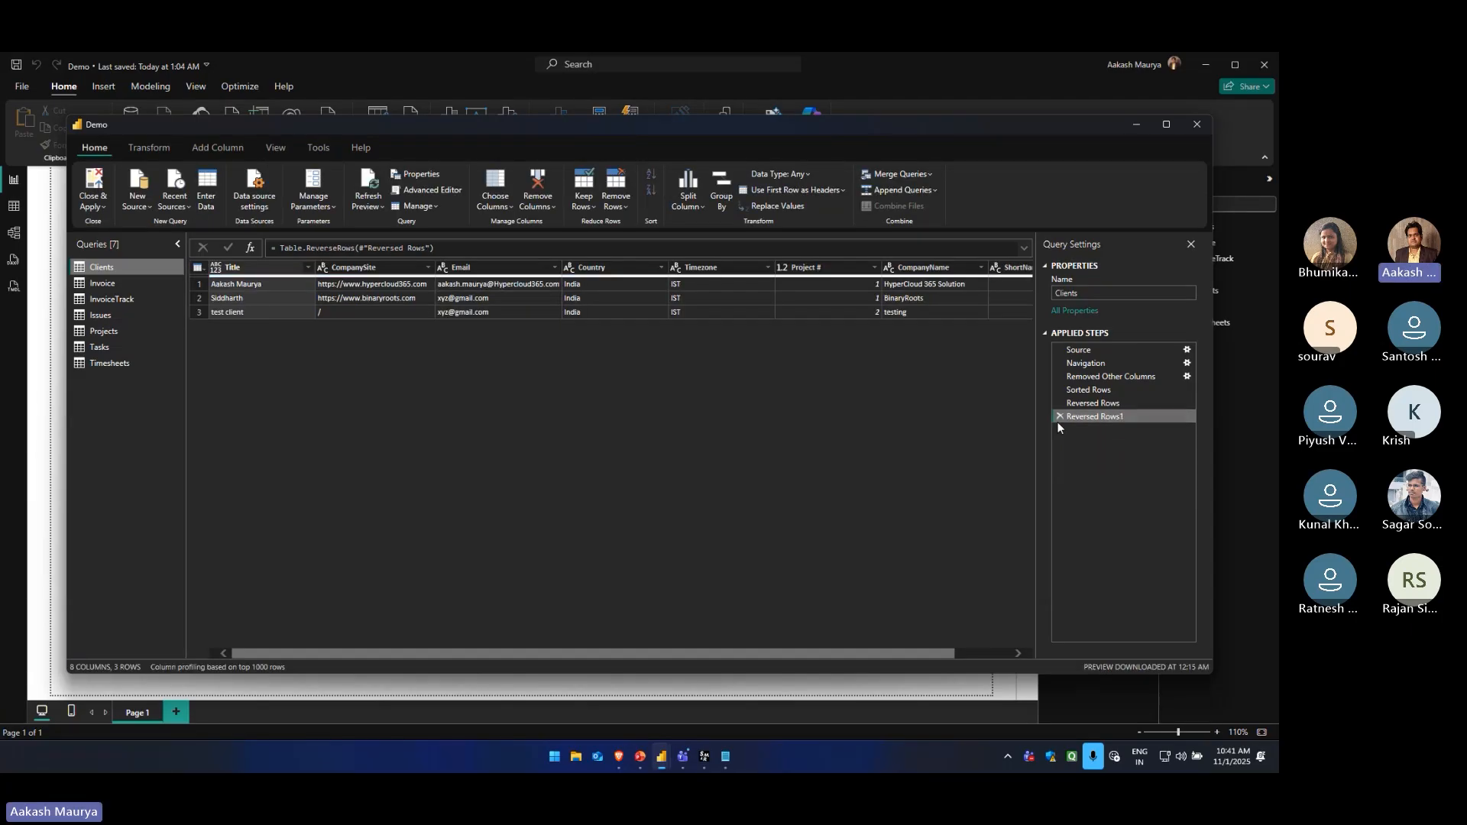
left_click(1059, 416)
left_click(1061, 404)
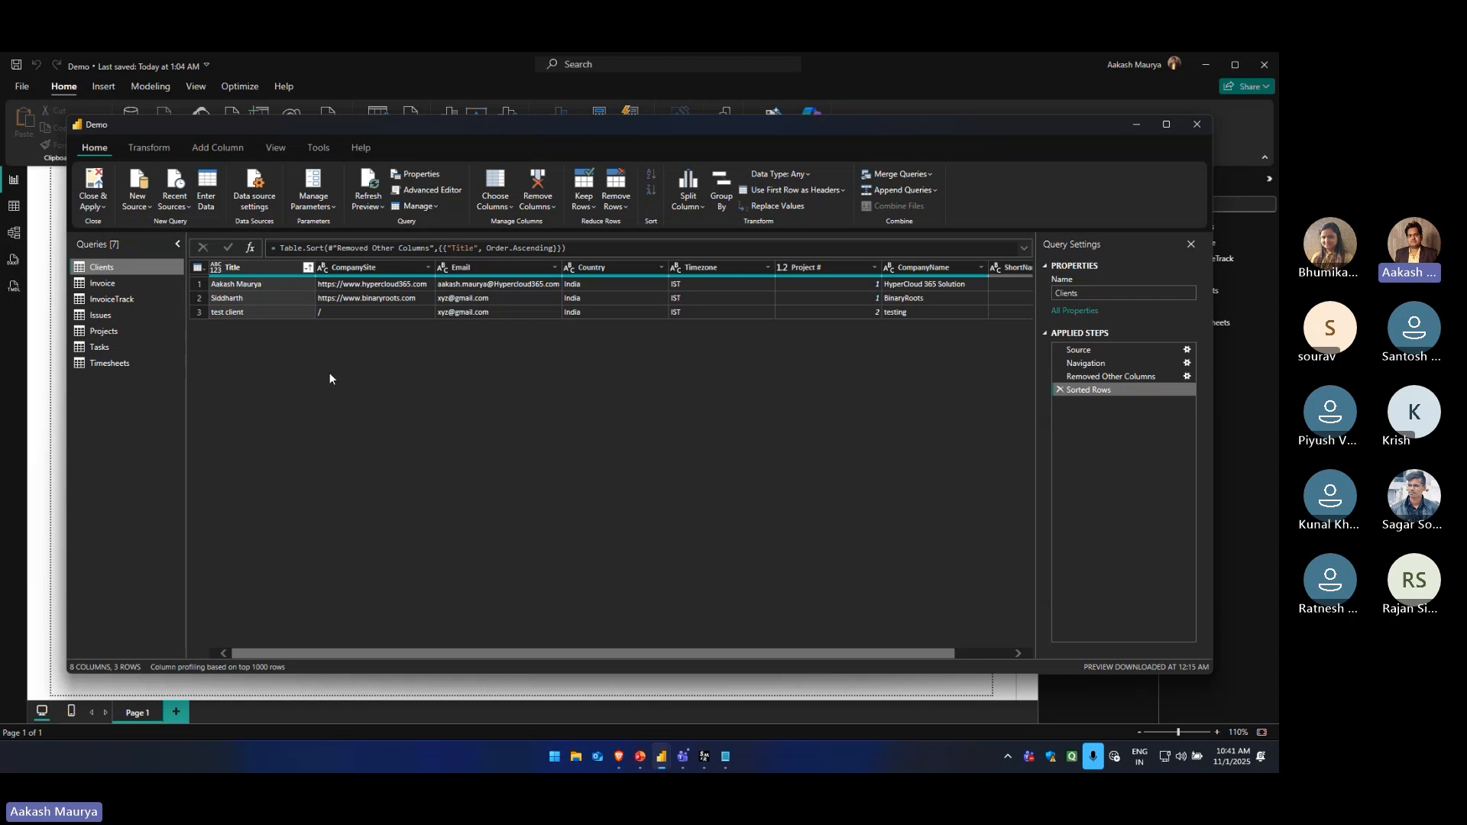
Review the data types available for the Title column of the Clients query
left_click(151, 148)
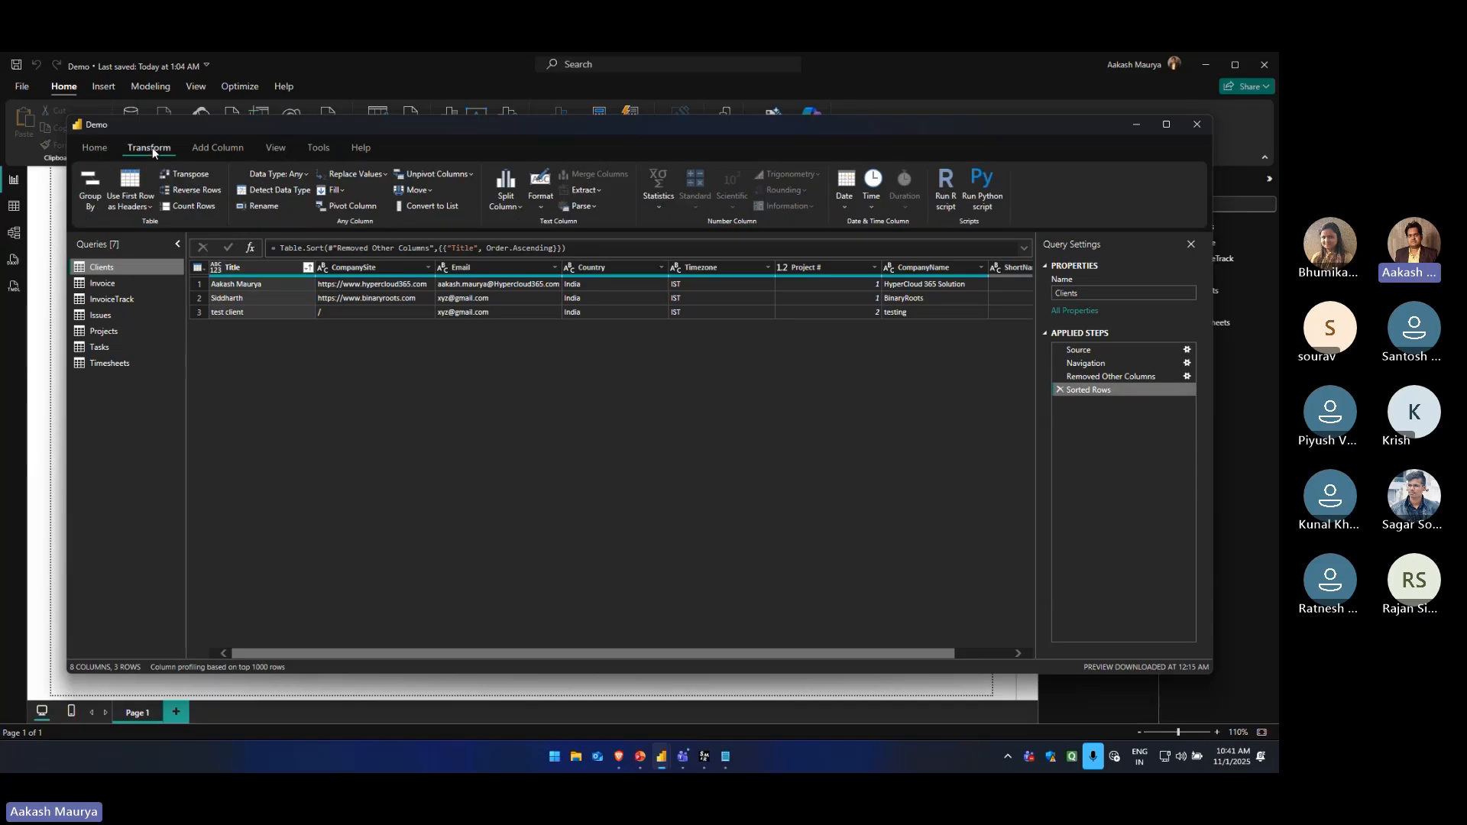
left_click(264, 270)
left_click(305, 174)
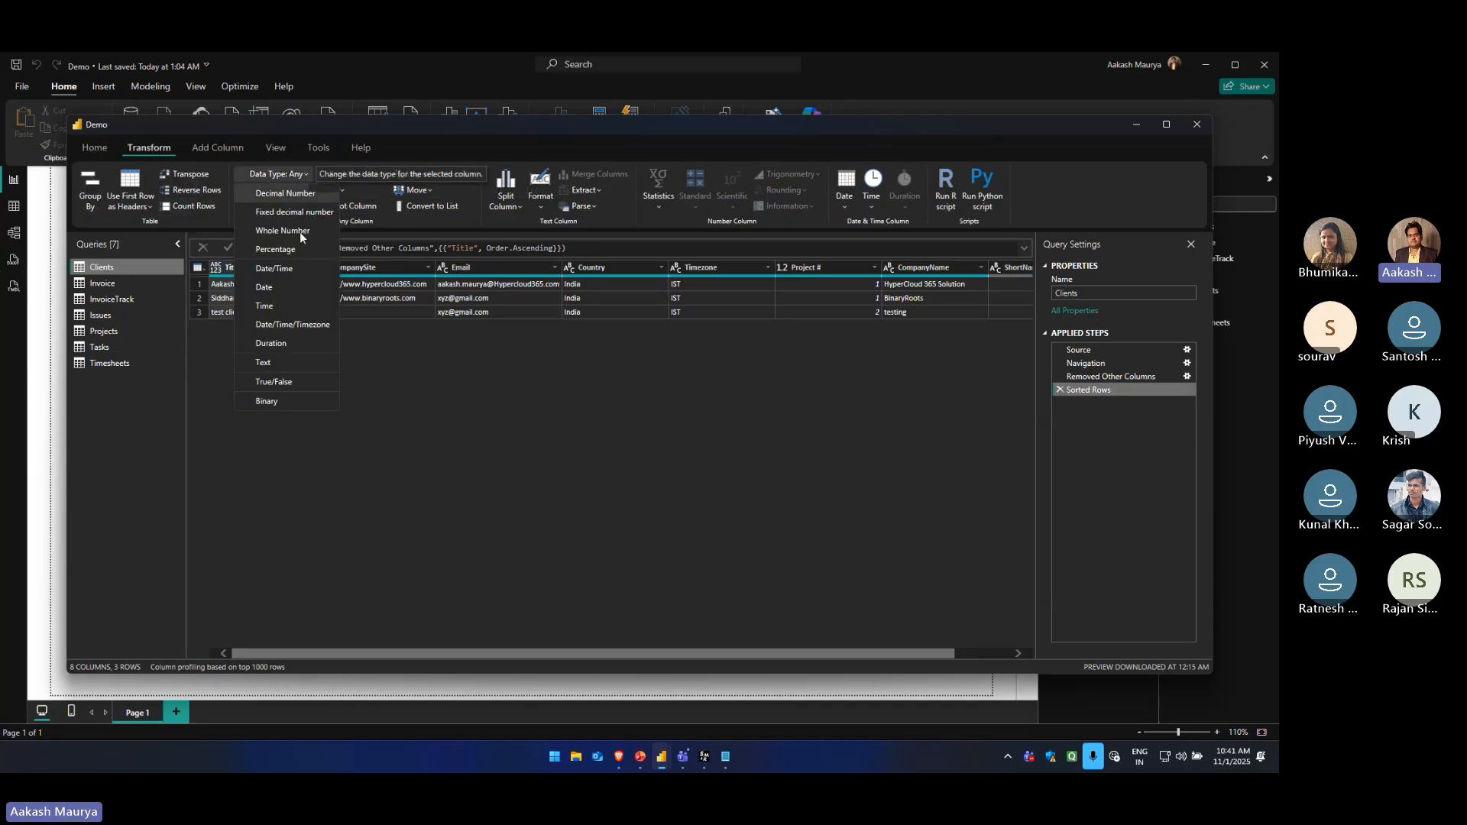
left_click(391, 388)
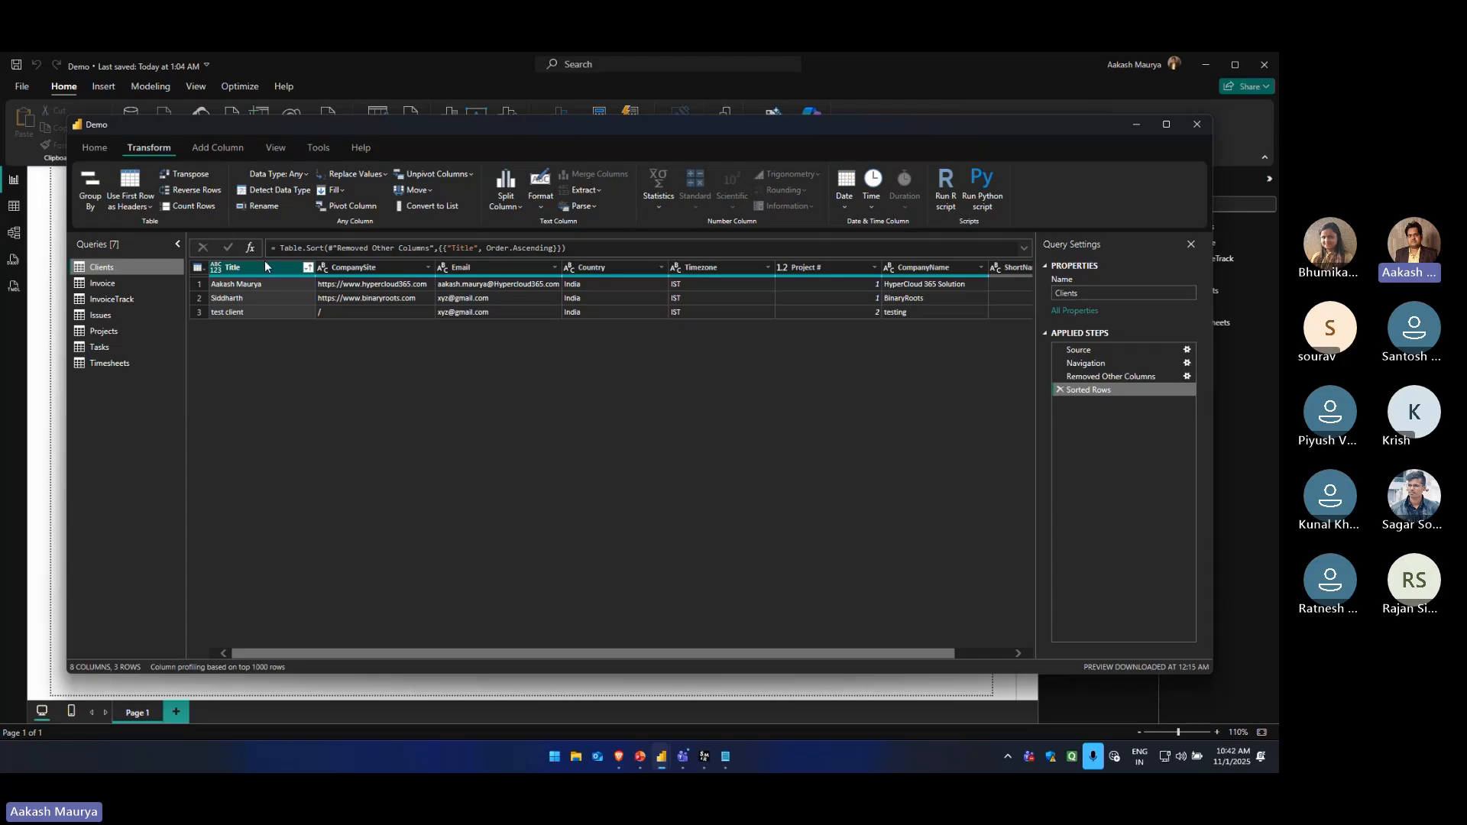
Rename the Title column of the Clients query to Name
left_click(272, 208)
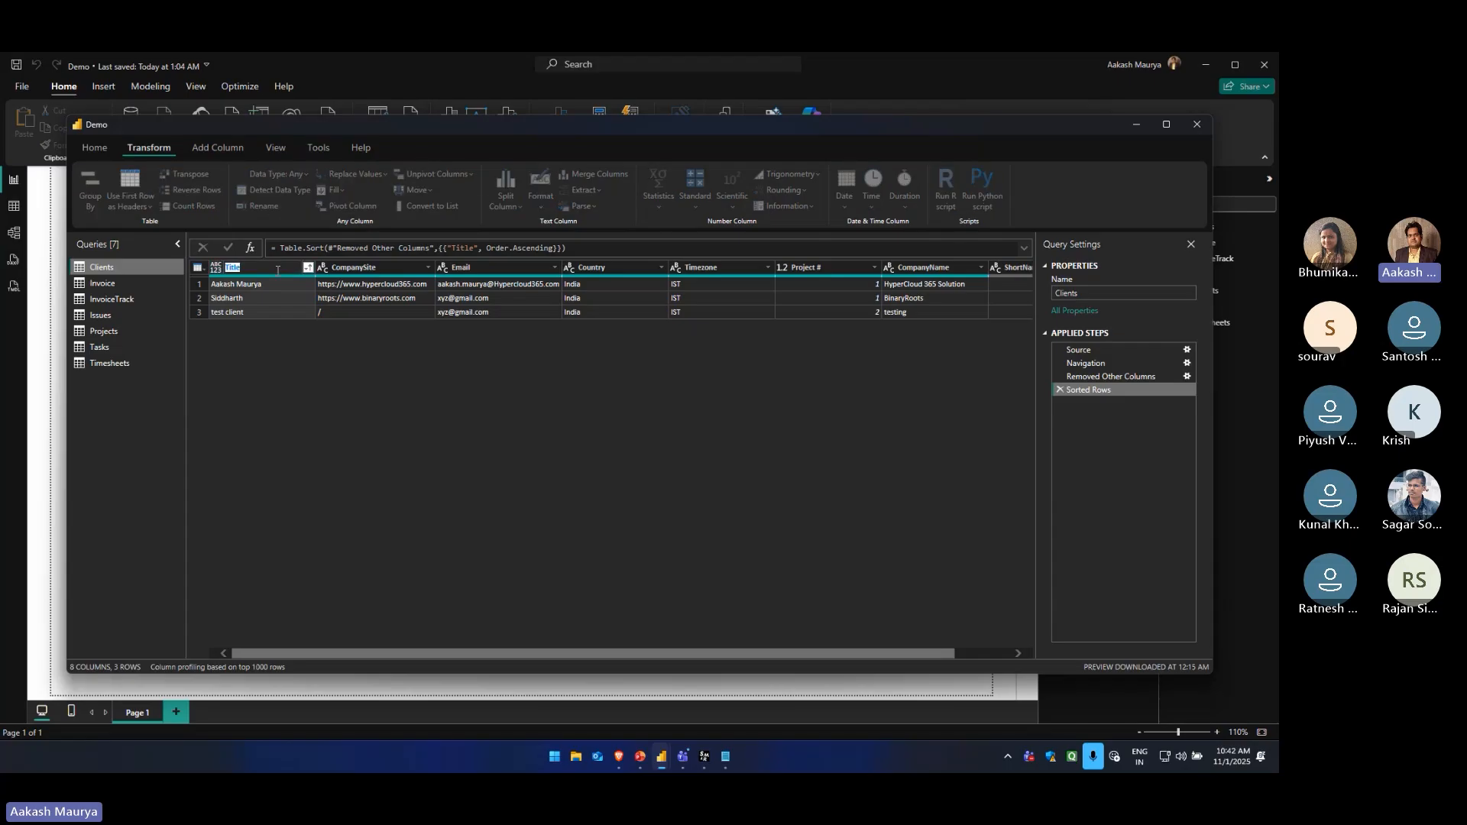
type("Name")
key("Return")
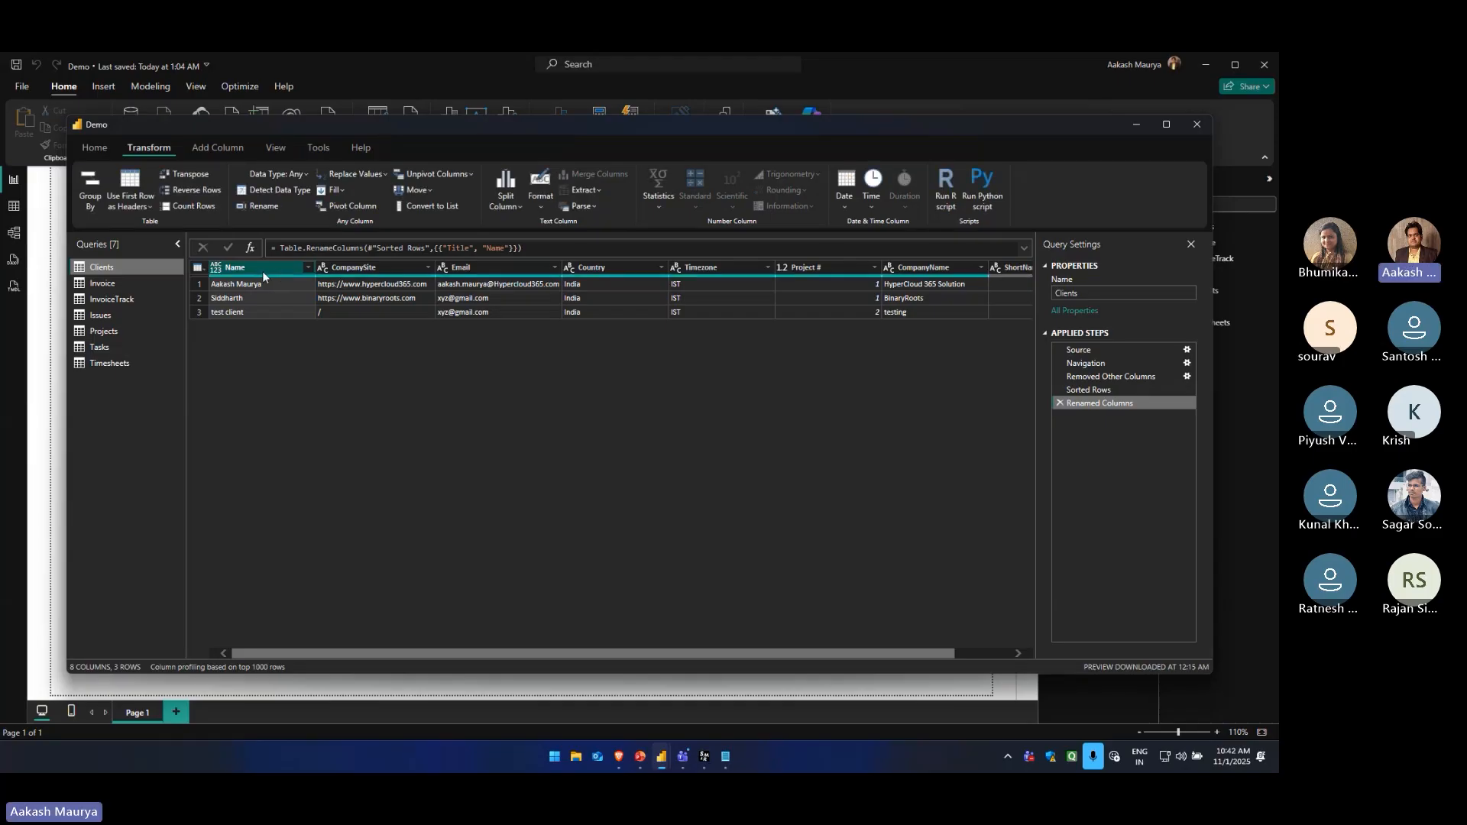
right_click(246, 269)
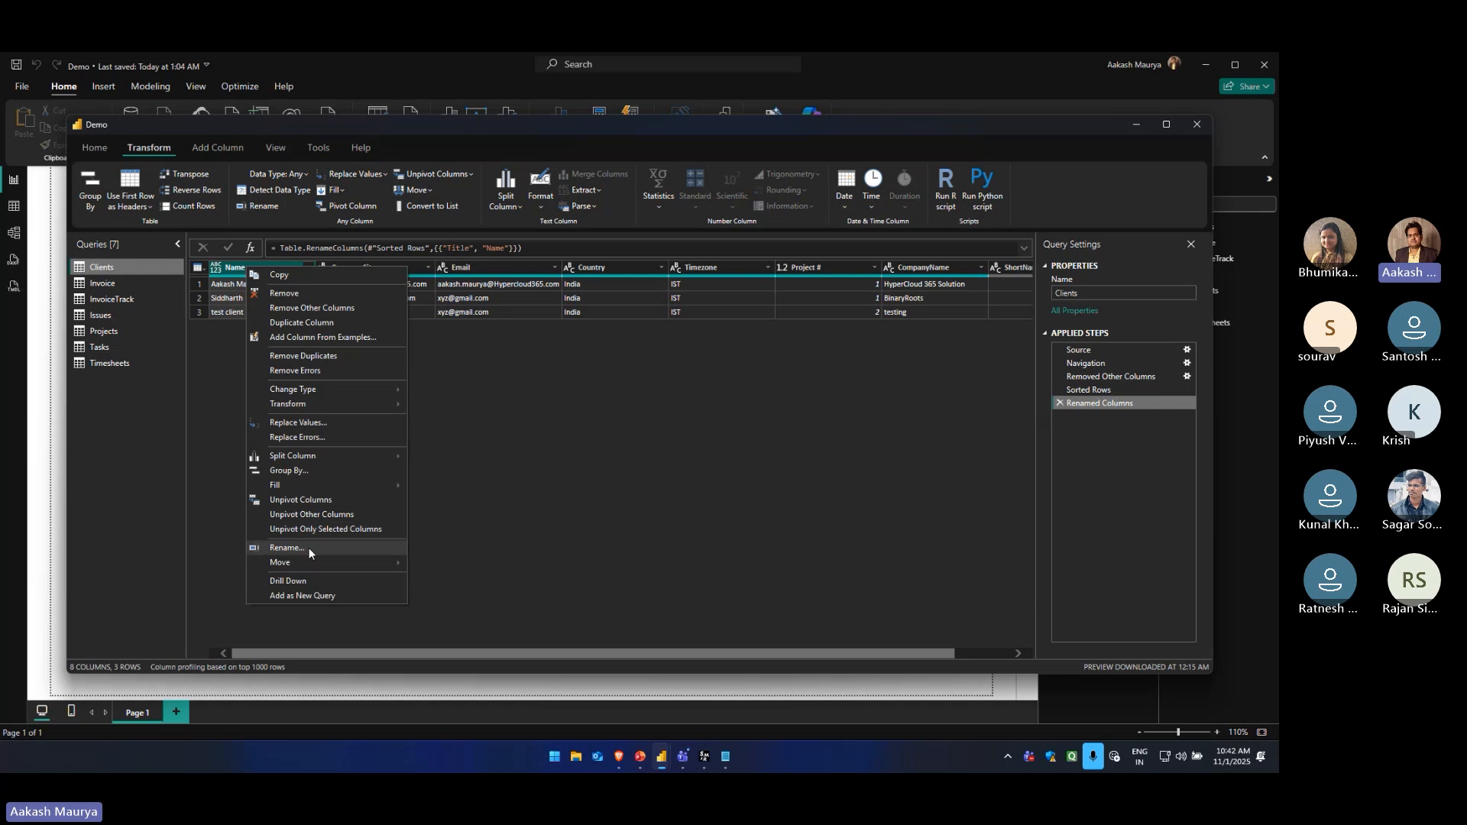
left_click(287, 547)
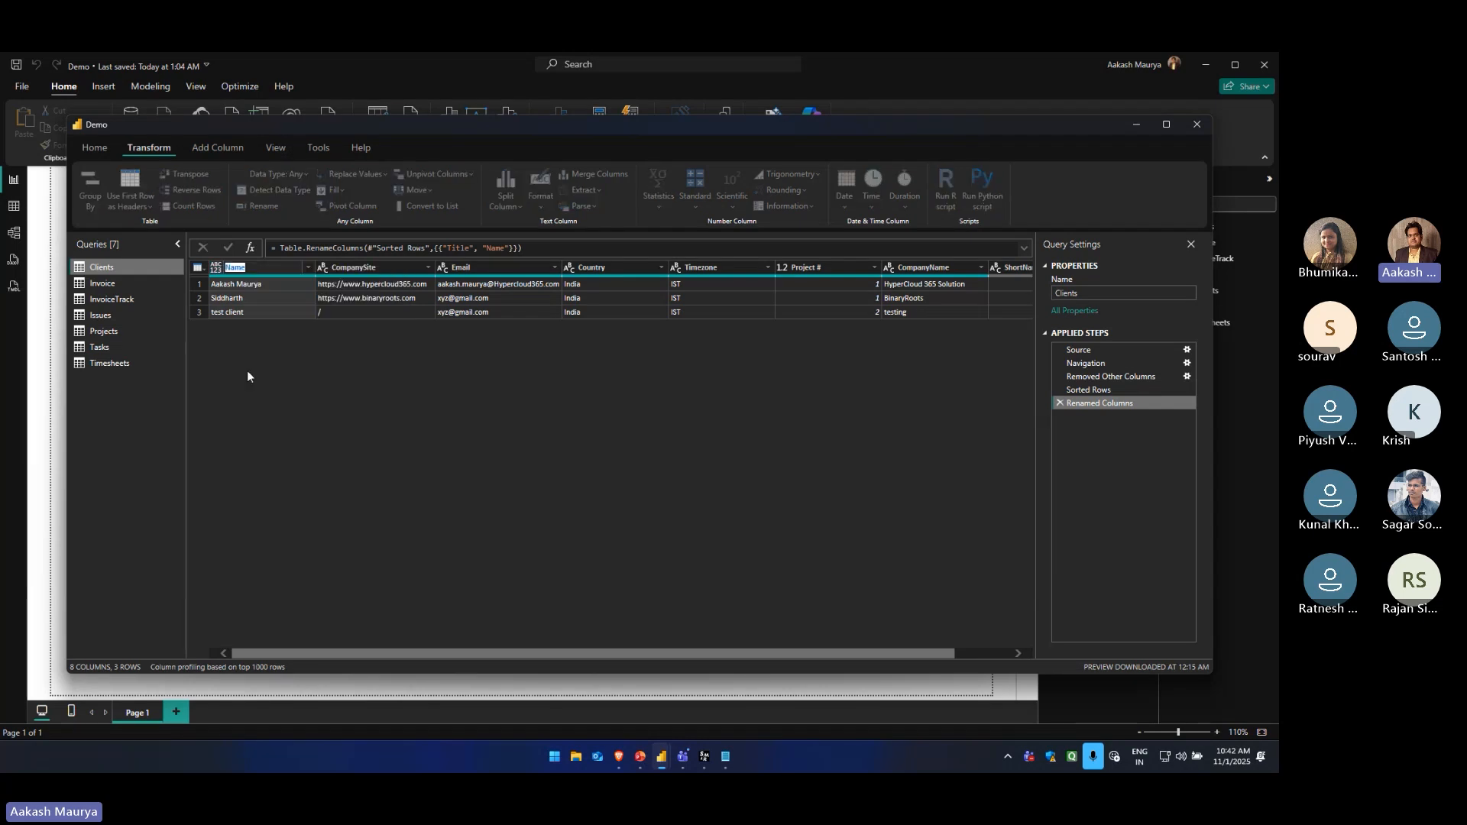
left_click(300, 367)
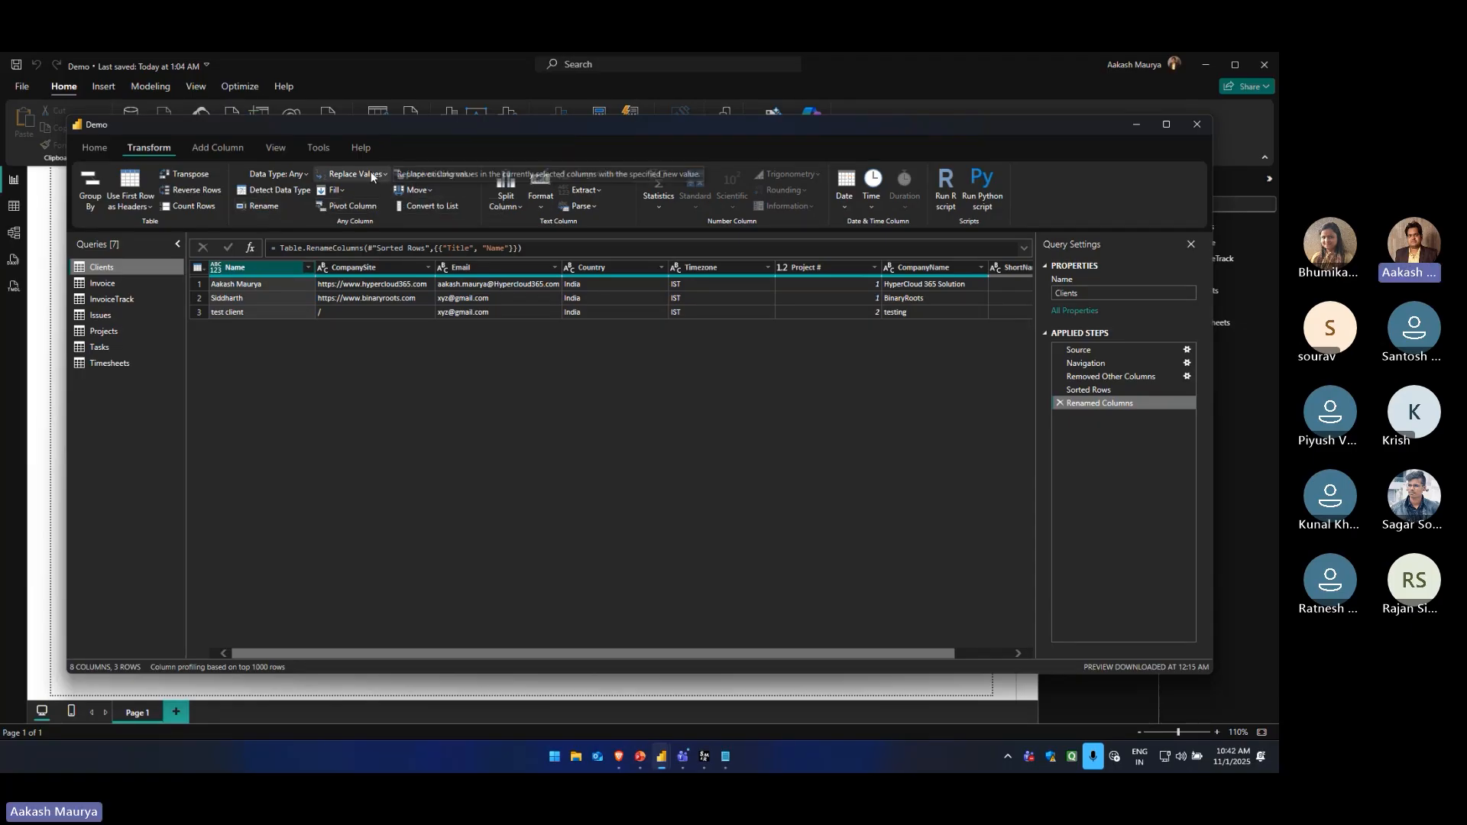
Fill the Name column of the Clients query down and then up
left_click(341, 191)
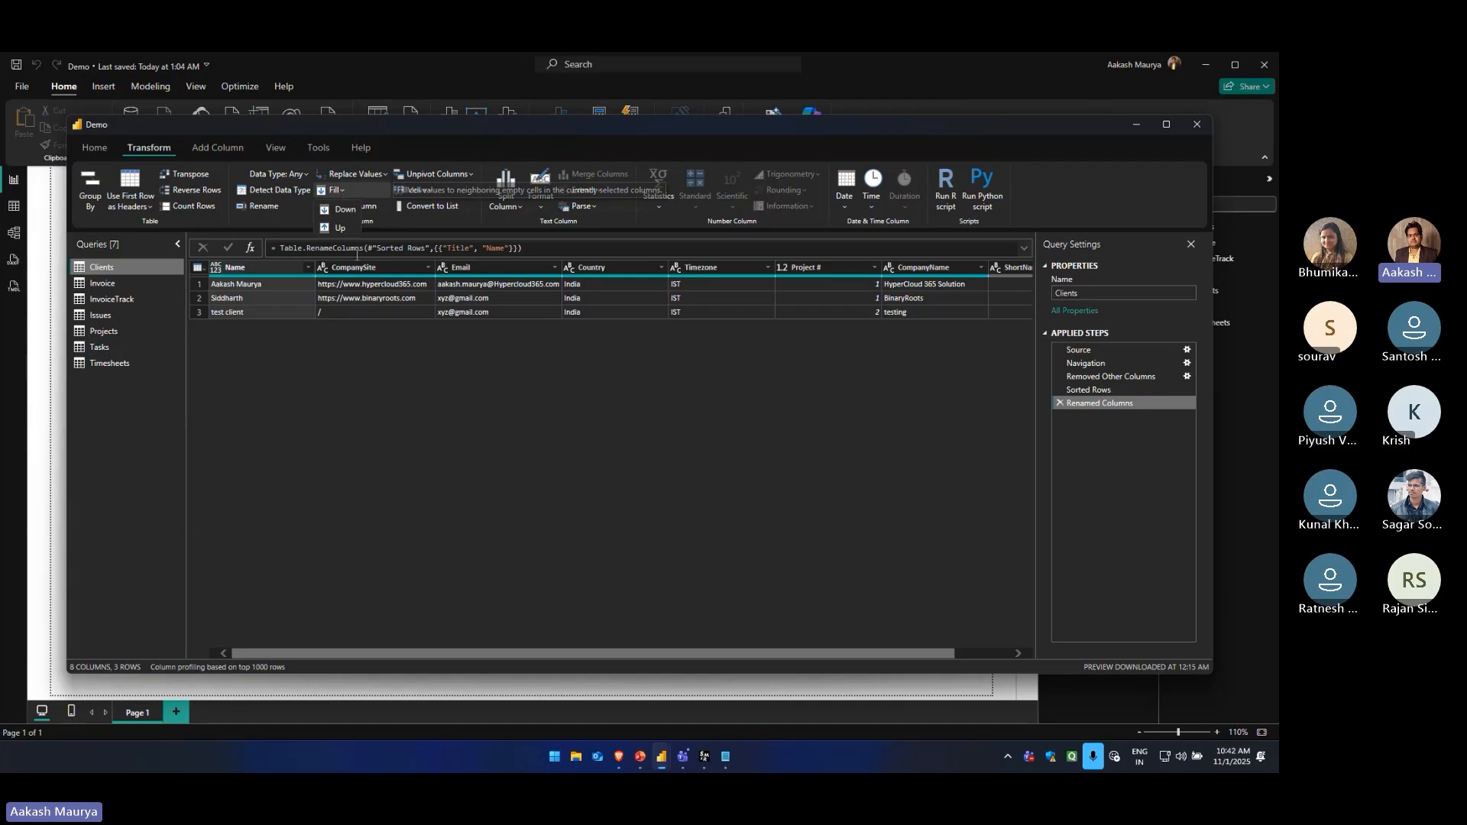
left_click(342, 214)
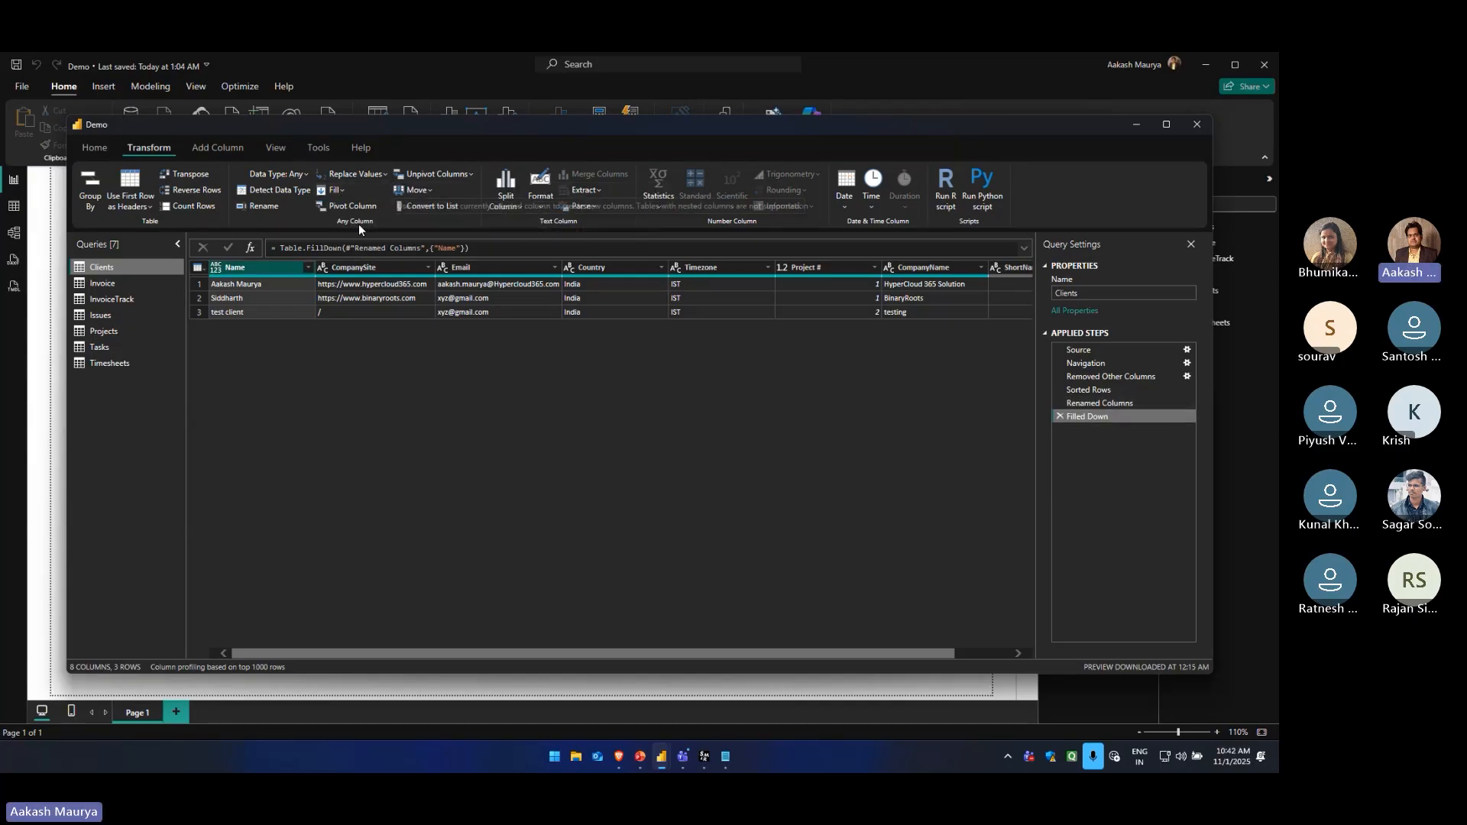
left_click(339, 192)
left_click(346, 226)
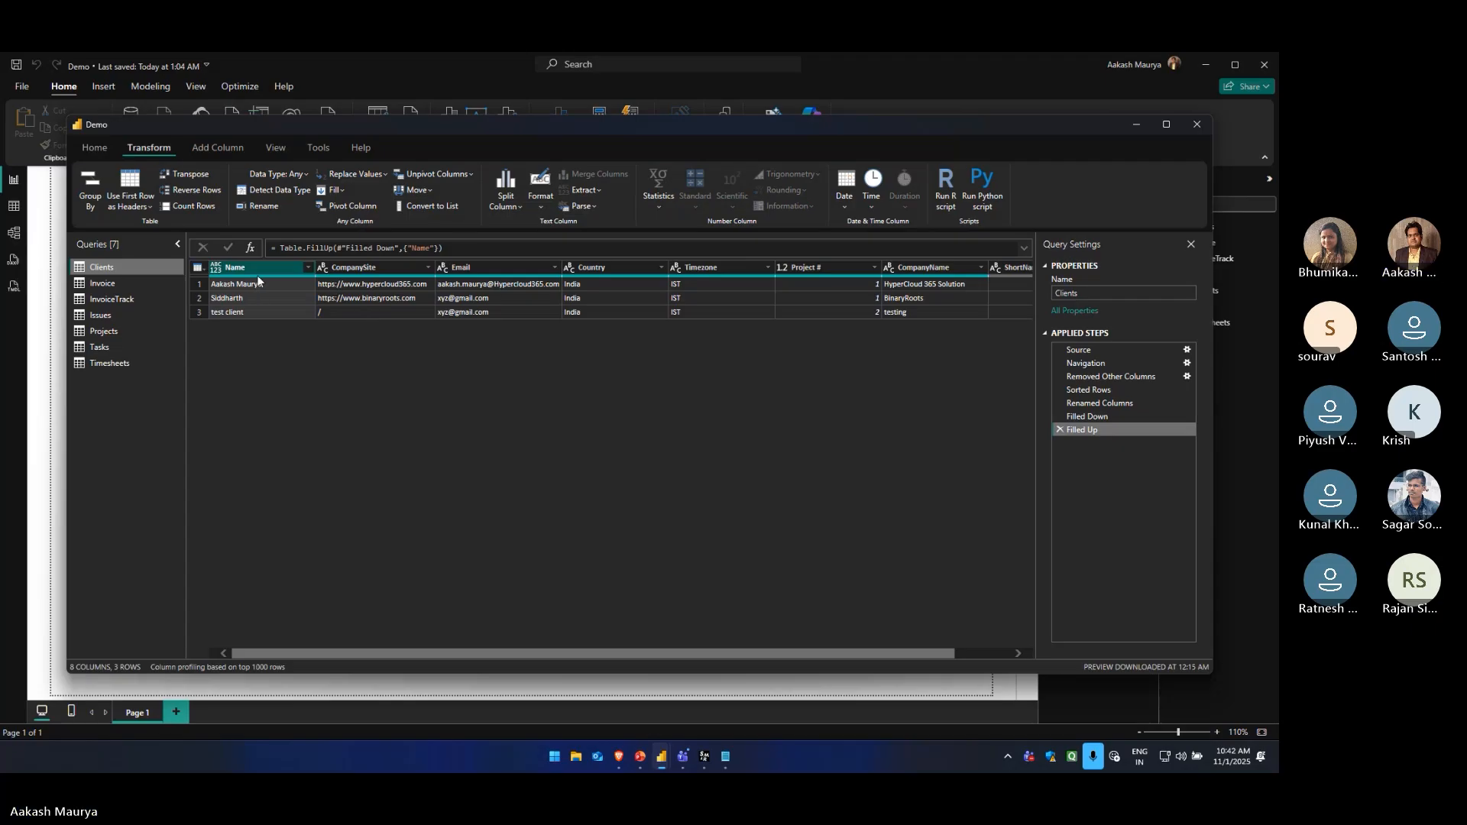
left_click(355, 310)
left_click(364, 269)
left_click(366, 310)
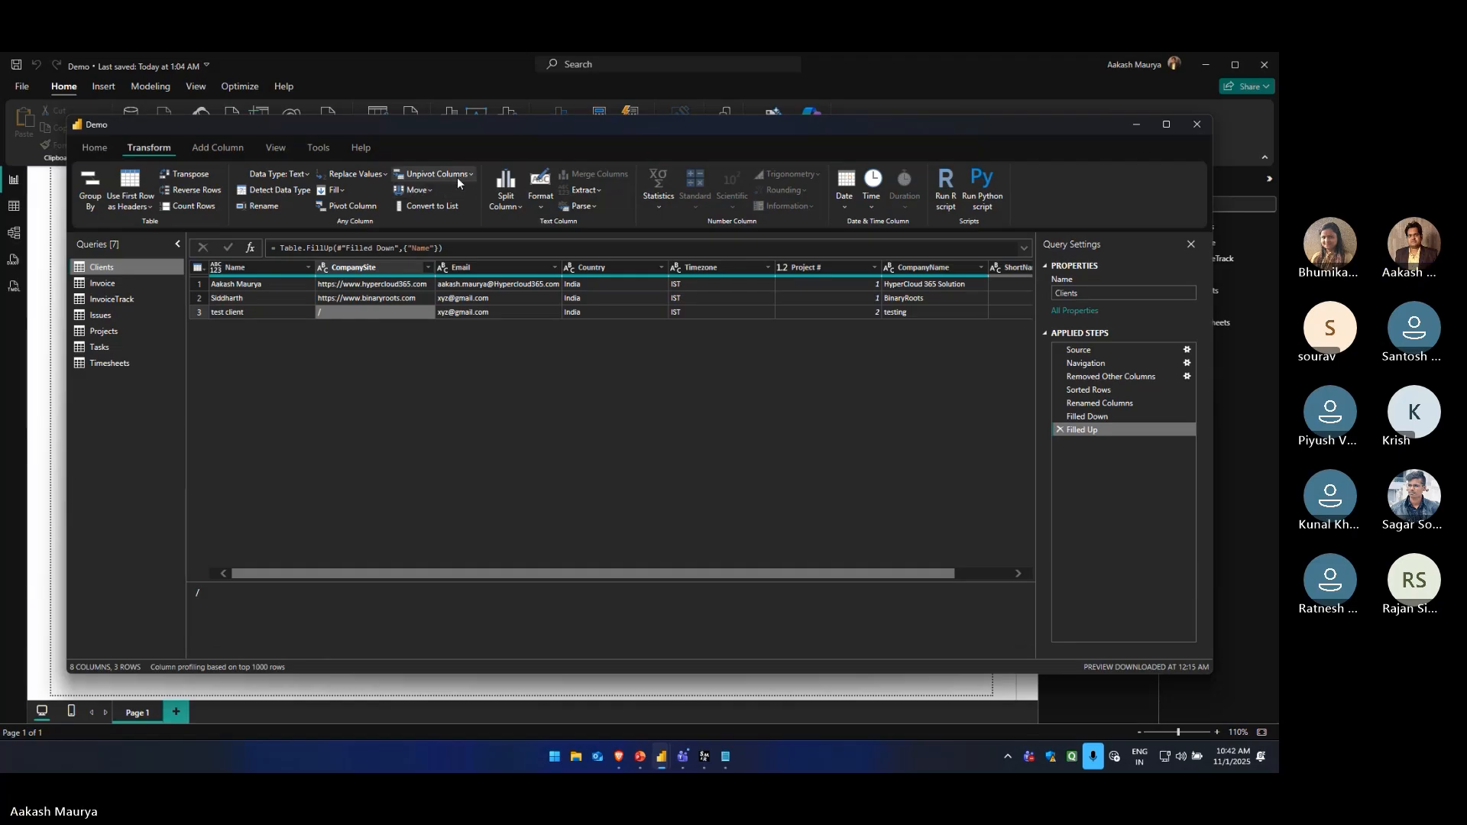
left_click(365, 208)
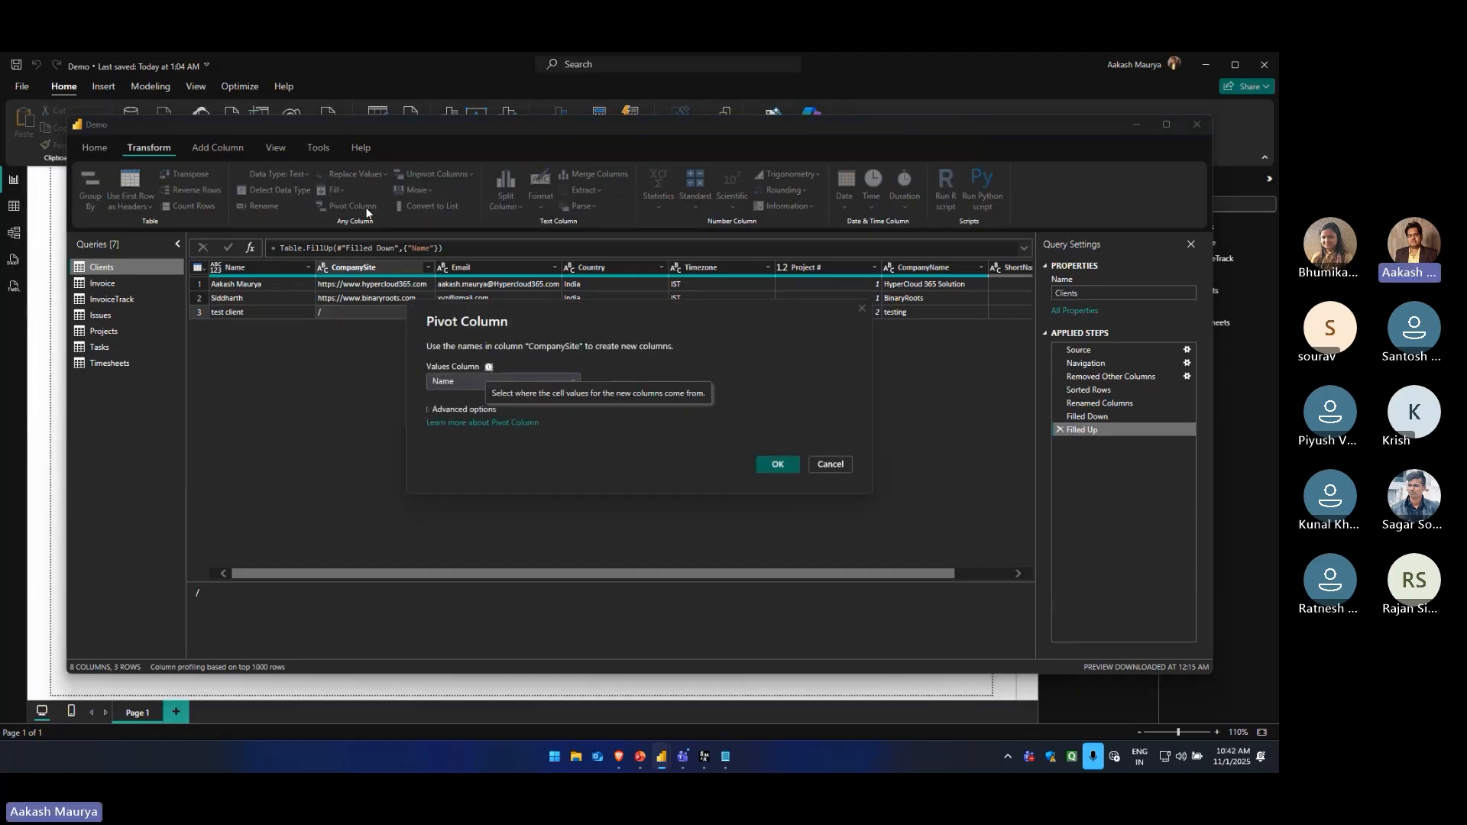
left_click(830, 463)
Pivot the Name column of the Clients query using Email as the values column
left_click(262, 267)
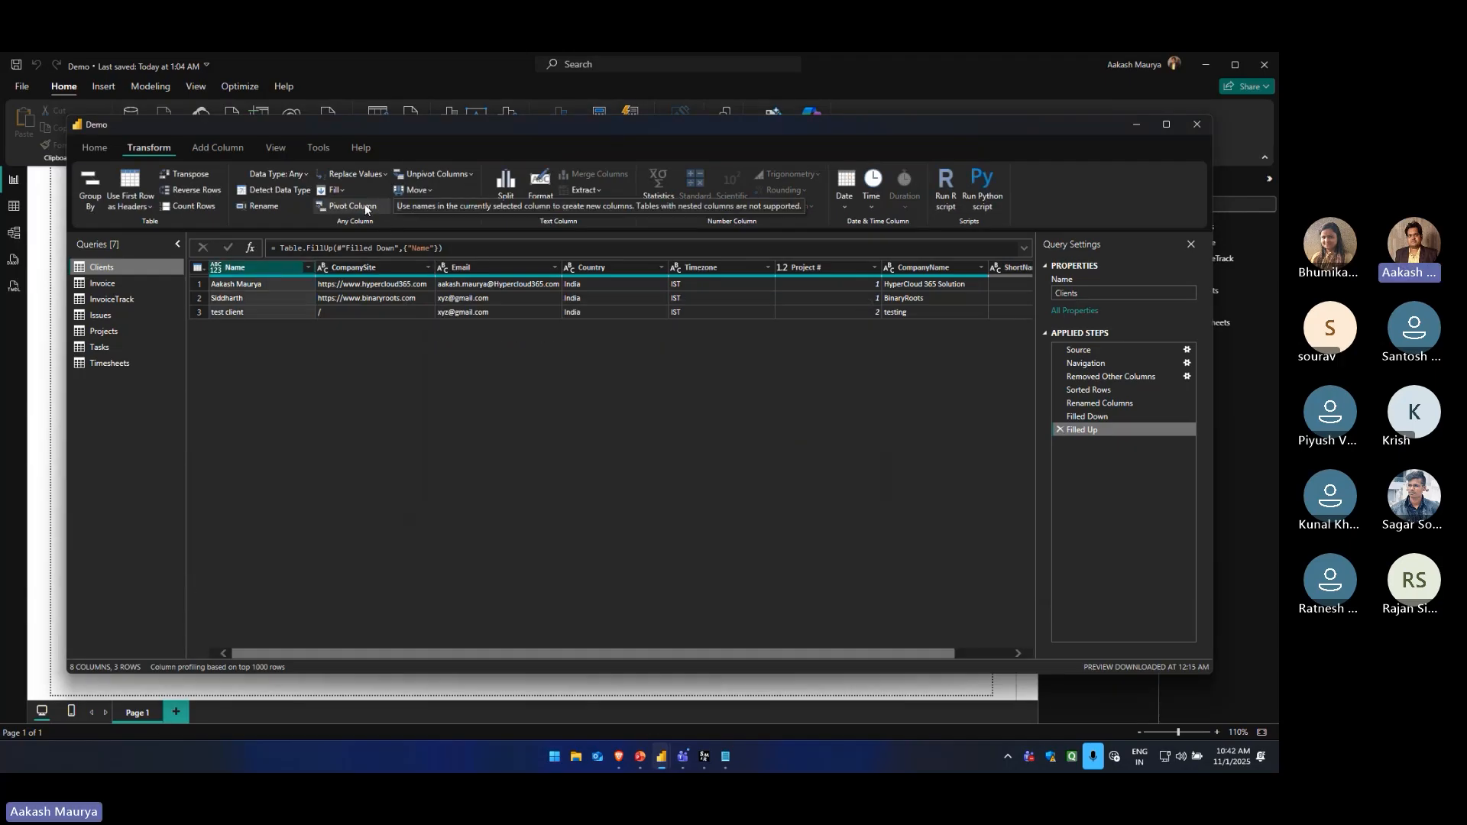
left_click(347, 206)
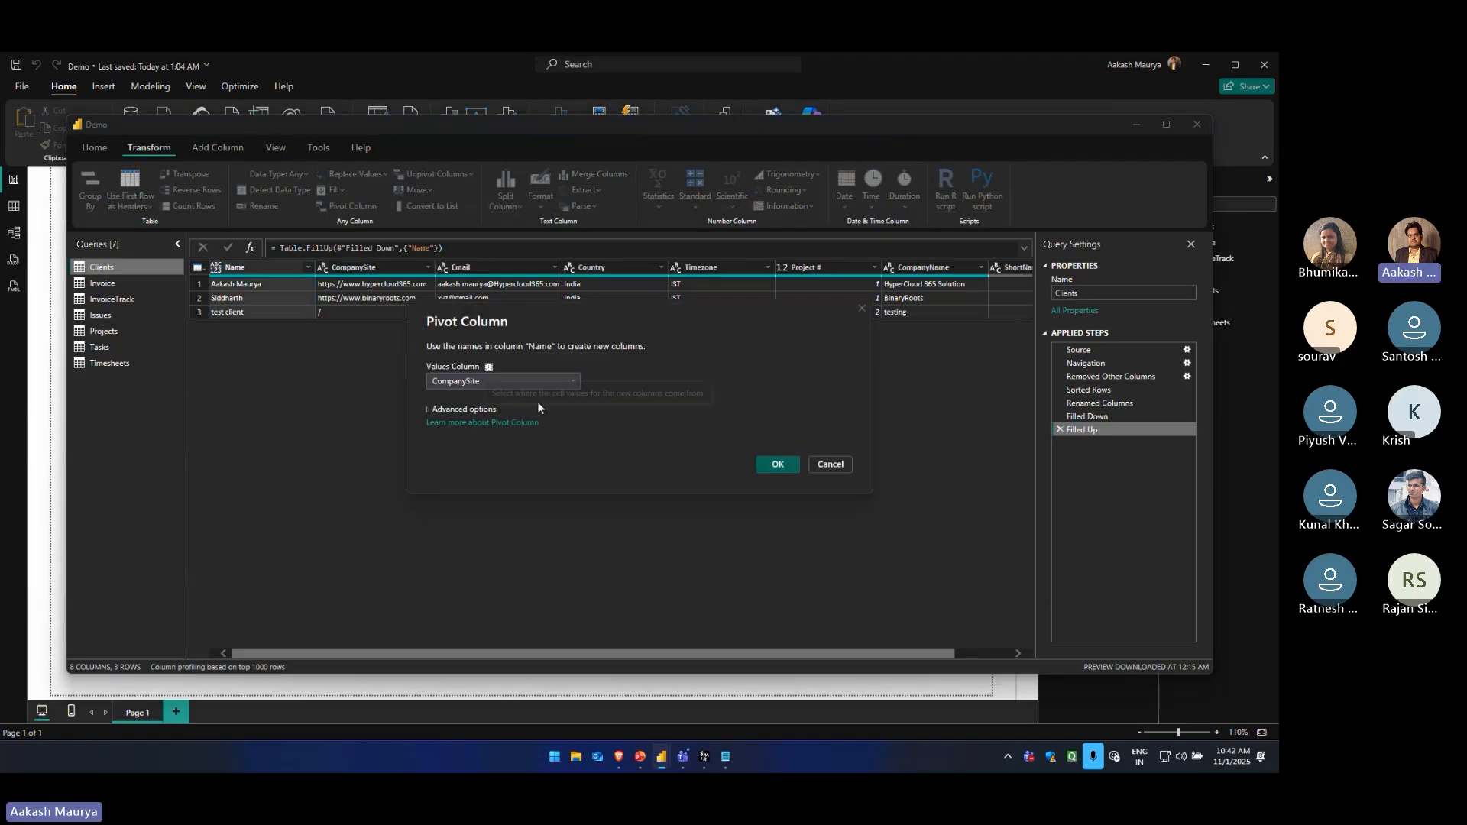
left_click(458, 385)
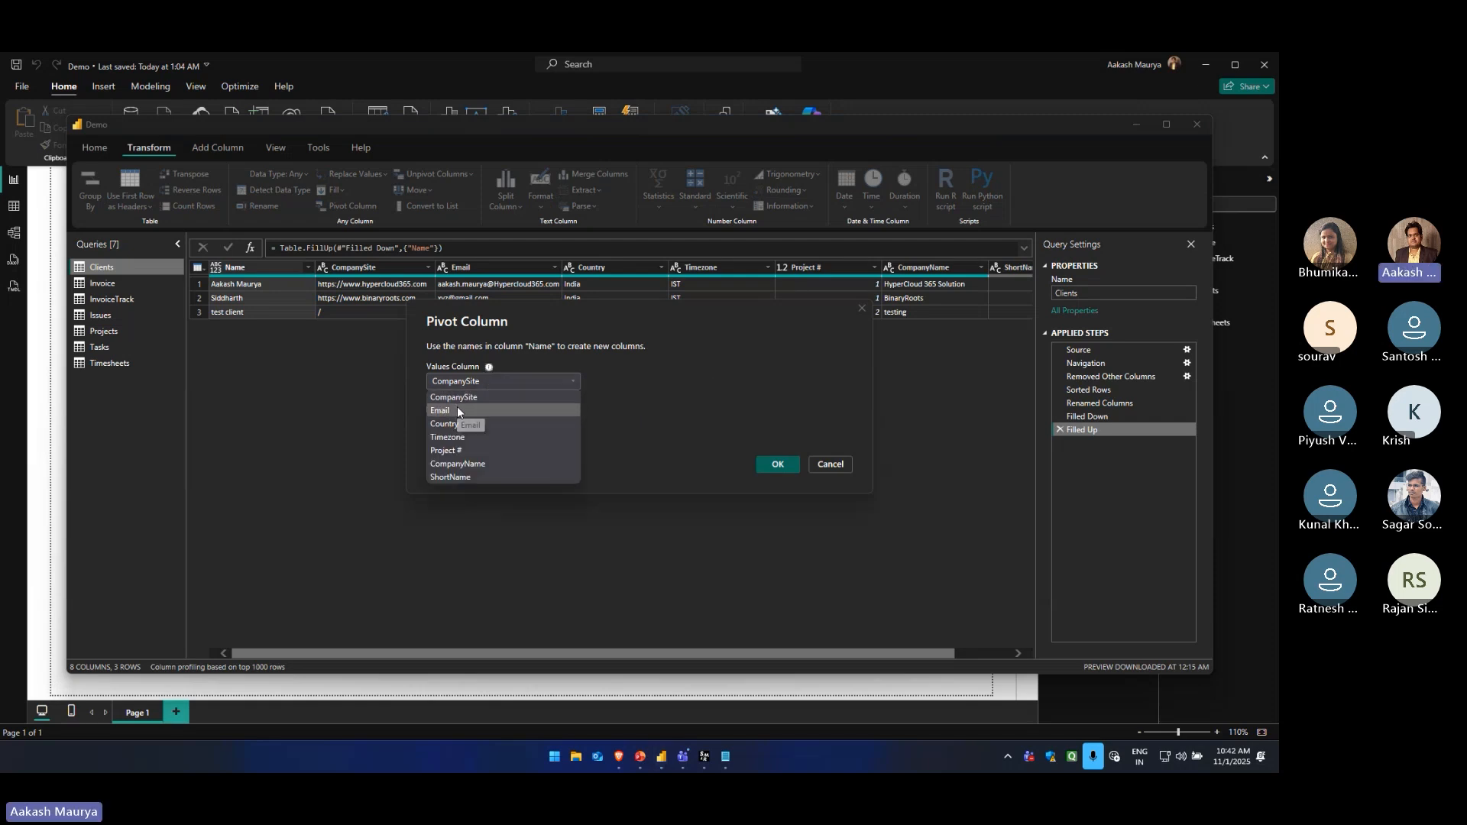
left_click(457, 410)
left_click(764, 464)
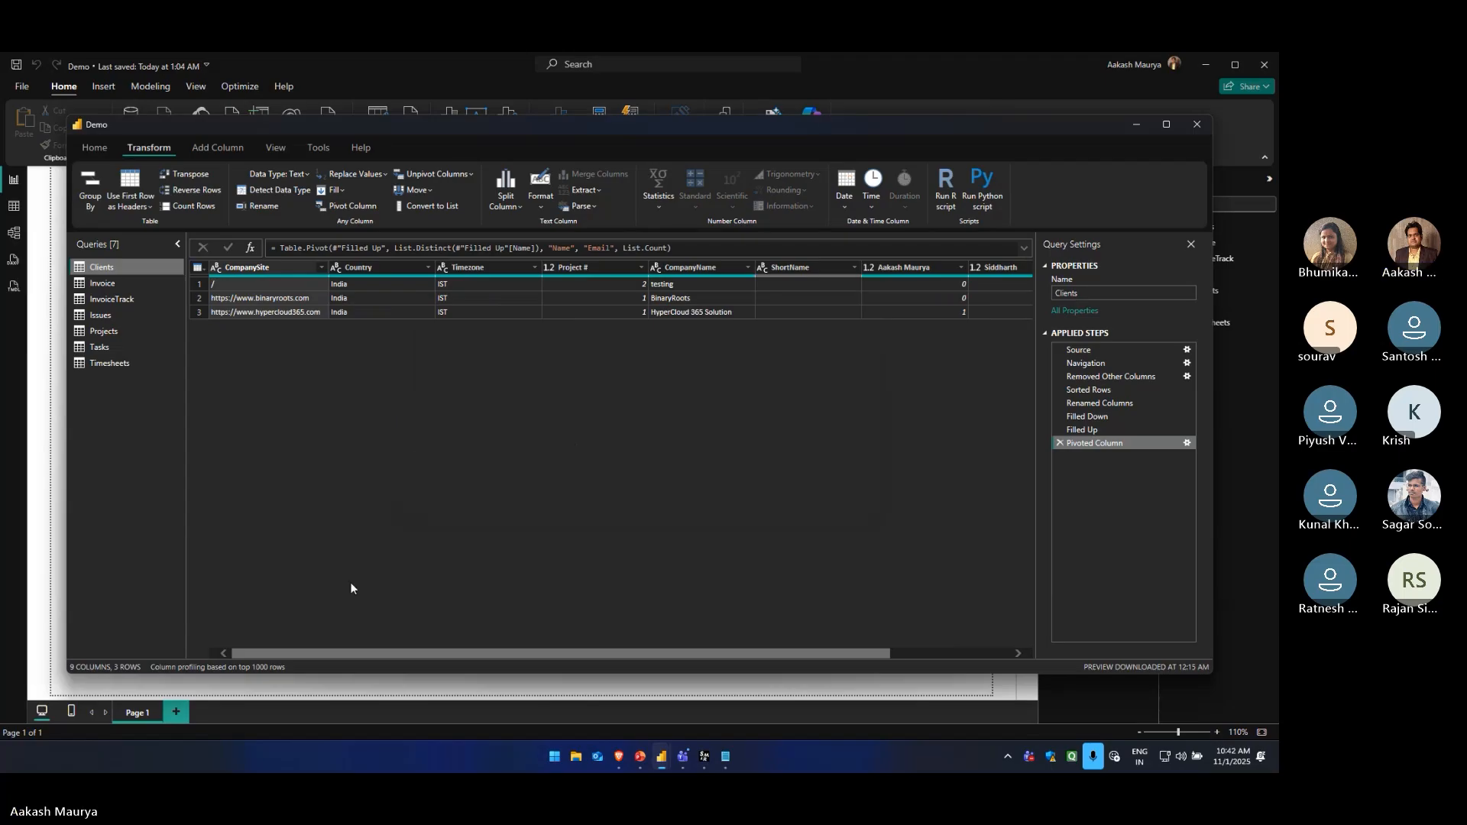
left_click_drag(345, 653, 296, 653)
left_click_drag(433, 655, 474, 653)
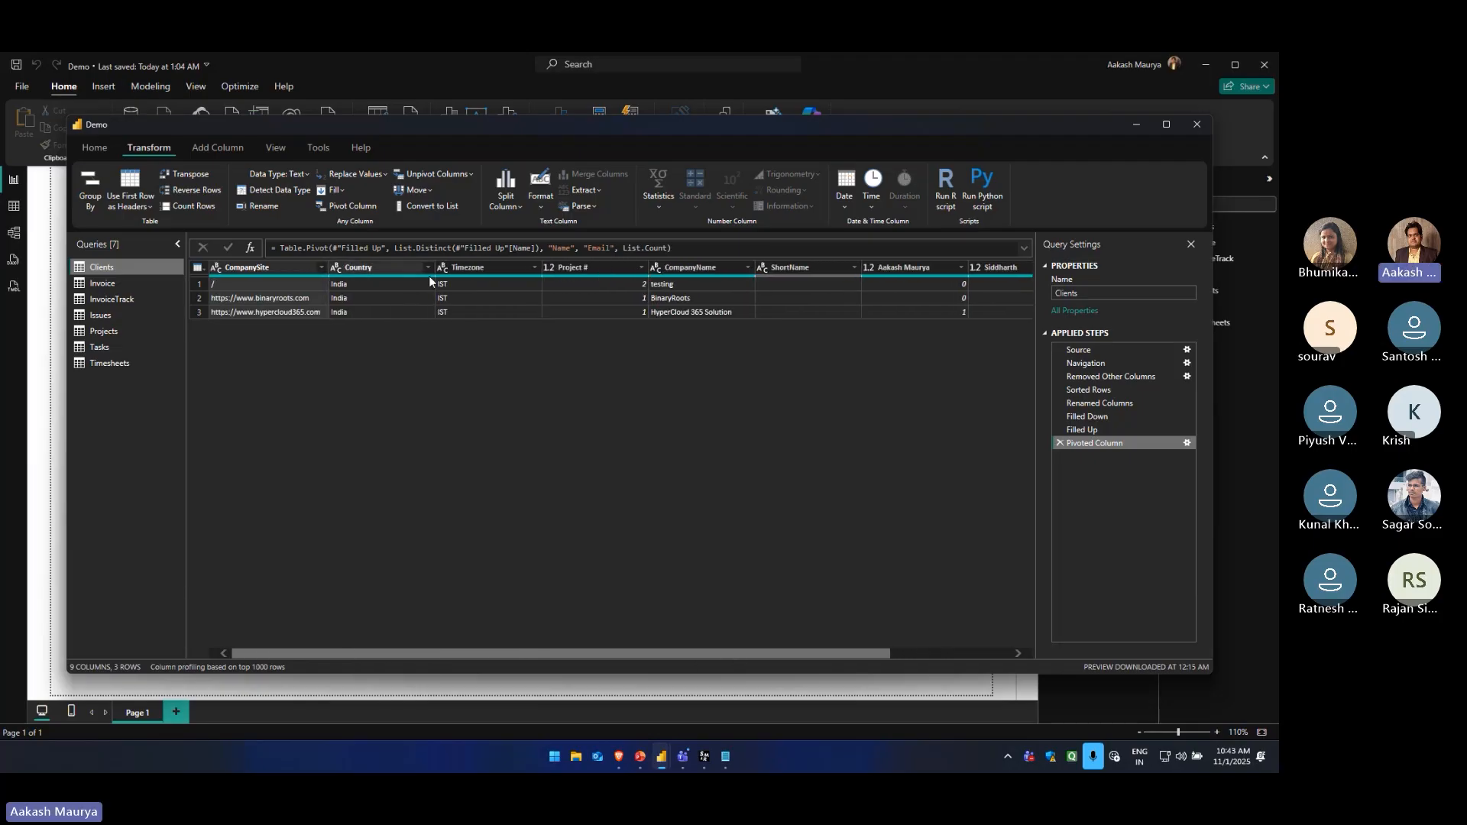
Delete the Pivoted Column, Filled Up and Filled Down steps from the Clients query
left_click(1060, 443)
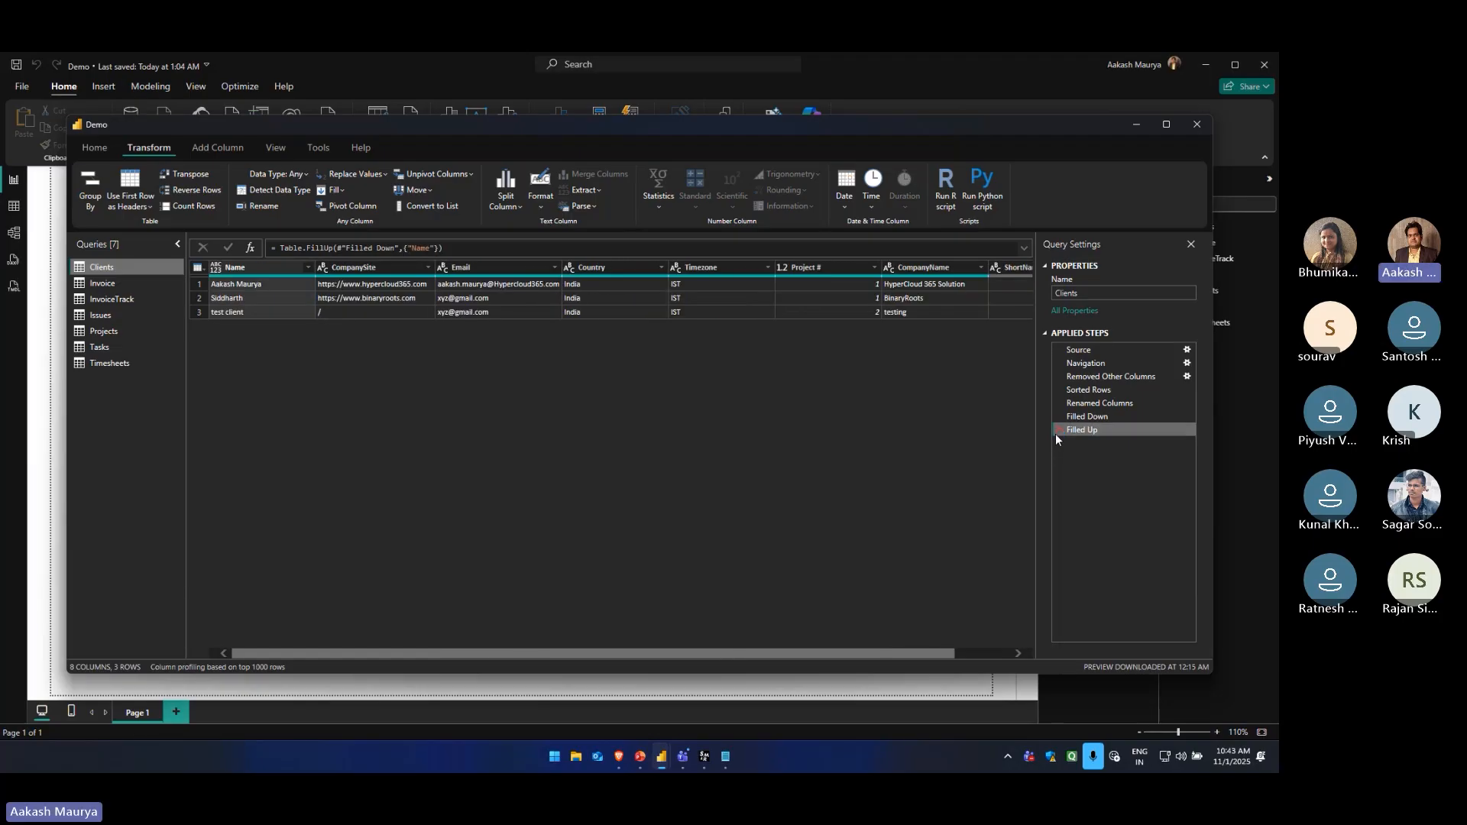
left_click(1059, 431)
left_click(1059, 417)
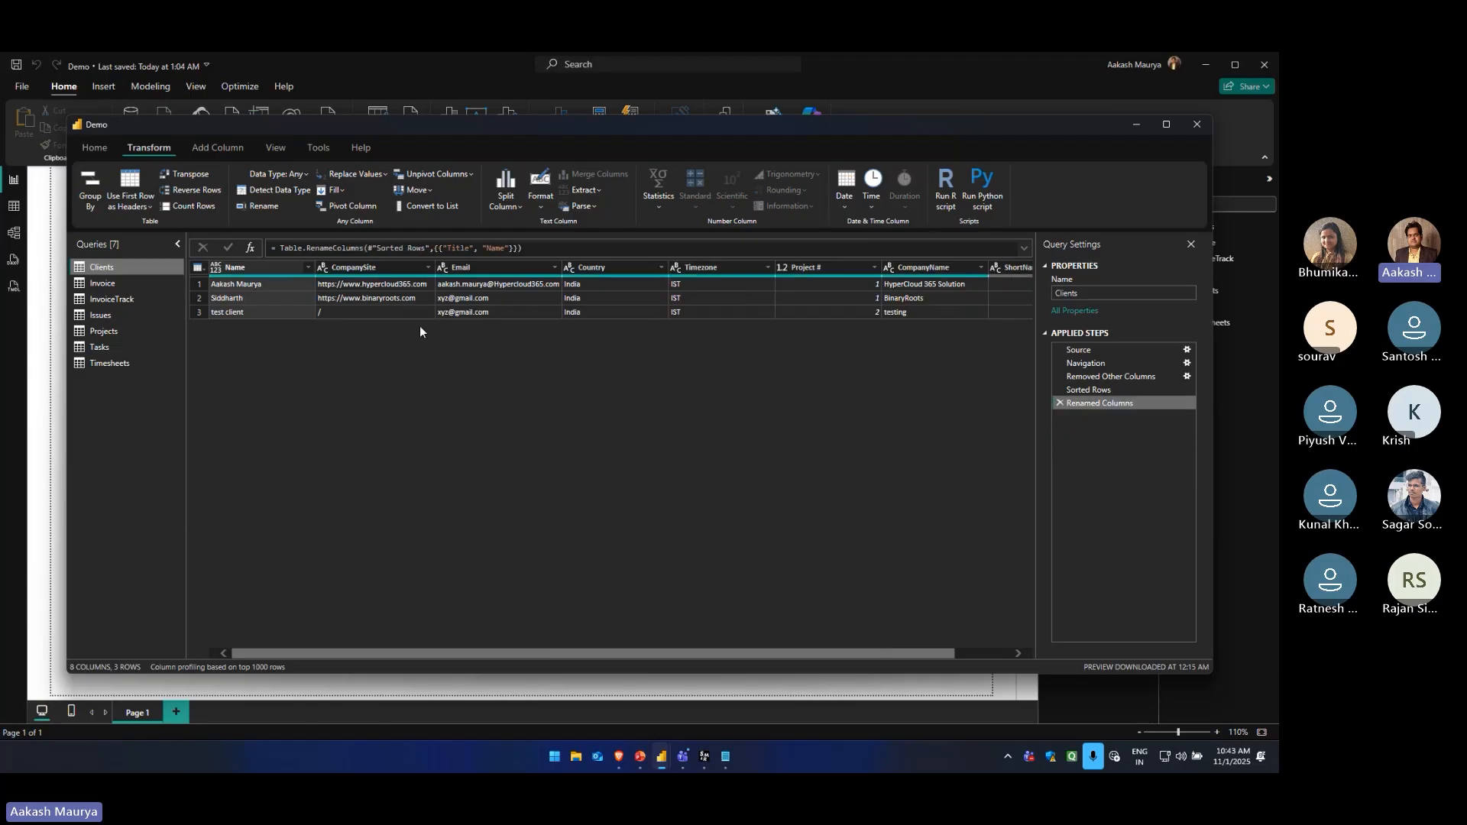
Reorder the Name column to sit after CompanySite and bring it back to the first position
left_click(430, 191)
left_click(254, 282)
left_click(248, 269)
left_click_drag(260, 267, 481, 280)
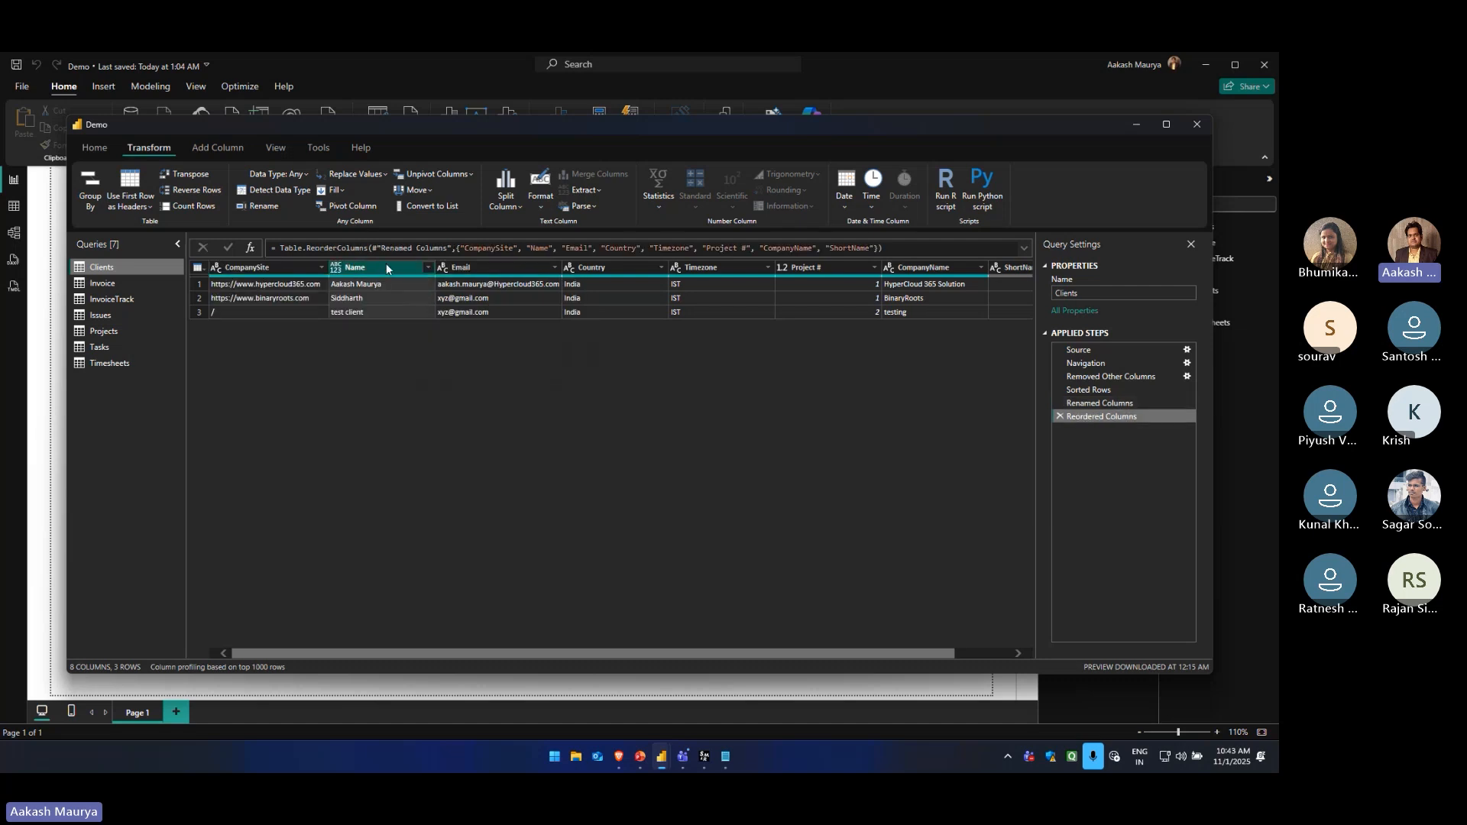
left_click_drag(386, 266, 267, 256)
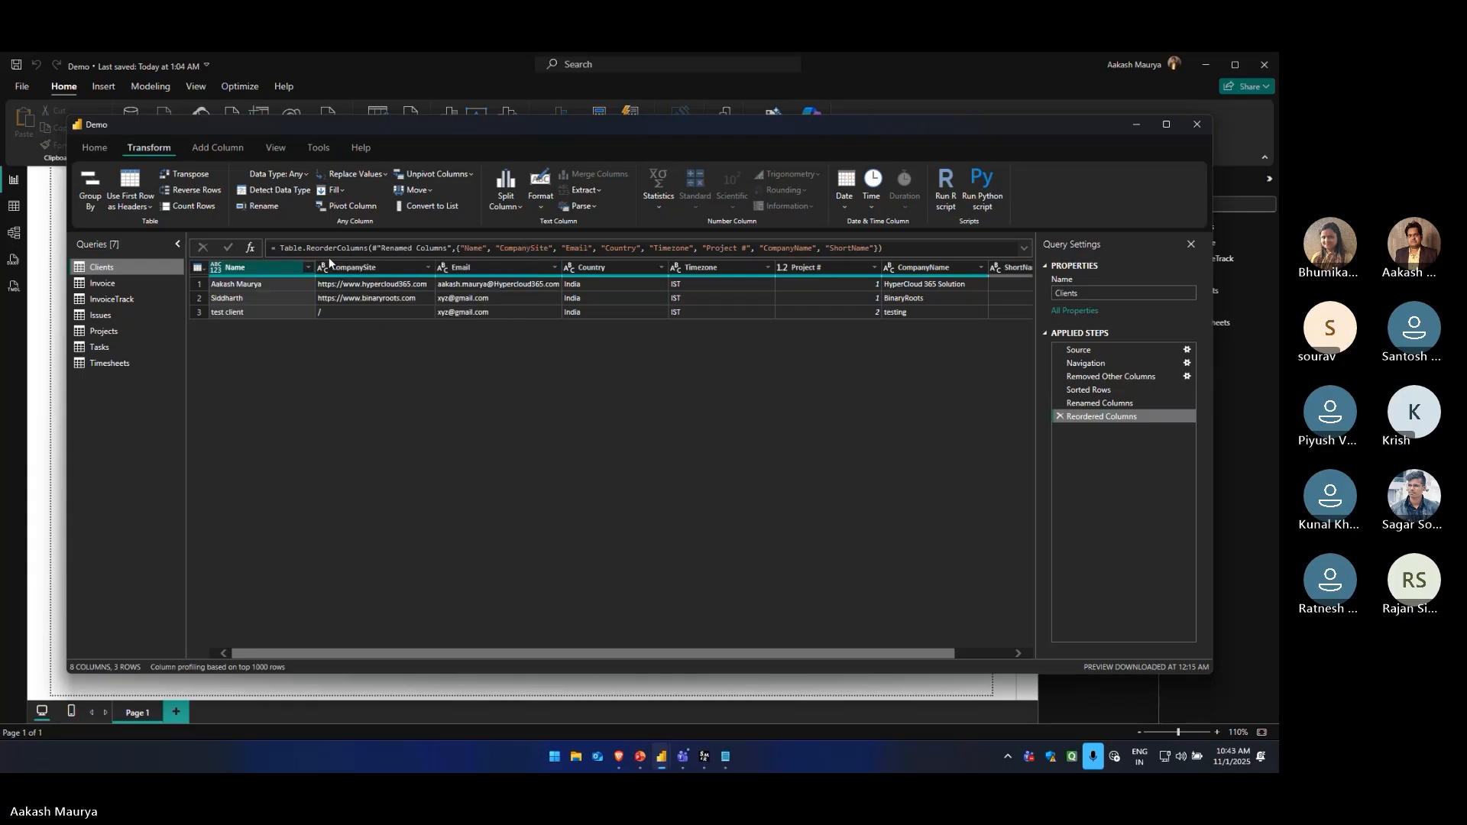
Move the Name column one place right and back left with the Move command
left_click(426, 190)
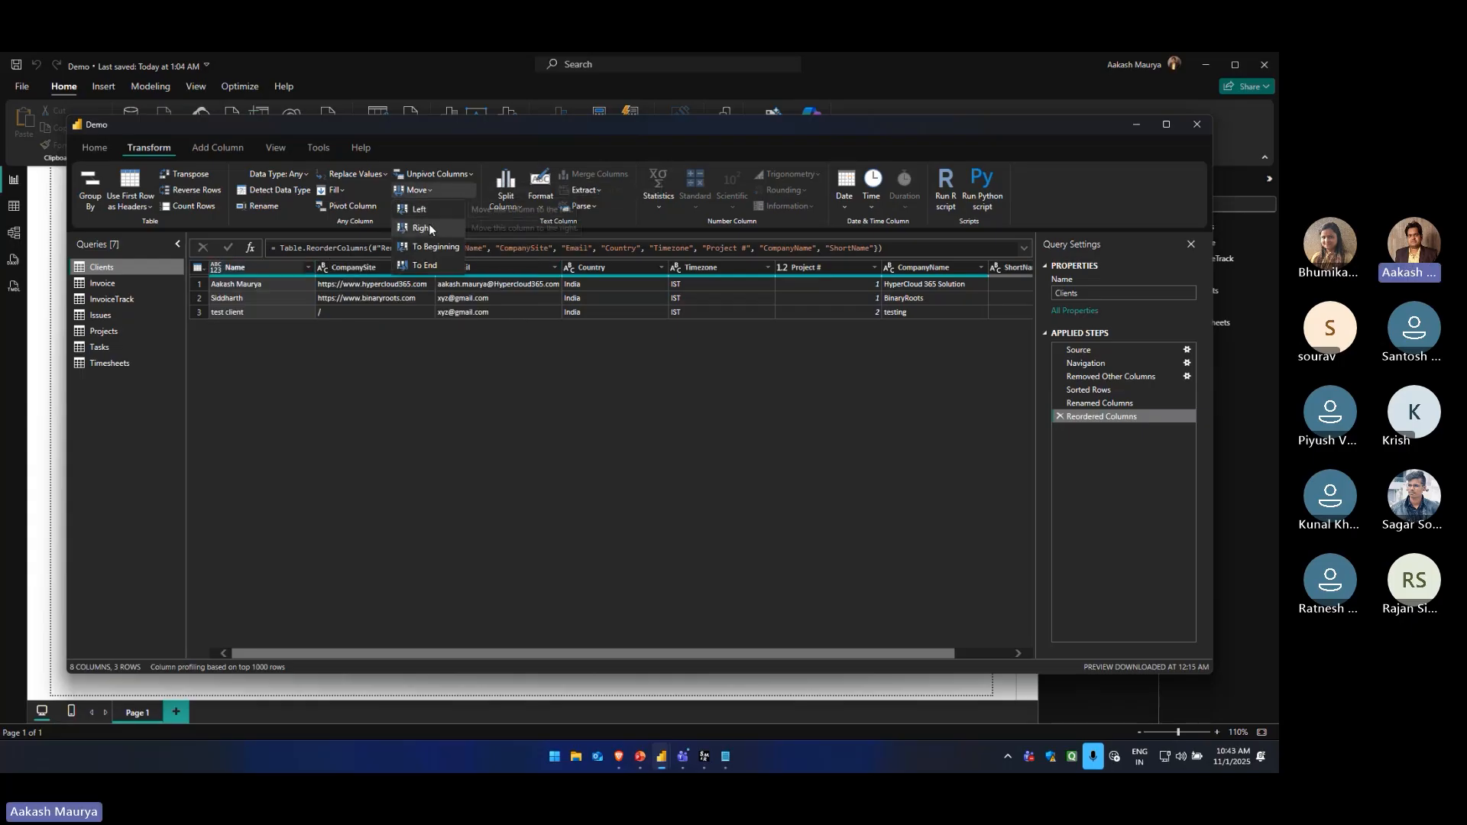
left_click(428, 226)
left_click(426, 192)
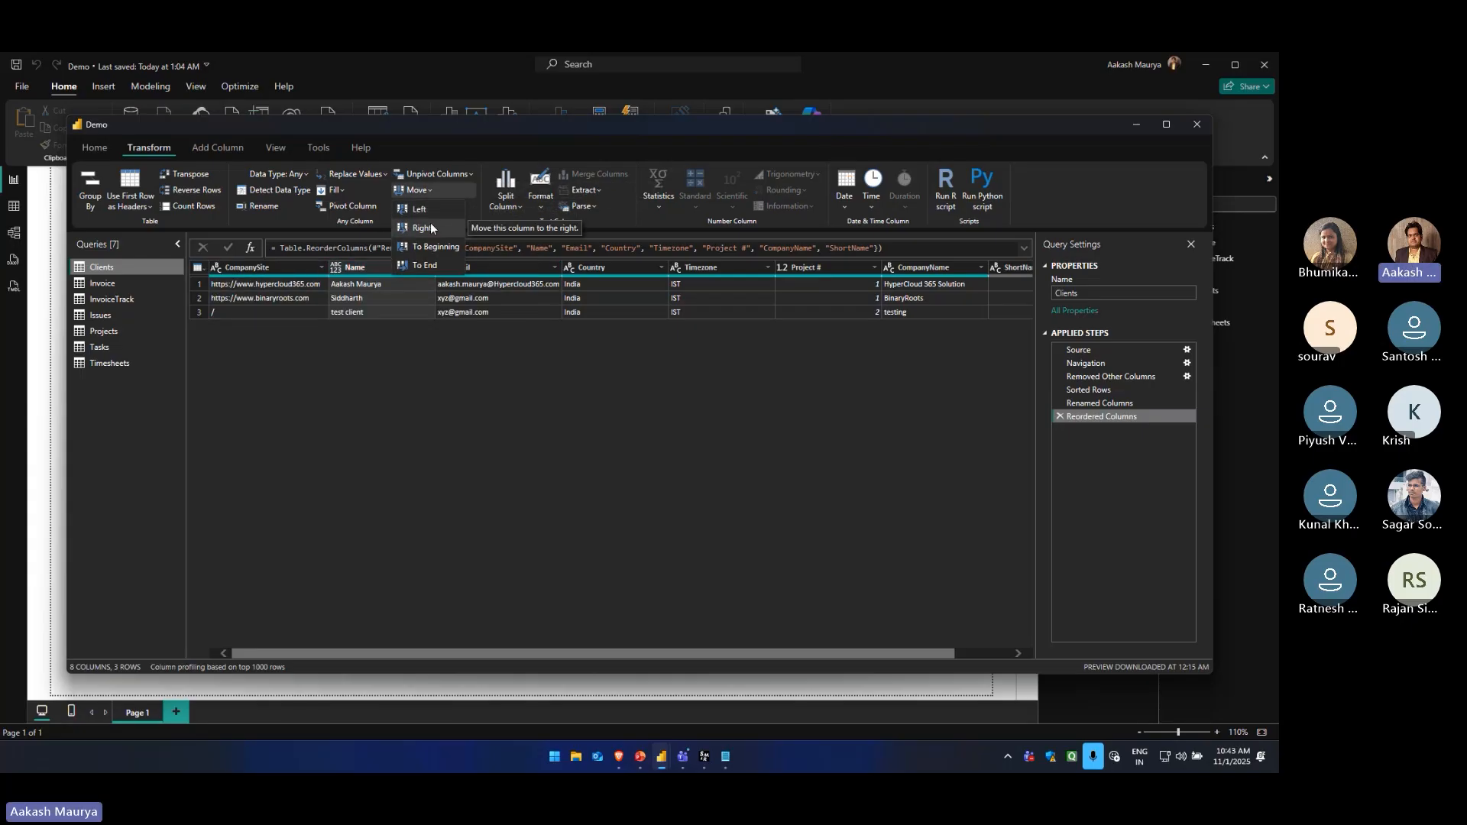
left_click(422, 207)
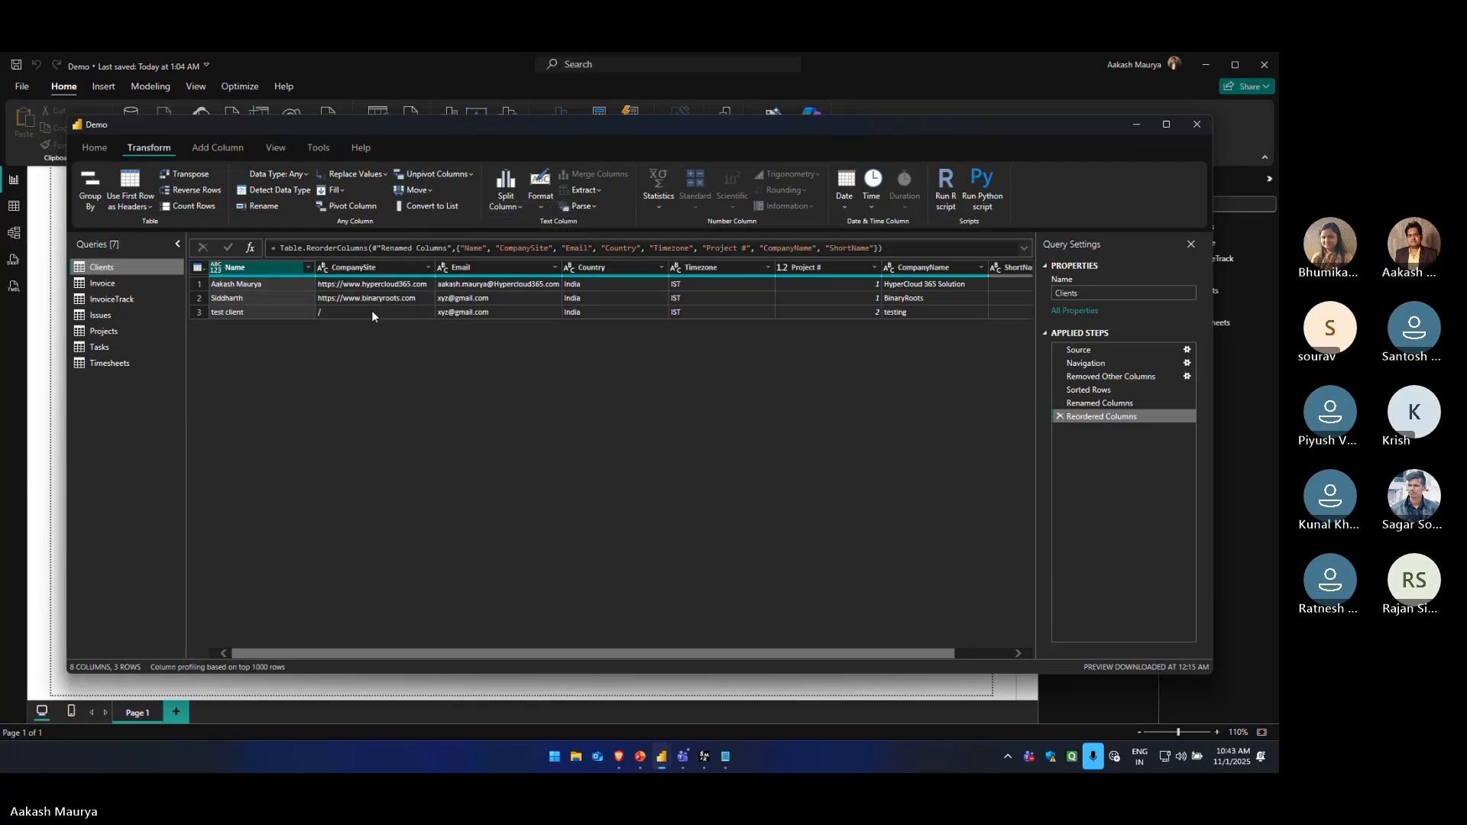
Convert the text in the Name column to uppercase
left_click(538, 213)
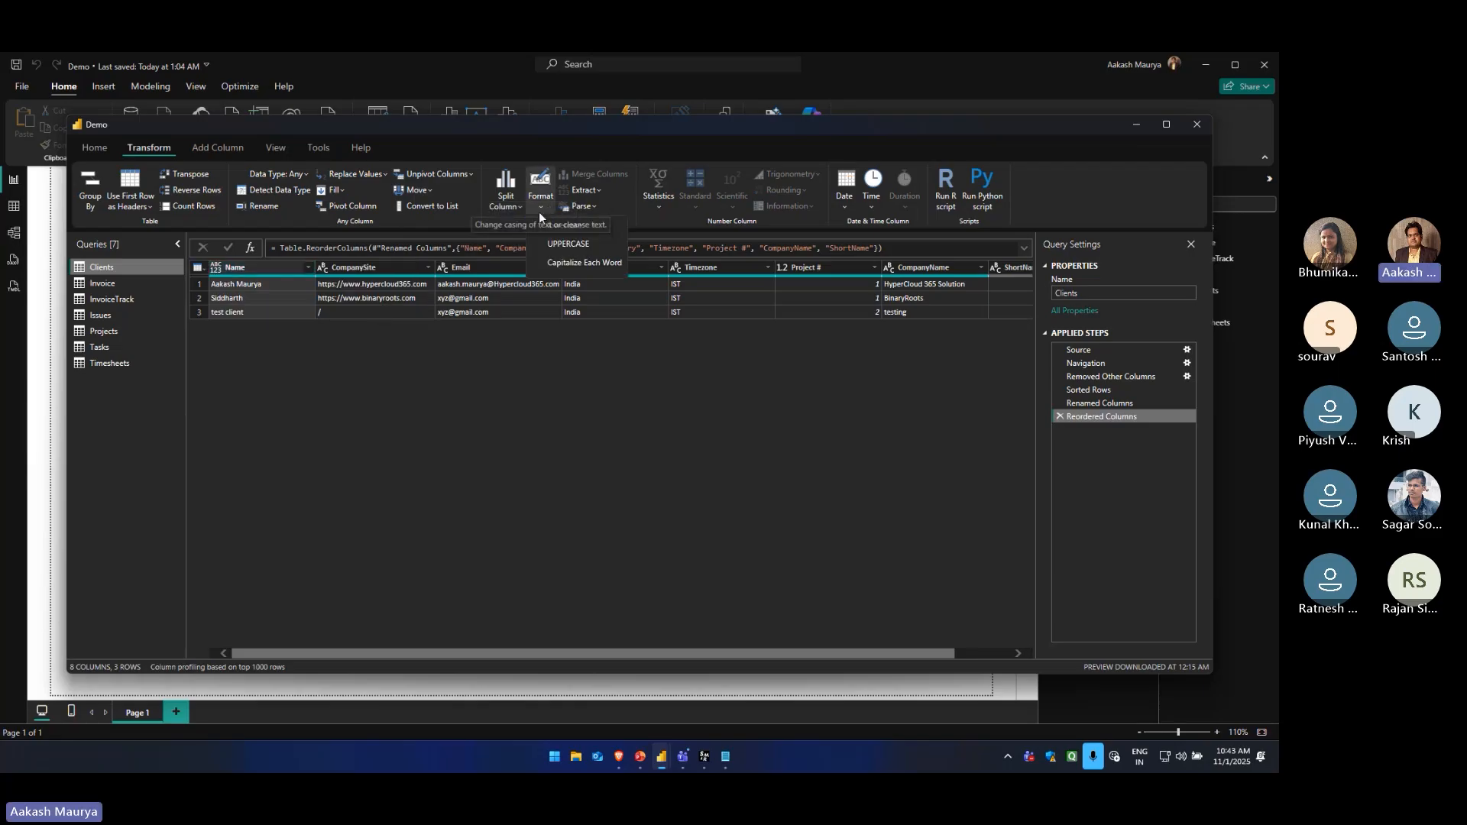
left_click(310, 365)
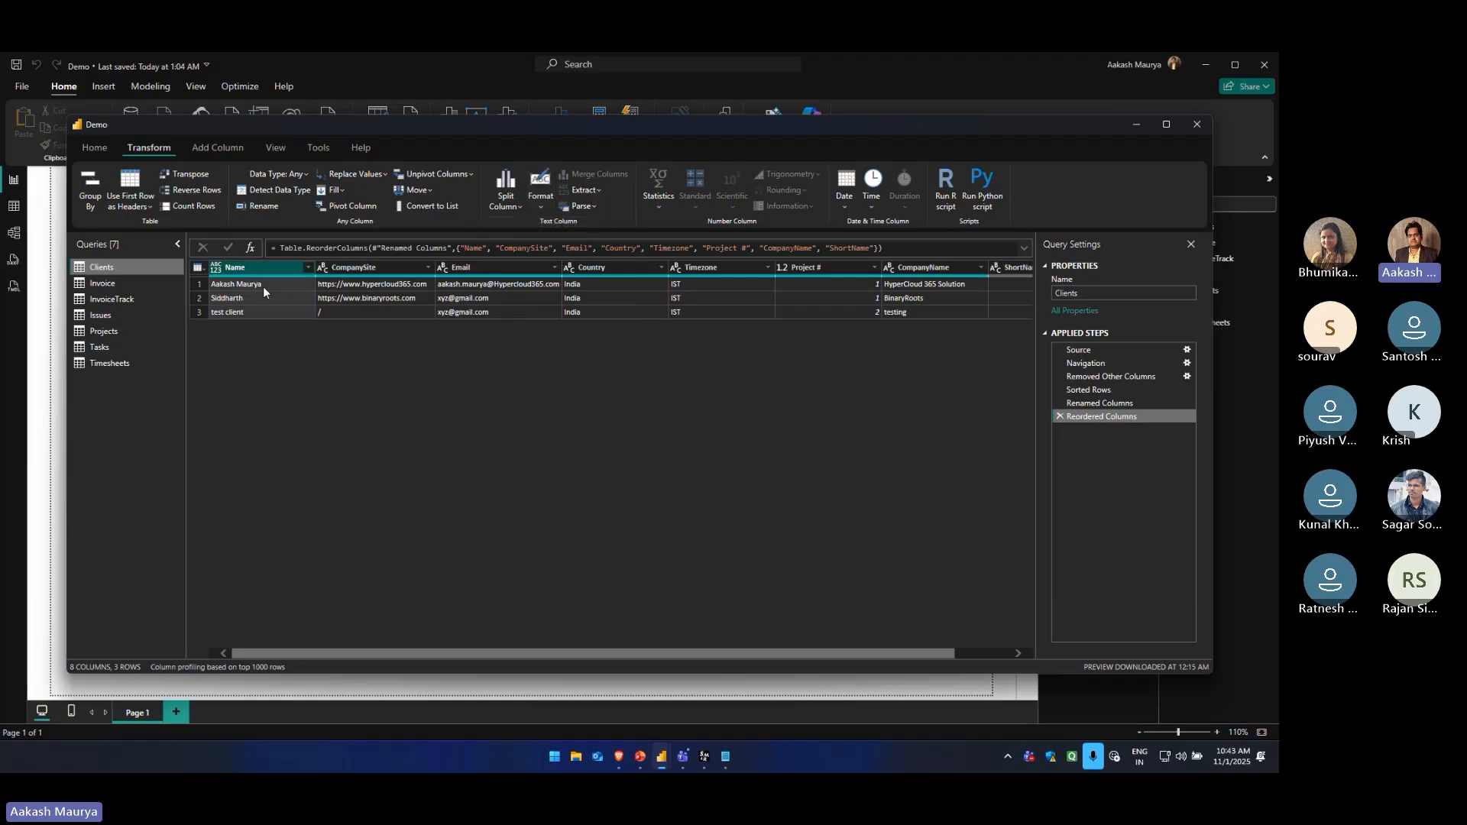
left_click(546, 206)
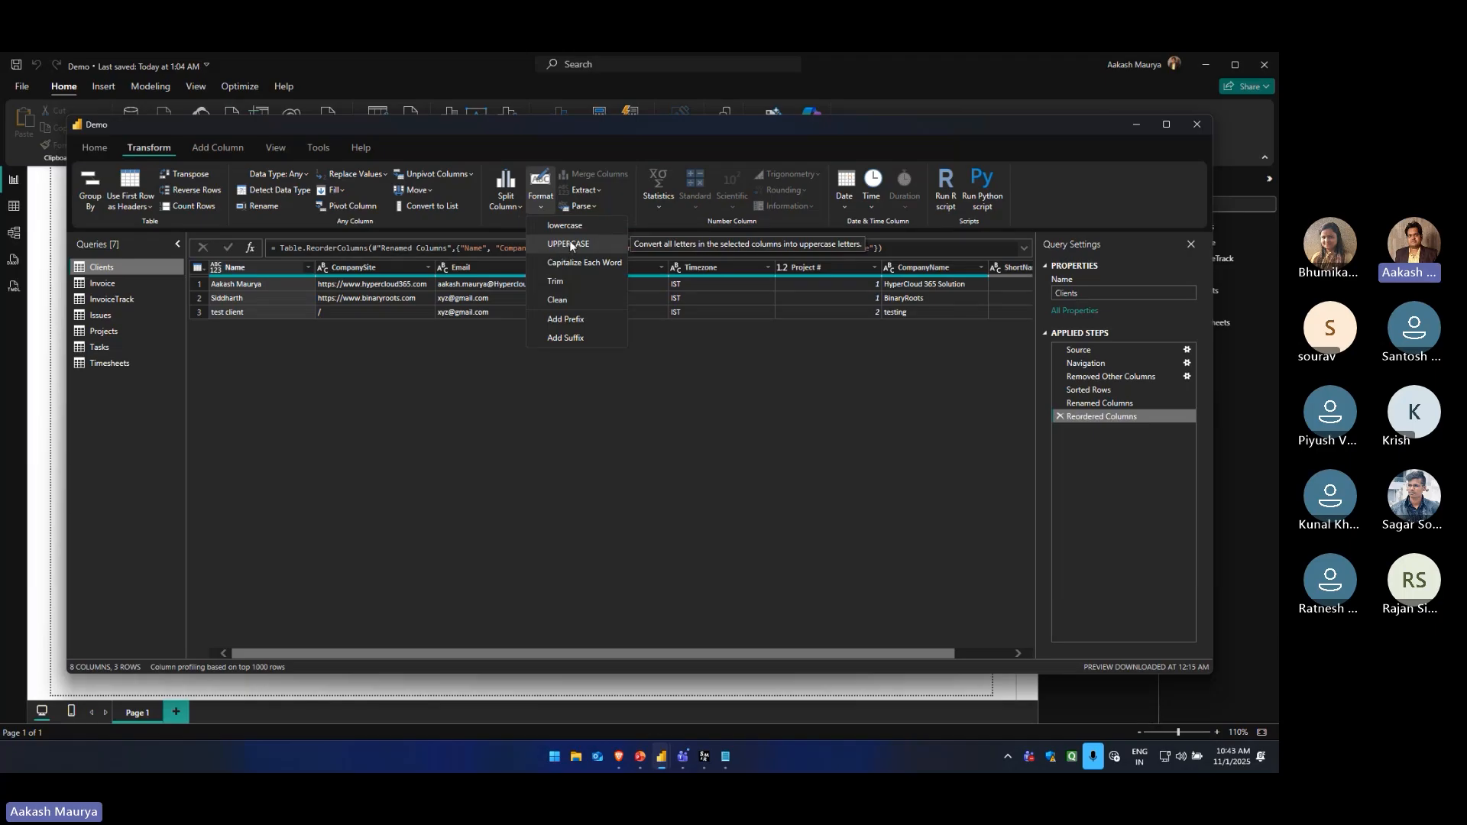
left_click(569, 243)
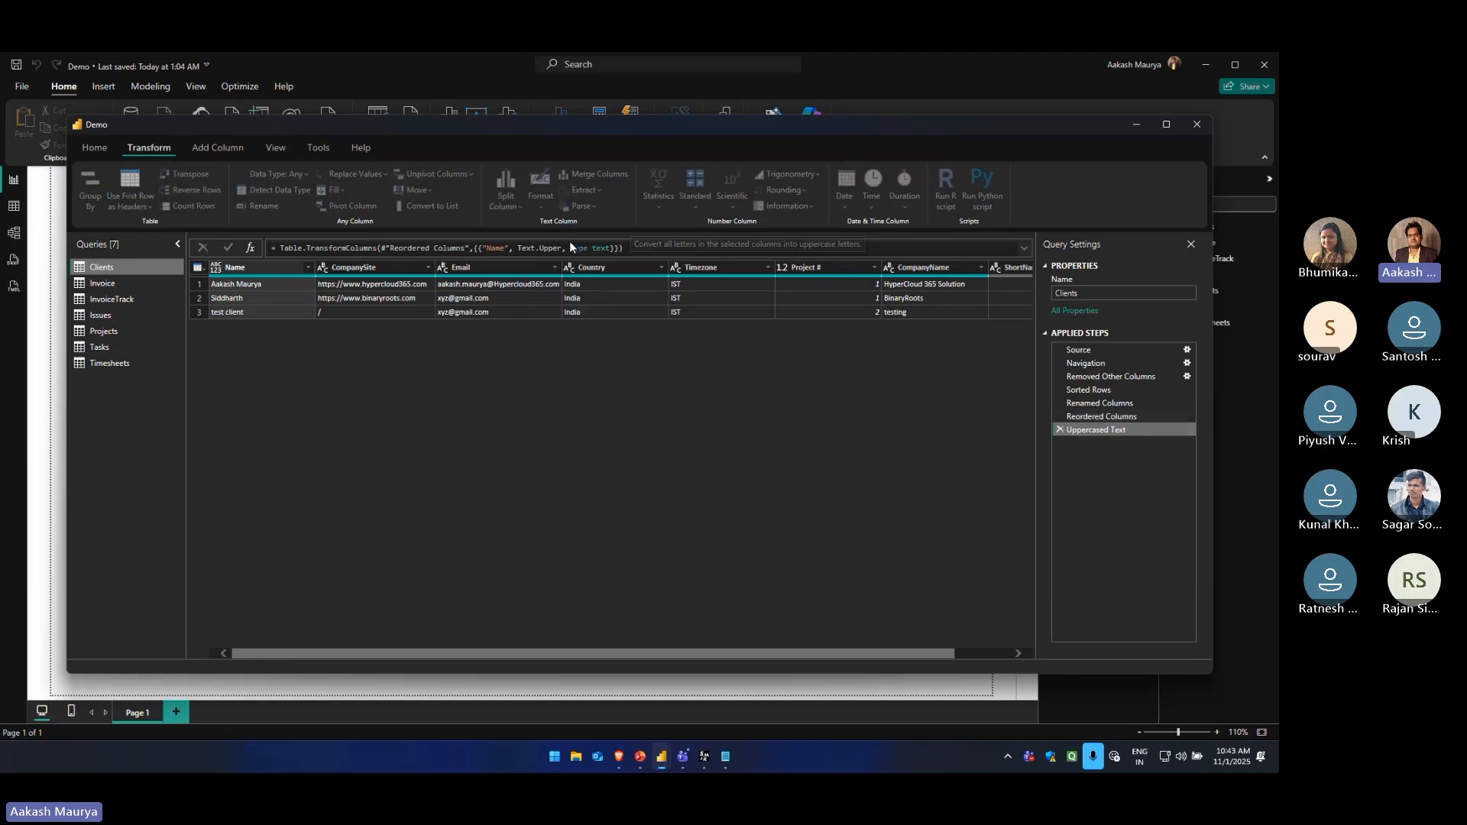
Add the prefix STC_ to every value in the Name column
left_click(542, 207)
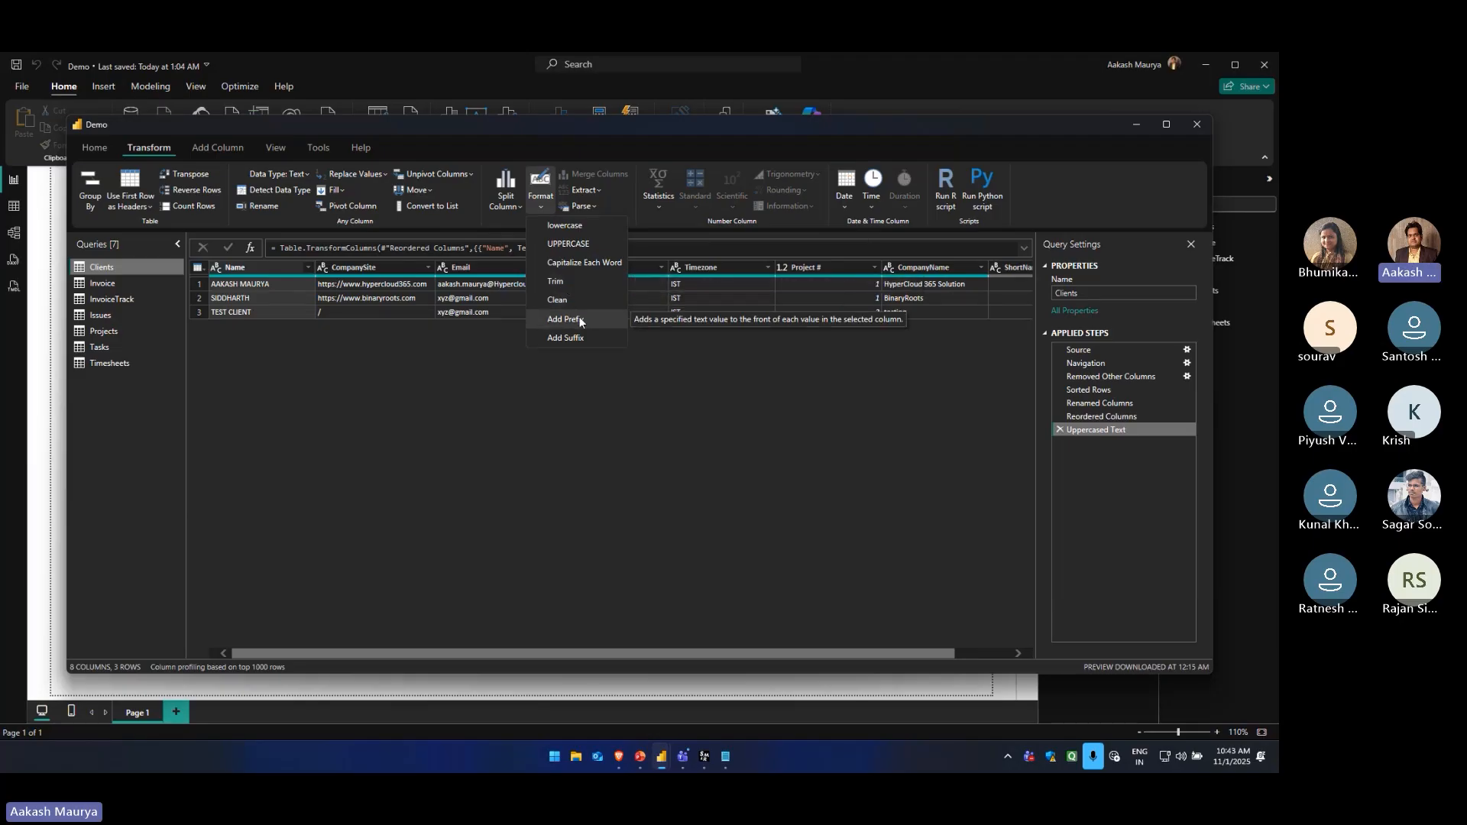
left_click(275, 288)
left_click(281, 285)
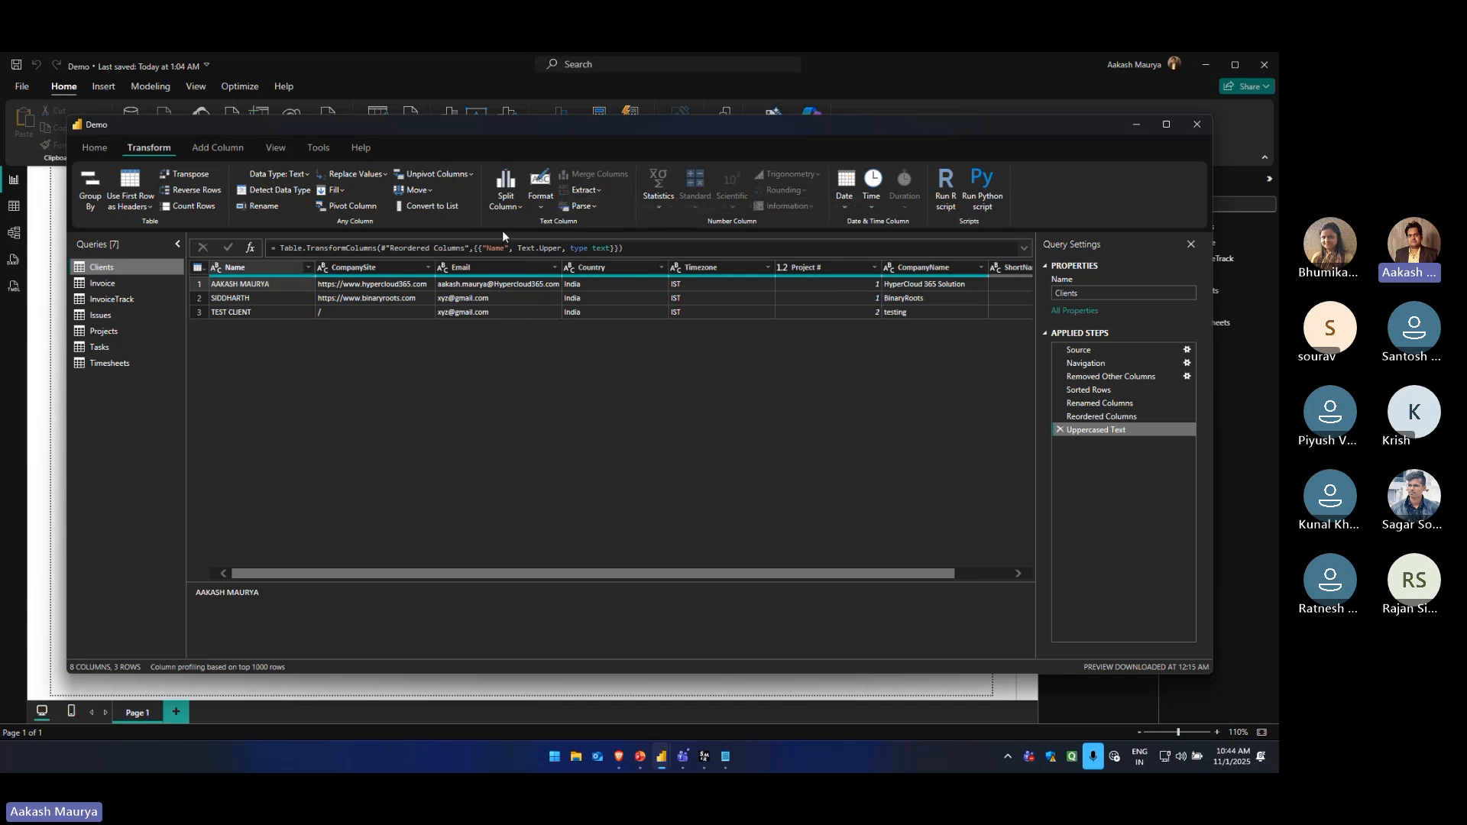
left_click(544, 209)
left_click(581, 319)
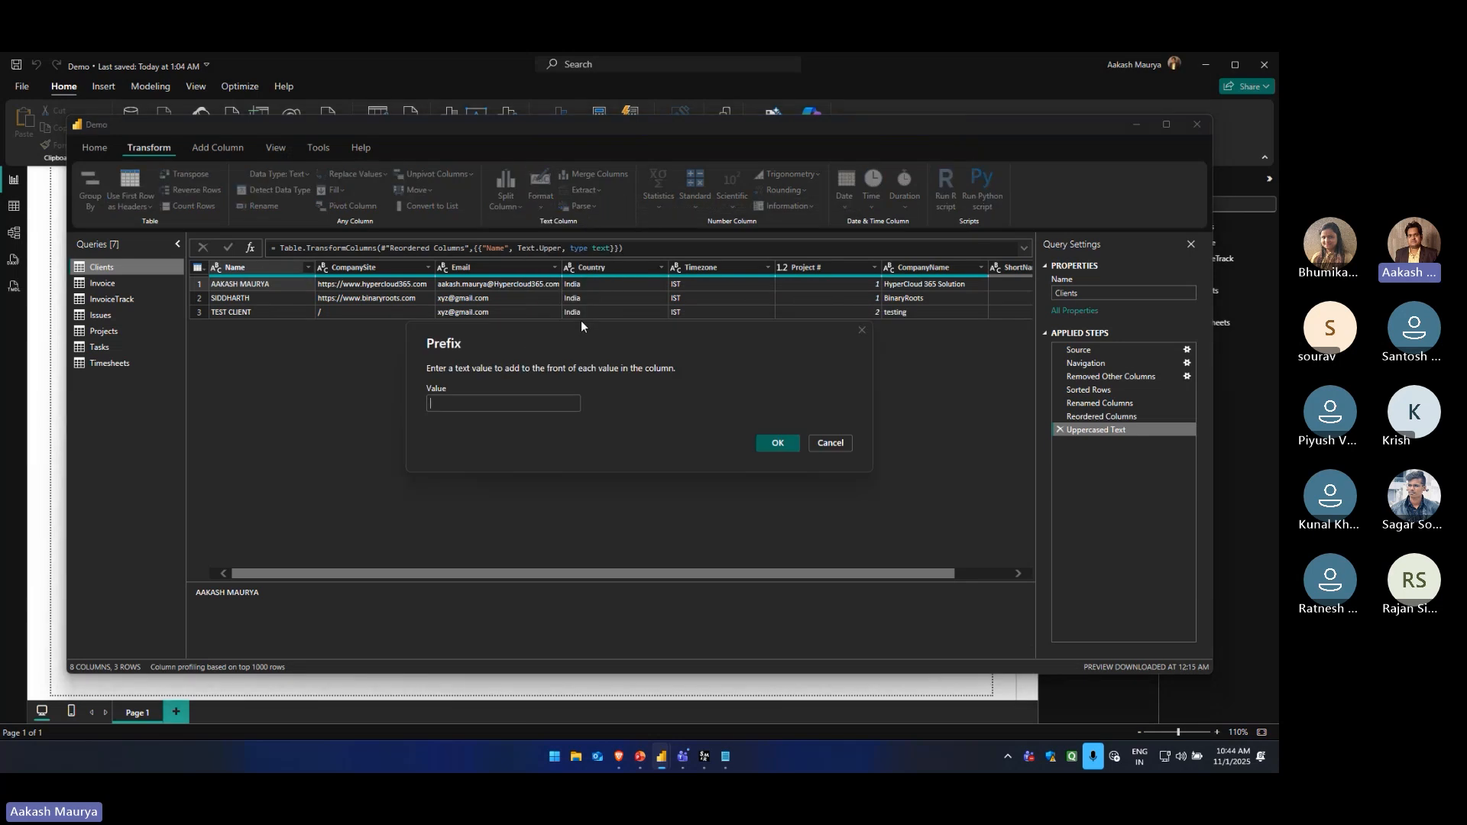
left_click(531, 403)
type("STC_")
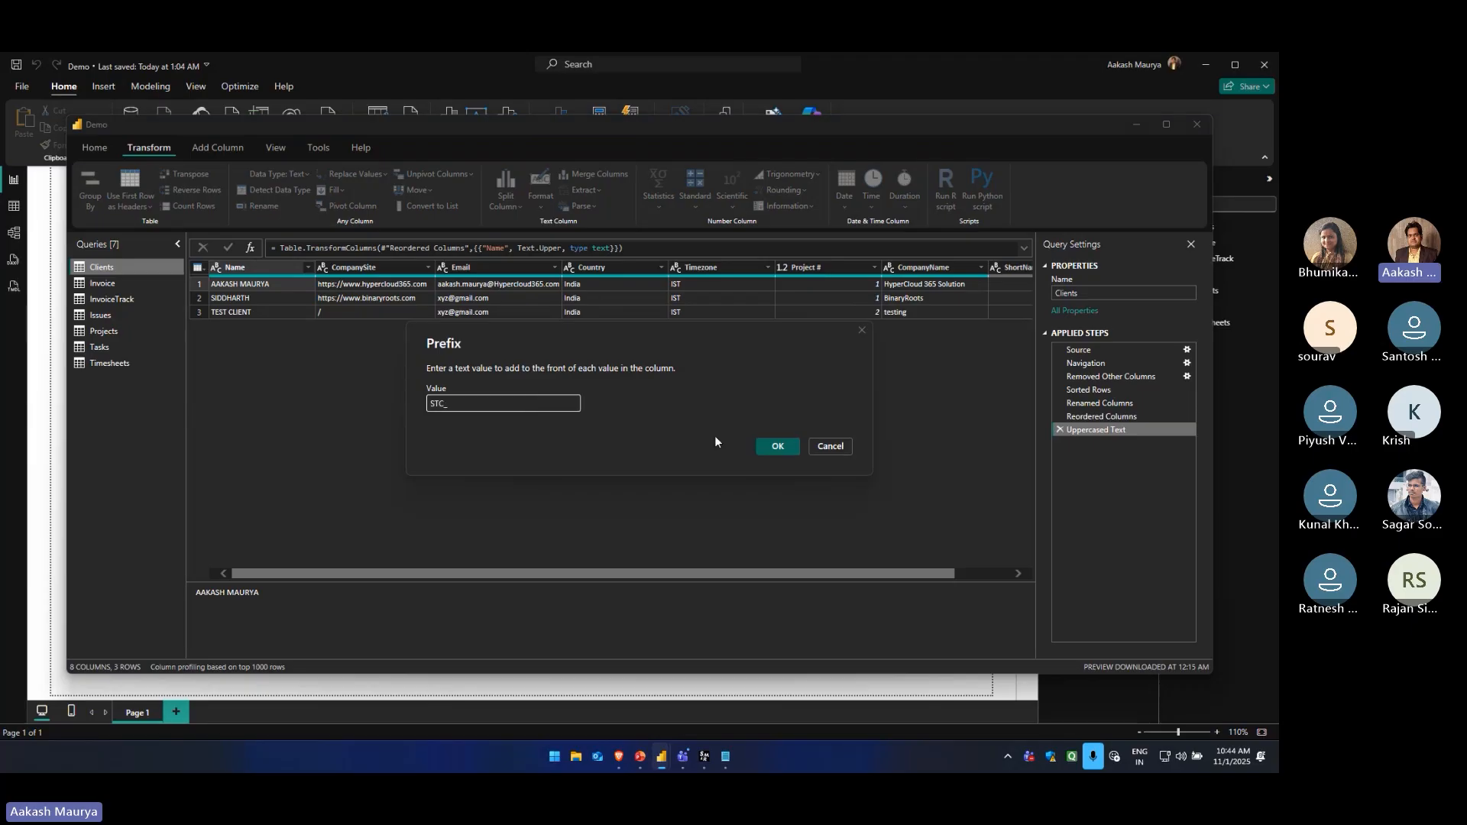
left_click(760, 448)
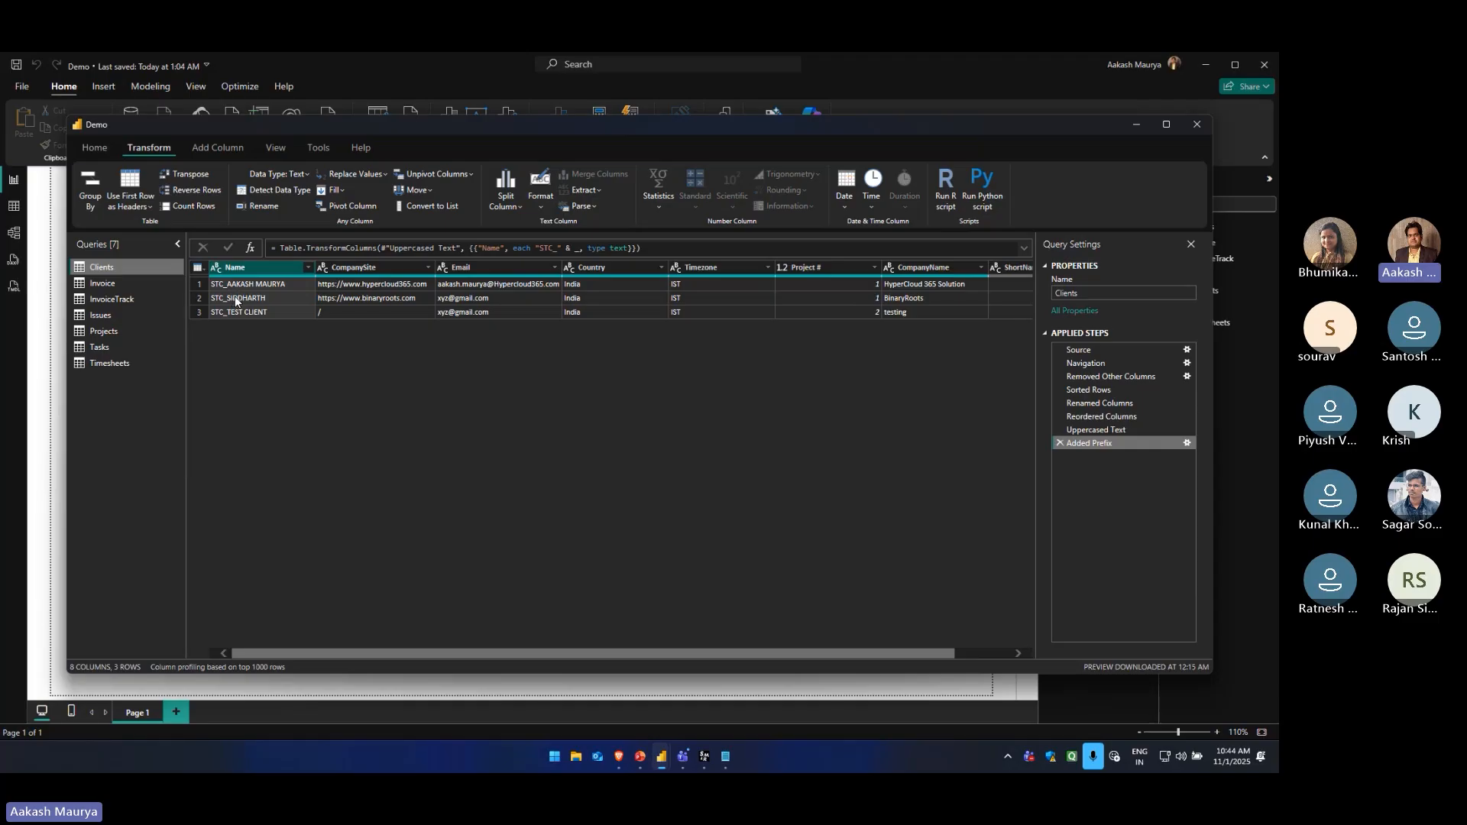
Delete the Added Prefix step and capitalize each word in the Name column
left_click(539, 208)
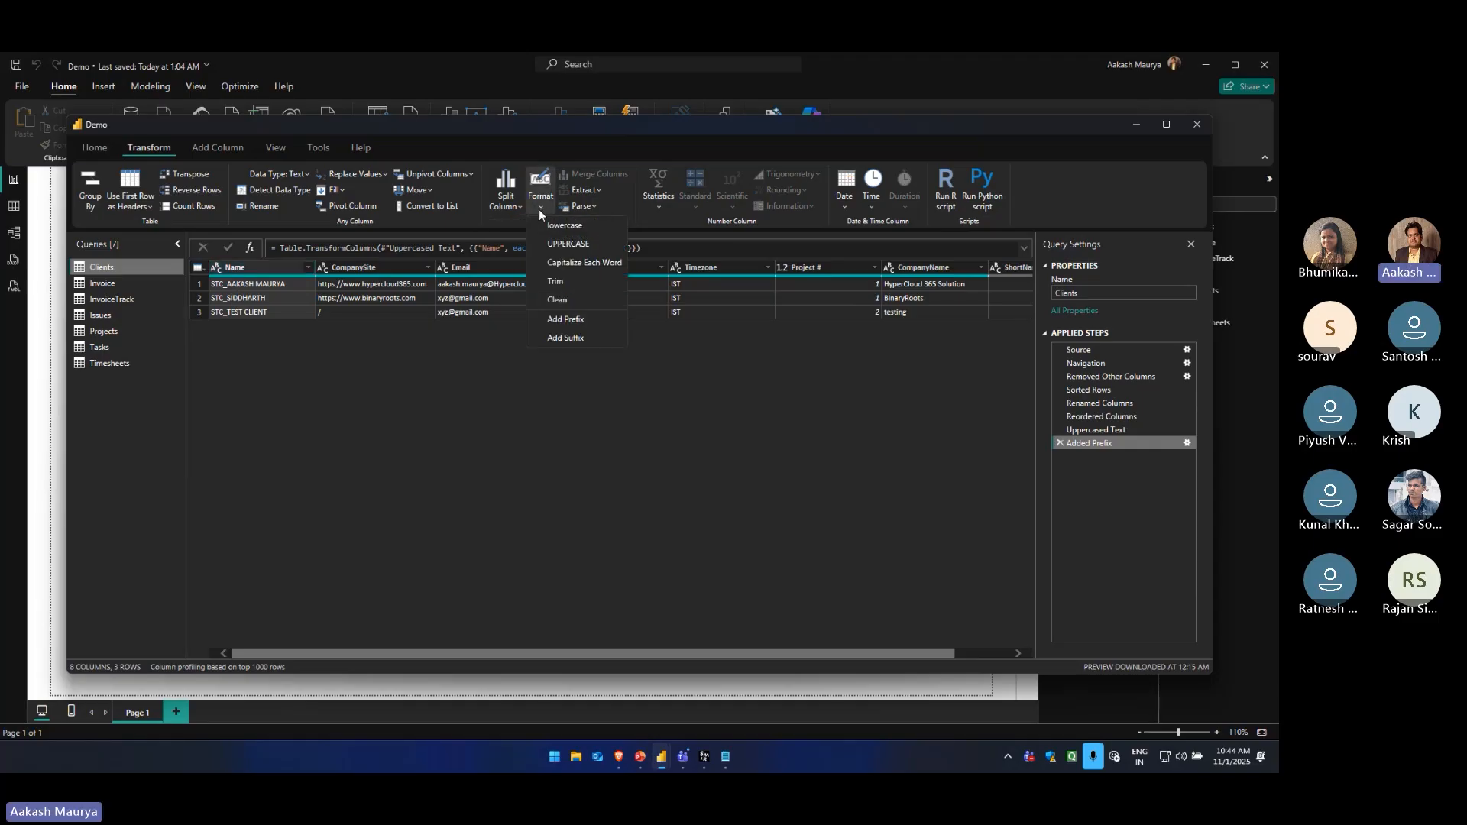
left_click(366, 365)
left_click(1059, 443)
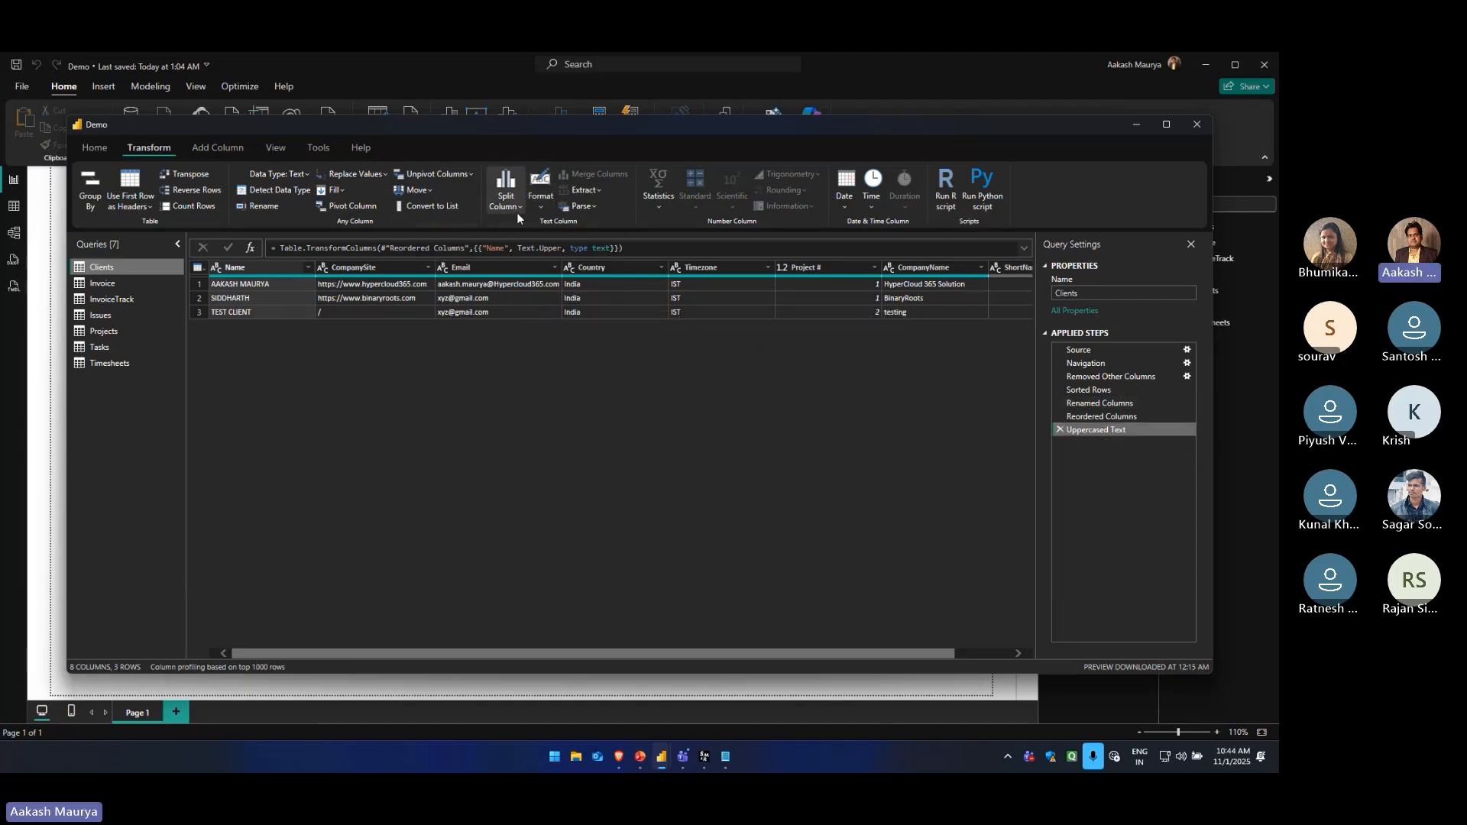
left_click(542, 203)
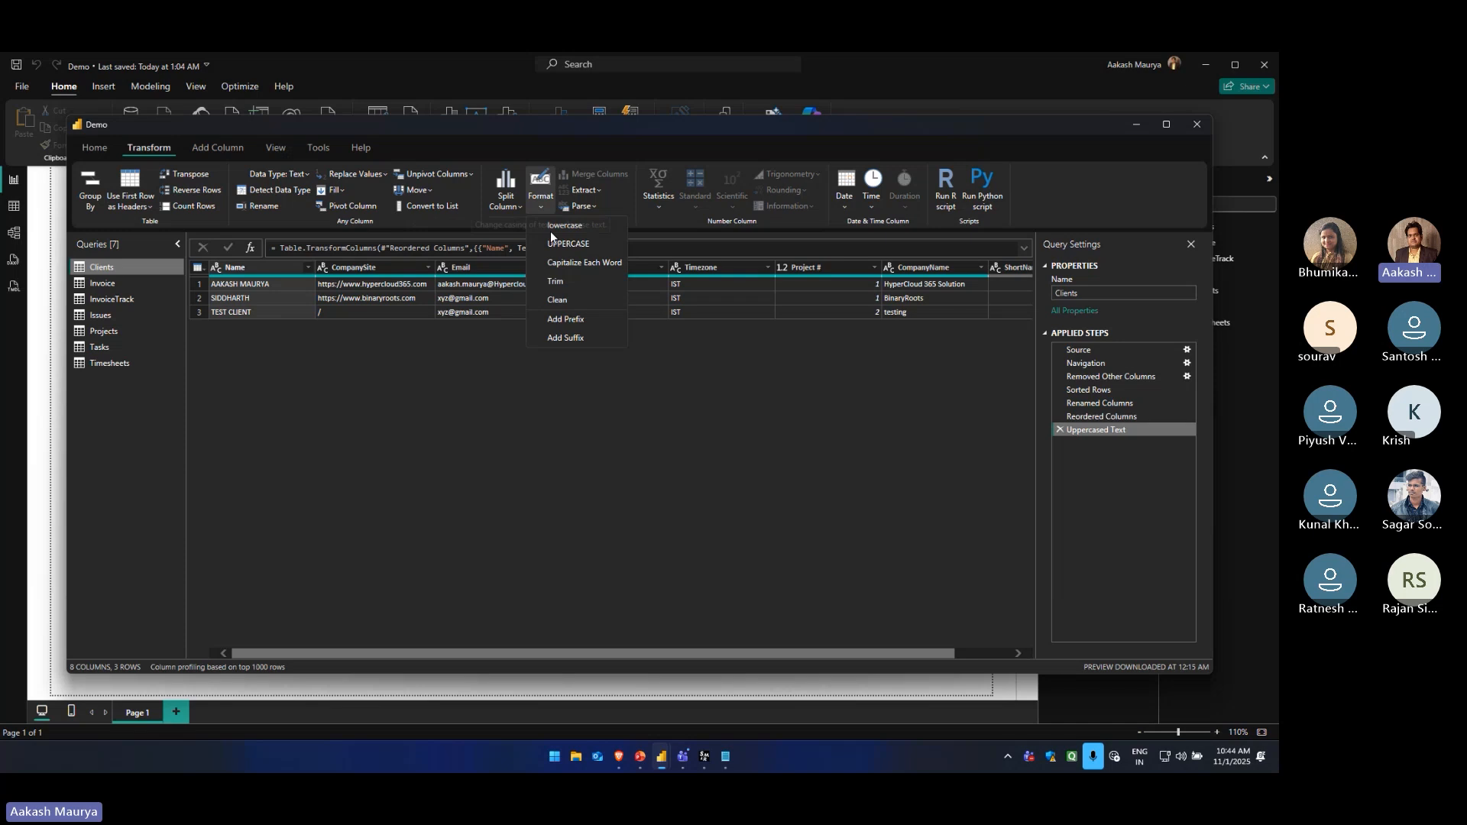
left_click(582, 263)
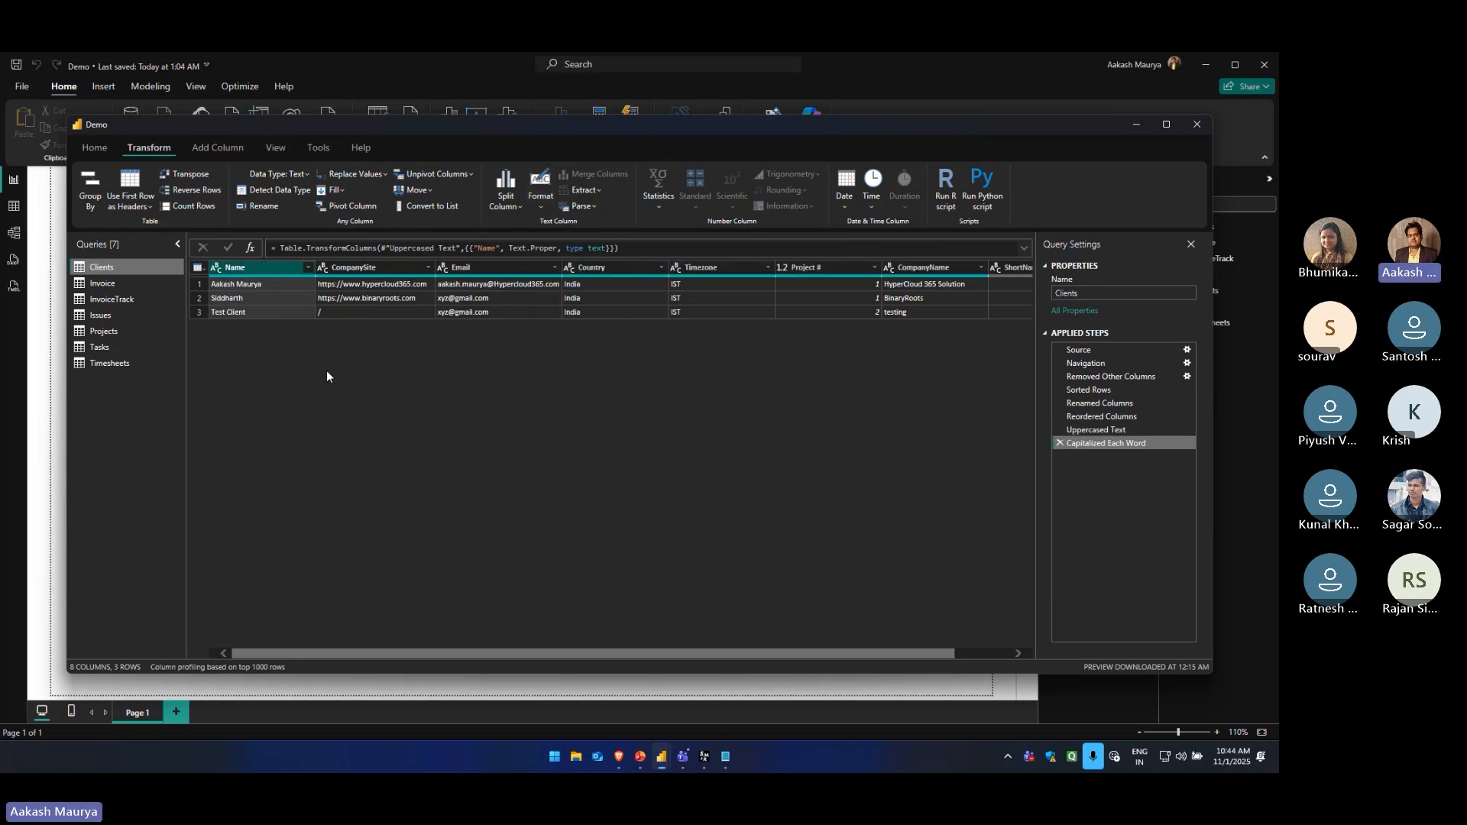
Extract the text length of the Name values and delete the resulting applied step
left_click(599, 193)
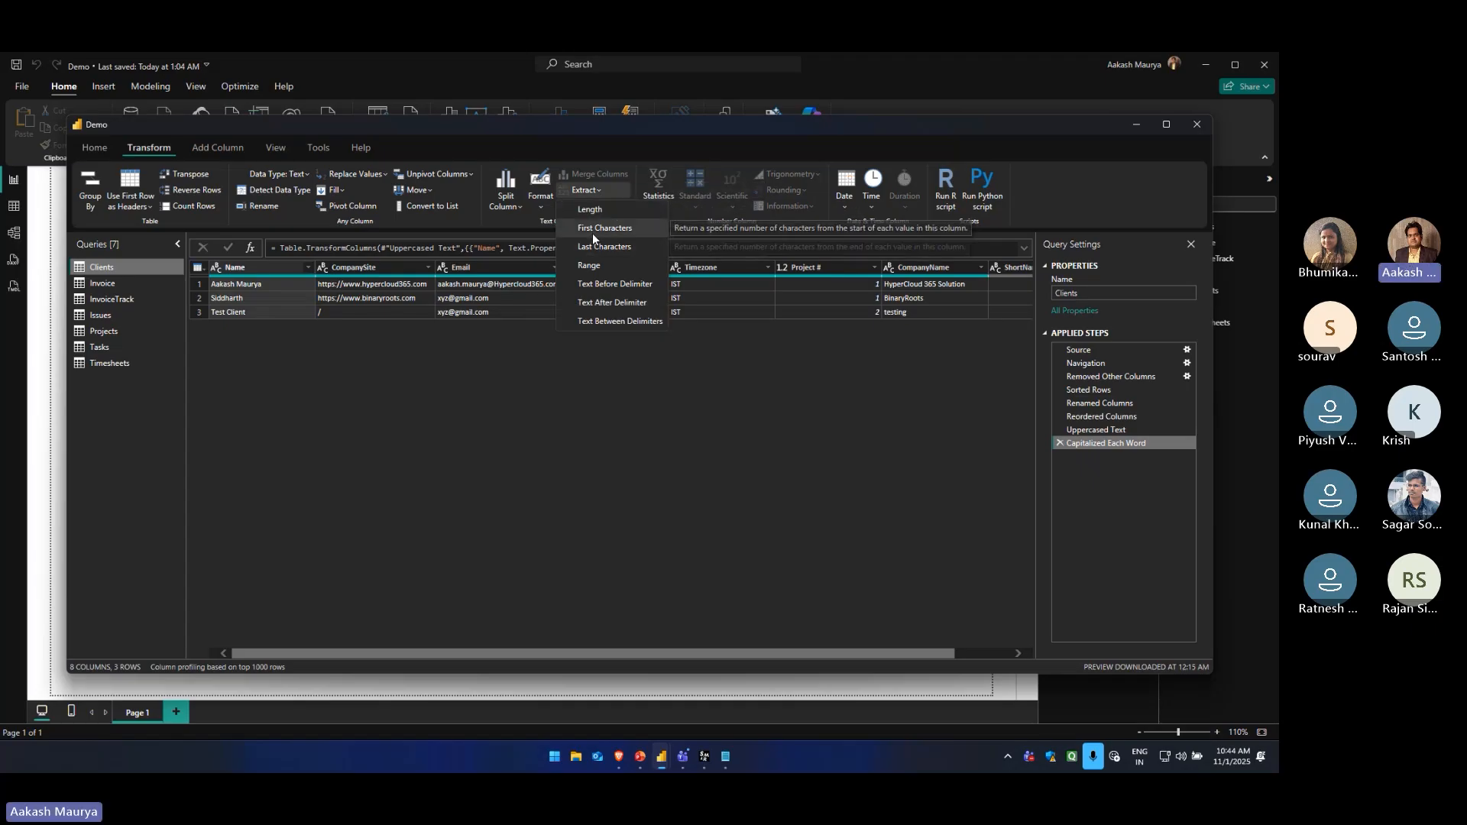
left_click(382, 380)
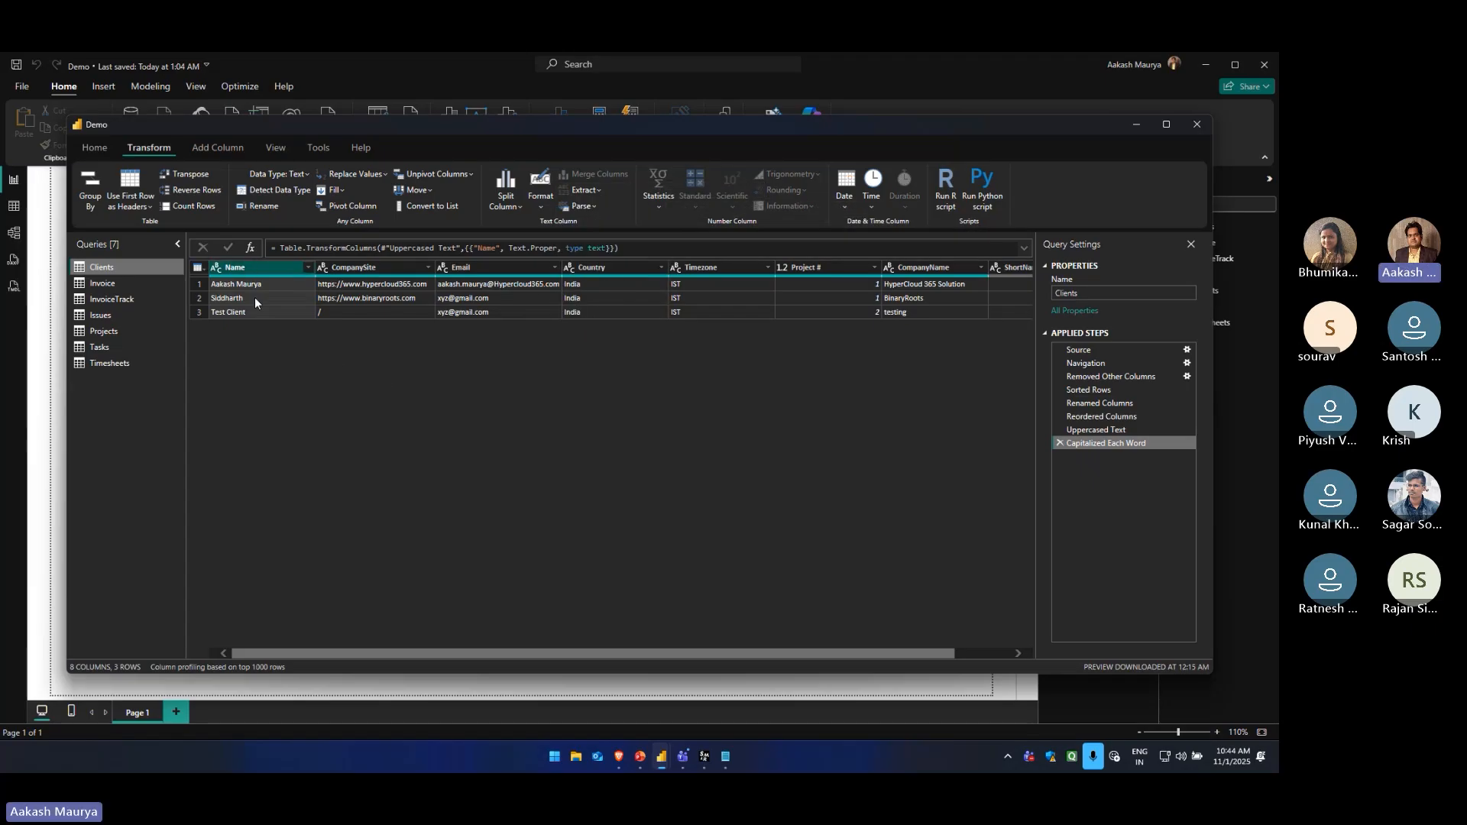
left_click(595, 196)
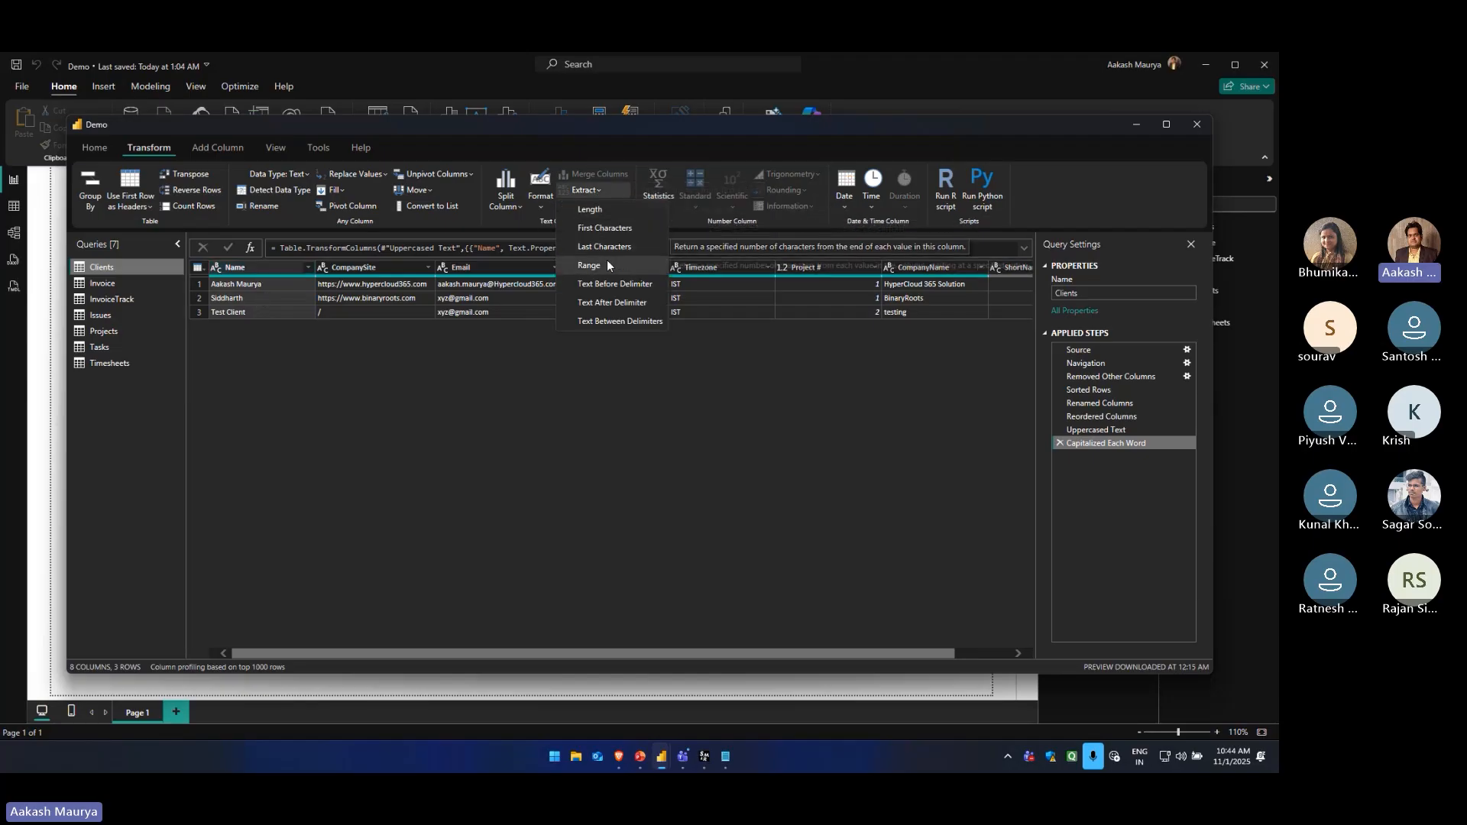
left_click(594, 211)
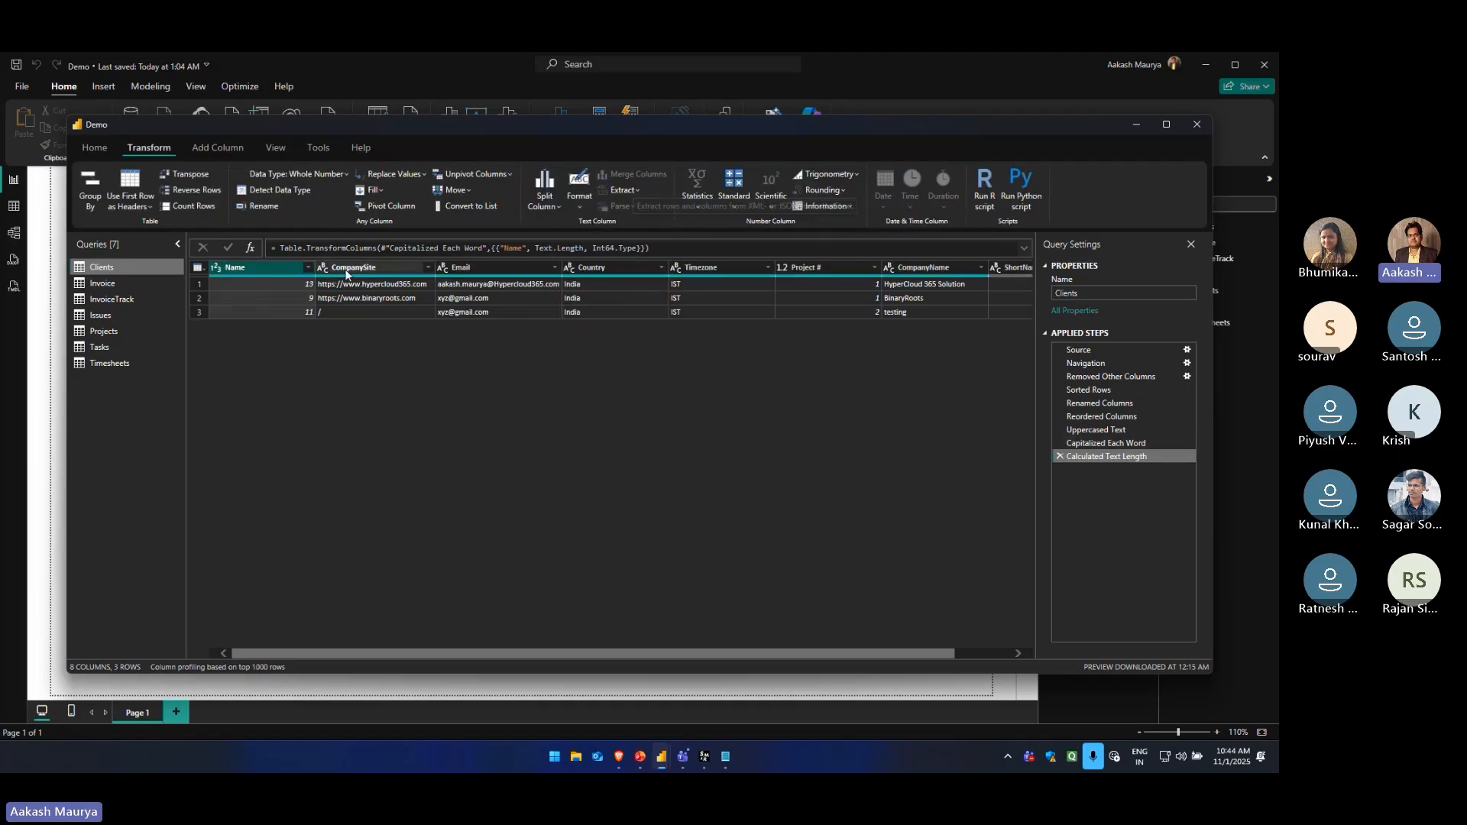
left_click(1060, 457)
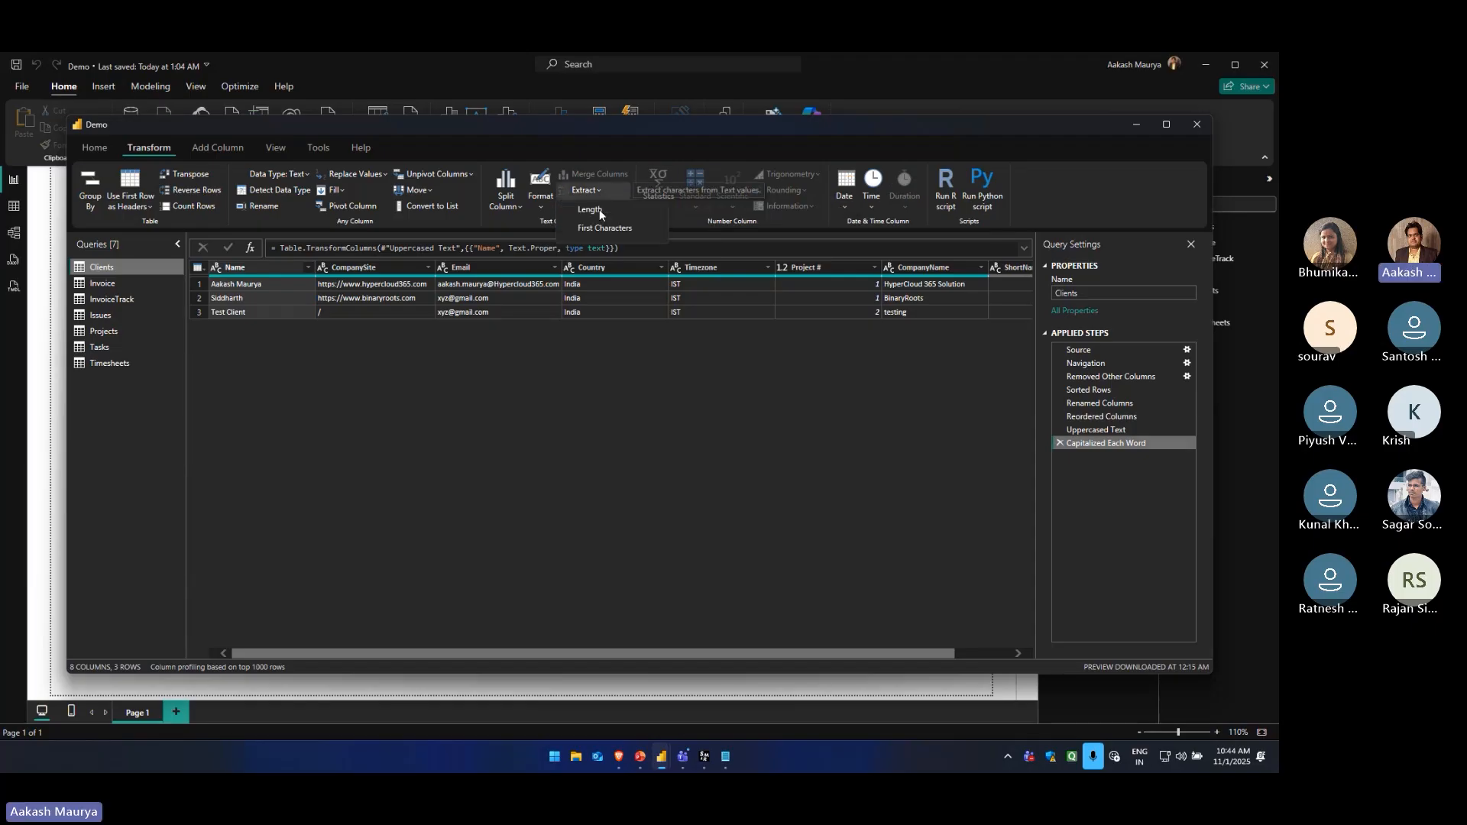
Extract the first 5 characters of the Name values and delete the resulting applied step
left_click(585, 190)
left_click(605, 227)
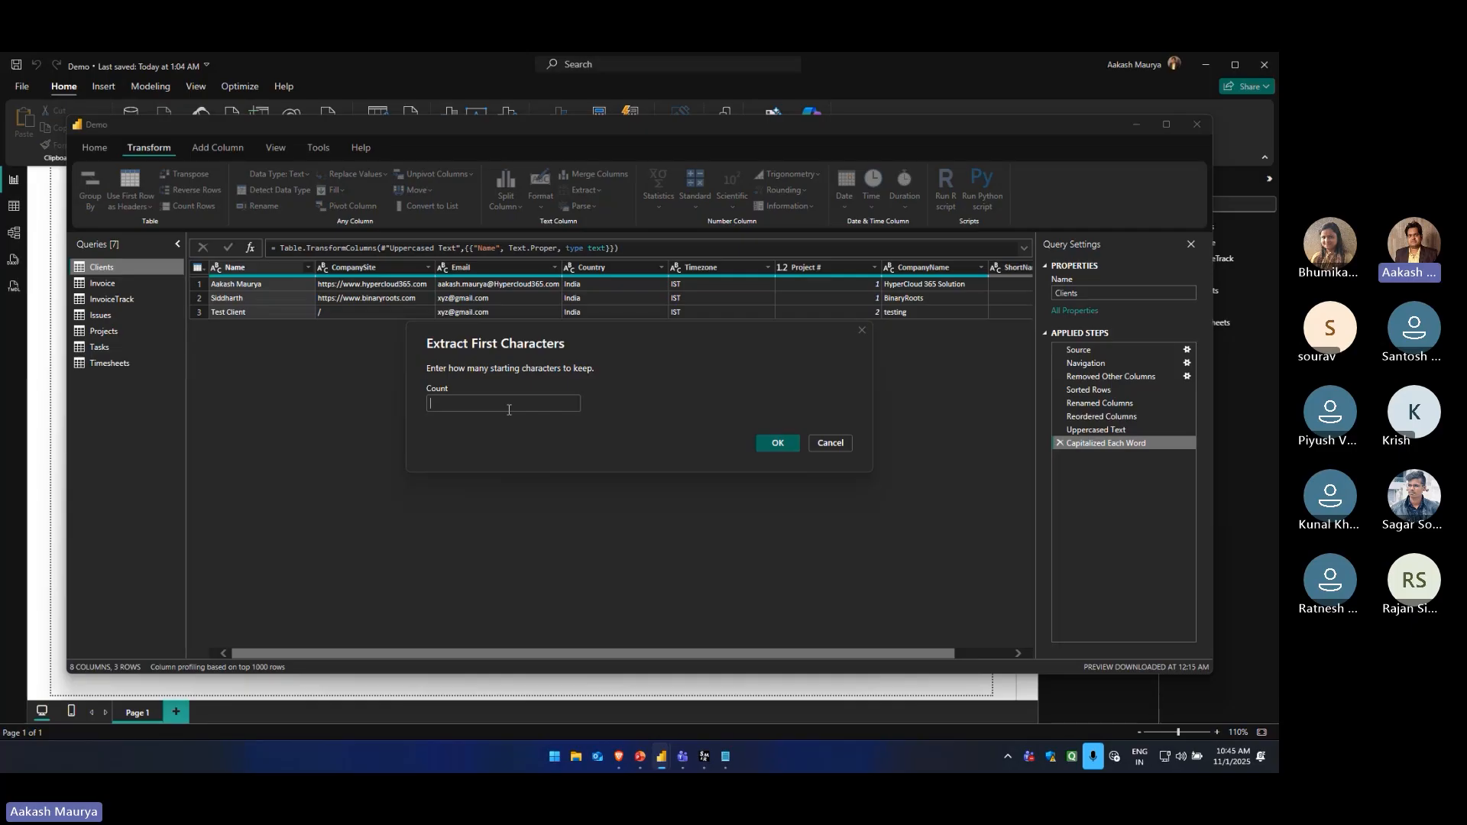
type("5")
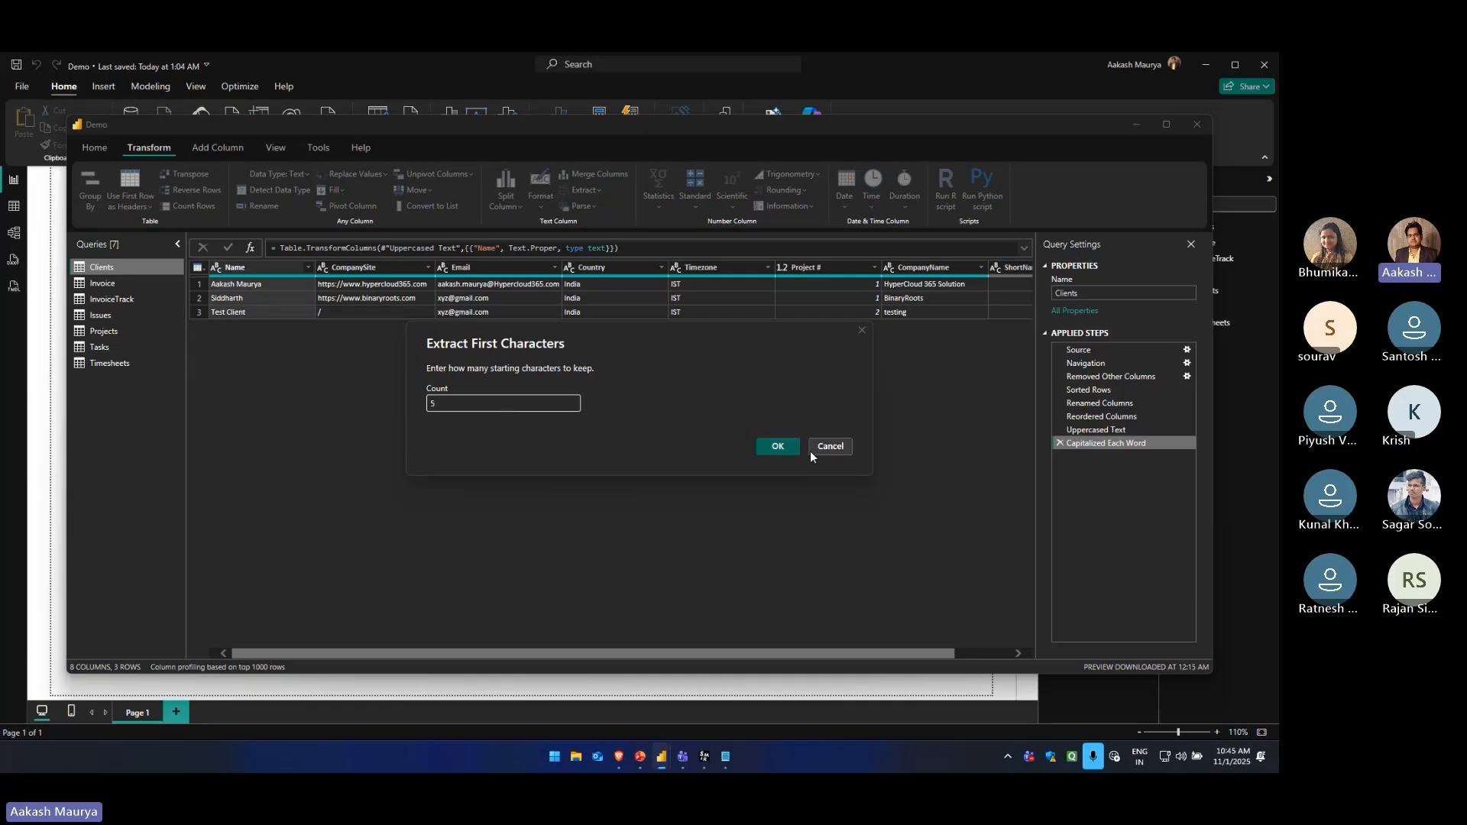
left_click(777, 447)
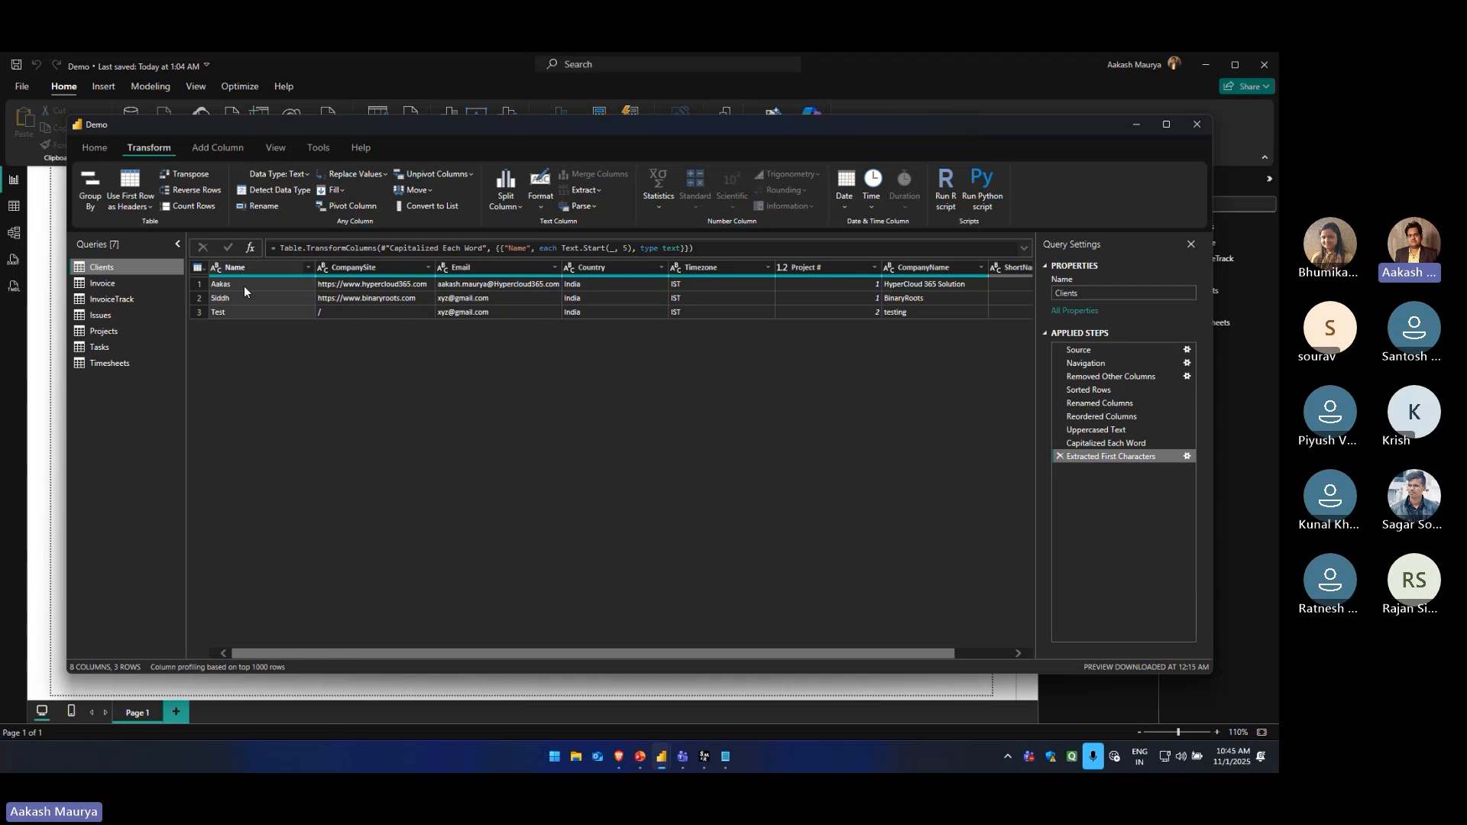
left_click(1059, 457)
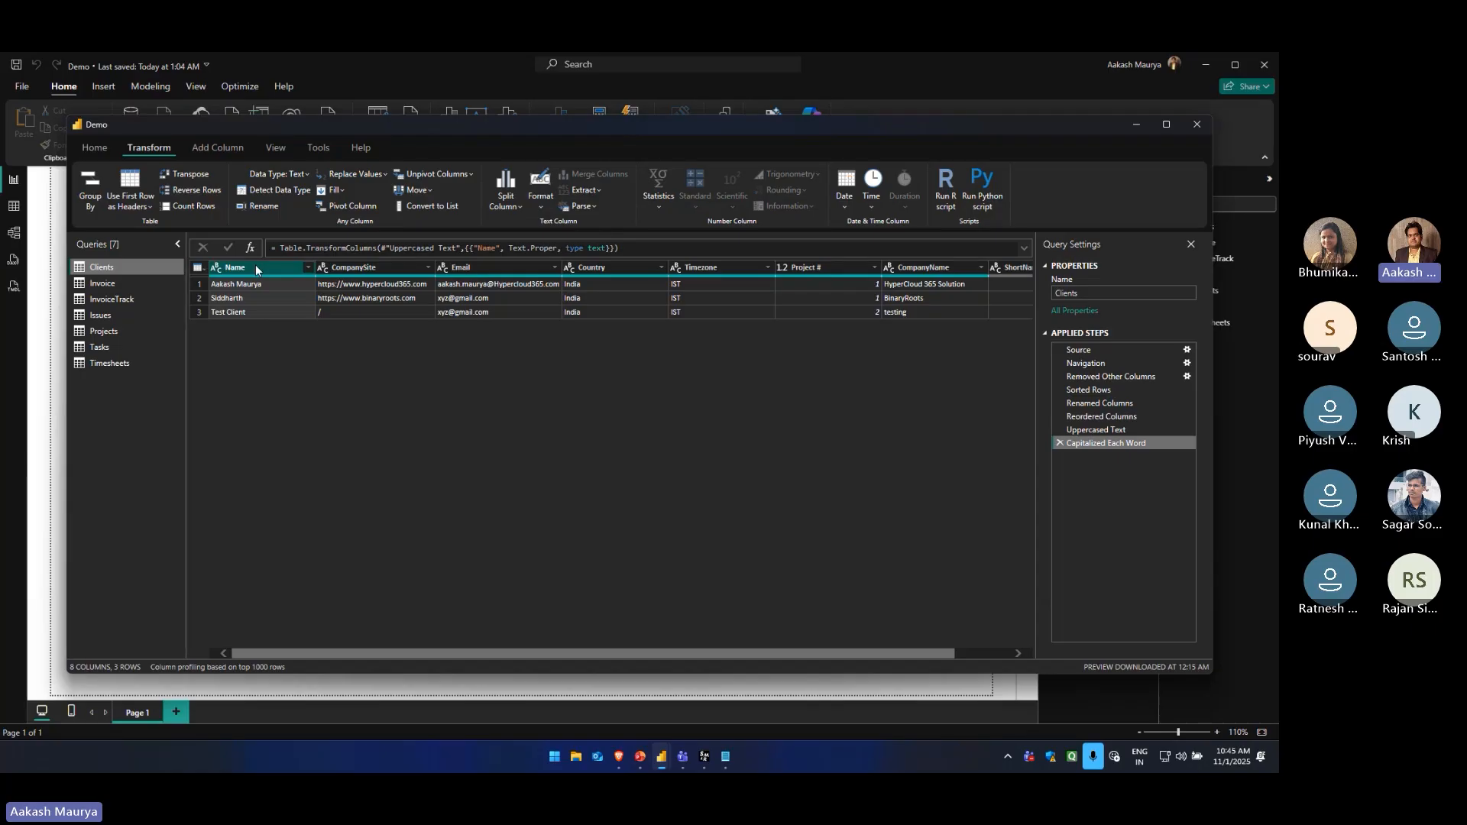
left_click(594, 207)
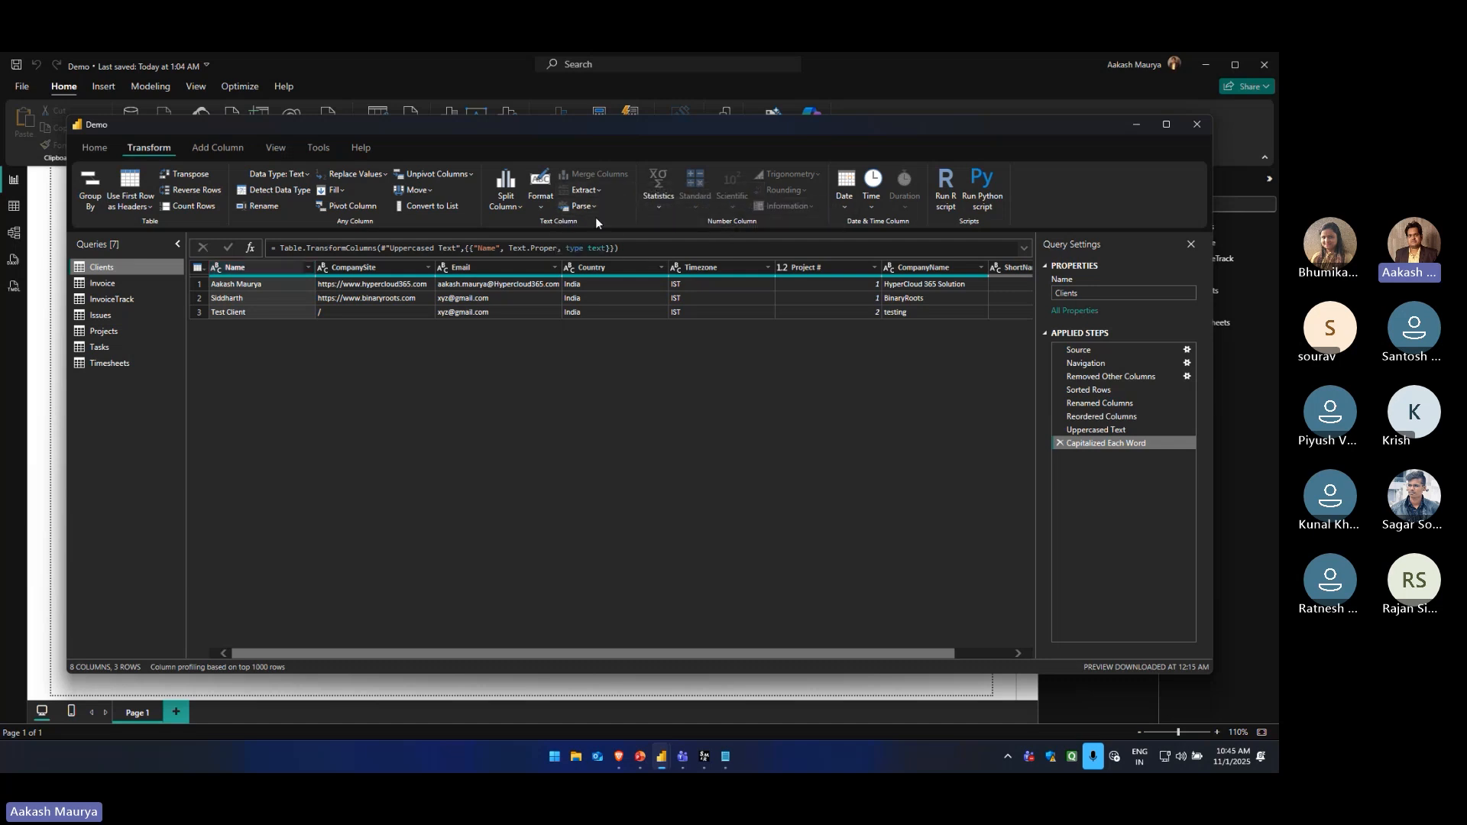
Parse the Name column of the Clients query as JSON and delete the resulting applied step
left_click(586, 226)
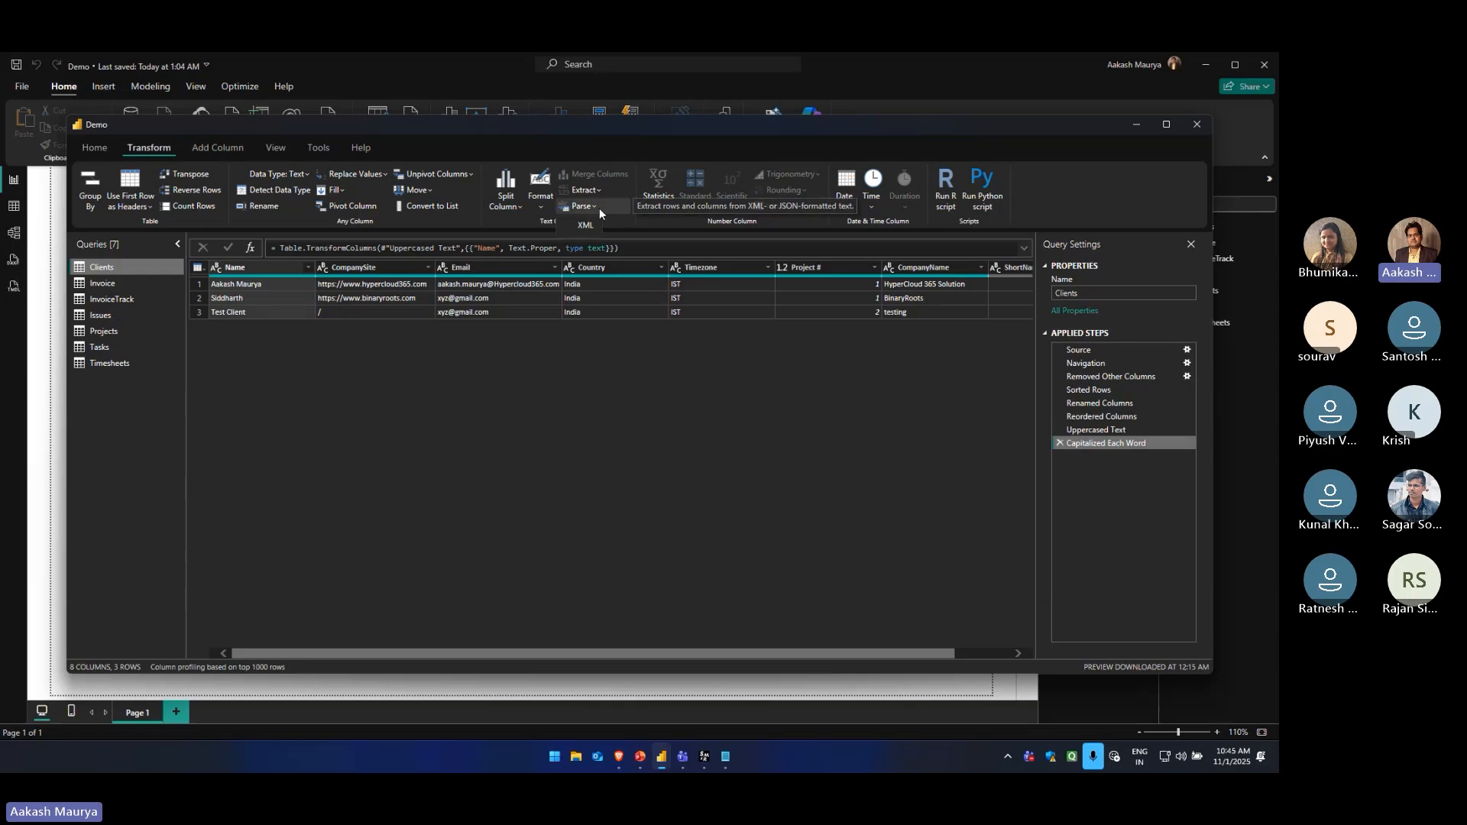
left_click(599, 208)
left_click(587, 245)
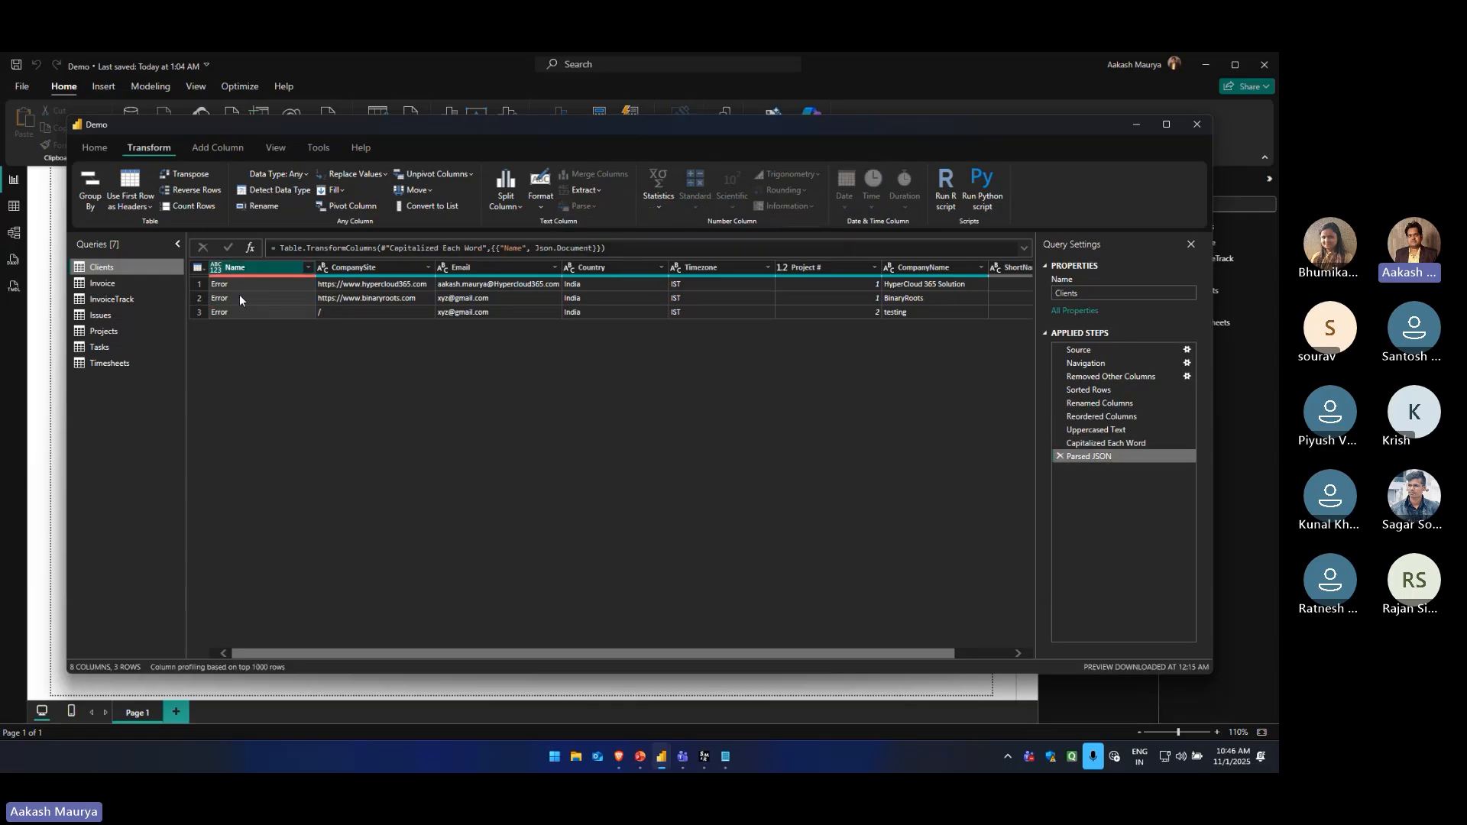
left_click(1060, 456)
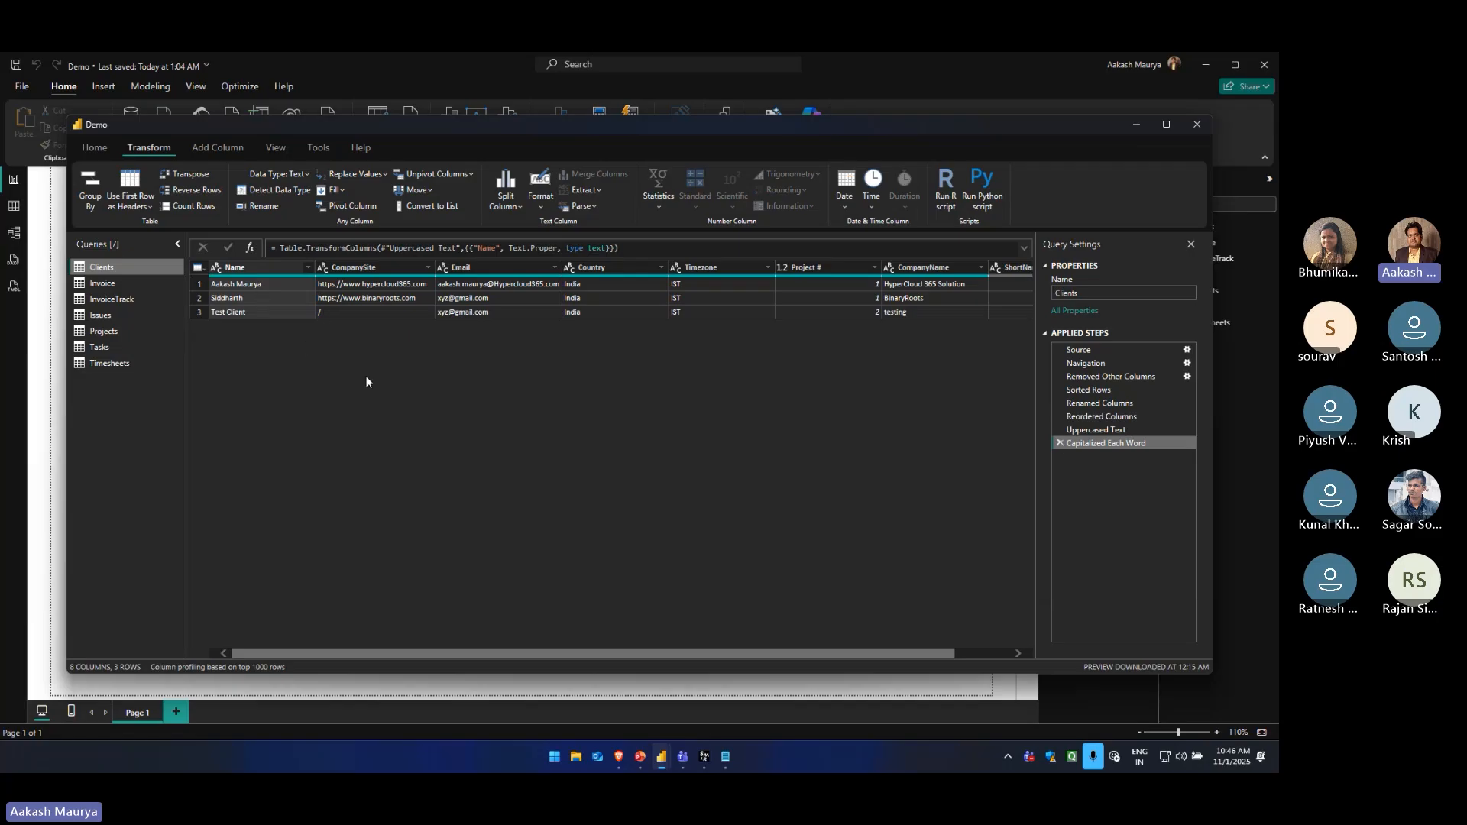
Calculate the Count Values statistic for the Project # column and delete the resulting applied step
left_click(657, 206)
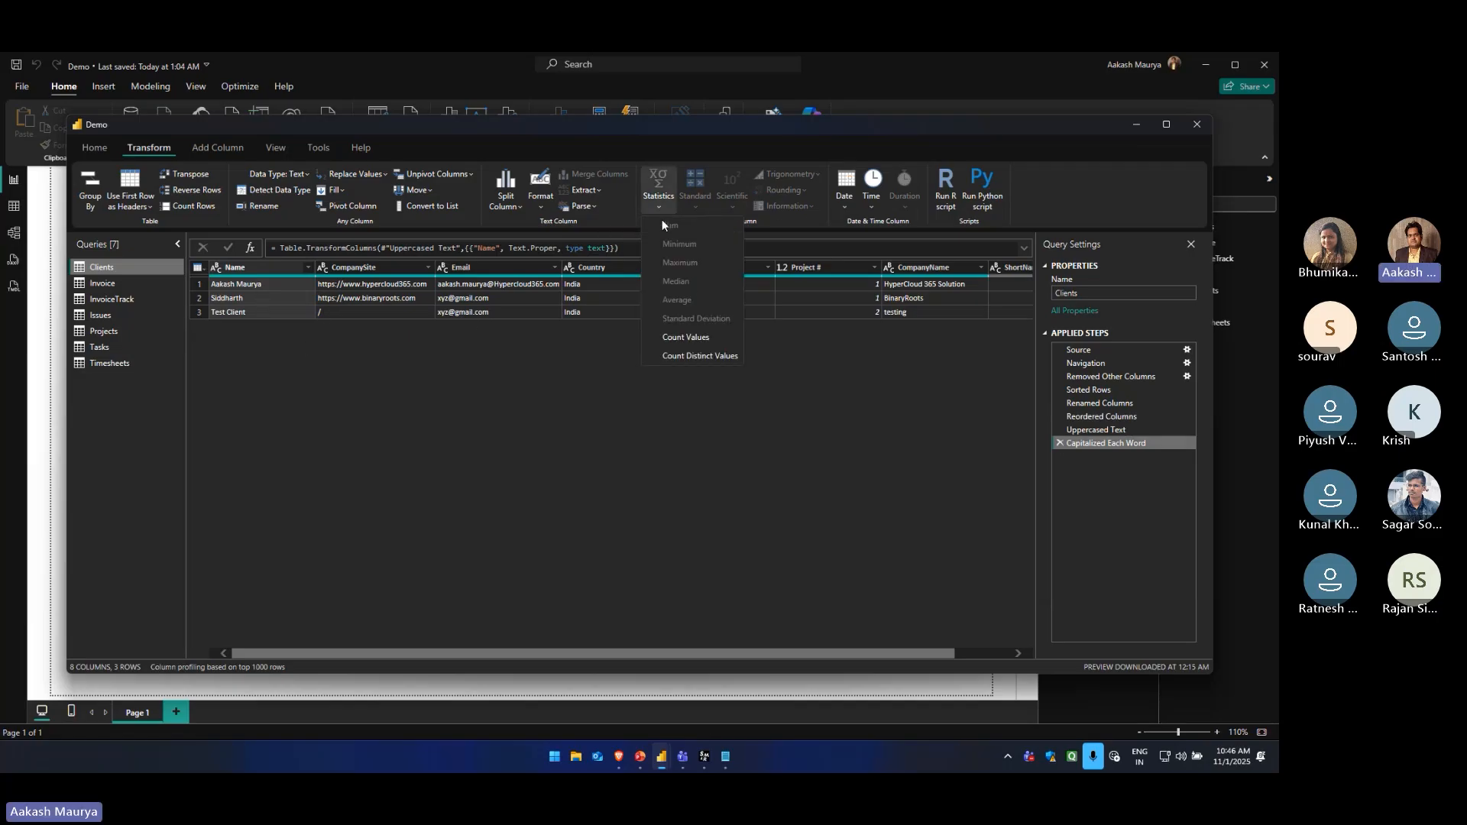
left_click(465, 352)
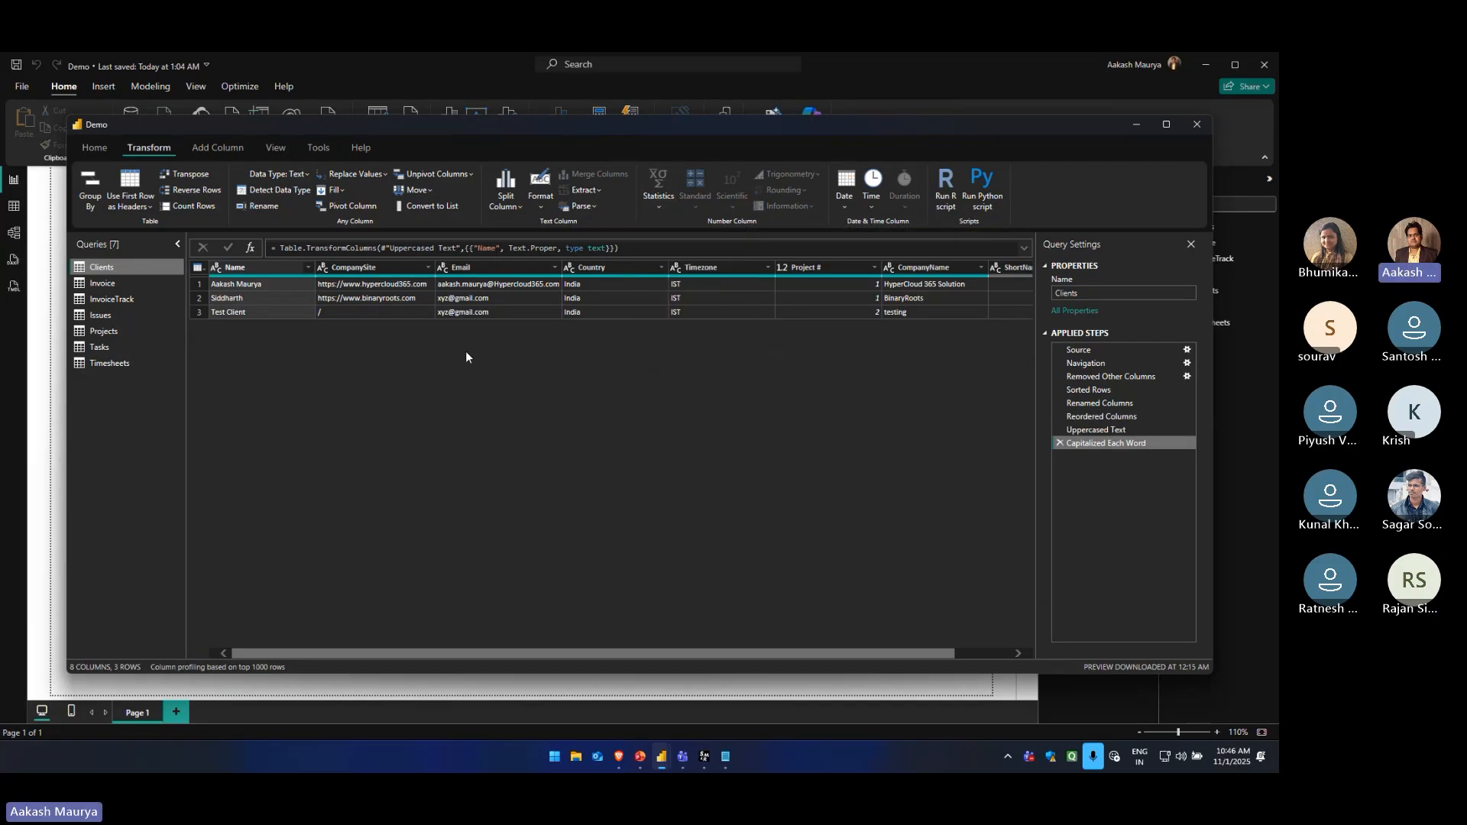
left_click_drag(707, 649, 522, 621)
left_click(803, 268)
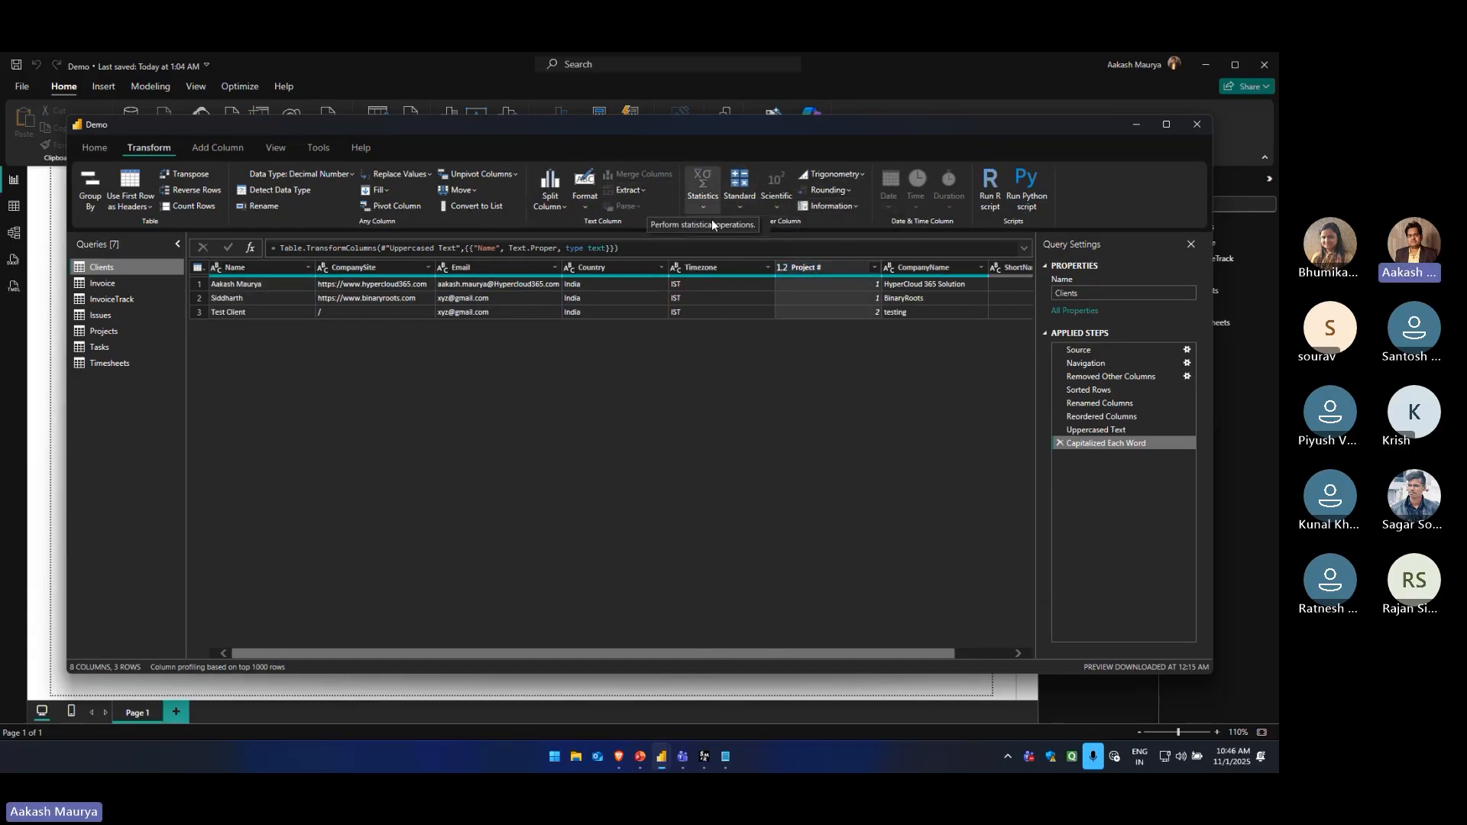
left_click(707, 211)
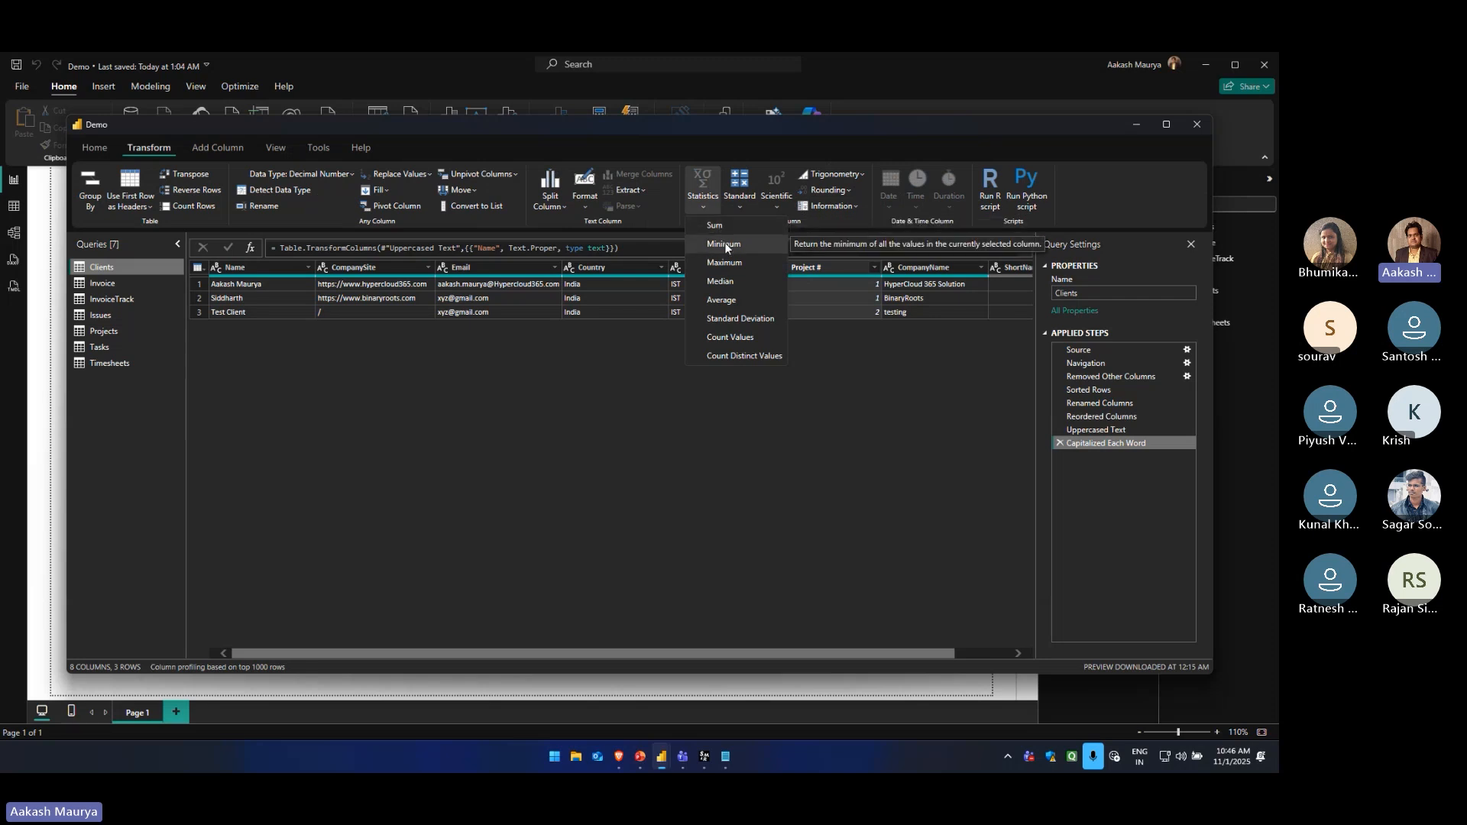
left_click(744, 340)
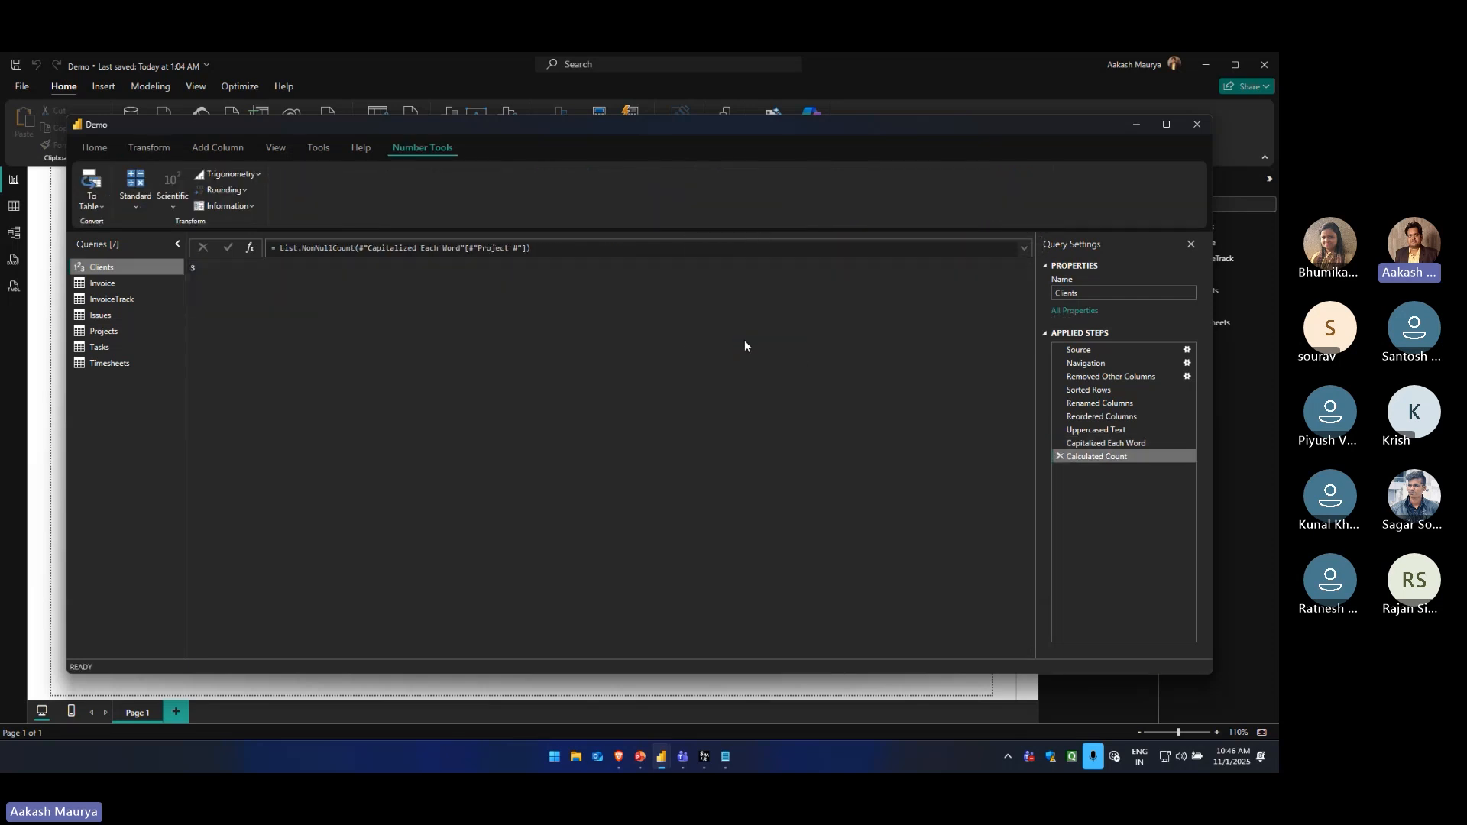
left_click(1060, 456)
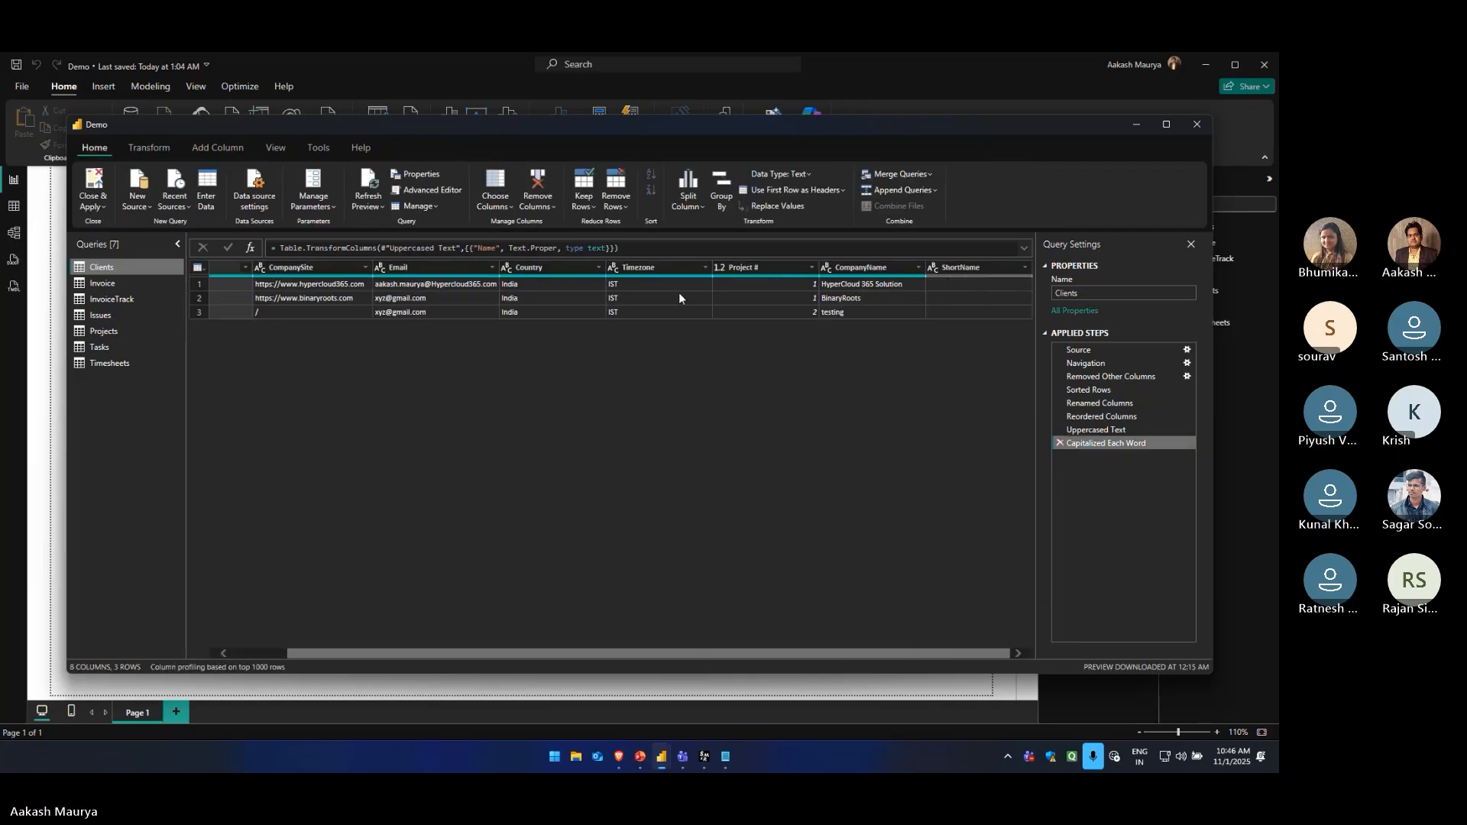
left_click(162, 148)
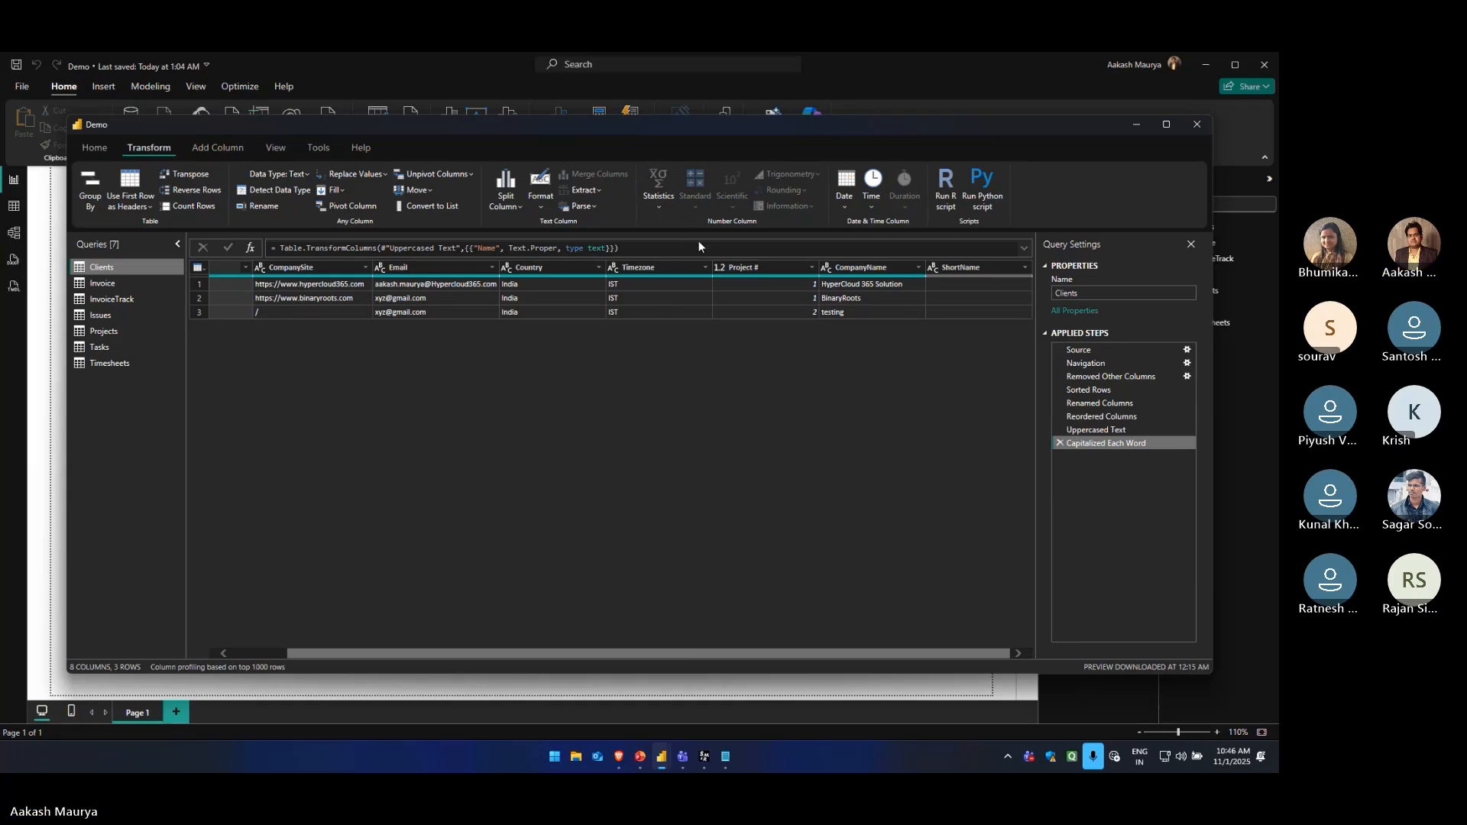
left_click(839, 205)
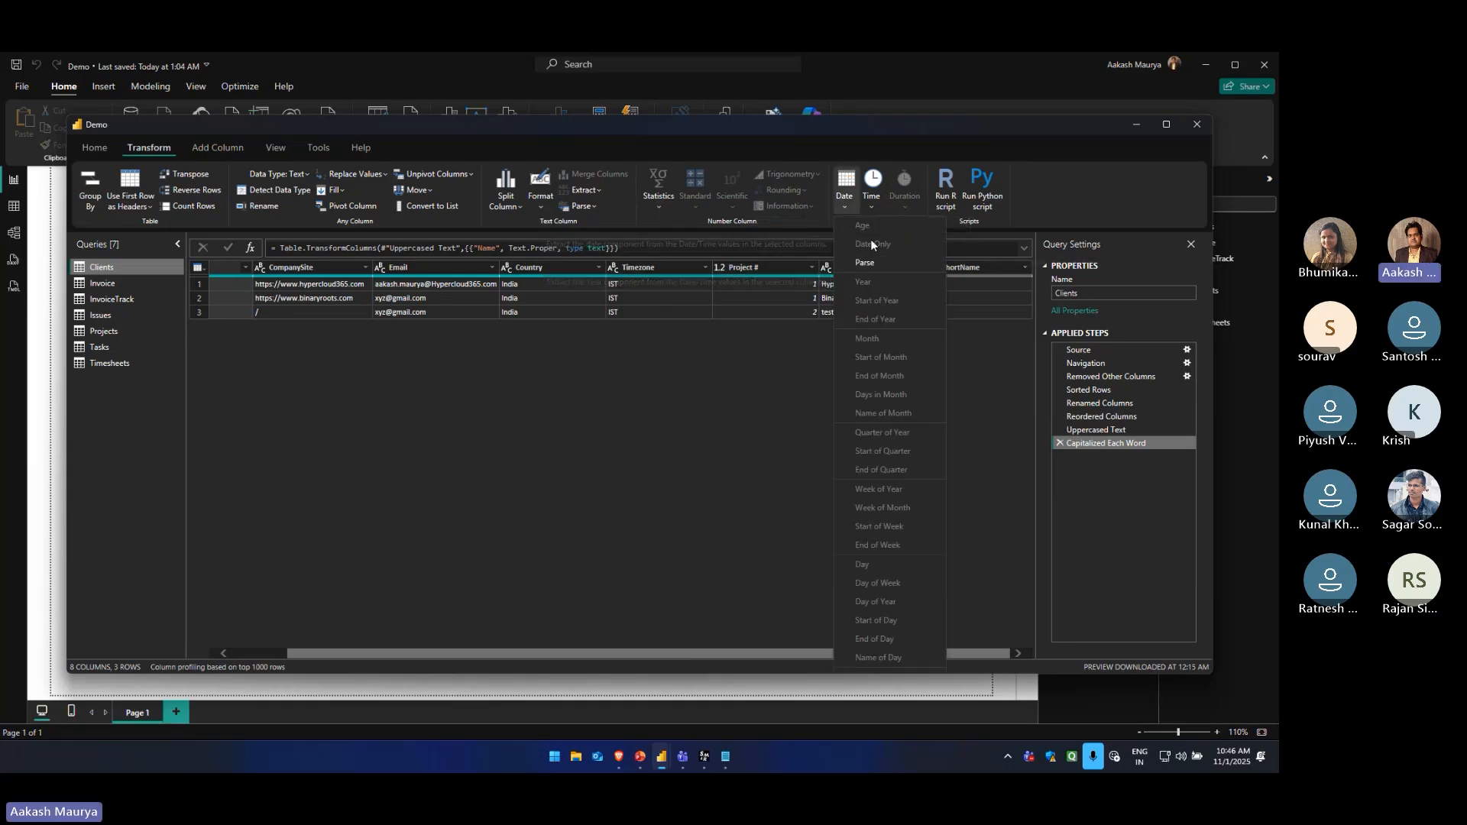
left_click(868, 208)
left_click(869, 207)
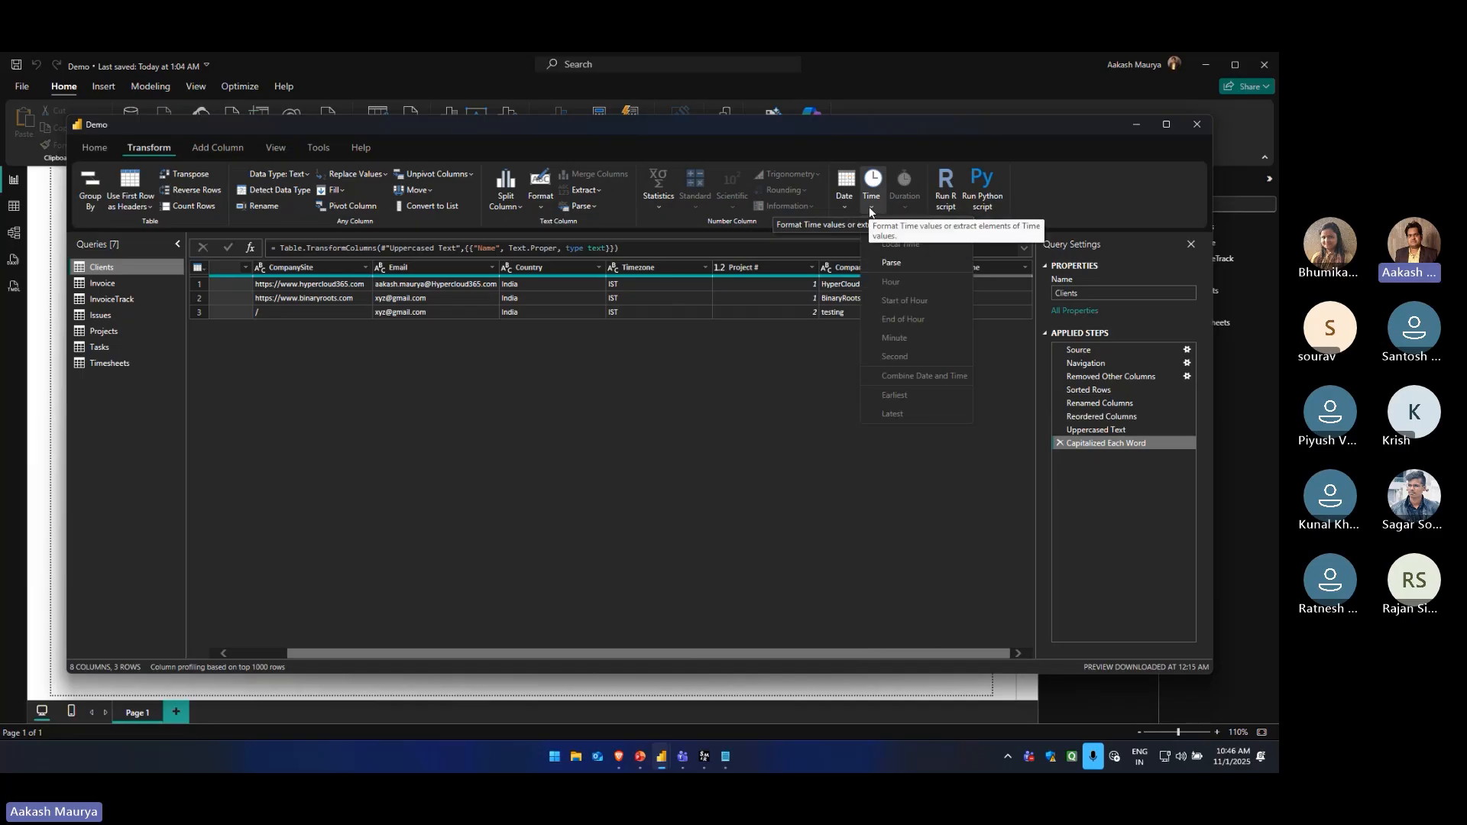
left_click(848, 319)
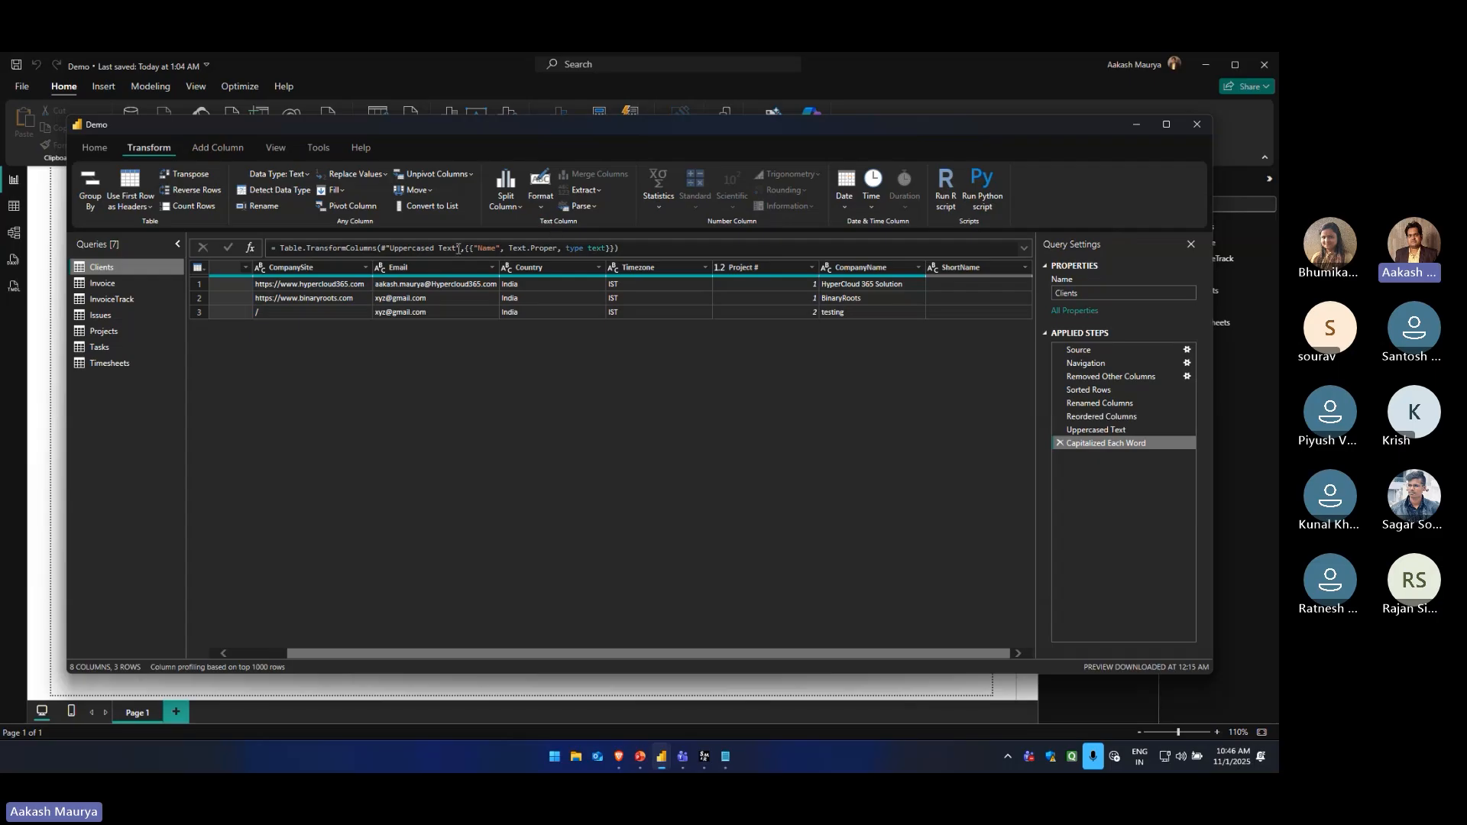
Start a custom column named New Name in the Clients query
left_click(218, 148)
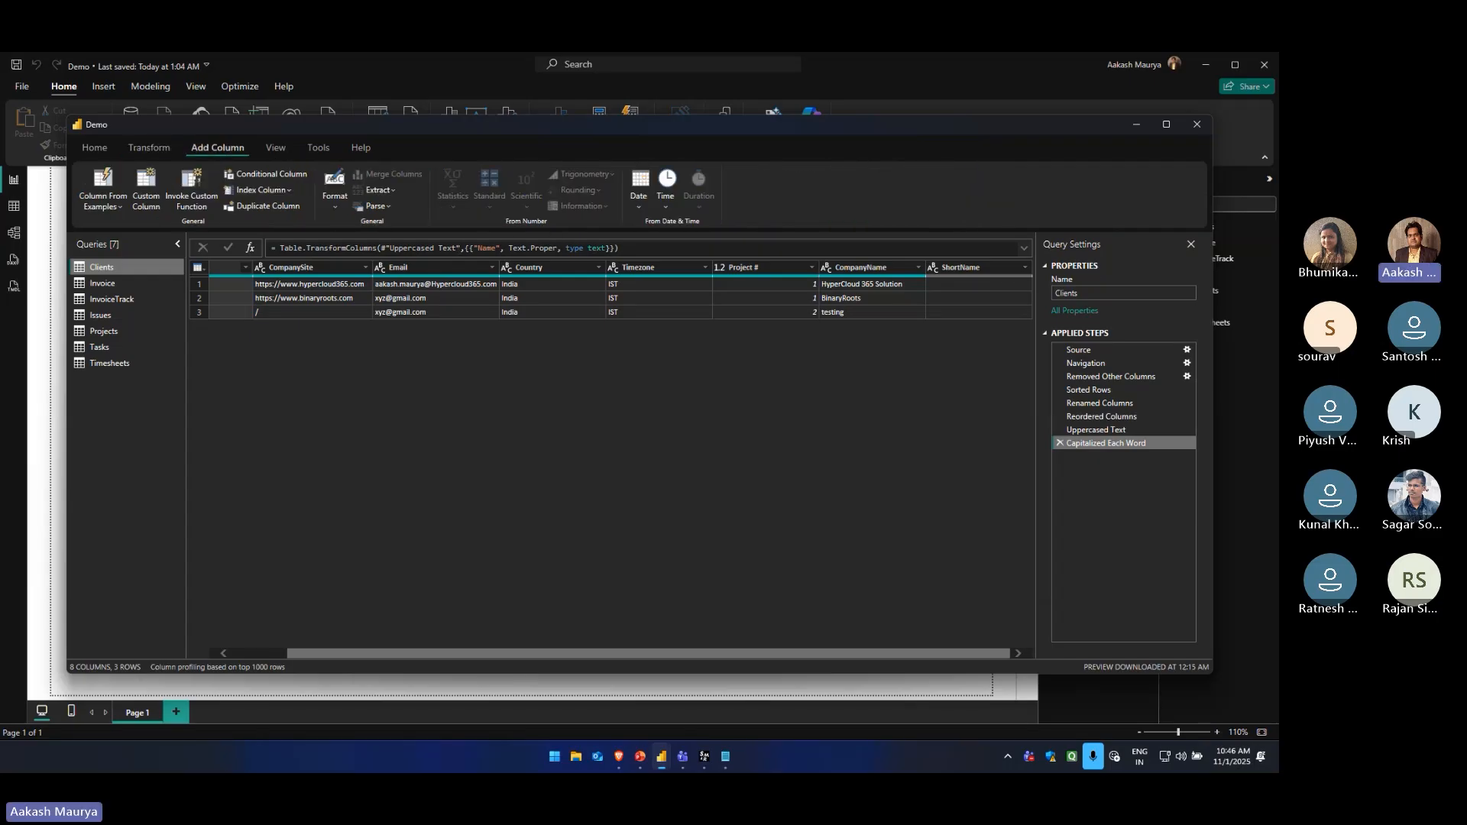
right_click(105, 269)
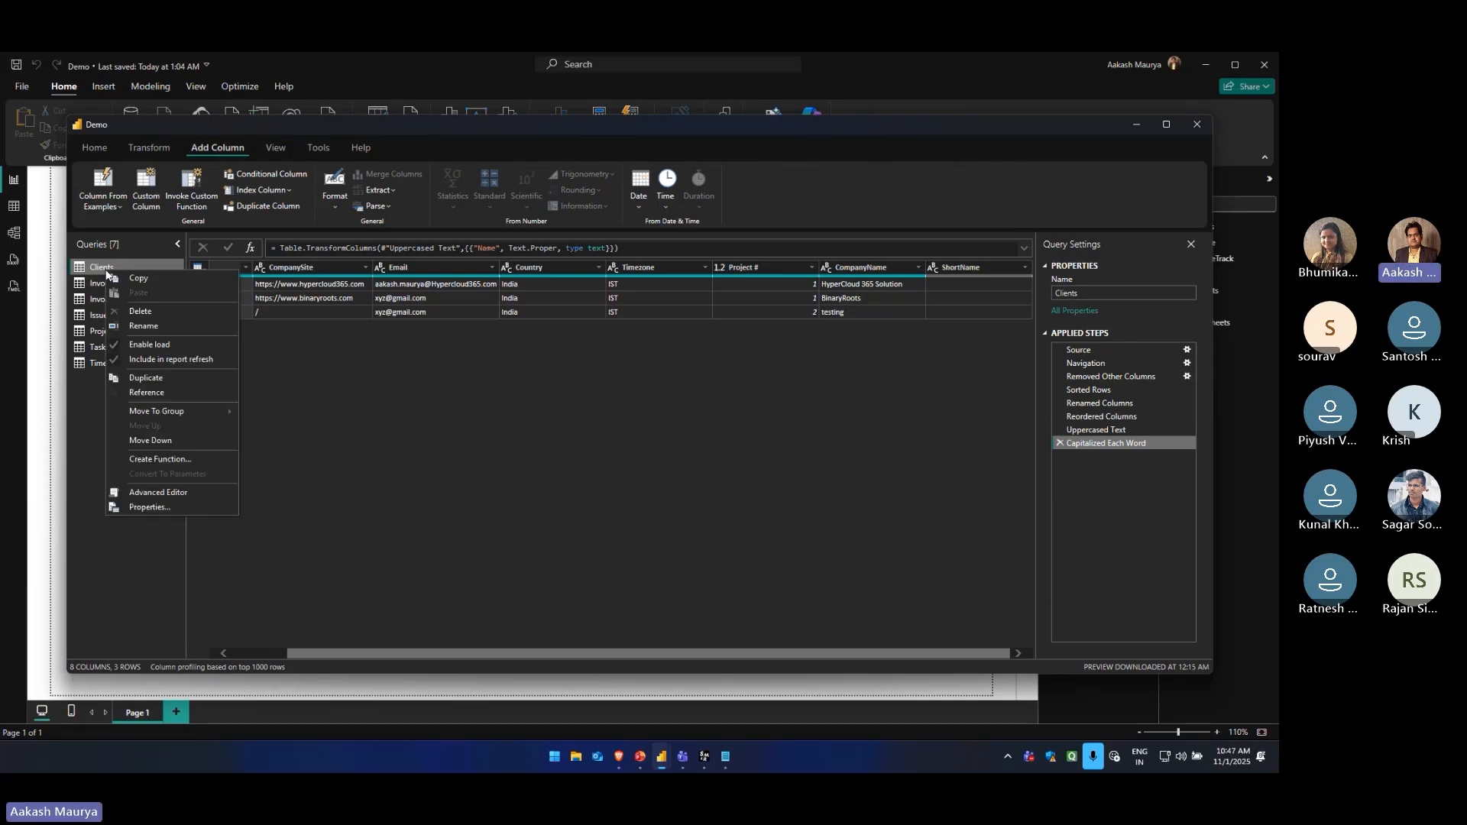
left_click(348, 409)
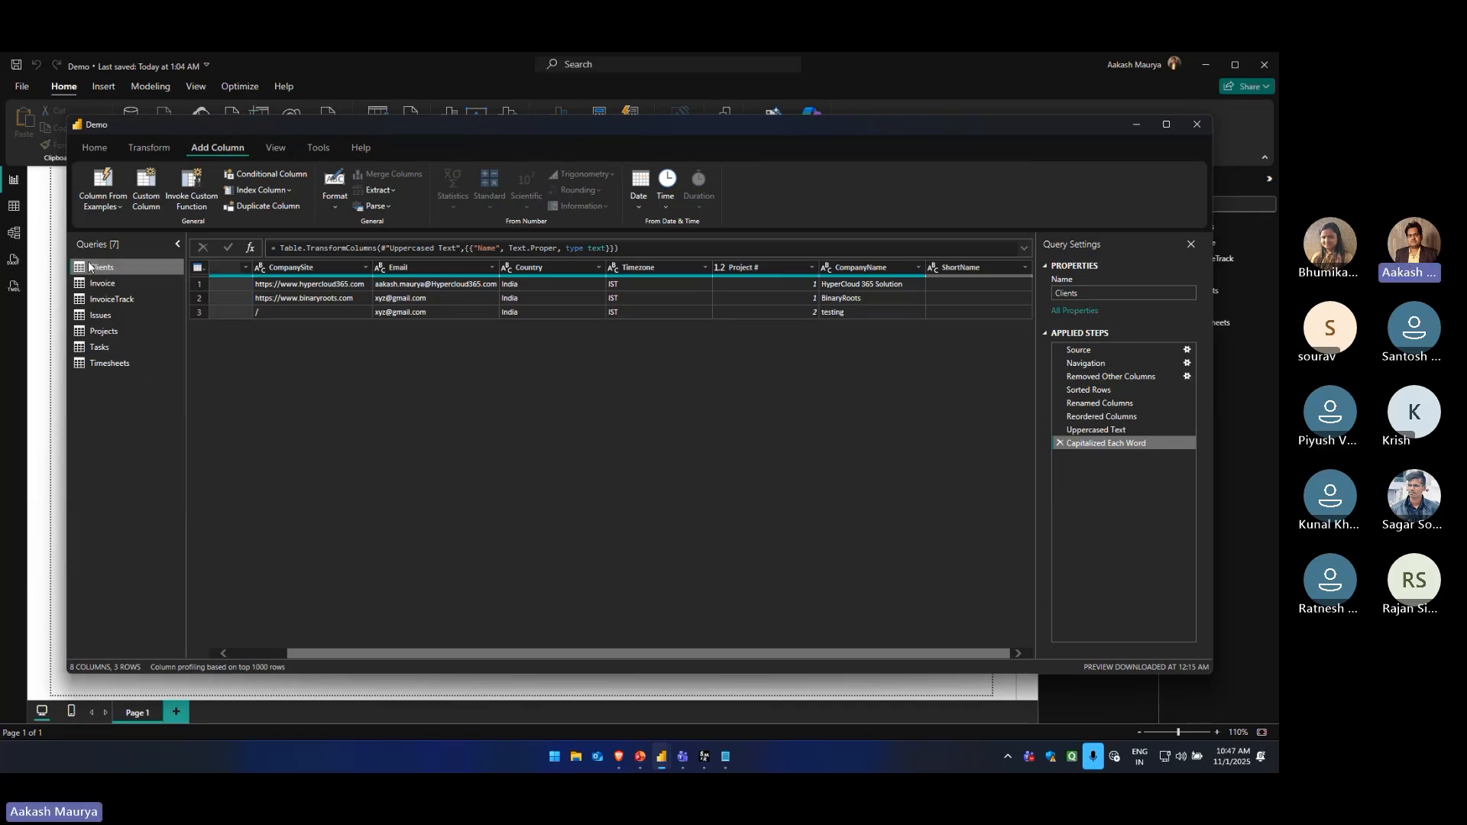
left_click(110, 206)
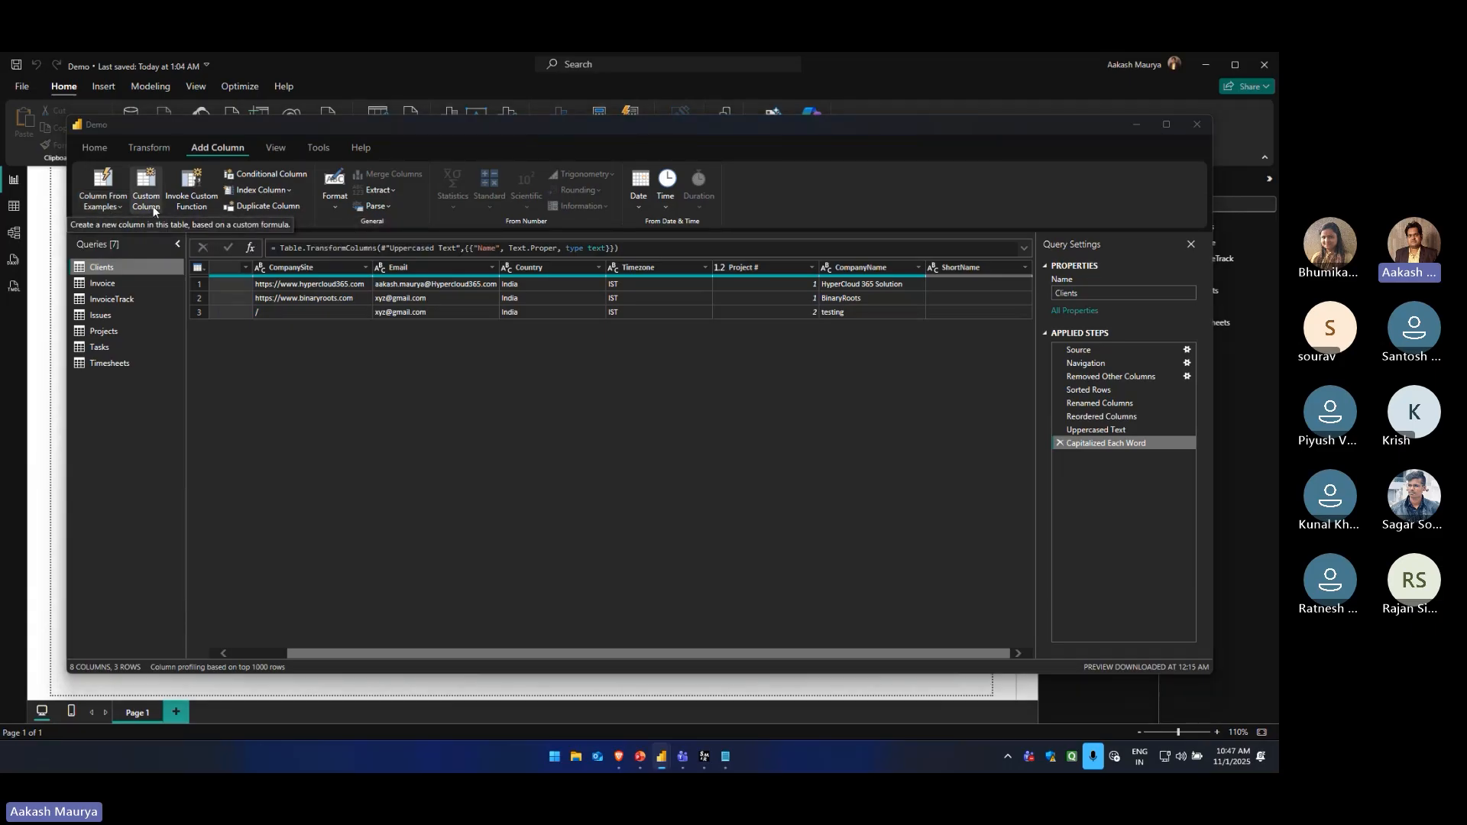
left_click(146, 187)
double_click(479, 334)
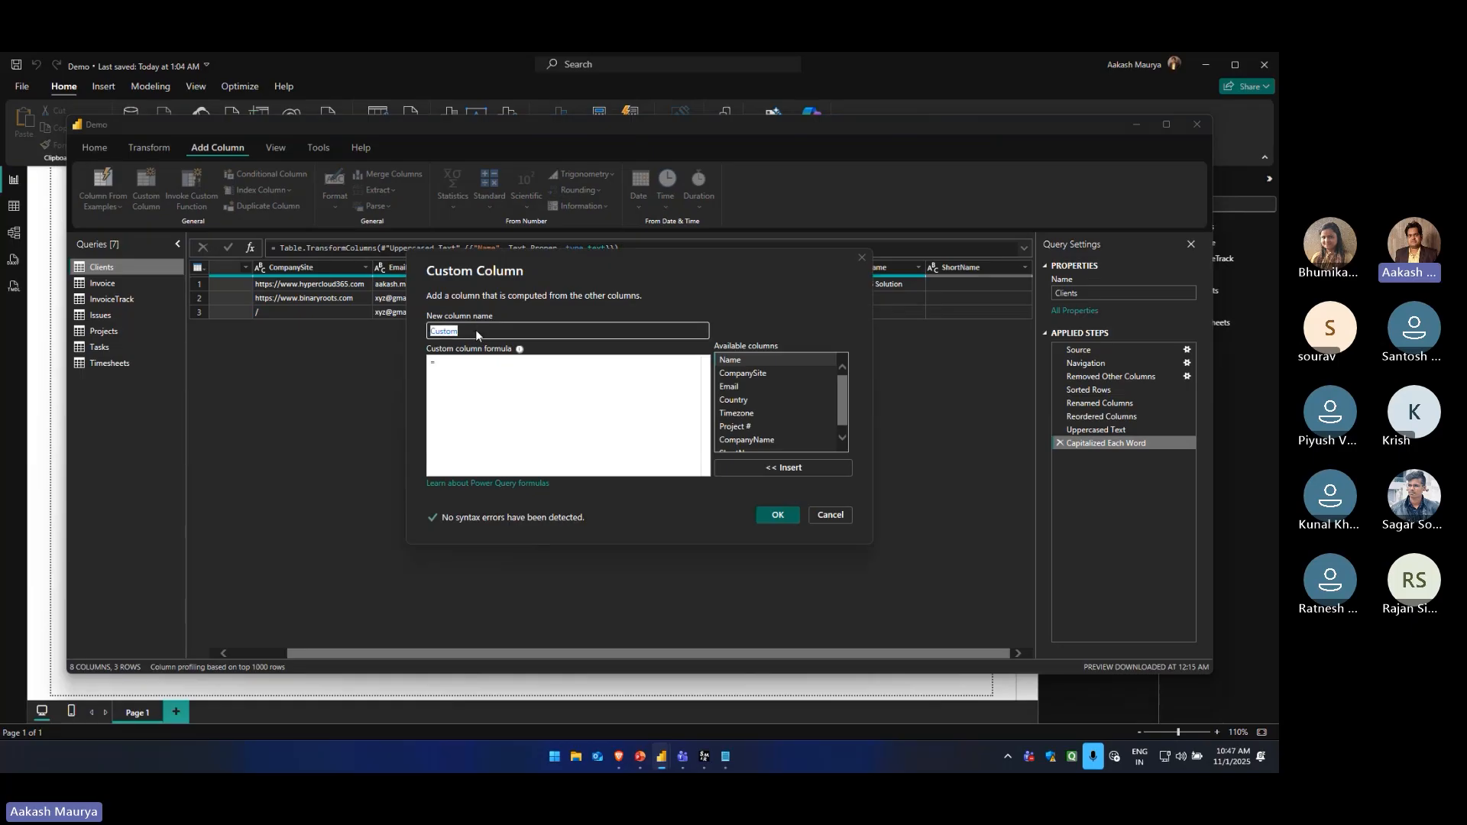
type("New Name")
left_click(501, 387)
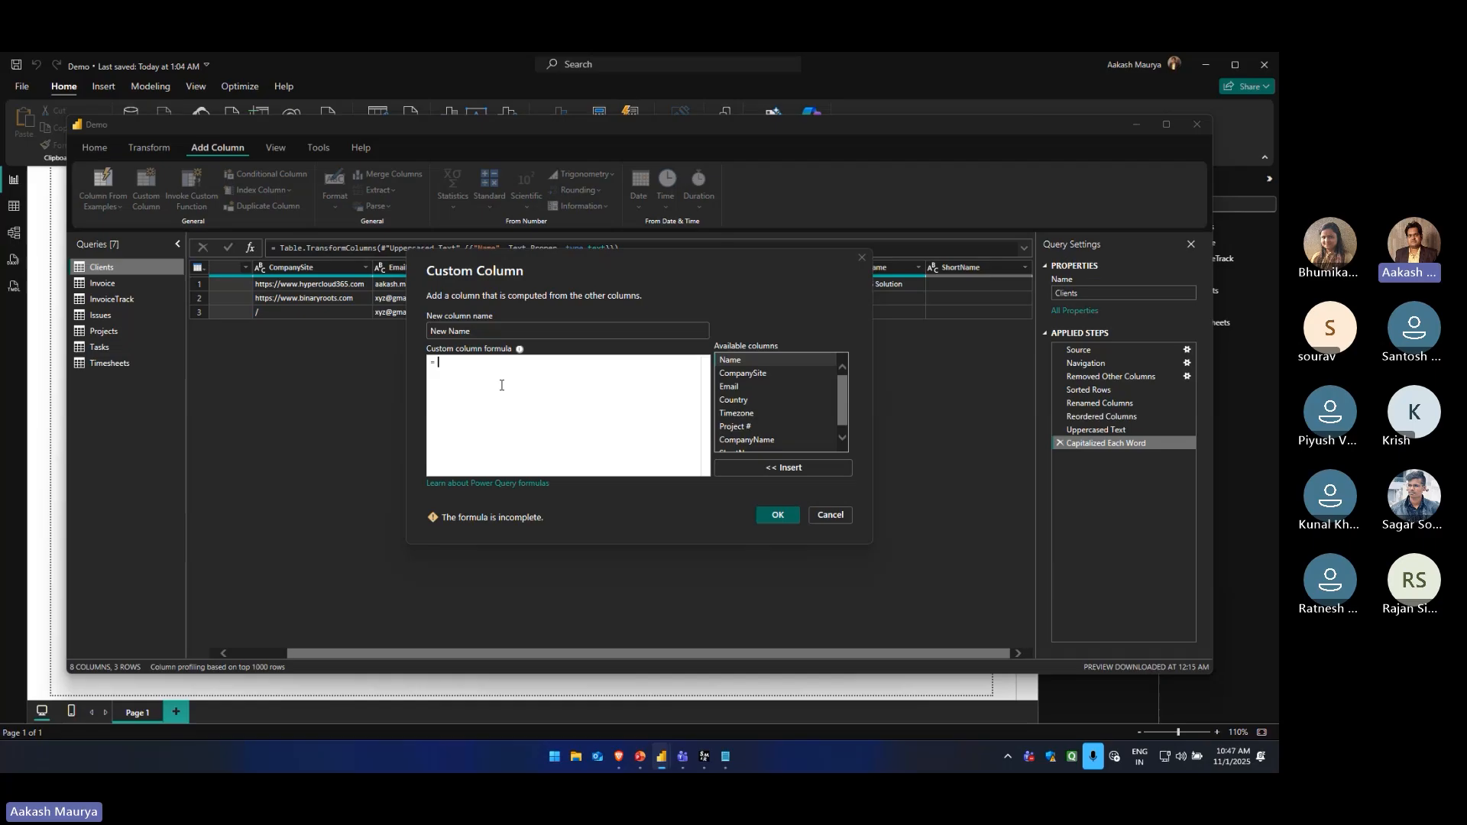
Add the custom column with the formula [Name]-[Email] and delete its applied step
double_click(751, 359)
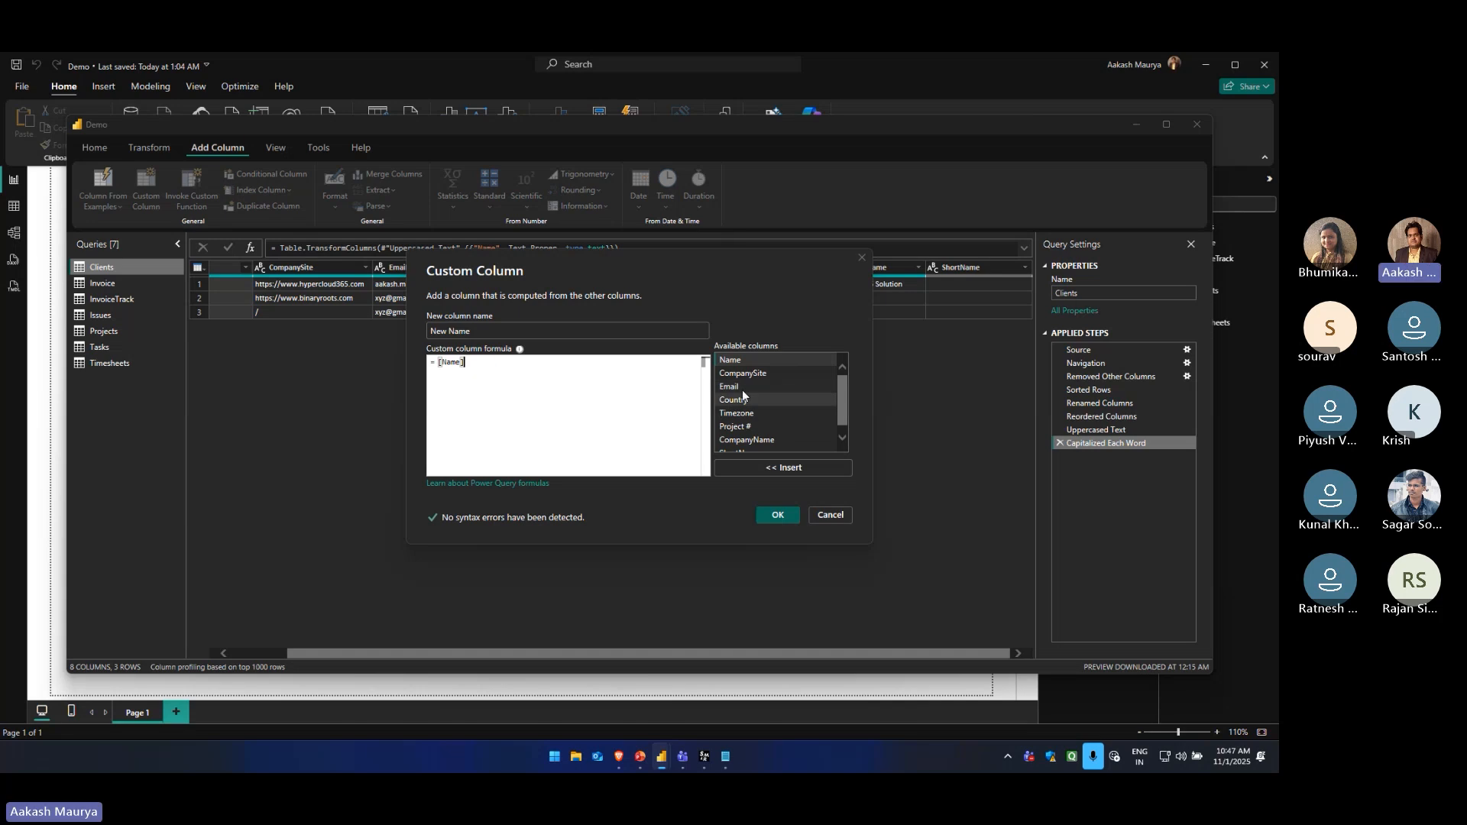
type(";")
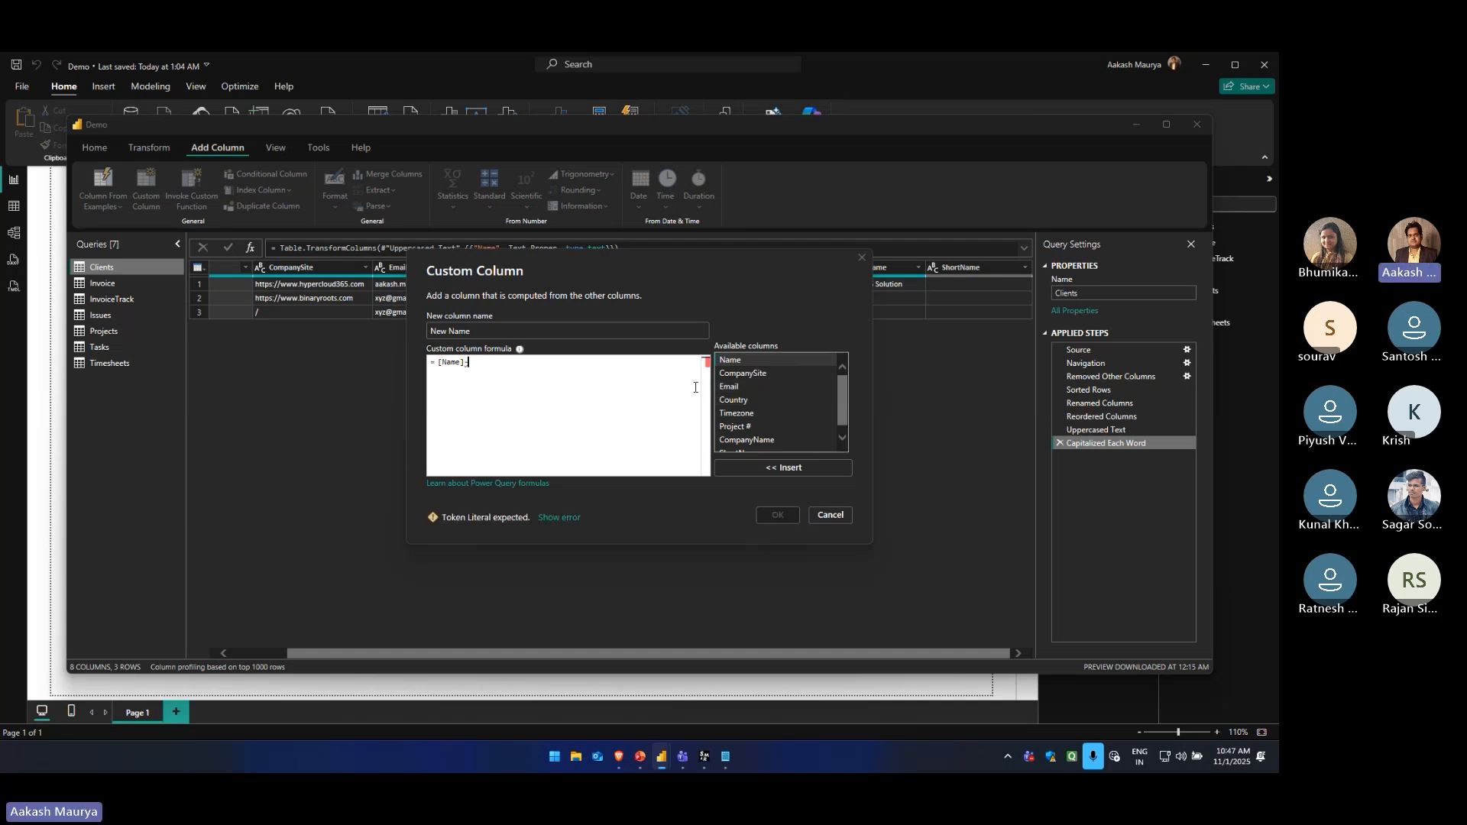
key("BackSpace")
type("-")
double_click(730, 386)
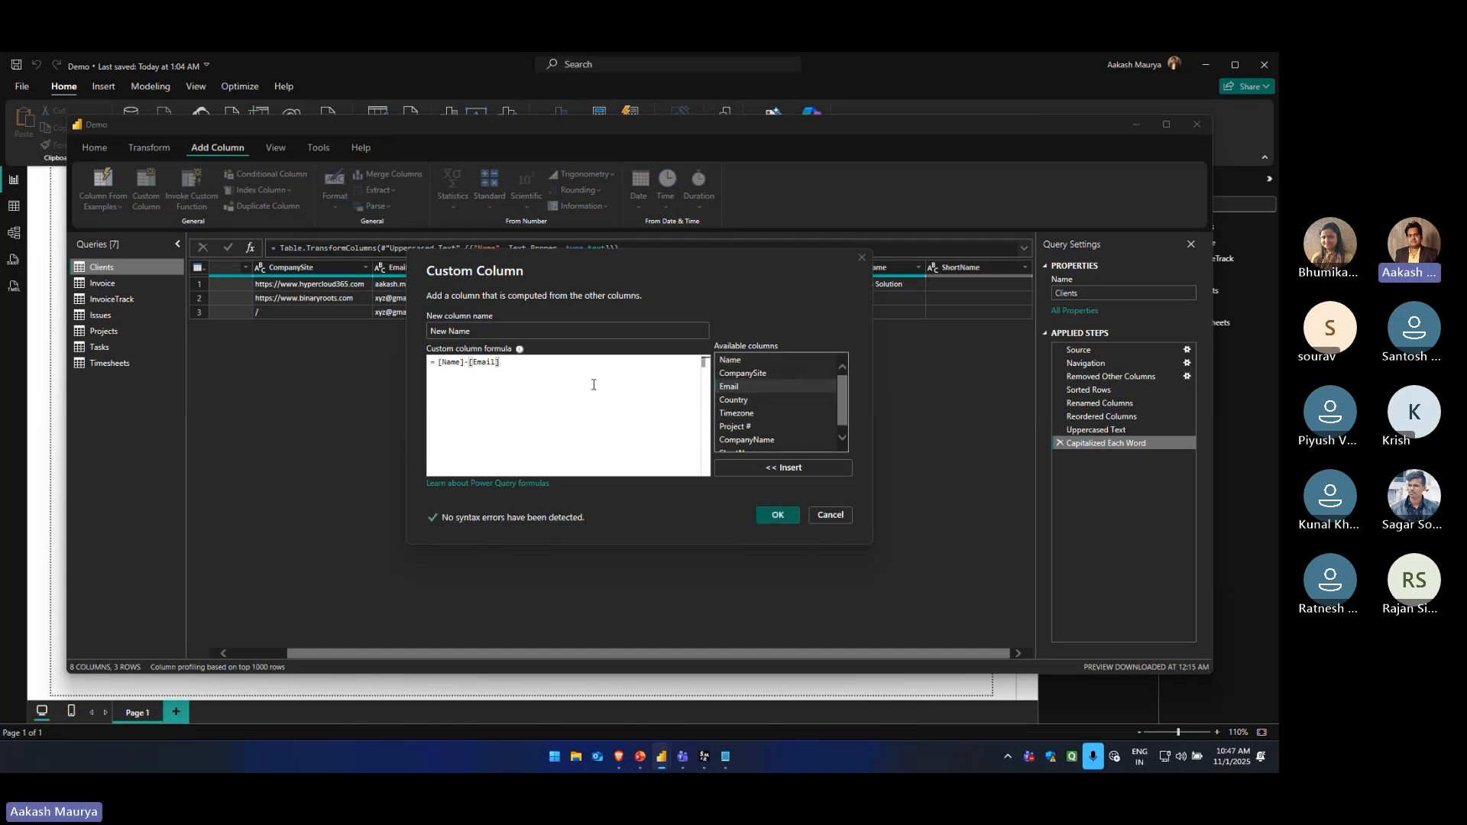
left_click(766, 518)
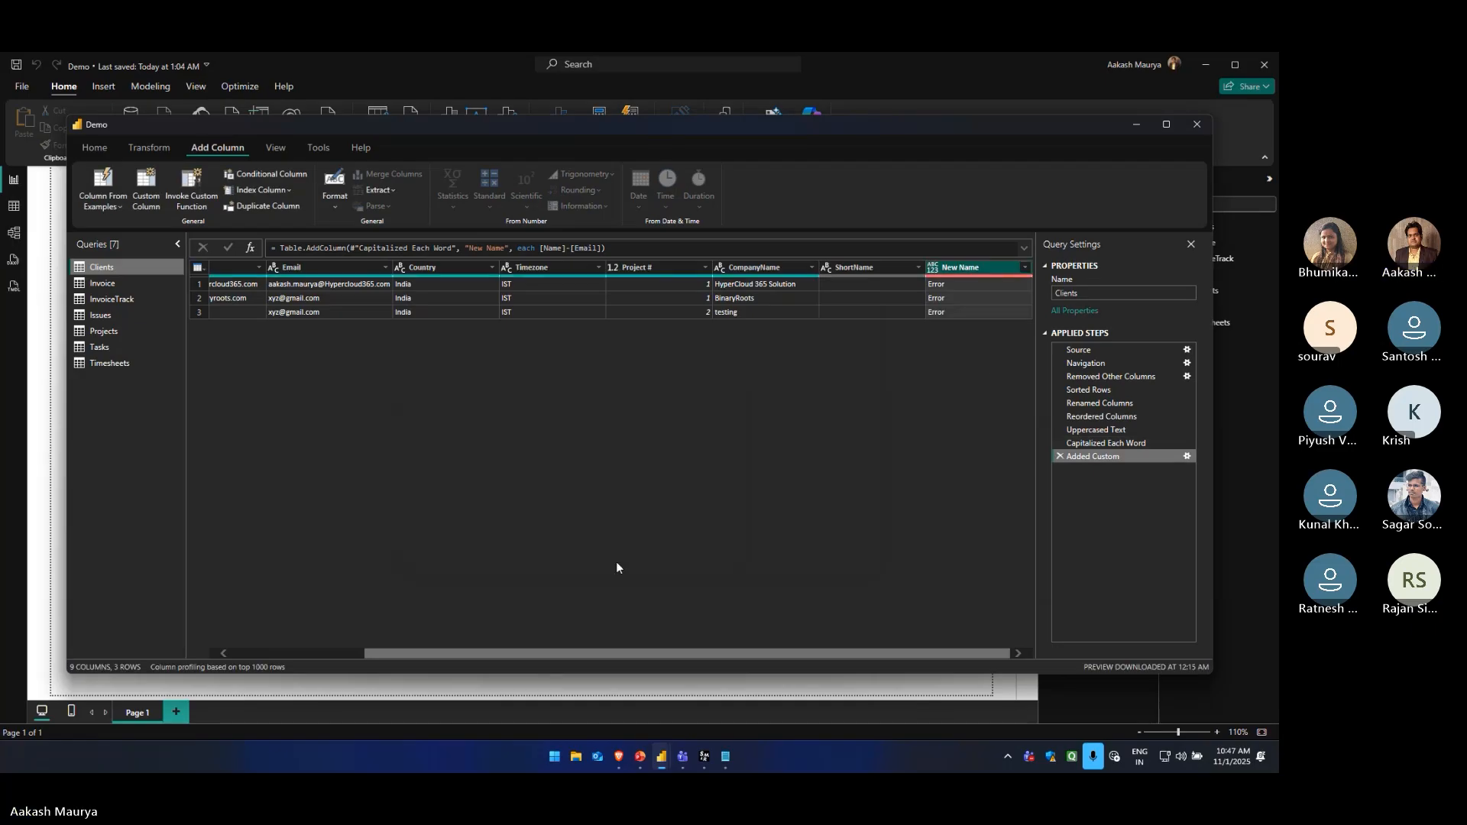
left_click(1062, 456)
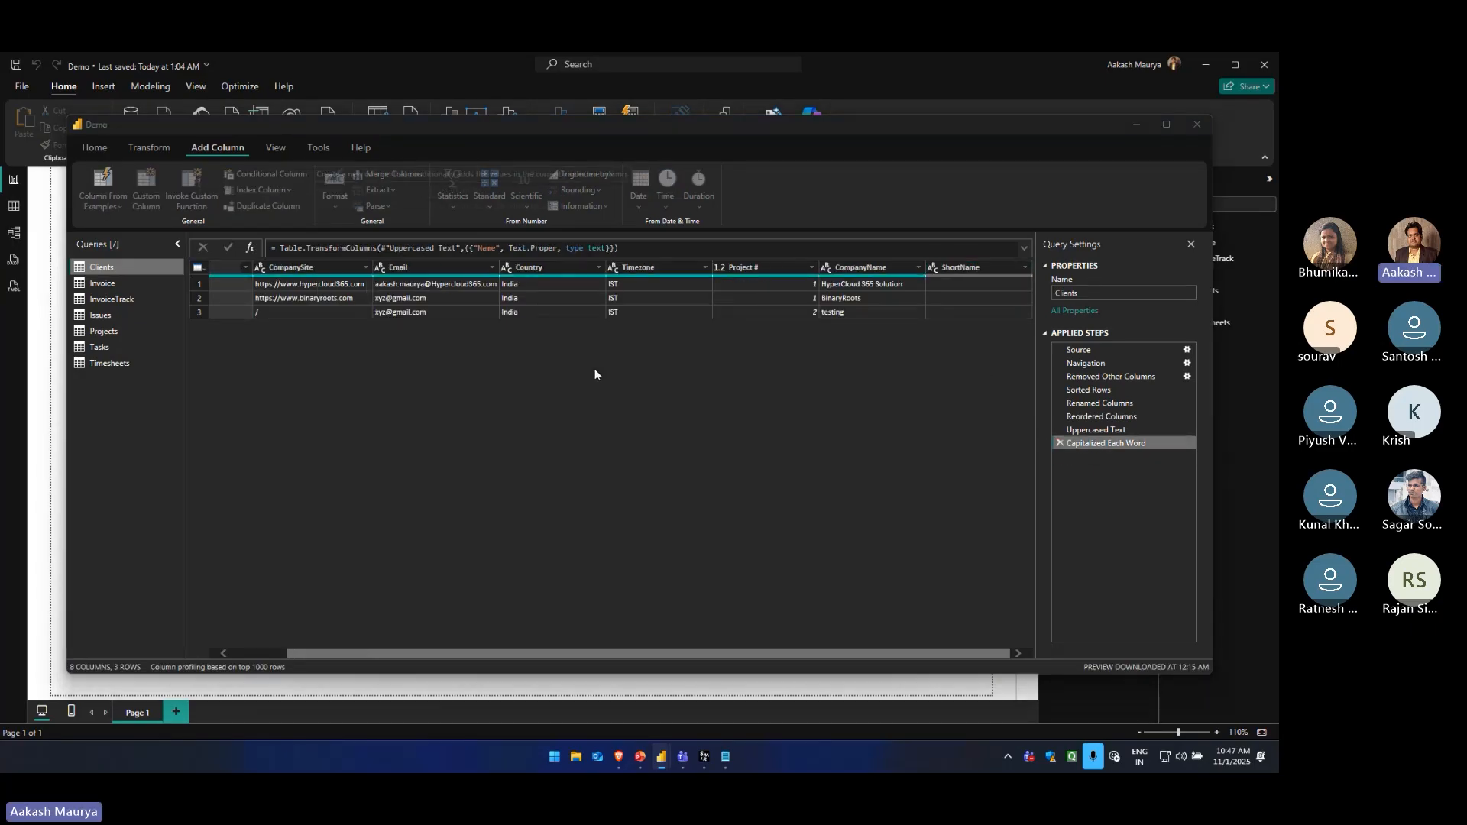
Start another custom column in the Clients query and name it New name
left_click(145, 205)
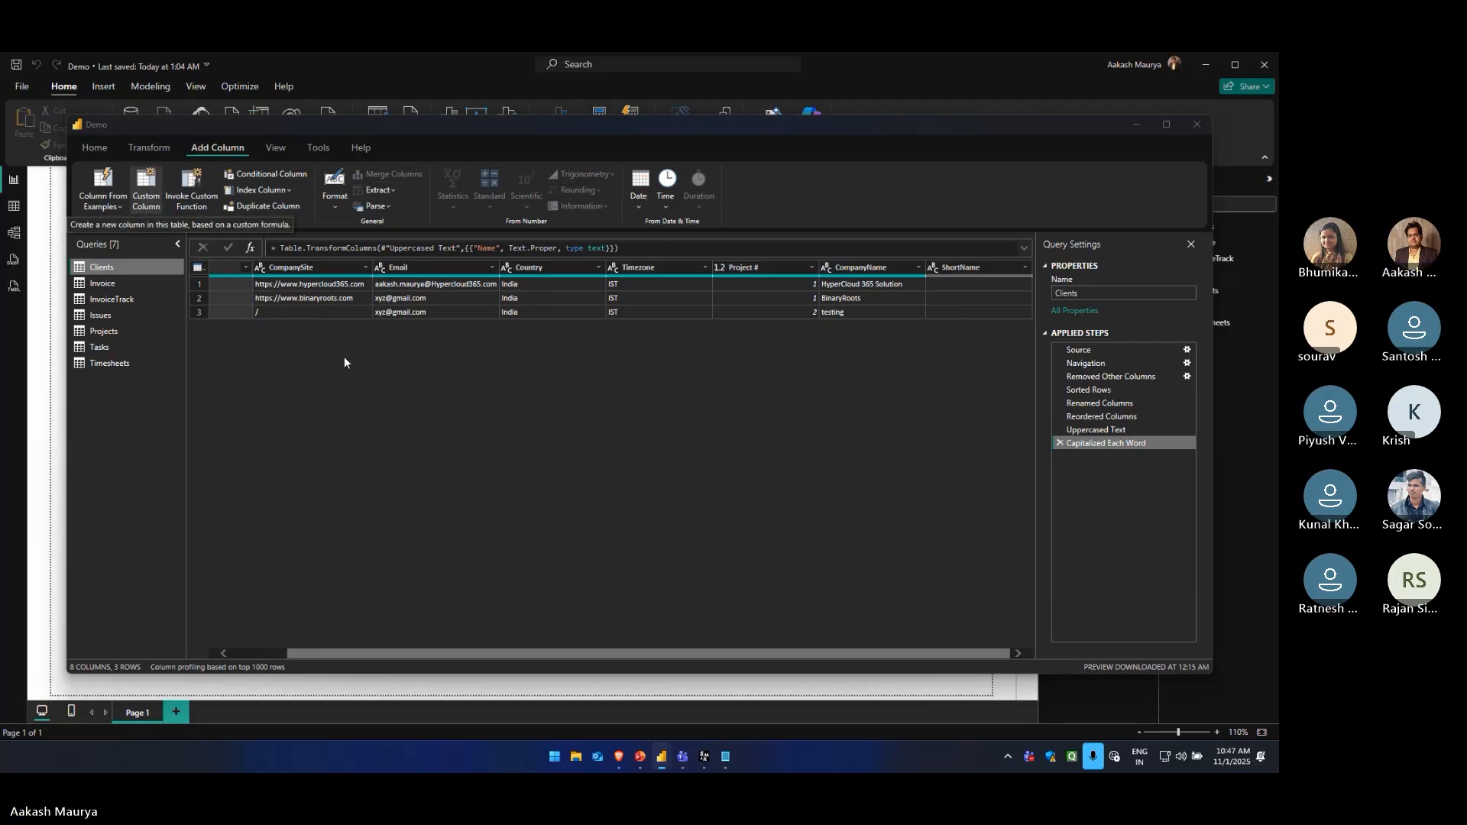
left_click(480, 330)
key("BackSpace")
key("BackSpace")
key("BackSpace")
key("BackSpace")
key("BackSpace")
key("BackSpace")
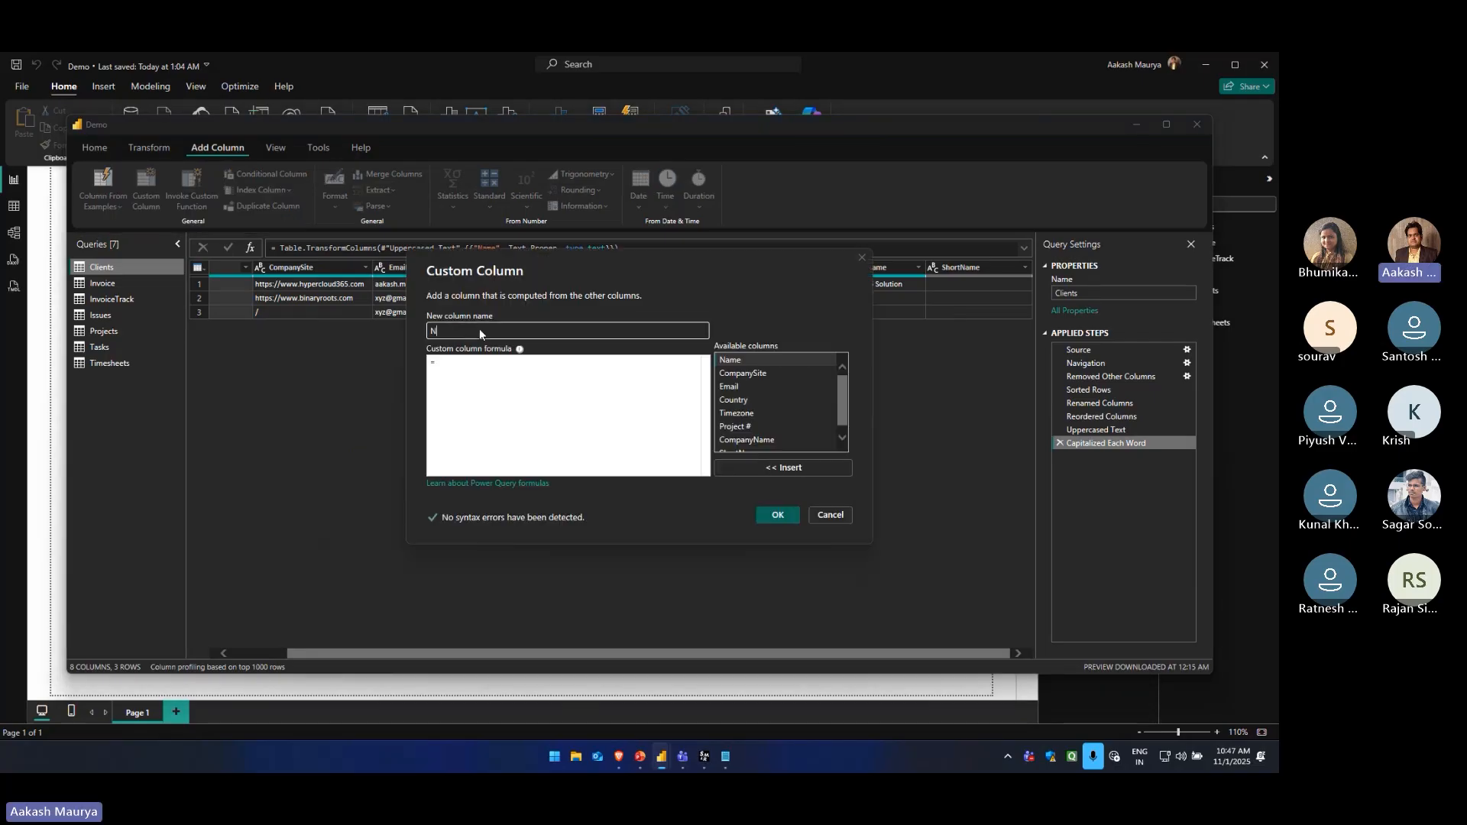
type("New name")
Begin the custom column formula with the Name column followed by a plus operator: [Name] +
double_click(737, 360)
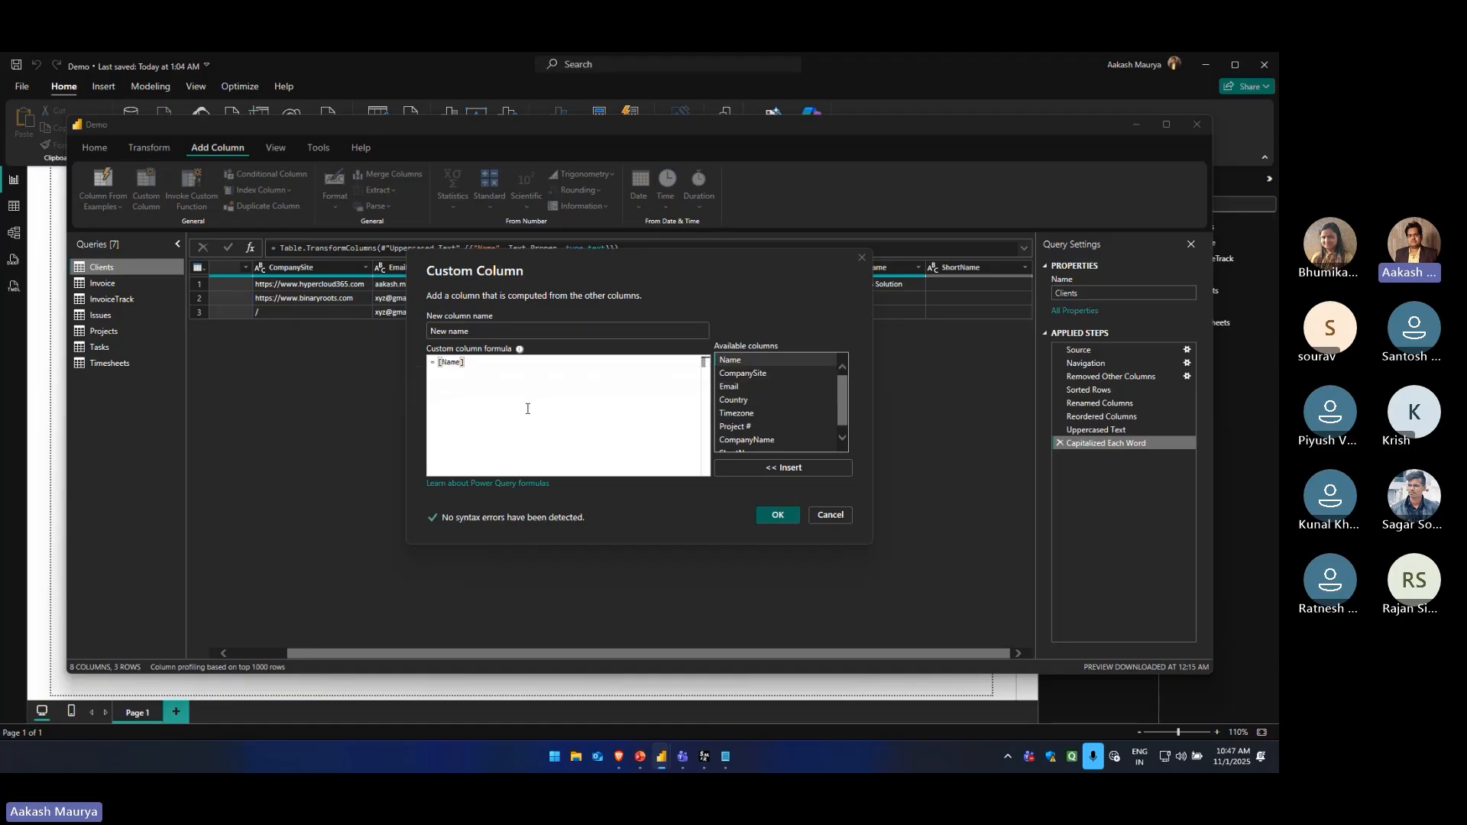
type("&")
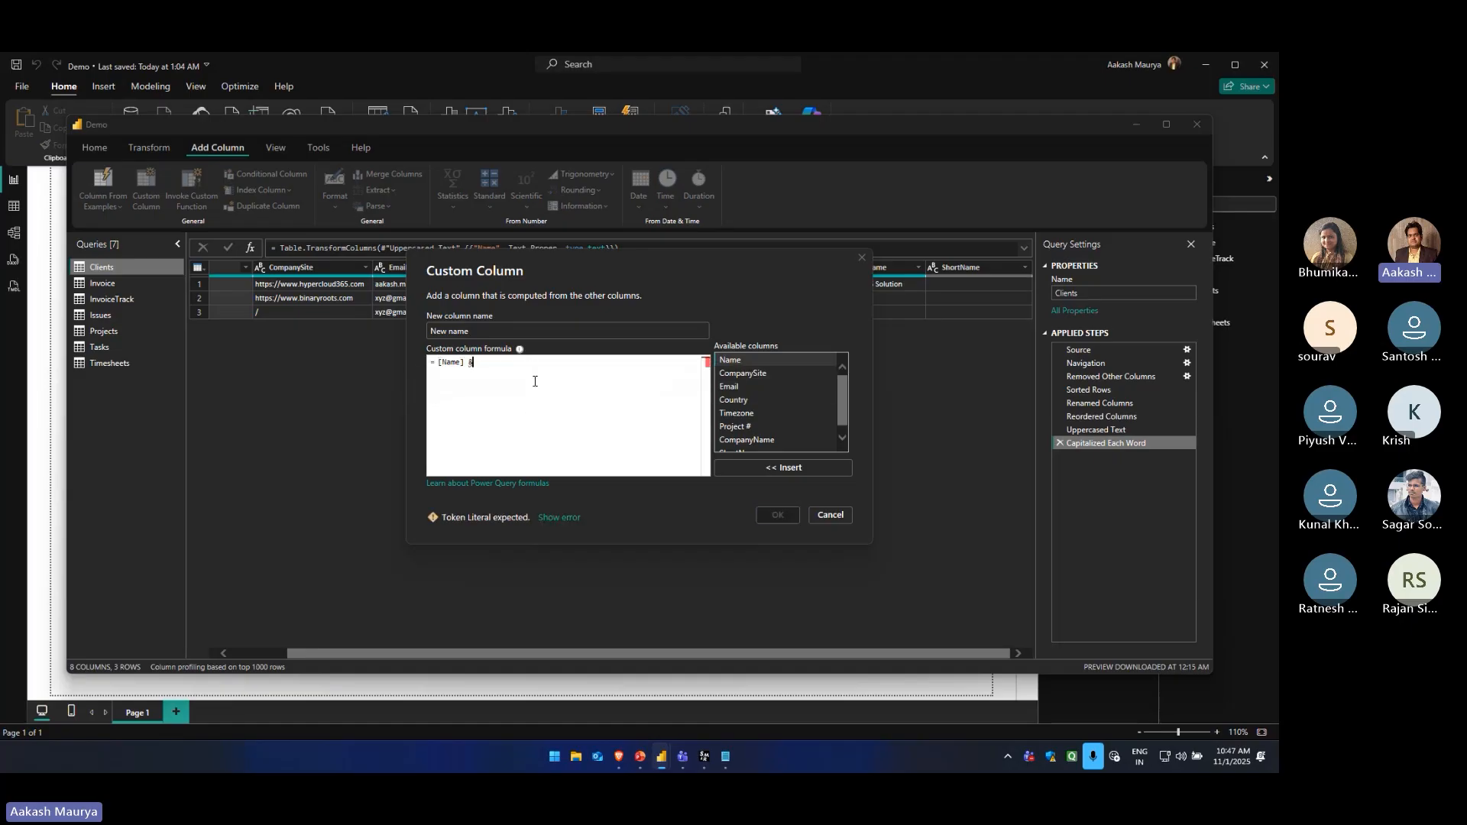
key("BackSpace")
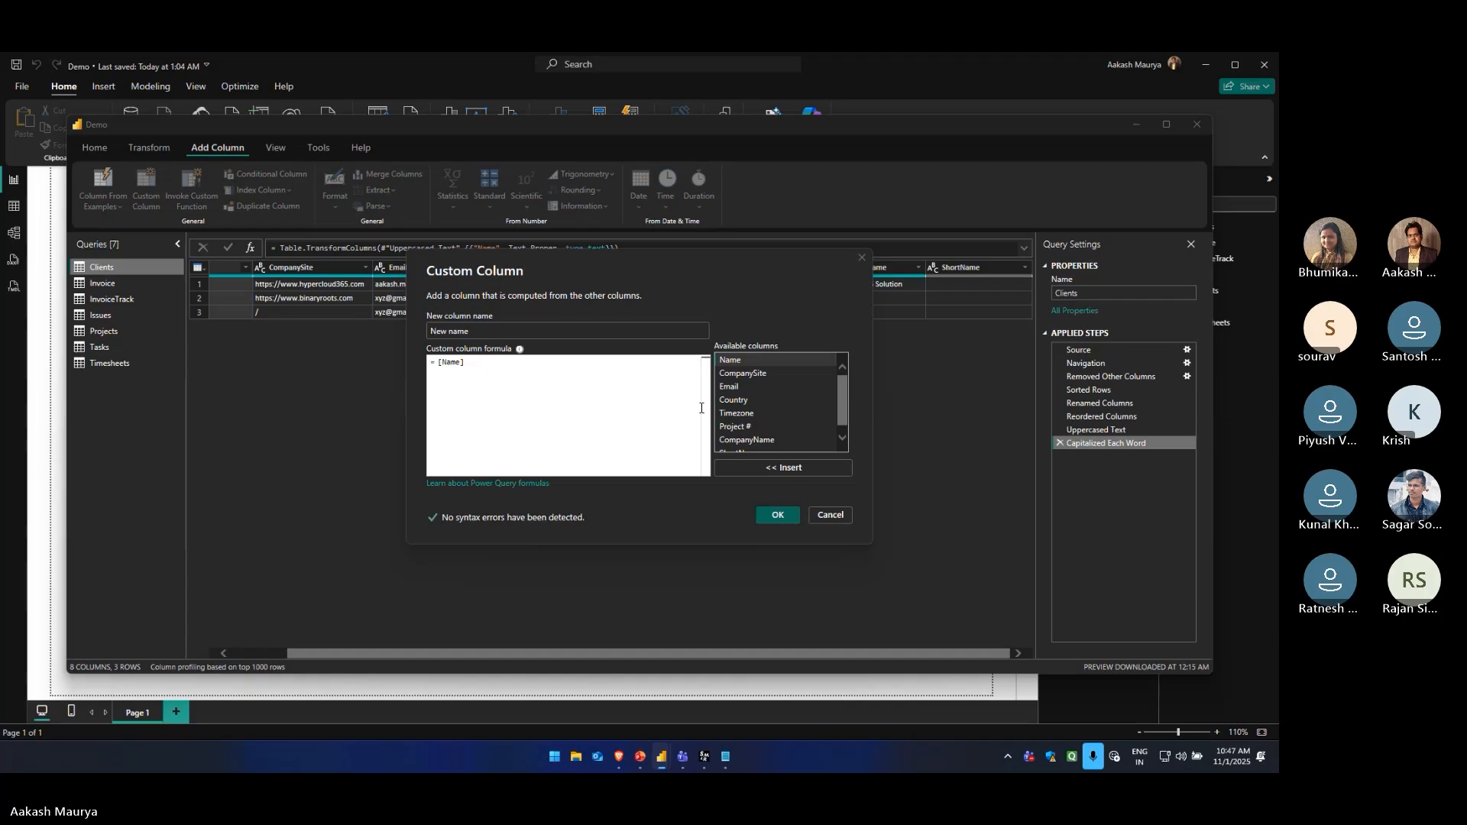
scroll(747, 413, "down", 1)
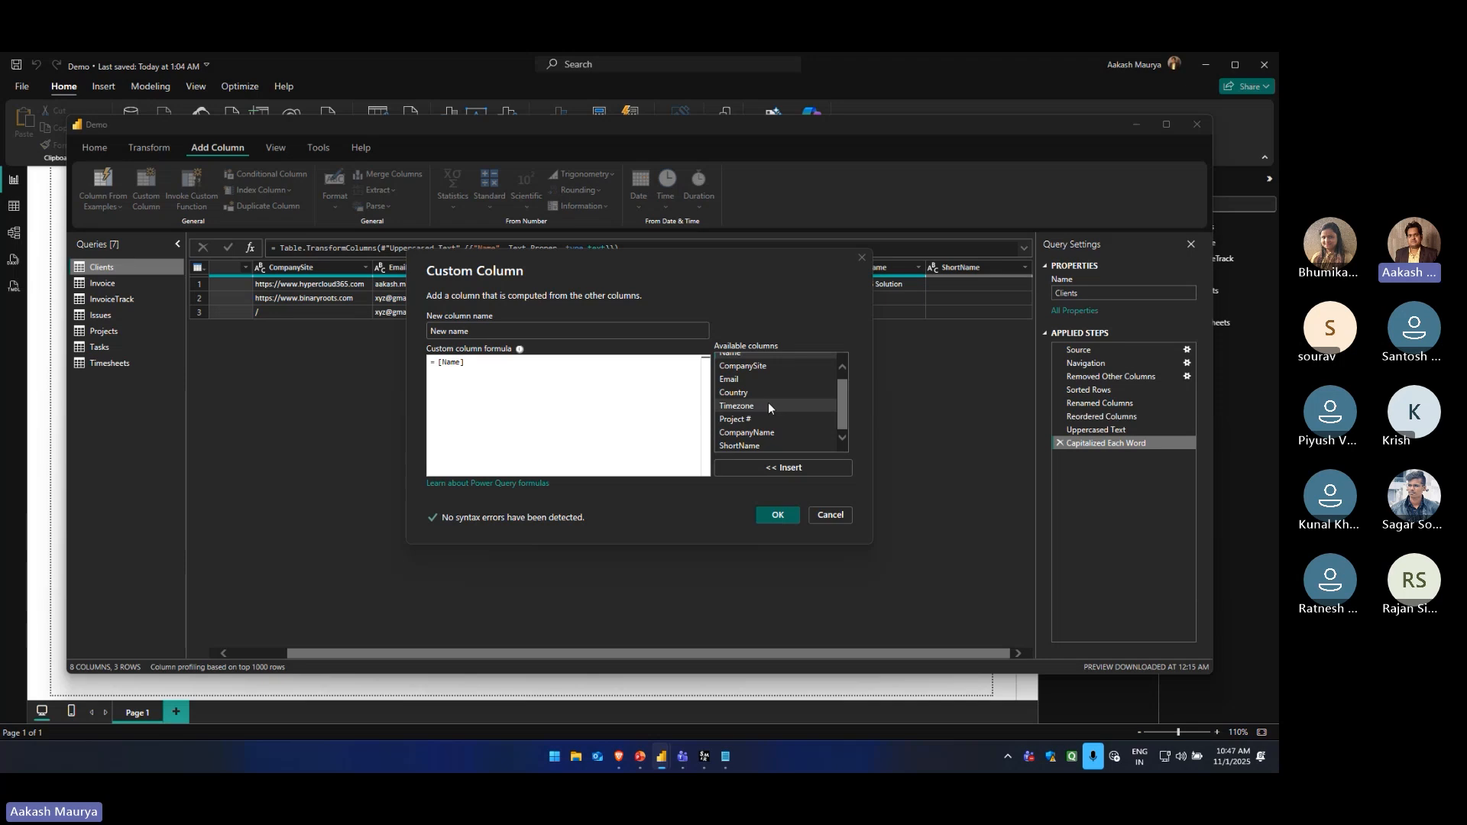
type("+")
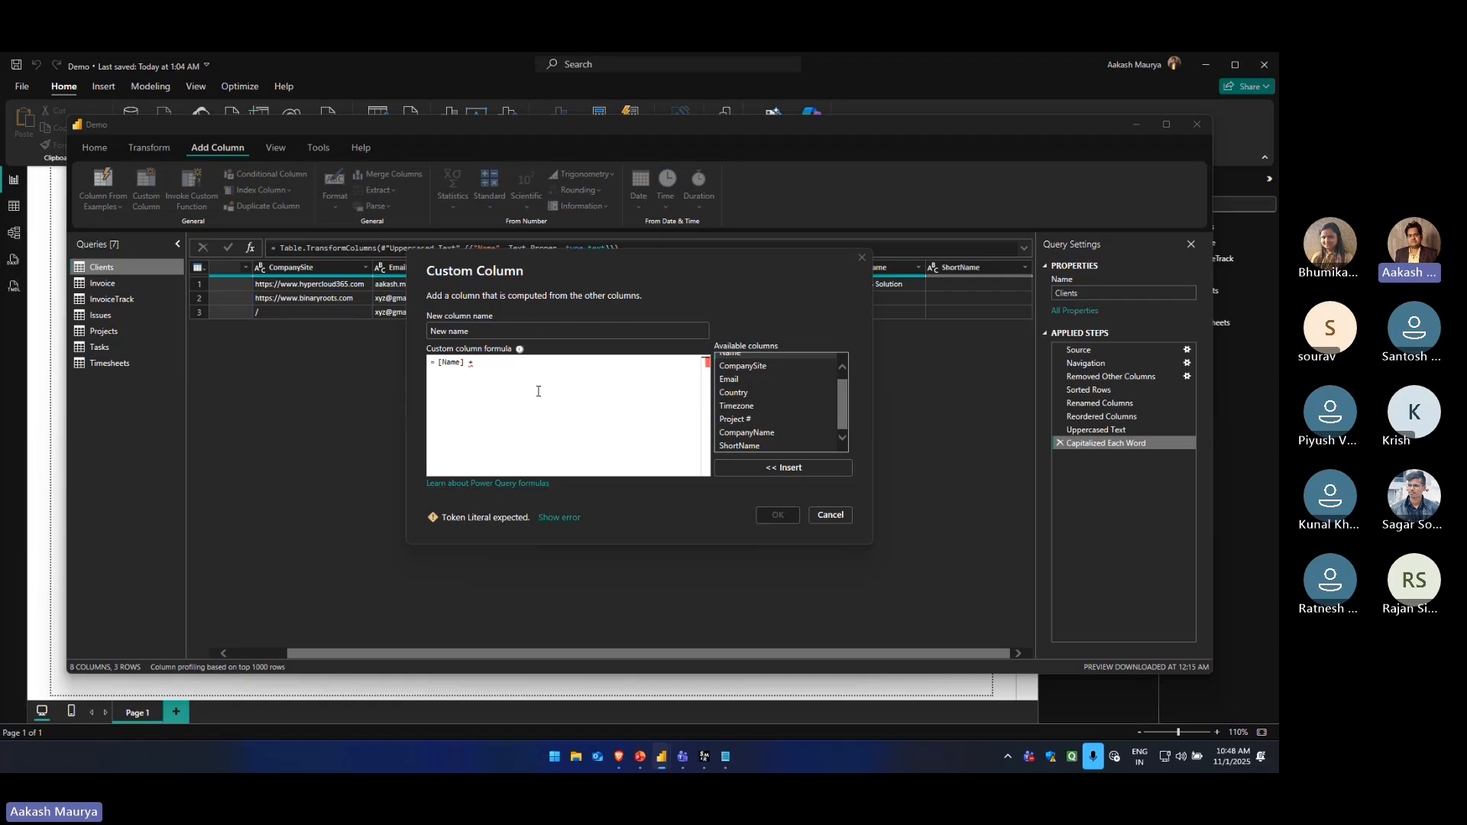
Open the Power Query formulas help article, skim how custom column formulas are built, close it and return to Power BI's query editor
left_click(495, 489)
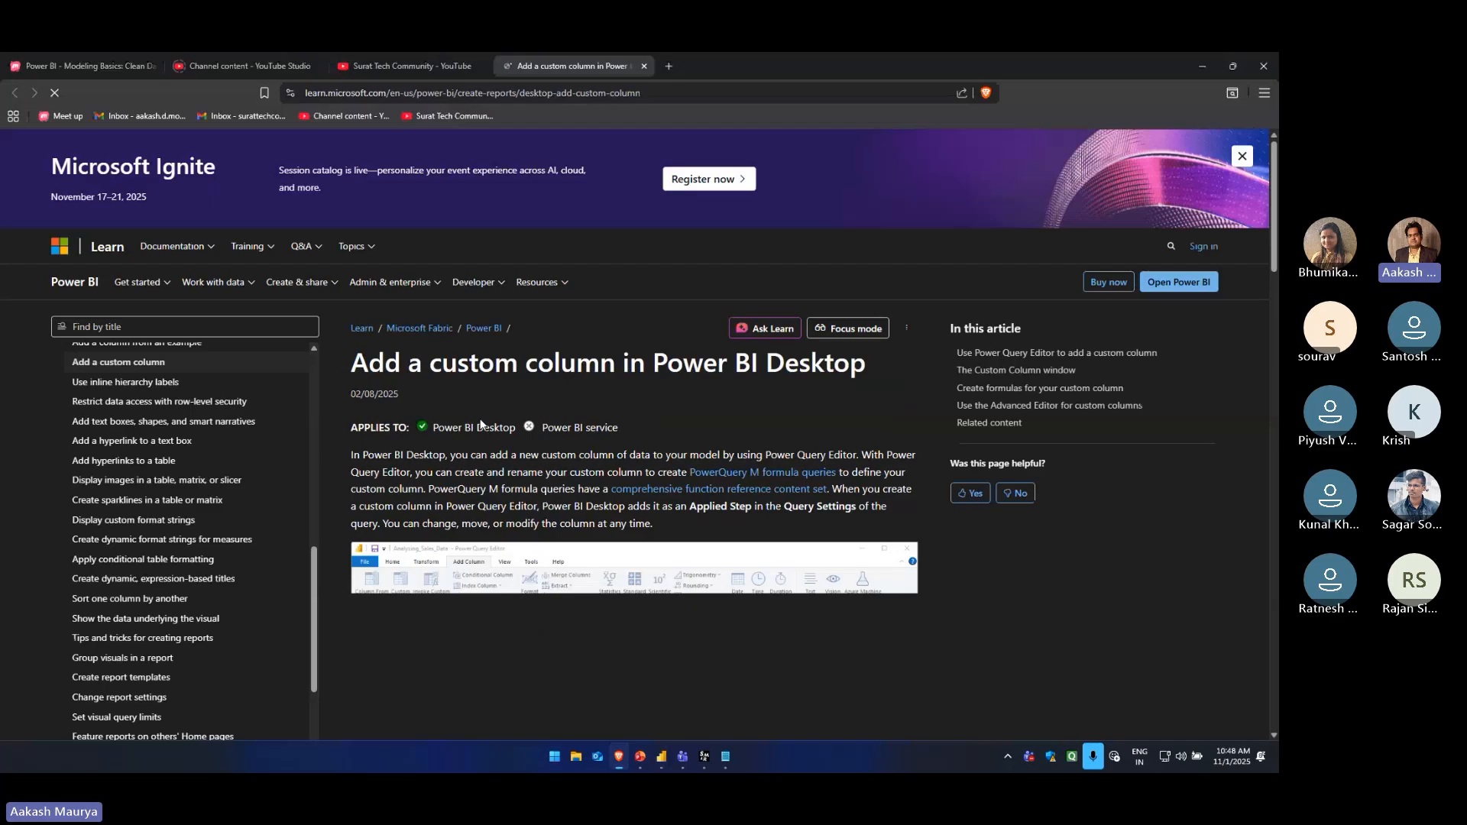
scroll(576, 416, "down", 2)
scroll(576, 424, "down", 2)
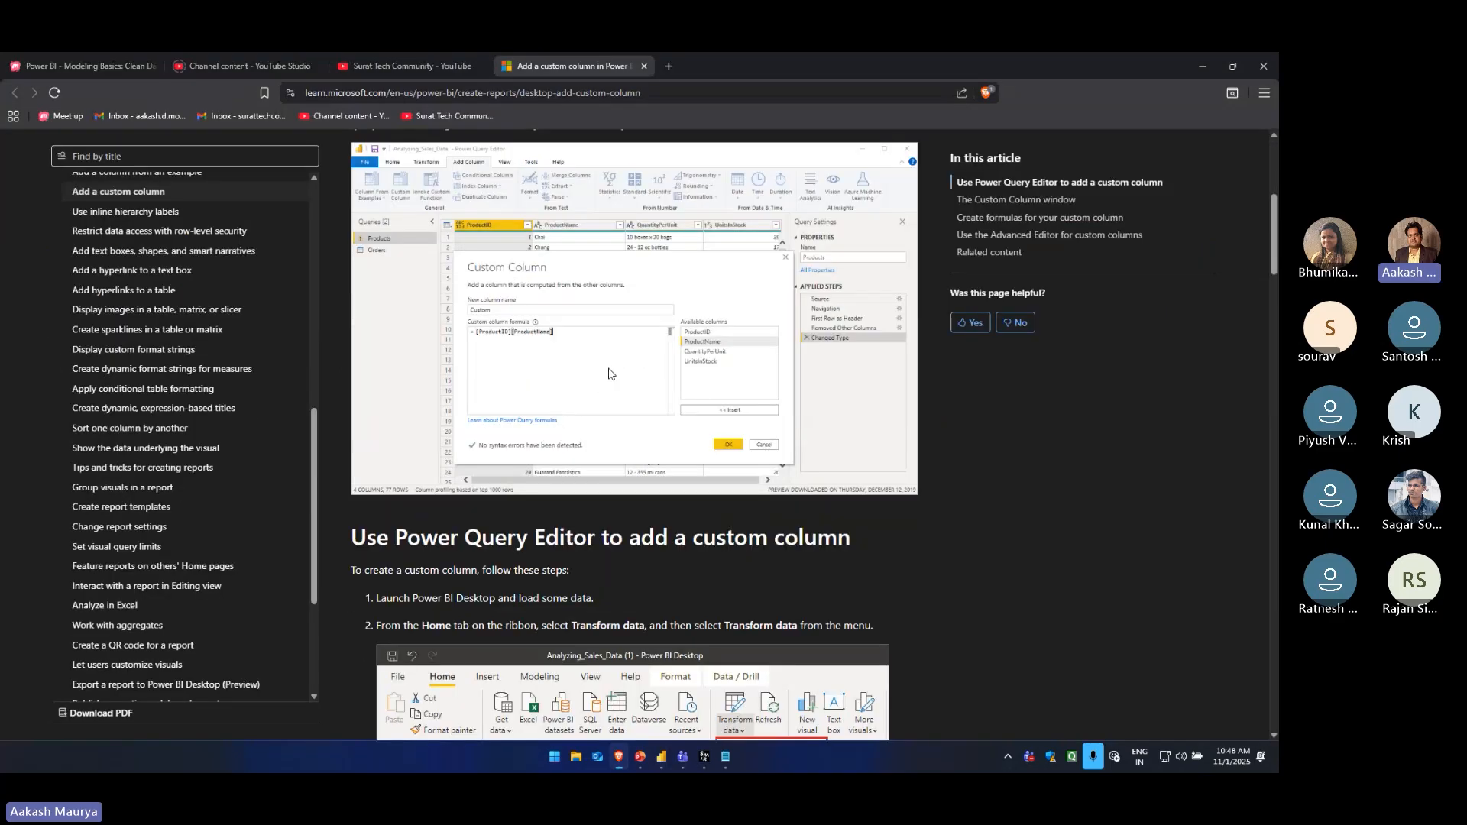
scroll(580, 380, "down", 6)
scroll(579, 380, "down", 5)
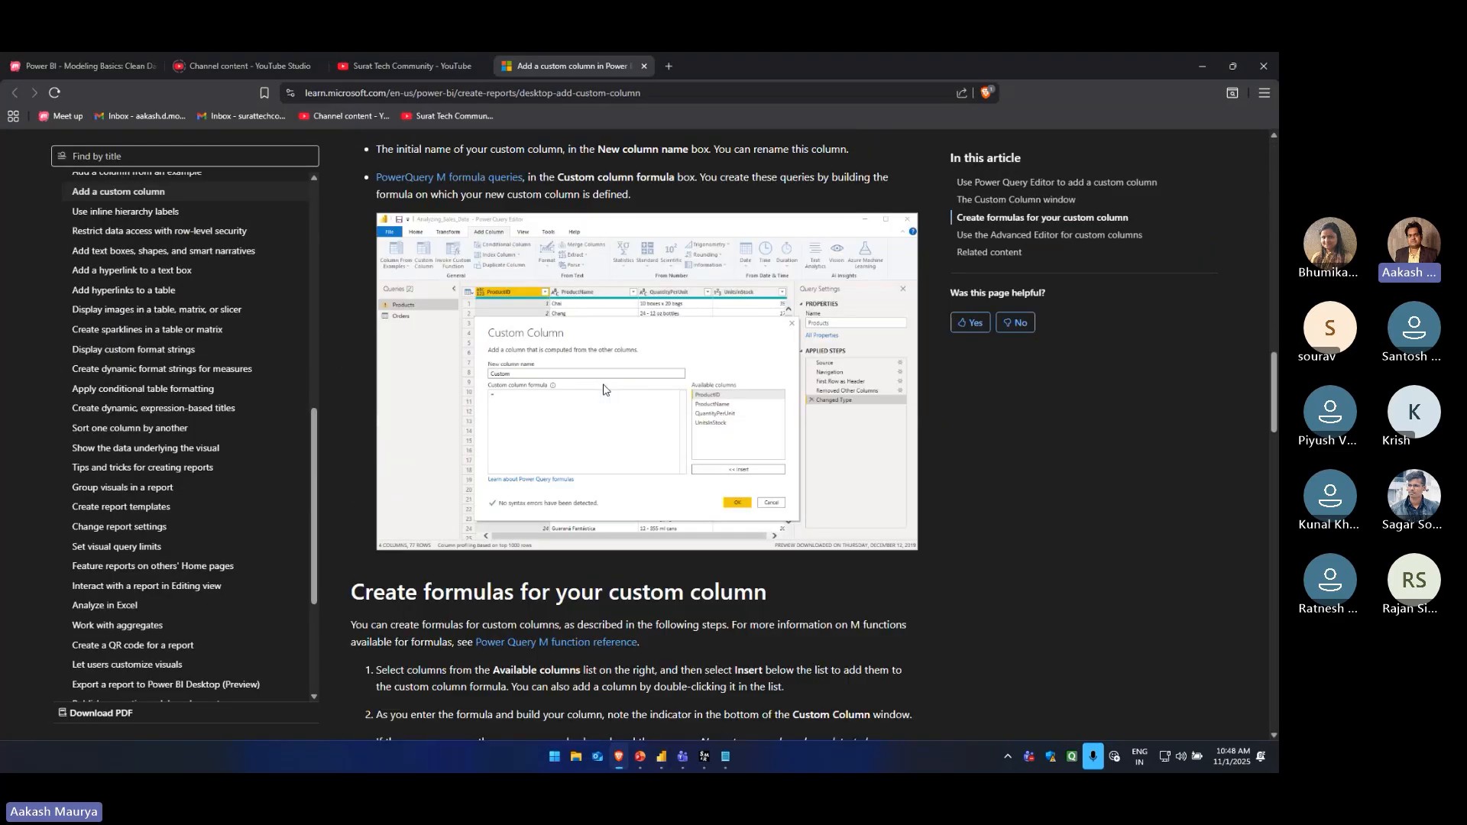
scroll(565, 344, "up", 8)
right_click(521, 67)
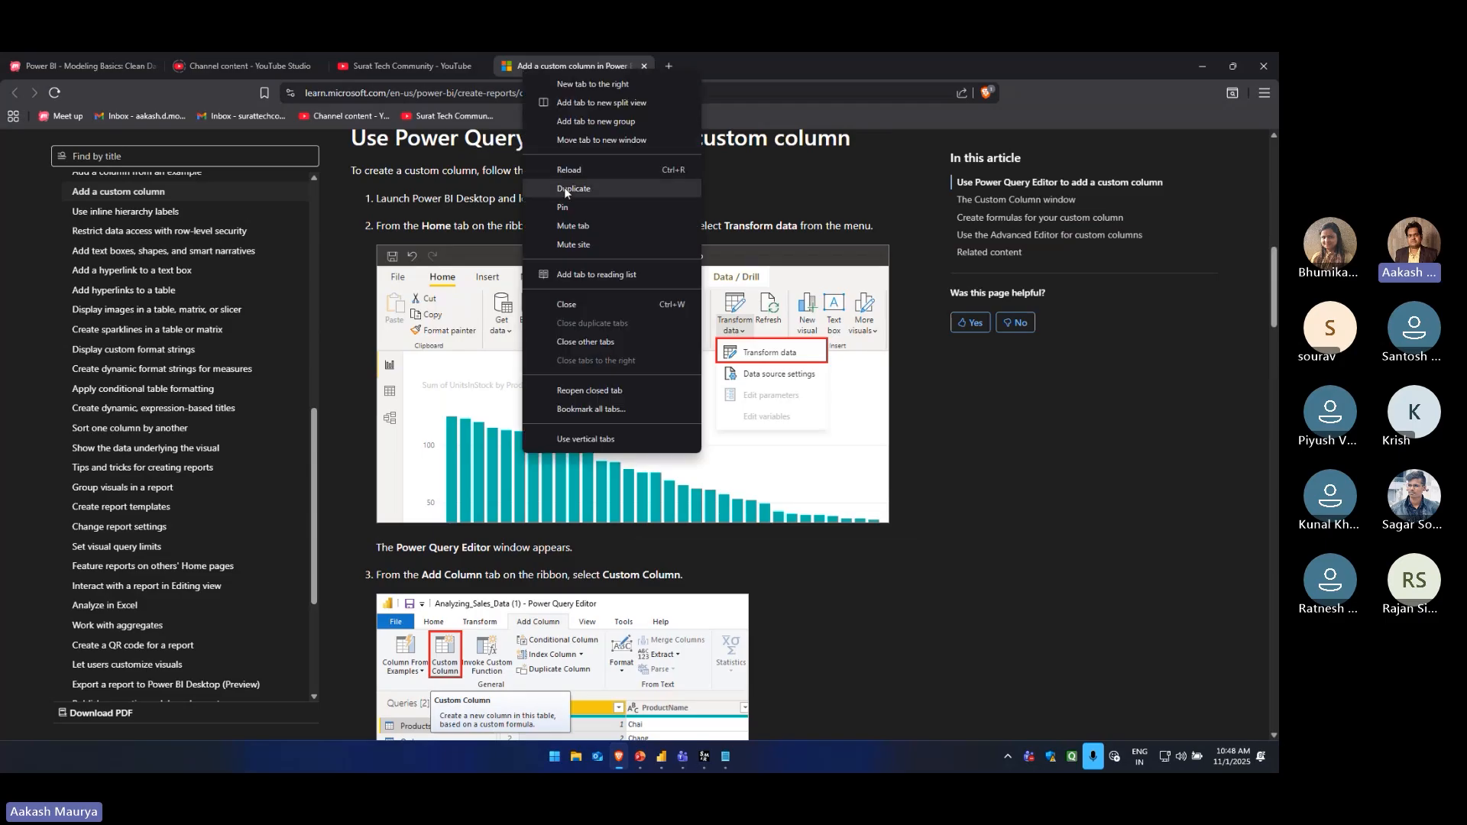
left_click(583, 305)
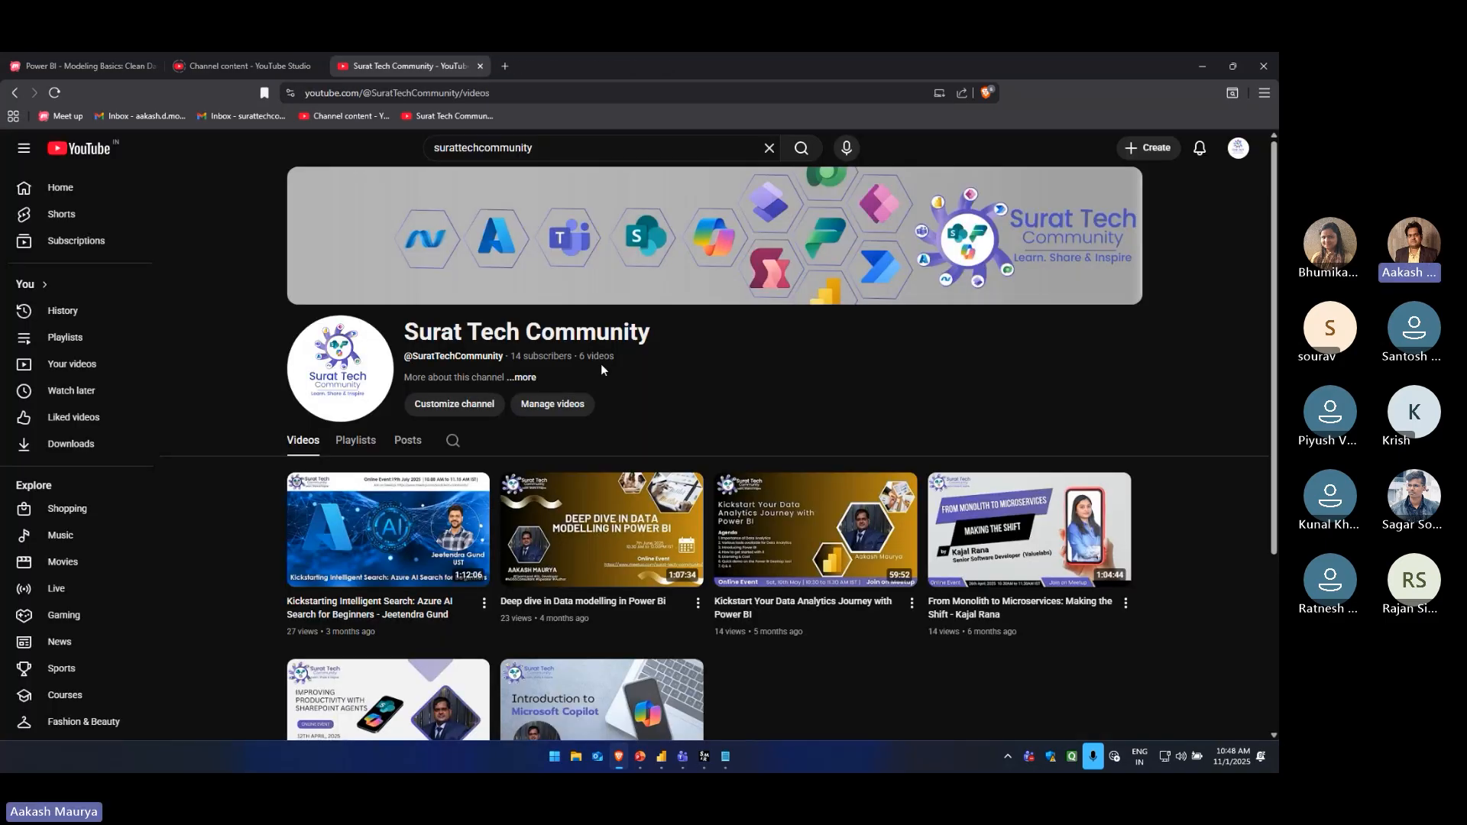
key("alt+Tab")
Add the New name custom column to the Clients query with the formula [Name][Email] and inspect the first row's result
key("BackSpace")
key("BackSpace")
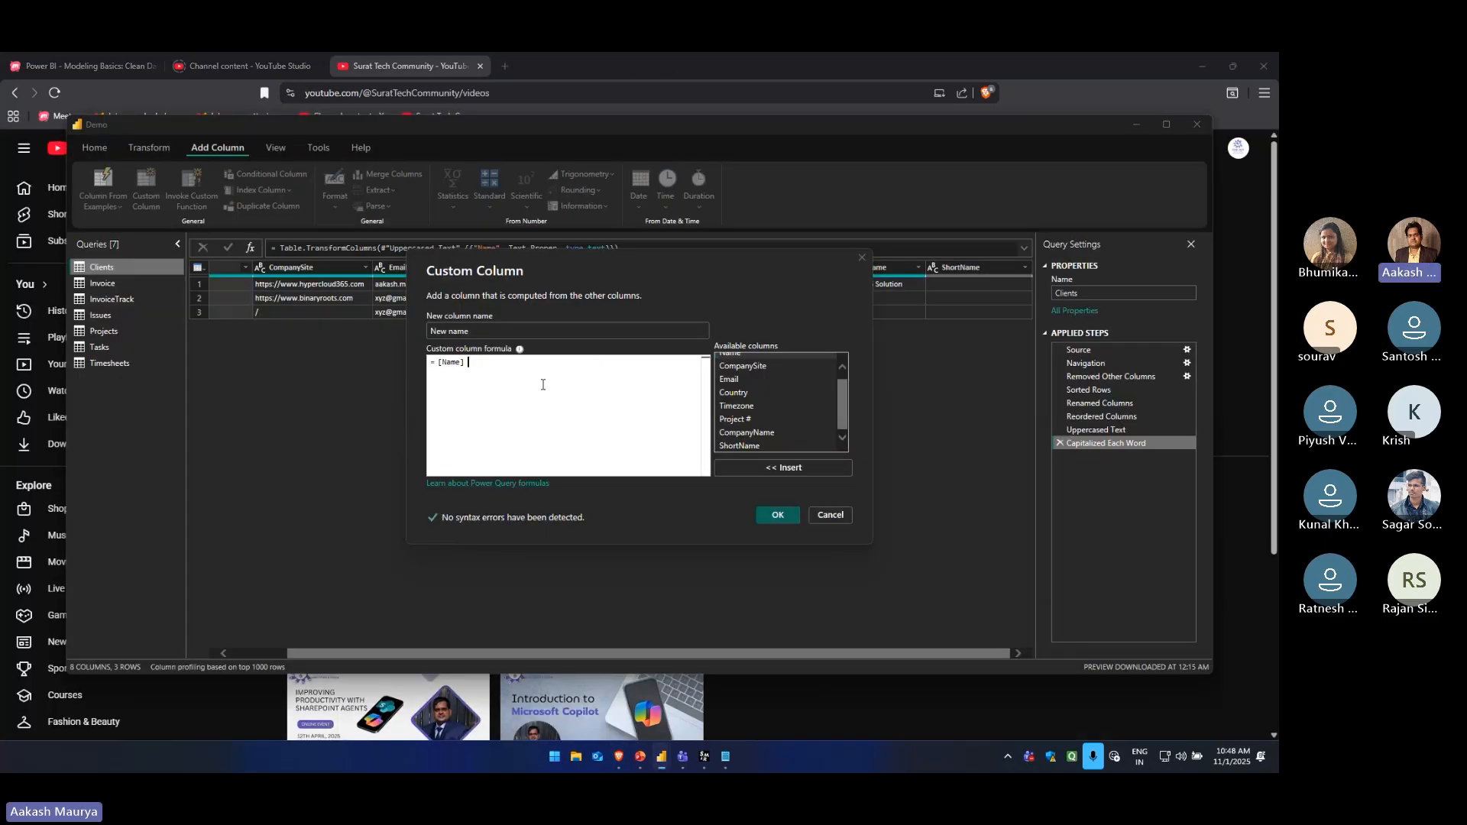
double_click(728, 380)
left_click(779, 520)
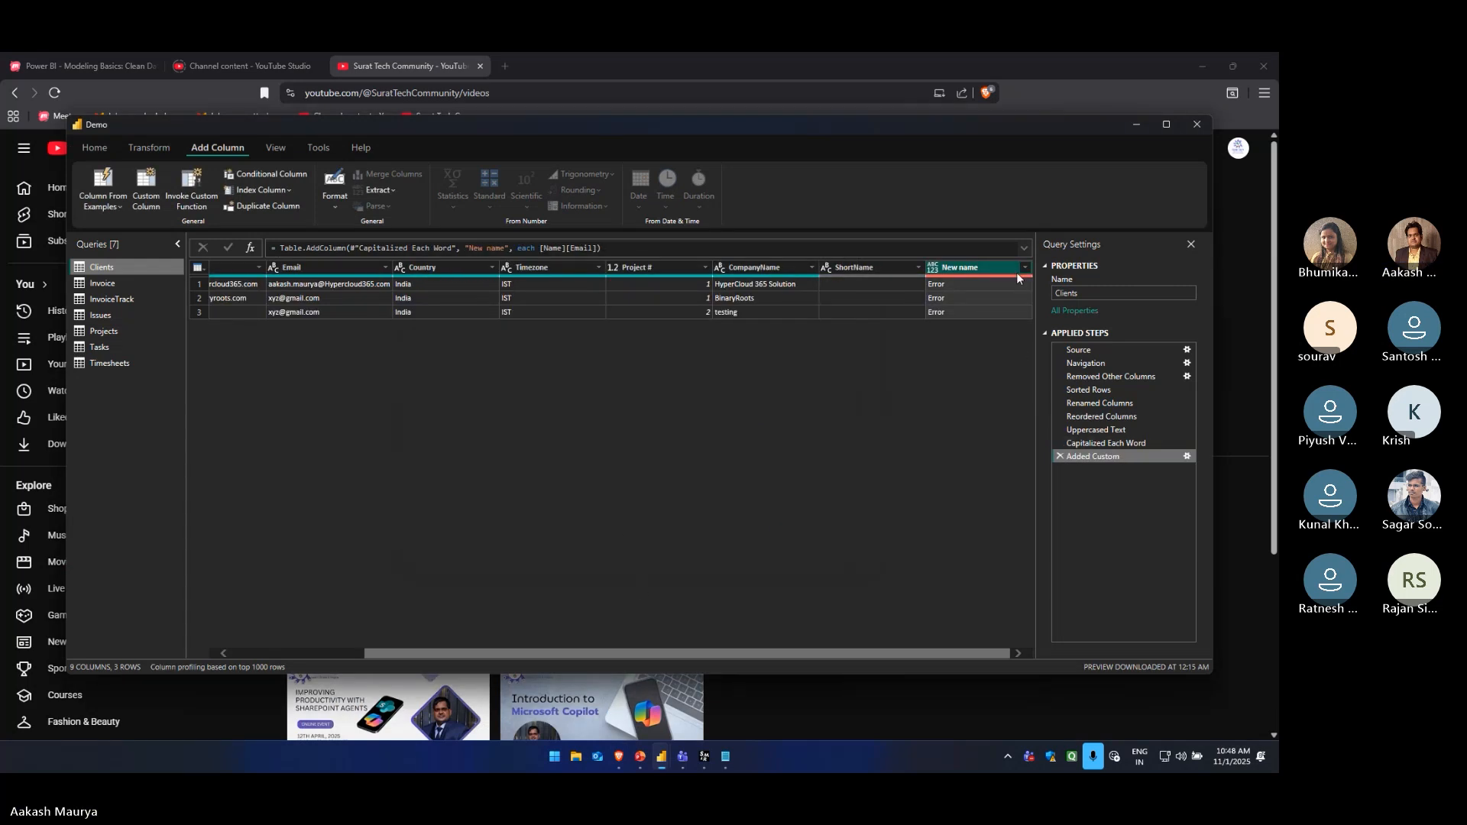
left_click(948, 284)
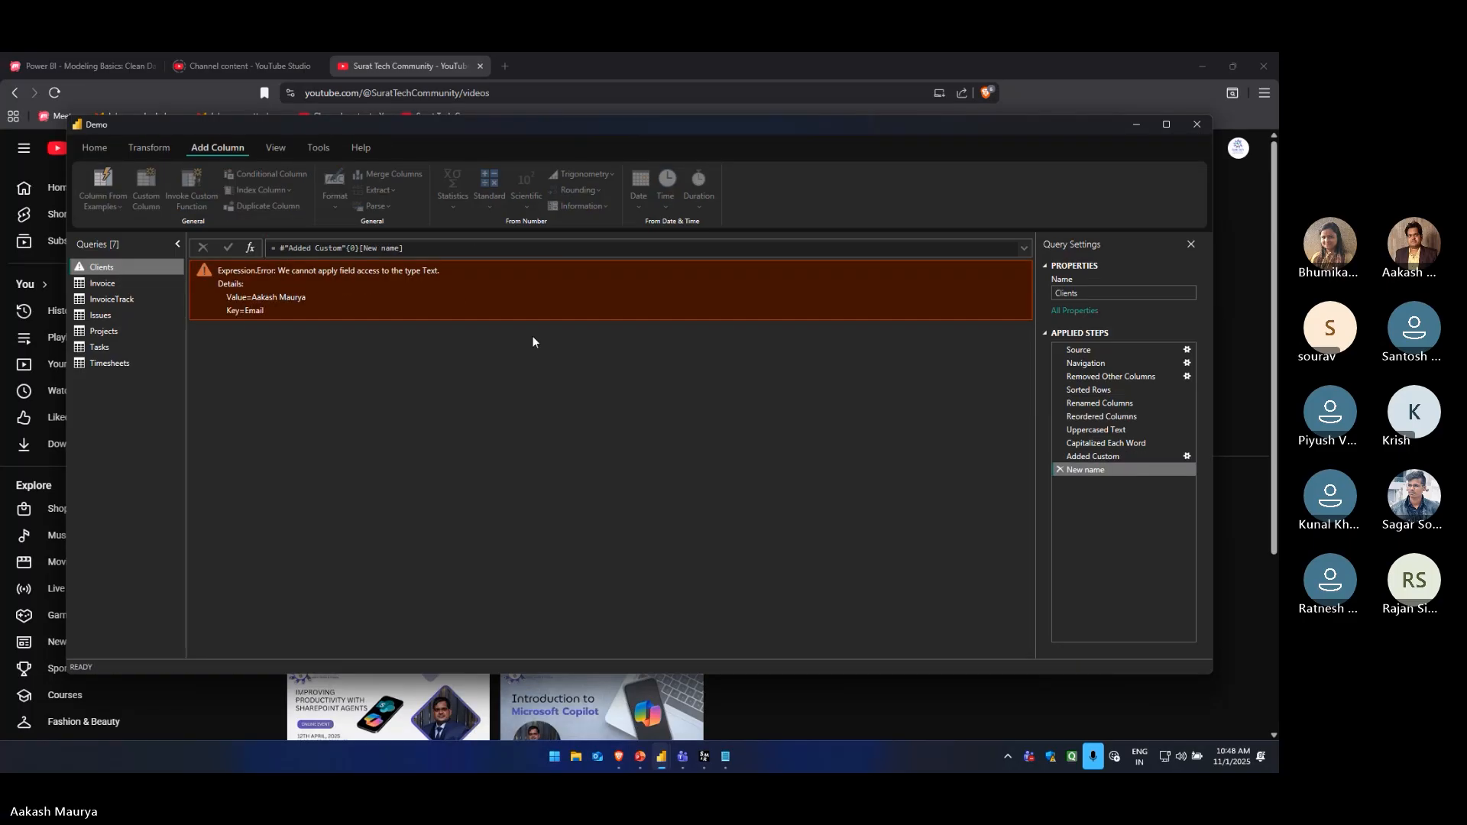
left_click(1058, 469)
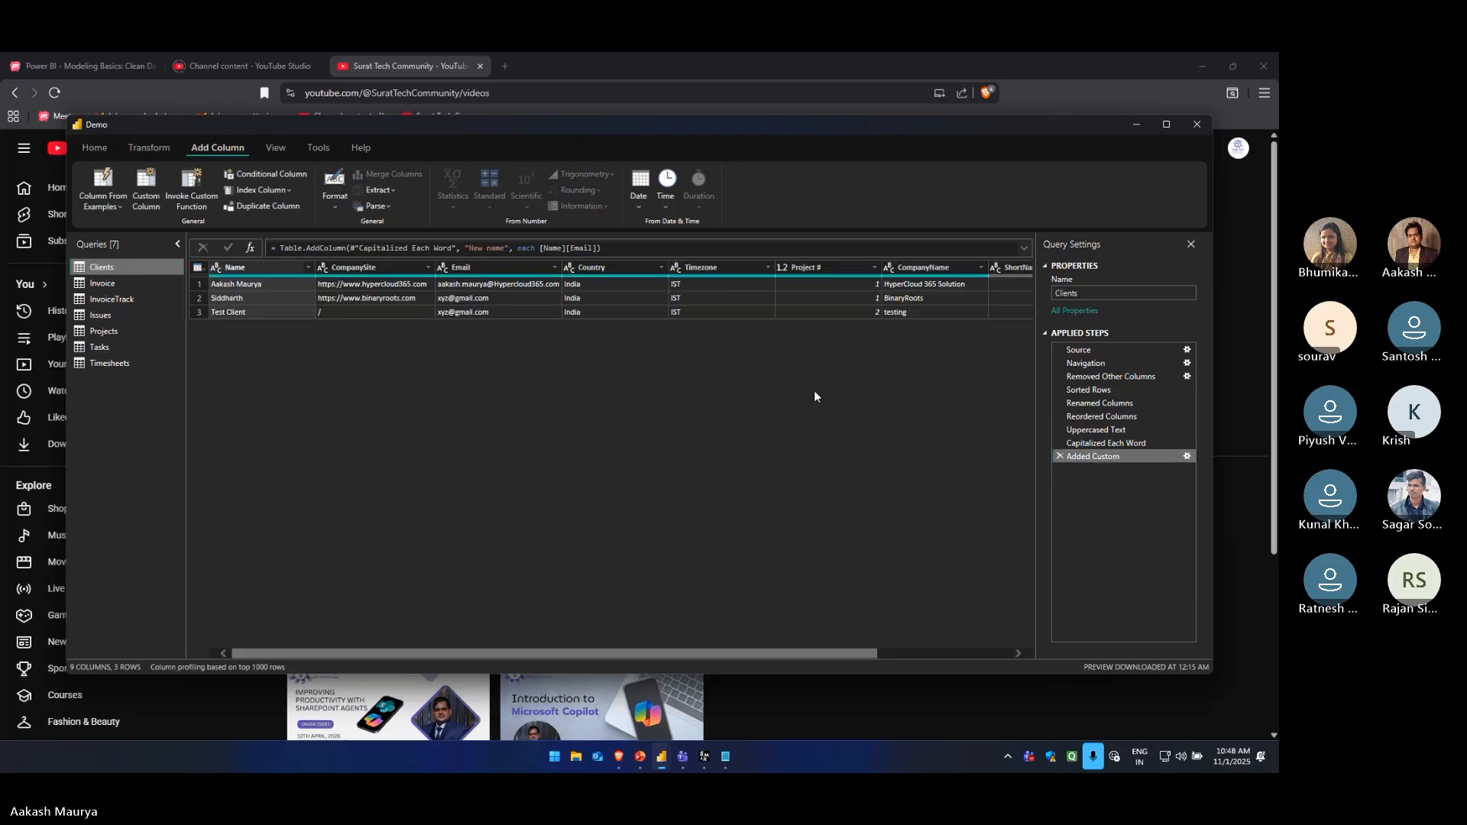
Add a custom column to the Projects query that multiplies two columns with the formula [Rate]*[ID]
left_click(102, 346)
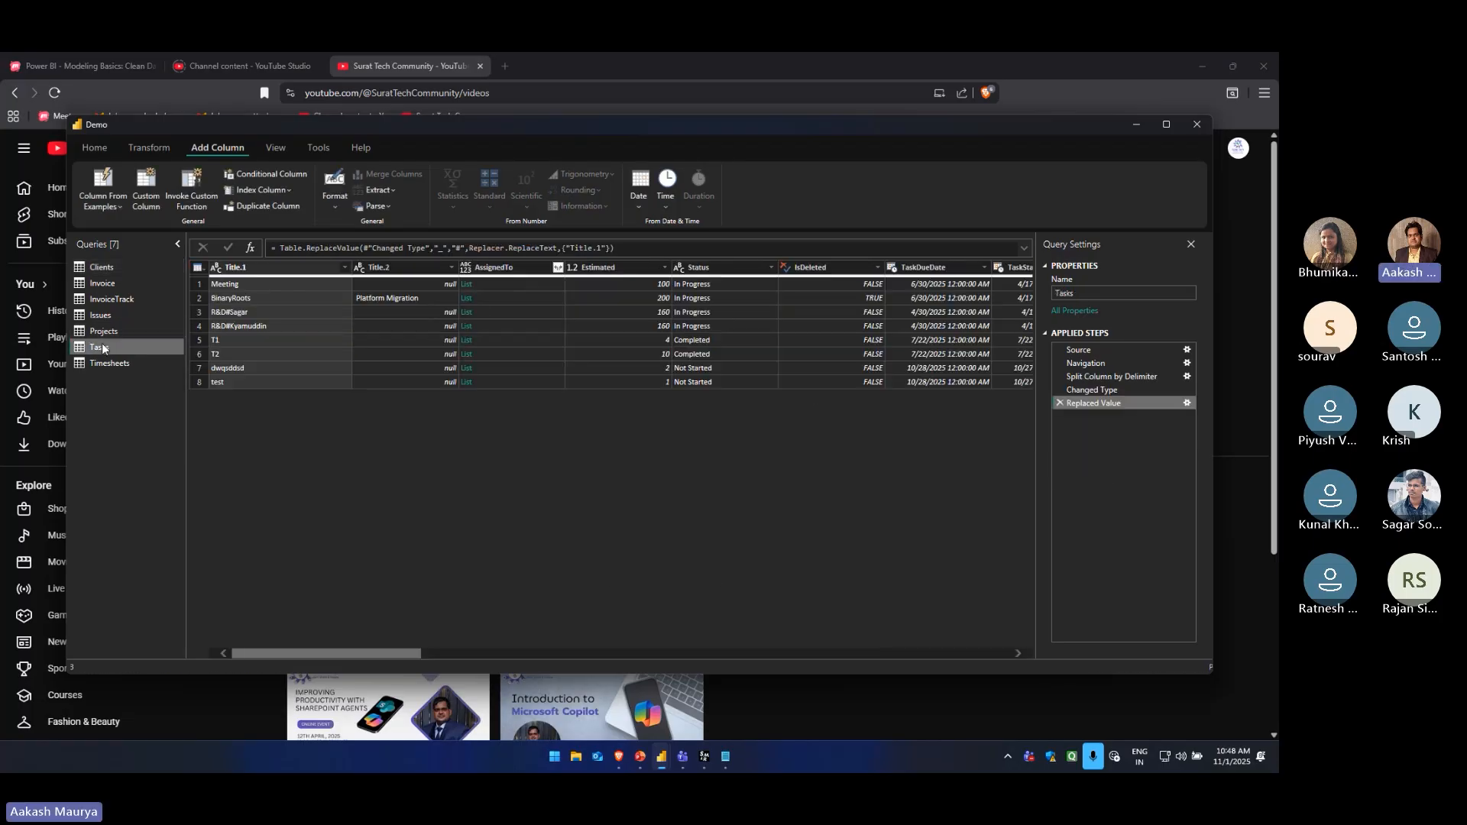
left_click(105, 328)
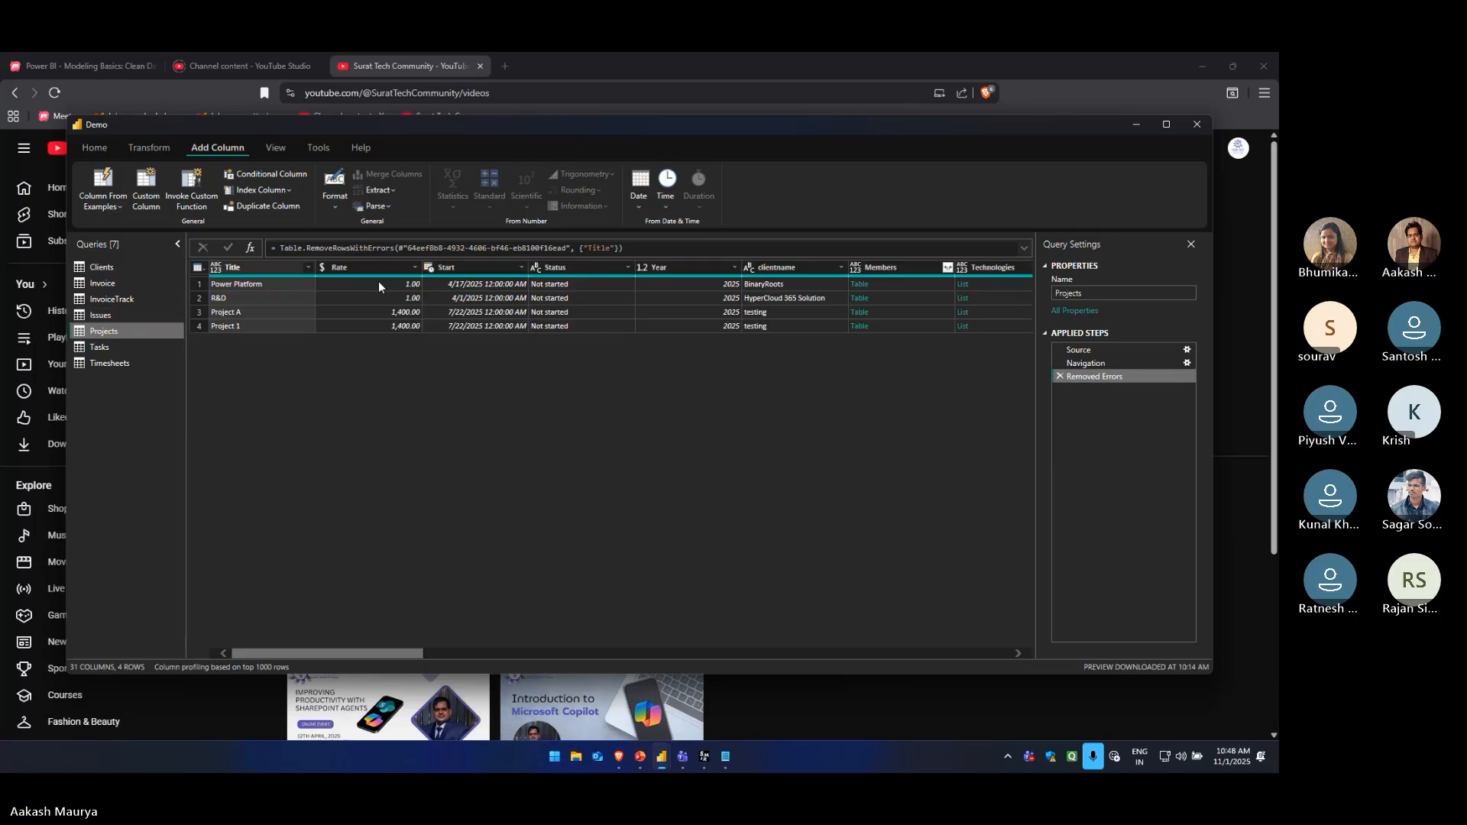
left_click(378, 286)
mouse_move(386, 575)
left_mouse_down()
mouse_move(548, 575)
mouse_move(406, 574)
left_mouse_up()
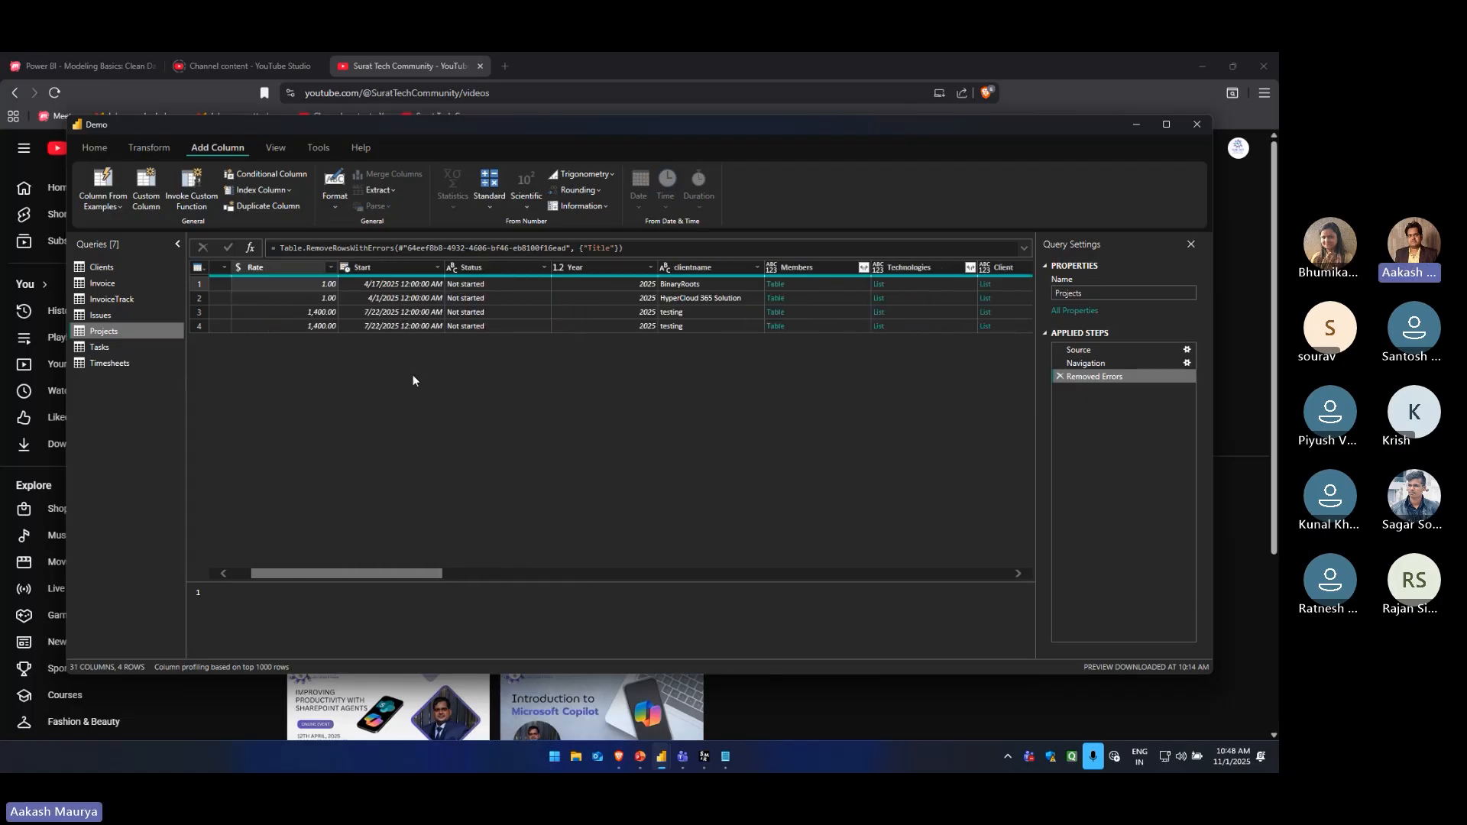
left_click(146, 190)
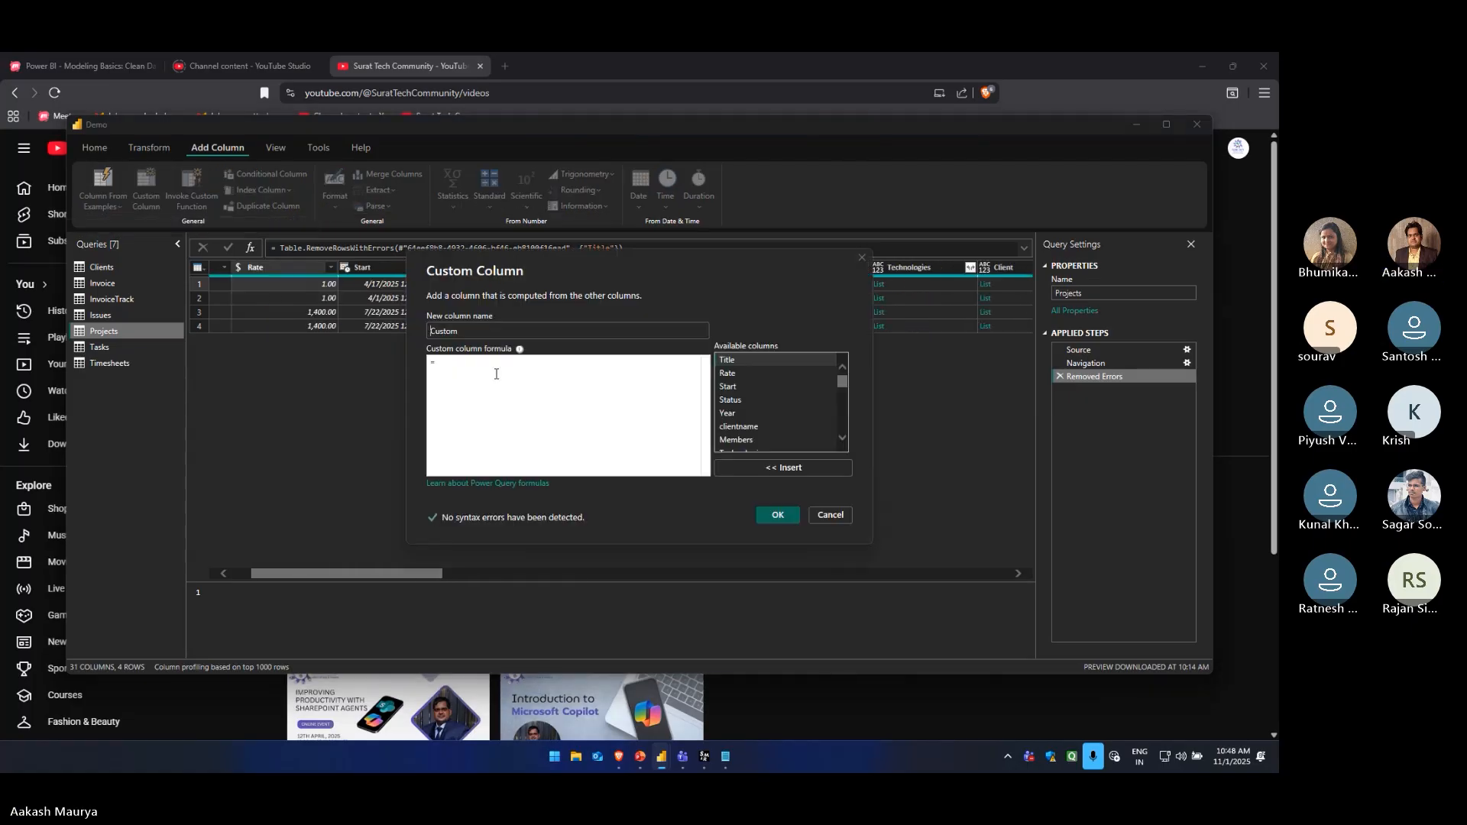
double_click(745, 373)
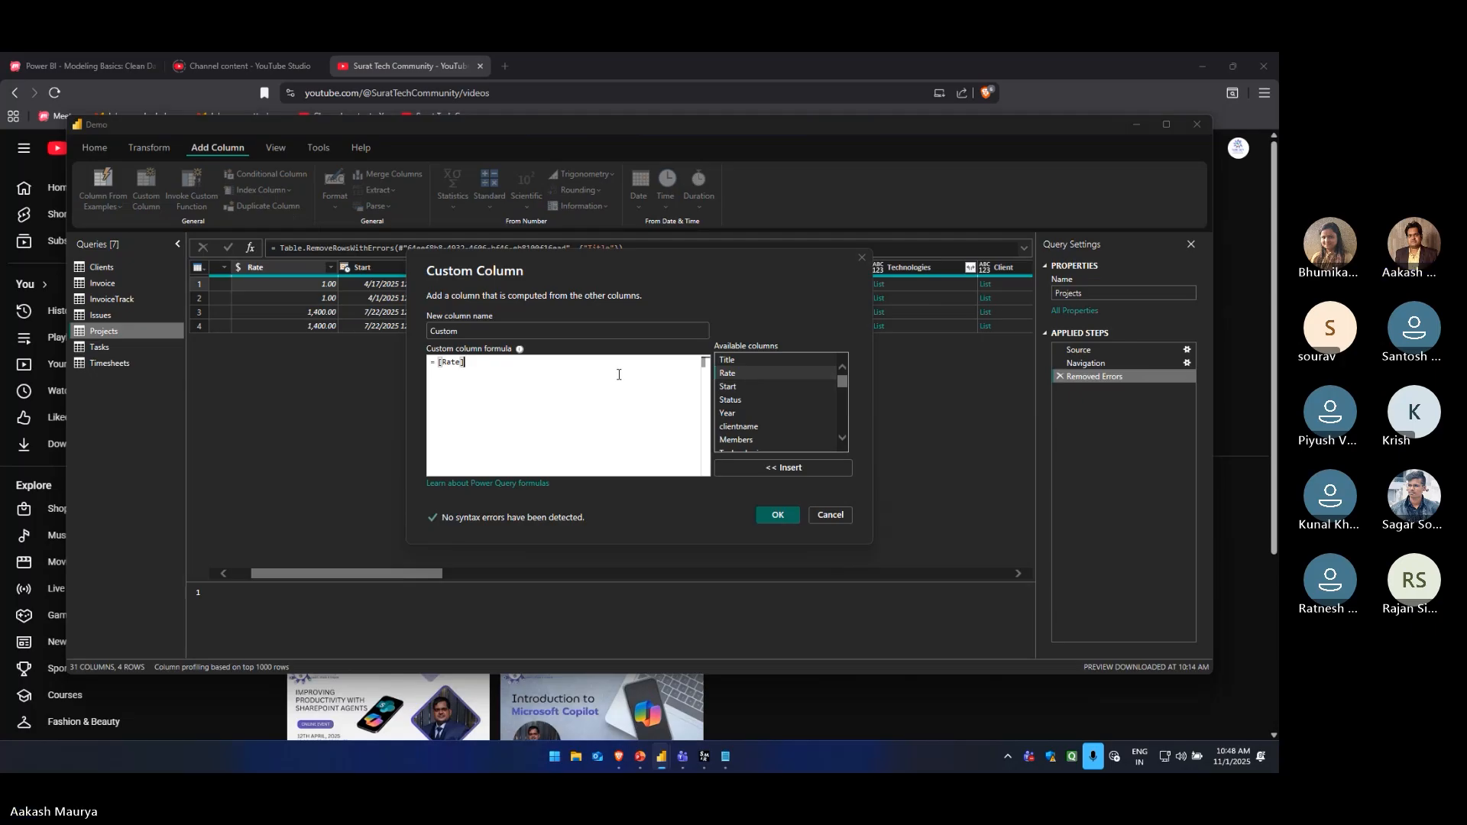
type("*")
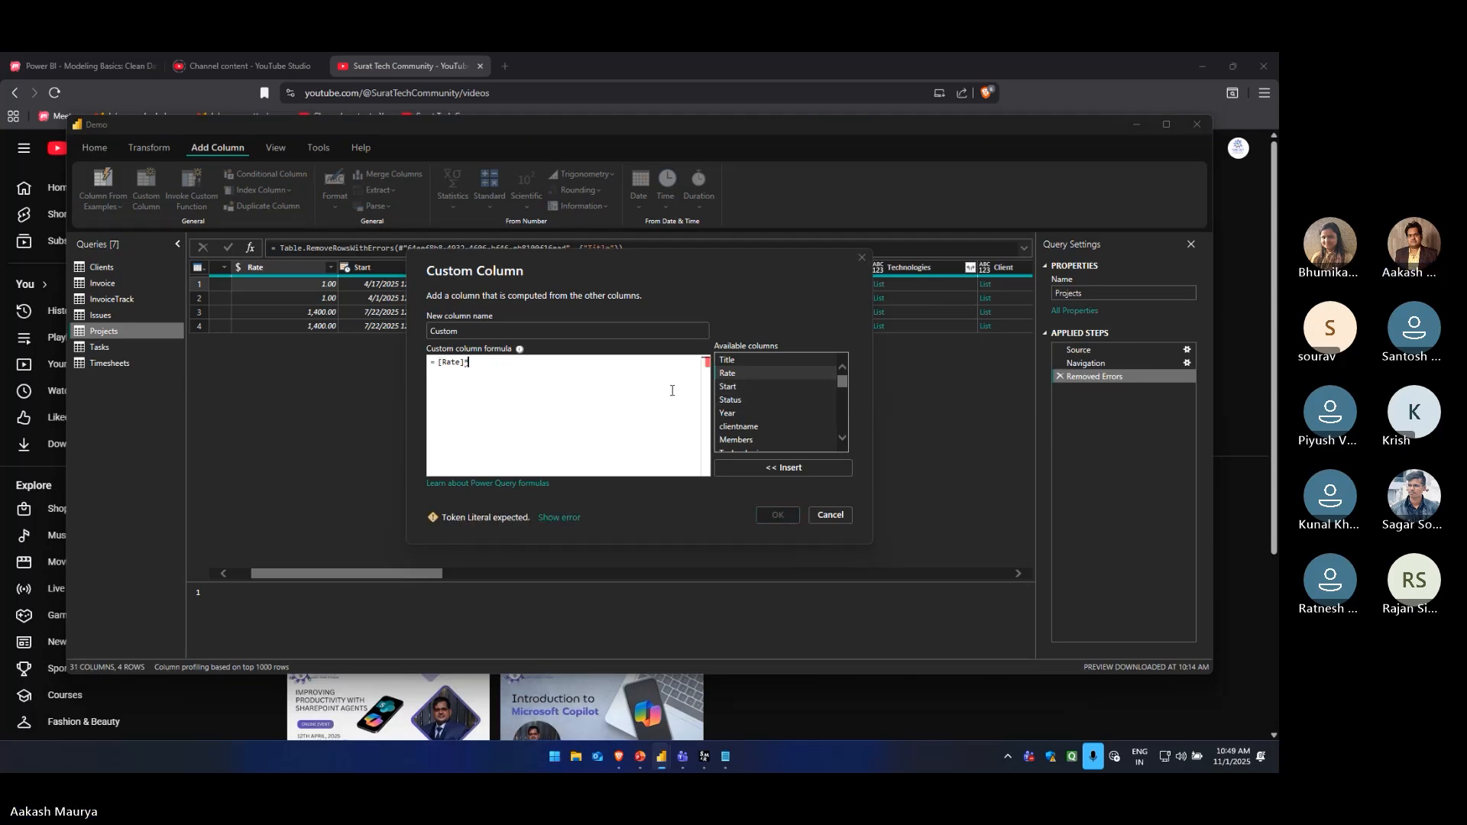
left_click_drag(842, 379, 845, 393)
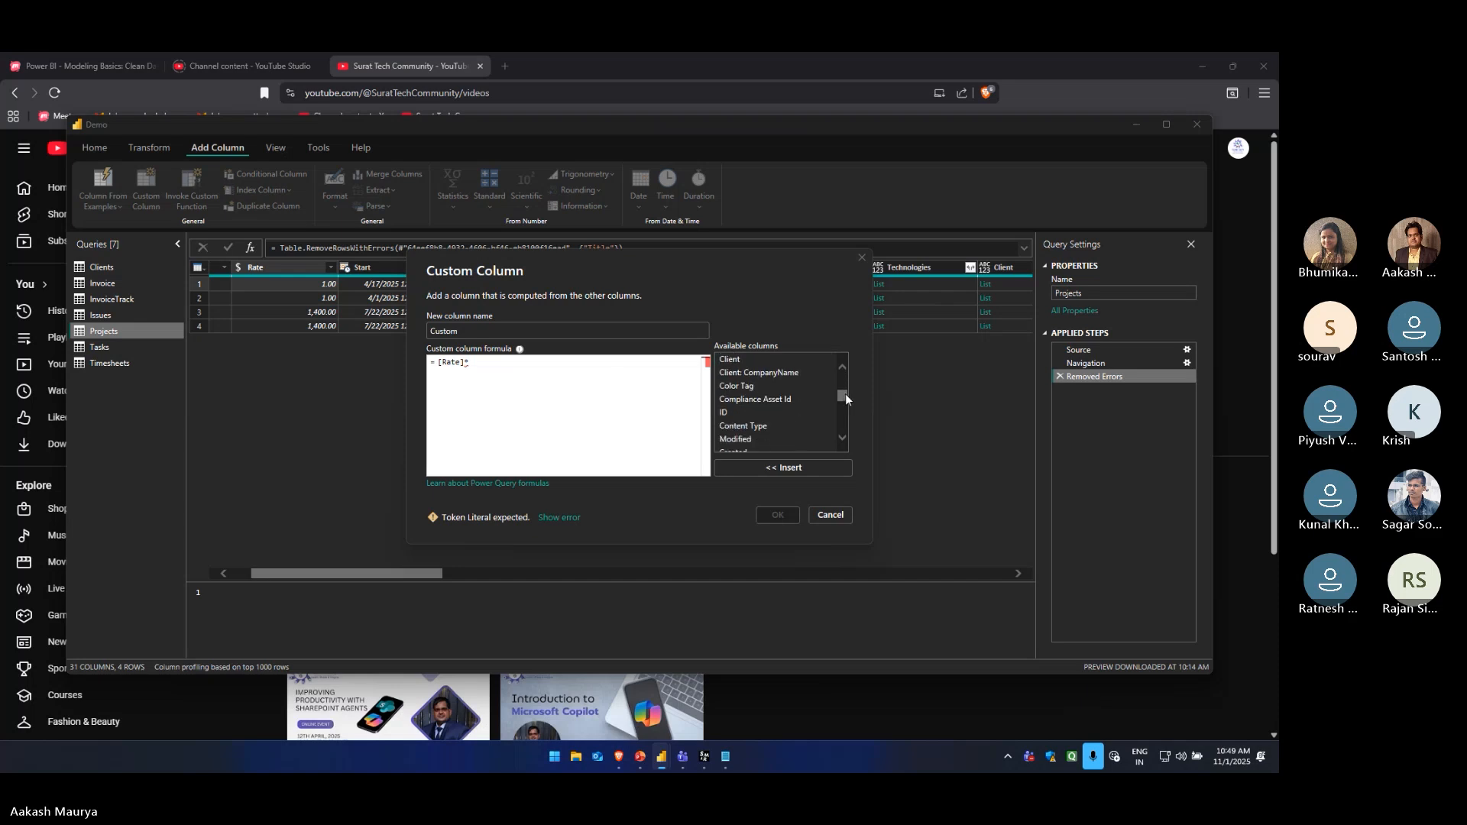
double_click(731, 411)
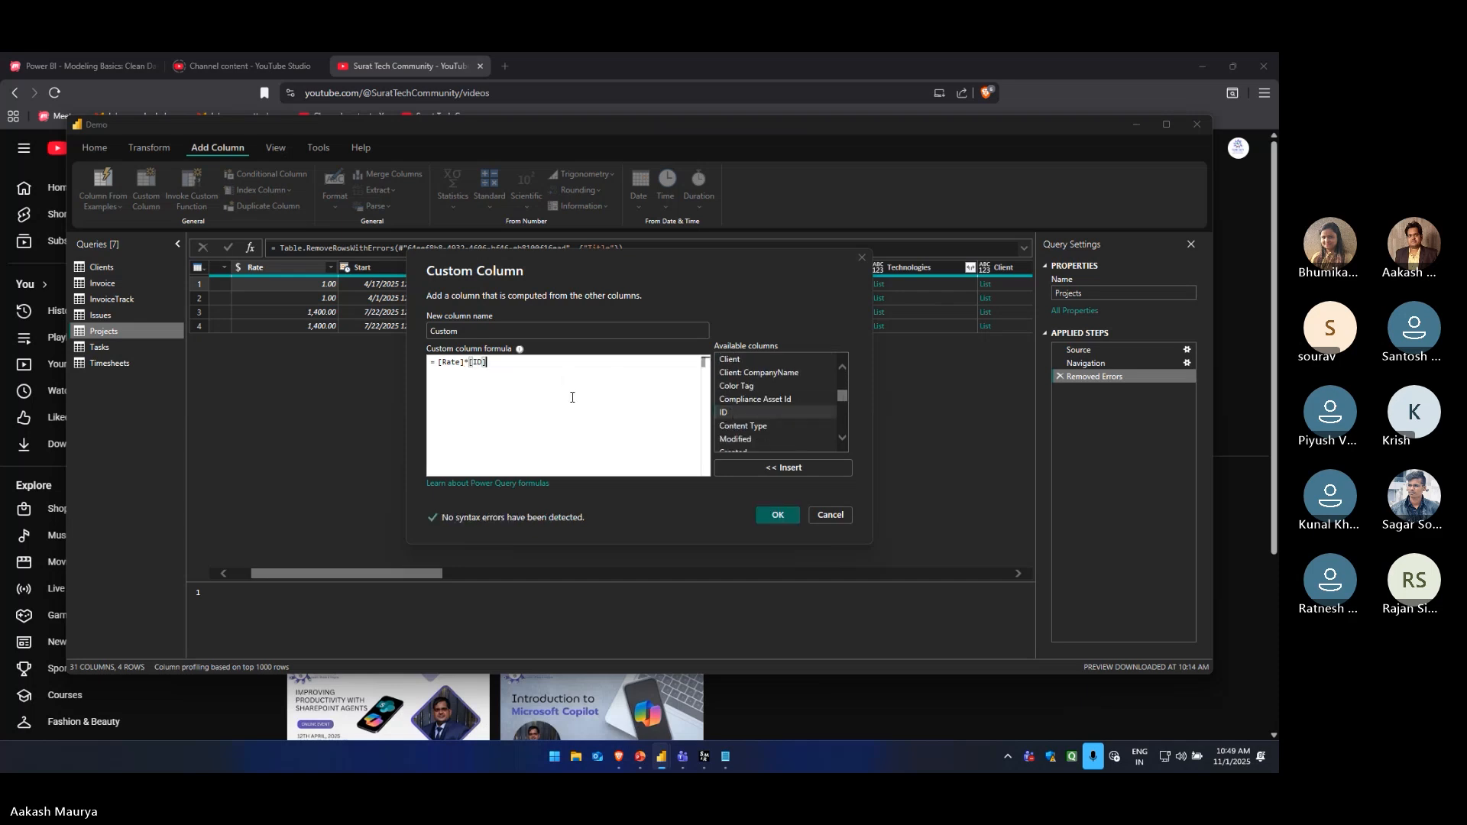
left_click(772, 519)
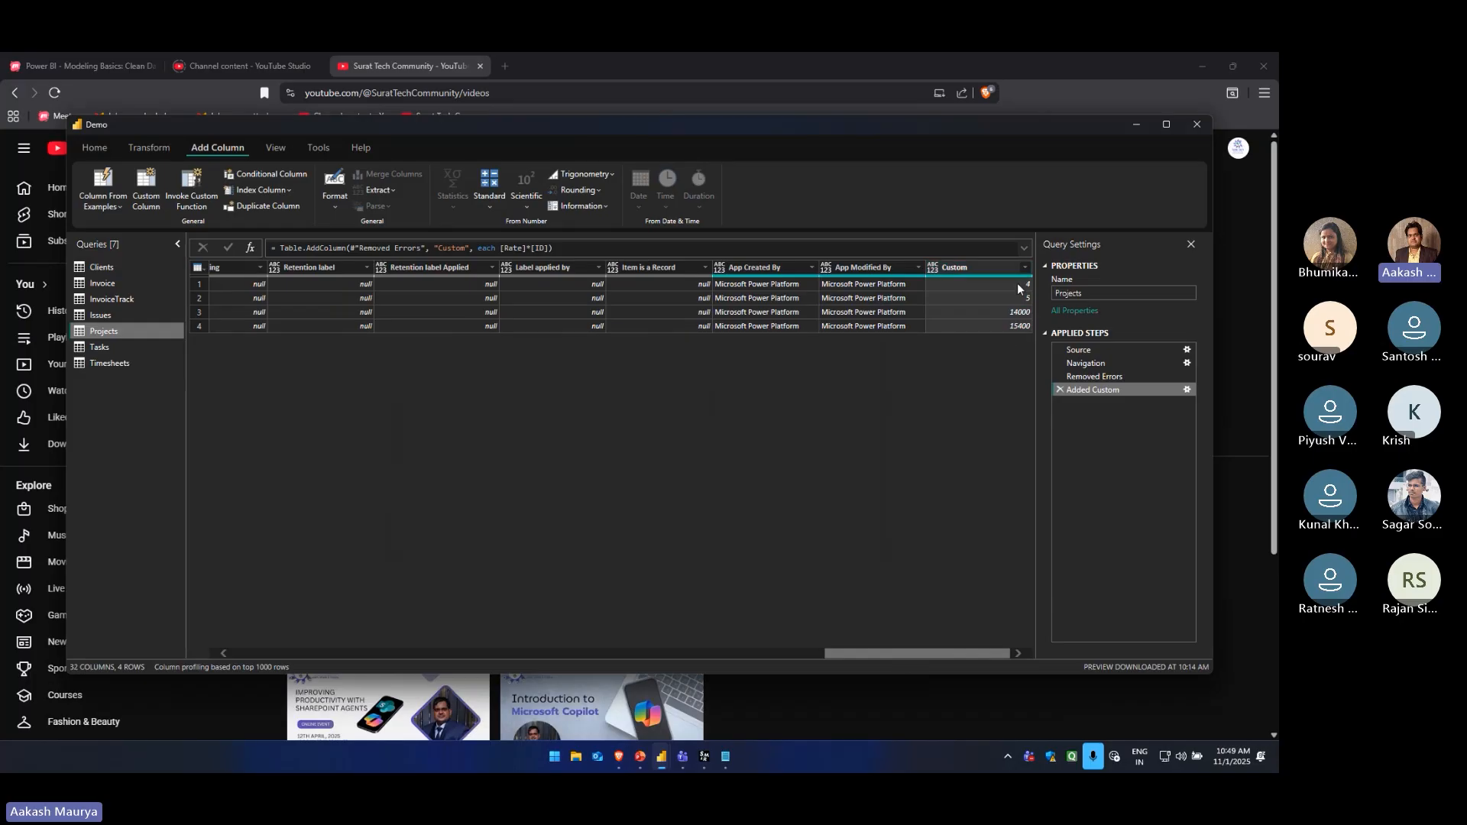
Check the values in the Projects query's Custom column and delete the applied step that added it
left_click(995, 269)
left_click(978, 284)
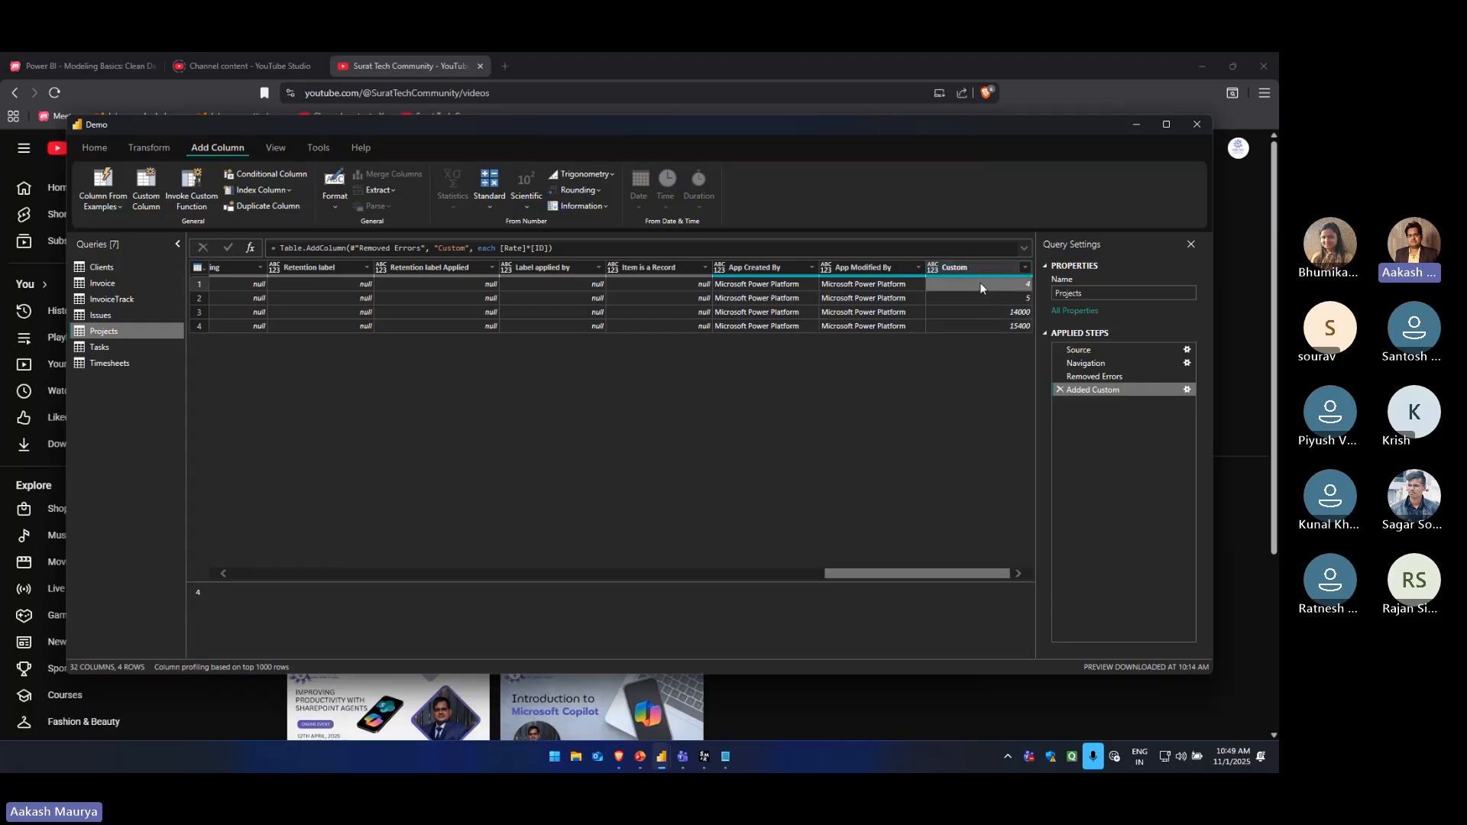
left_click(980, 327)
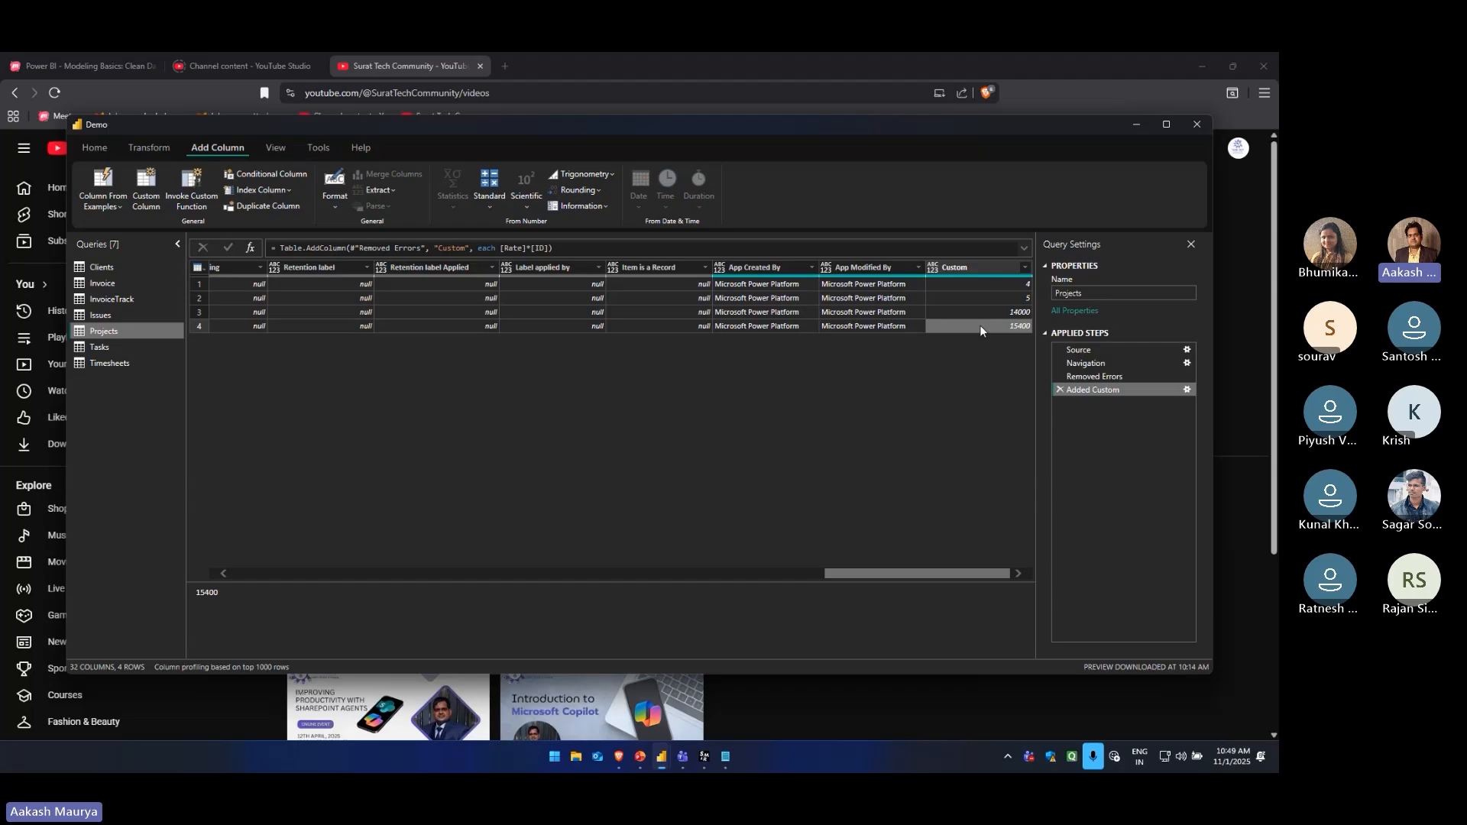
left_click(997, 286)
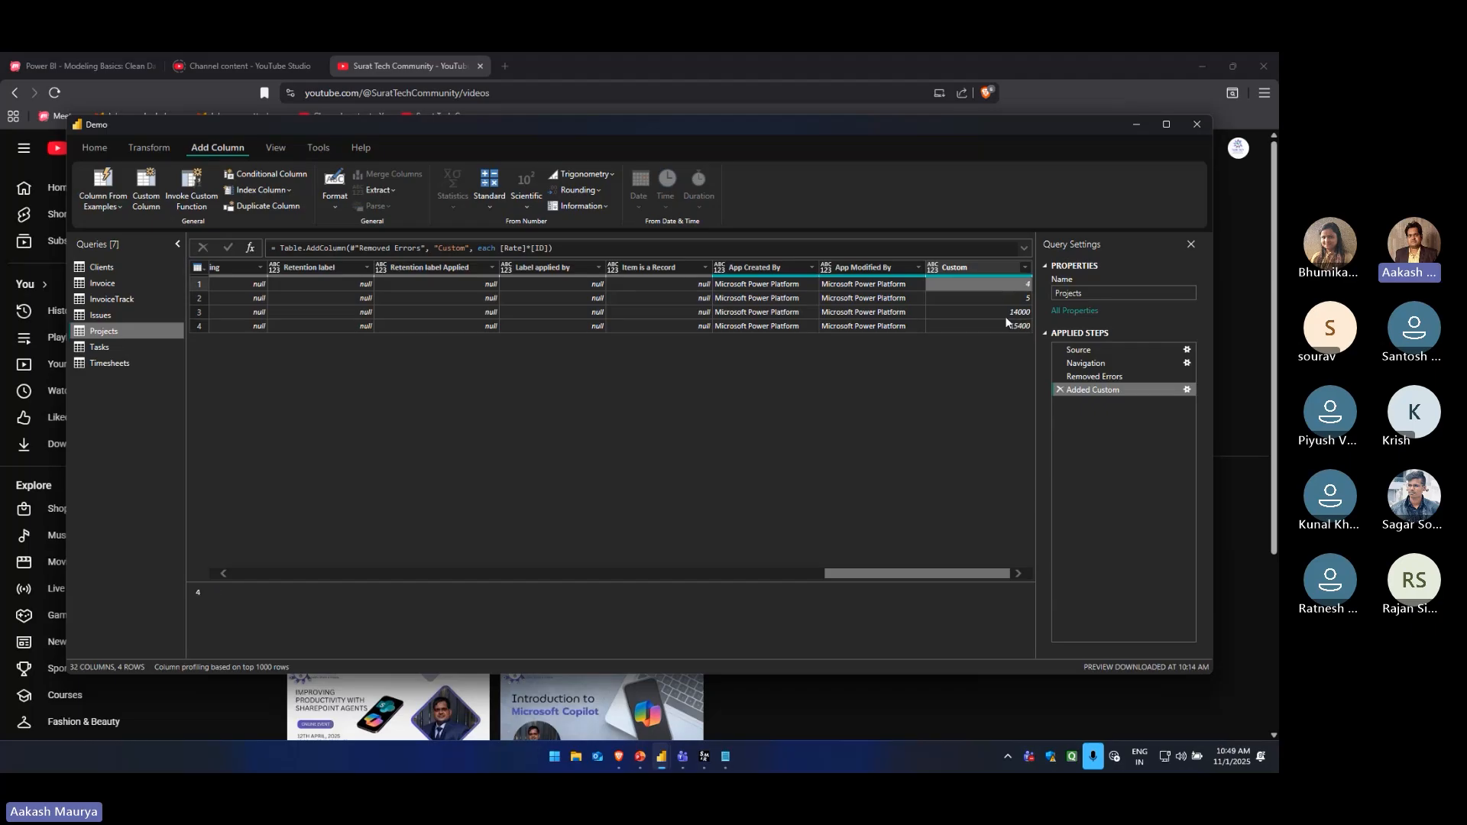
left_click(1061, 390)
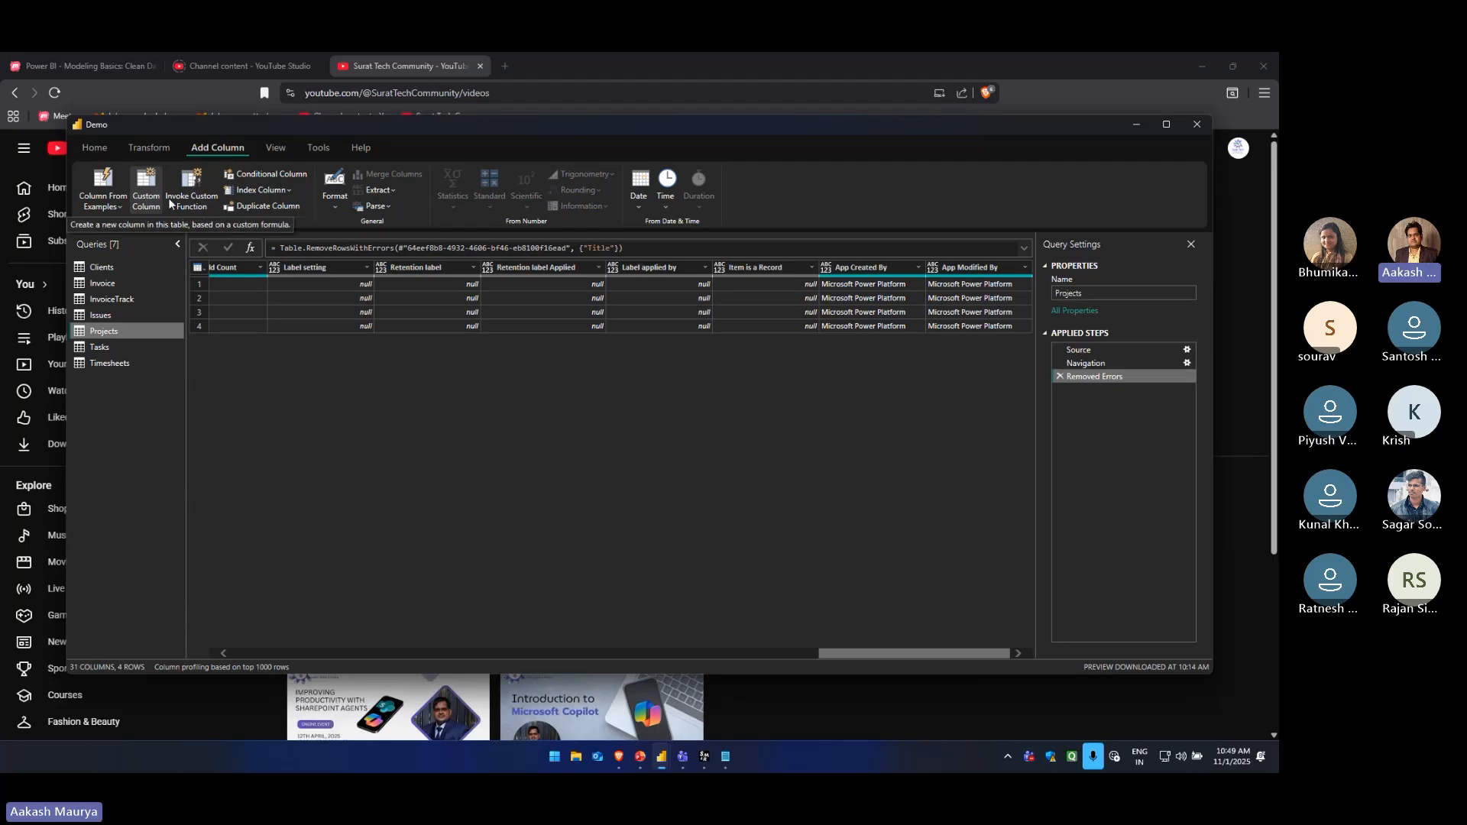
left_click(184, 207)
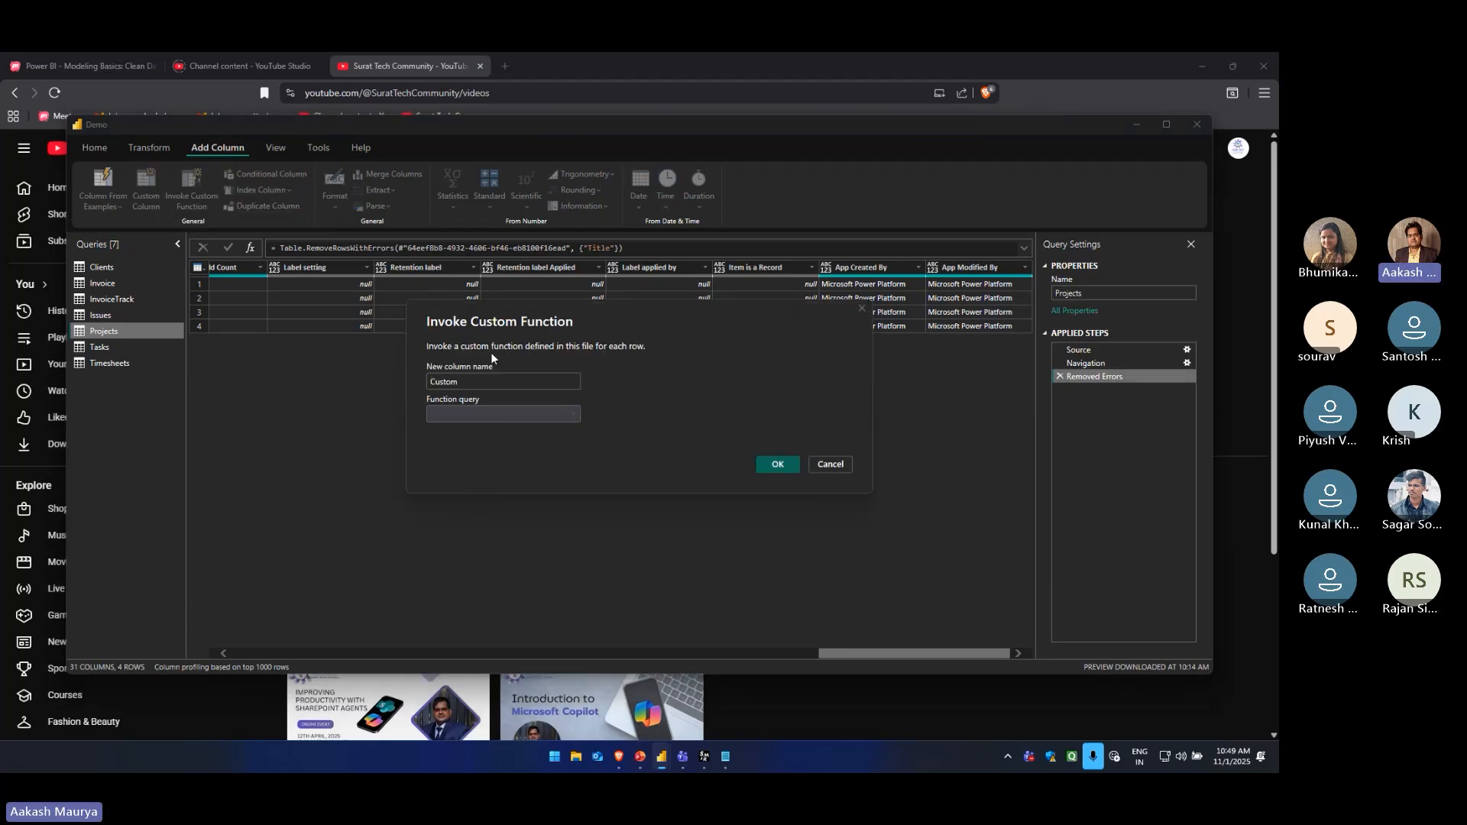
left_click(839, 466)
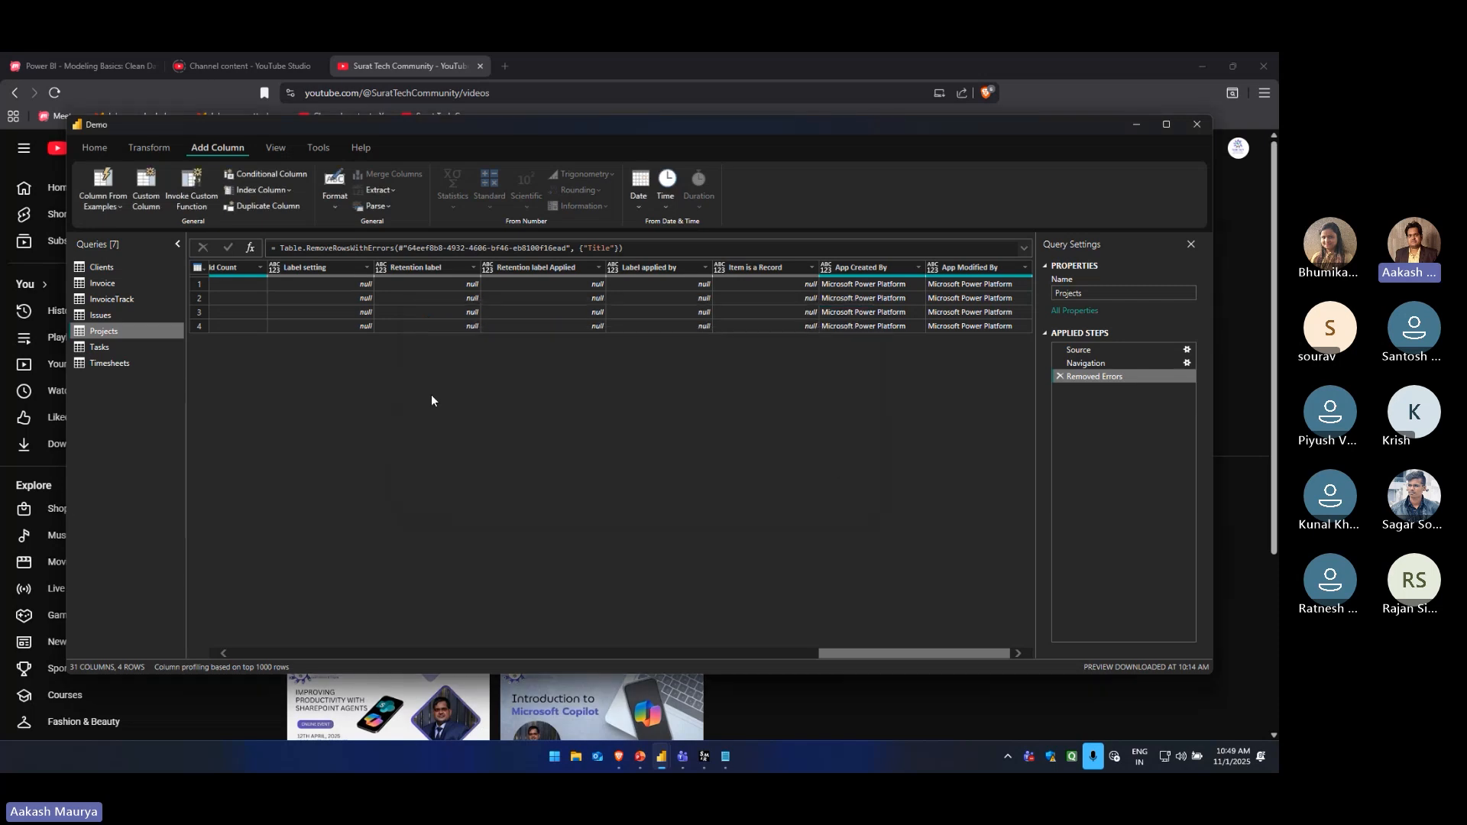
left_click(266, 175)
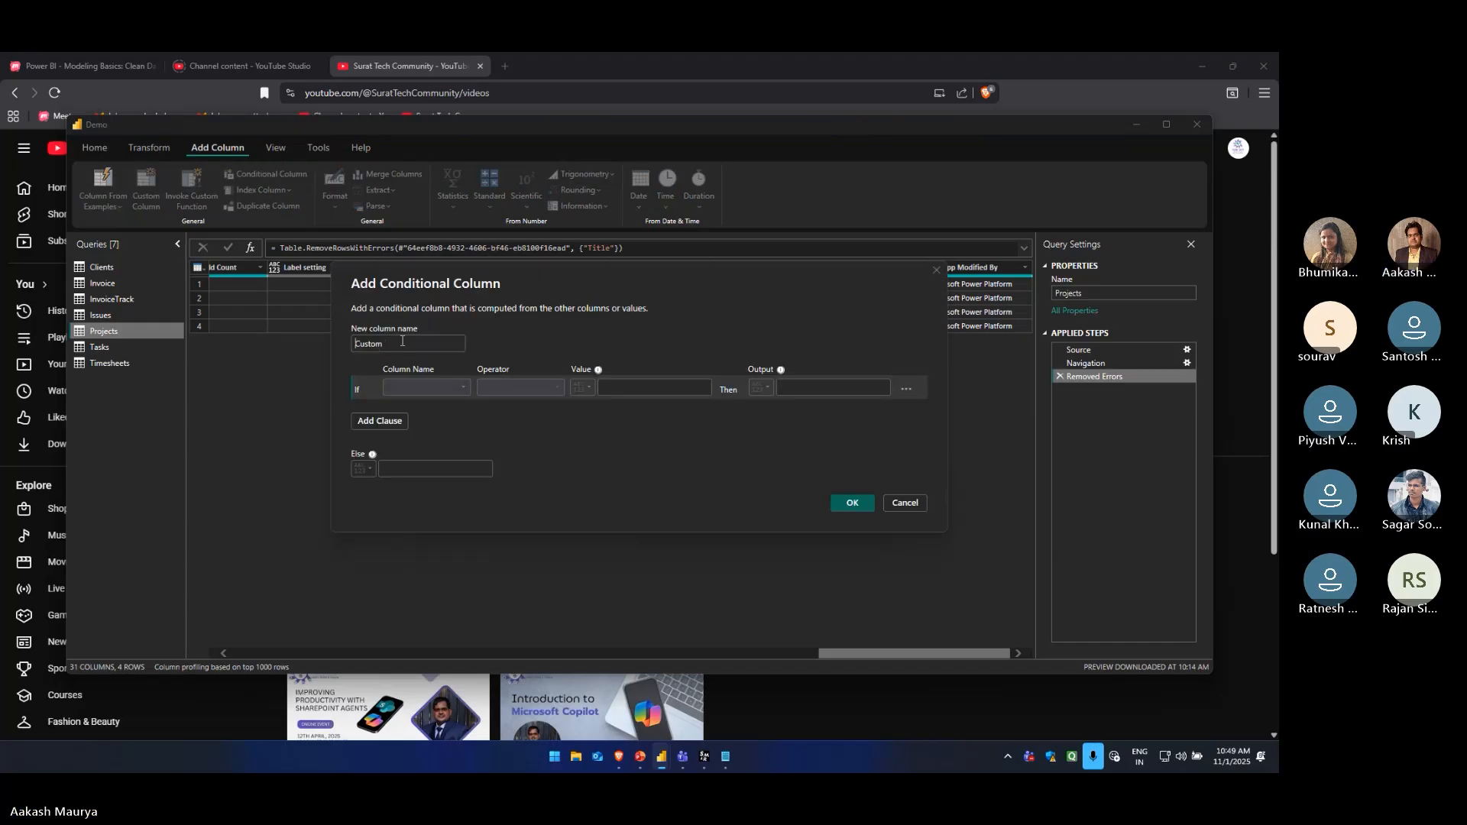
left_click(436, 389)
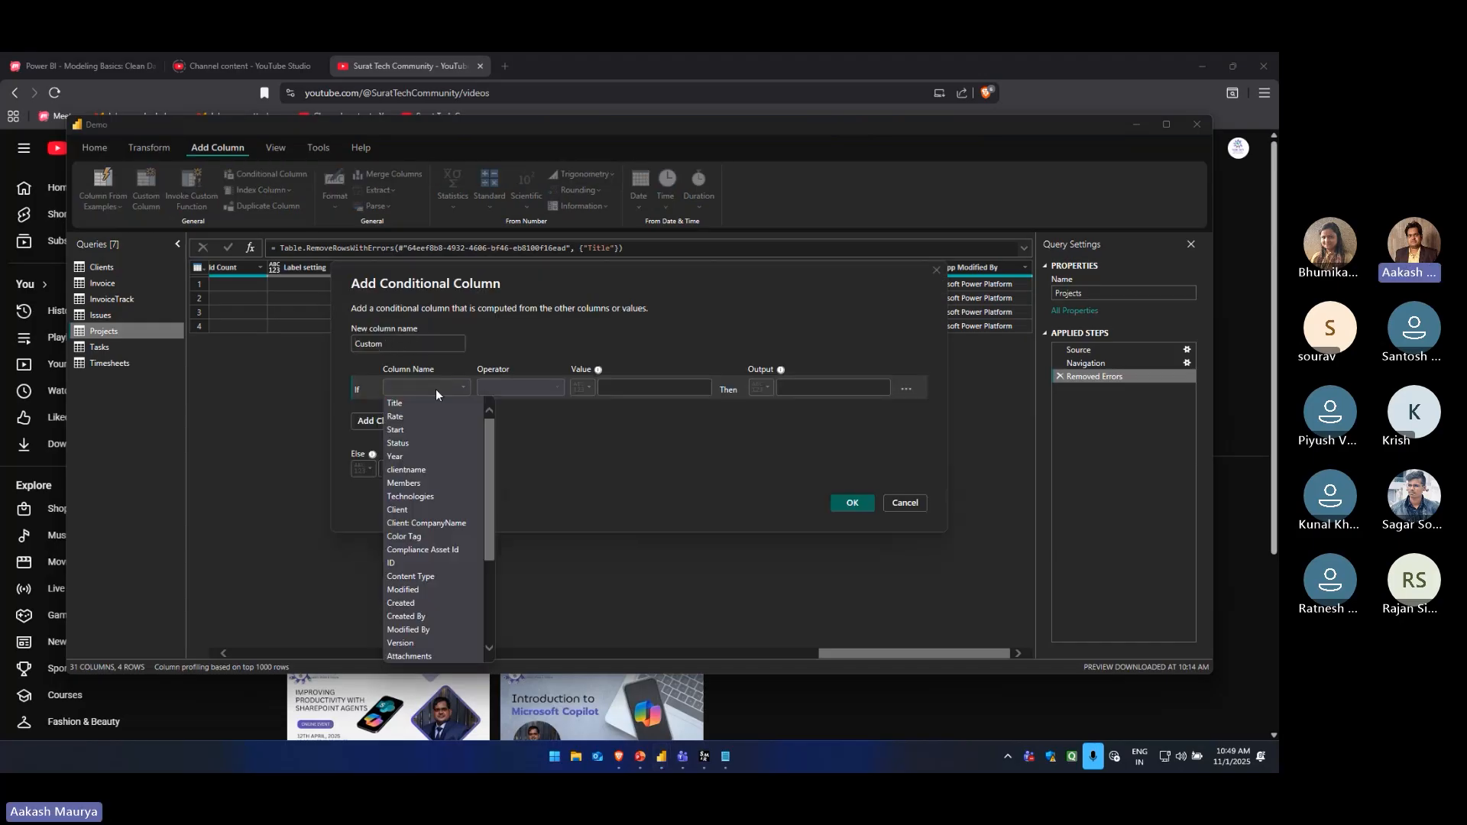
left_click(565, 314)
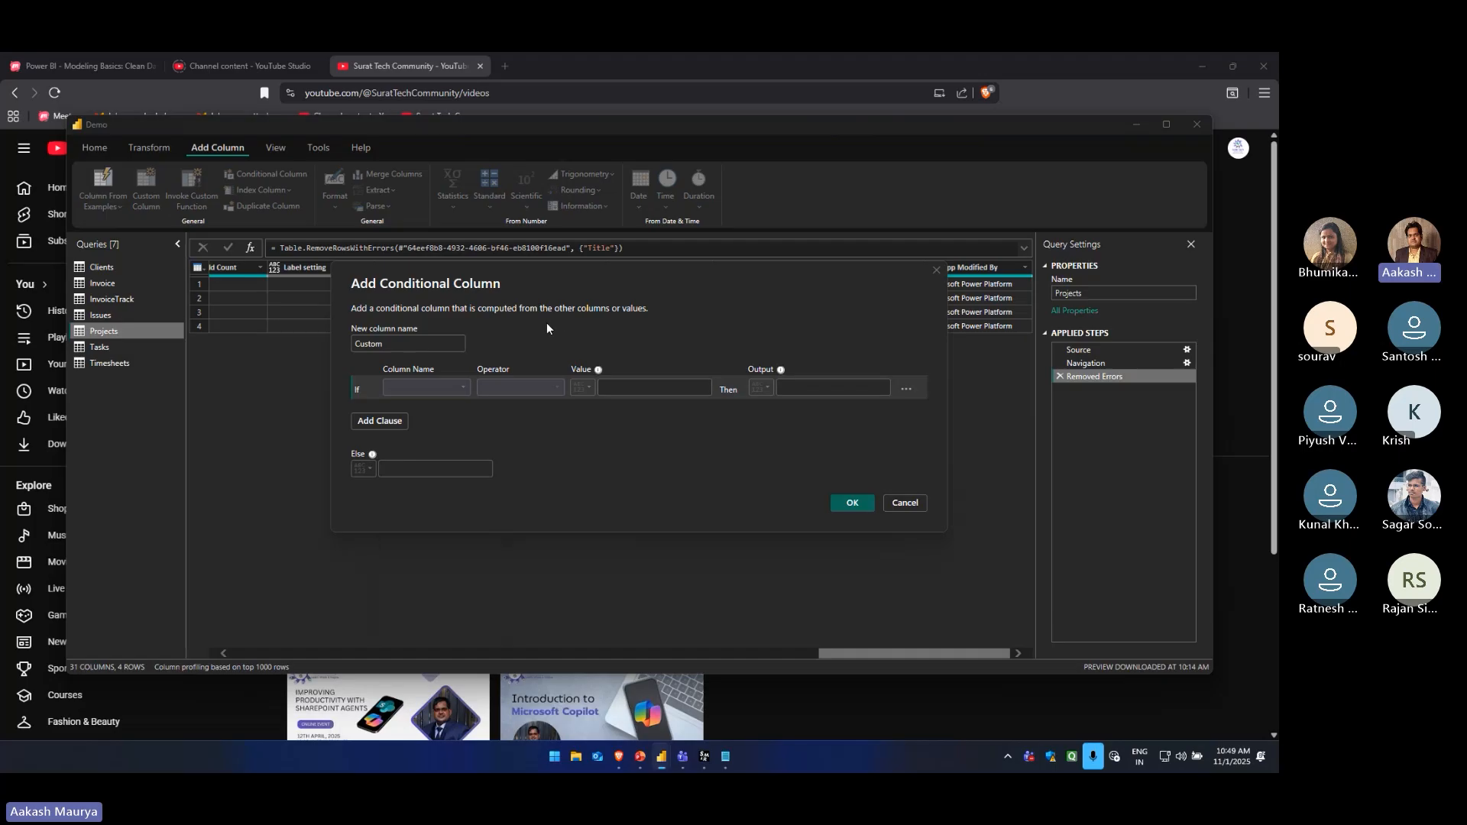
left_click(443, 390)
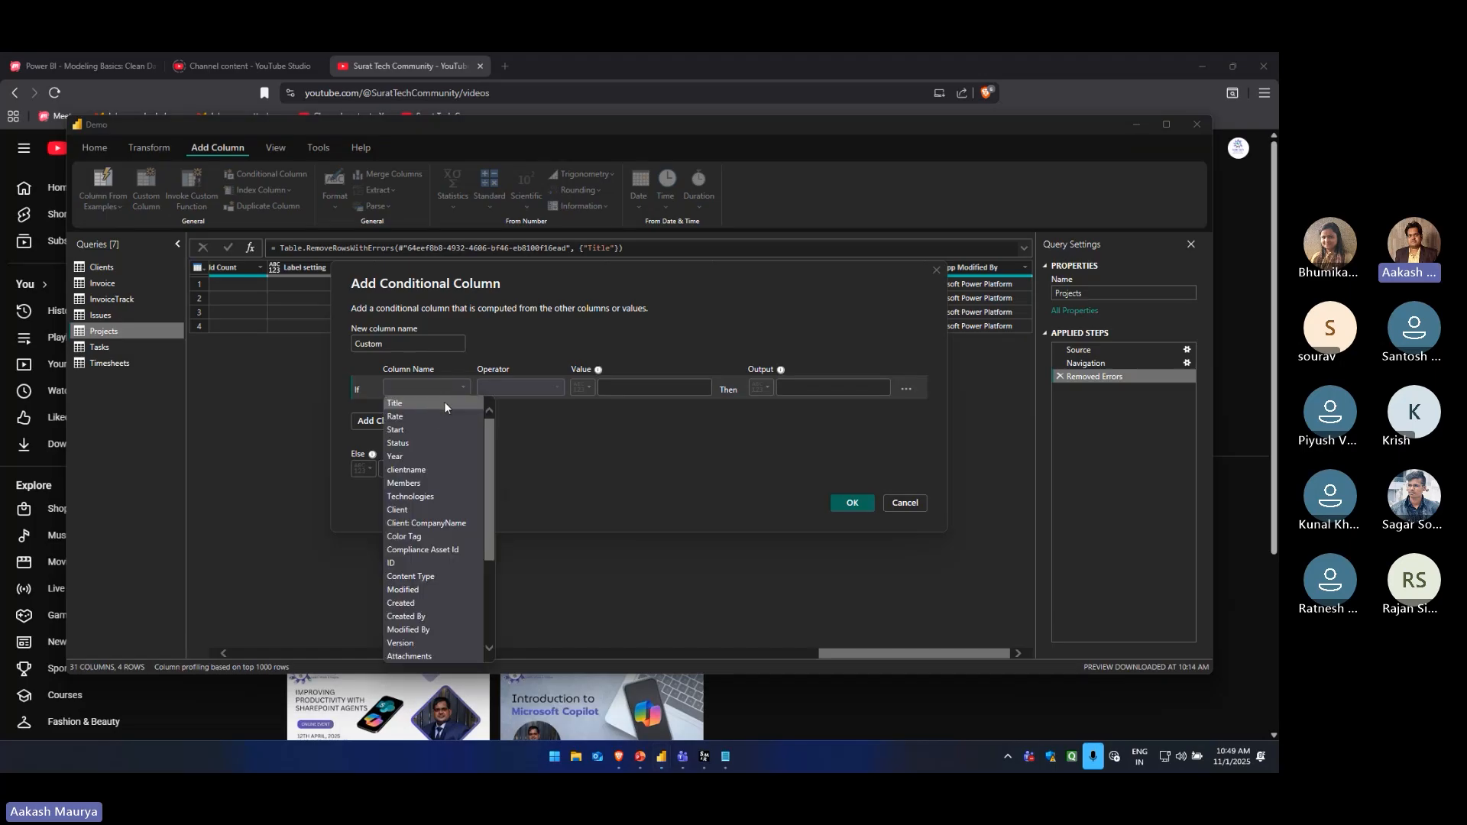
left_click(411, 402)
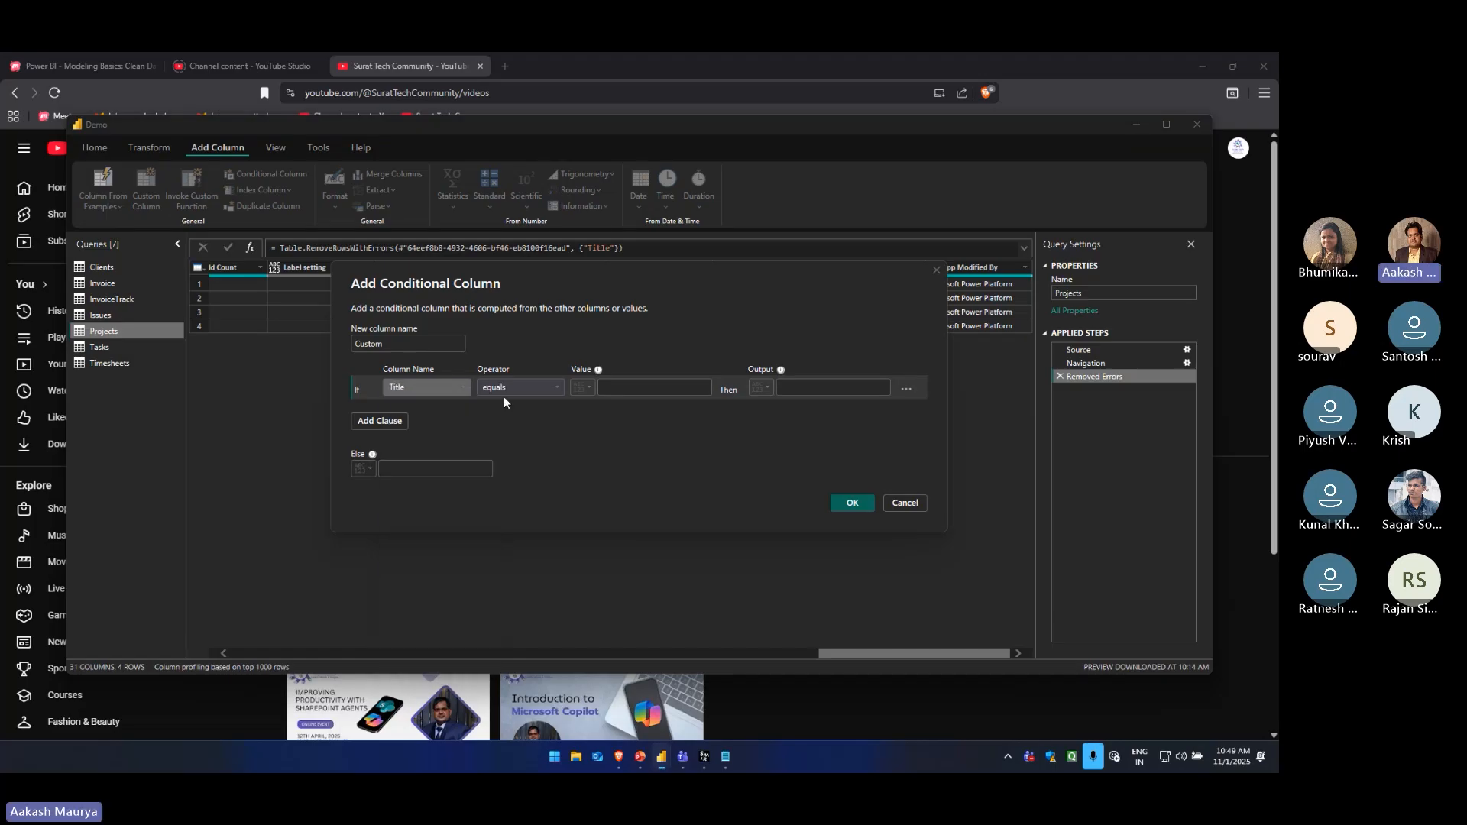
left_click(628, 388)
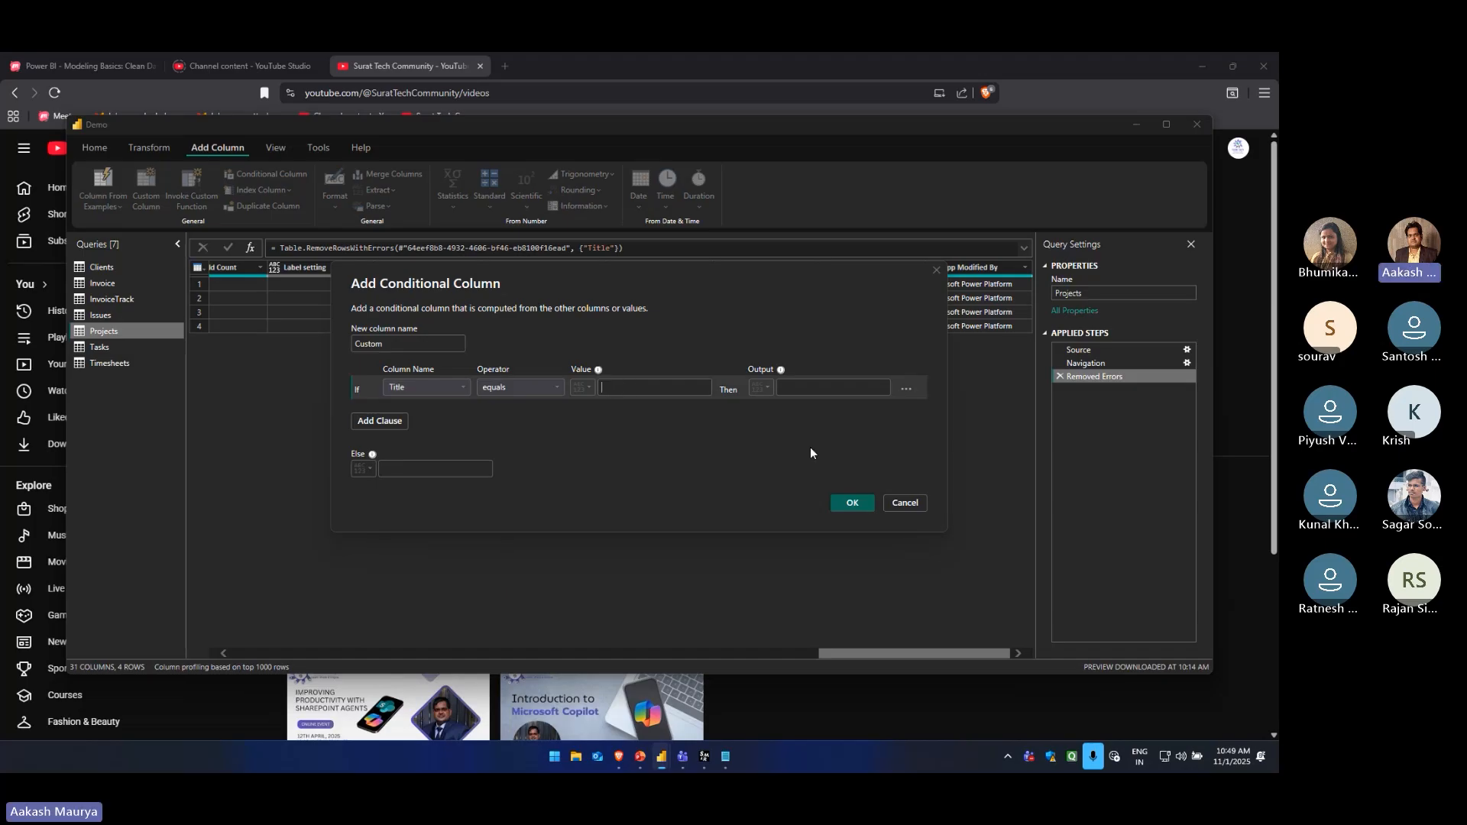
left_click(906, 503)
Add a conditional column to the Projects query that outputs New Column when Title equals R&D
left_click_drag(880, 655, 224, 663)
left_click(262, 298)
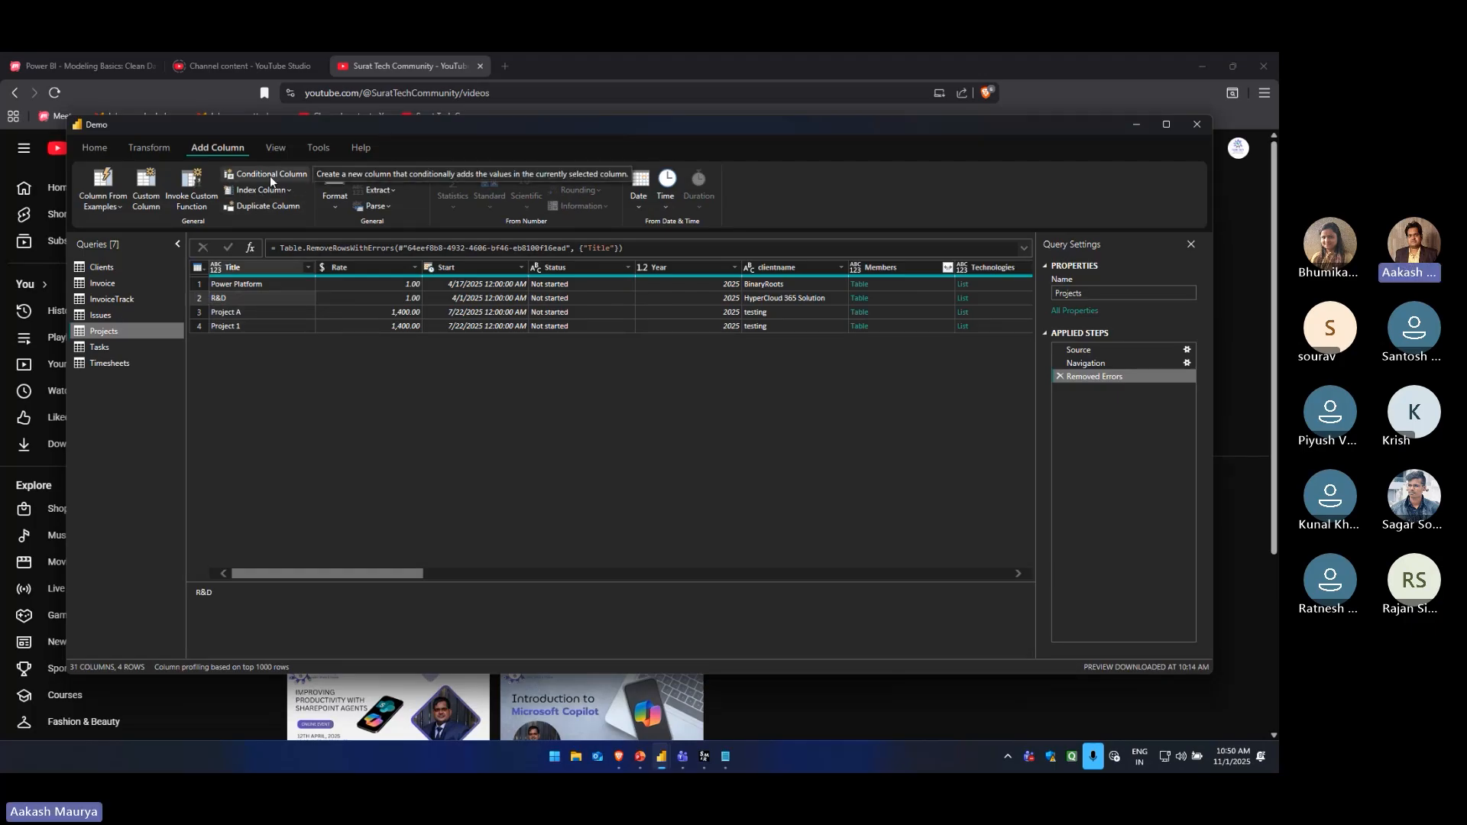
left_click(398, 392)
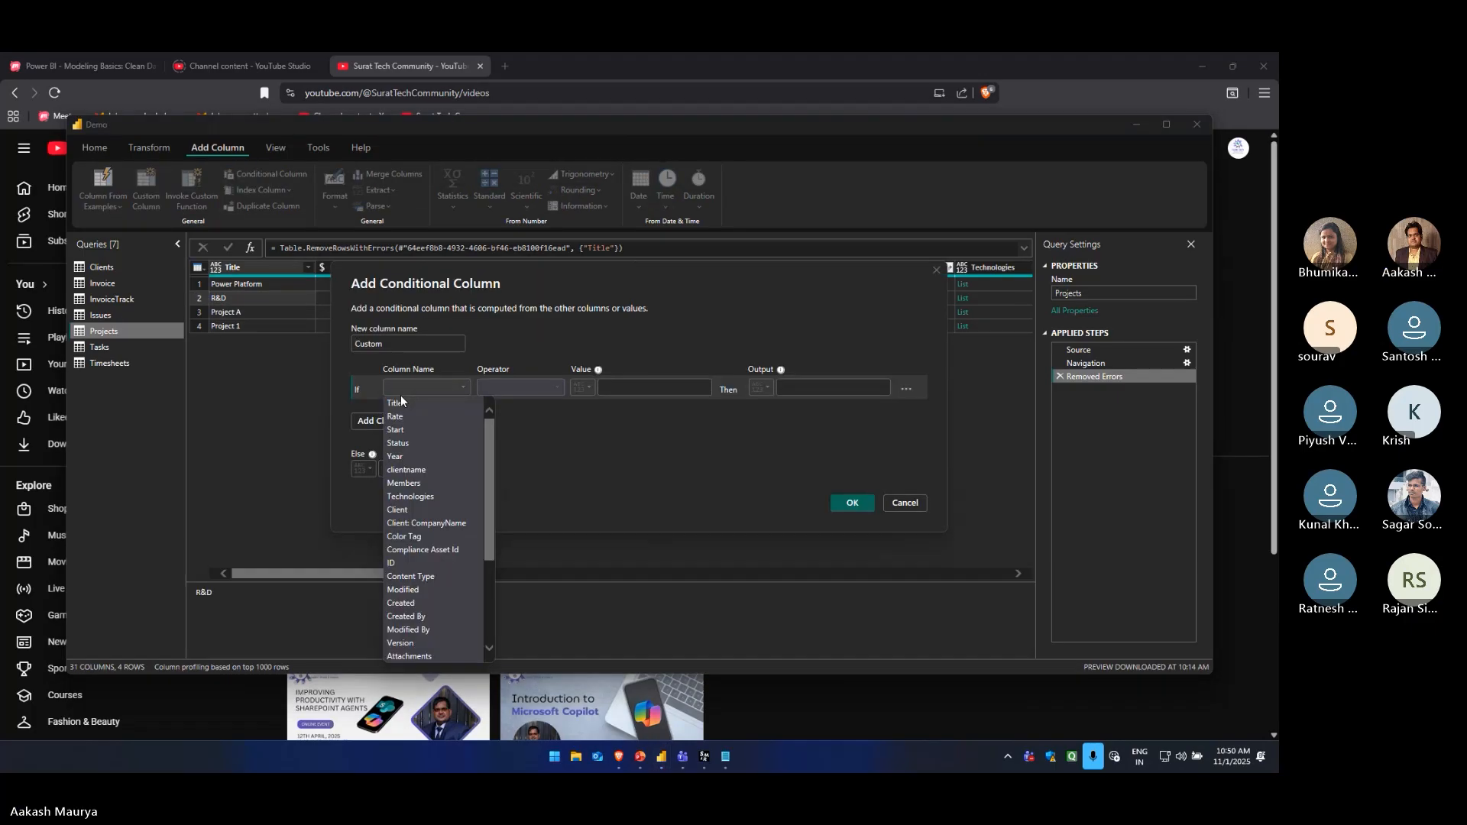
left_click(400, 399)
left_click(534, 389)
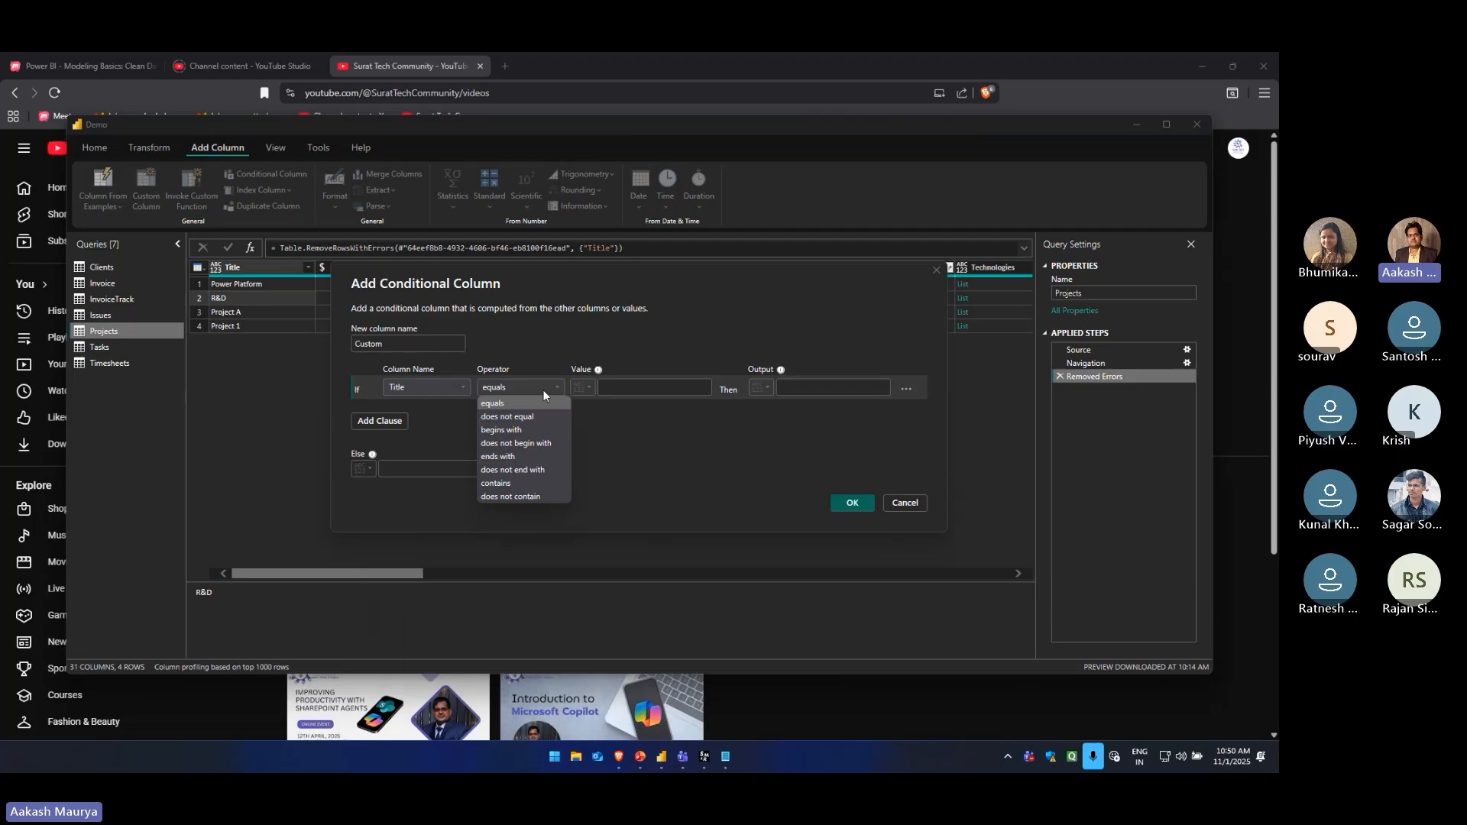
left_click(543, 390)
left_click(672, 390)
type("R&D")
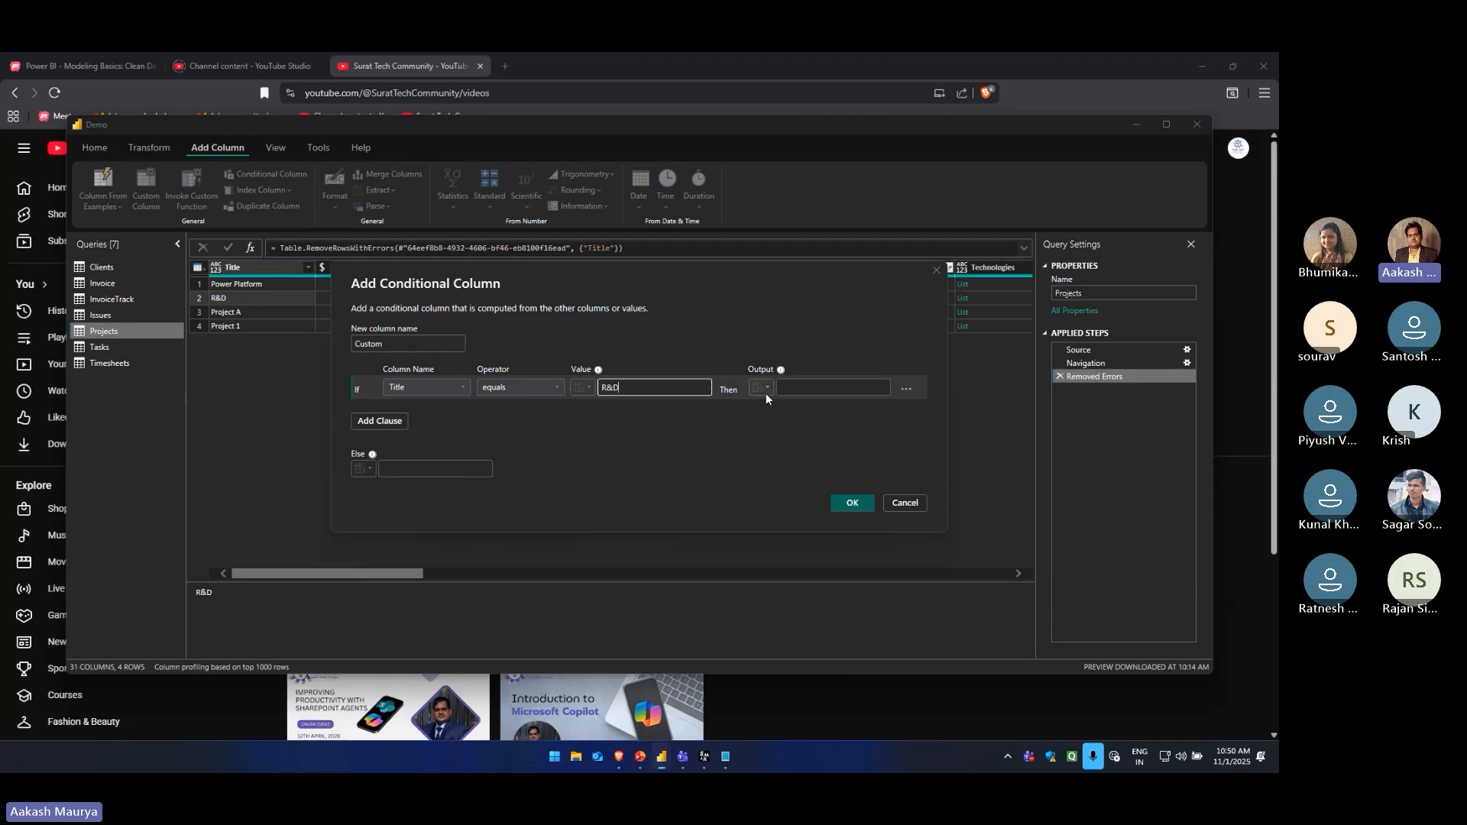
left_click(832, 388)
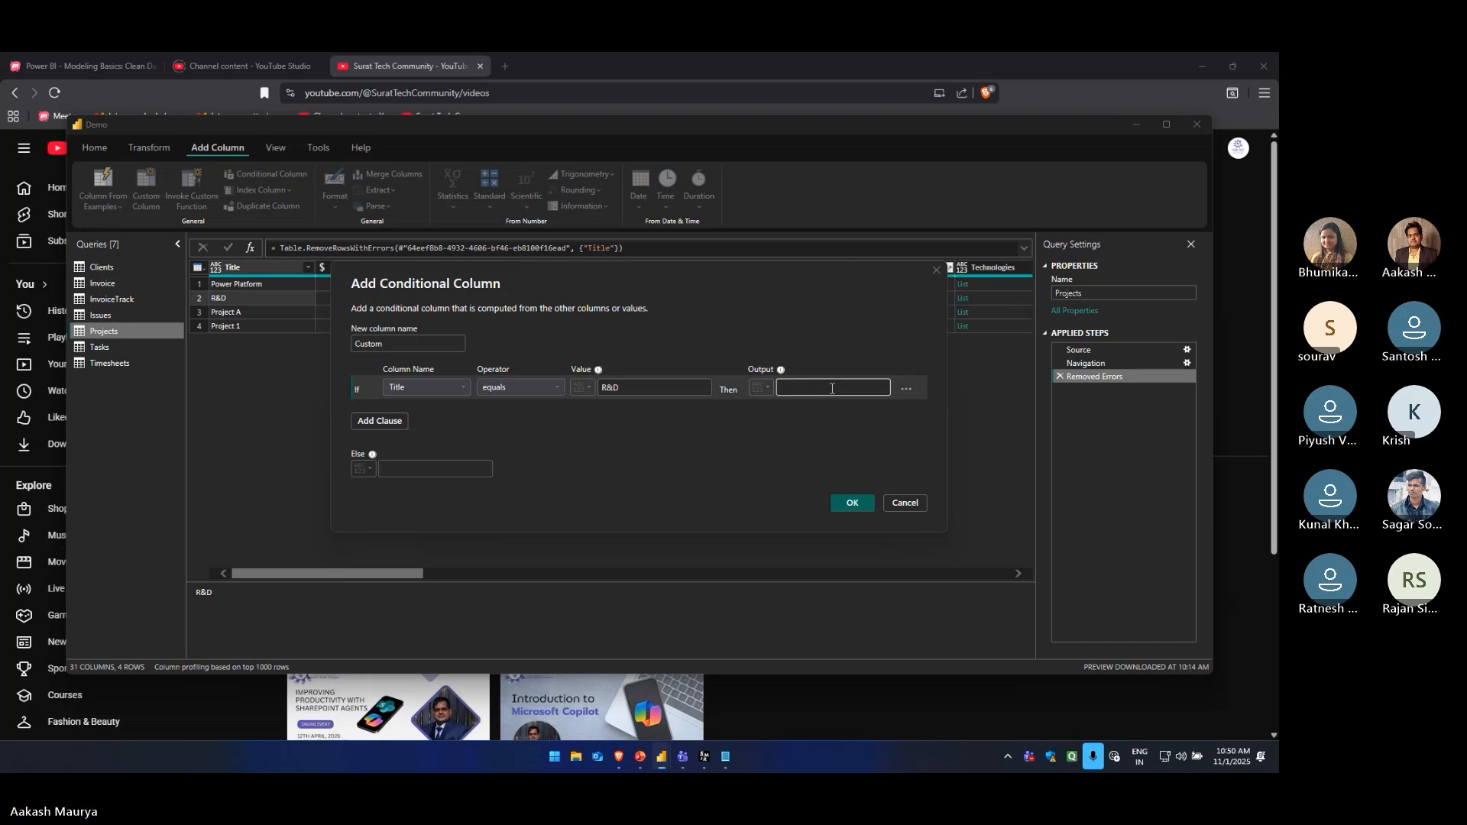
type("New Column")
left_click(848, 501)
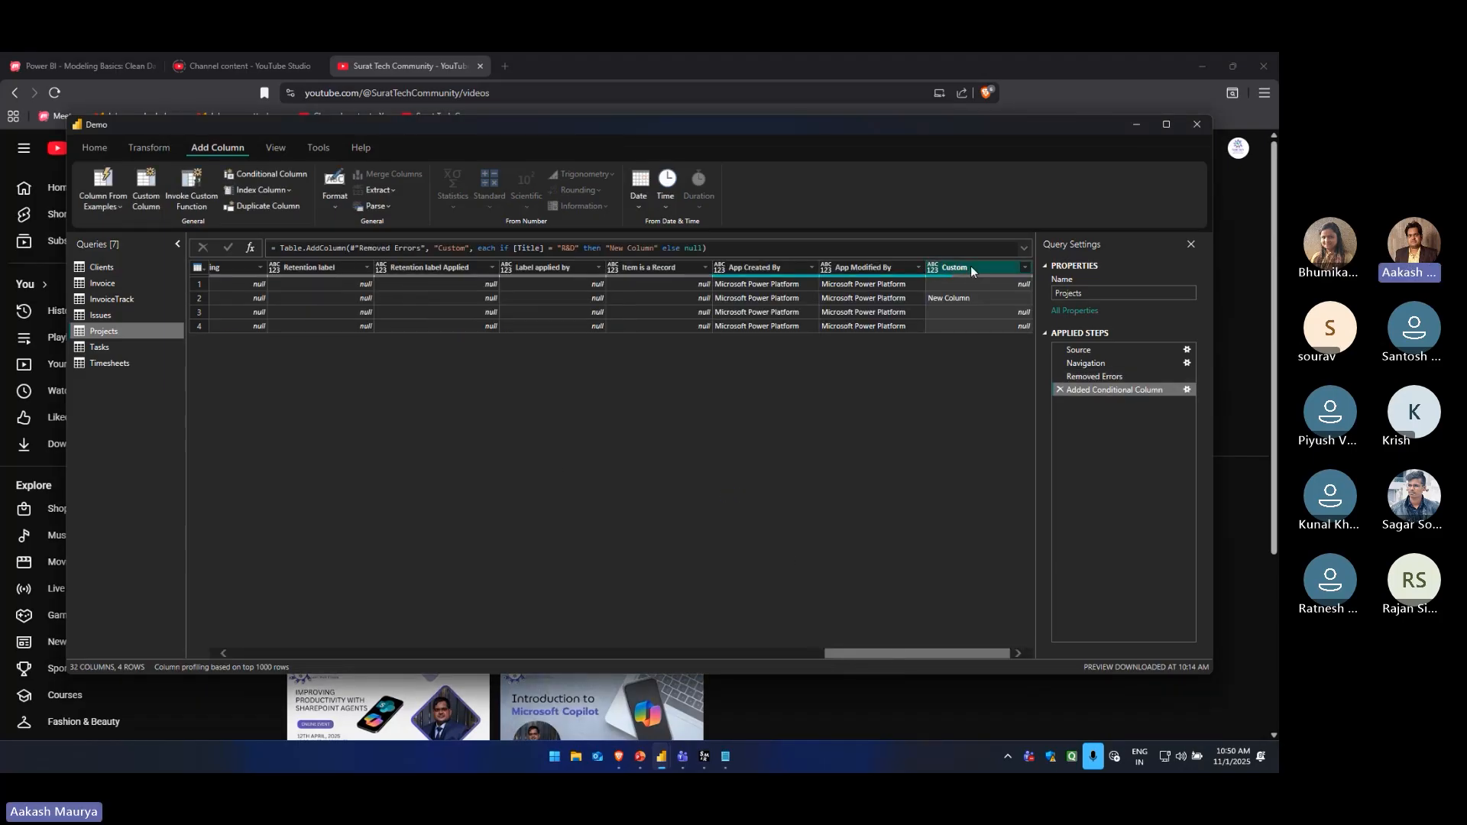
Compare the conditional column's values with the Title column, and delete the Projects query's Added Conditional Column and Removed Errors steps
left_click_drag(924, 651, 262, 651)
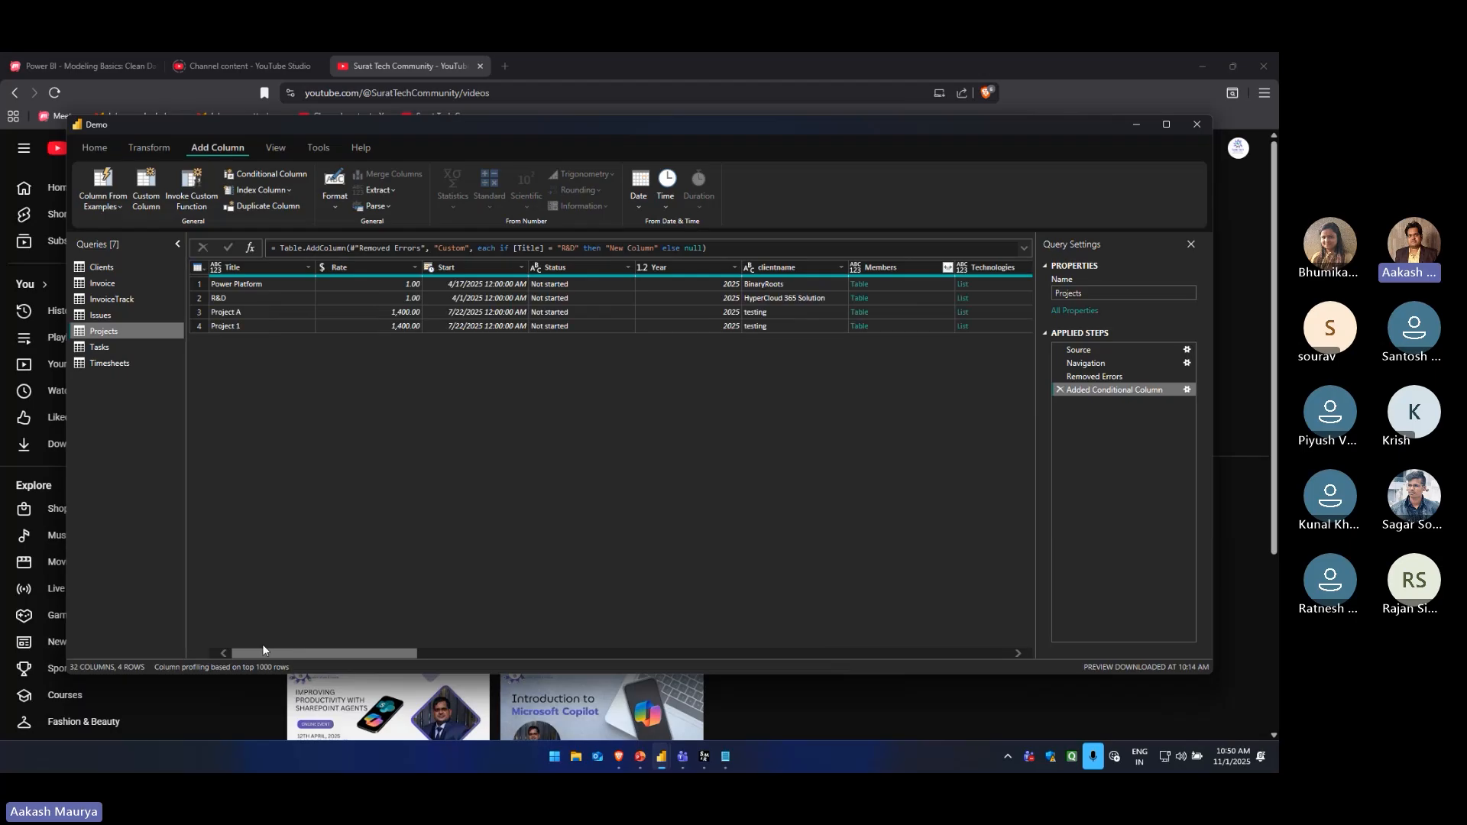
left_click(222, 299)
left_click_drag(328, 574, 942, 570)
left_click(984, 301)
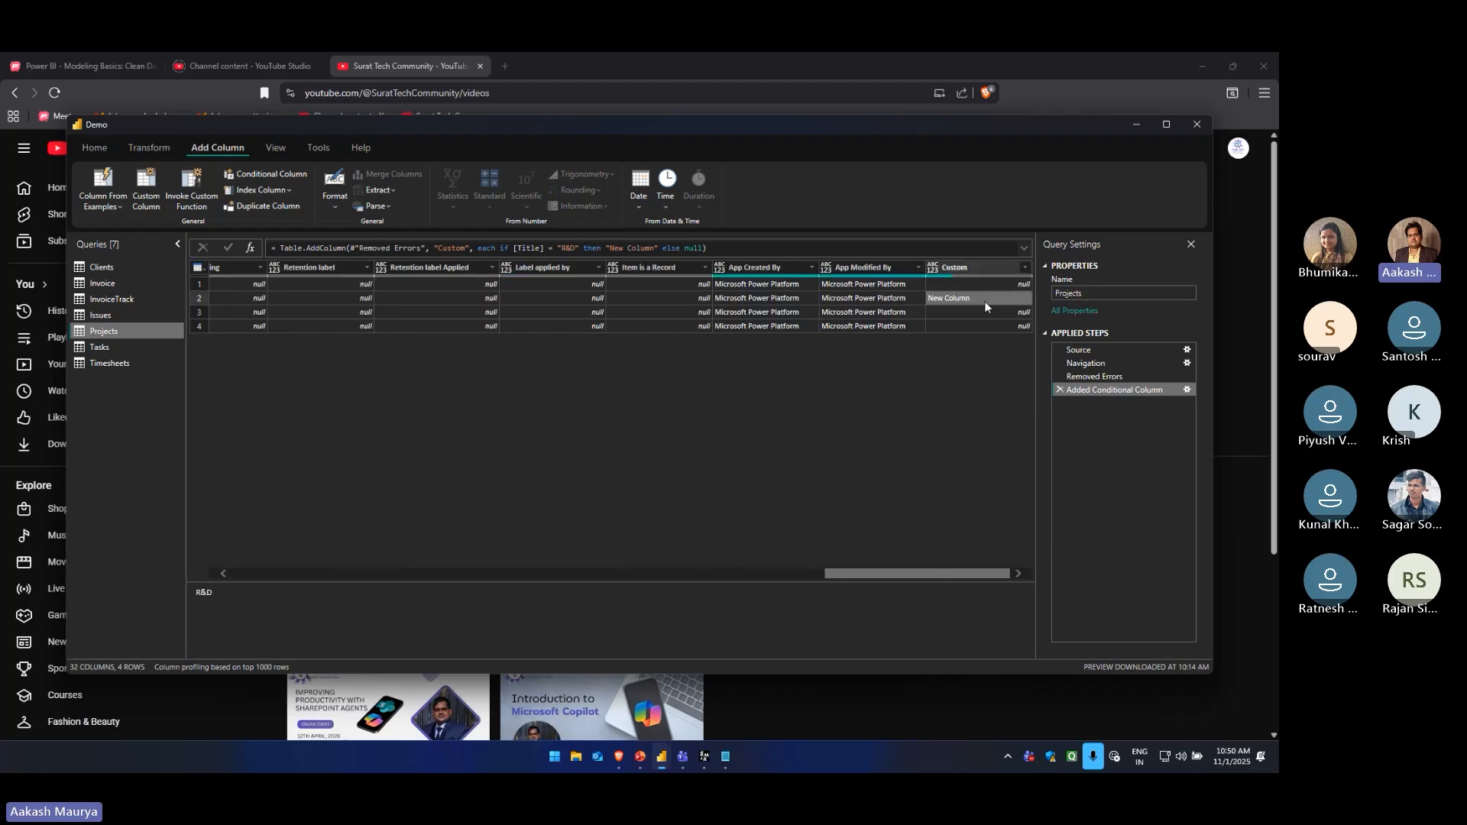
left_click(975, 284)
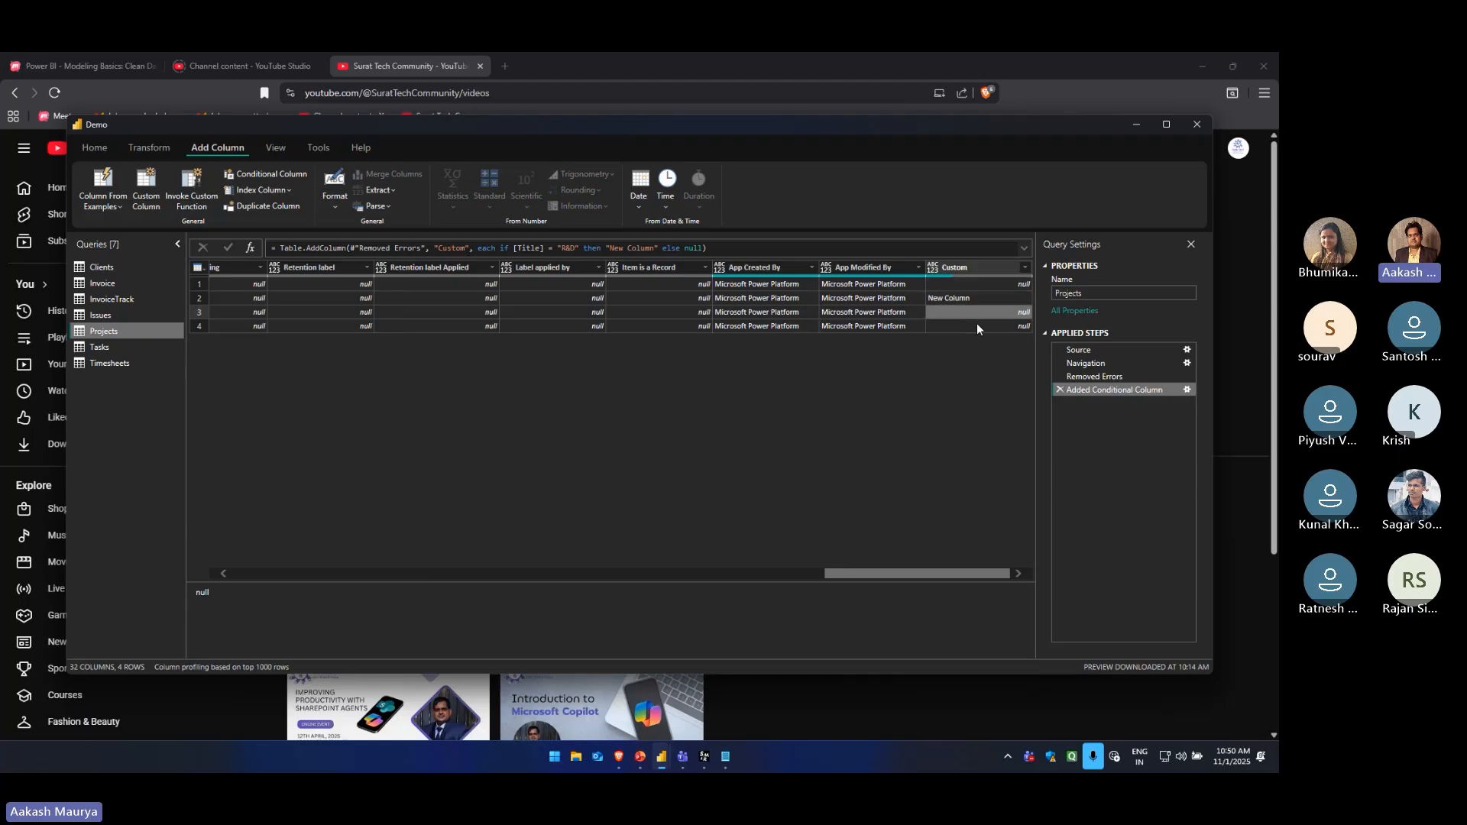
left_click(1057, 363)
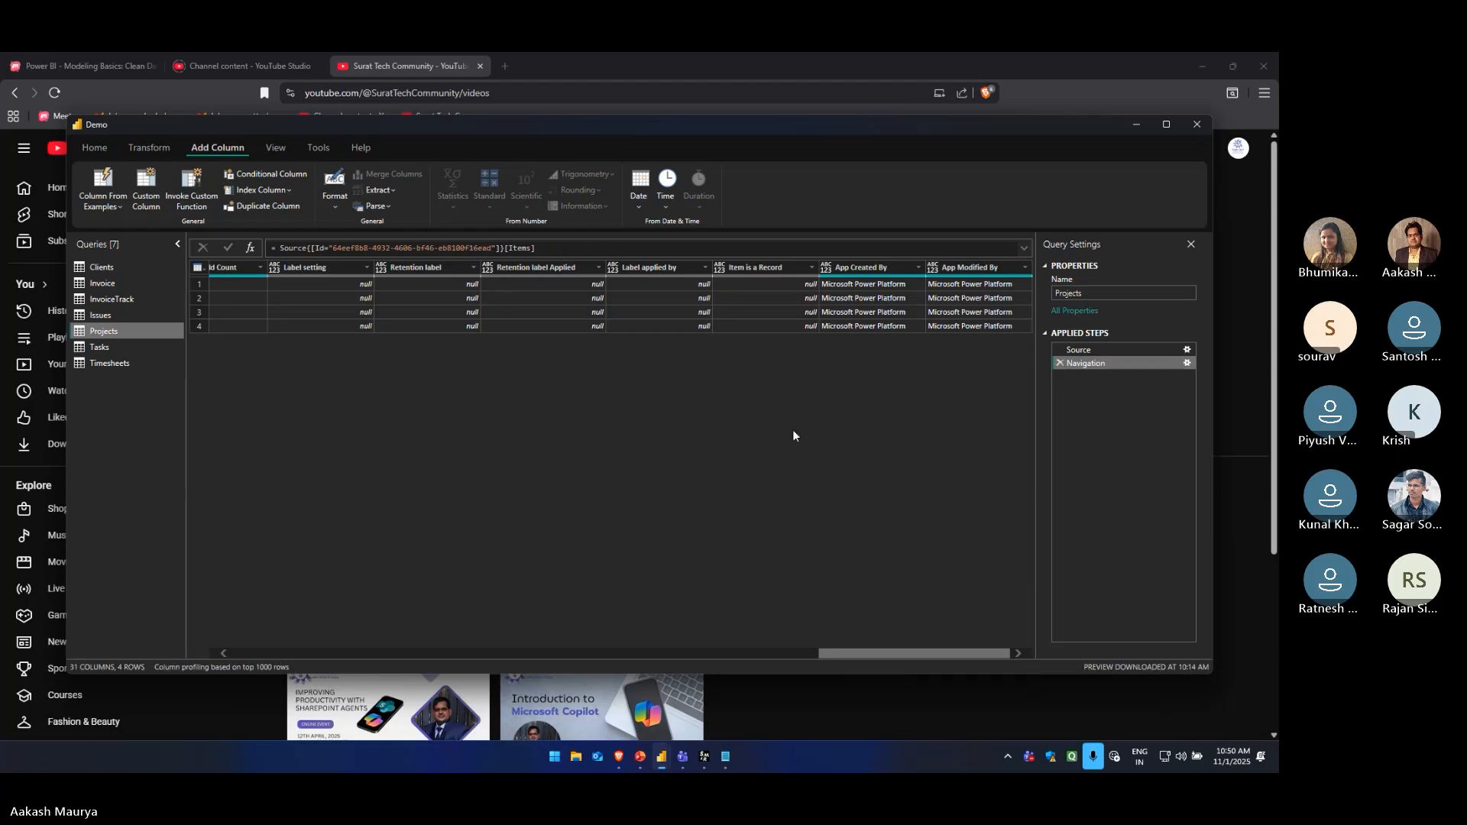
Duplicate the Projects query's Title column and delete the applied step that duplicated it
left_click(288, 190)
left_click(309, 428)
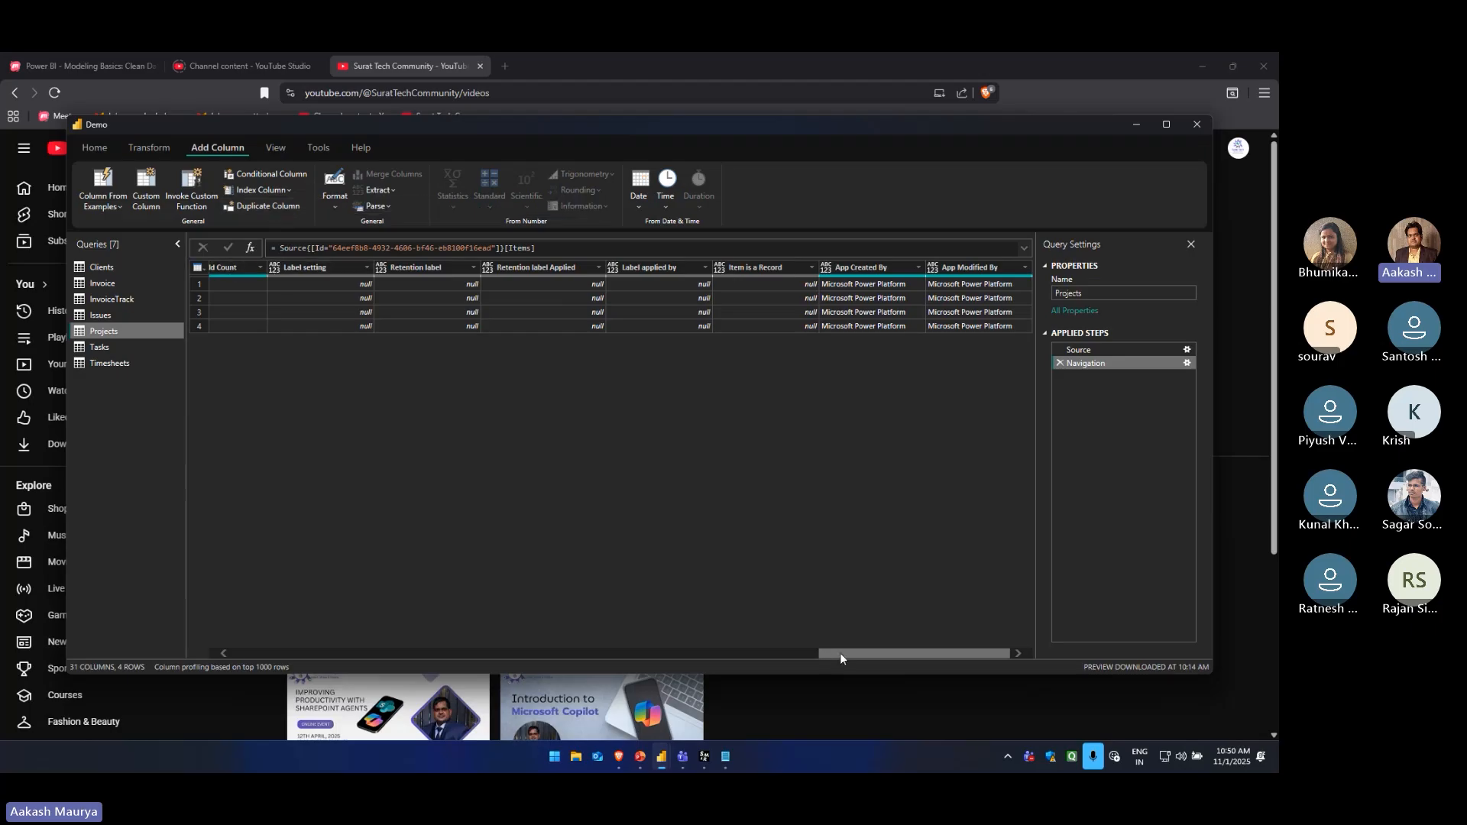
left_click_drag(839, 654, 210, 640)
left_click(250, 267)
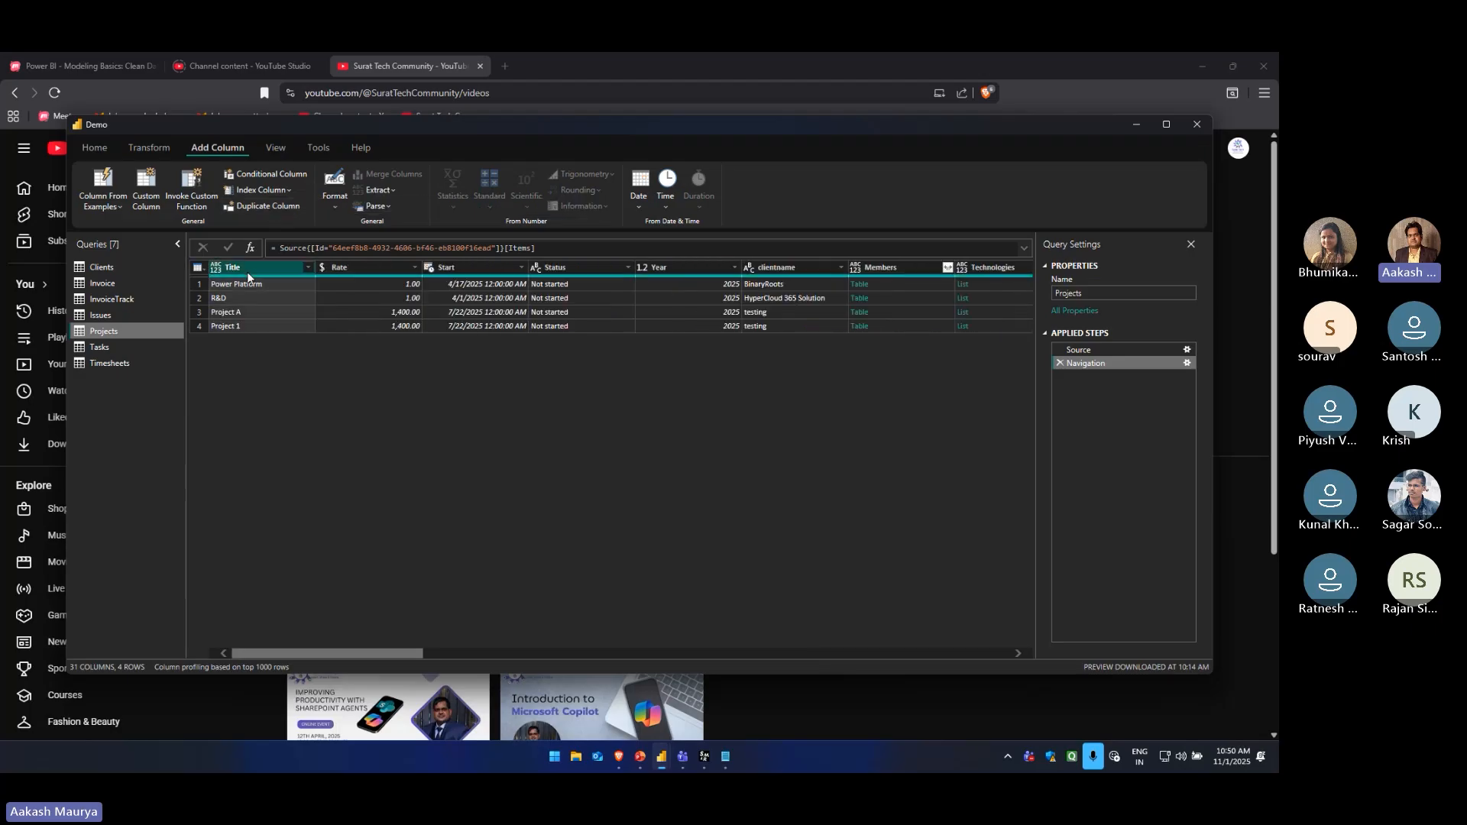
left_click(257, 206)
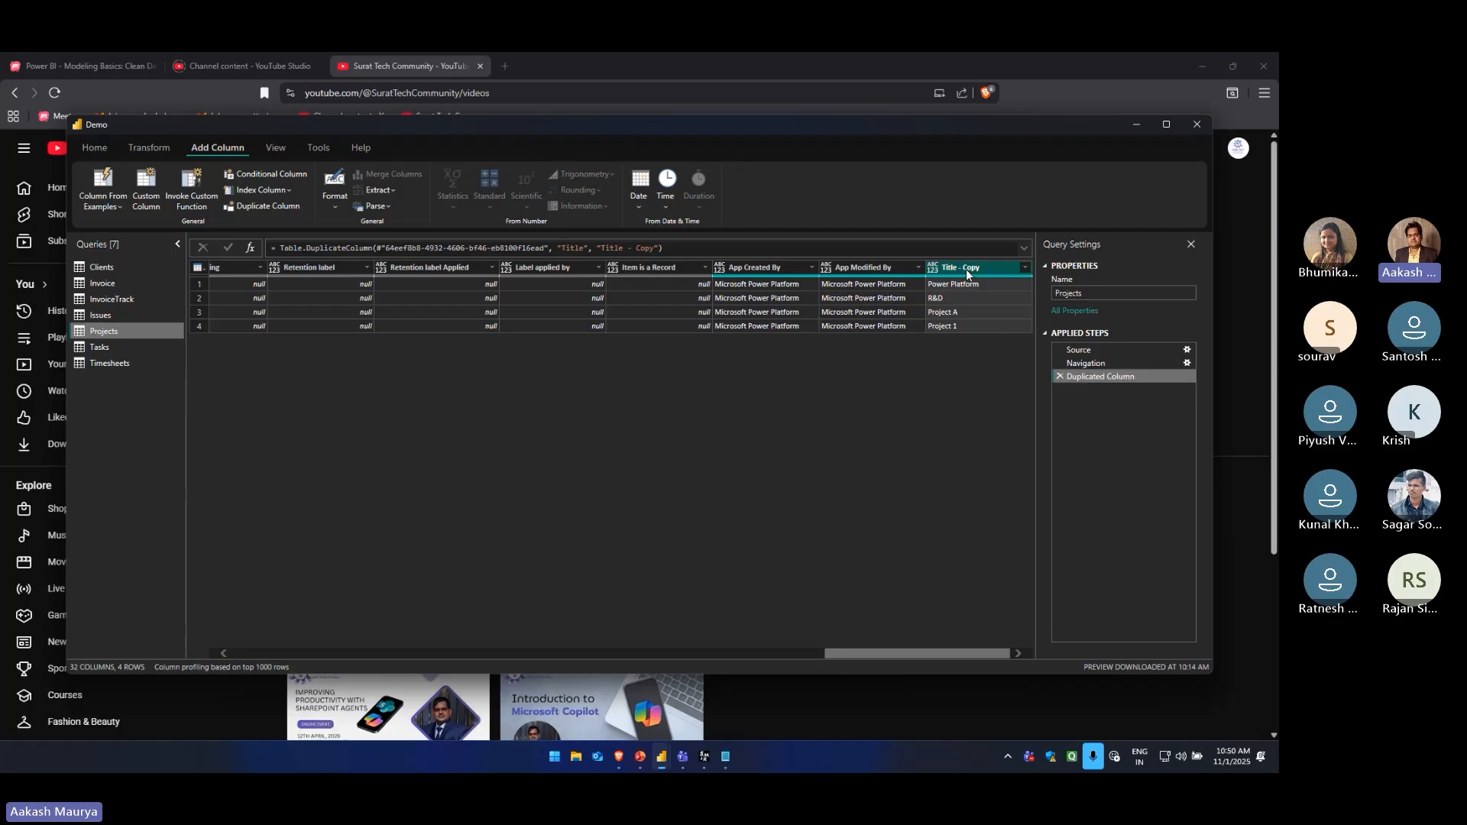
left_click_drag(966, 268, 160, 264)
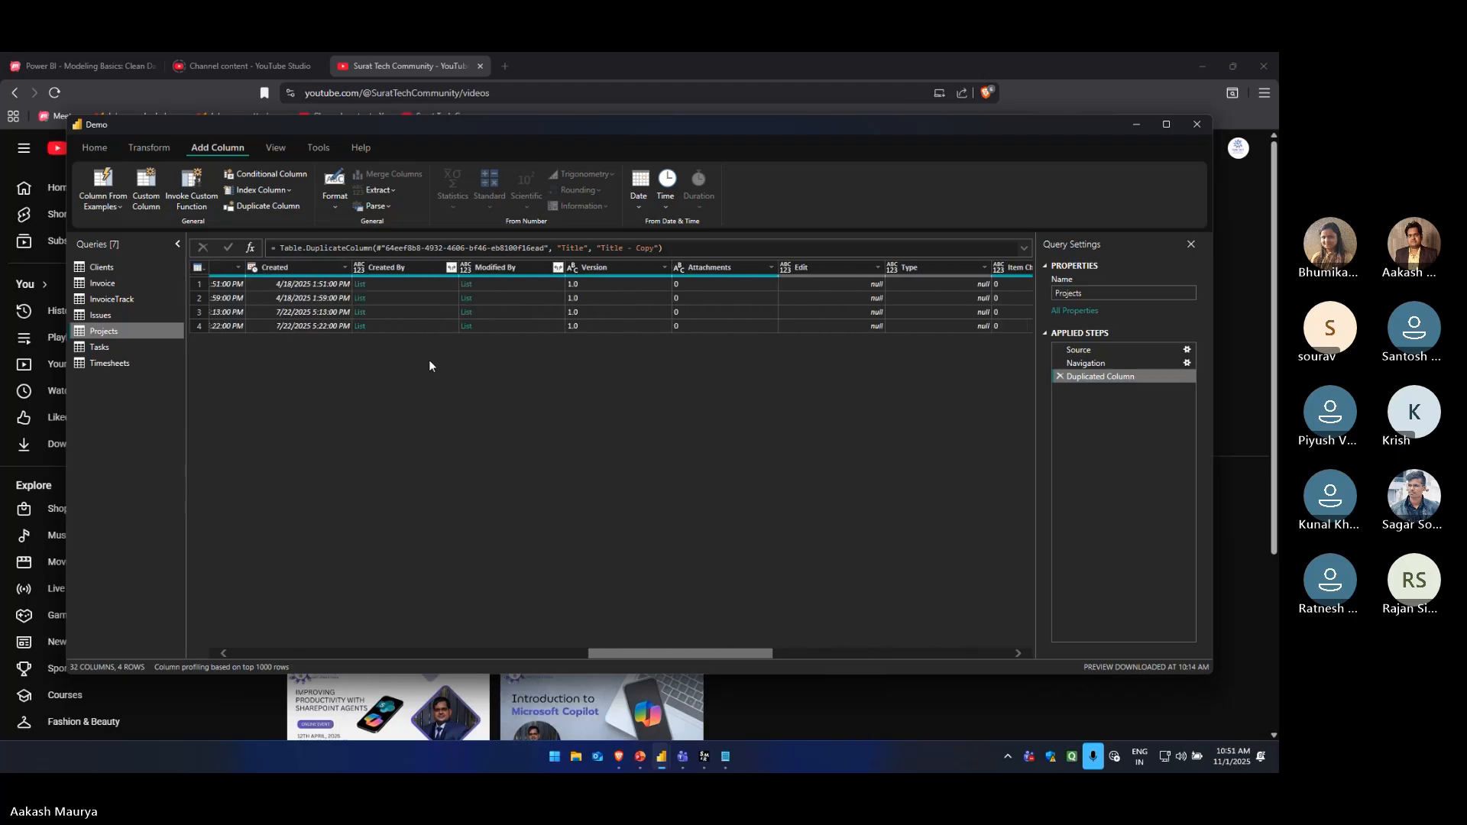
left_click(1059, 376)
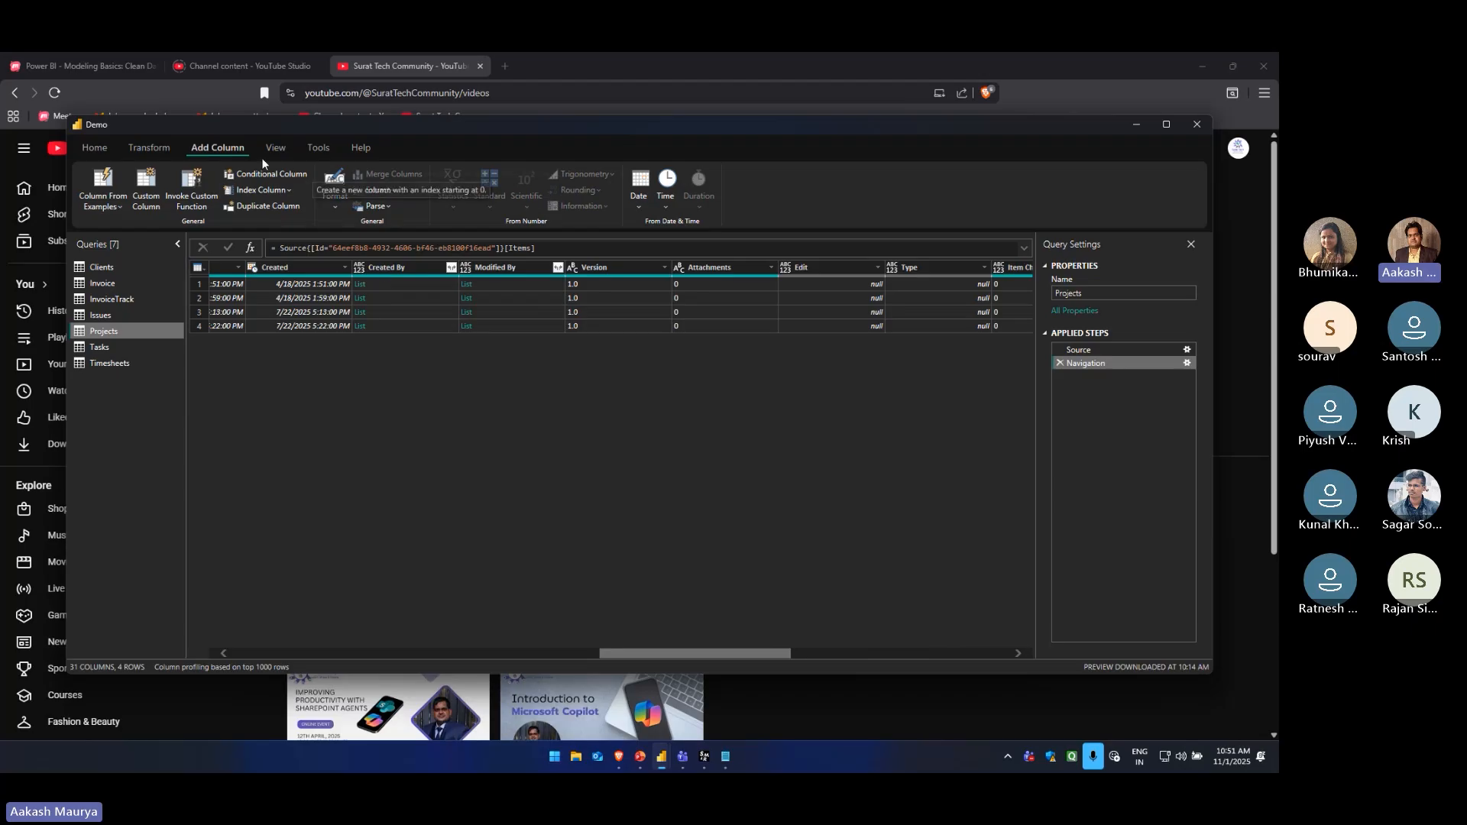
left_click(336, 206)
left_click(456, 397)
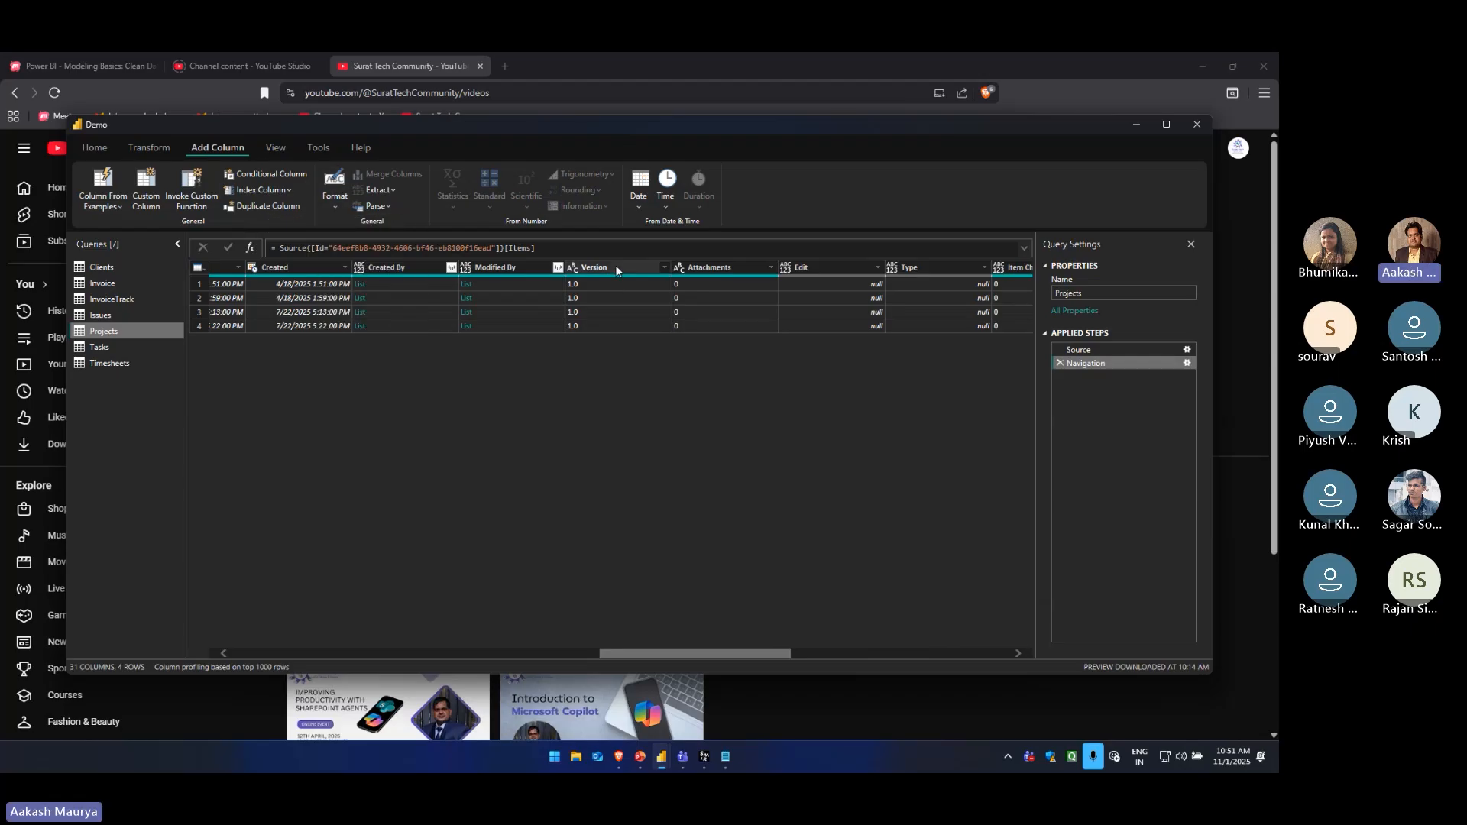
Review the Projects query's M code in the Advanced Editor and close it without changes
left_click(277, 149)
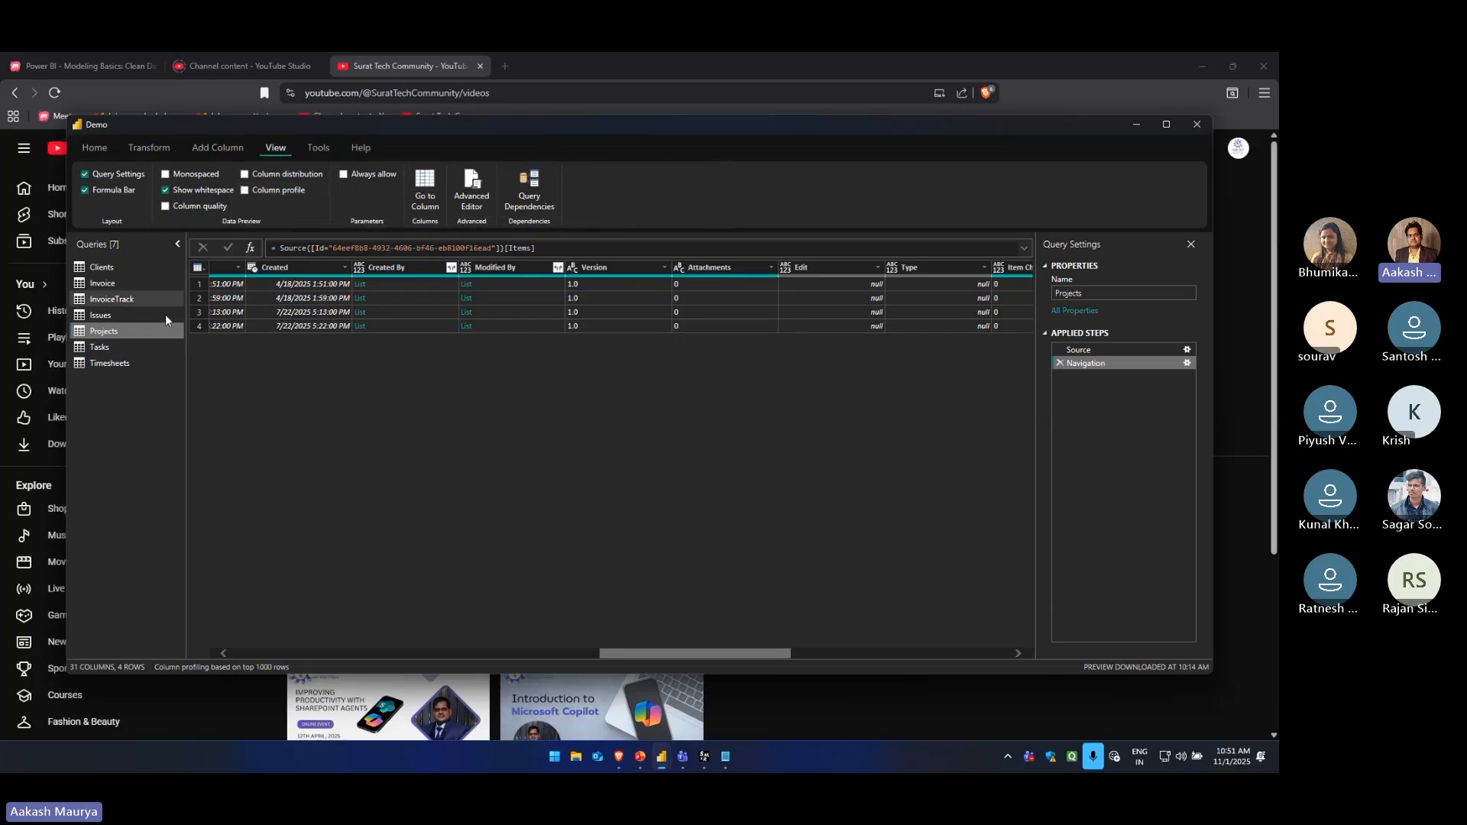
left_click(477, 207)
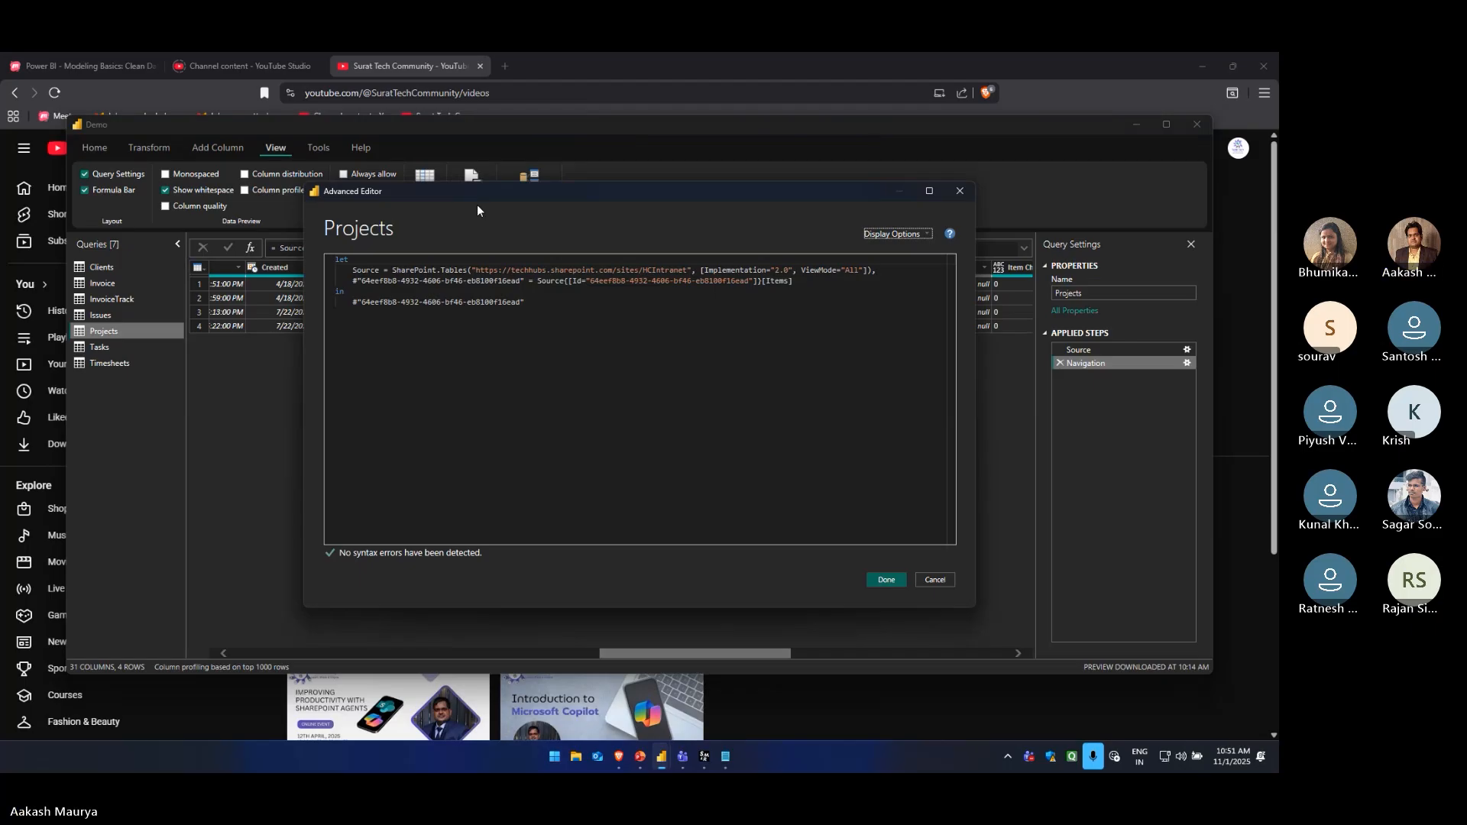
left_click(535, 316)
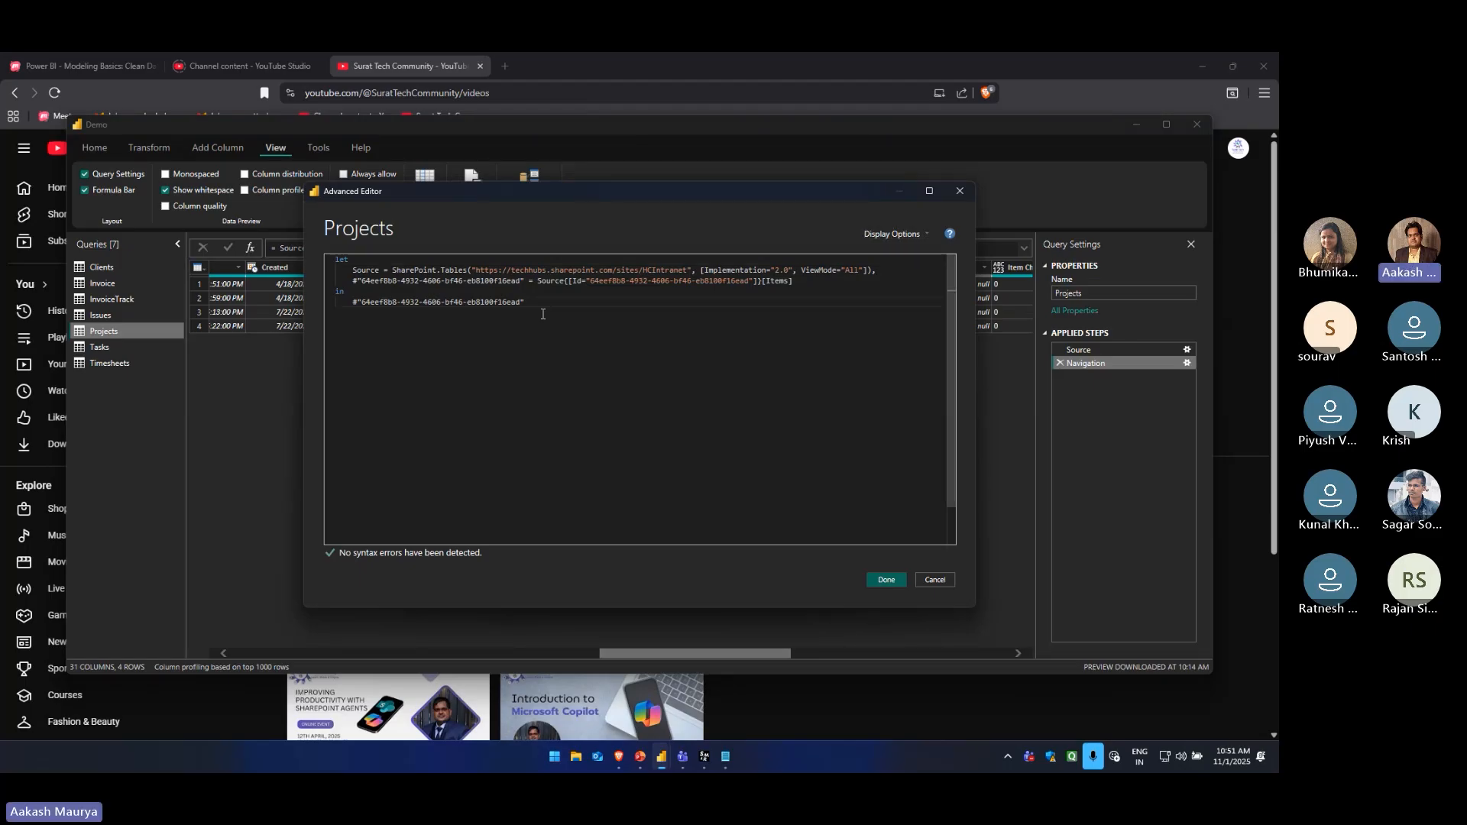
left_click_drag(542, 314, 324, 261)
left_click(497, 325)
left_click(936, 579)
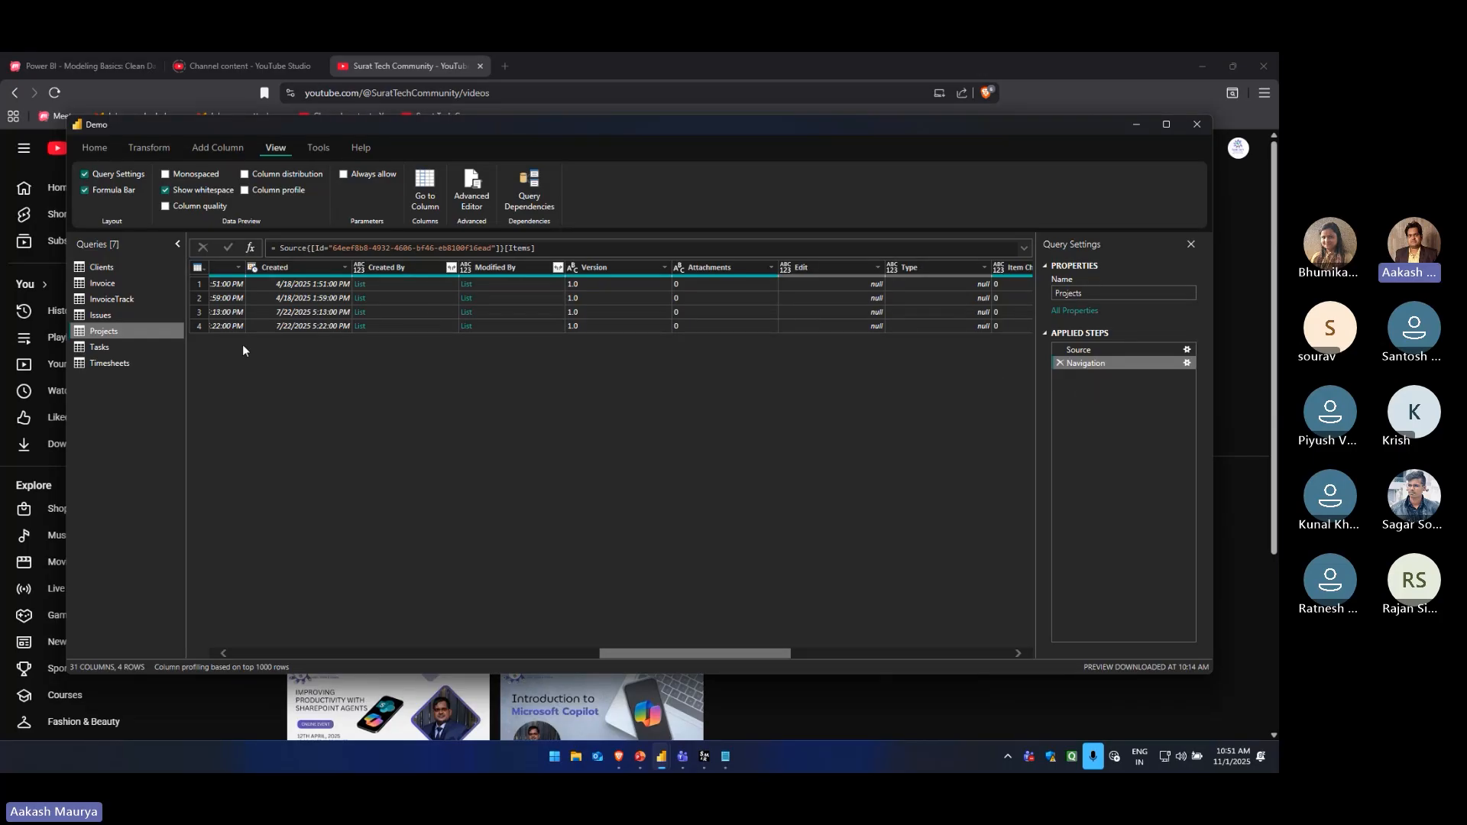
Open the Clients query's M code in the Advanced Editor, select the whole code and close the editor
left_click(127, 266)
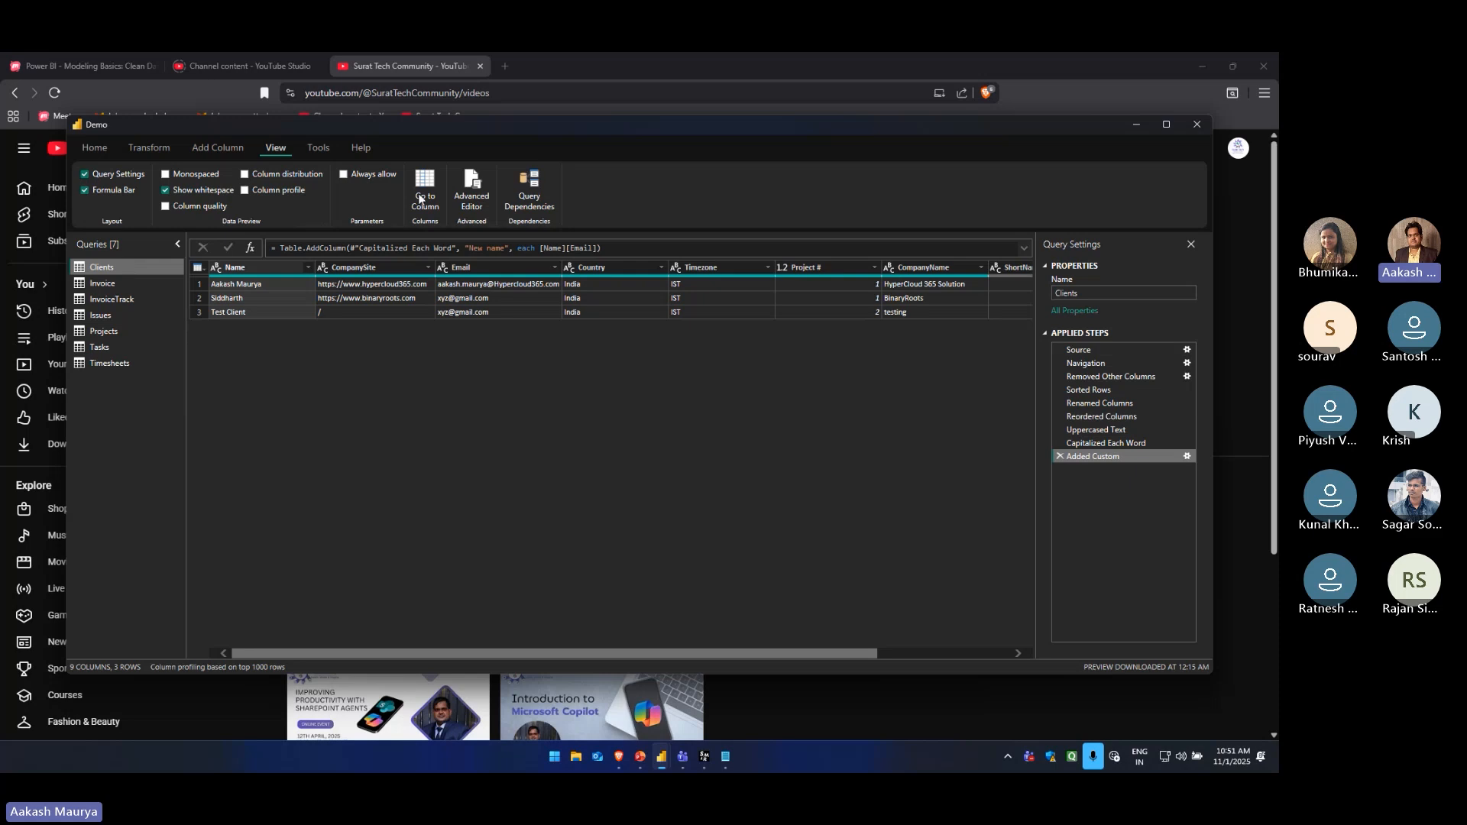
left_click(472, 189)
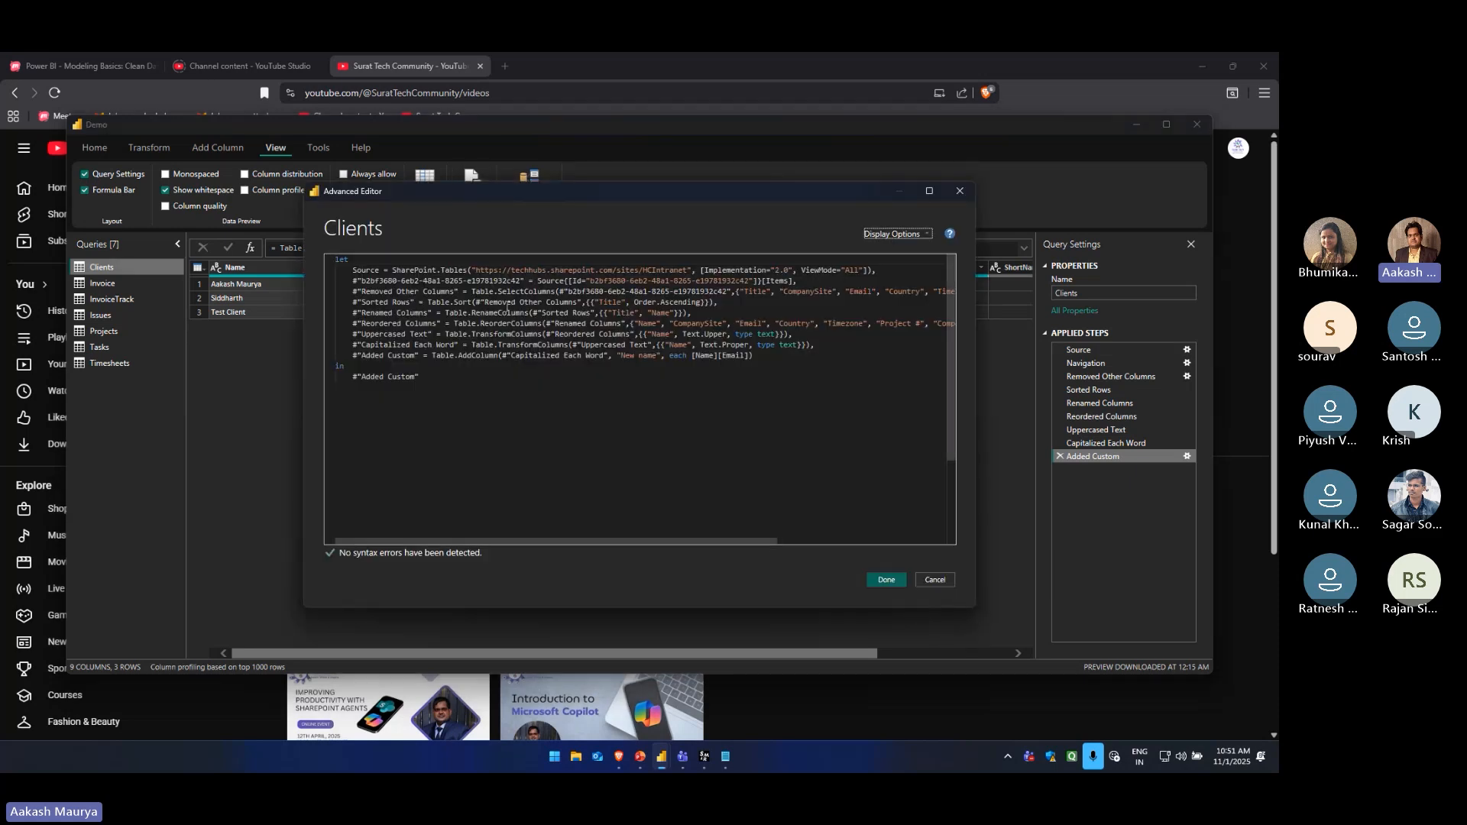
left_click(465, 392)
left_click_drag(412, 377, 326, 259)
key("ctrl+c")
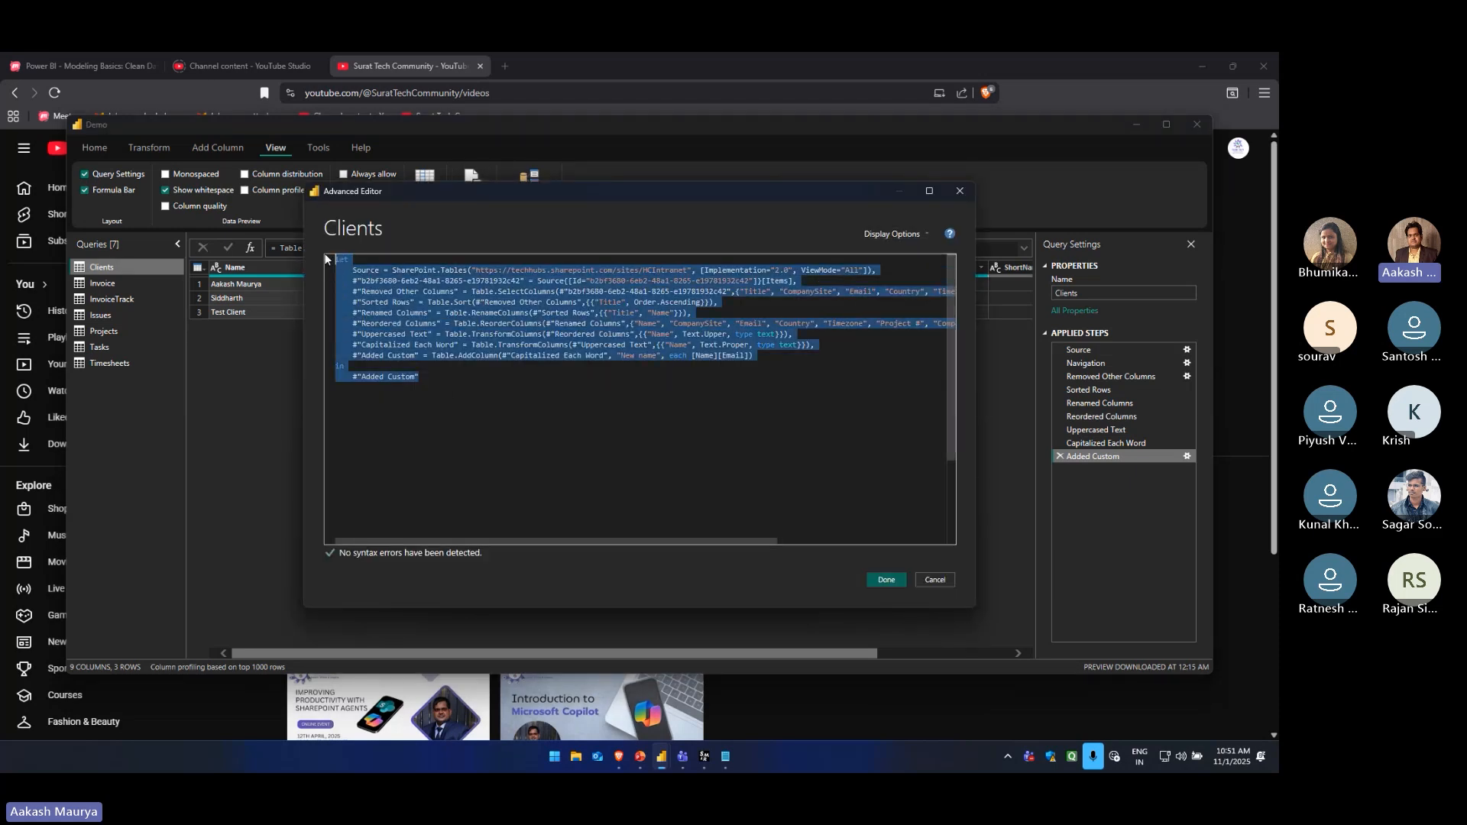
left_click(507, 388)
key("ctrl+a")
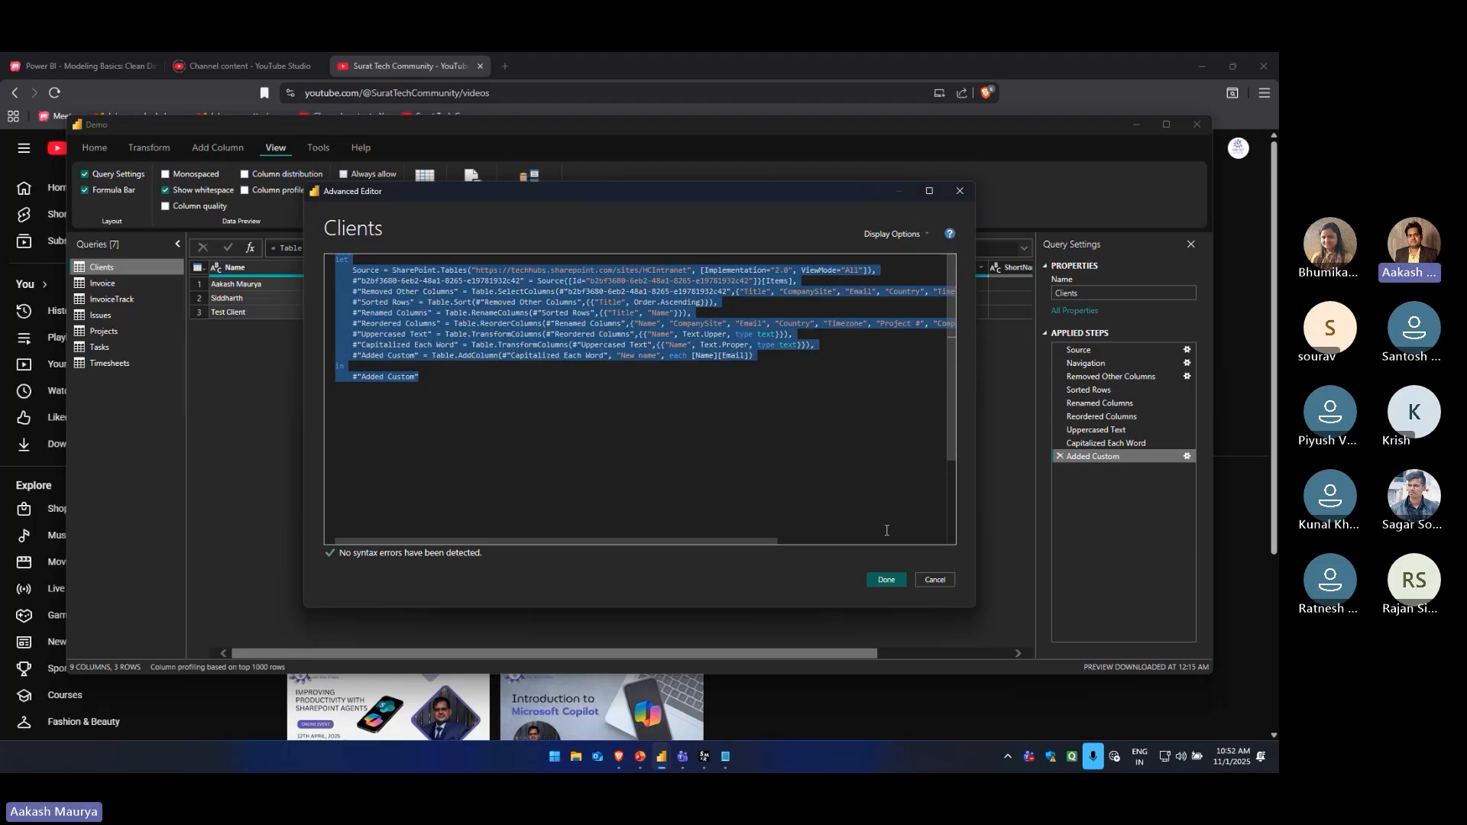
key("Escape")
Try pasting over the entire M code of the Clients query in the Advanced Editor, and discard the changes
left_click(115, 364)
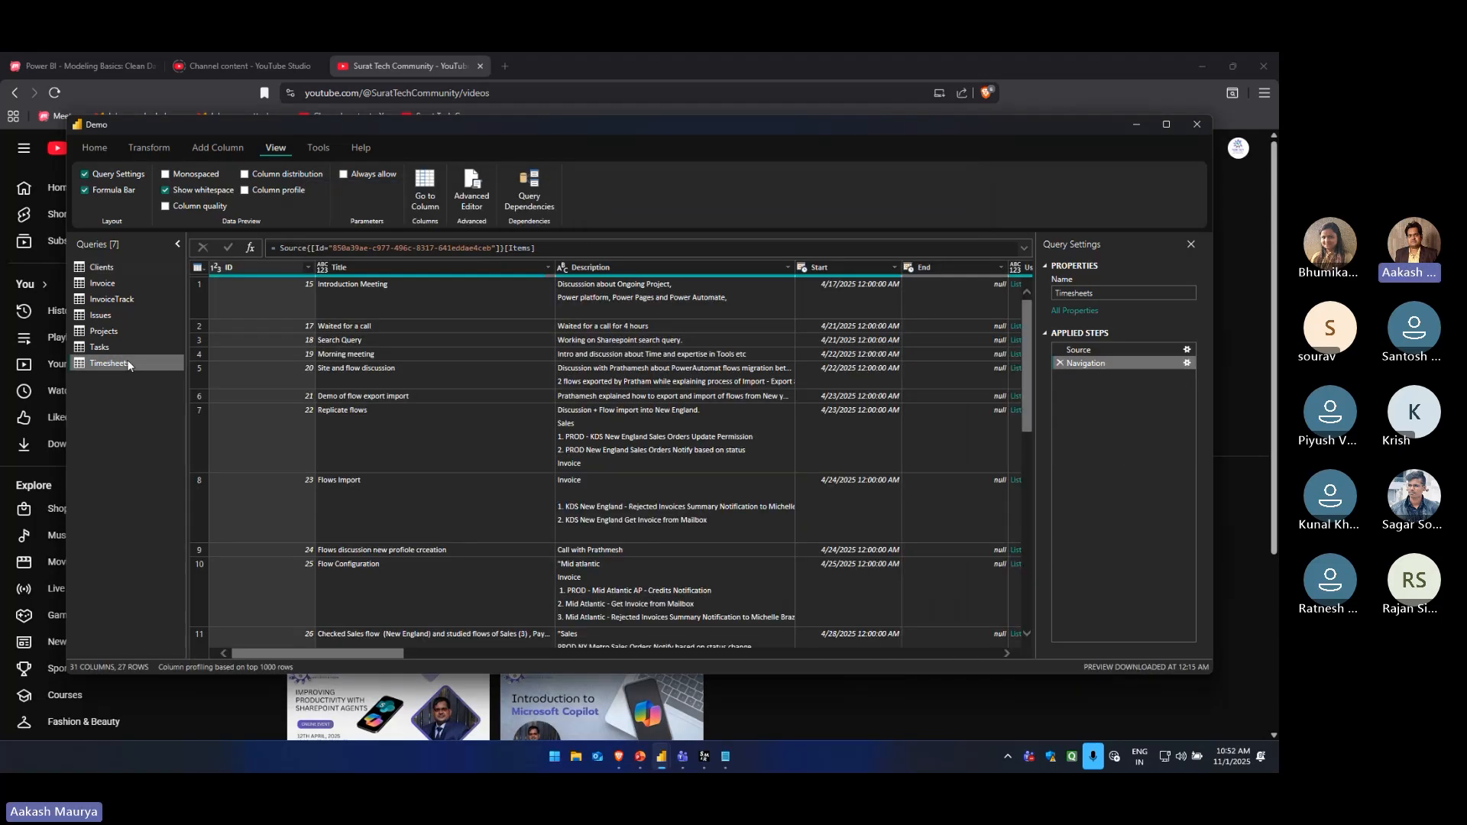
left_click(100, 267)
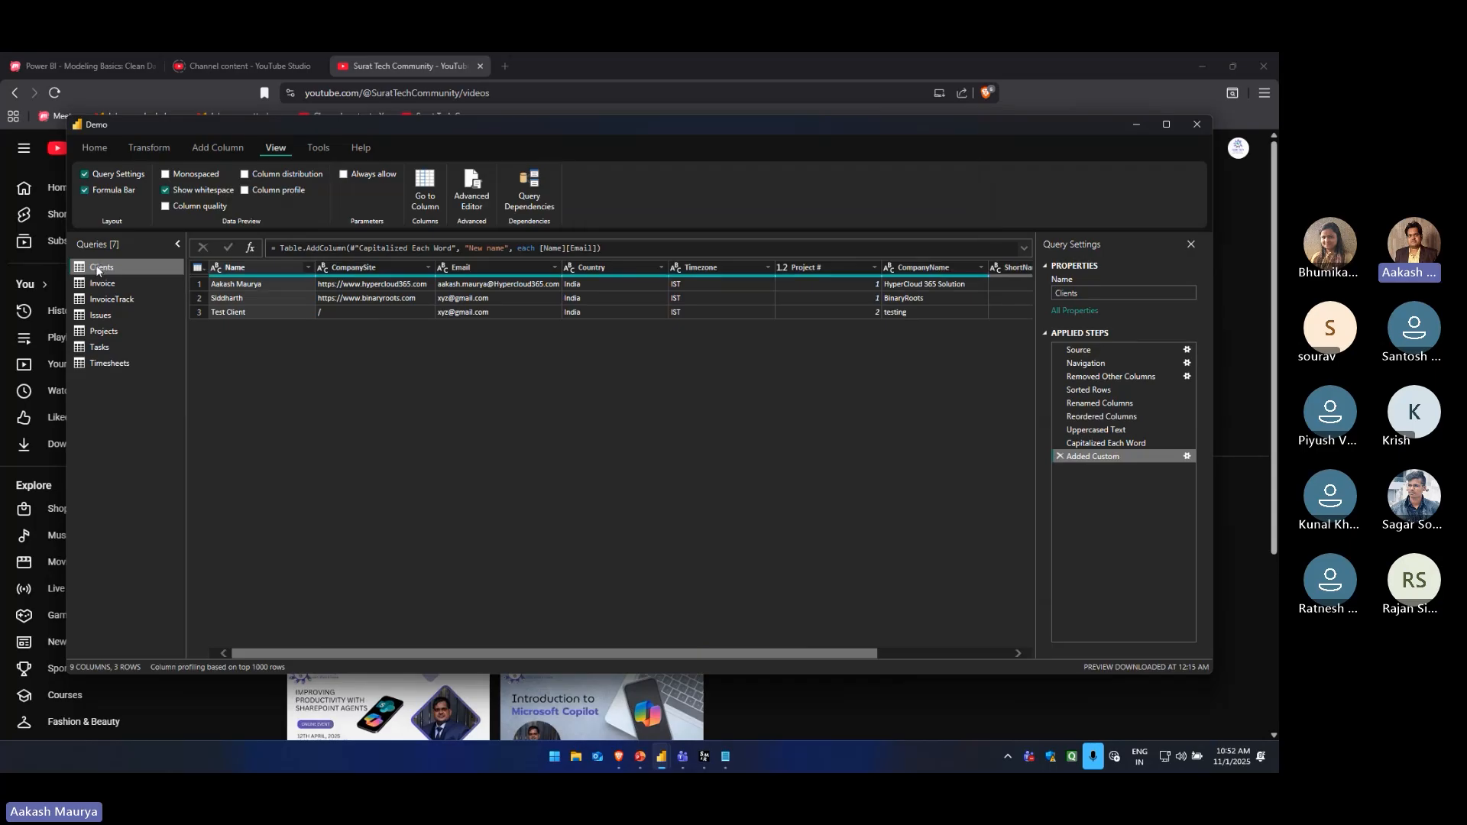
left_click(472, 188)
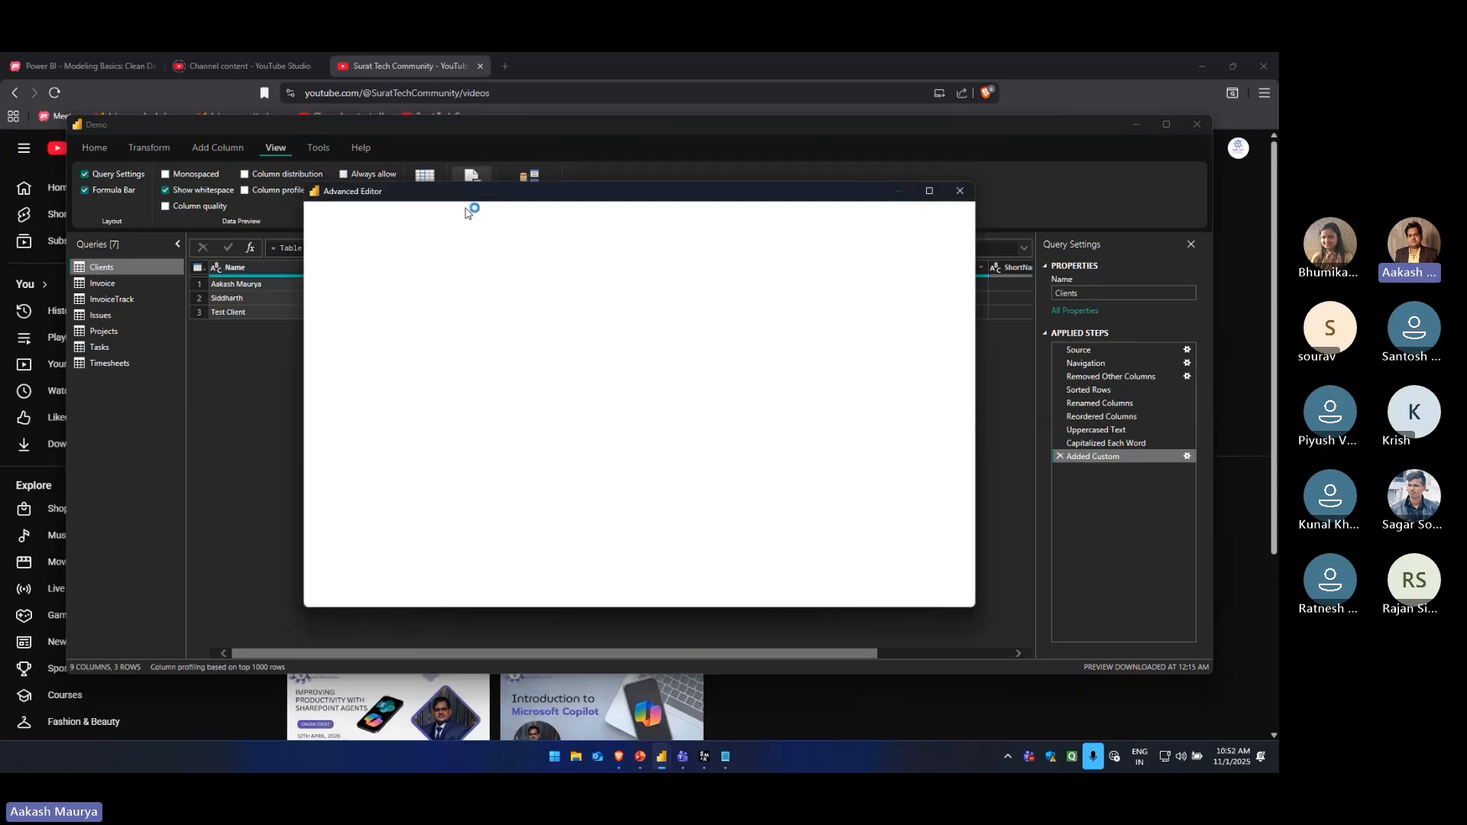
key("ctrl+a")
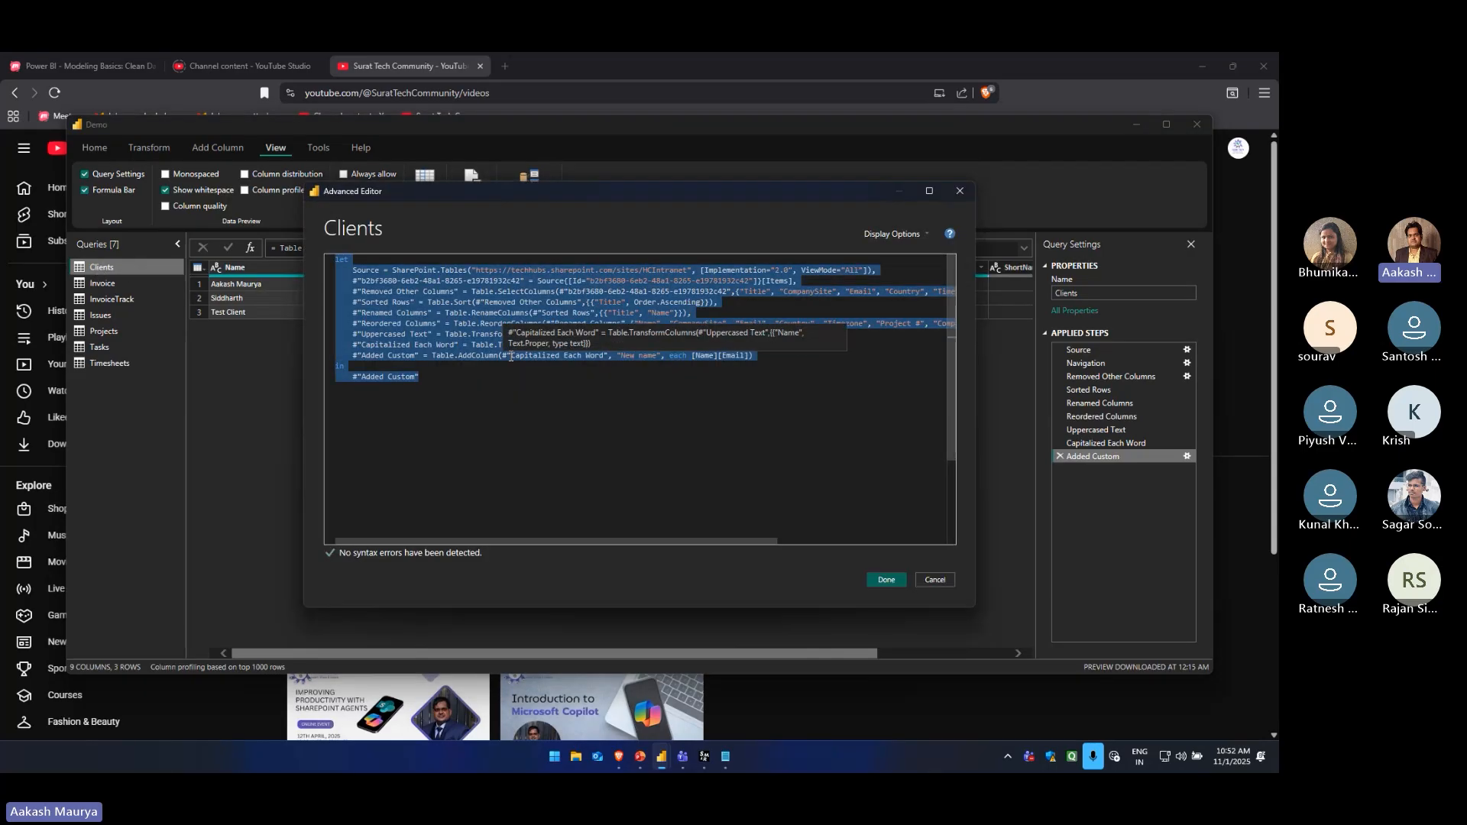
key("ctrl+v")
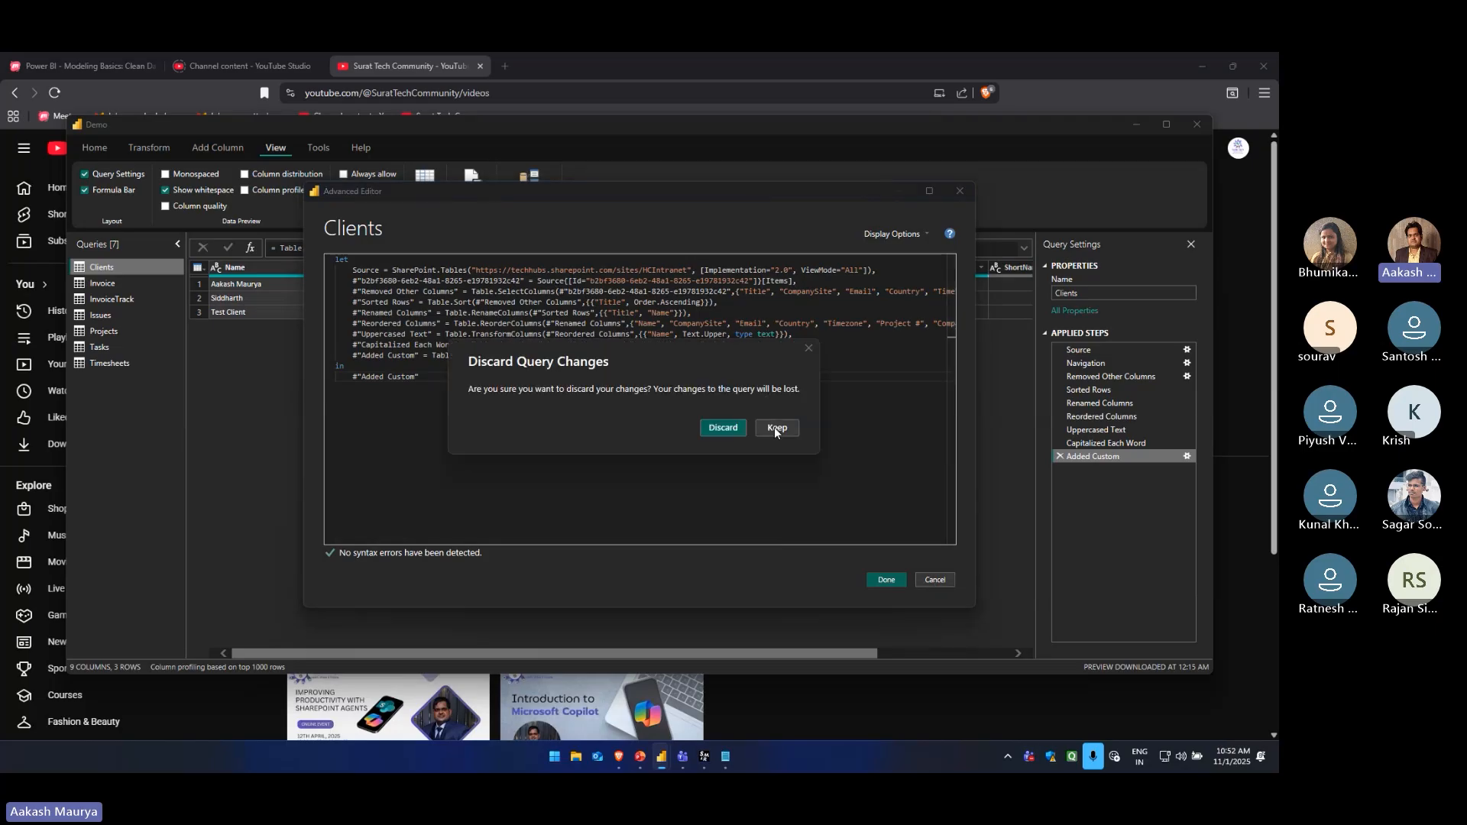
left_click(742, 428)
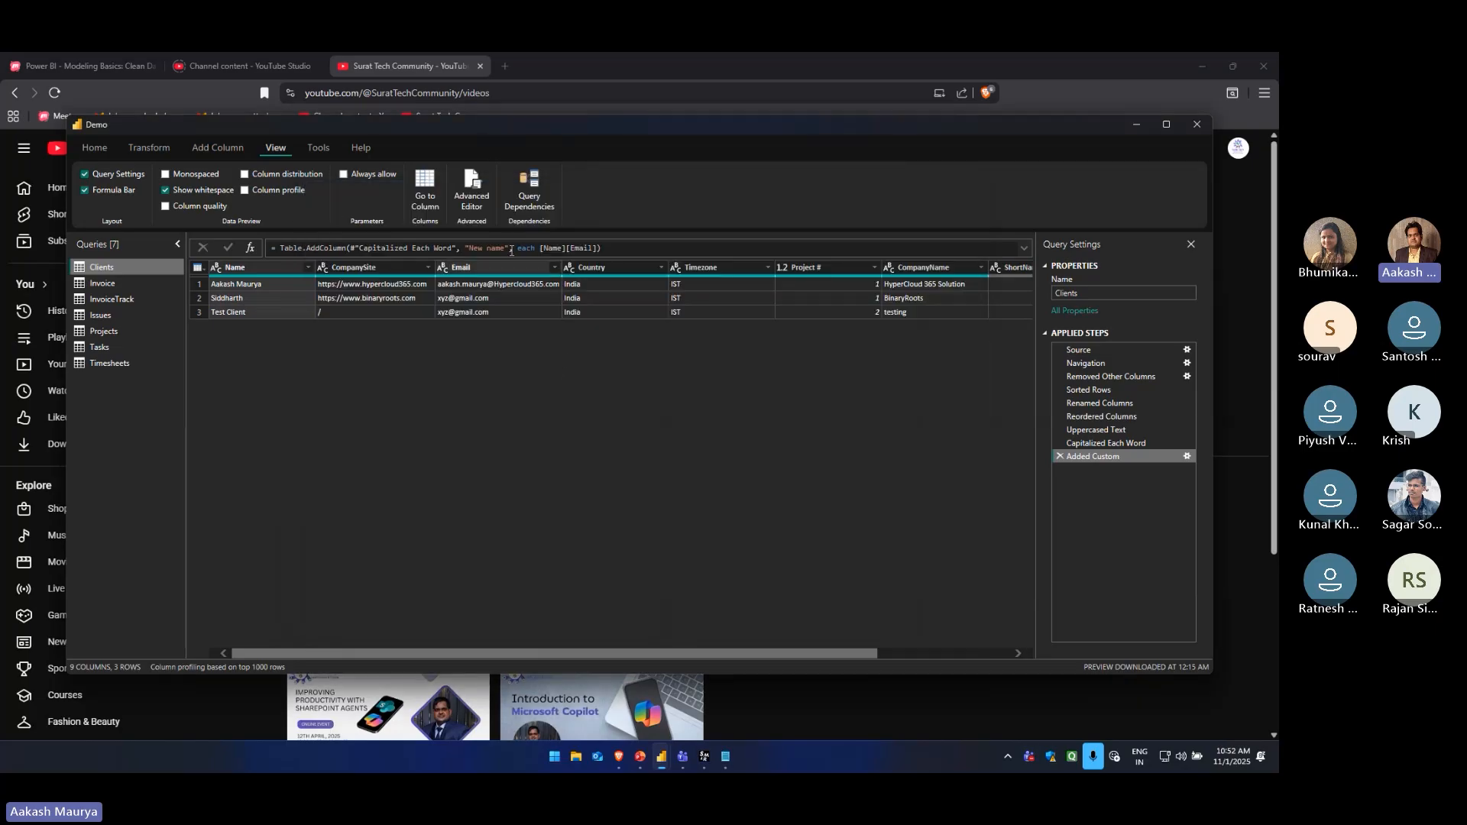
Try adding a new line after the Added Custom step in the Clients query's M code, and discard the changes
left_click(471, 187)
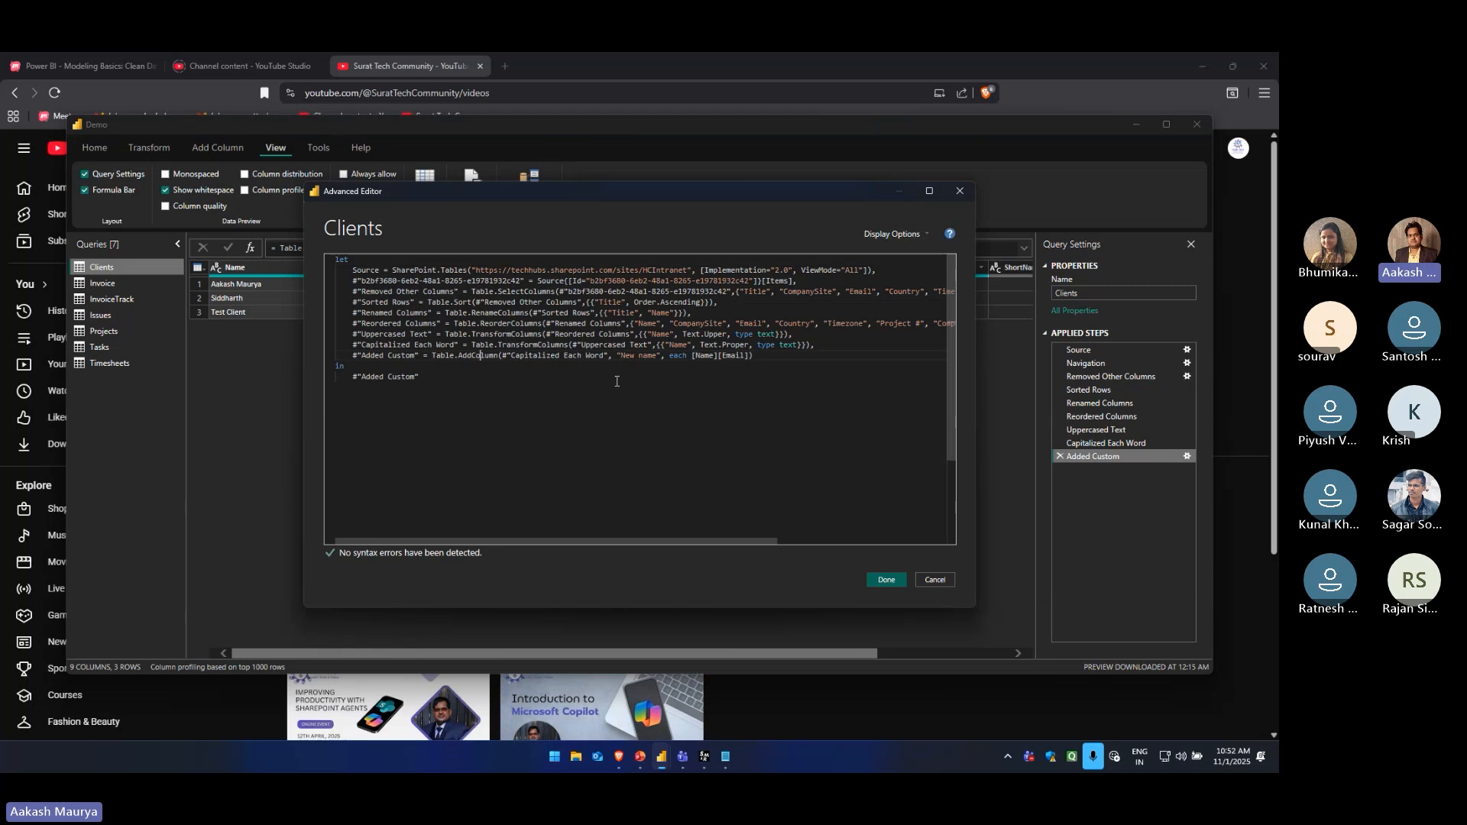
key("End")
type(",")
key("Return")
type("#")
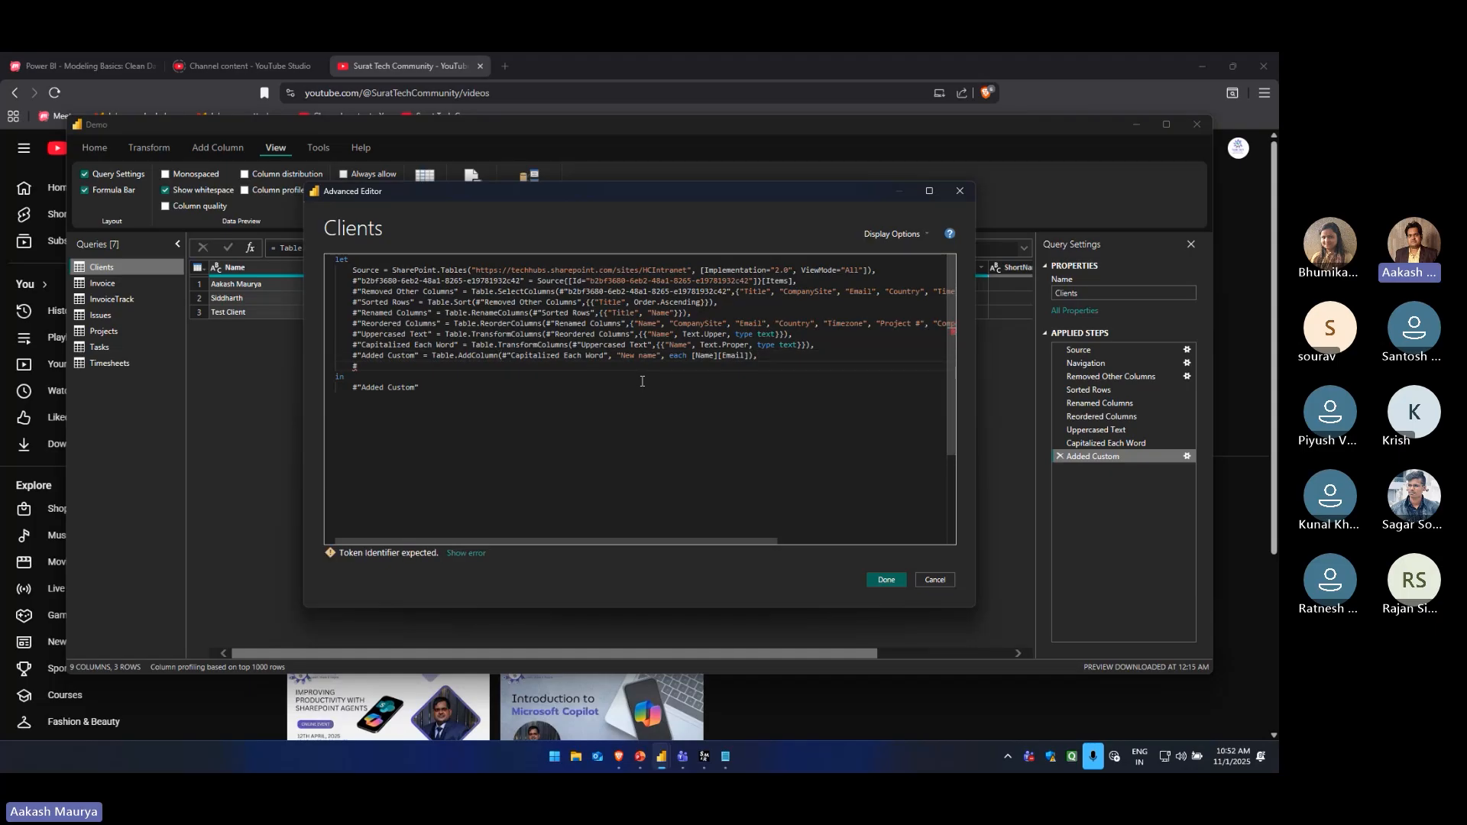
type("\"\"")
key("shift+Home")
key("BackSpace")
key("BackSpace")
key("BackSpace")
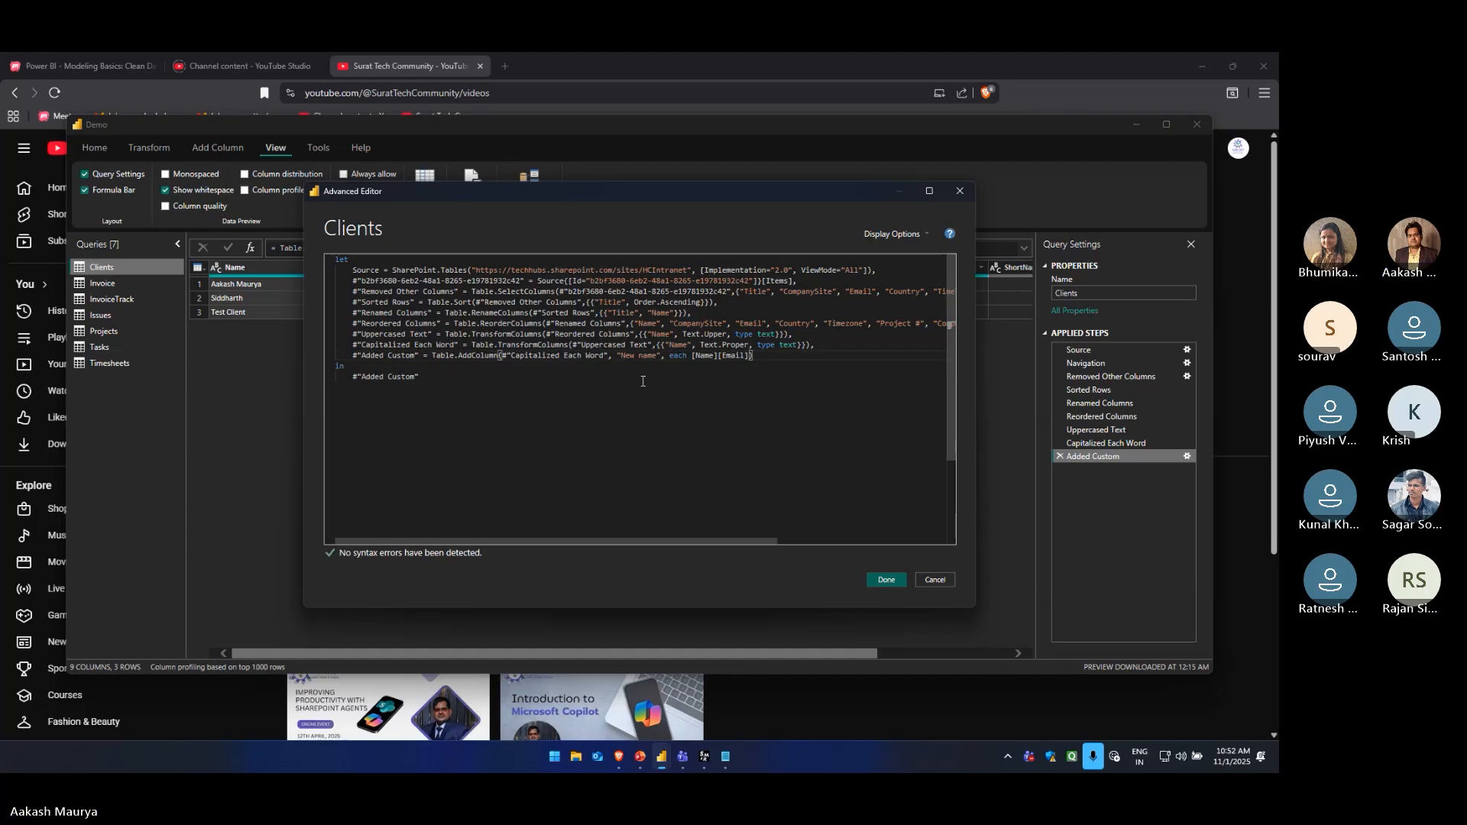
left_click(933, 582)
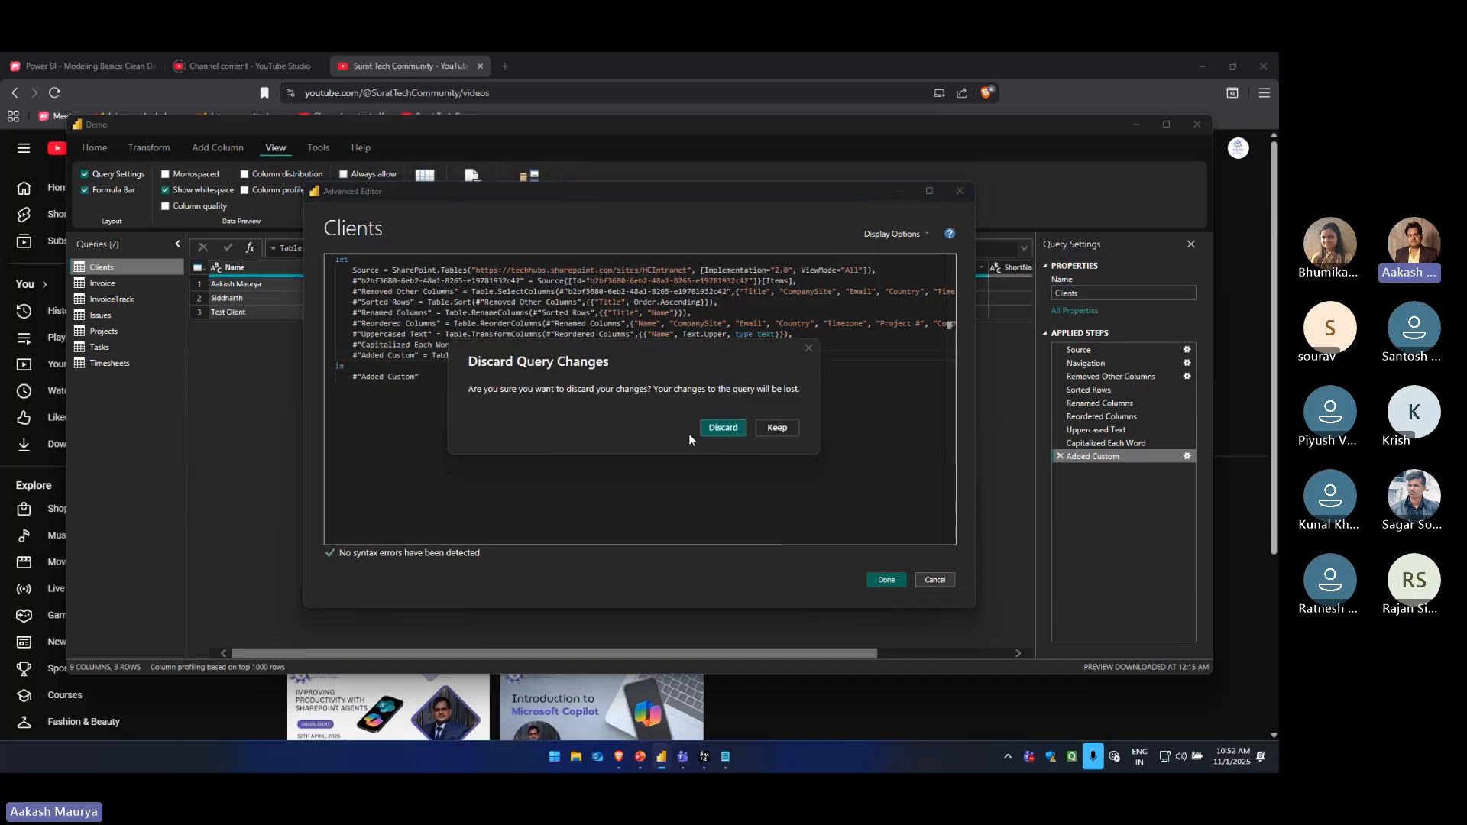
left_click(719, 431)
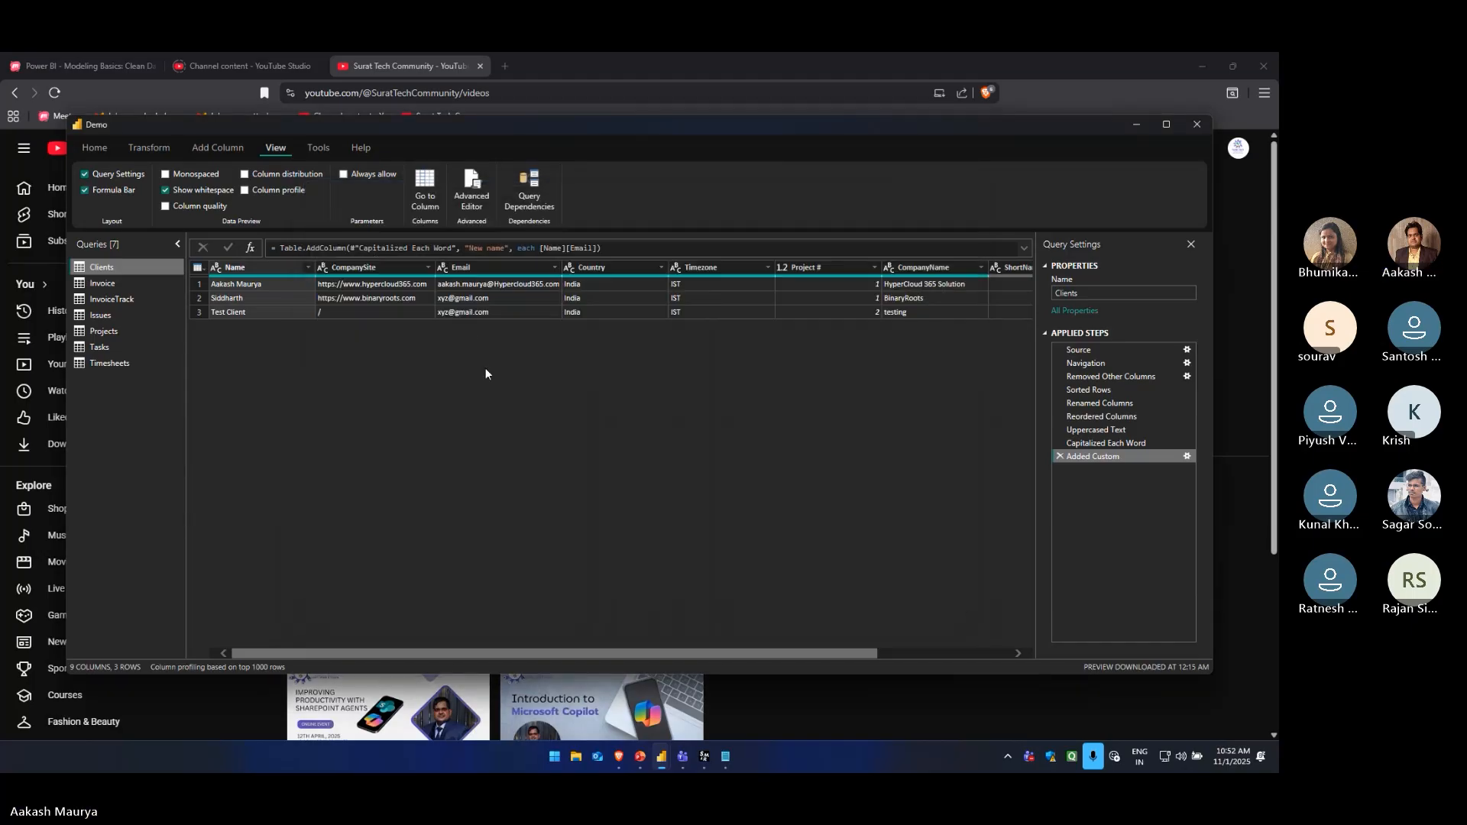
left_click(319, 149)
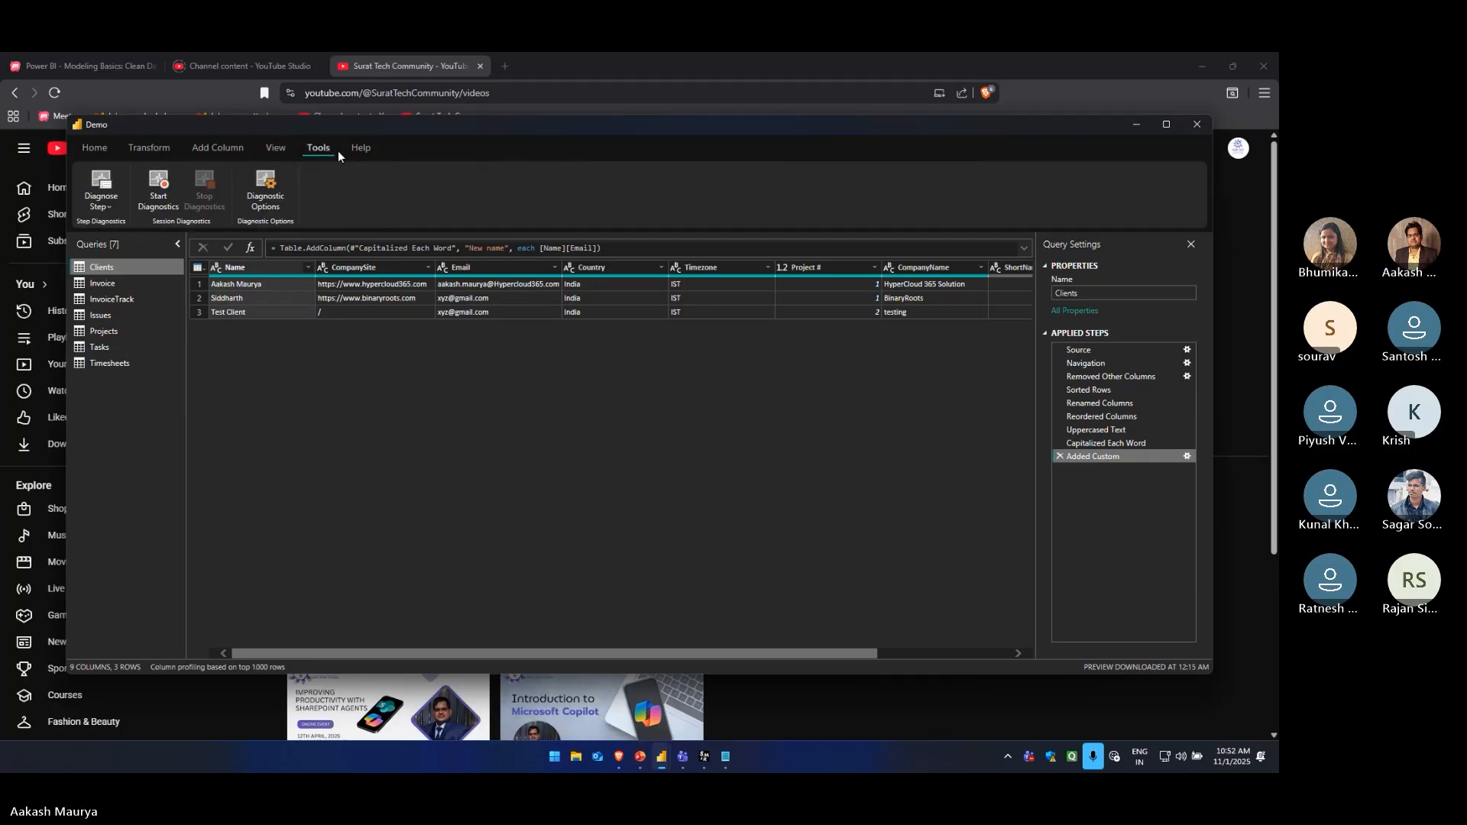
left_click(356, 148)
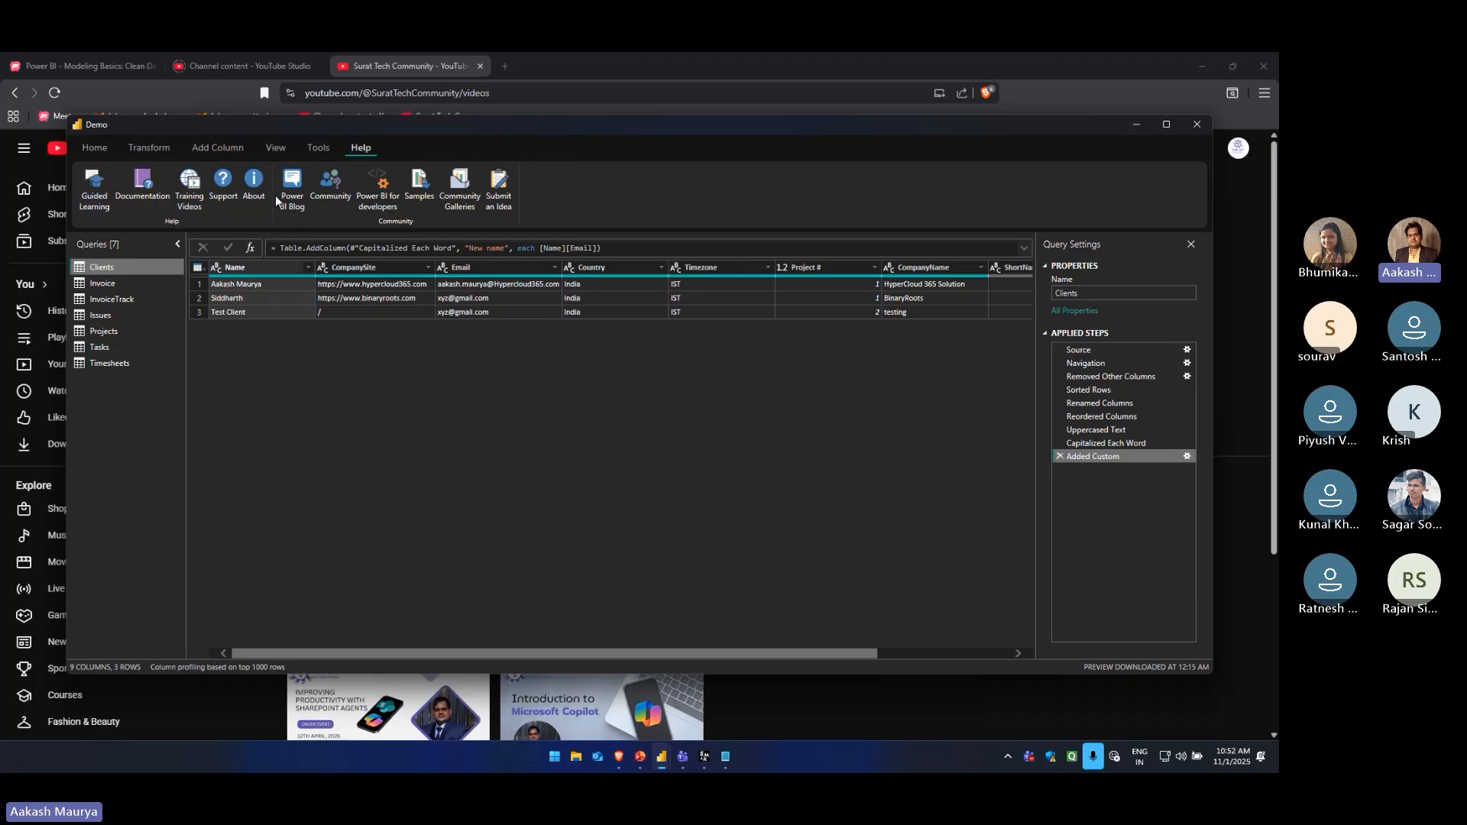
left_click(98, 150)
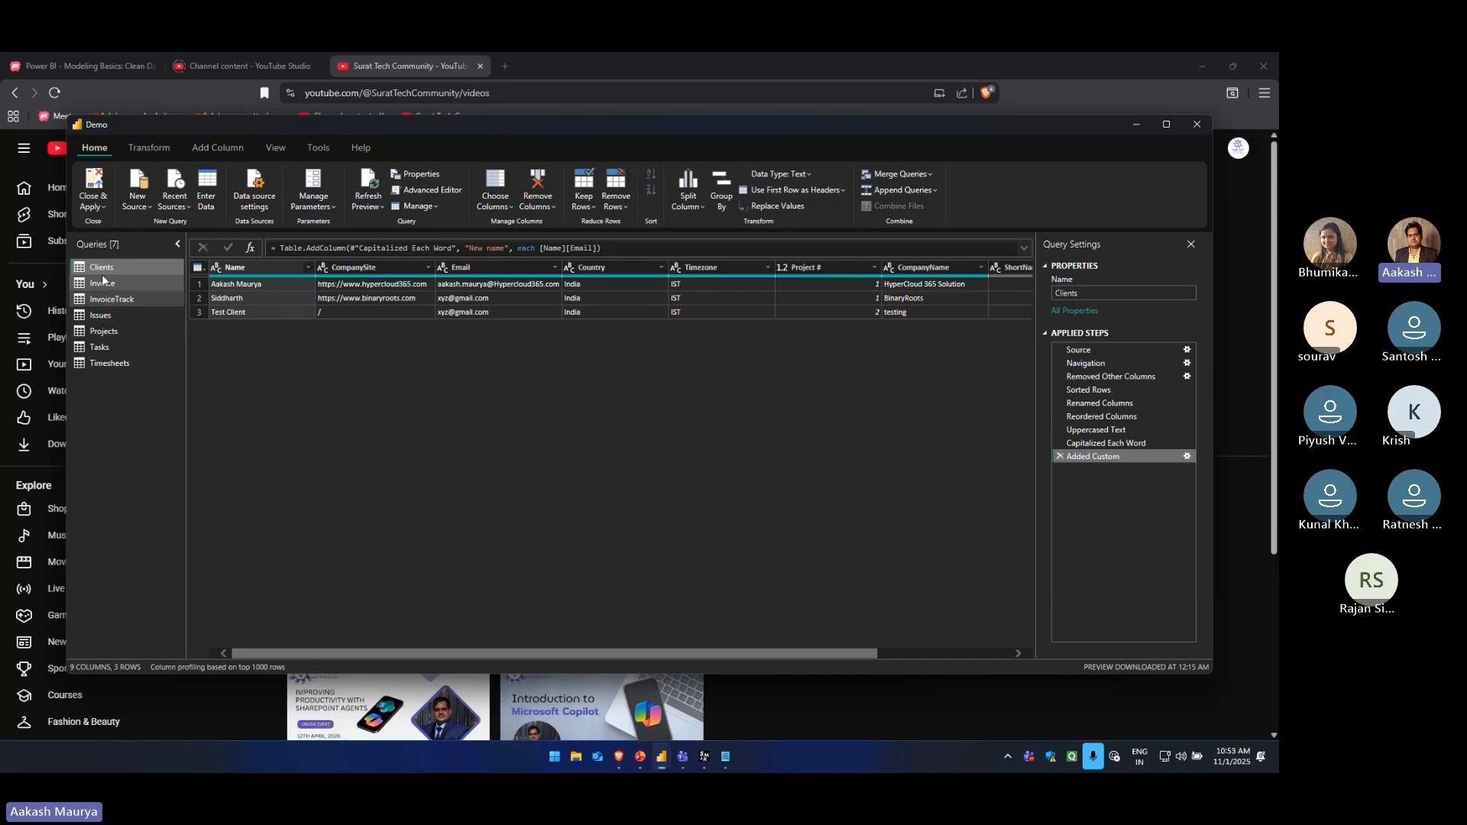
Review the data and applied steps of the Projects, Tasks, Timesheets and Issues queries
left_click(113, 330)
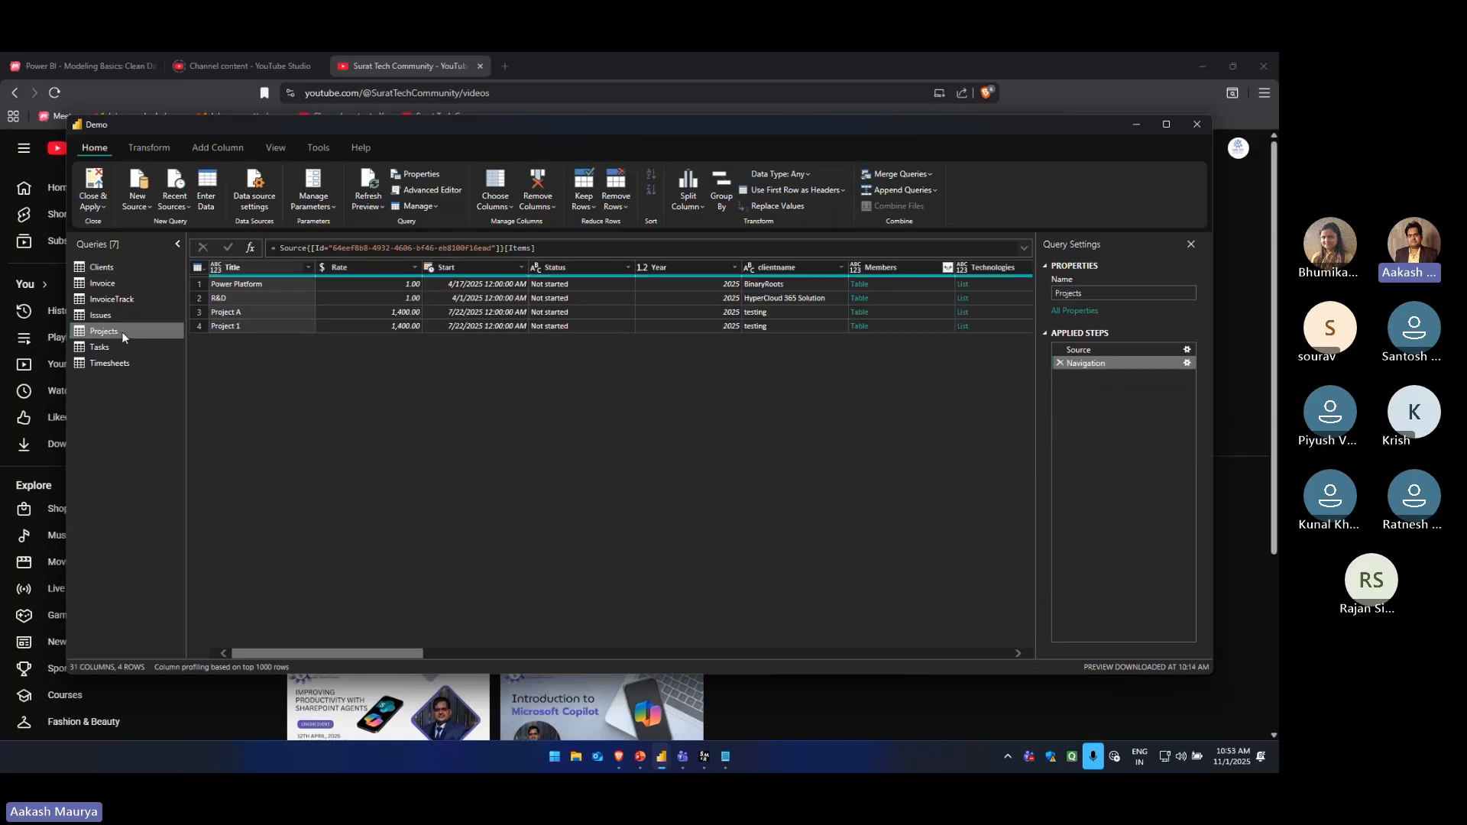
left_click(121, 346)
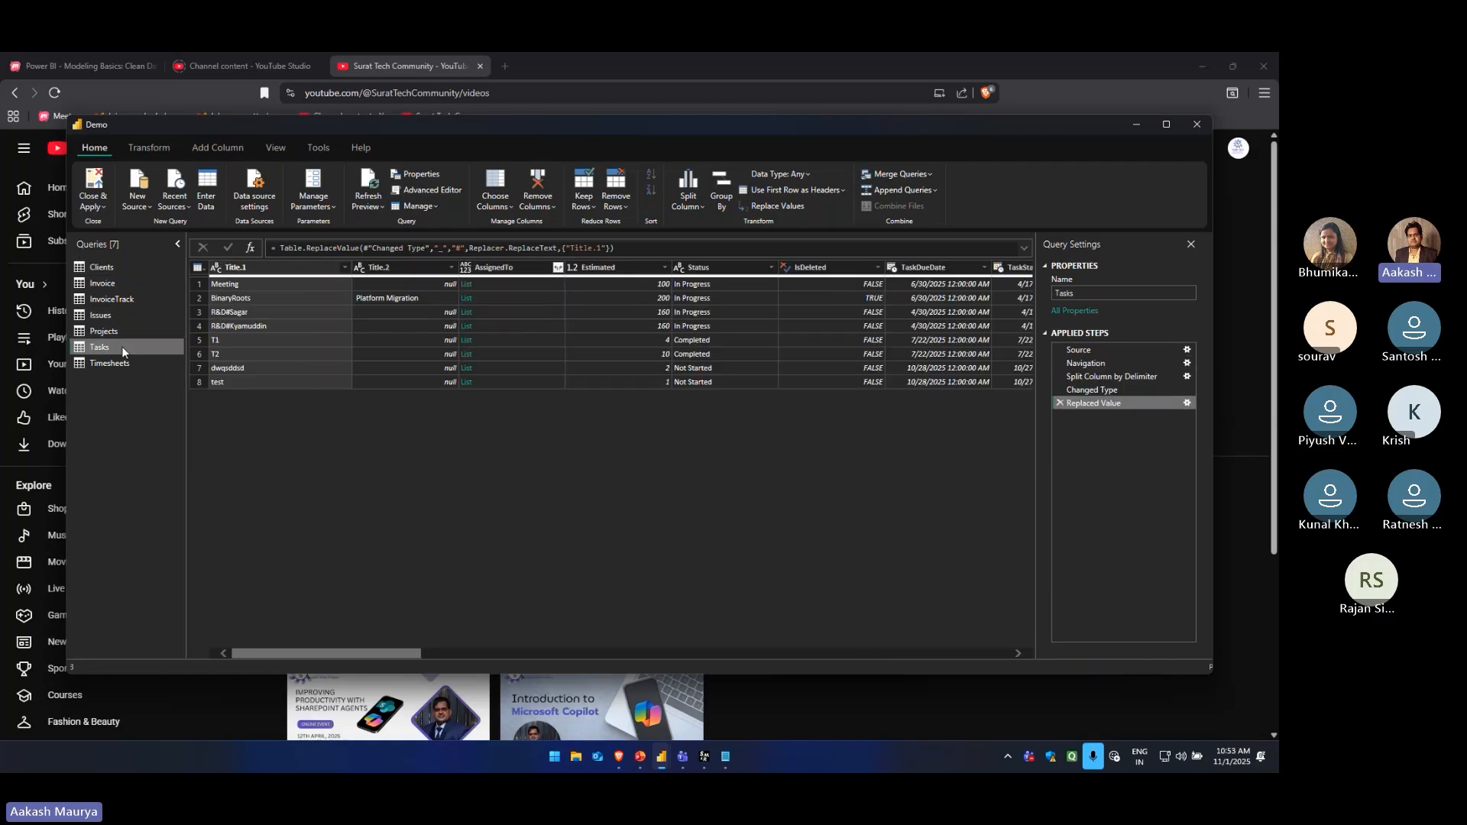
left_click(113, 362)
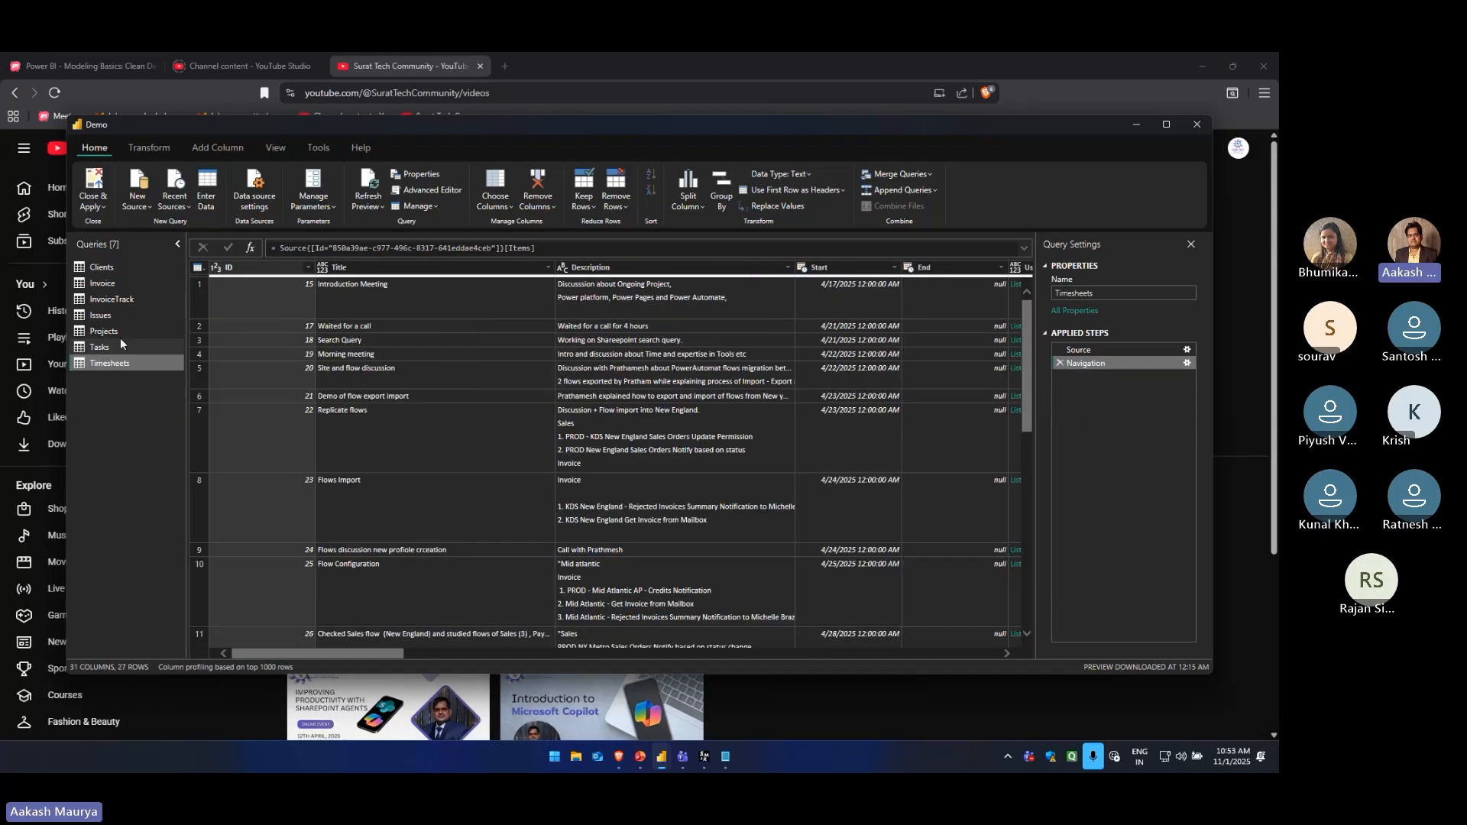
left_click(110, 315)
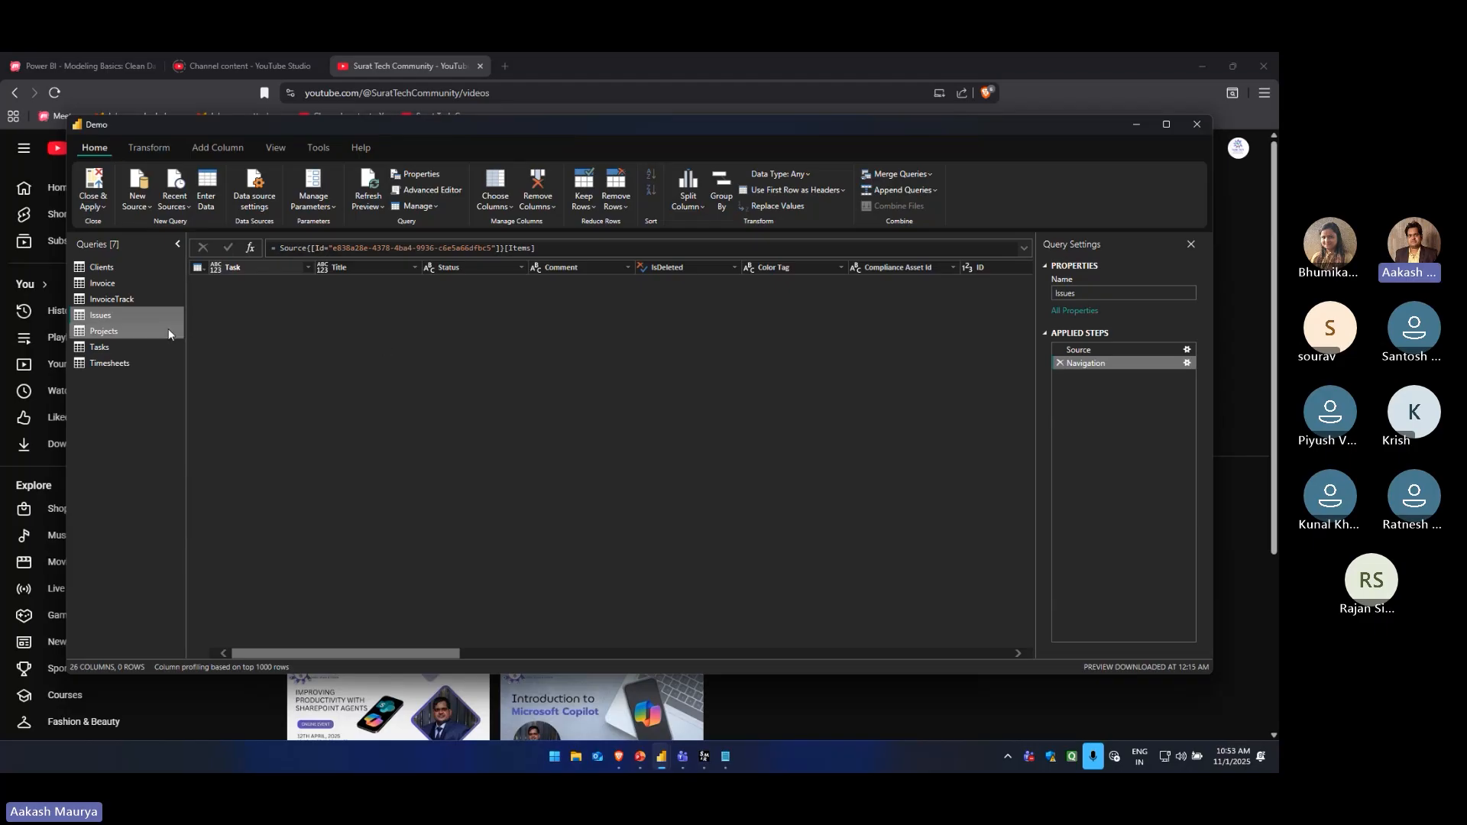
Close and apply the query changes, open the reported load errors and examine the New name column in the Errors in Clients query
left_click(94, 184)
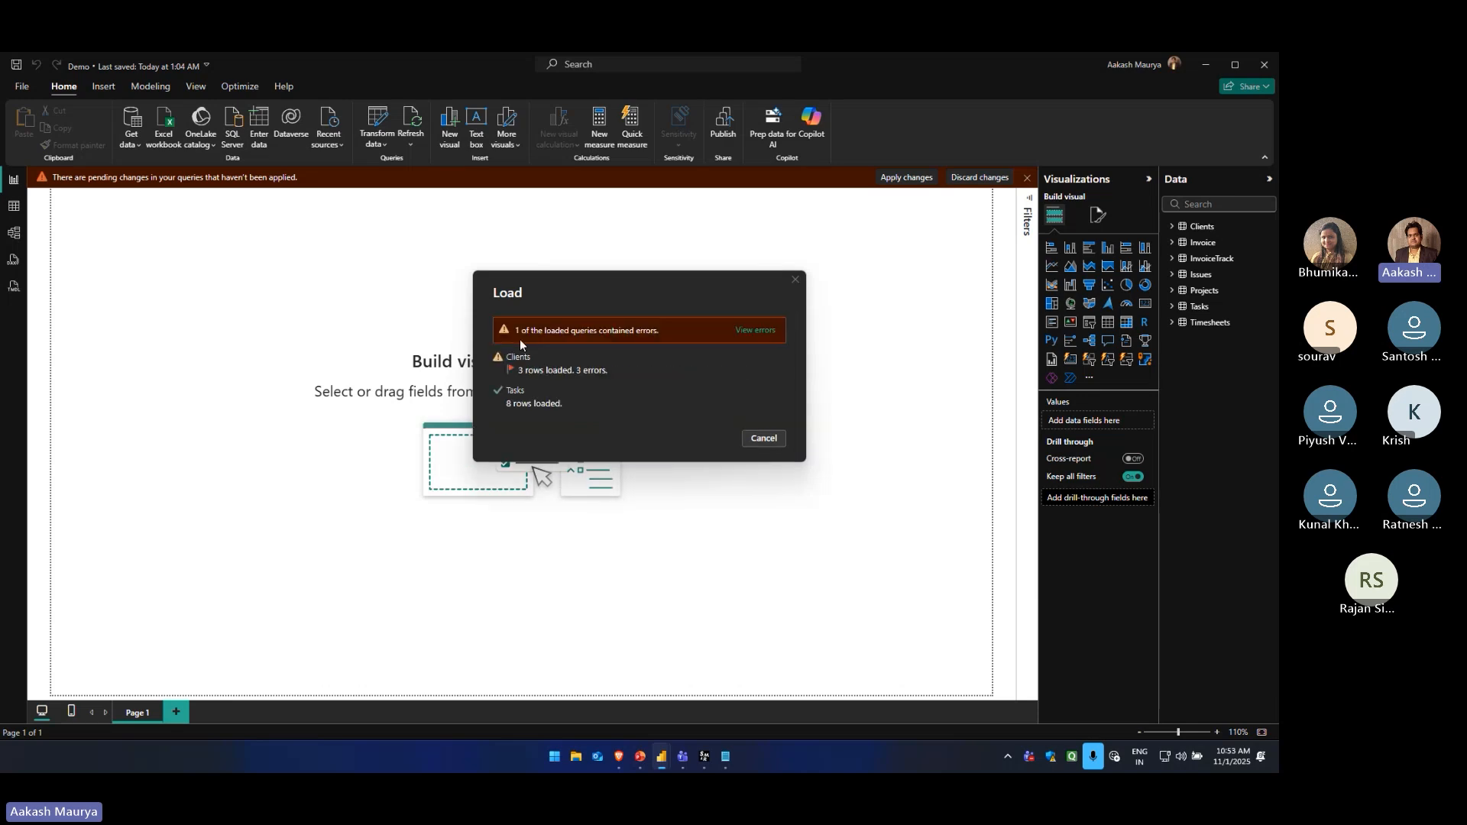
left_click(757, 331)
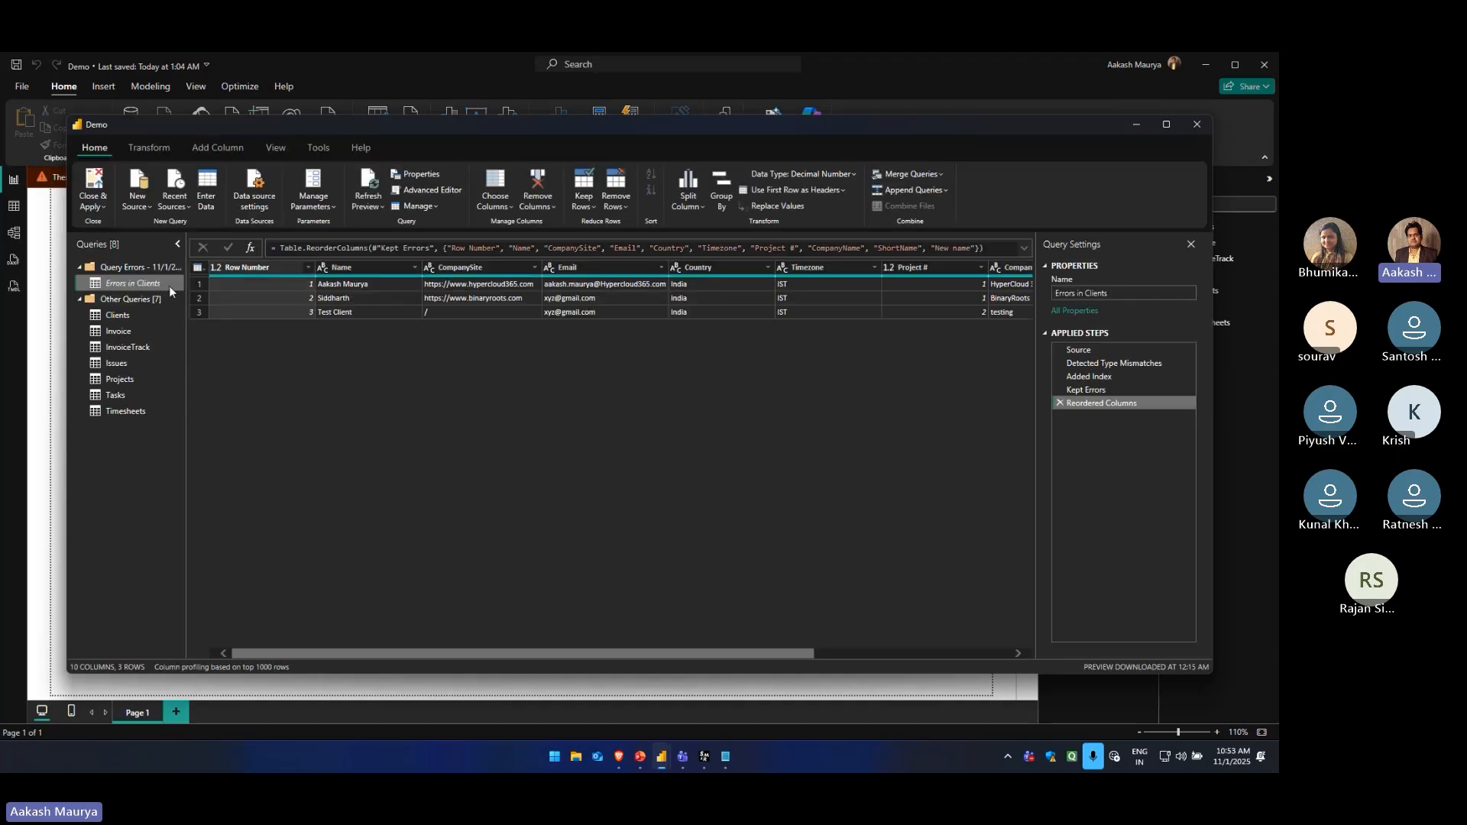
left_click_drag(576, 653, 897, 653)
left_click(963, 267)
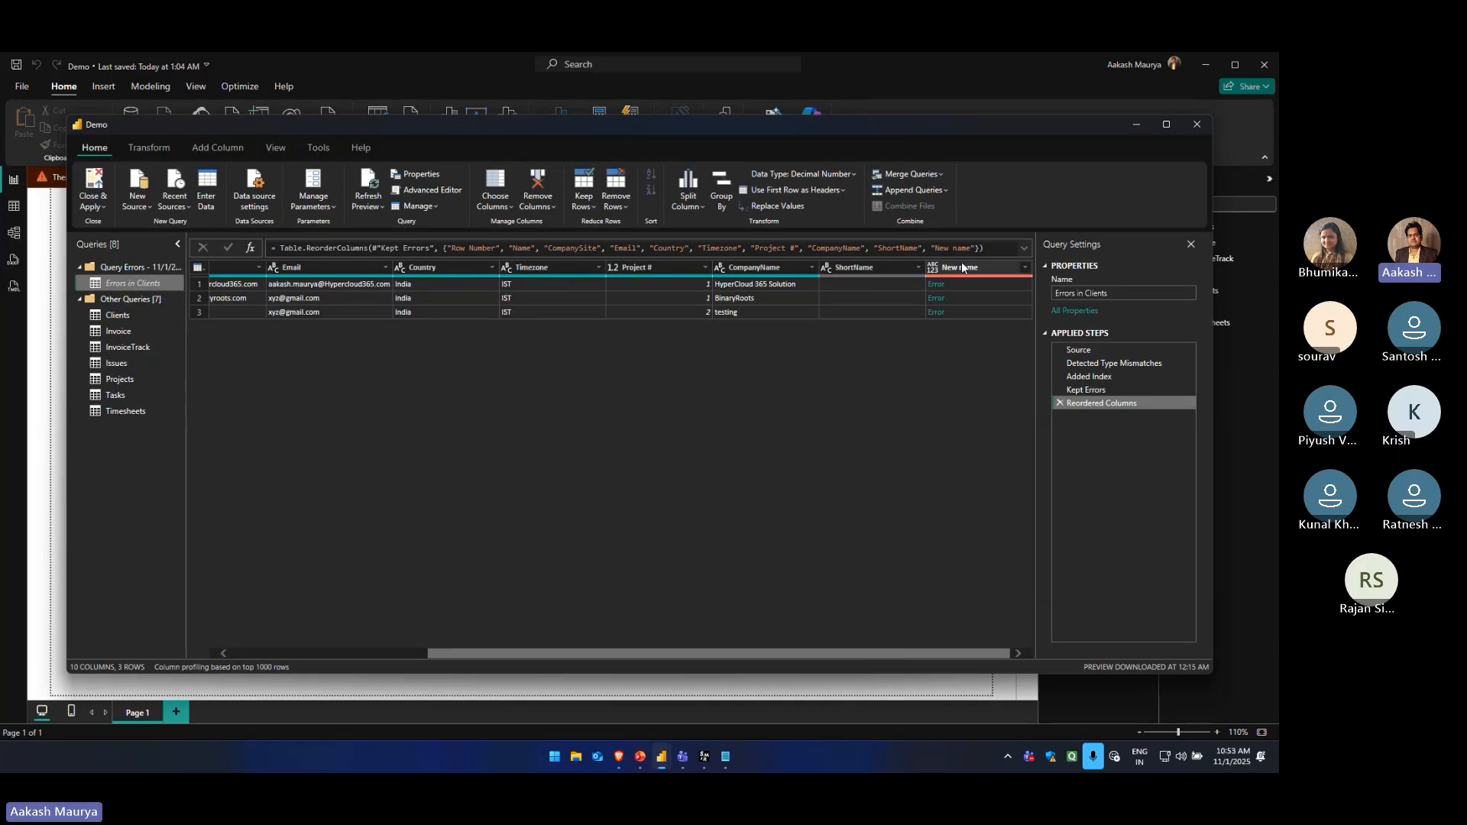
Delete the Reordered Columns, Kept Errors, Added Index and Detected Type Mismatches steps from the Errors in Clients query
left_click(1057, 402)
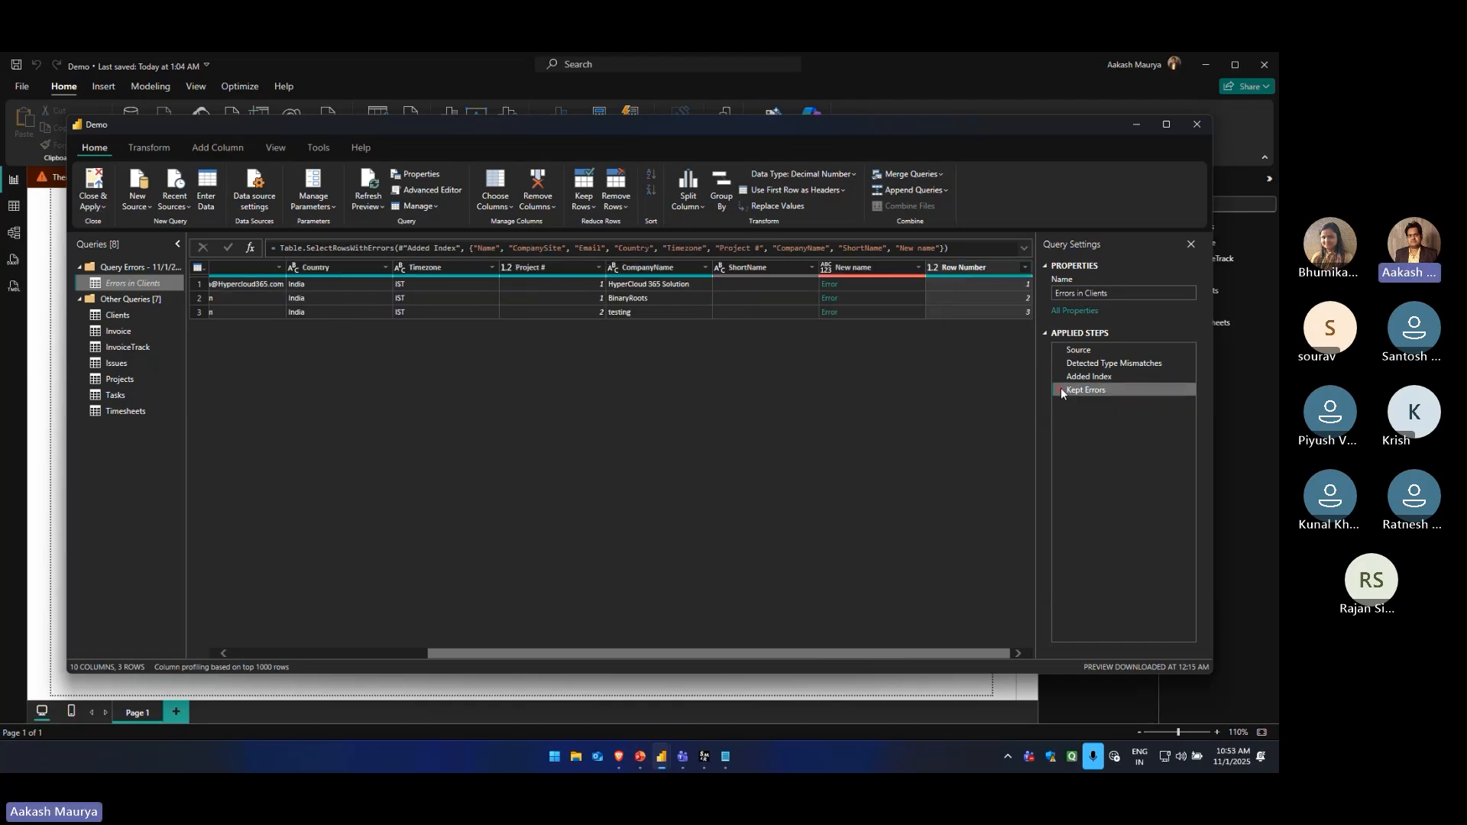
left_click(1060, 389)
left_click(1057, 377)
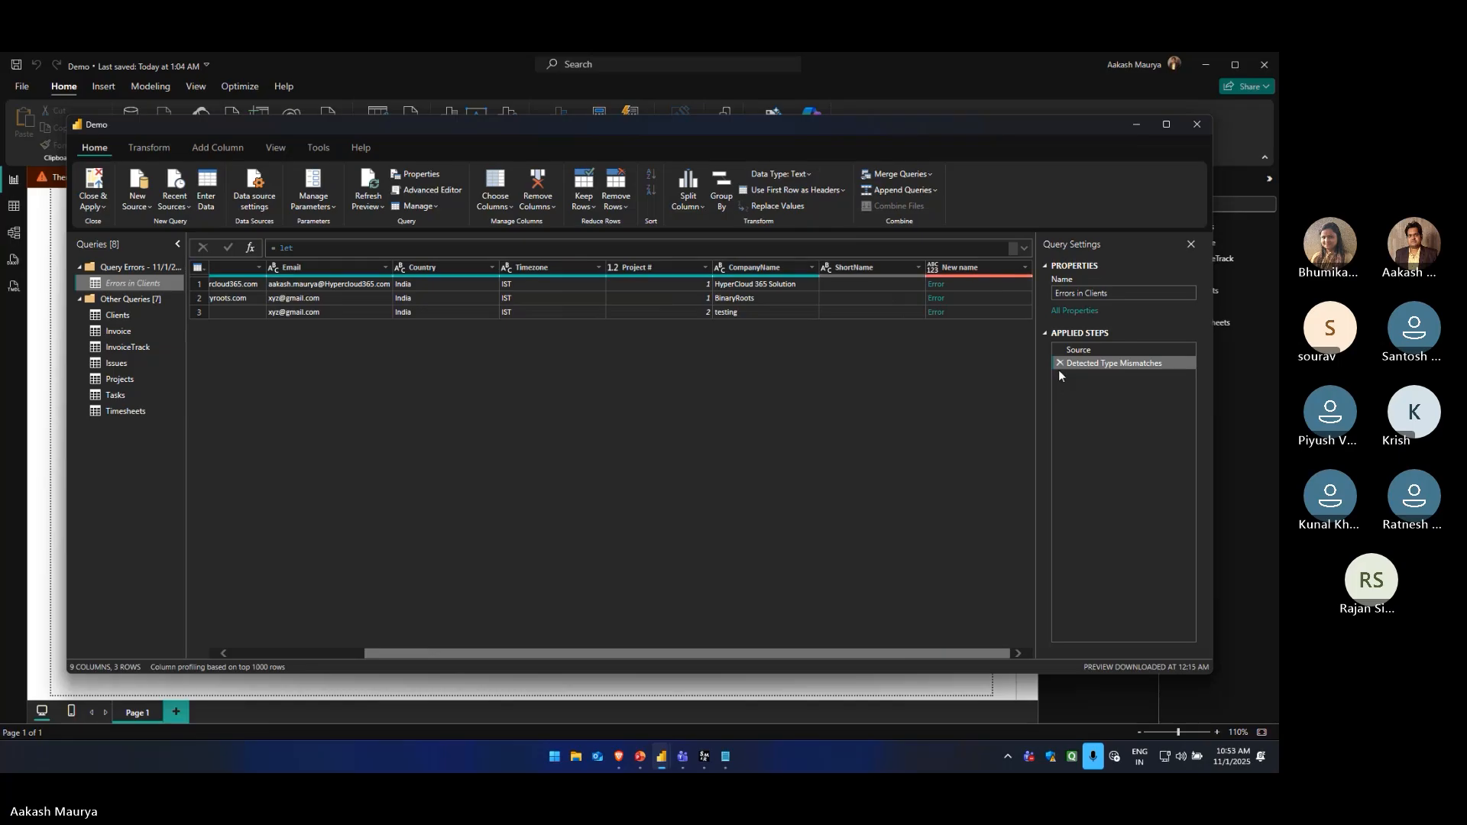
left_click(1058, 364)
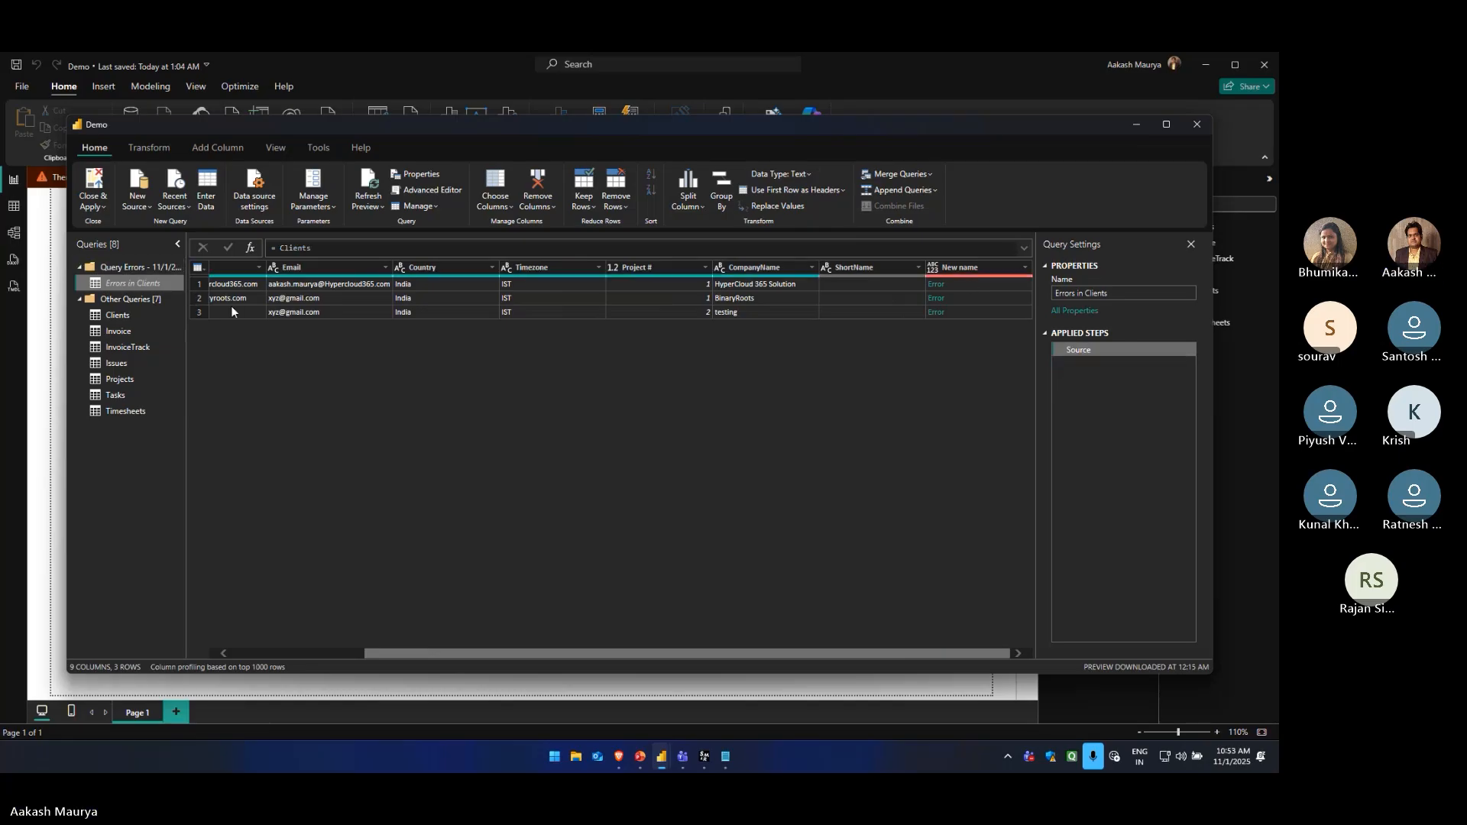
Try removing the error rows based on the New name column of Errors in Clients, and delete the resulting applied step
right_click(967, 270)
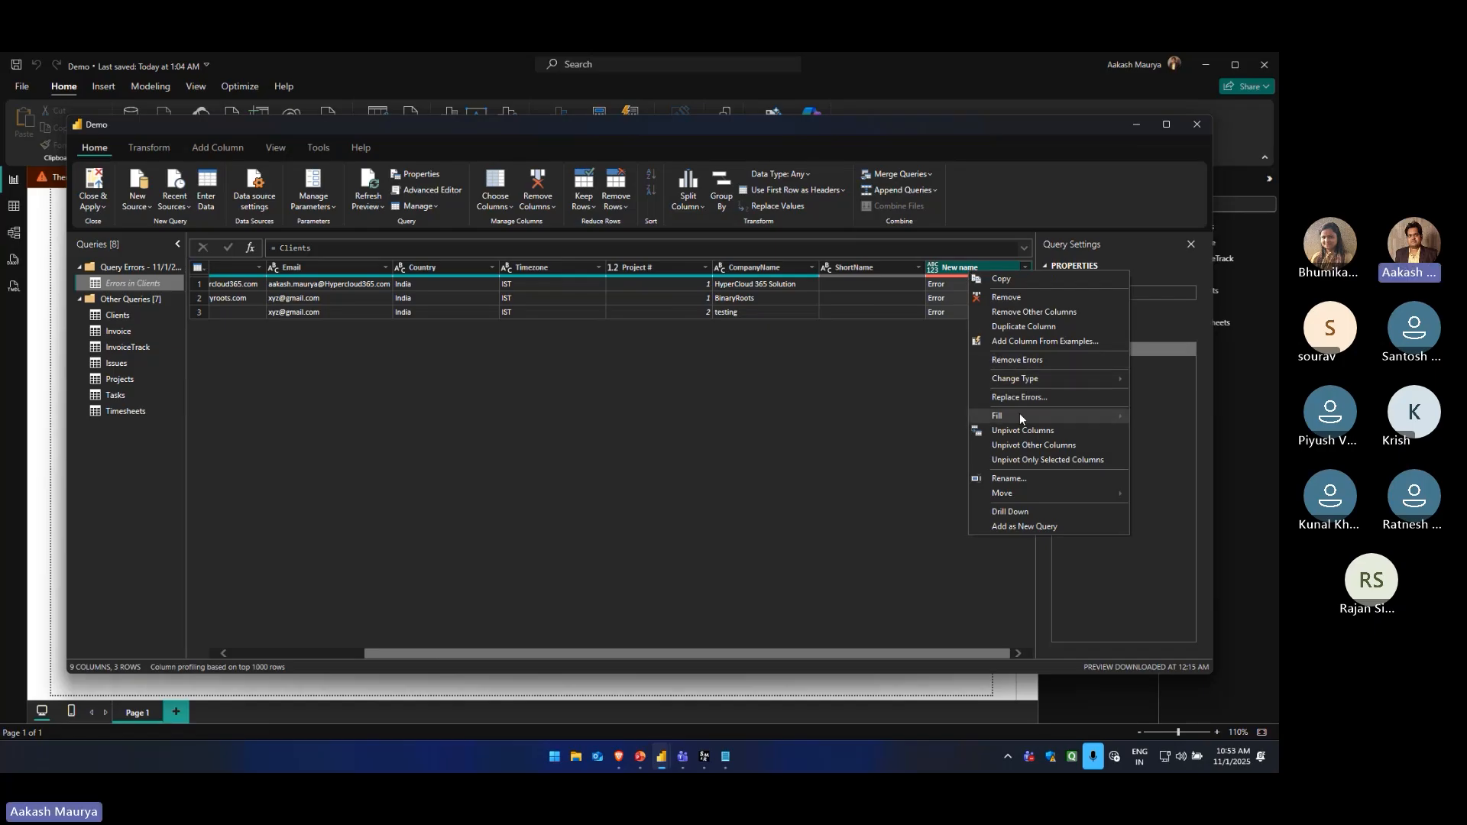
left_click(1011, 367)
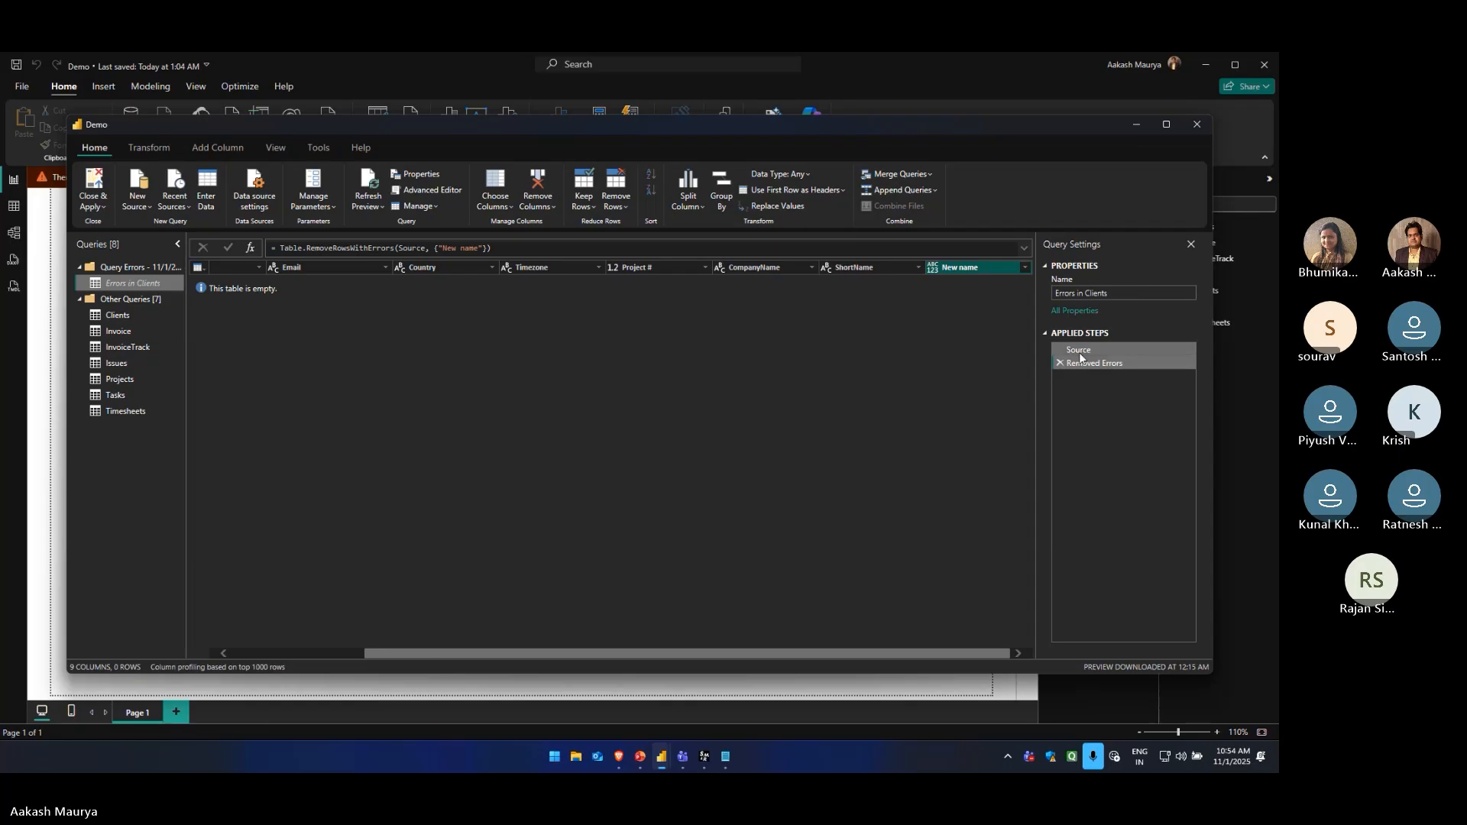
left_click(1059, 363)
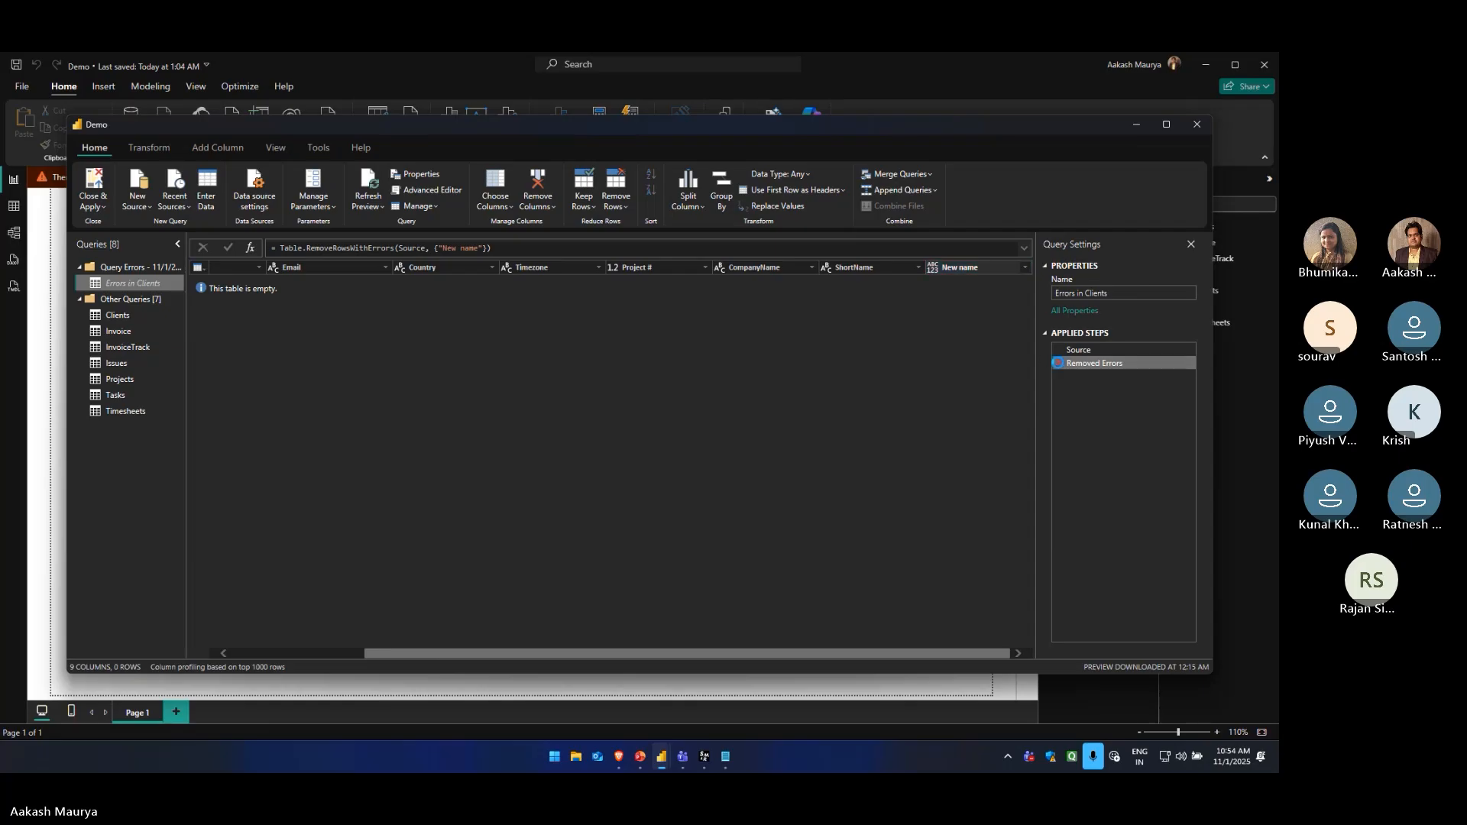
Remove the New name column from the Errors in Clients query, and close and apply the changes
right_click(950, 269)
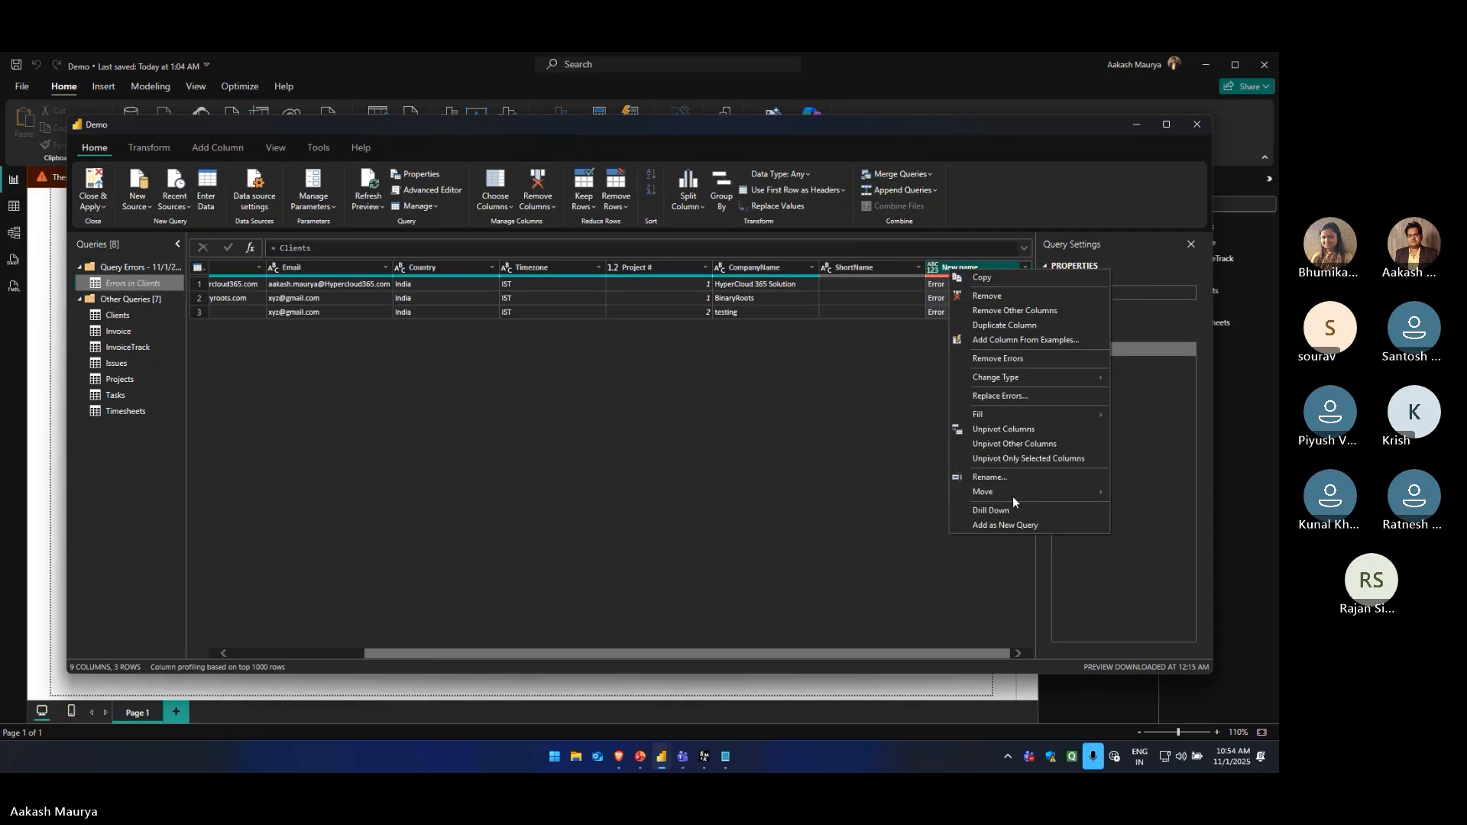
left_click(992, 297)
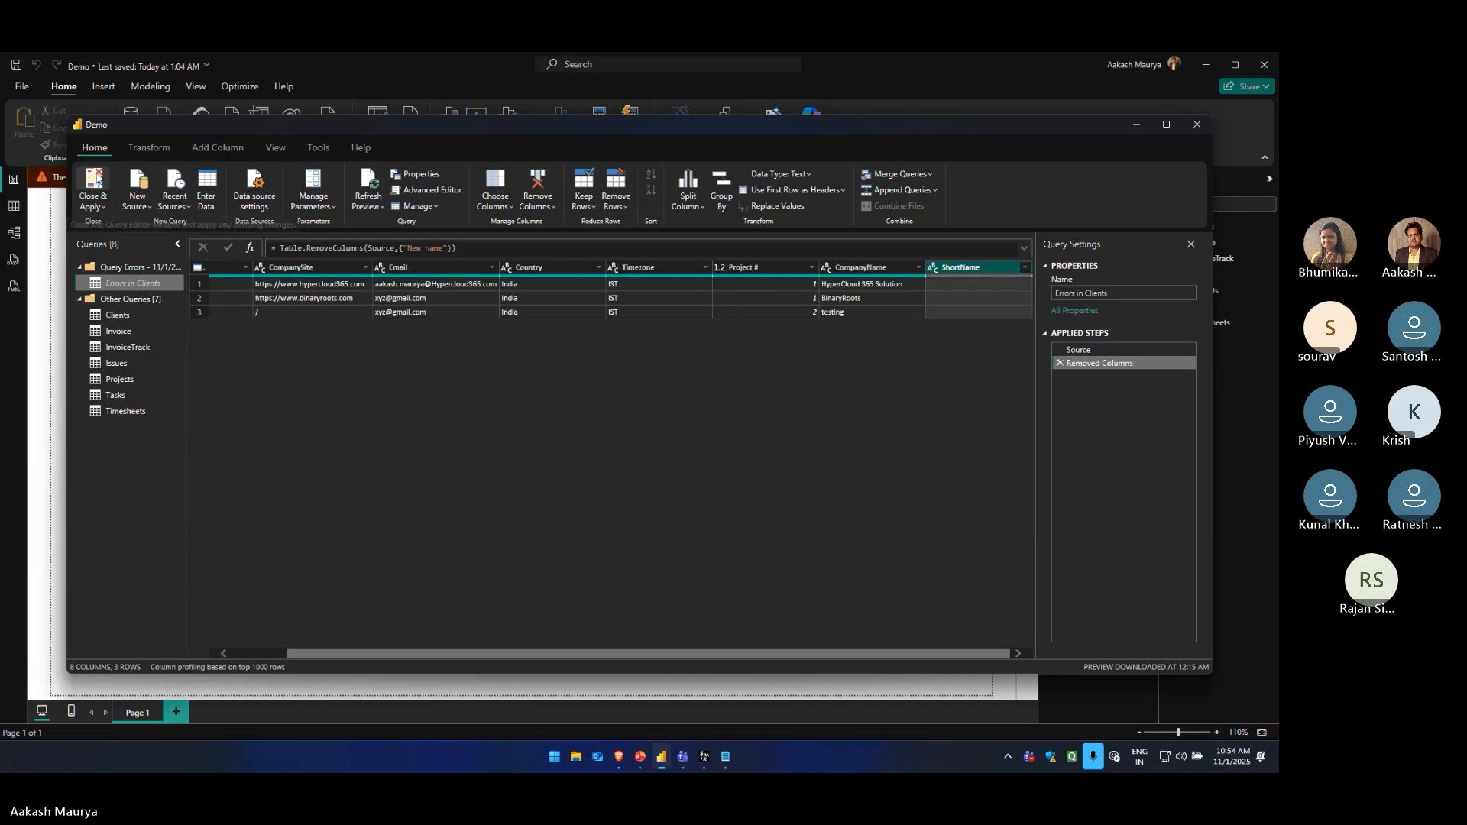
left_click(107, 196)
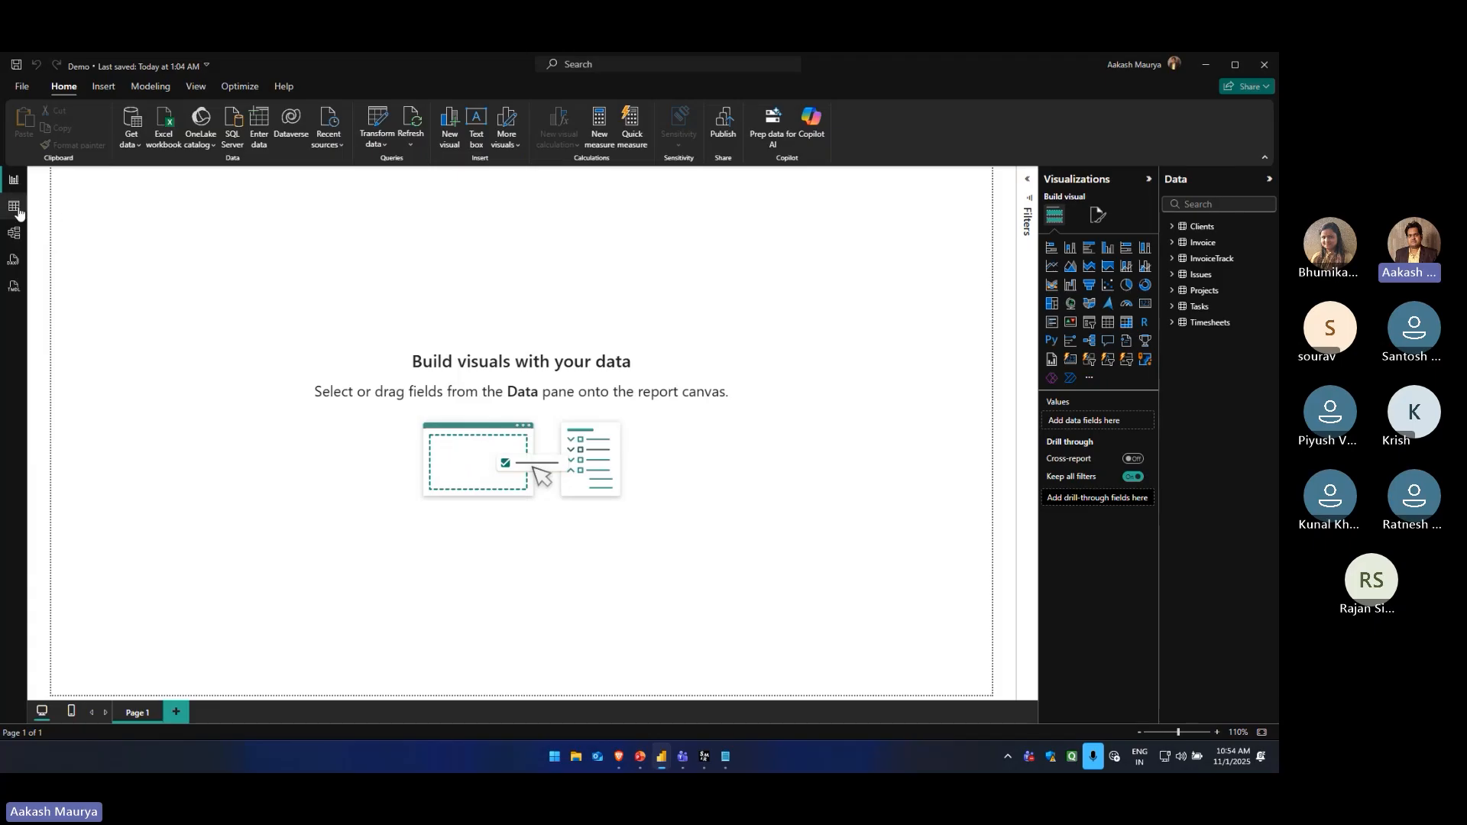
Spread out the tables in the model view, with InvoiceTrack, Invoice and Projects in an upper row and Clients and Issues below
left_click(14, 234)
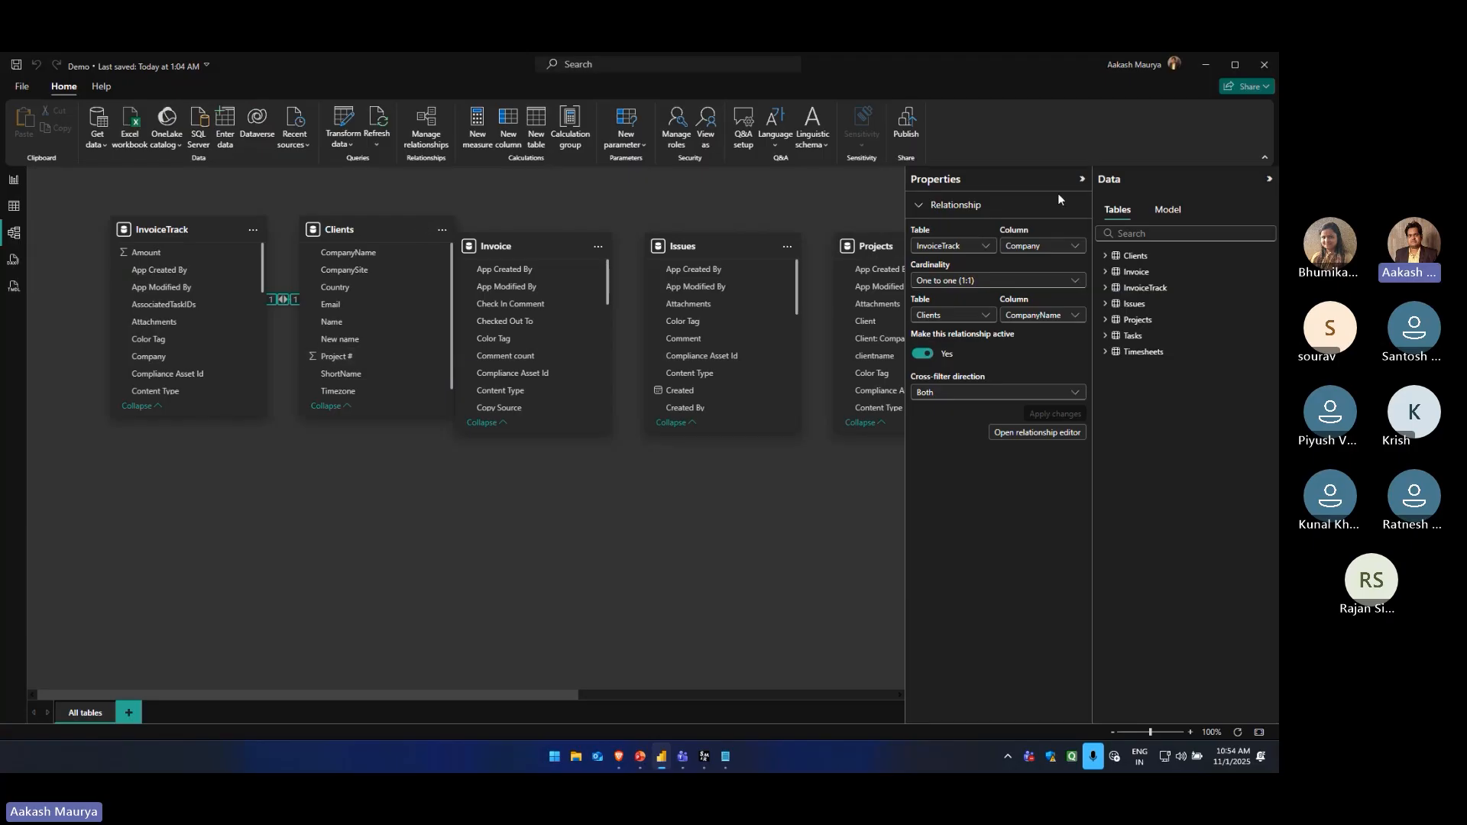
left_click(1269, 183)
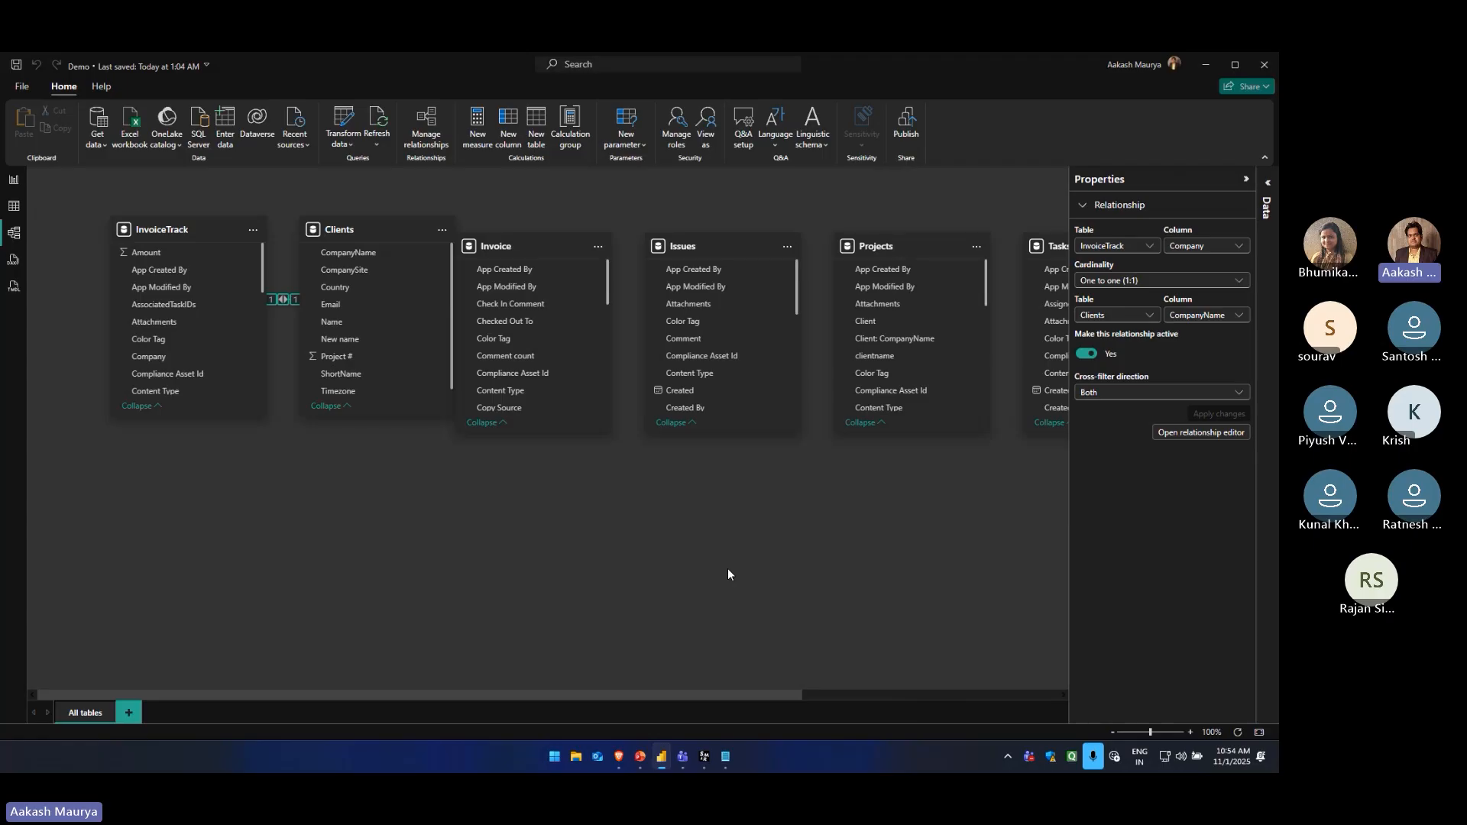
left_click_drag(196, 230, 149, 195)
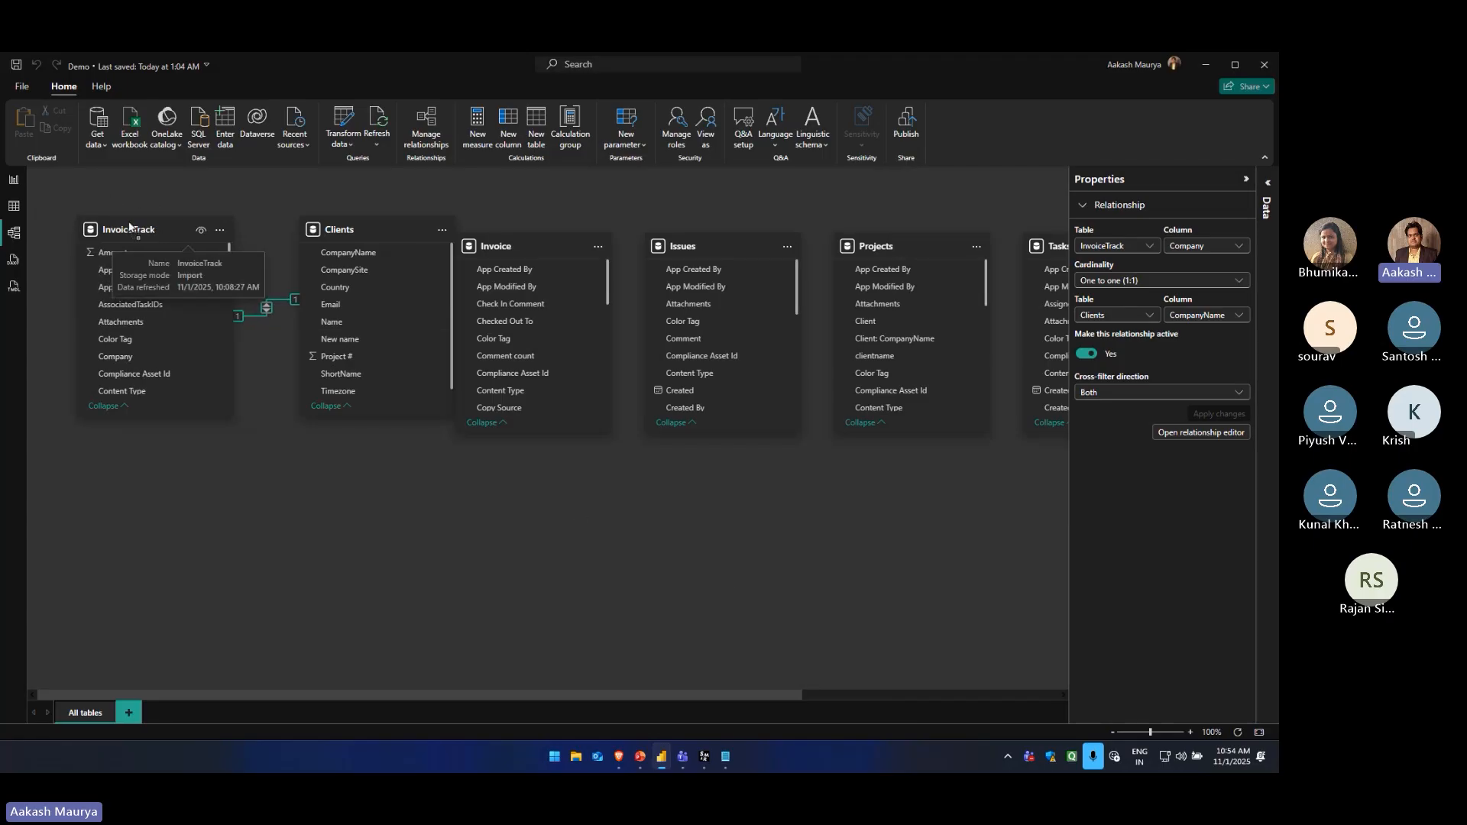
left_click_drag(365, 231, 340, 461)
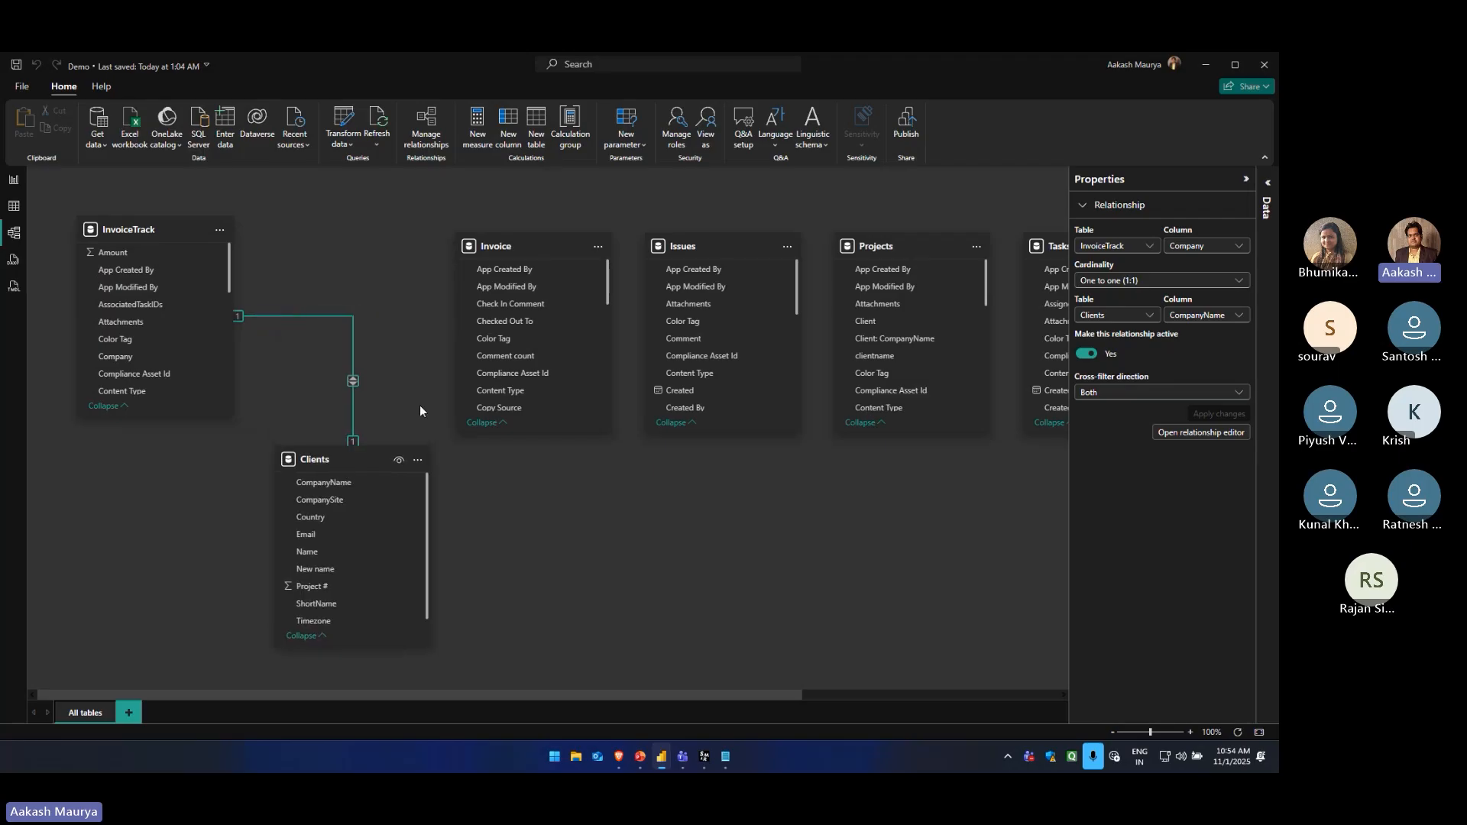
left_click_drag(508, 246, 516, 230)
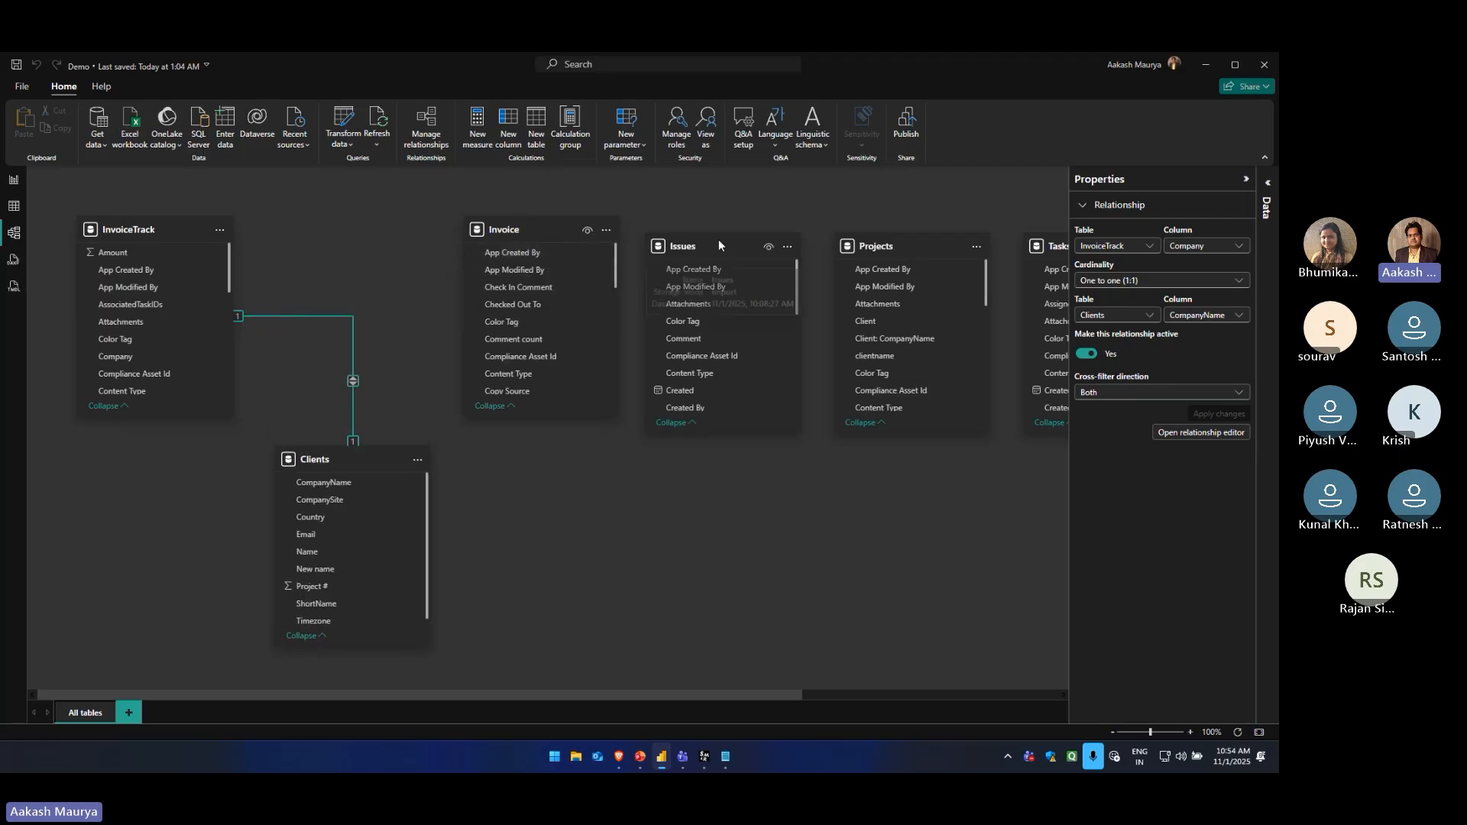
left_click_drag(718, 245, 694, 468)
left_click_drag(917, 246, 811, 230)
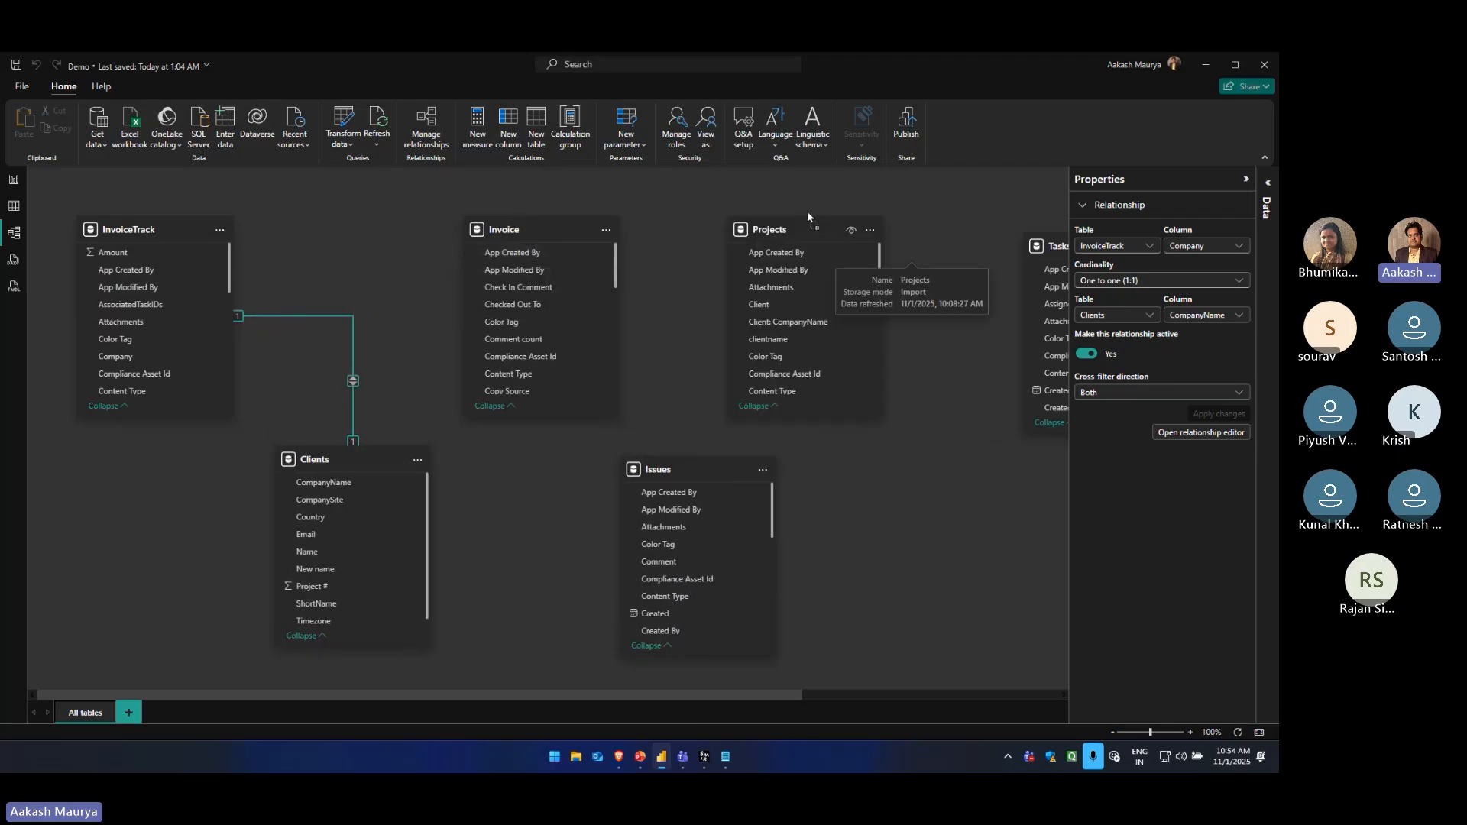
Arrange the Tasks table beside Projects in the upper row of the model diagram and the Timesheets table beside Issues below
left_click_drag(791, 696, 1035, 695)
left_click_drag(738, 257, 701, 330)
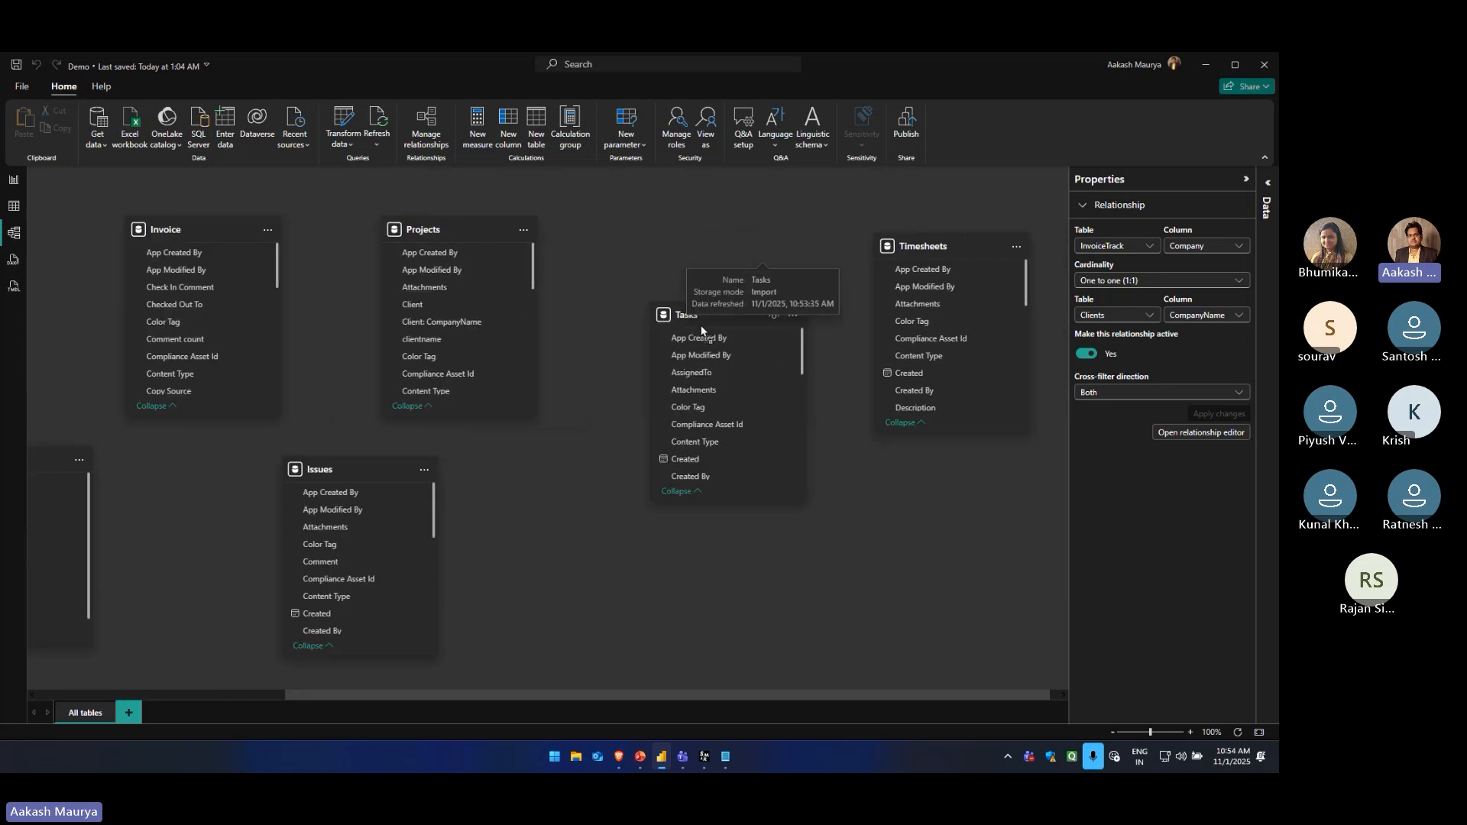
left_click_drag(927, 245, 884, 485)
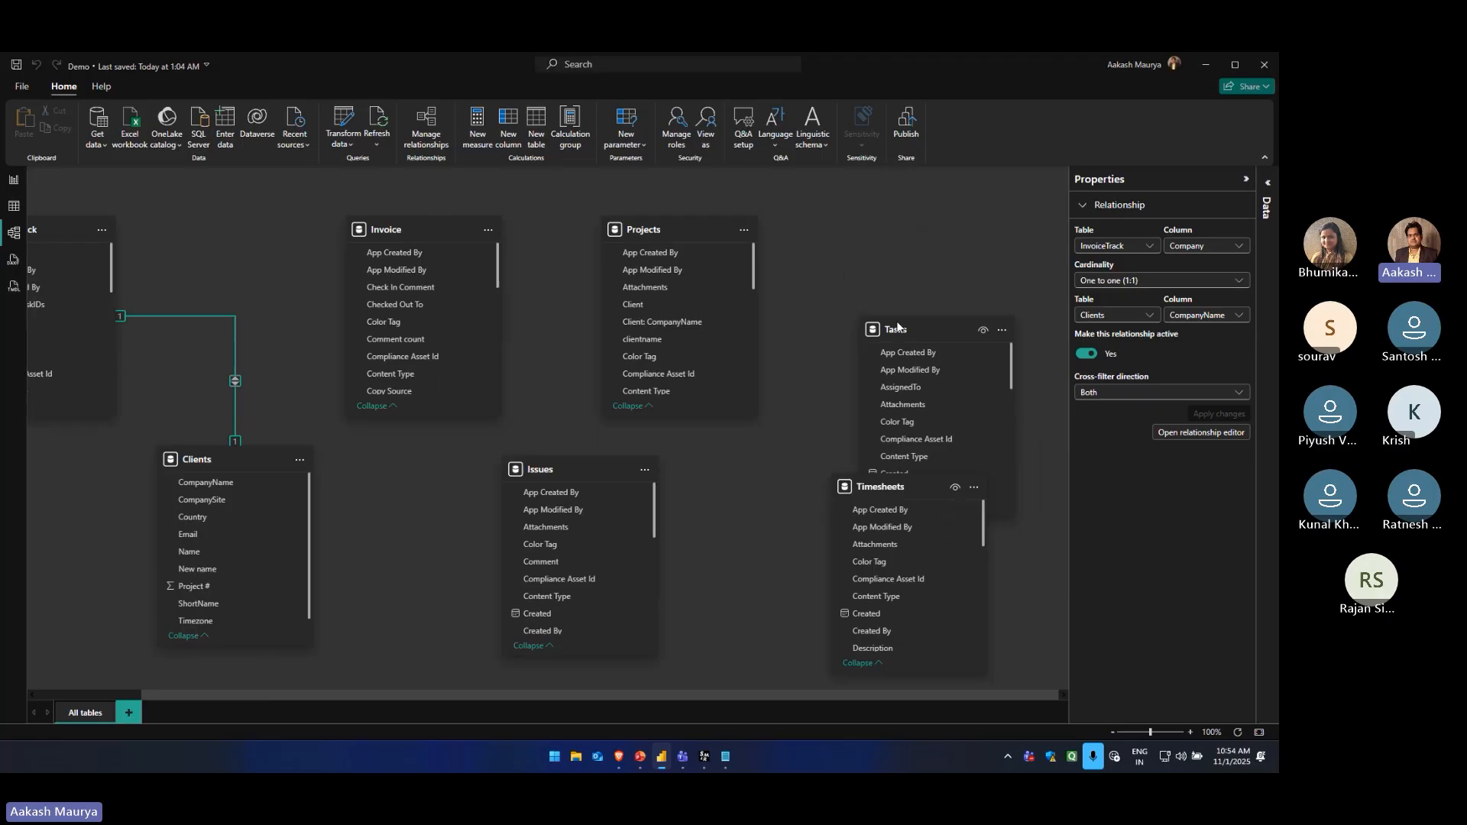
left_click_drag(898, 327, 842, 229)
mouse_move(879, 487)
left_mouse_down()
mouse_move(833, 470)
mouse_move(891, 476)
left_mouse_up()
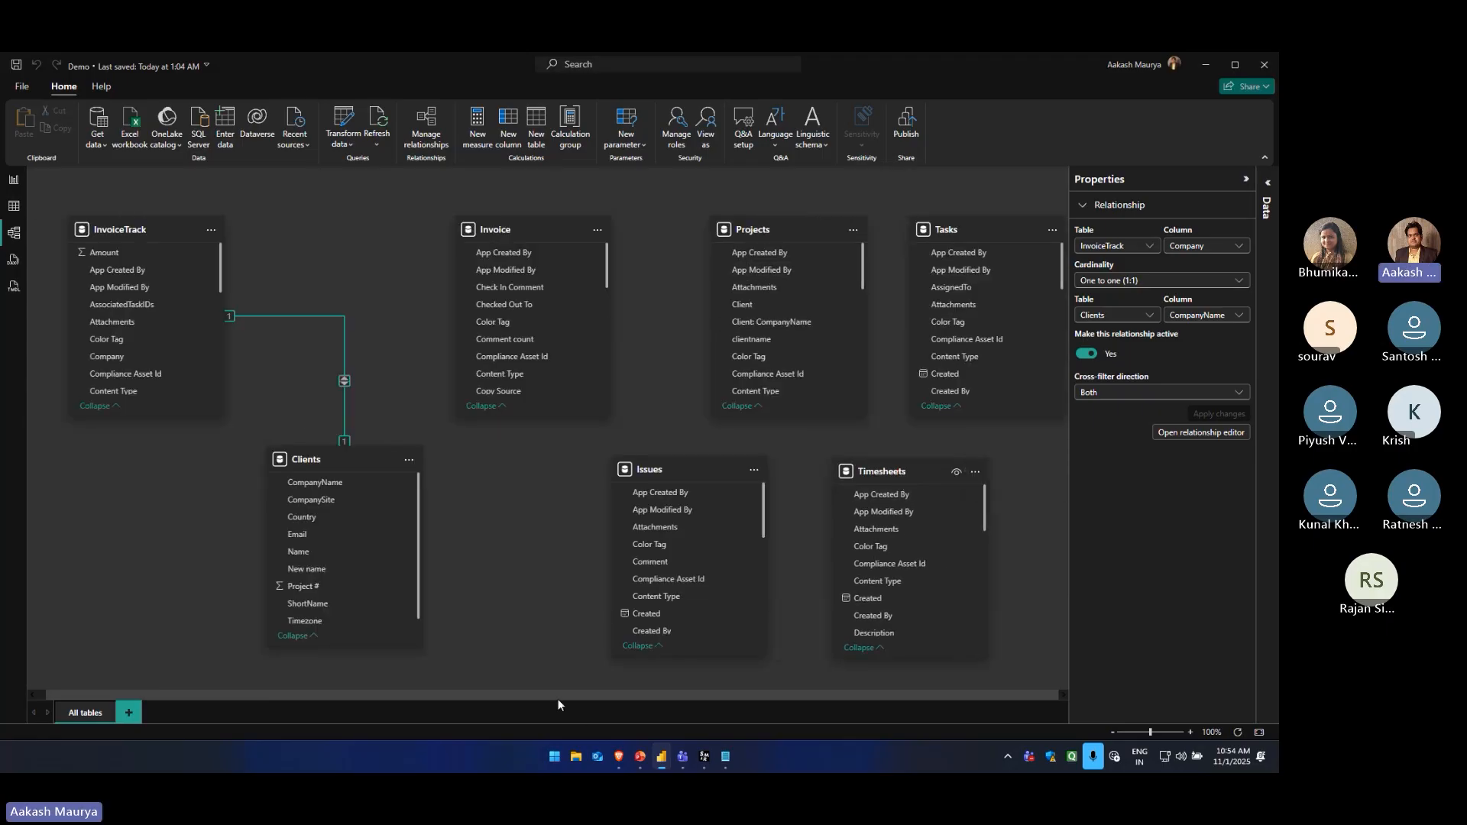
Review the settings of the existing relationship between InvoiceTrack and Clients, and leave the editor without saving
left_click_drag(558, 700, 309, 696)
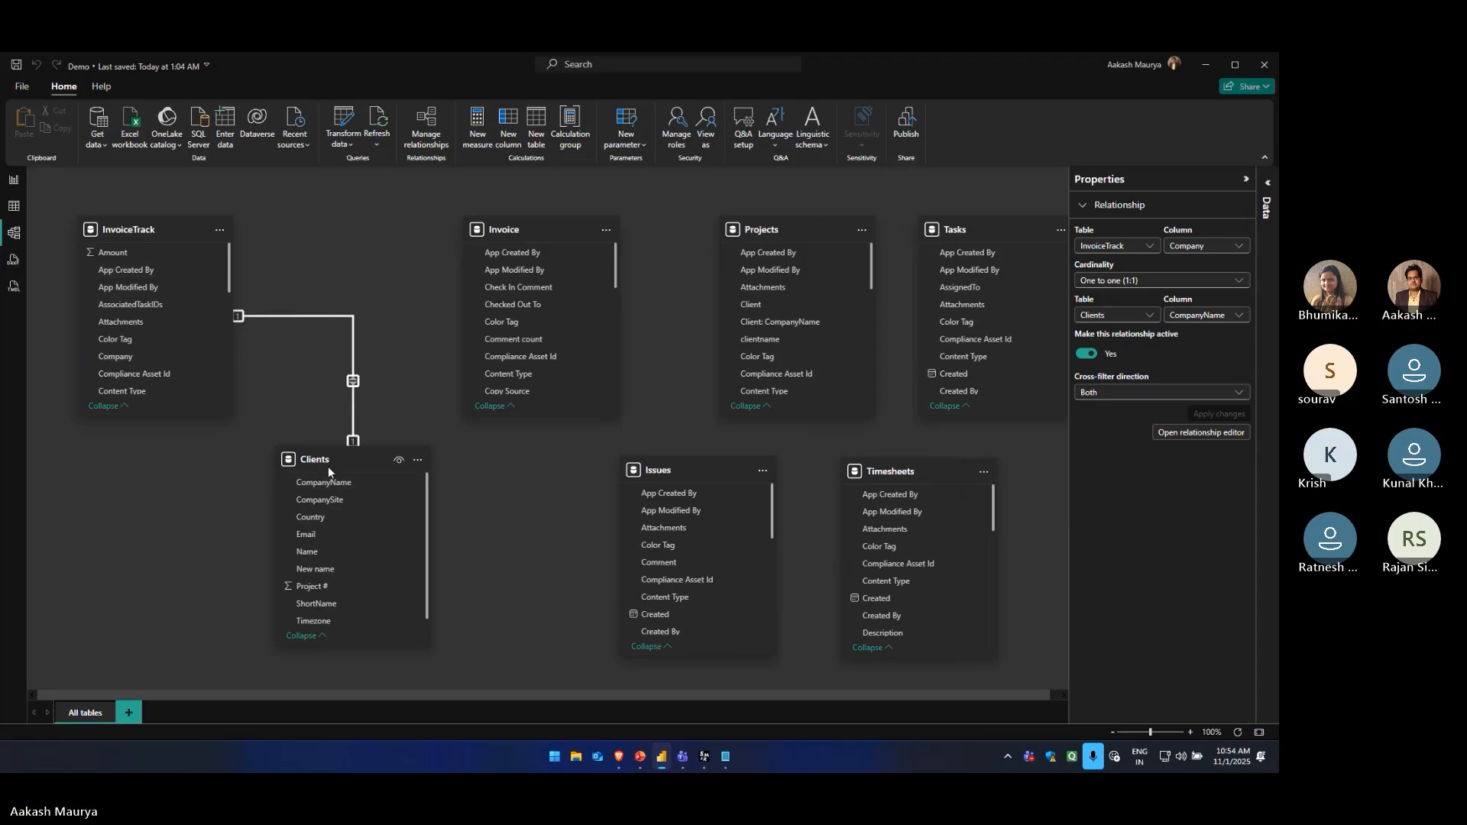
double_click(351, 382)
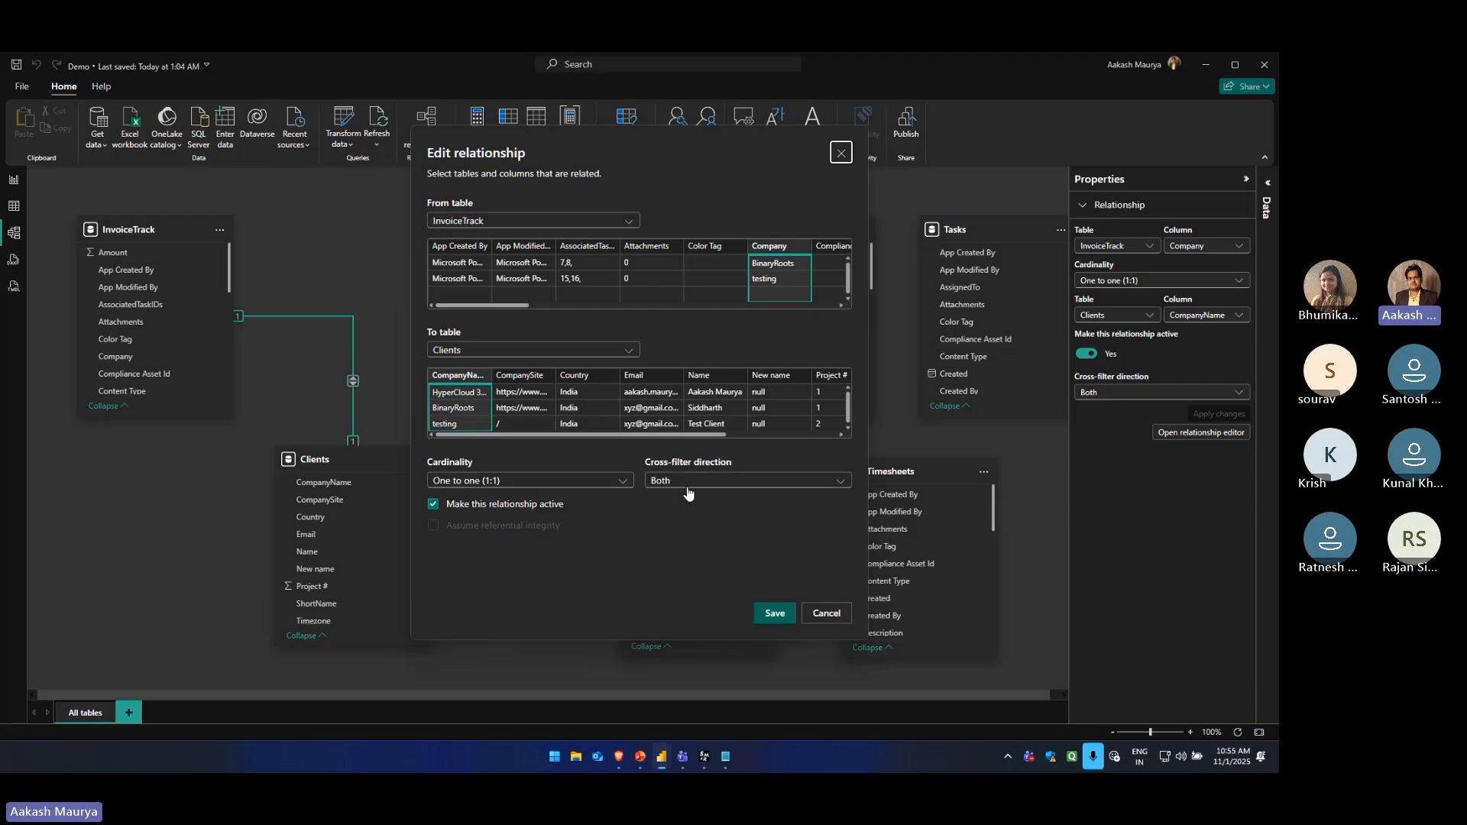
left_click(825, 612)
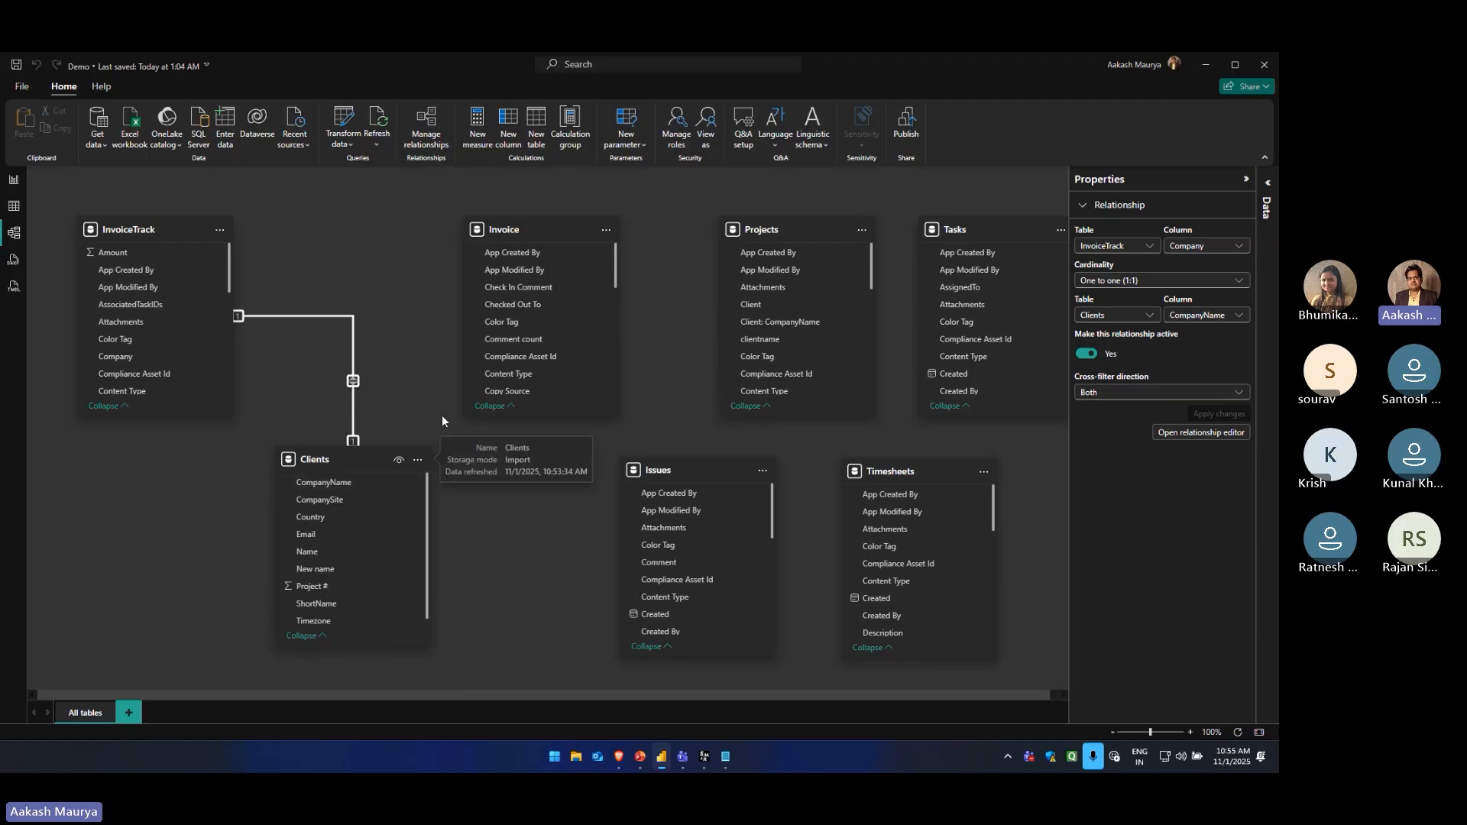
Move the Invoice table slightly lower in the model diagram, just above the Issues table, and clear the selection
left_click_drag(542, 231, 575, 282)
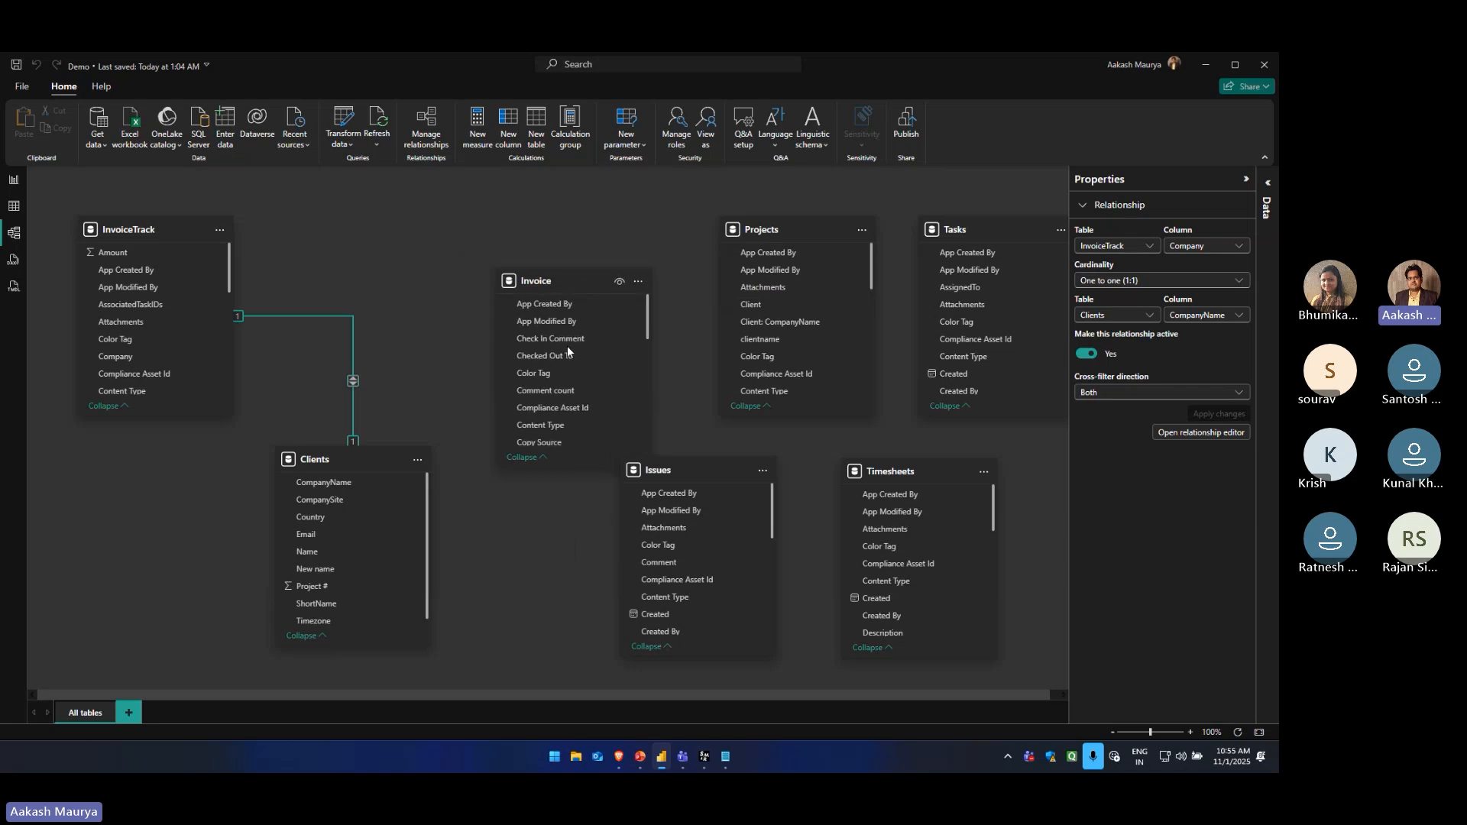
left_click(413, 321)
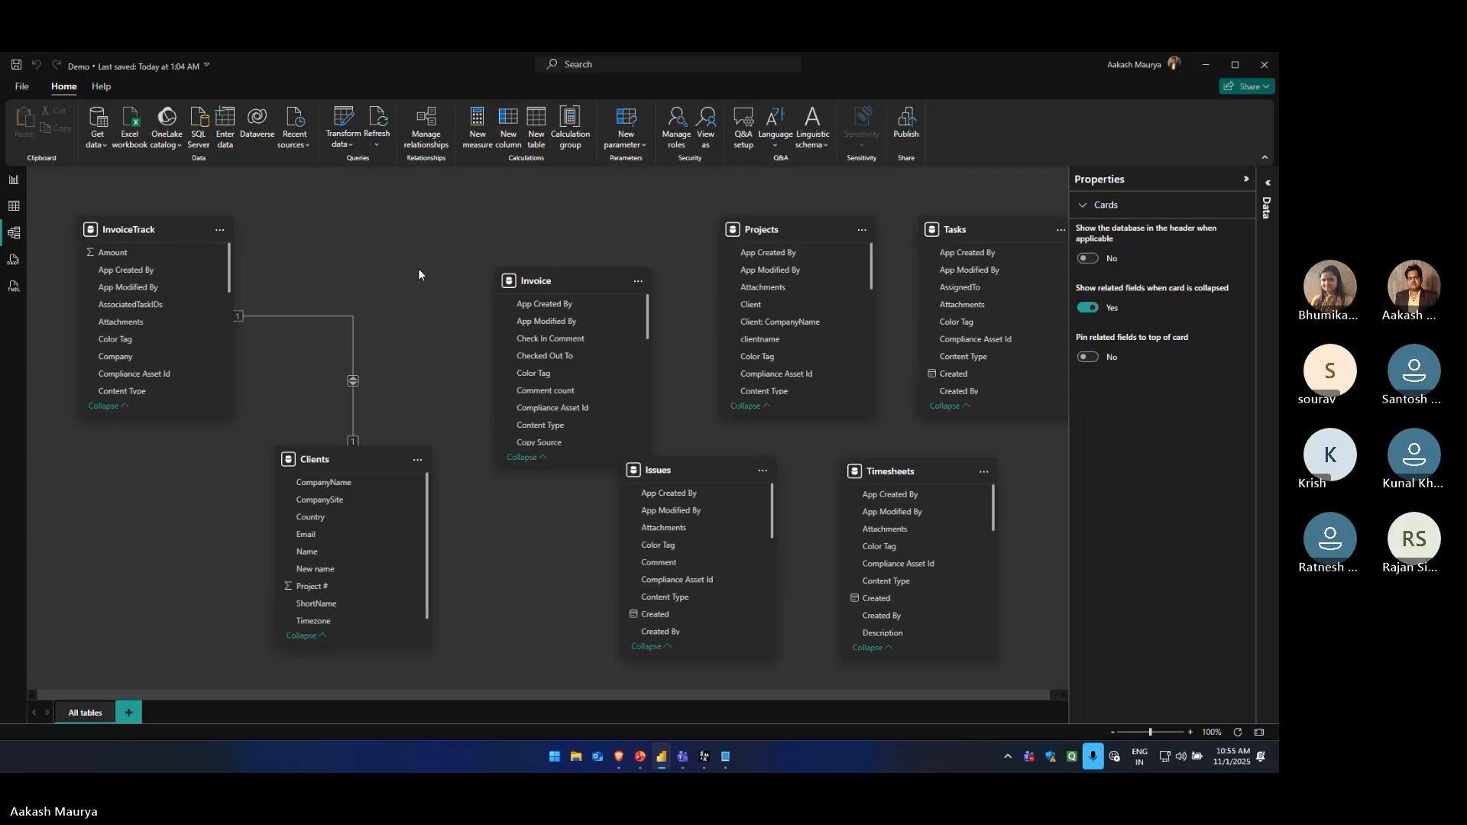
Set up a new relationship from the CompanyName column of Clients to the Client: CompanyName column of Projects
left_click(434, 142)
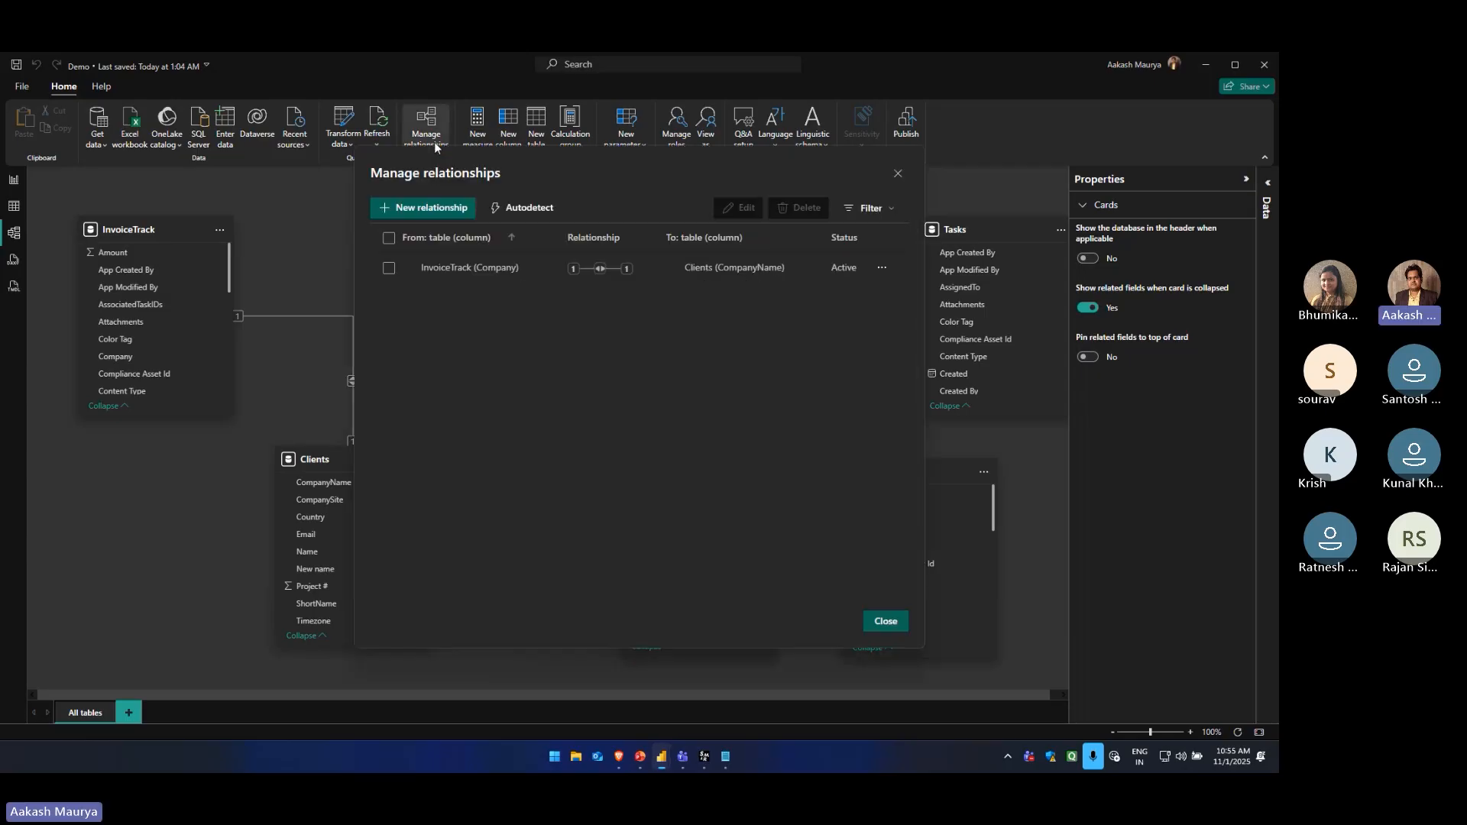
left_click(431, 210)
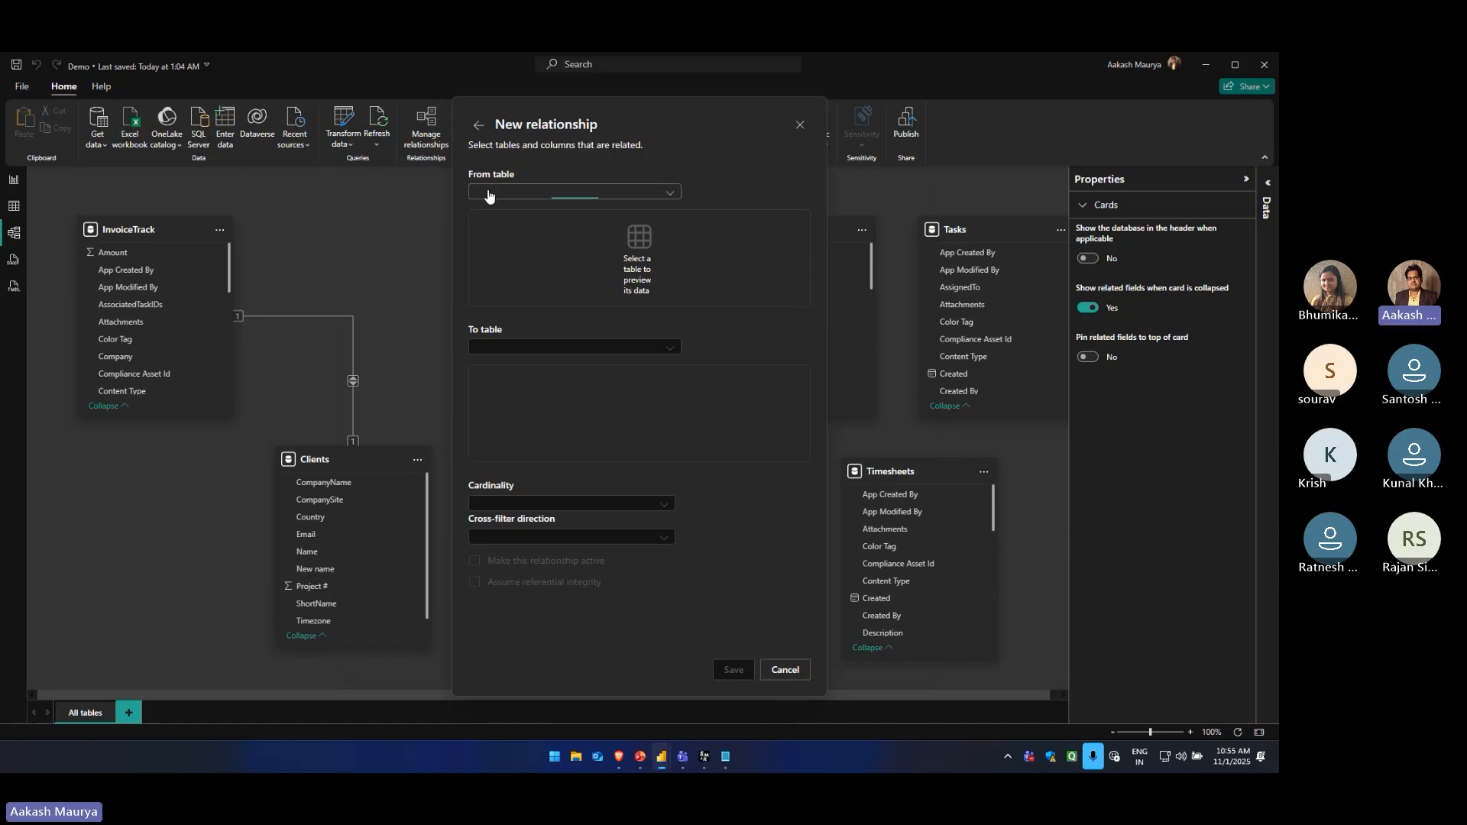
left_click(489, 191)
left_click(507, 210)
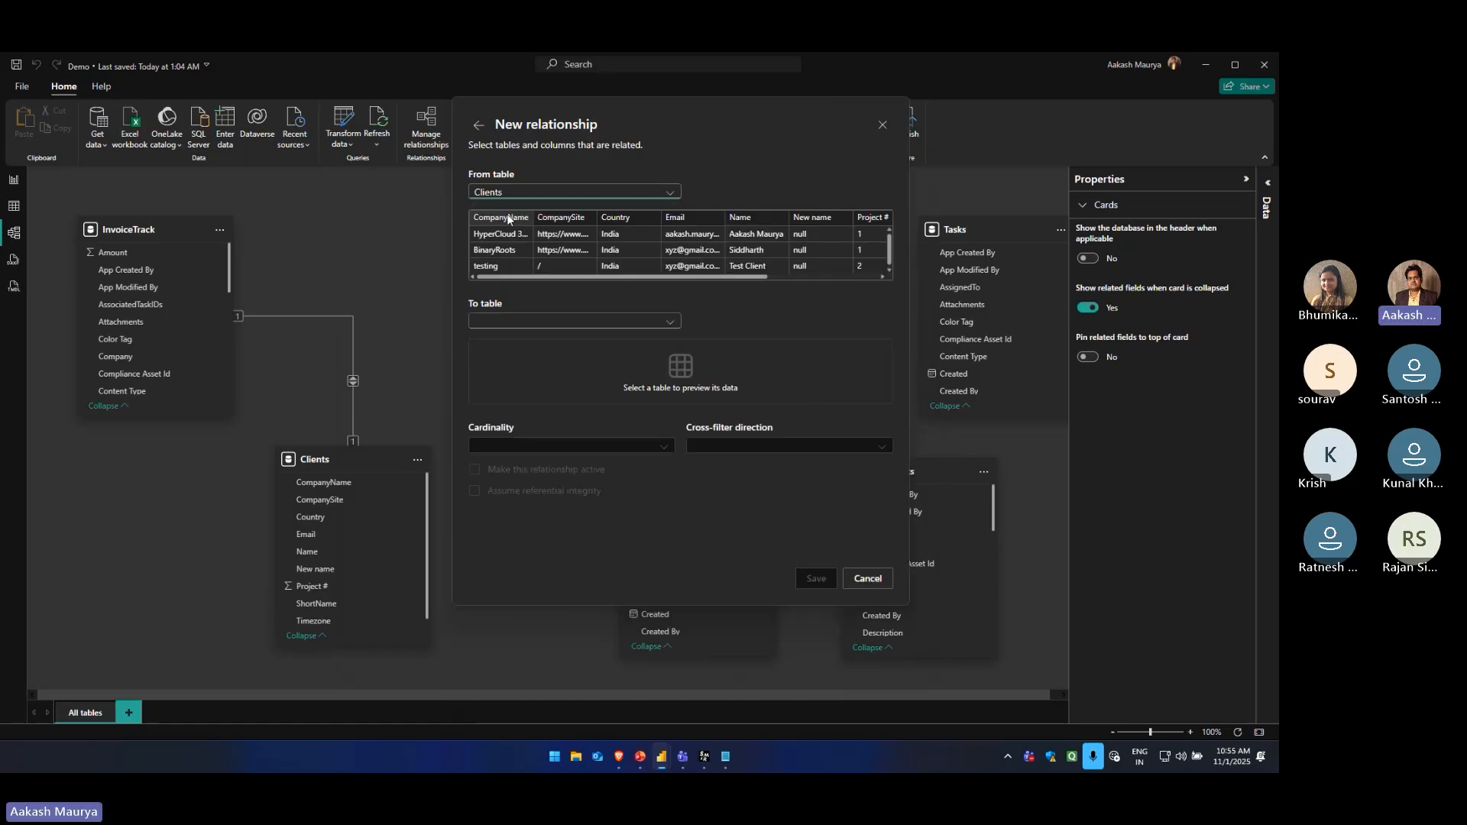
left_click(500, 218)
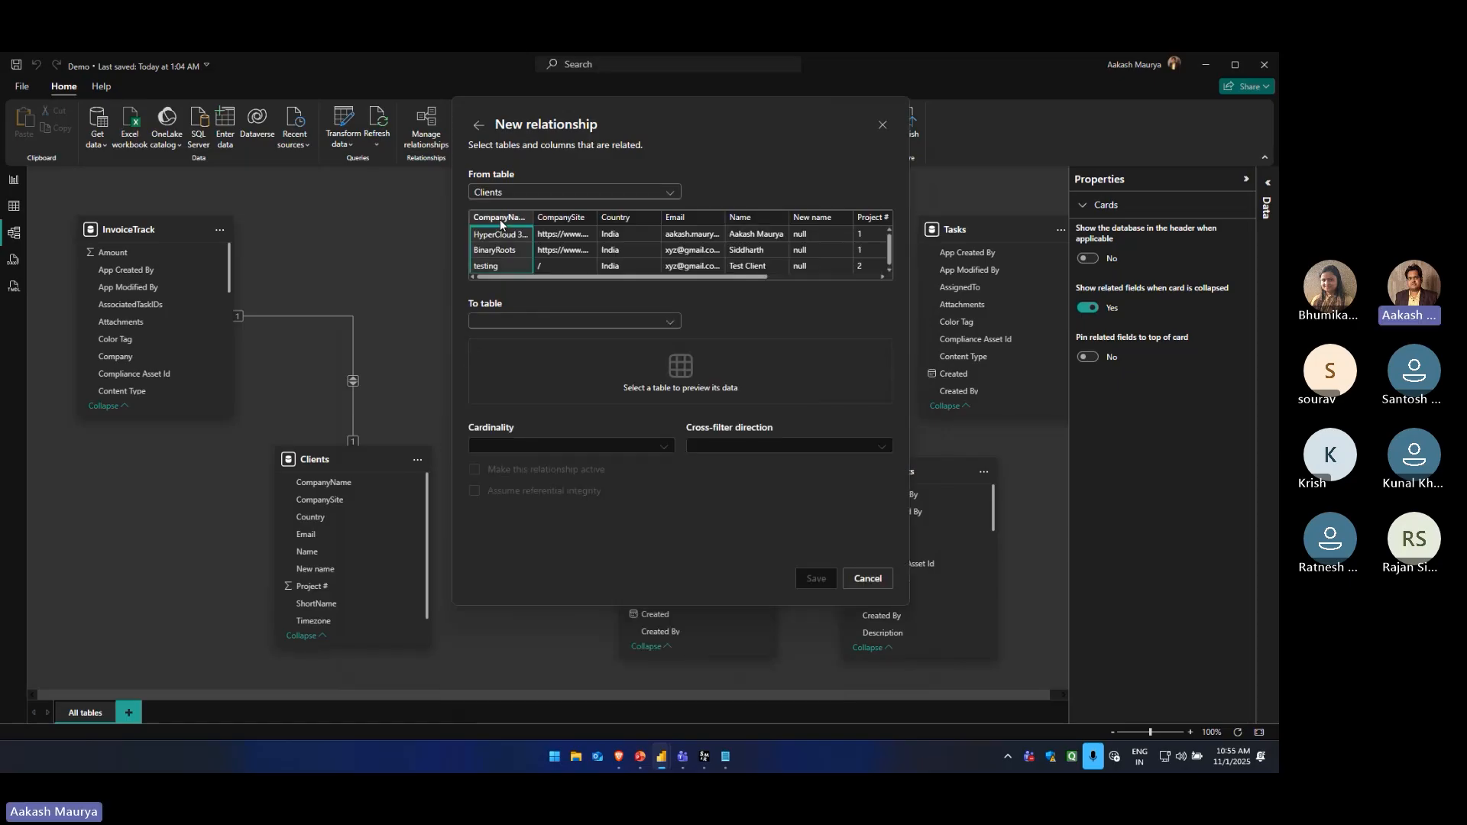
left_click(540, 319)
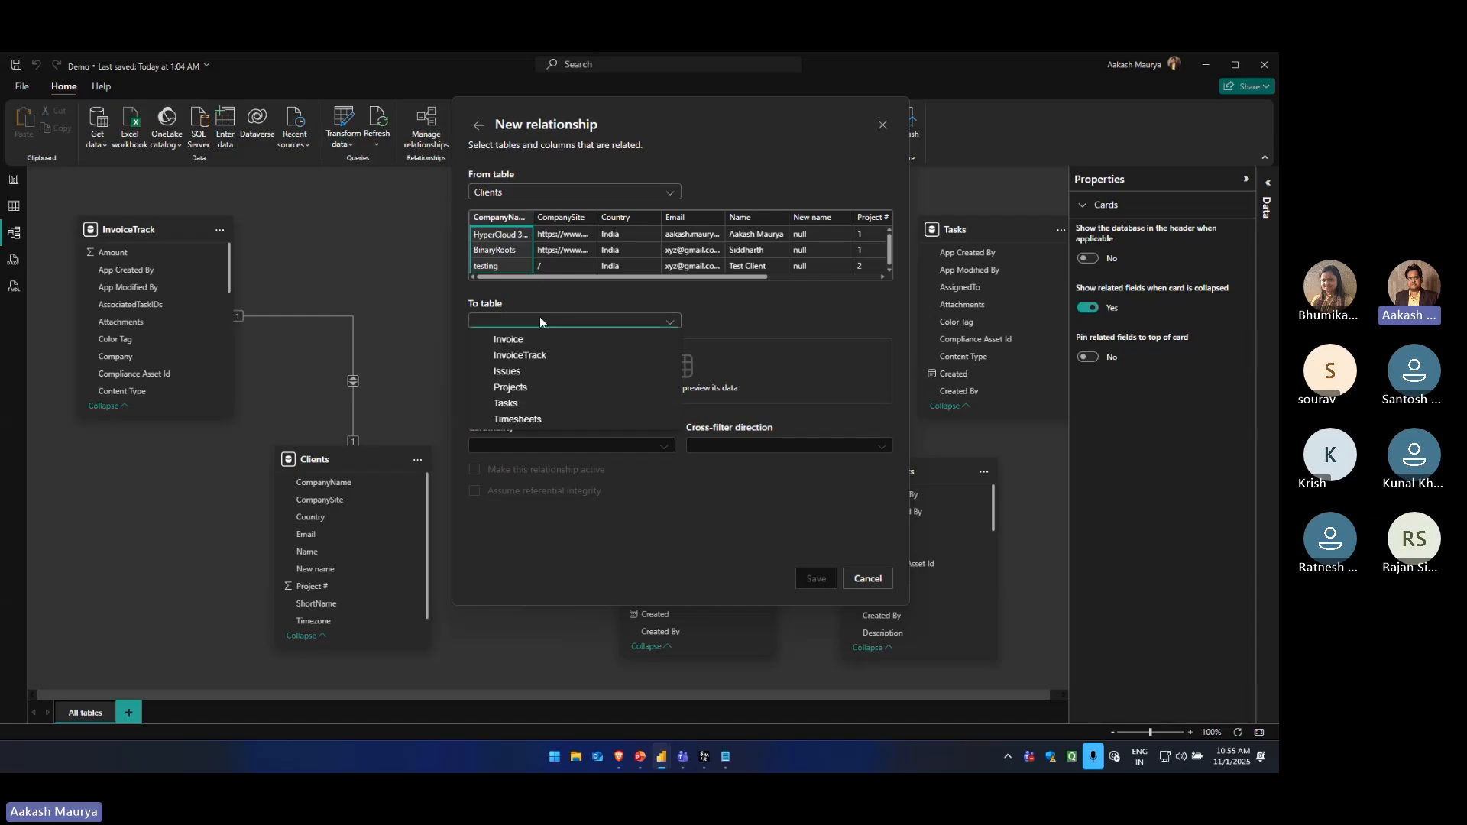
left_click(537, 389)
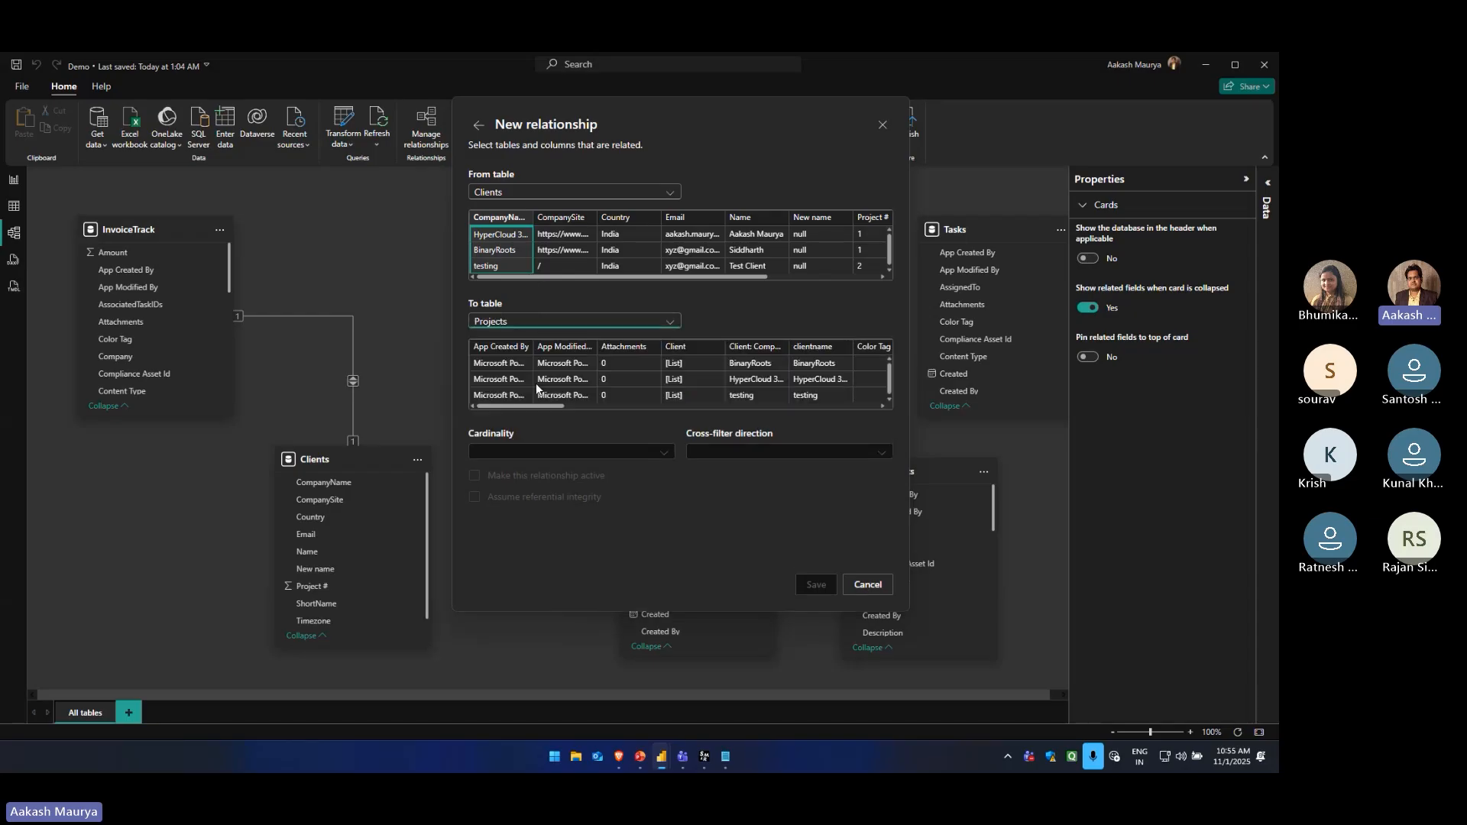
left_click_drag(525, 406, 556, 407)
left_click(607, 347)
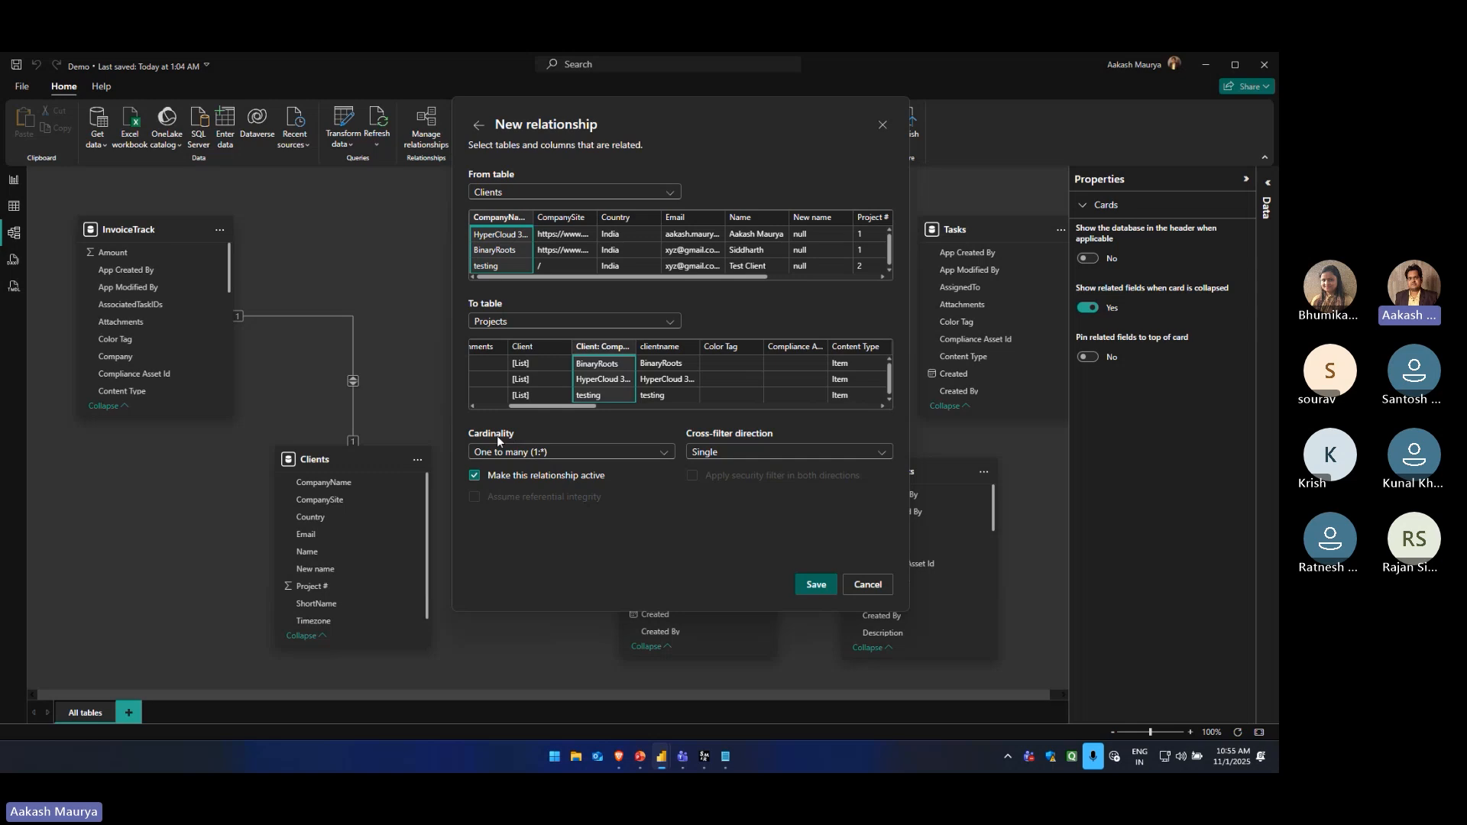
Review the new relationship's cardinality and cross-filter direction options, keeping One to many (1:*) and Single
left_click(539, 451)
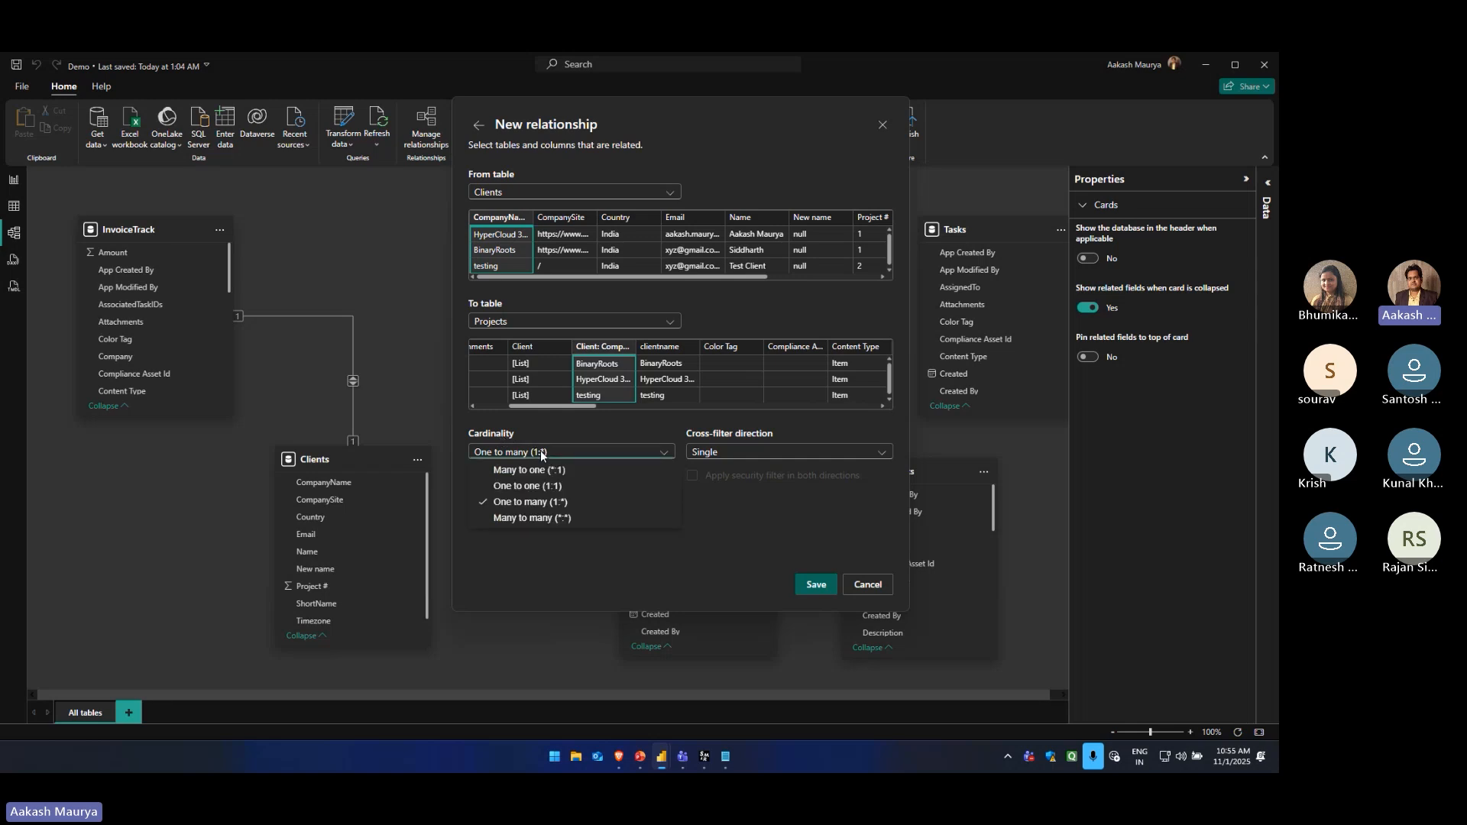
left_click(535, 501)
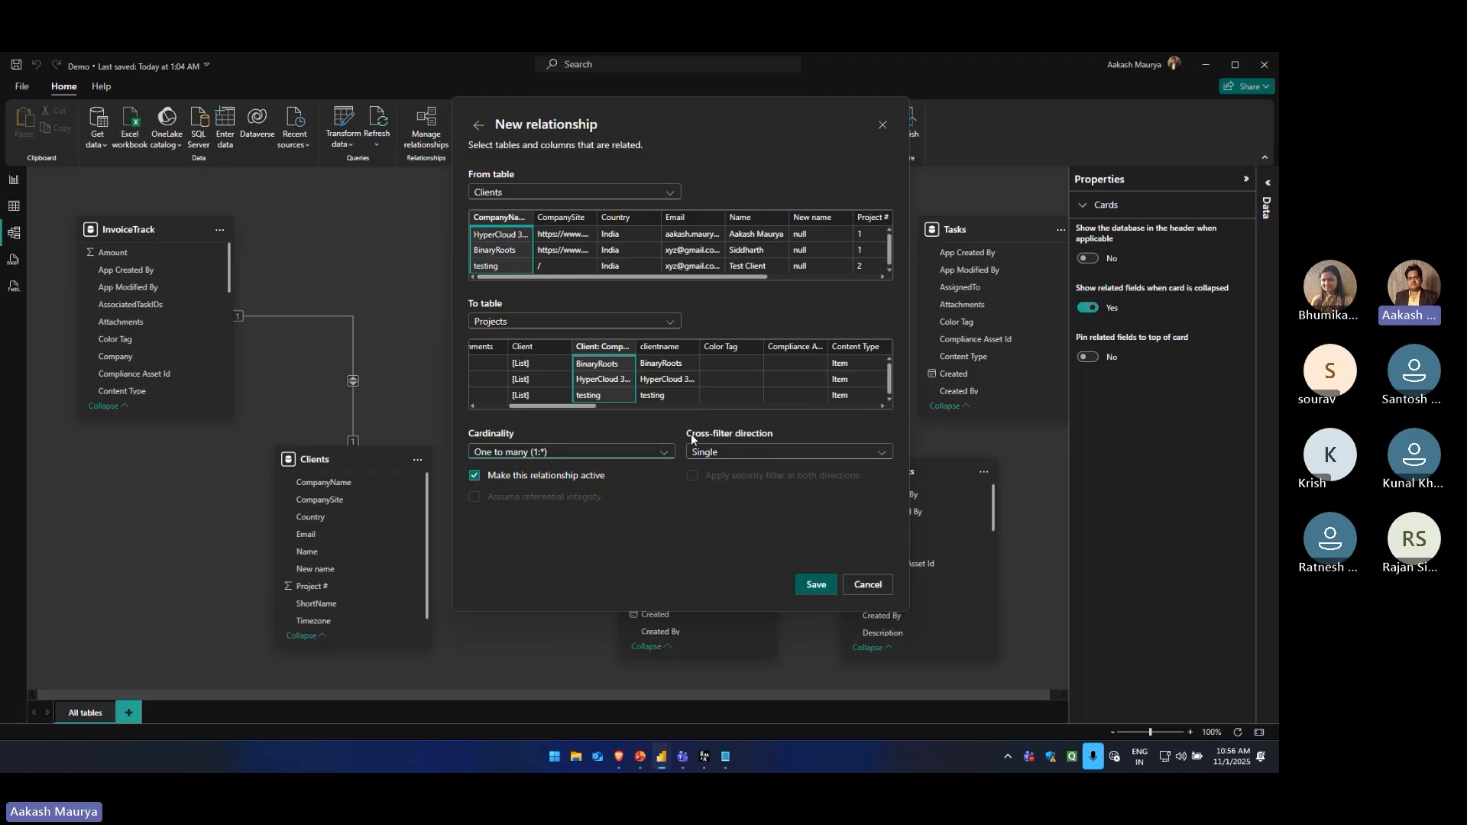
left_click(746, 449)
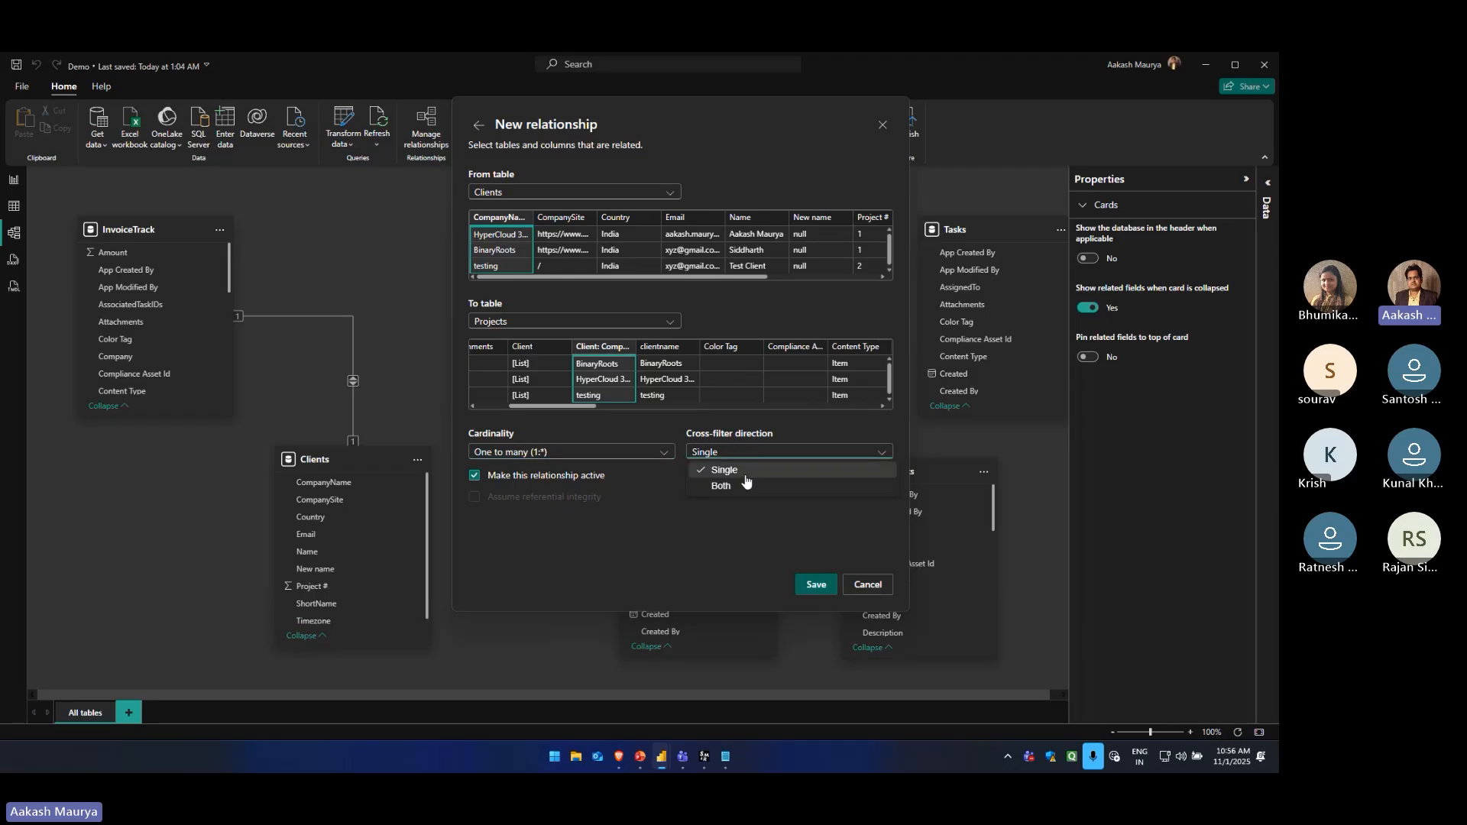
left_click(742, 451)
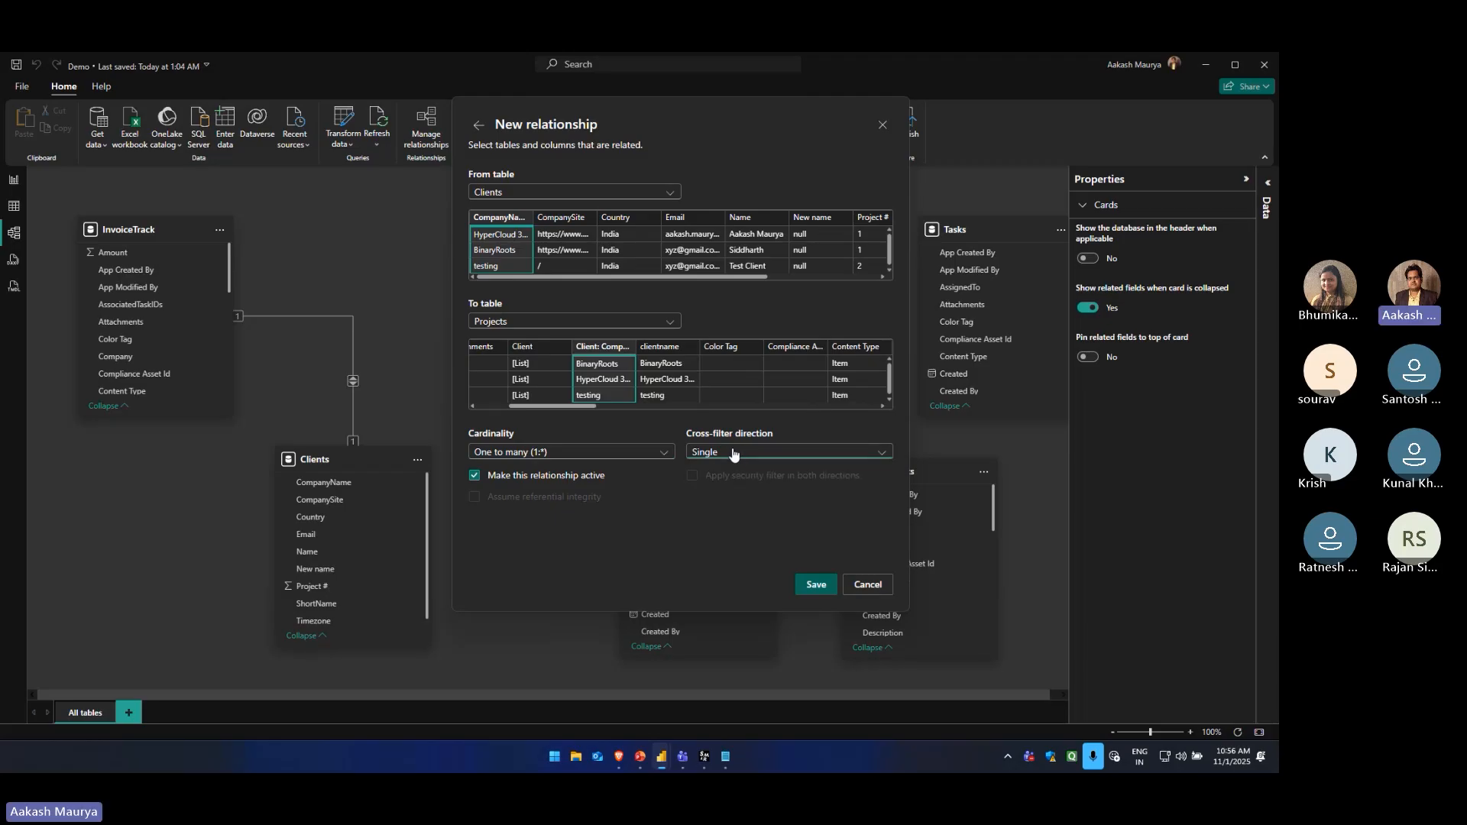
left_click(732, 452)
left_click(665, 535)
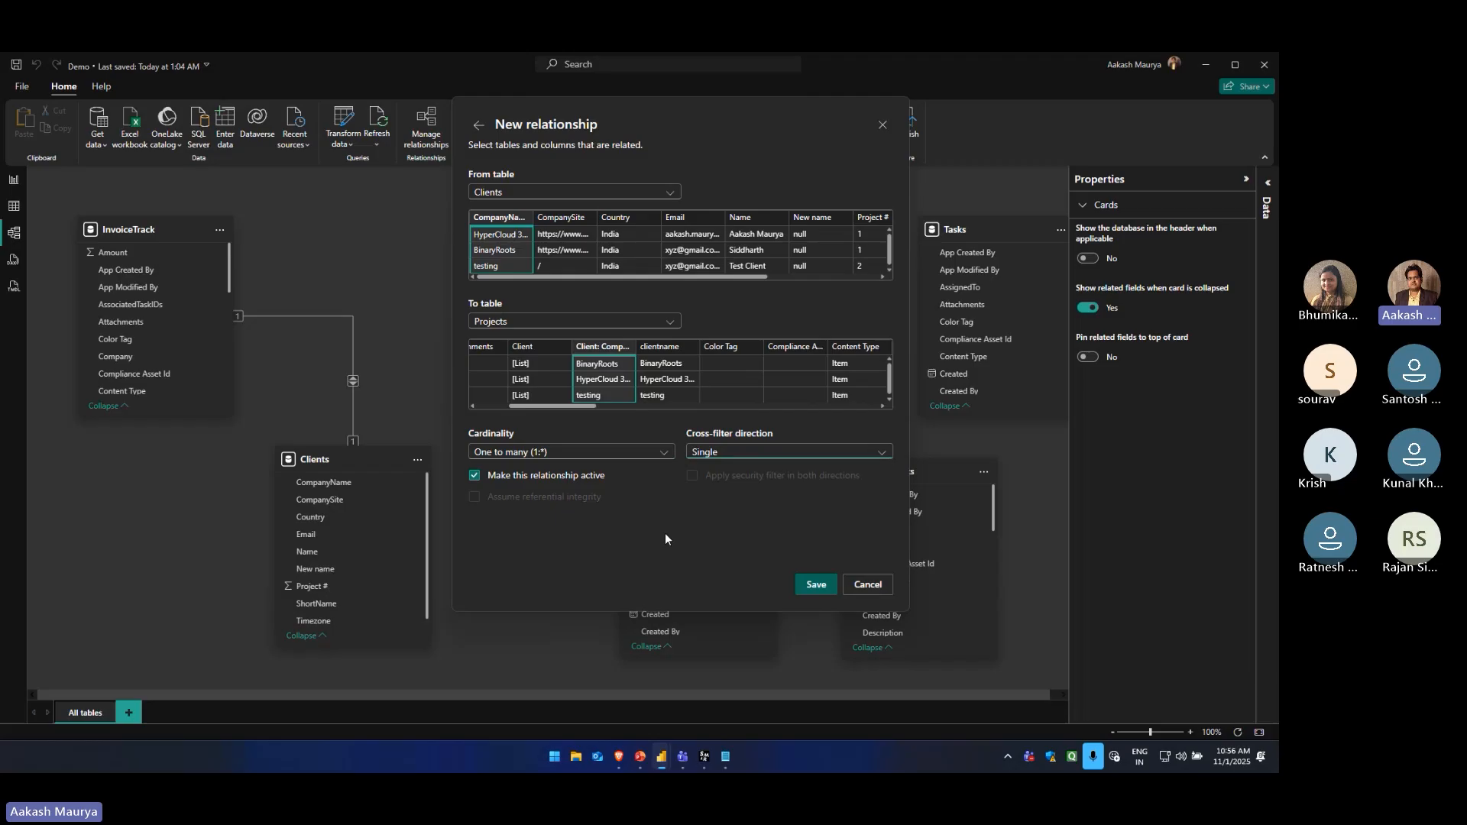
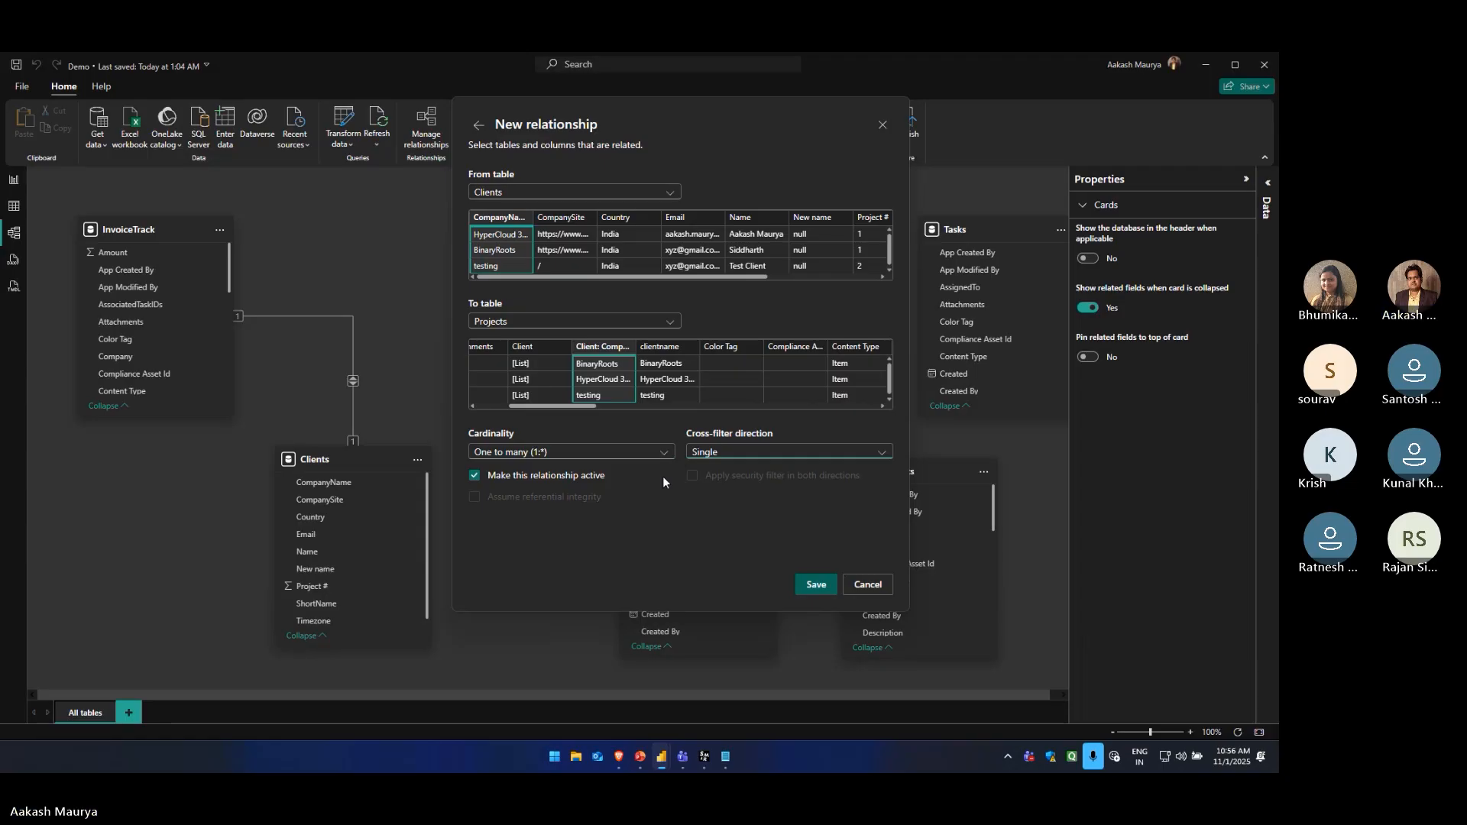
Keep the cross-filter direction at Single after trying Both, save the new Clients-to-Projects relationship, and leave relationship management
left_click(740, 453)
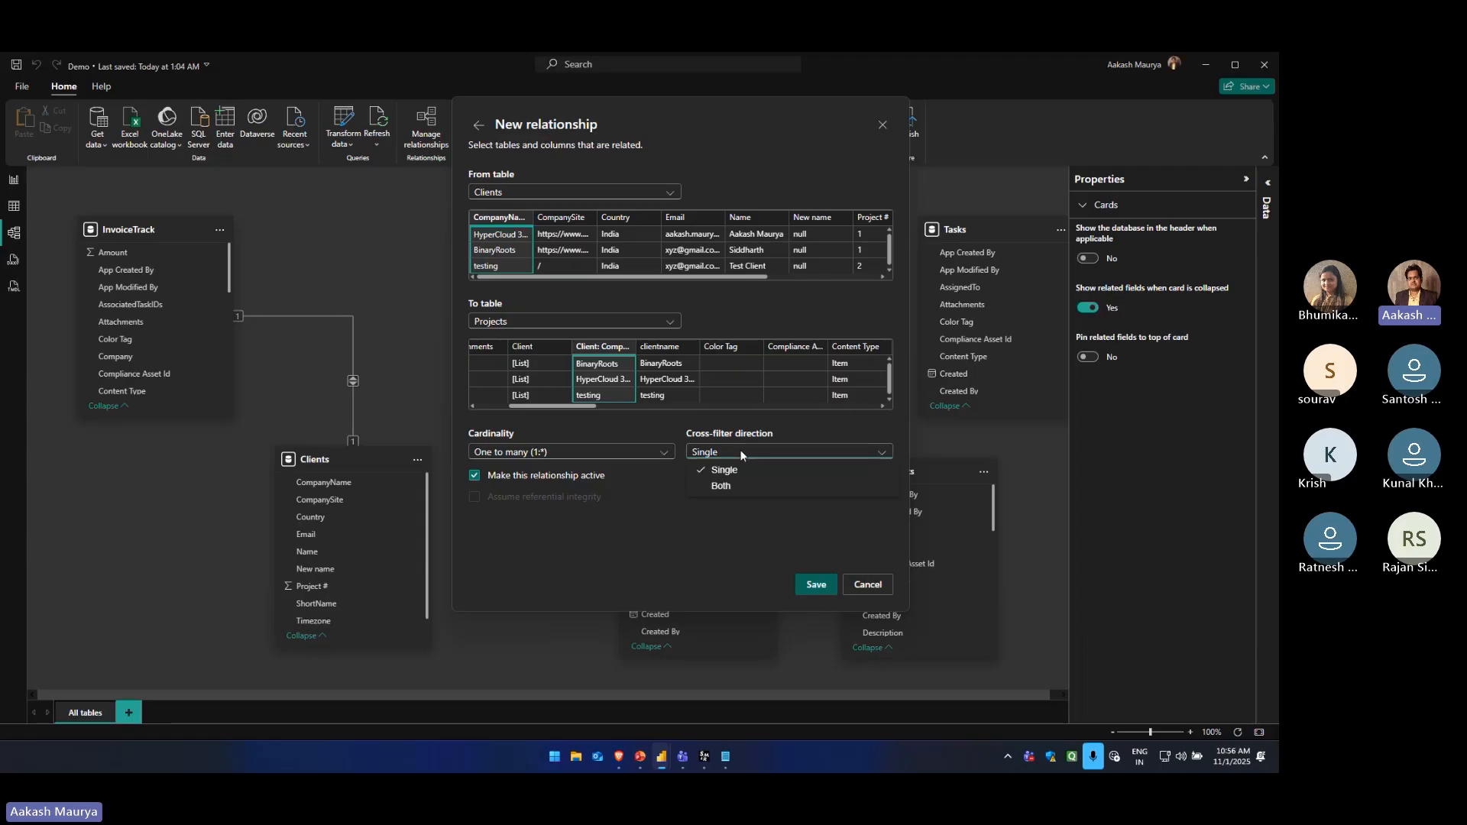
left_click(743, 489)
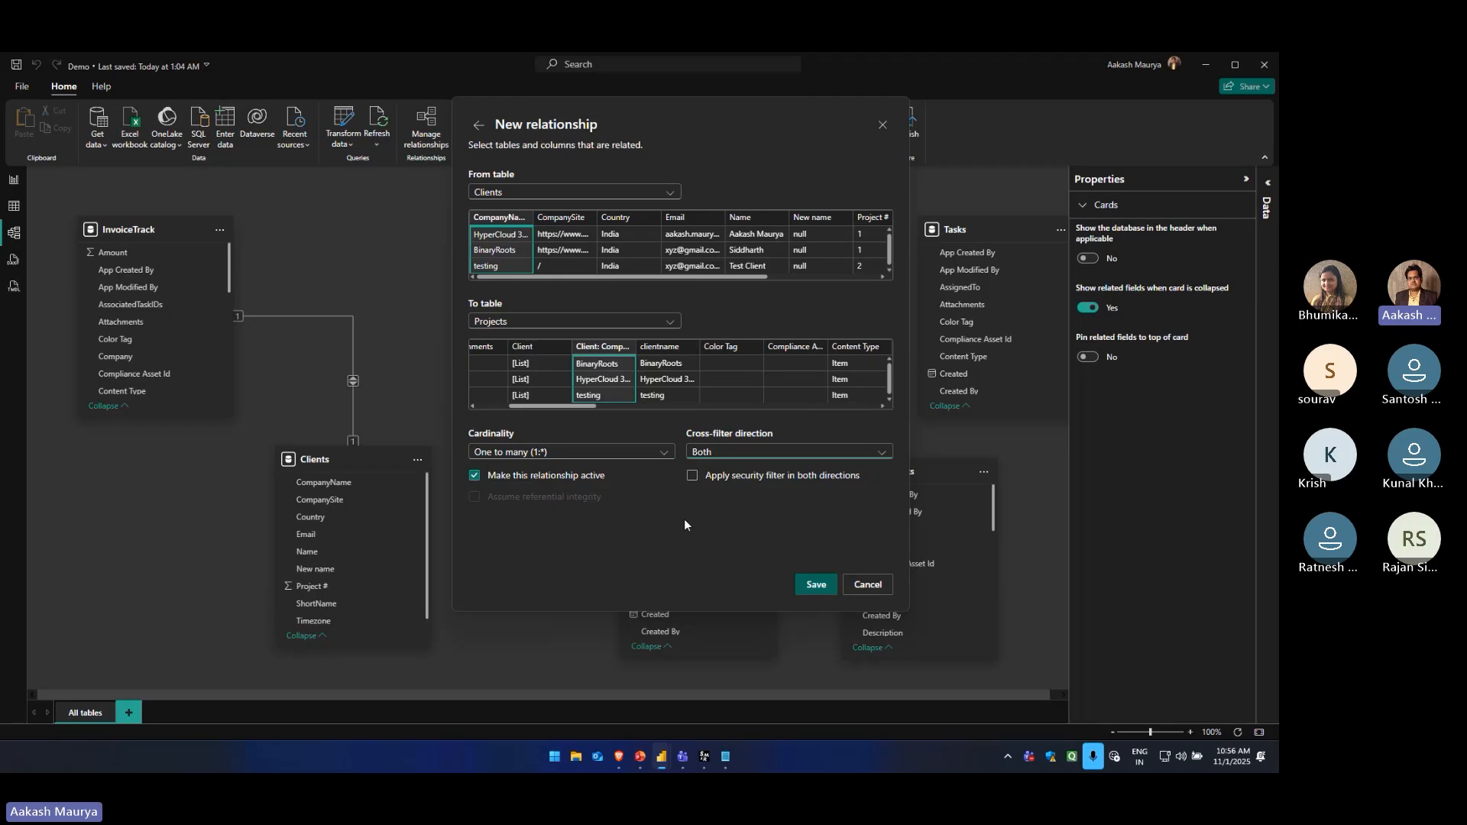
left_click(708, 452)
left_click(710, 468)
left_click(816, 585)
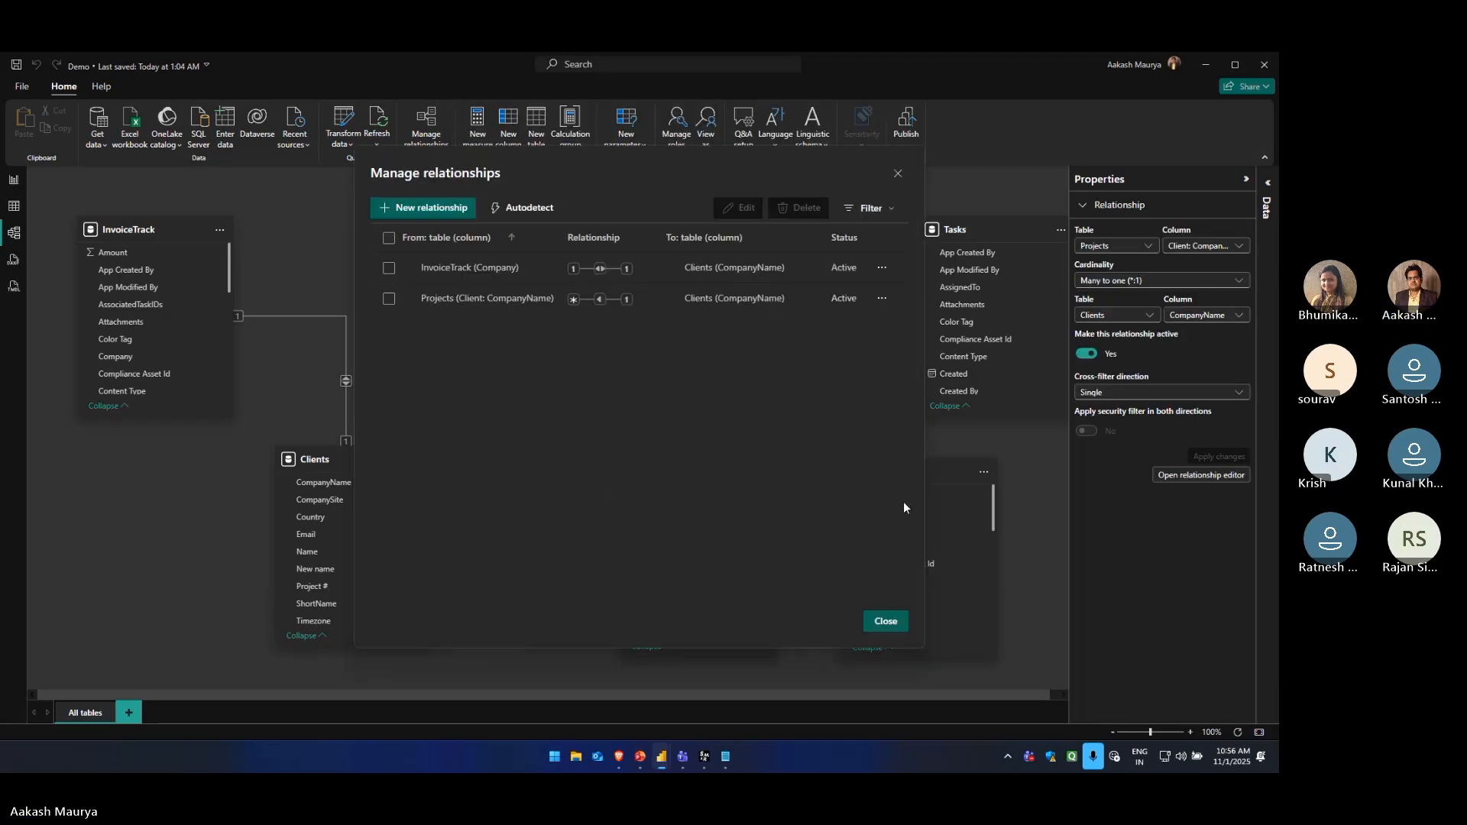
left_click(878, 621)
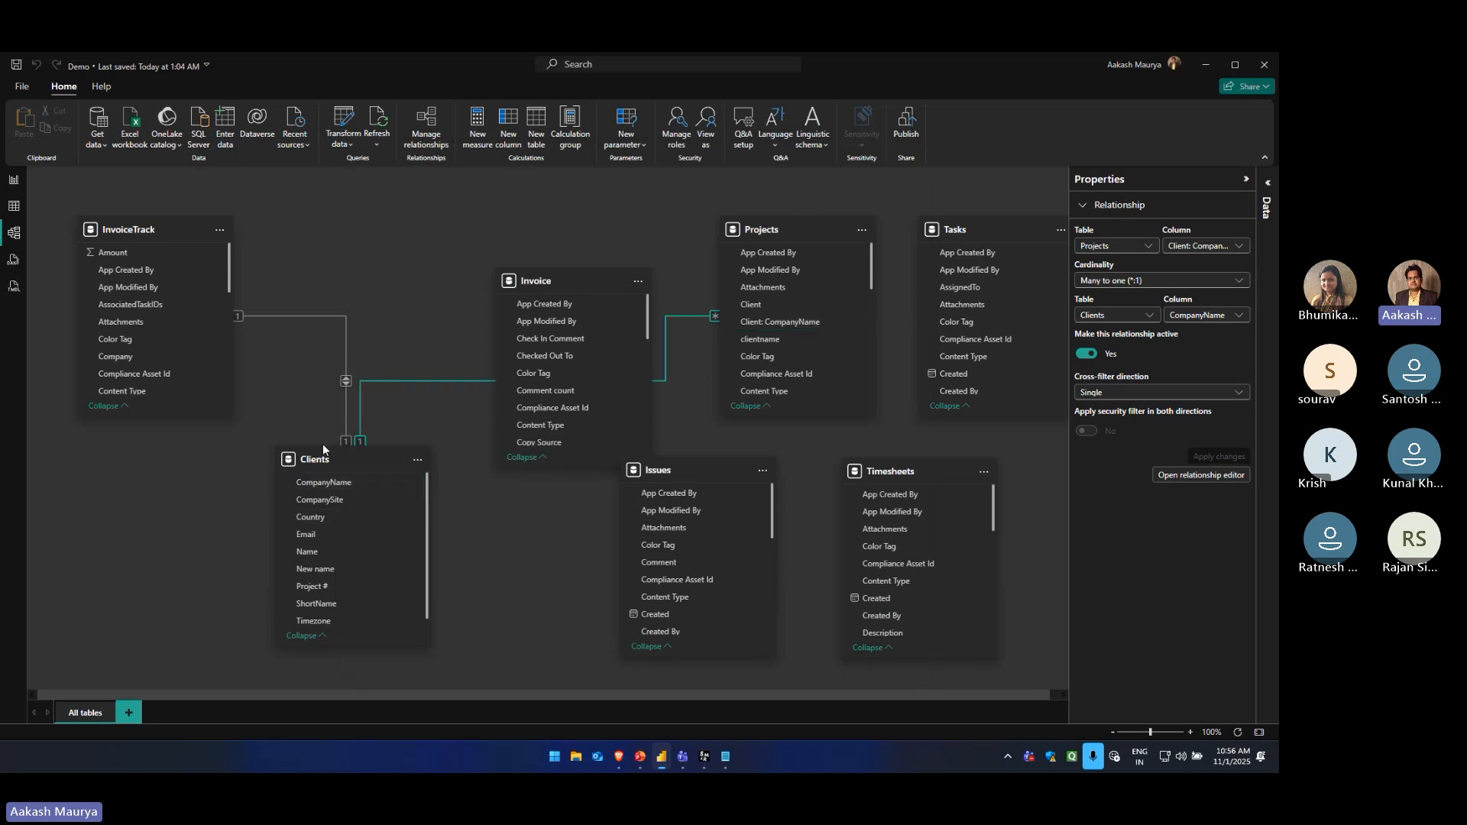
Rearrange the model diagram so Clients sits in the upper row between InvoiceTrack and Projects, with Invoice moved down beside Issues
left_click_drag(319, 459, 336, 462)
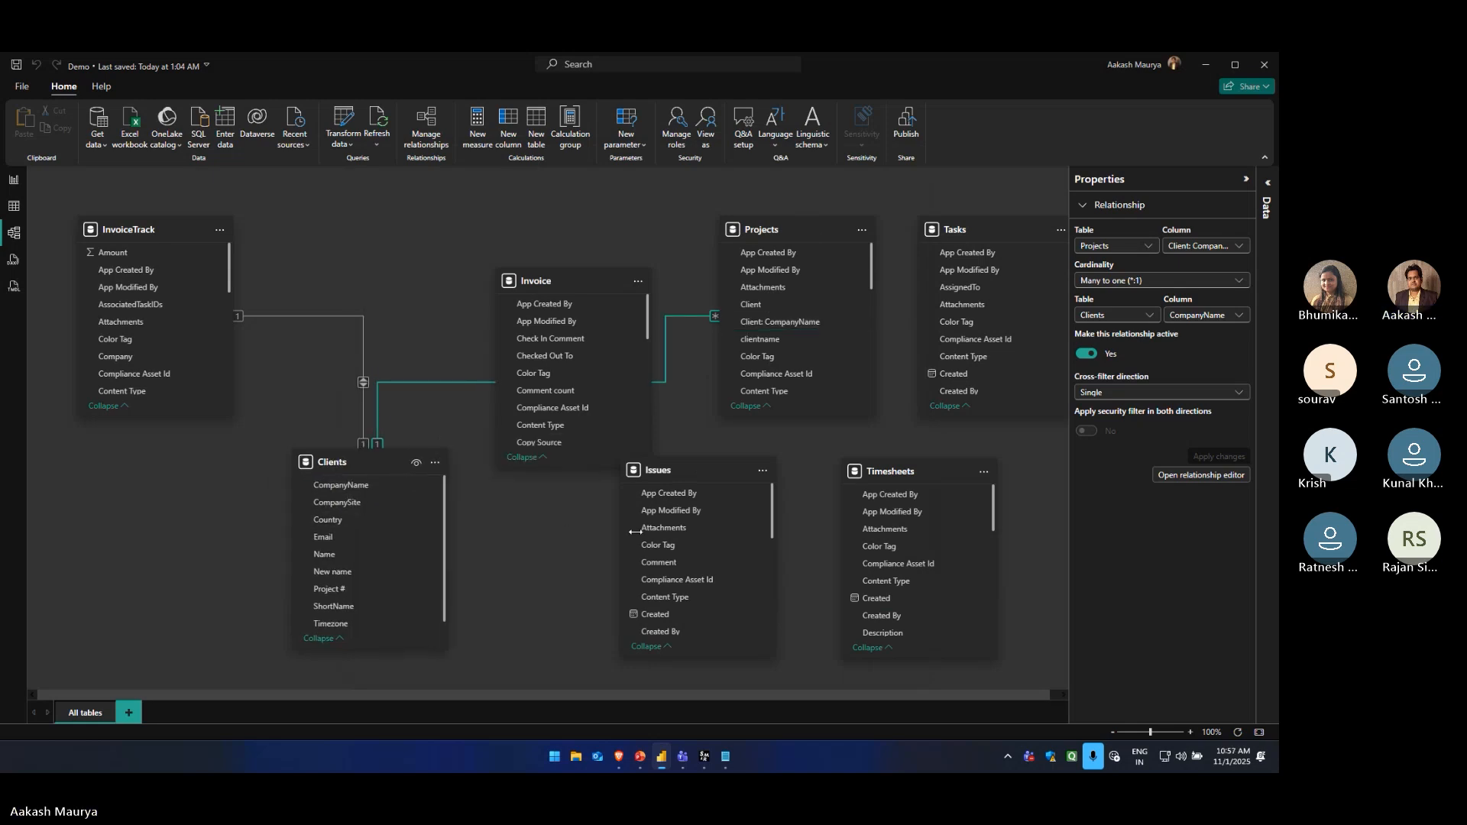
left_click_drag(566, 283, 534, 542)
left_click_drag(398, 466, 389, 233)
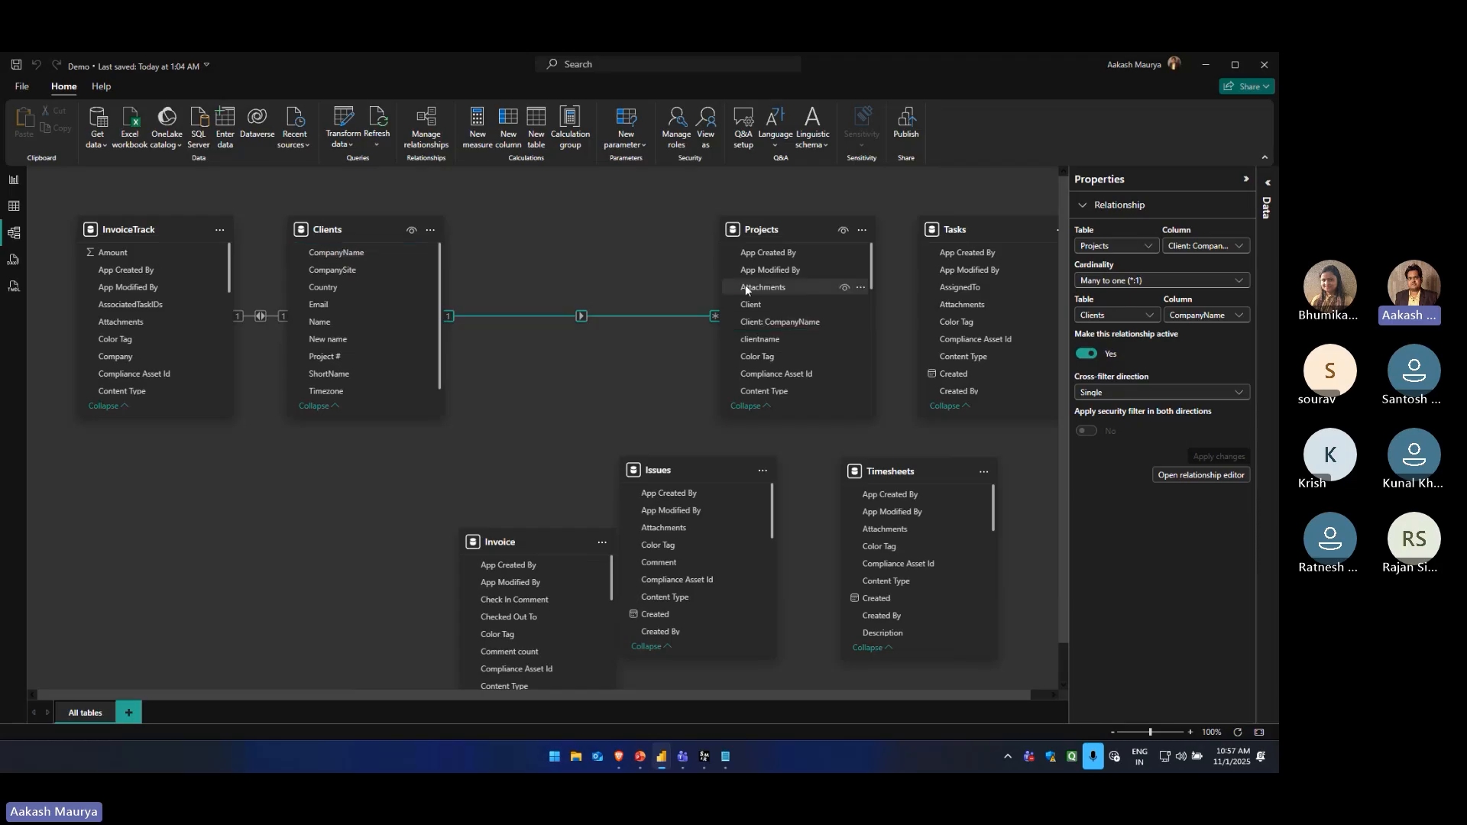
left_click_drag(371, 224, 436, 217)
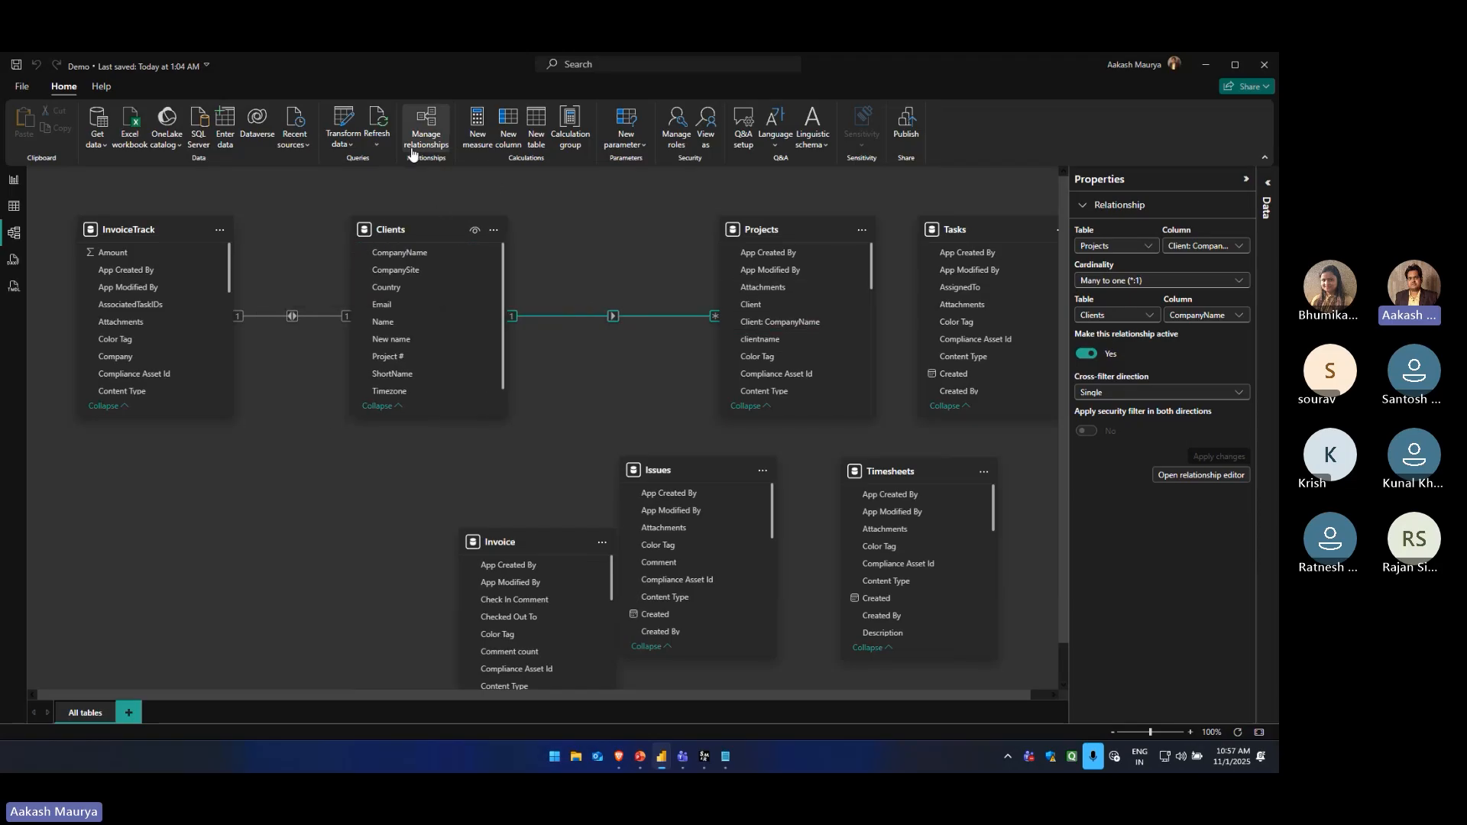
Review the saved relationship between Projects and Clients without changing it, and check the CompanyName column of Clients in the diagram
left_click(435, 131)
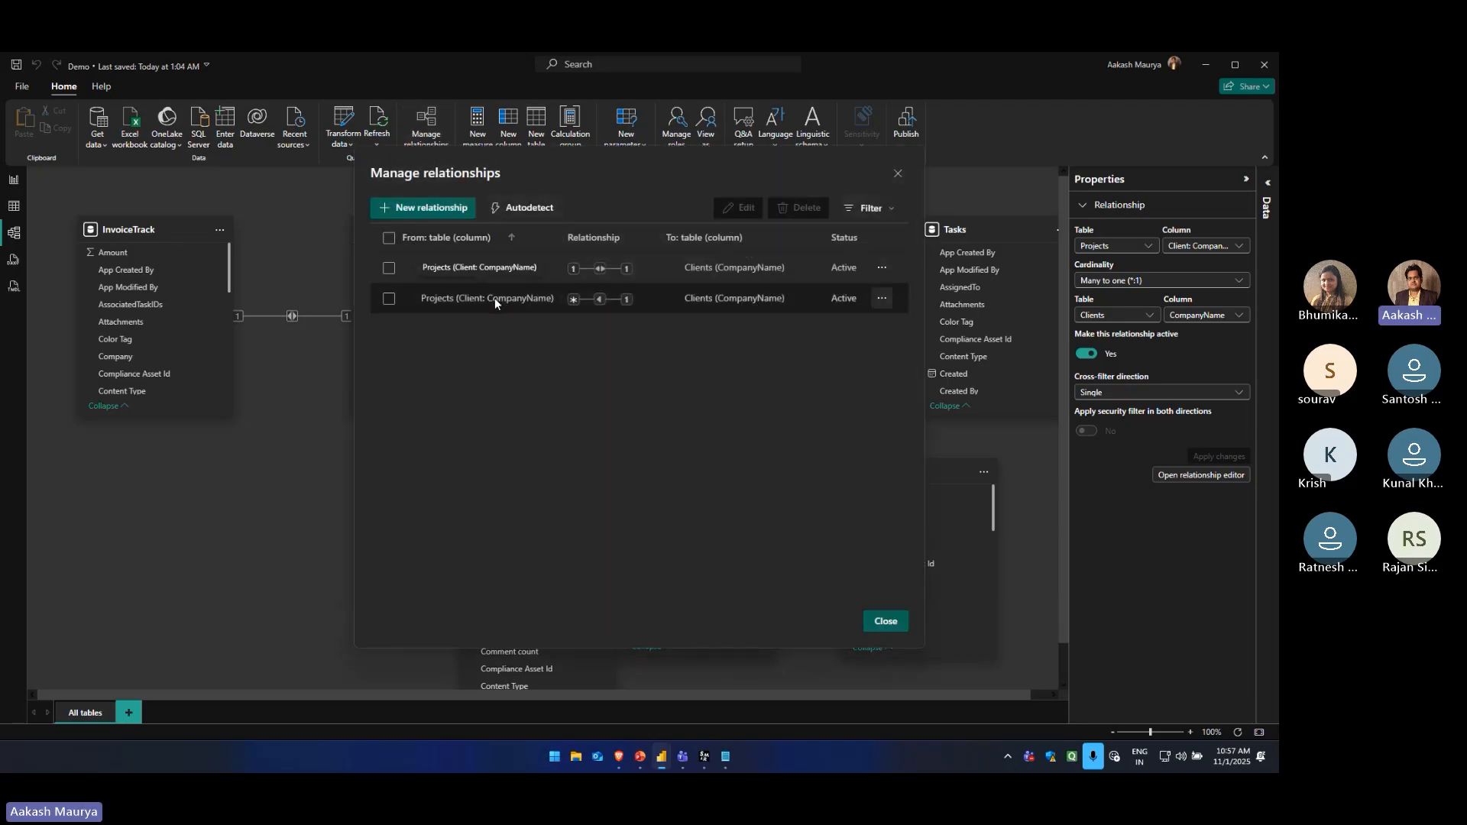
left_click(882, 297)
left_click(799, 326)
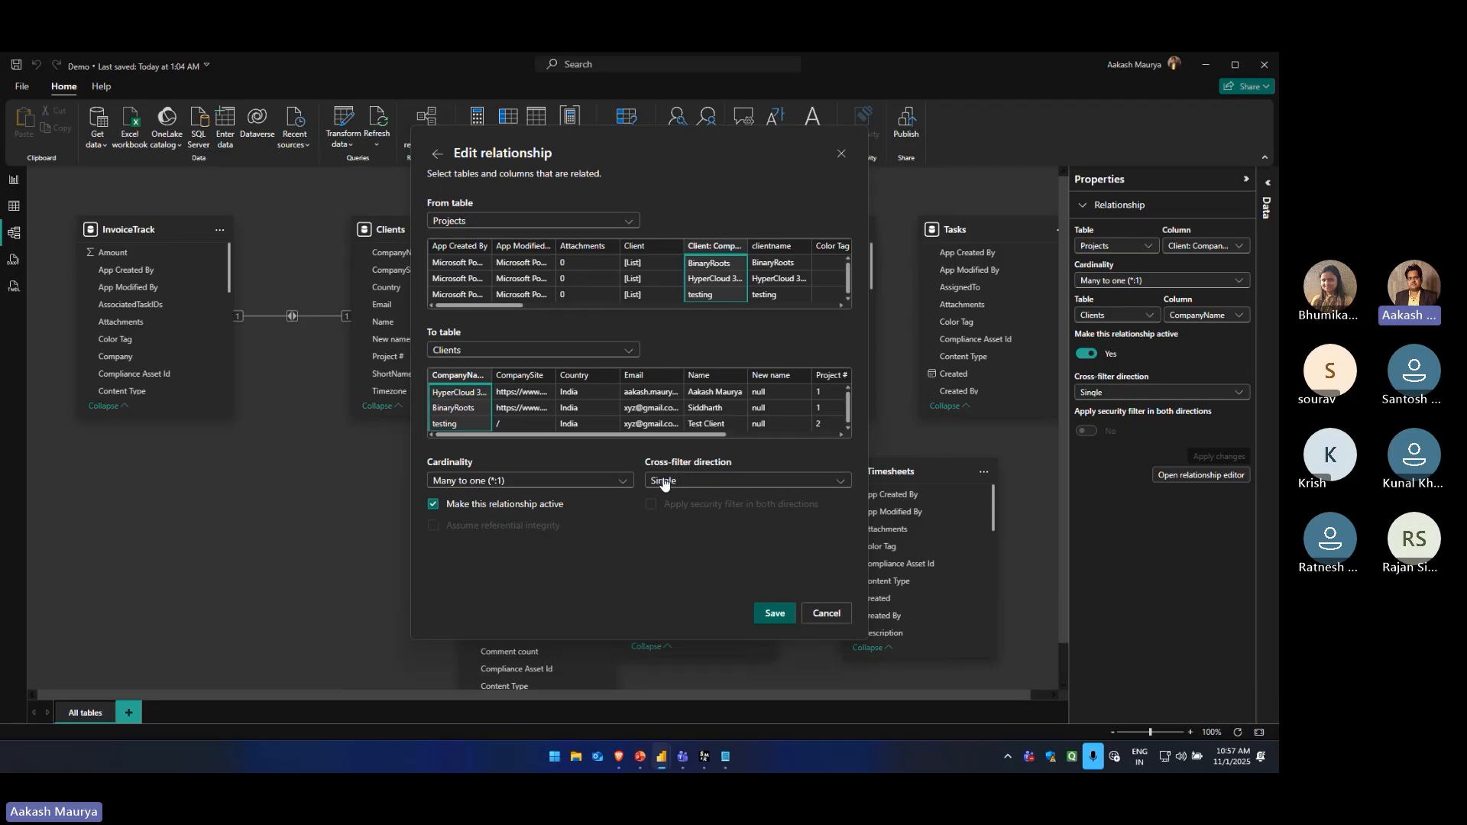
left_click(842, 610)
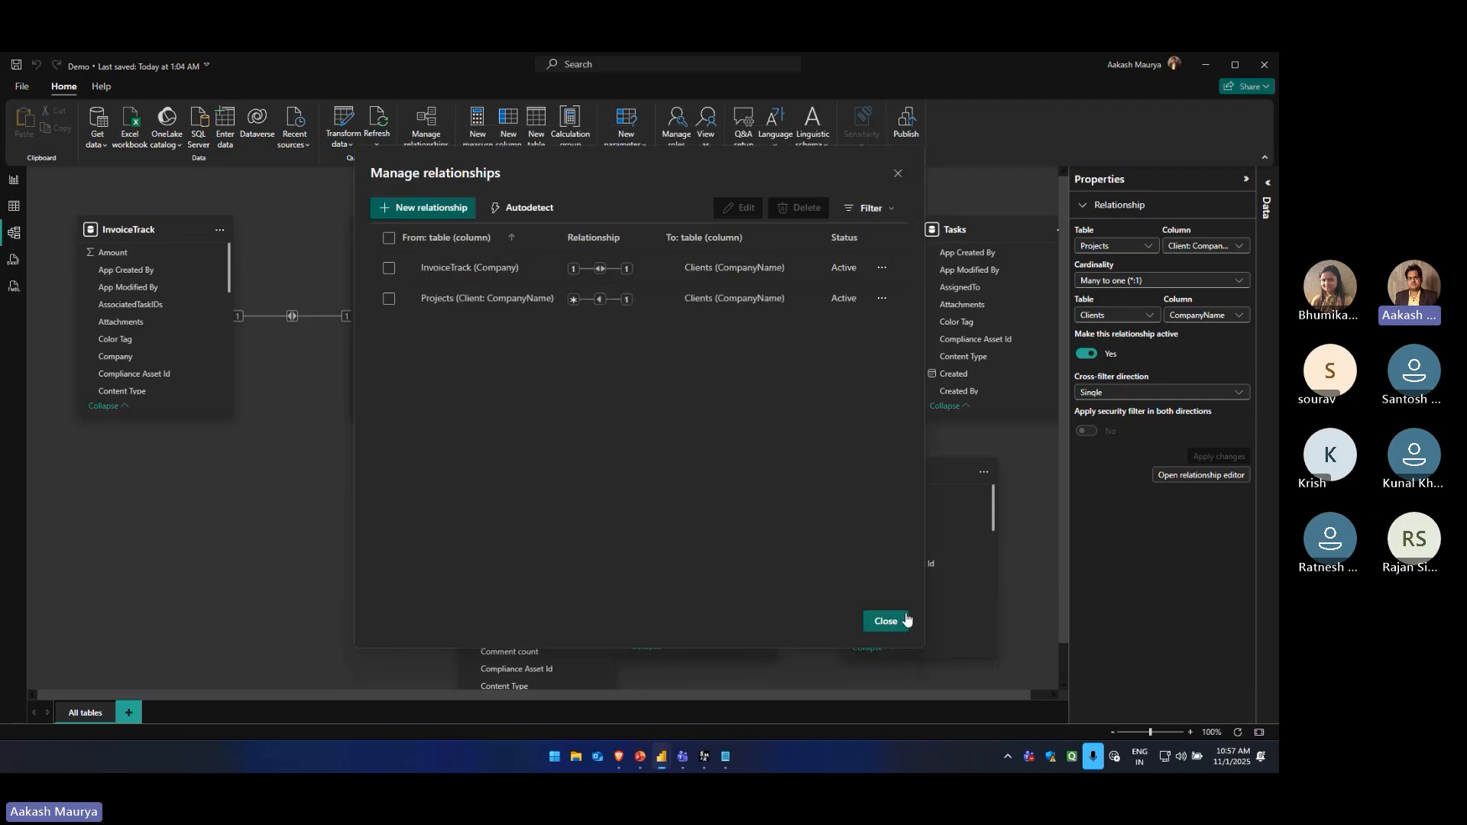
left_click(885, 620)
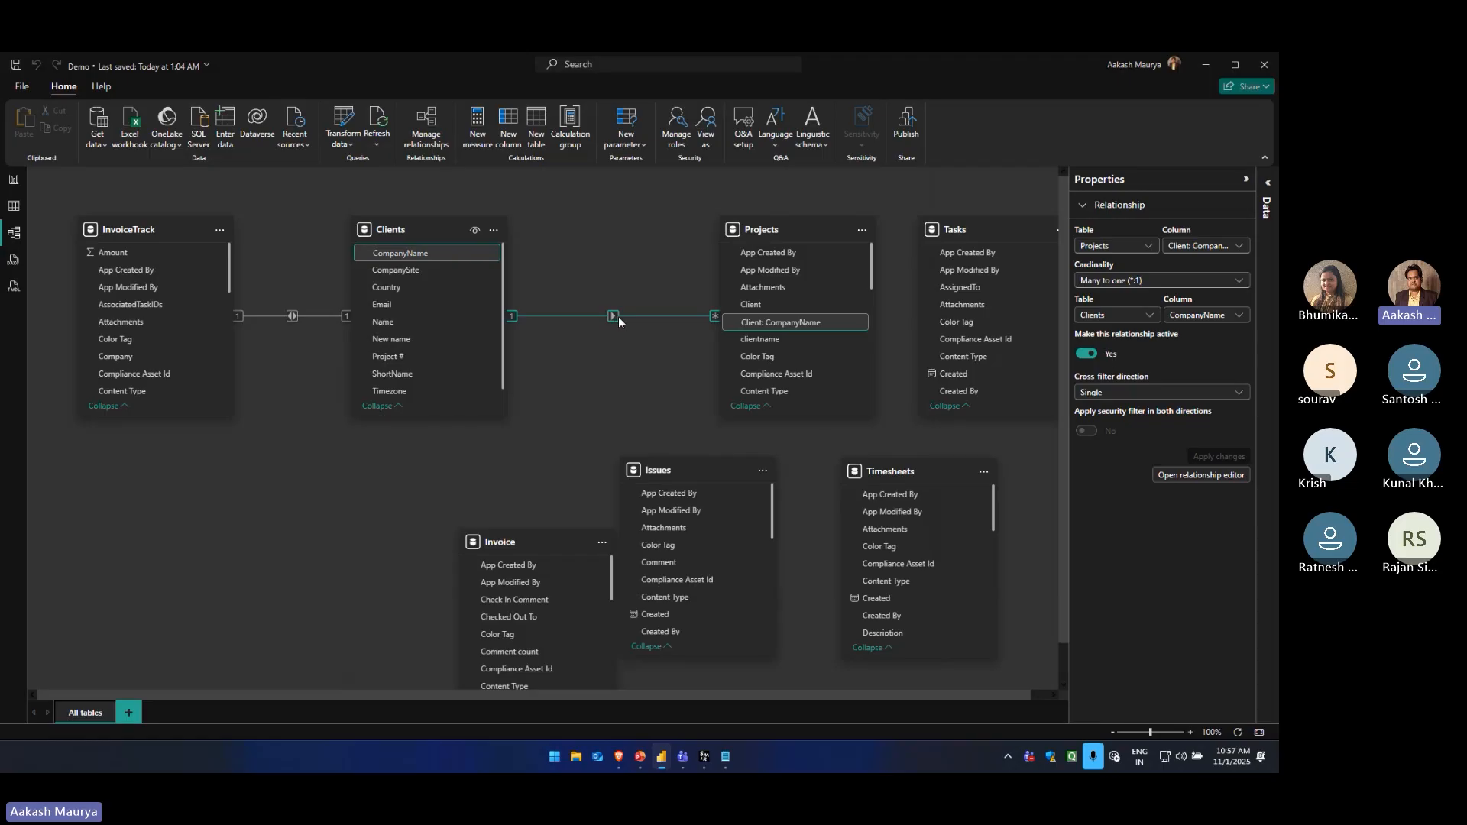
left_click(410, 252)
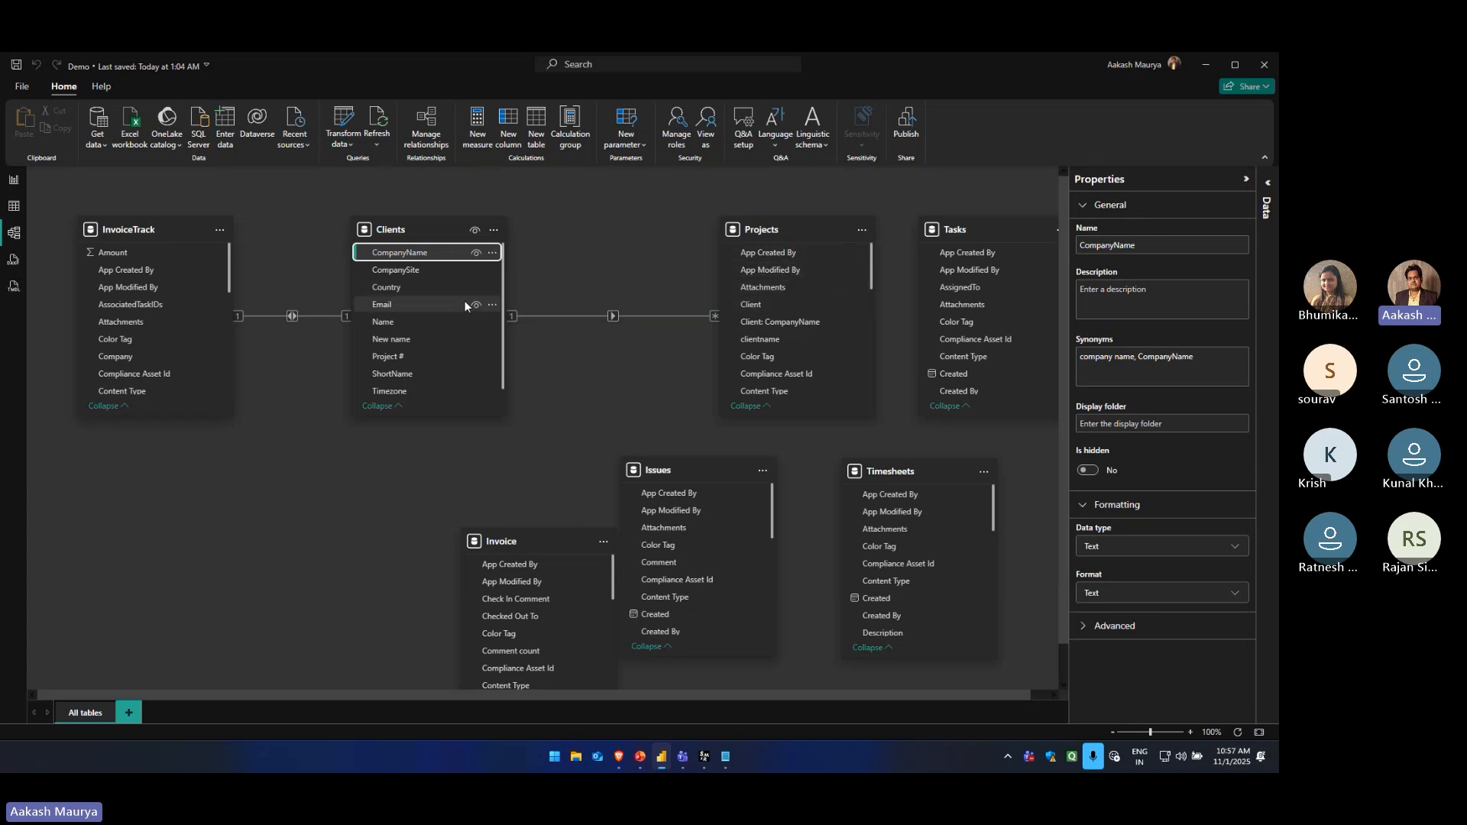
Change the cross-filter direction of the Clients–Projects relationship to Both and save it
double_click(614, 317)
left_click(755, 482)
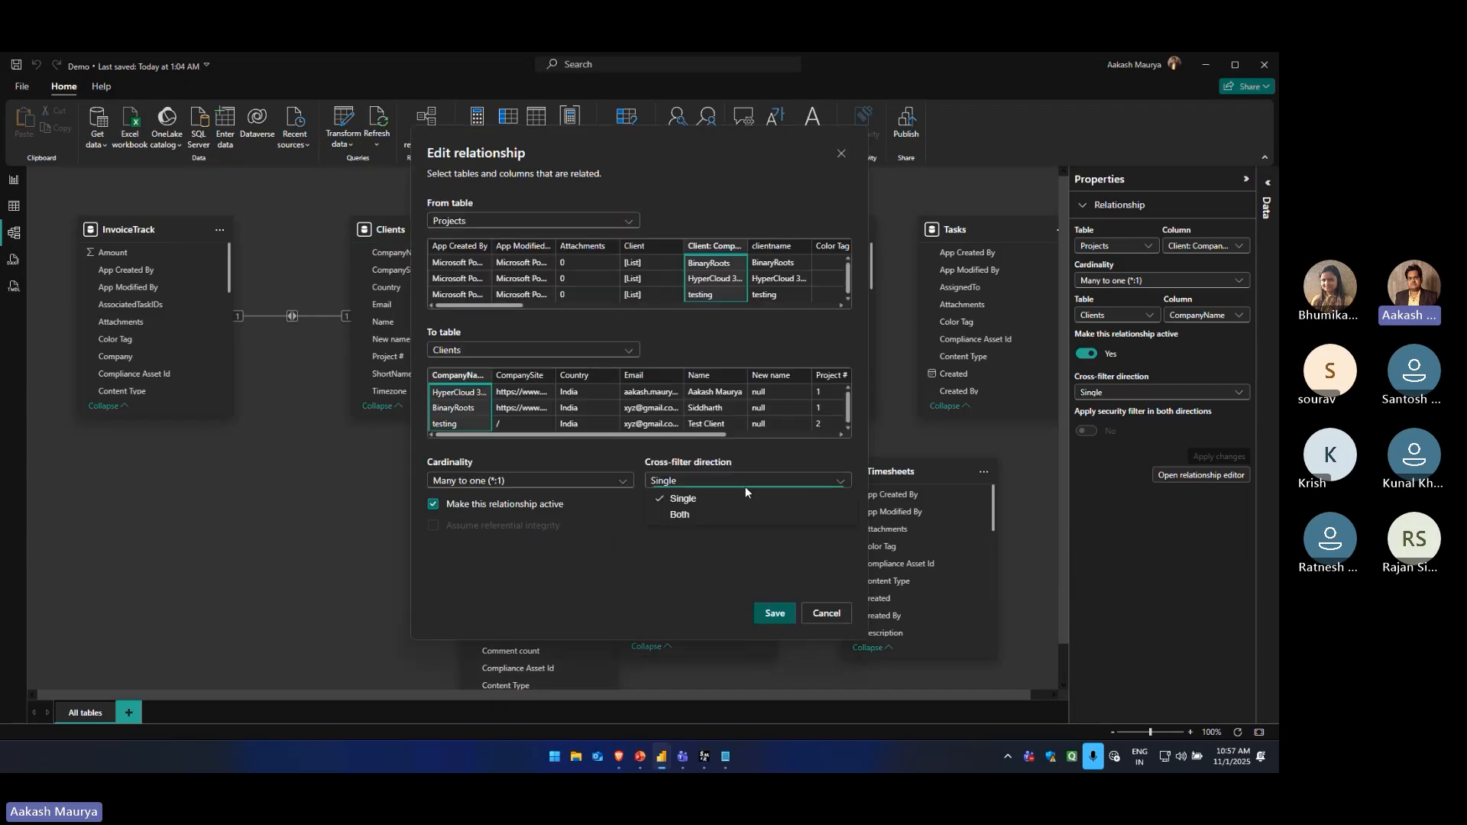
left_click(706, 500)
left_click(701, 484)
left_click(699, 517)
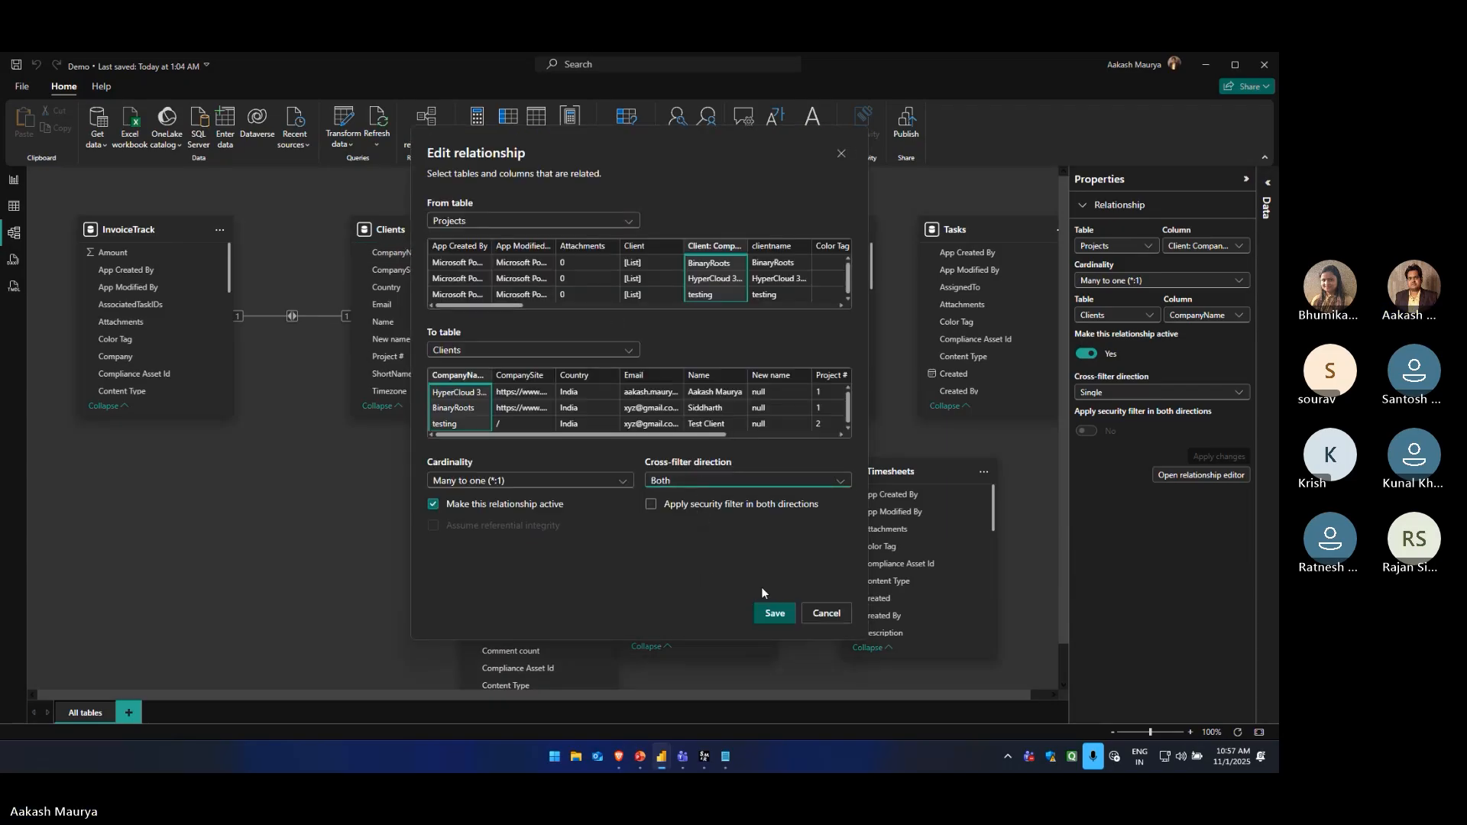
left_click(775, 613)
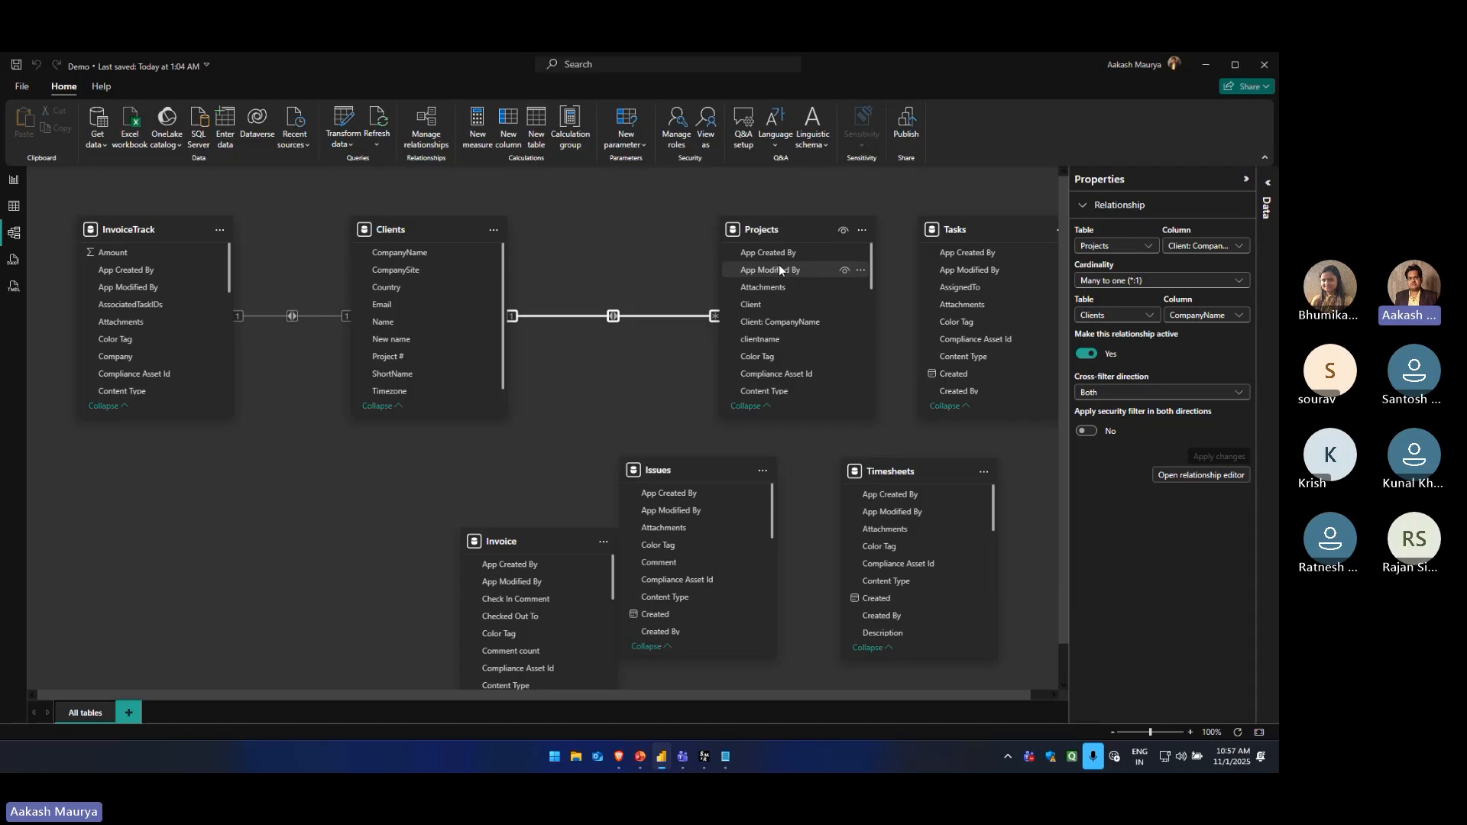
On the empty report page, add a table visual with CompanyName and Name from Clients, and make it wider and shorter
left_click(2, 184)
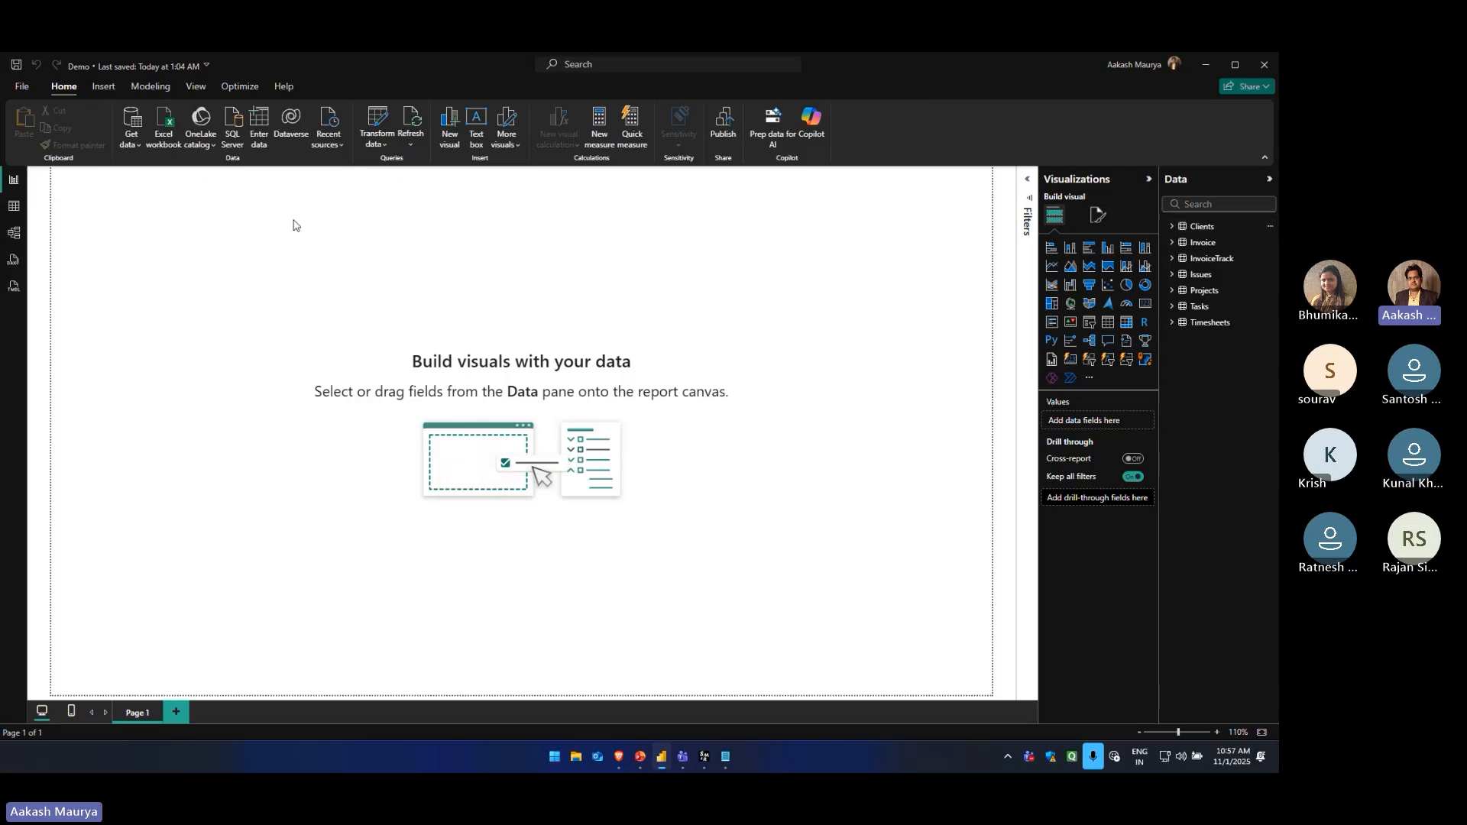
left_click(1109, 324)
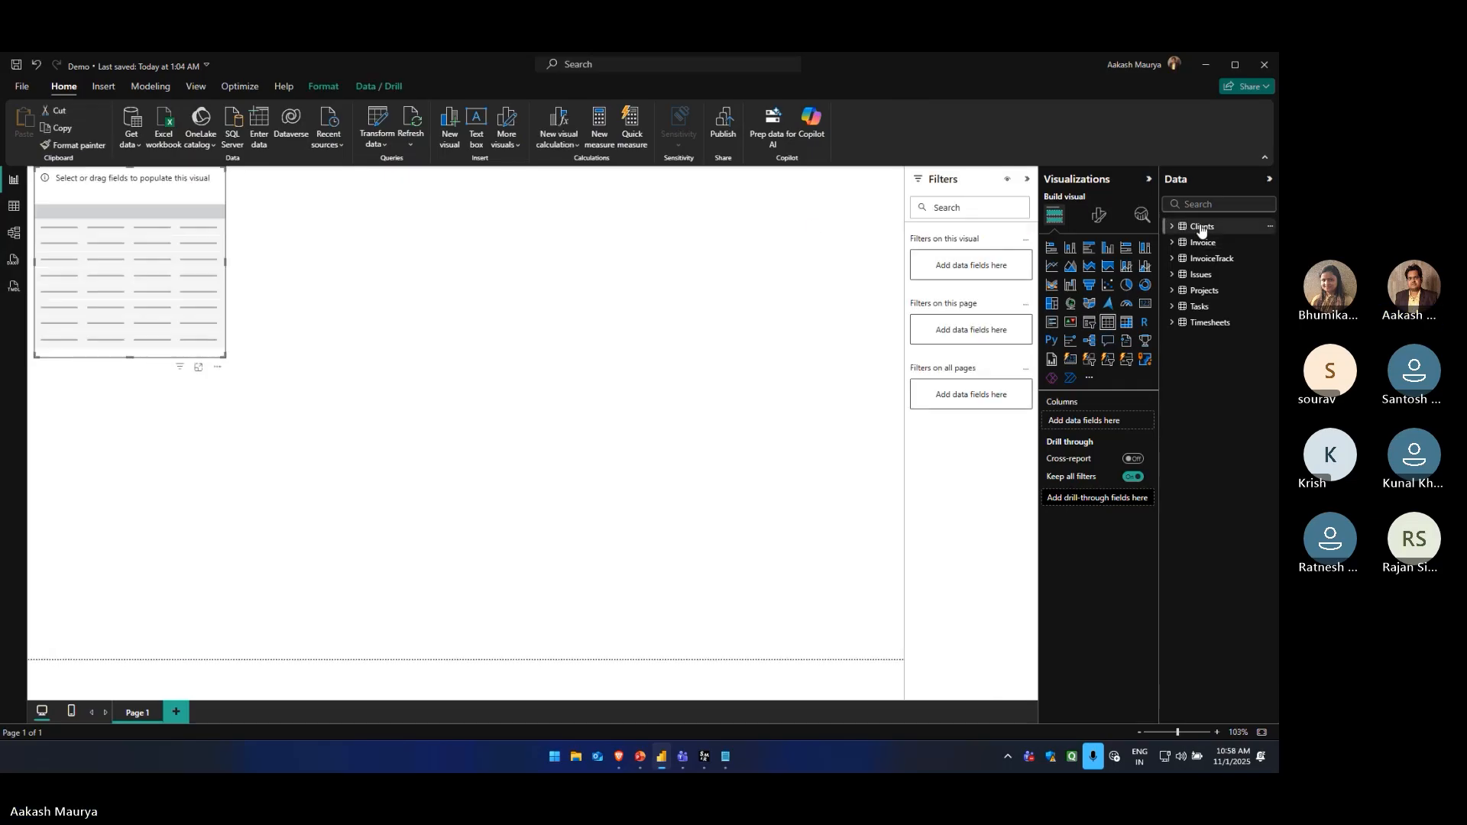
left_click(1172, 227)
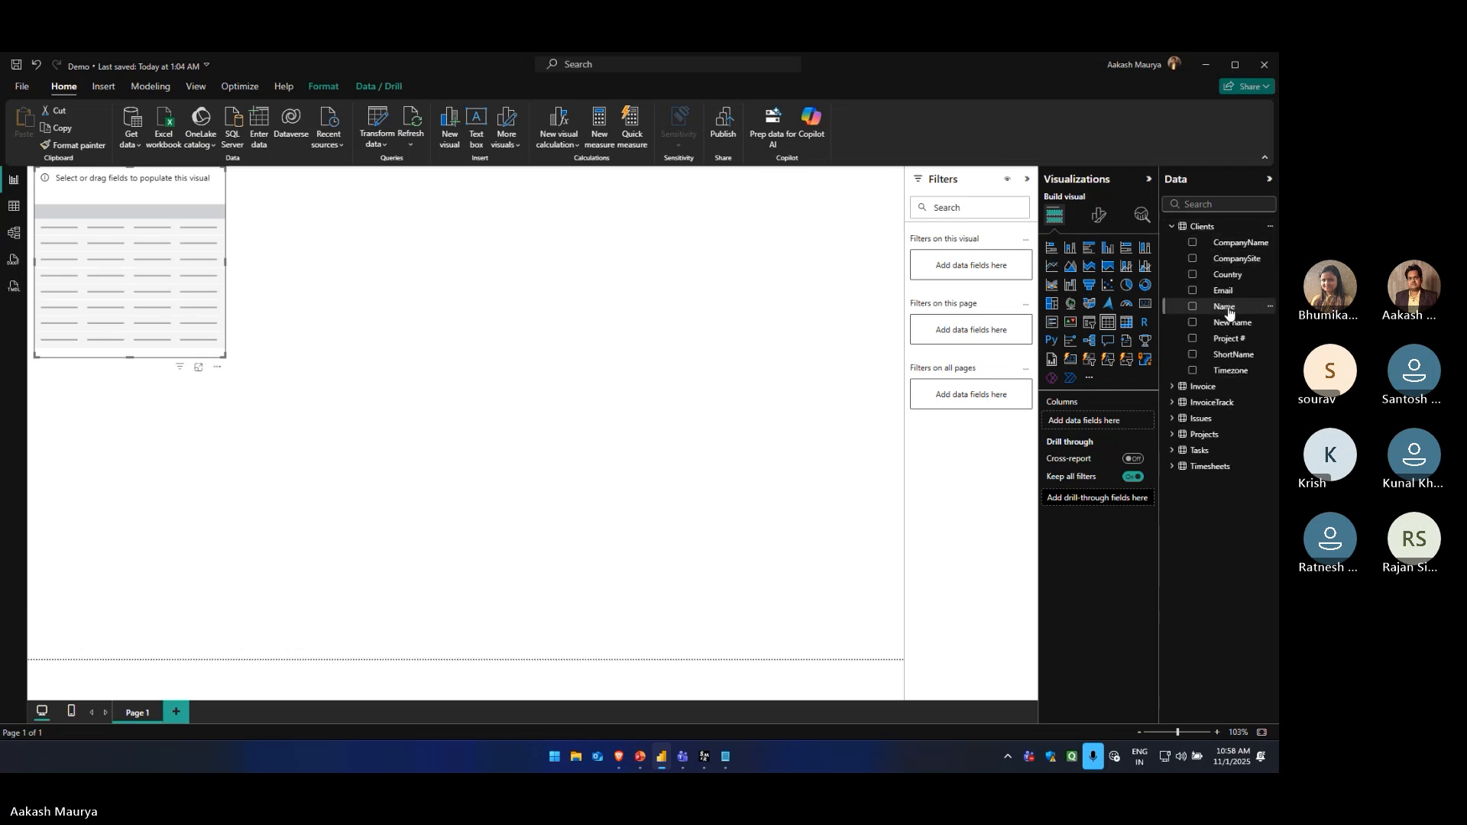
left_click_drag(1230, 243, 76, 259)
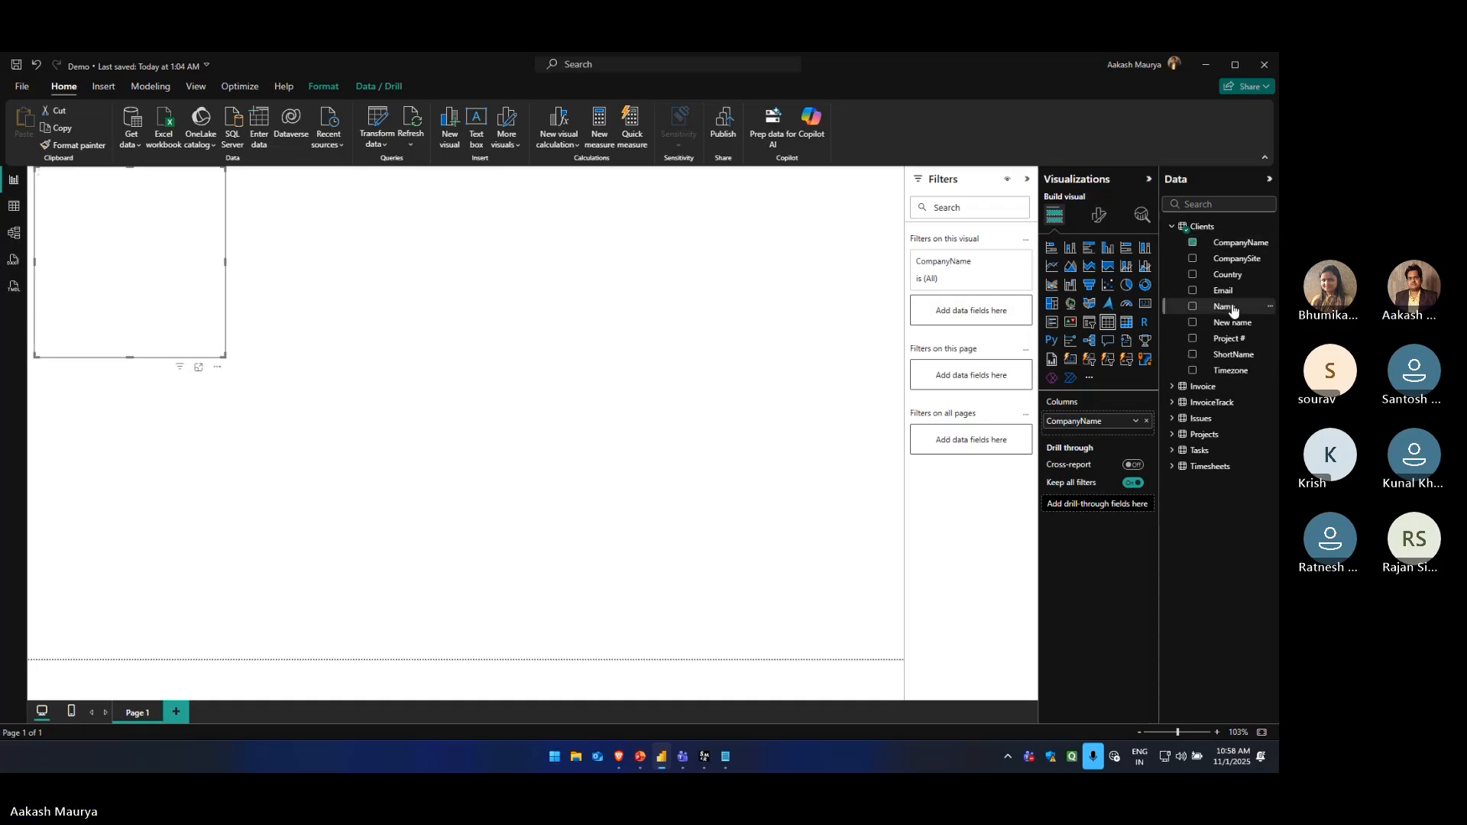
left_click_drag(1231, 309, 140, 298)
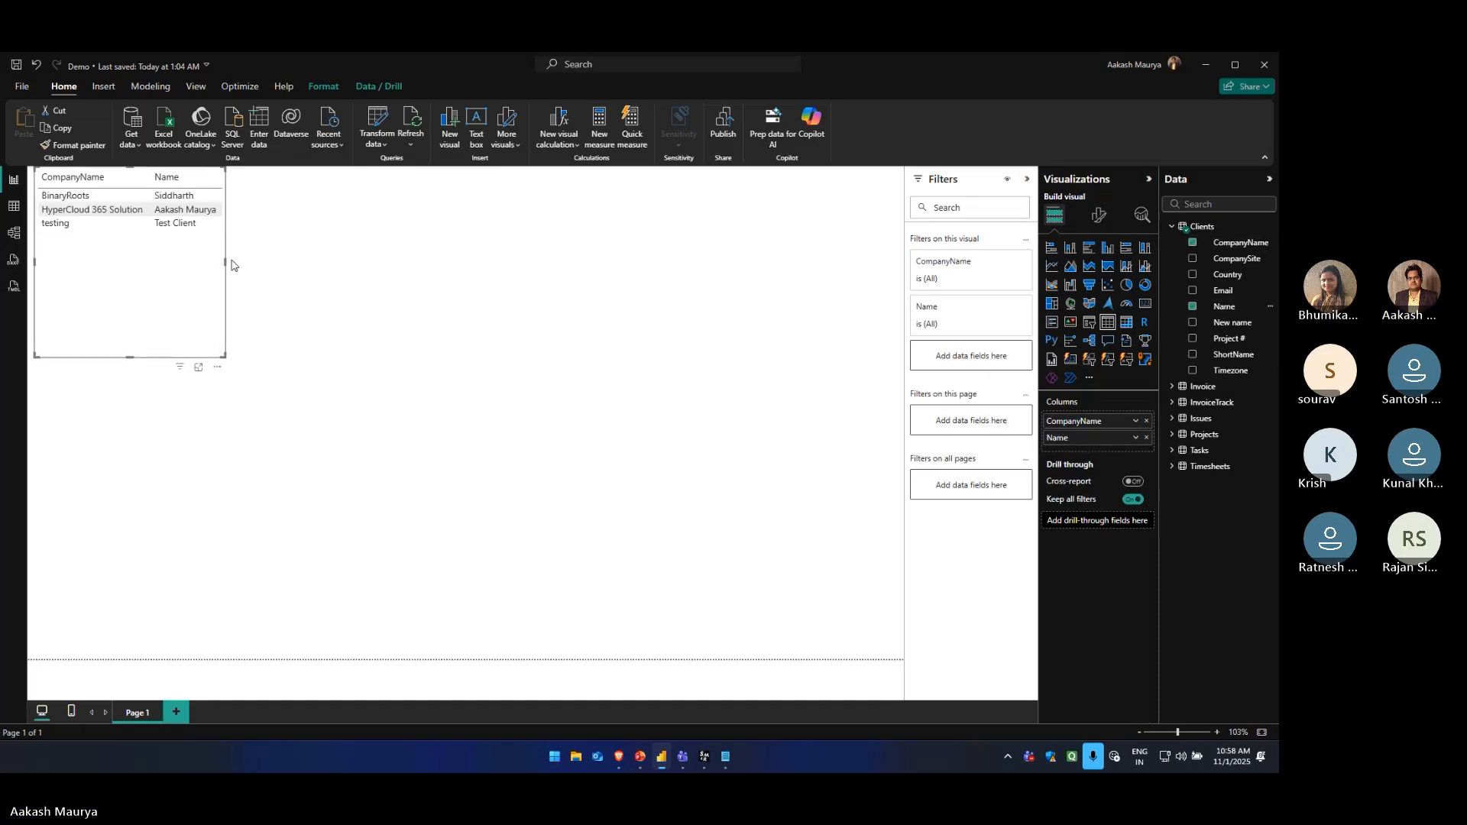
left_click_drag(226, 264, 411, 262)
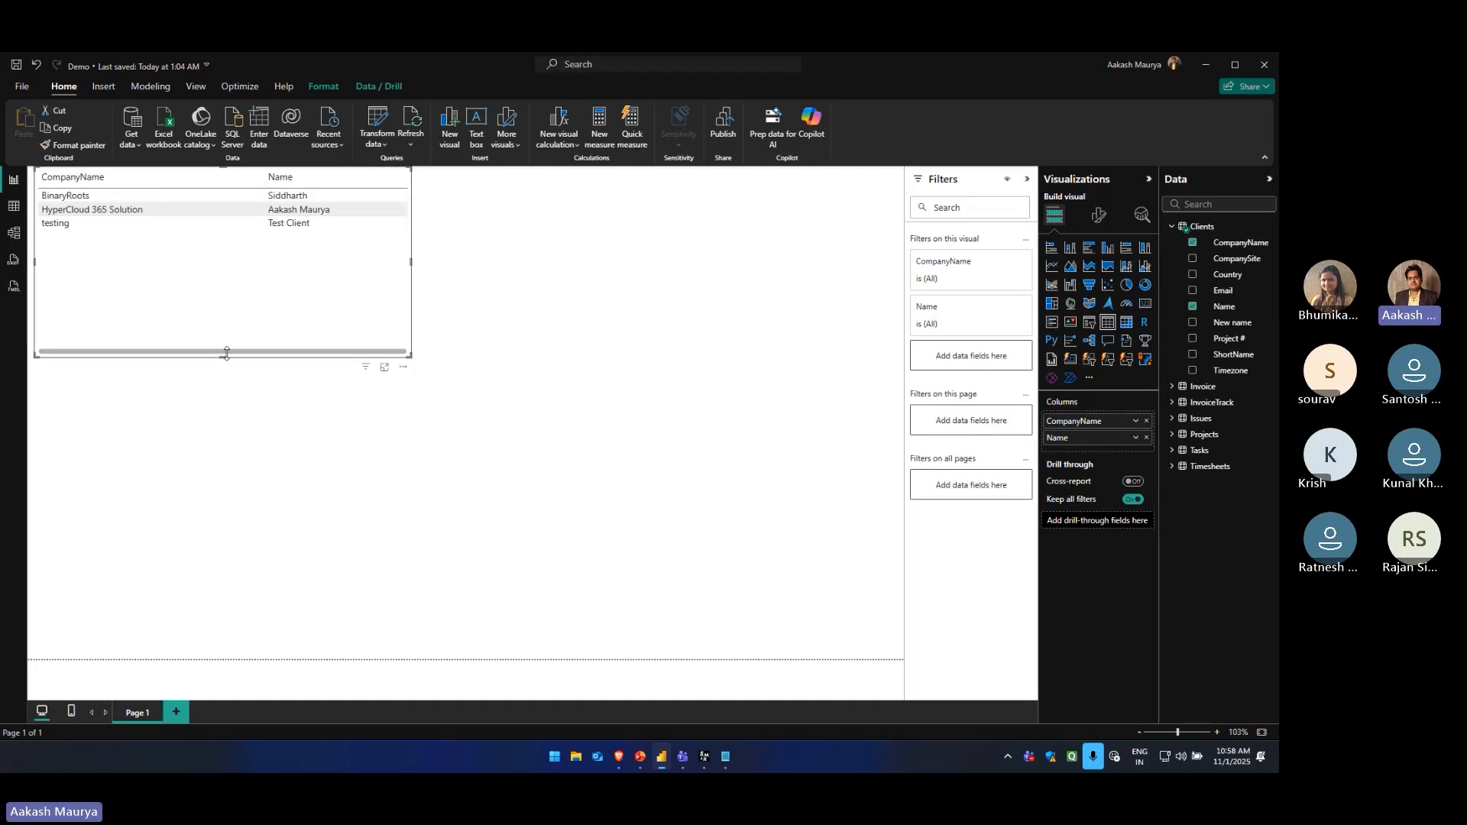
left_click_drag(226, 353, 226, 272)
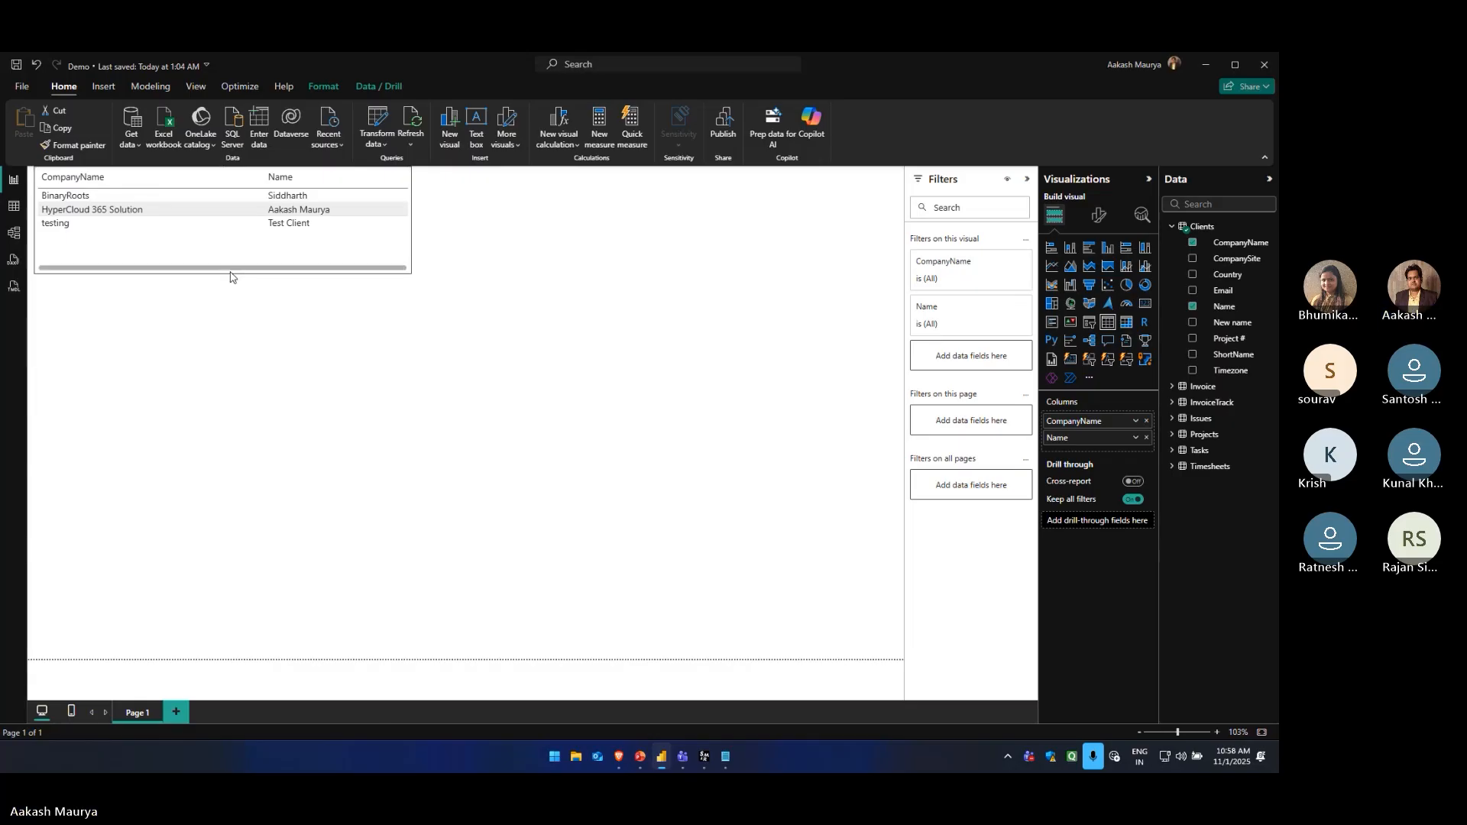
Add a second table visual below the first with Client: CompanyName and clientname from Projects
left_click(806, 359)
left_click(1108, 323)
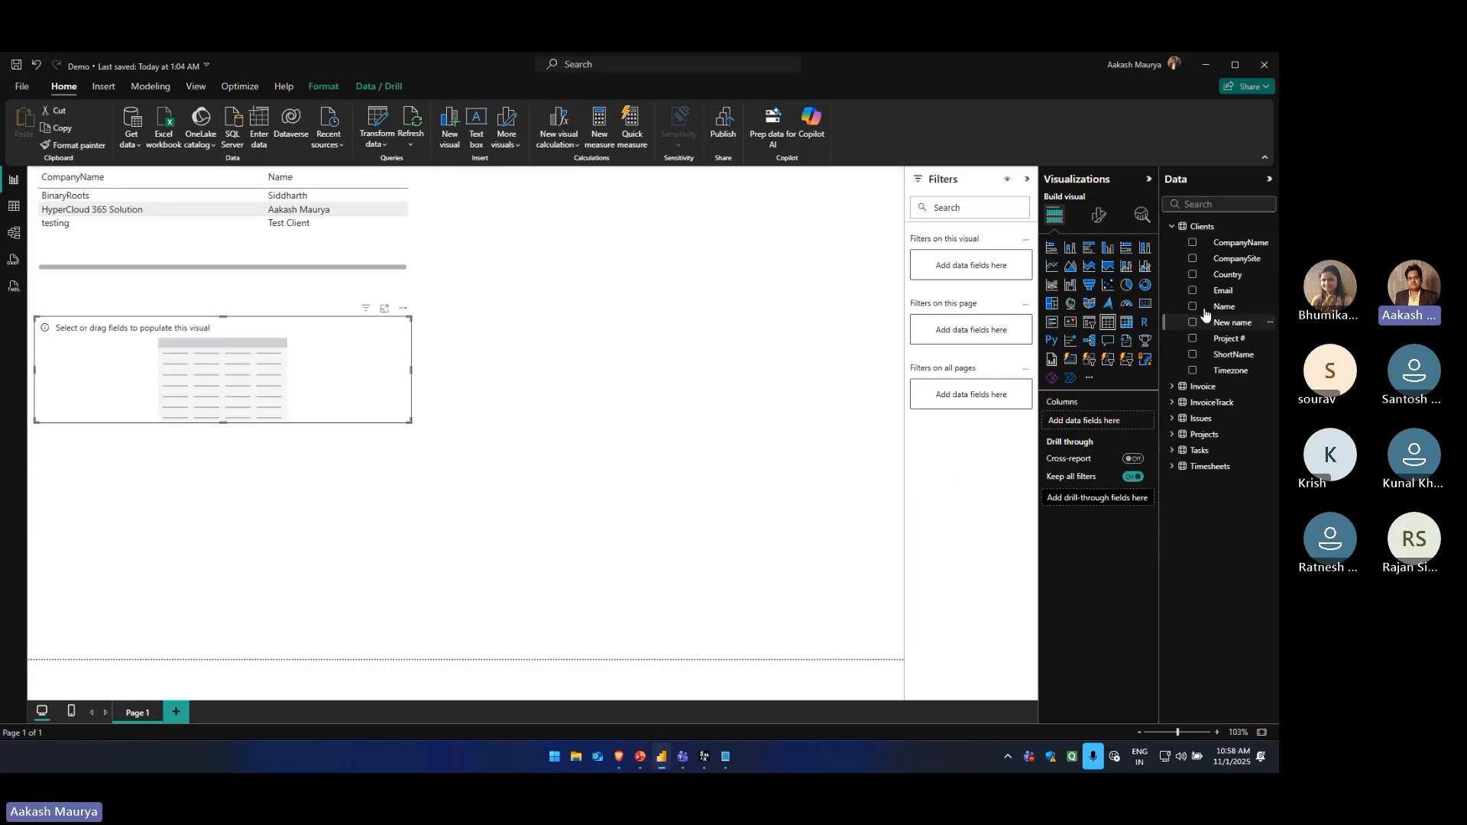
left_click(1174, 434)
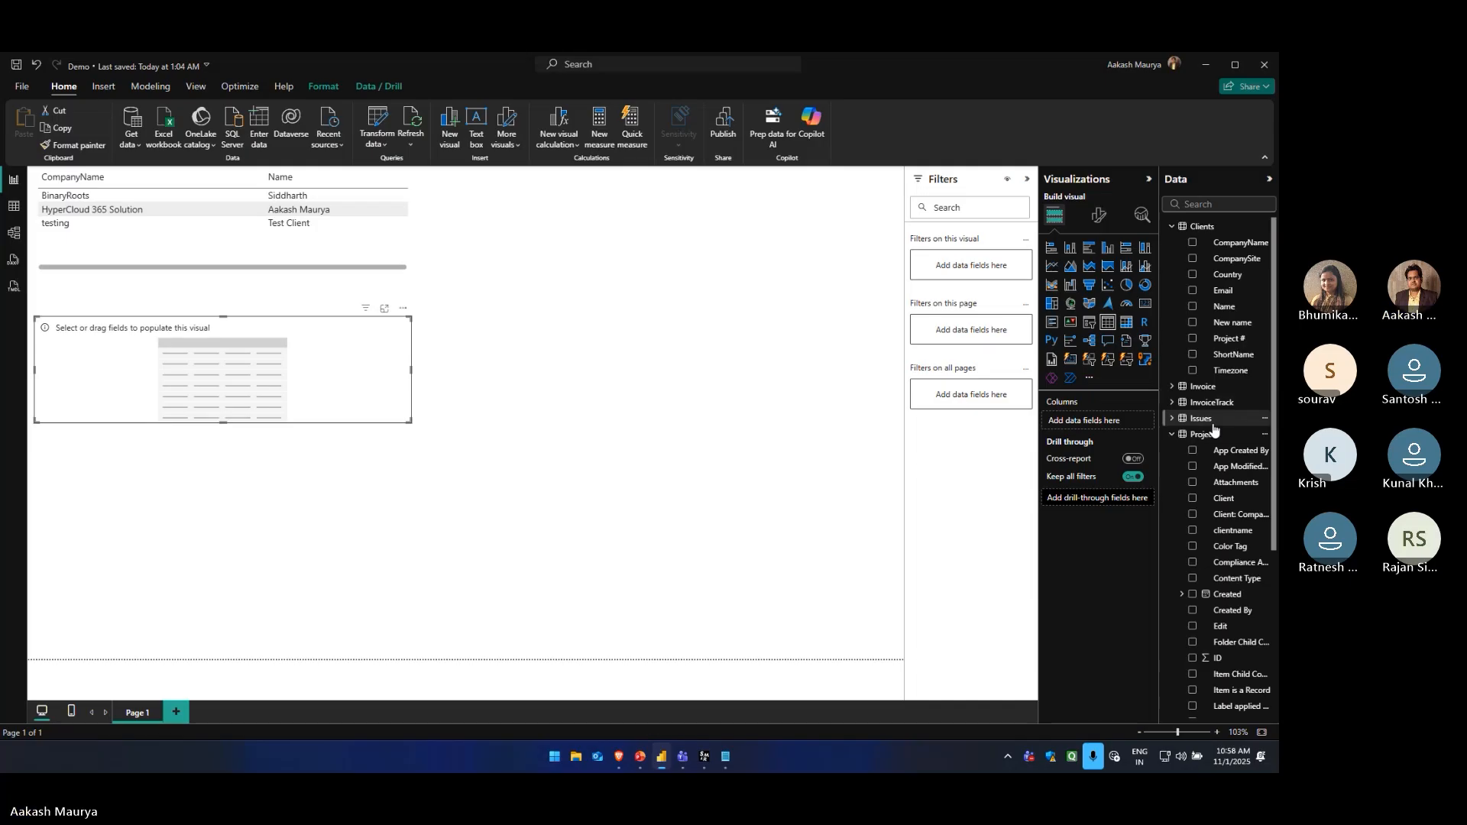
left_click_drag(1236, 514, 1085, 421)
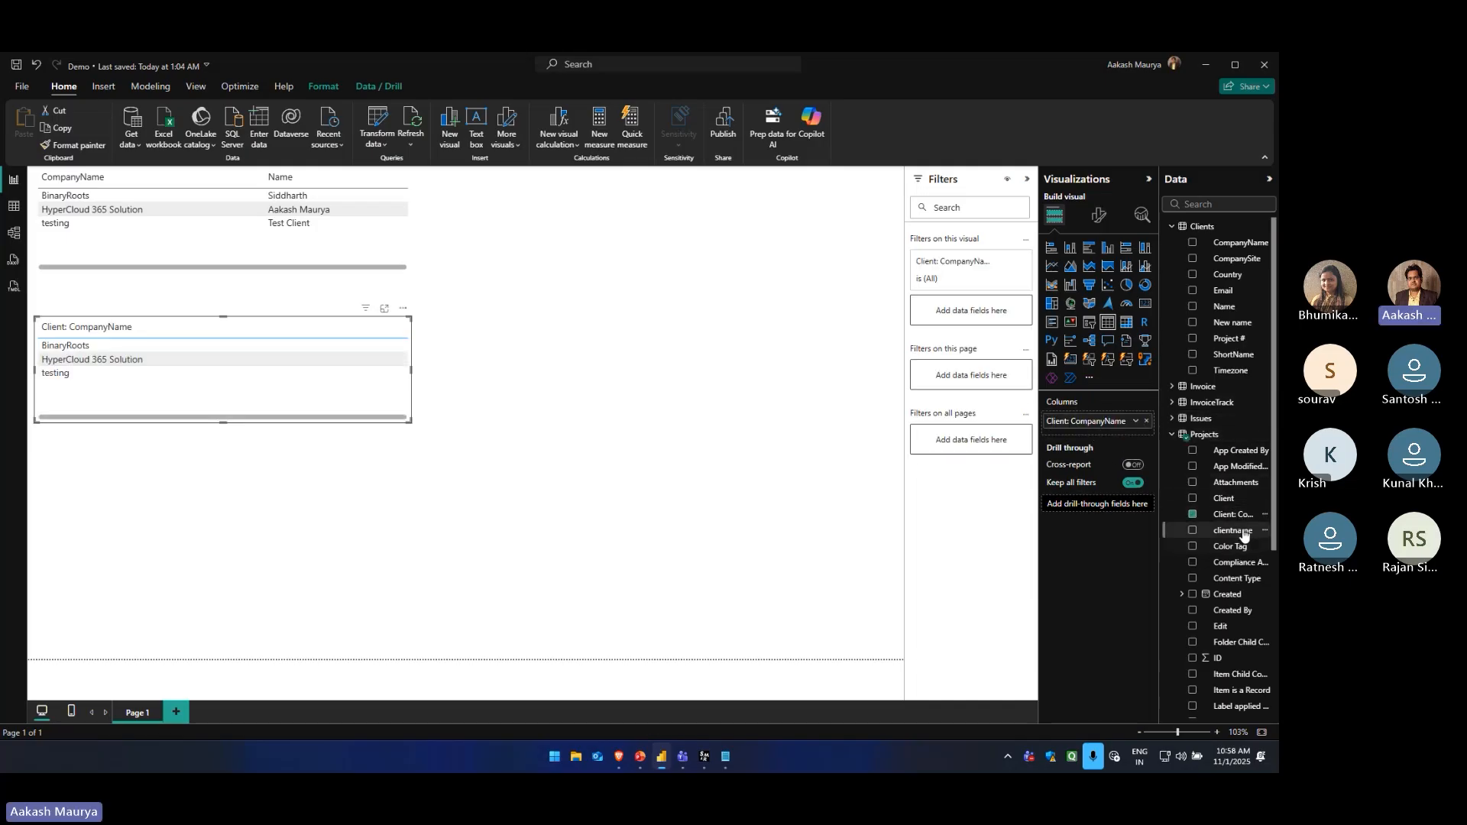
left_click_drag(1244, 535, 1107, 436)
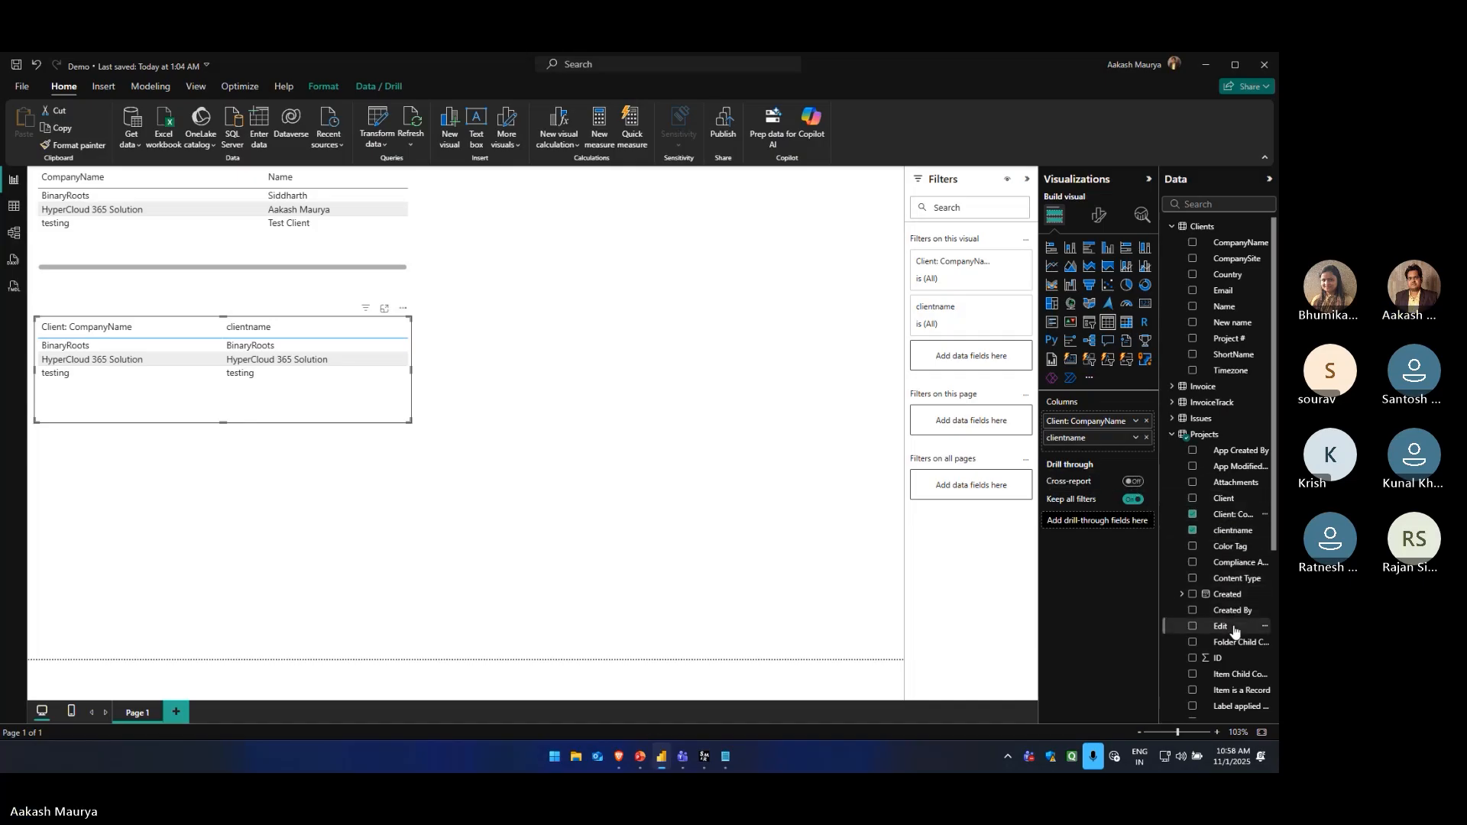
Try the ID field as a count in the Projects table, removing it again, and make the table slightly shorter
left_click(1234, 657)
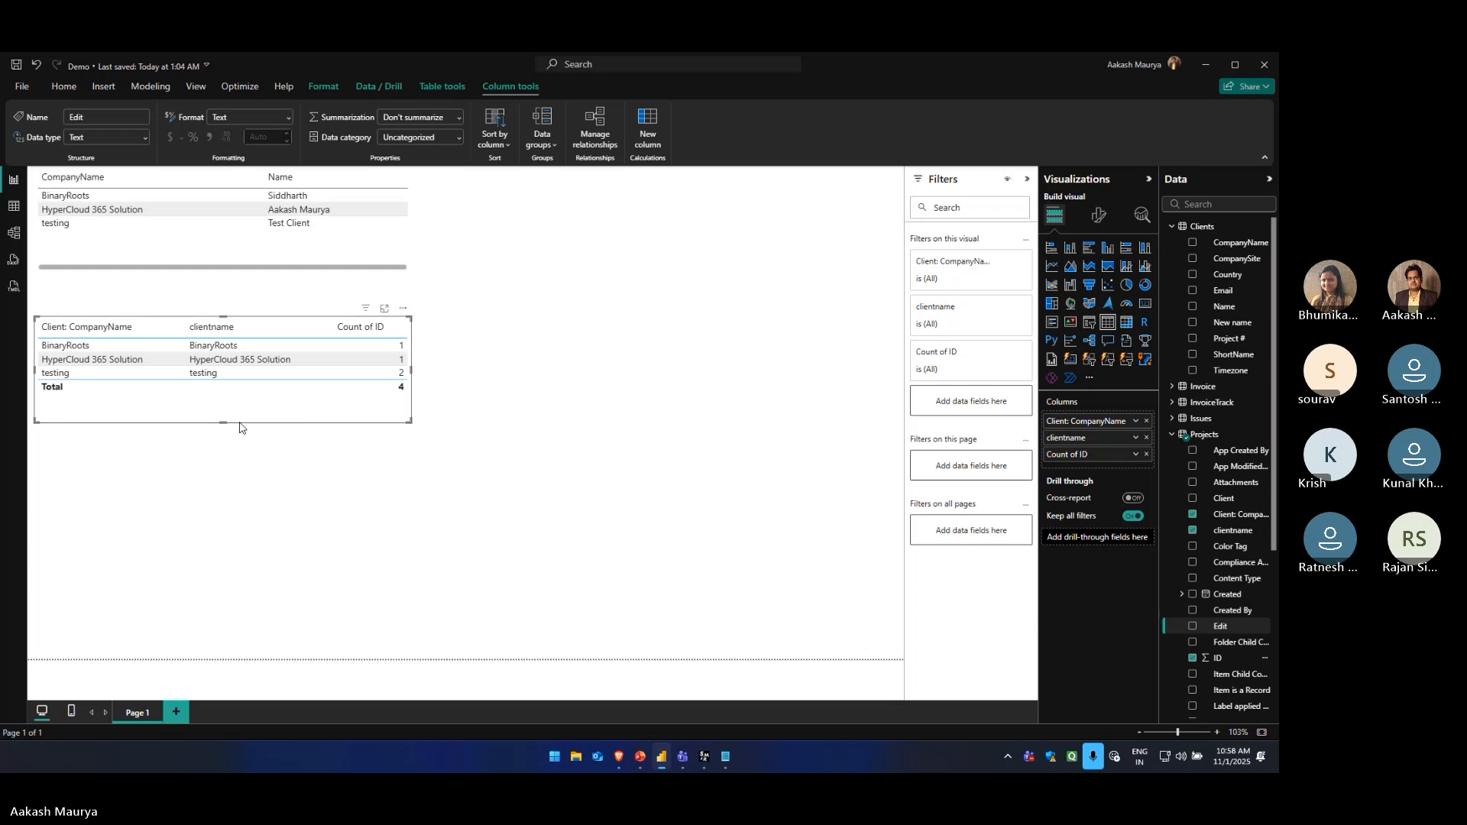
left_click_drag(224, 422, 226, 411)
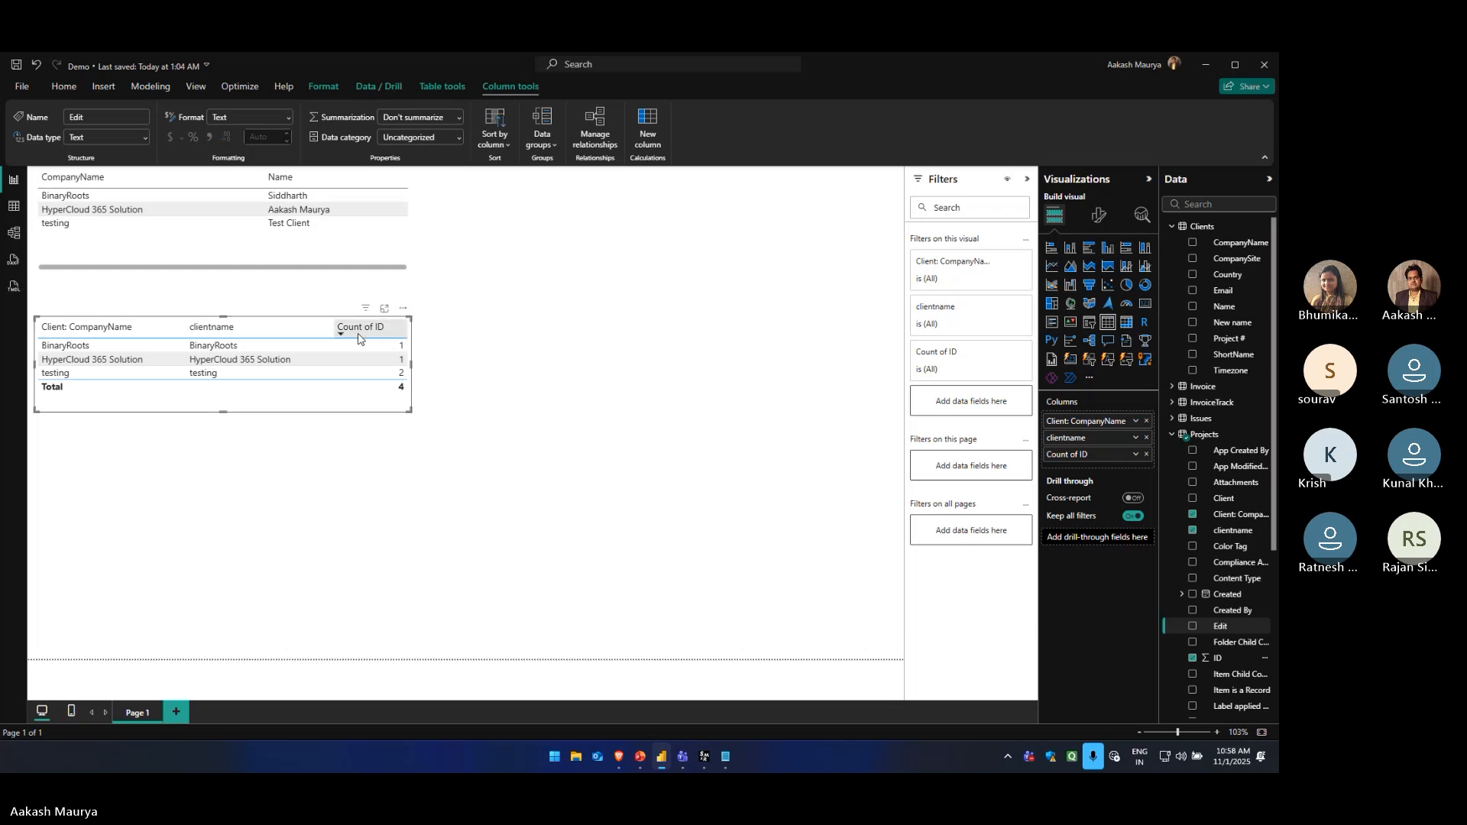
left_click(1146, 454)
Test how selecting BinaryRoots, HyperCloud 365 Solution and testing in the Clients table filters the Projects table, and clear the selection
left_click(72, 197)
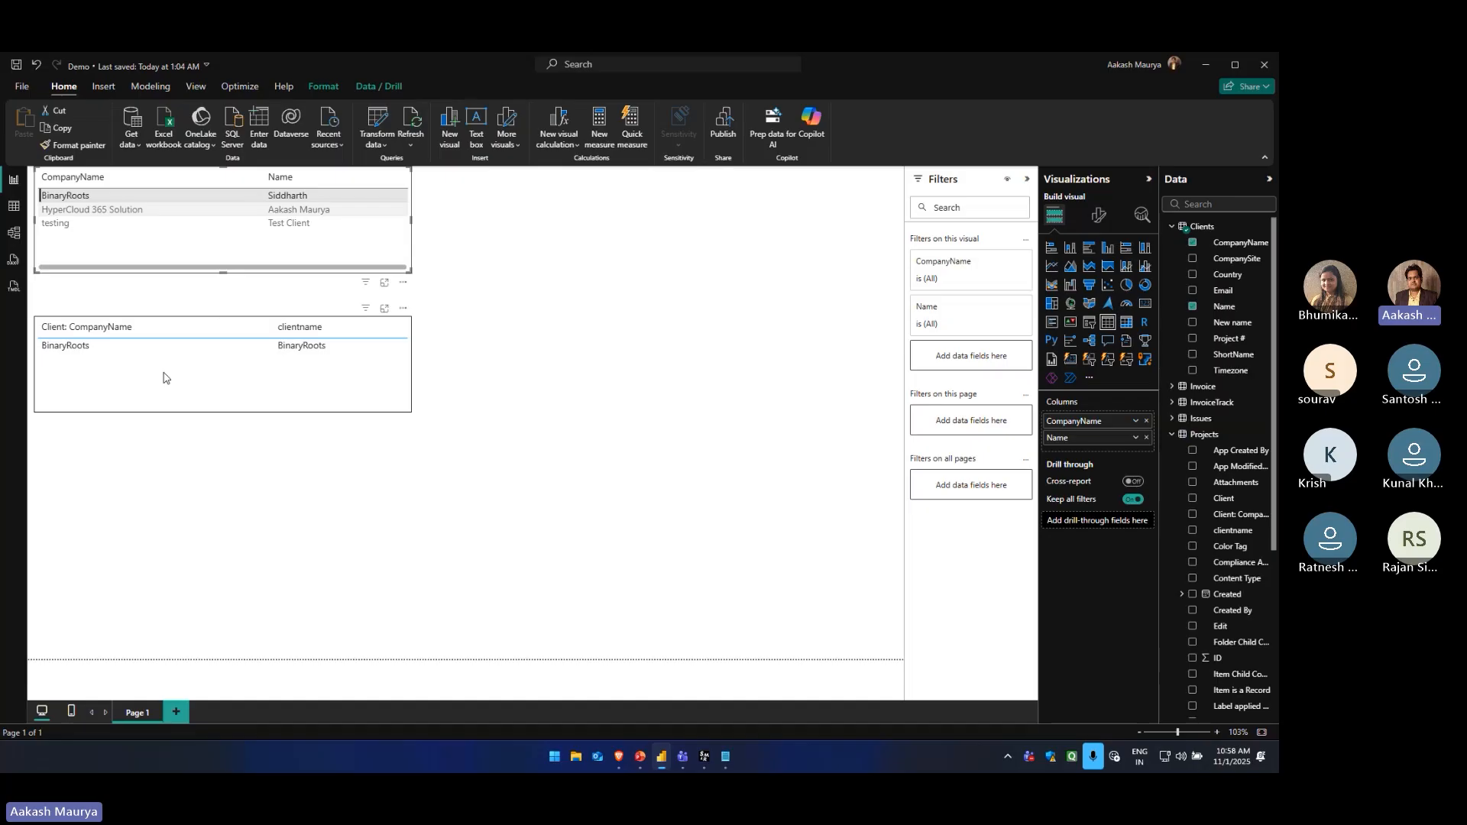
left_click(90, 216)
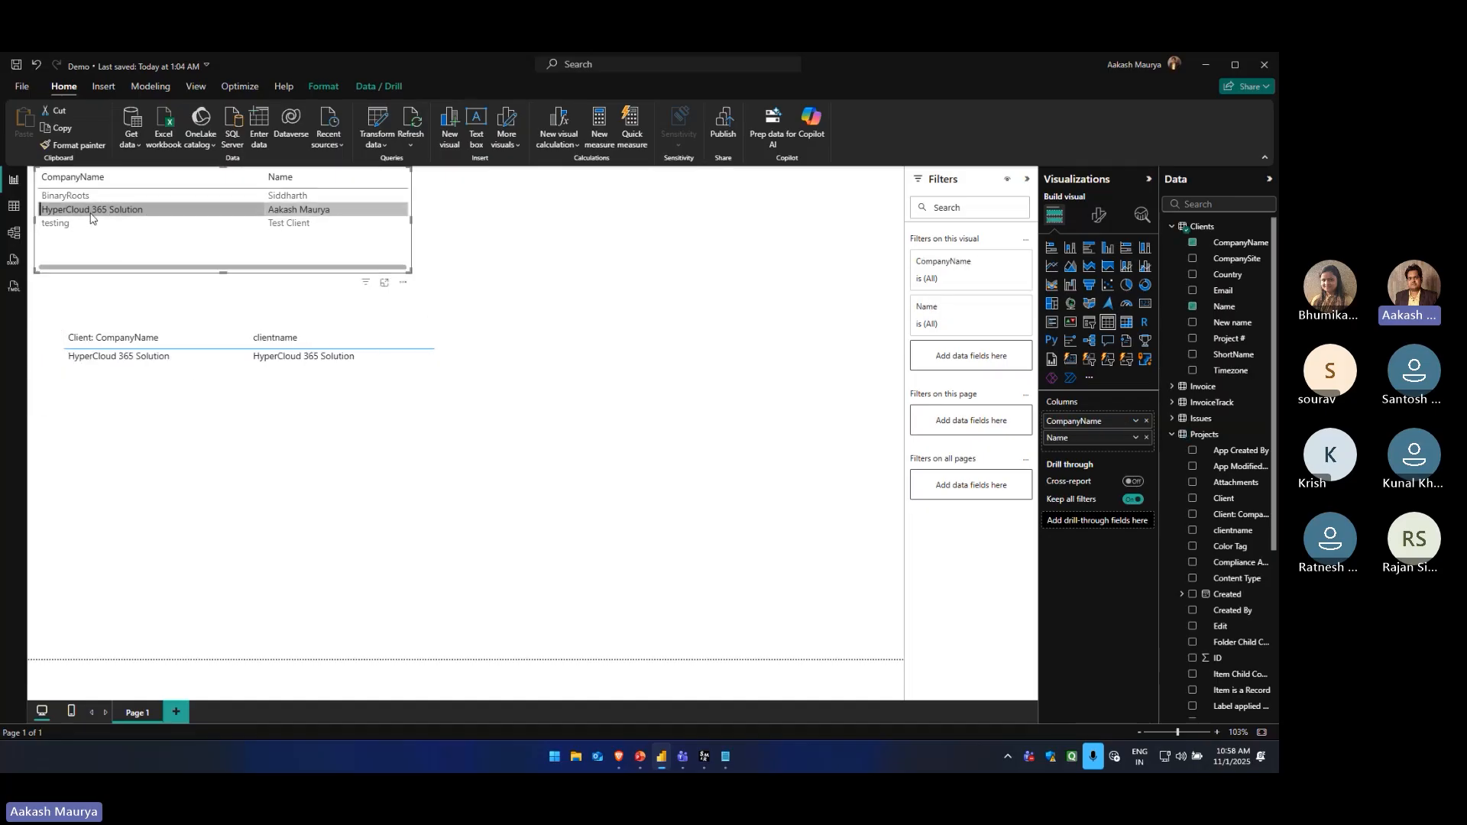
left_click(87, 225)
left_click(86, 210)
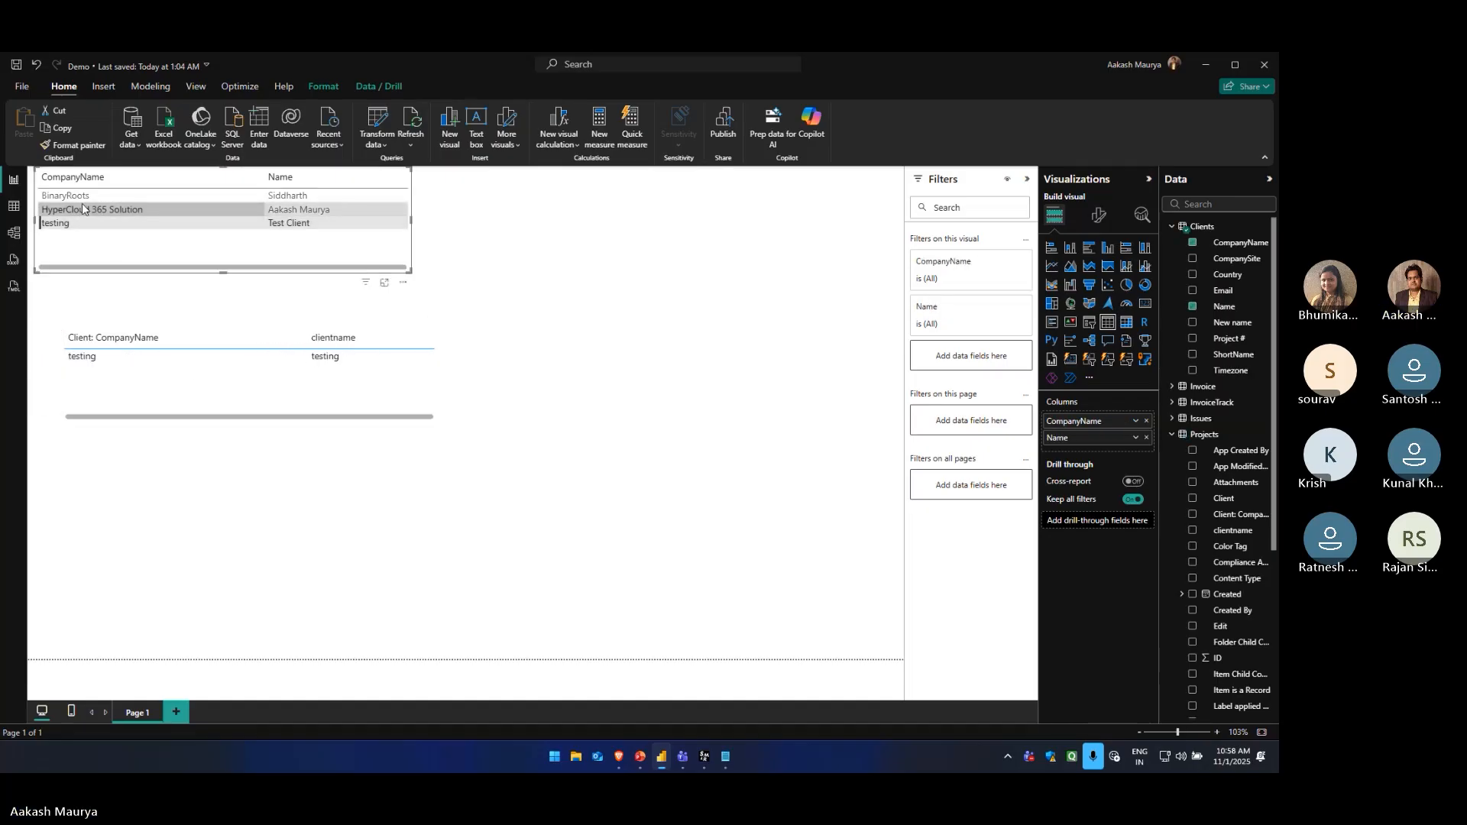
left_click(87, 195)
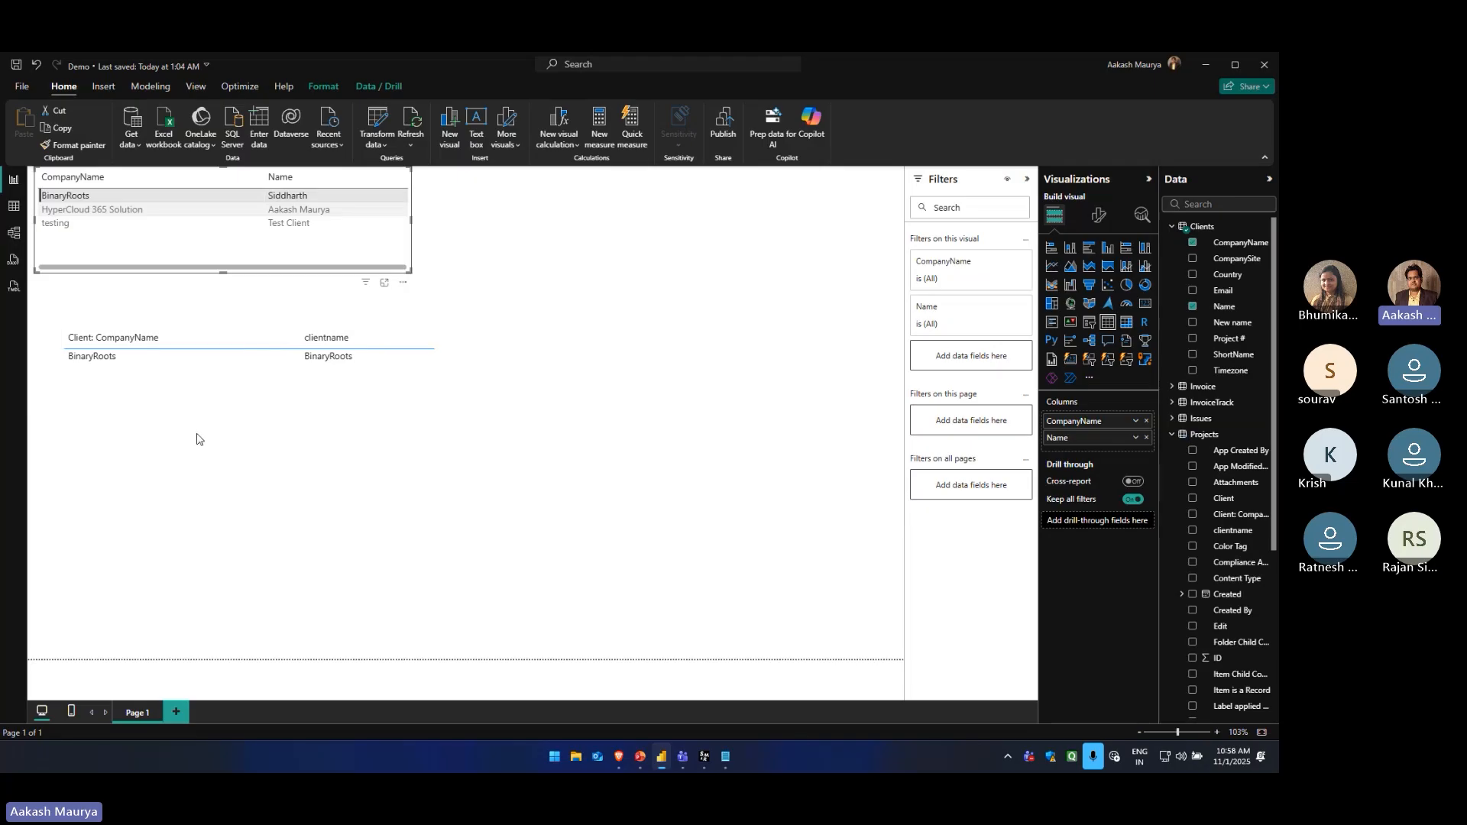
left_click(112, 198)
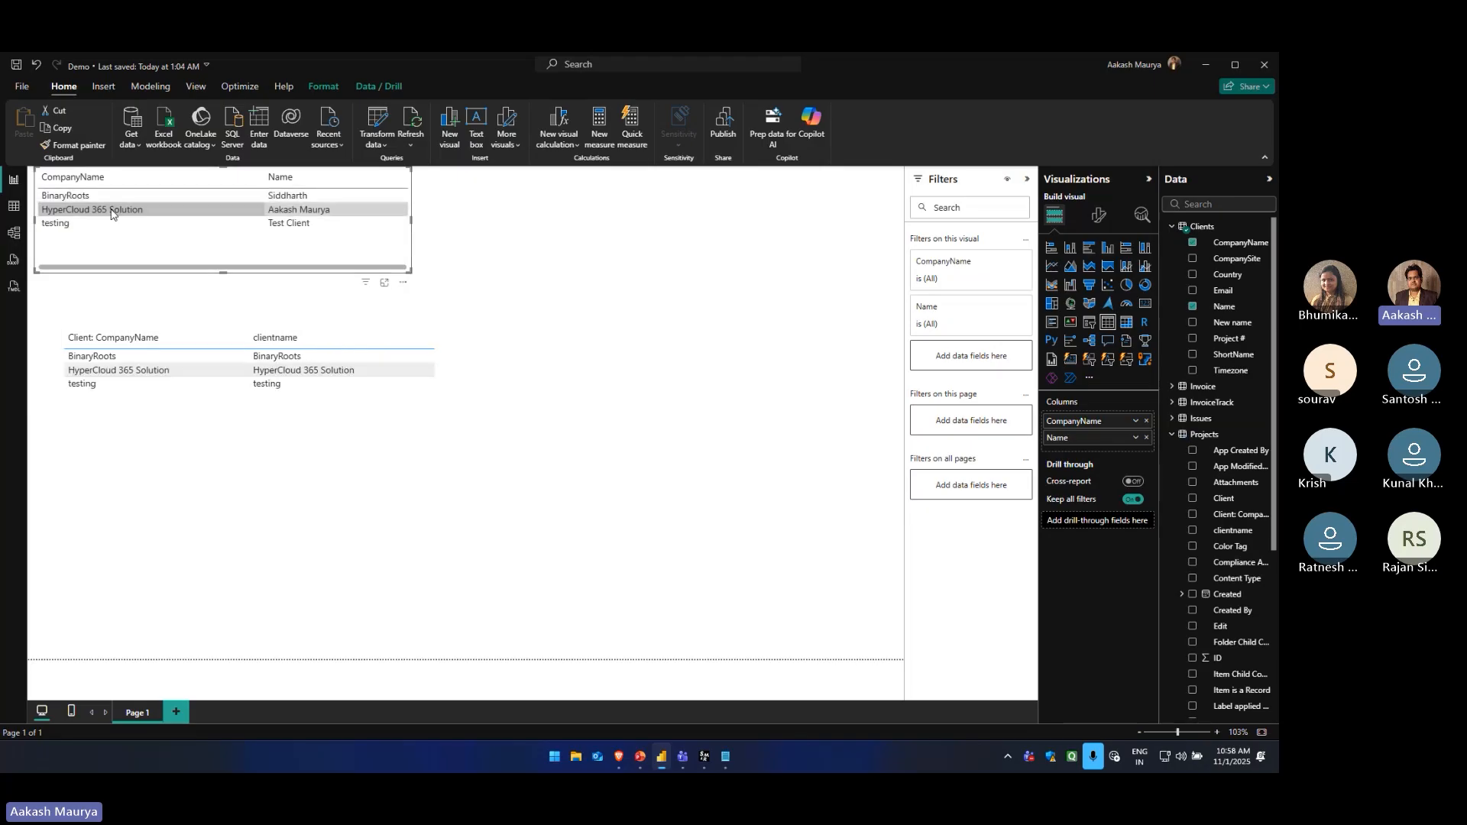
Test the reverse filtering by selecting testing, HyperCloud 365 Solution and BinaryRoots in the Projects table
left_click(102, 387)
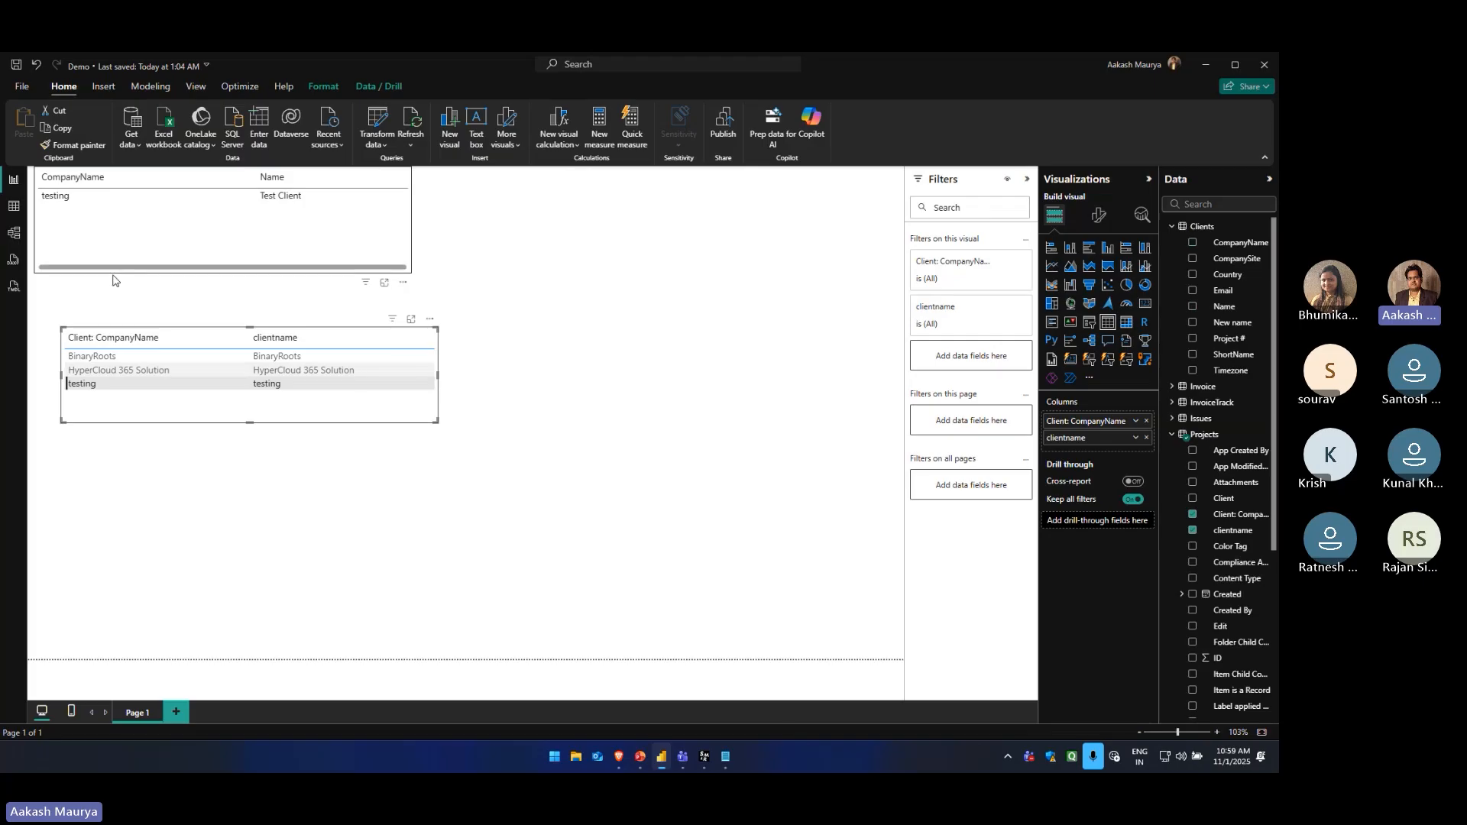
left_click(116, 372)
left_click(118, 359)
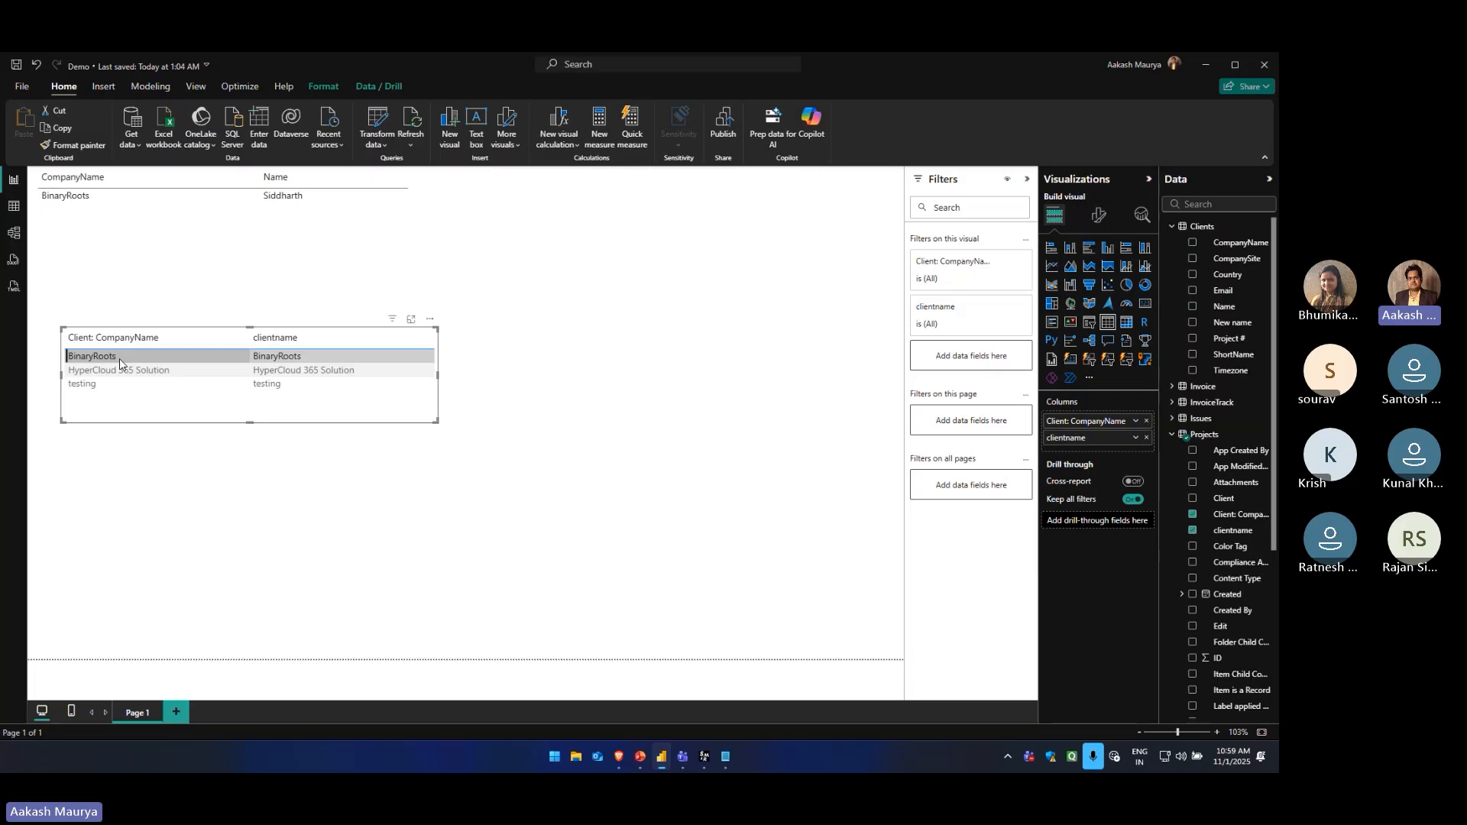
Clear the BinaryRoots selection in the Projects table and run relationship autodetection on the data model
left_click(119, 359)
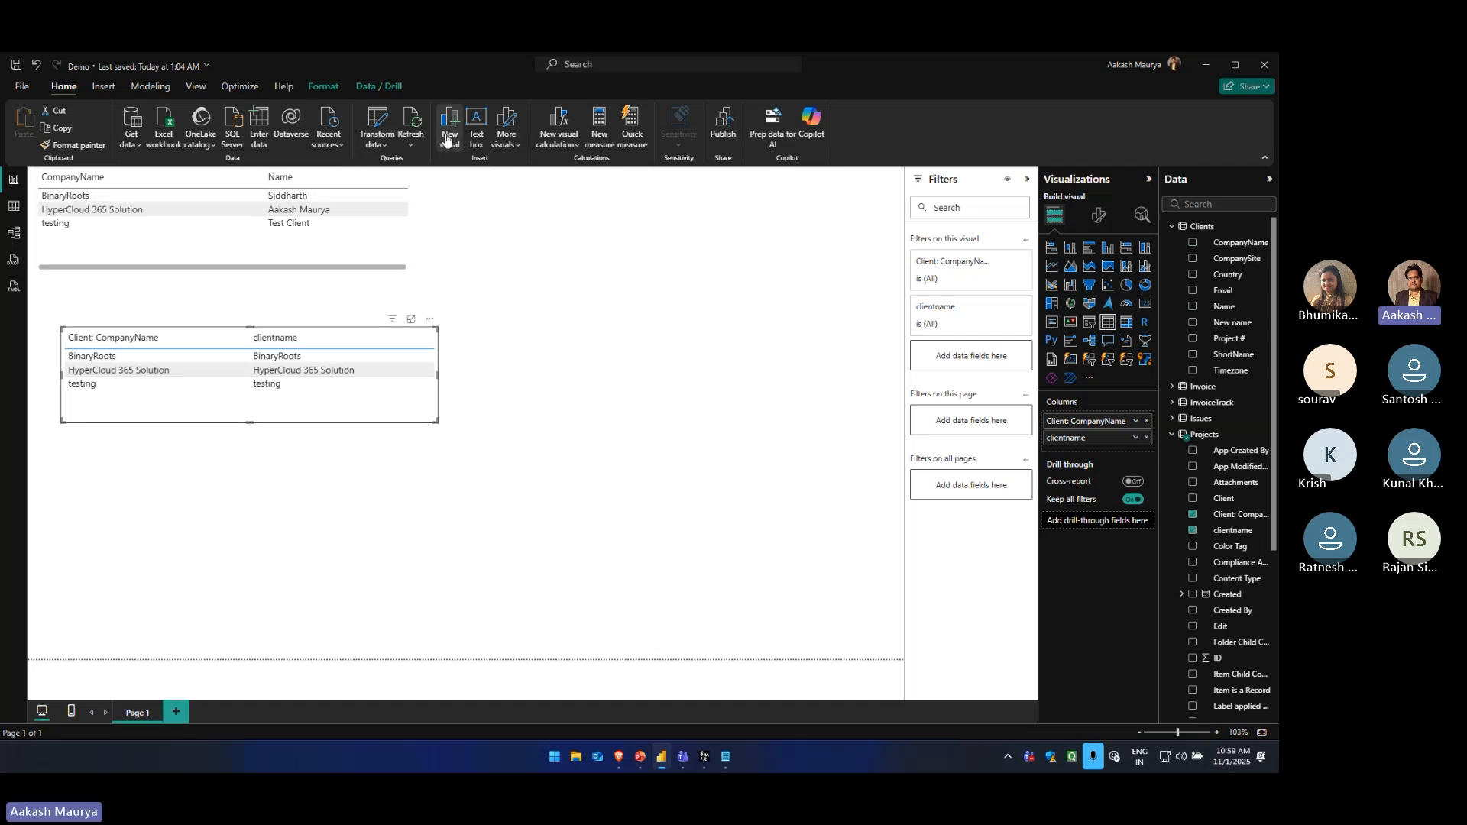
left_click(13, 233)
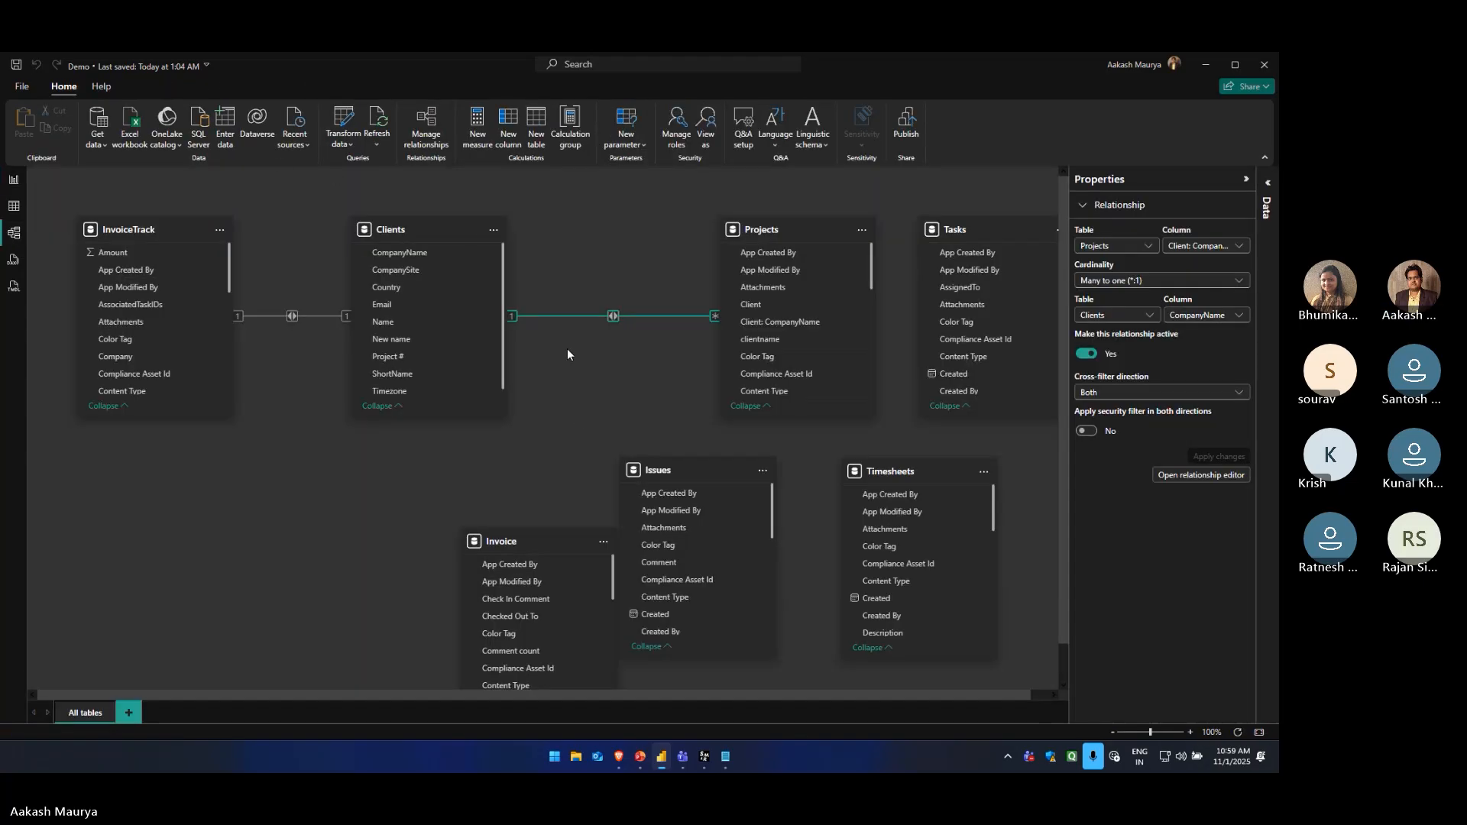
left_click(420, 134)
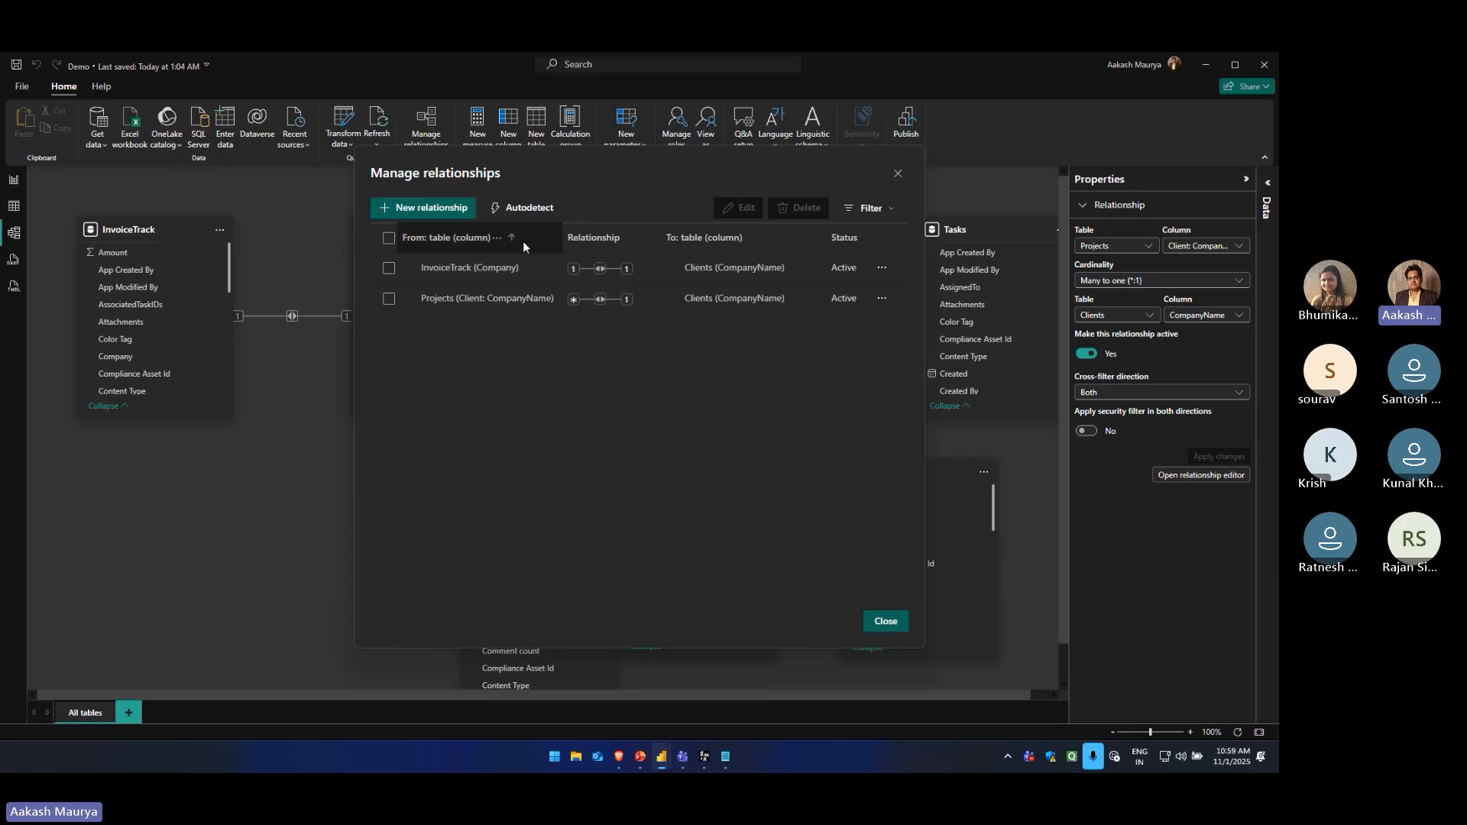
left_click(536, 217)
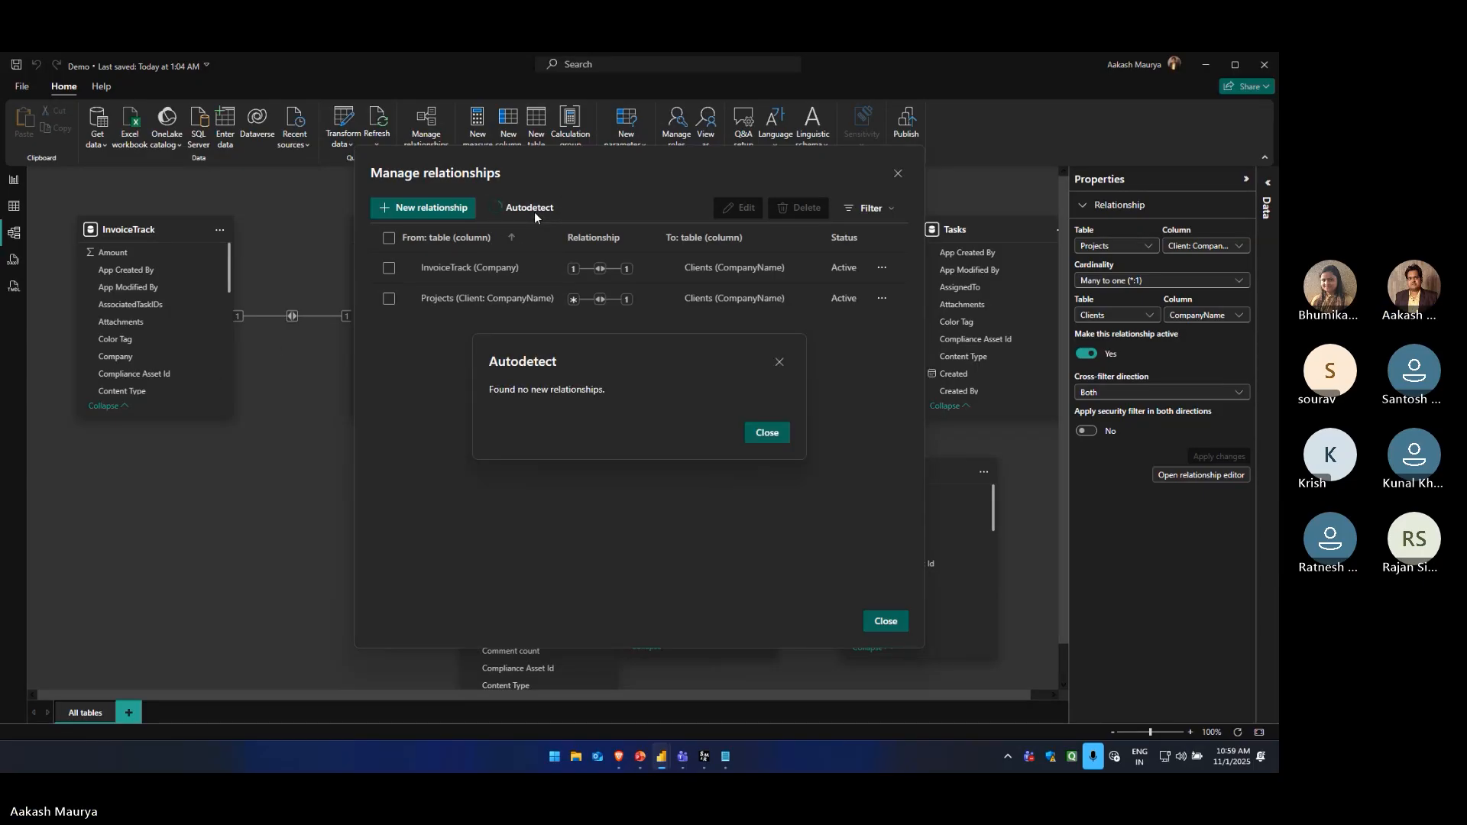
left_click(768, 434)
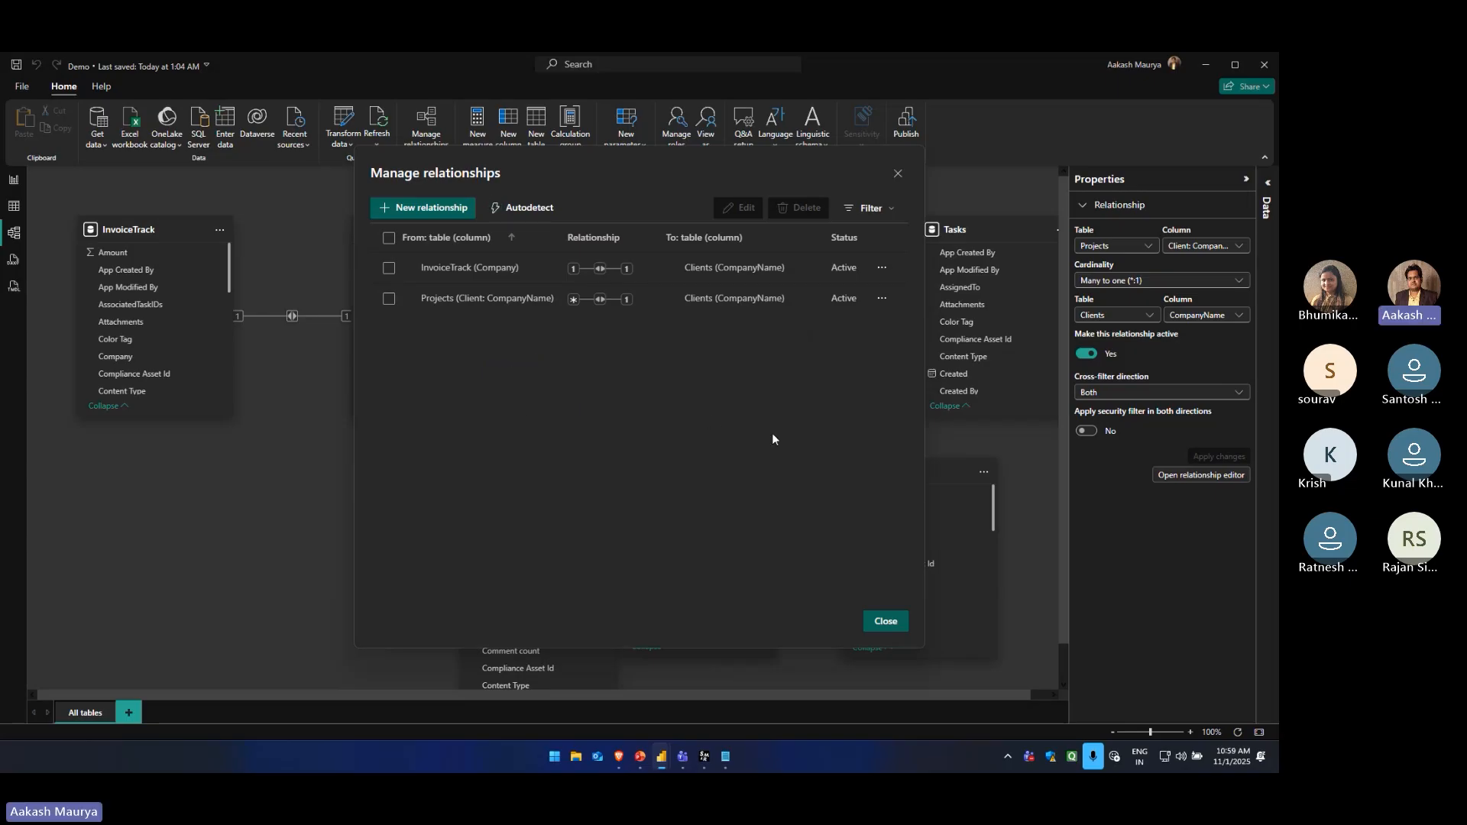
left_click(886, 621)
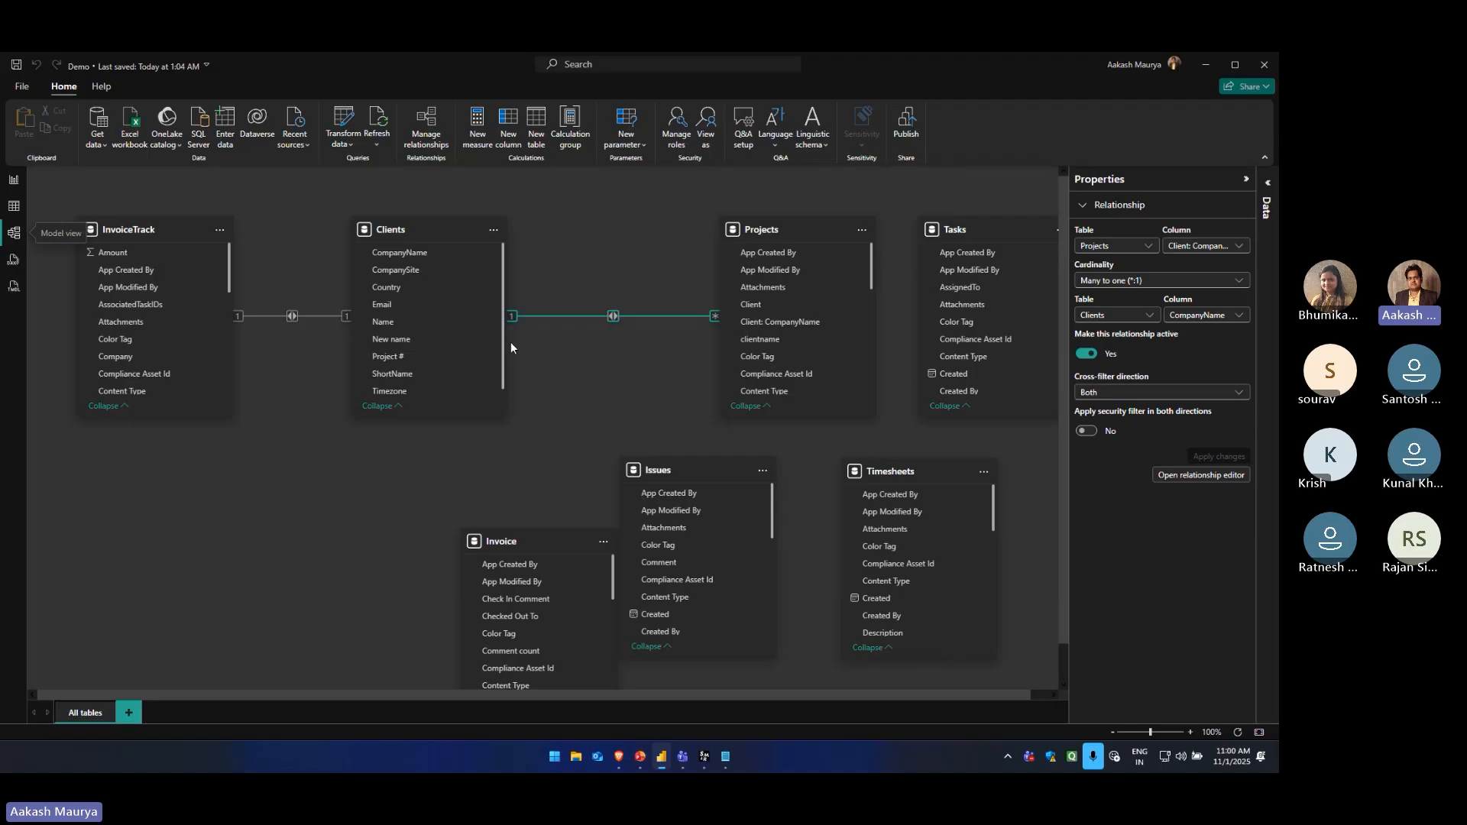
Review the settings of the InvoiceTrack to Clients relationship, leaving them as they are
left_click(293, 316)
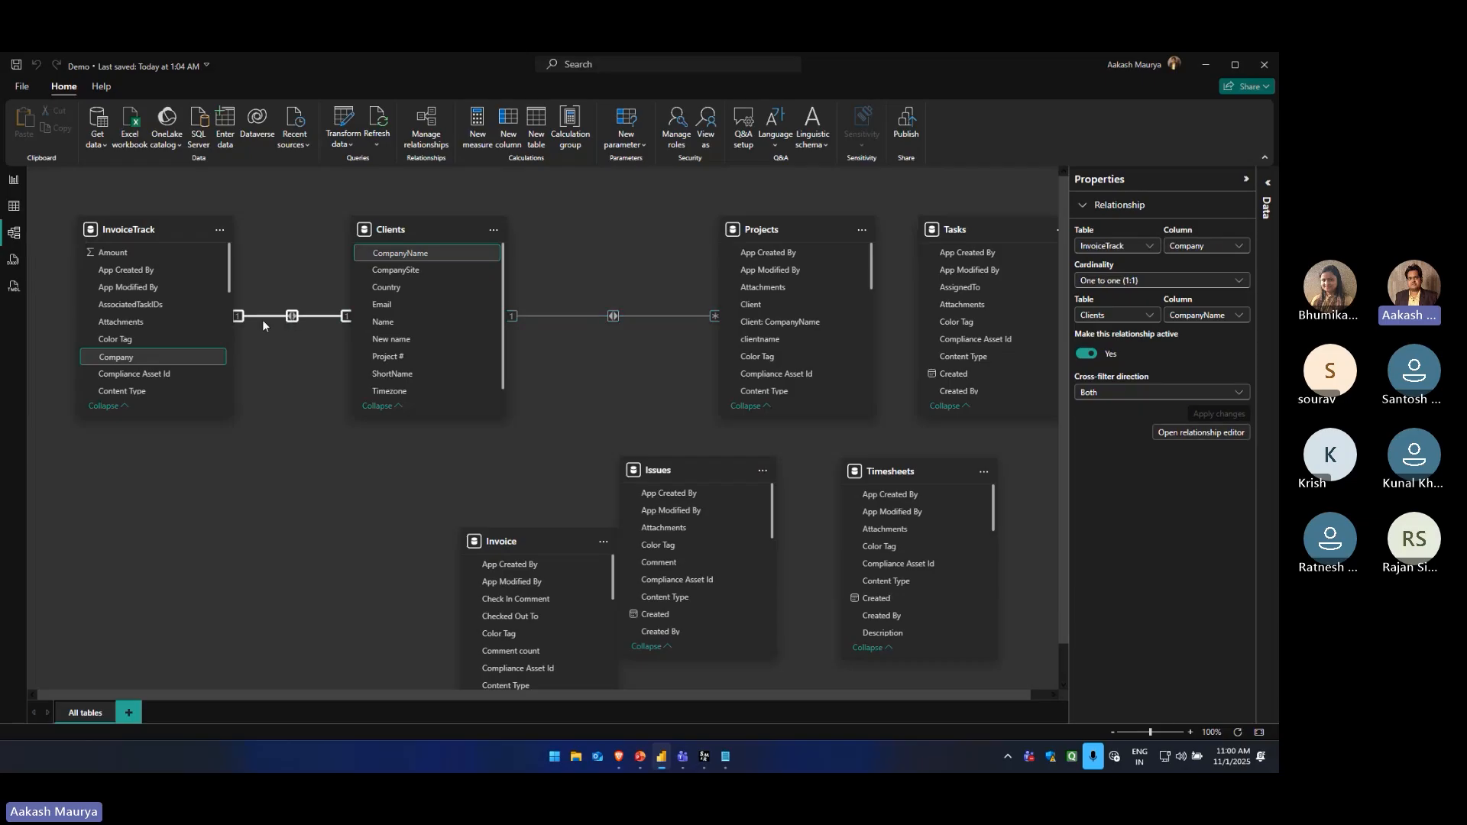
right_click(291, 317)
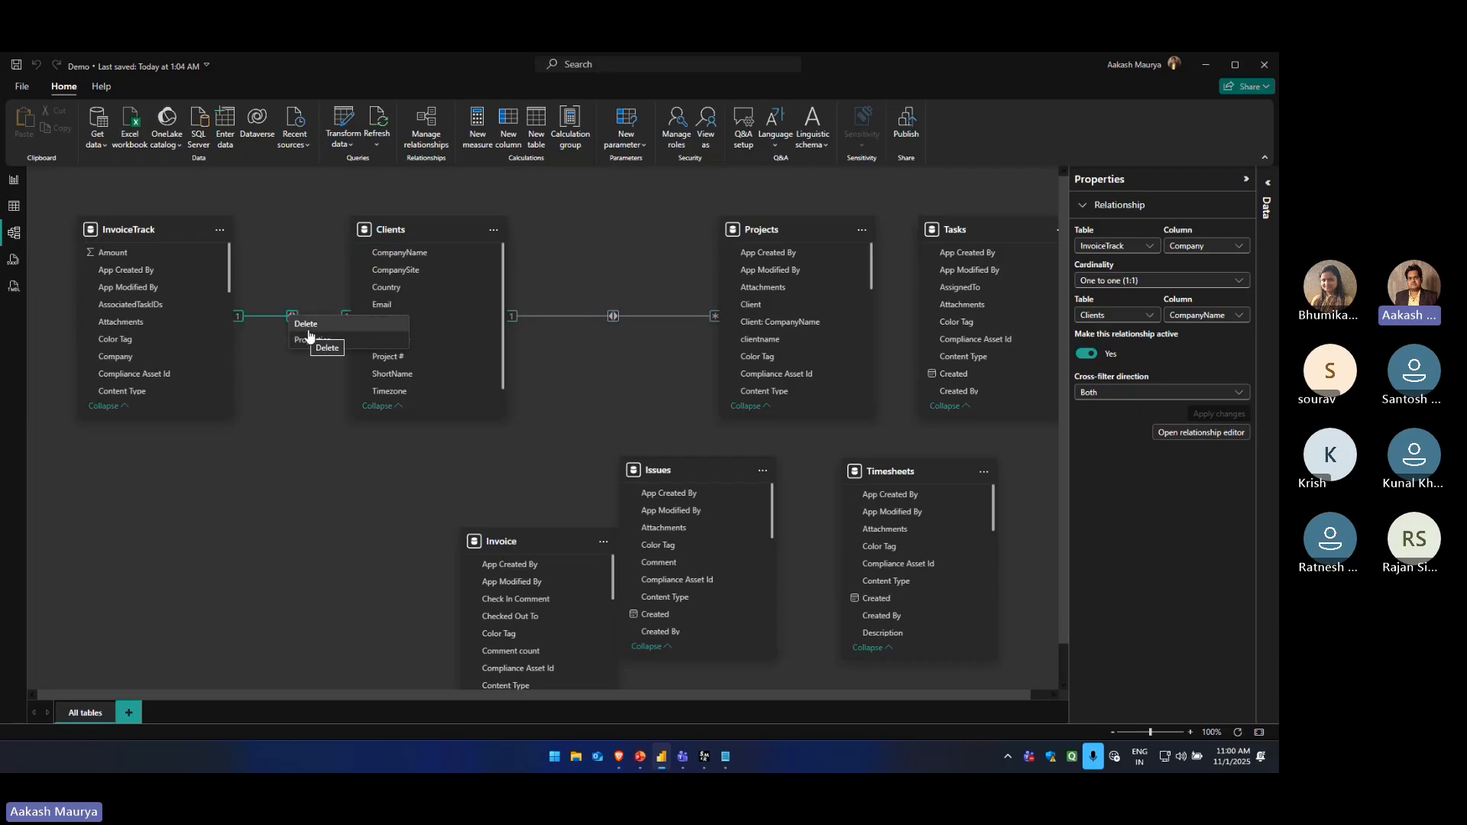
left_click(278, 356)
left_click(292, 316)
double_click(292, 315)
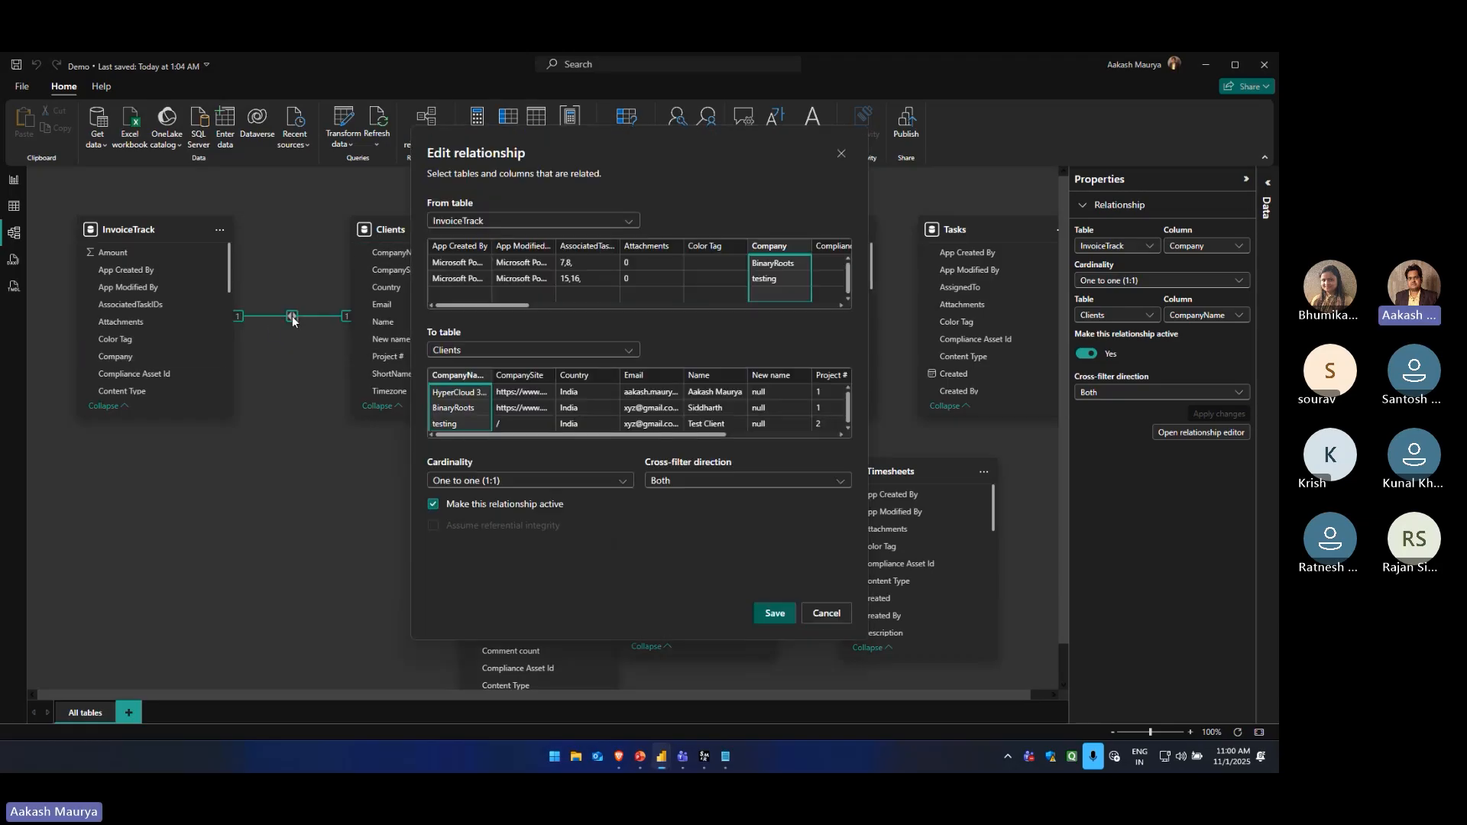
left_click(819, 611)
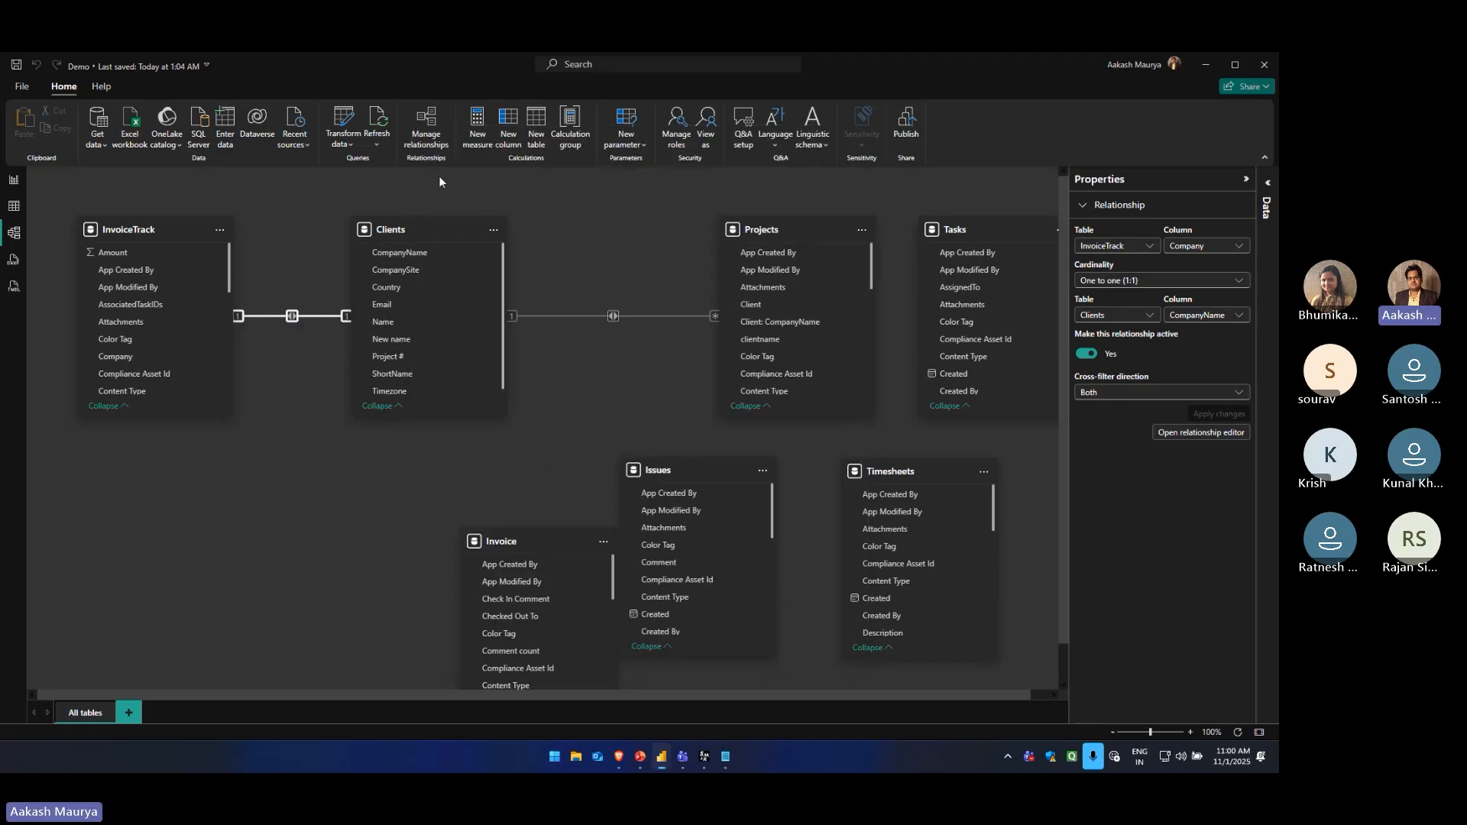
Delete the relationship between InvoiceTrack (Company) and Clients (CompanyName)
left_click(427, 130)
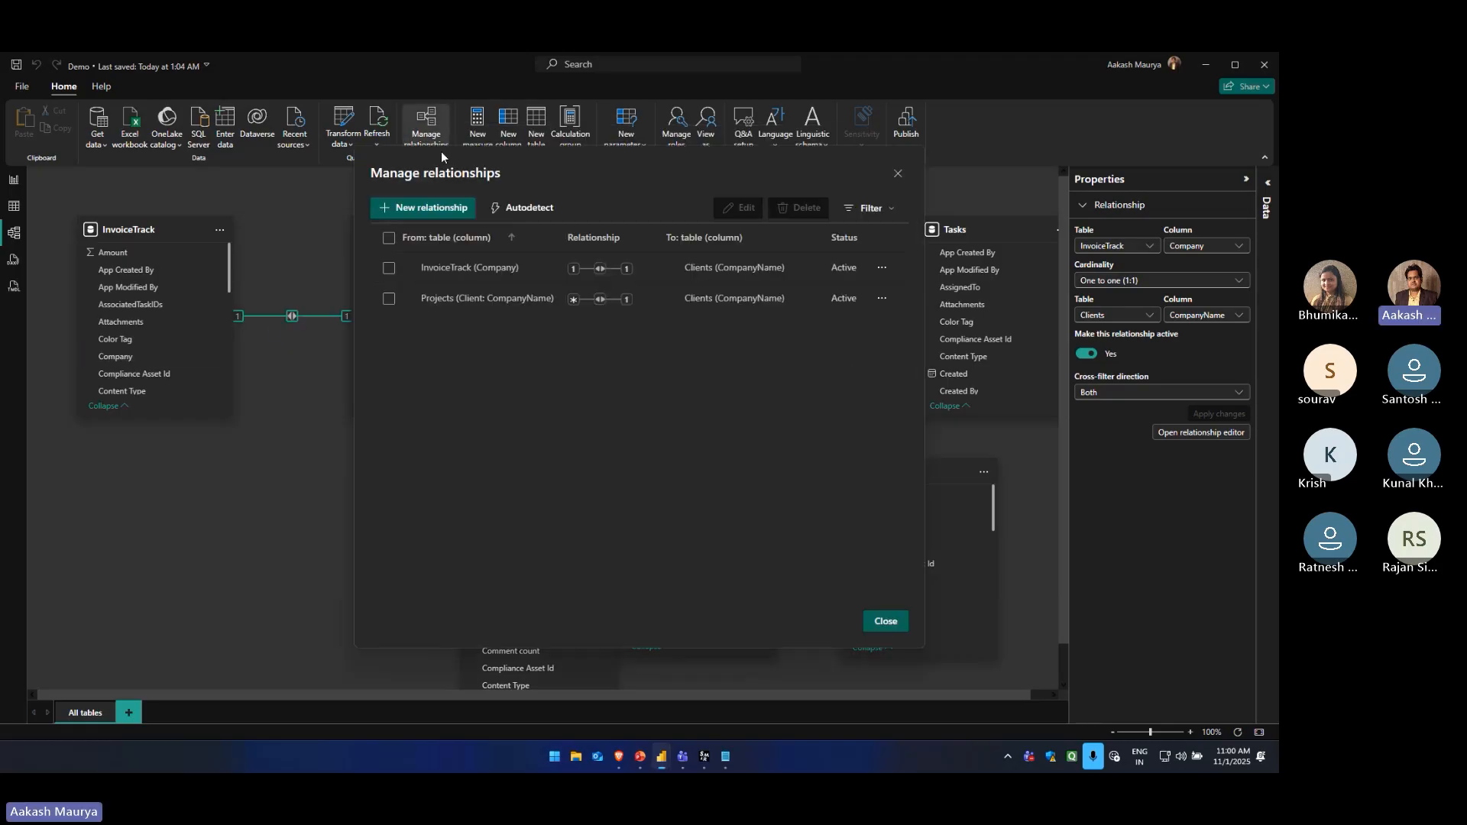
left_click(389, 268)
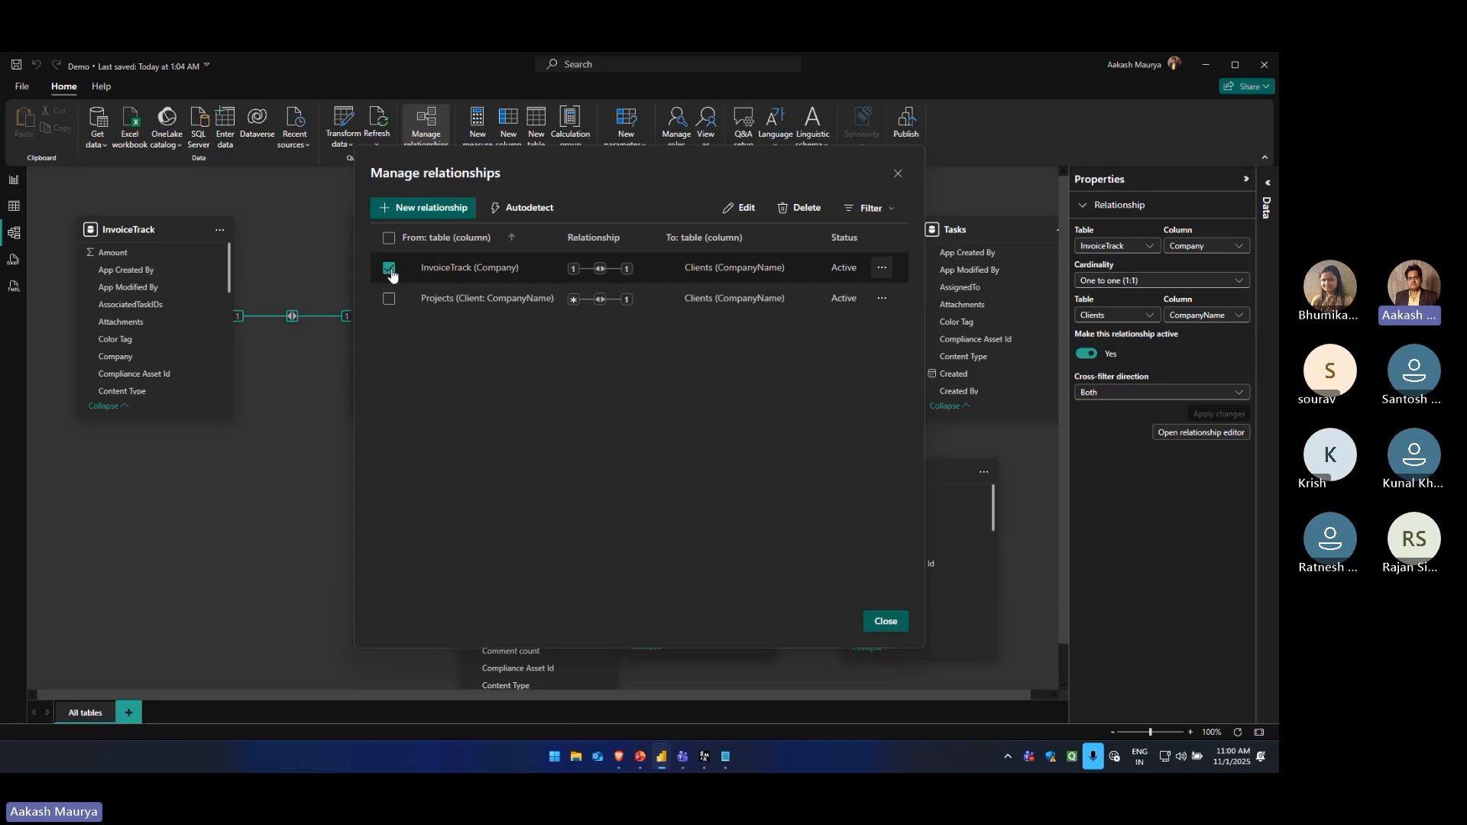
left_click(801, 217)
left_click(719, 428)
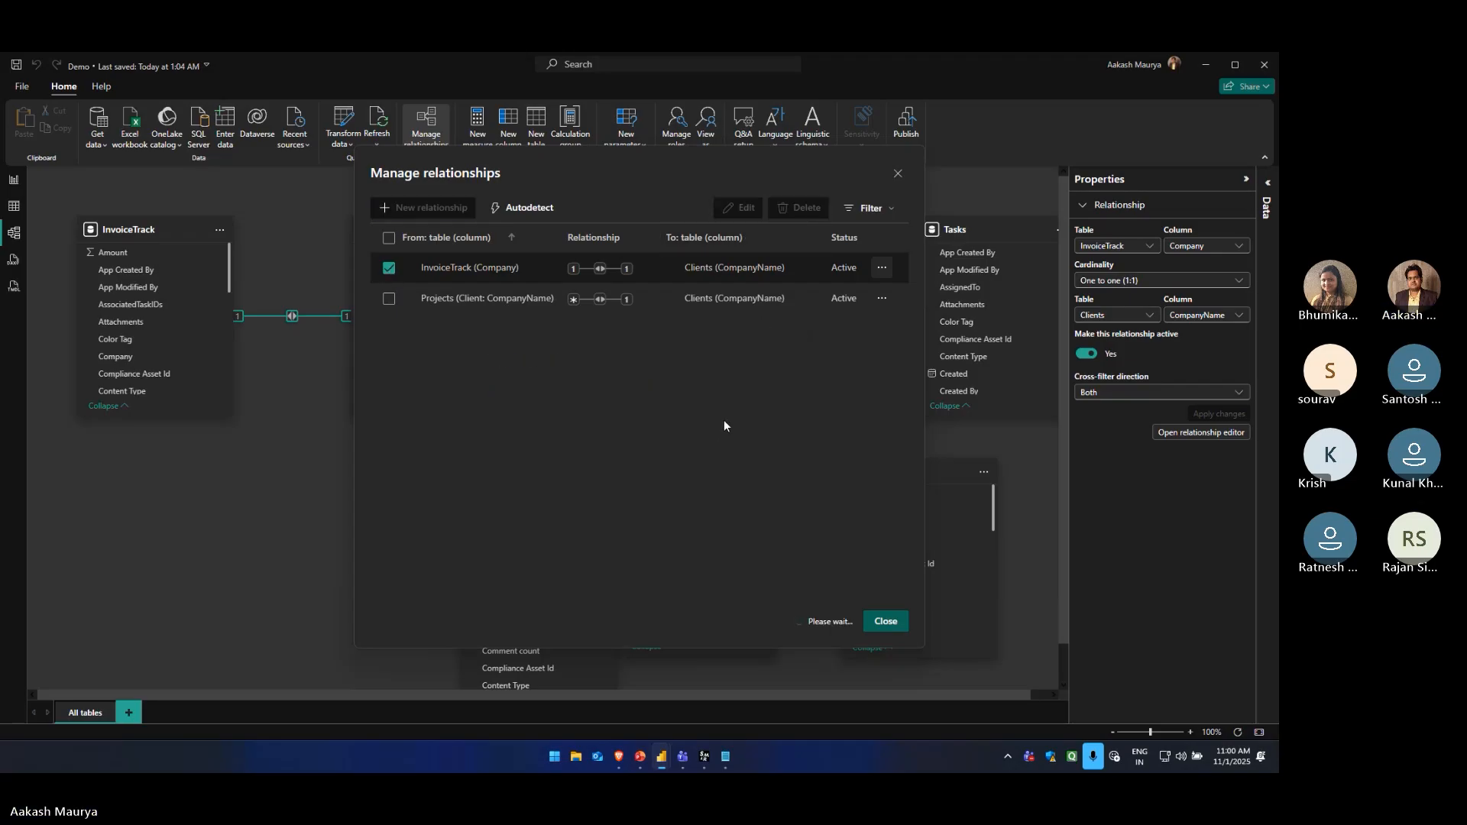
left_click(888, 623)
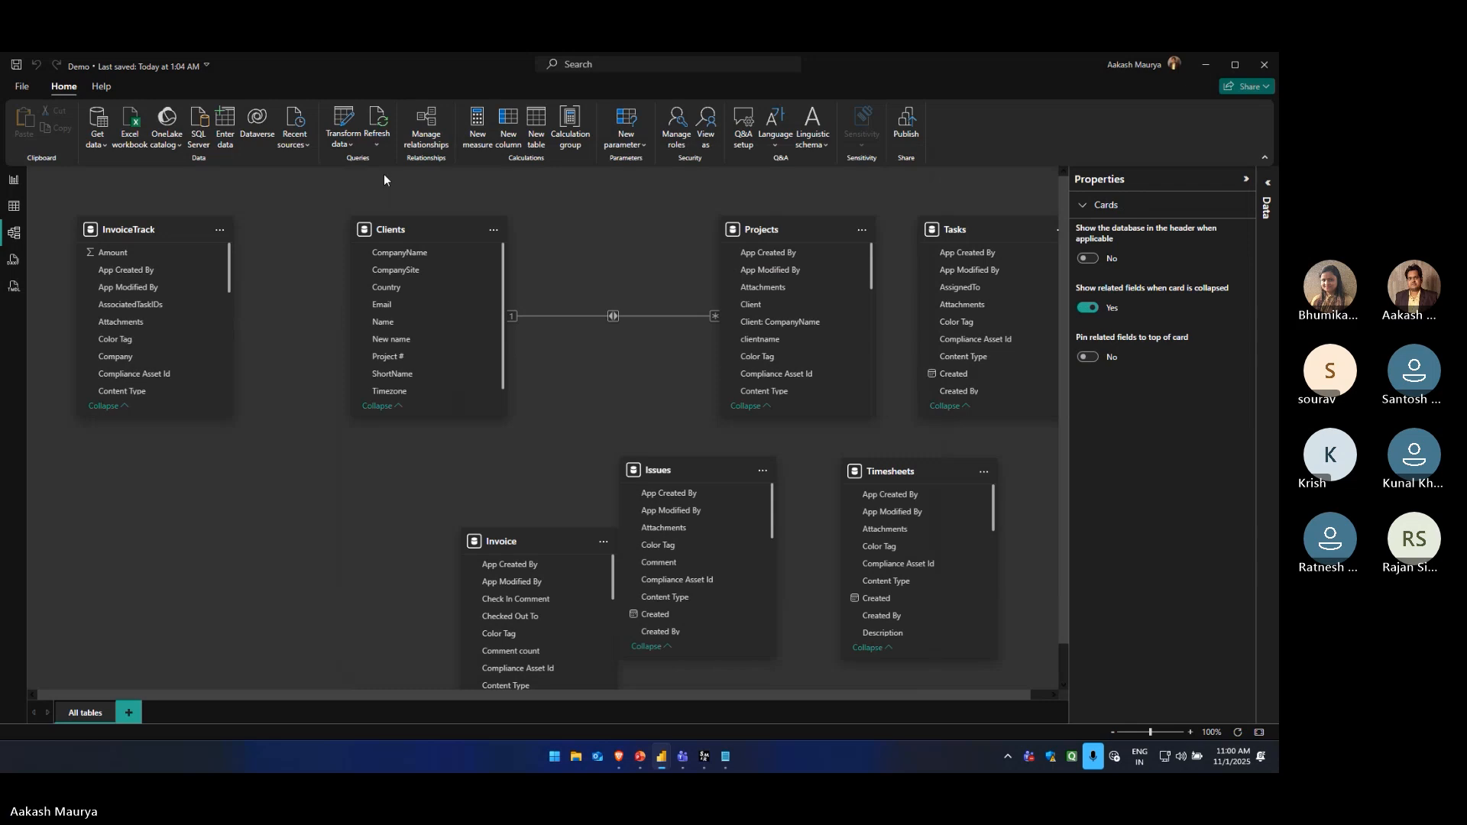
left_click(426, 126)
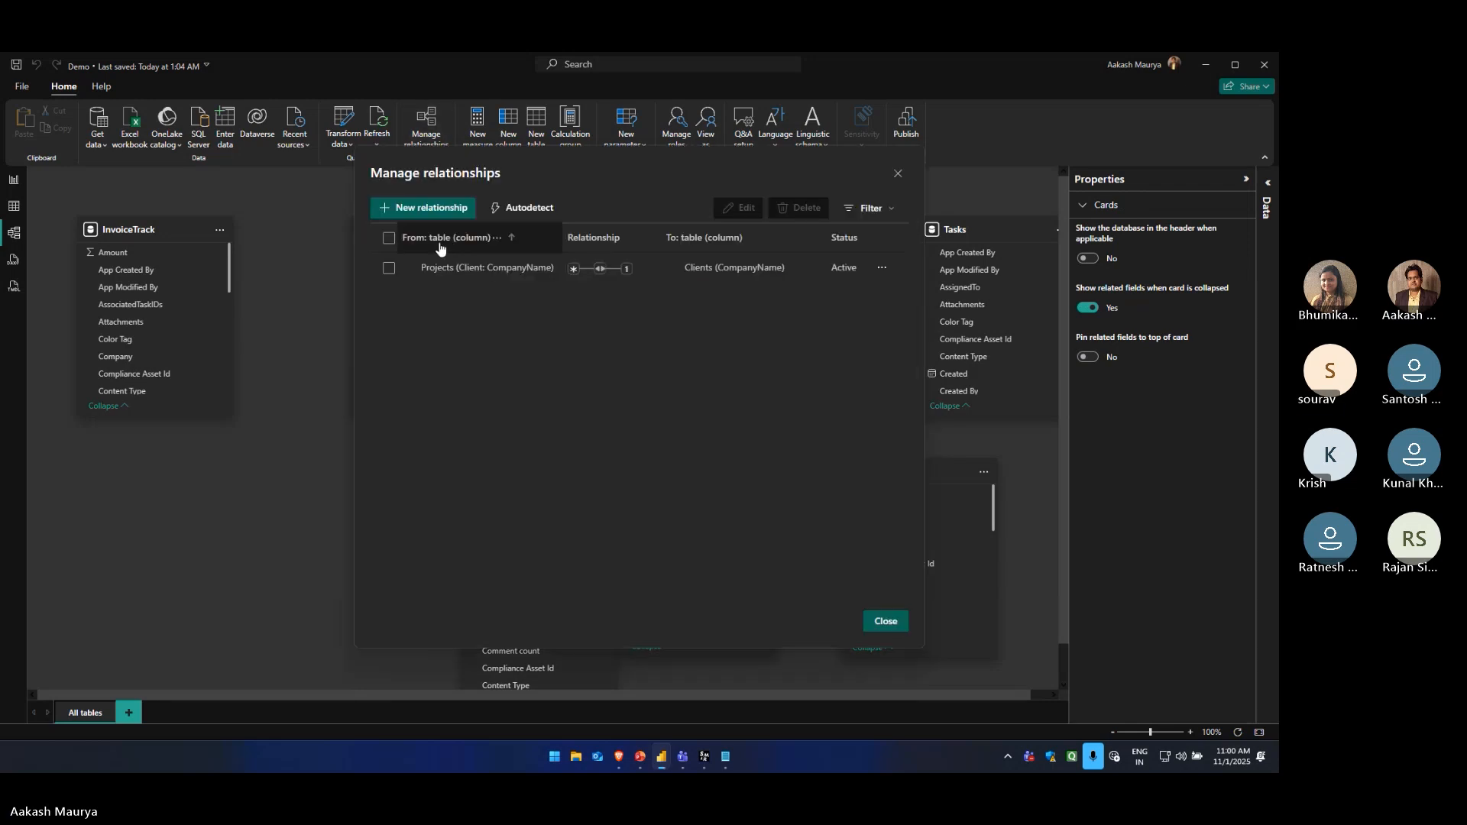
left_click(431, 209)
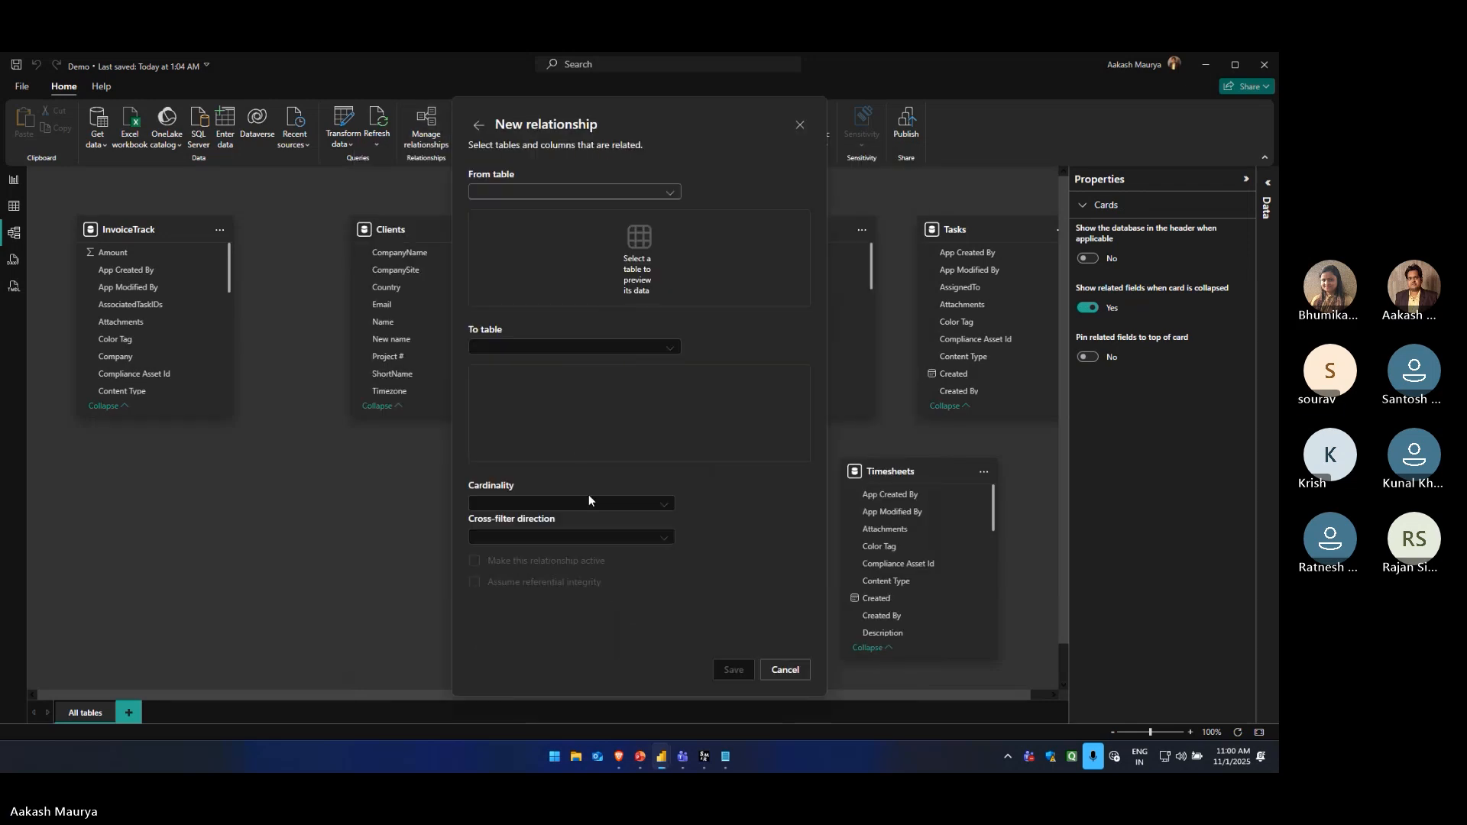
left_click(787, 670)
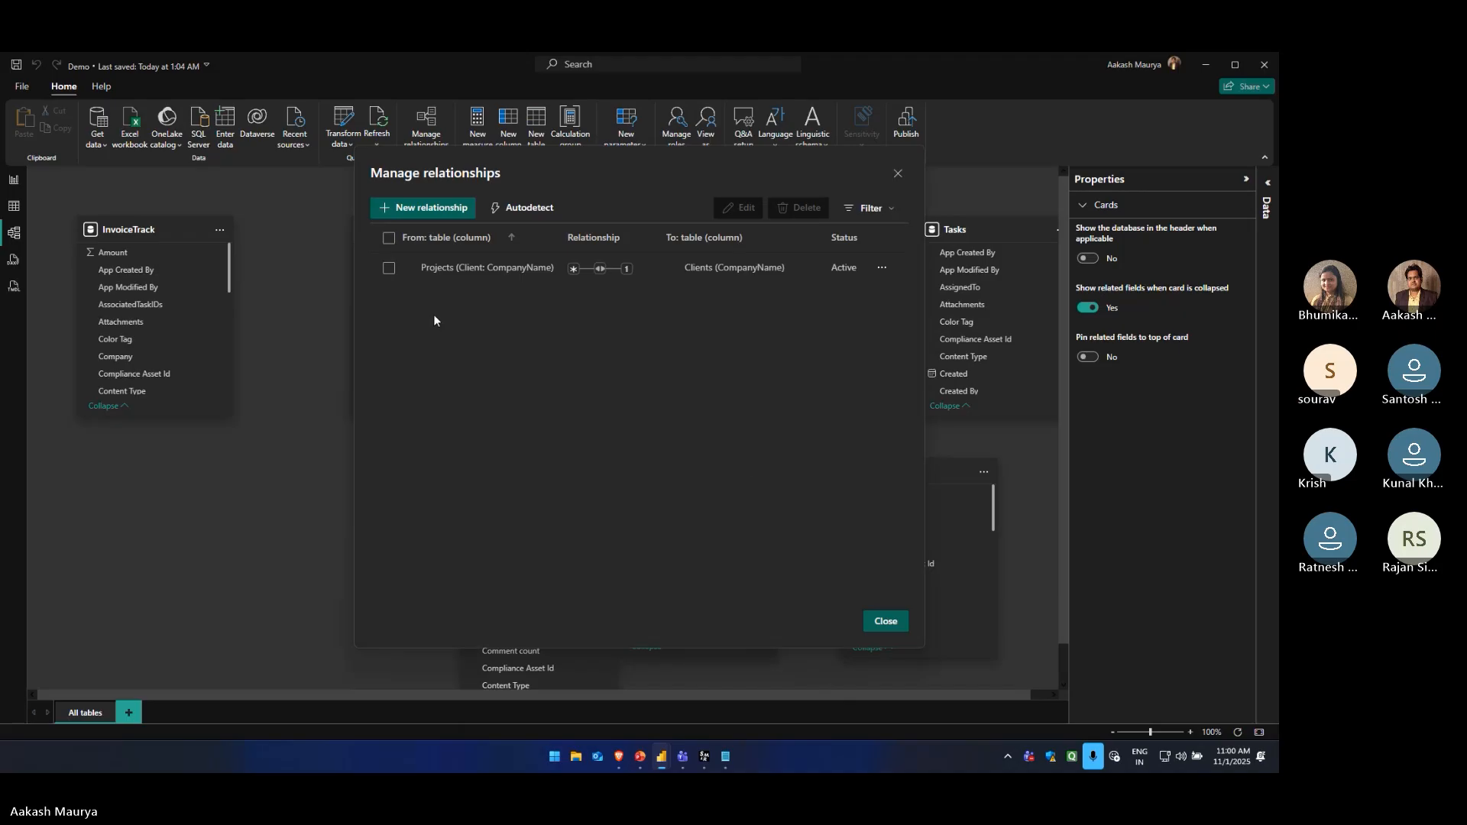
left_click(885, 620)
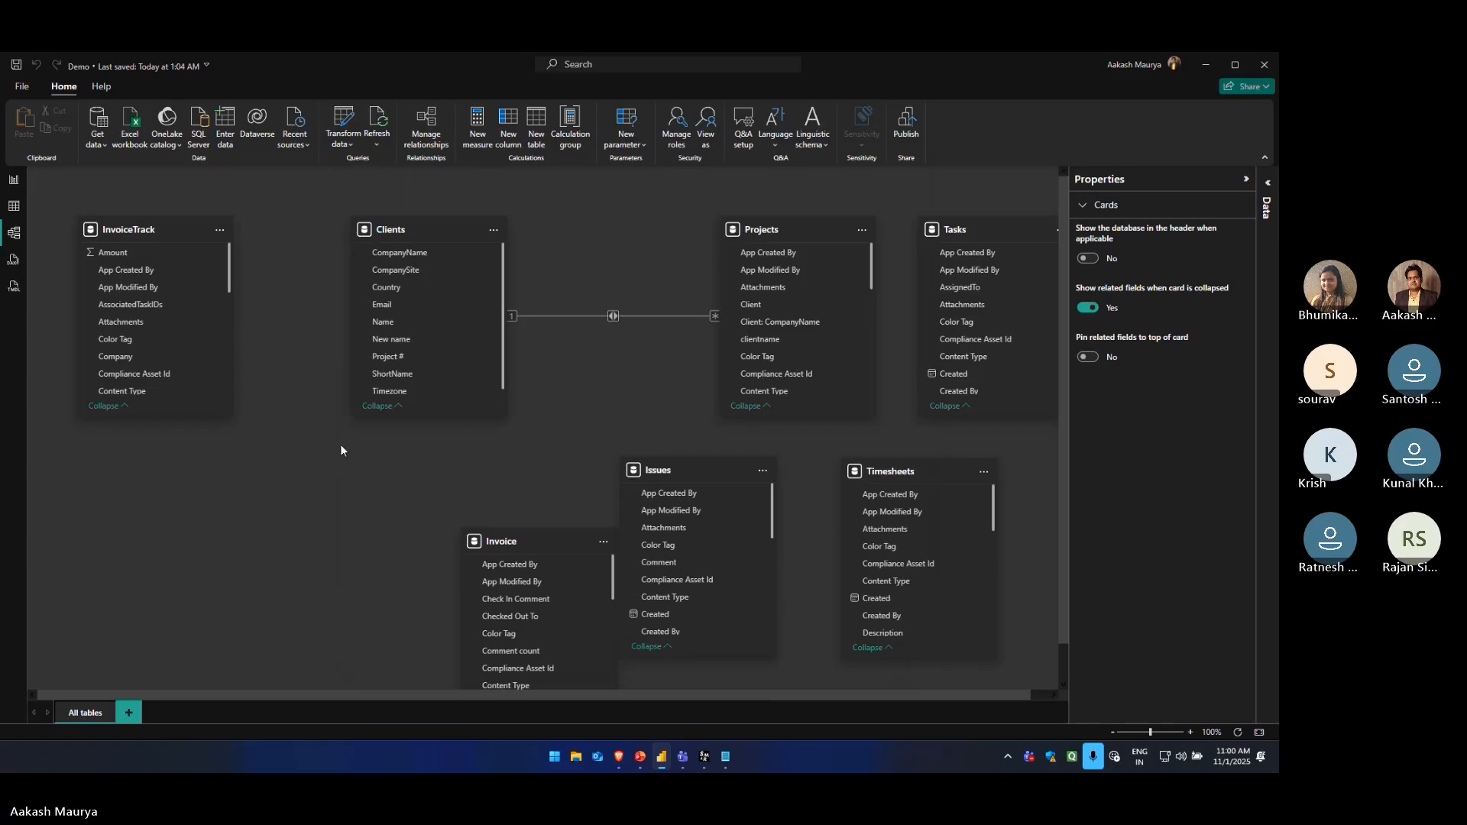
Collapse the model's relationship properties, return to the report, and collapse the Clients and Projects field lists
left_click(1247, 182)
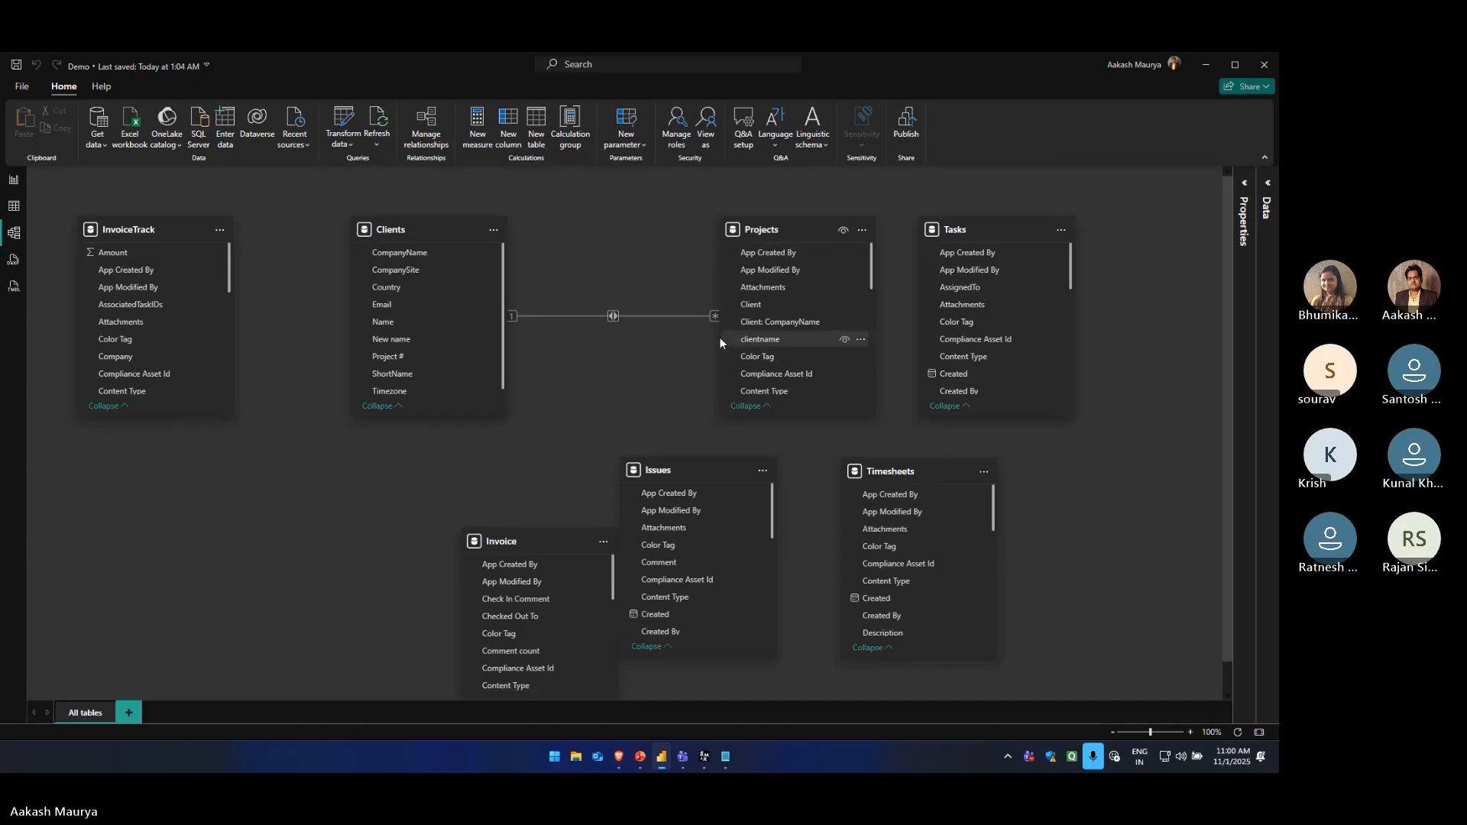
left_click(13, 181)
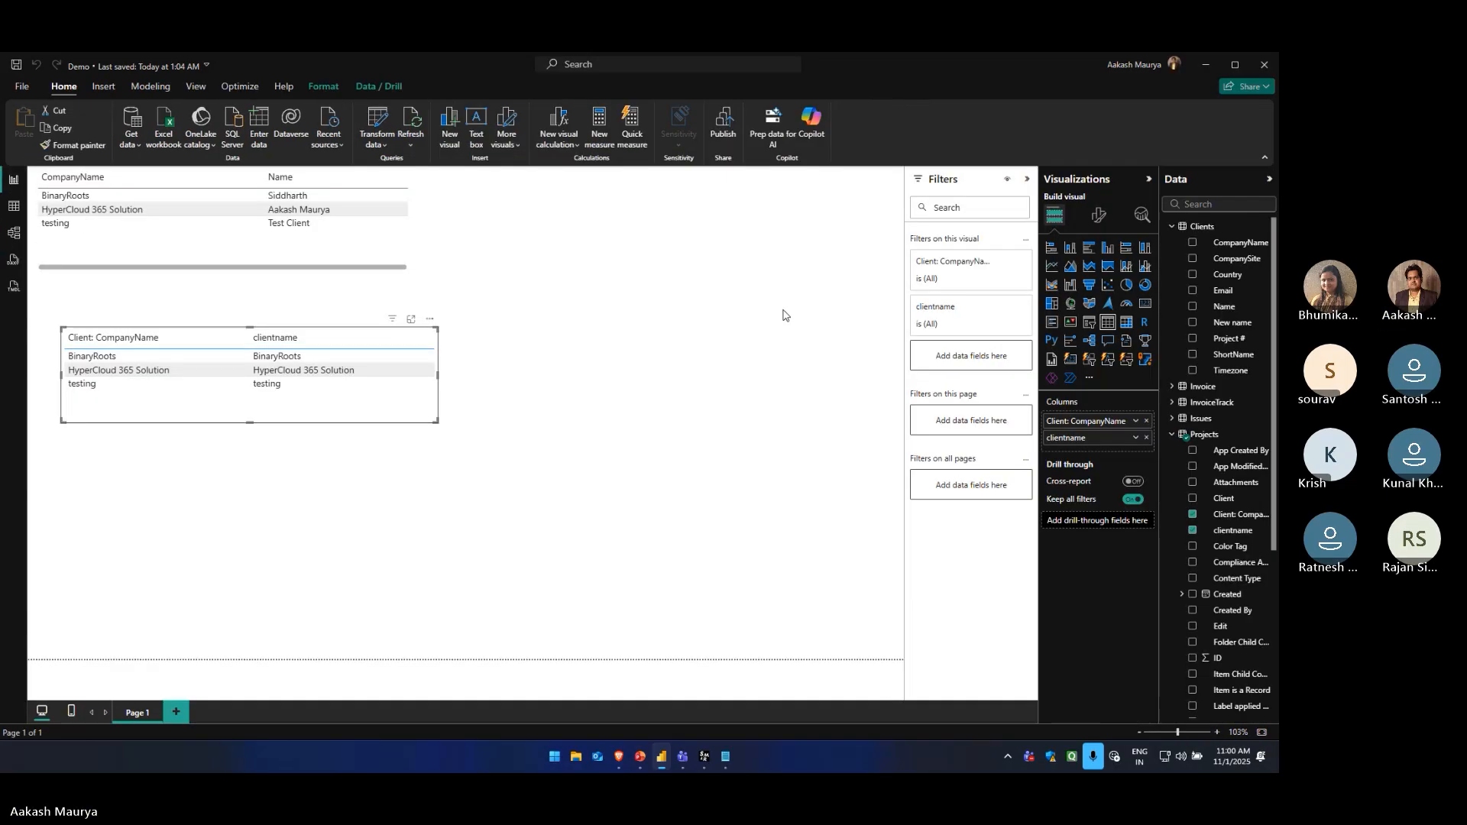
left_click(1173, 227)
left_click(1172, 290)
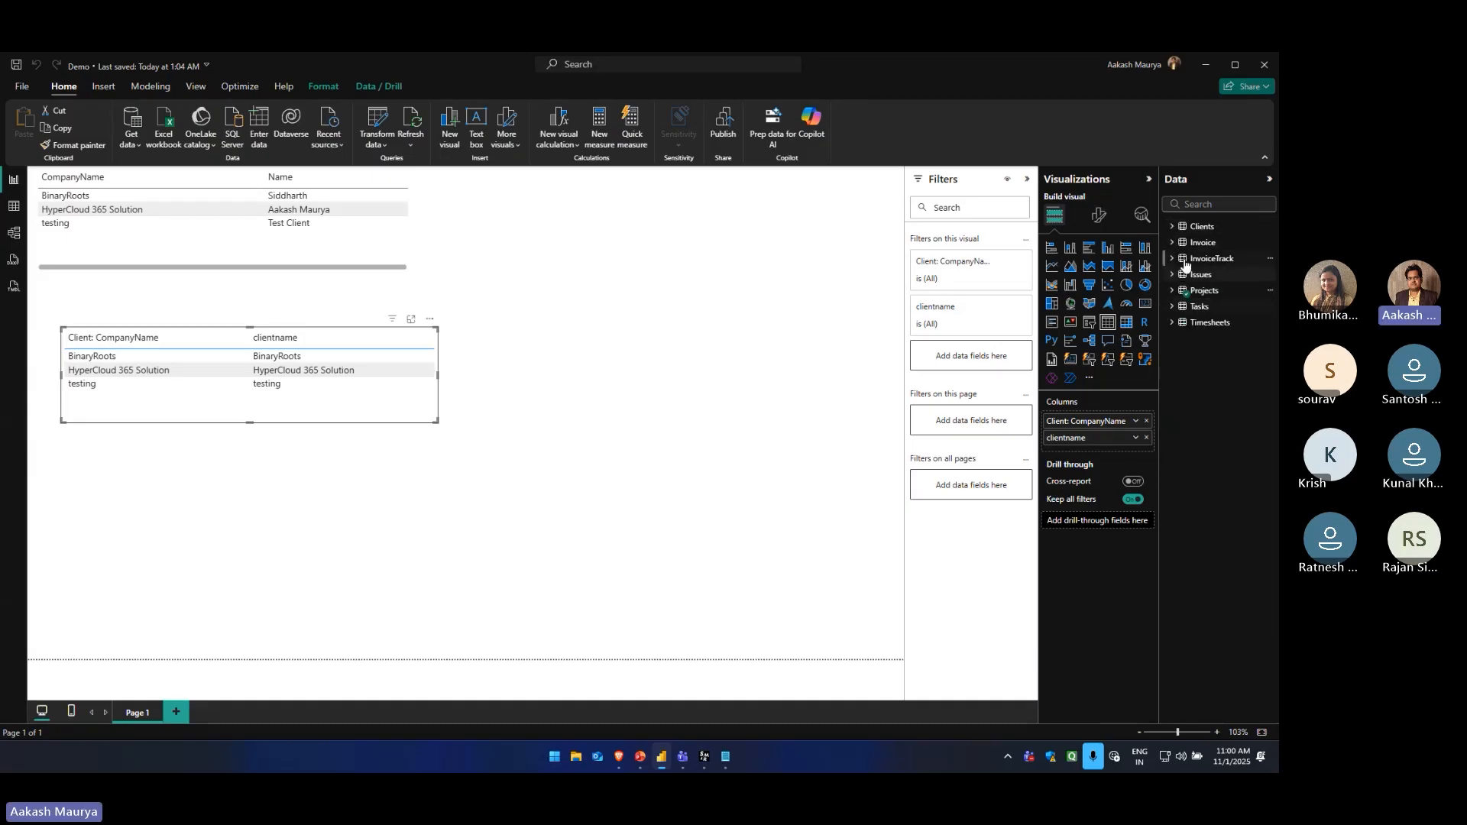
left_click(1201, 226)
left_click(402, 209)
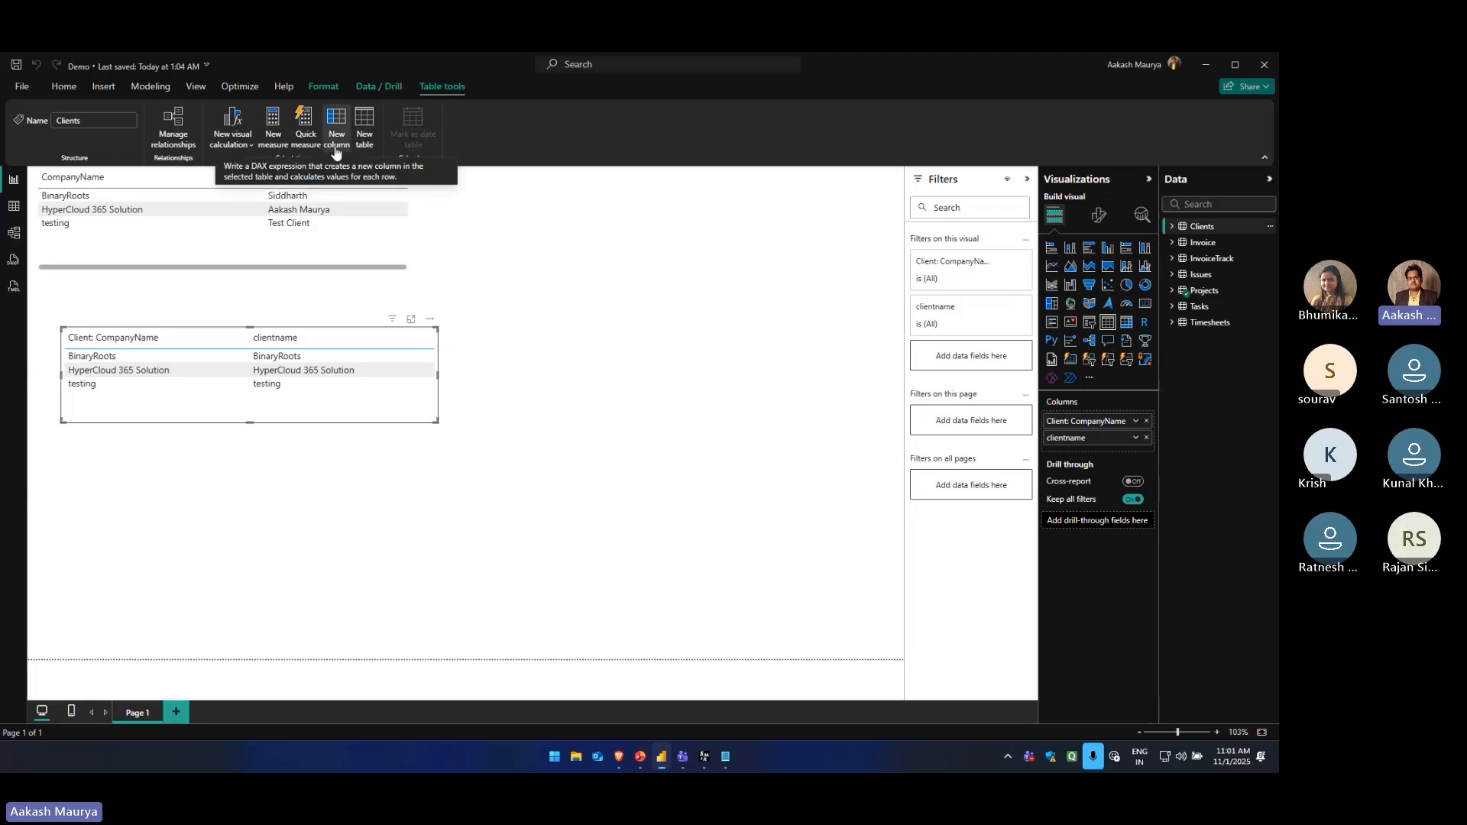
left_click(586, 317)
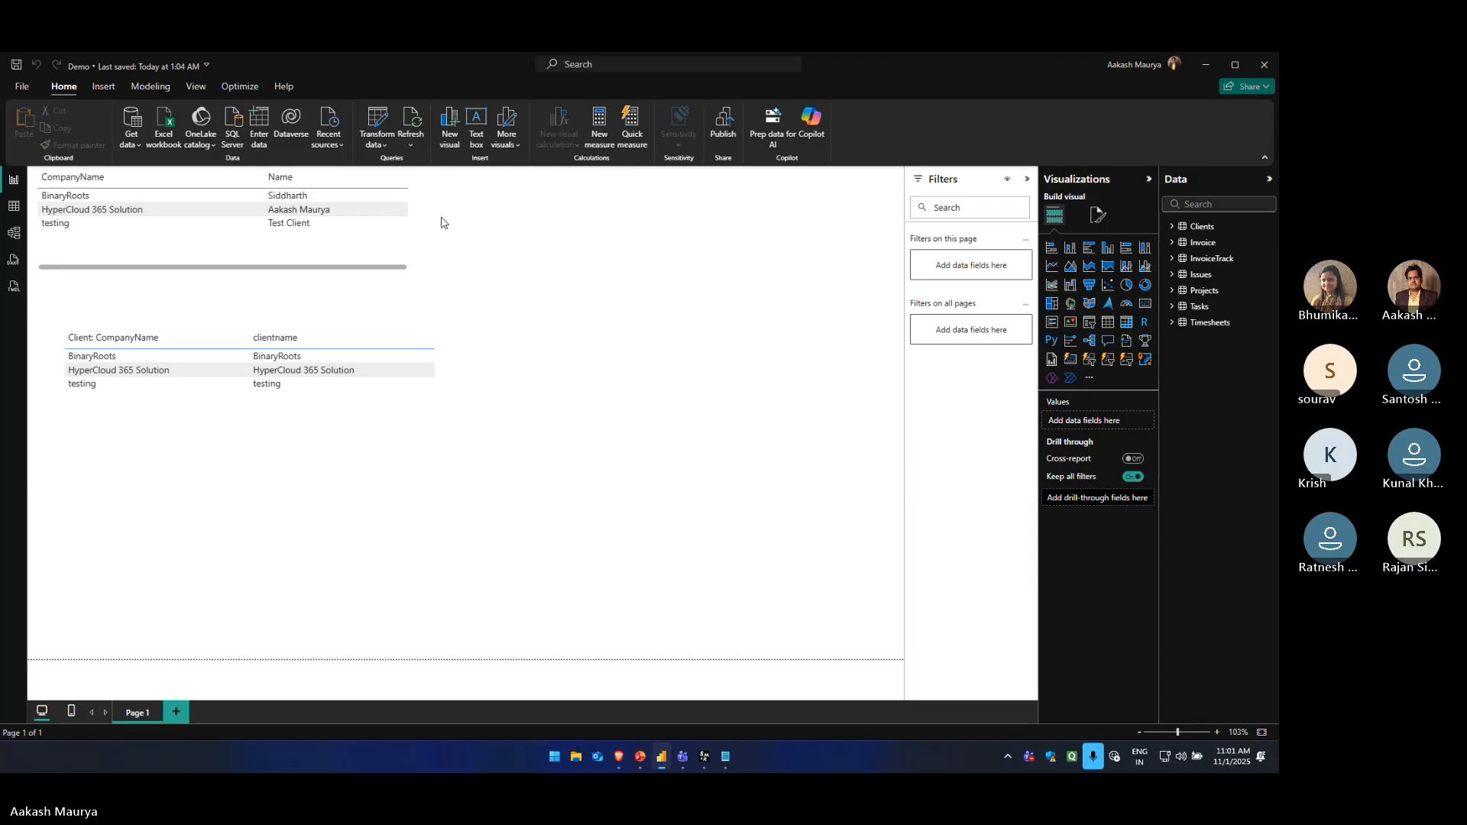
left_click(103, 86)
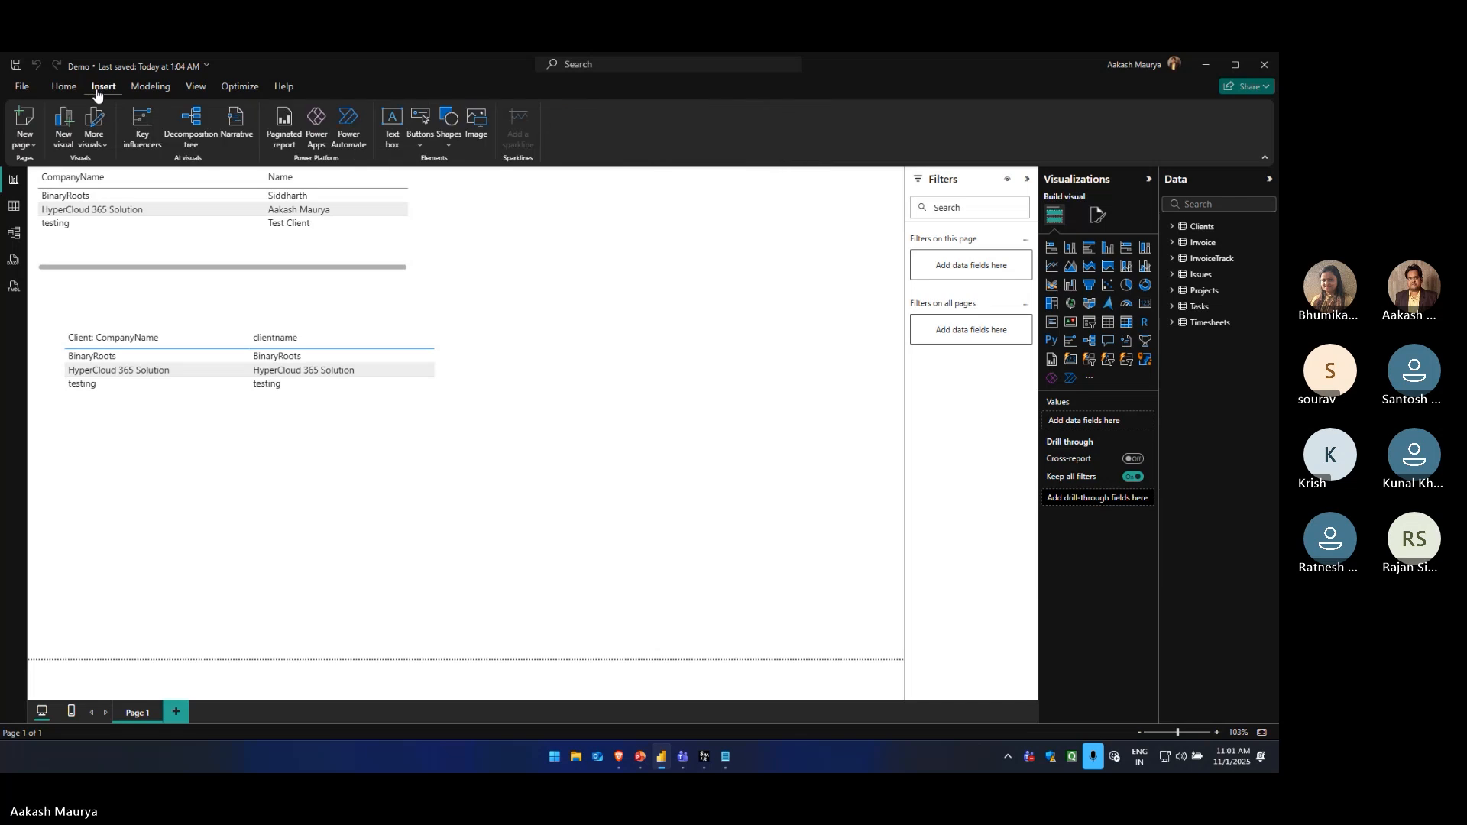
left_click(143, 88)
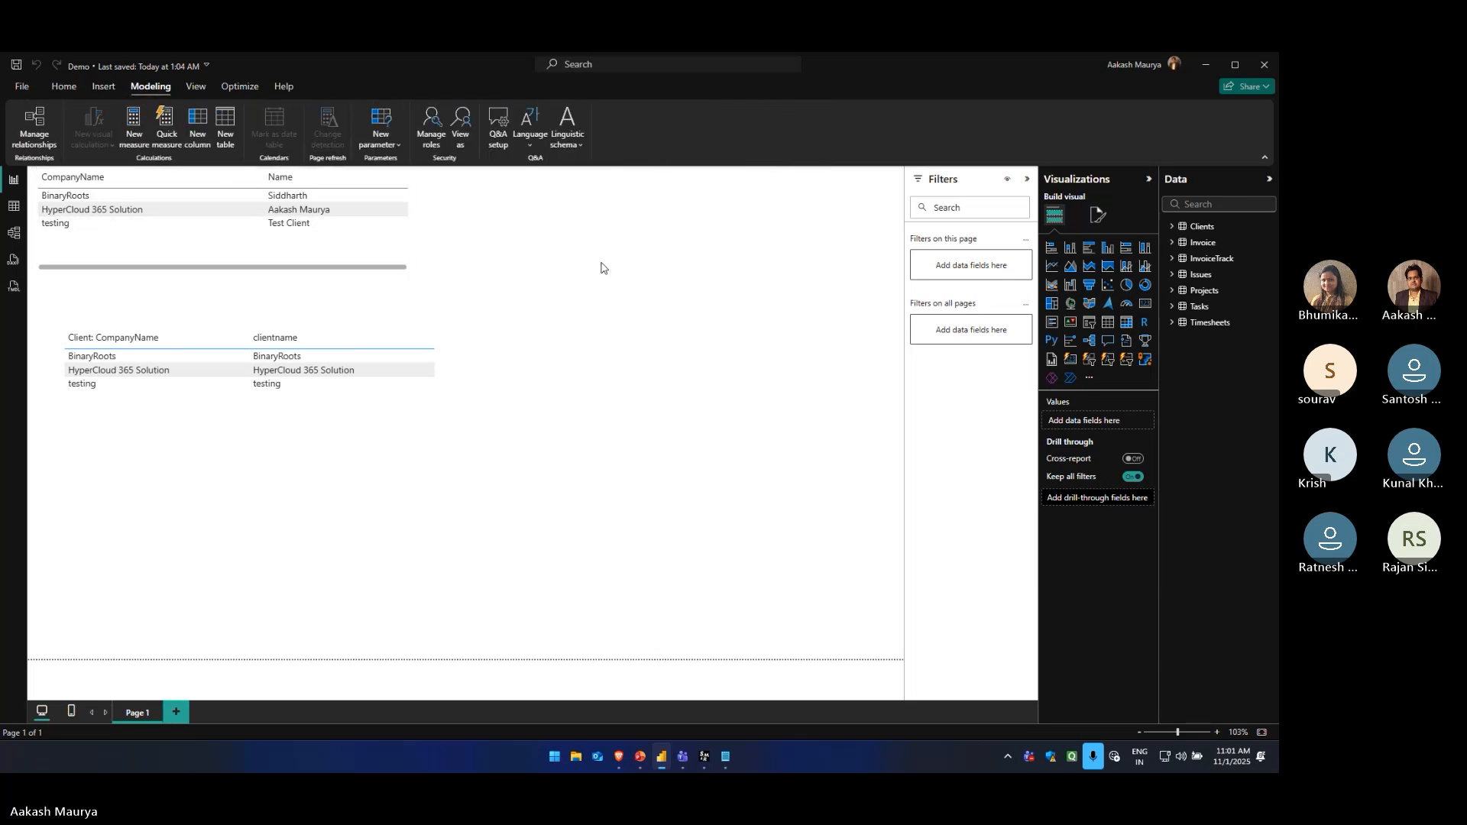
left_click(191, 88)
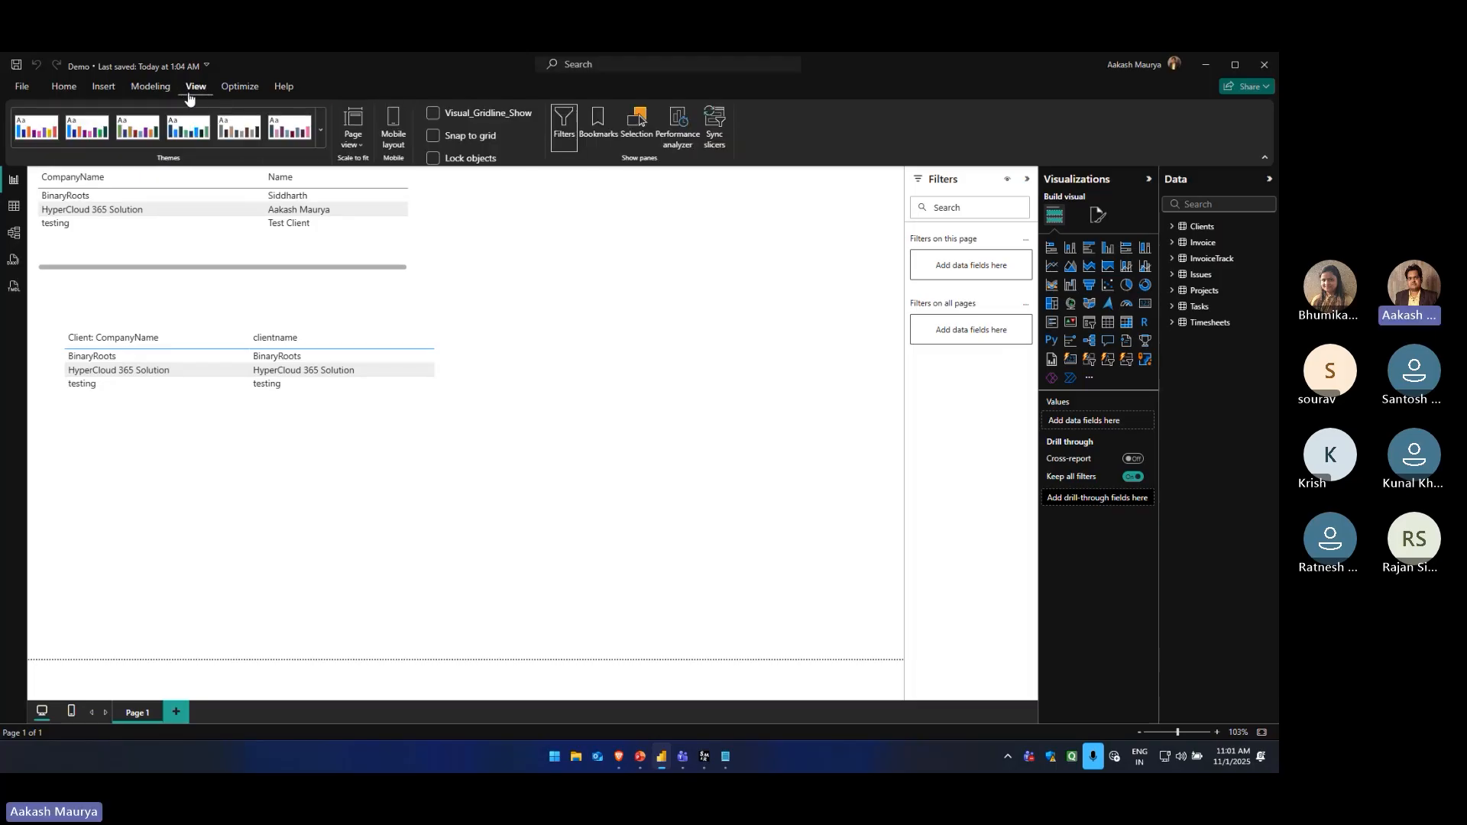
left_click(237, 88)
left_click(282, 88)
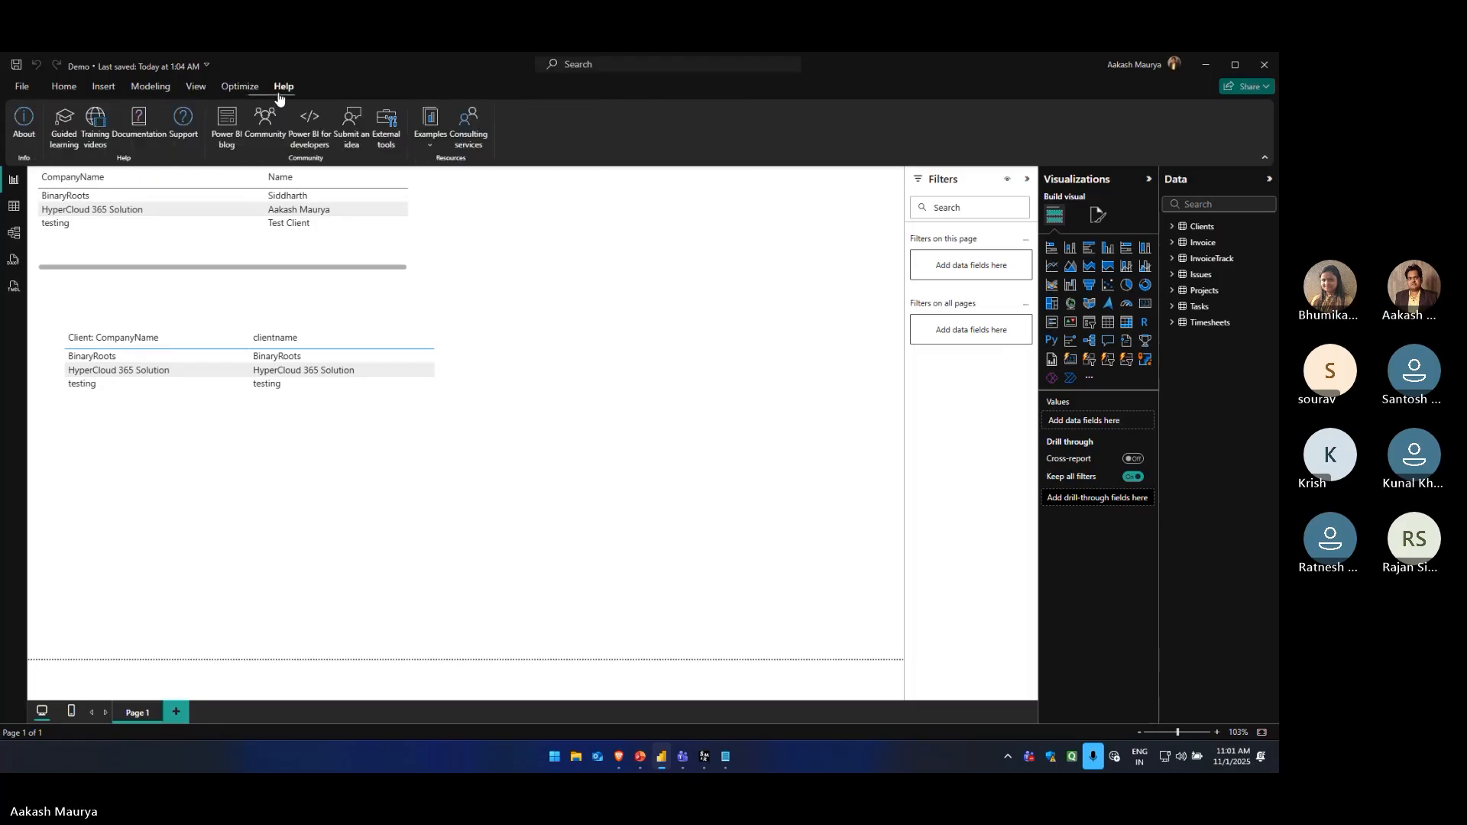
left_click(151, 88)
left_click(100, 88)
left_click(61, 90)
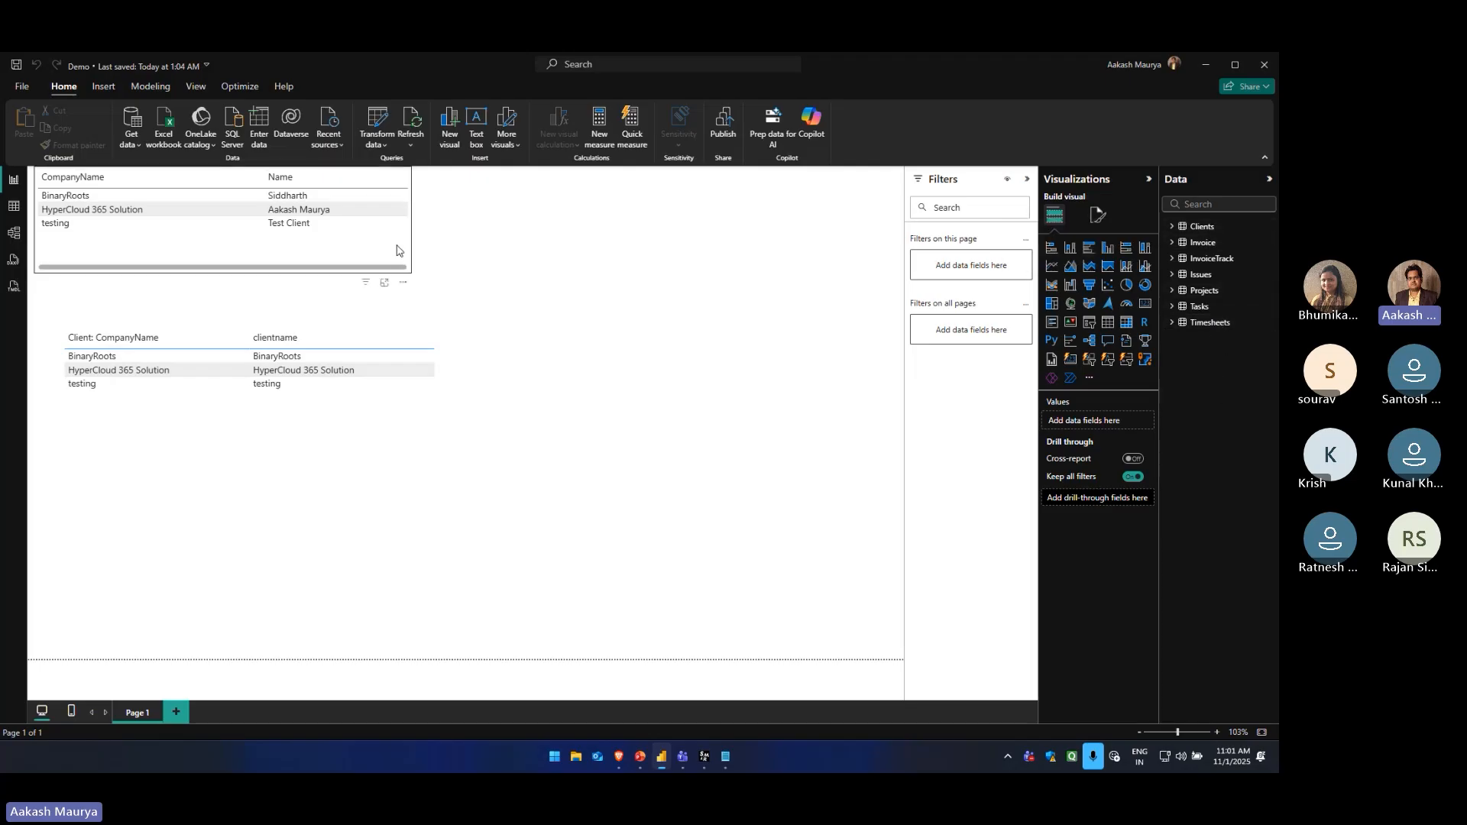
Browse the Online Services connectors available for importing data, then close the list without connecting to any source
left_click(129, 144)
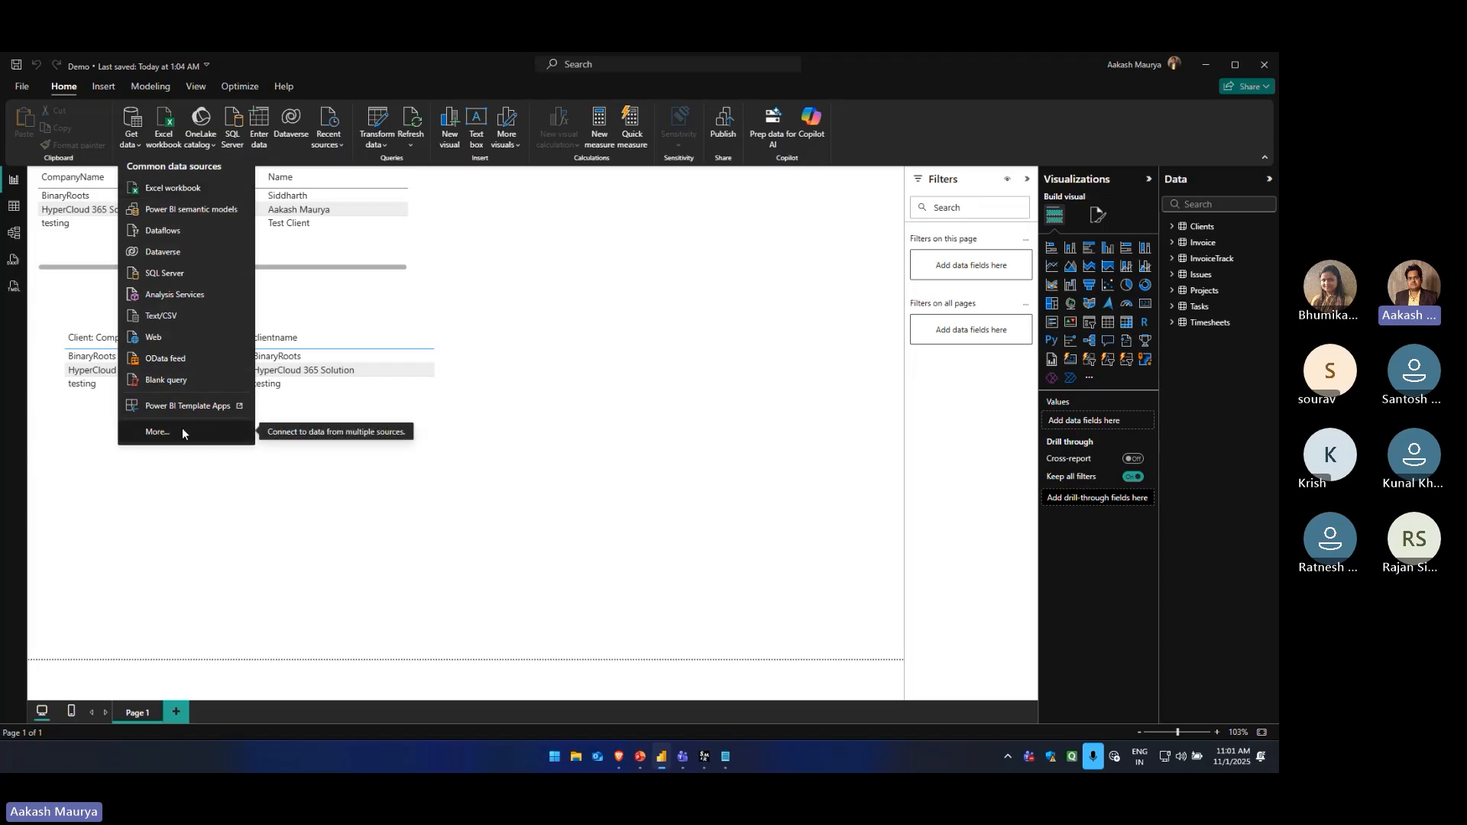
left_click(787, 357)
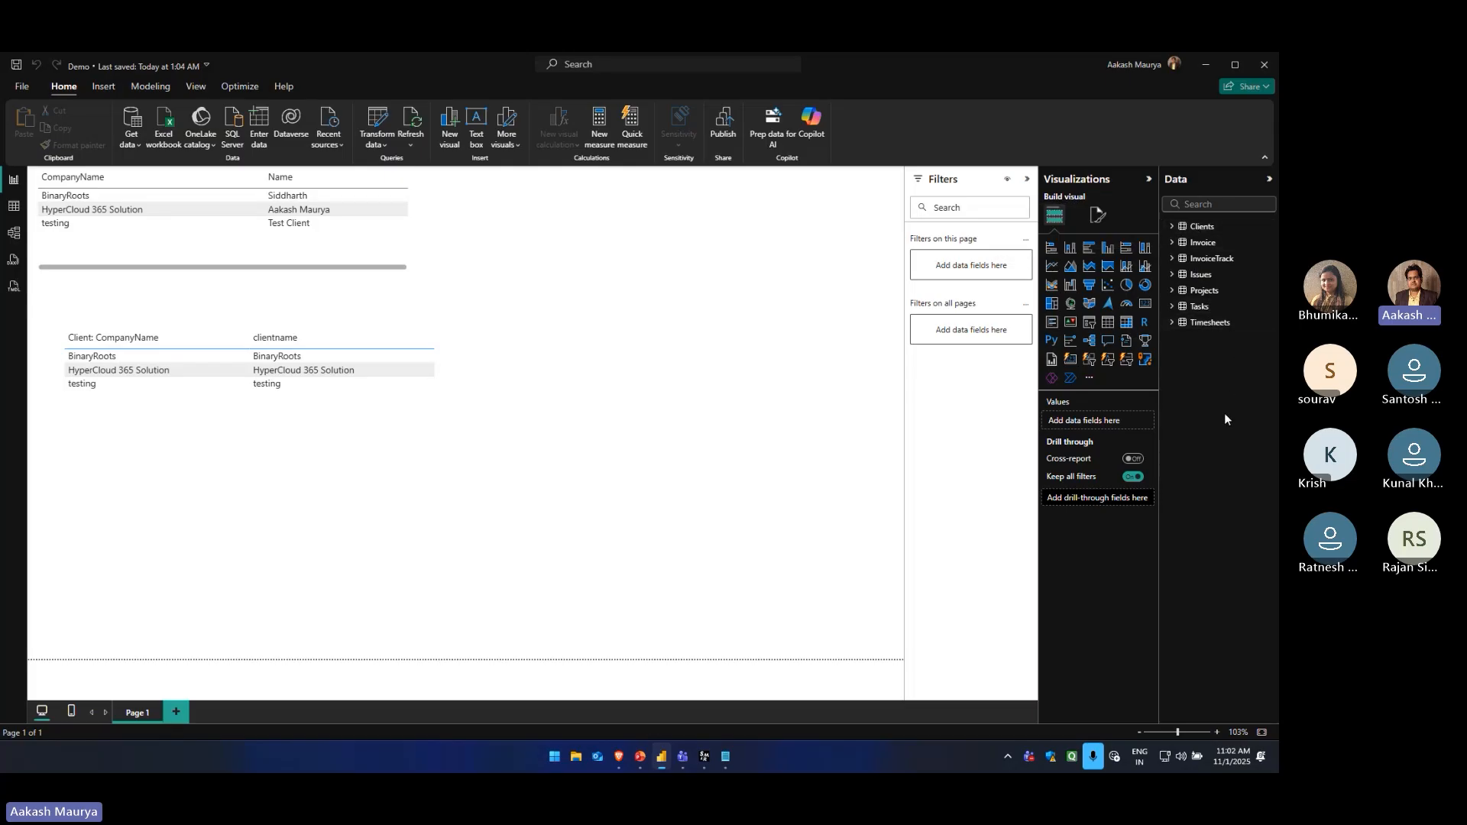
left_click(131, 140)
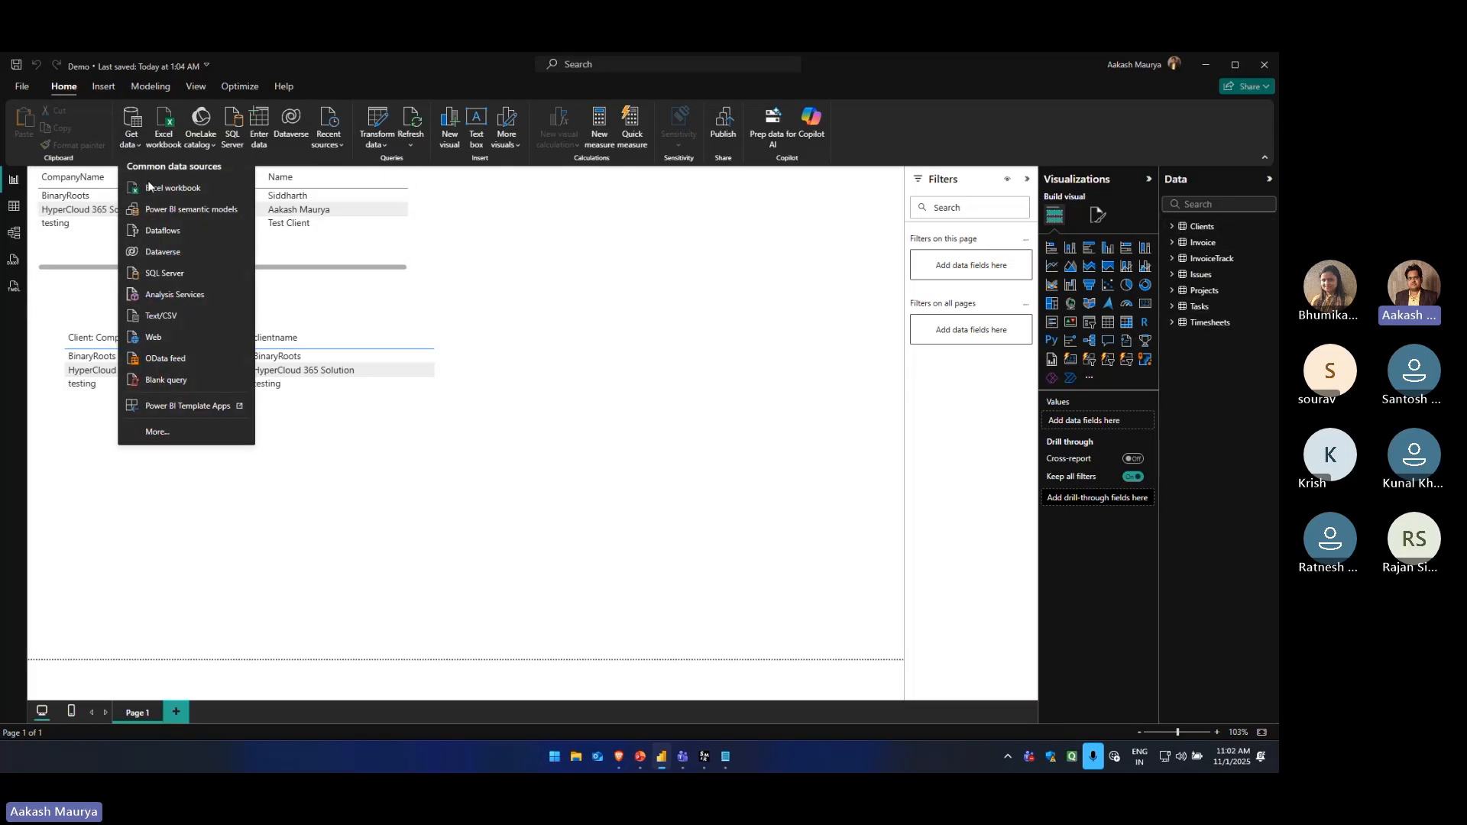
left_click(158, 432)
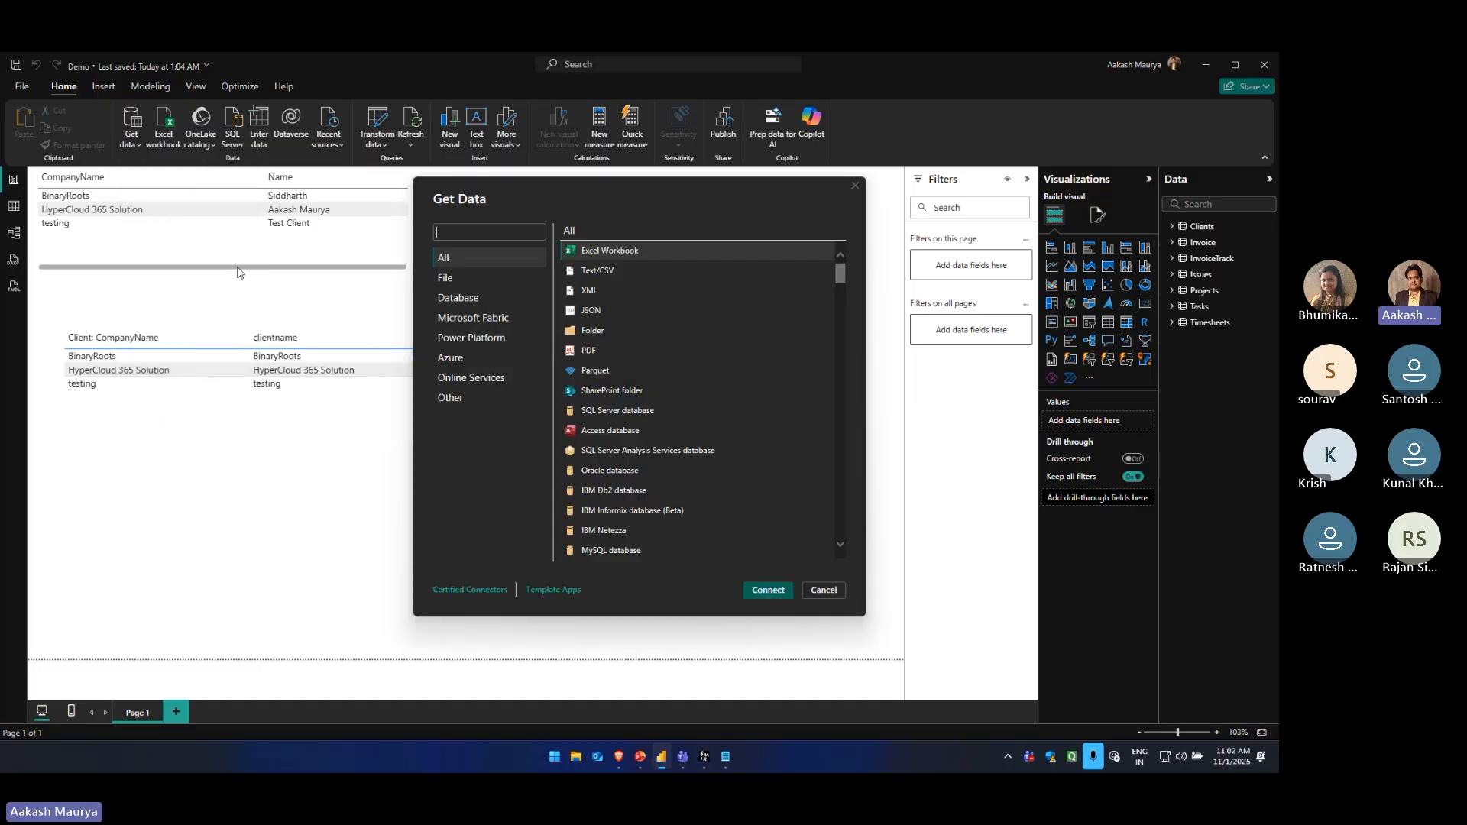
left_click(480, 378)
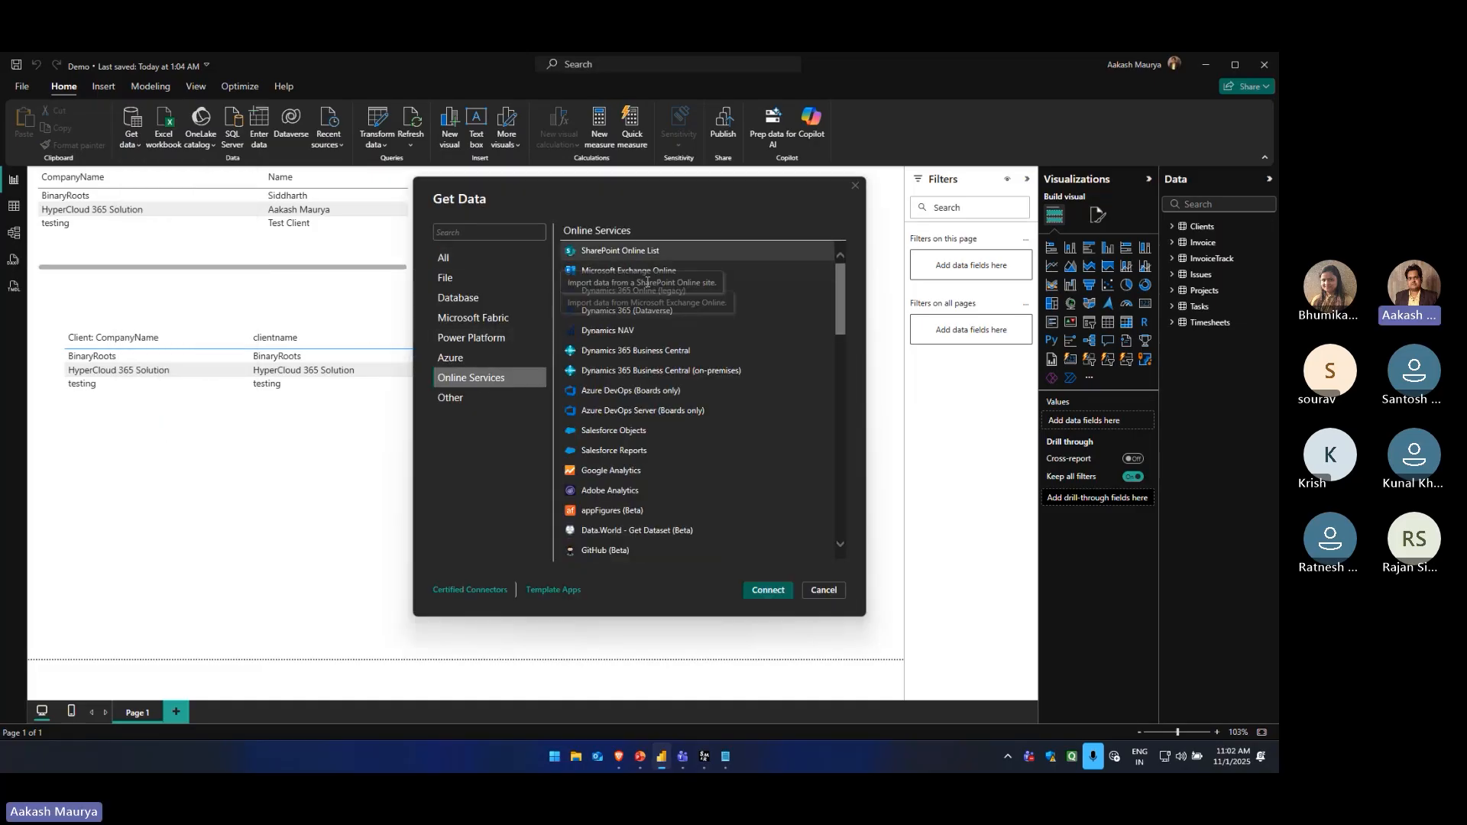
left_click(626, 450)
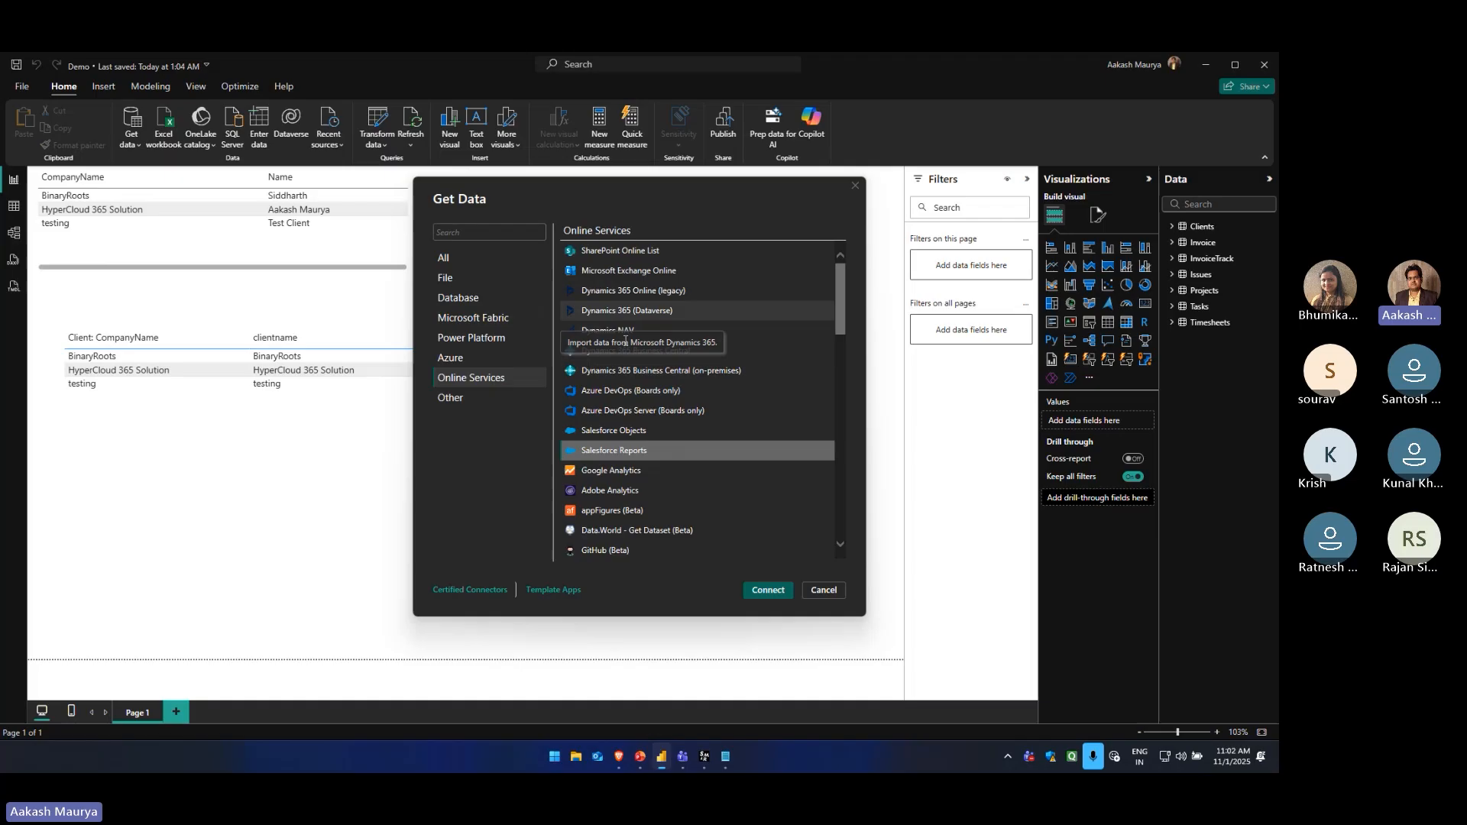
scroll(640, 356, "down", 10)
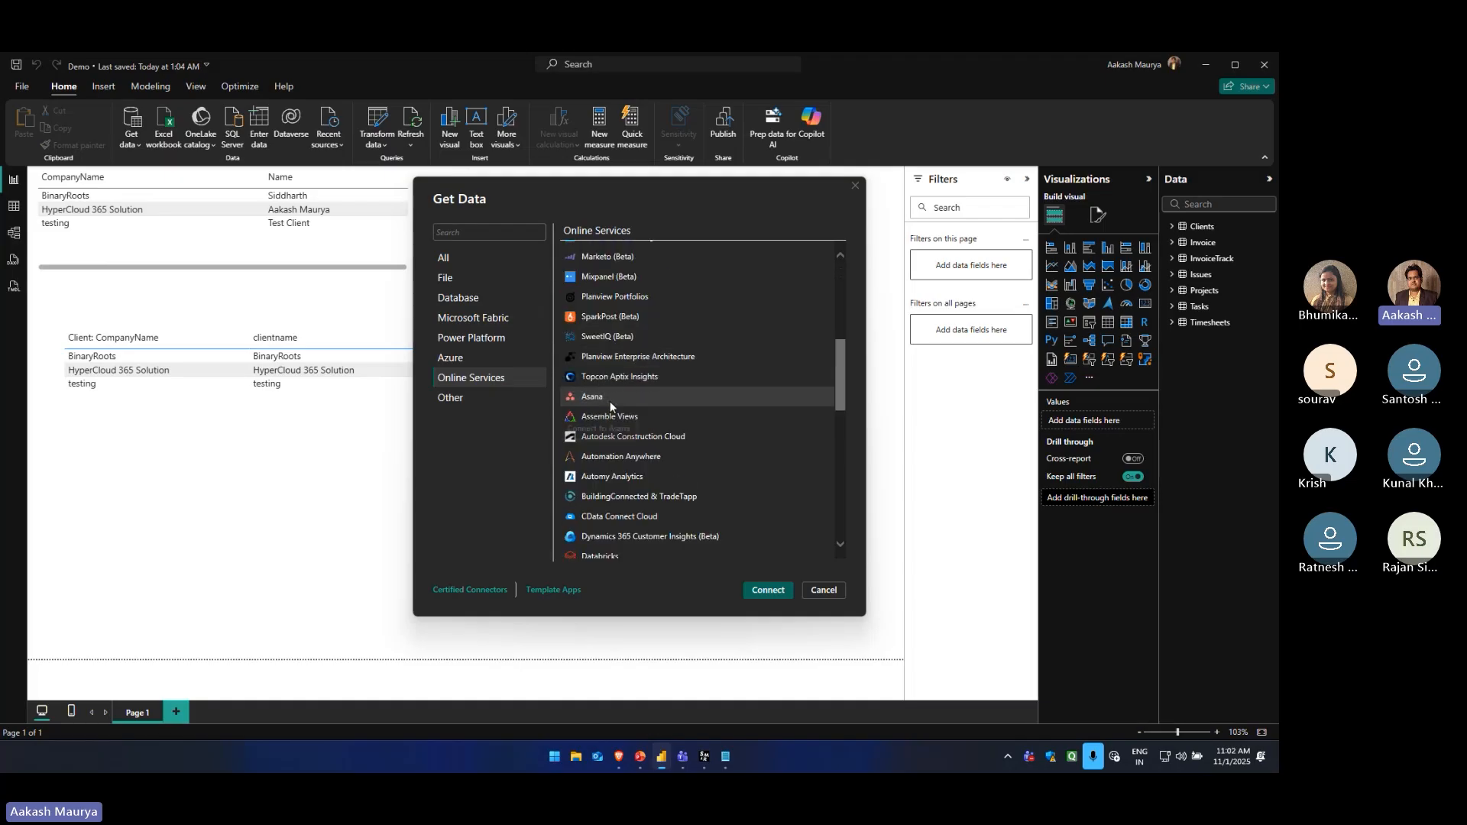
scroll(604, 386, "down", 4)
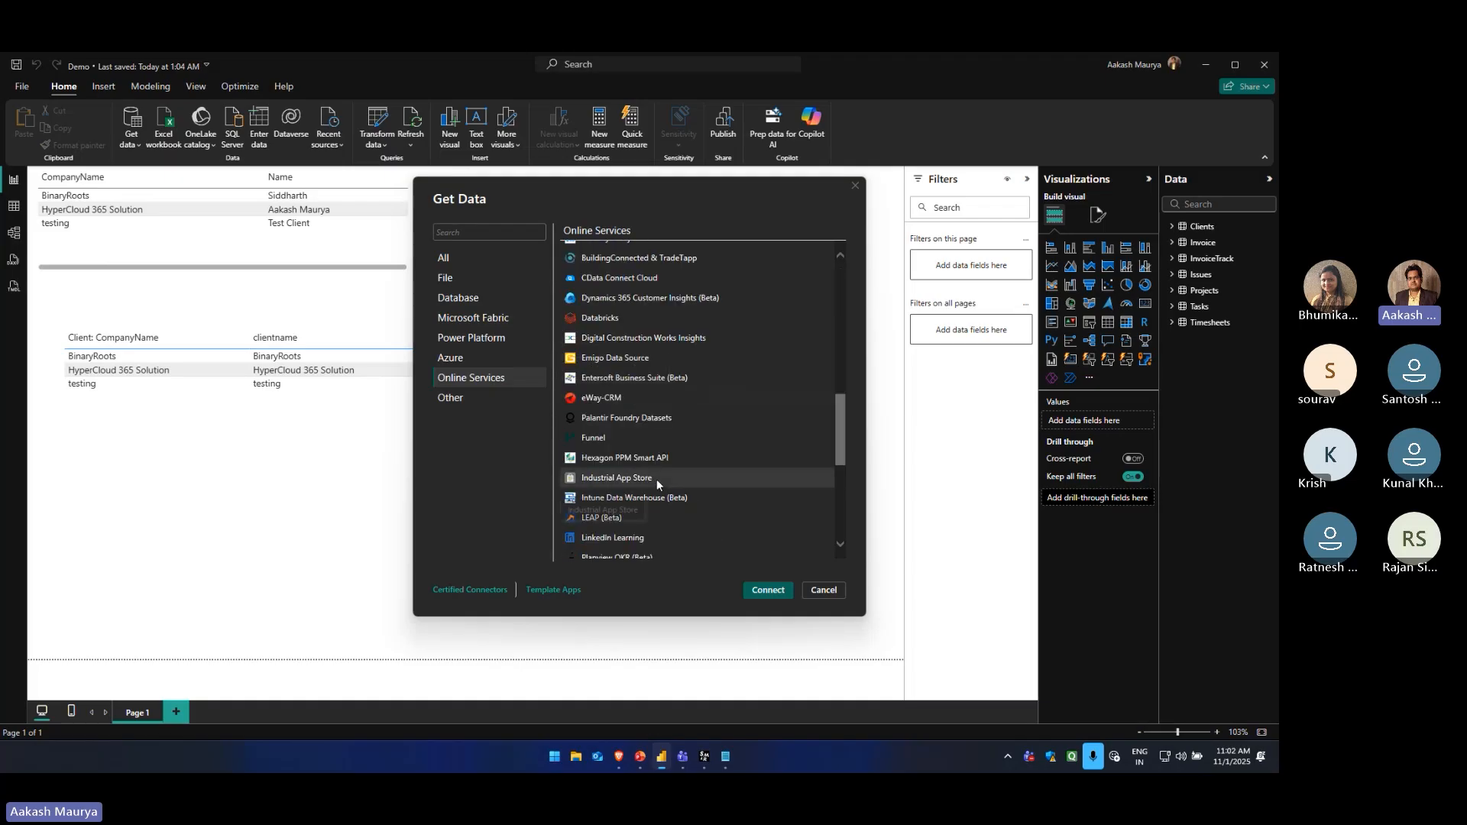
left_click(830, 589)
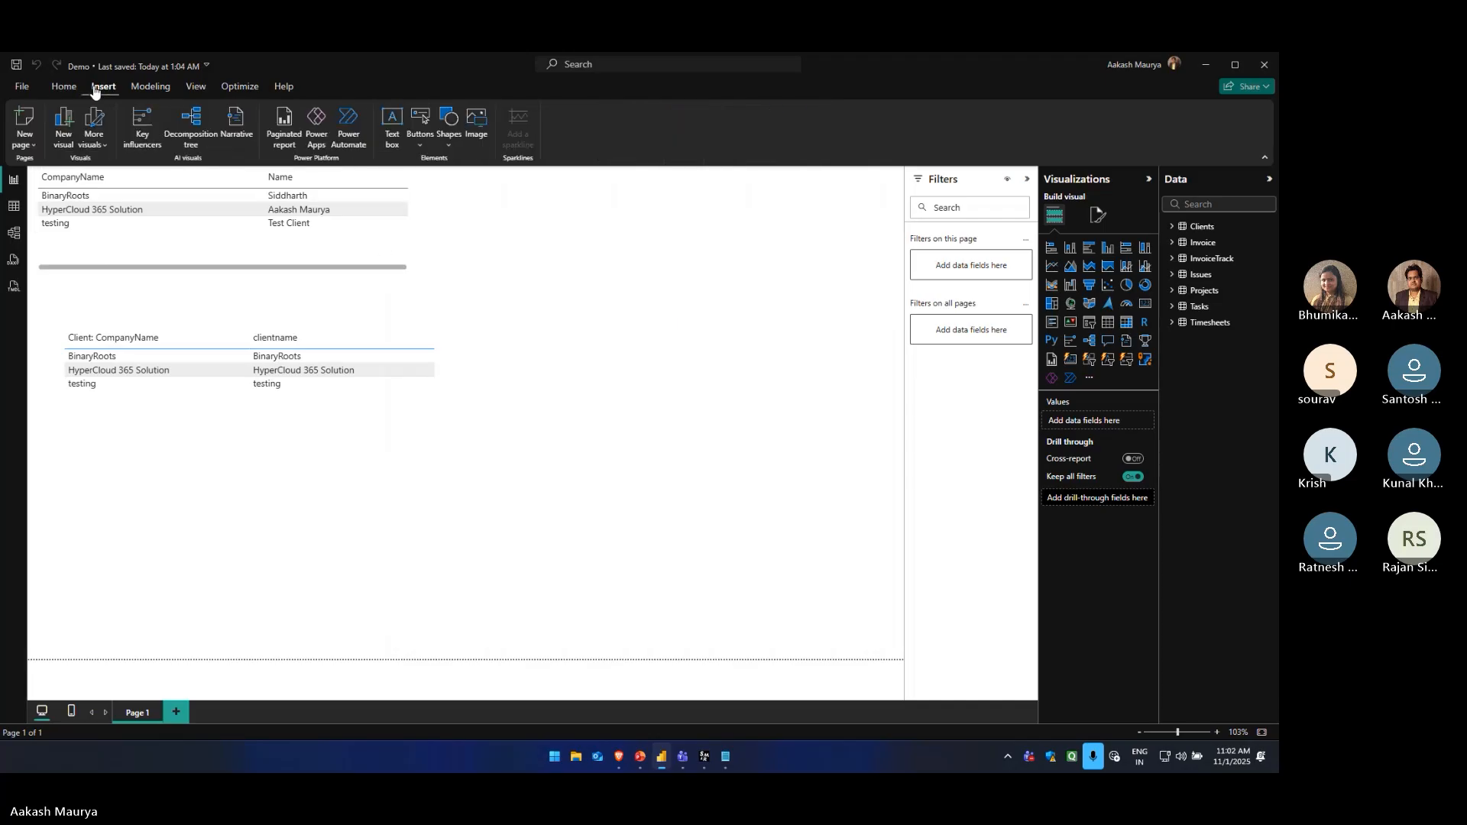
left_click(149, 87)
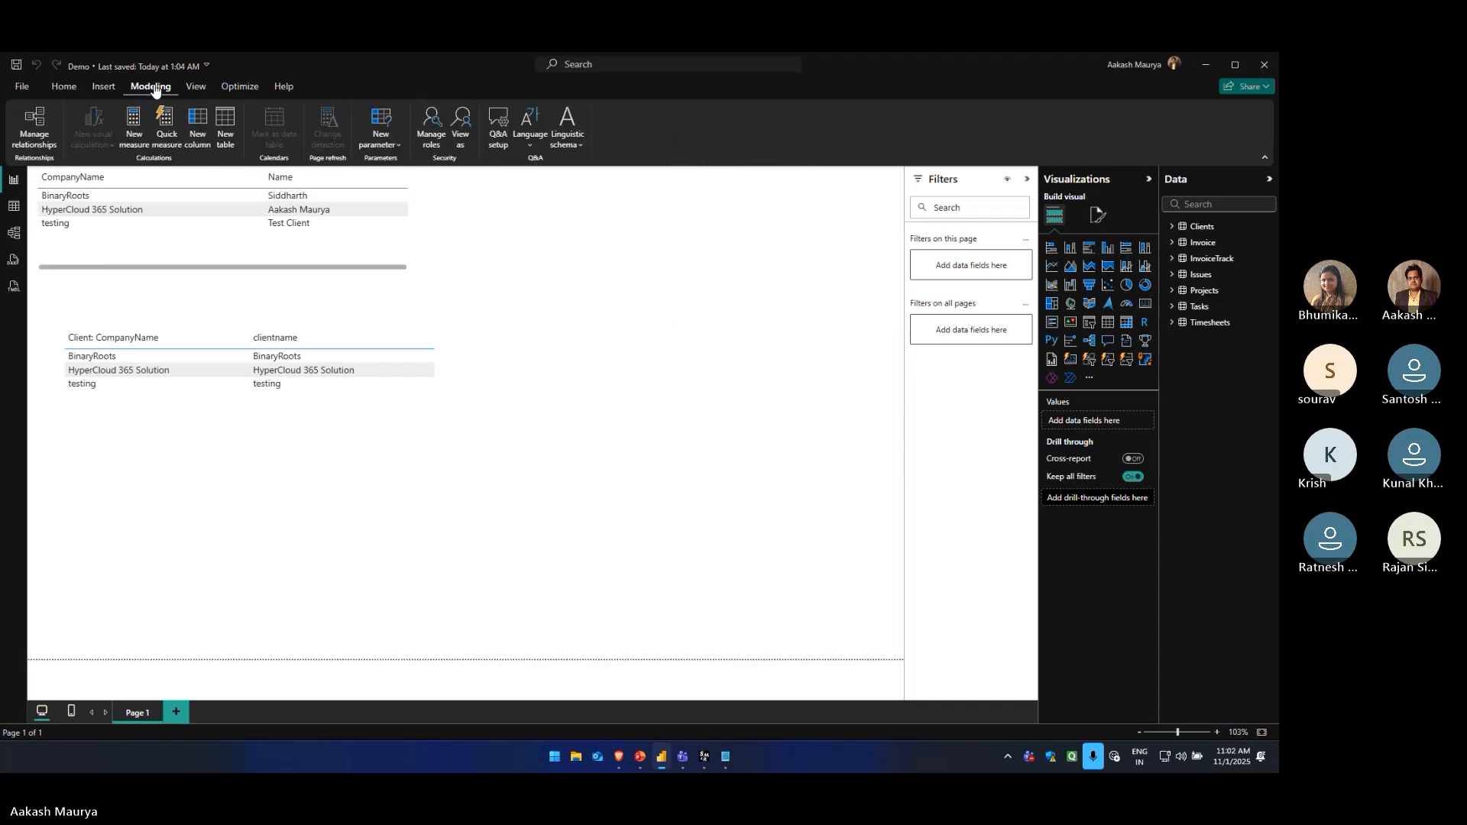
left_click(195, 87)
left_click(232, 89)
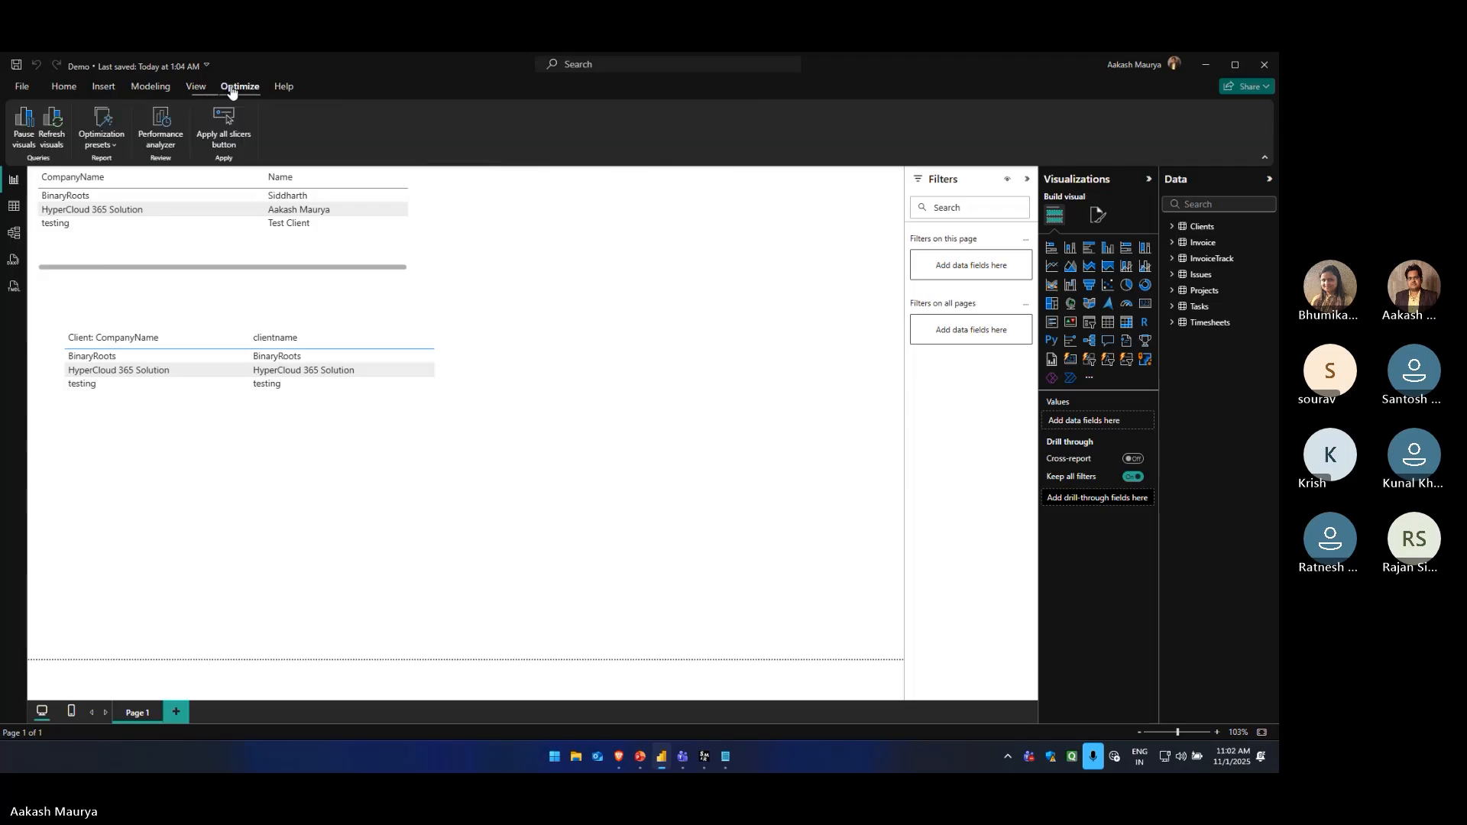
left_click(282, 87)
left_click(58, 92)
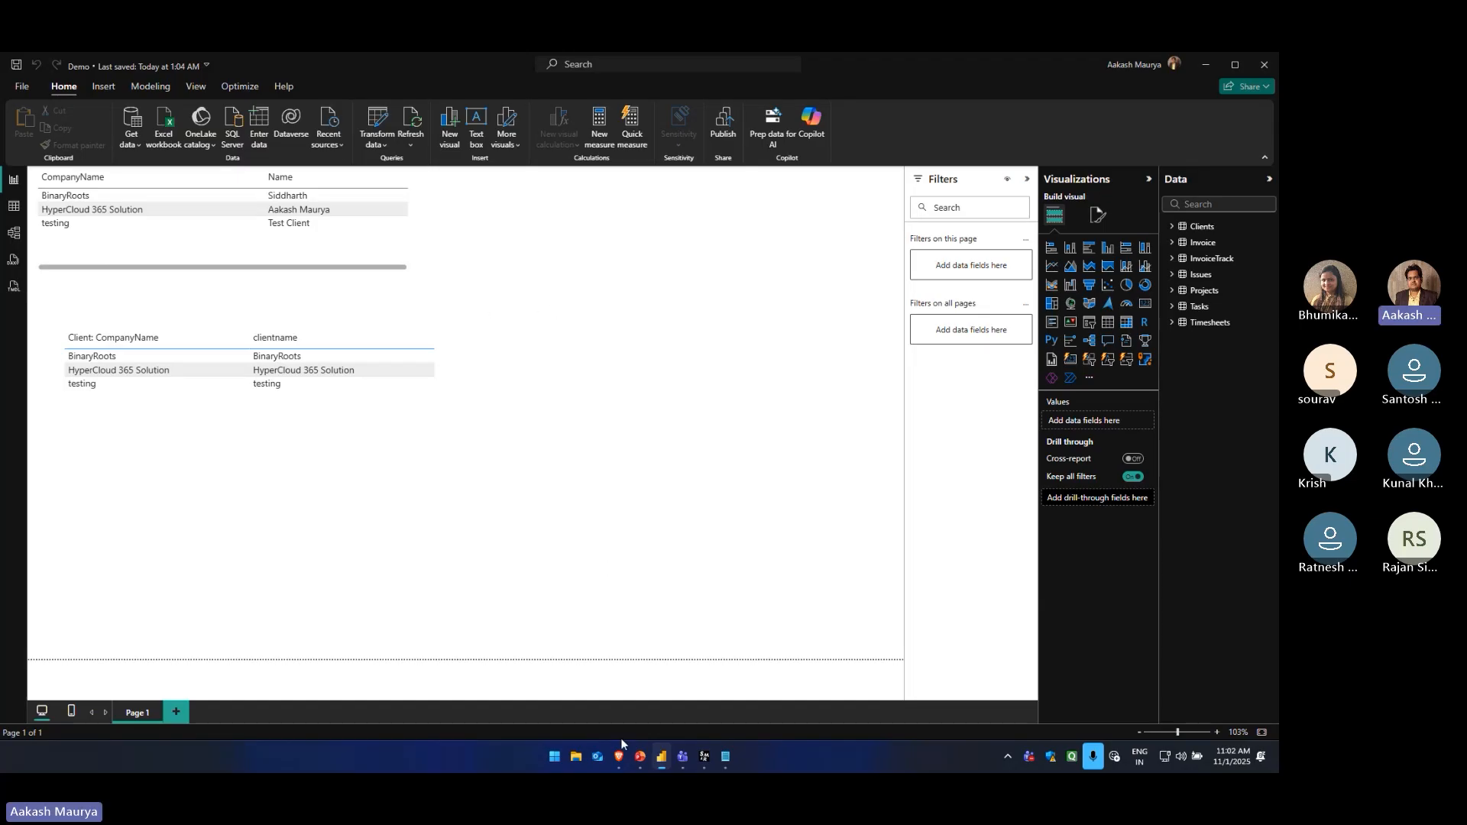
Switch to the Brave browser, open the Surat Tech Community group from its Meetup event page, and look through the group's events
mouse_move(622, 755)
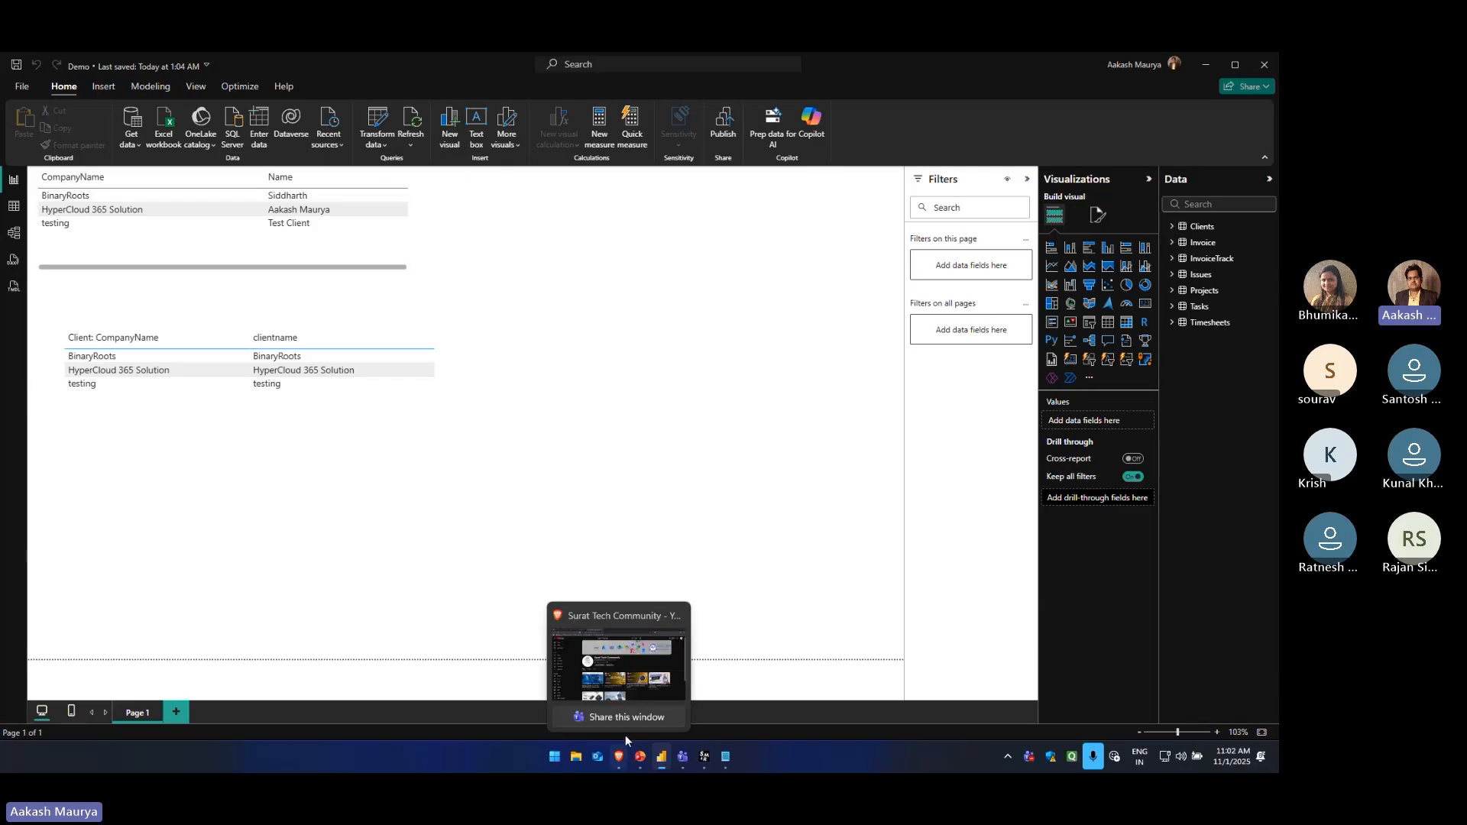
left_click(619, 663)
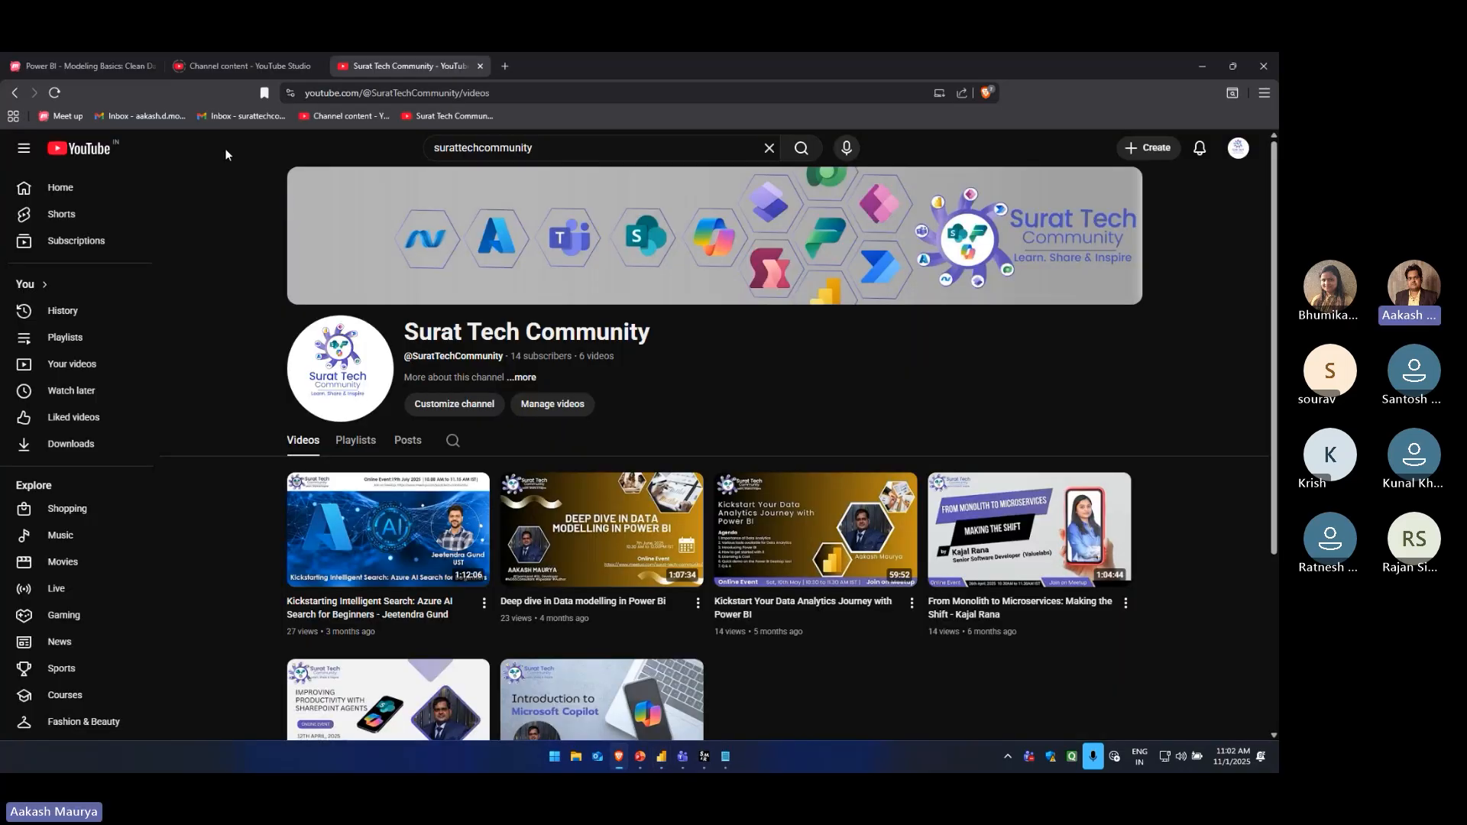
left_click(105, 69)
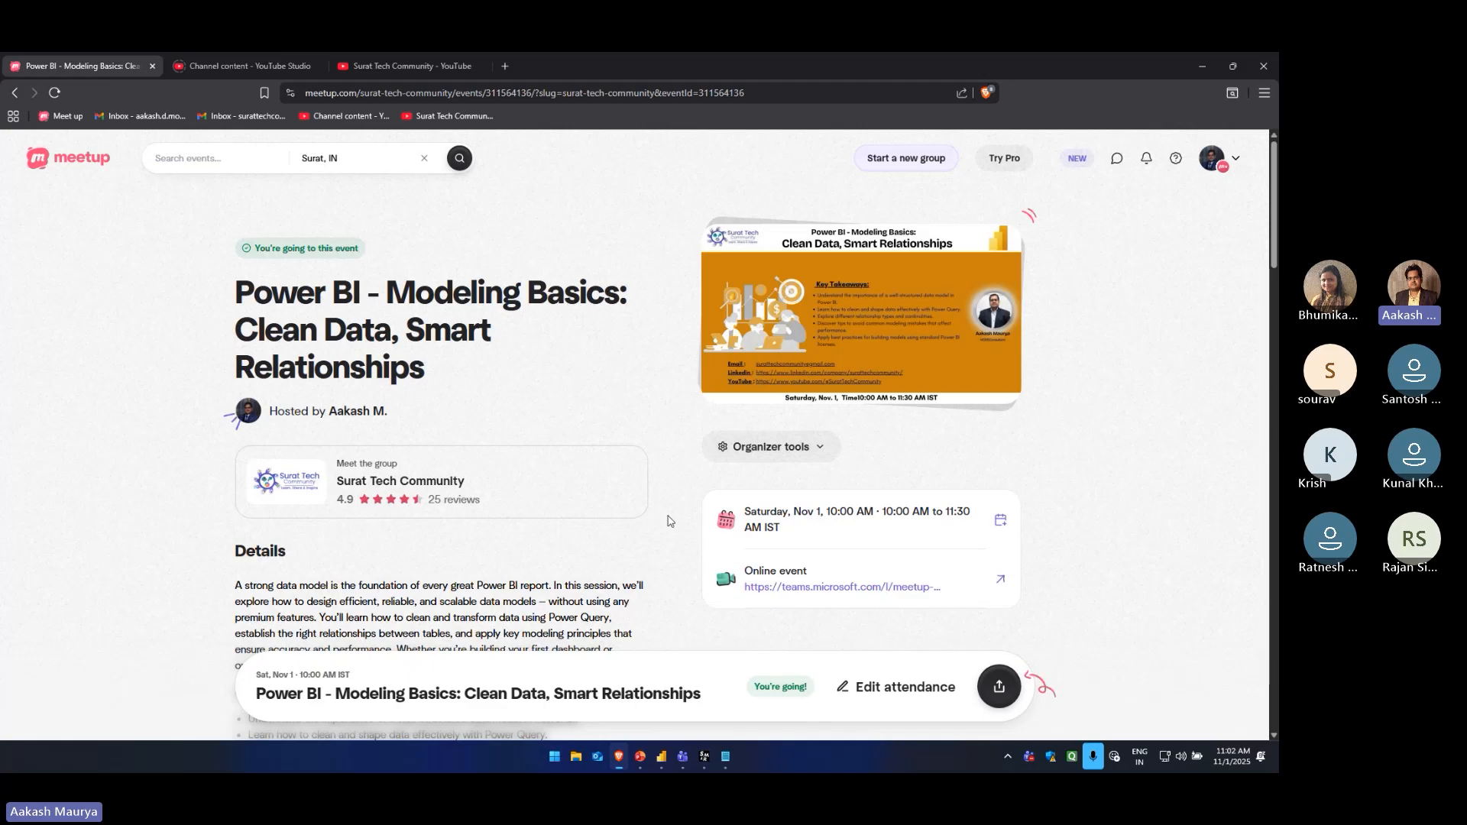
scroll(456, 495, "down", 1)
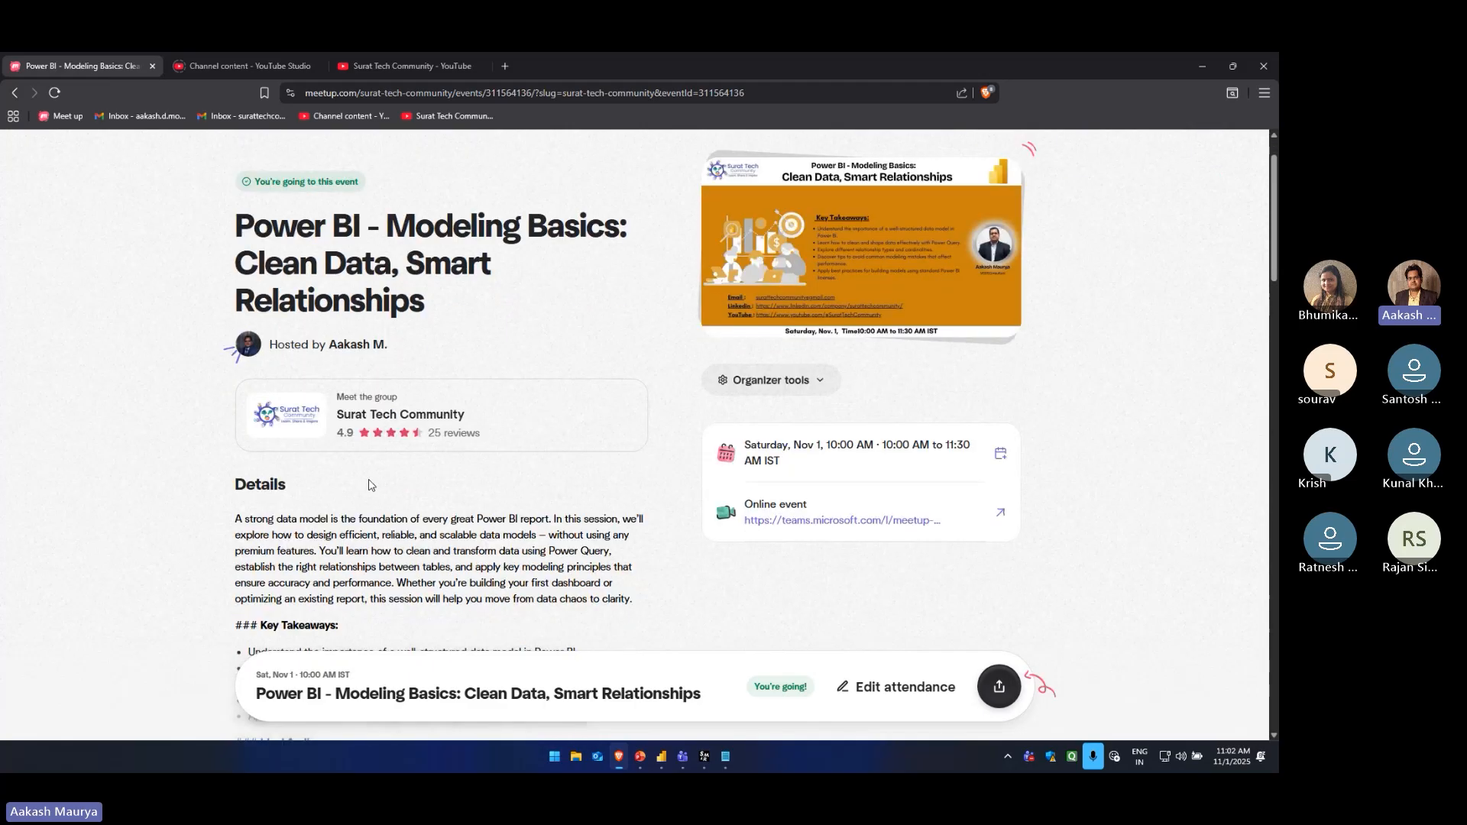
left_click(373, 421)
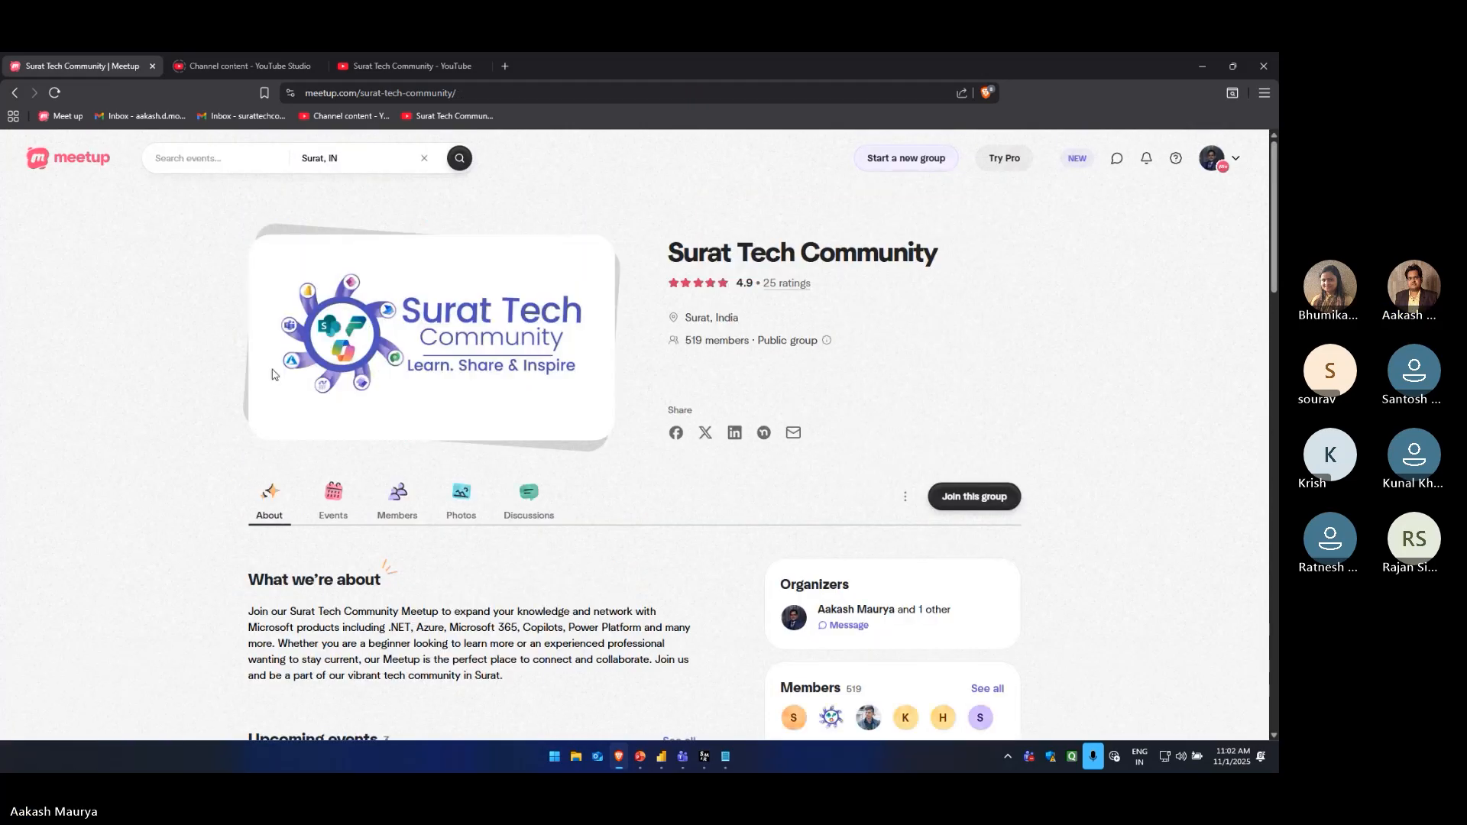
left_click(333, 500)
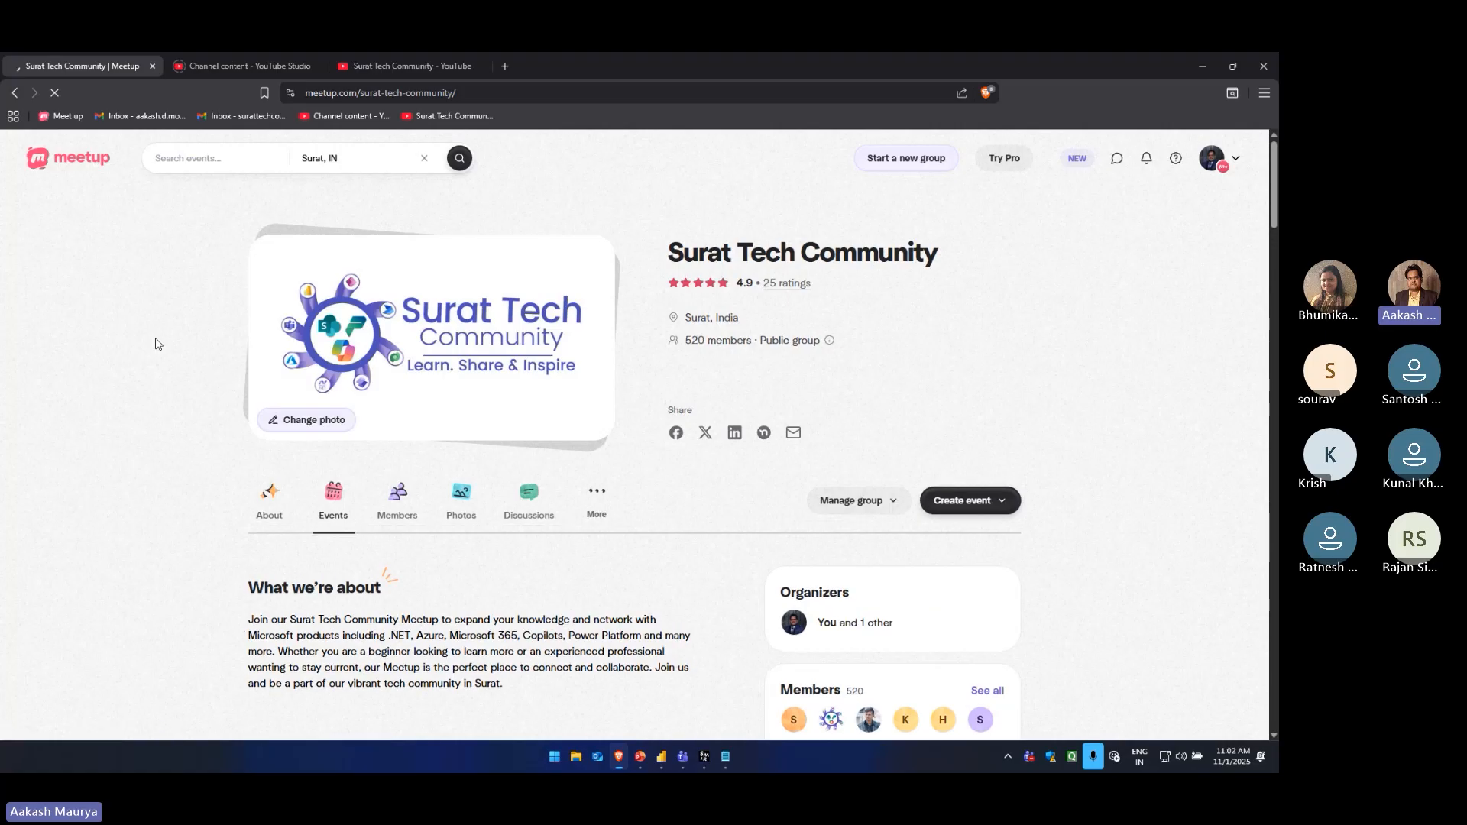
scroll(160, 345, "down", 4)
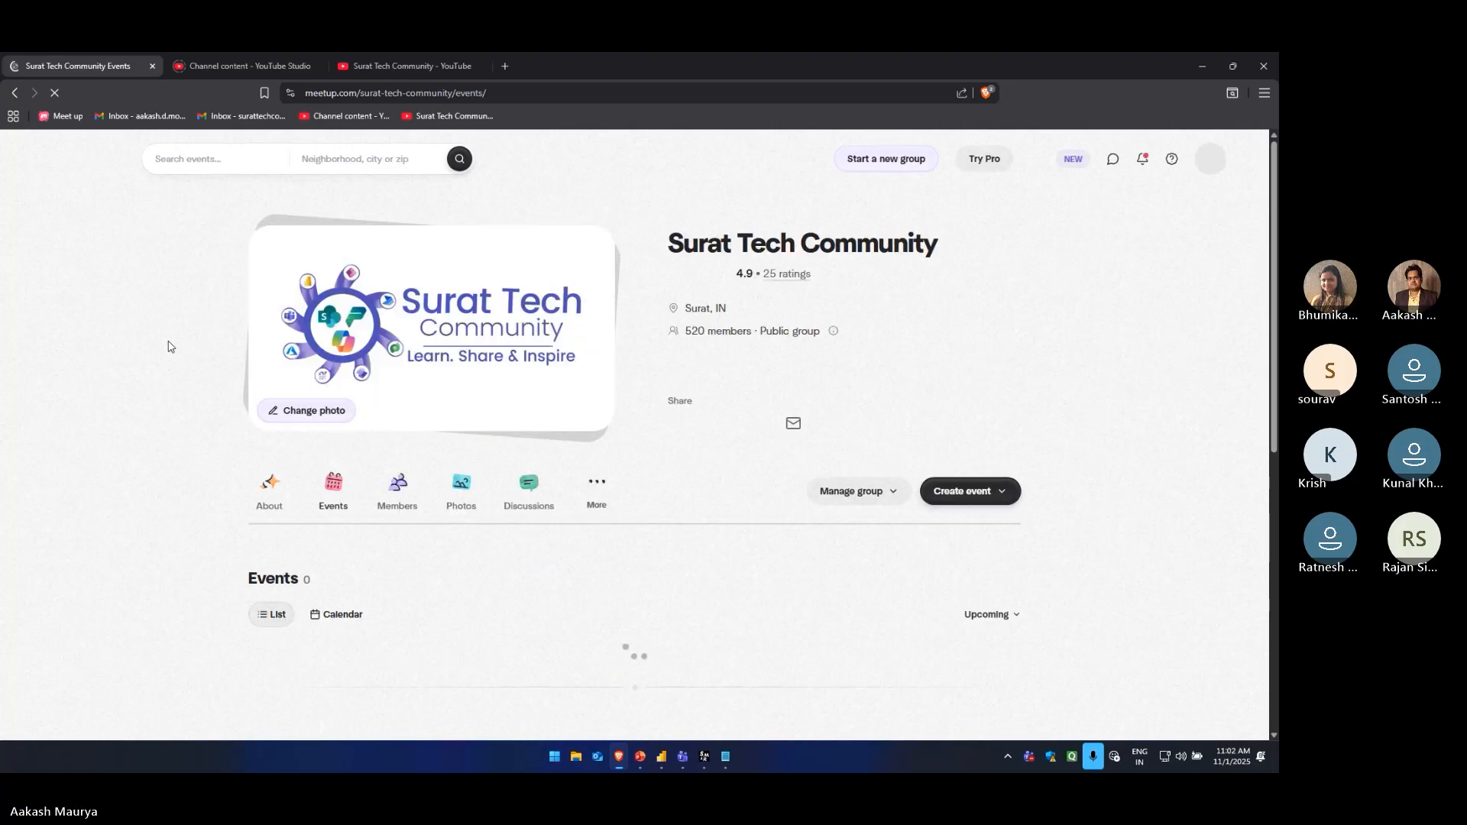
scroll(168, 346, "down", 5)
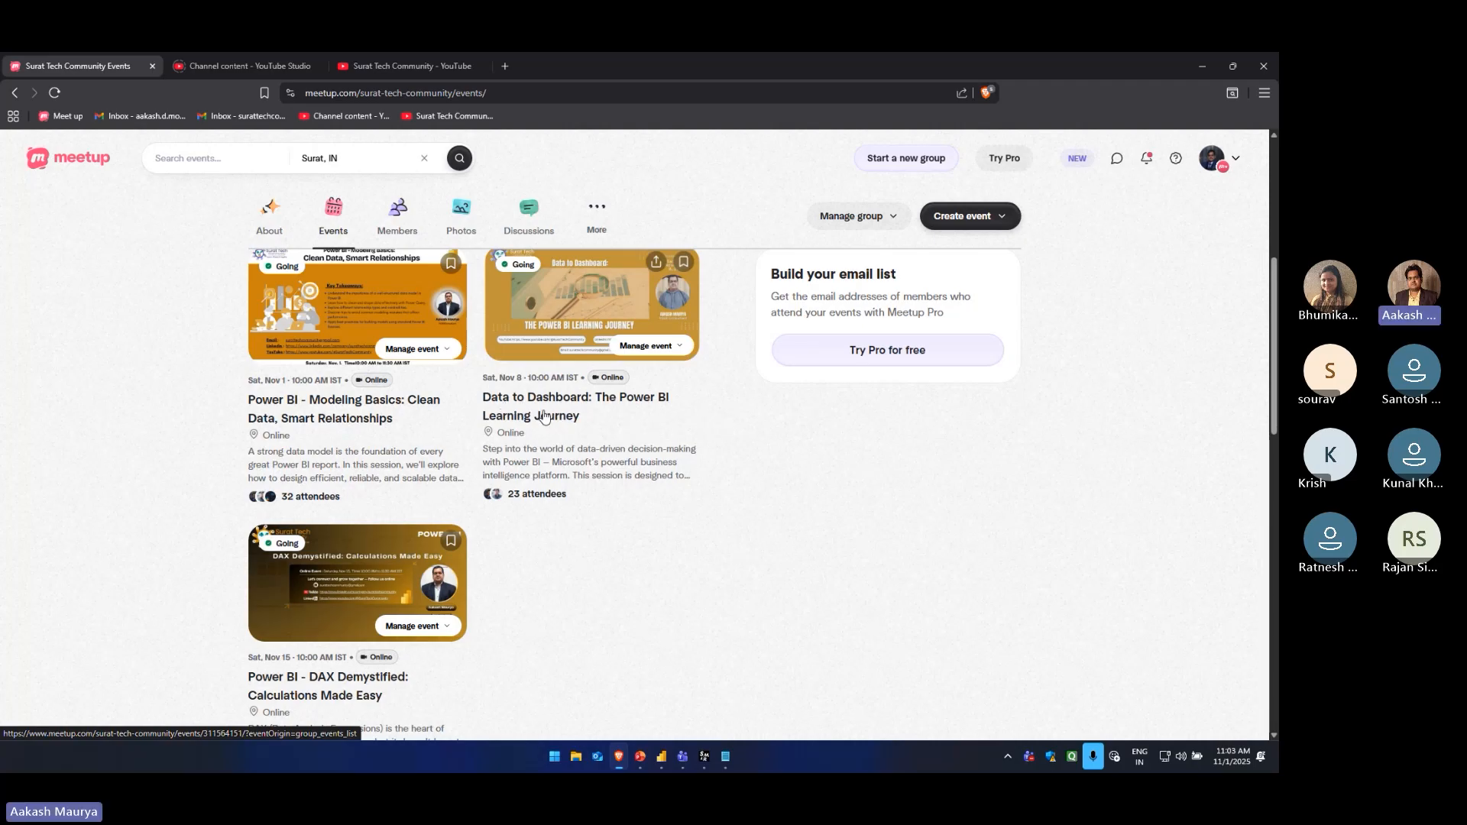
Return to Power BI Desktop, open the recent report Regional Sales Sample.pbix, and collapse its Visualizations and Data panes
key("alt+Tab")
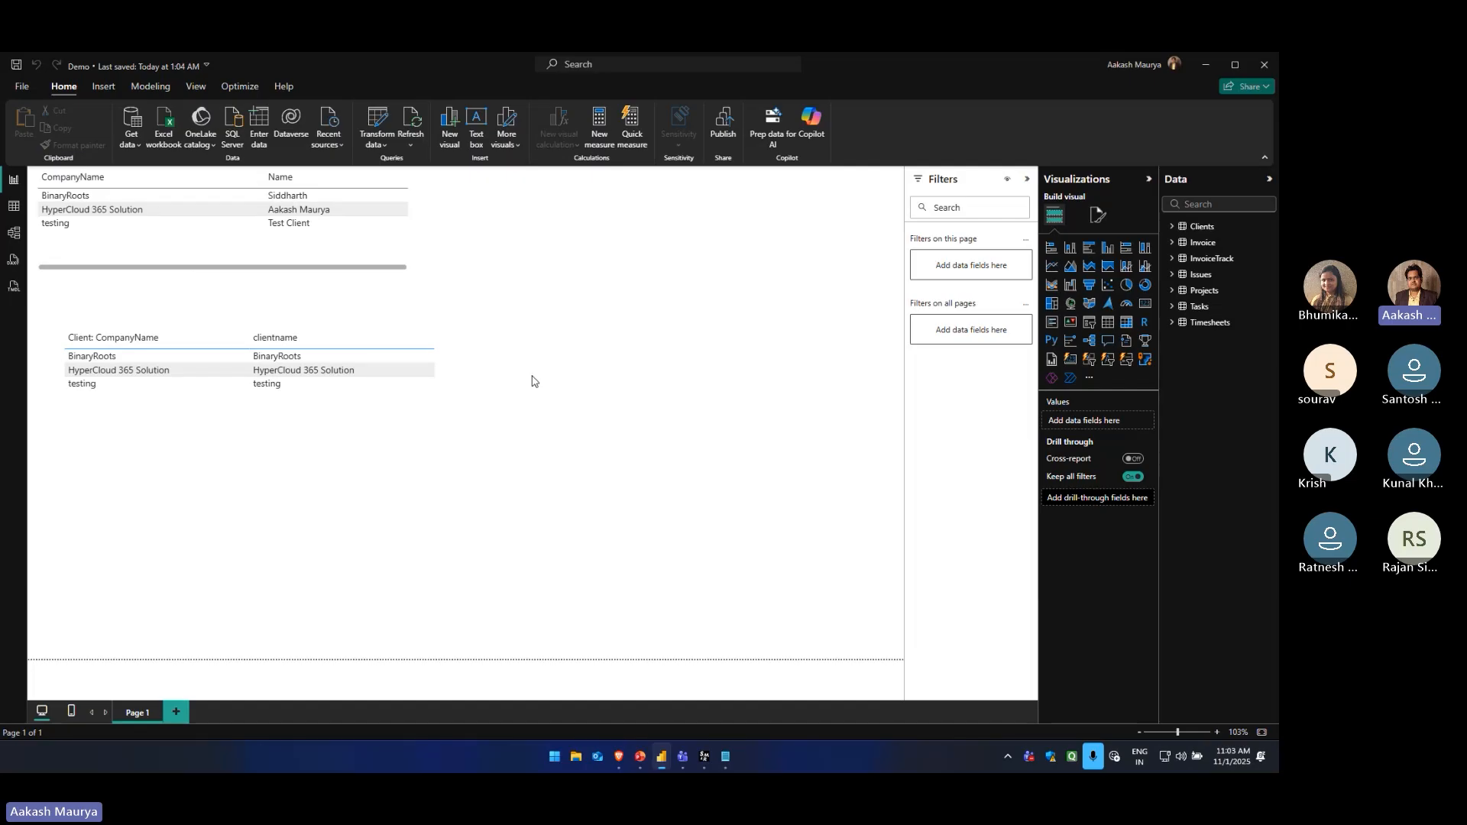
left_click(150, 86)
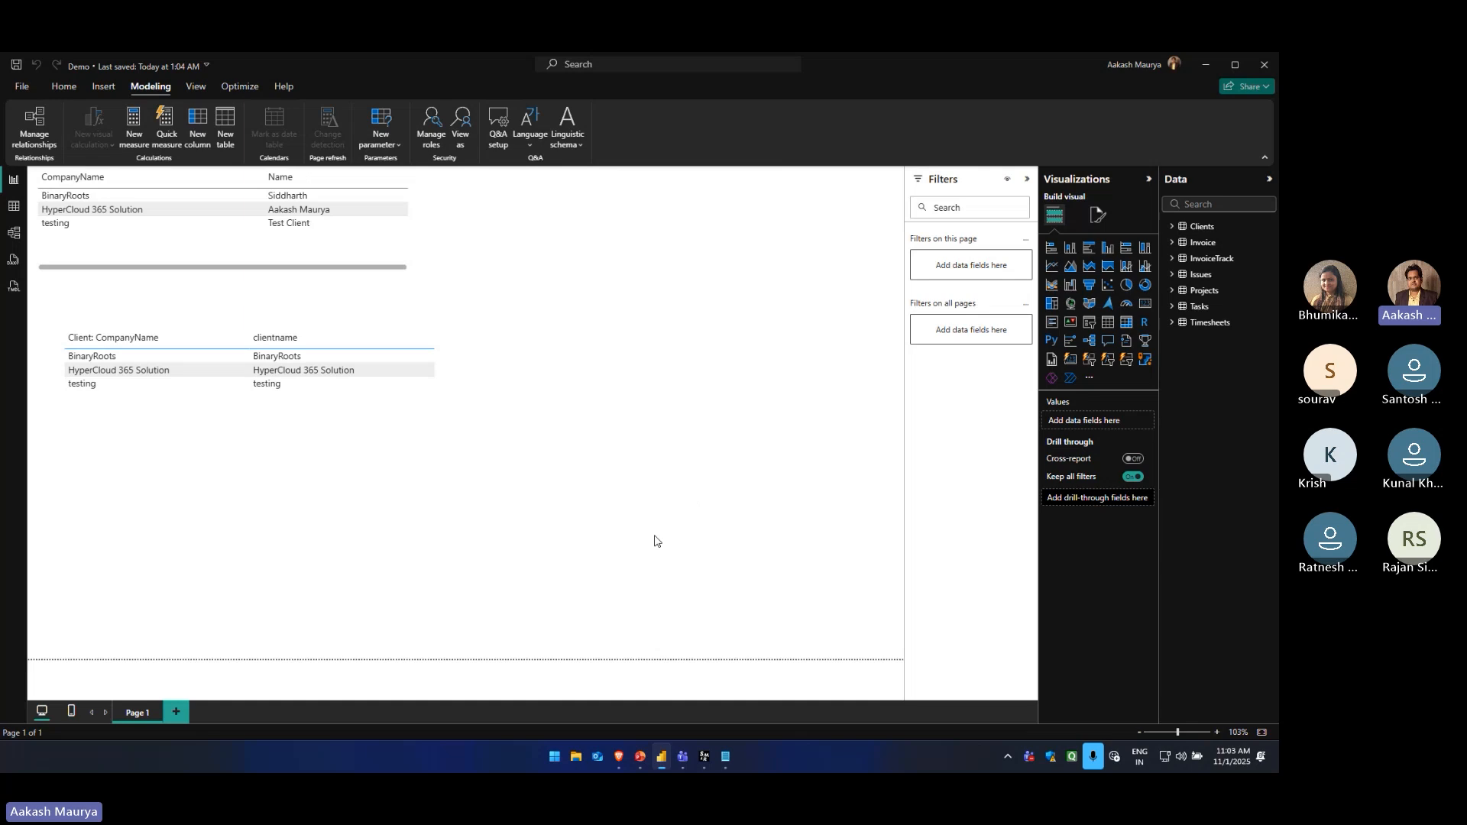
left_click(21, 86)
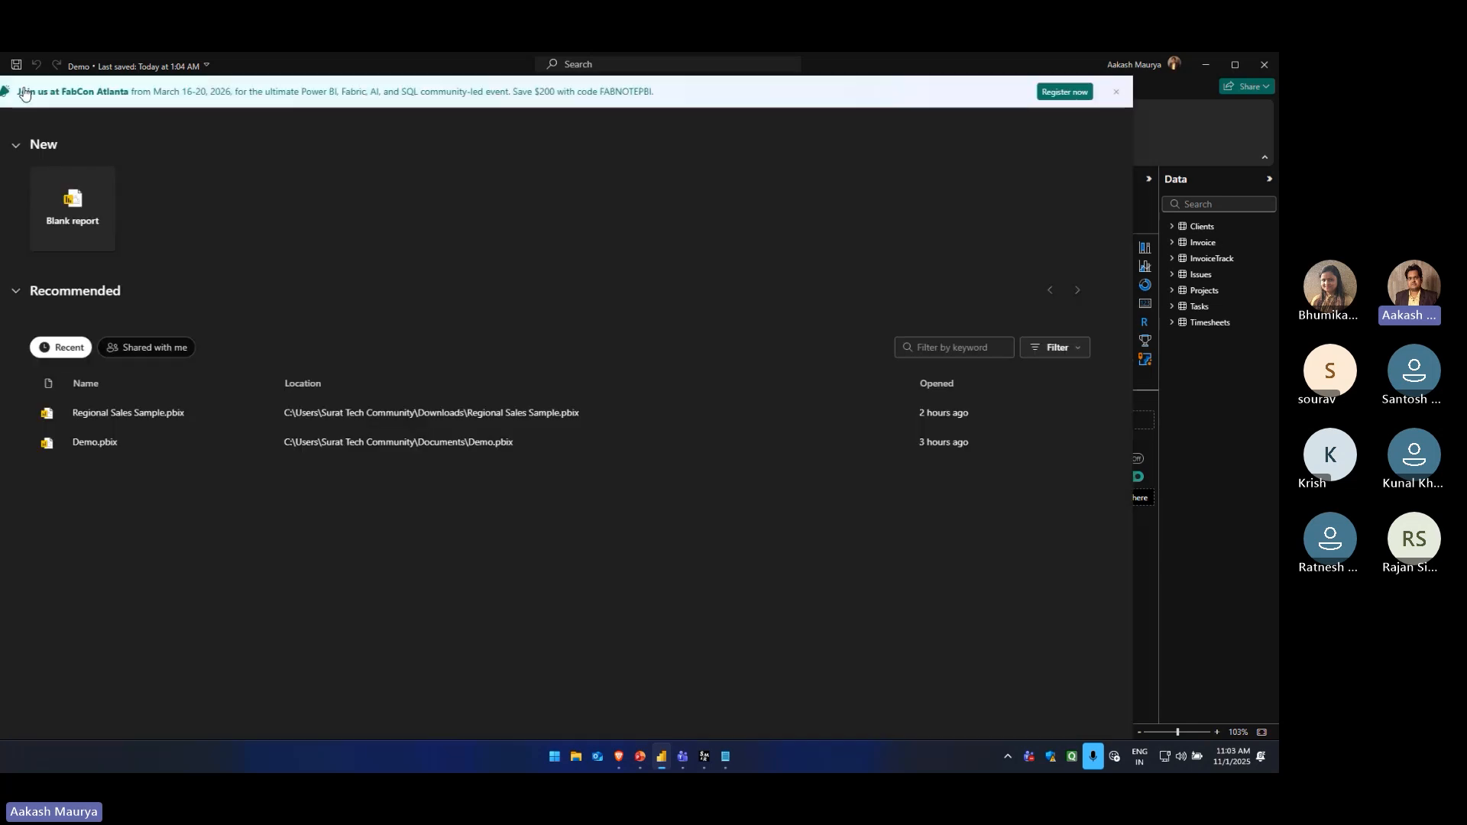
left_click(263, 413)
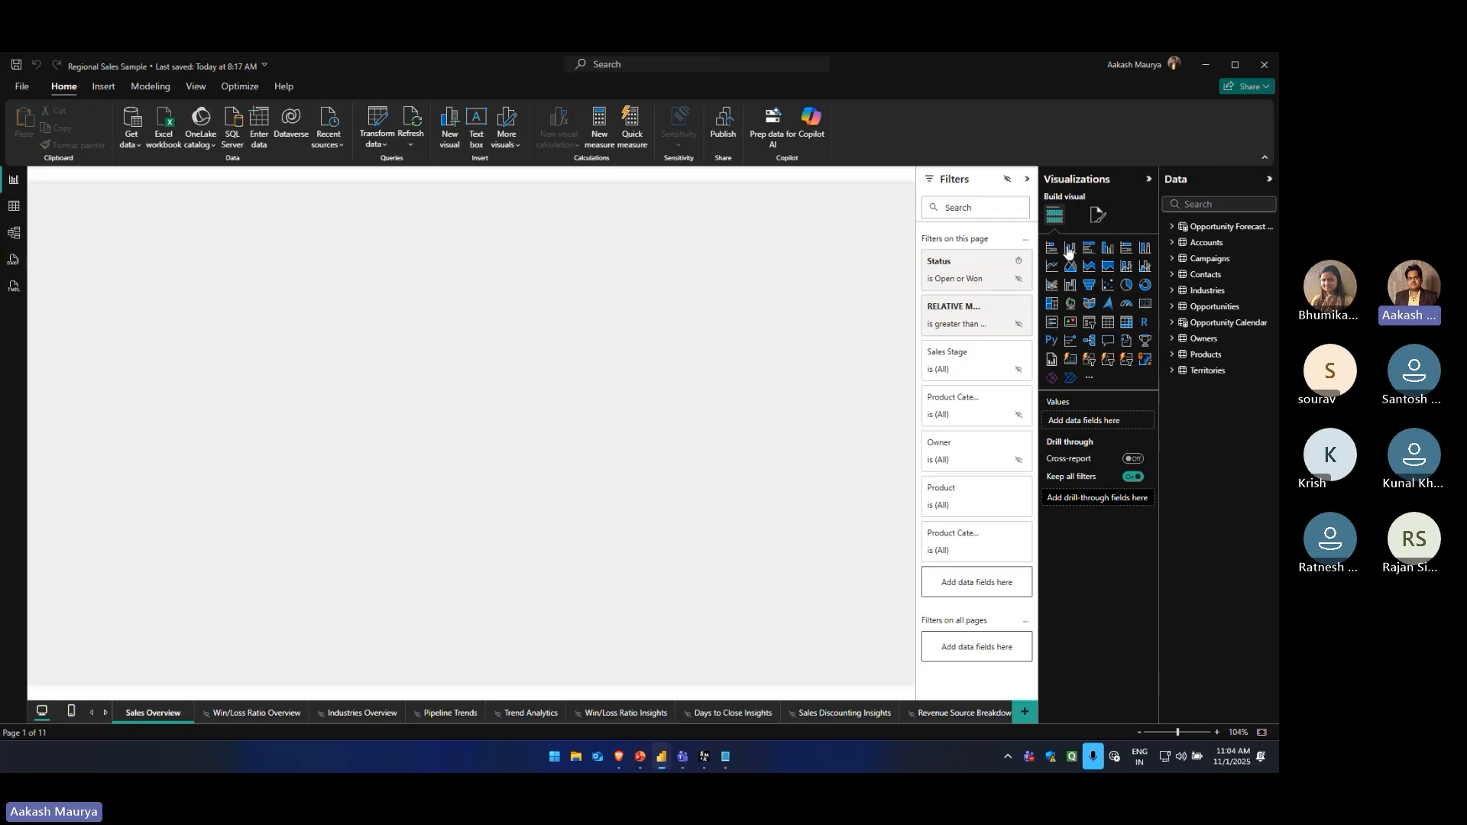
left_click(1149, 180)
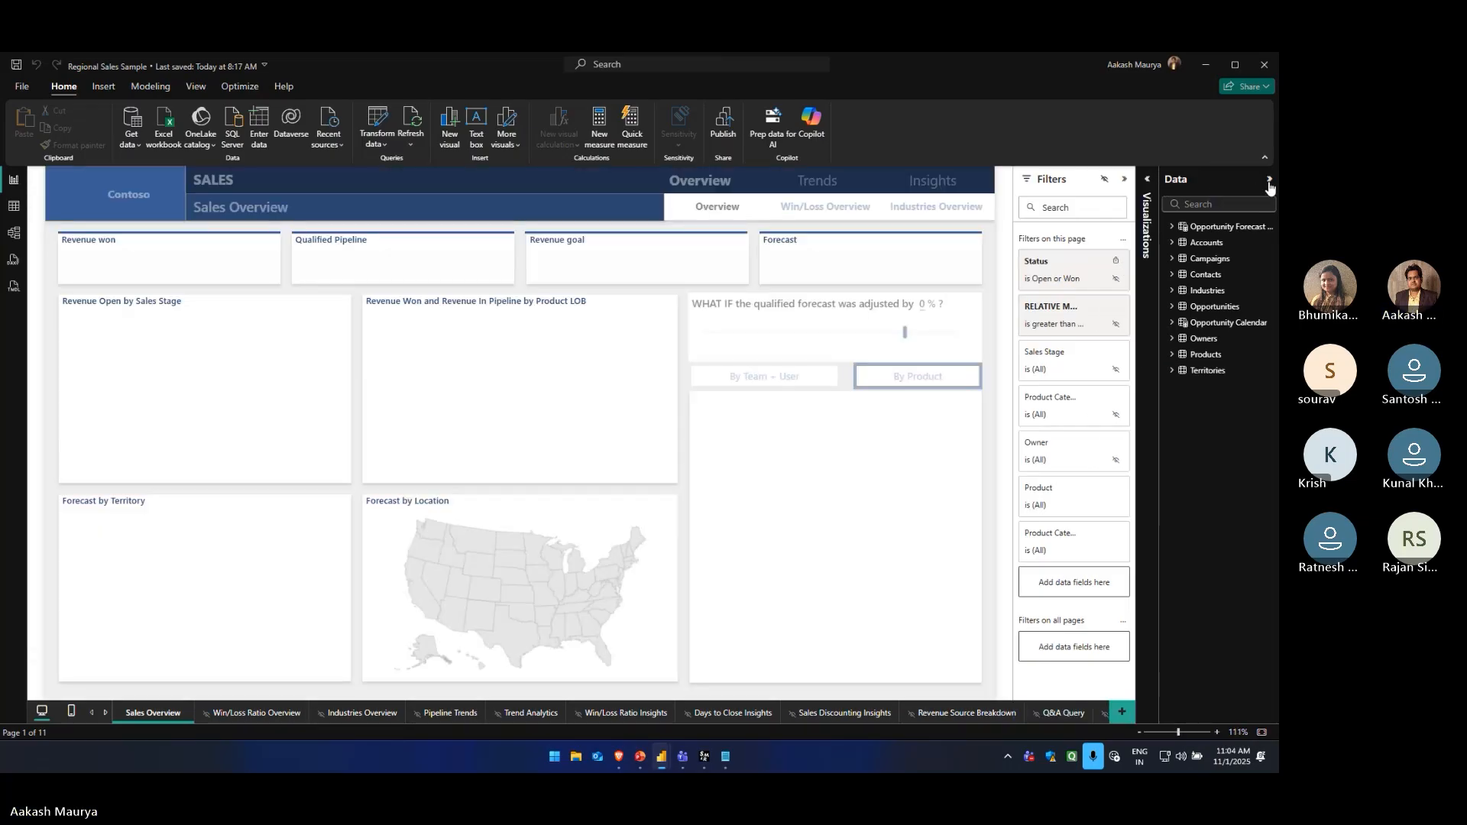
left_click(1269, 182)
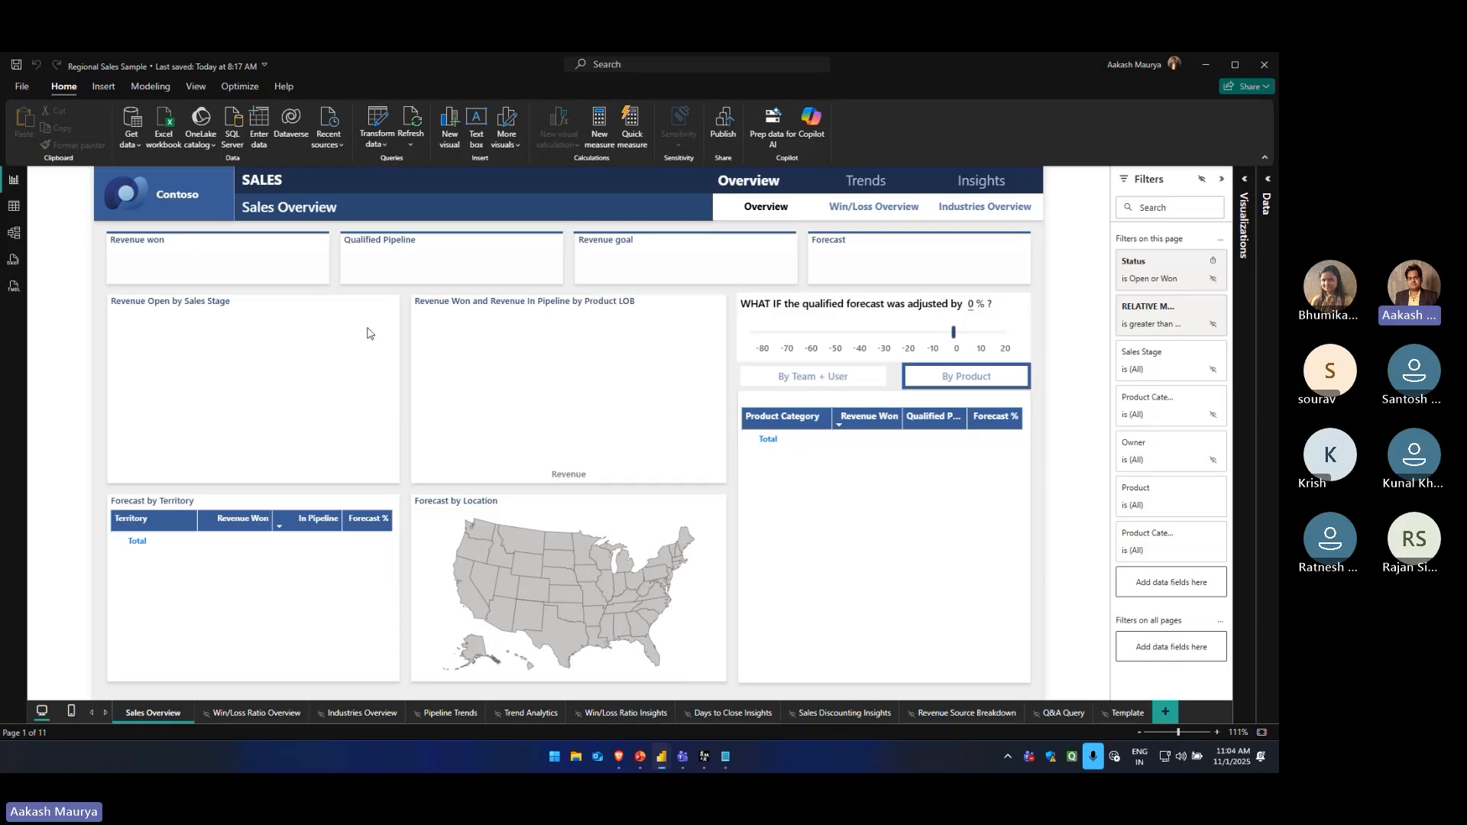
View the sample report's Win/Loss Ratio Overview, Industries Overview and Pipeline Trends pages
left_click(259, 713)
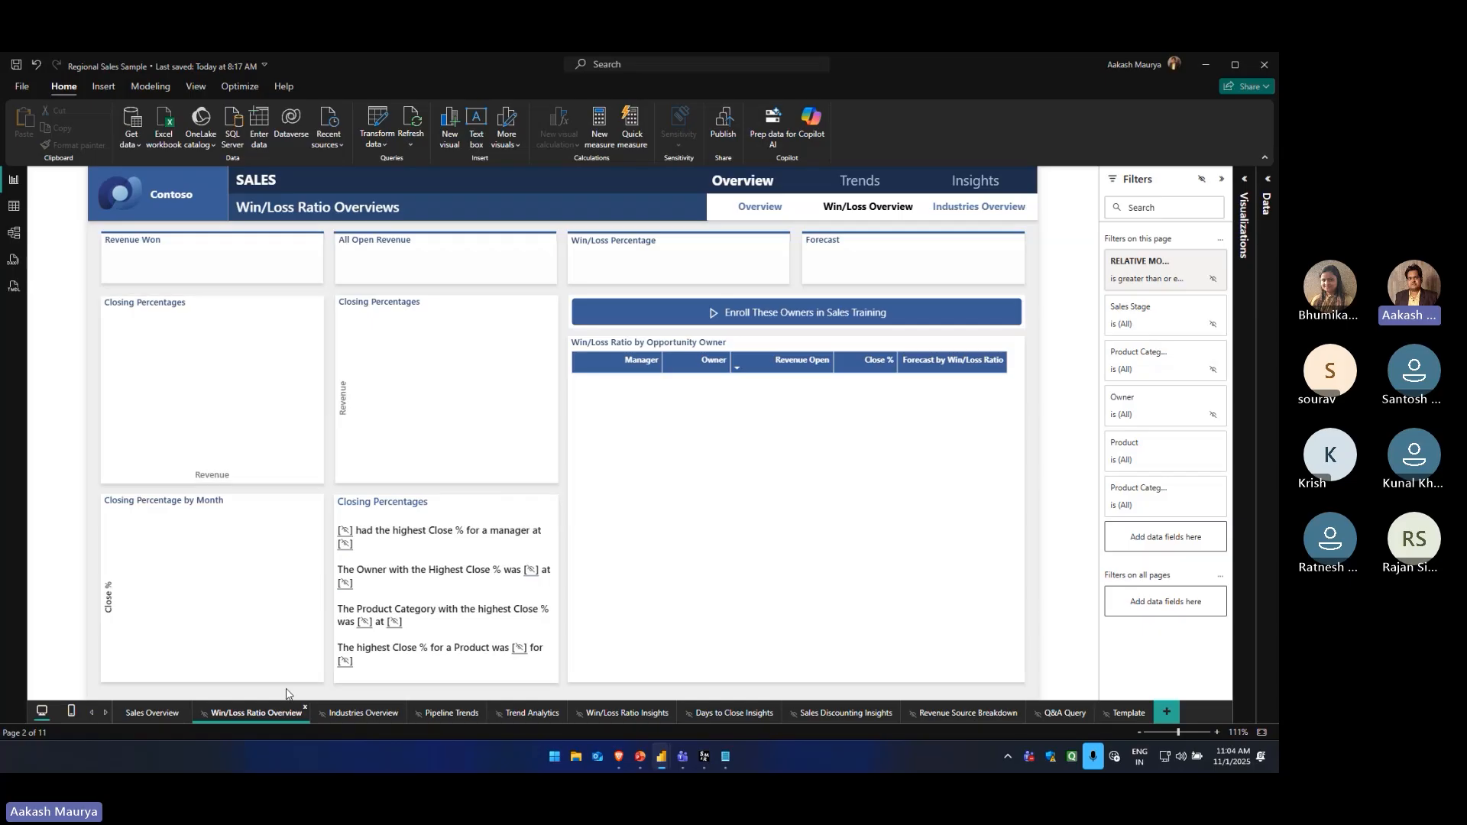
left_click(360, 712)
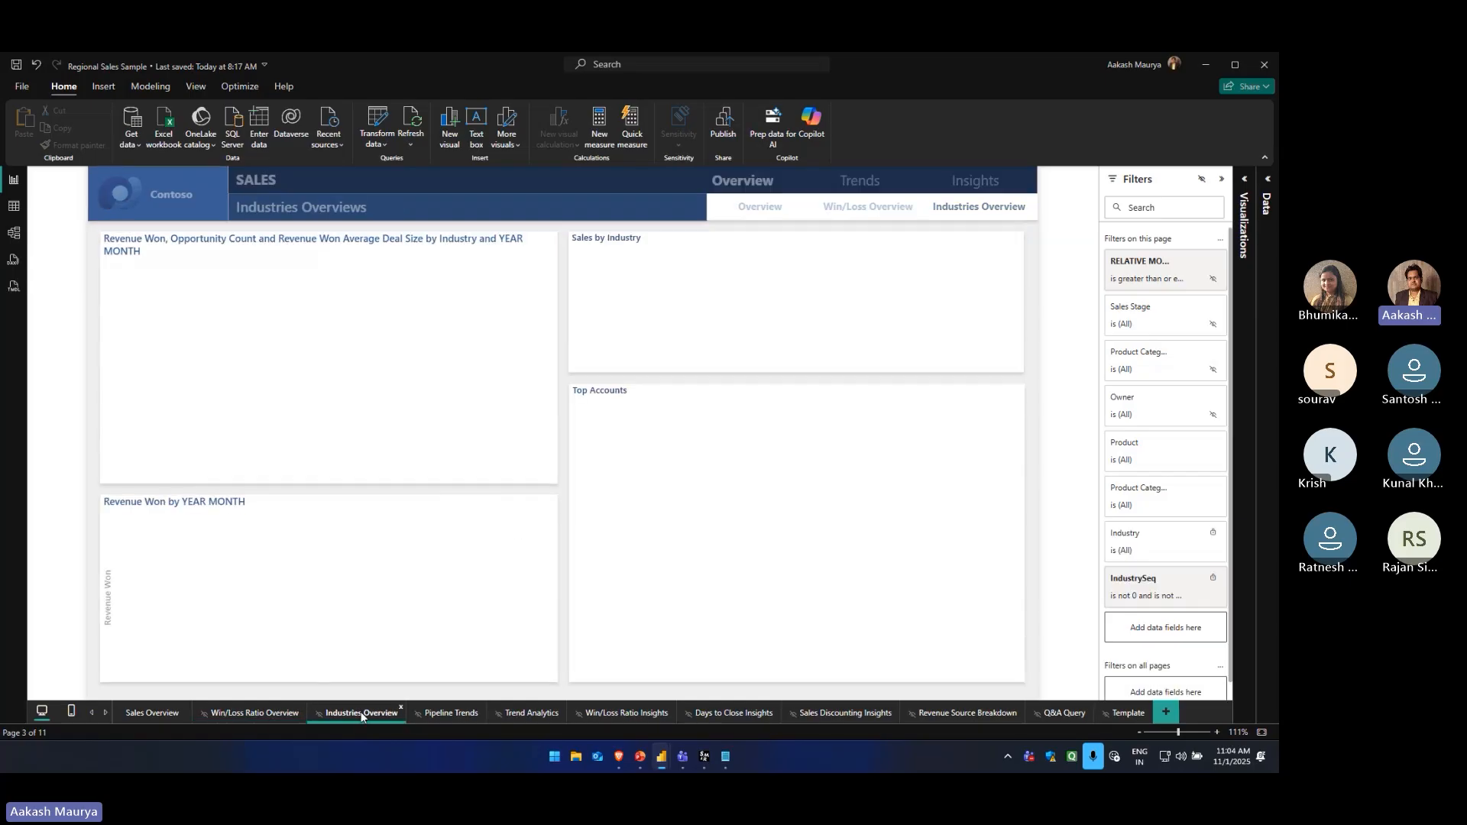
left_click(446, 713)
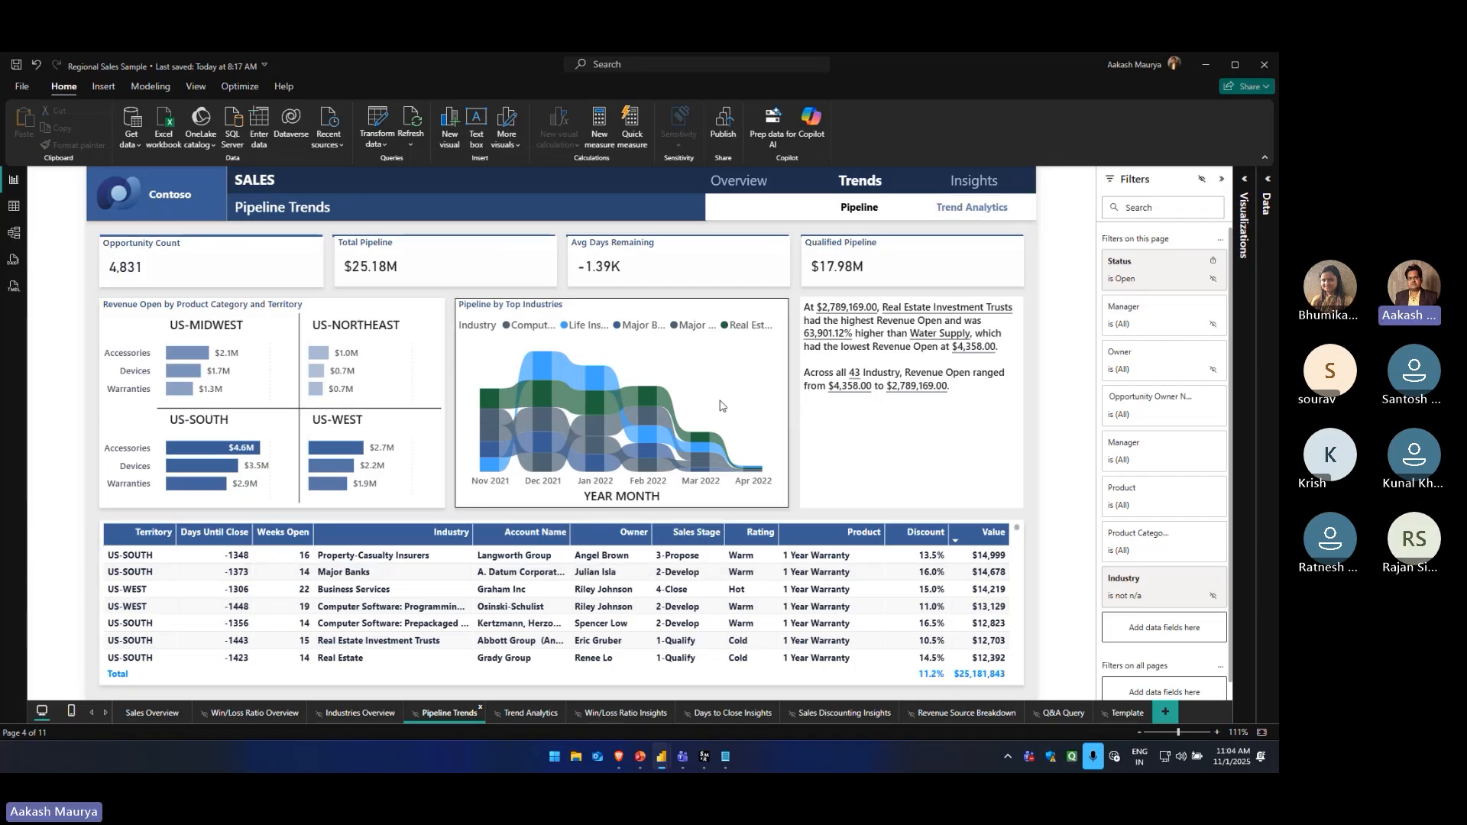
Switch to the Brave browser and search the web for "power bi sample dashboard" in a new tab
left_click(623, 763)
left_click(505, 66)
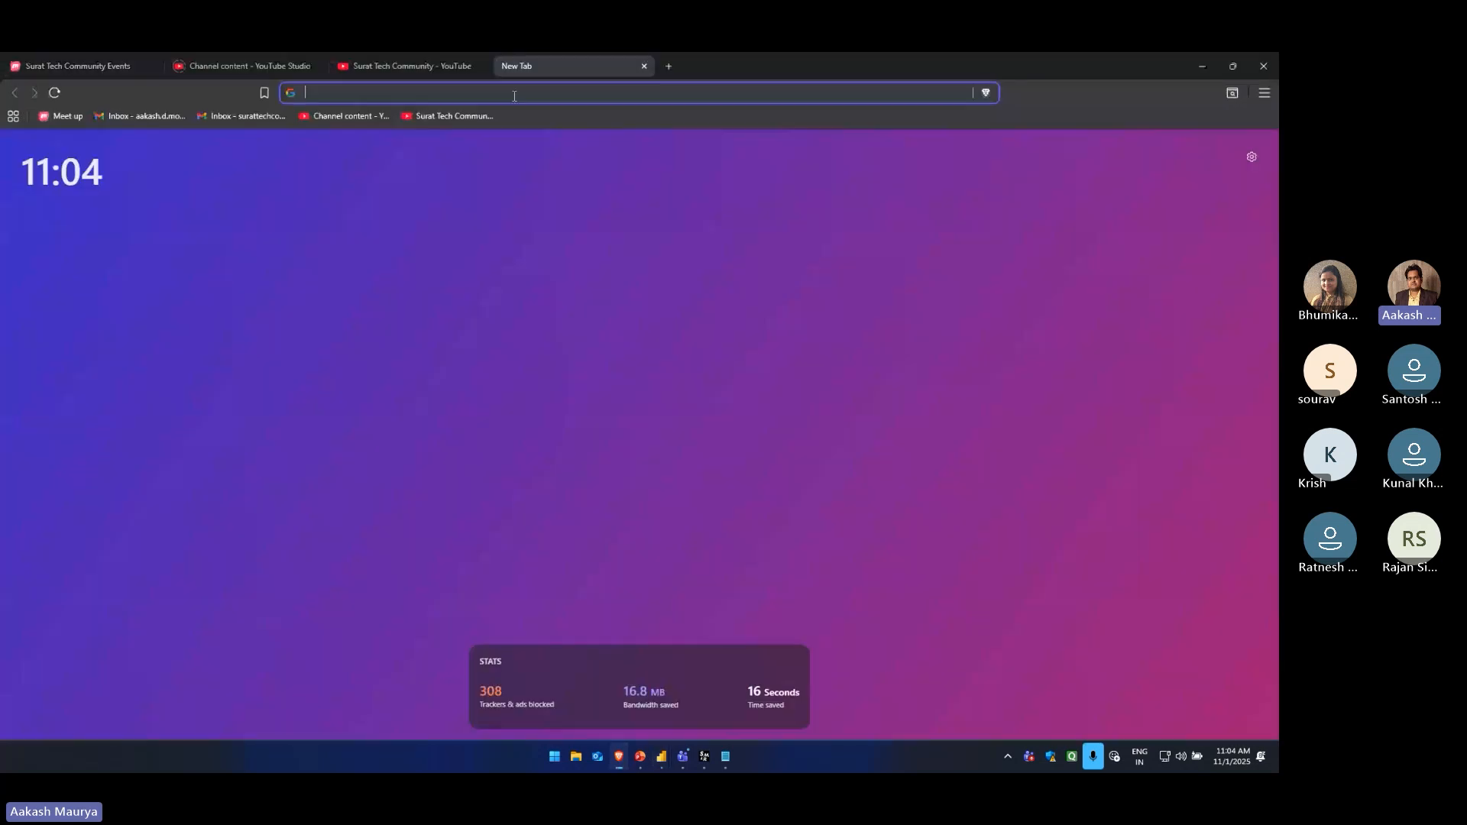
type("power bi ")
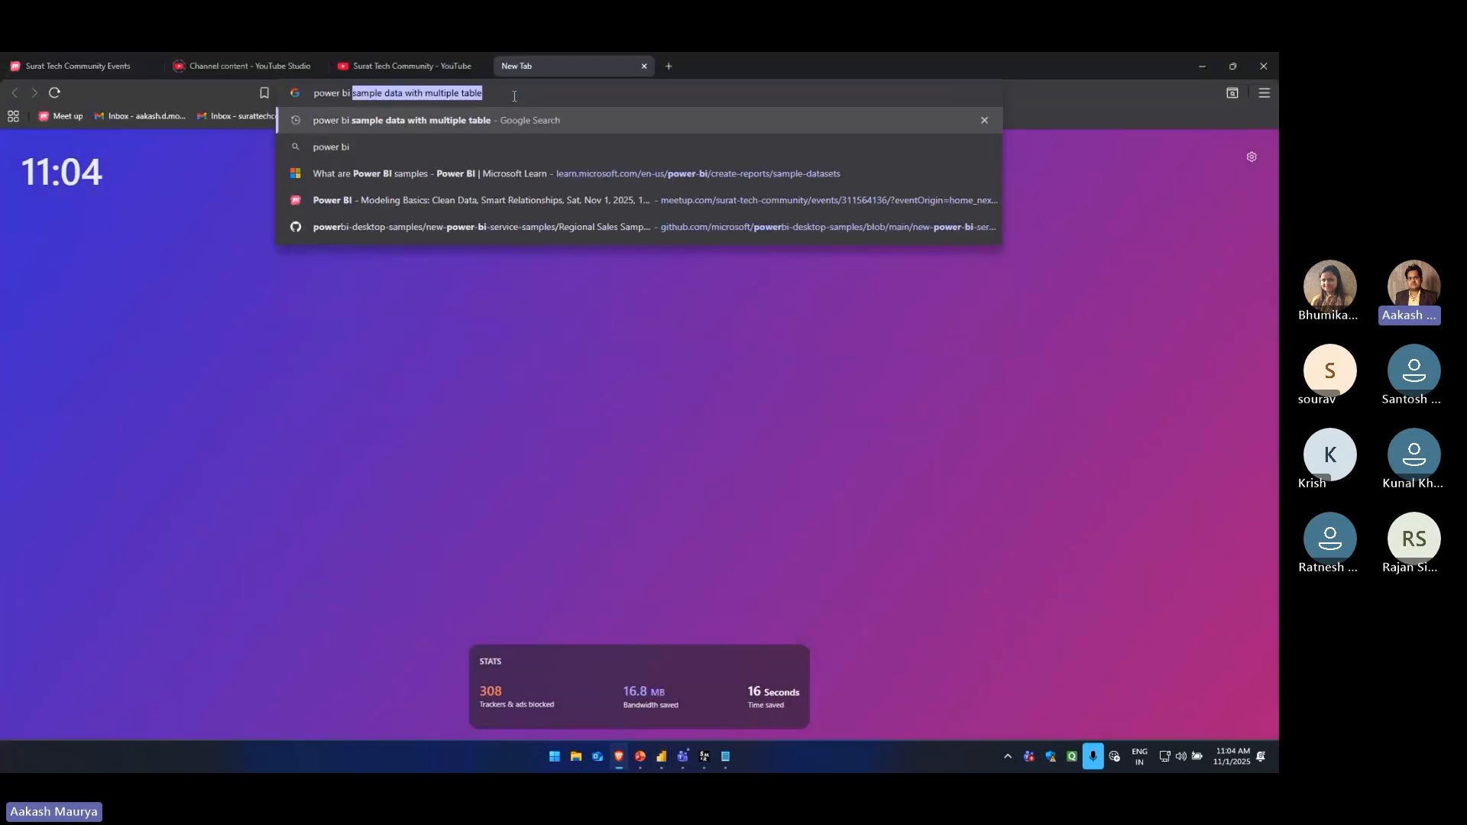
type("sample dashboard")
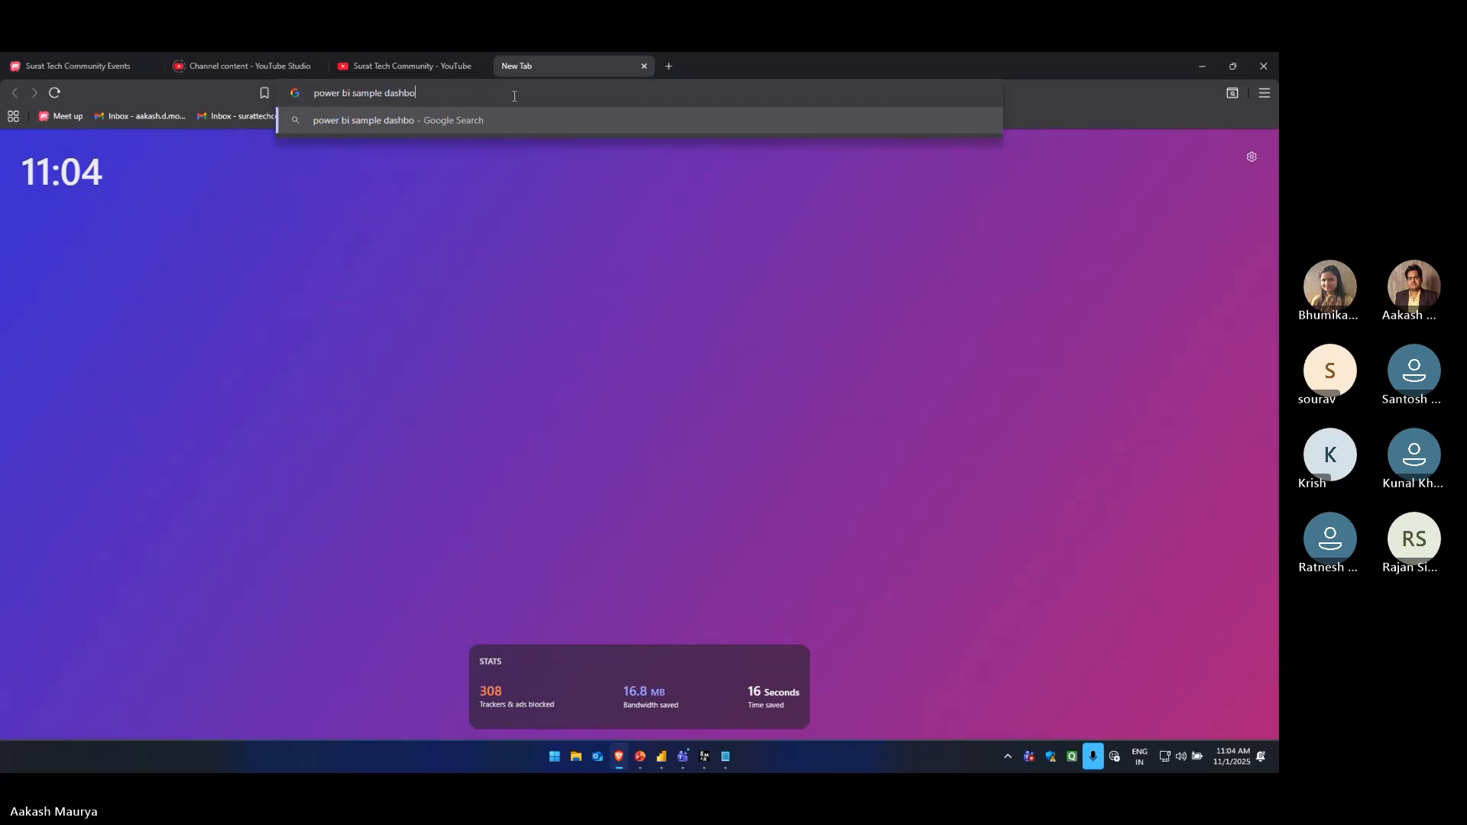
key("Return")
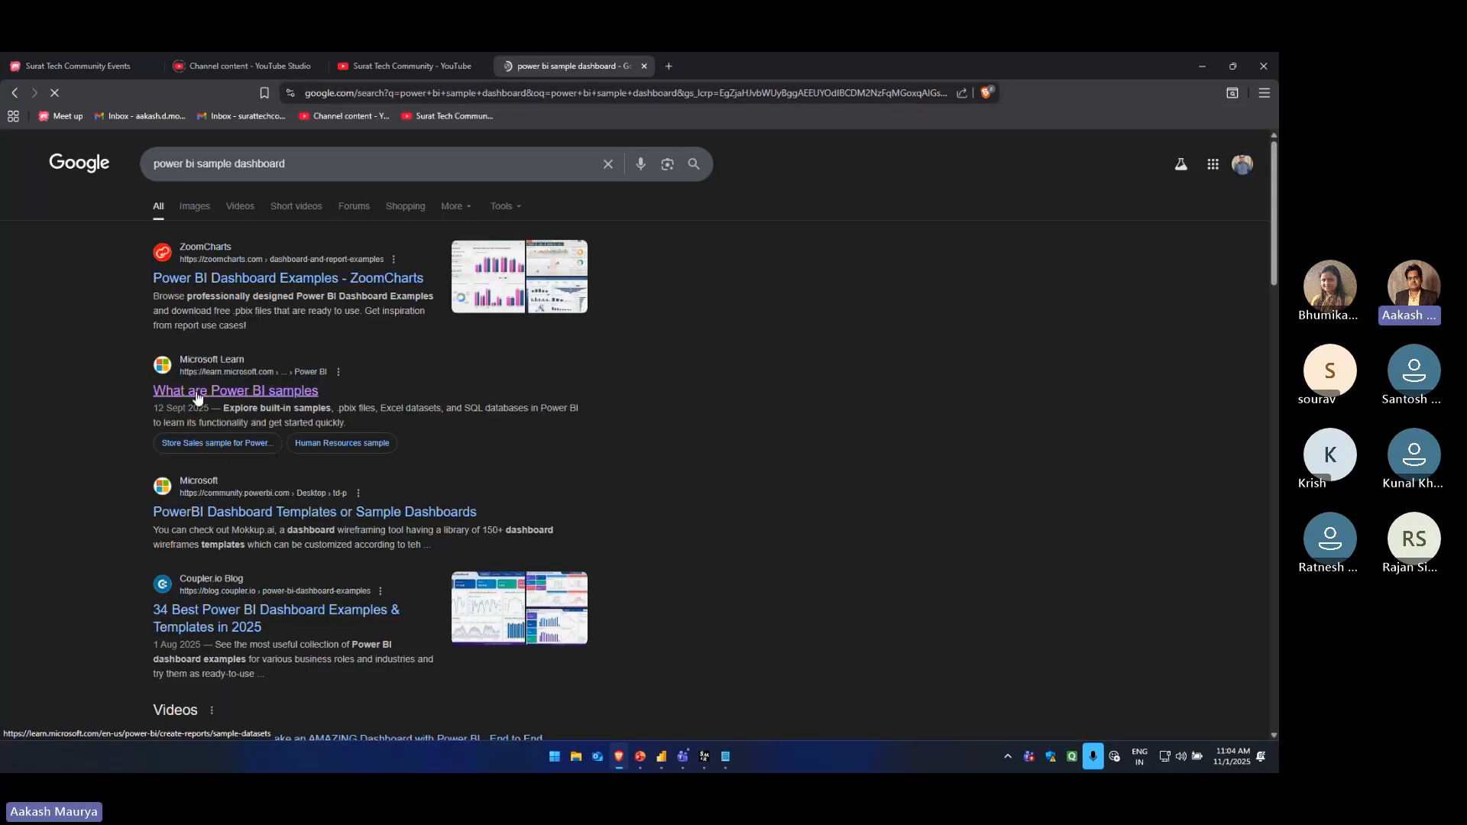
Open the Microsoft Learn article "What are Power BI samples" and look through its table of downloadable samples
scroll(599, 456, "down", 15)
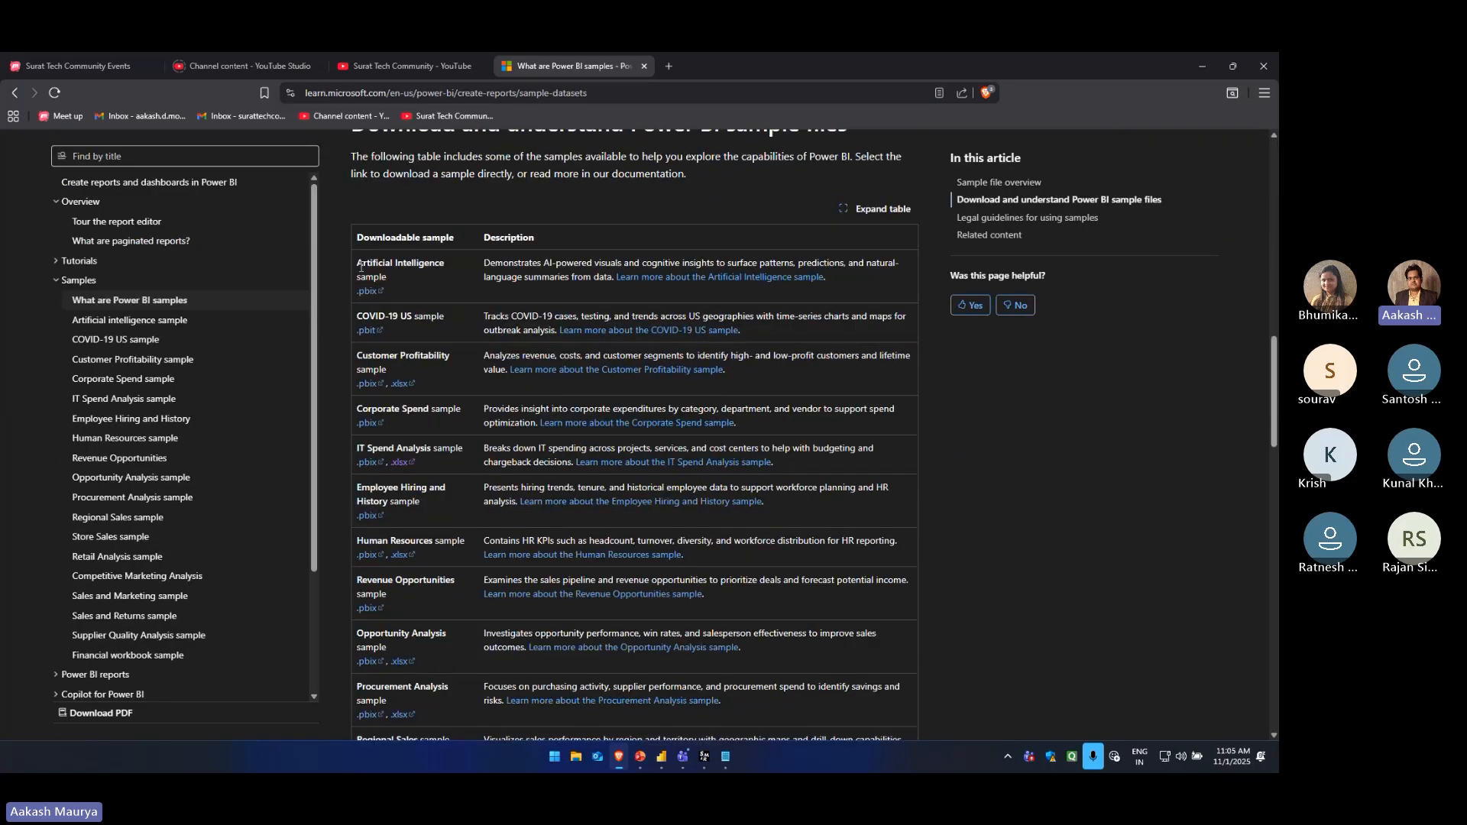
left_click_drag(357, 263, 389, 291)
left_click(405, 261)
scroll(383, 355, "down", 3)
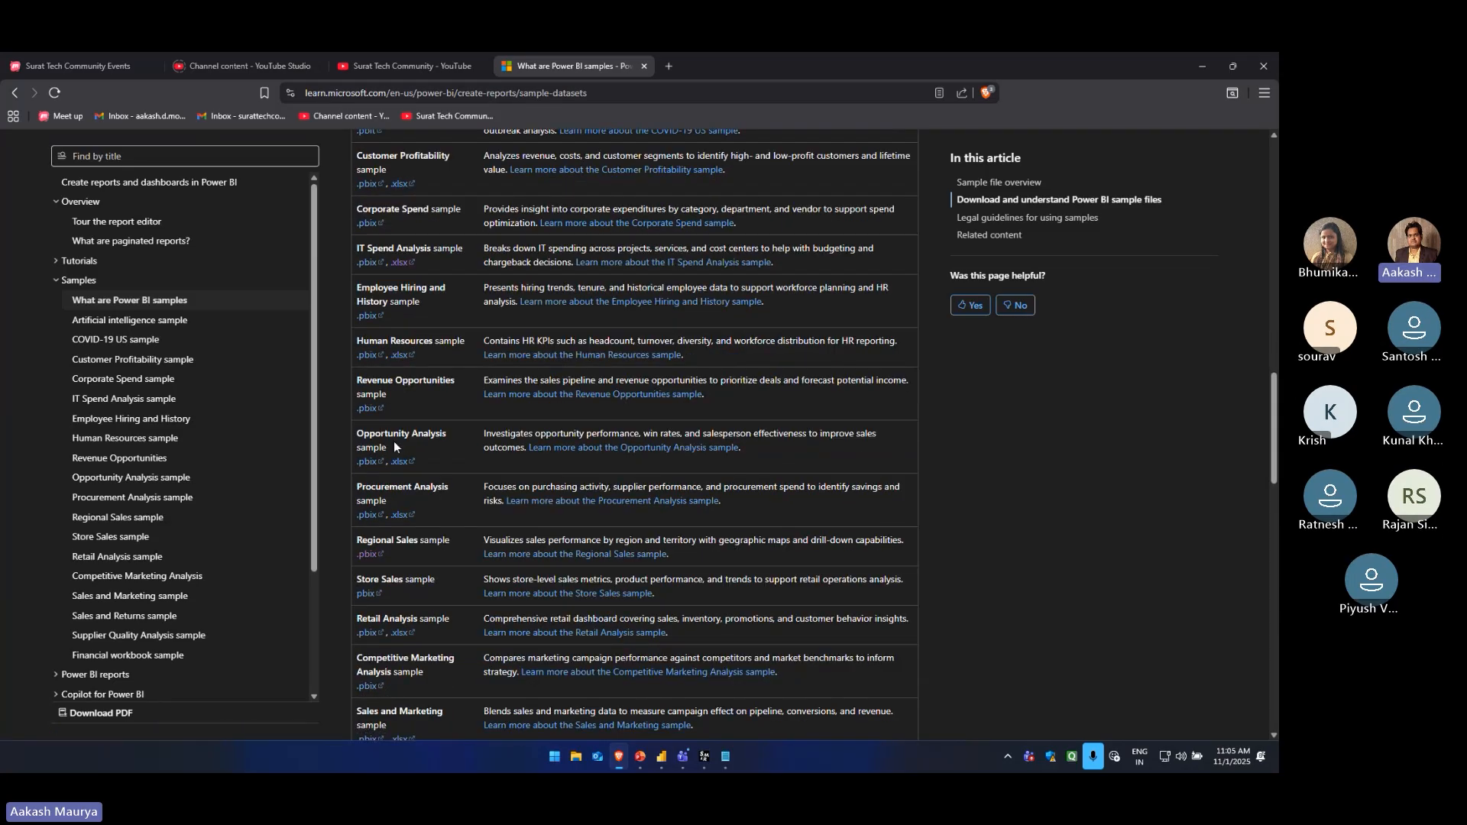
Look over the rest of the samples table and the article's instructions for using sample .pbix and .xlsx files
scroll(395, 446, "down", 5)
scroll(485, 495, "up", 15)
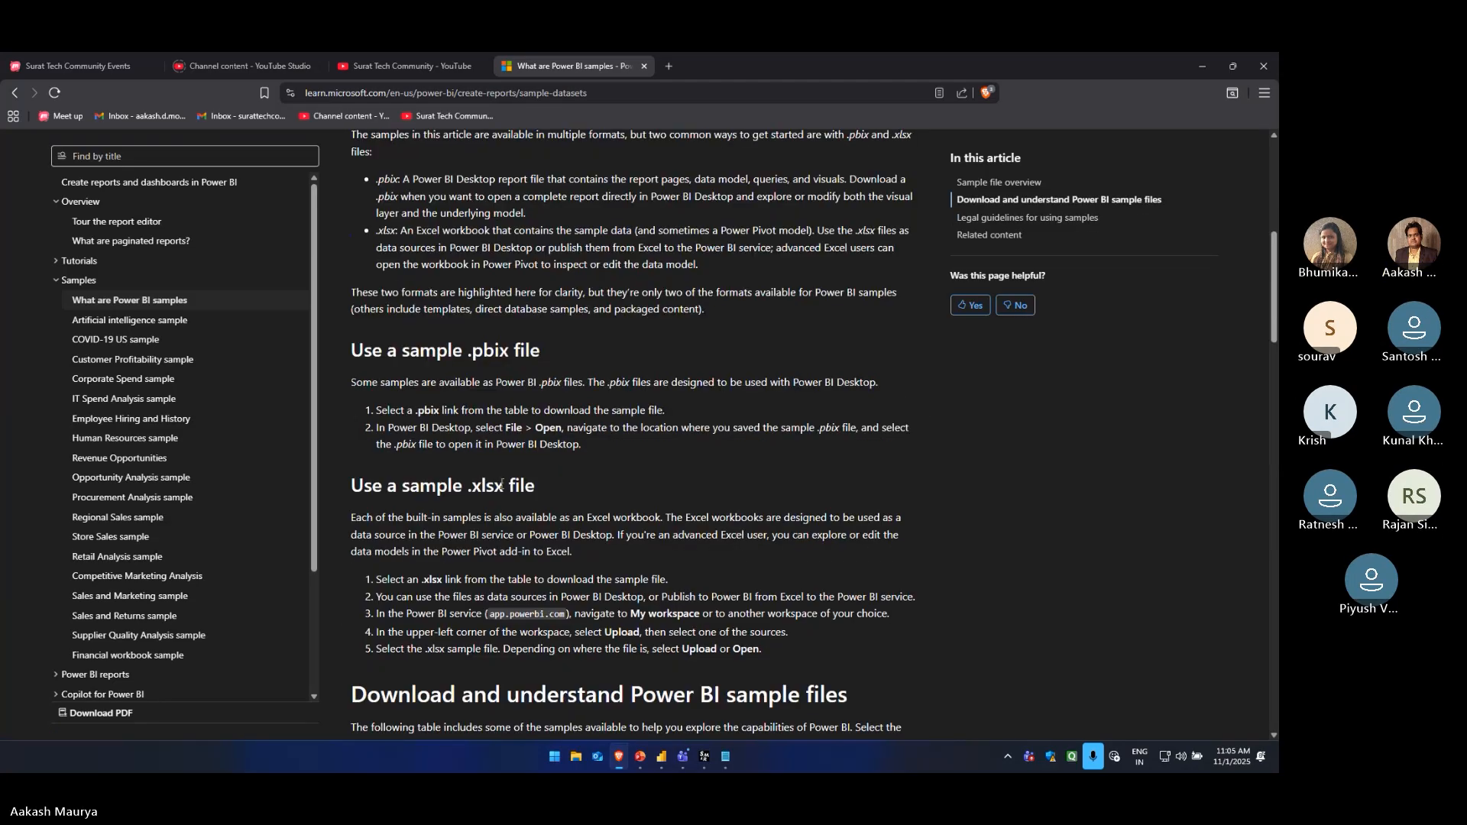
scroll(502, 477, "up", 6)
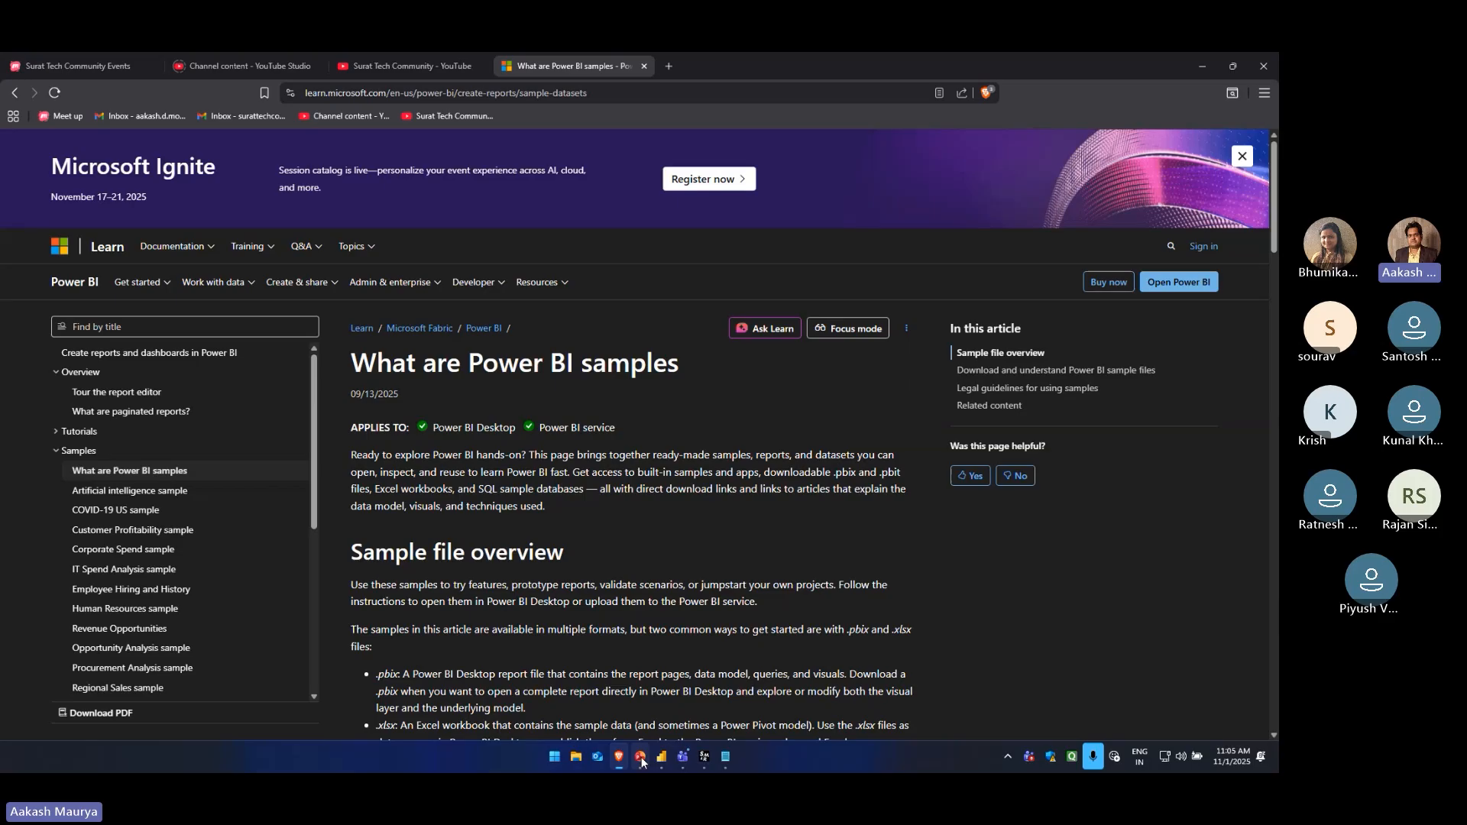
Switch to the PowerPoint presentation "E8-Clean Data & Smart Relationship" and display slide 9, the closing thank-you slide
mouse_move(642, 760)
left_click(649, 699)
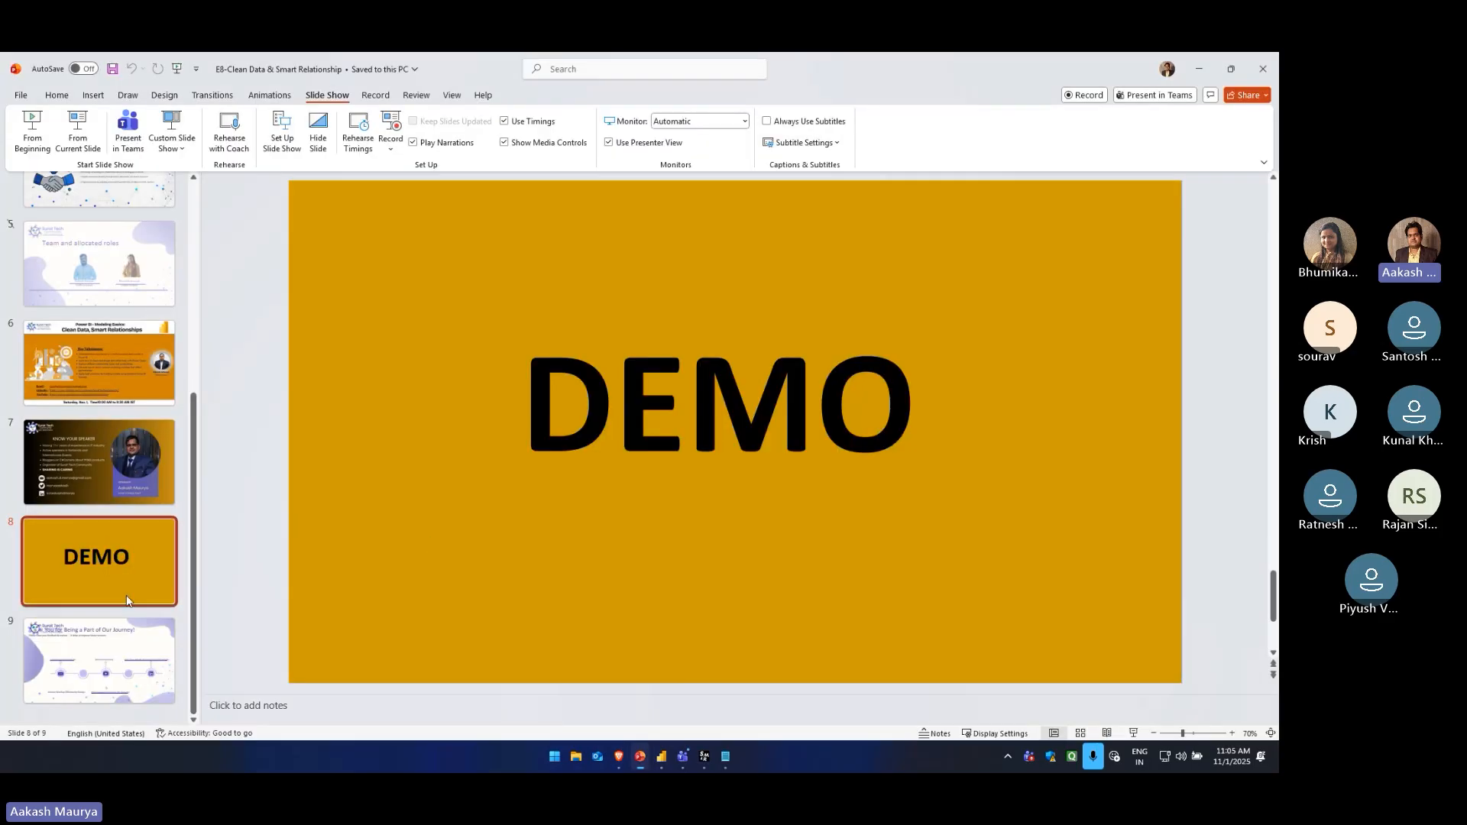
left_click(123, 650)
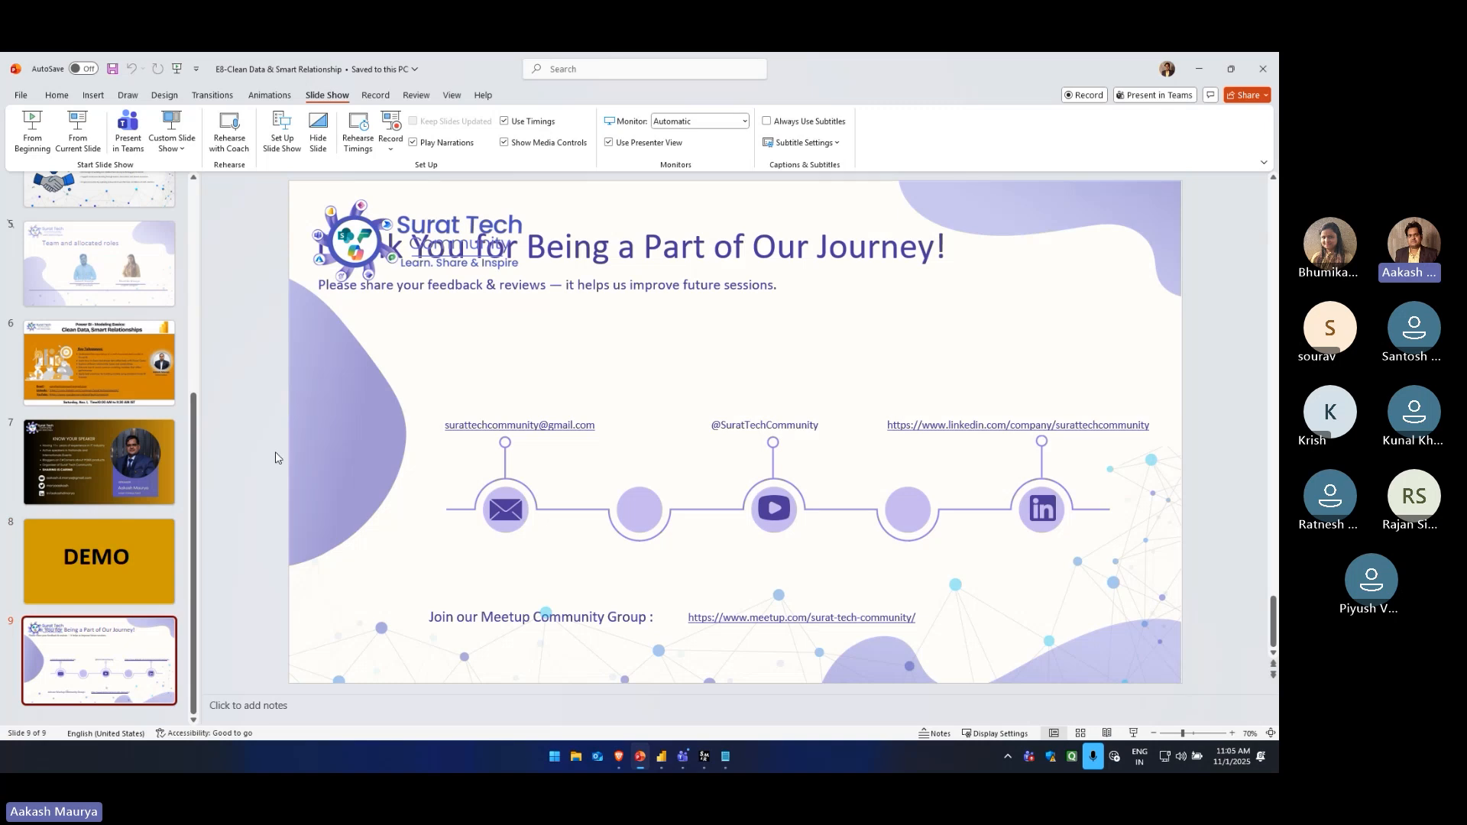
Switch to the Brave browser and look through the Surat Tech Community YouTube channel's videos and its YouTube Studio channel content
mouse_move(619, 756)
left_click(617, 682)
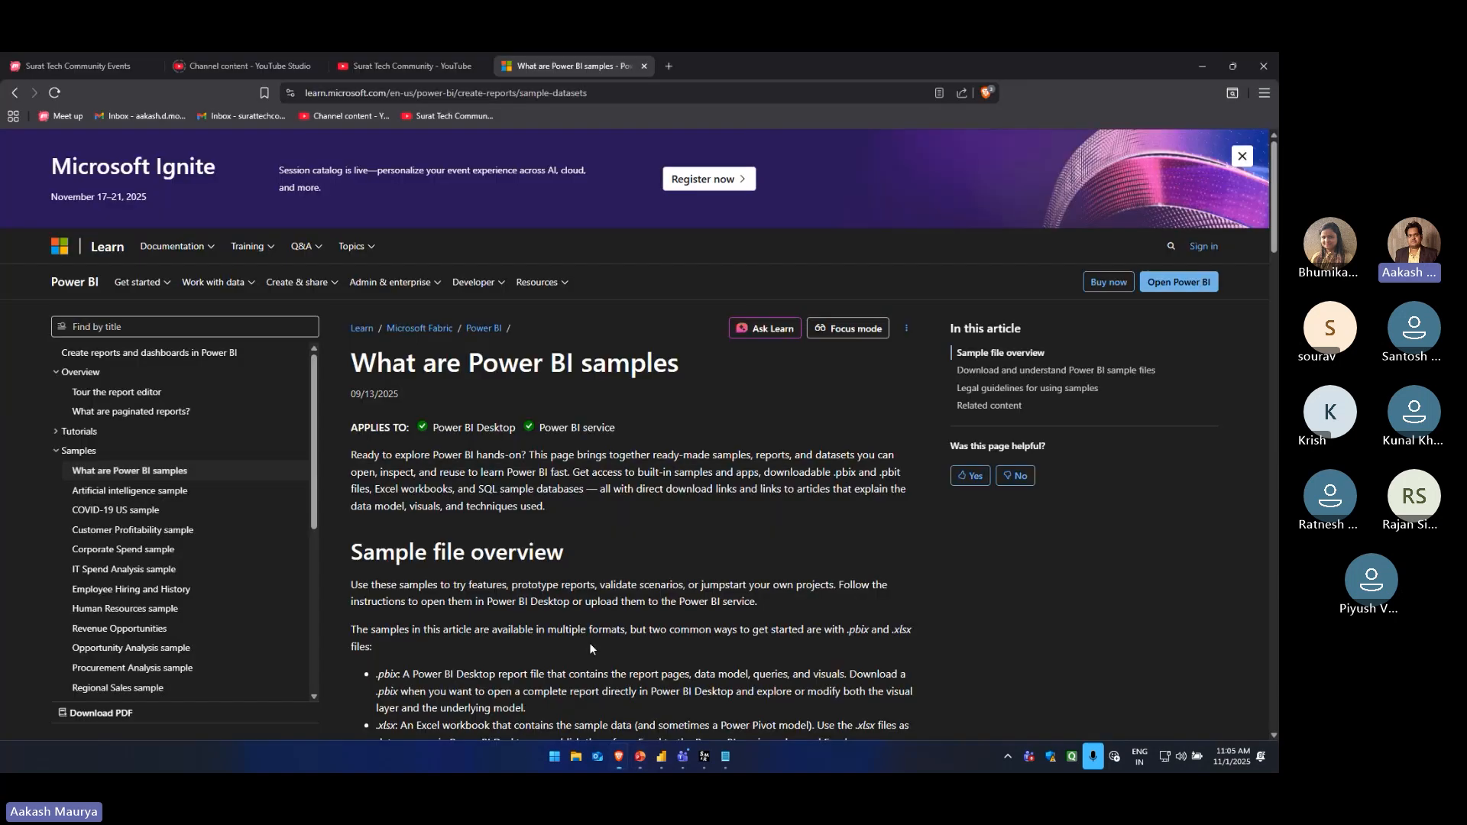
left_click(268, 66)
left_click(374, 69)
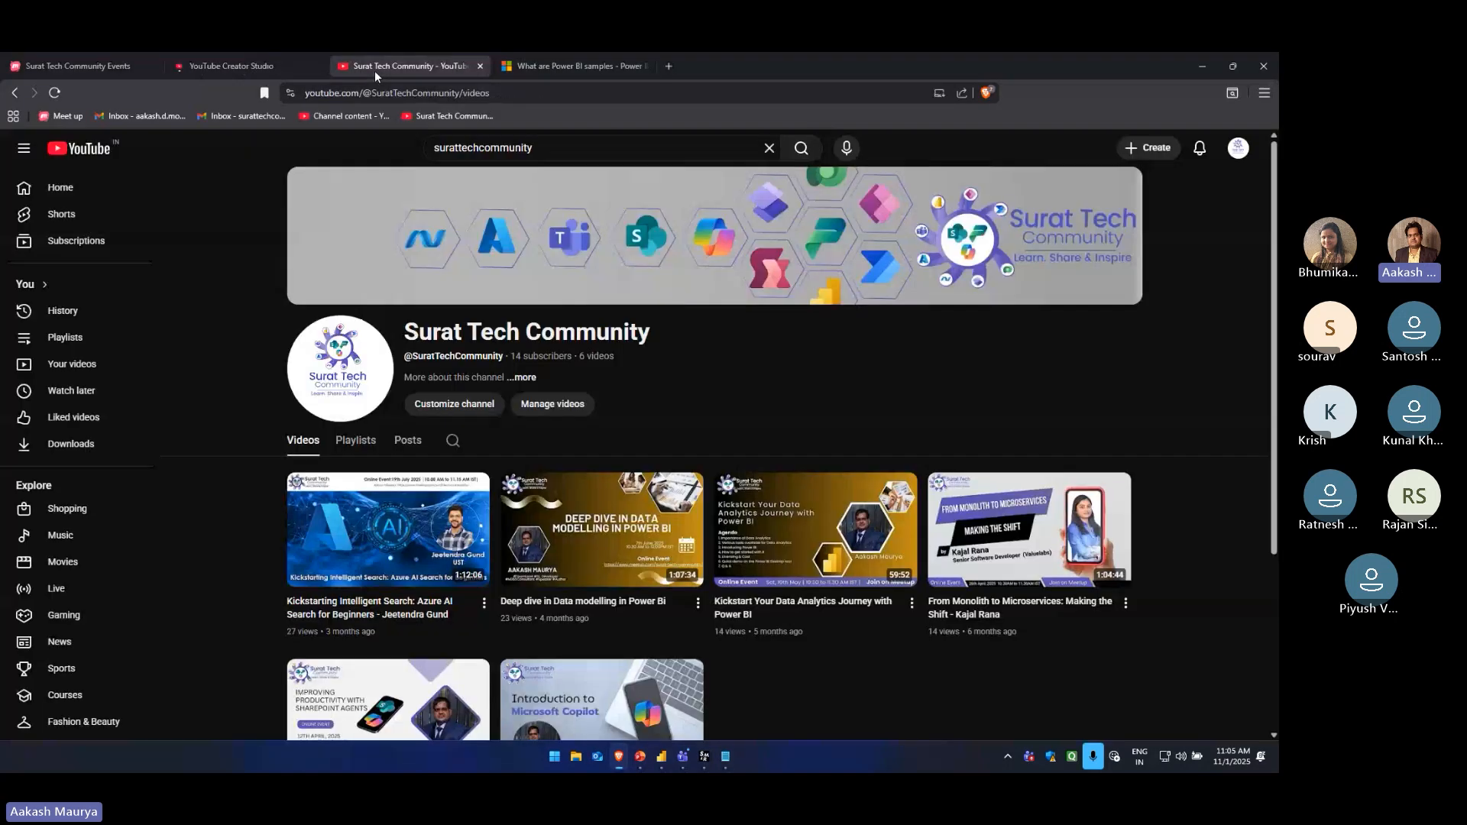
left_click_drag(407, 330, 663, 327)
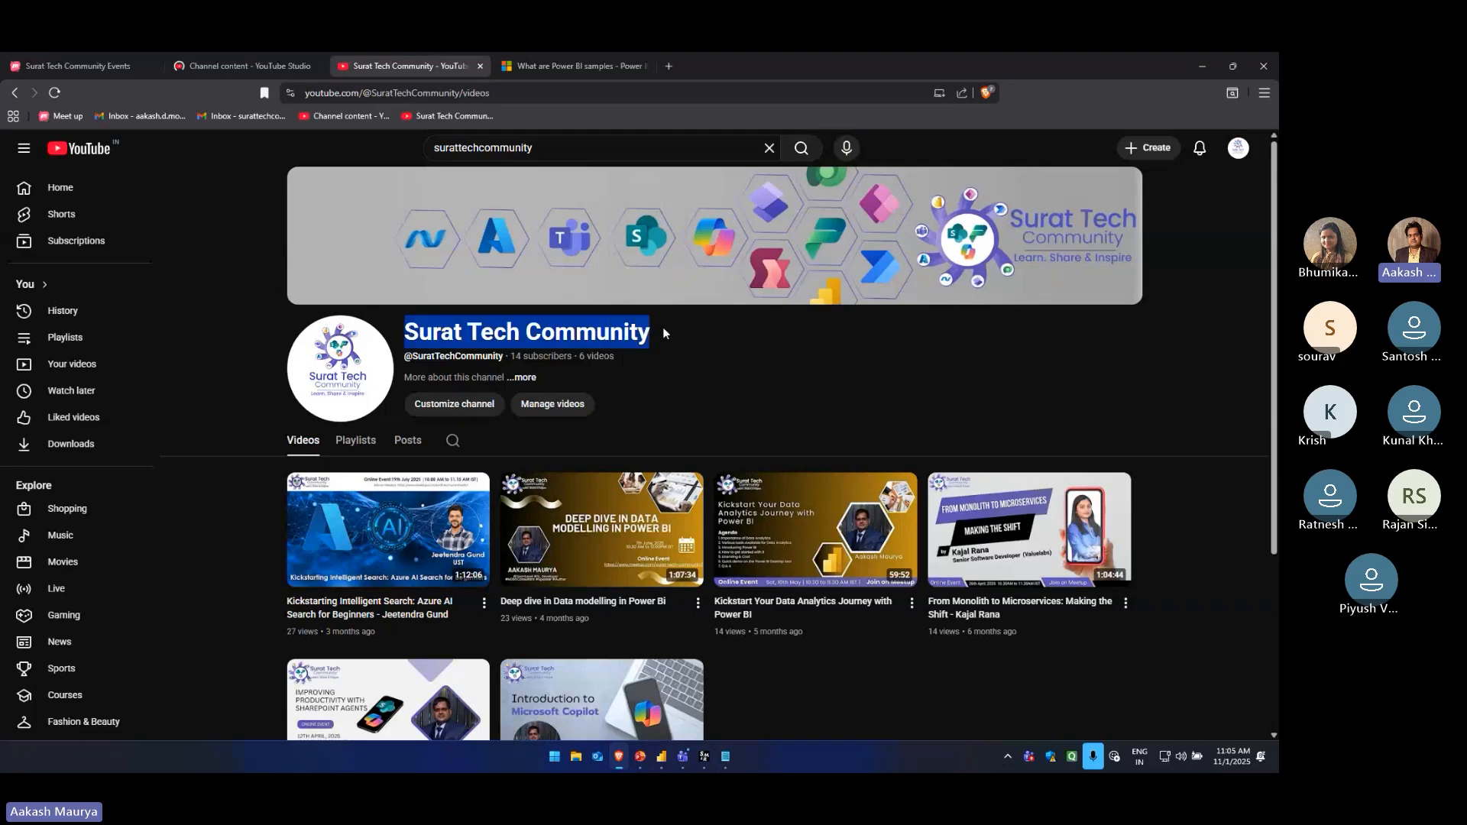
left_click(263, 344)
scroll(236, 360, "down", 1)
scroll(236, 370, "down", 2)
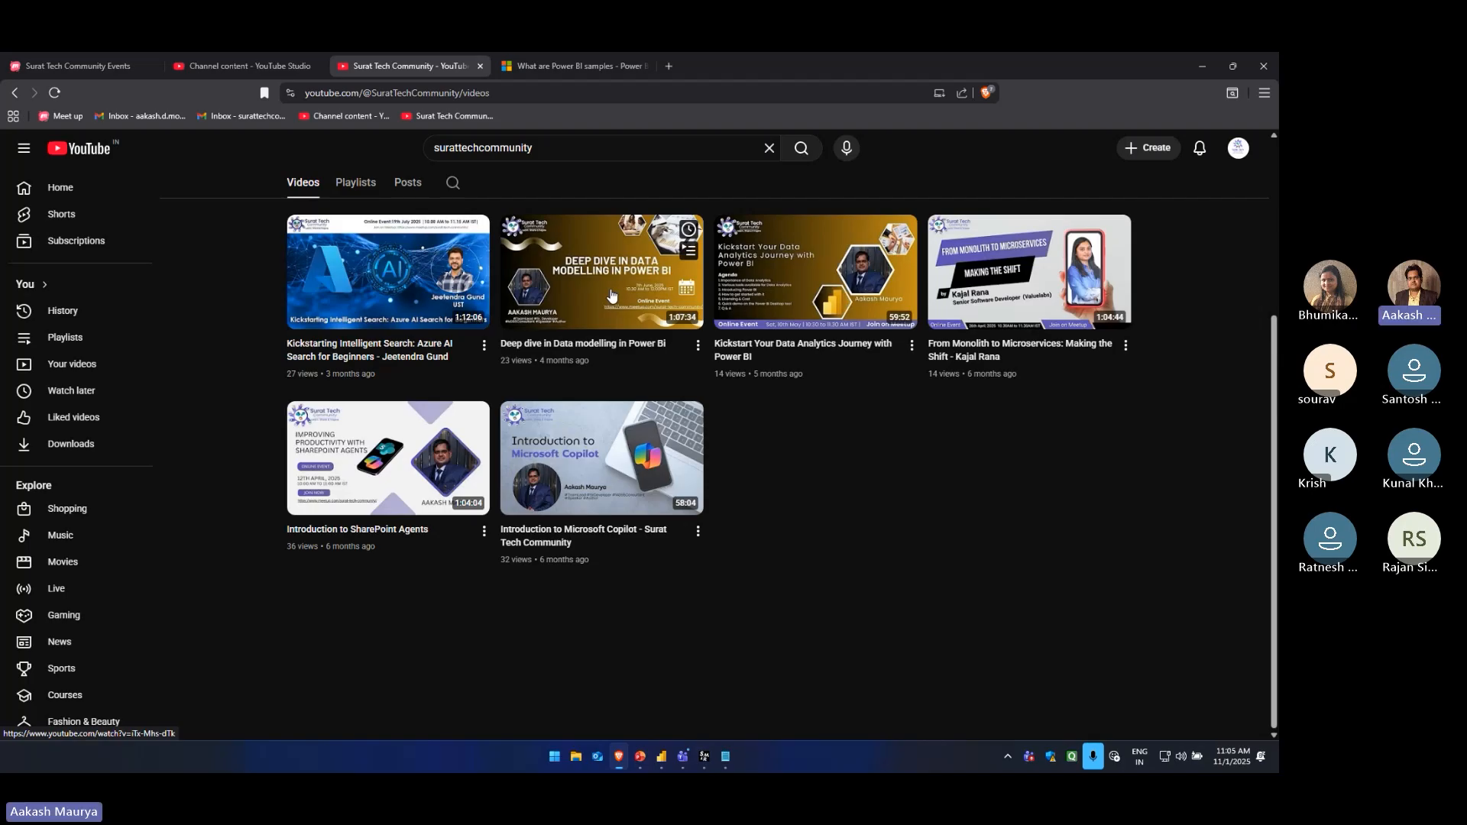
scroll(257, 470, "up", 3)
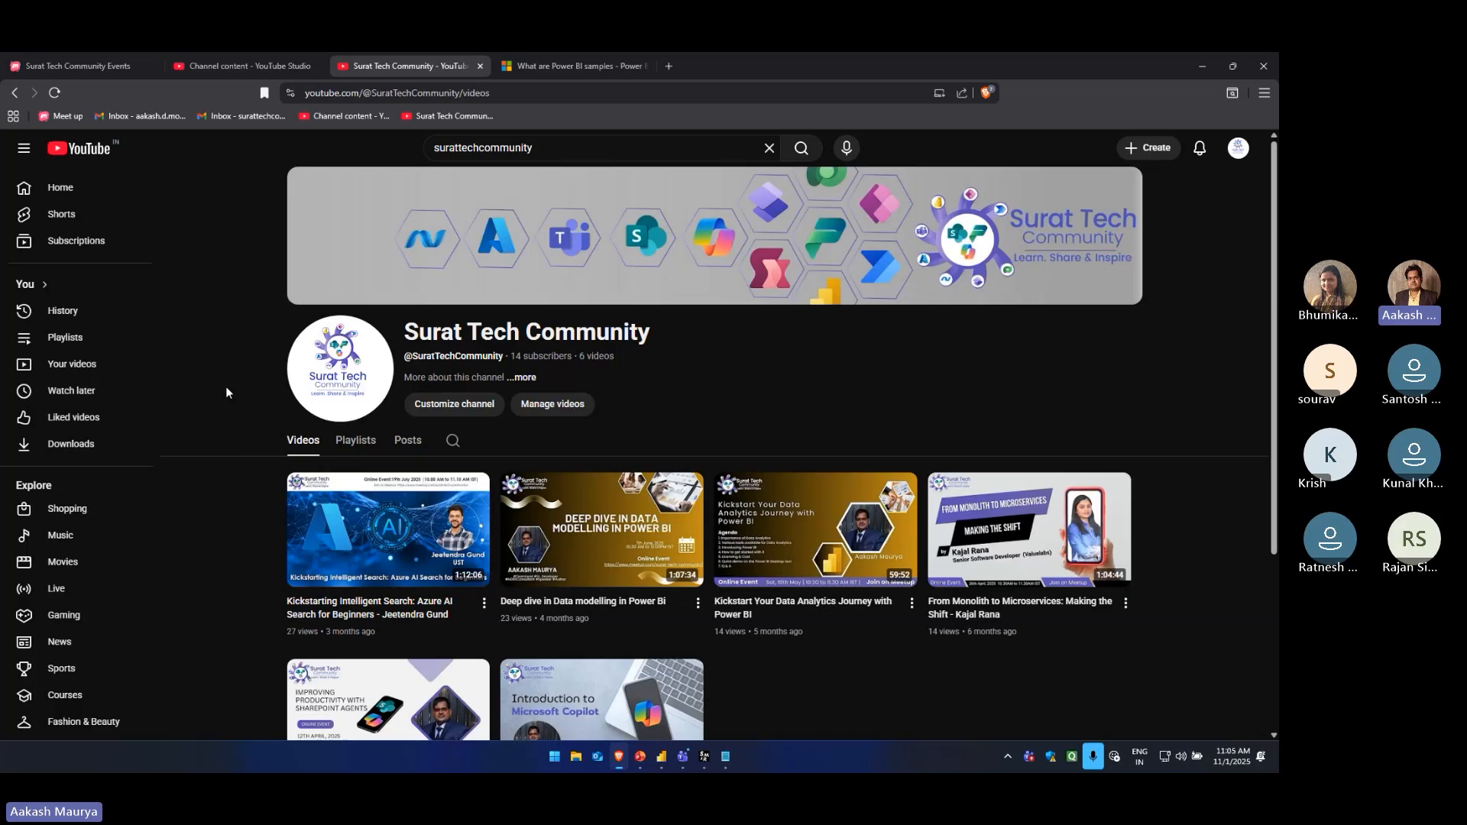
left_click(259, 72)
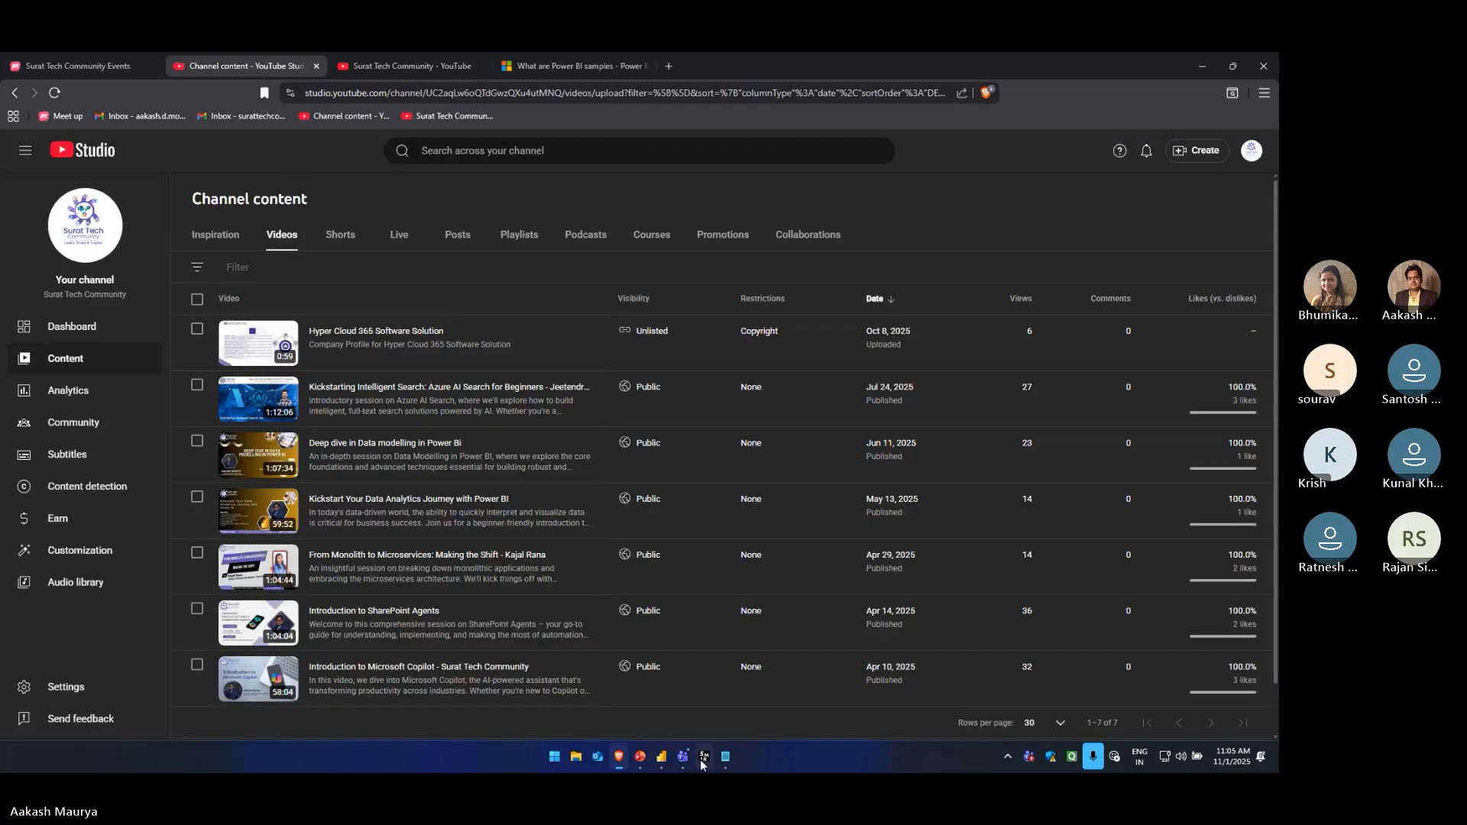
Return to PowerPoint and start the slide show from the closing thank-you slide
left_click(642, 763)
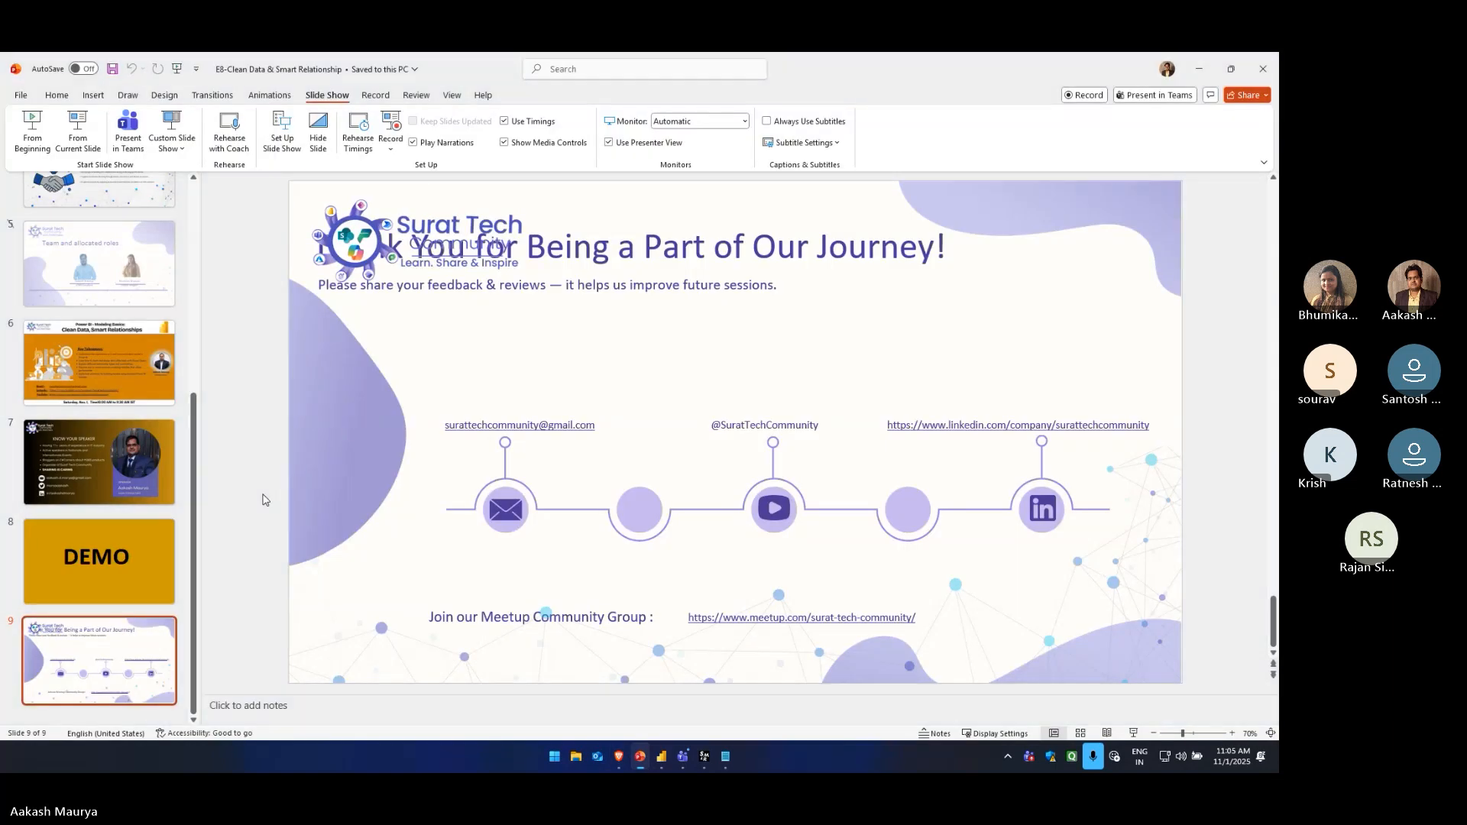
key("shift+F5")
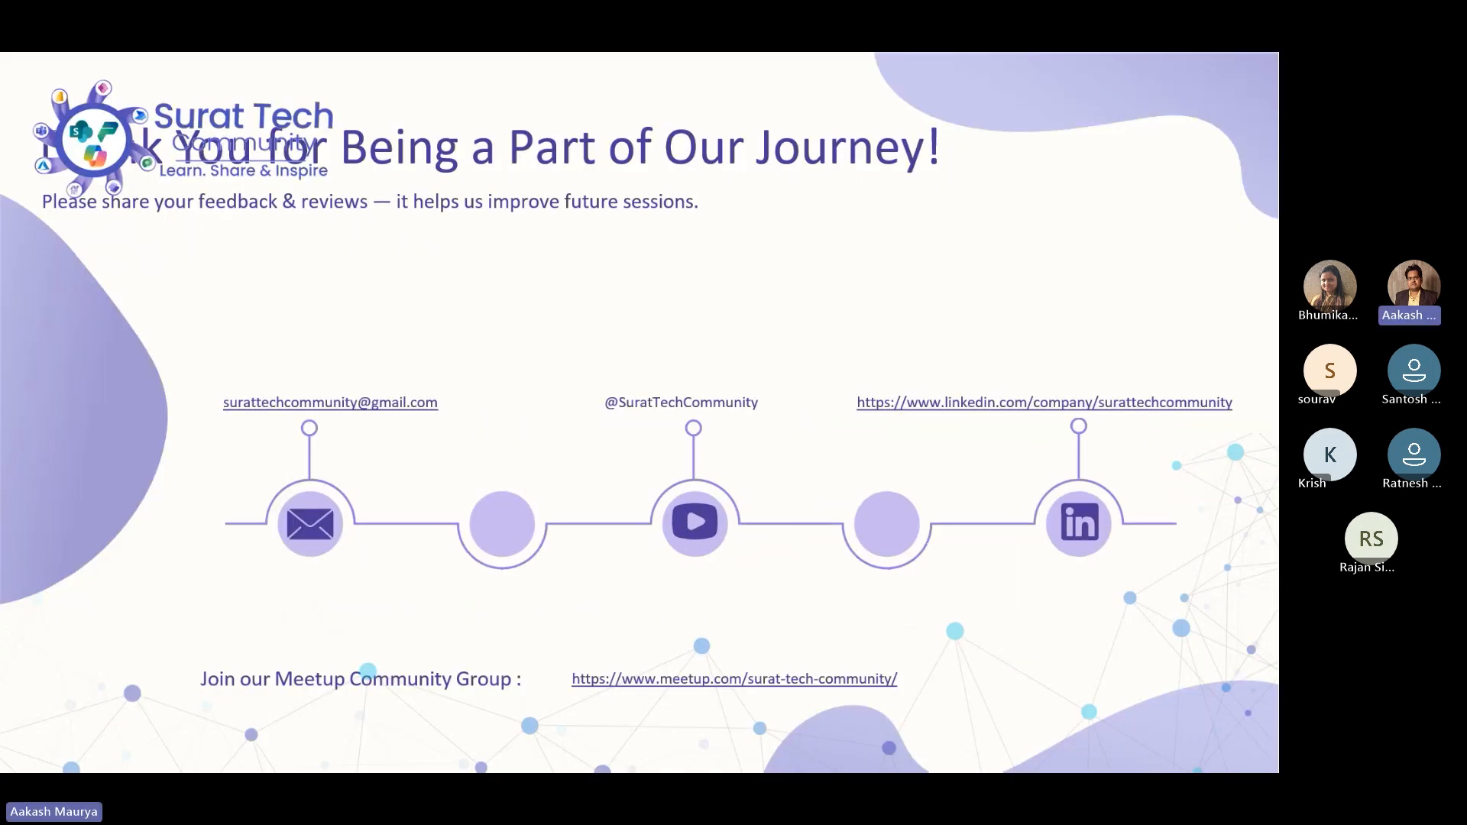